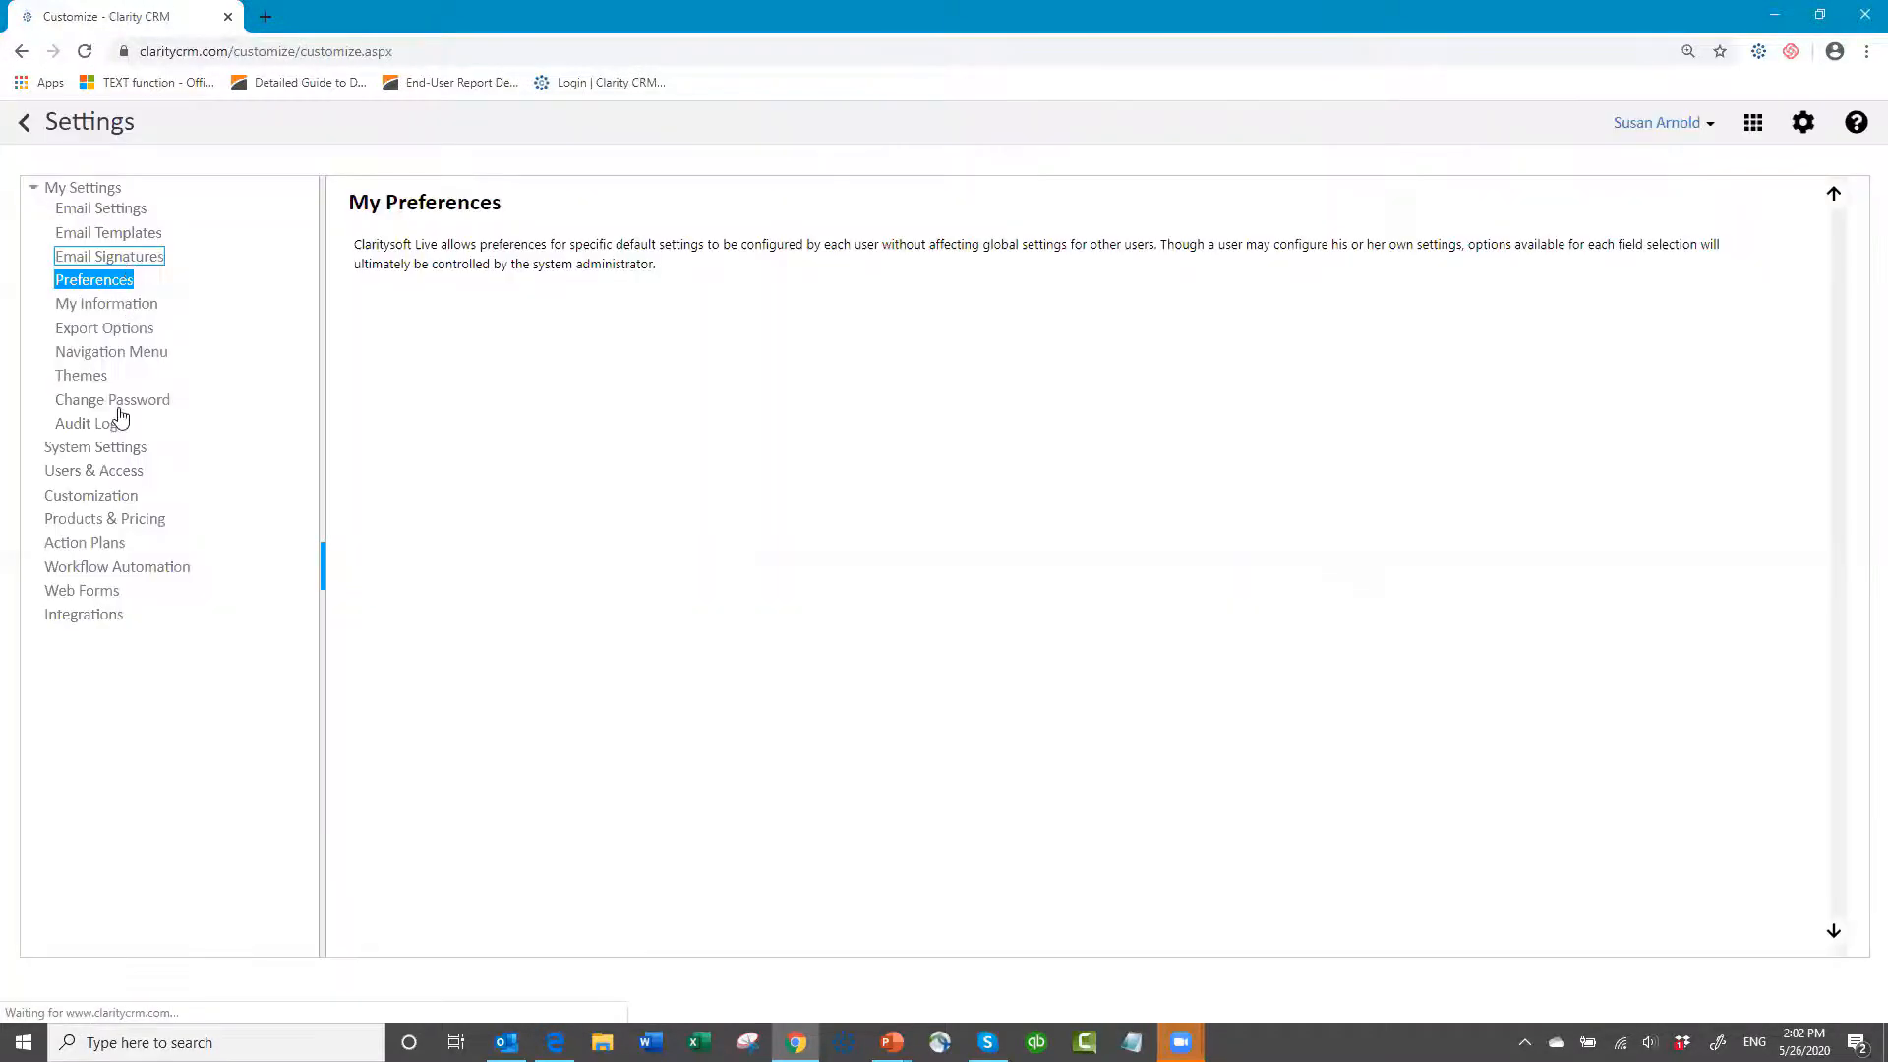
# - Open the list of enhanced quotation templates in the Quotations customization settings
pyautogui.click(83, 498)
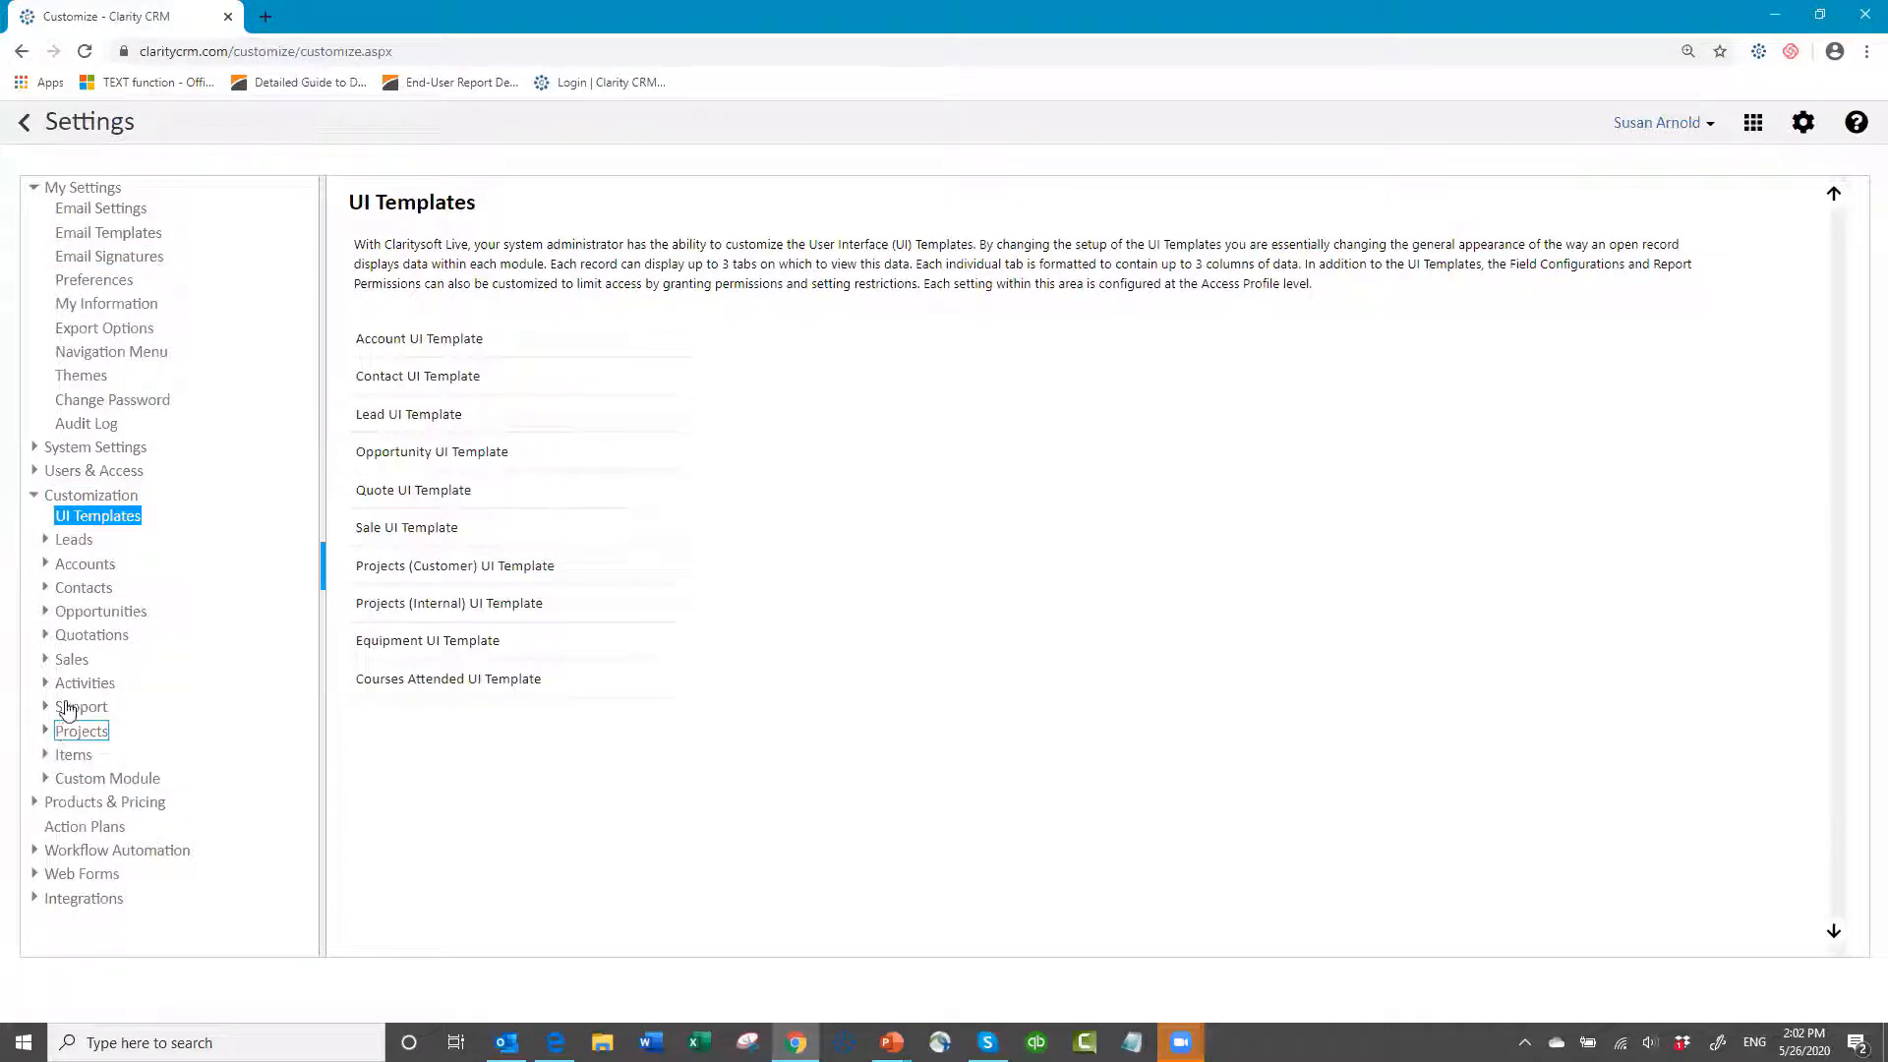
pyautogui.click(93, 637)
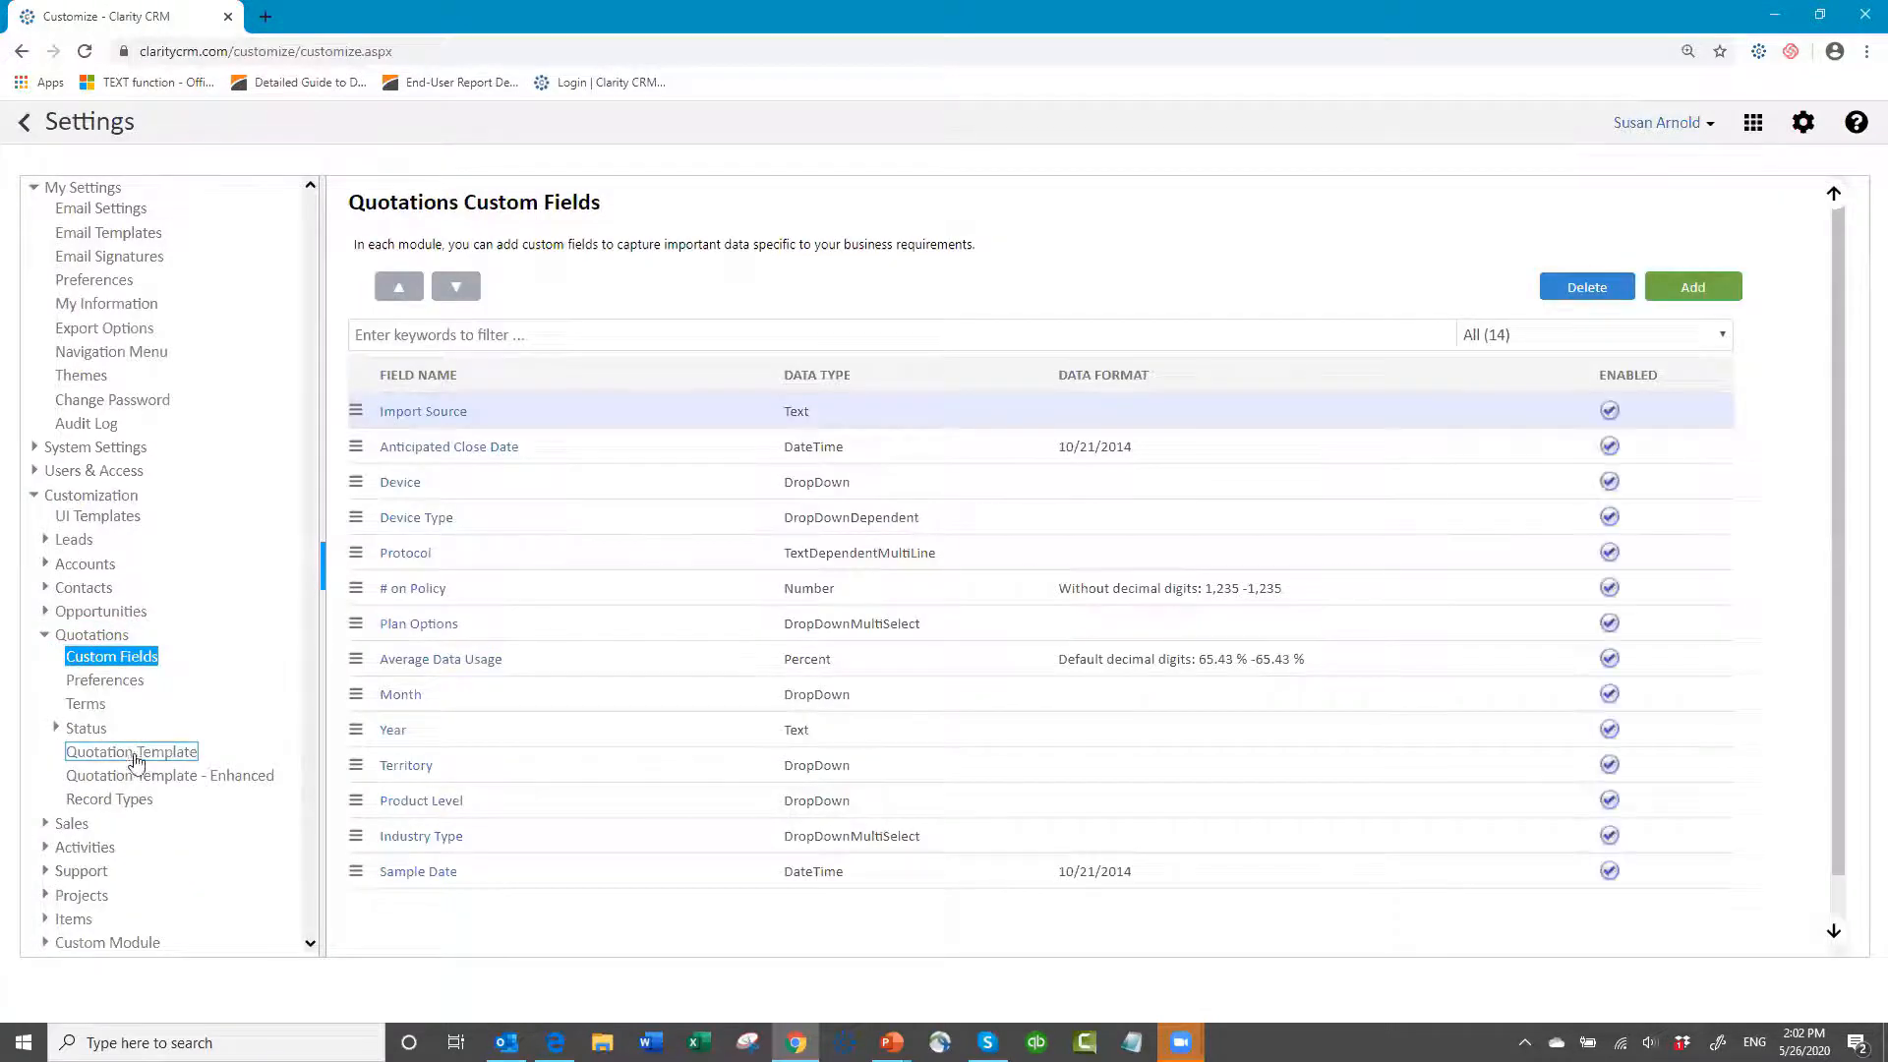
pyautogui.click(187, 777)
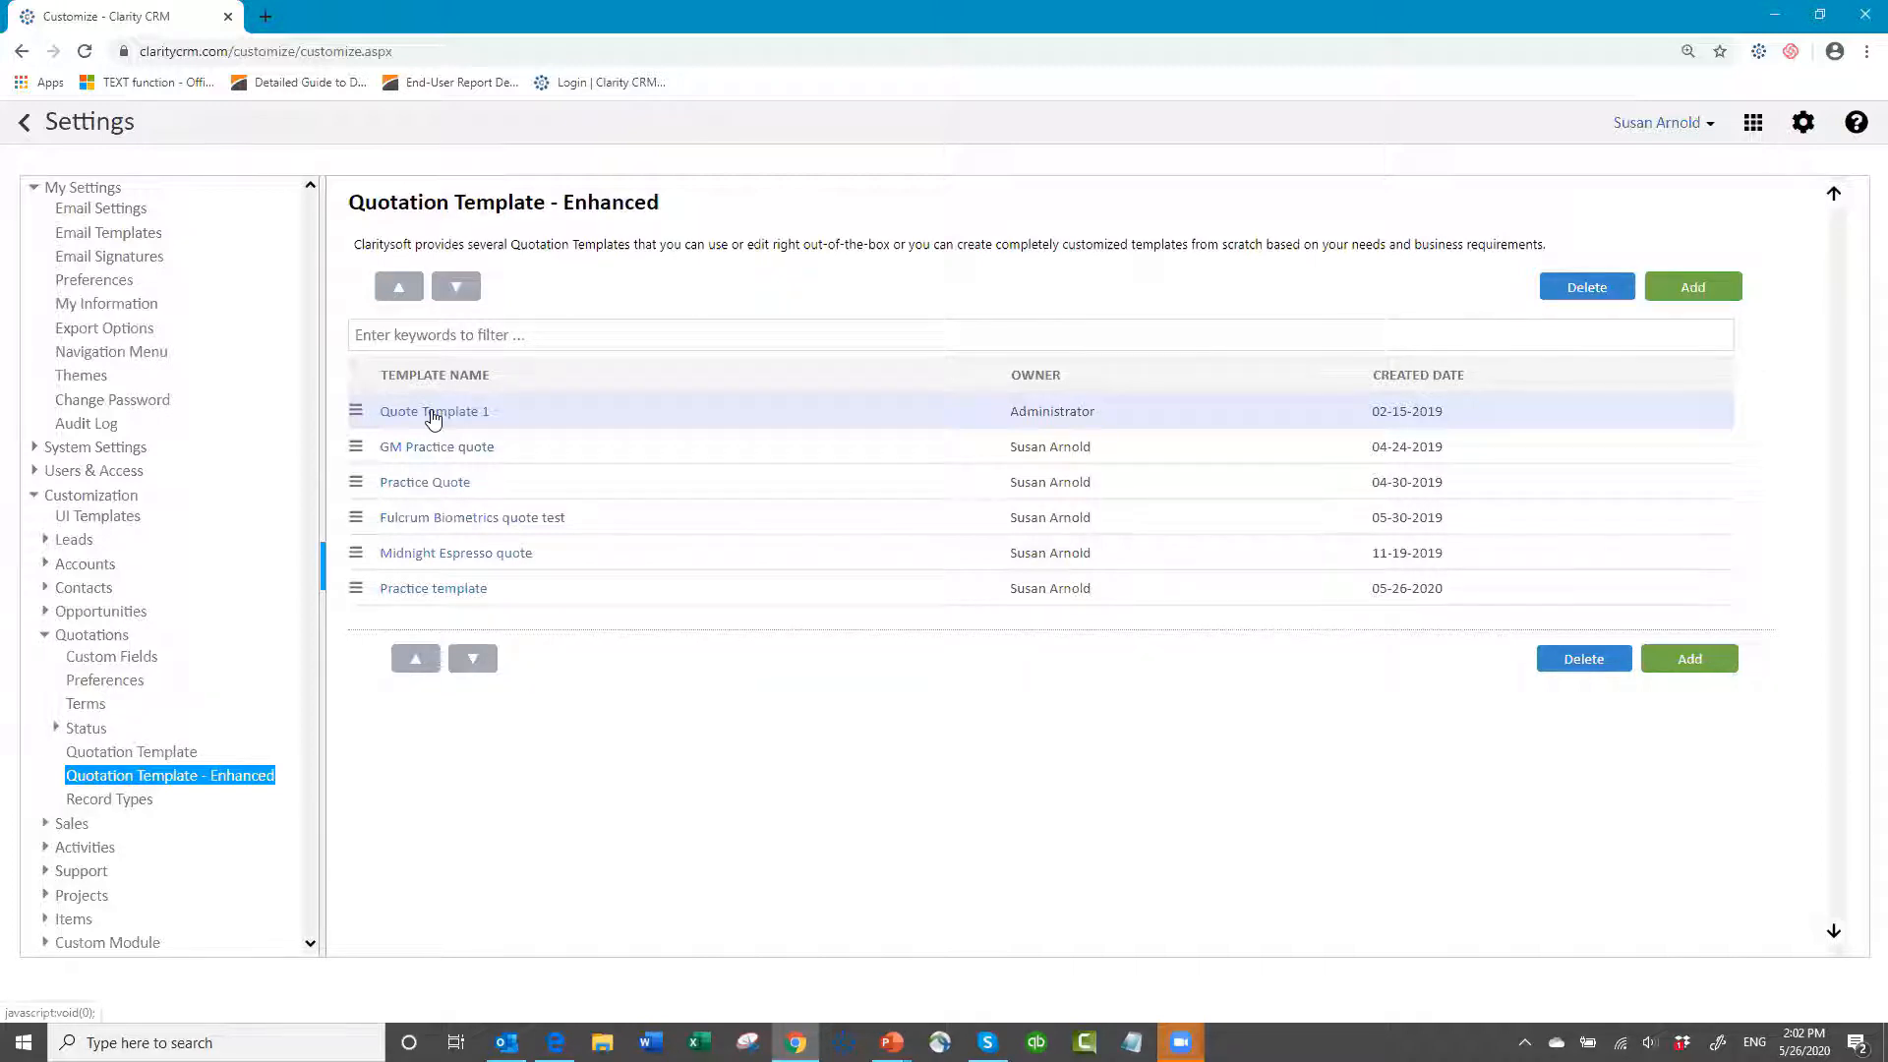
# - Leave the settings and open The Simmering Pot's June Order quotation from the Quotations list
pyautogui.click(90, 450)
pyautogui.click(22, 125)
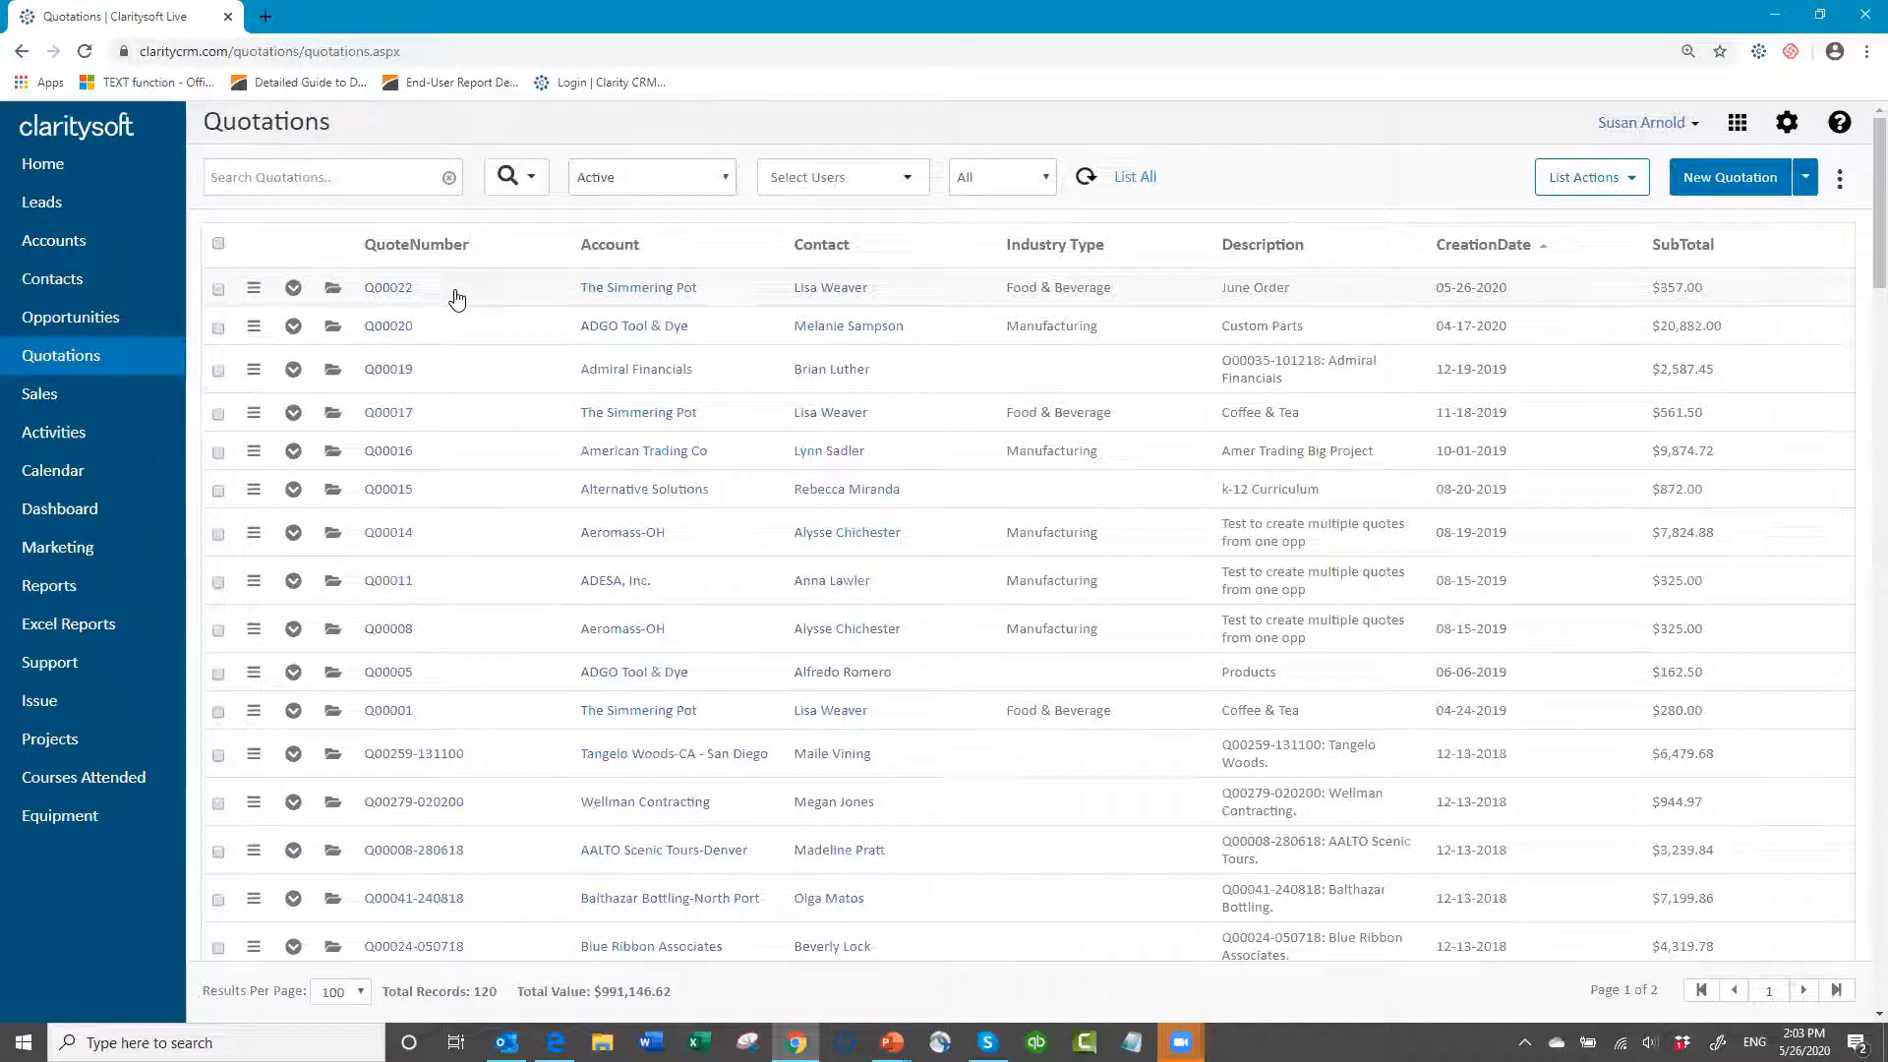
pyautogui.click(253, 292)
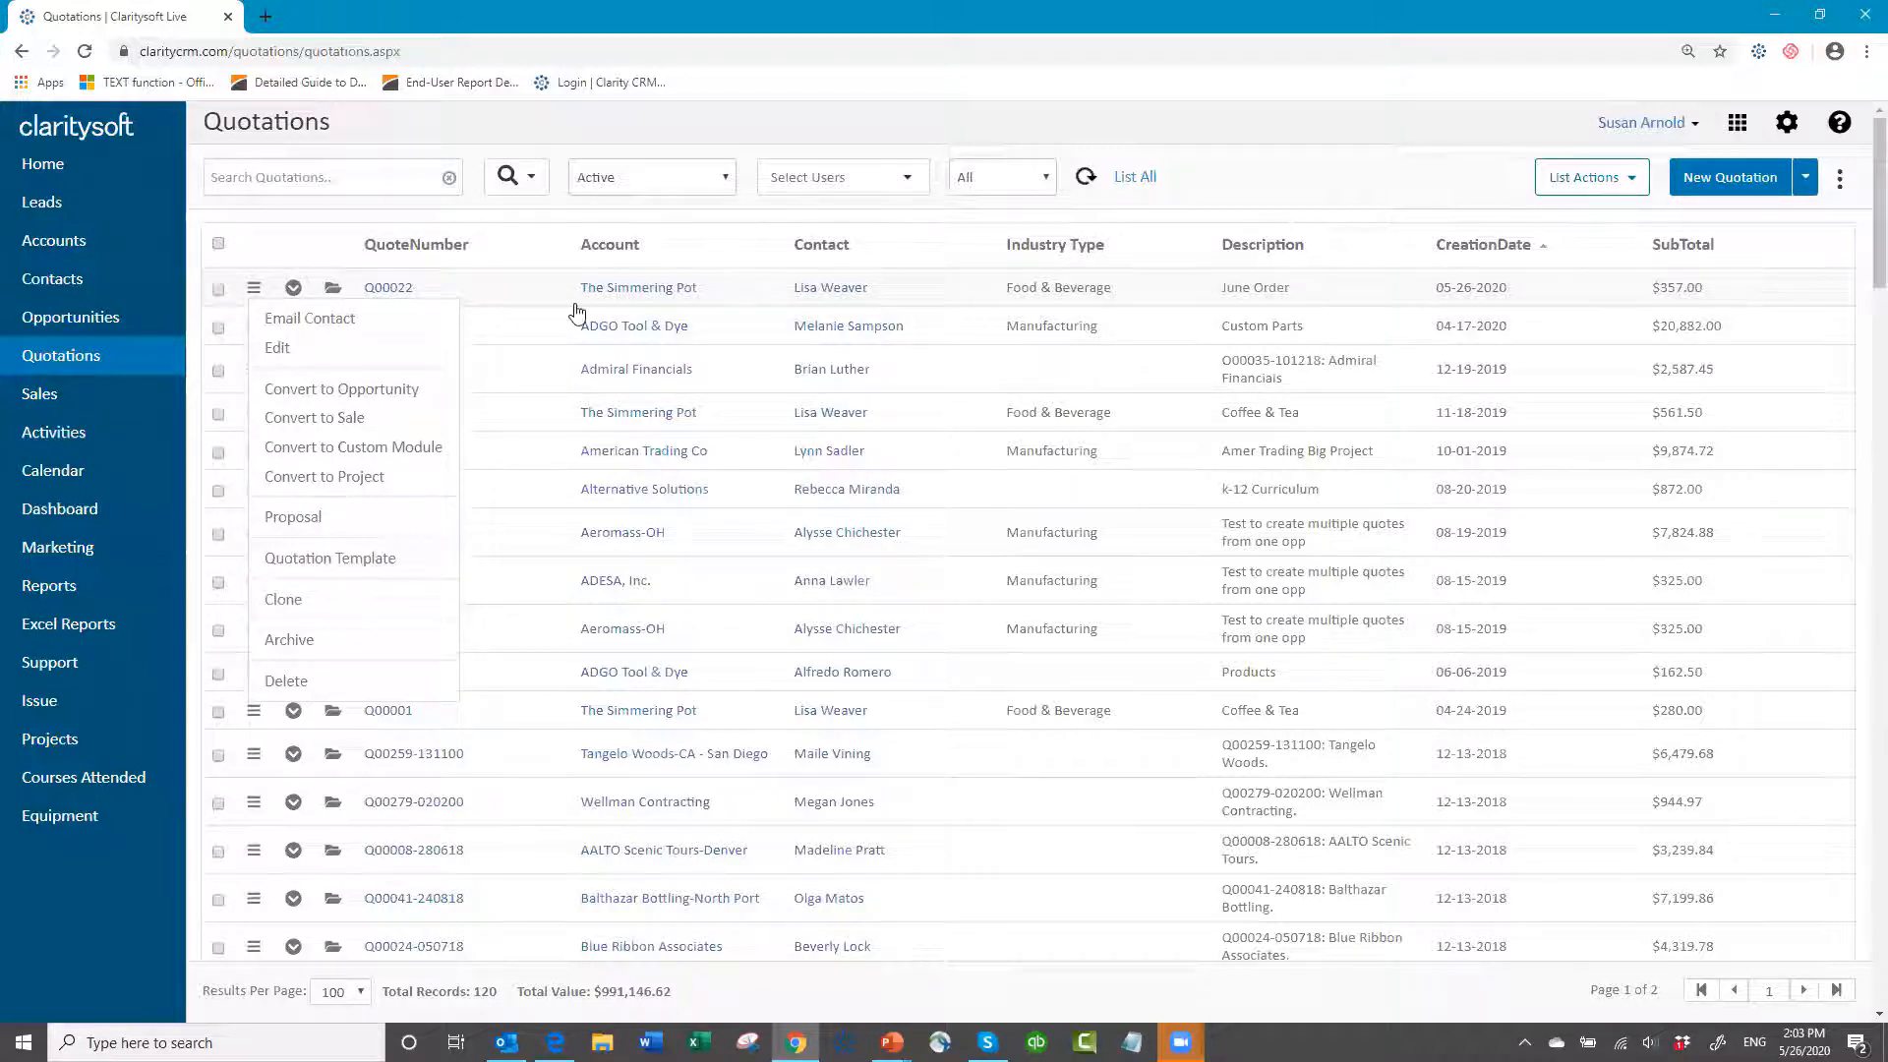
pyautogui.click(499, 295)
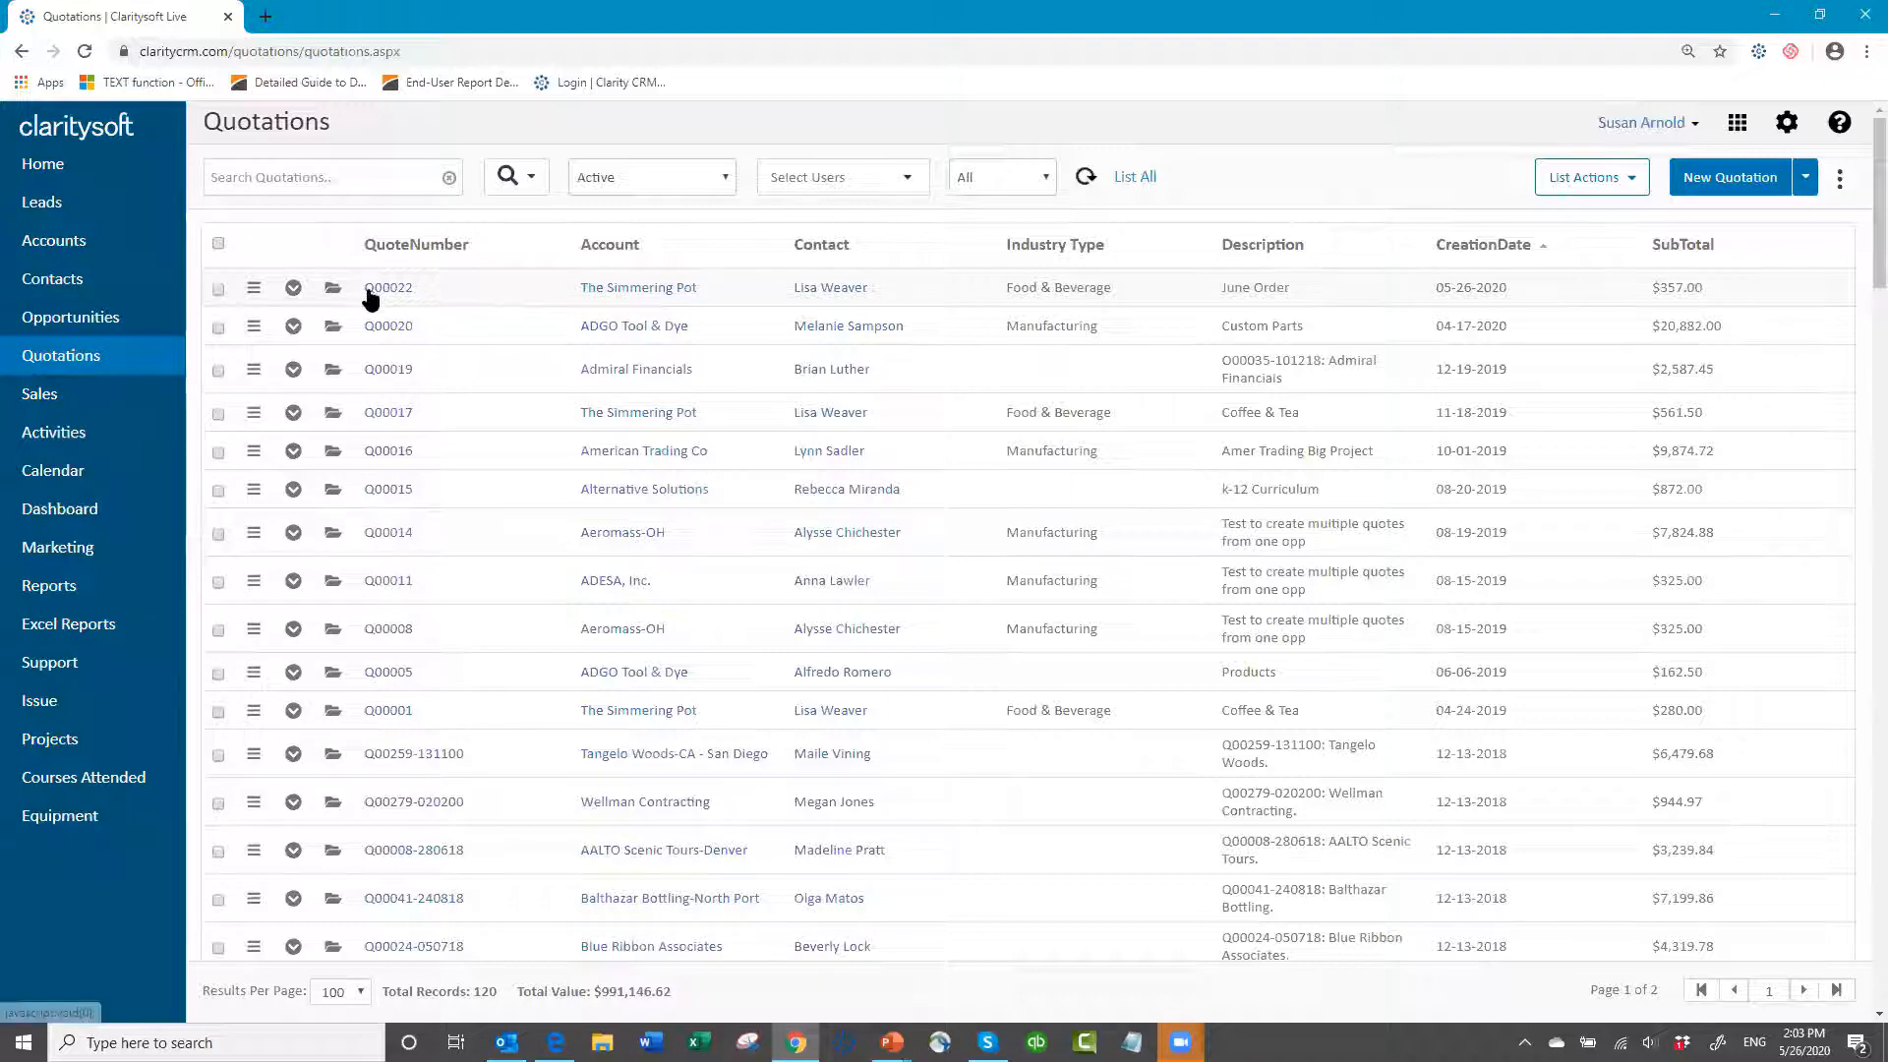
pyautogui.click(333, 294)
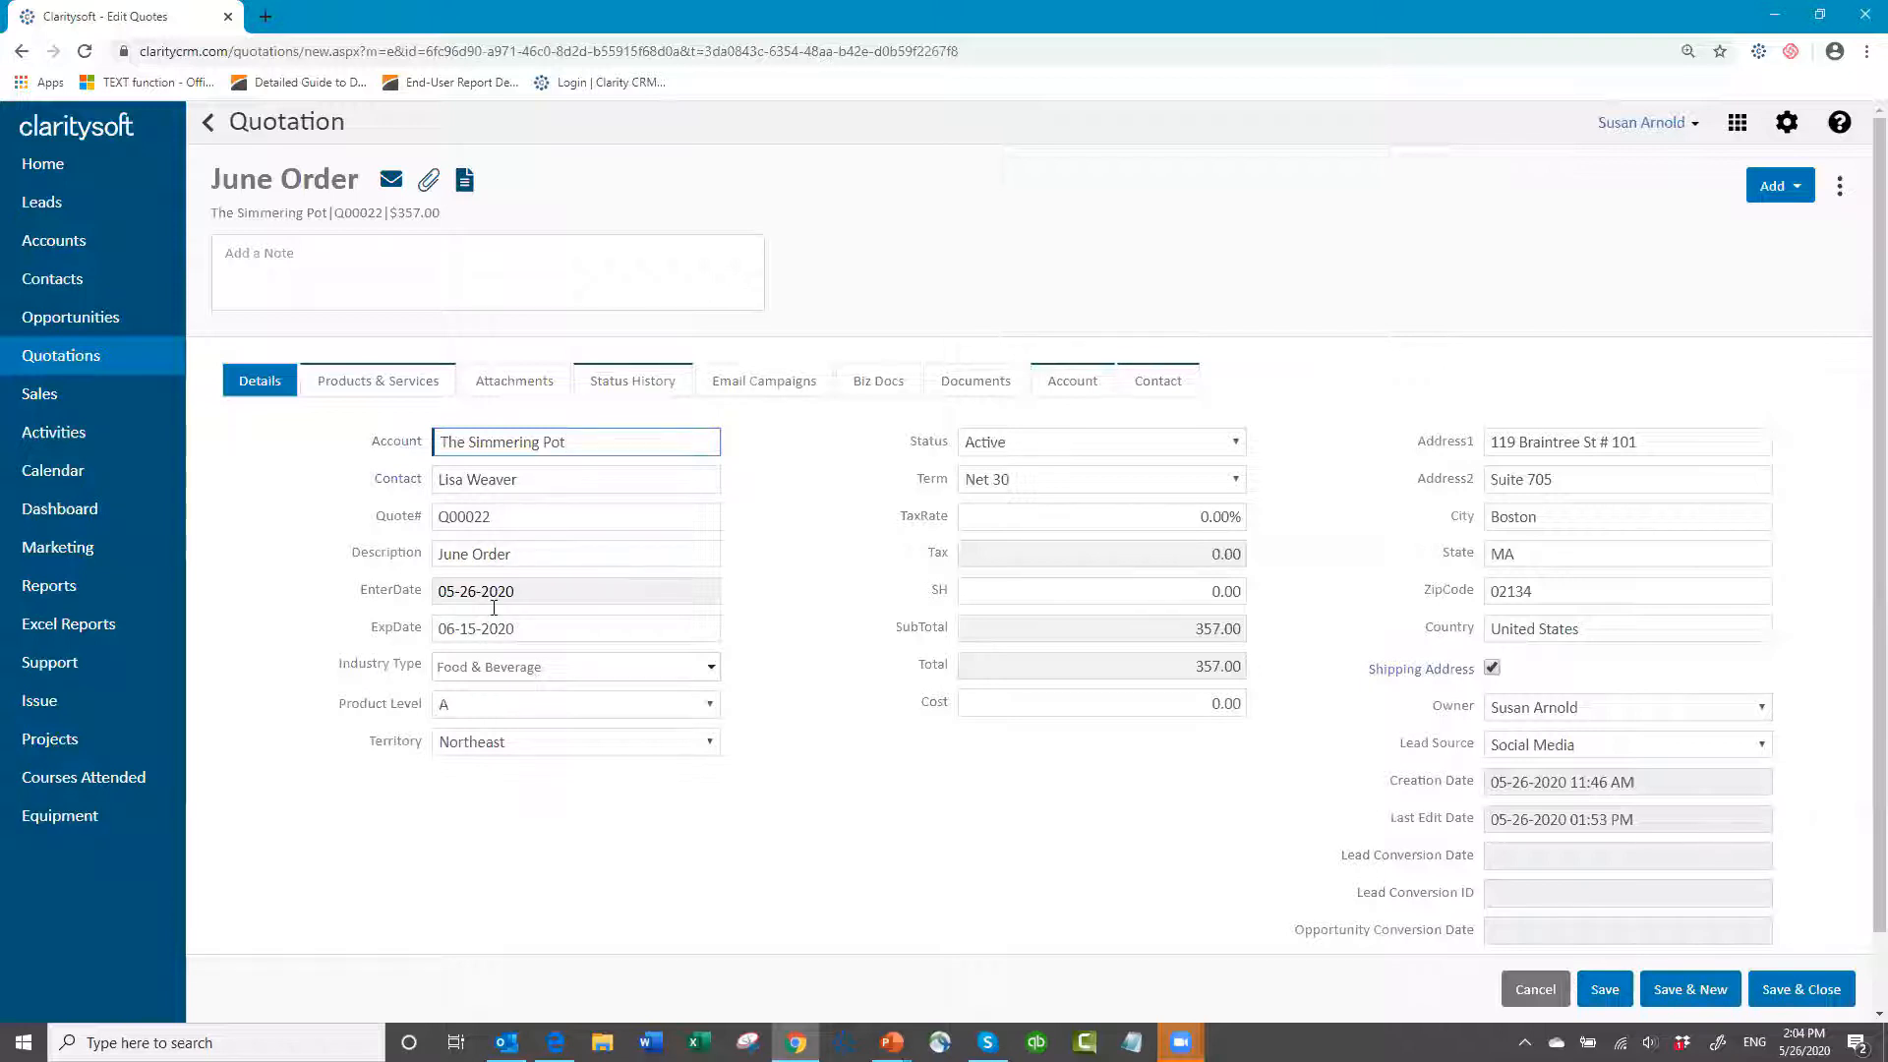
# - Examine the quotation's expiration date calendar, the available status and term options, and the subtotal
pyautogui.click(596, 629)
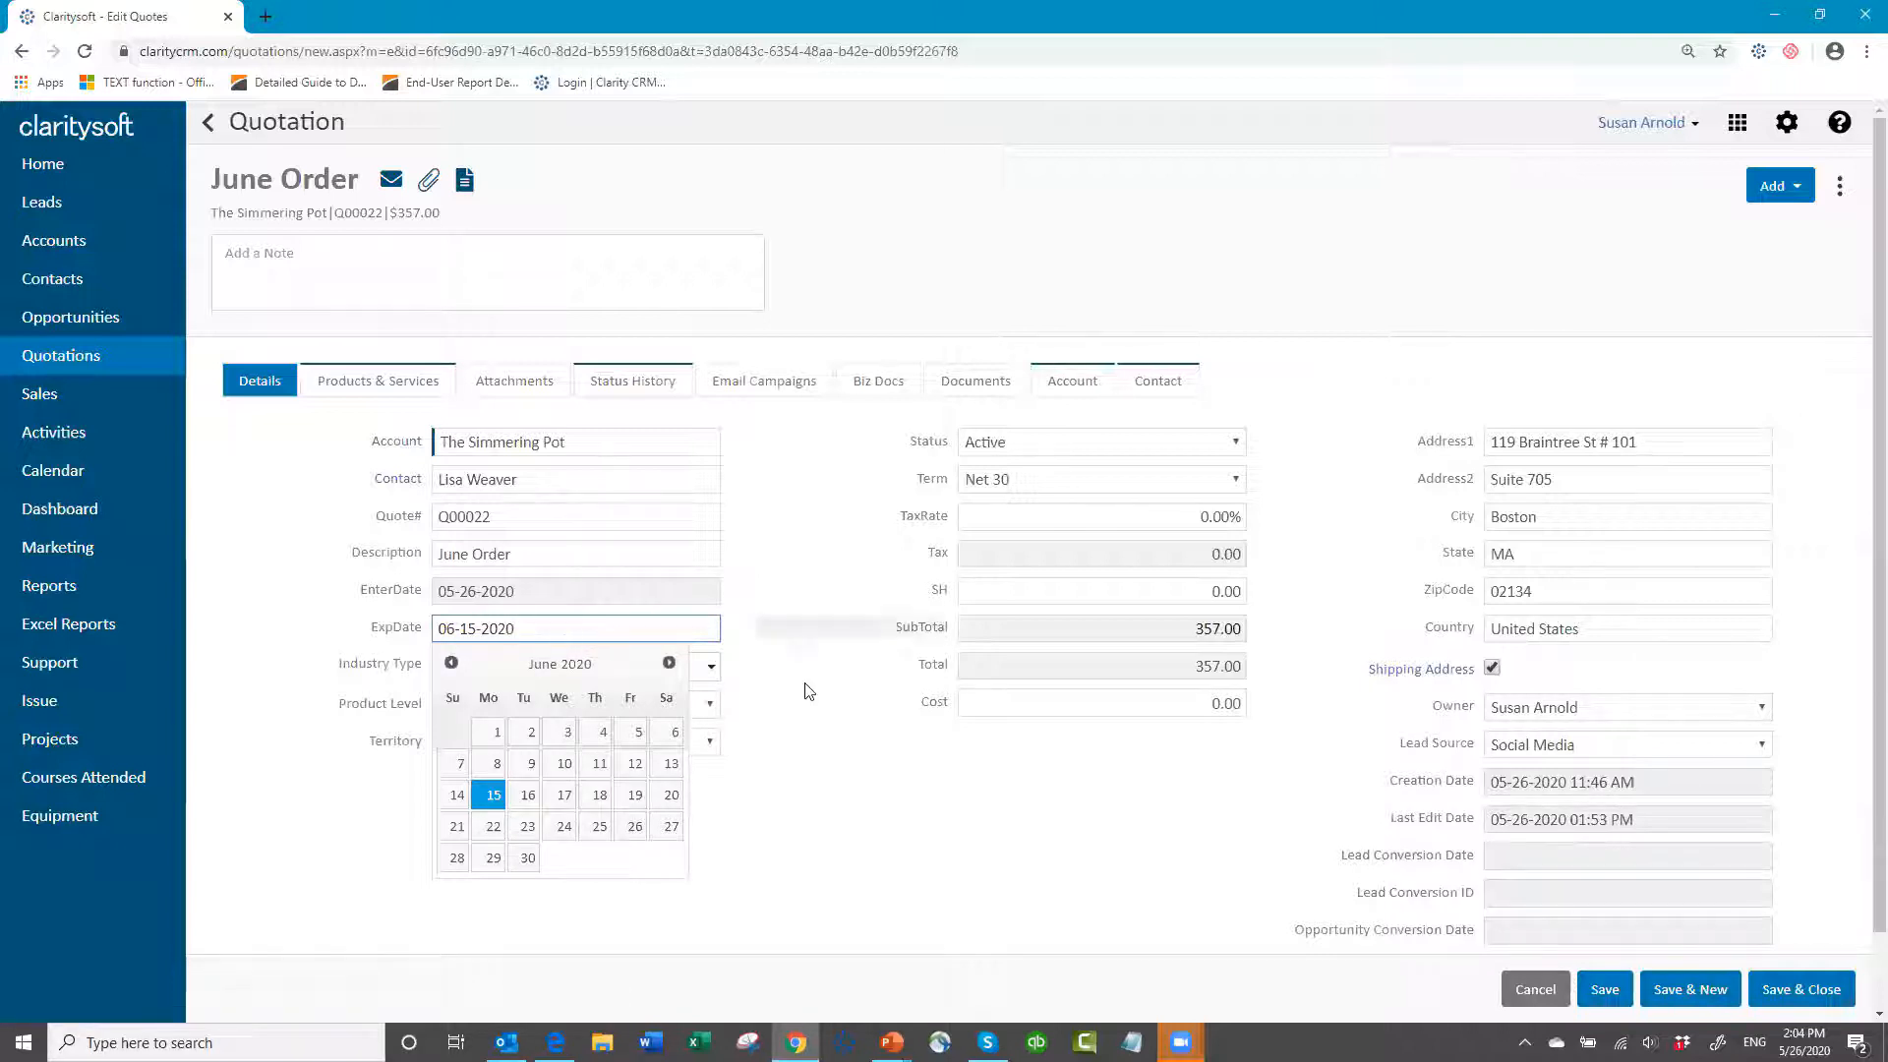
pyautogui.click(787, 706)
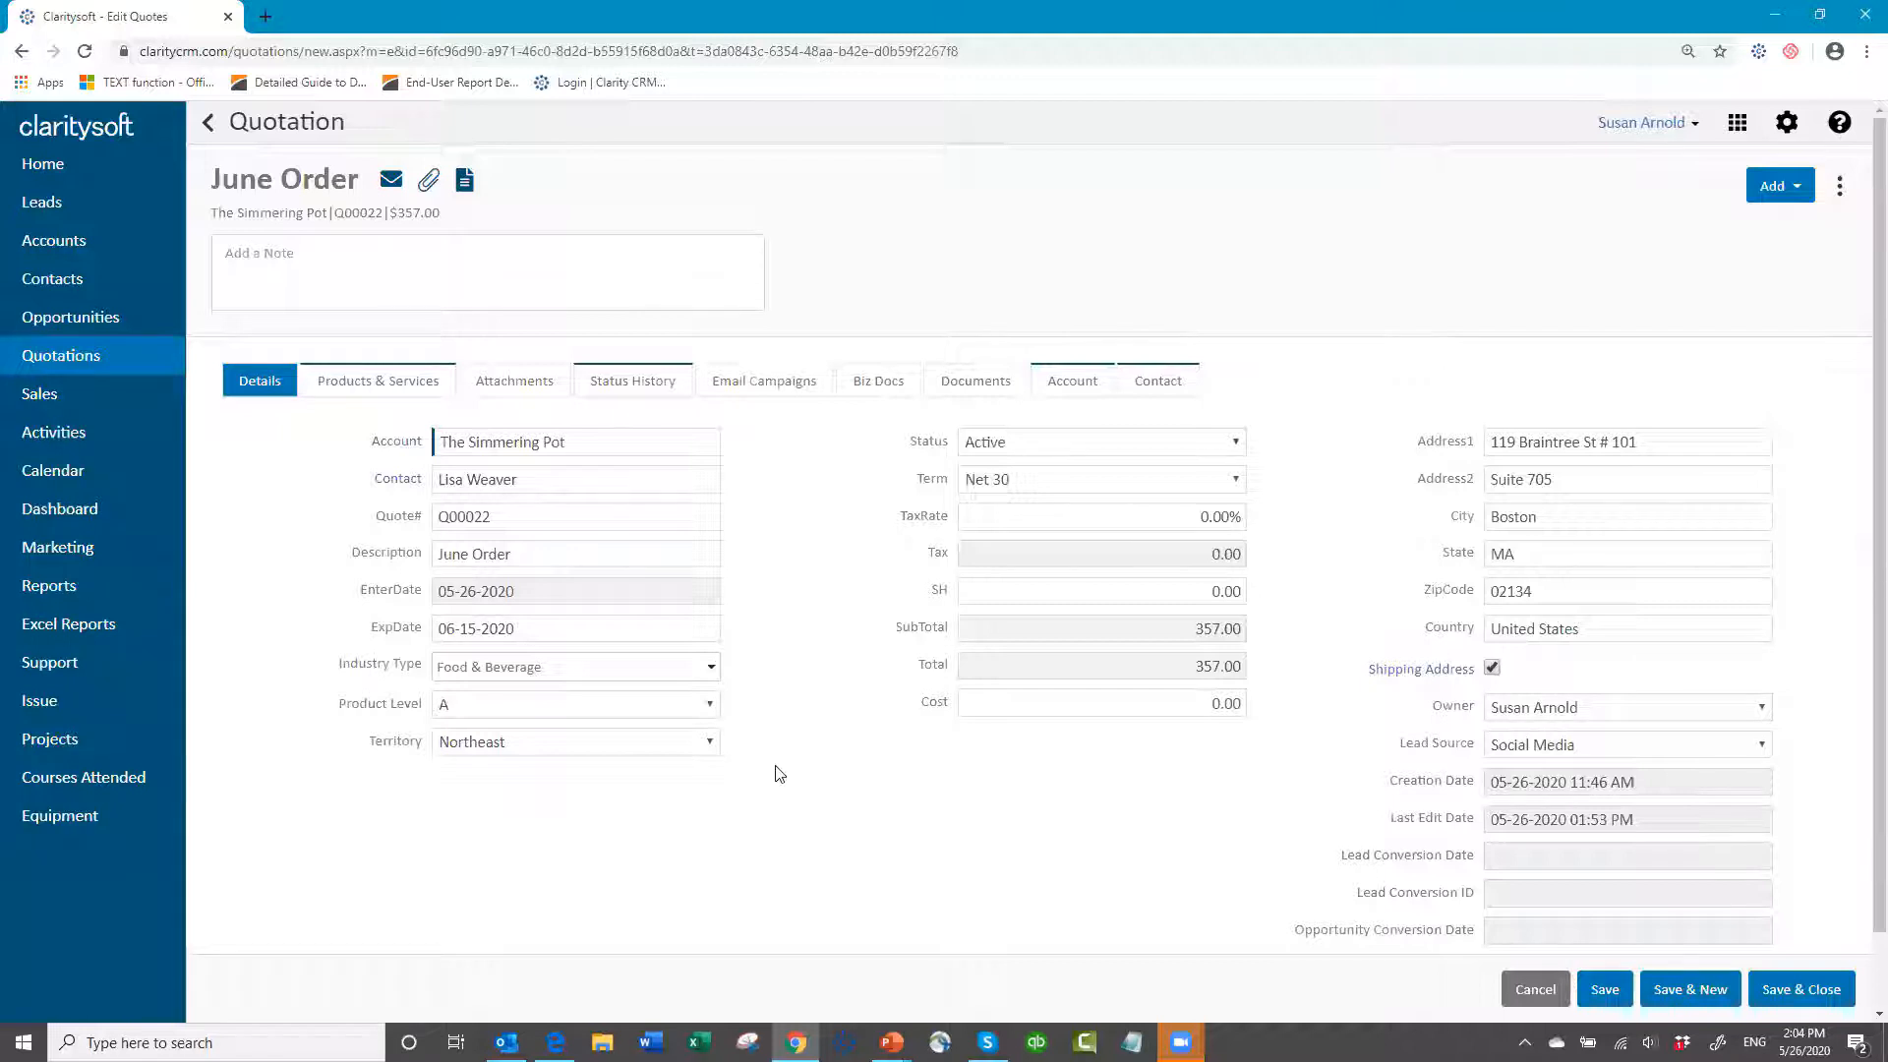
pyautogui.click(1238, 444)
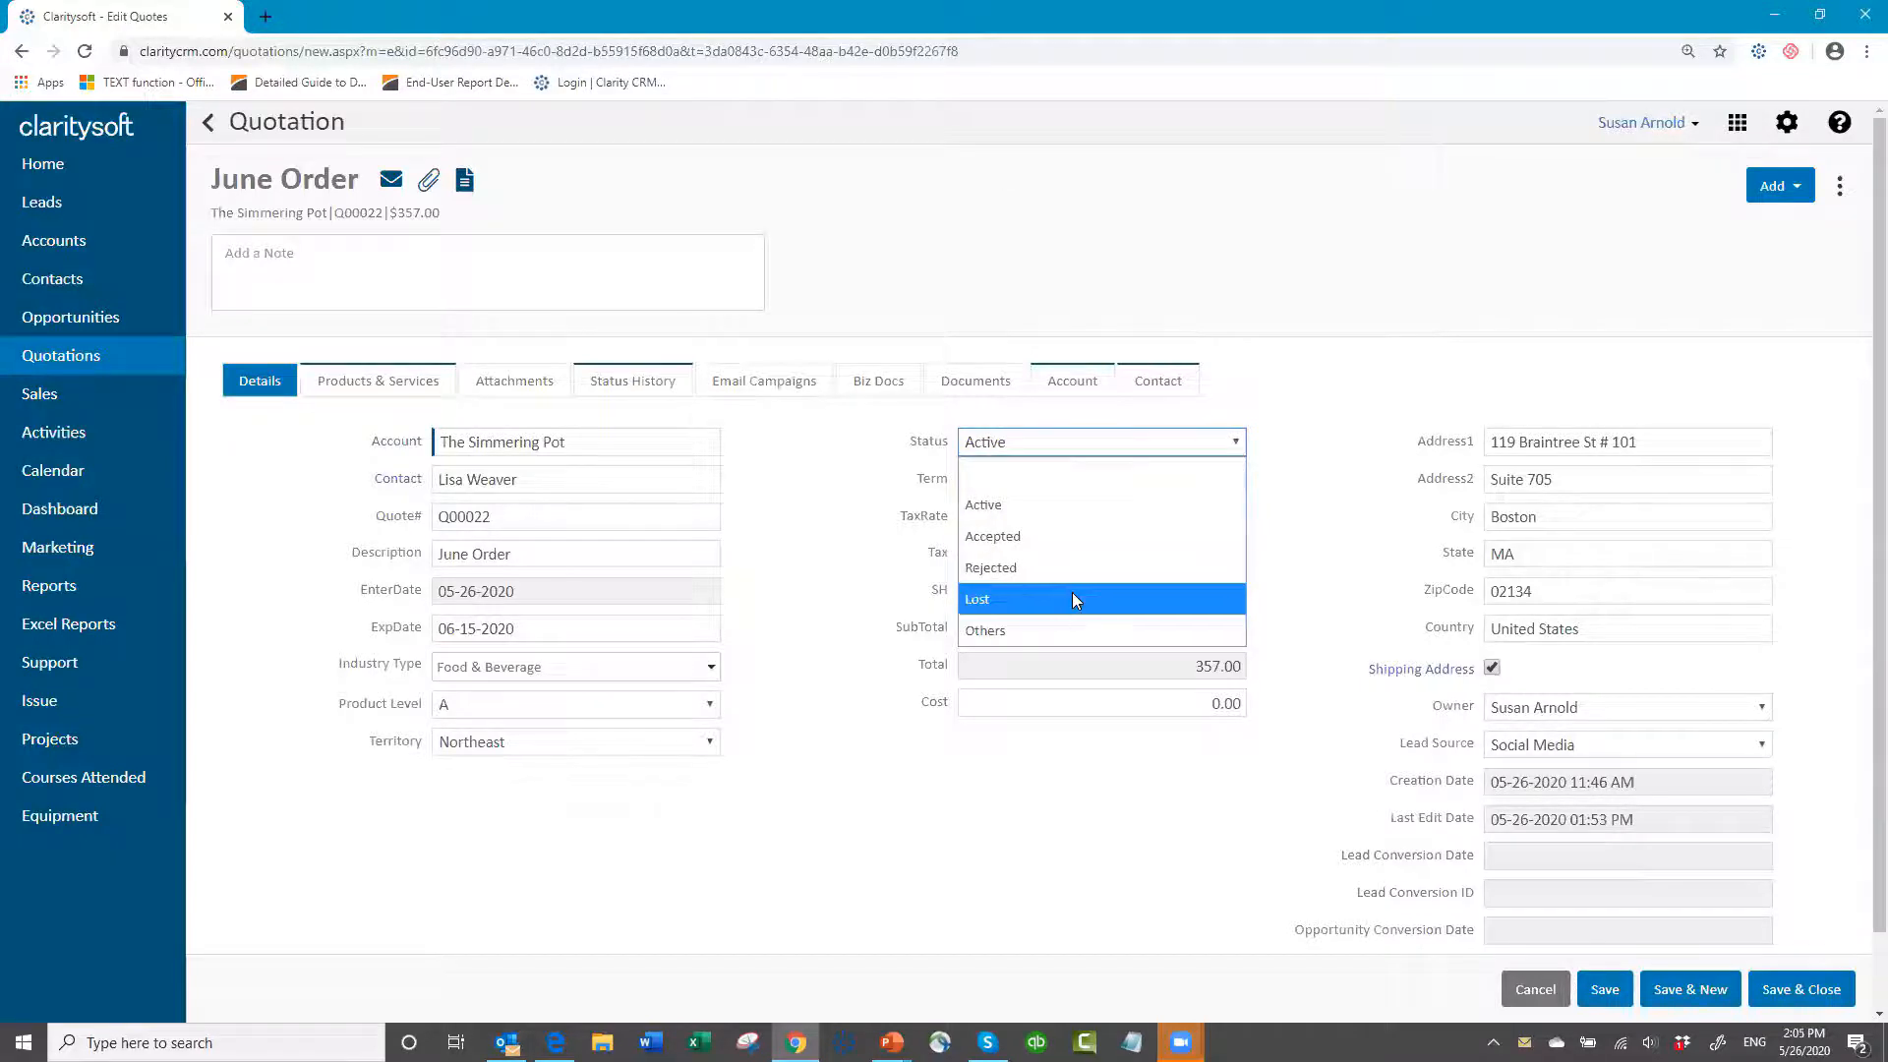
pyautogui.click(1084, 445)
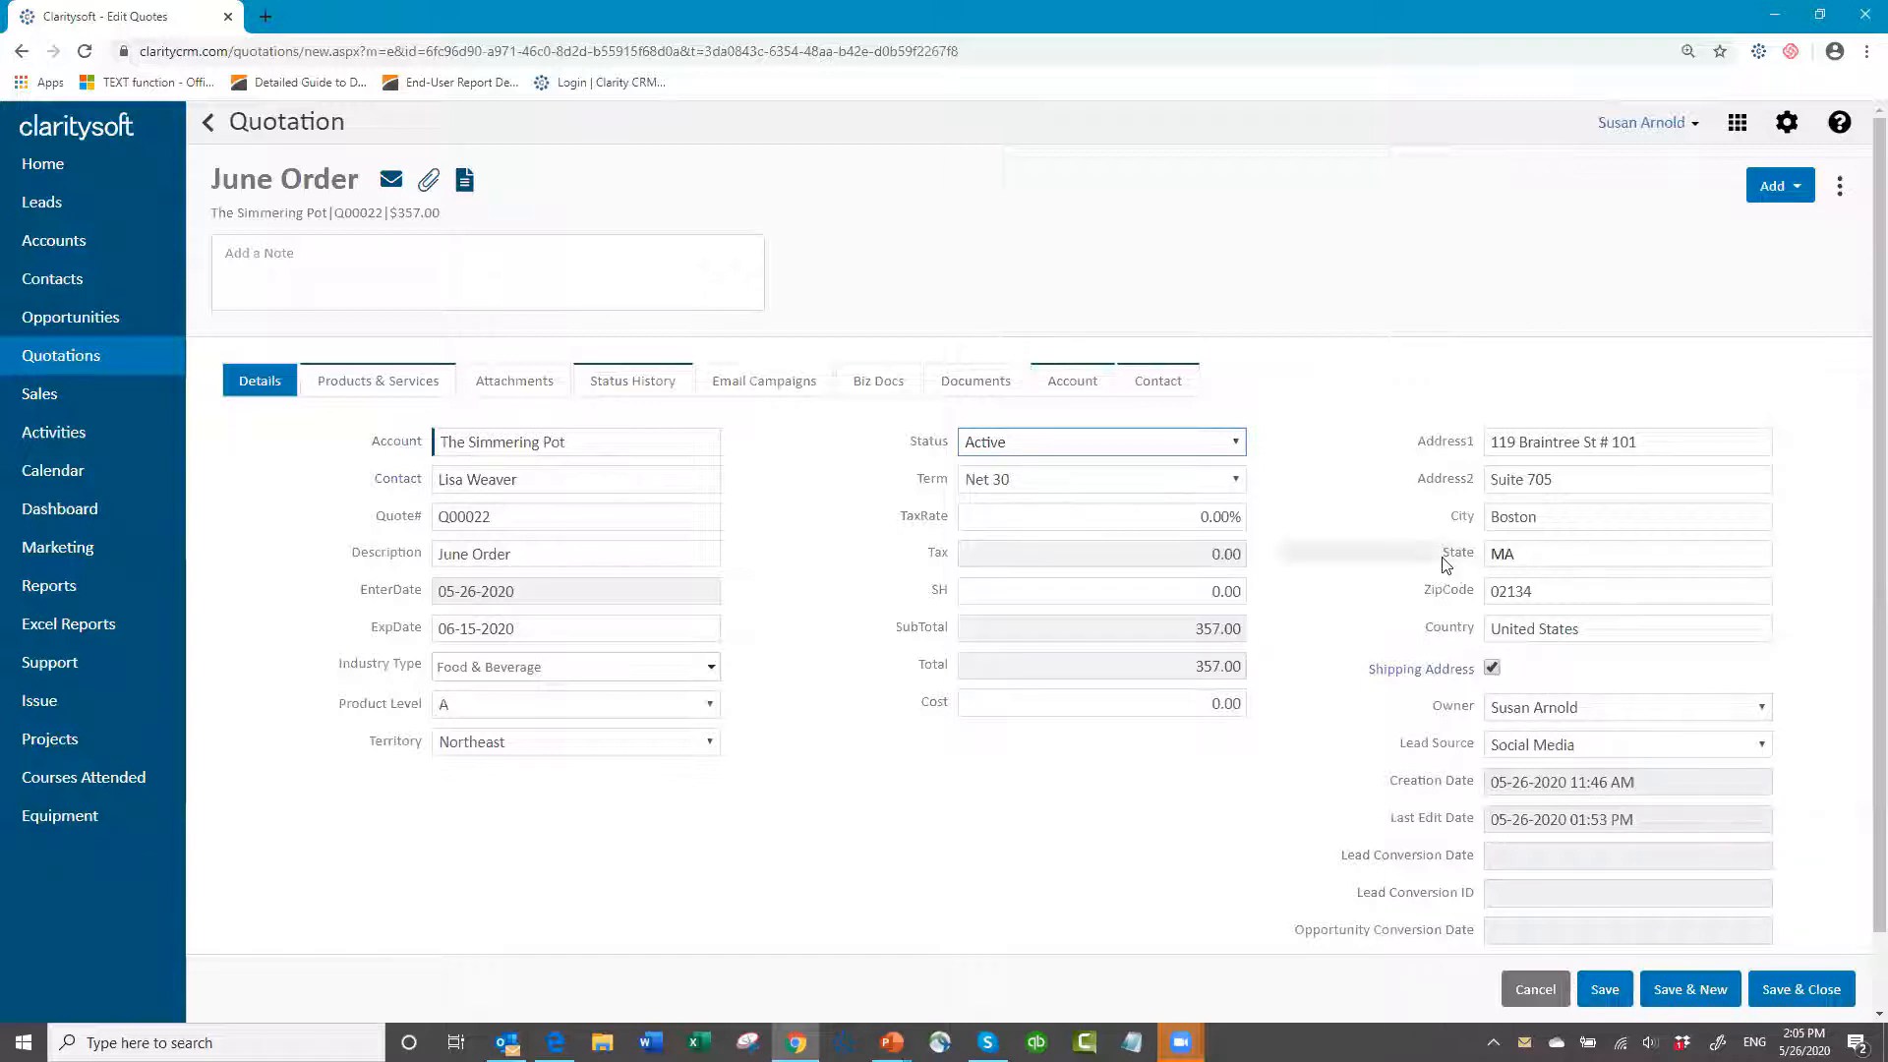
pyautogui.click(1238, 484)
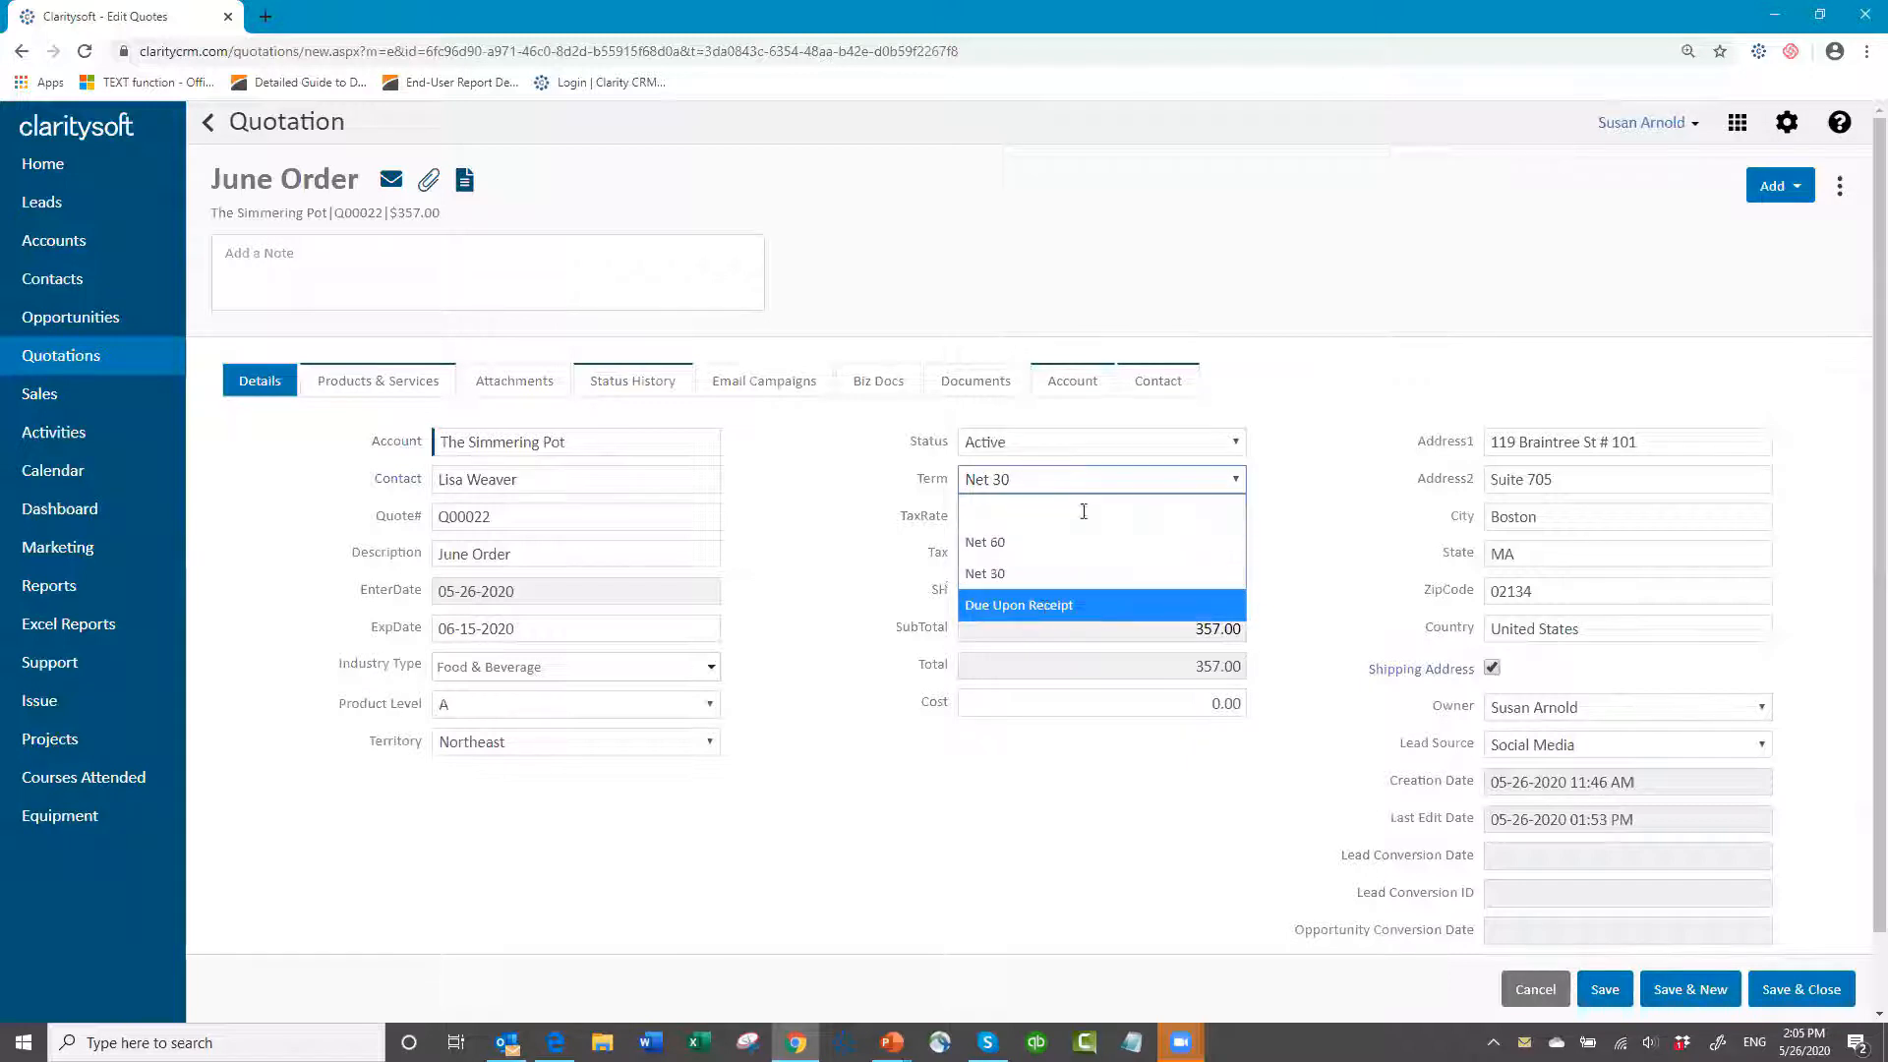
pyautogui.click(1093, 476)
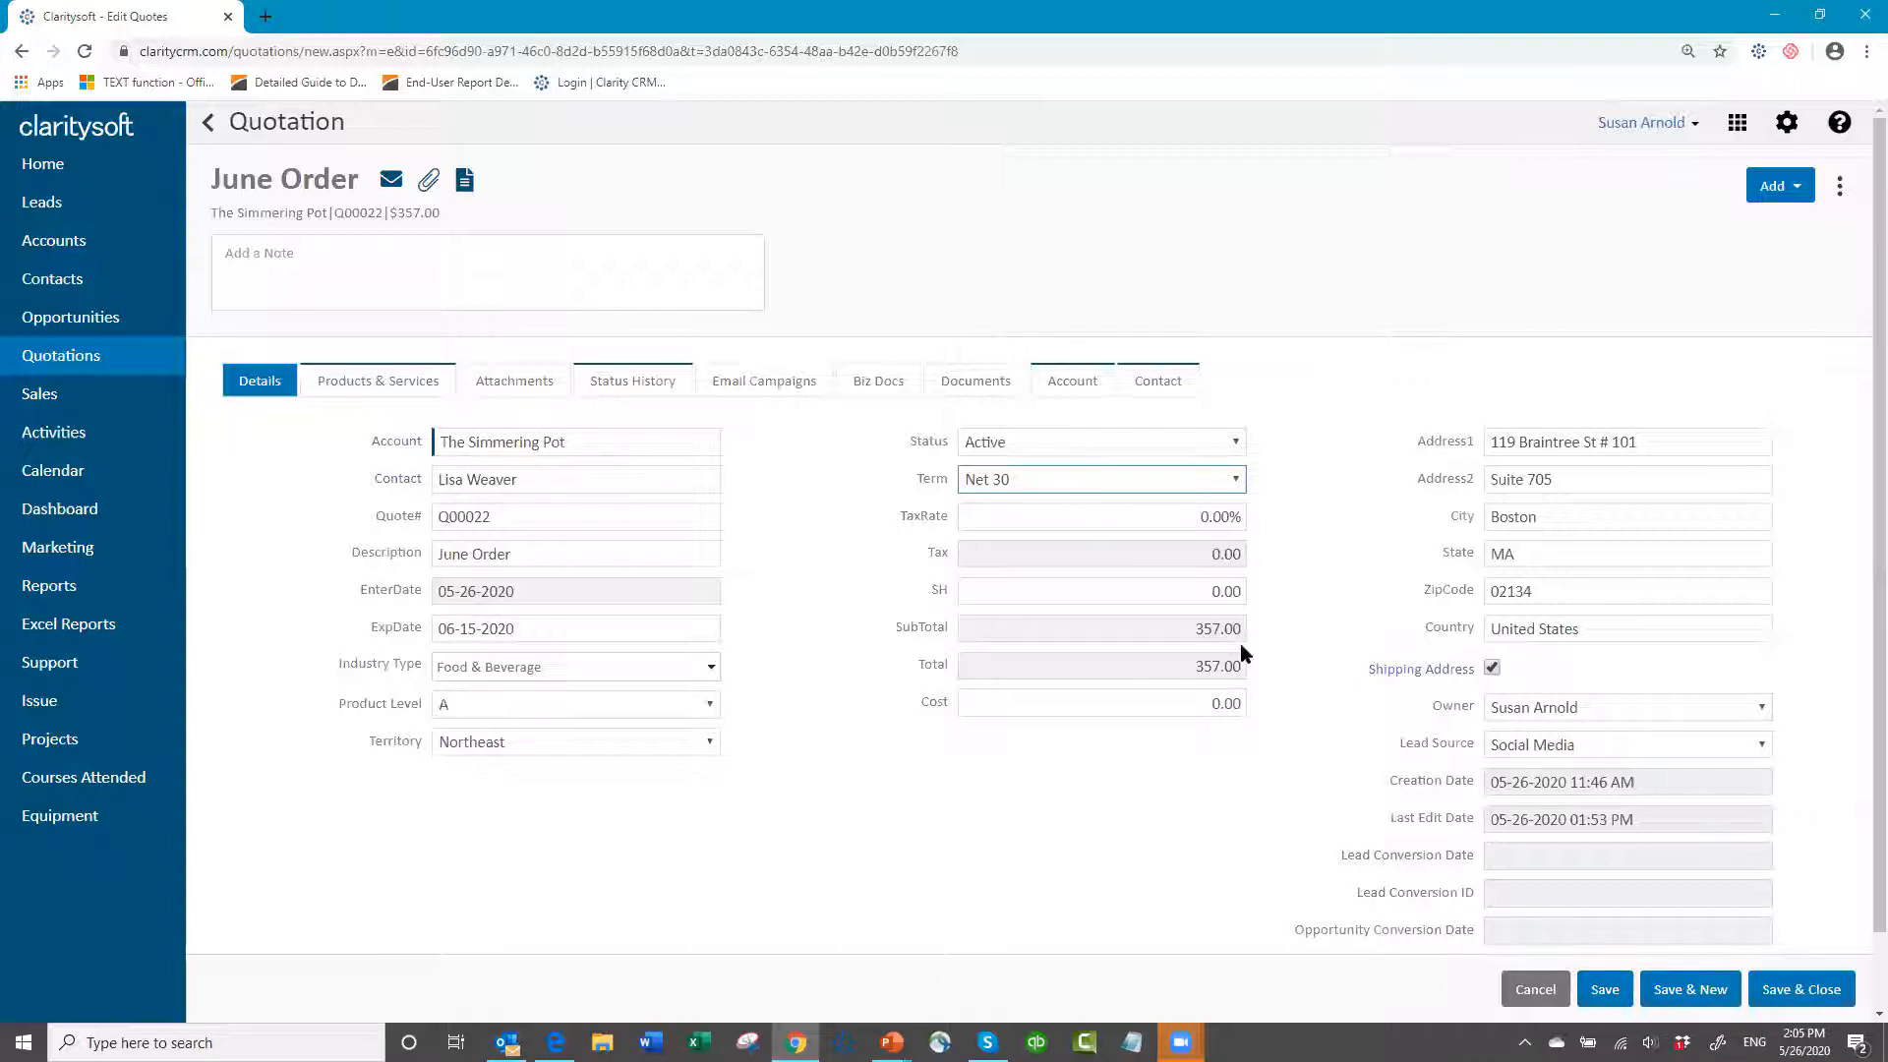
pyautogui.click(1211, 635)
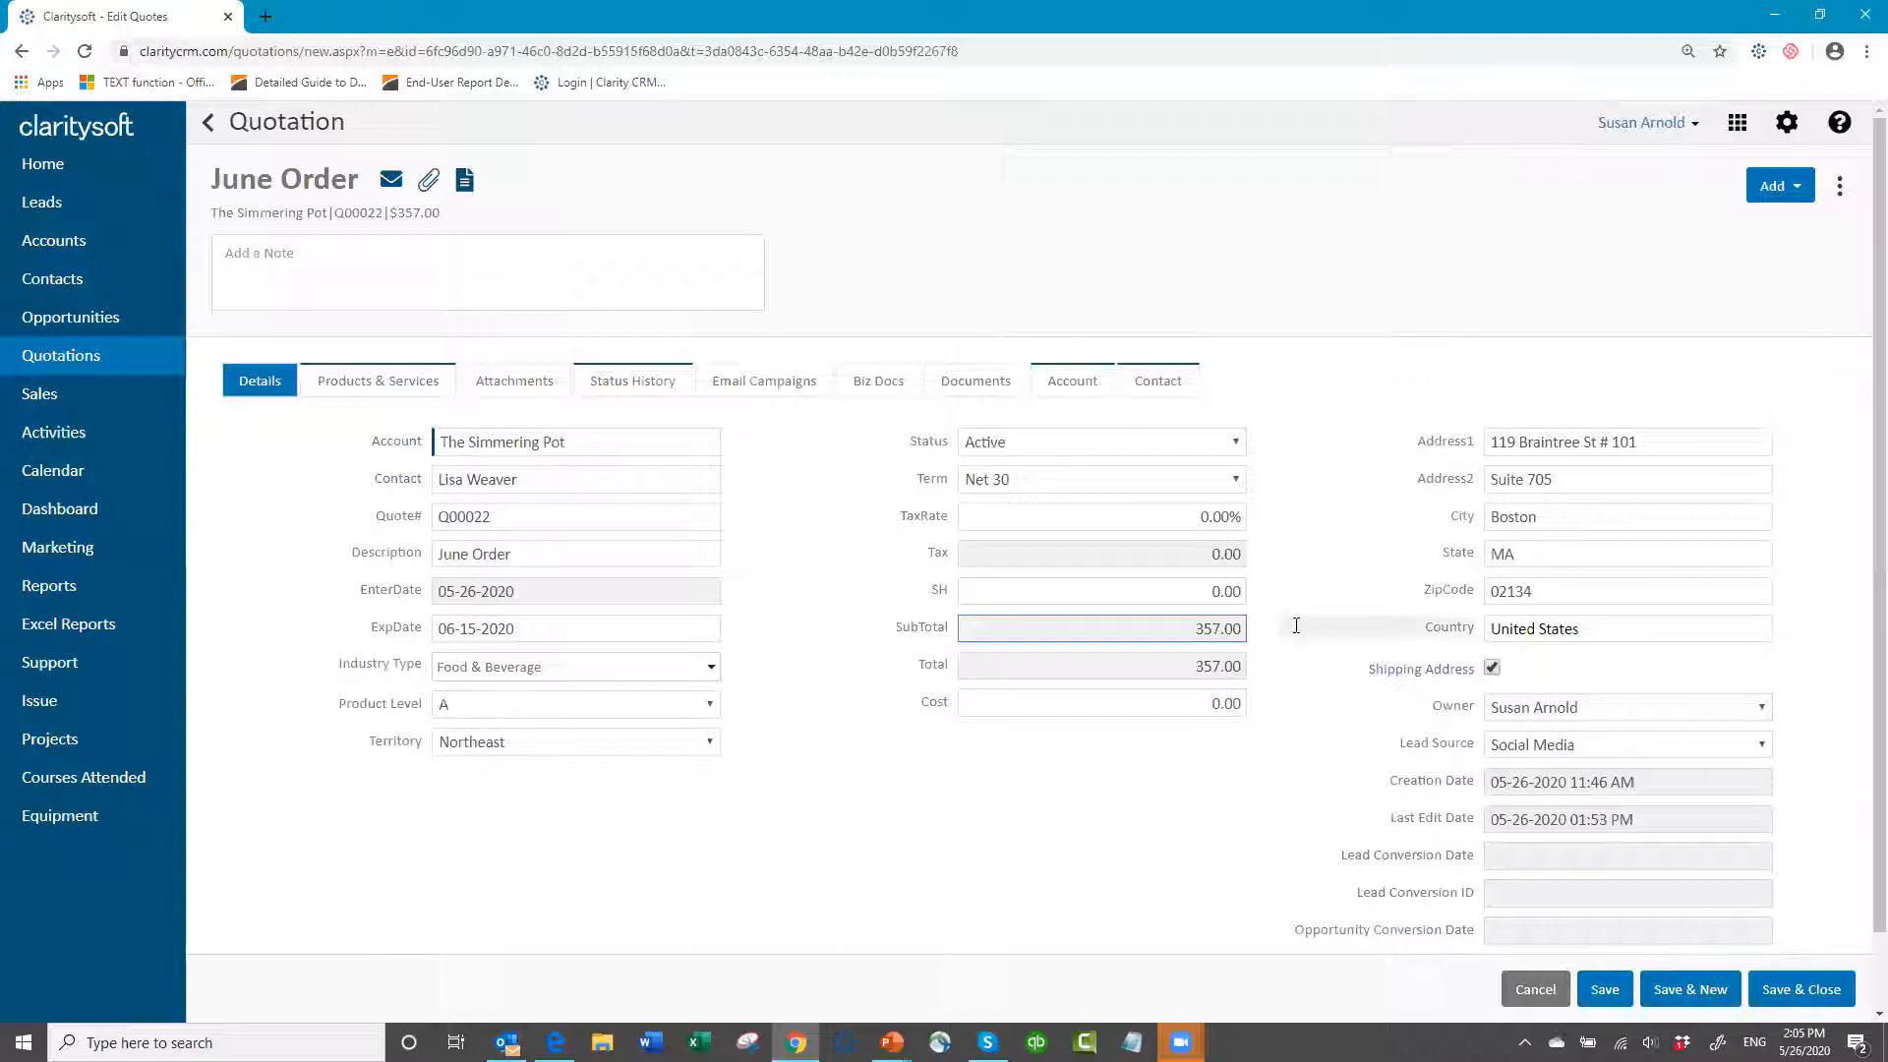
# - Start adding items to the quotation's products and services, filtering the product items by the group "coffee"
pyautogui.click(349, 383)
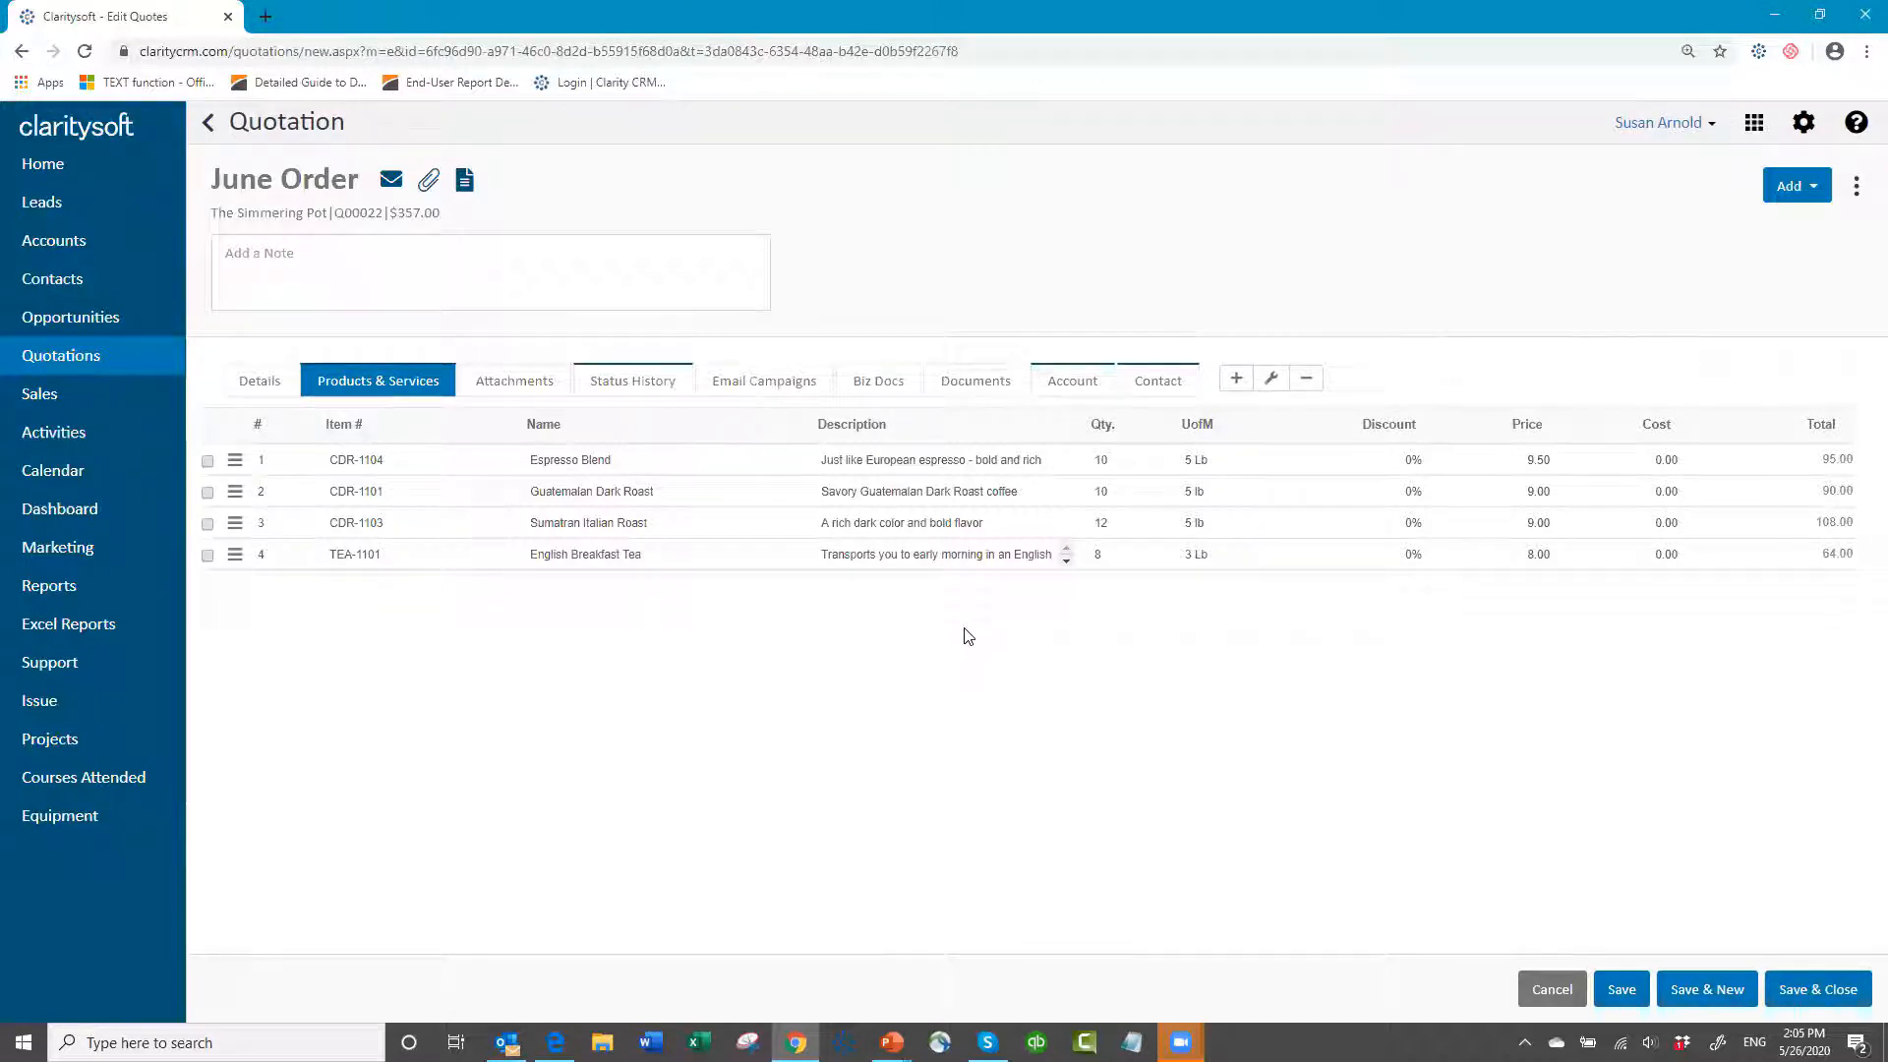
pyautogui.click(1236, 379)
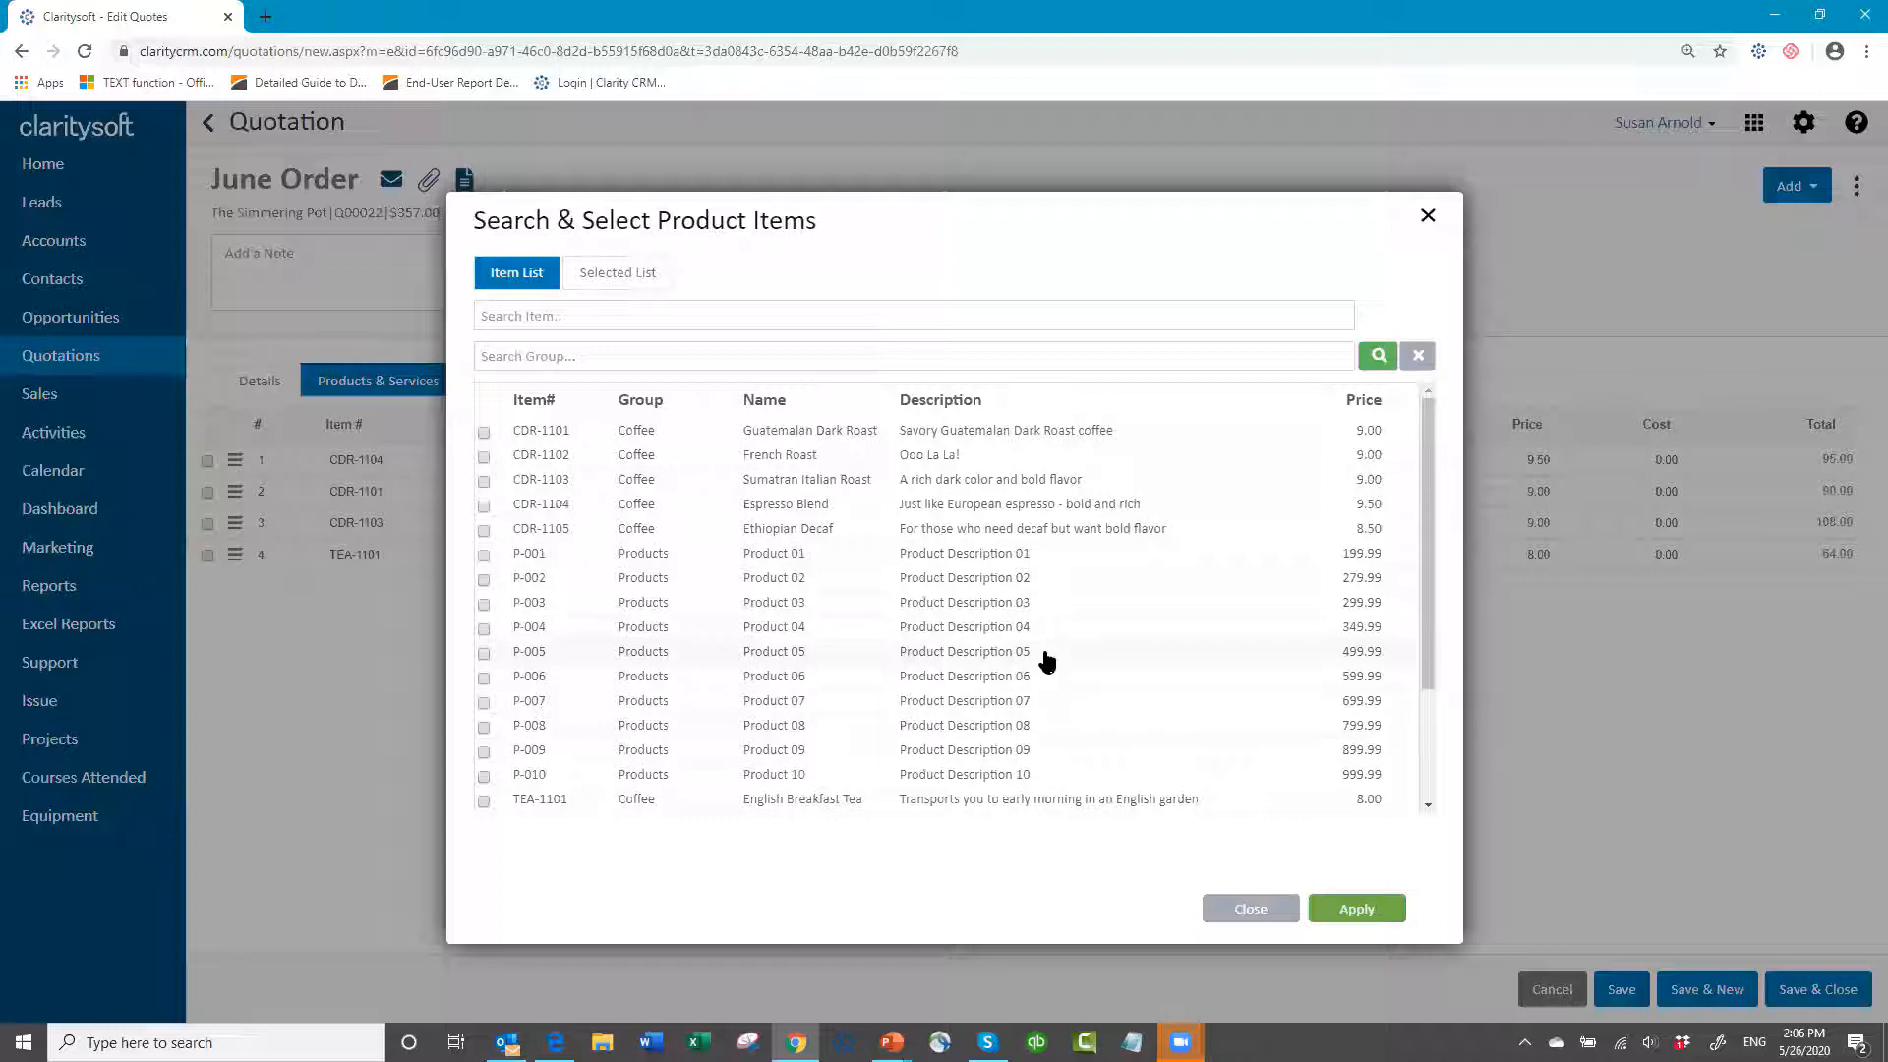
pyautogui.click(605, 355)
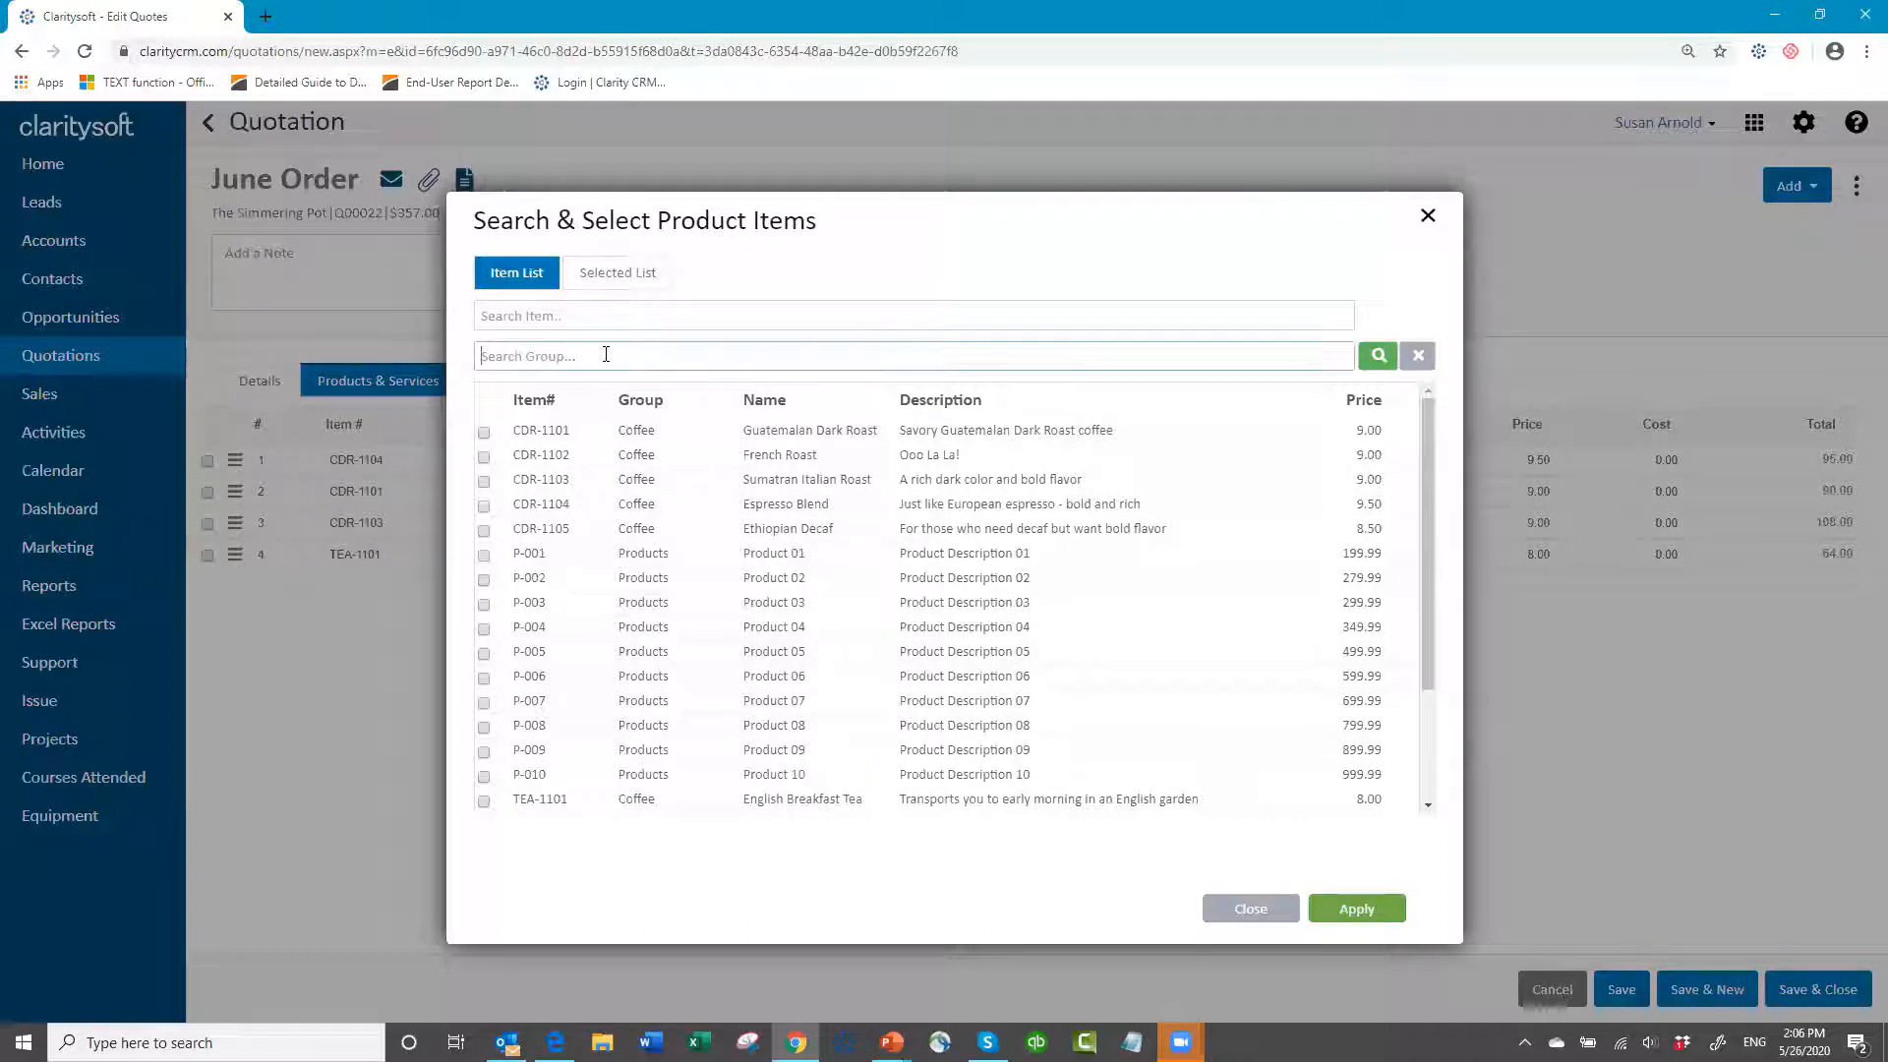
pyautogui.write('coffee')
pyautogui.press('Return')
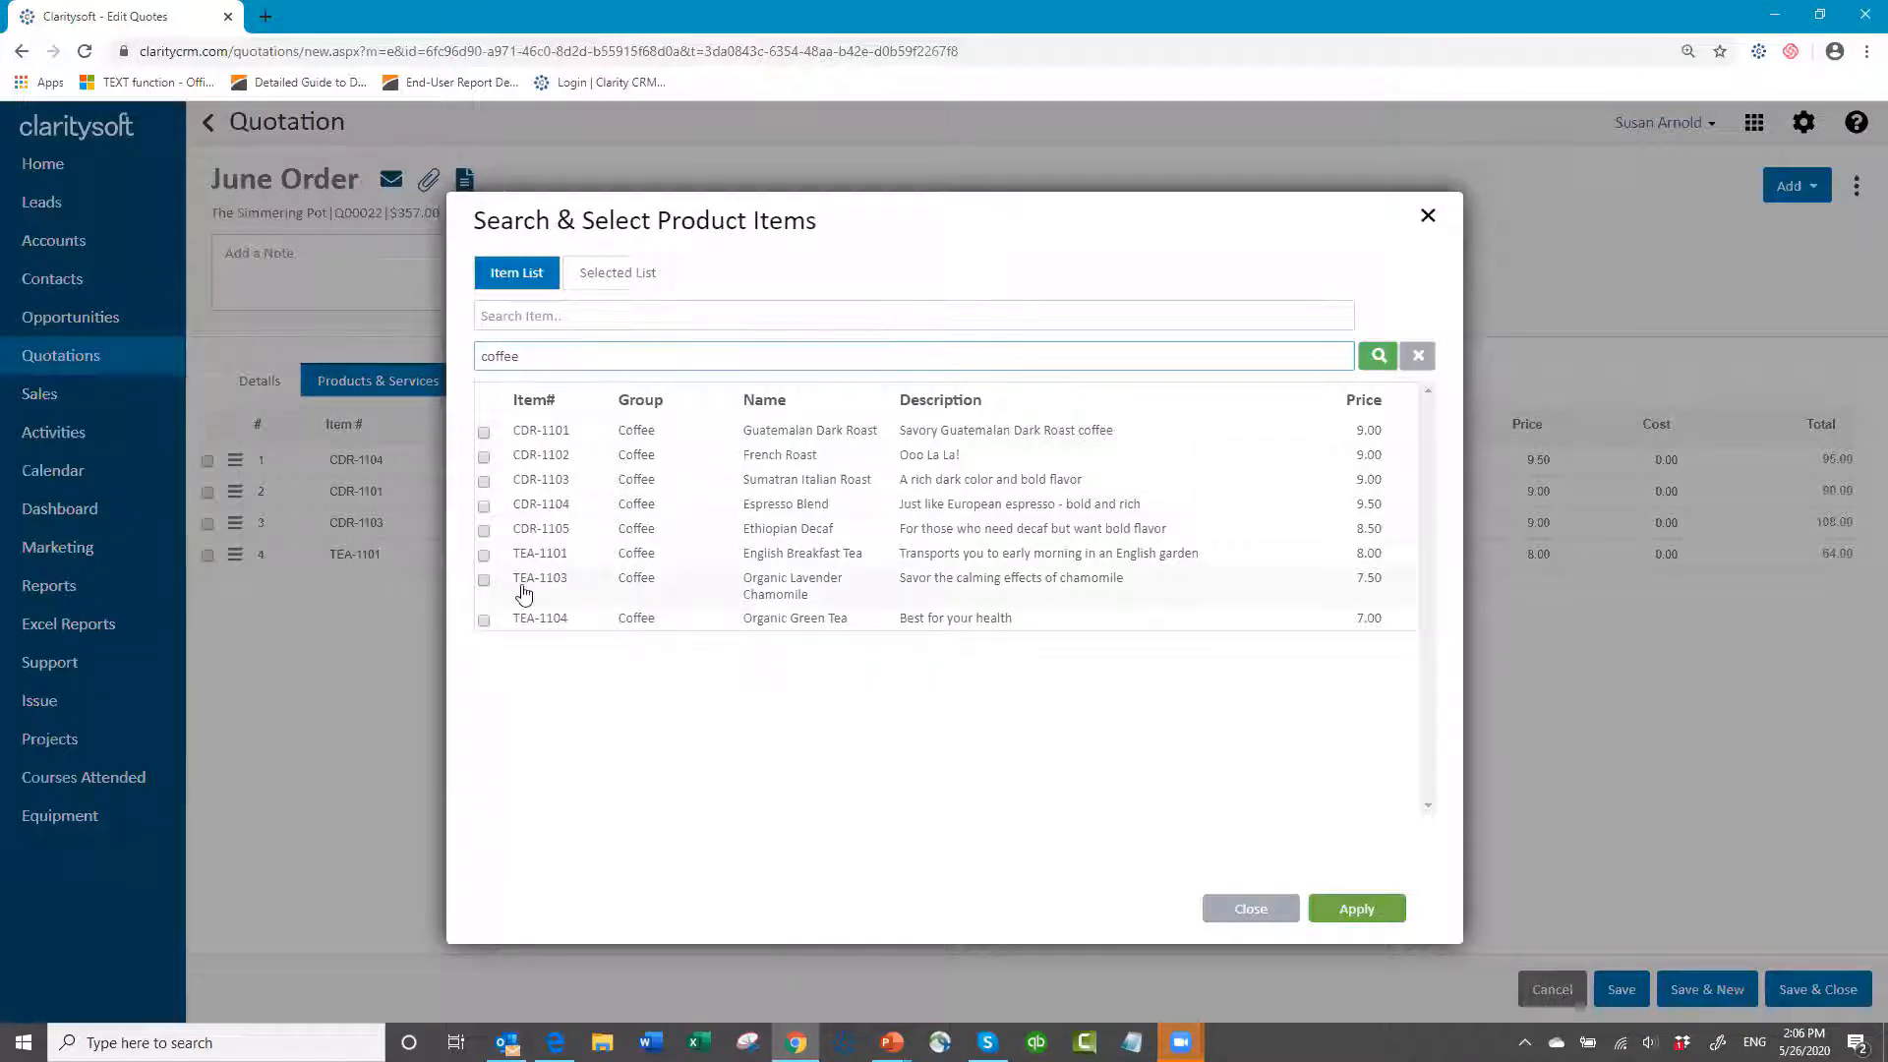
# - Select Organic Lavender Chamomile (TEA-1103) and Organic Green Tea (TEA-1104), review the selection, and add both to the quotation
pyautogui.click(483, 580)
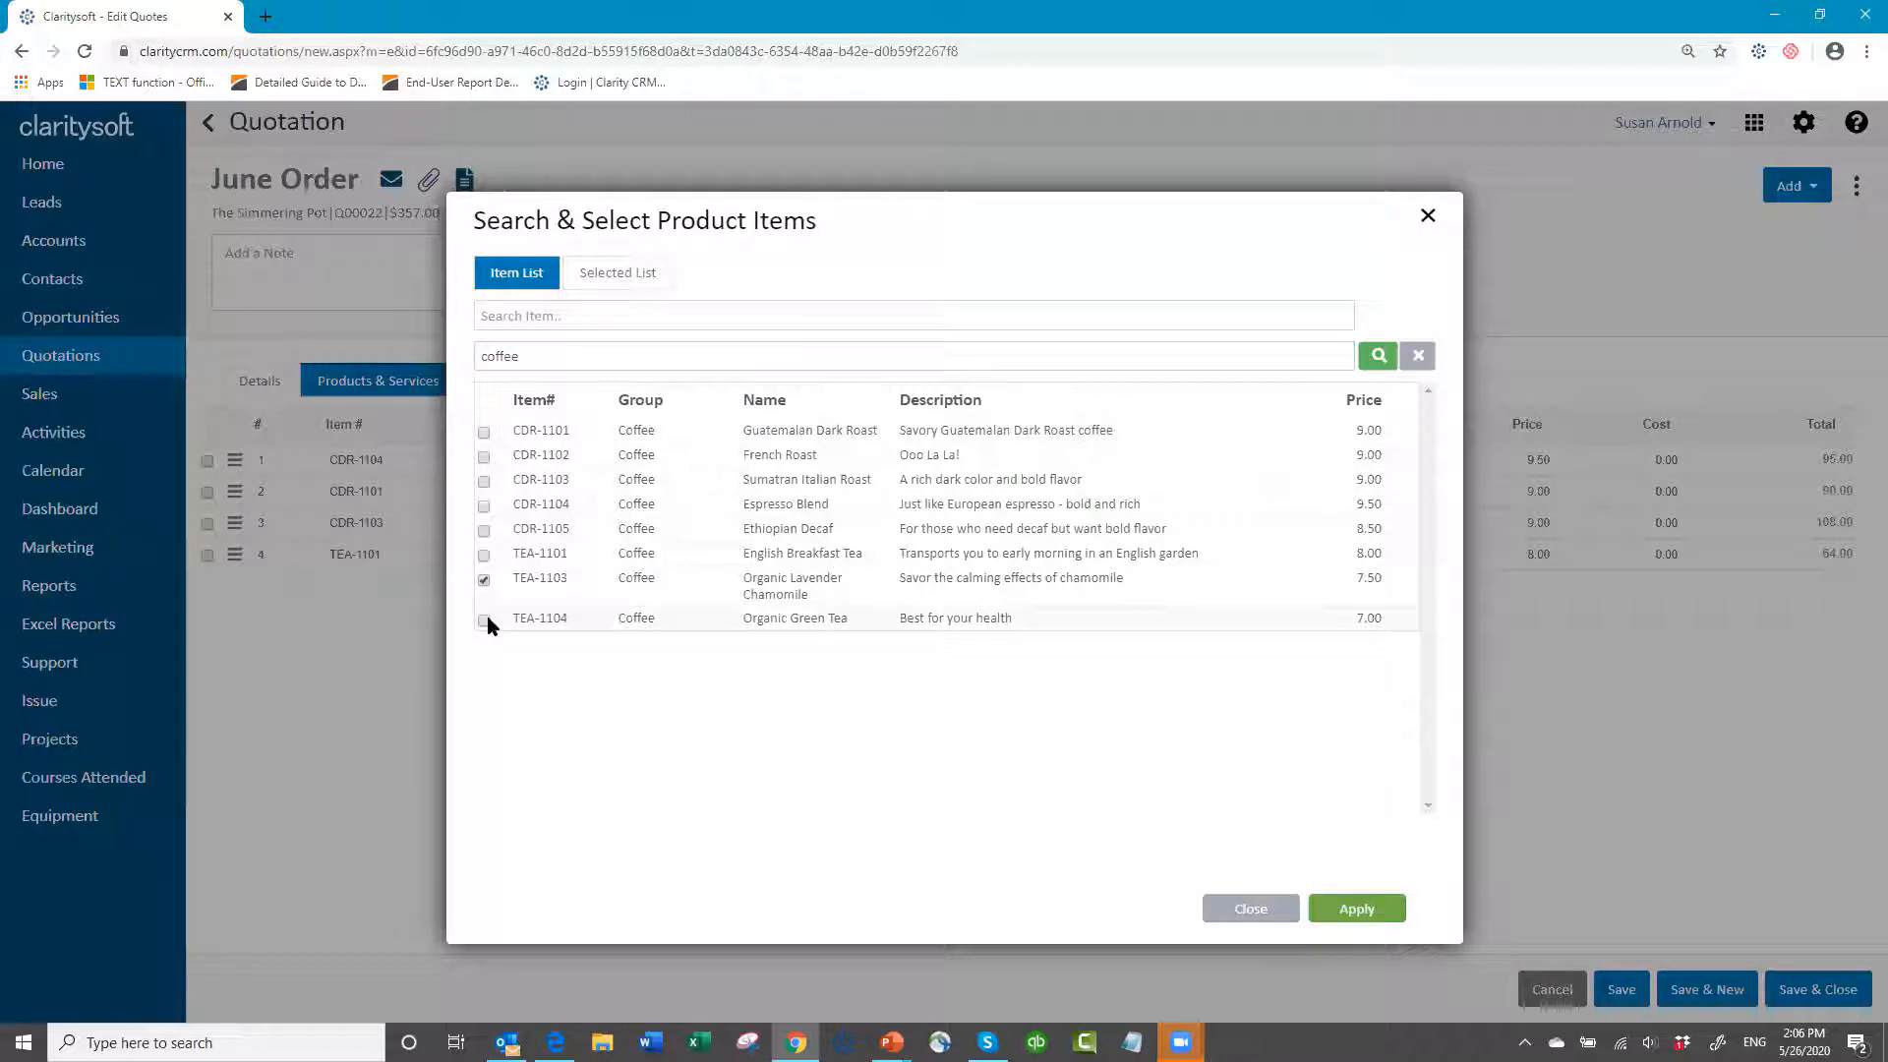
pyautogui.click(484, 620)
pyautogui.click(628, 285)
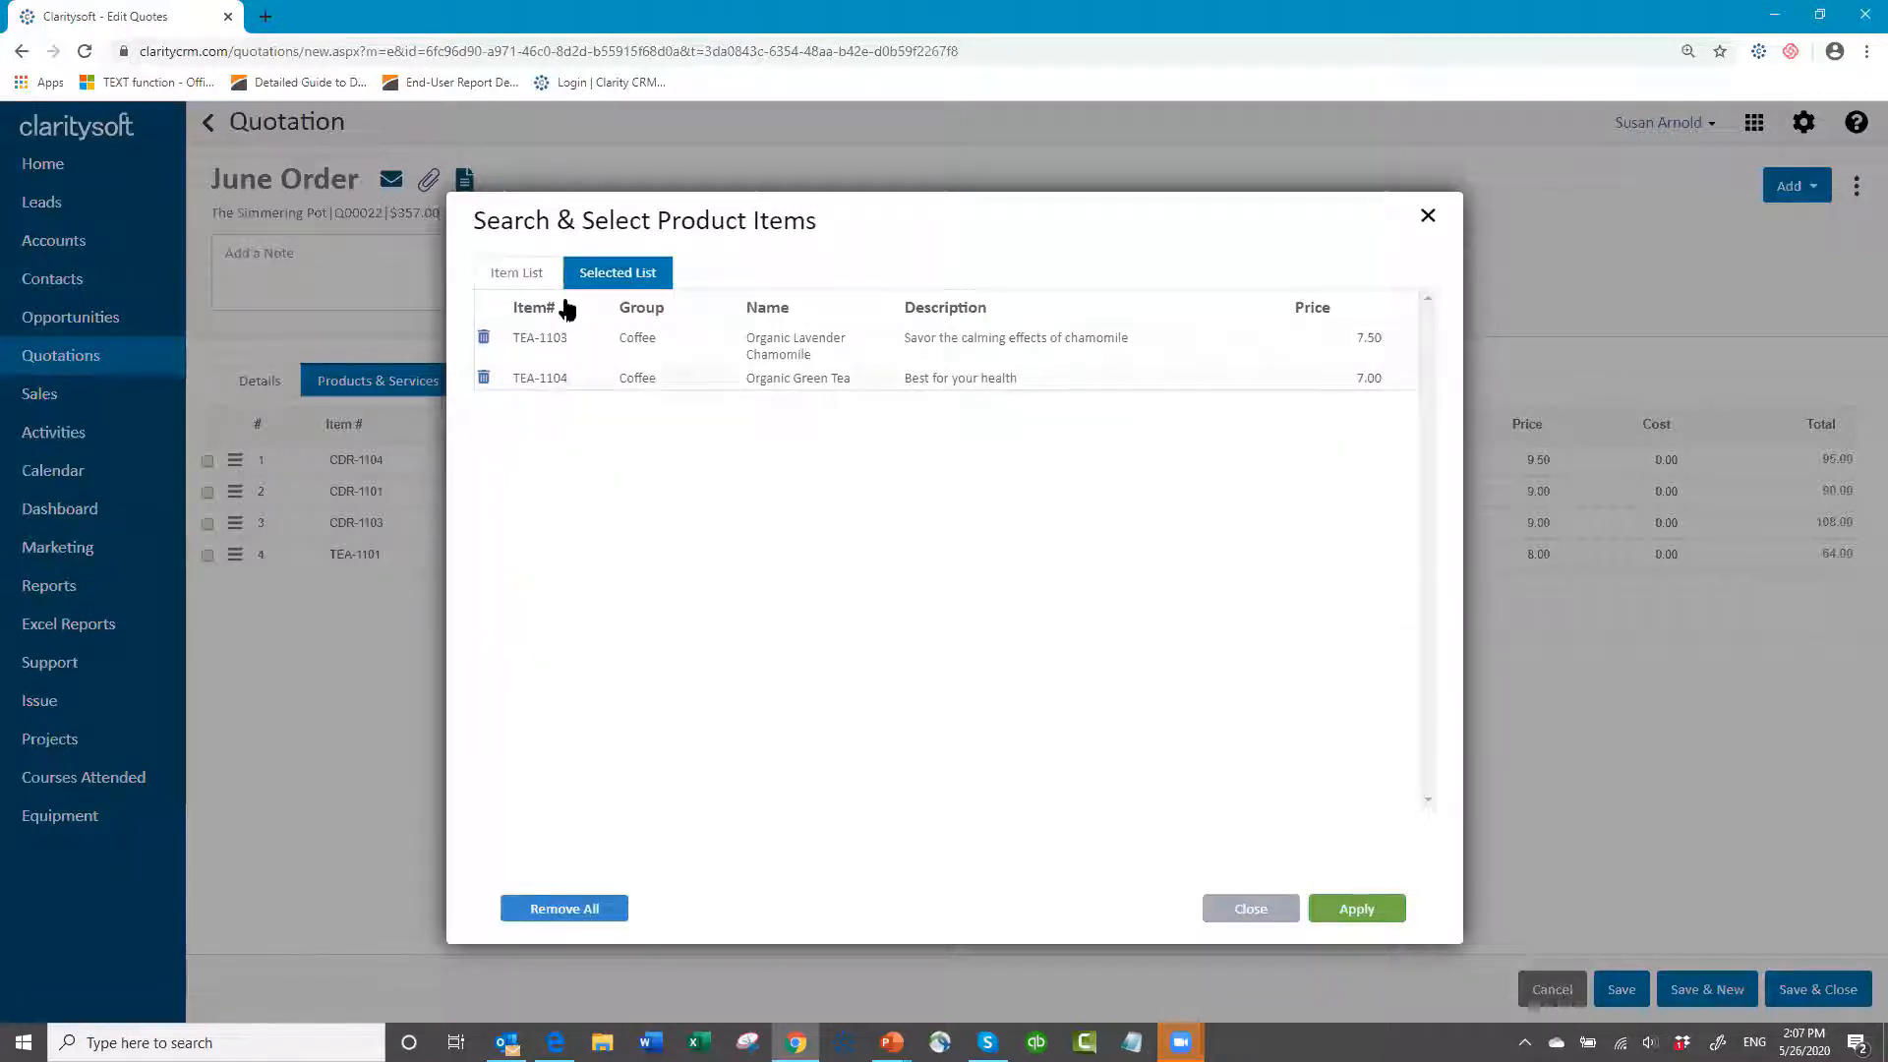
pyautogui.click(537, 272)
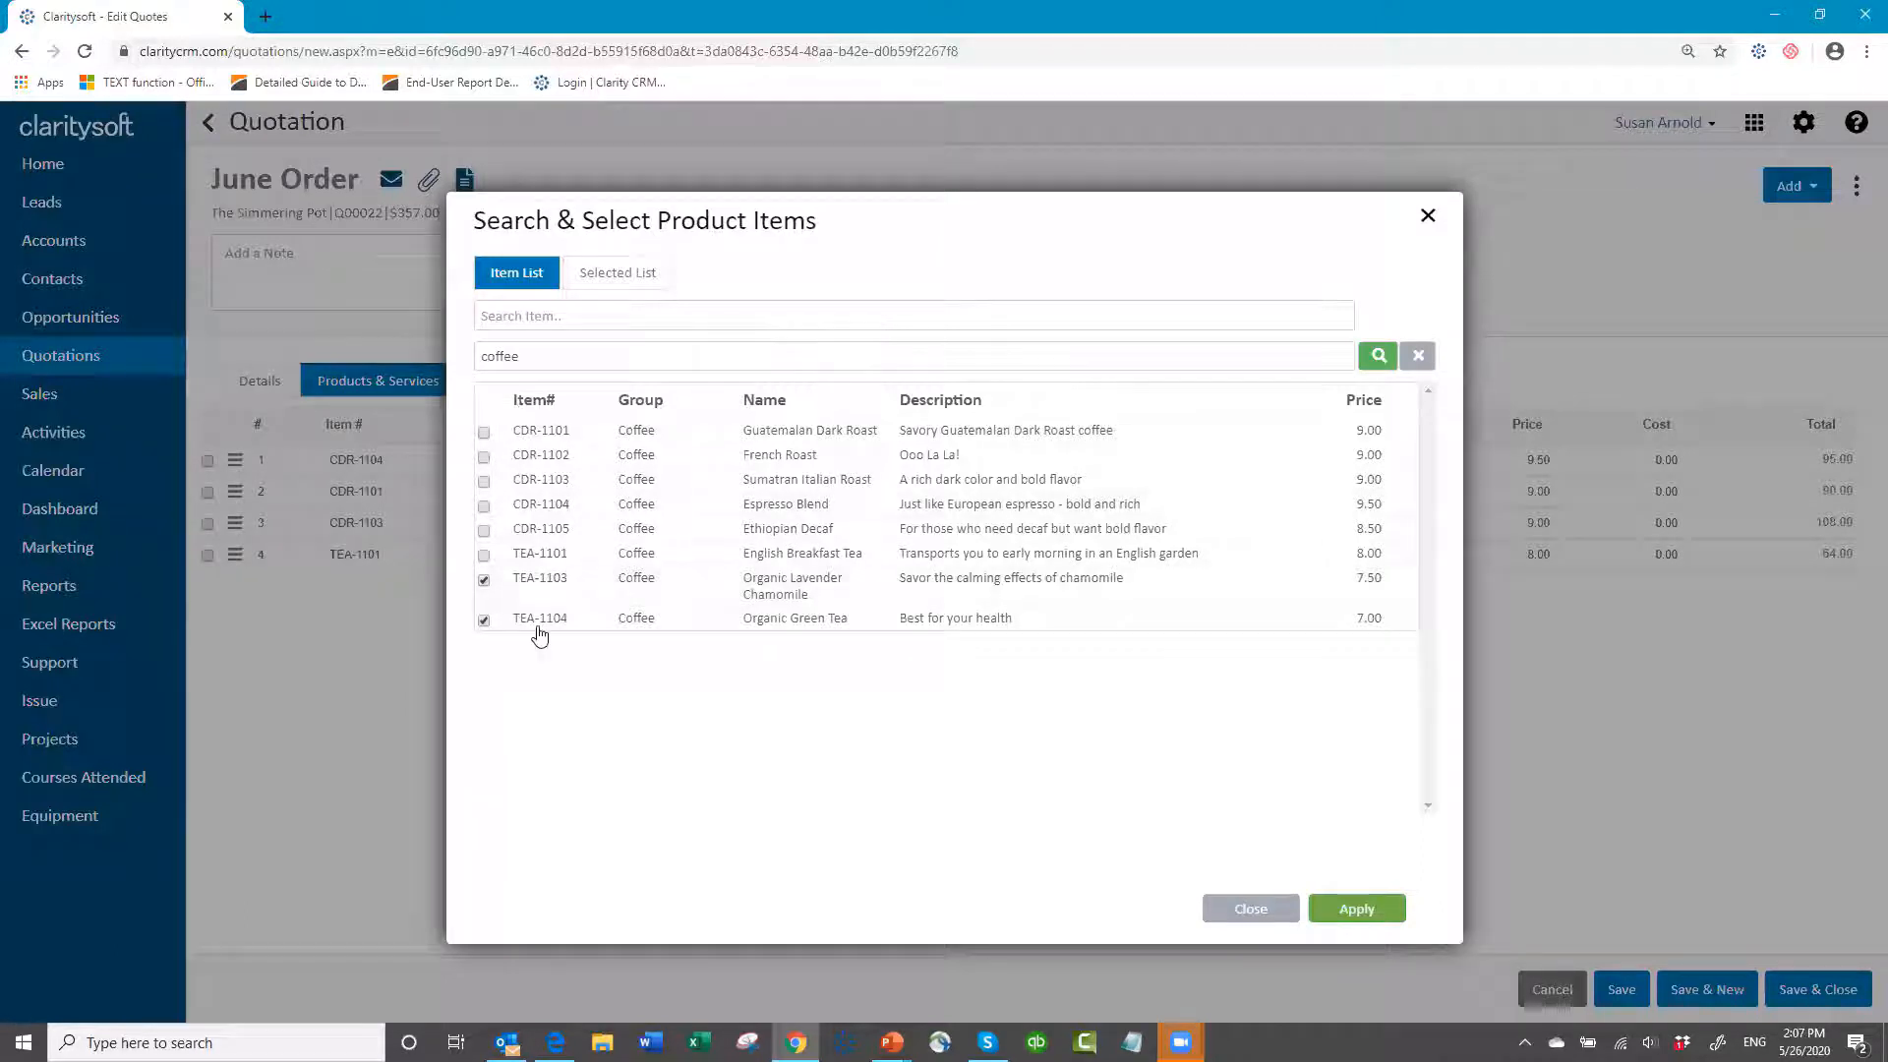
pyautogui.click(627, 280)
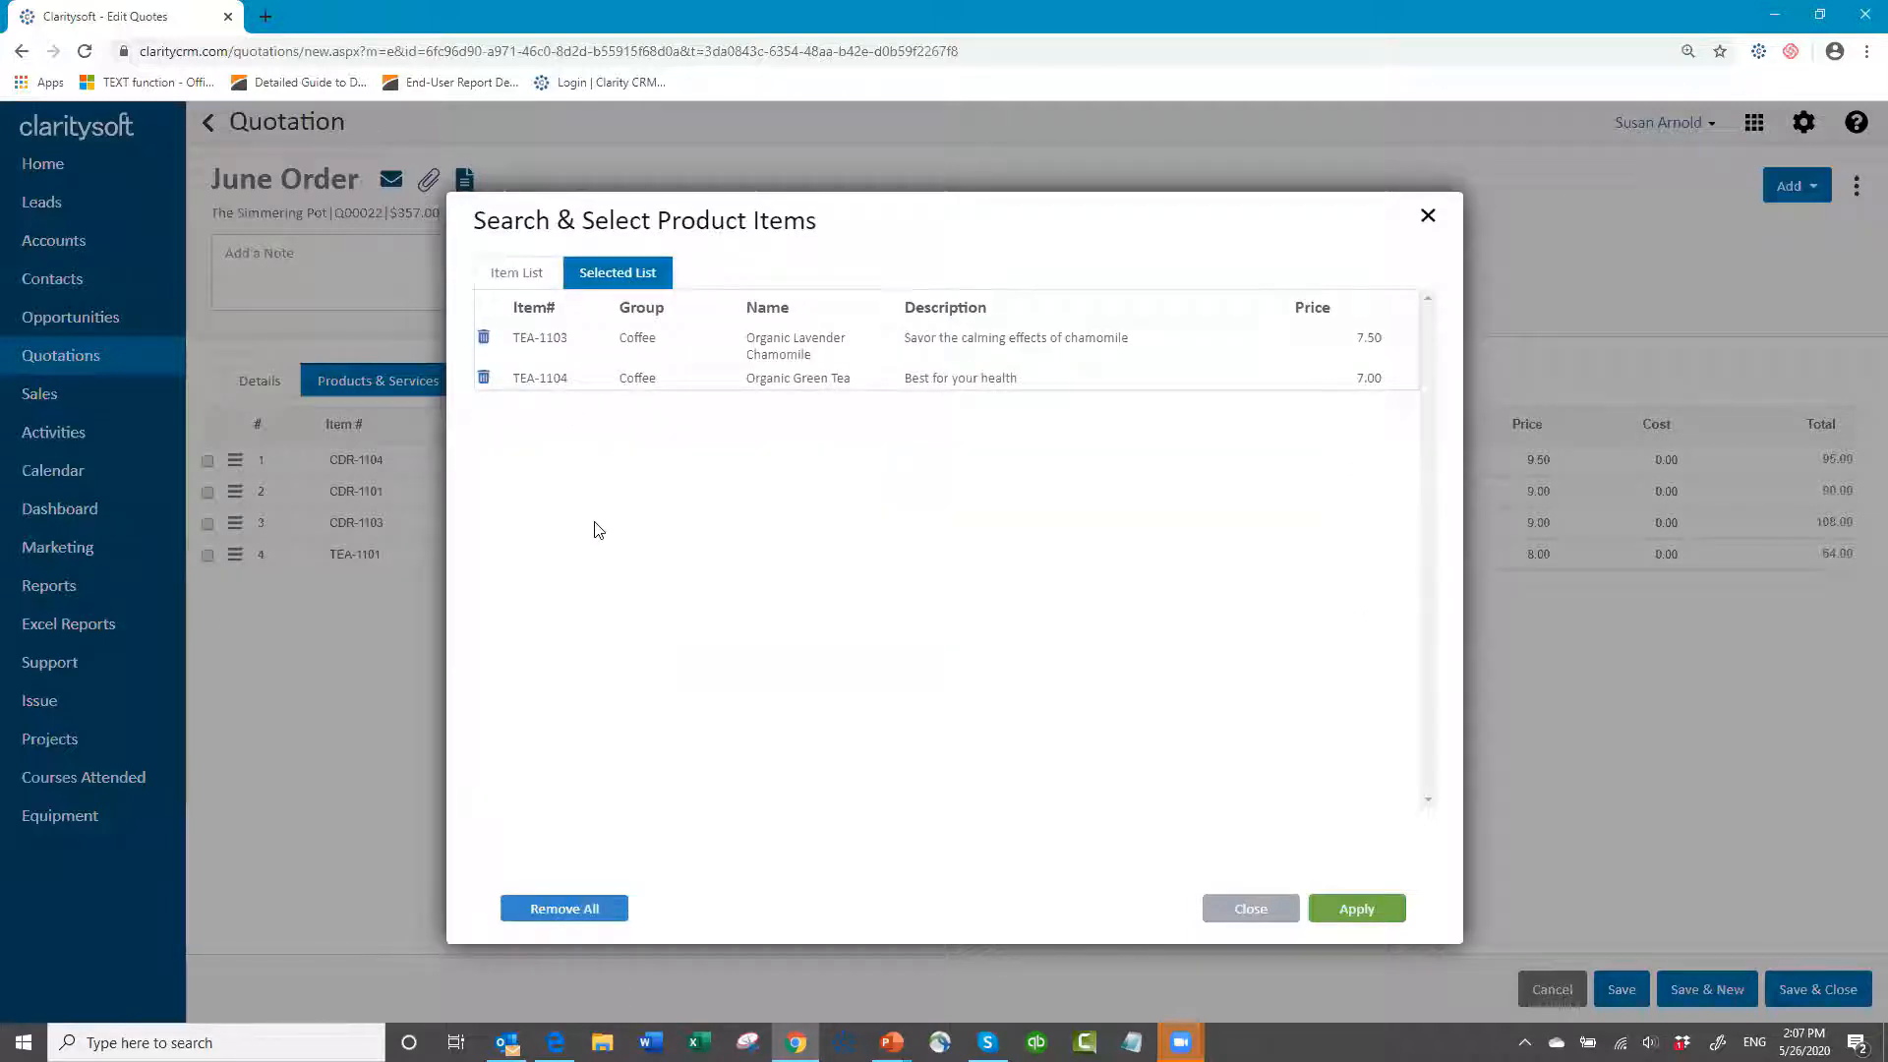
pyautogui.click(528, 280)
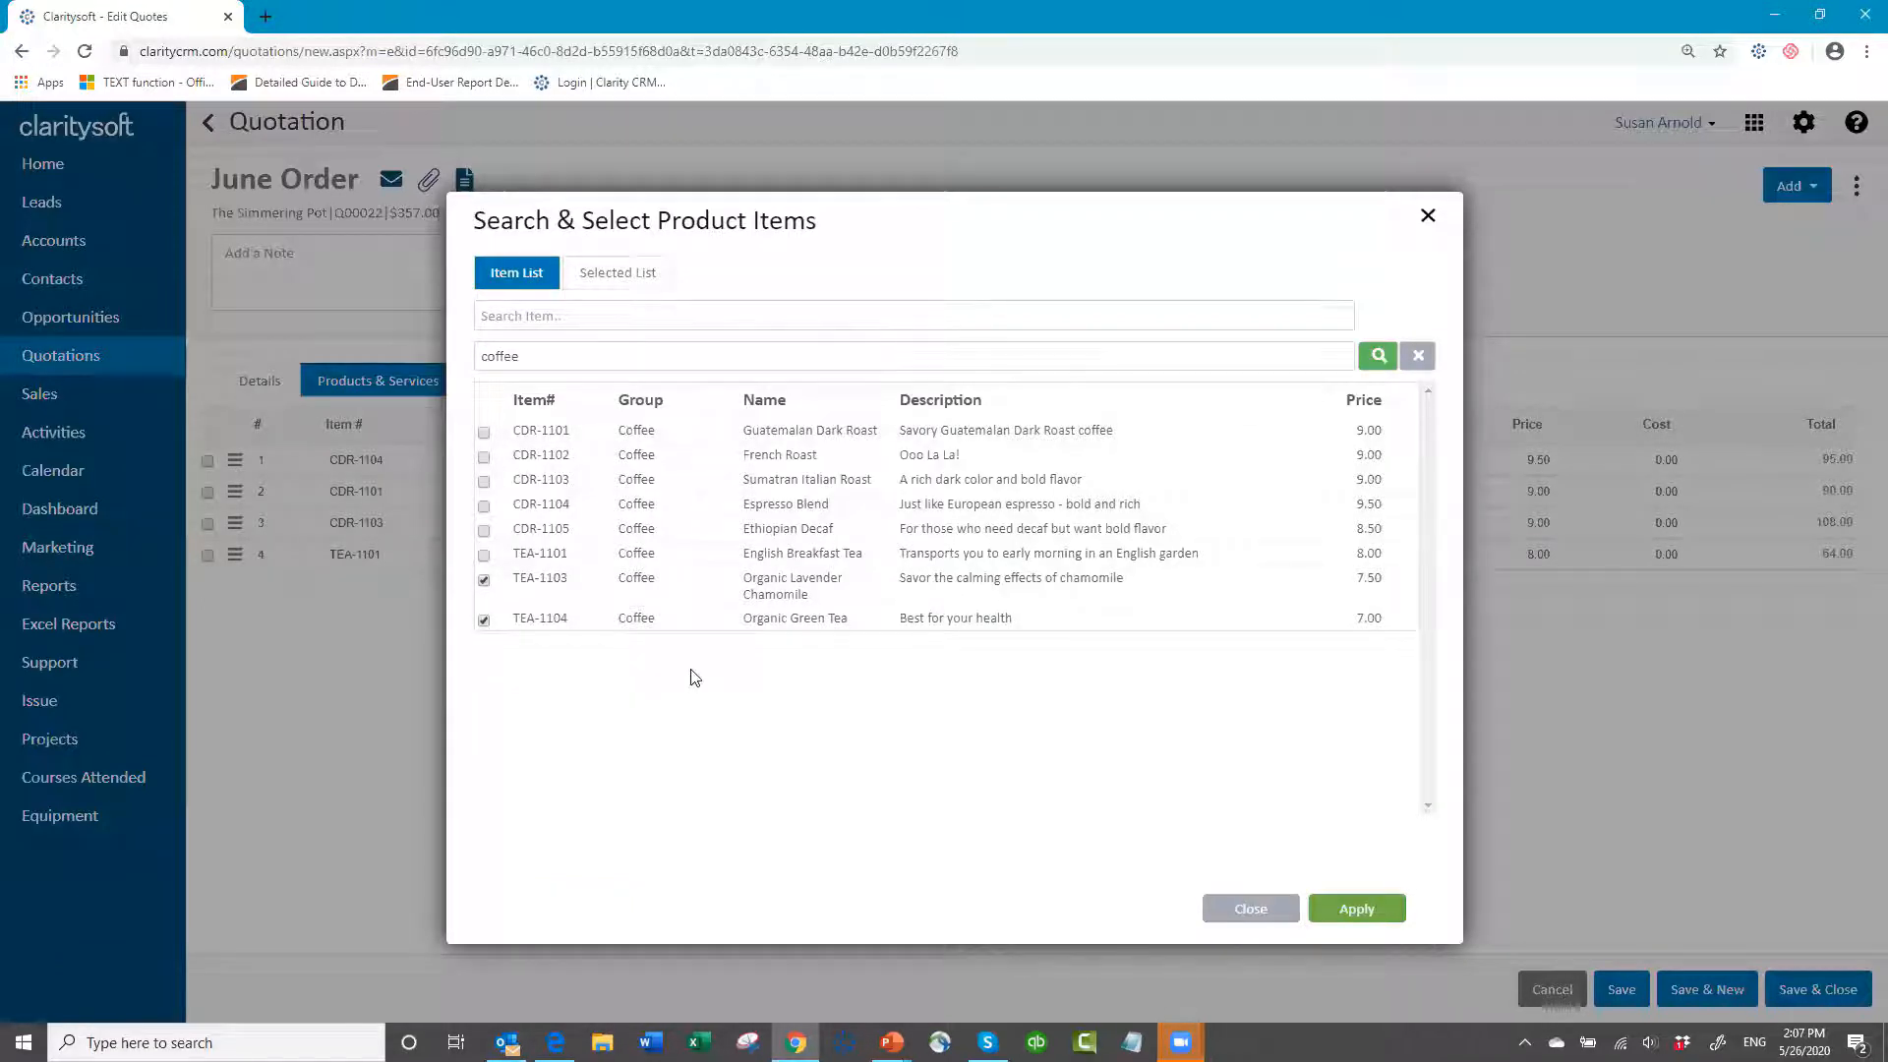
pyautogui.click(1358, 908)
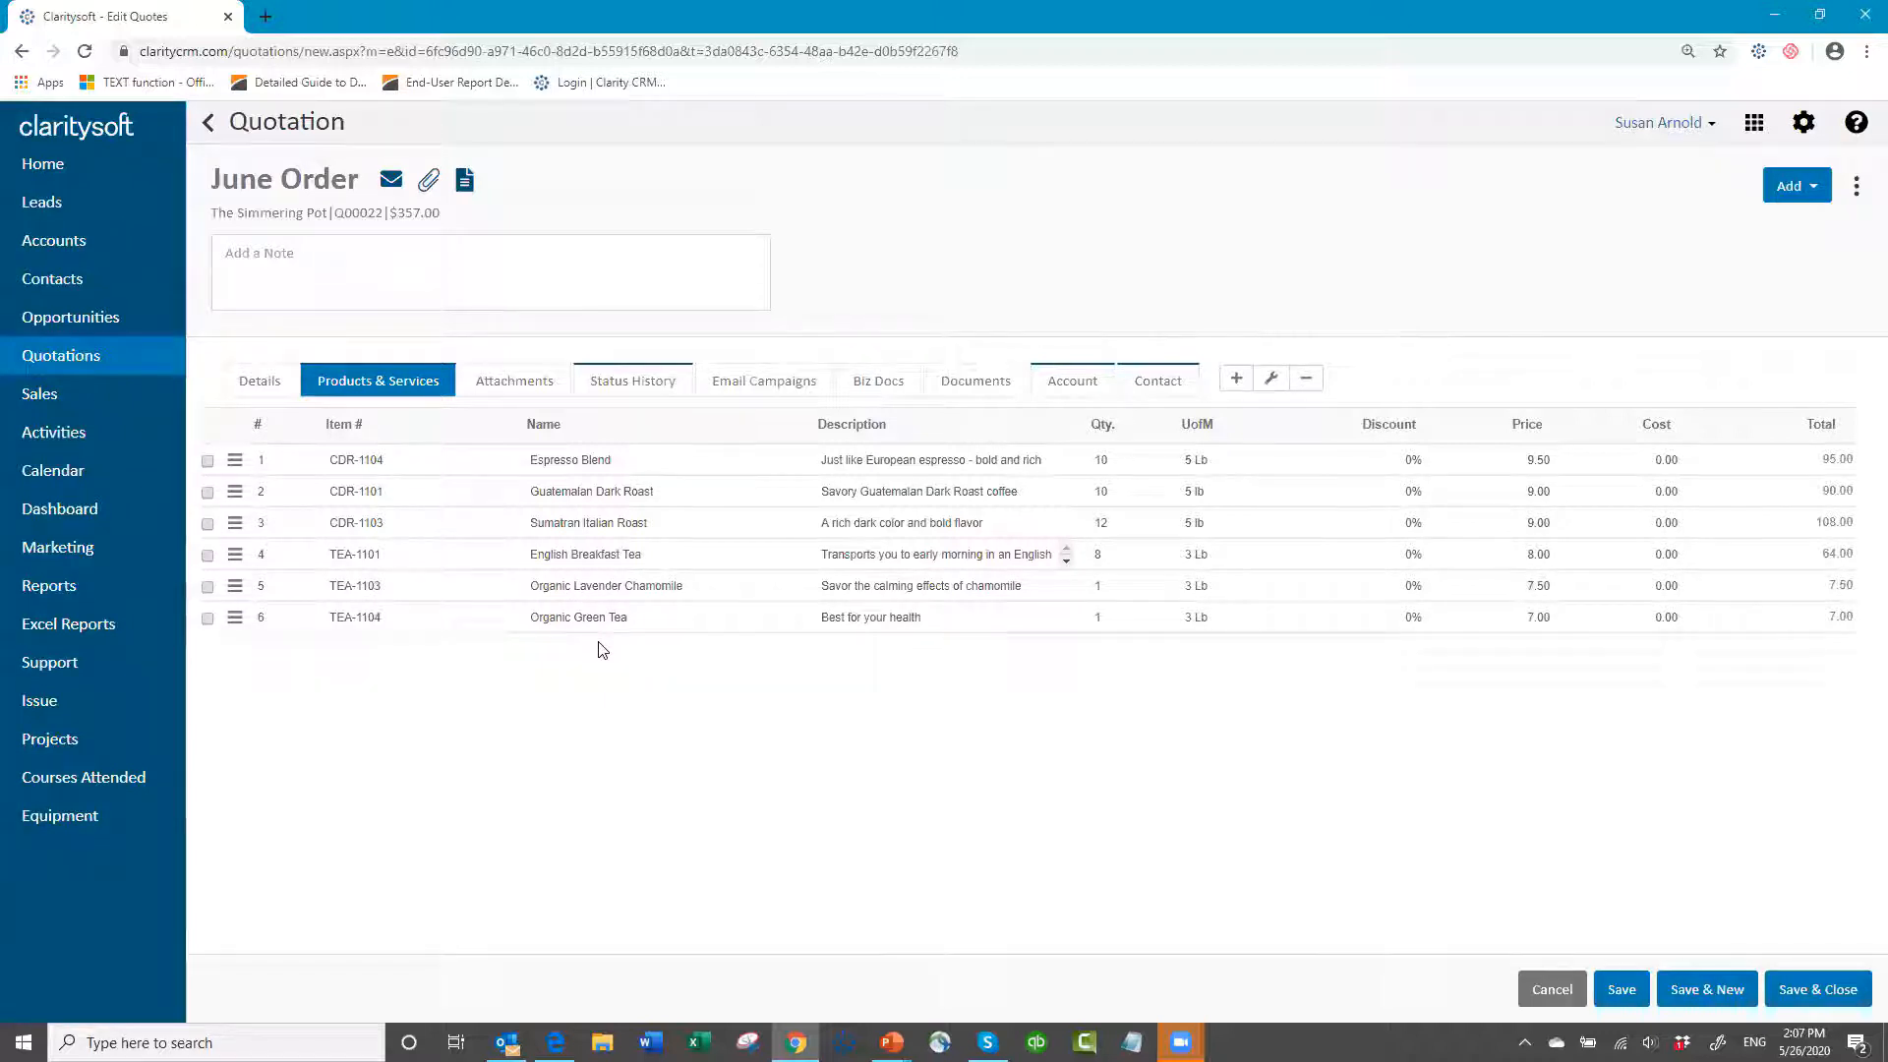
# - Set the quantity of Organic Lavender Chamomile to 10 and of Organic Green Tea to 15
pyautogui.click(1129, 582)
pyautogui.write('0')
pyautogui.press('Tab')
pyautogui.click(1115, 615)
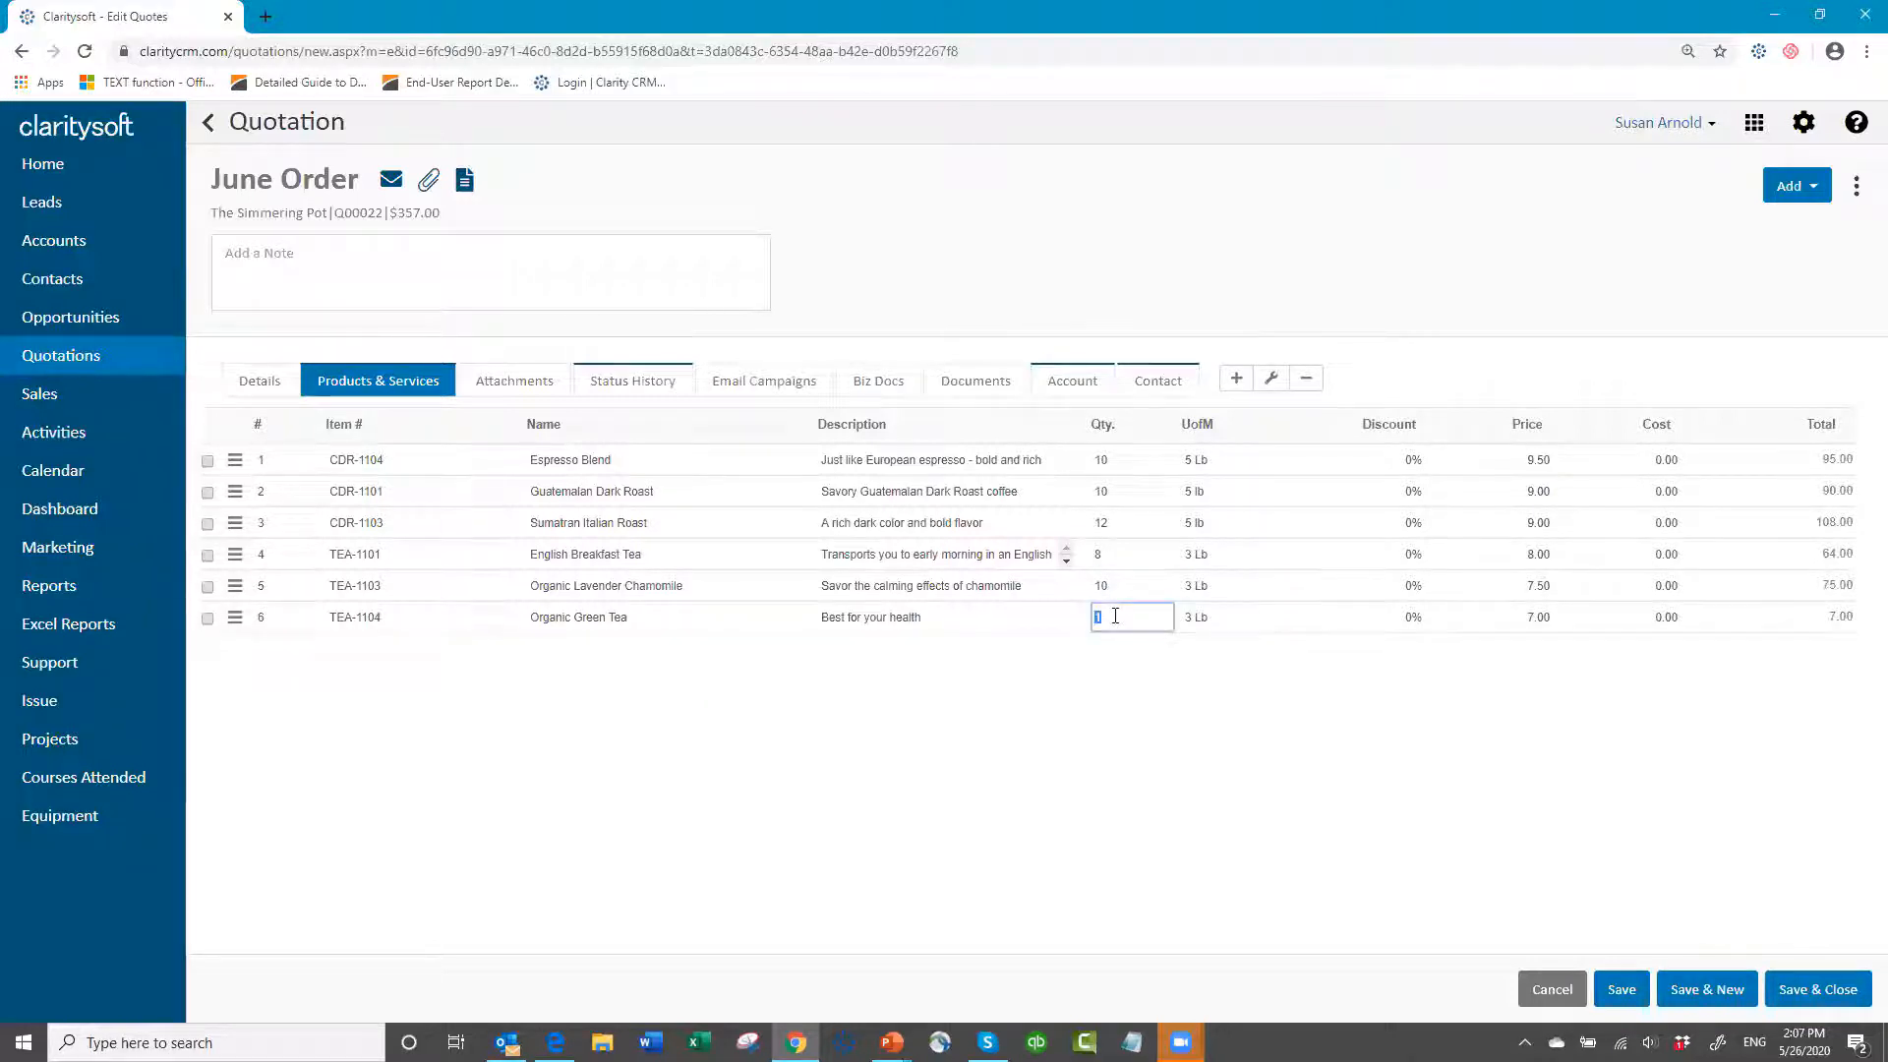
pyautogui.write('15')
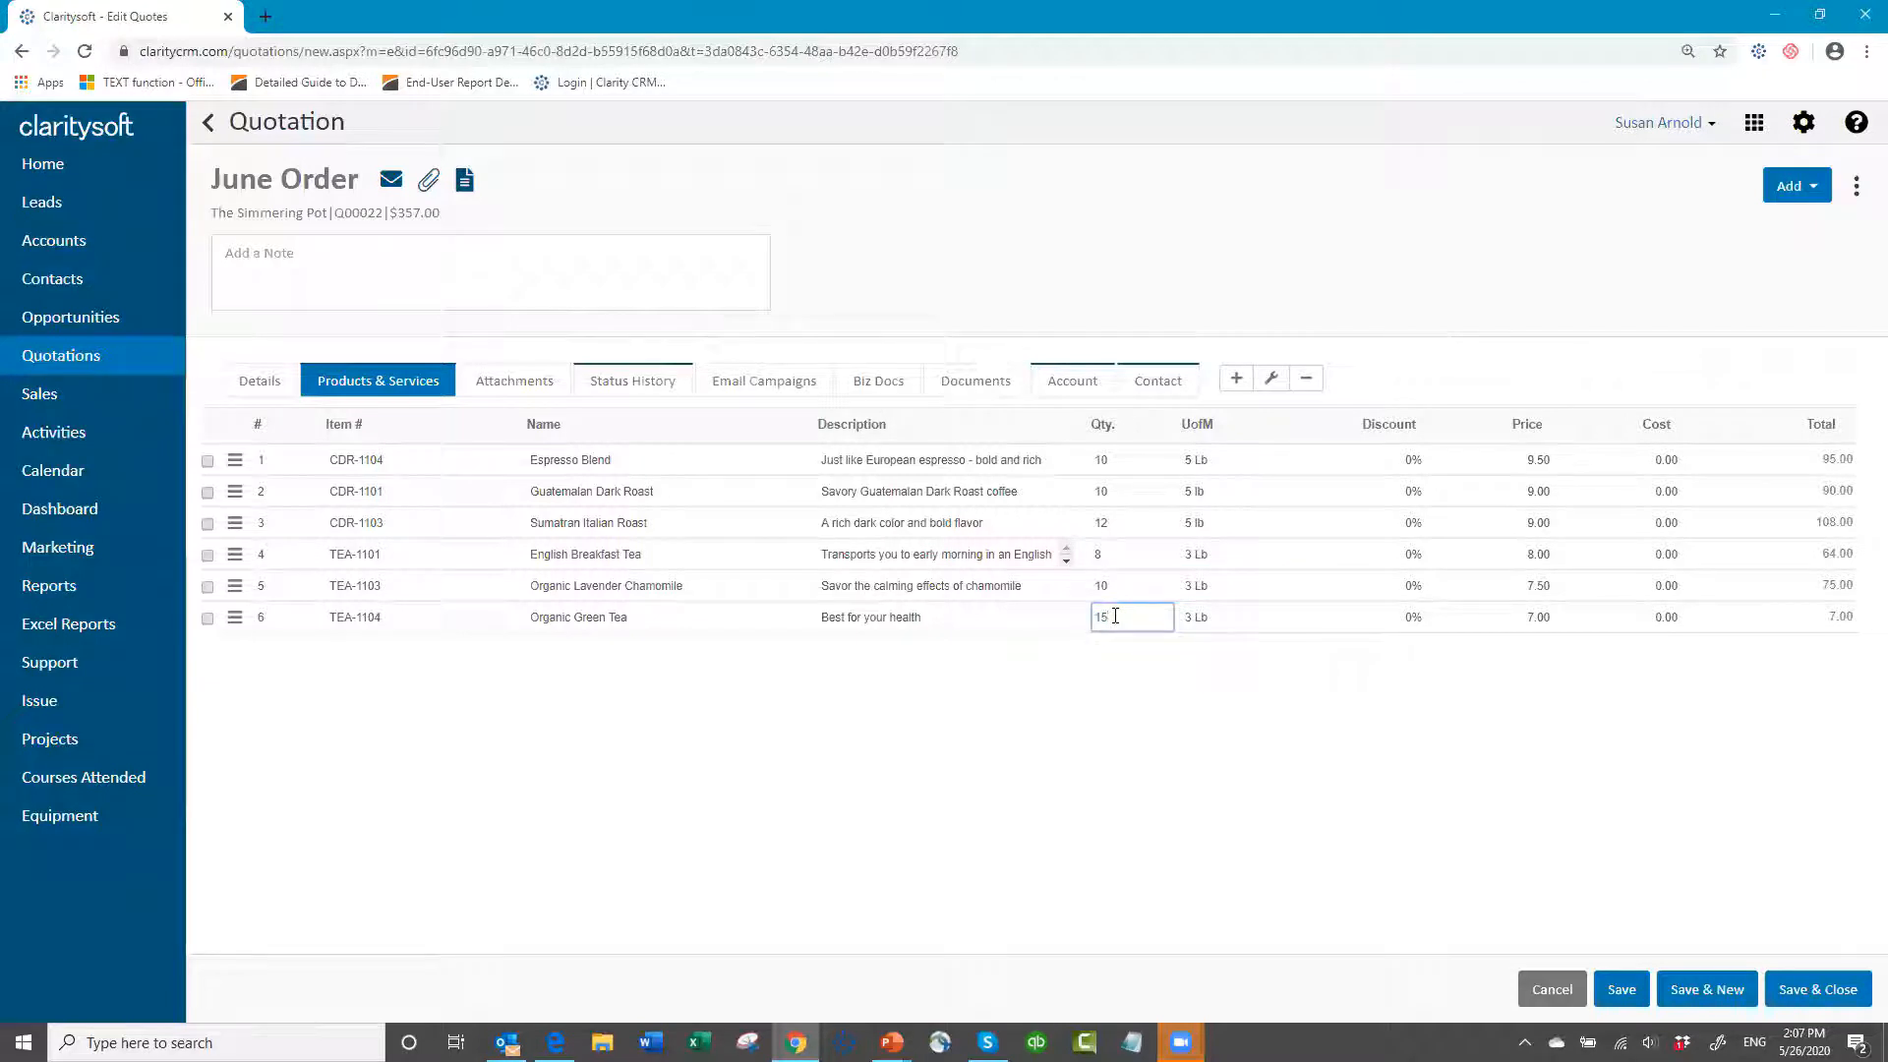
pyautogui.press('Tab')
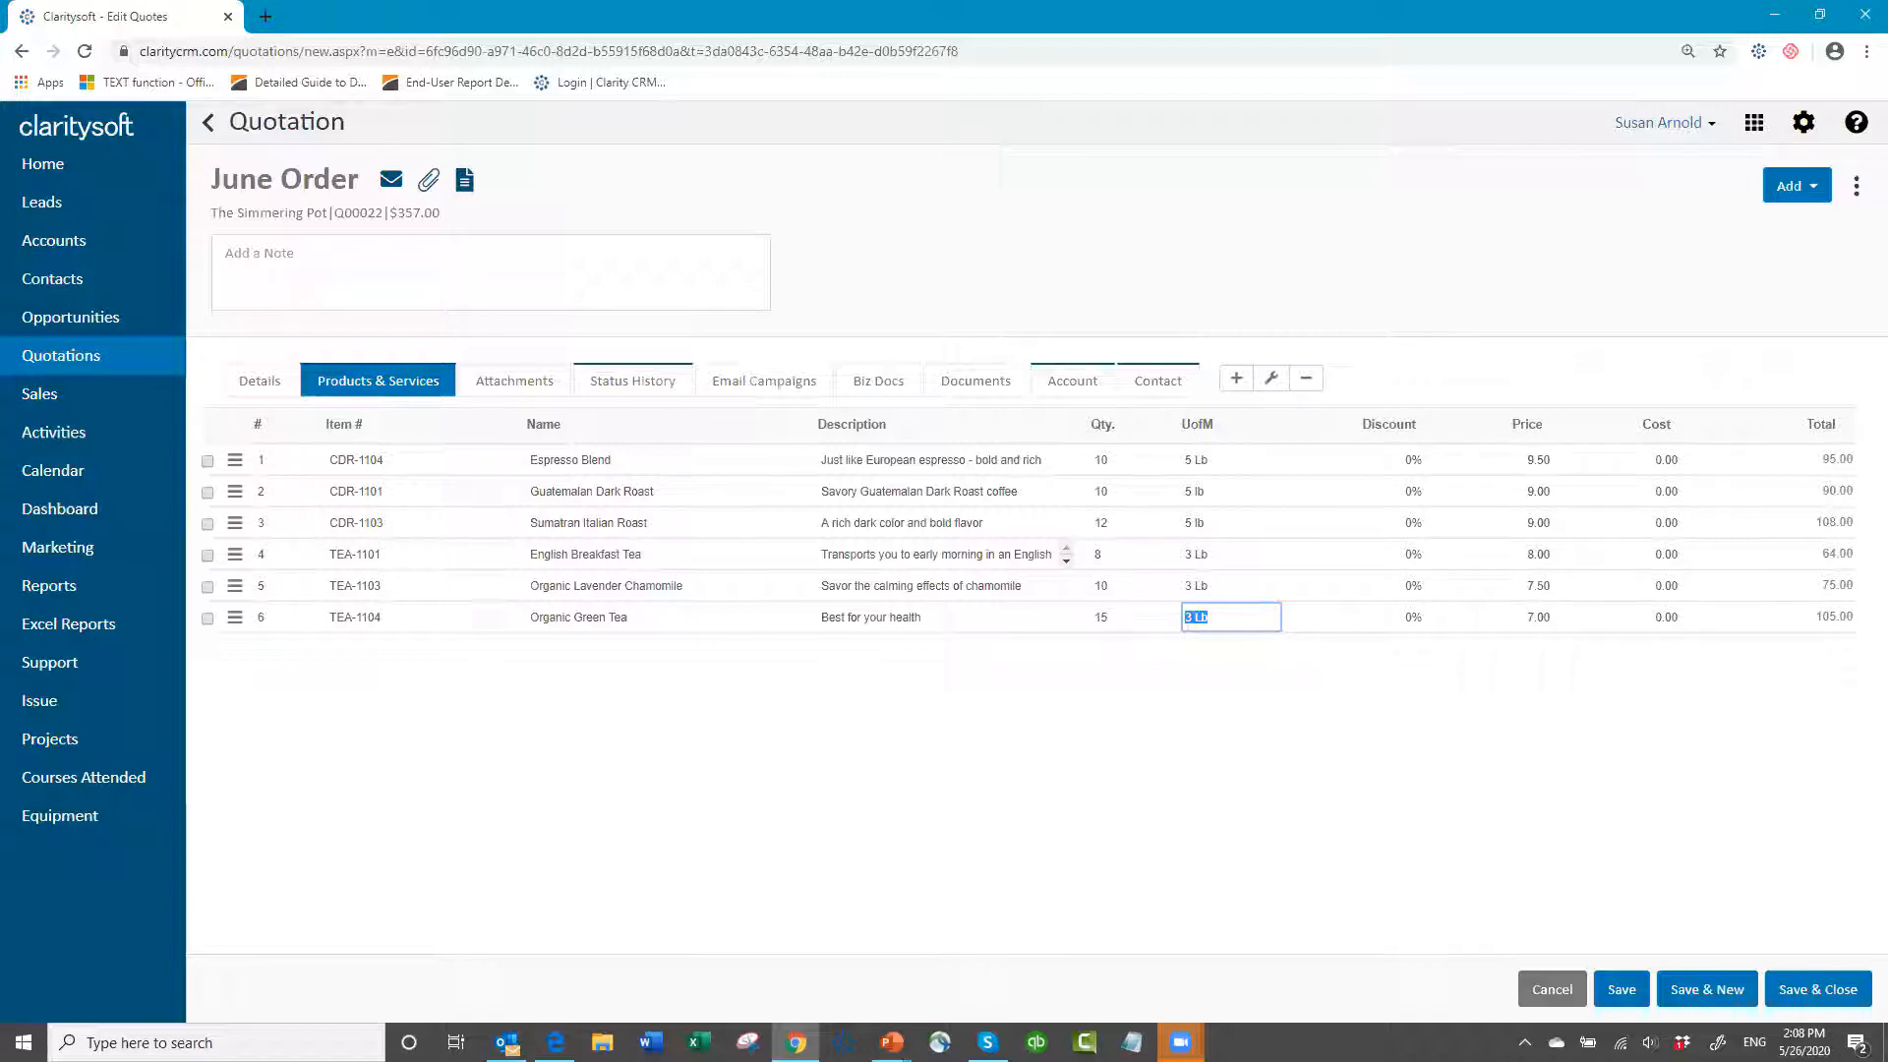
# - Set the Espresso Blend price to 9.25 and move the Organic Green Tea line up one position
pyautogui.click(1565, 461)
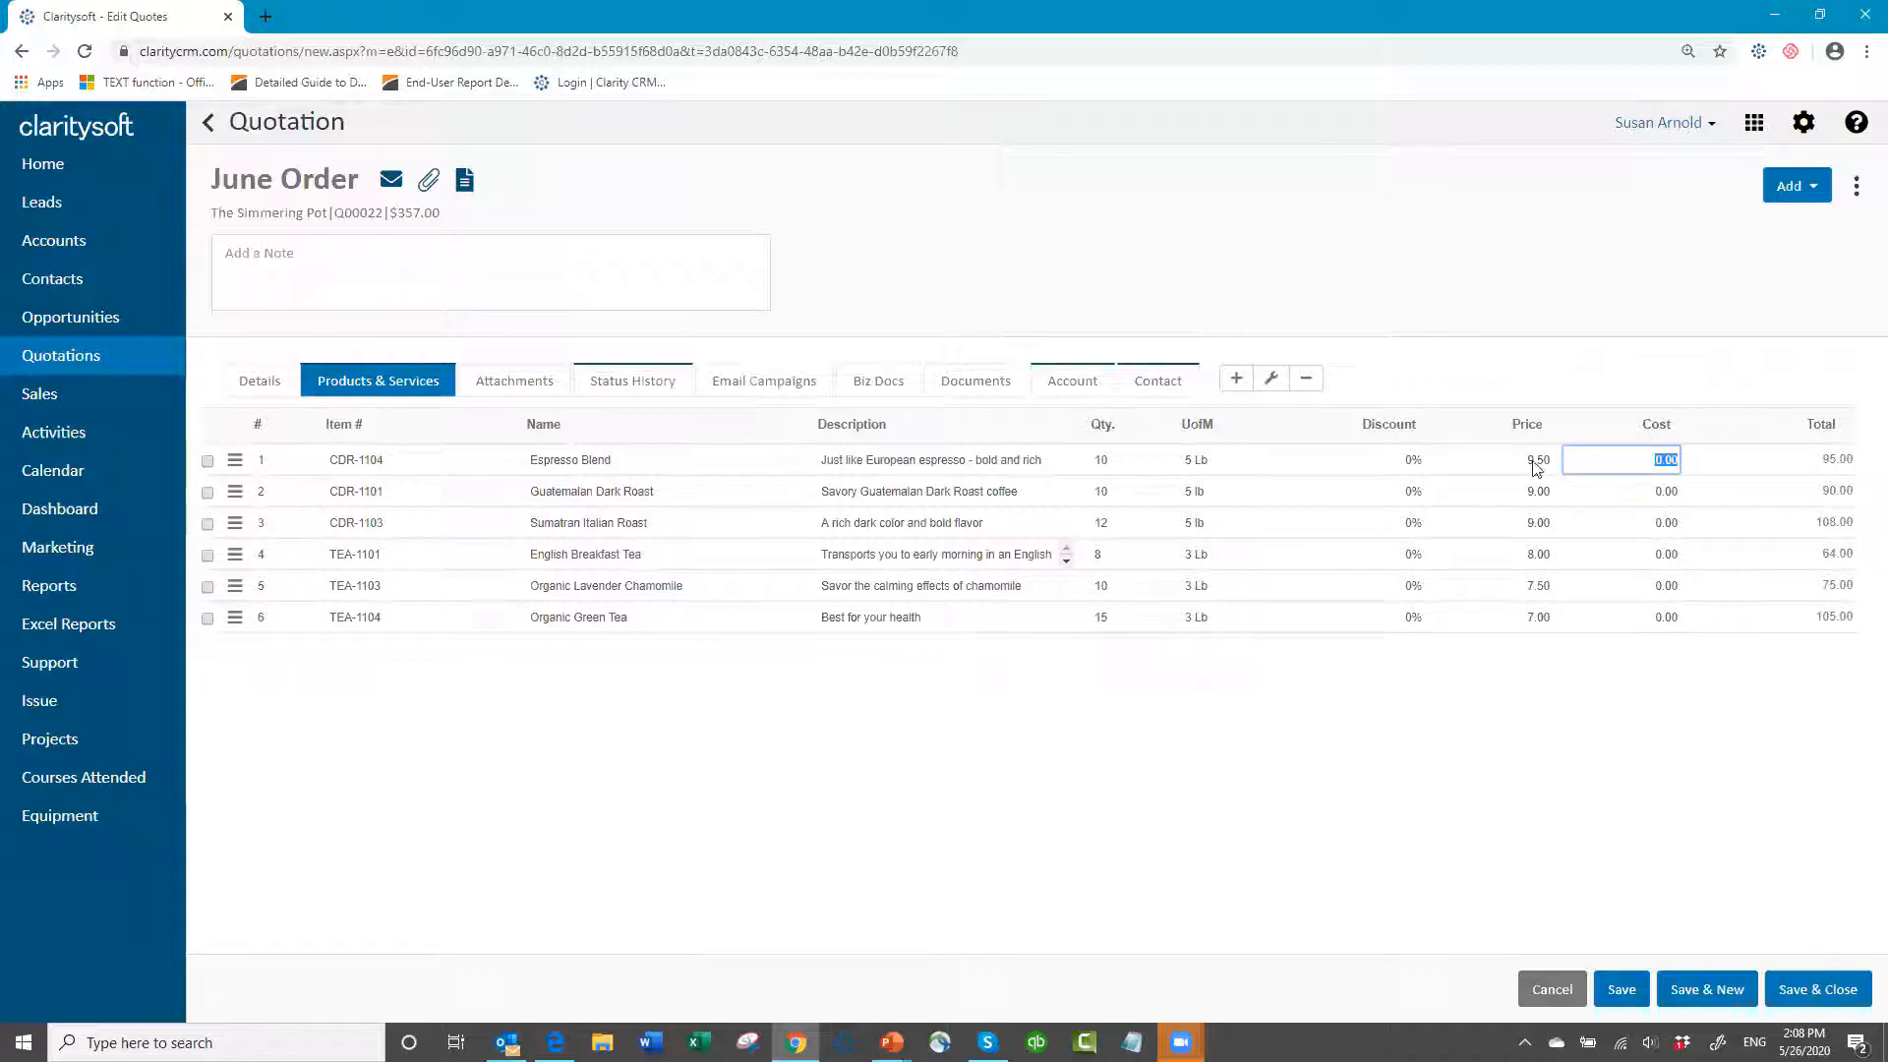
pyautogui.click(1536, 463)
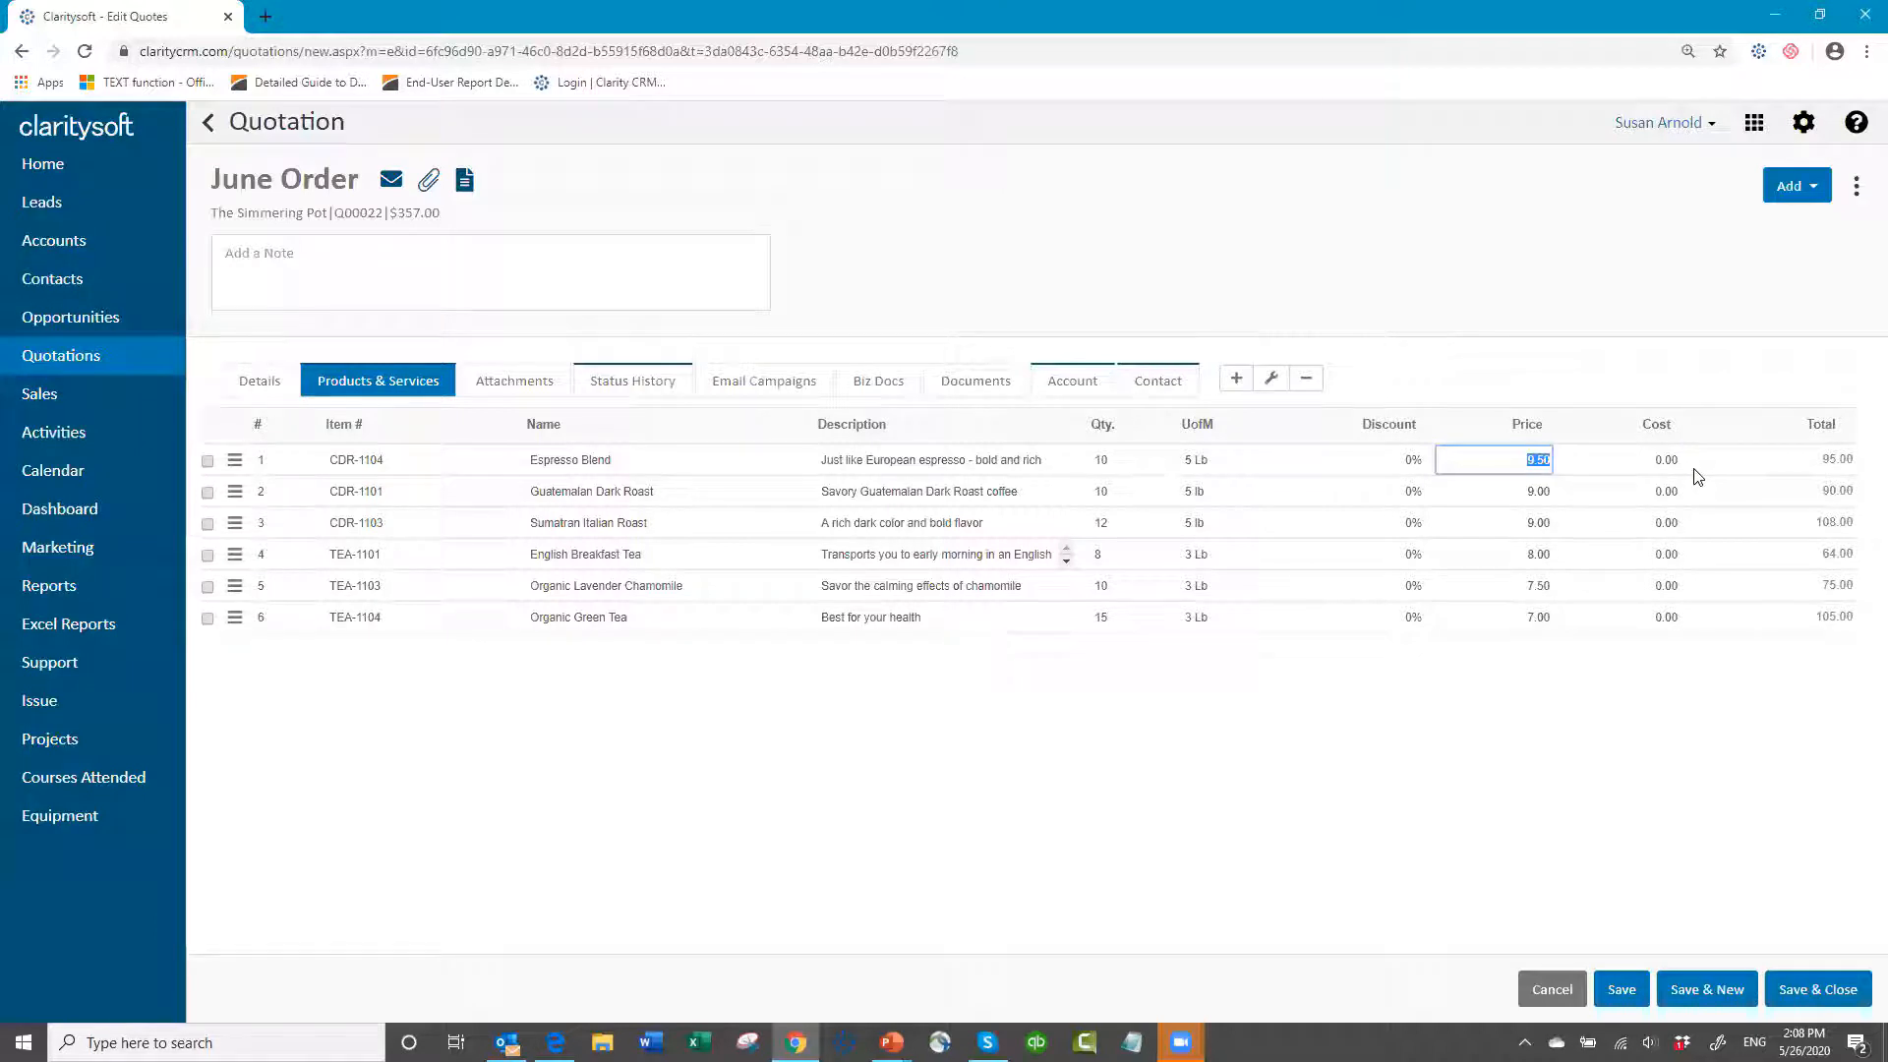
pyautogui.write('9.25')
pyautogui.press('Tab')
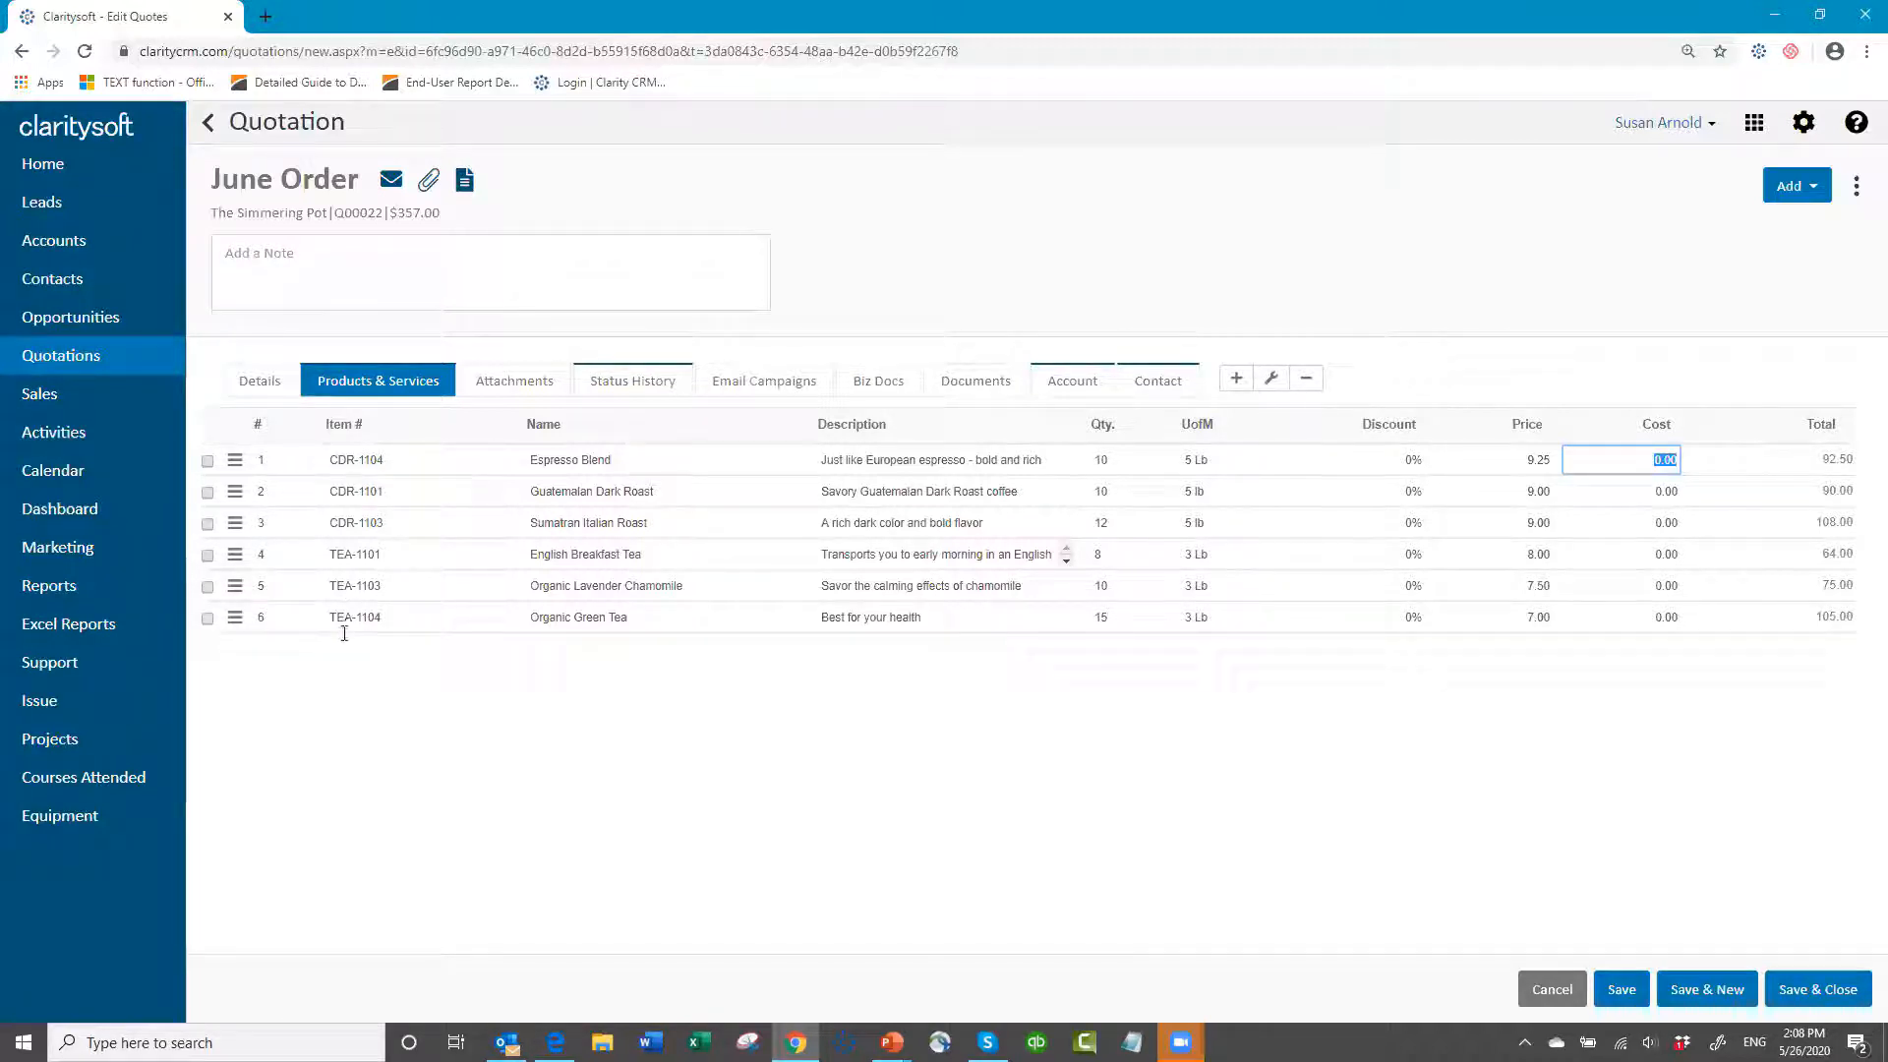
pyautogui.click(236, 620)
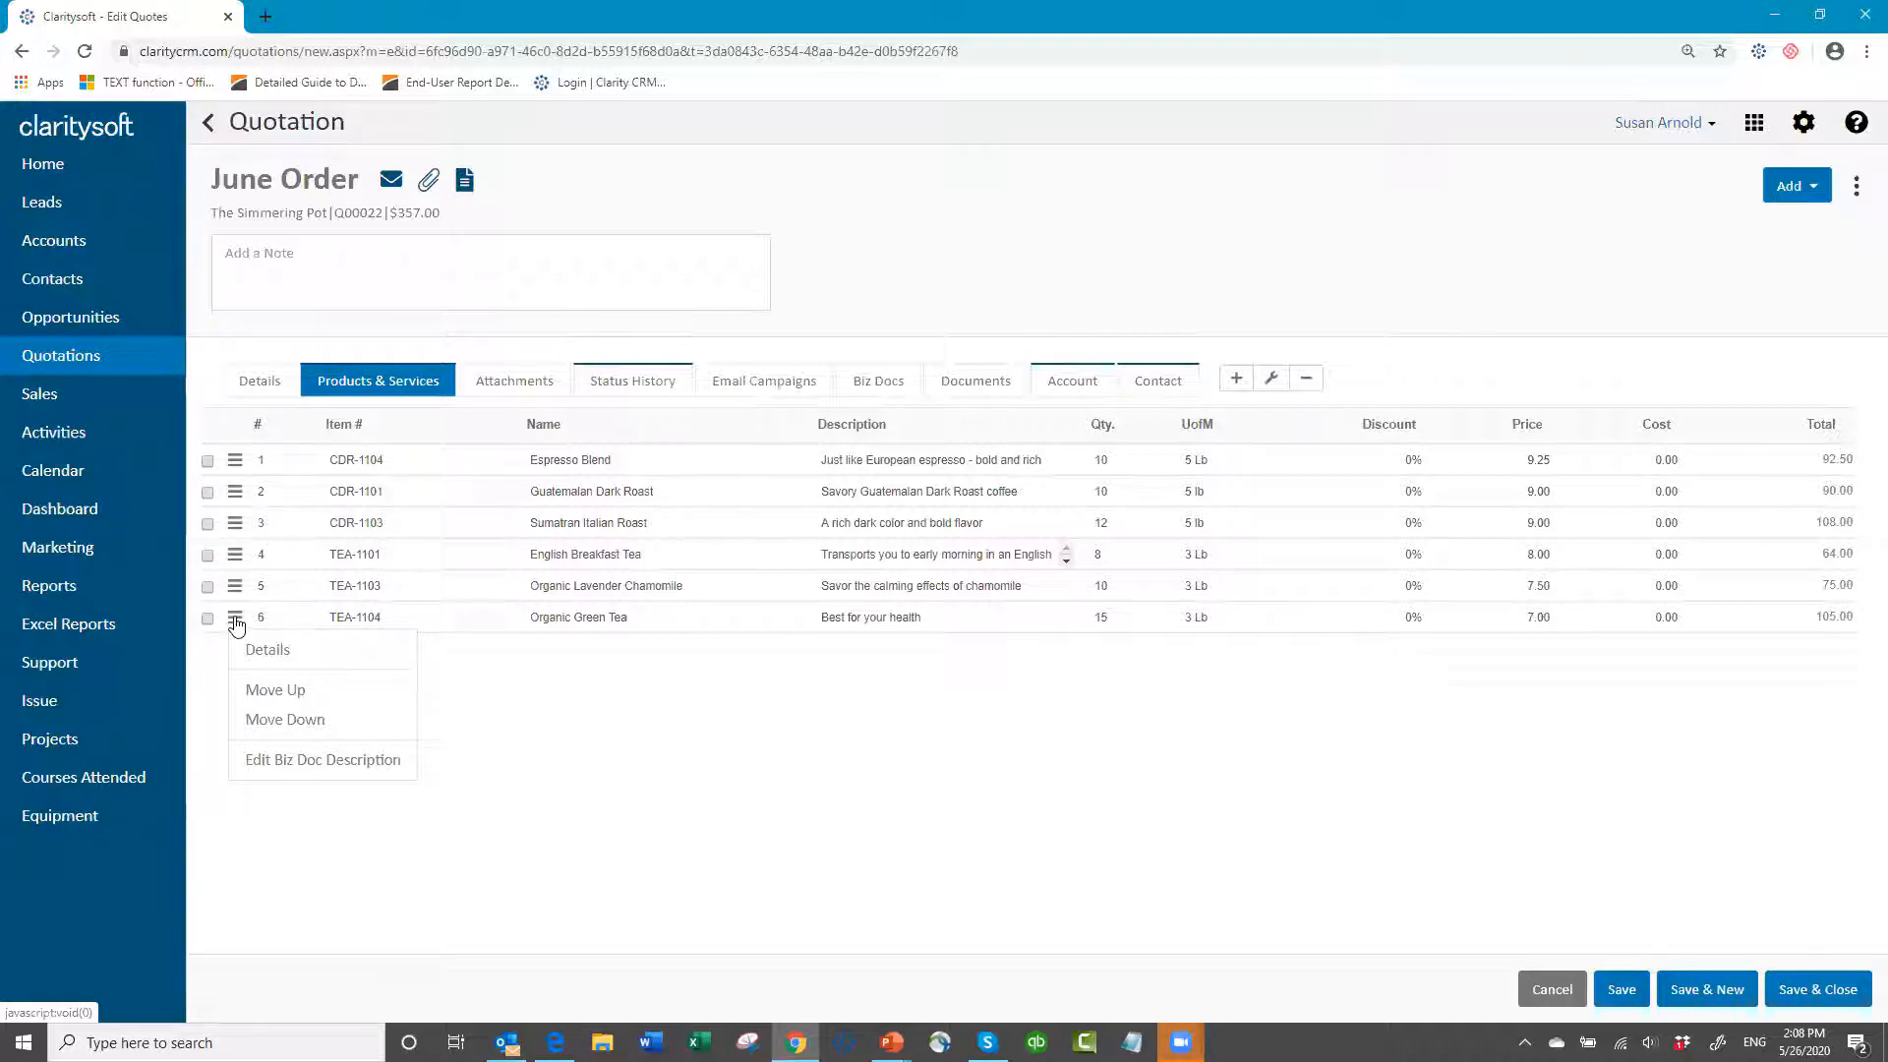
pyautogui.click(258, 691)
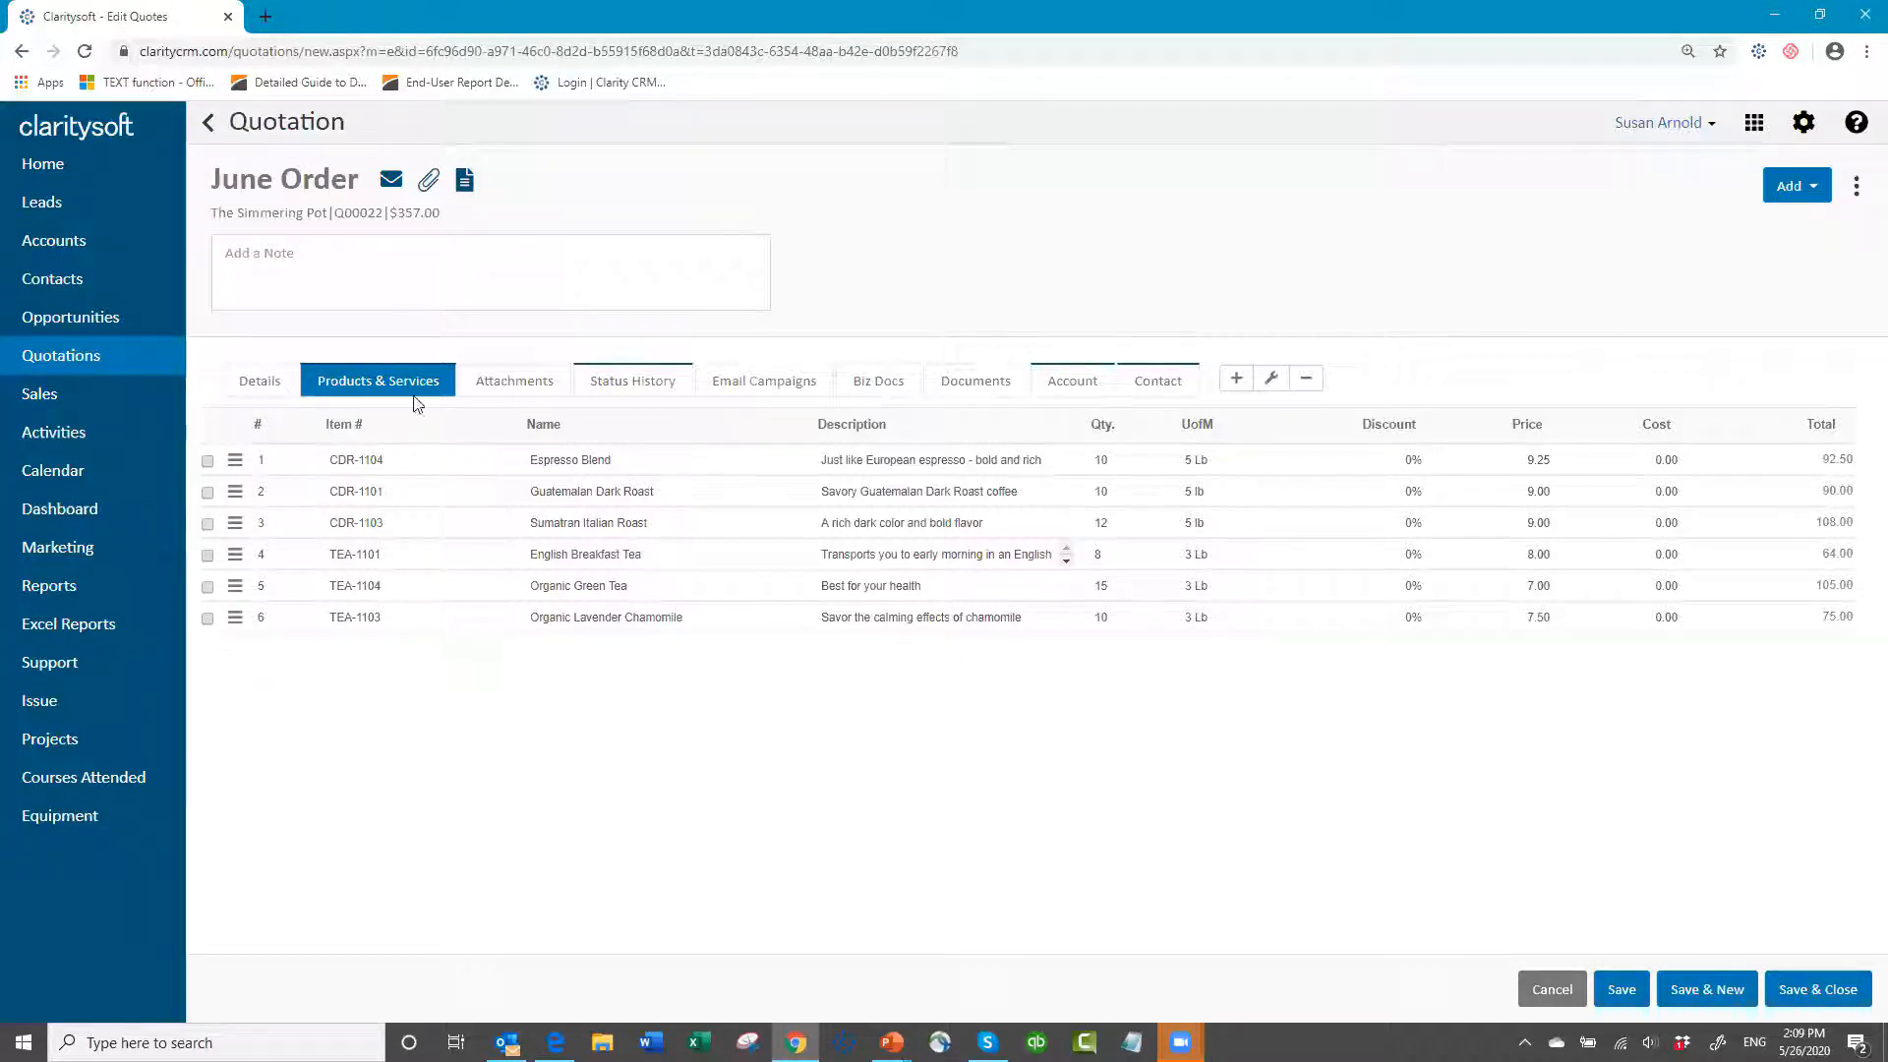
# - Set the shipping and handling (SH) charge to 15 in the quotation's details
pyautogui.click(278, 387)
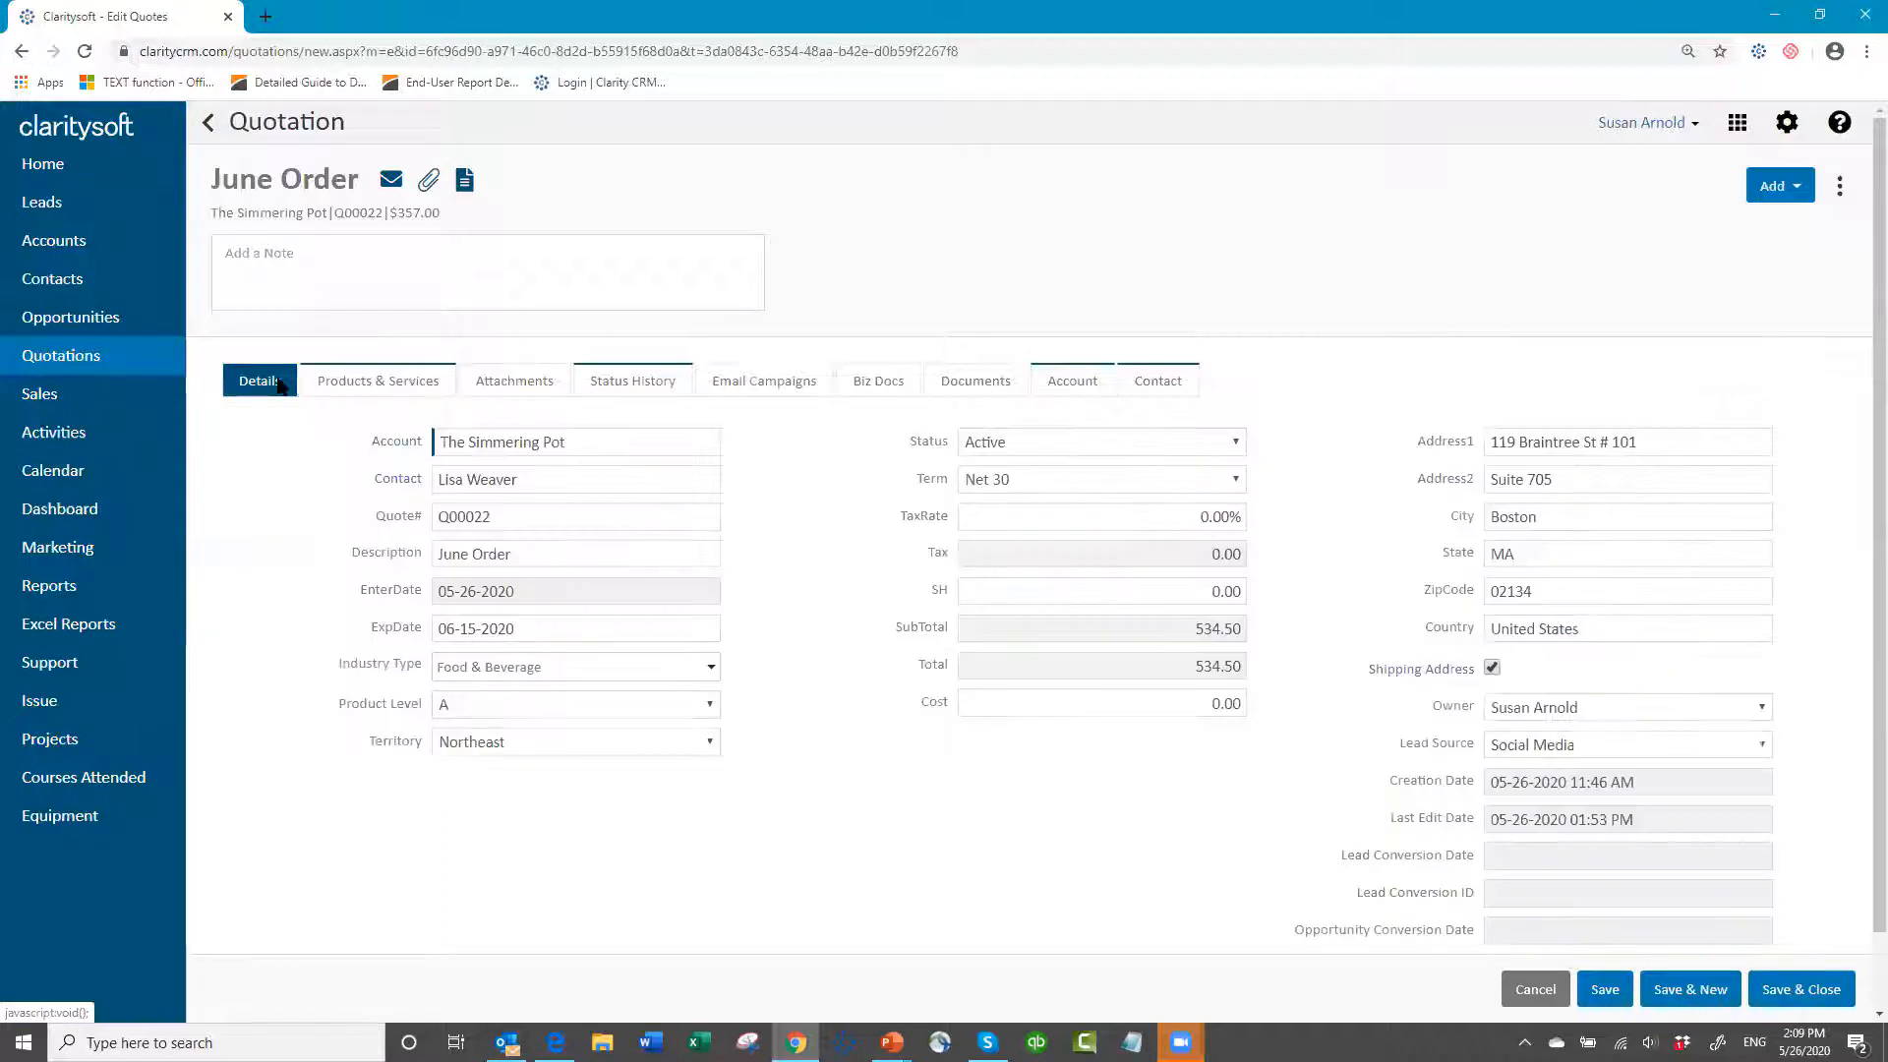
pyautogui.click(1239, 589)
pyautogui.press('BackSpace')
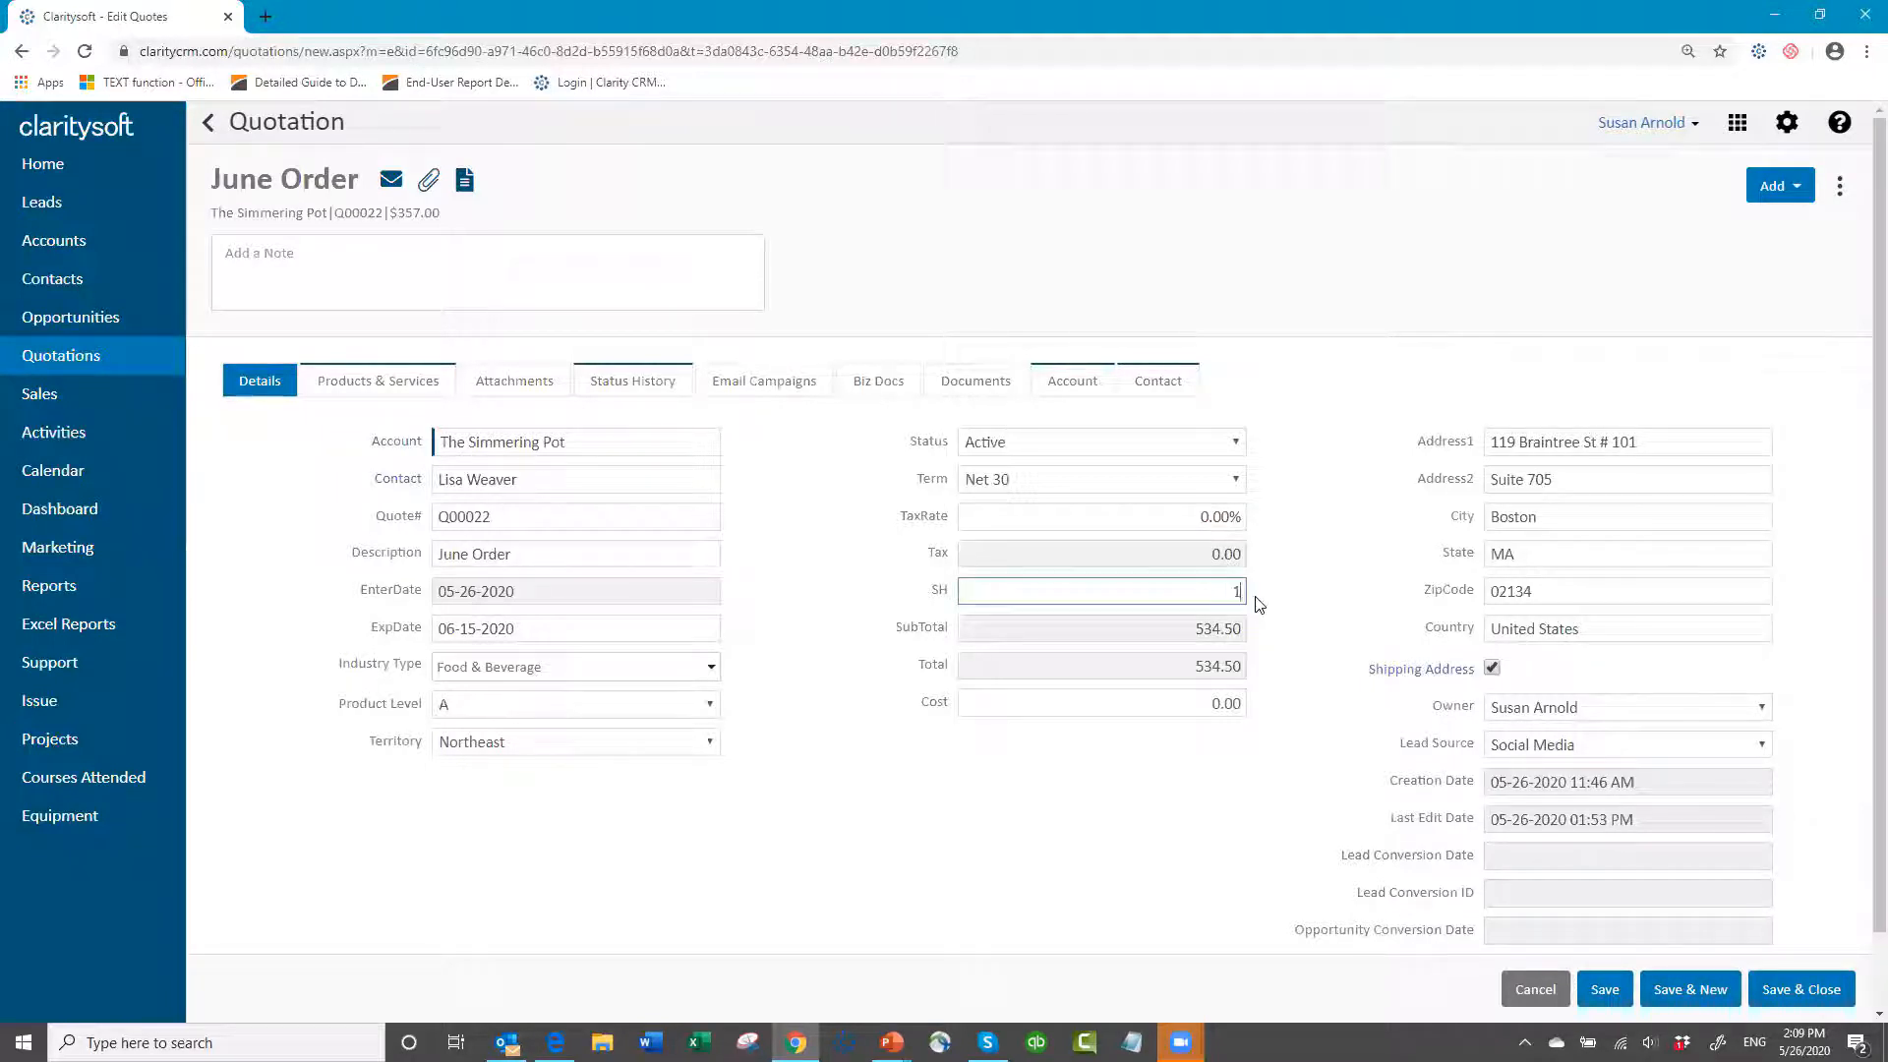
pyautogui.write('15')
pyautogui.press('Tab')
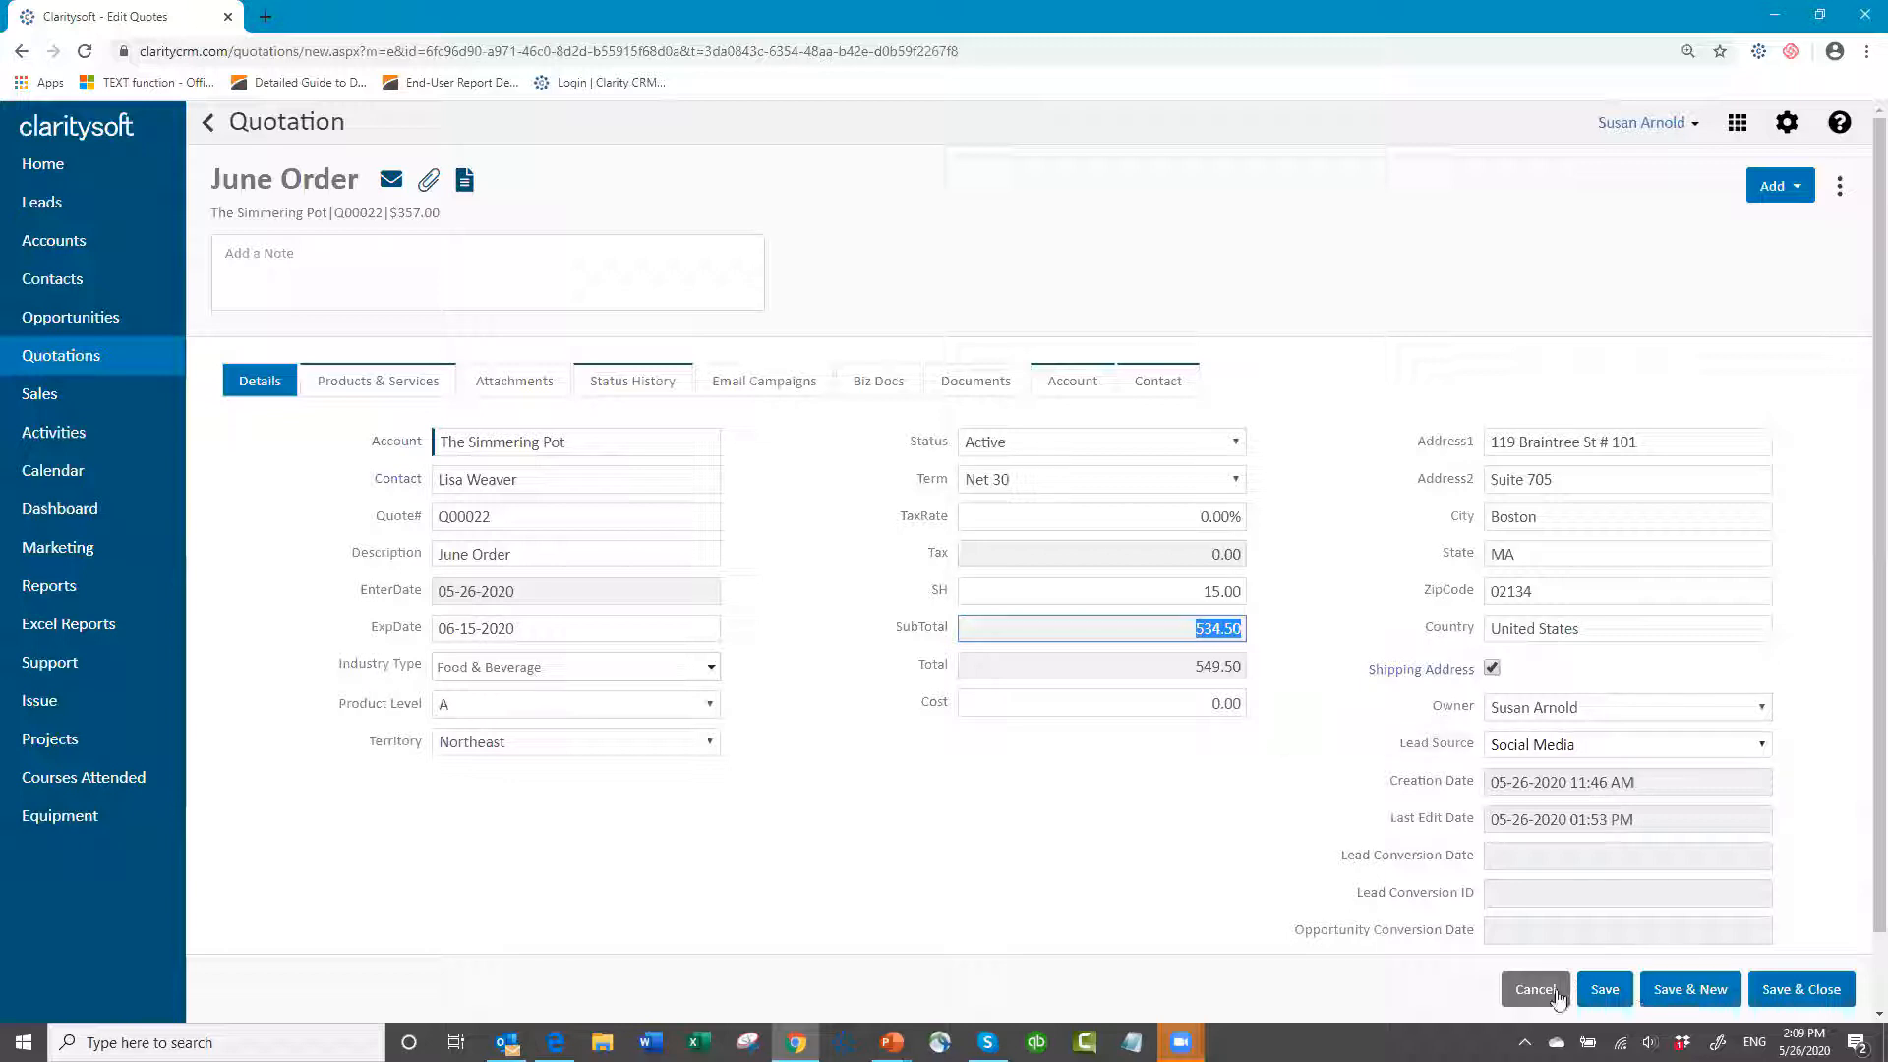
# - Save the June Order quotation and compare the enhanced and standard quotation templates
pyautogui.click(1612, 993)
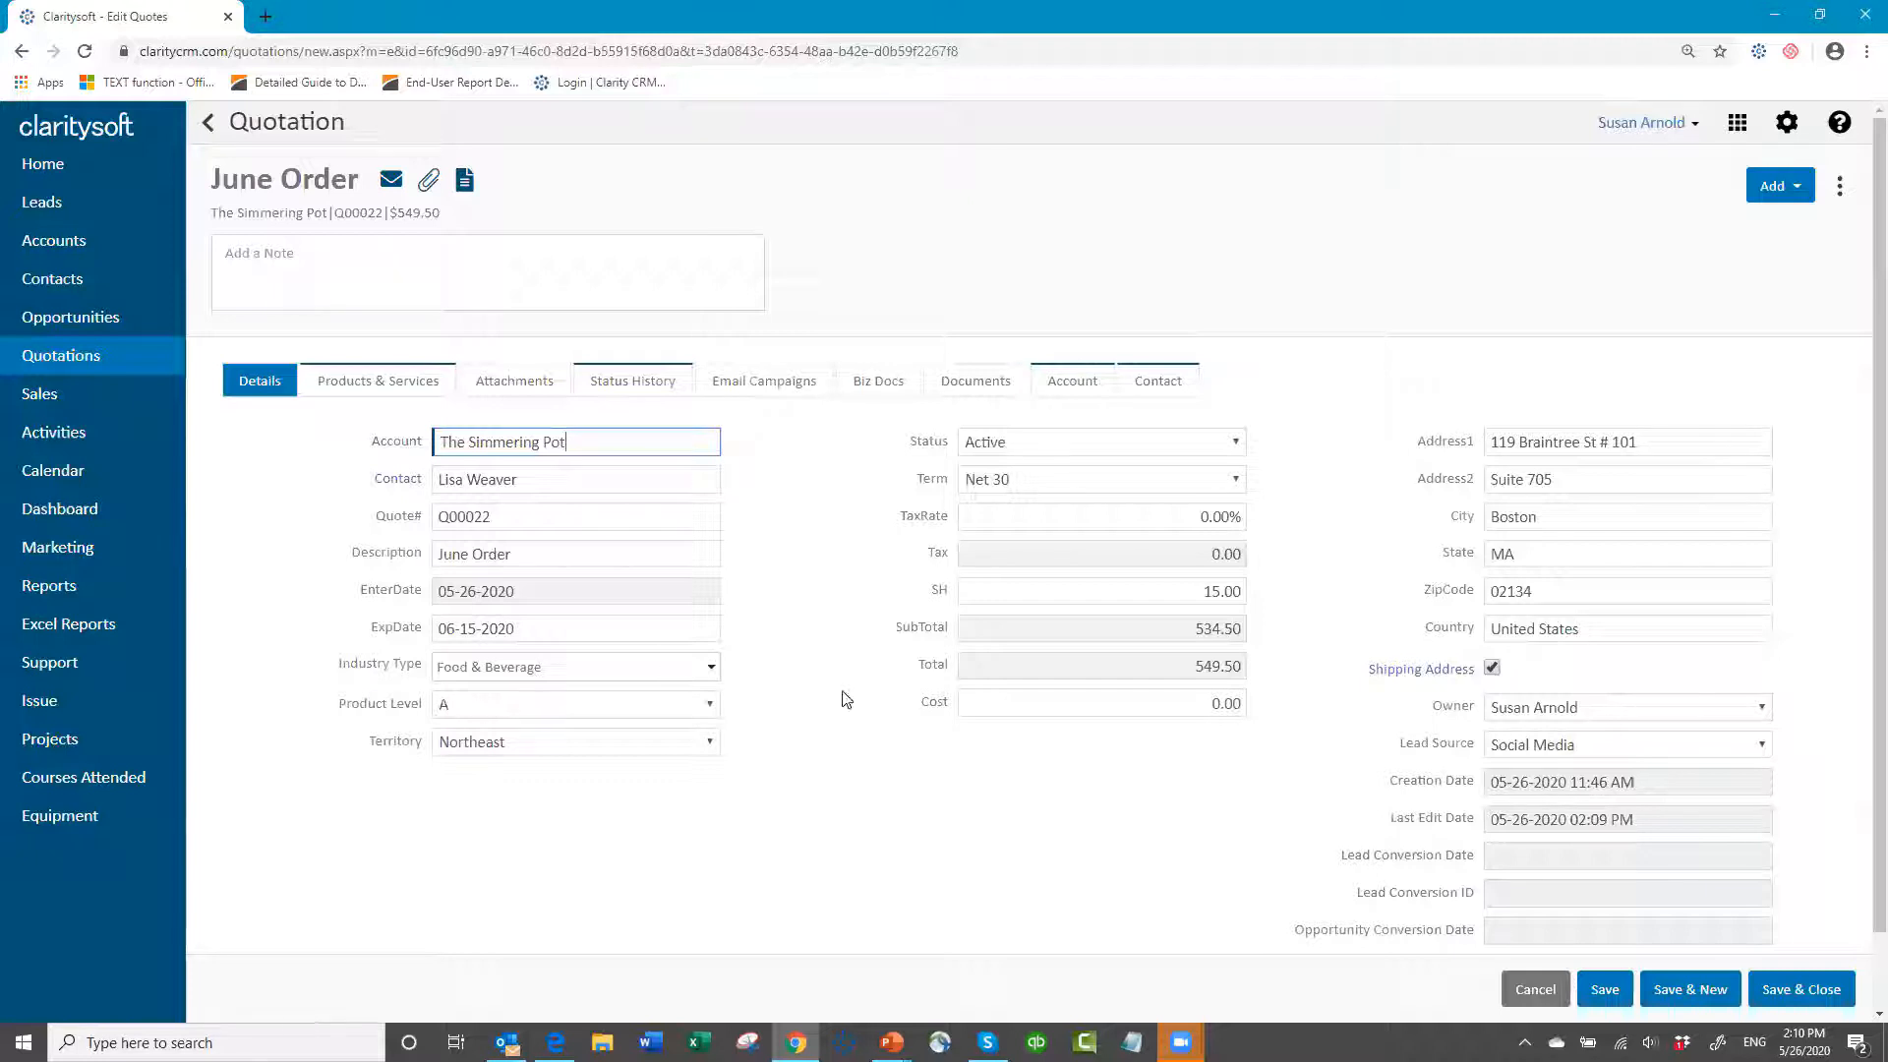
pyautogui.click(1840, 191)
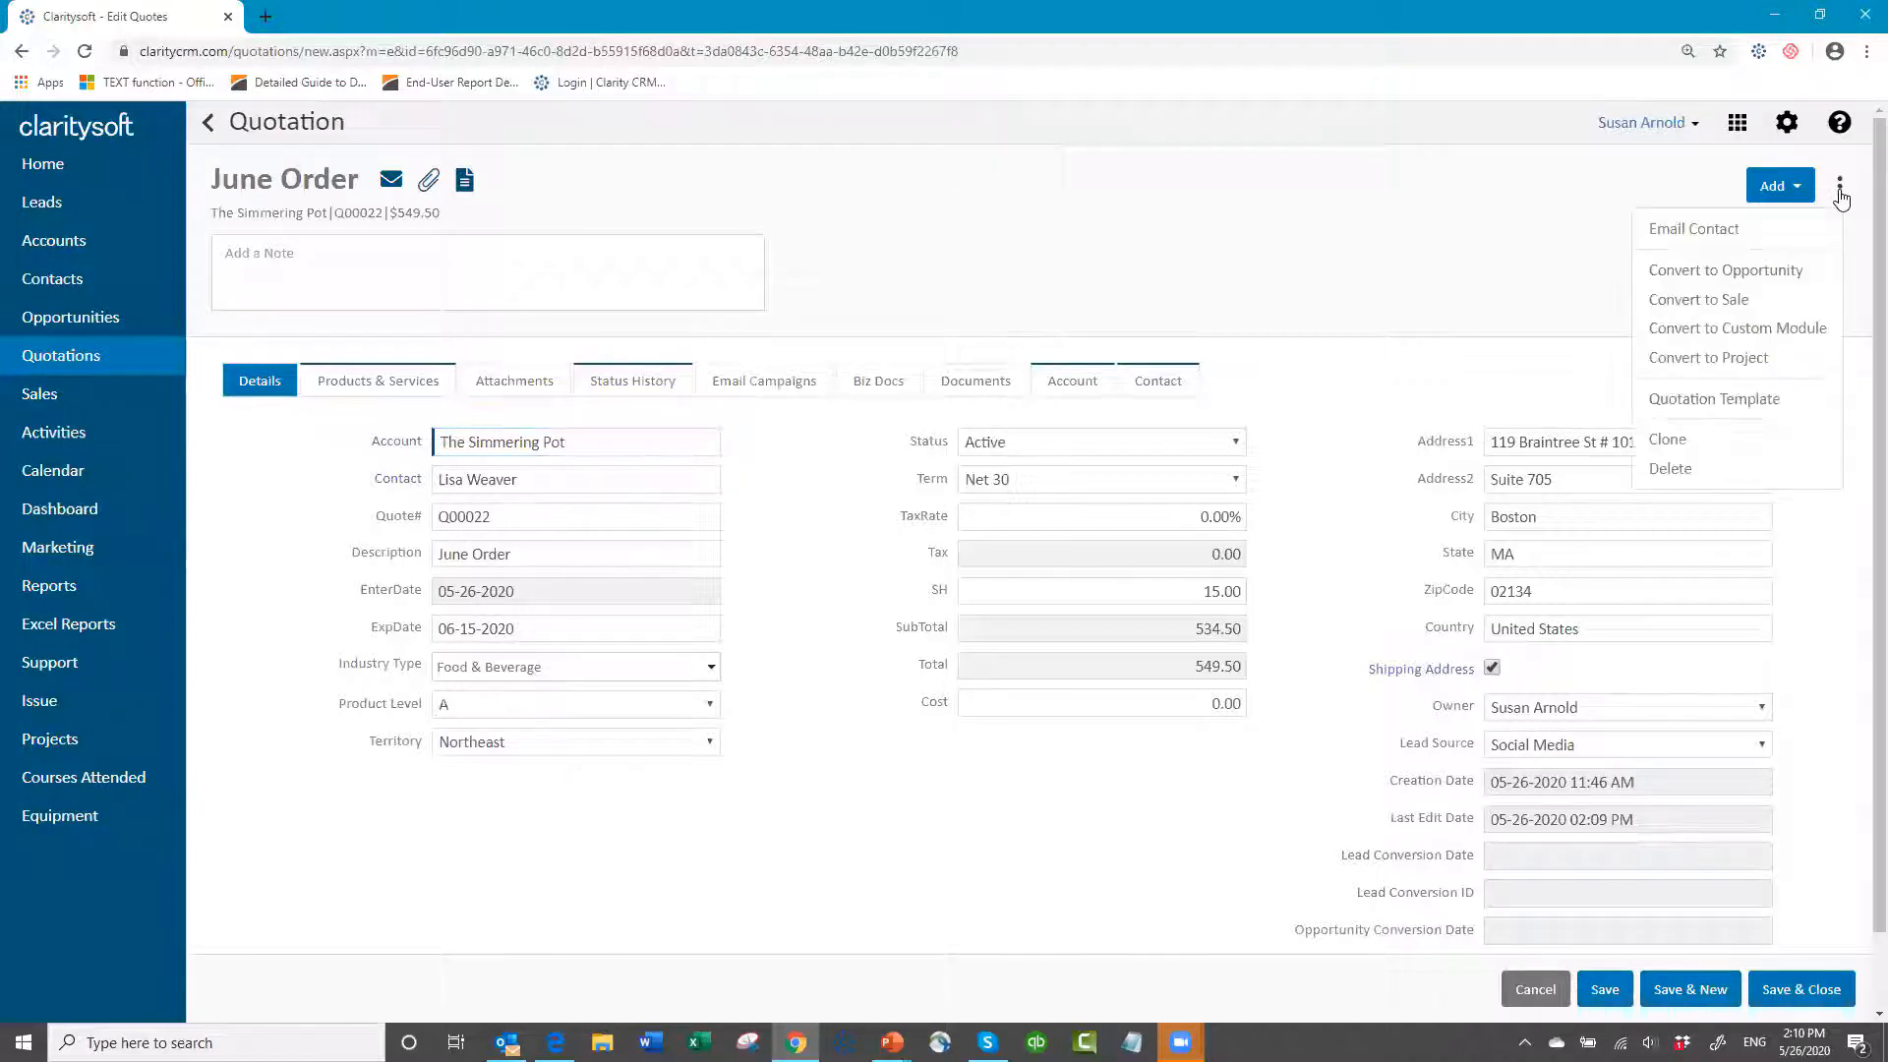
pyautogui.click(1708, 401)
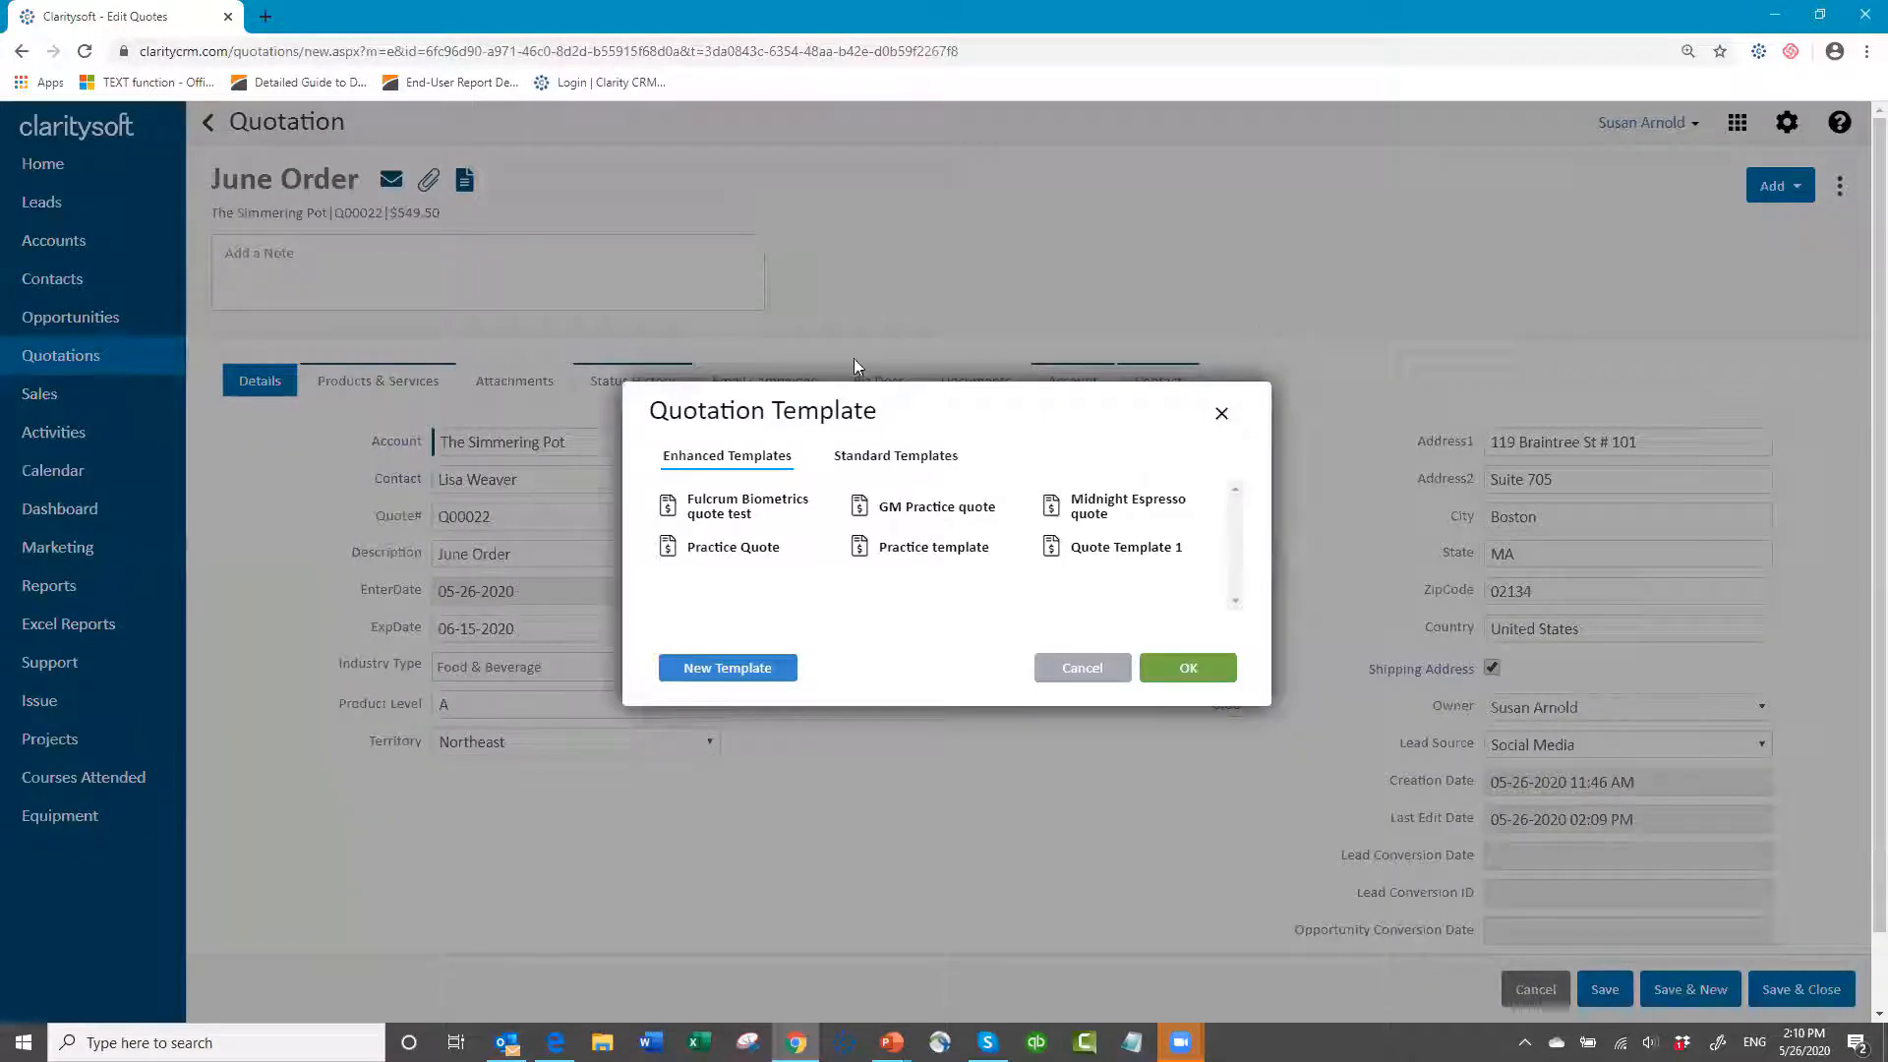
pyautogui.click(937, 465)
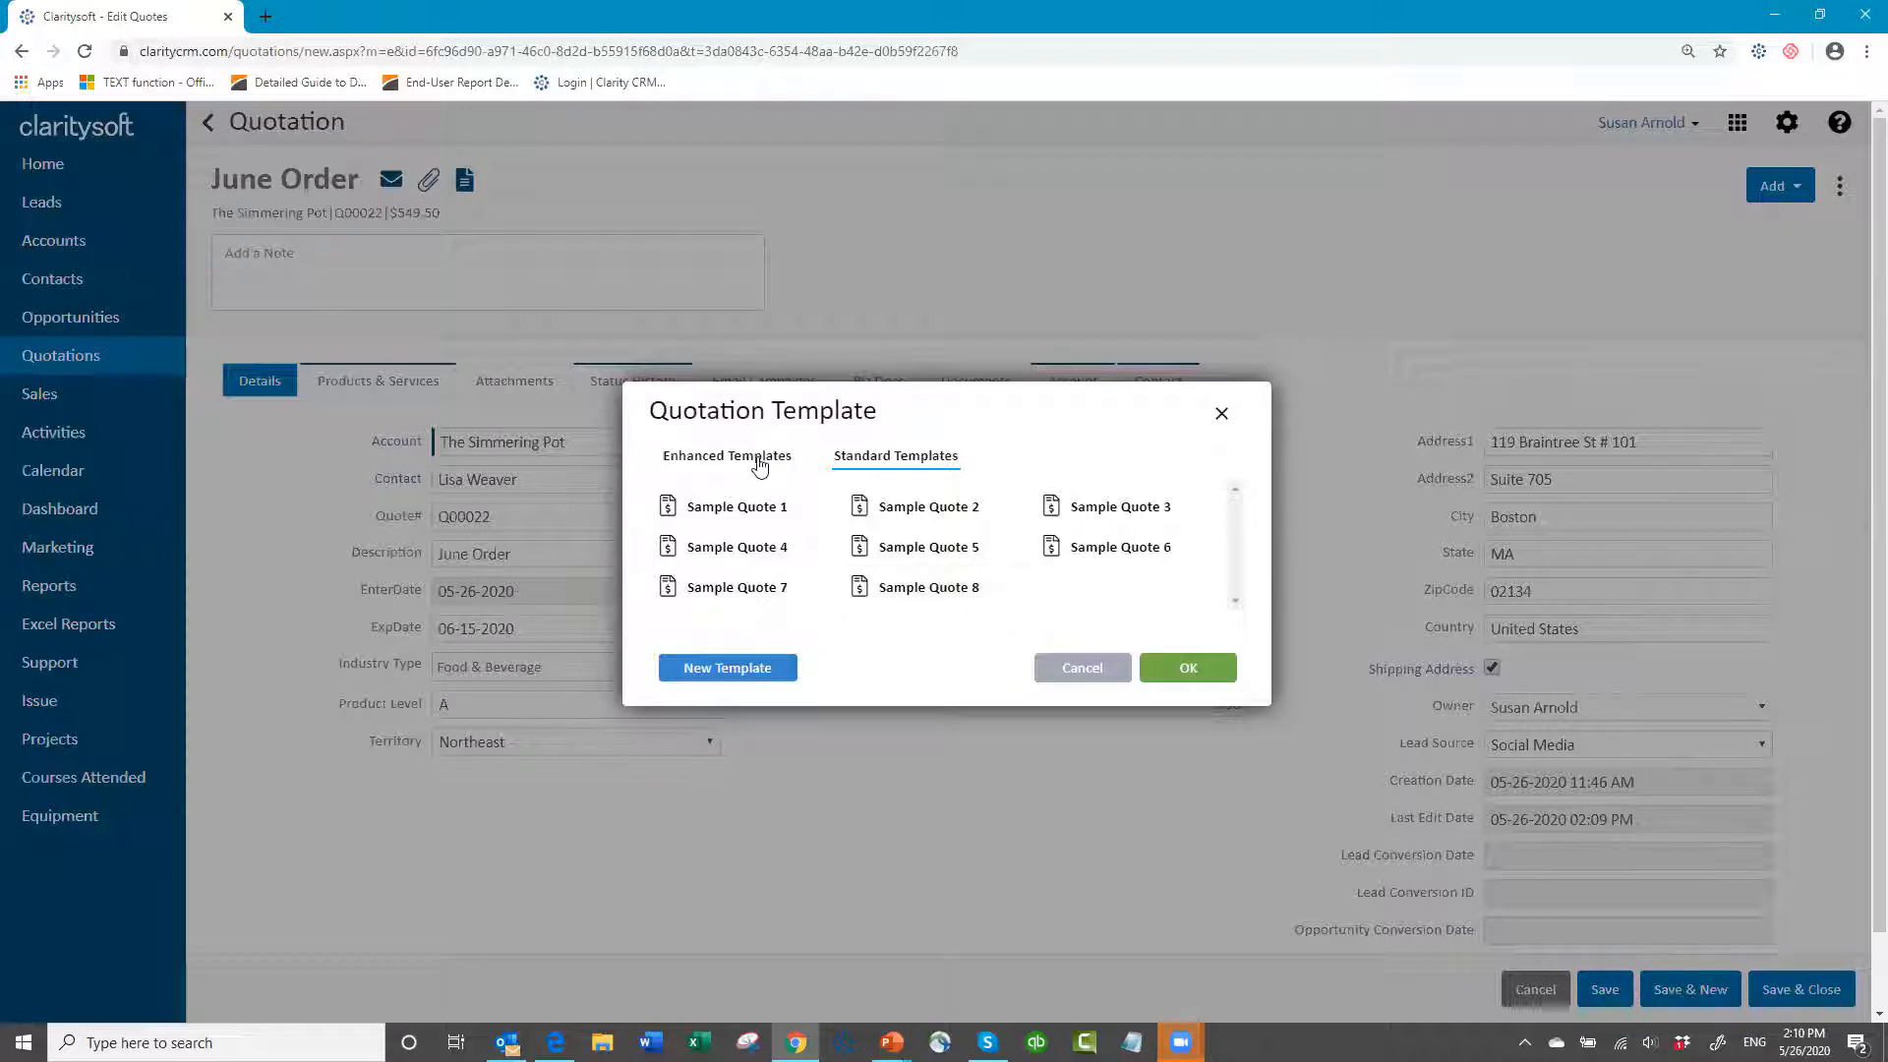
pyautogui.click(727, 464)
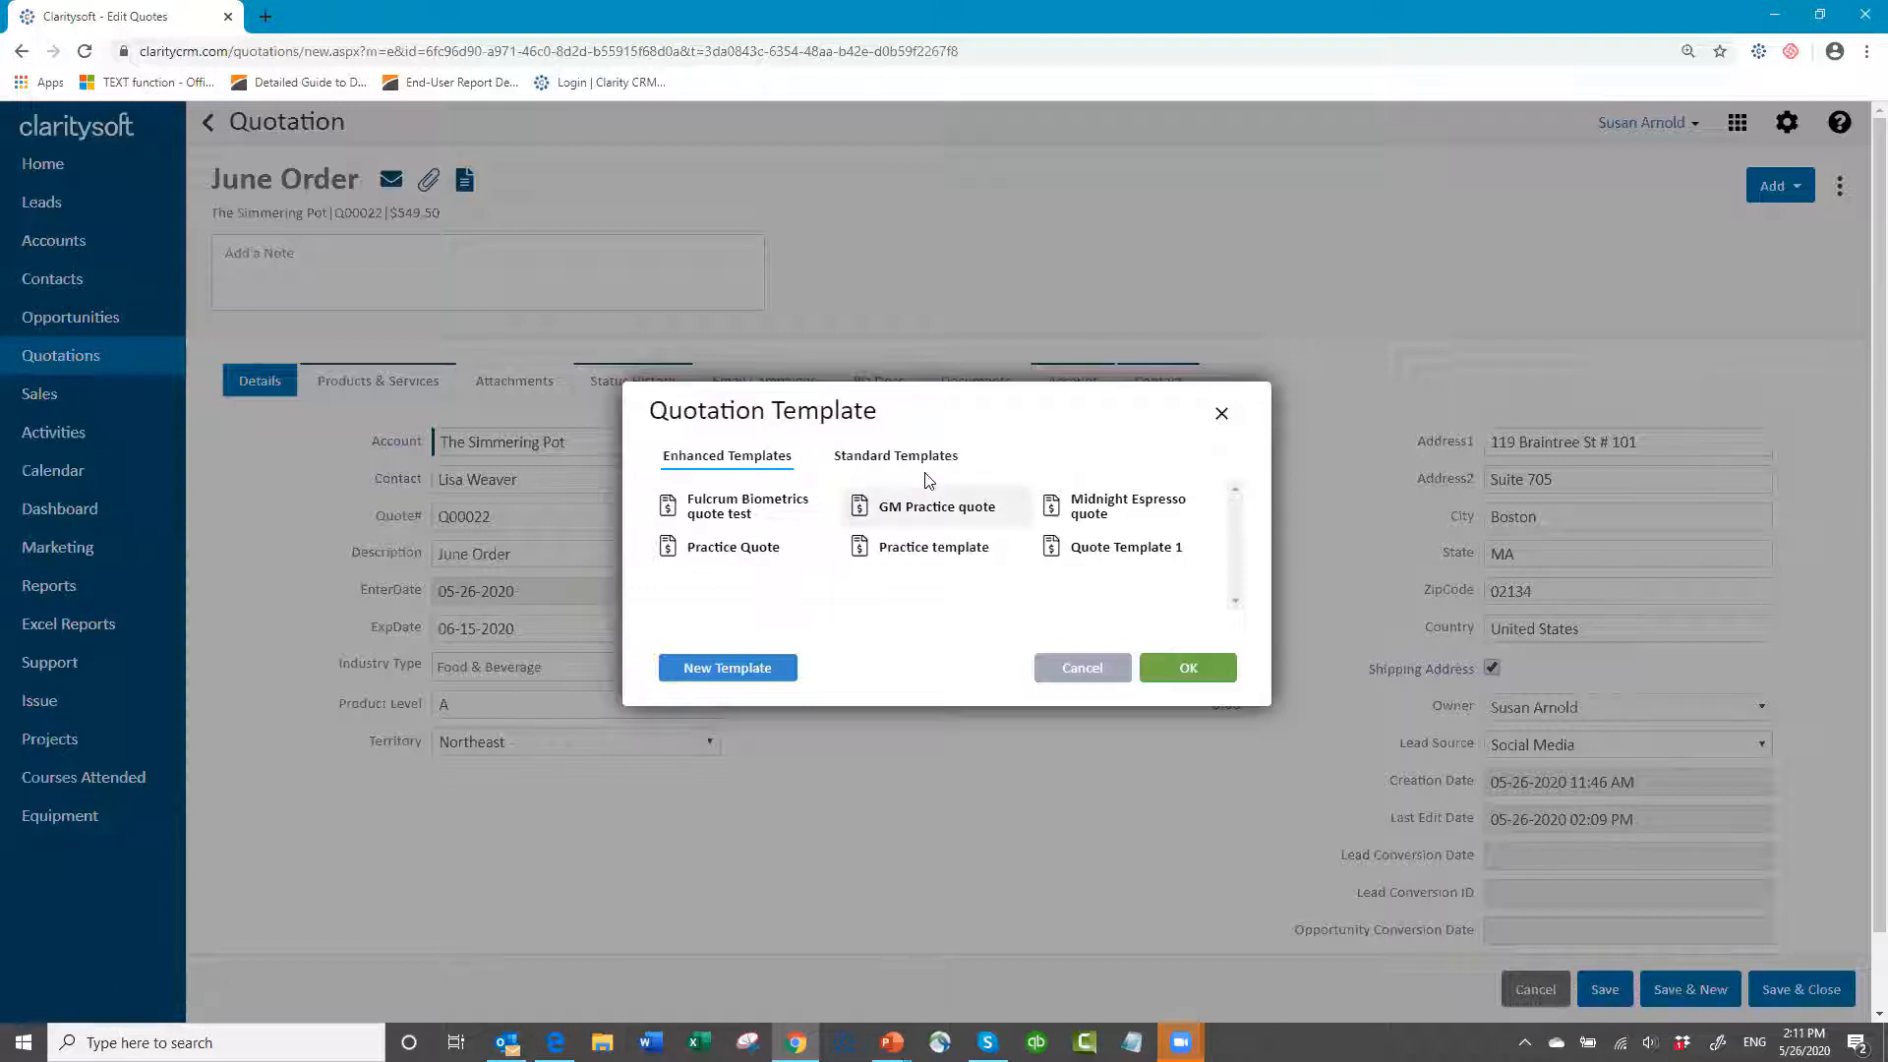
# - Select the enhanced template Quote Template 1 and preview the quotation with it
pyautogui.click(1108, 555)
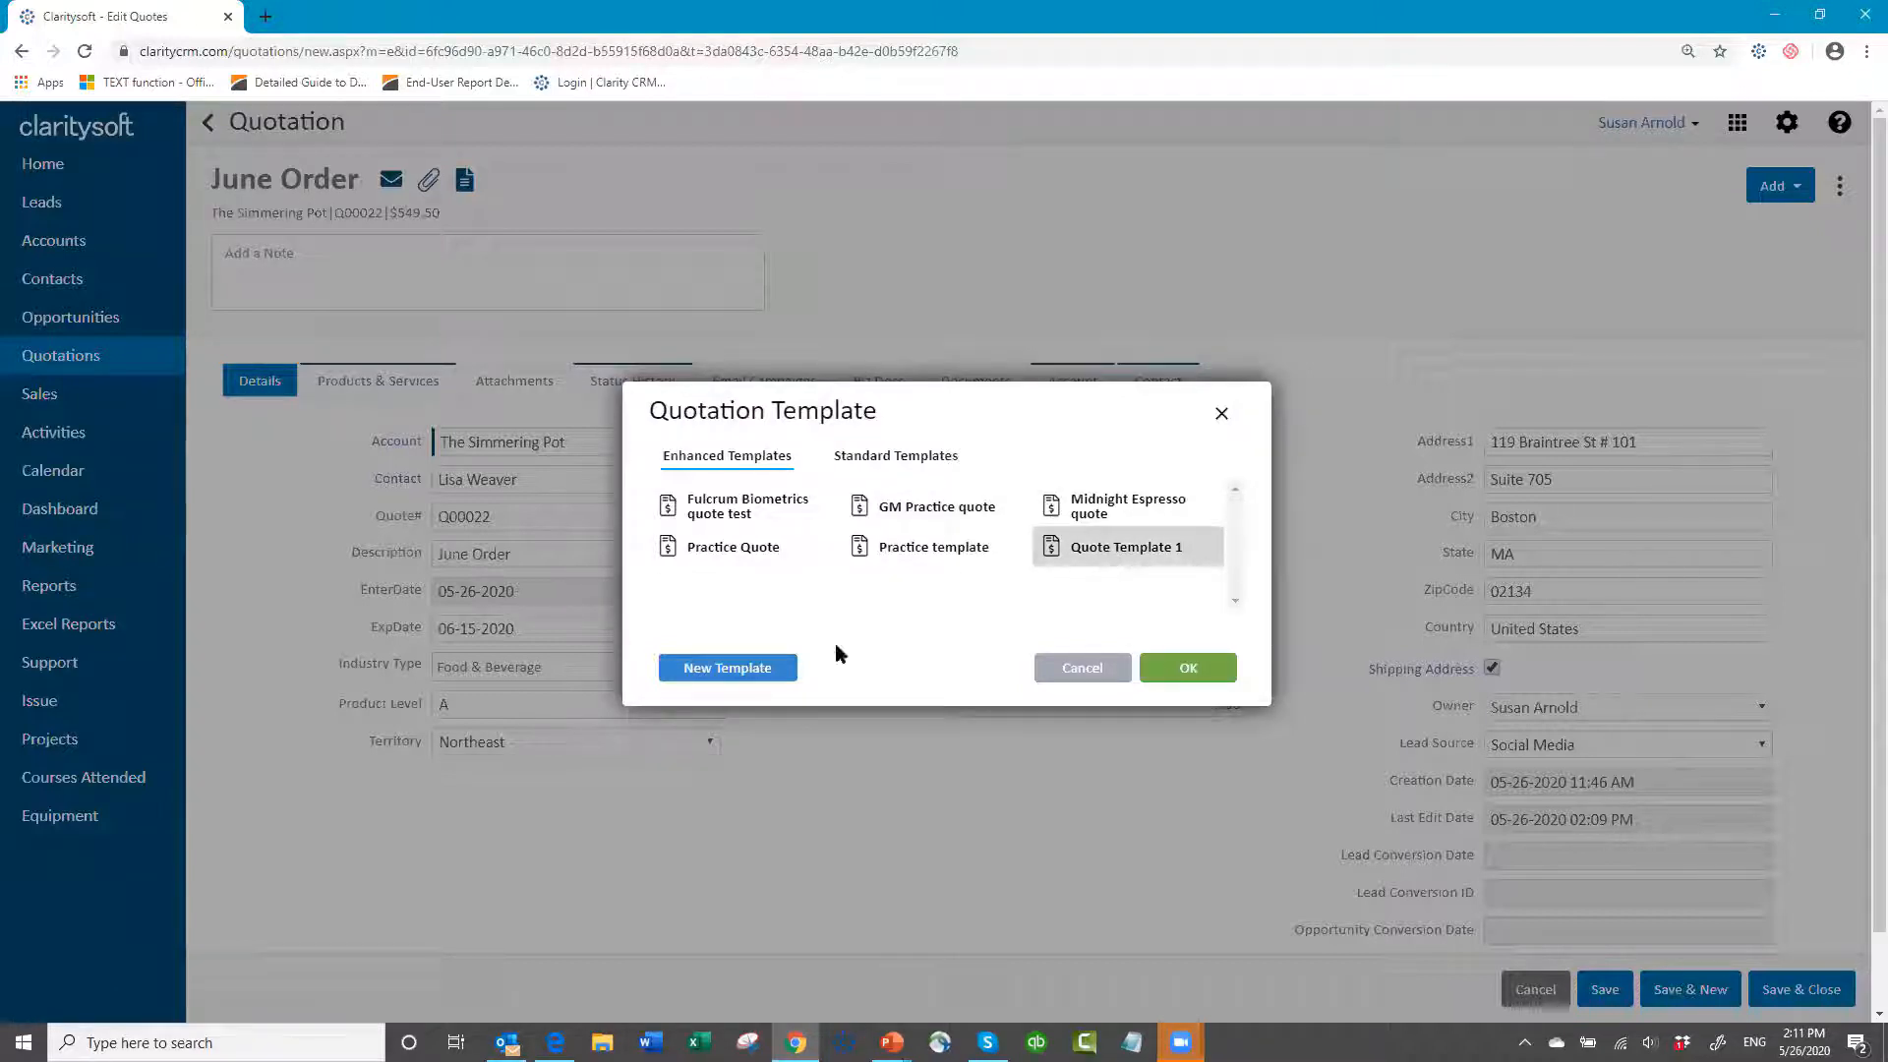
pyautogui.click(1200, 671)
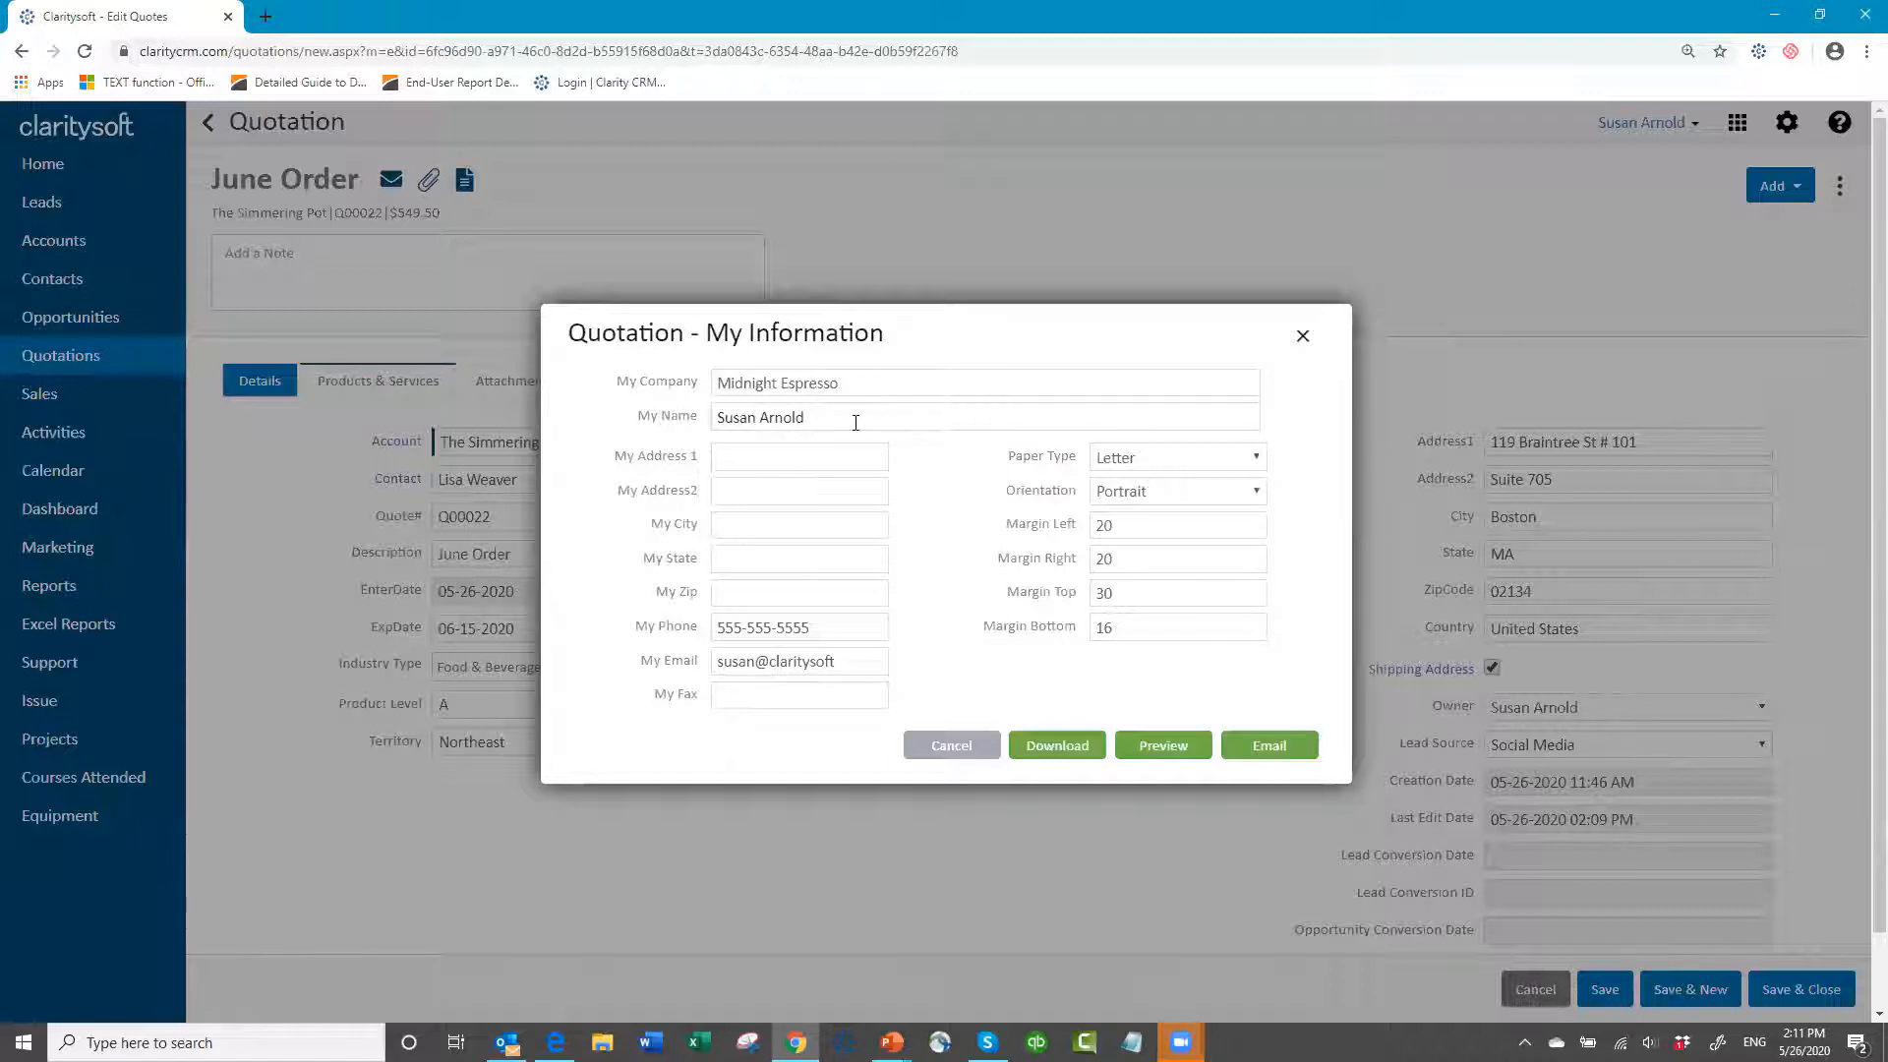
pyautogui.click(1165, 751)
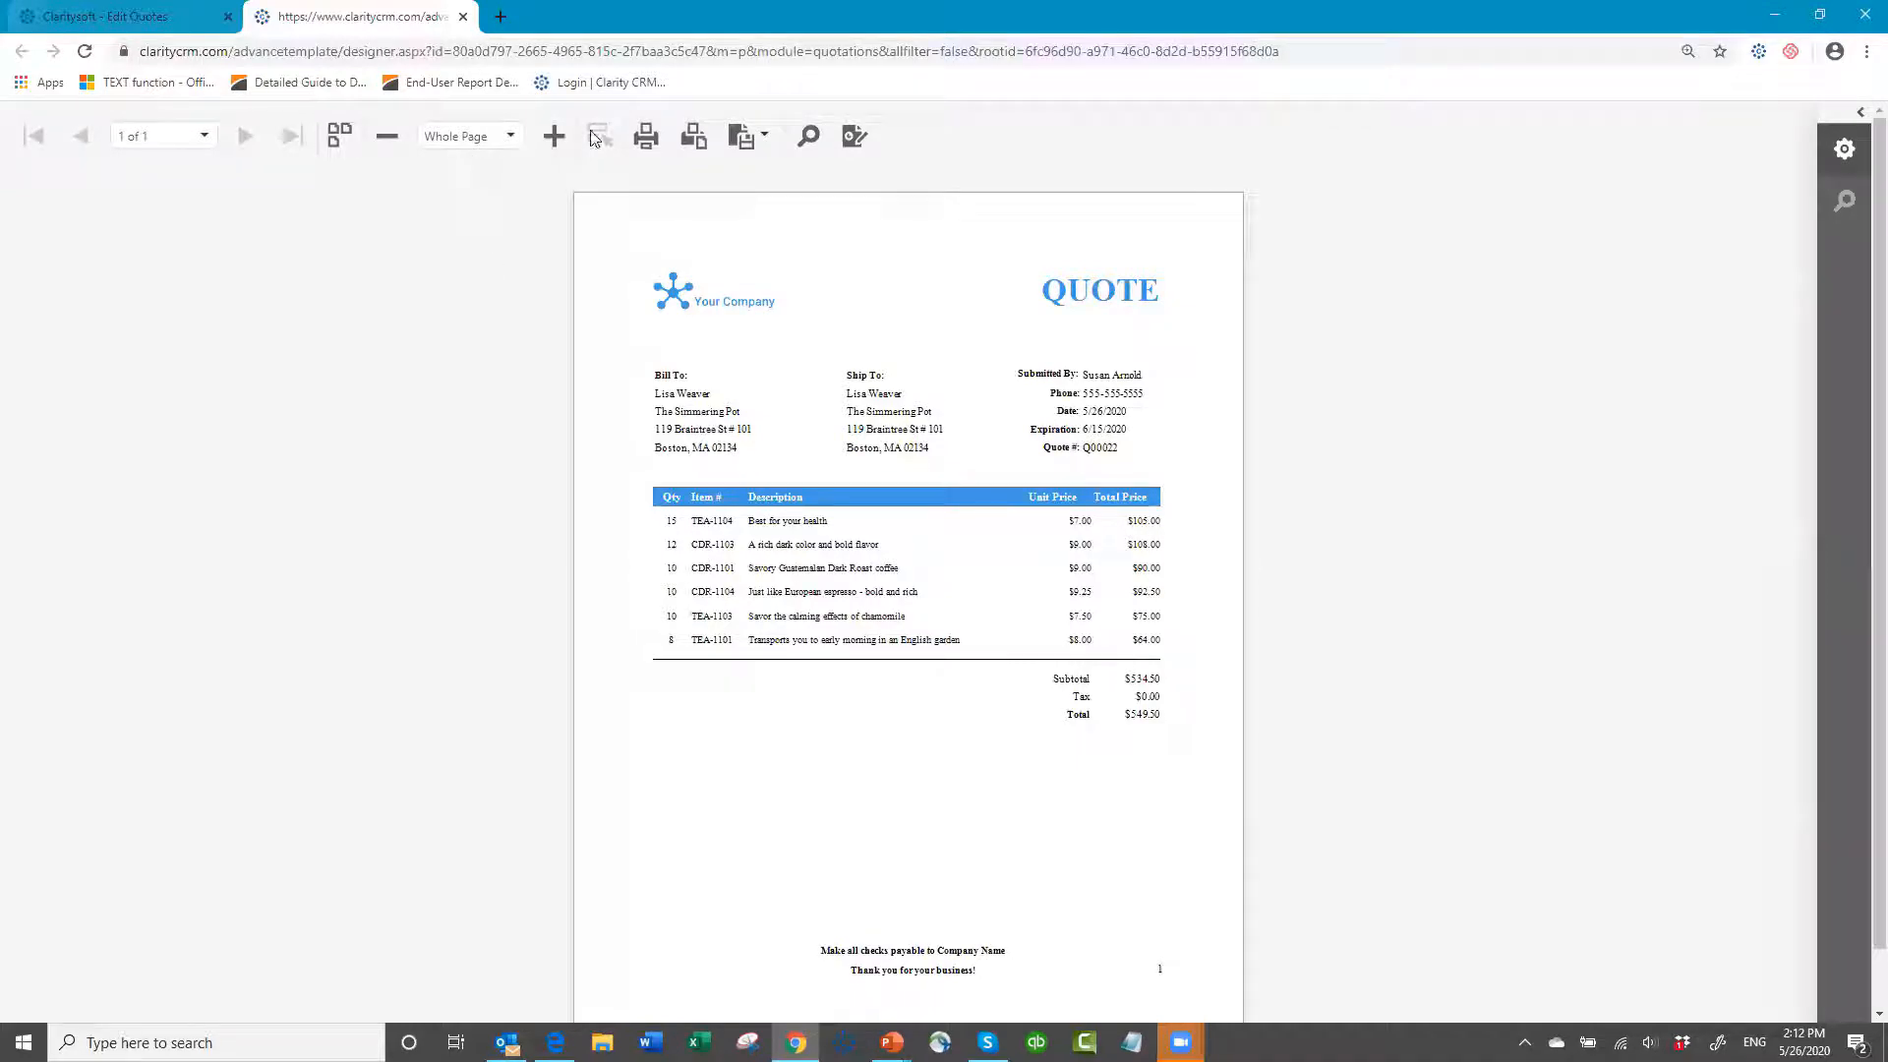
# - Enlarge the quote preview to 150% and review its header details, line items and totals
pyautogui.click(512, 137)
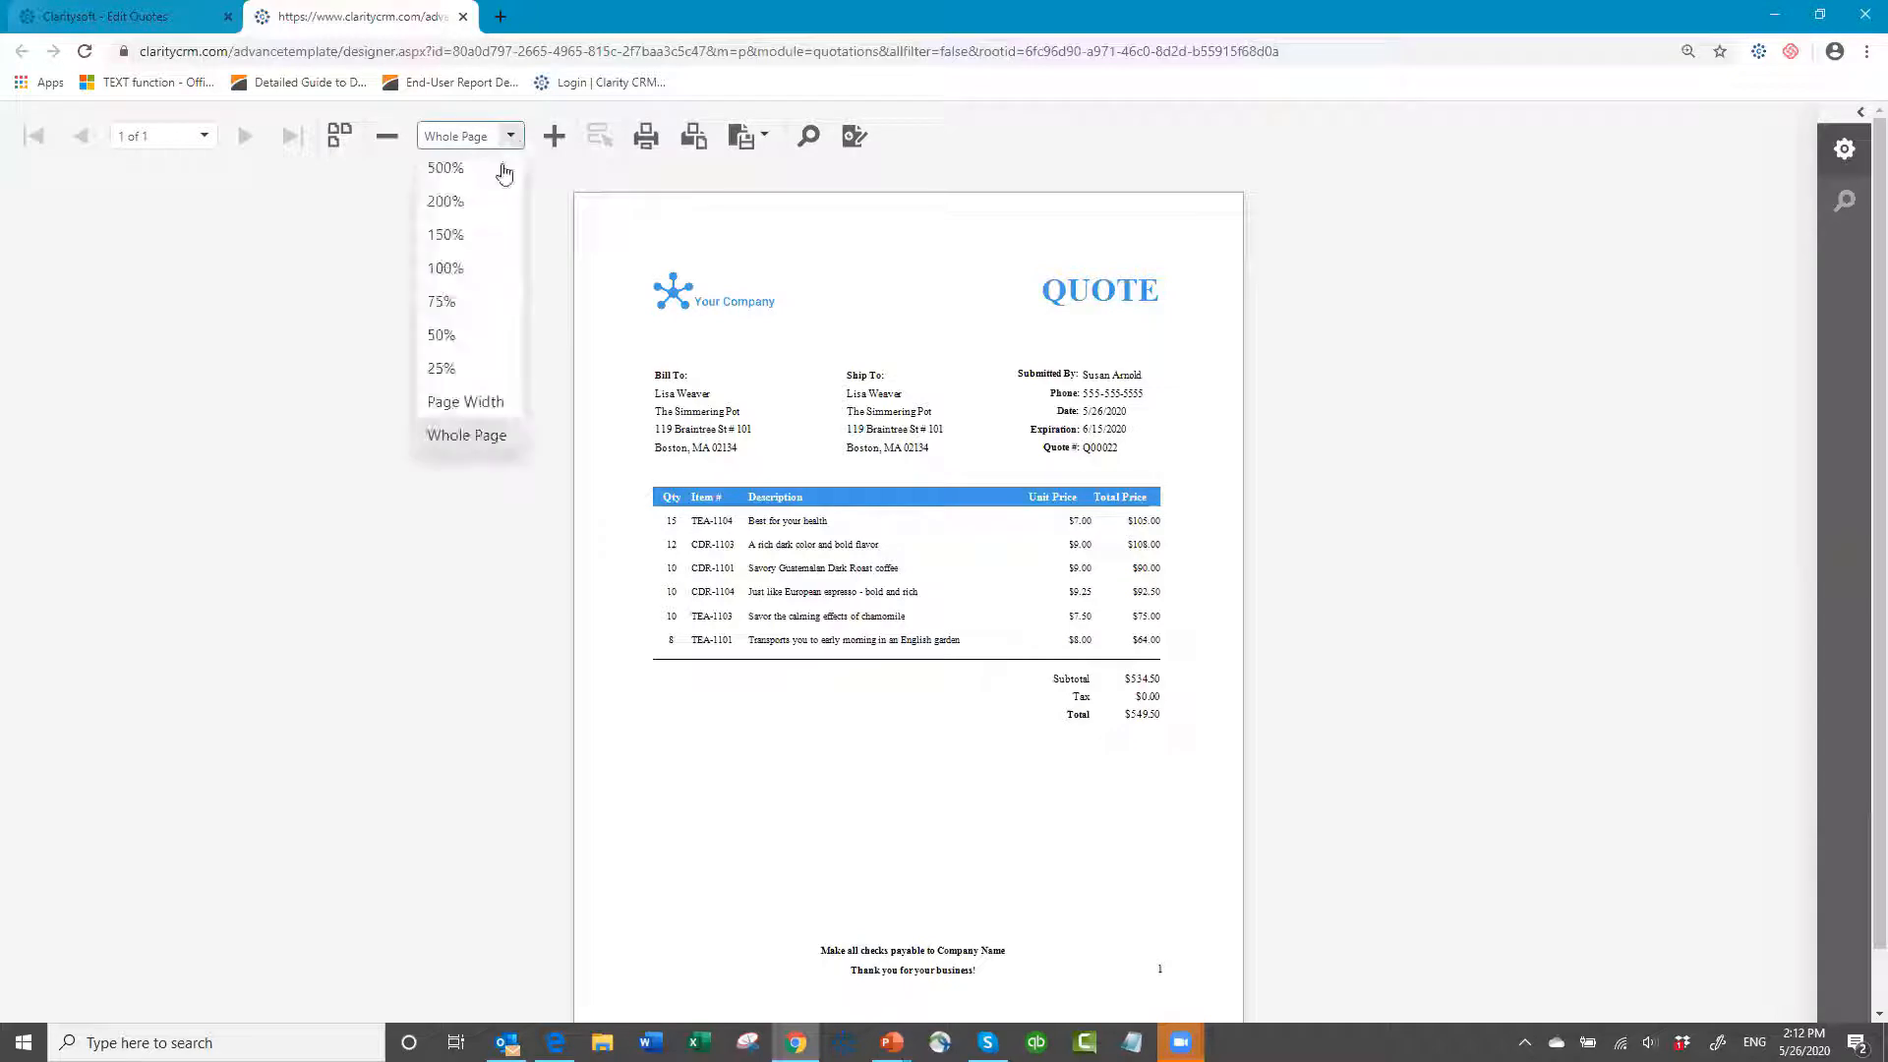
pyautogui.click(472, 238)
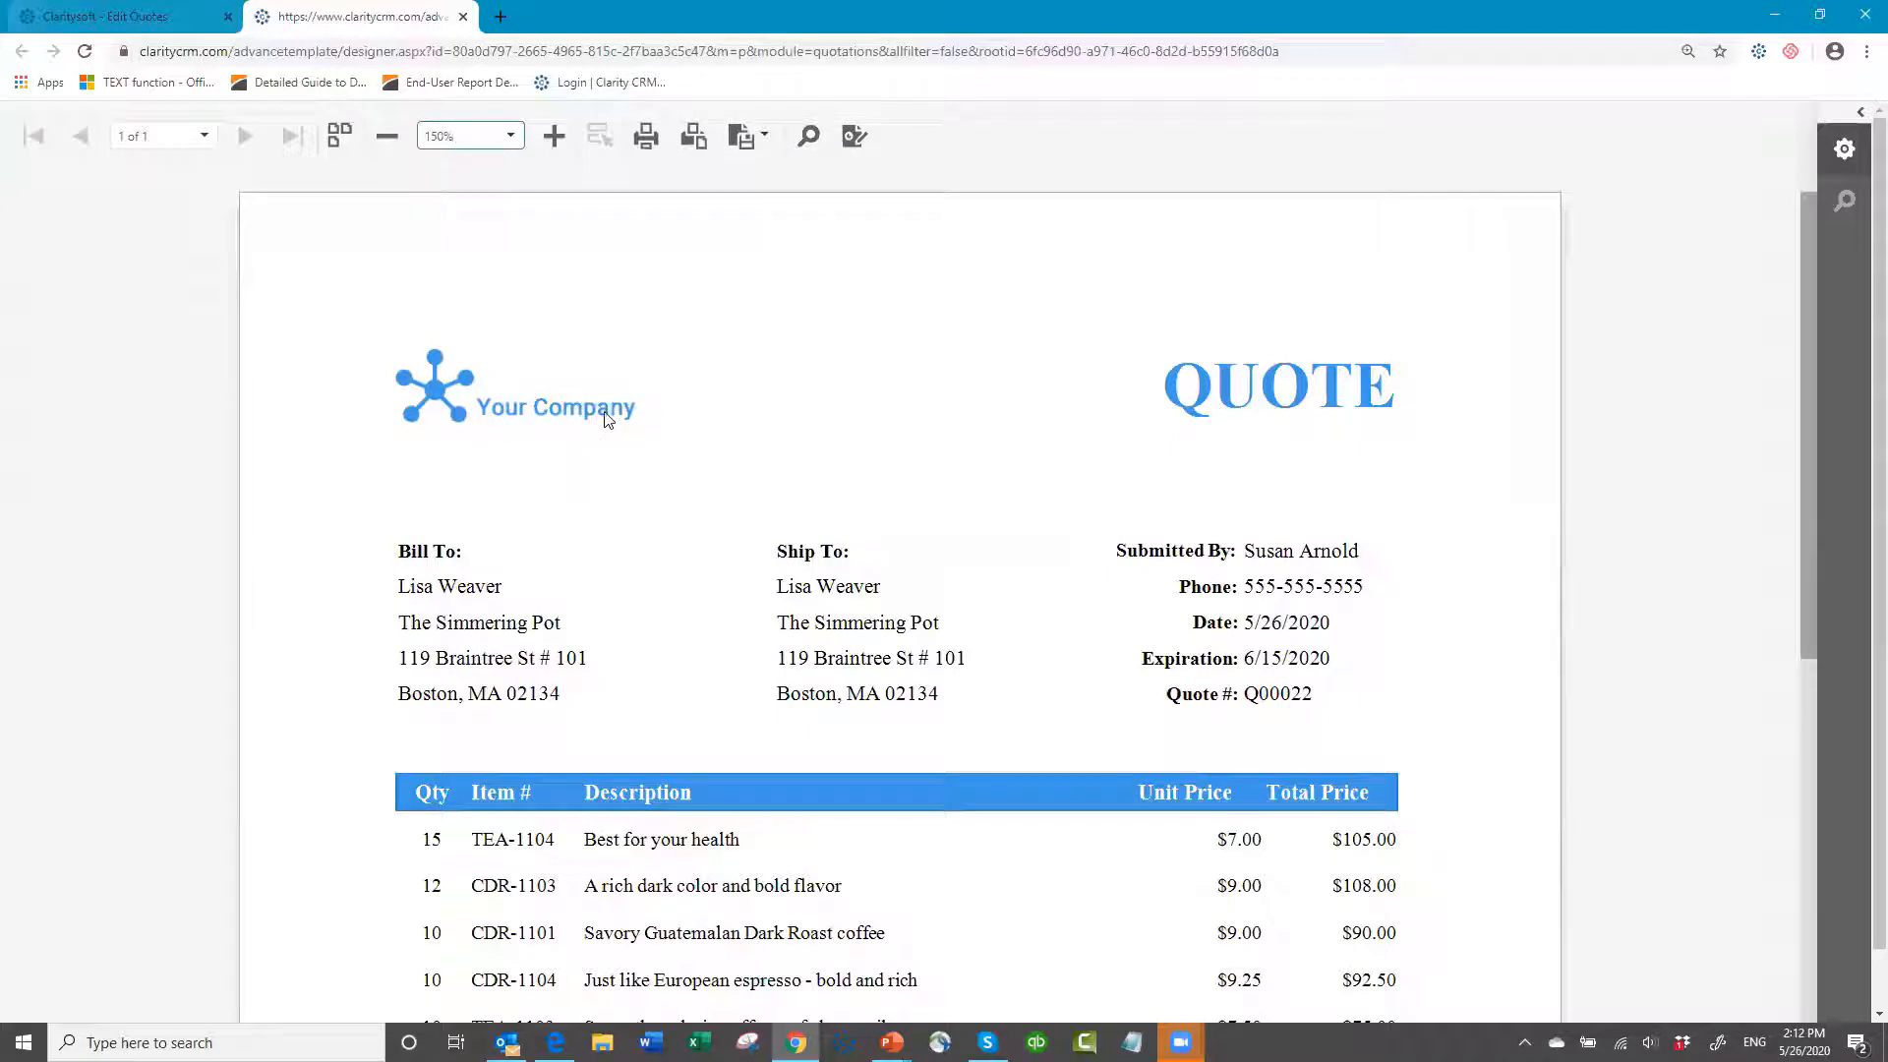
pyautogui.scroll(-1, 608, 423)
pyautogui.scroll(-5, 548, 299)
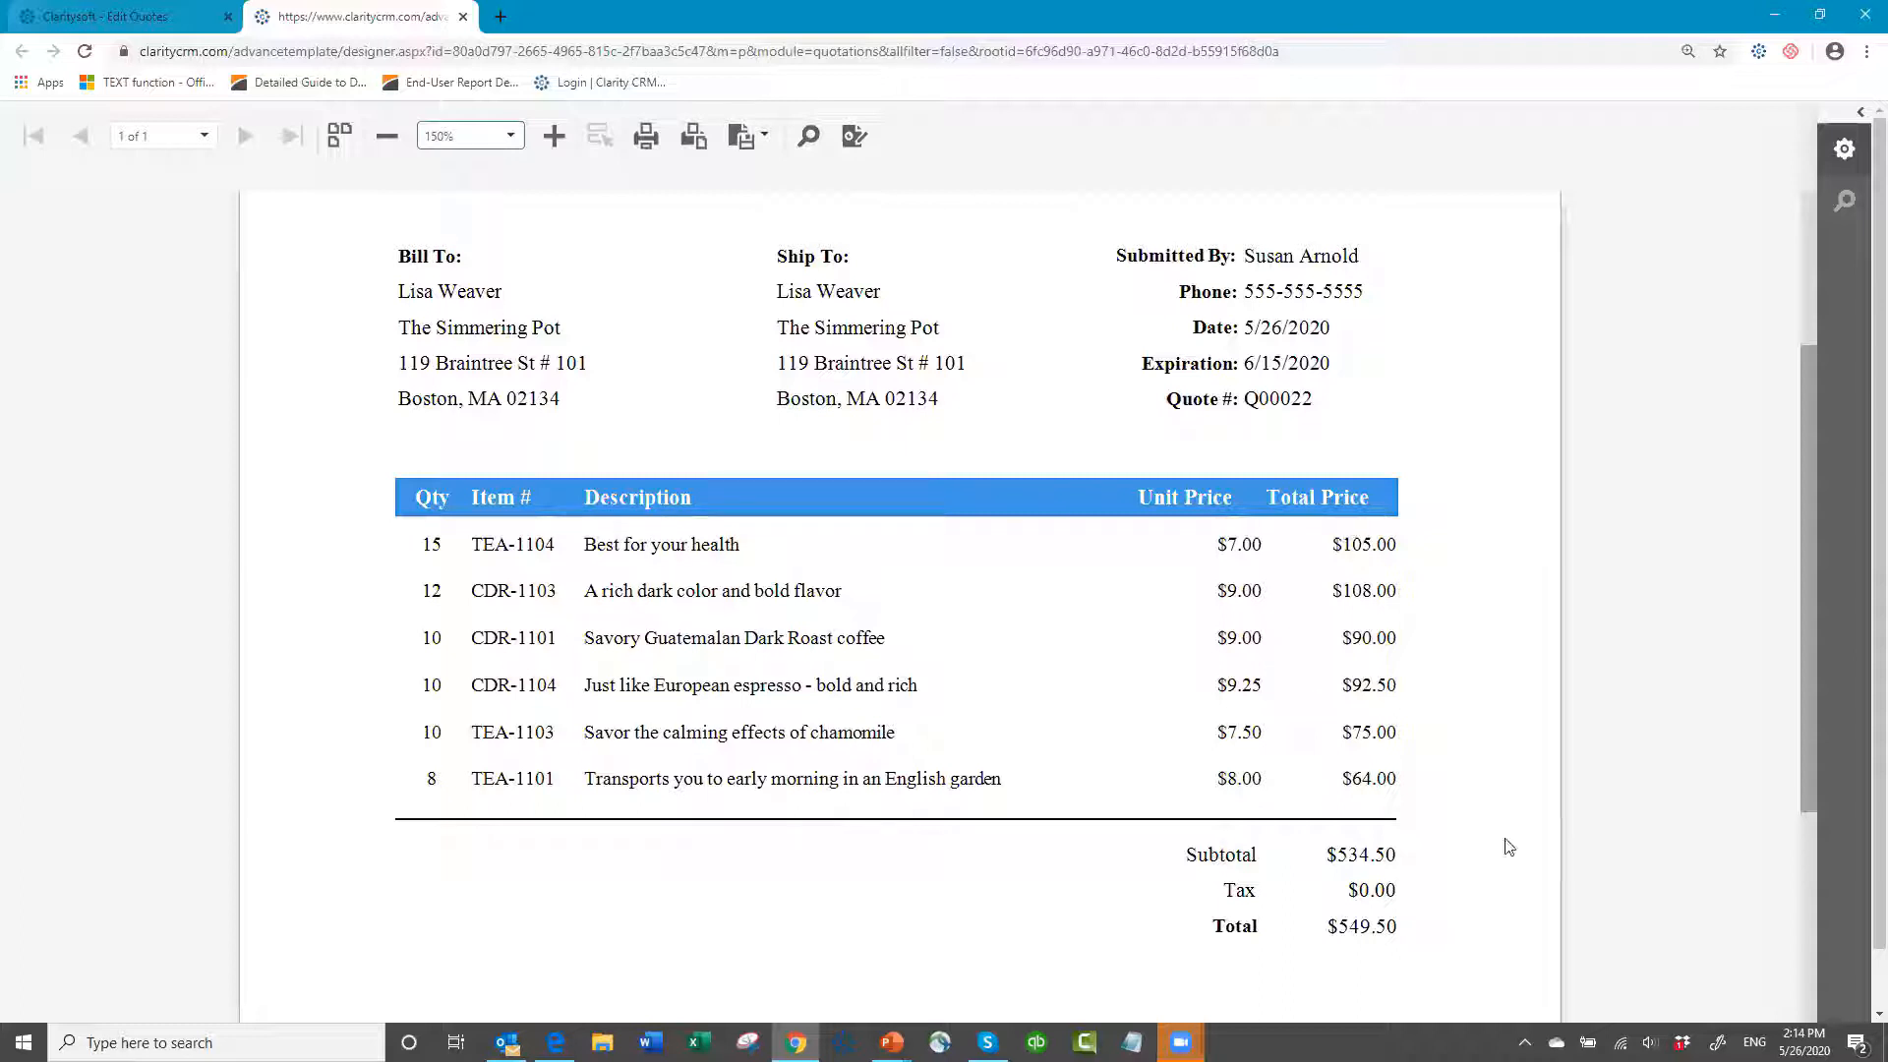
pyautogui.scroll(-2, 1266, 691)
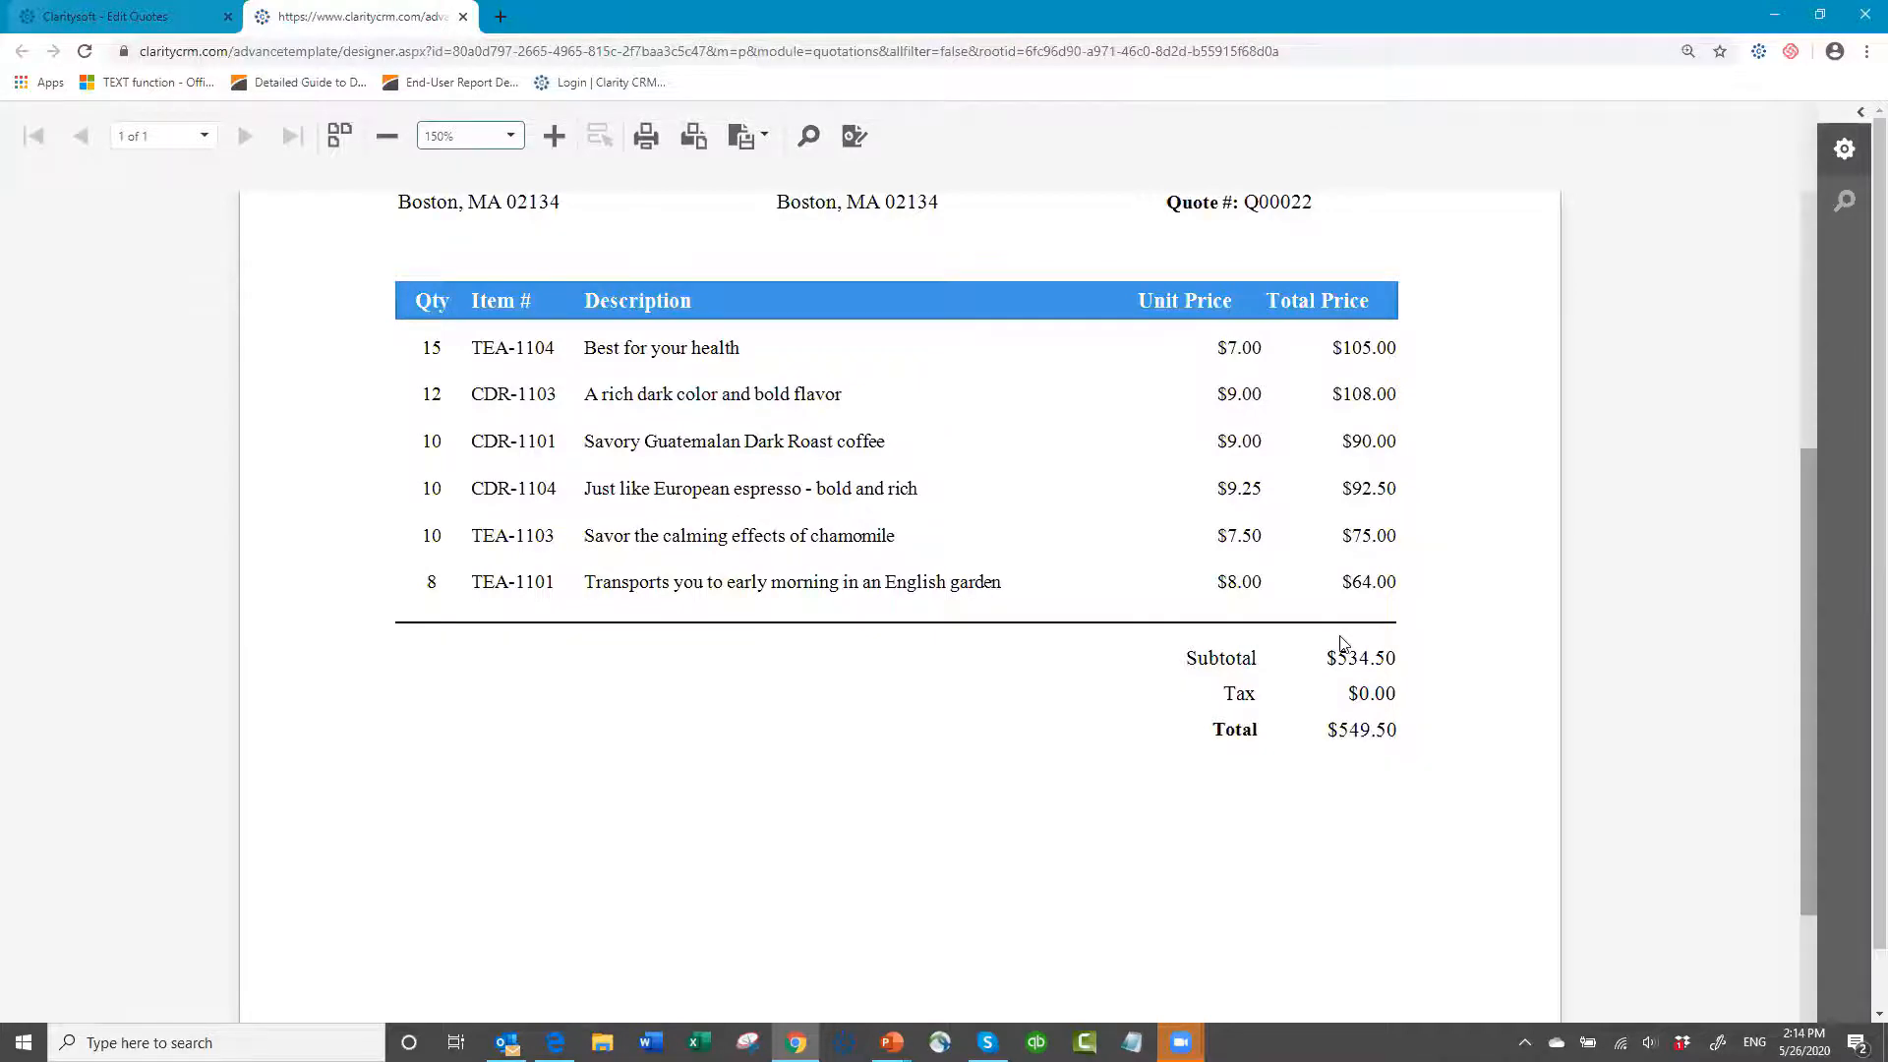
pyautogui.scroll(4, 1343, 645)
pyautogui.scroll(1, 1344, 644)
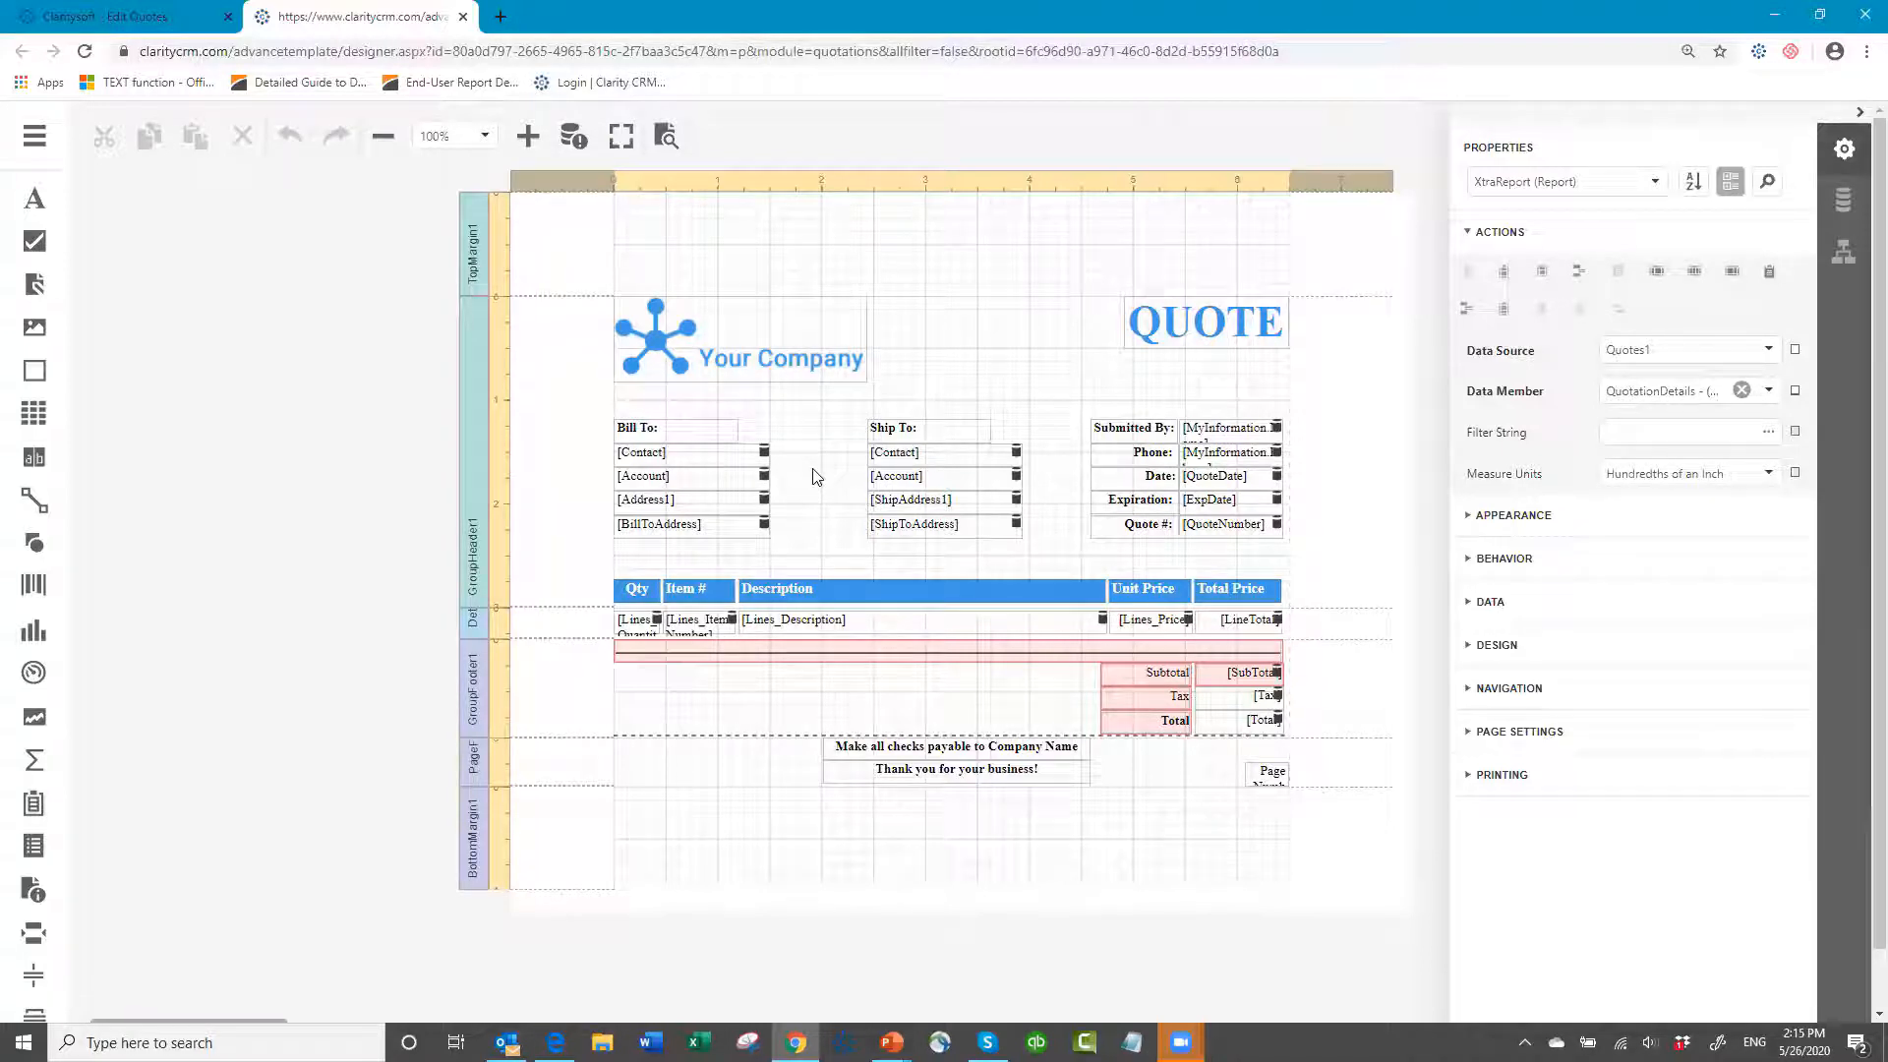
# - Examine the template designer's elements and the Bill To [Contact] field's data binding, appearance and font properties
pyautogui.click(704, 455)
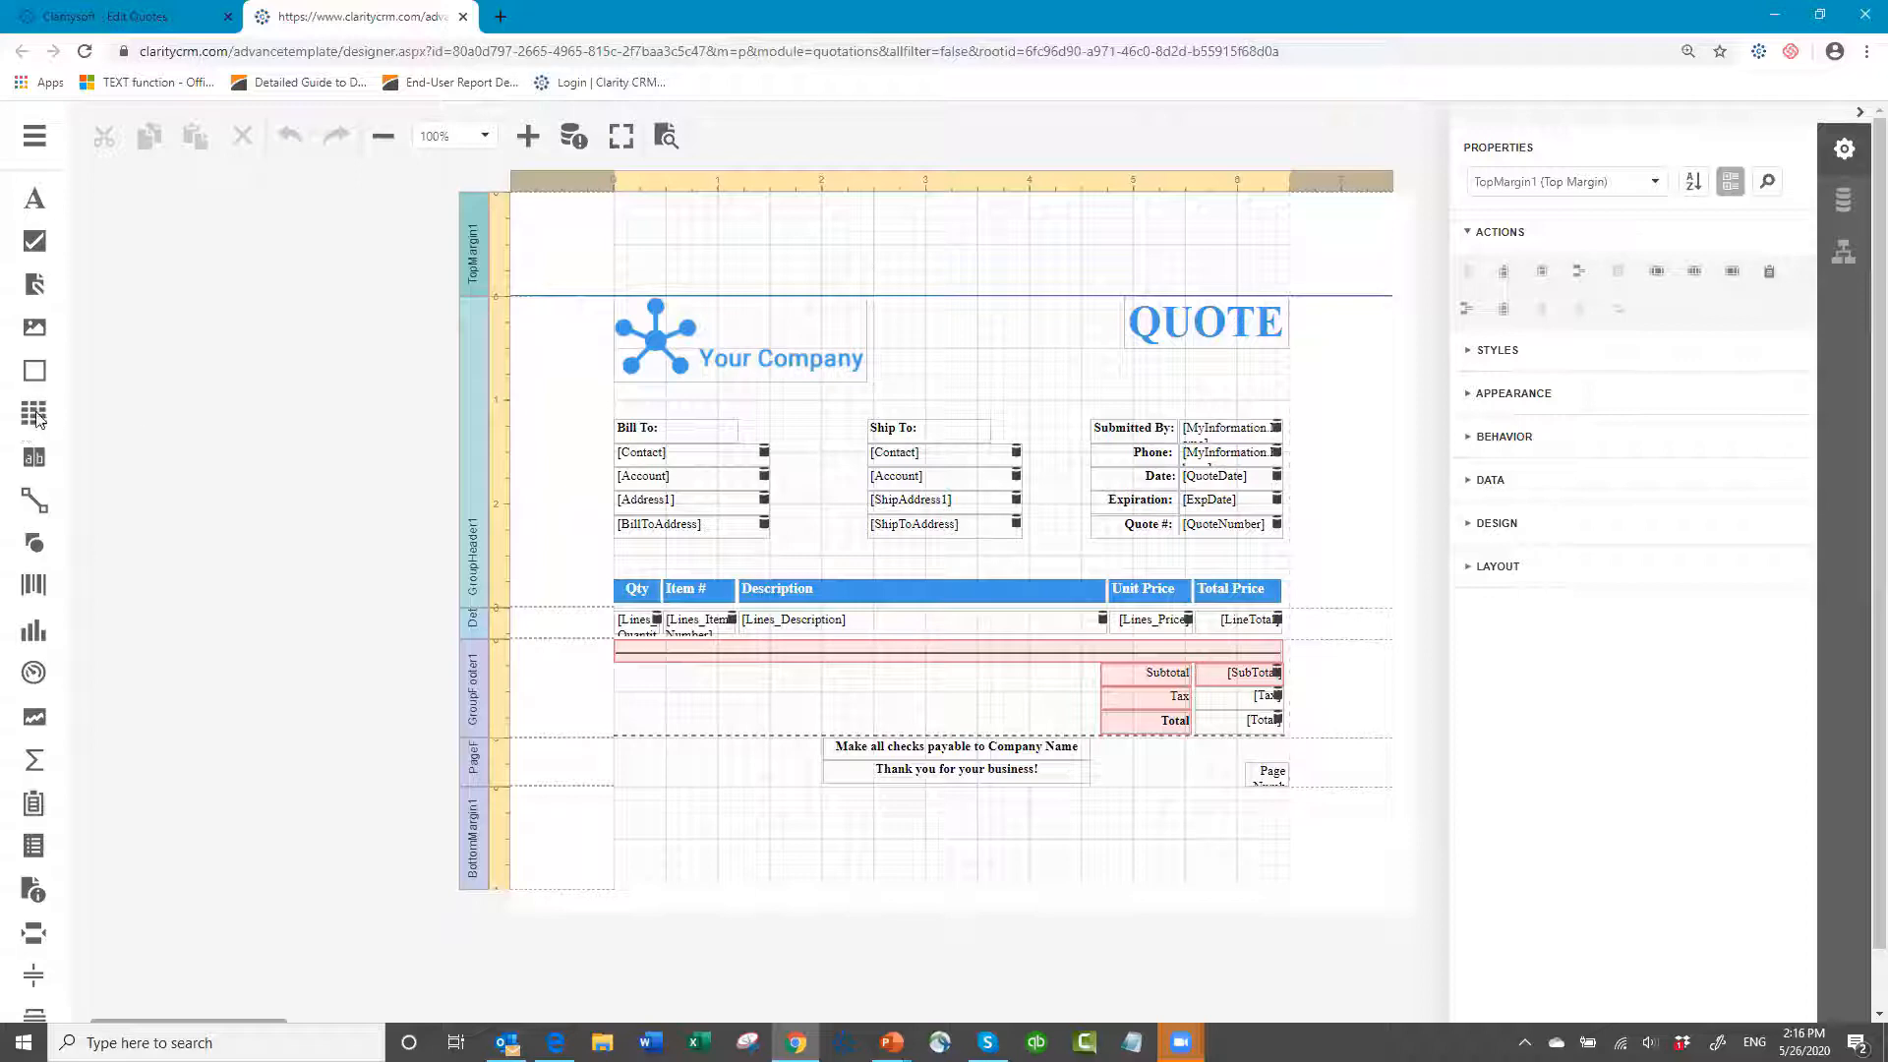
pyautogui.scroll(-1, 177, 748)
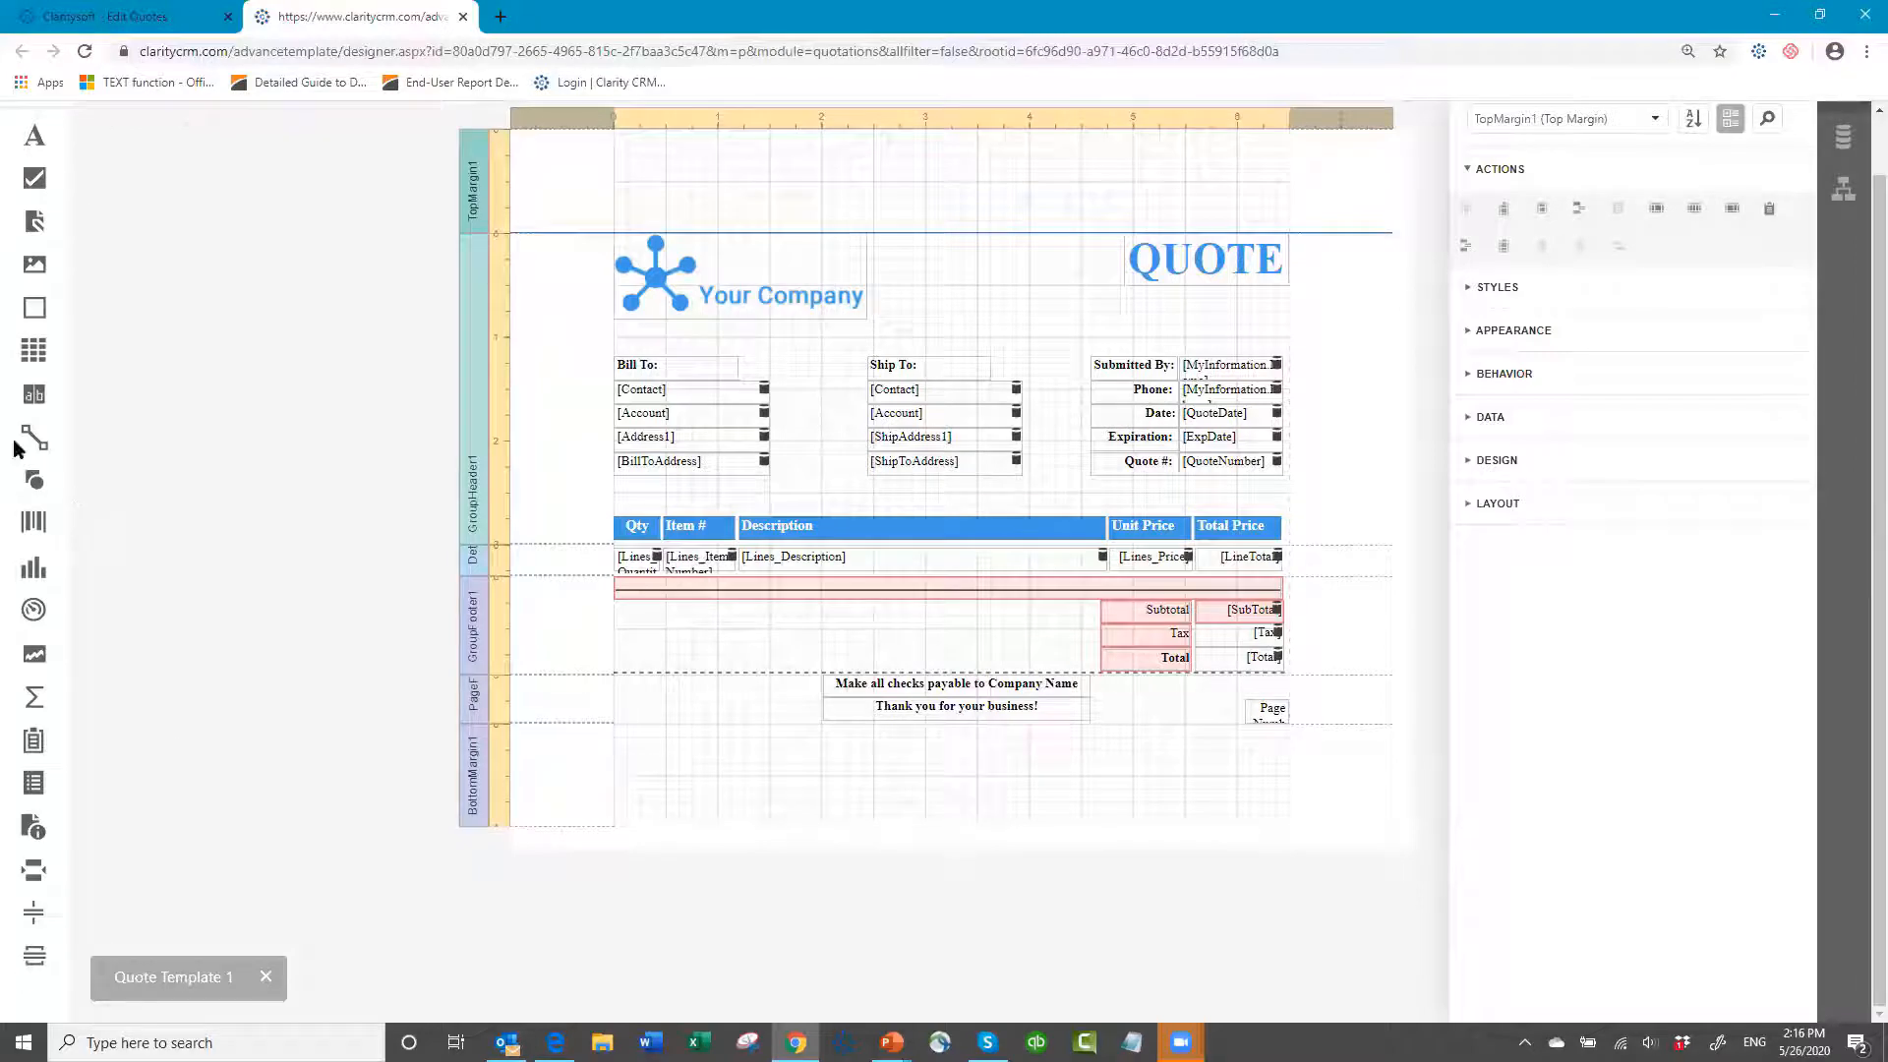
pyautogui.scroll(1, 241, 236)
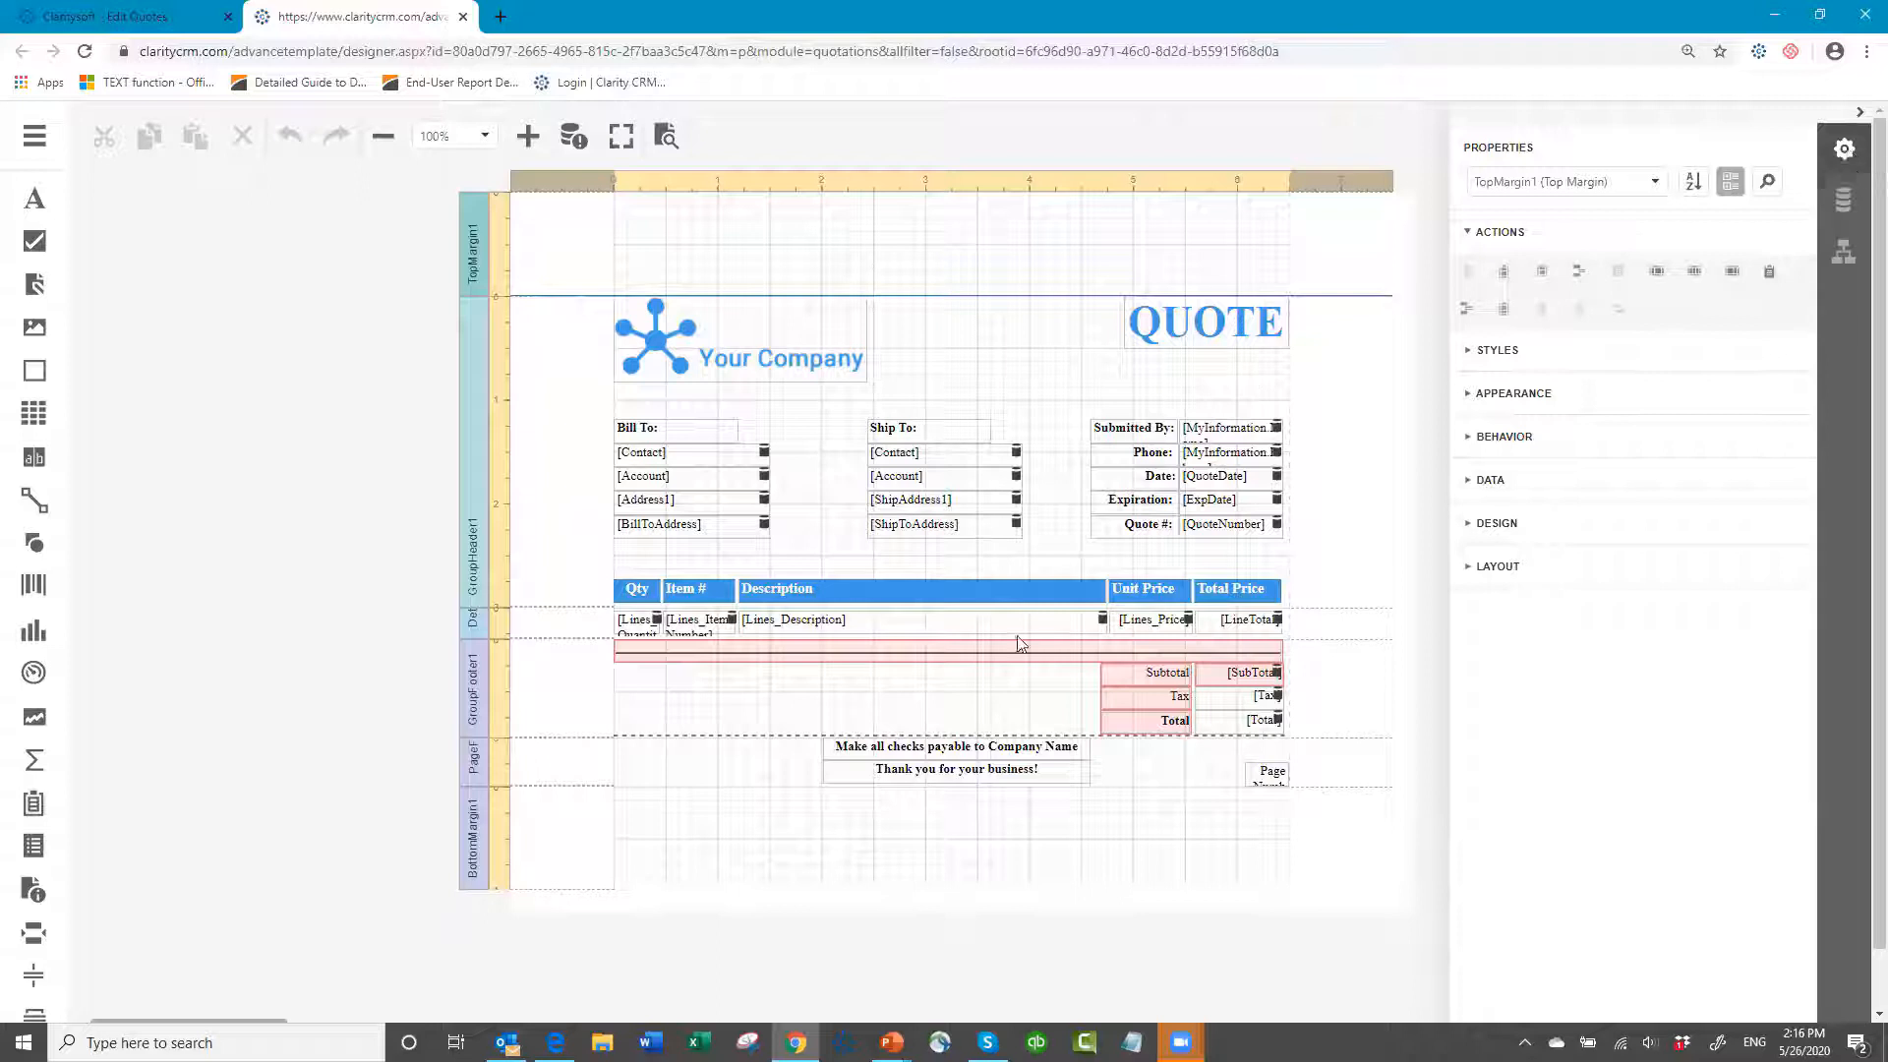
pyautogui.click(722, 462)
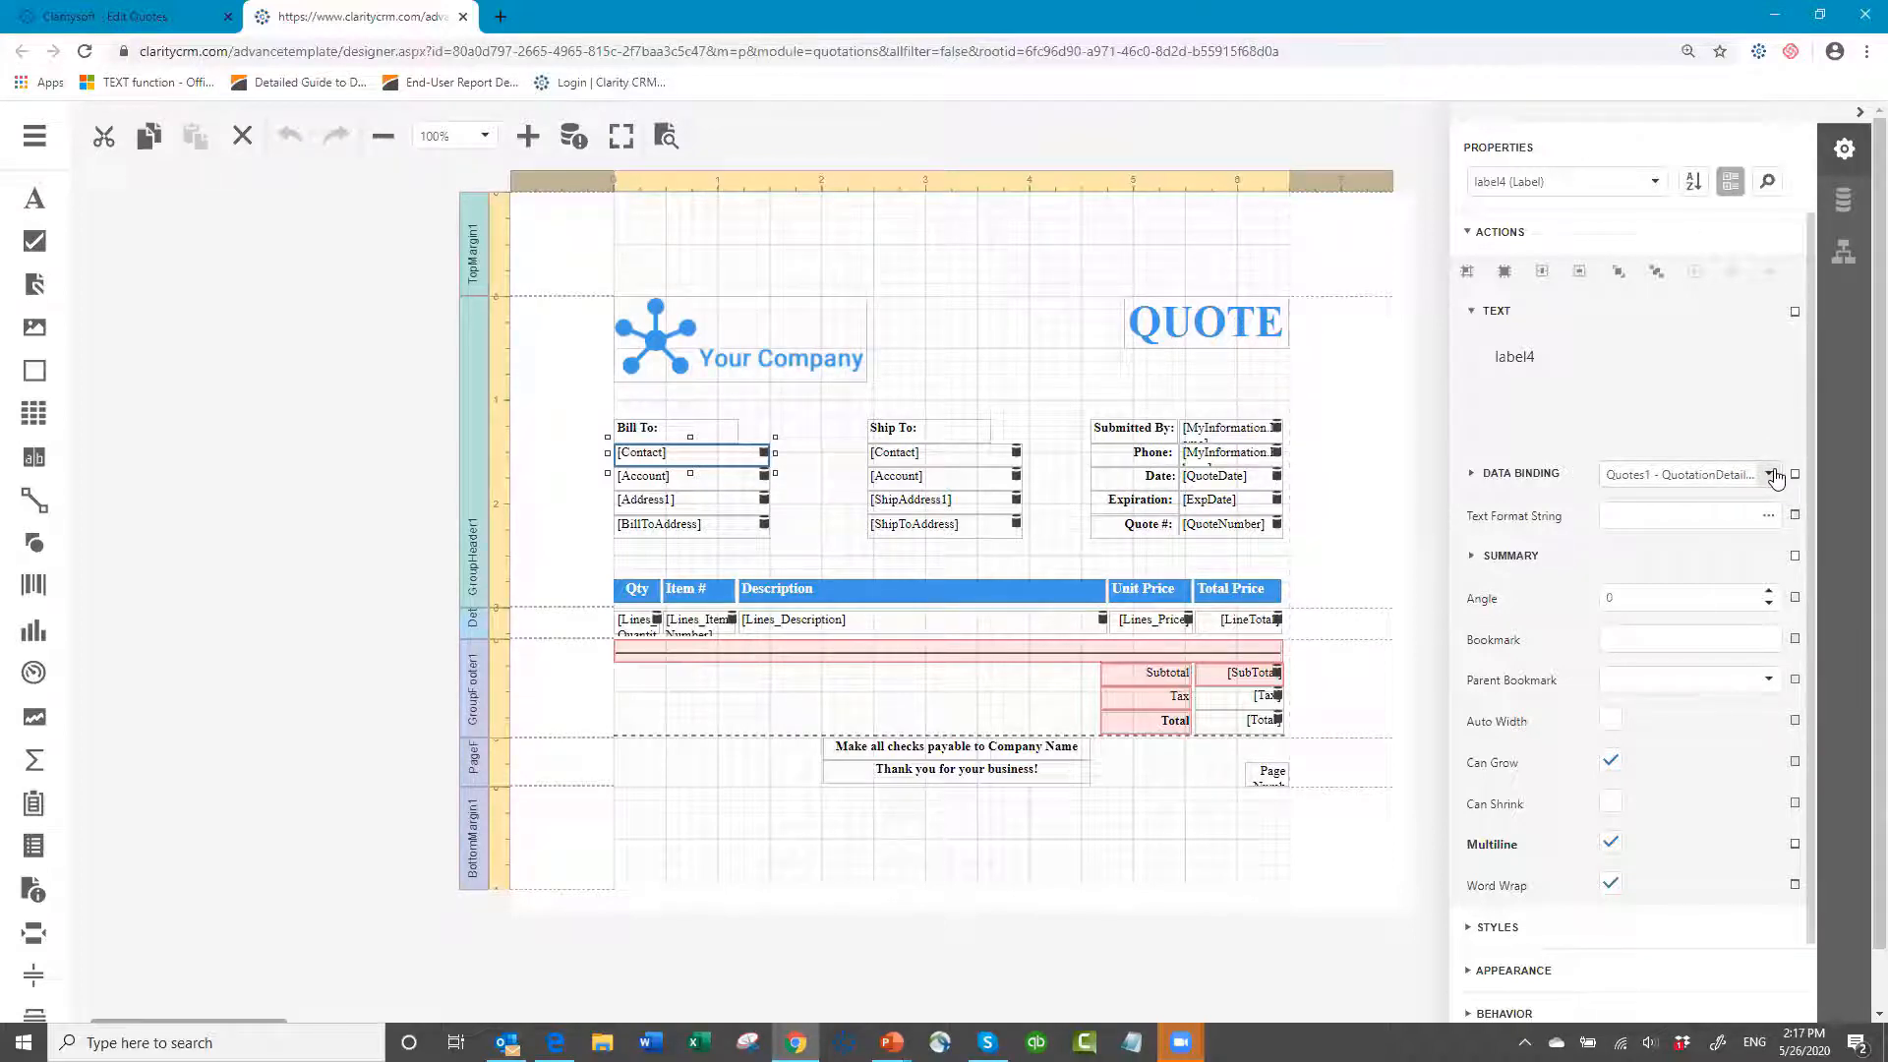
pyautogui.scroll(-2, 1646, 864)
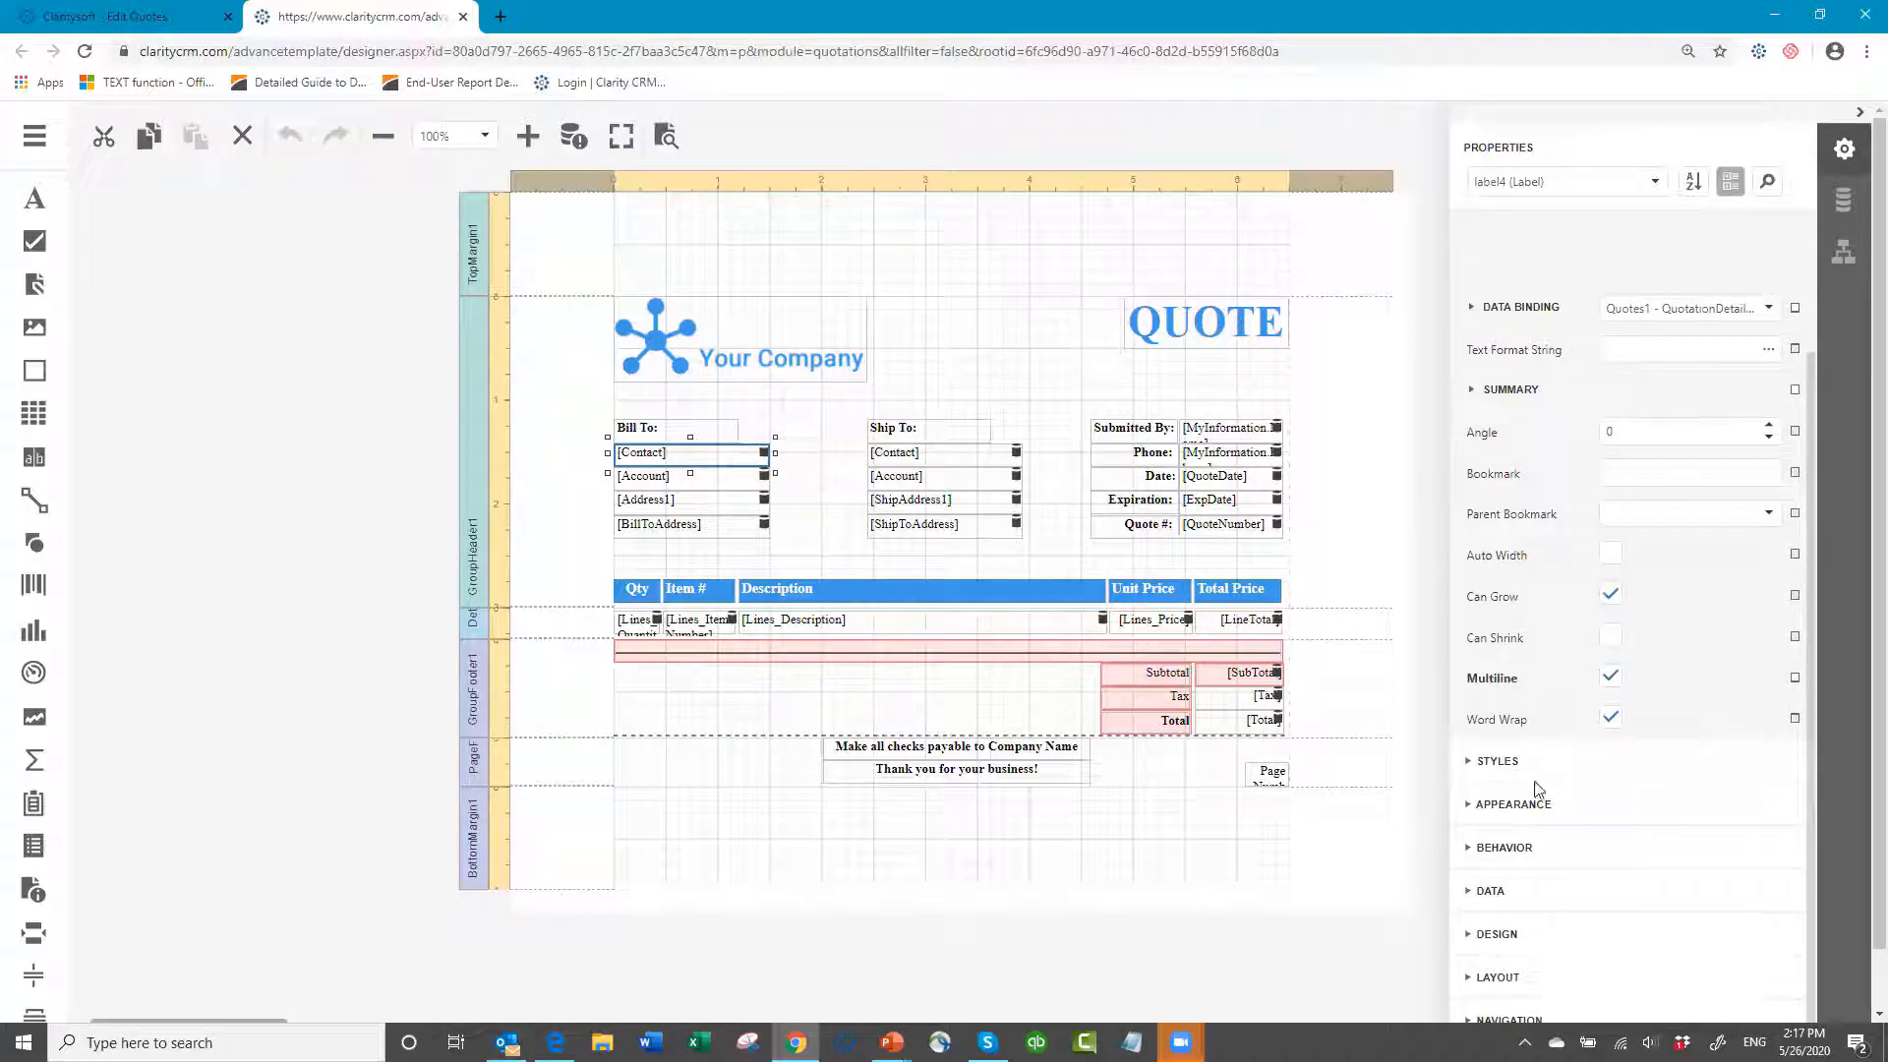
pyautogui.click(1470, 807)
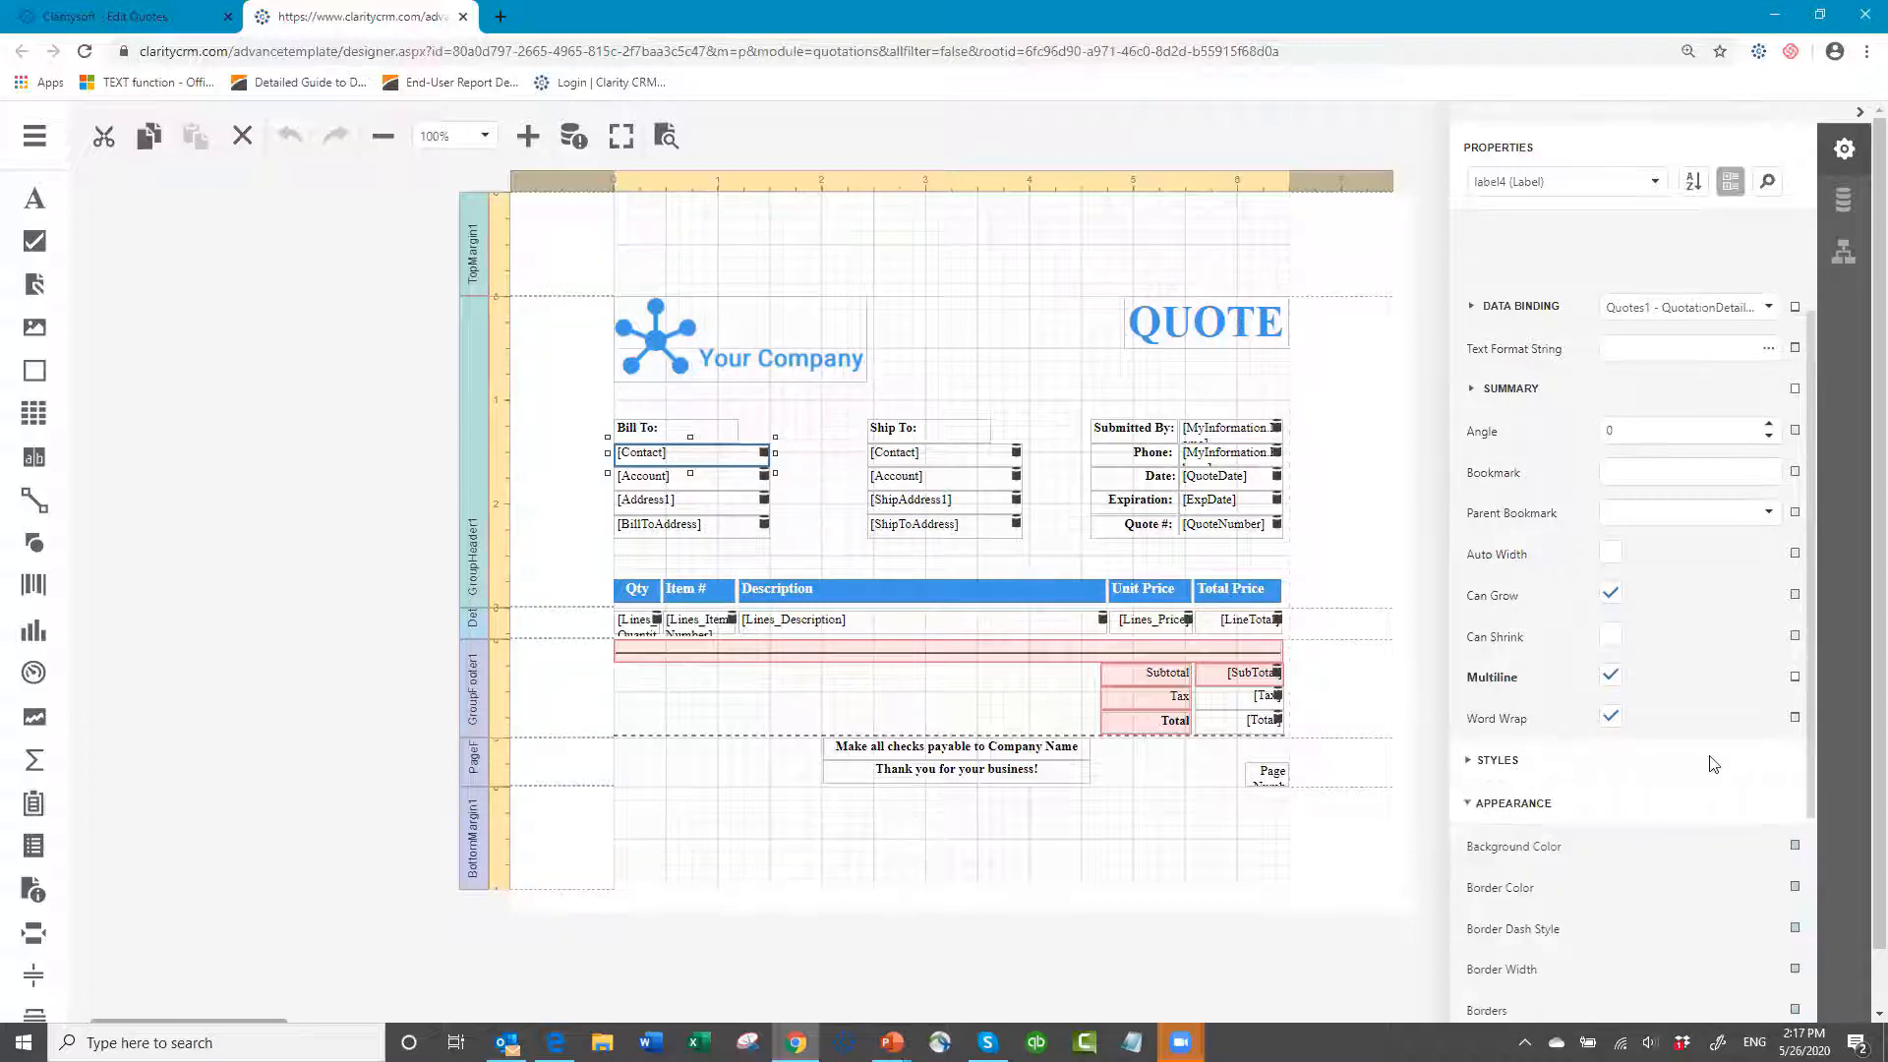
pyautogui.click(1535, 804)
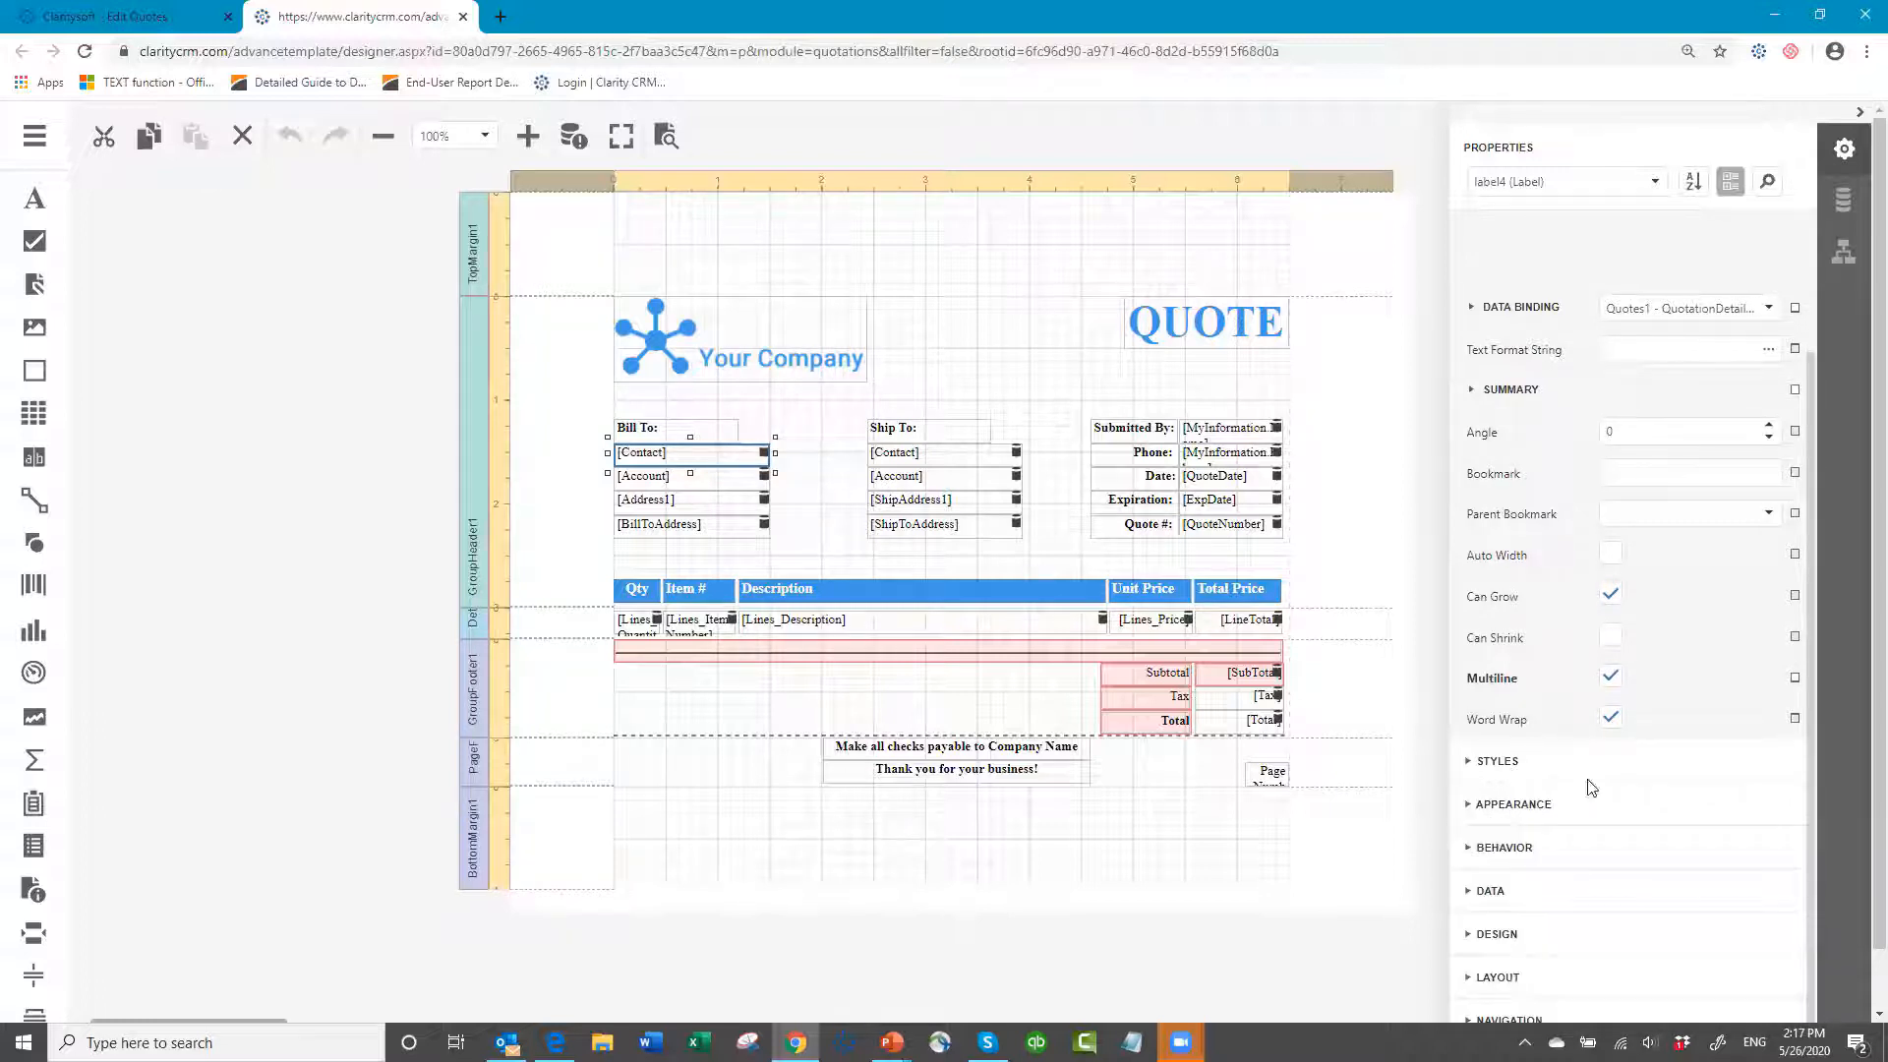
pyautogui.click(1475, 804)
pyautogui.scroll(-5, 1725, 652)
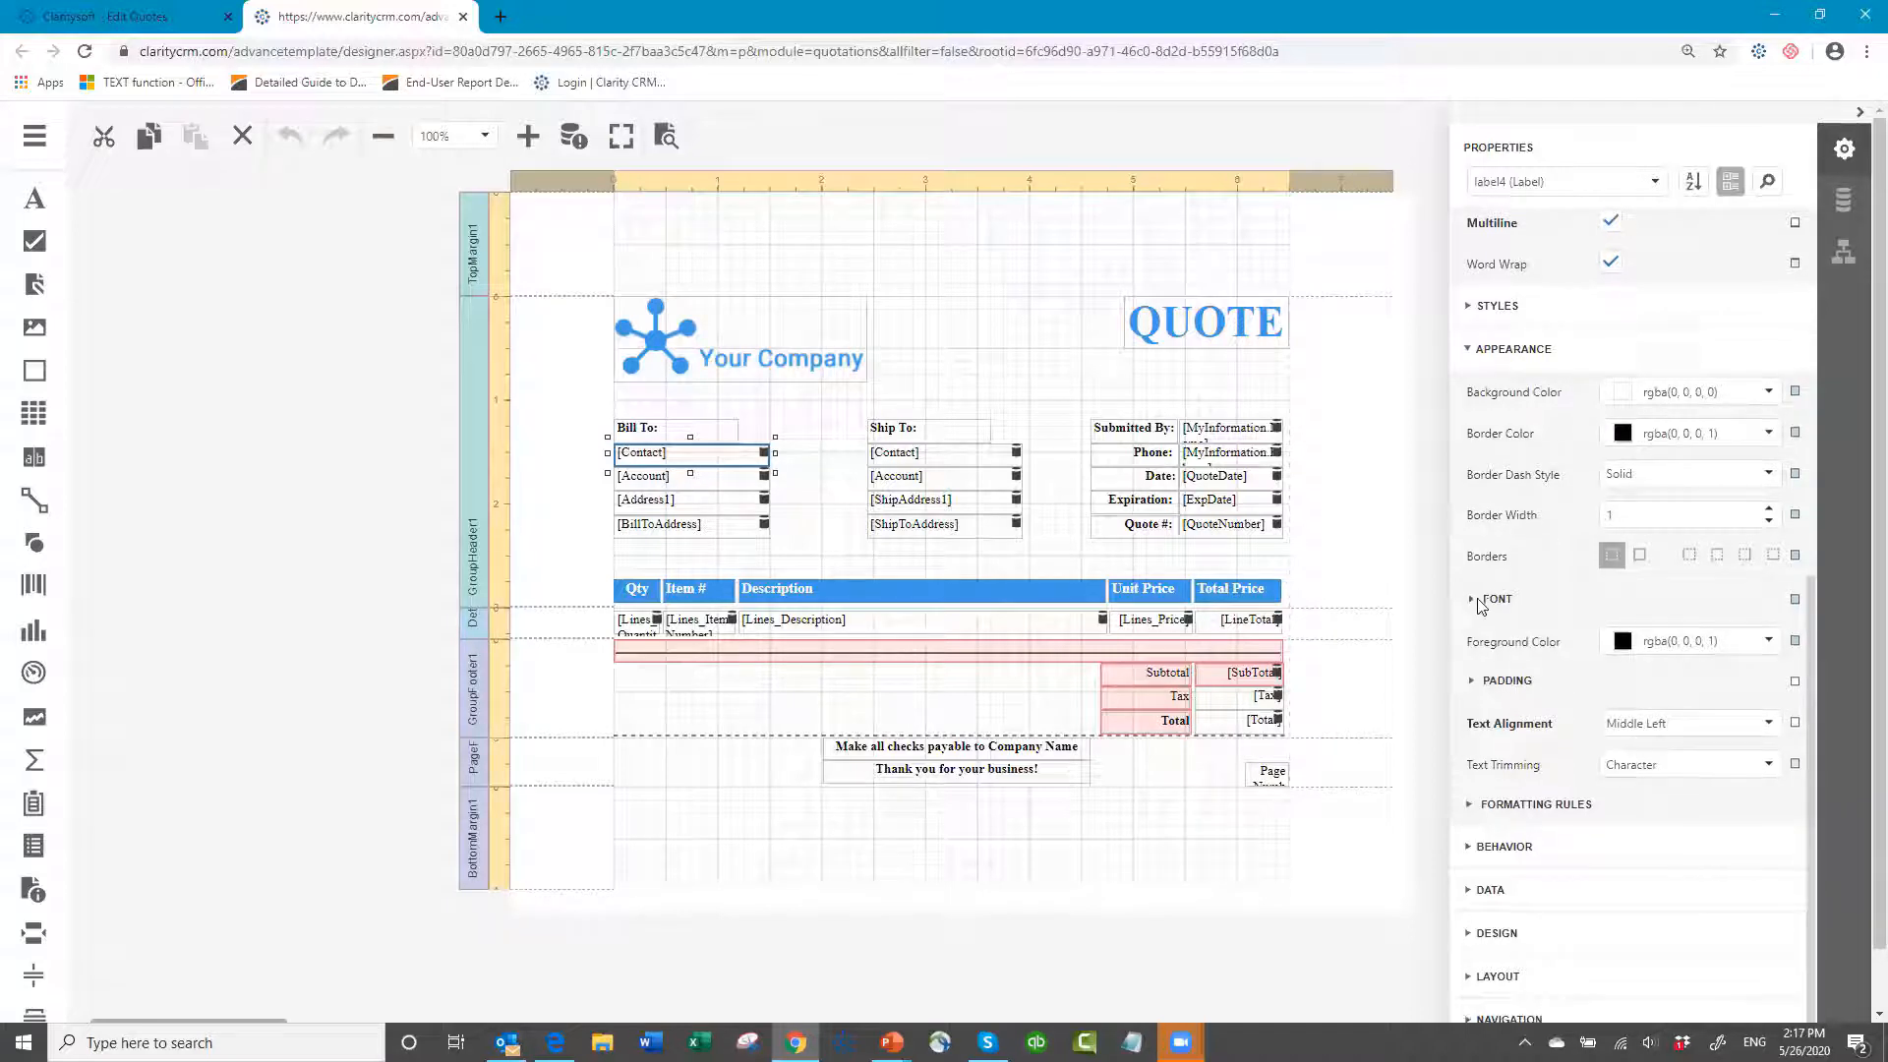
pyautogui.click(1481, 606)
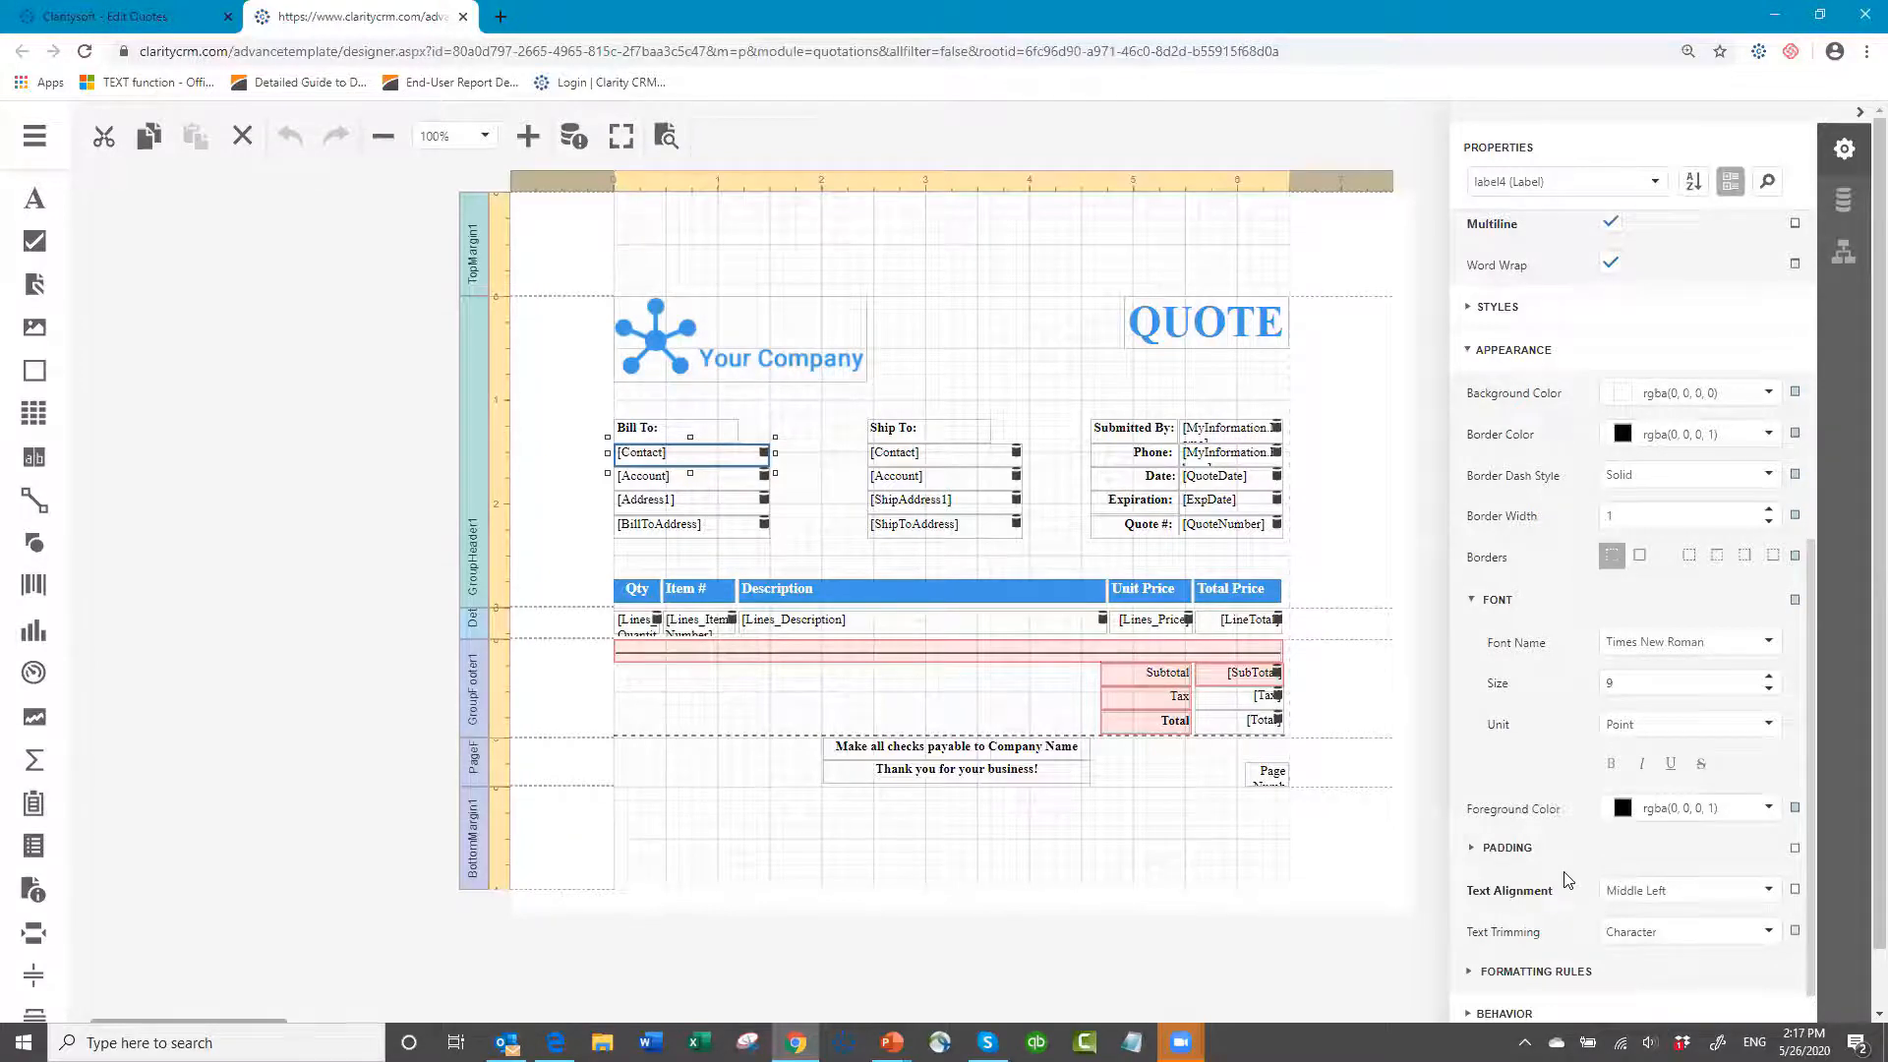
pyautogui.scroll(-2, 1567, 880)
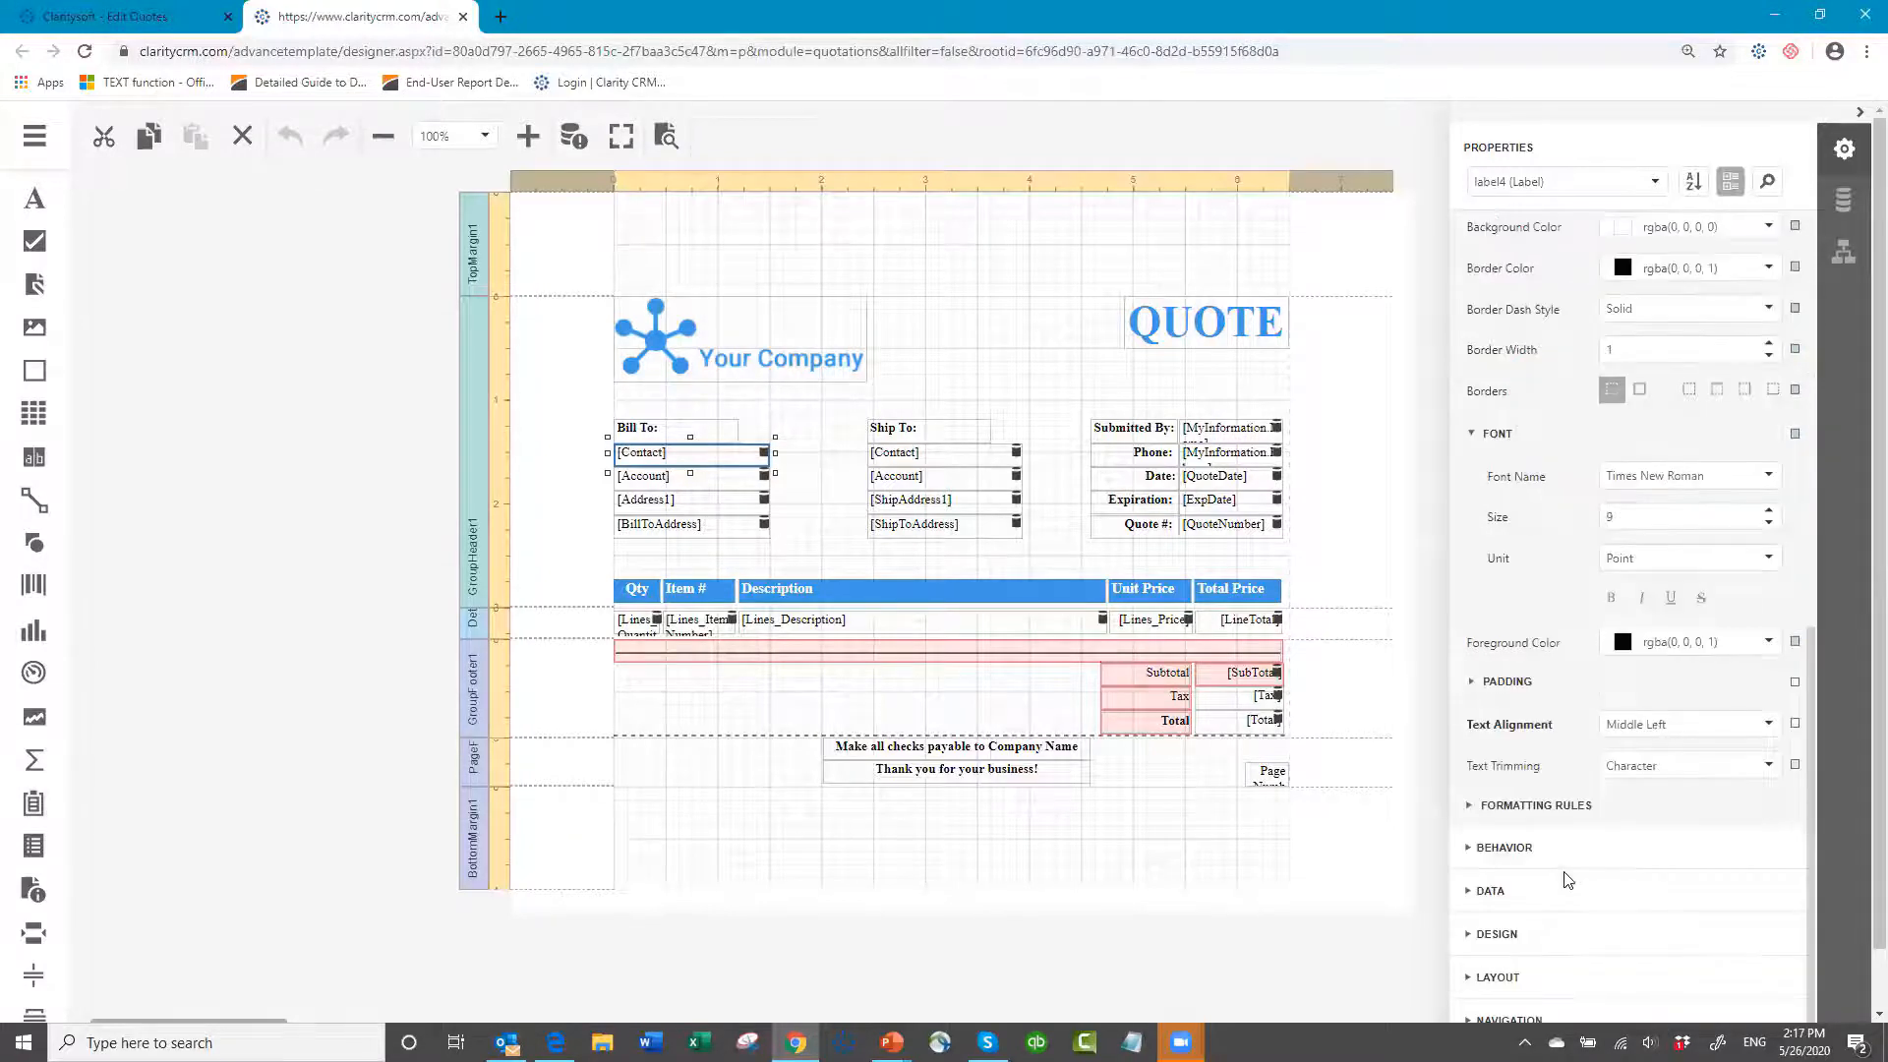
pyautogui.click(1656, 850)
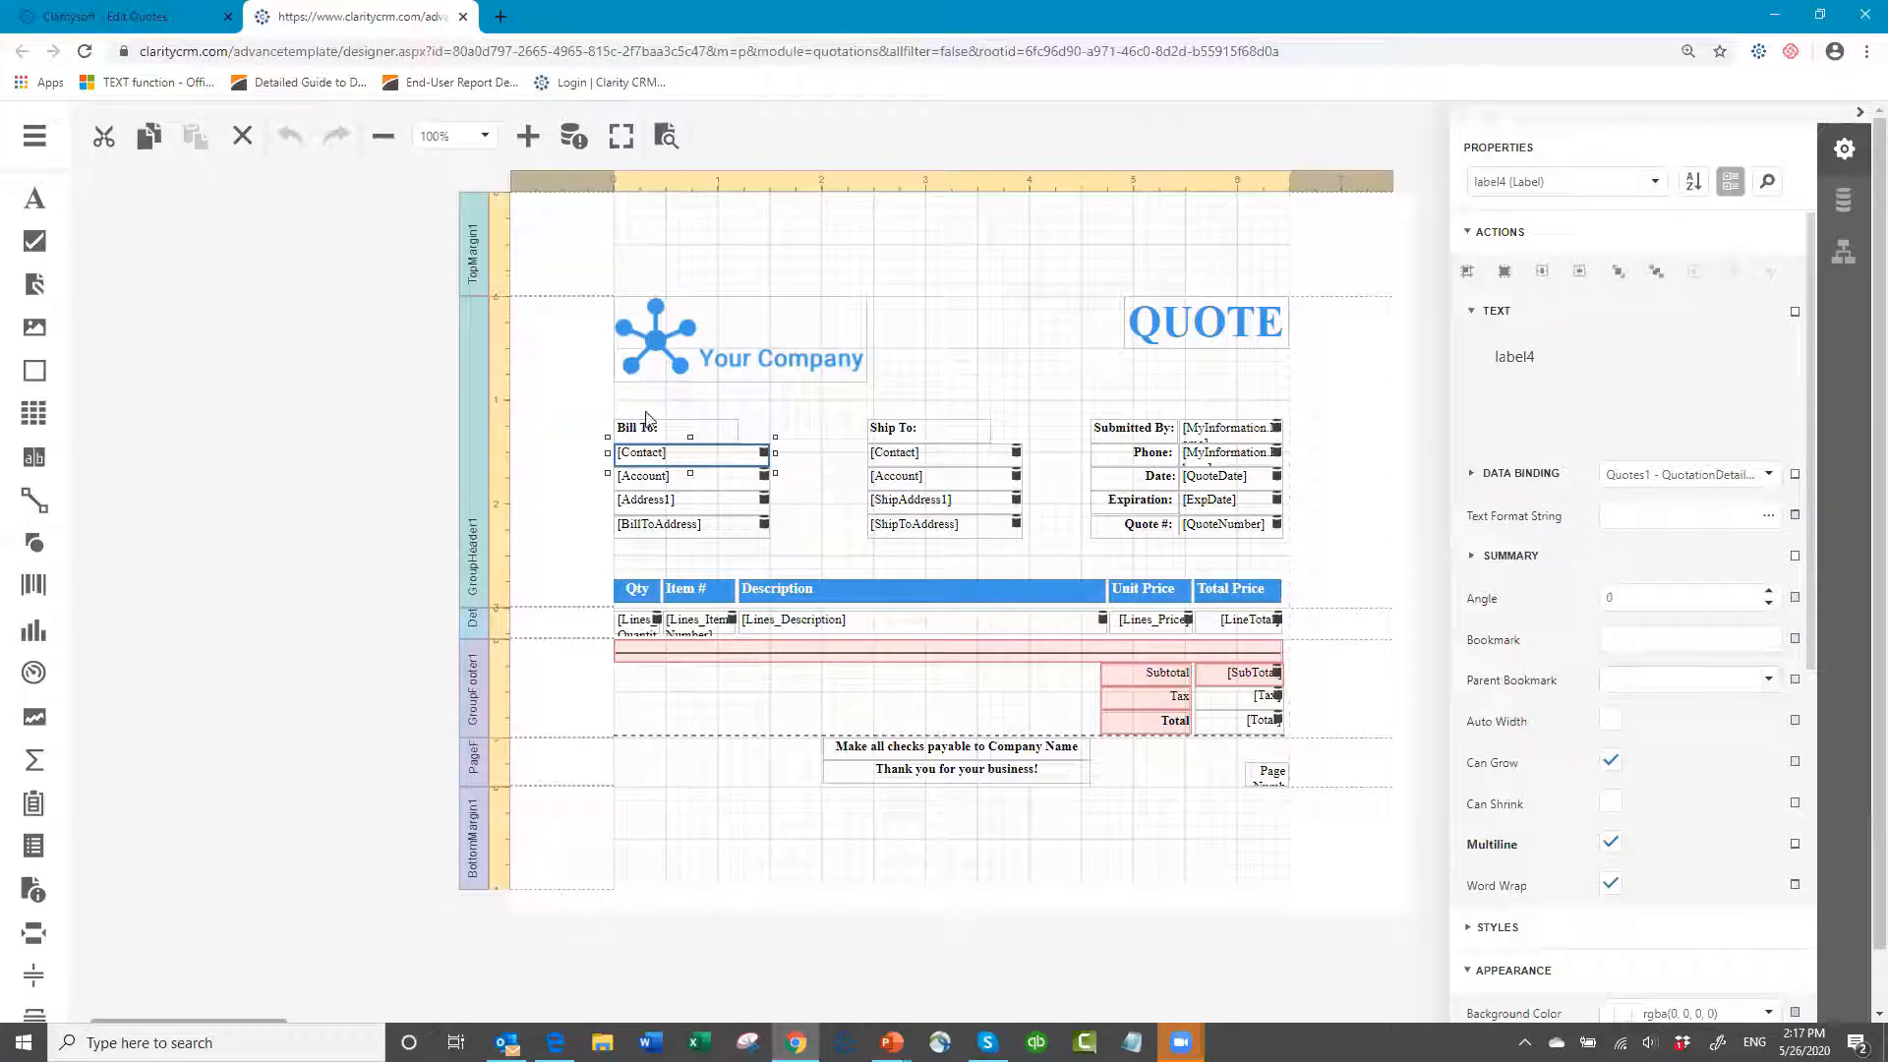
# - Examine the text, appearance and font properties of the "Bill To:" heading label, then deselect it
pyautogui.click(688, 434)
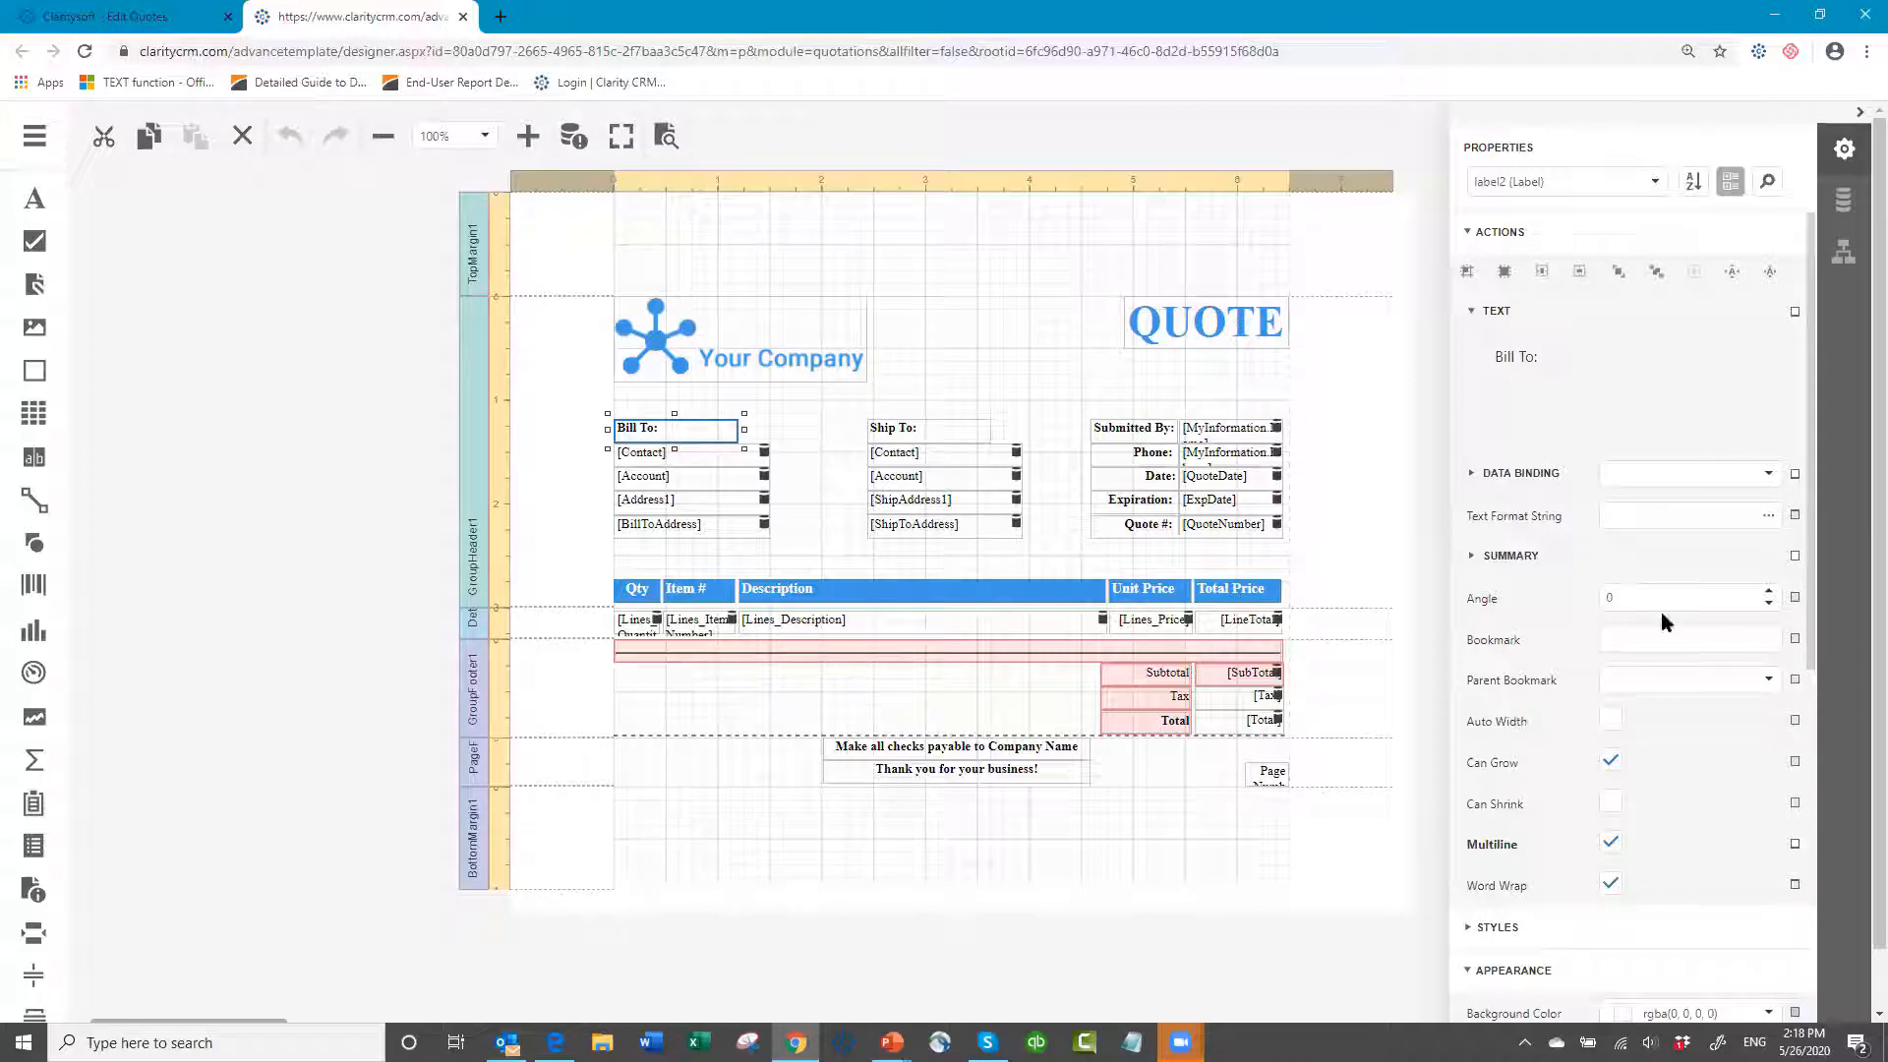
pyautogui.scroll(-4, 1661, 612)
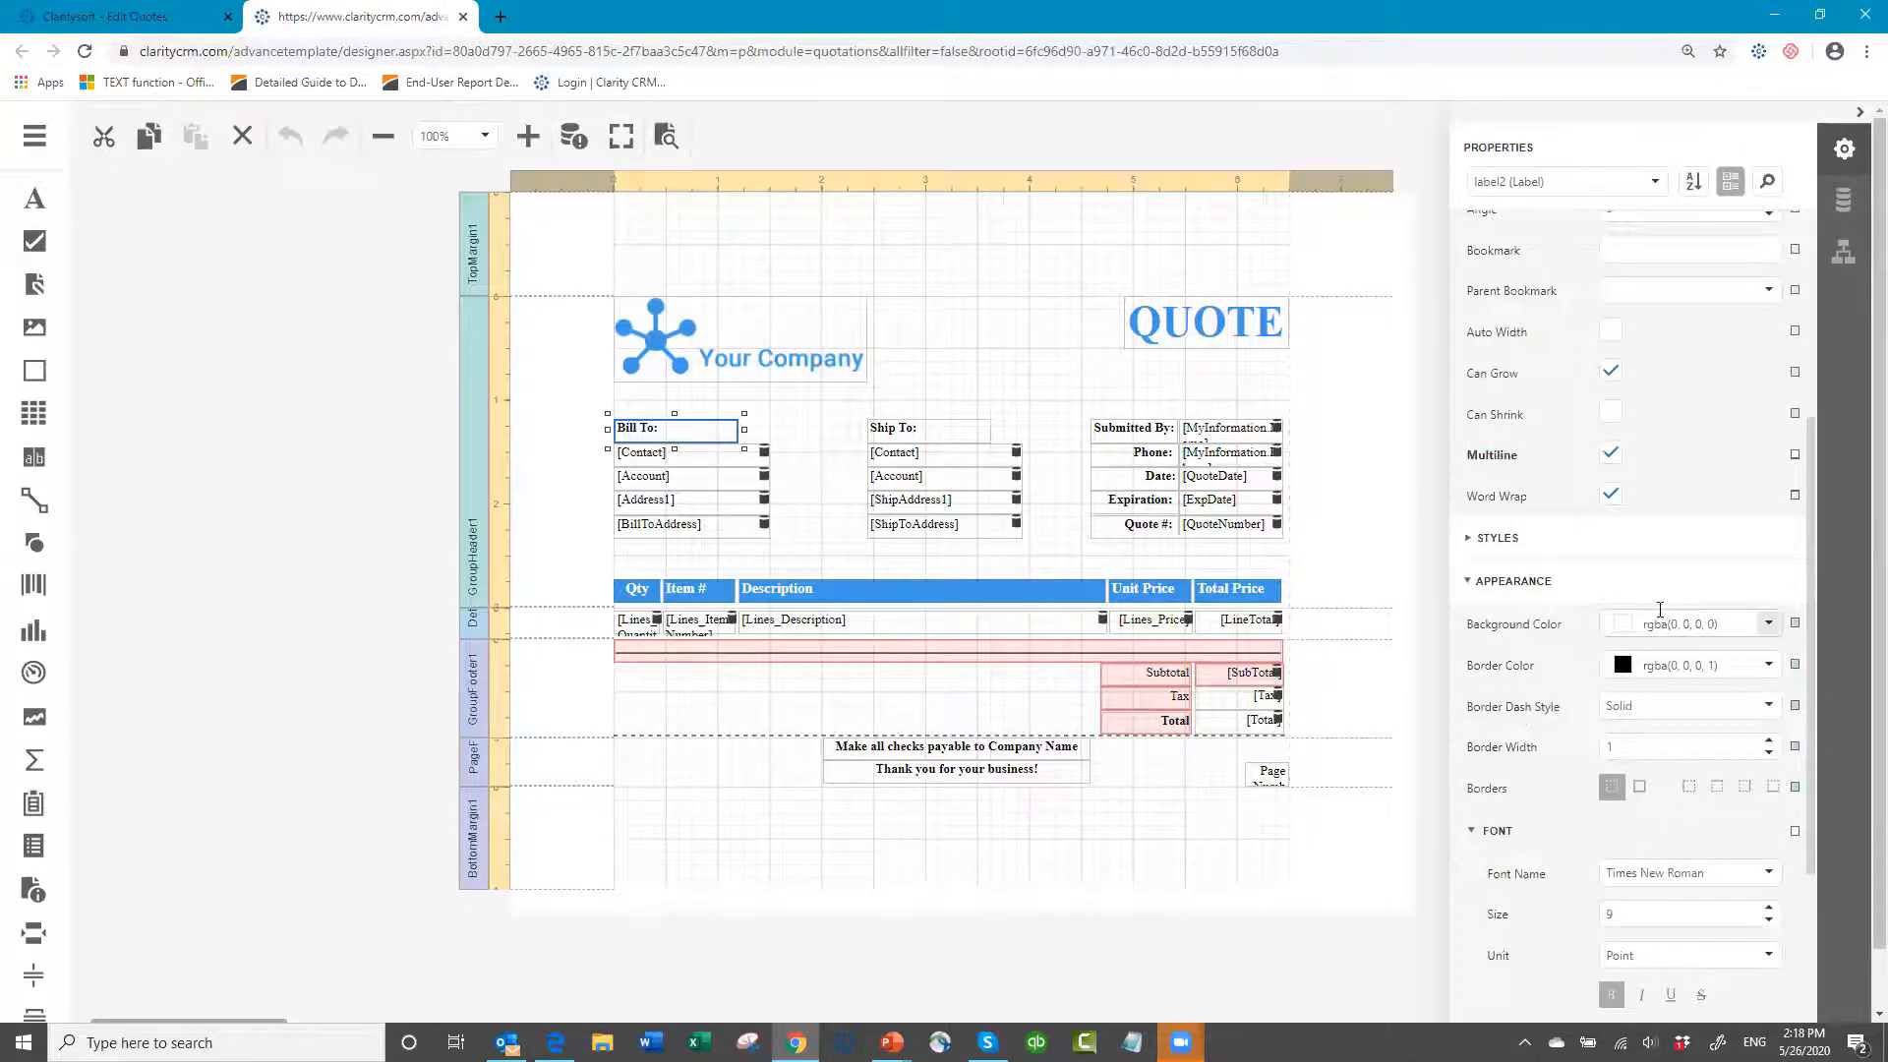
pyautogui.scroll(-3, 1660, 610)
pyautogui.scroll(7, 1667, 590)
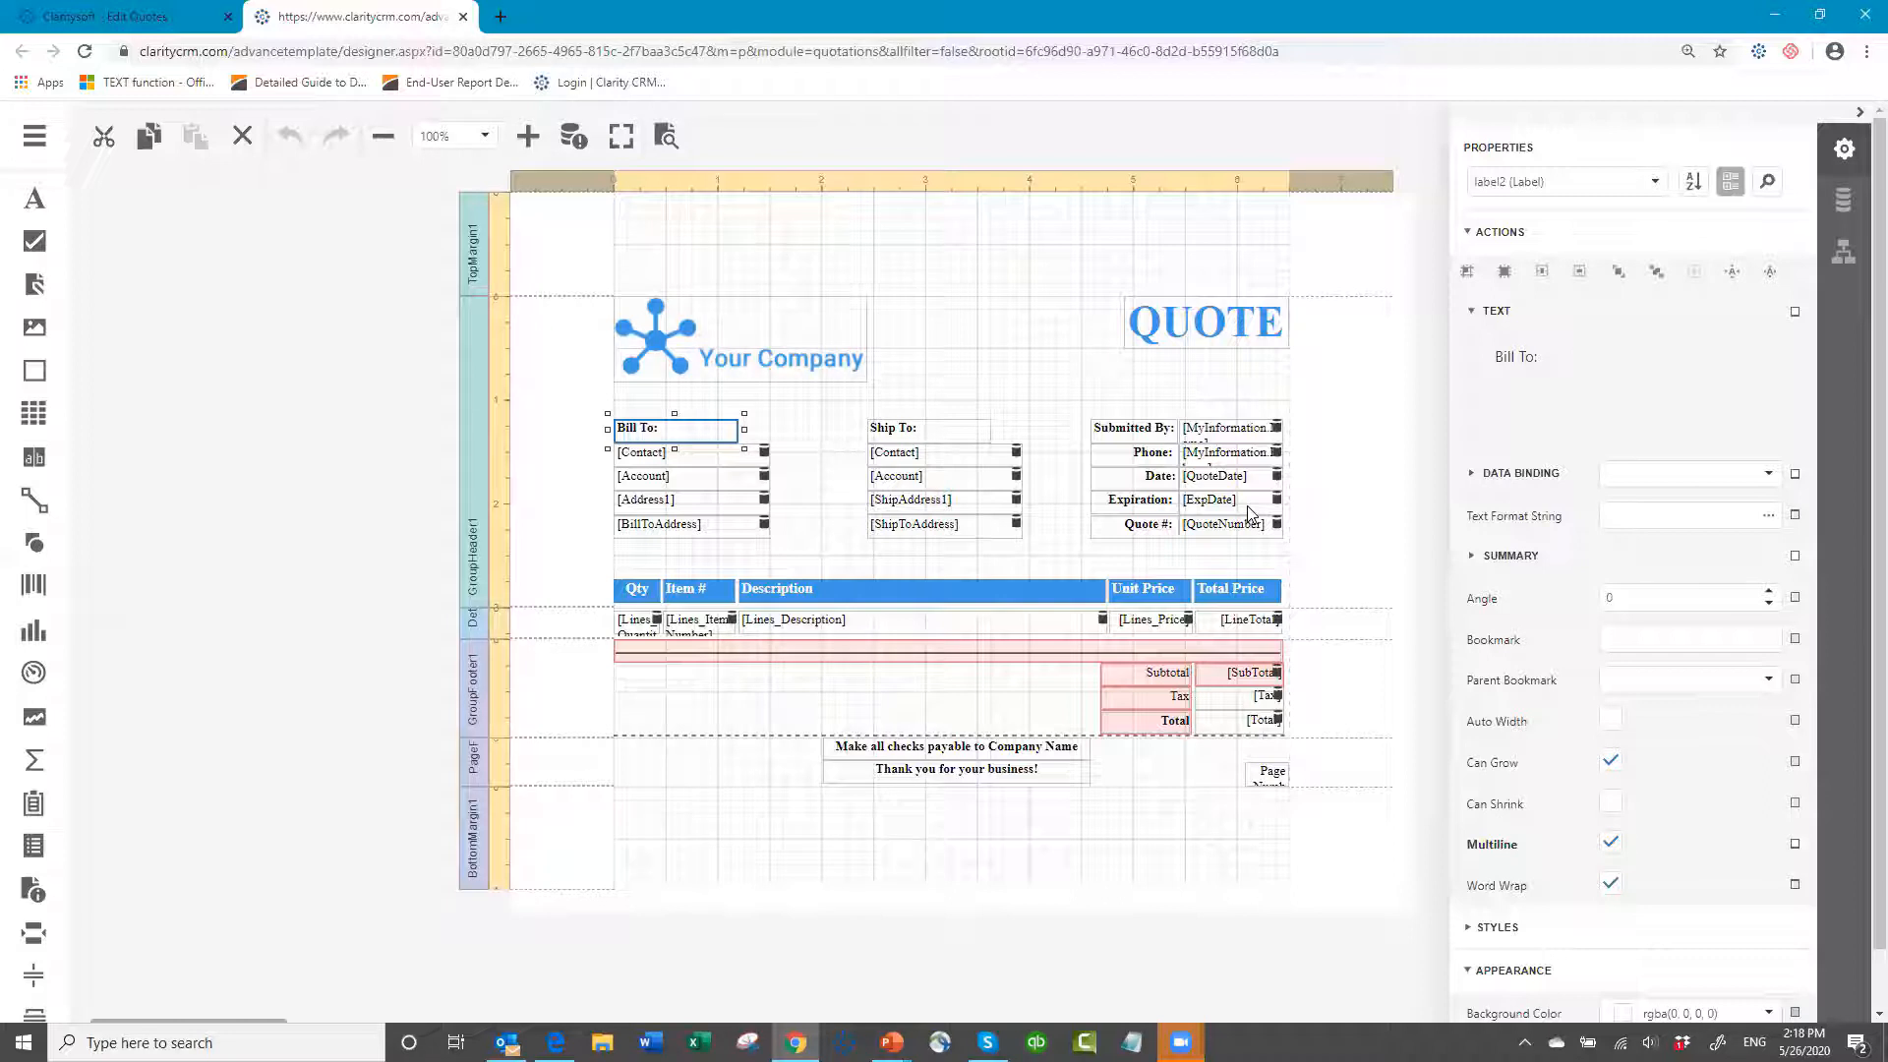
pyautogui.click(987, 355)
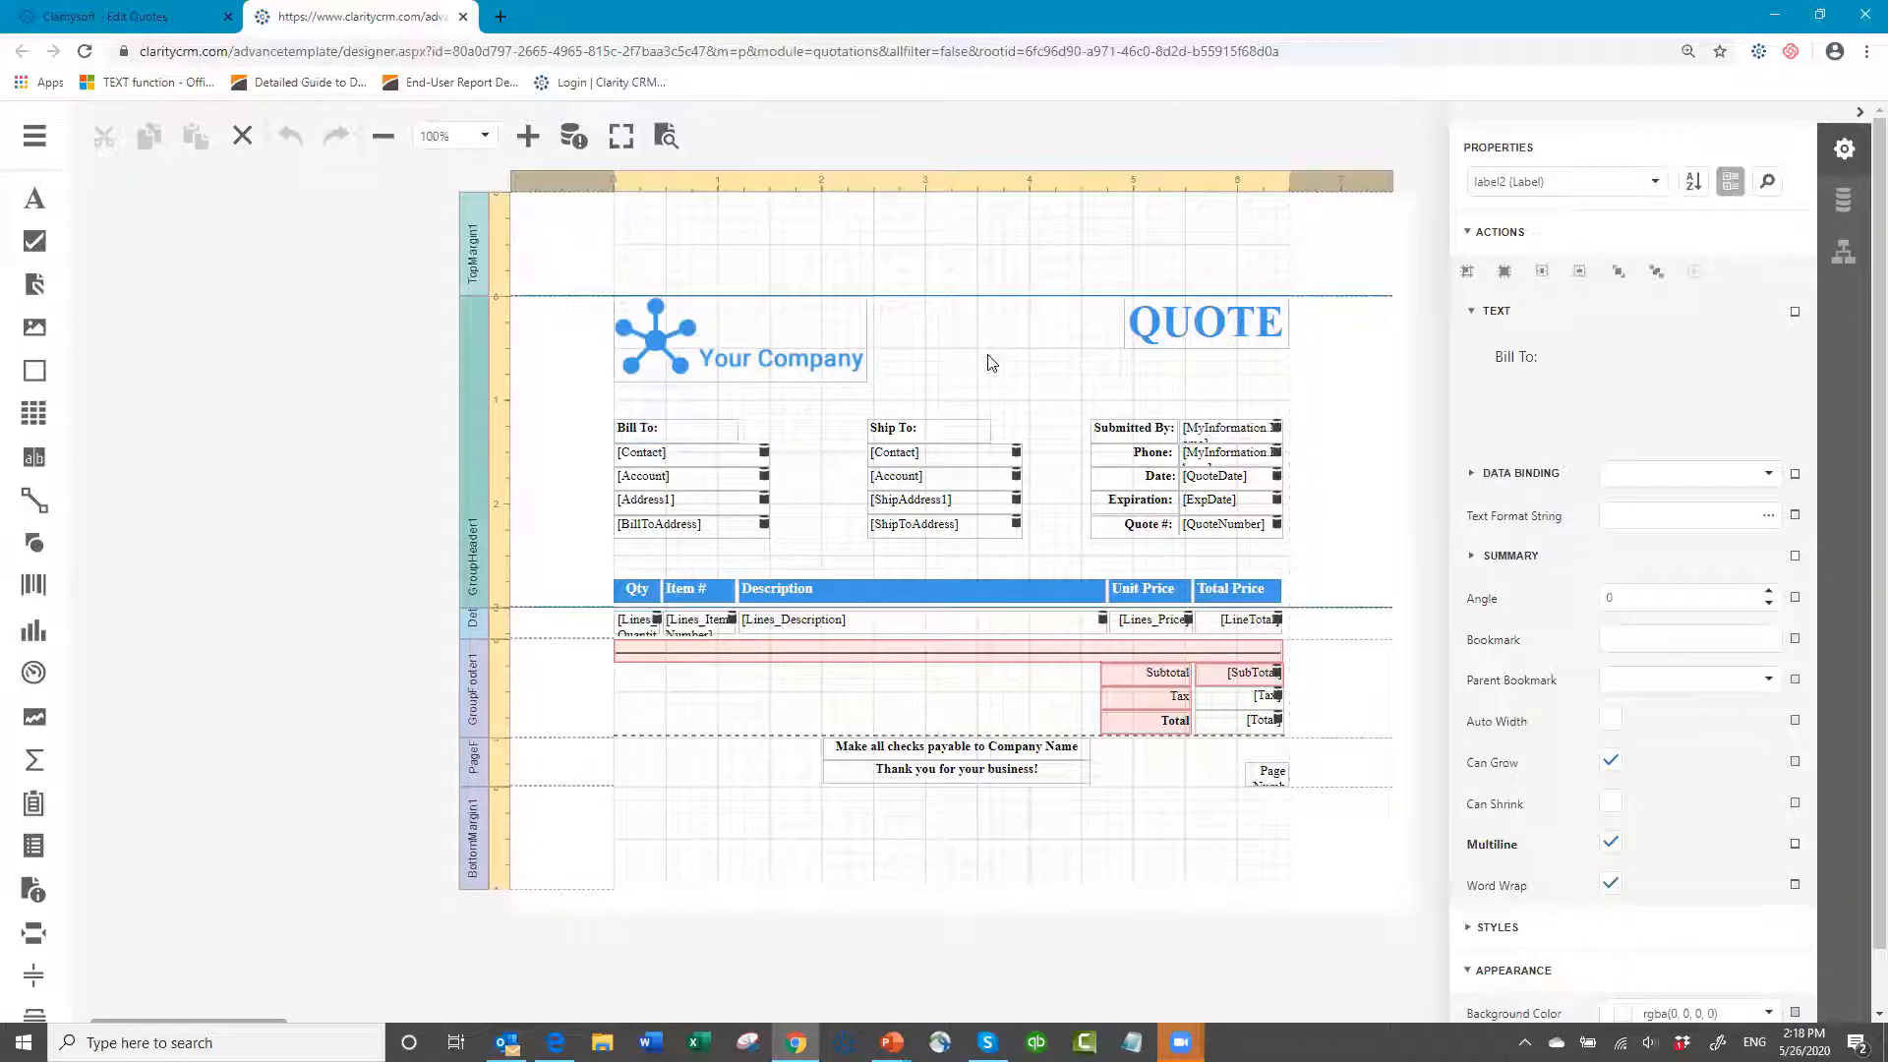
# - Save a copy of the report template under the name Webinar Template
pyautogui.click(35, 135)
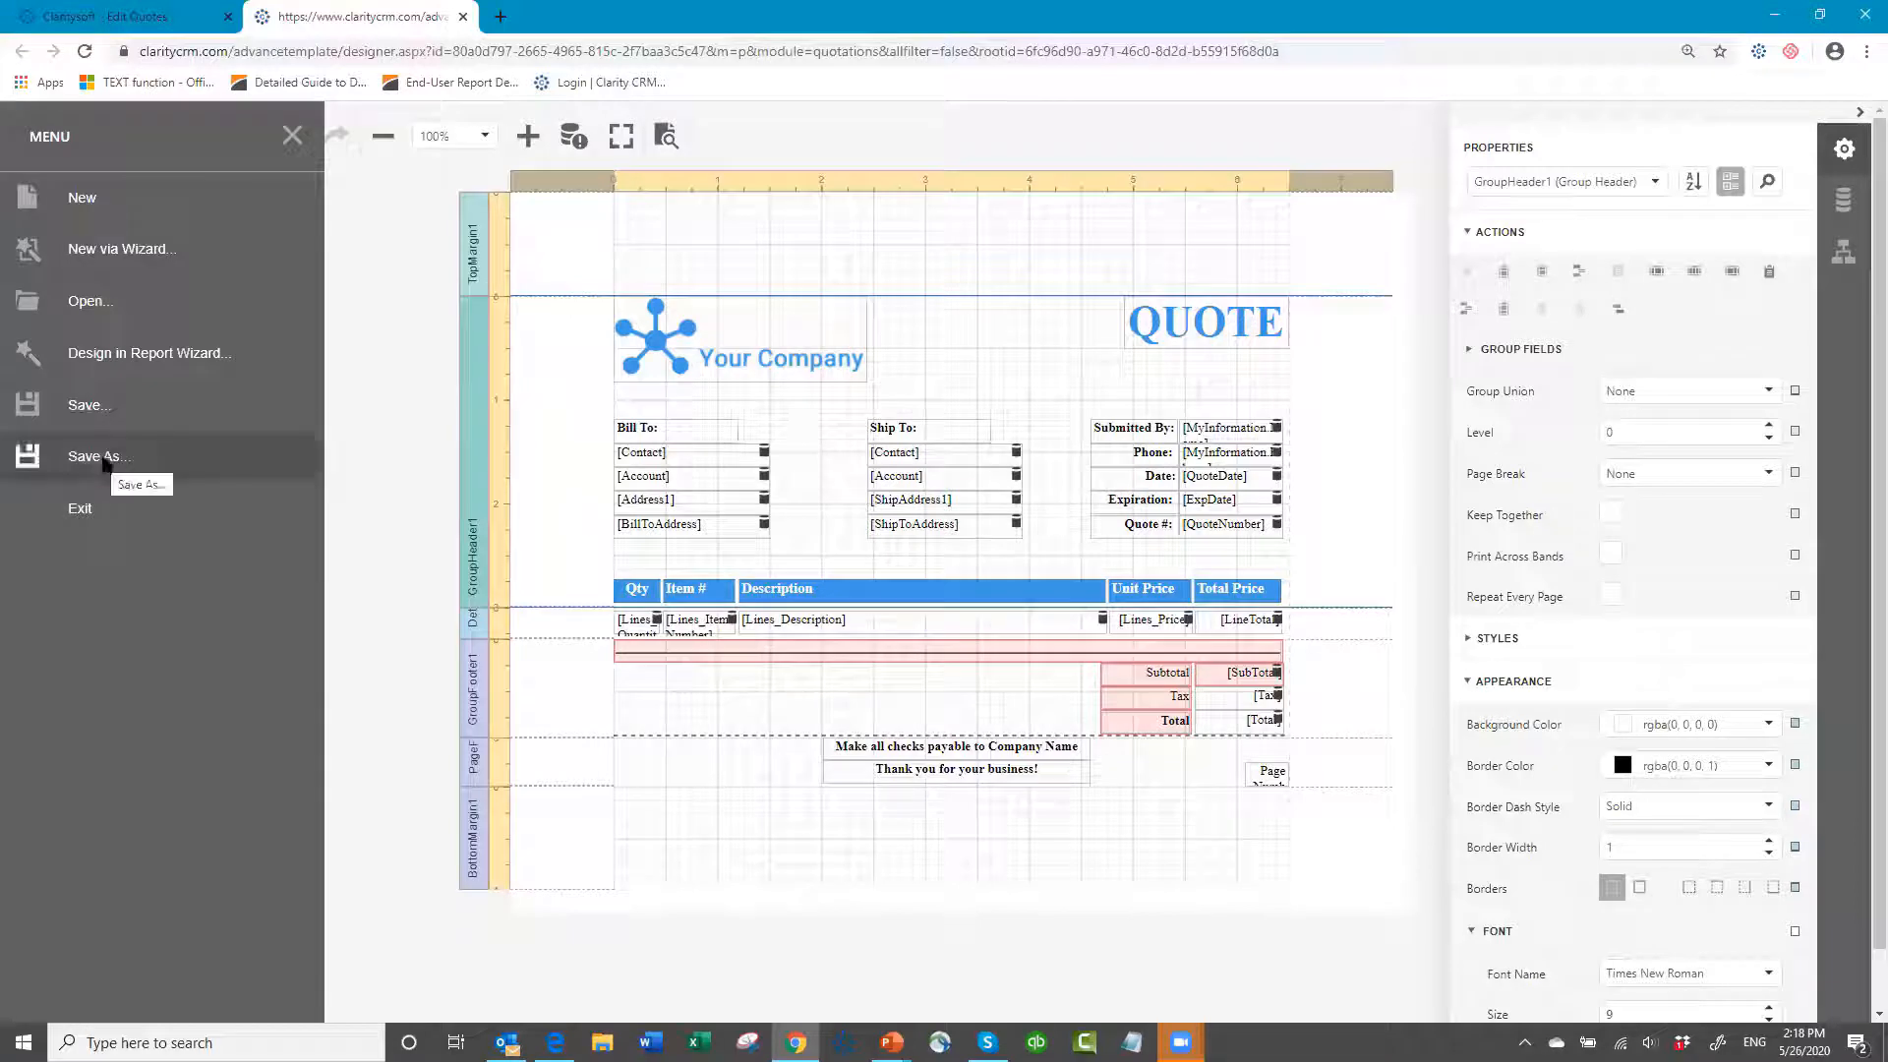
pyautogui.click(102, 456)
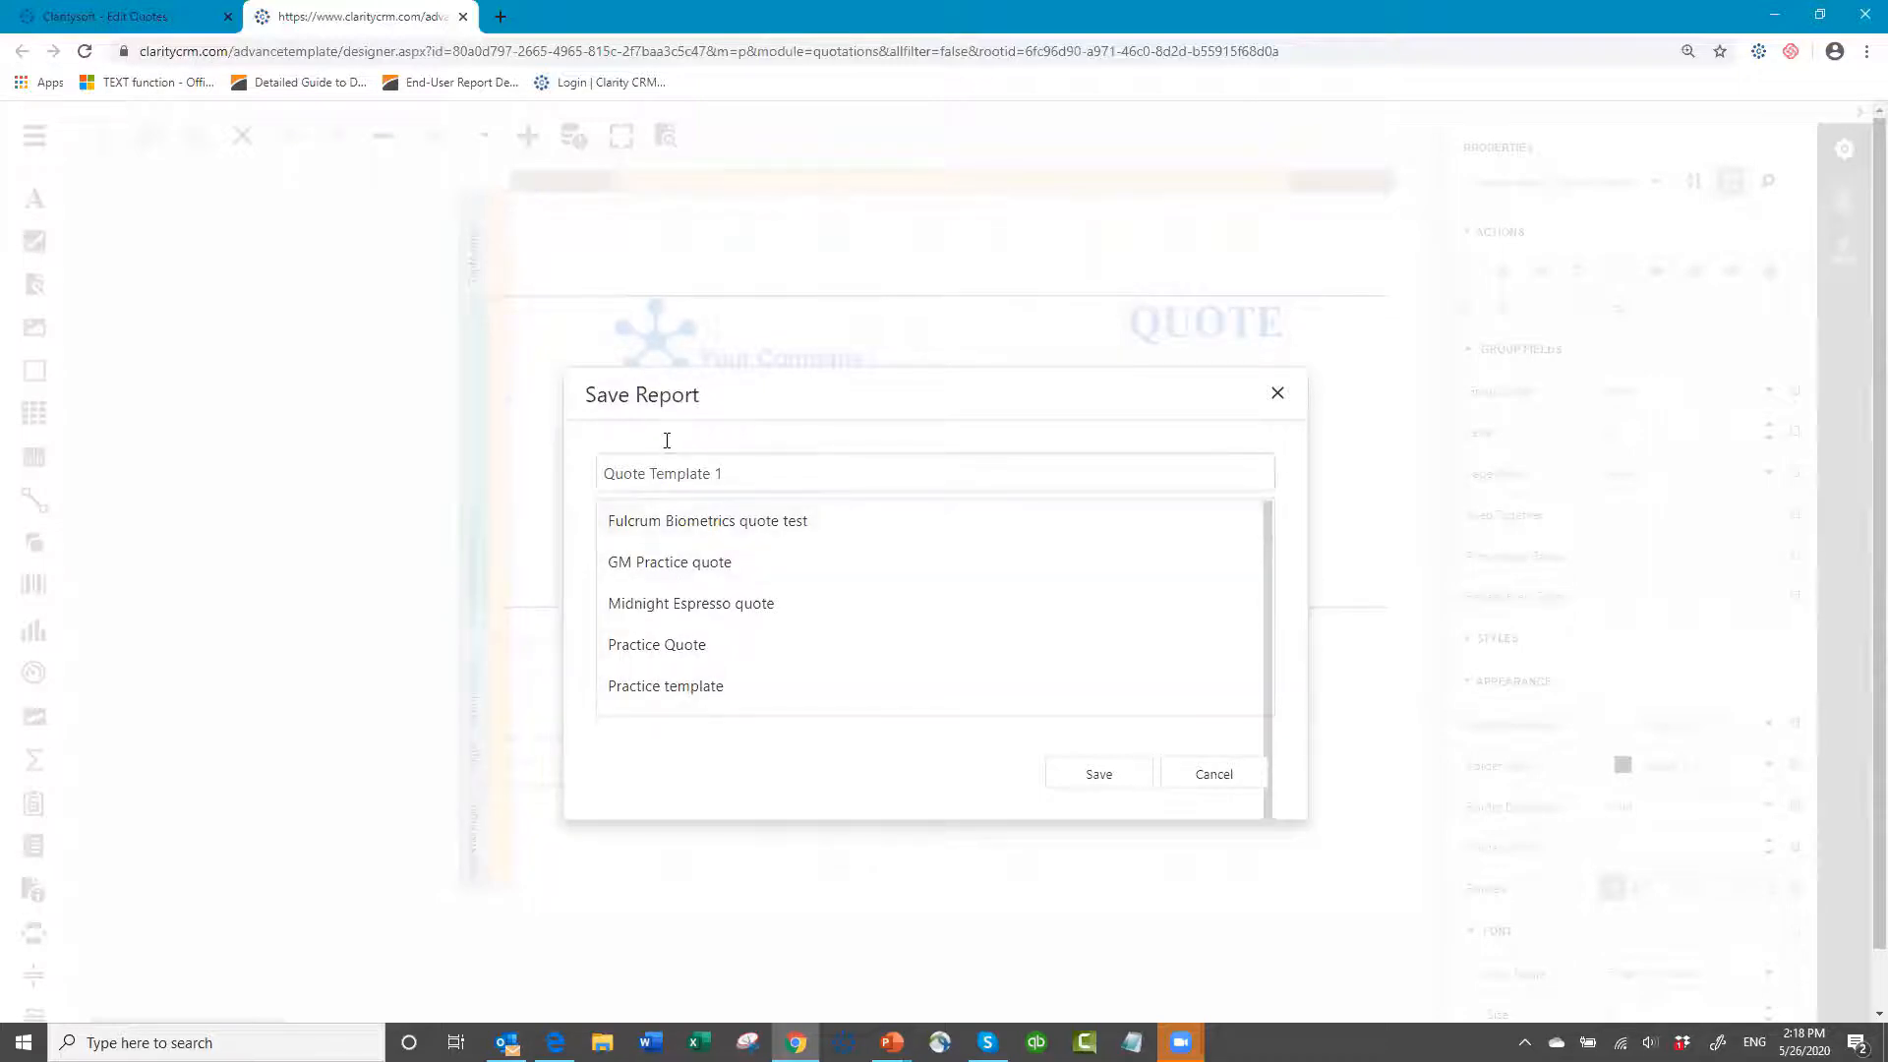
pyautogui.click(741, 469)
pyautogui.hotkey('ctrl', 'a')
pyautogui.write('Webinar Template')
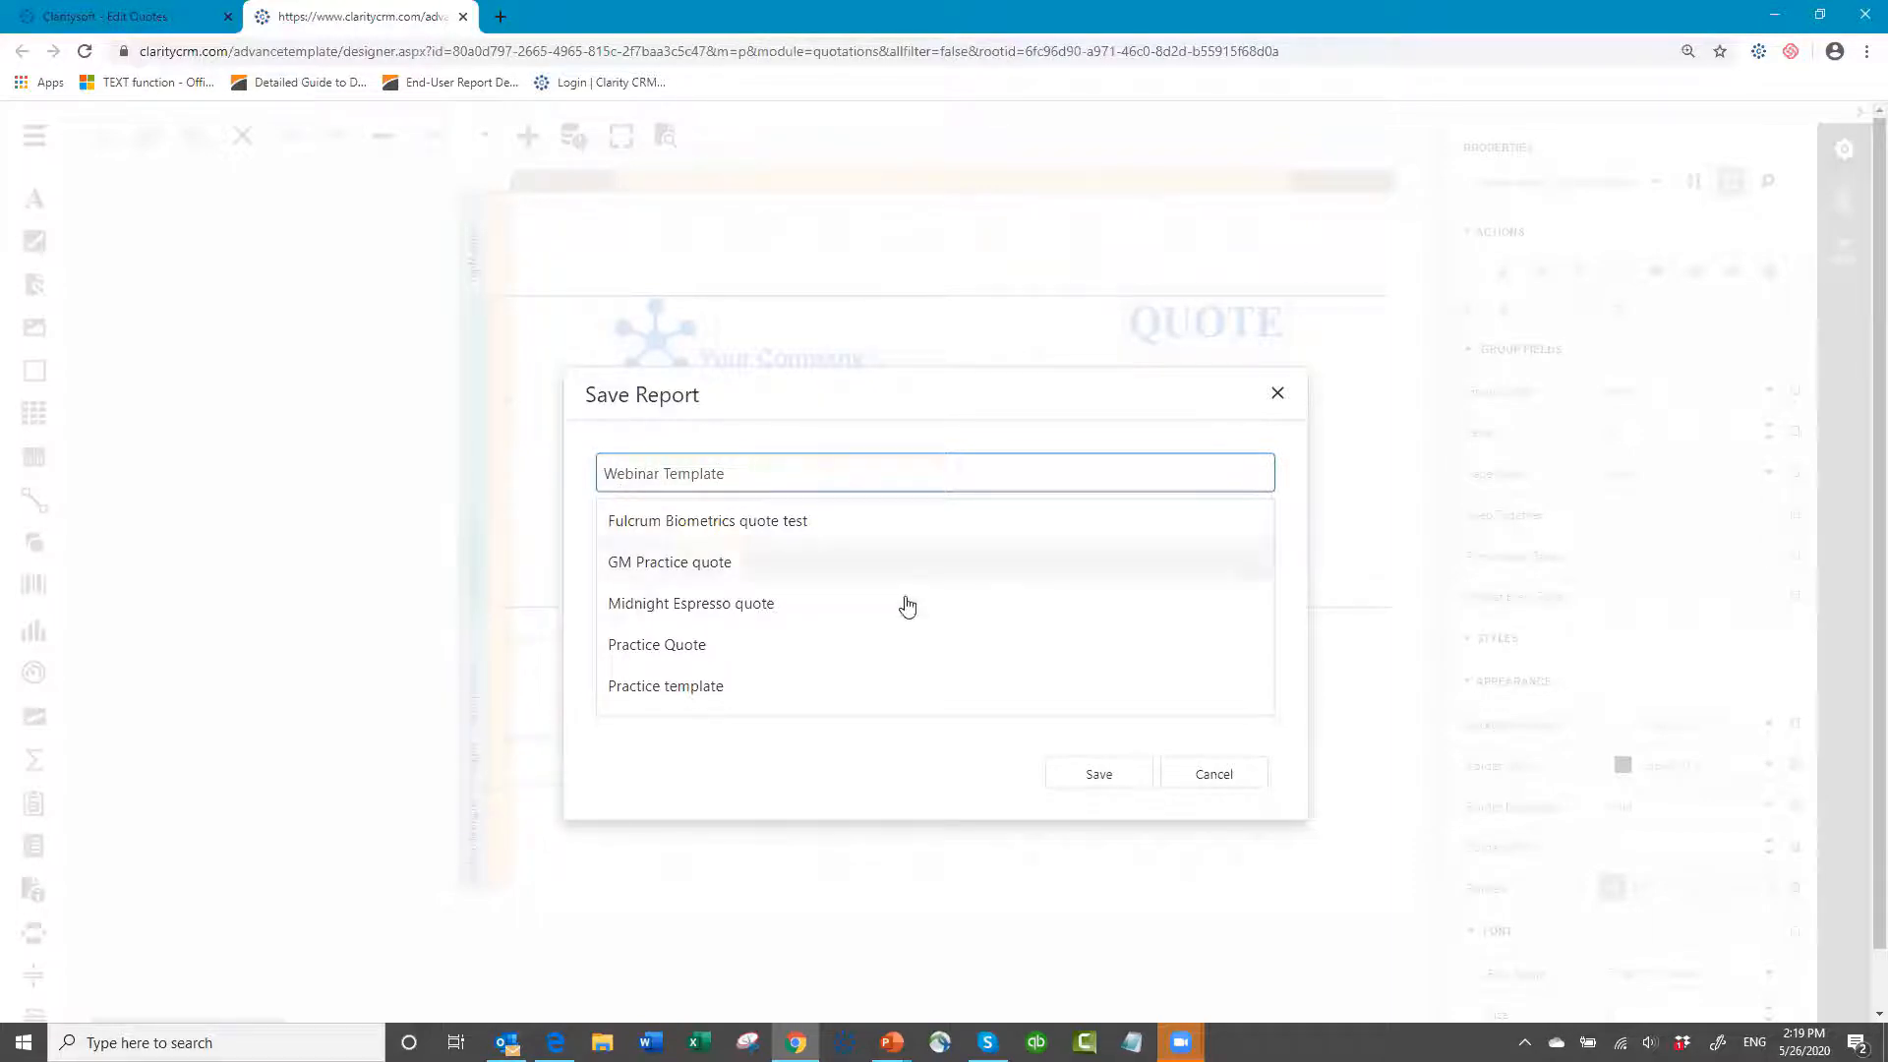
pyautogui.click(1141, 774)
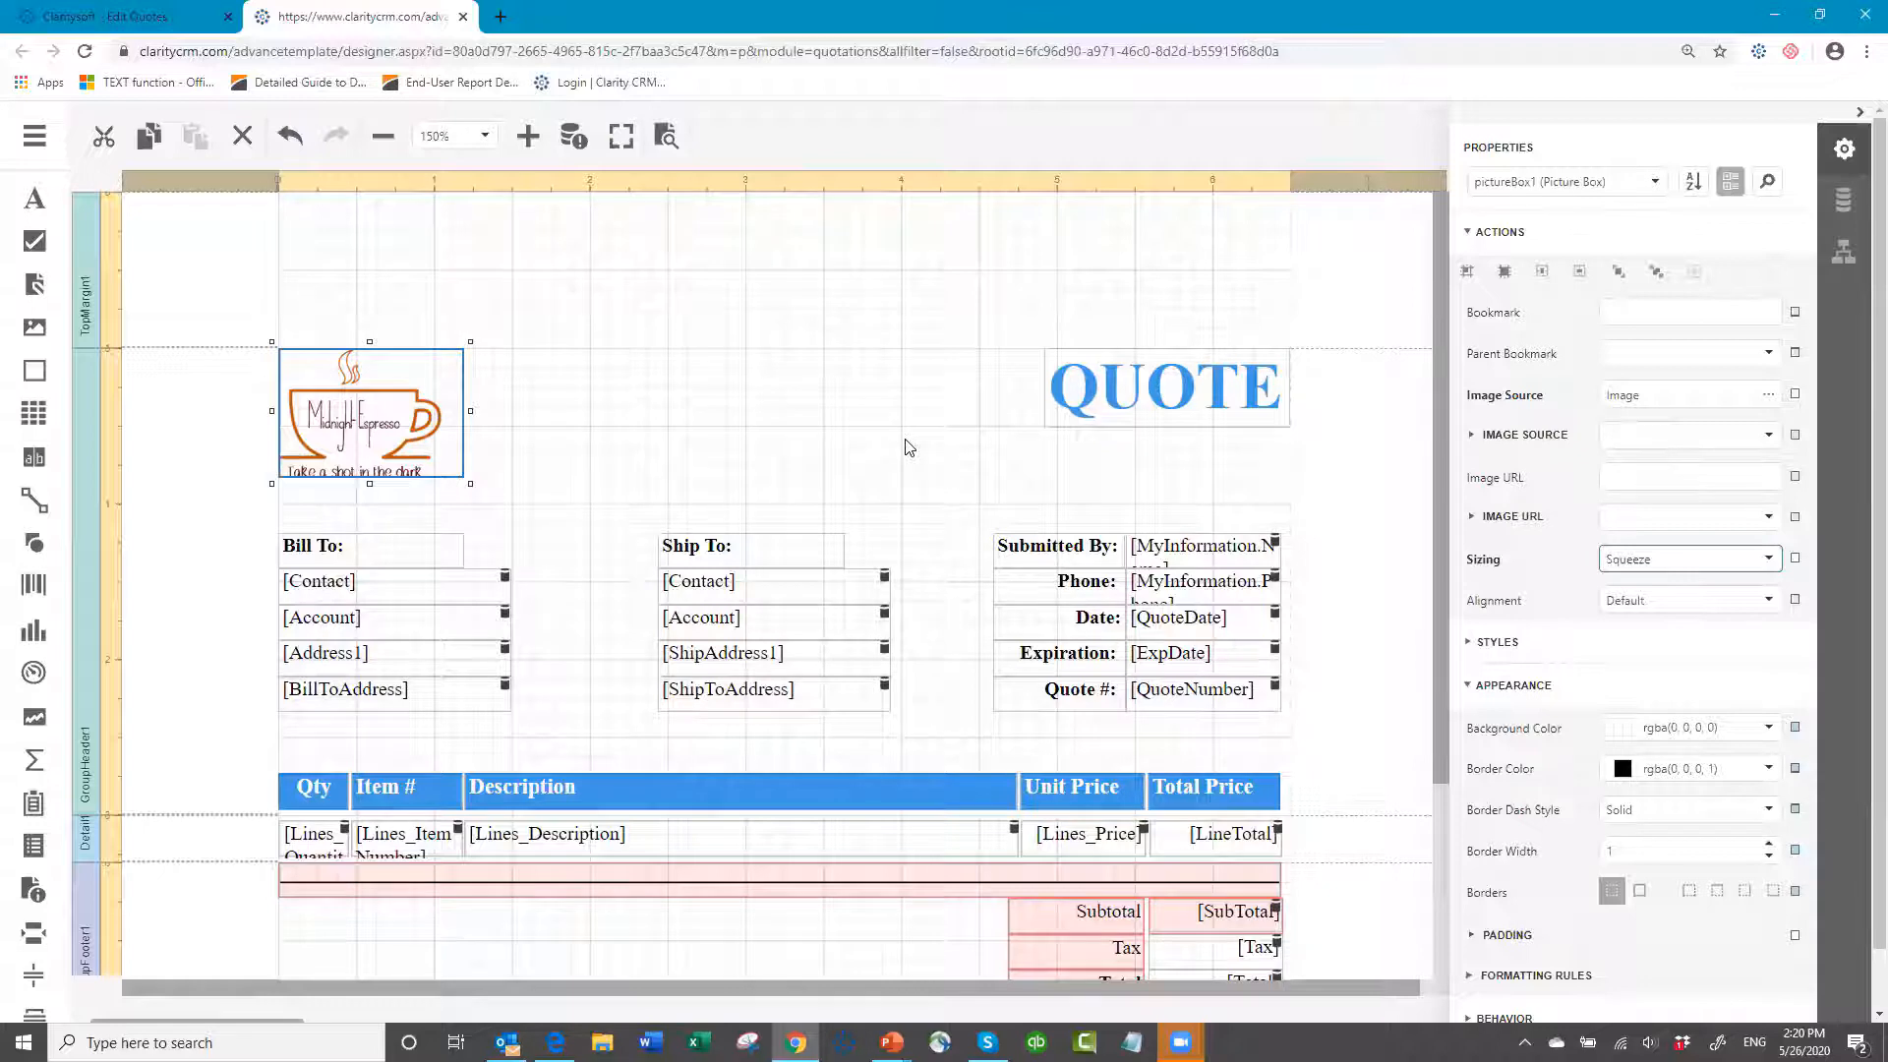
# - Nudge the Midnight Espresso logo slightly right and narrow its picture box to align its right edge with the "Bill To:" label
pyautogui.click(419, 427)
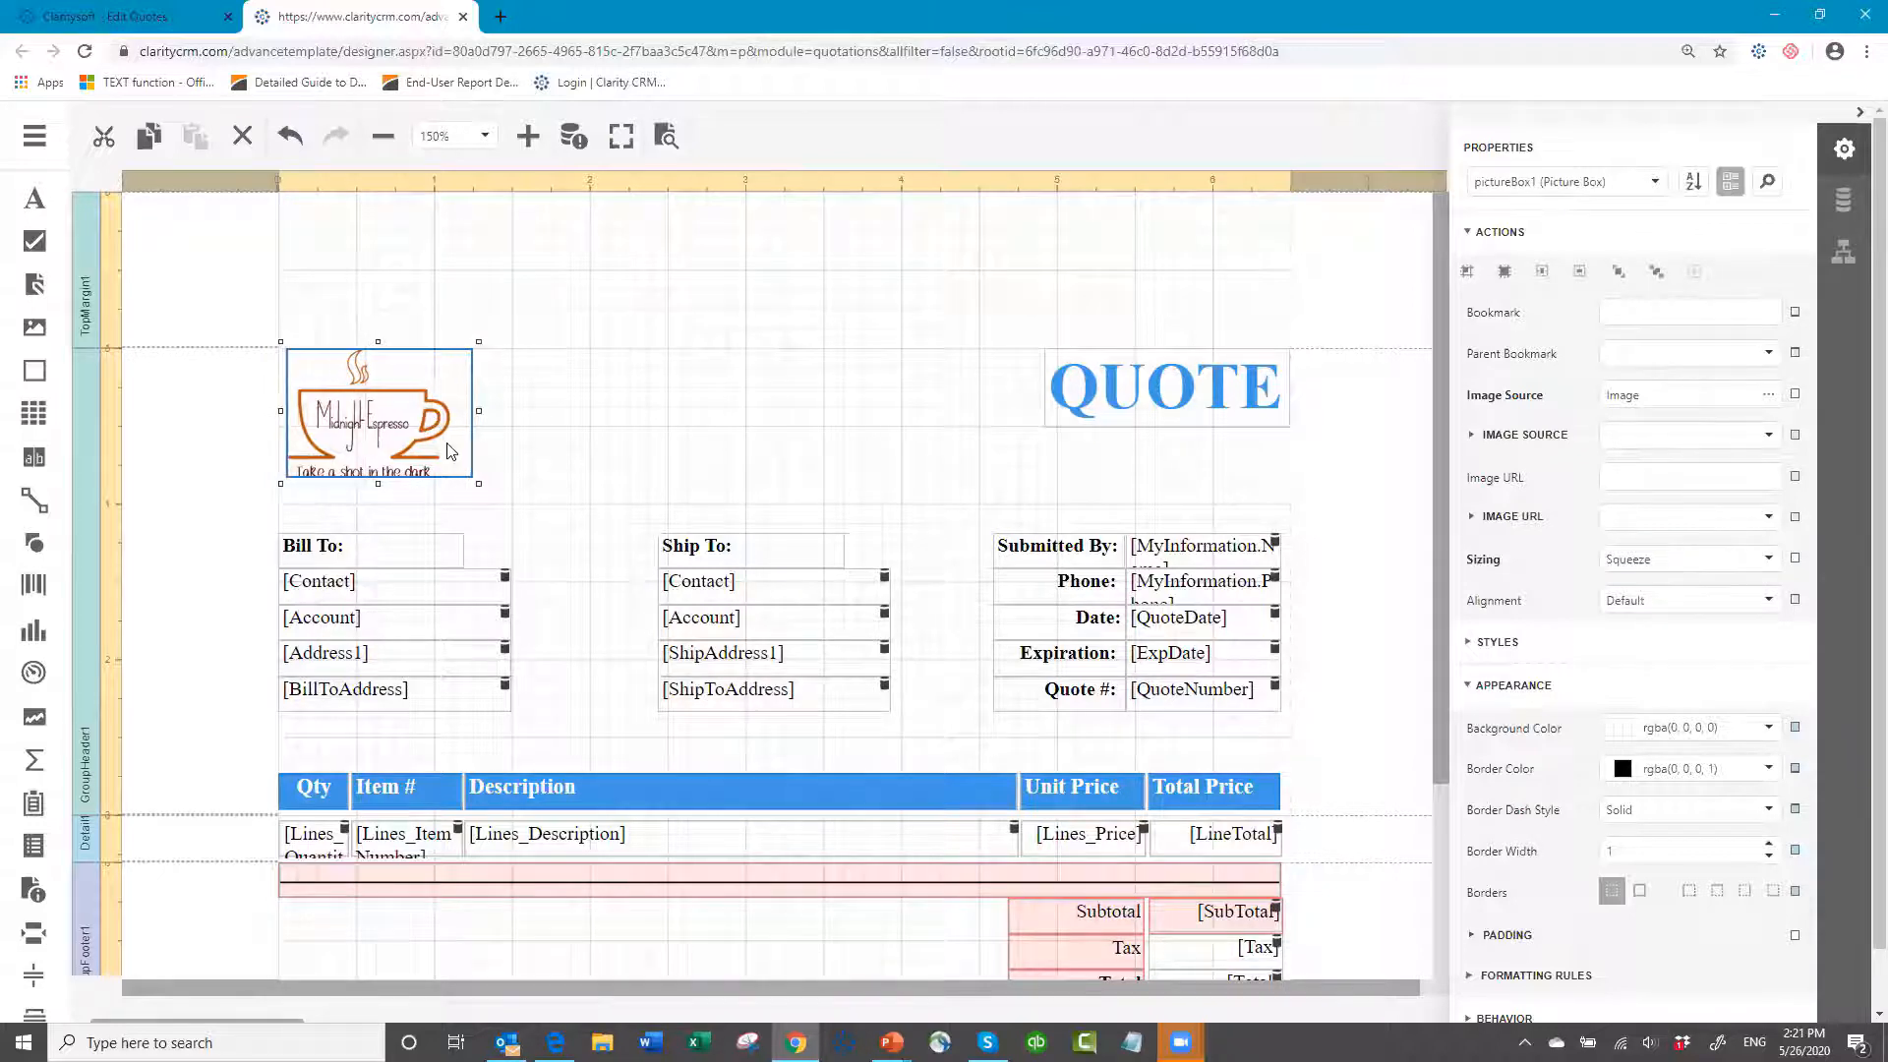
pyautogui.press('Right')
pyautogui.press('Right')
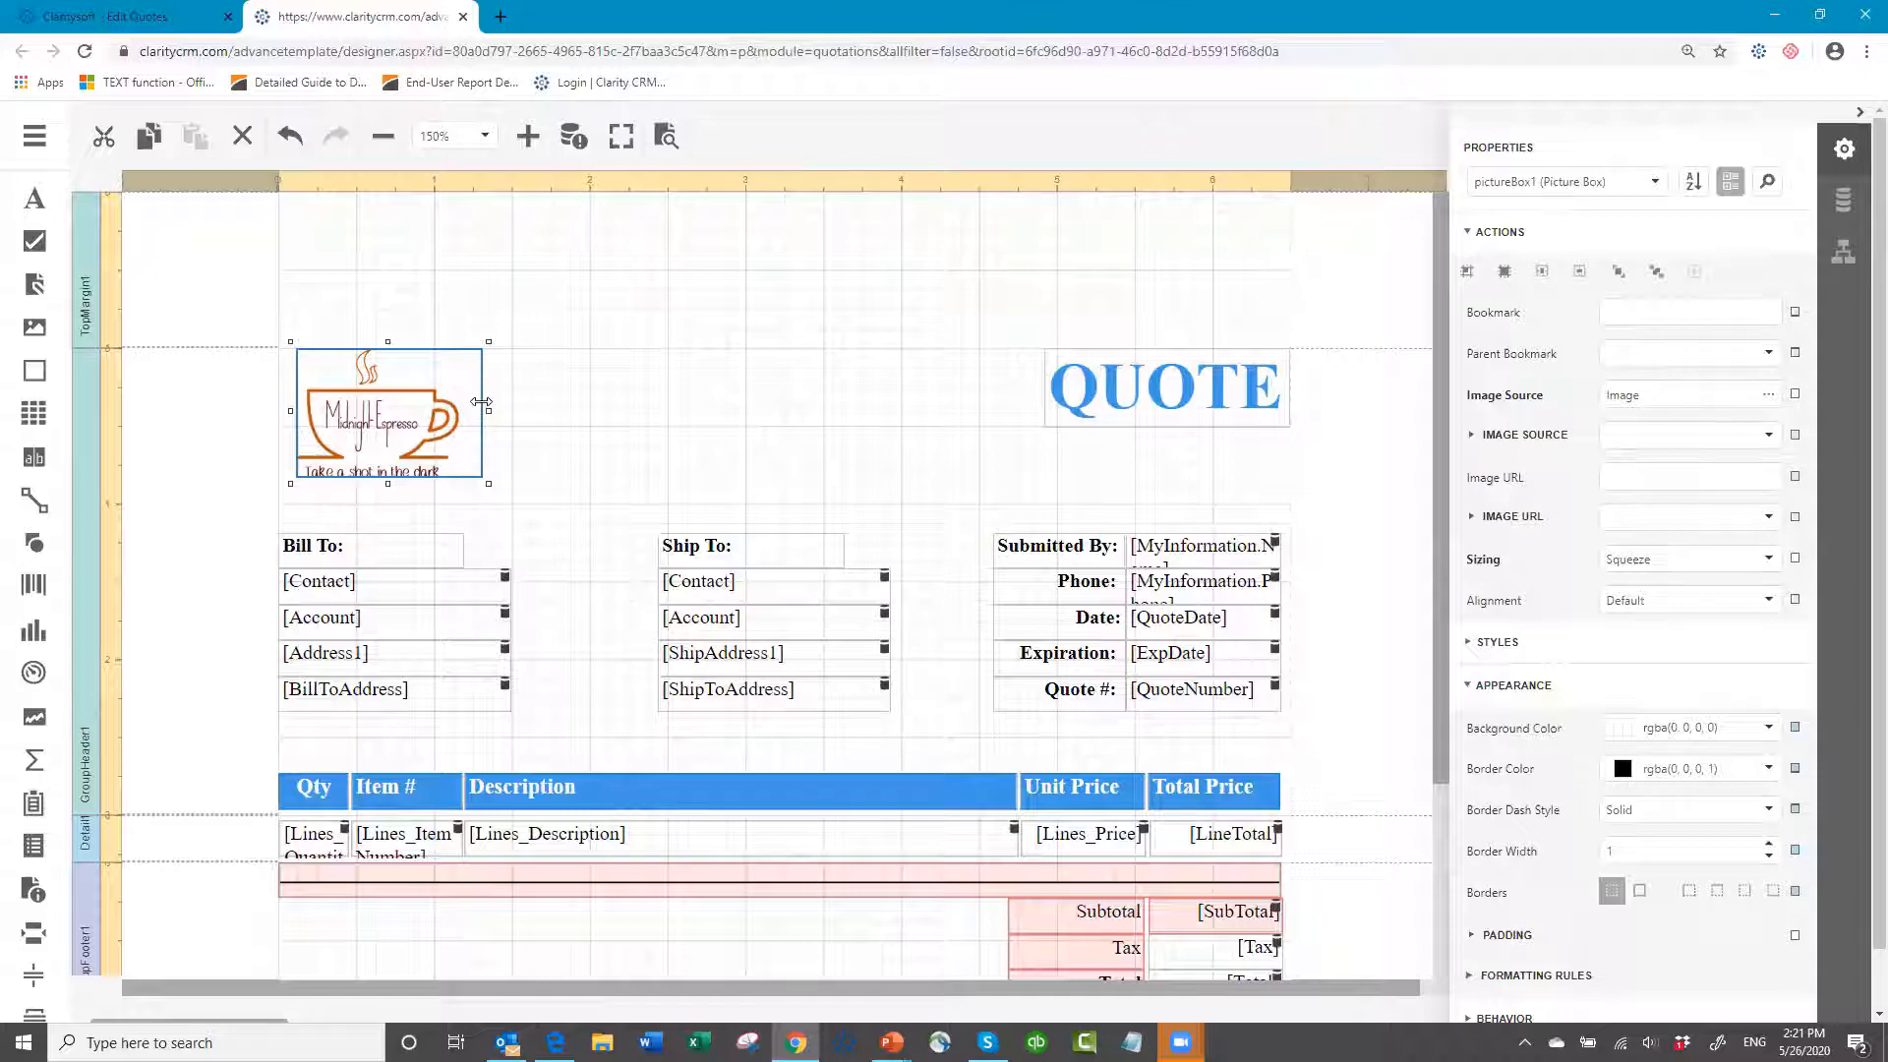
pyautogui.moveTo(488, 410); pyautogui.dragTo(471, 403)
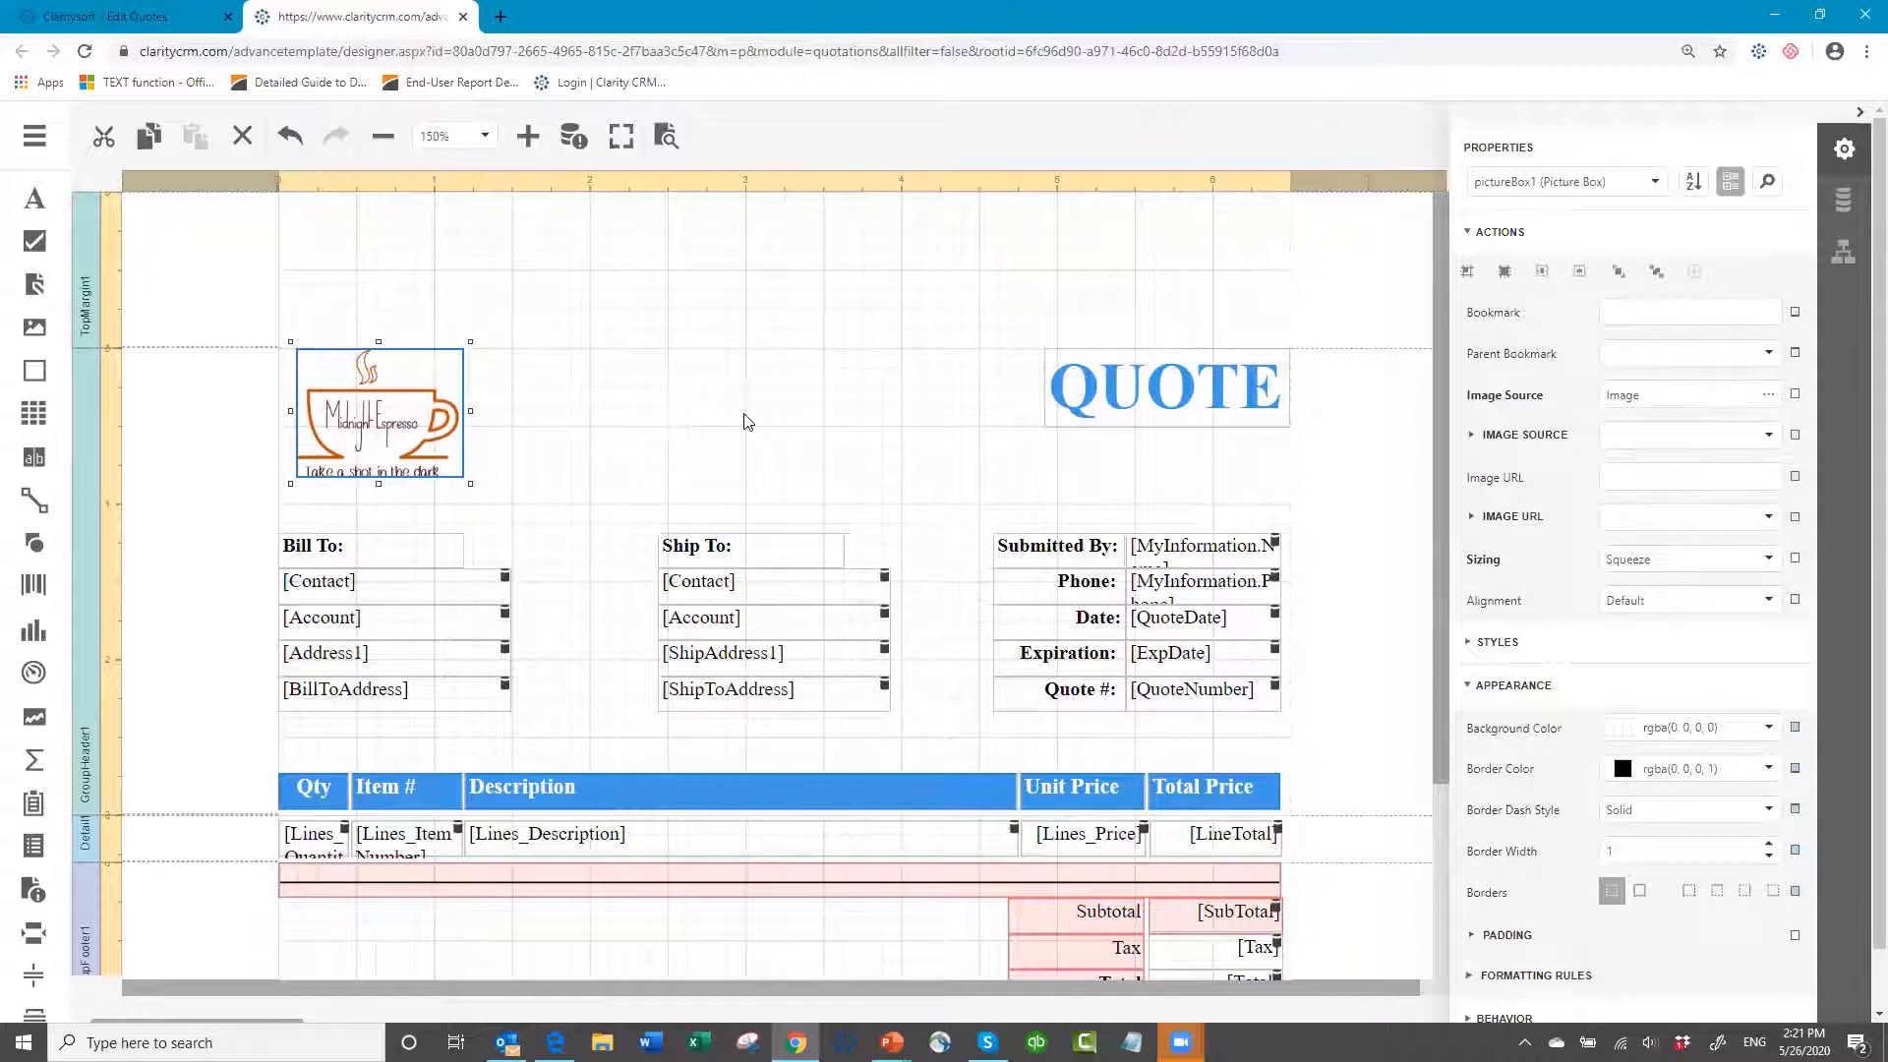
# - Check the Midnight Espresso logo's picture properties, deselect it, and save the template
pyautogui.click(740, 445)
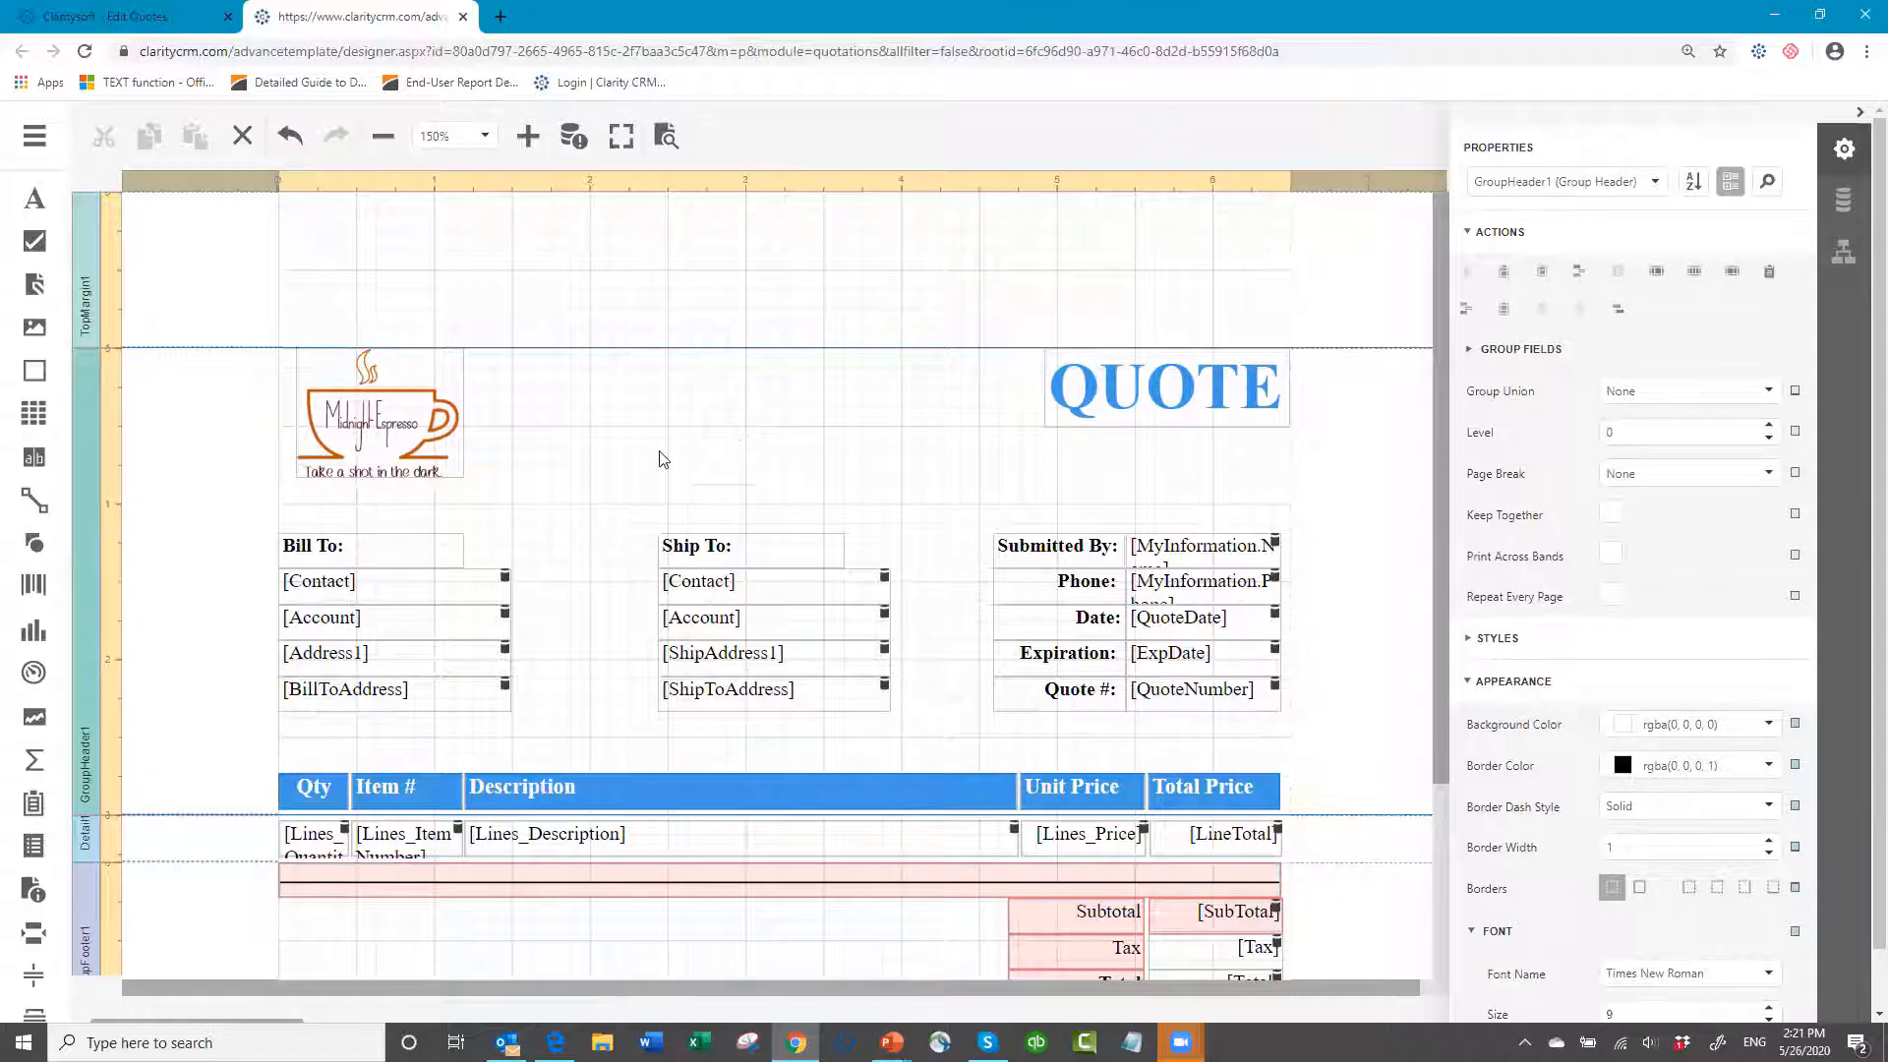
pyautogui.click(429, 407)
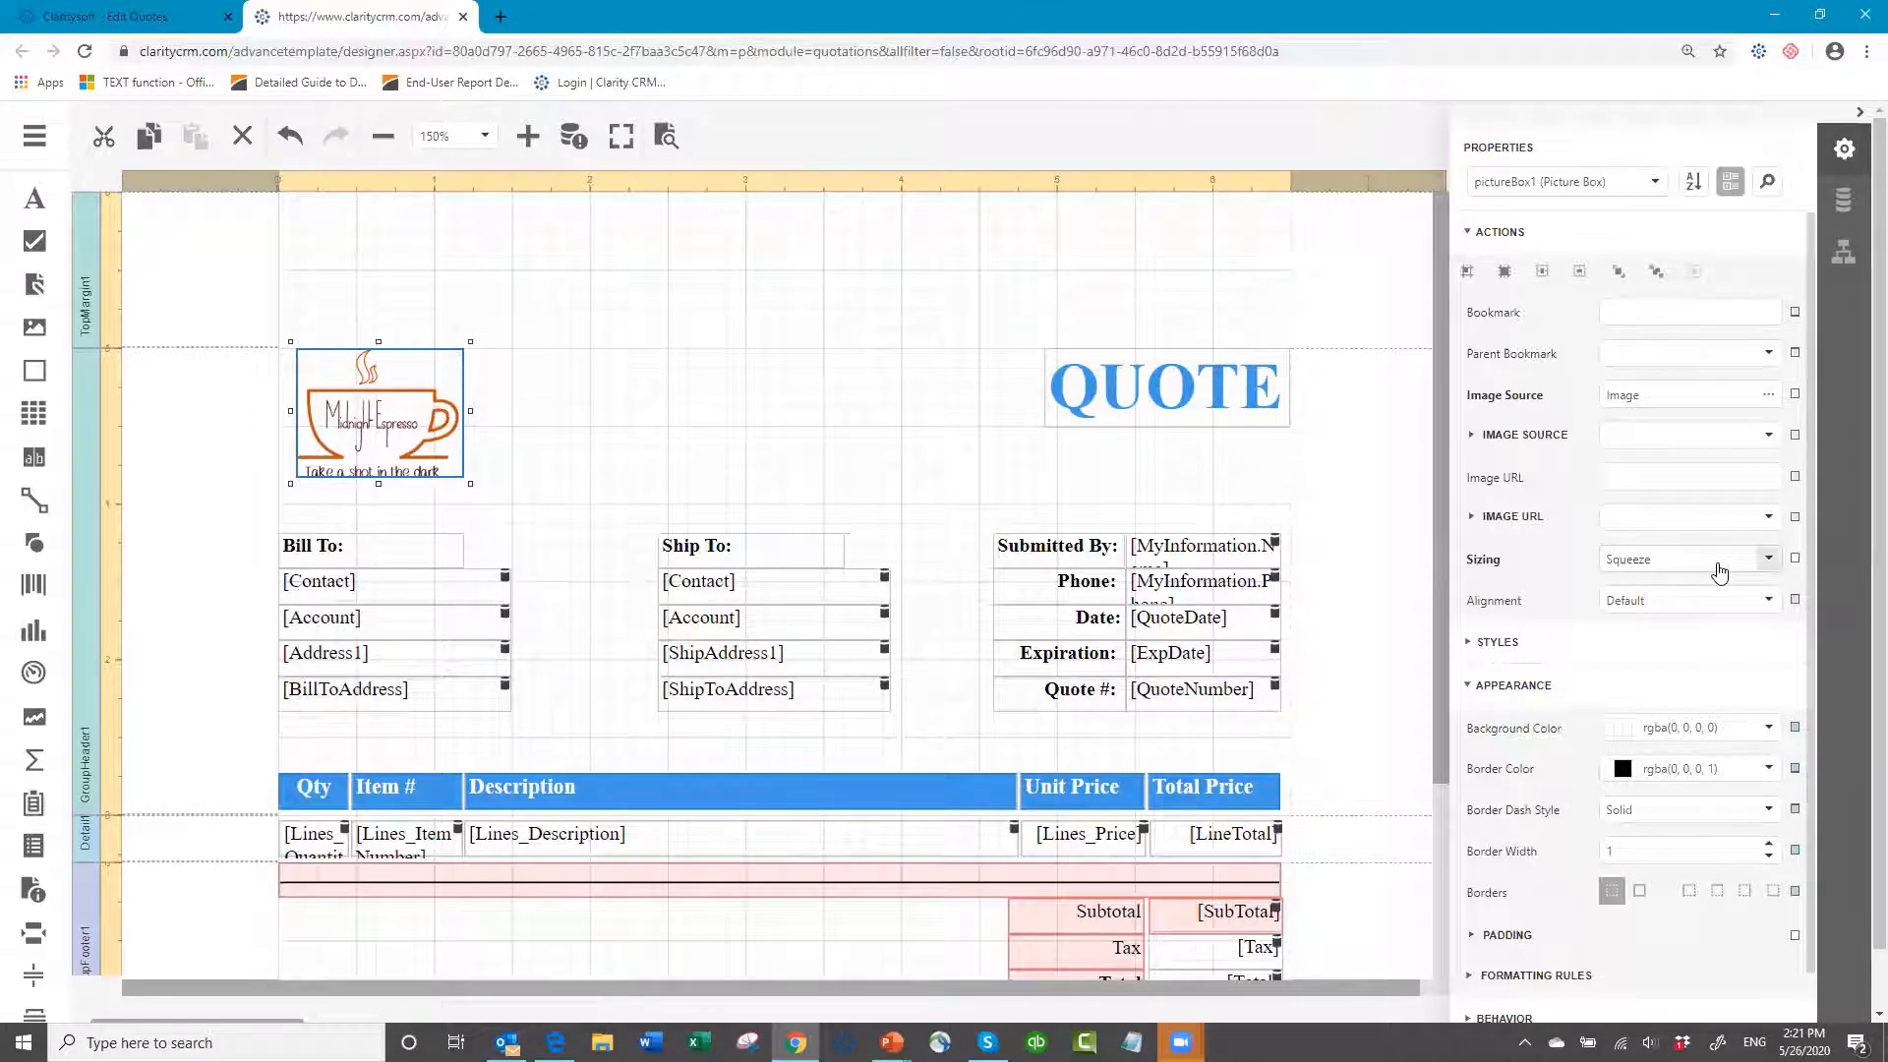
pyautogui.click(708, 421)
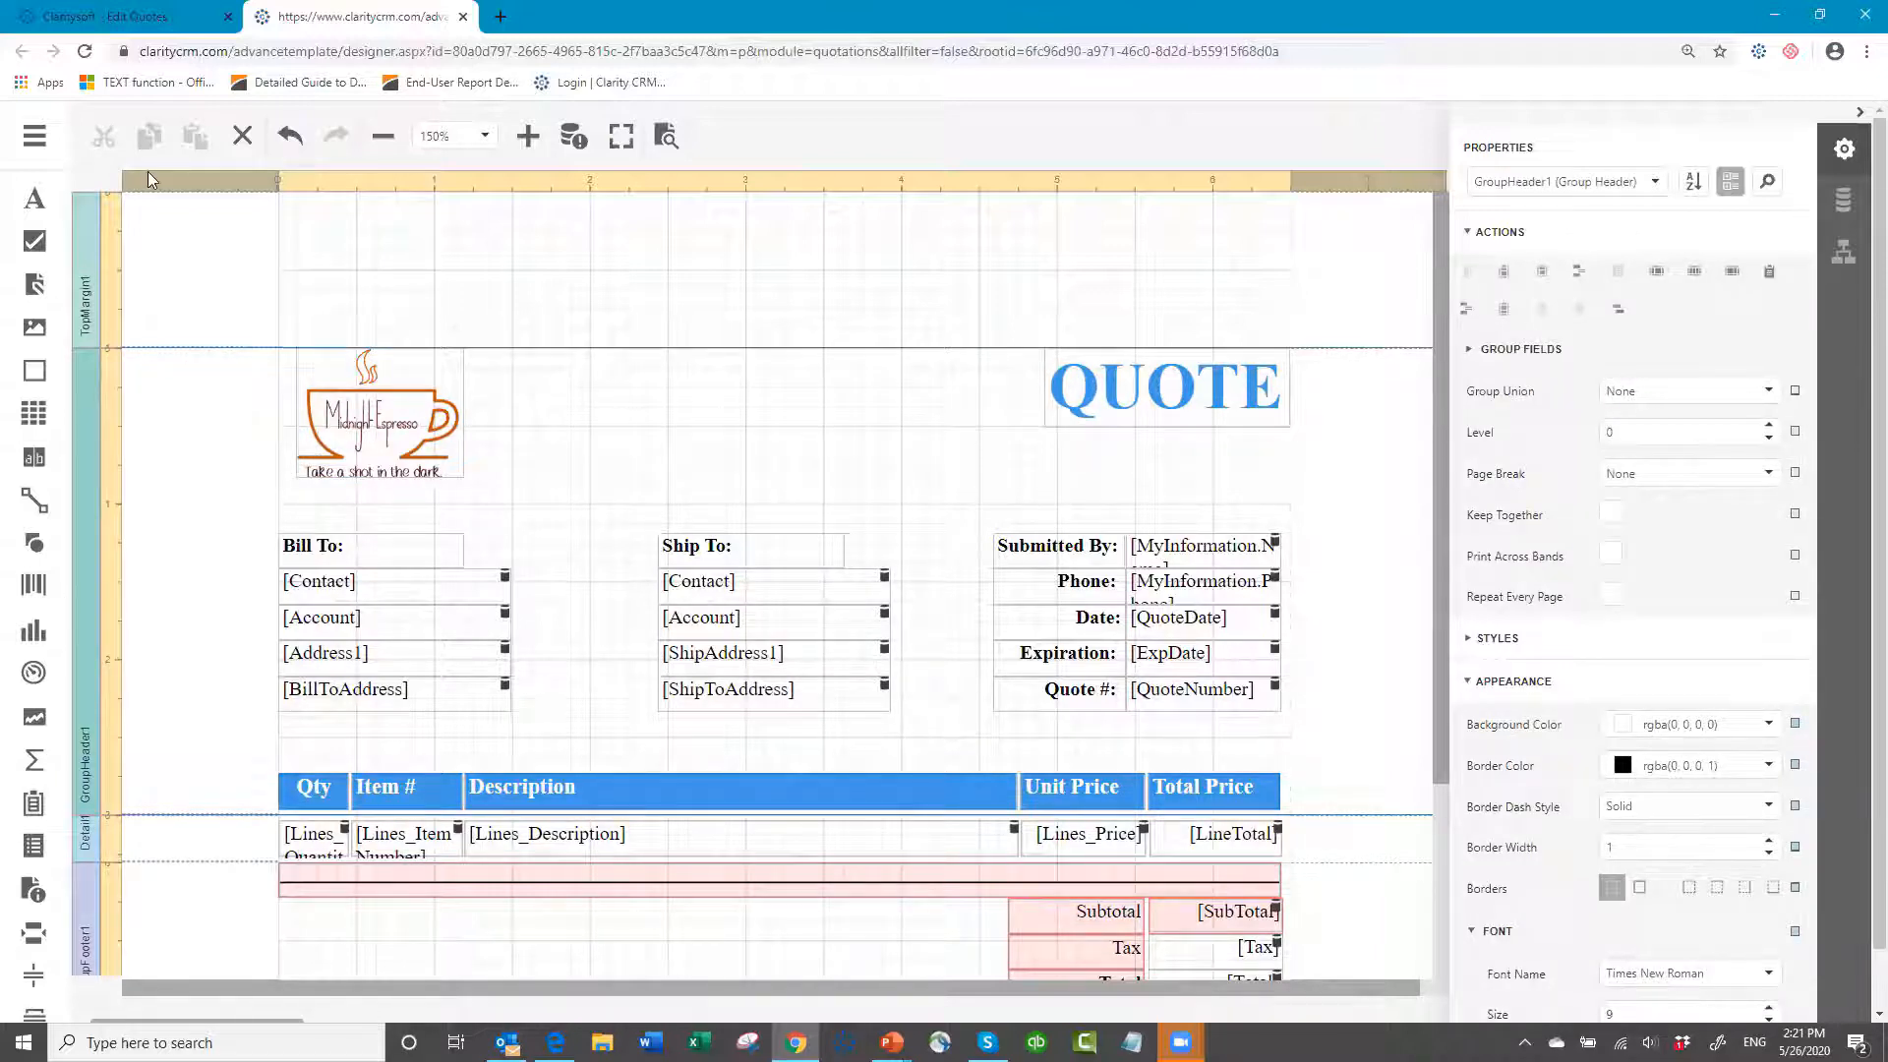
pyautogui.click(38, 139)
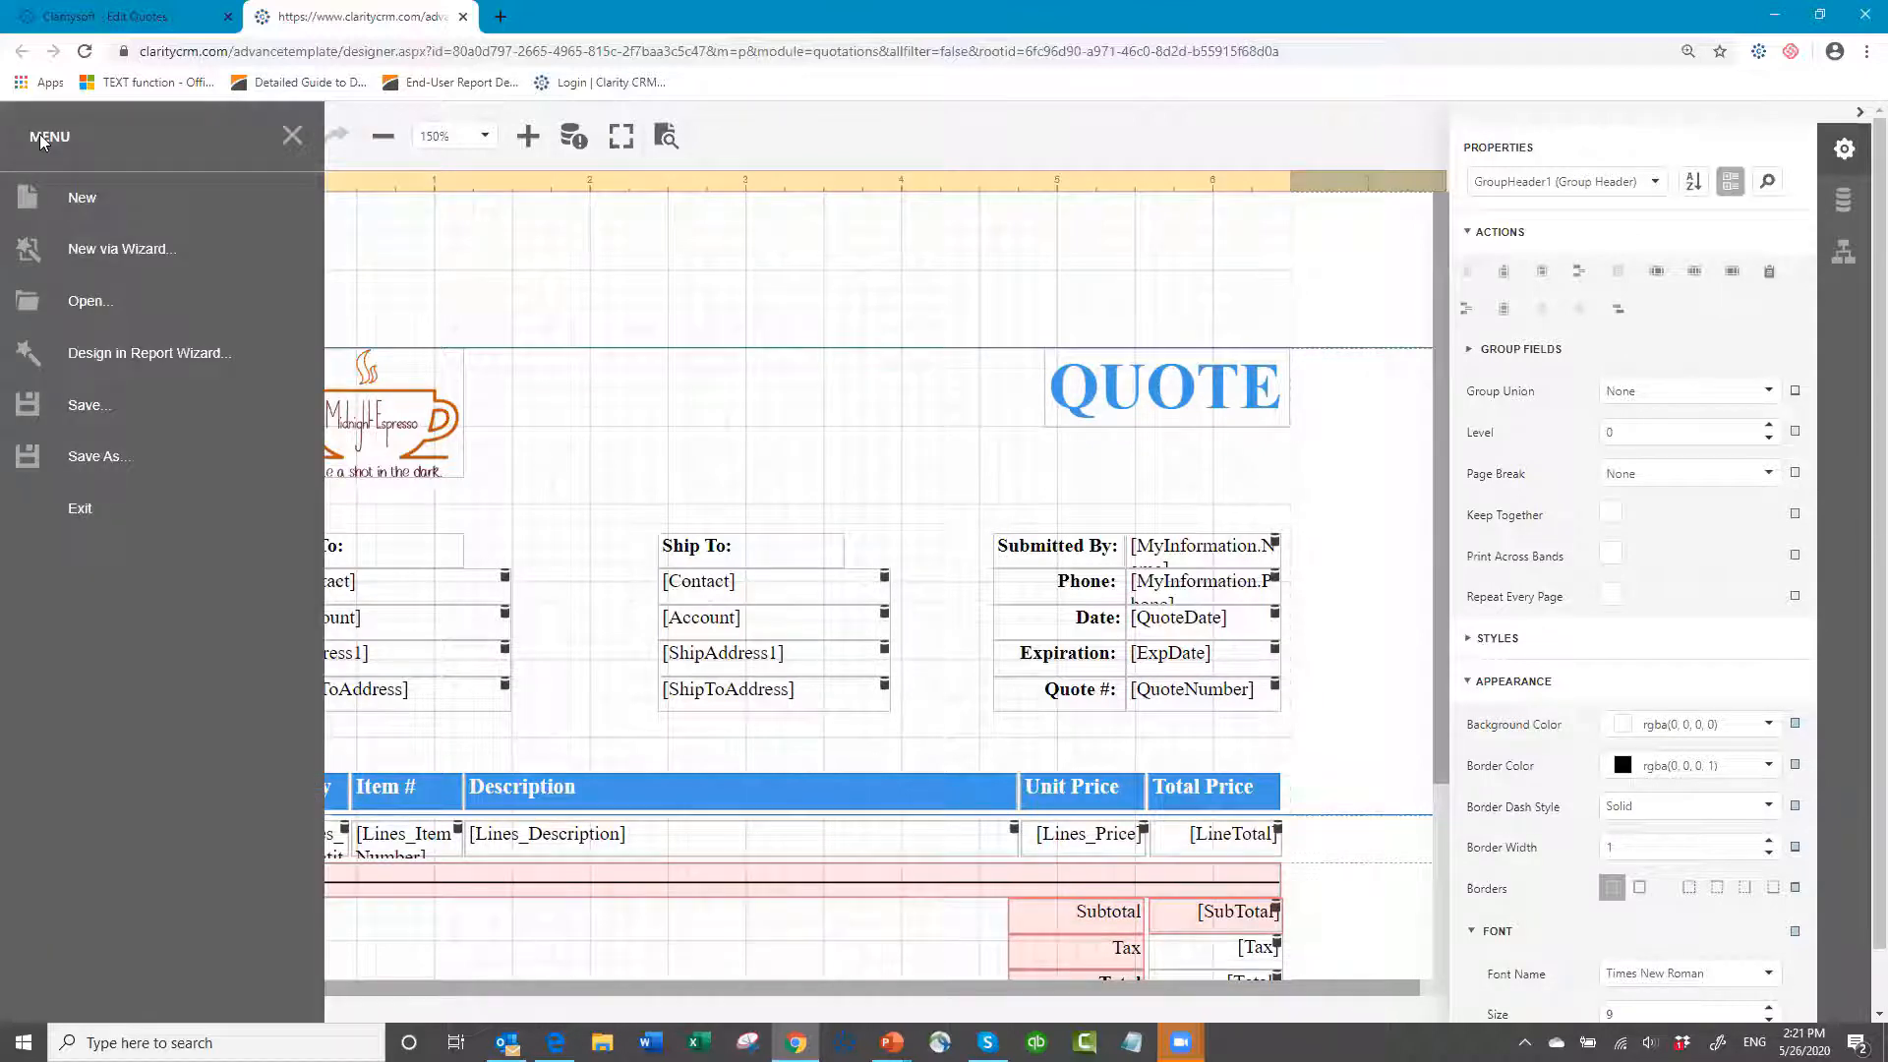
pyautogui.click(95, 409)
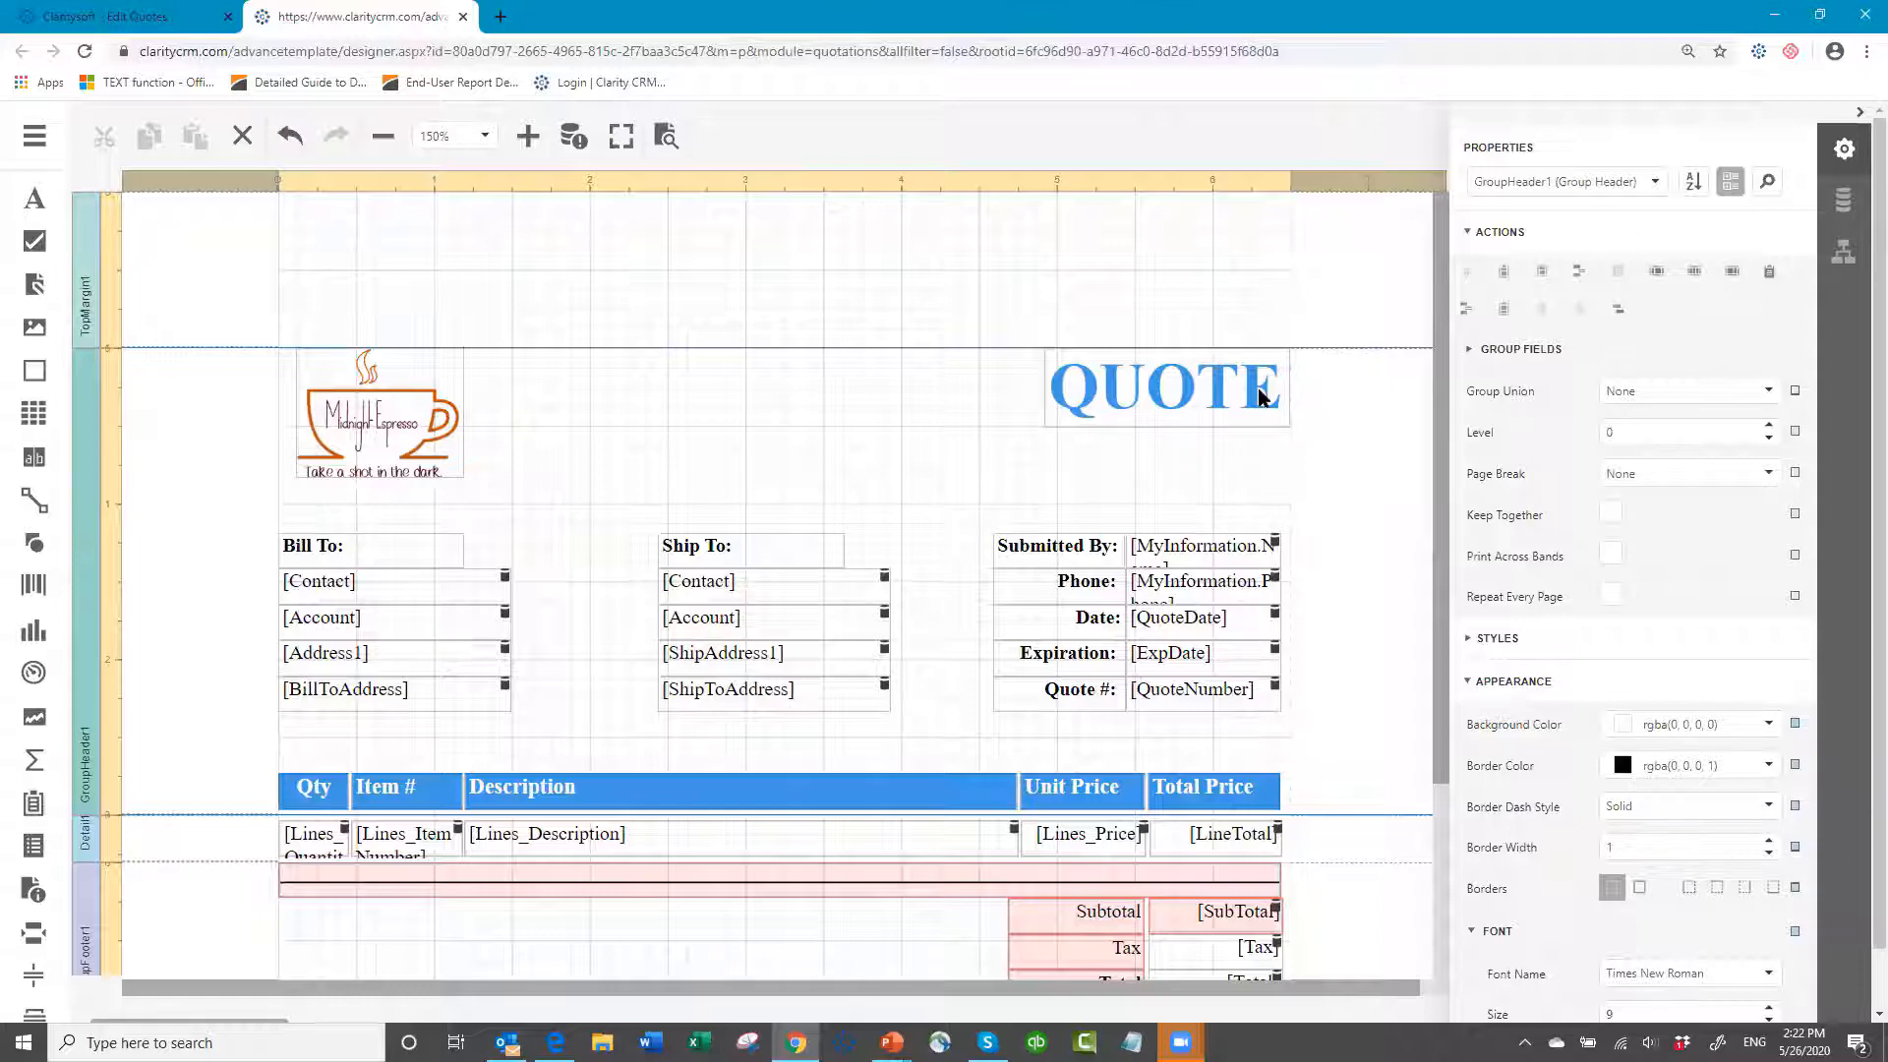
# - Change the QUOTE heading's text to "Quotation" and extend its label box to the left to fit the whole word
pyautogui.click(1176, 405)
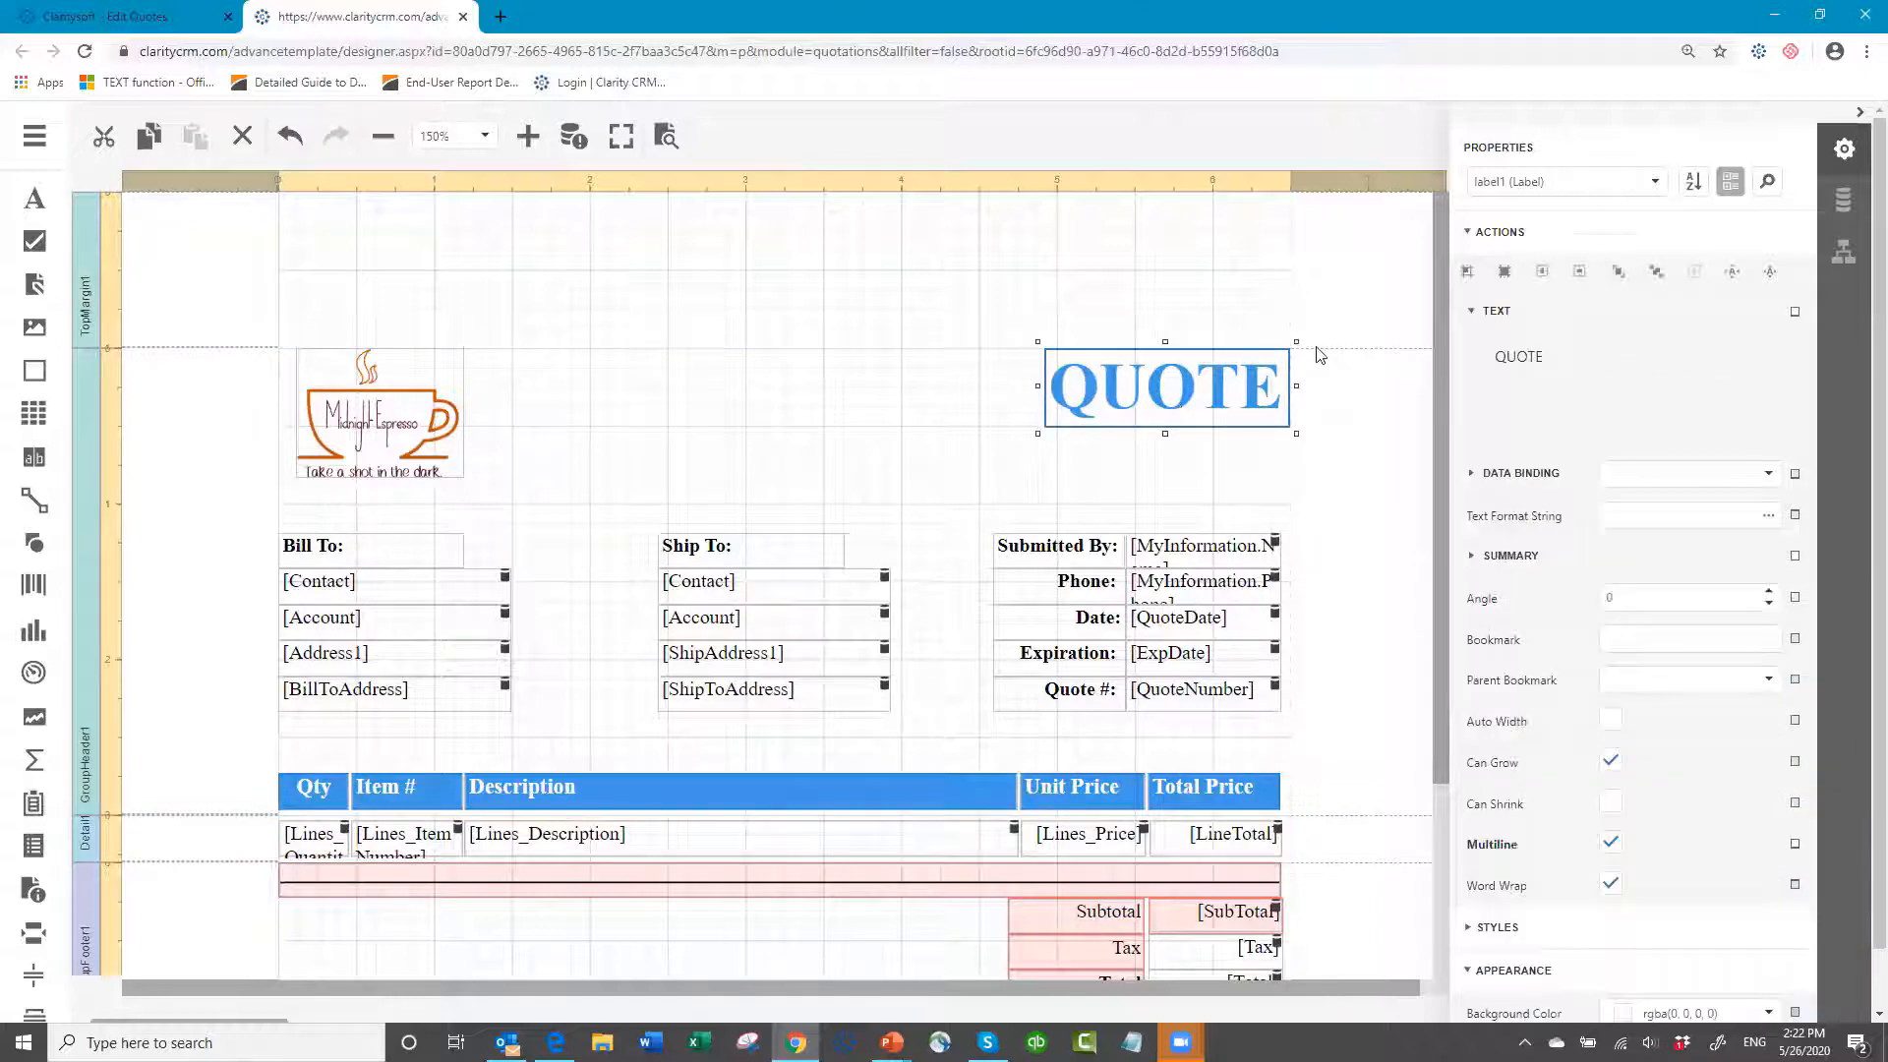
pyautogui.click(1552, 358)
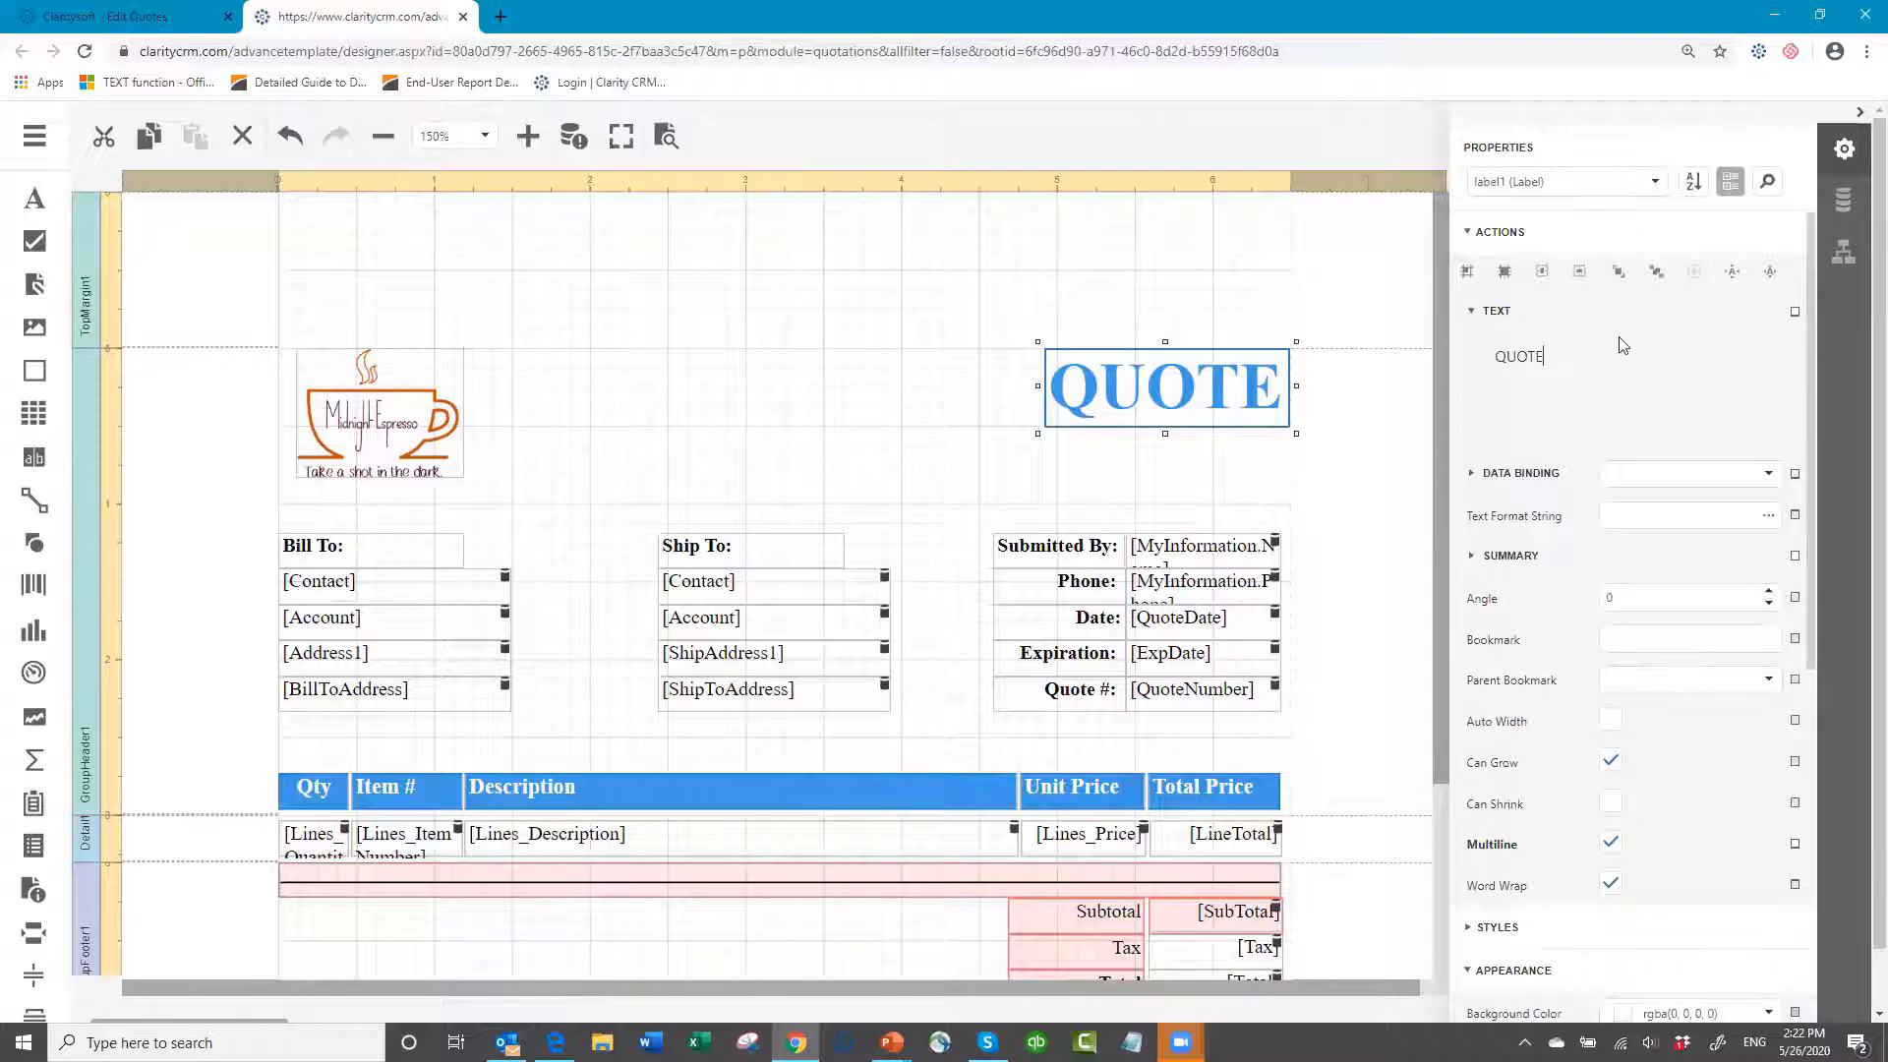
pyautogui.press('BackSpace')
pyautogui.press('BackSpace')
pyautogui.press('BackSpace')
pyautogui.press('BackSpace')
pyautogui.write('uotation')
pyautogui.click(1191, 397)
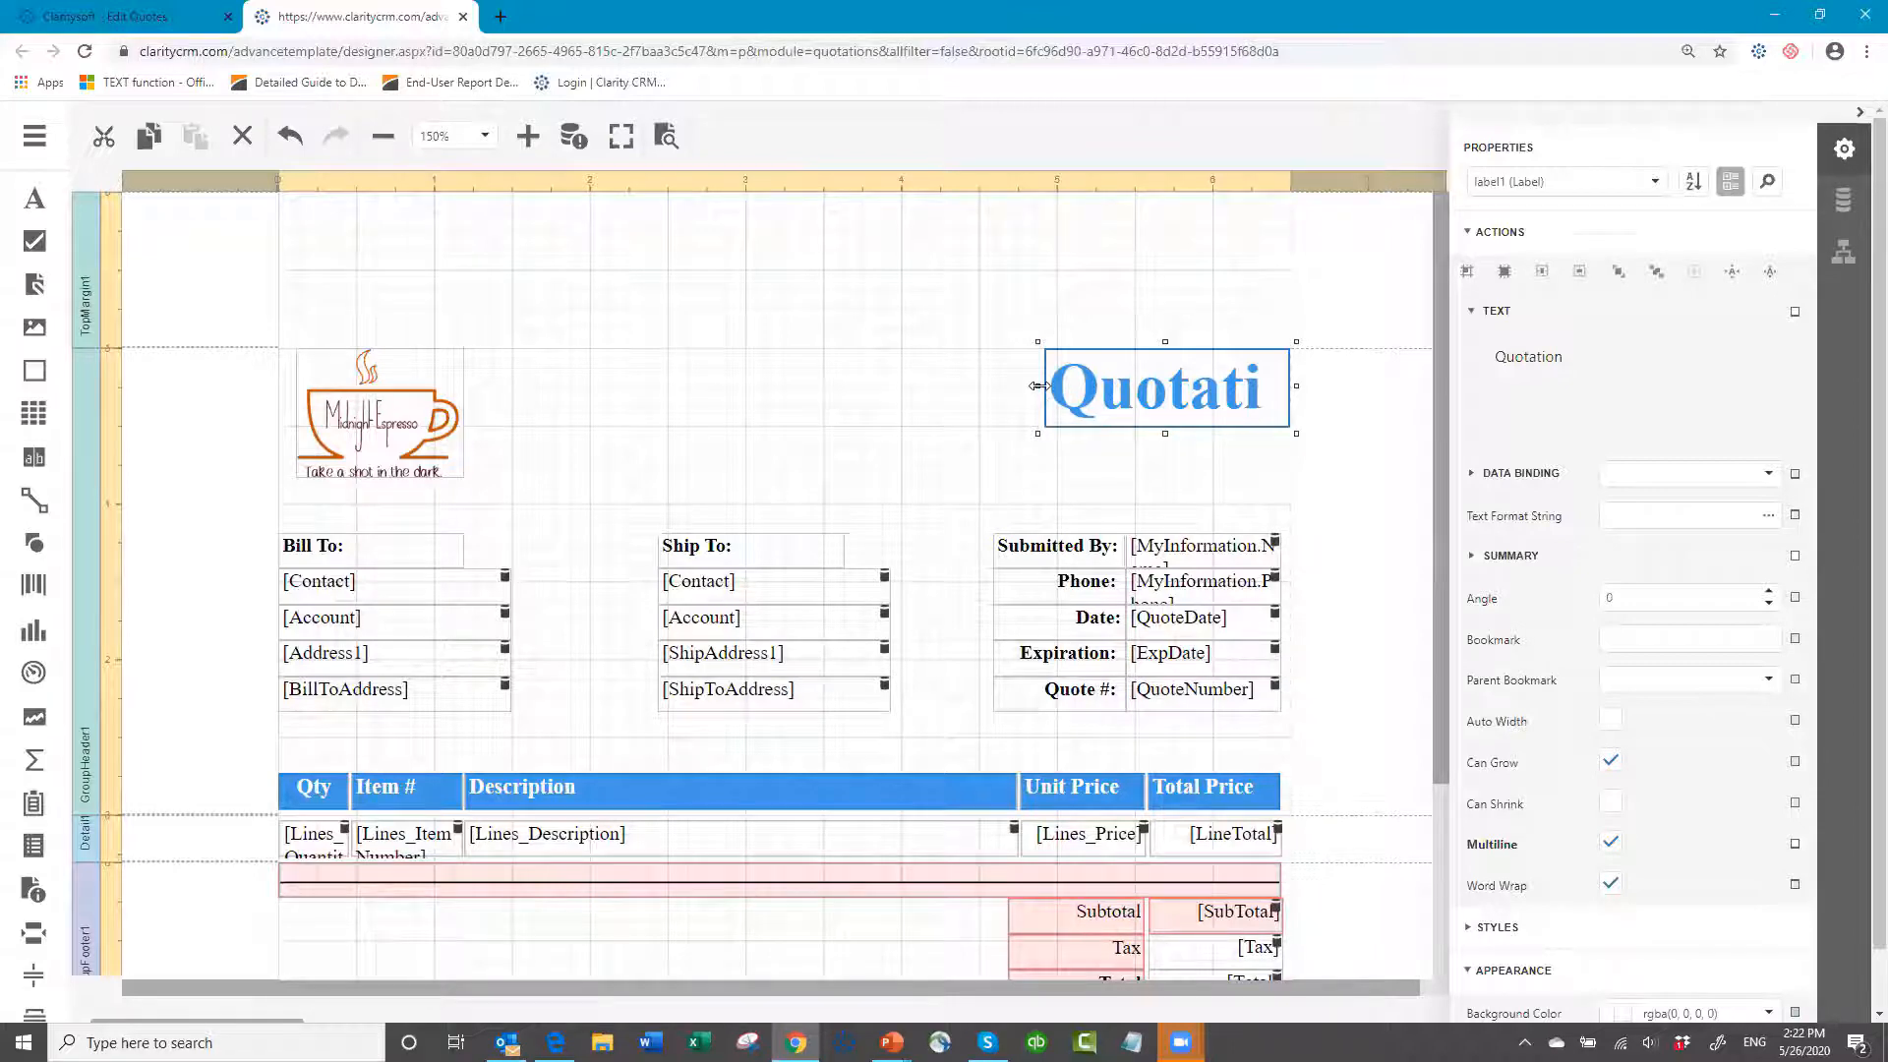
pyautogui.moveTo(1038, 385); pyautogui.dragTo(933, 385)
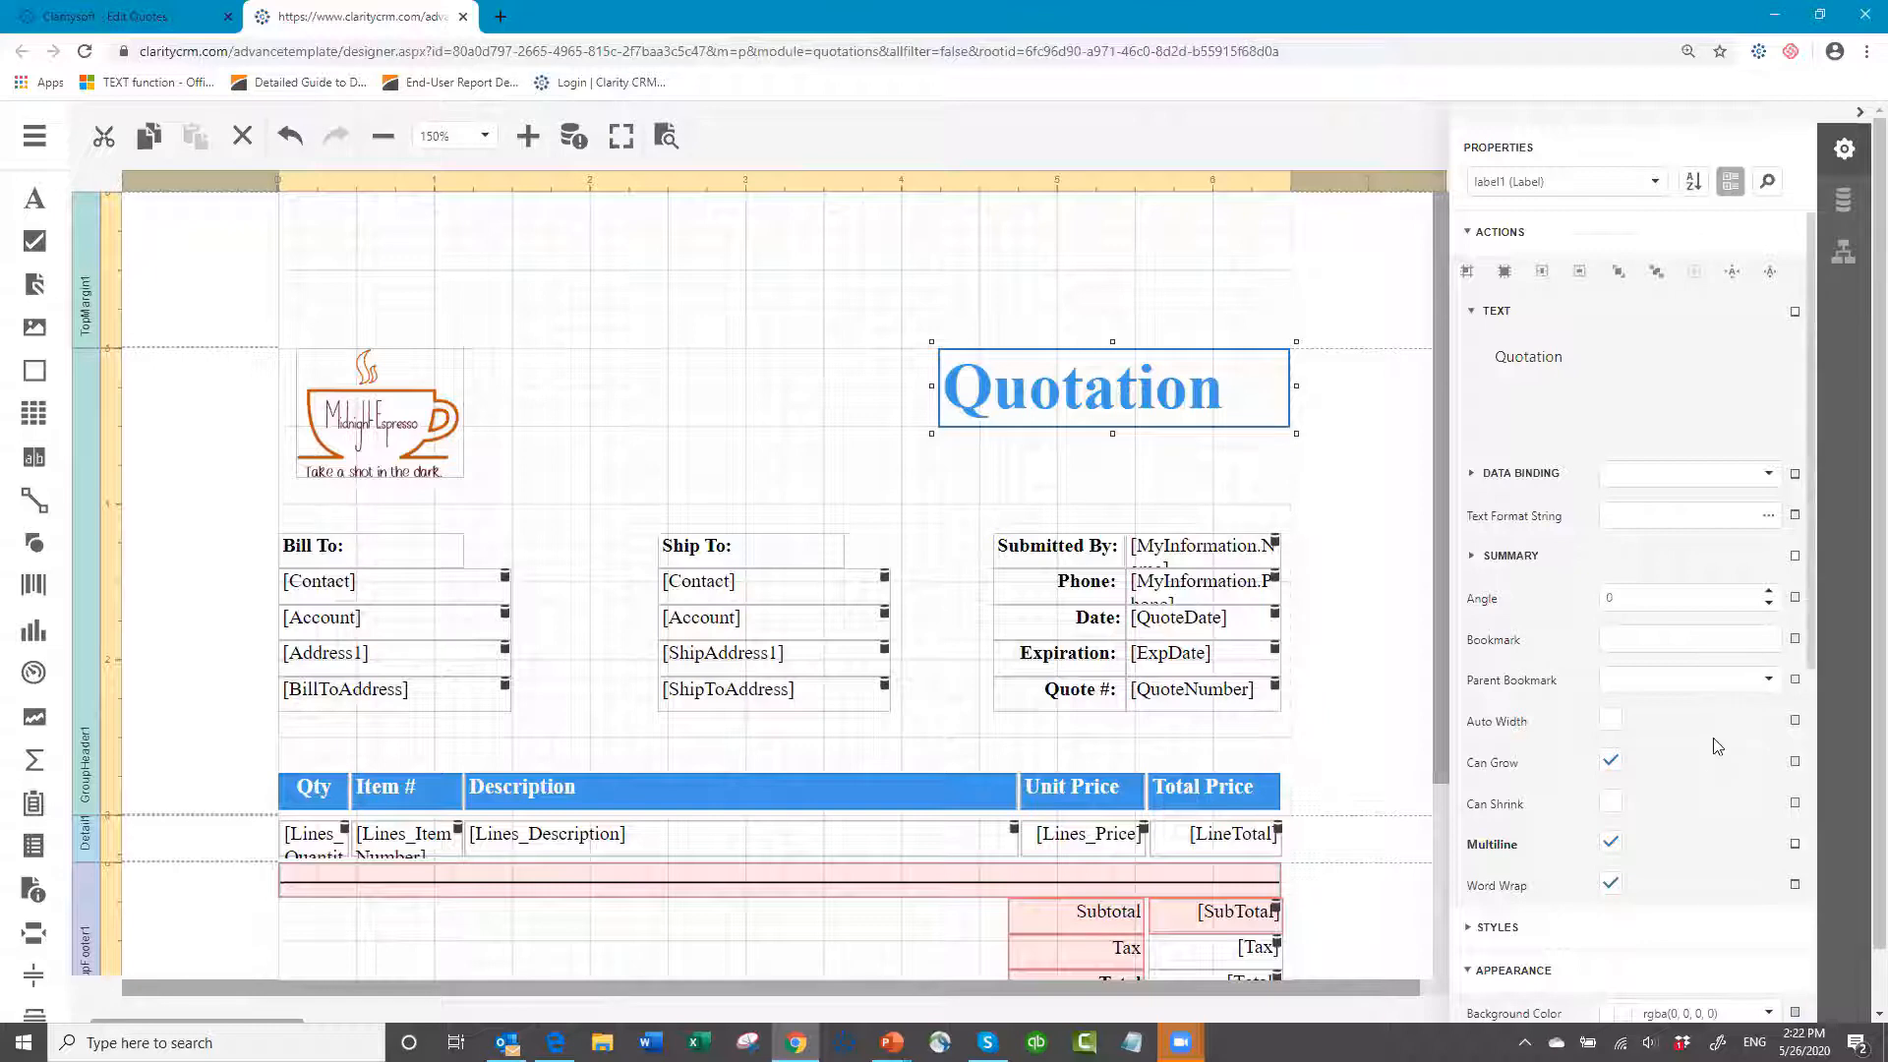
# - Change the Quotation heading's font to Tahoma in its appearance properties
pyautogui.scroll(-5, 1702, 748)
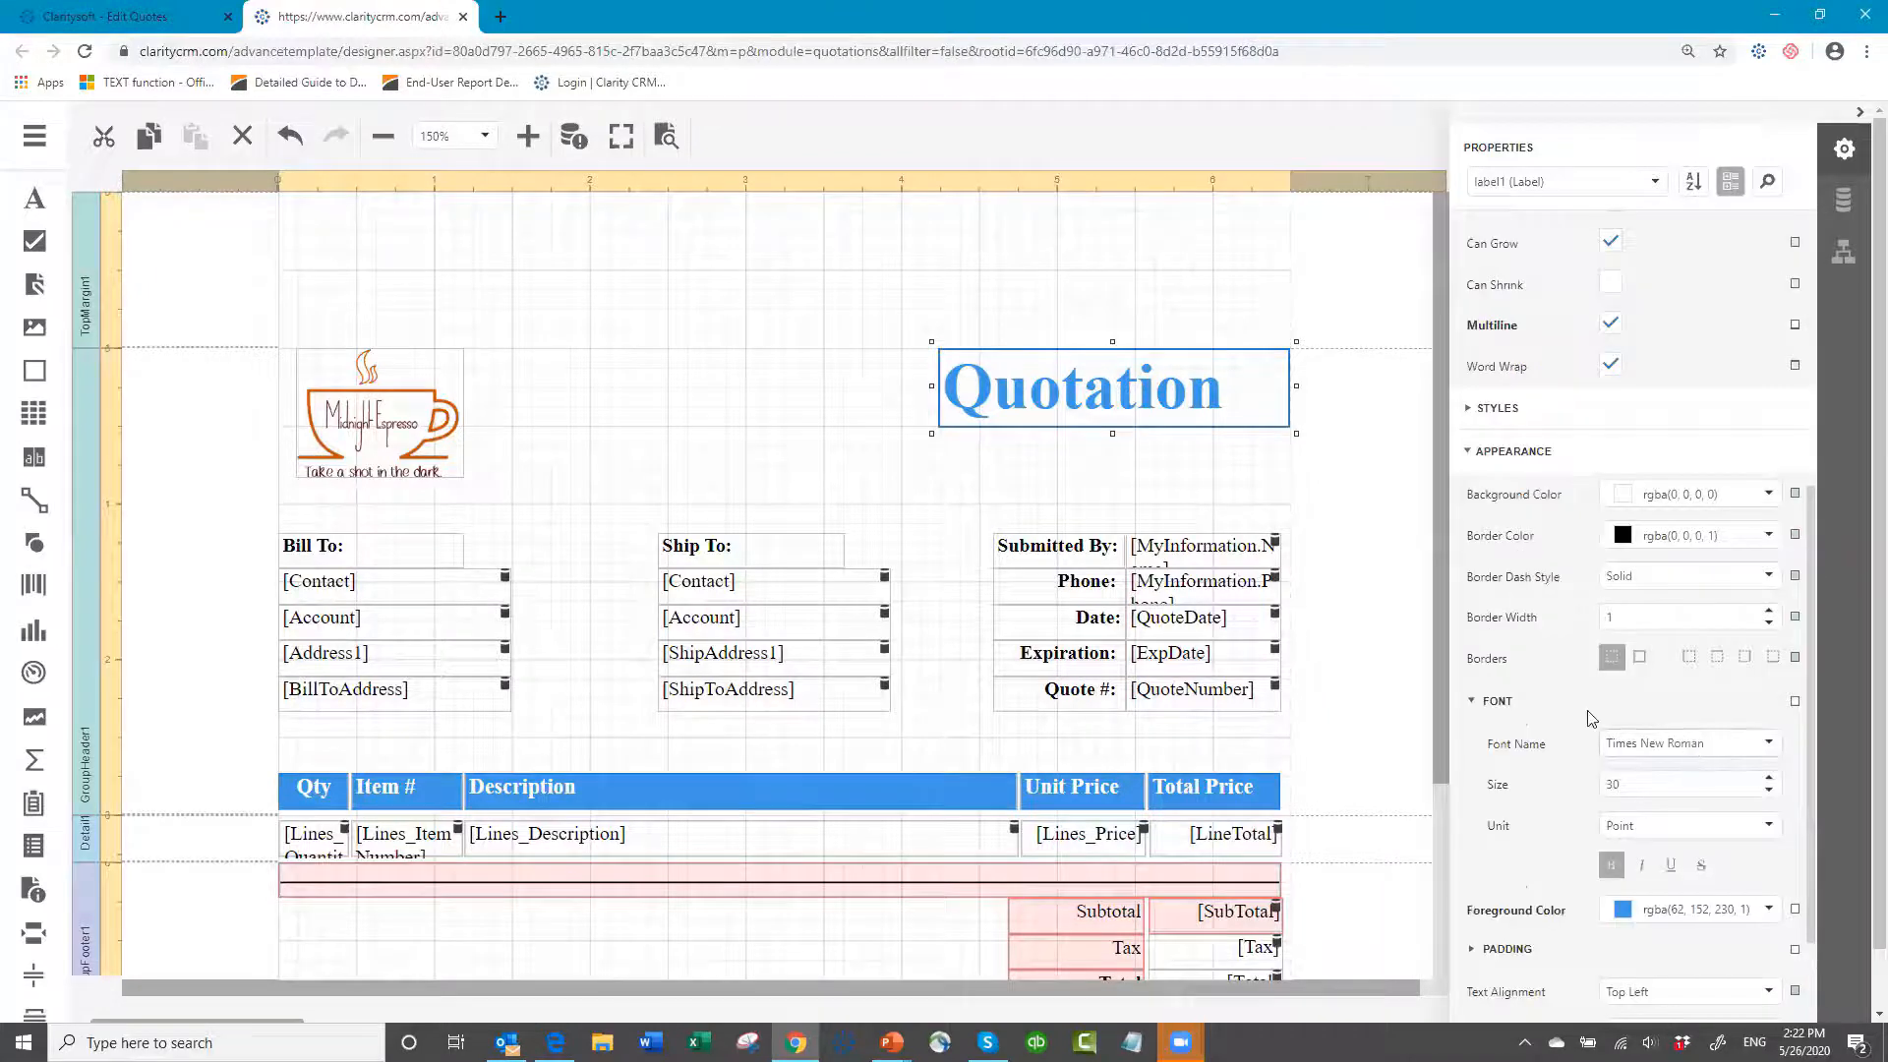
pyautogui.click(1471, 452)
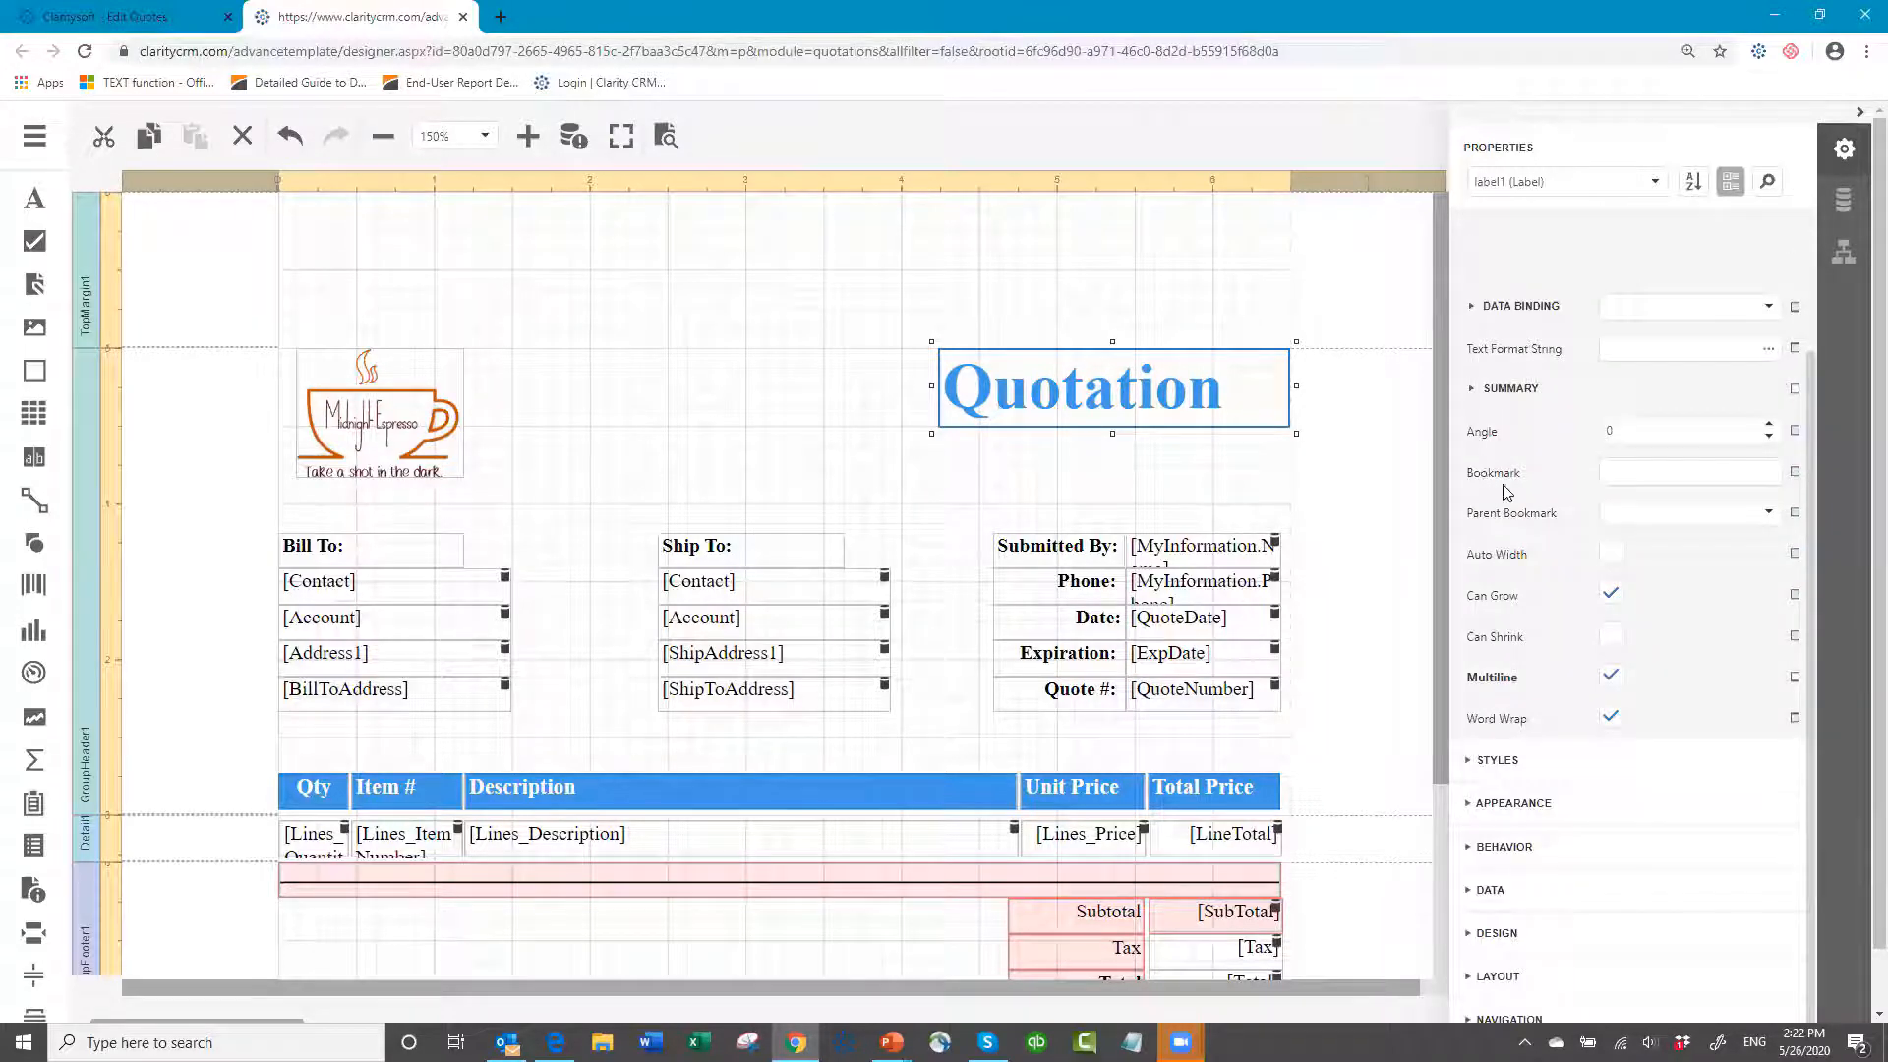
pyautogui.scroll(2, 1673, 480)
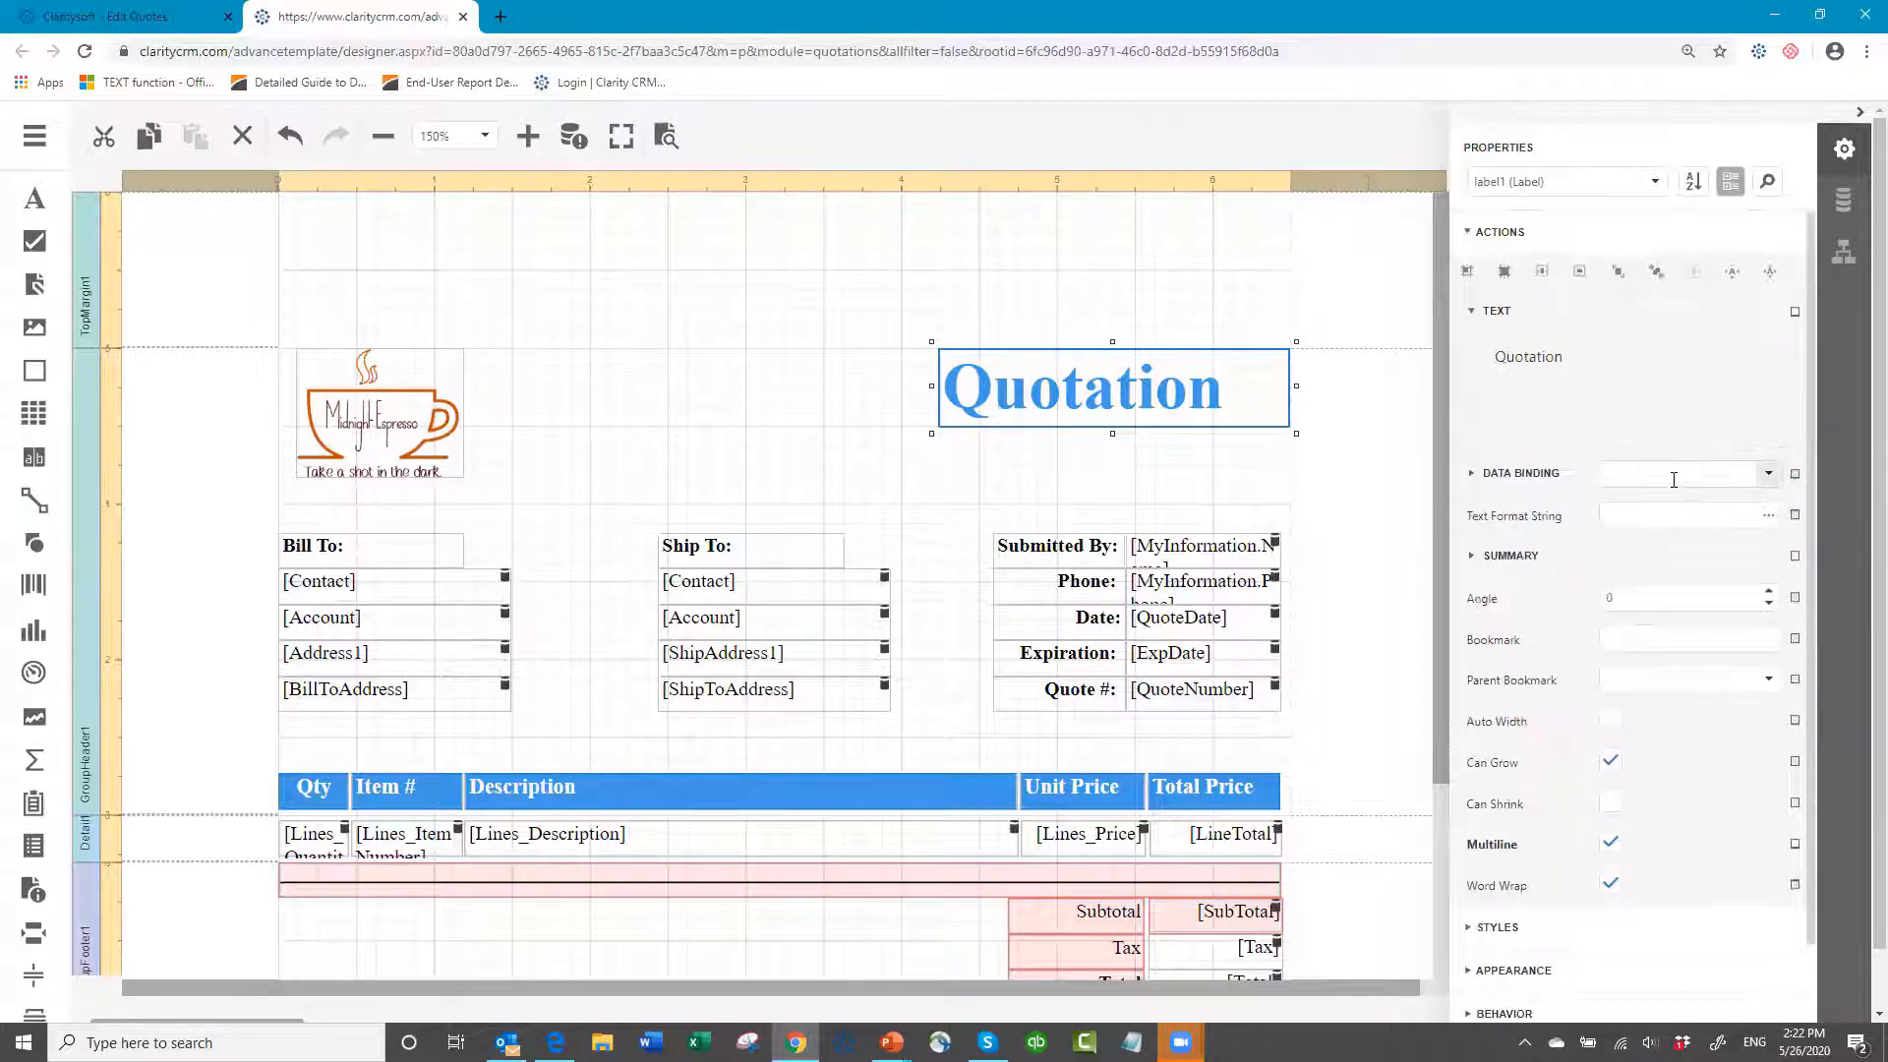
pyautogui.scroll(-2, 1664, 481)
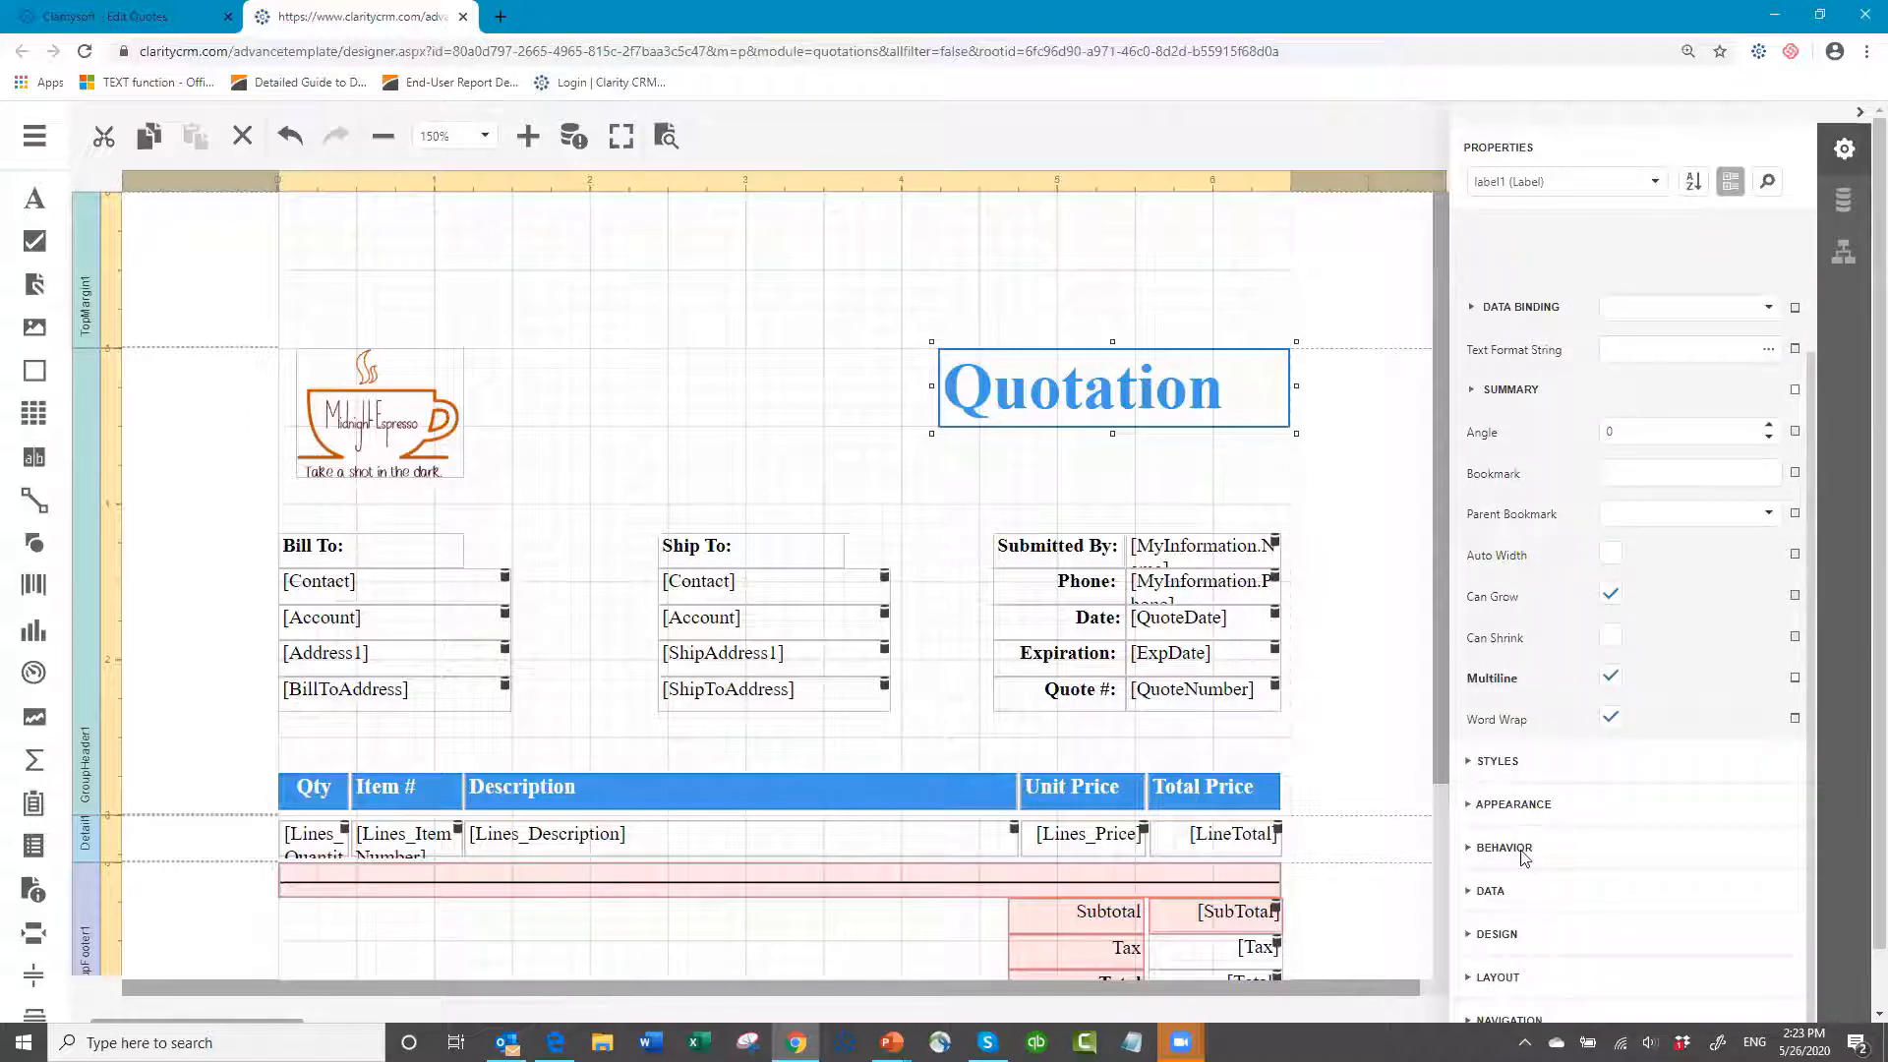
pyautogui.click(1468, 807)
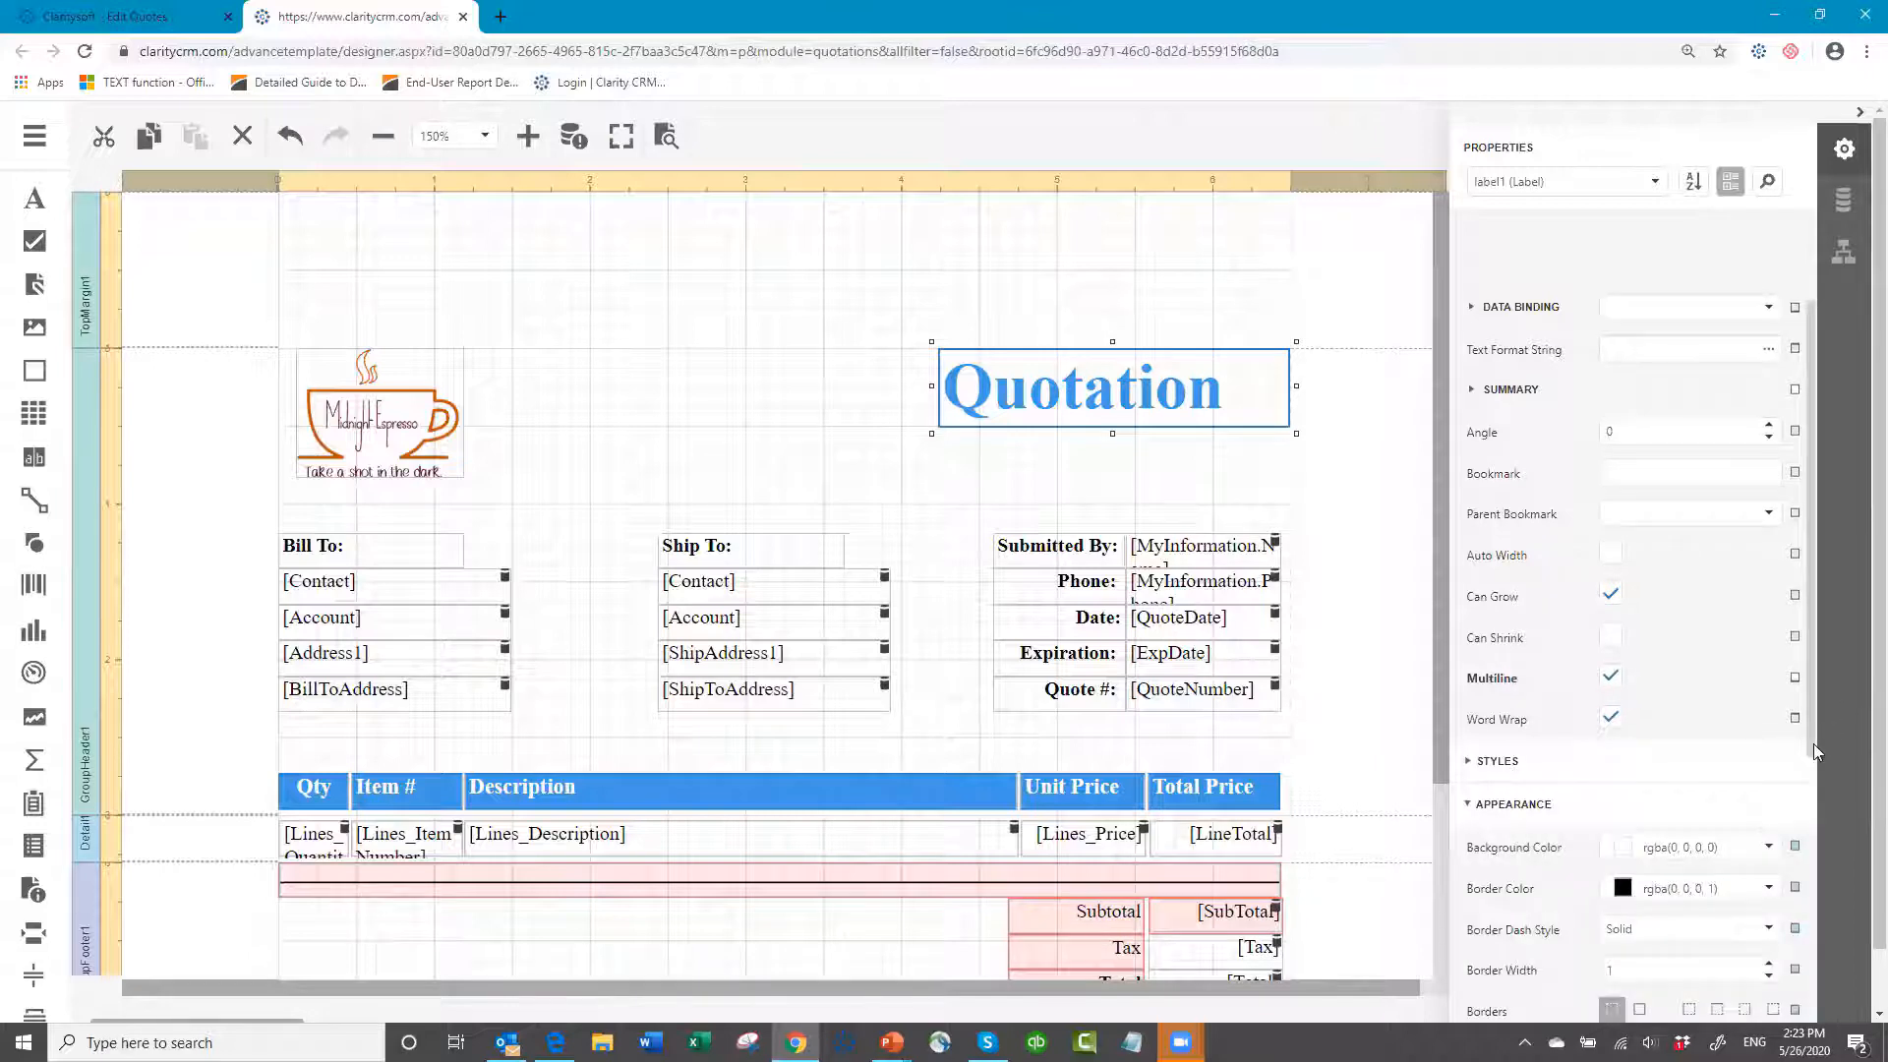
pyautogui.moveTo(1814, 743); pyautogui.dragTo(1835, 1000)
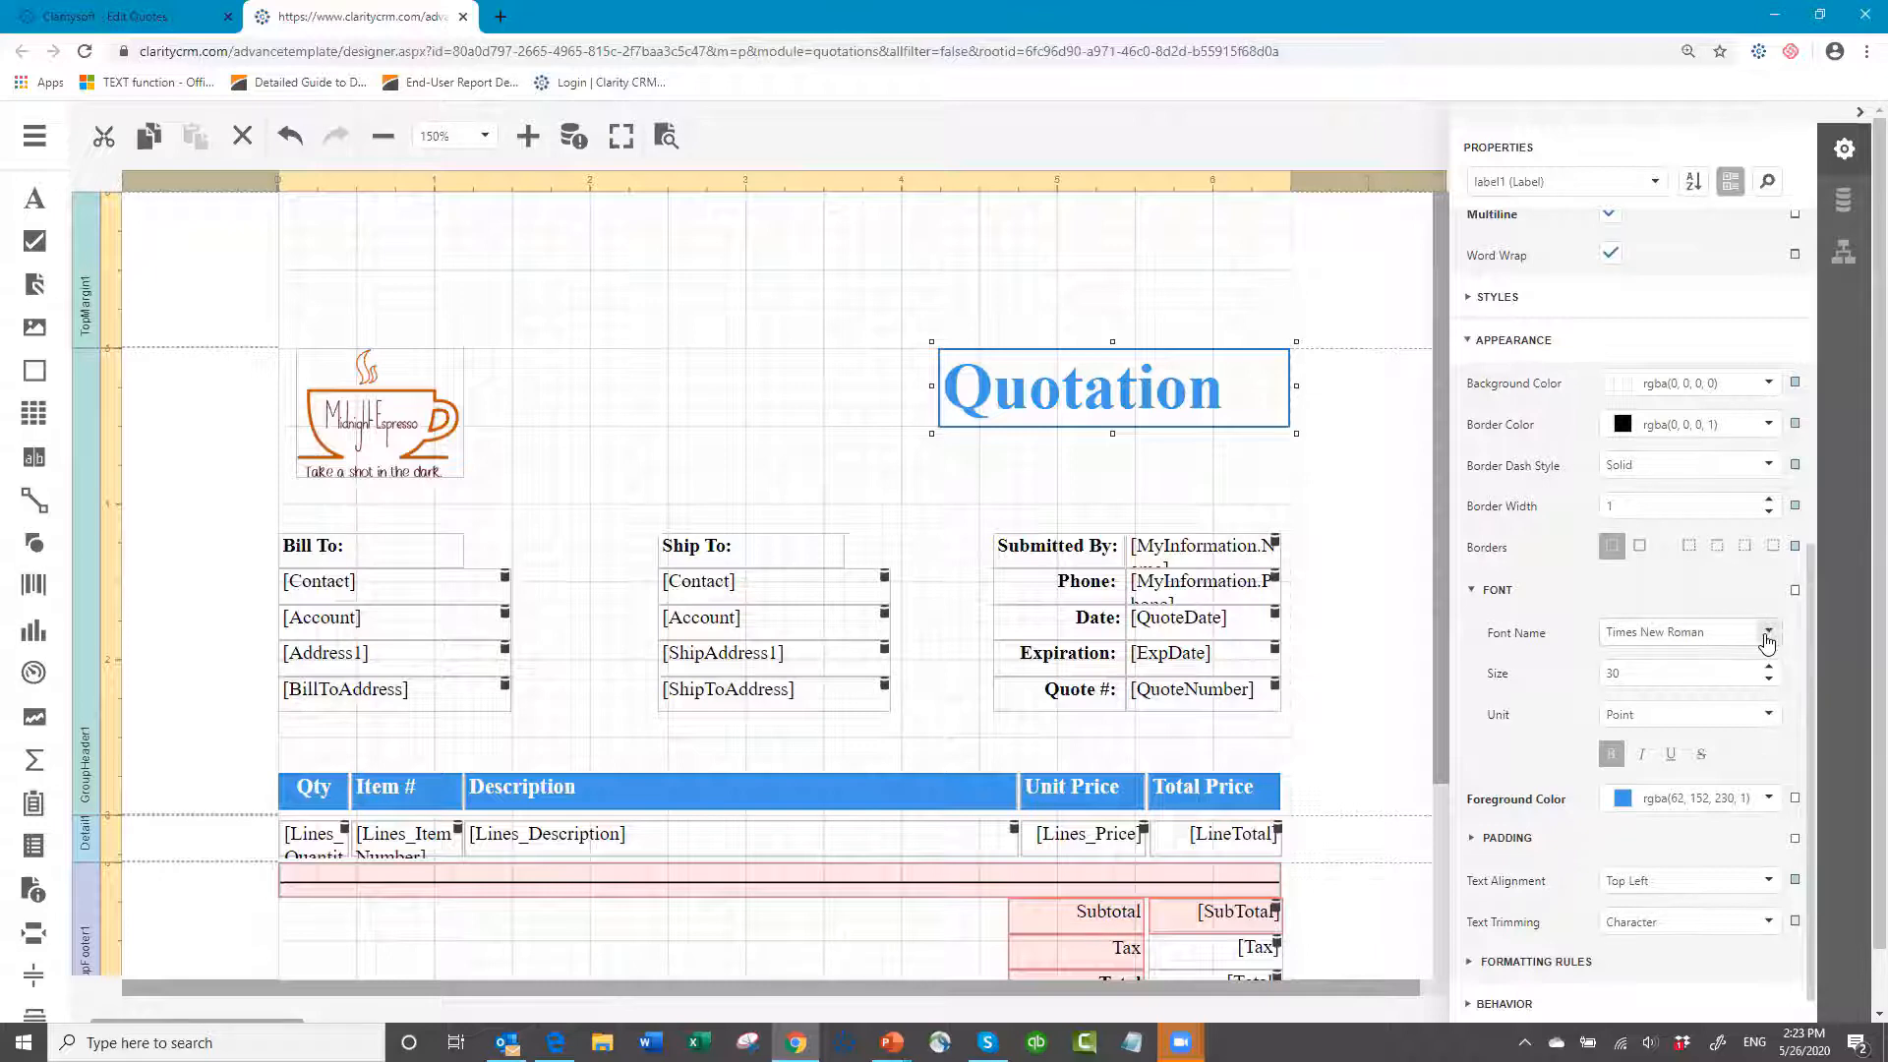
pyautogui.click(1769, 636)
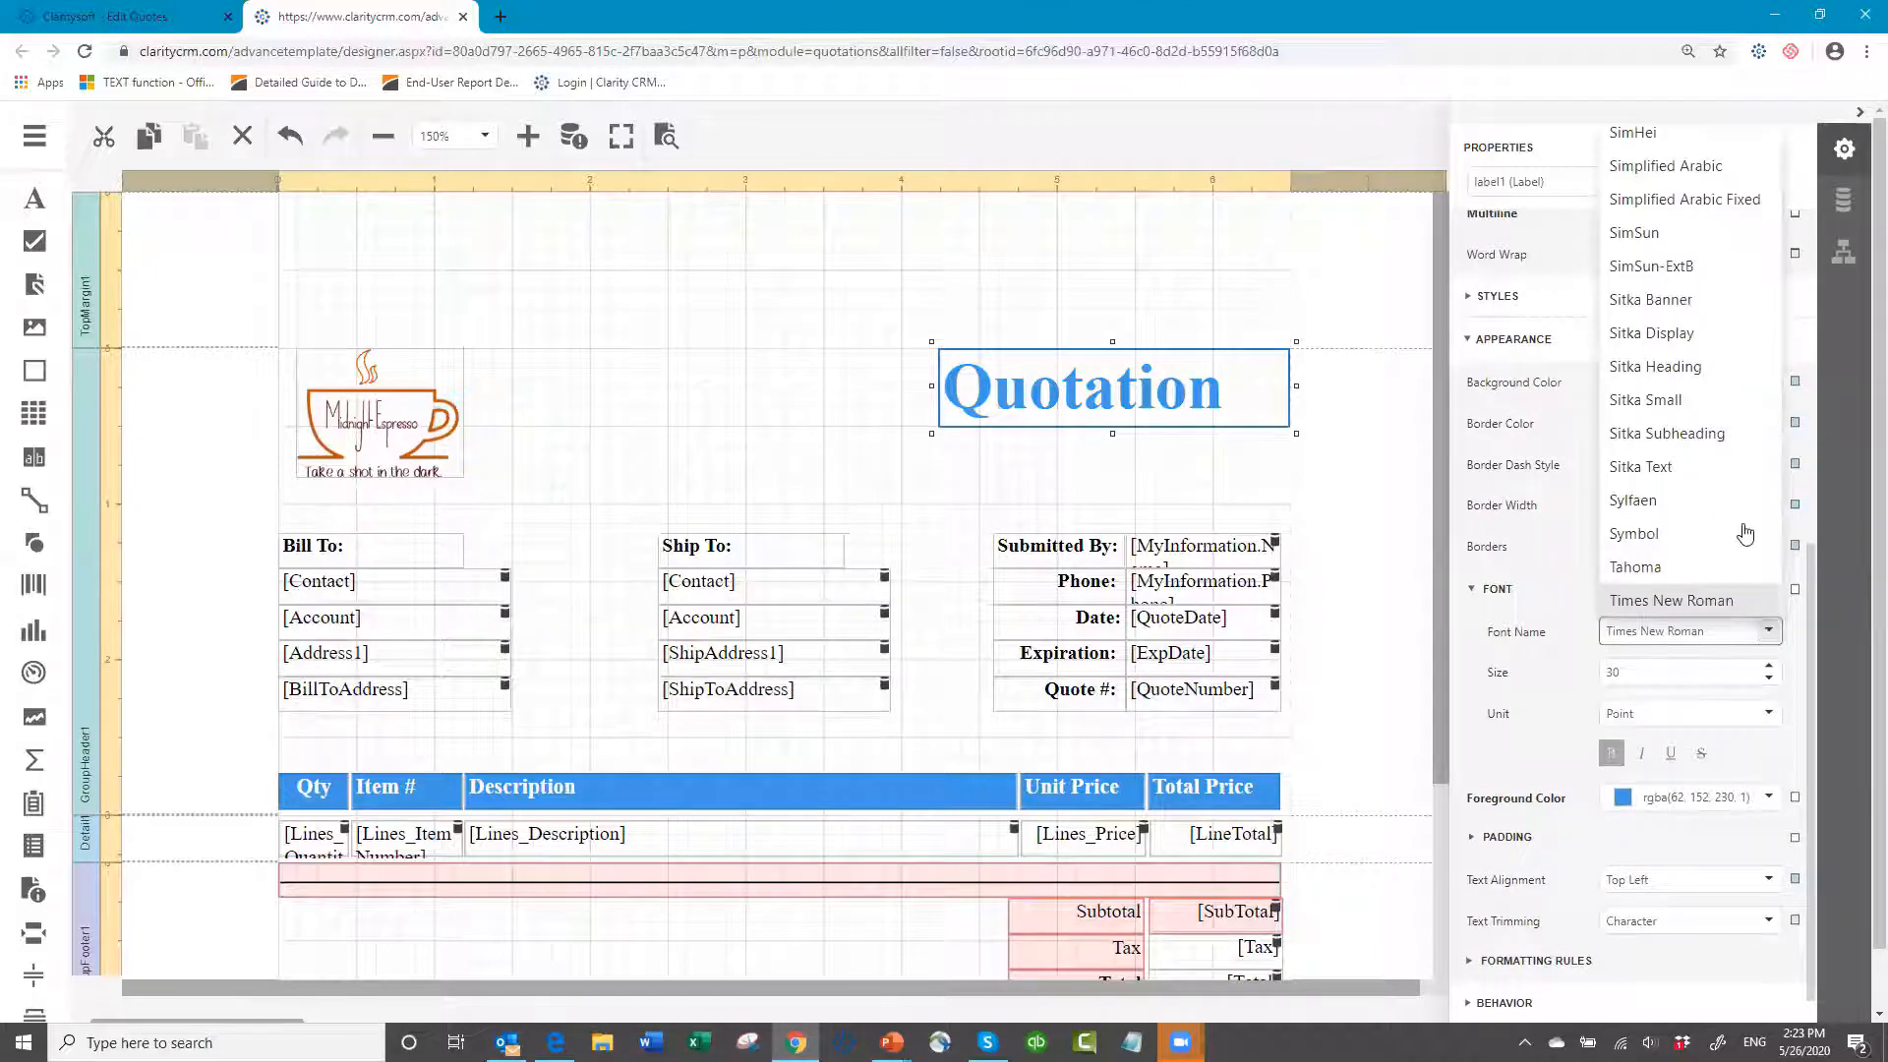
pyautogui.scroll(6, 1681, 502)
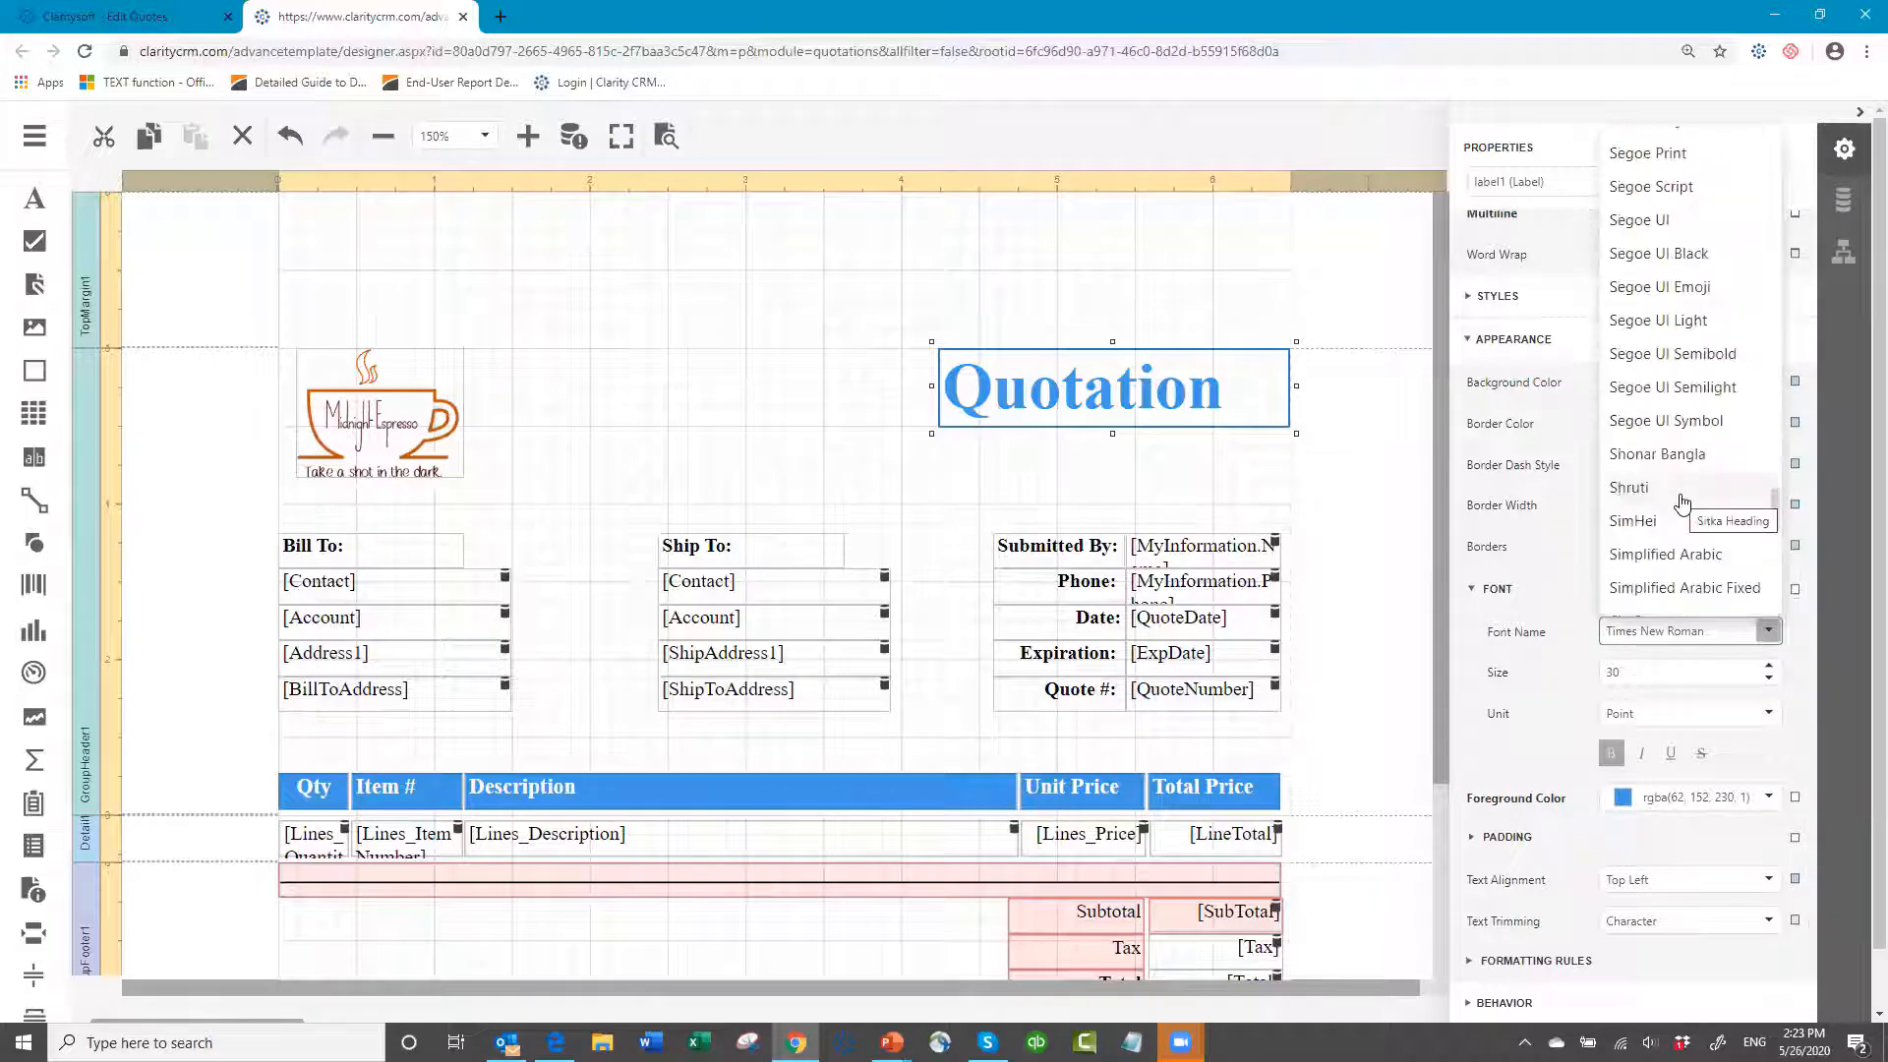
pyautogui.scroll(-6, 1672, 499)
pyautogui.scroll(-2, 1672, 499)
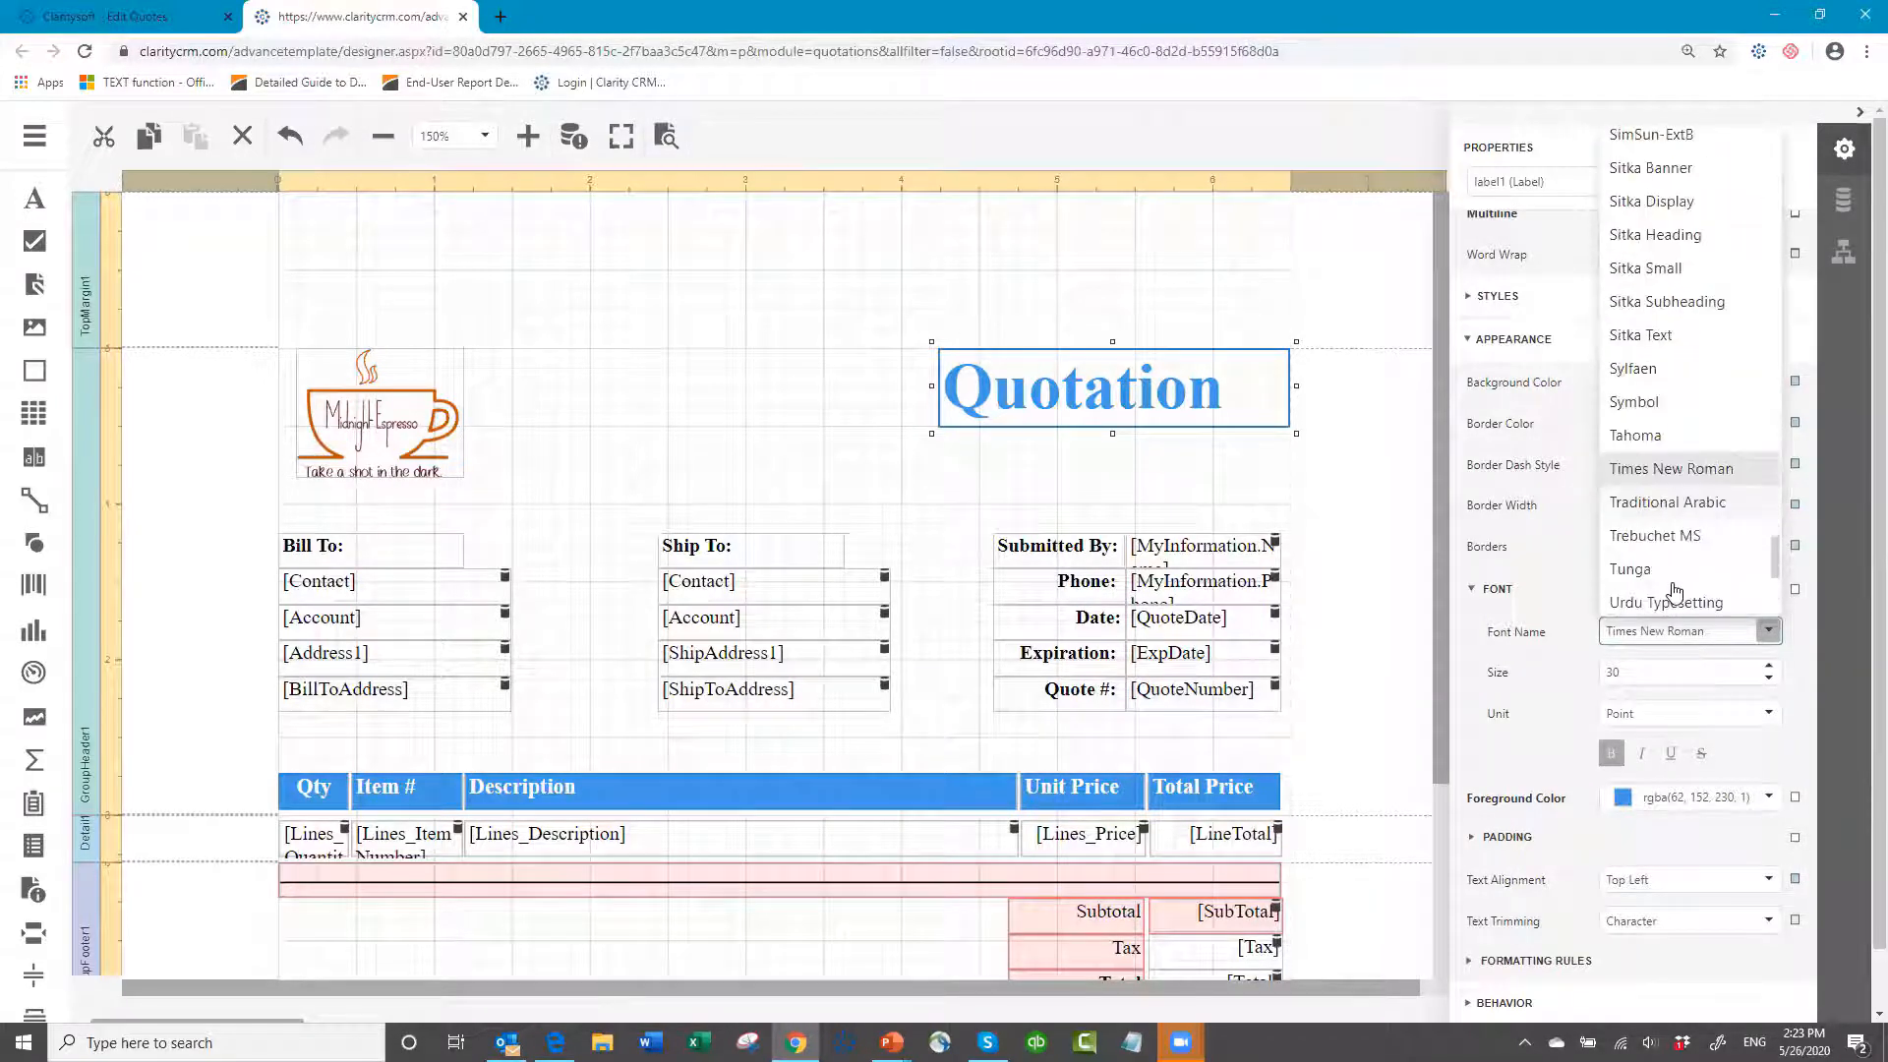
pyautogui.click(1640, 445)
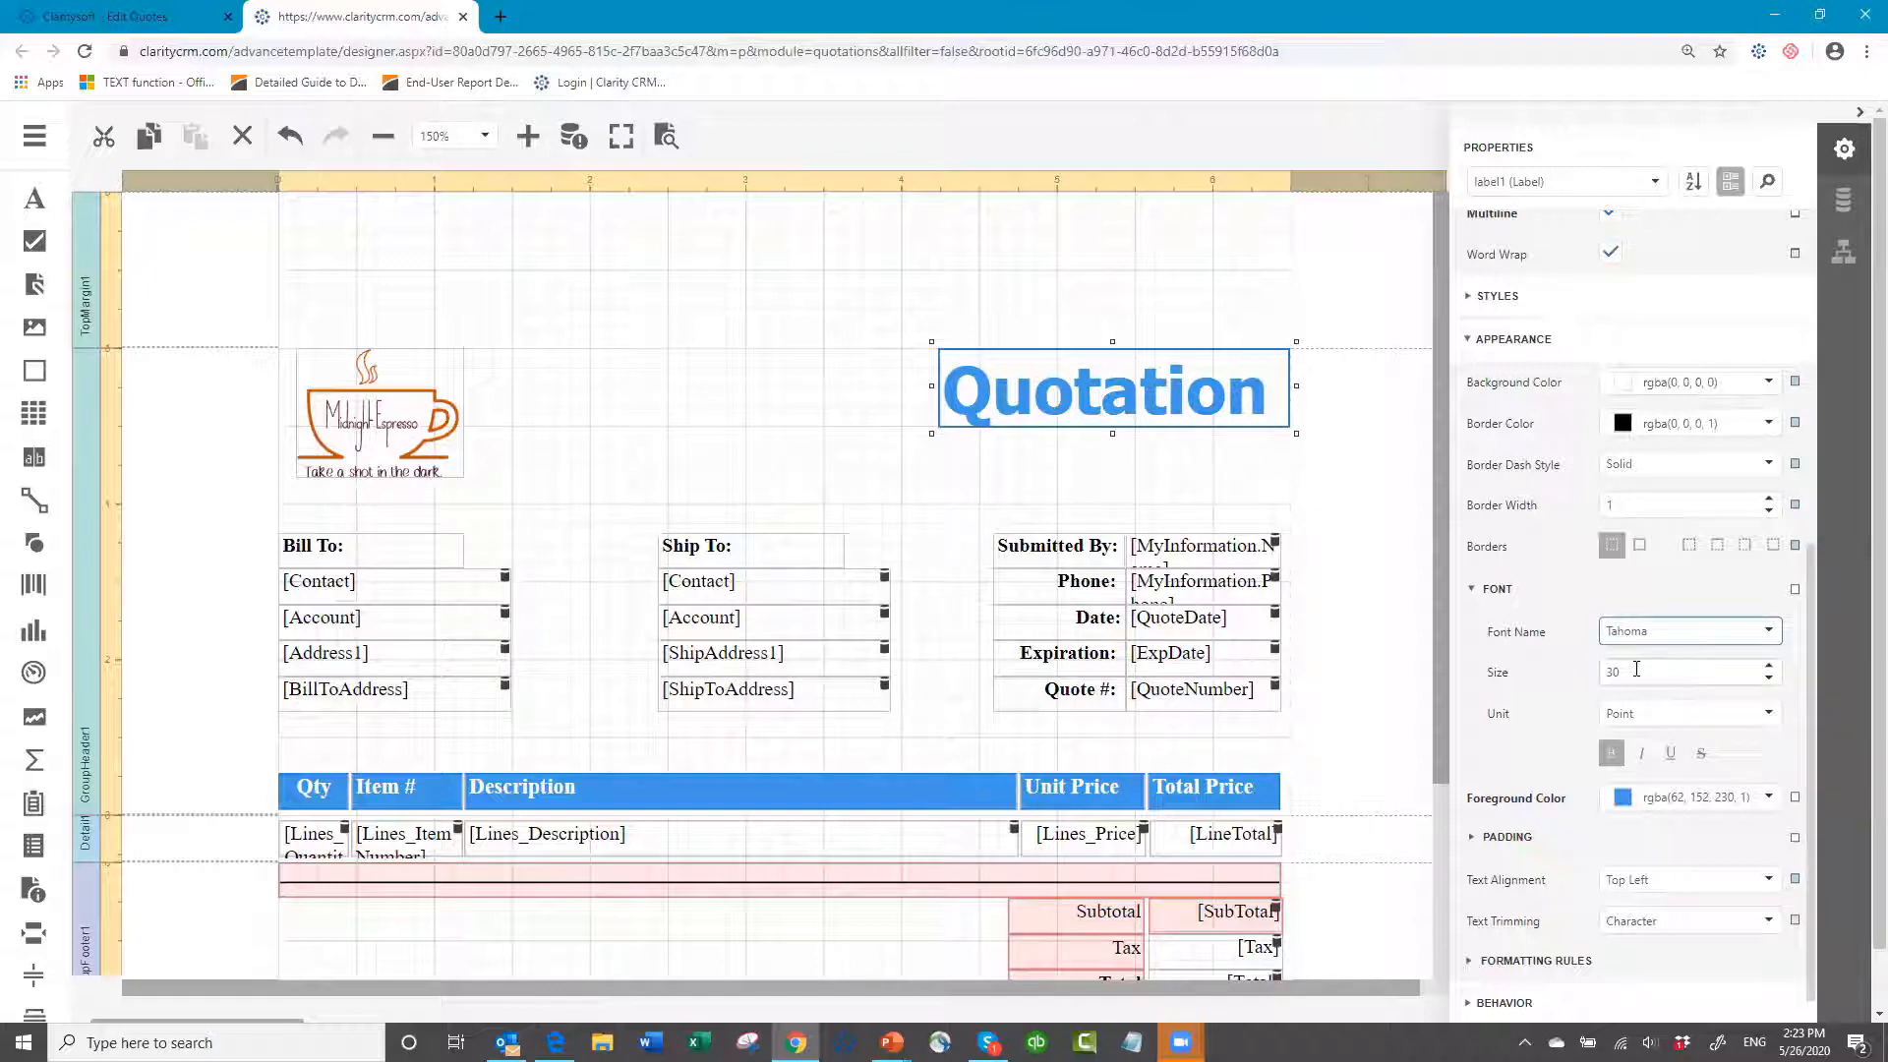
# - Set the Quotation heading's font size to 25, keep the unit as Point, and remove its bold formatting
pyautogui.click(1636, 668)
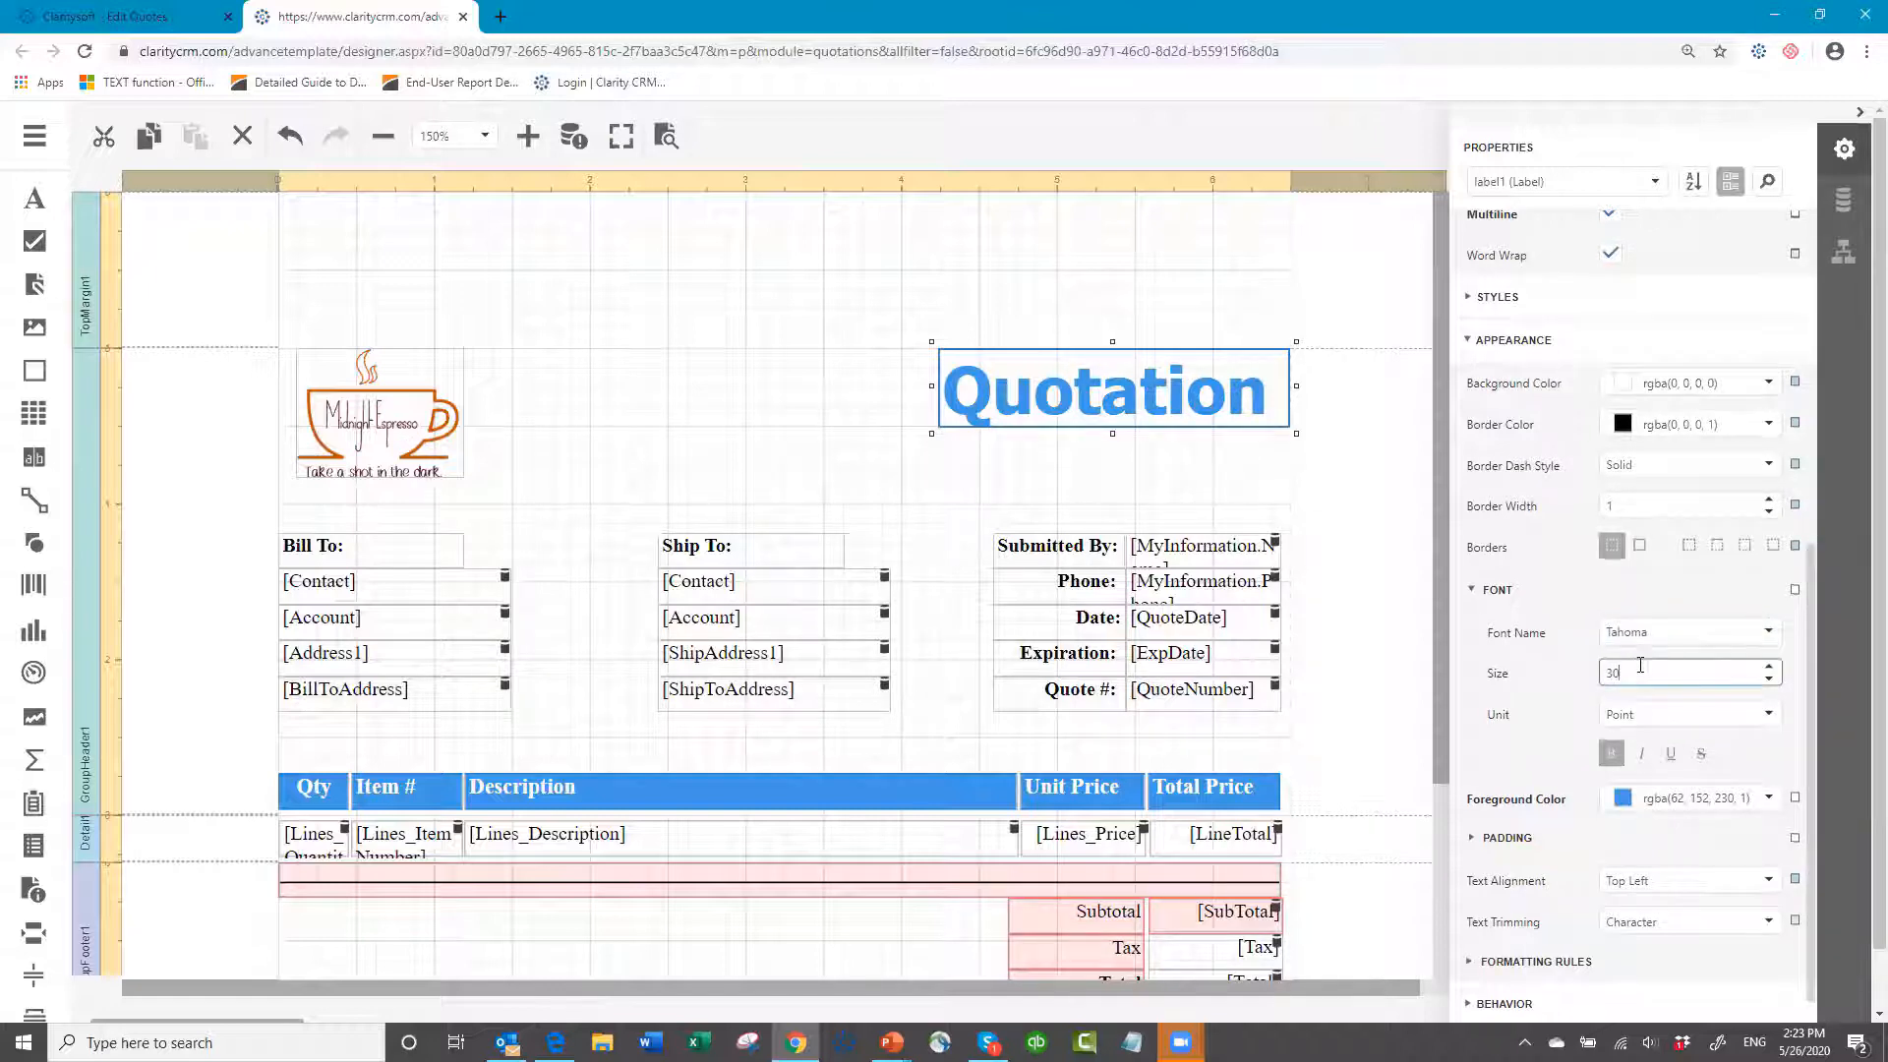
pyautogui.press('BackSpace')
pyautogui.press('BackSpace')
pyautogui.press('Tab')
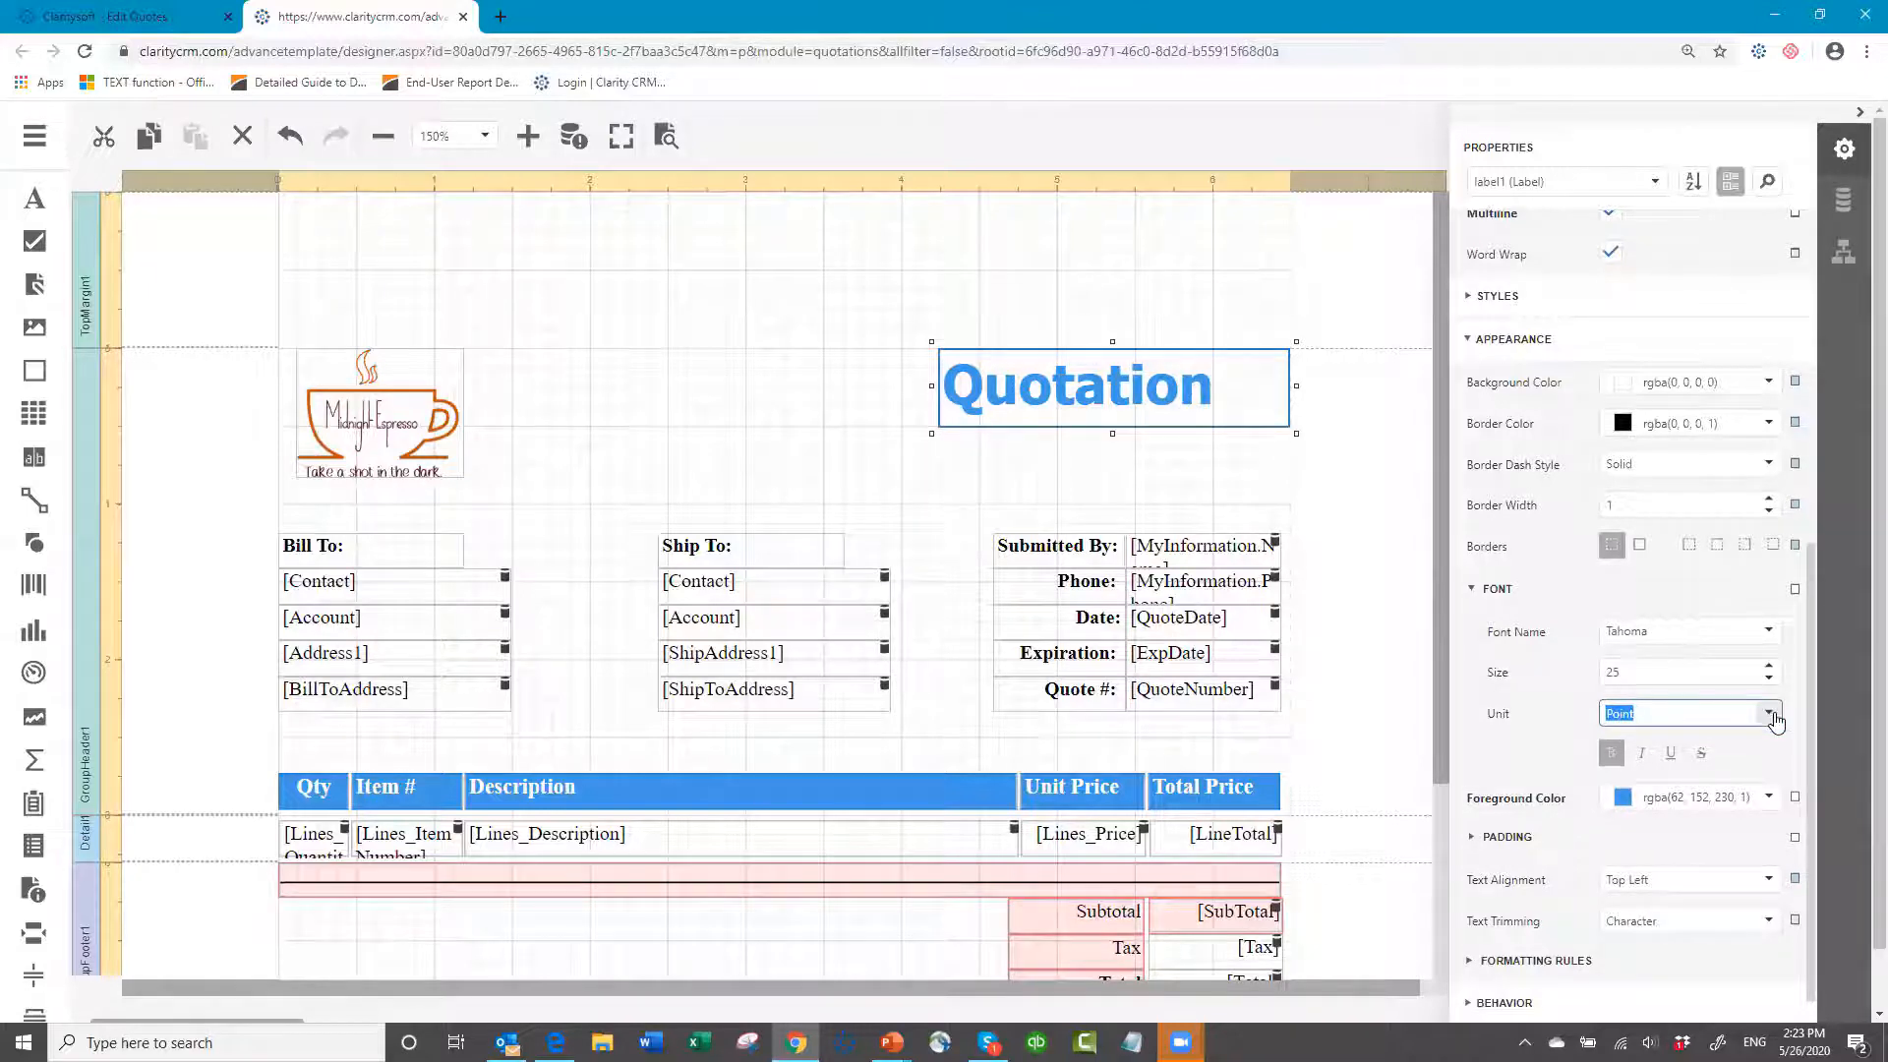
pyautogui.click(1772, 716)
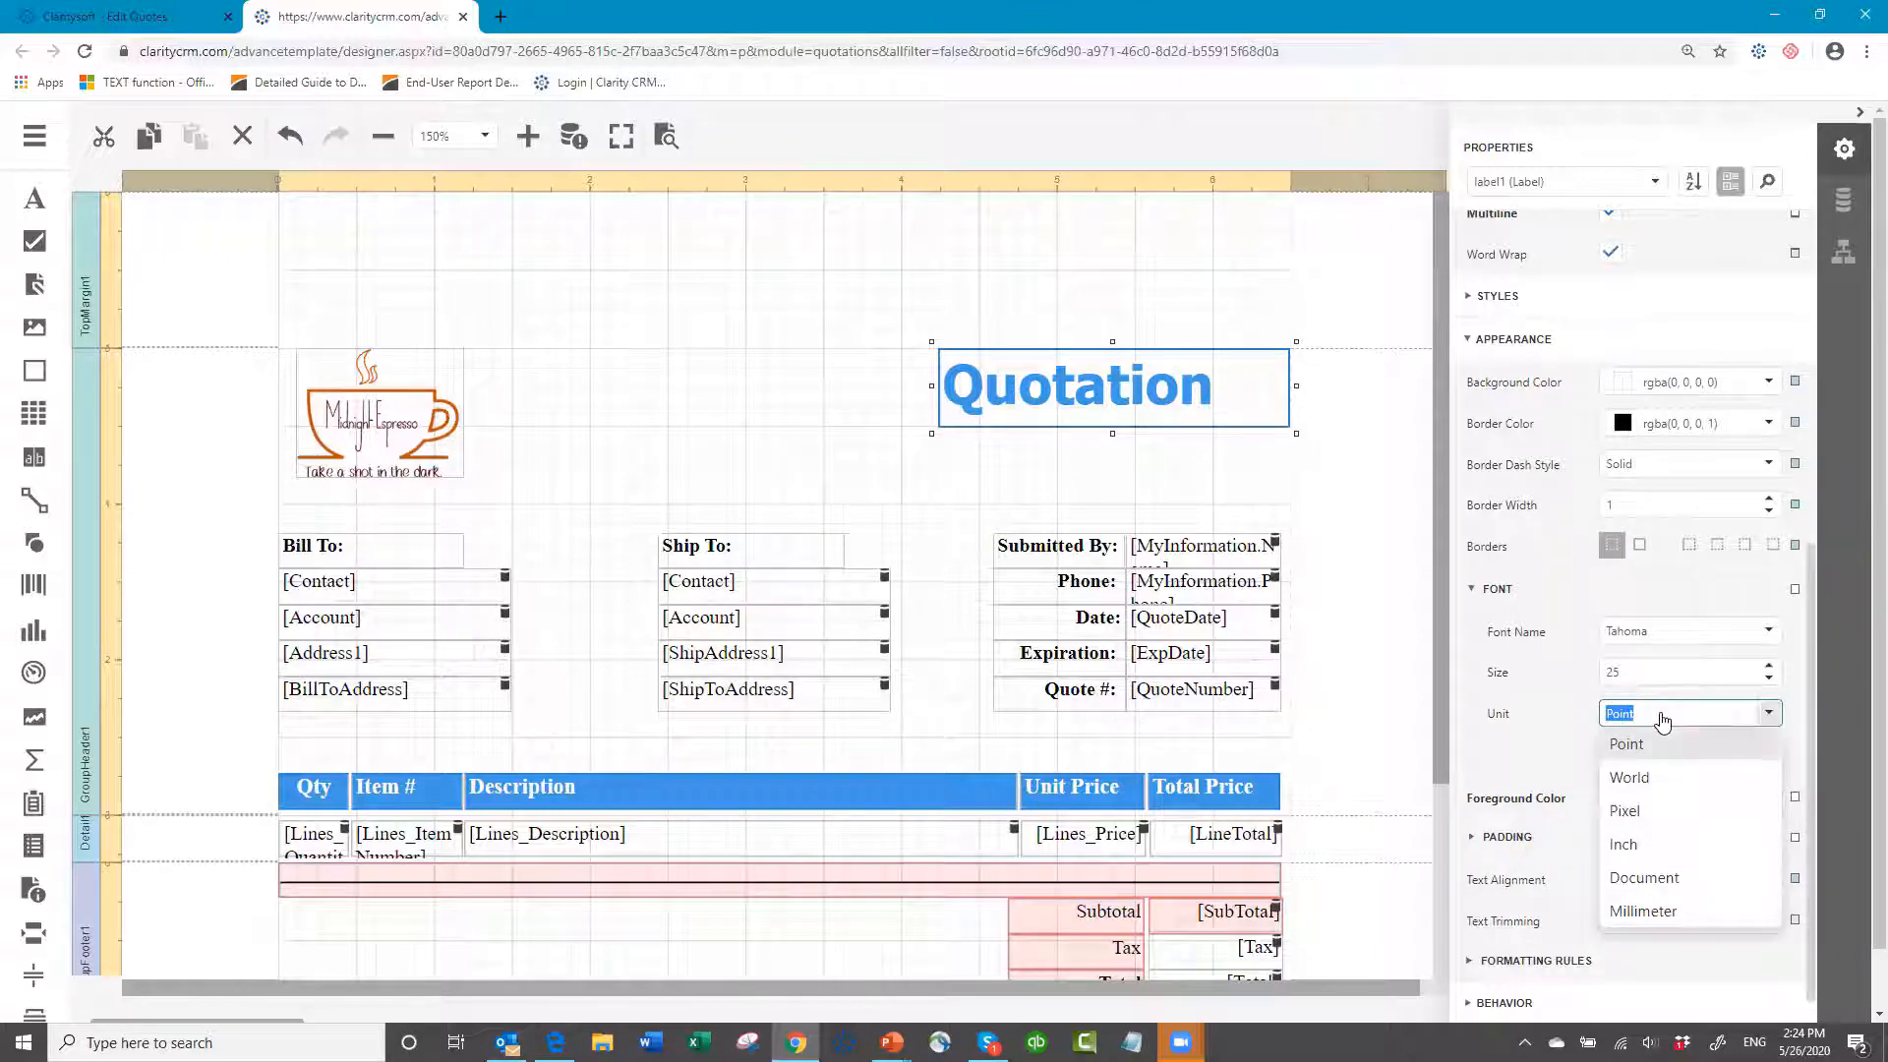
pyautogui.click(1665, 716)
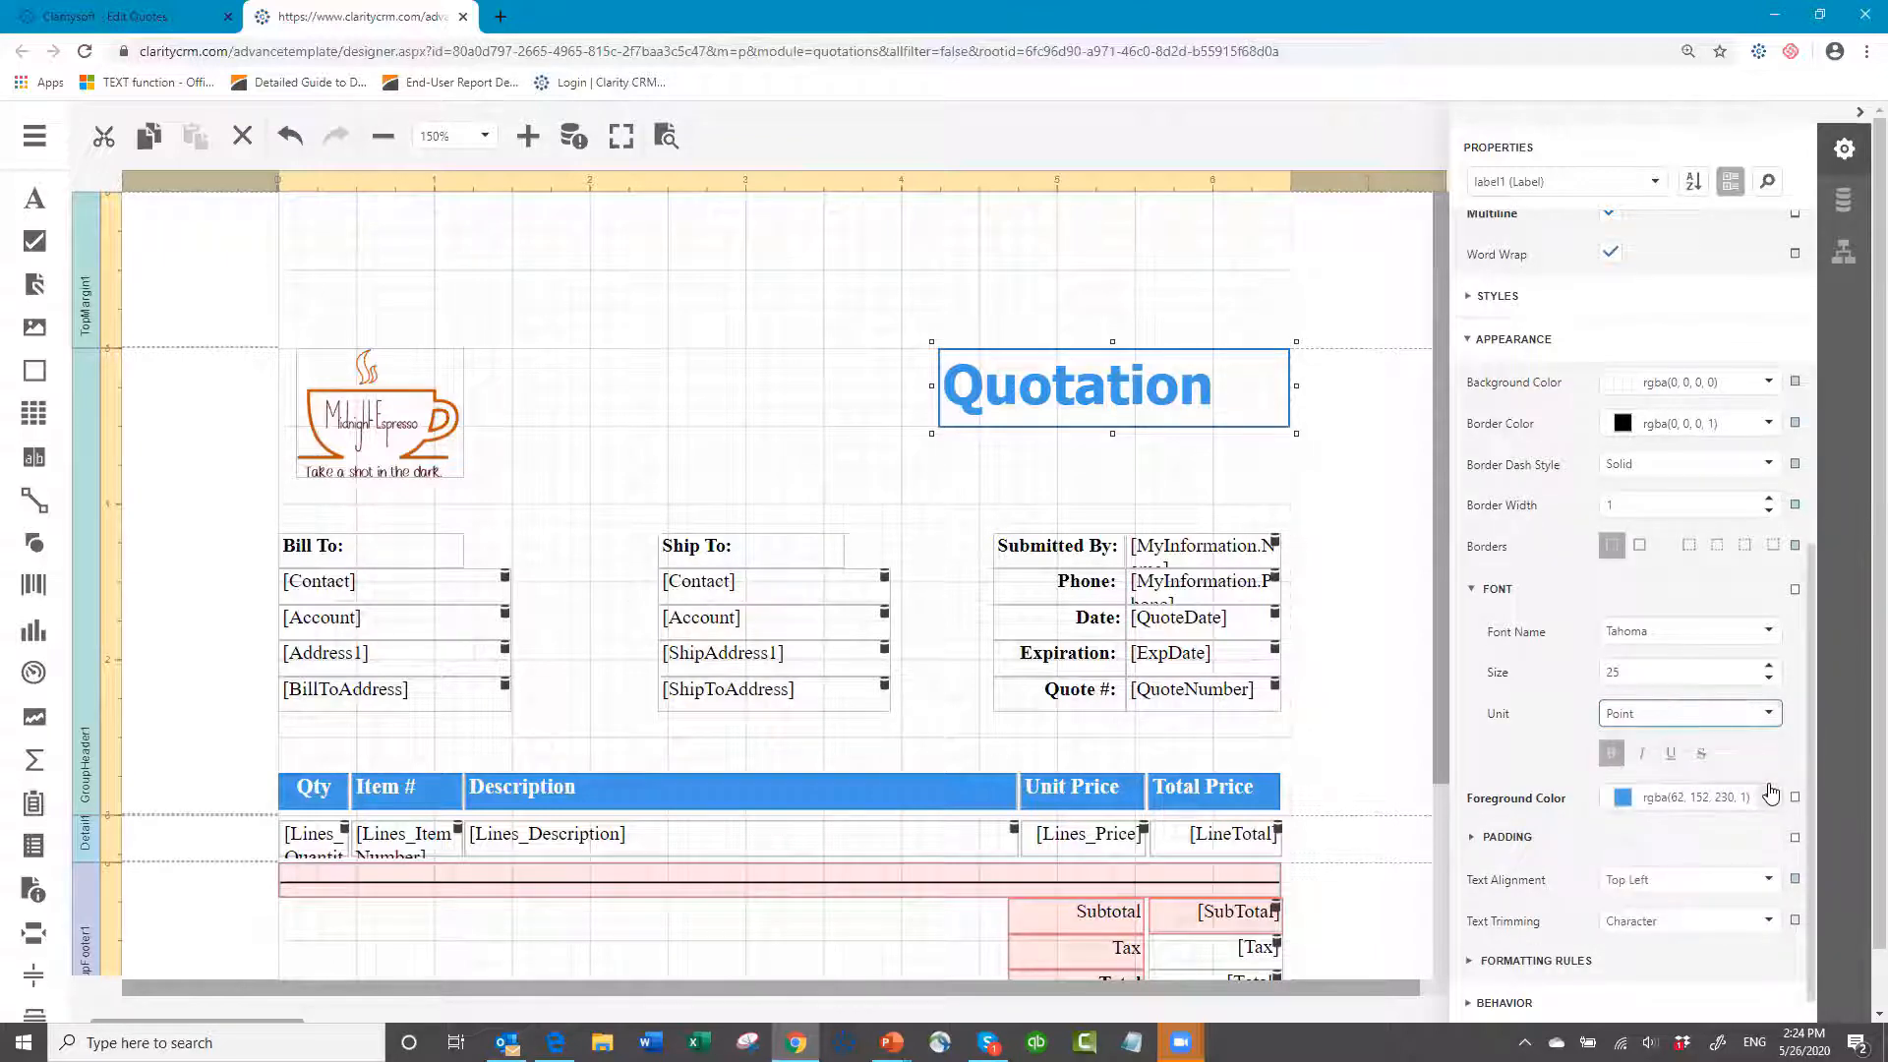
pyautogui.click(1612, 754)
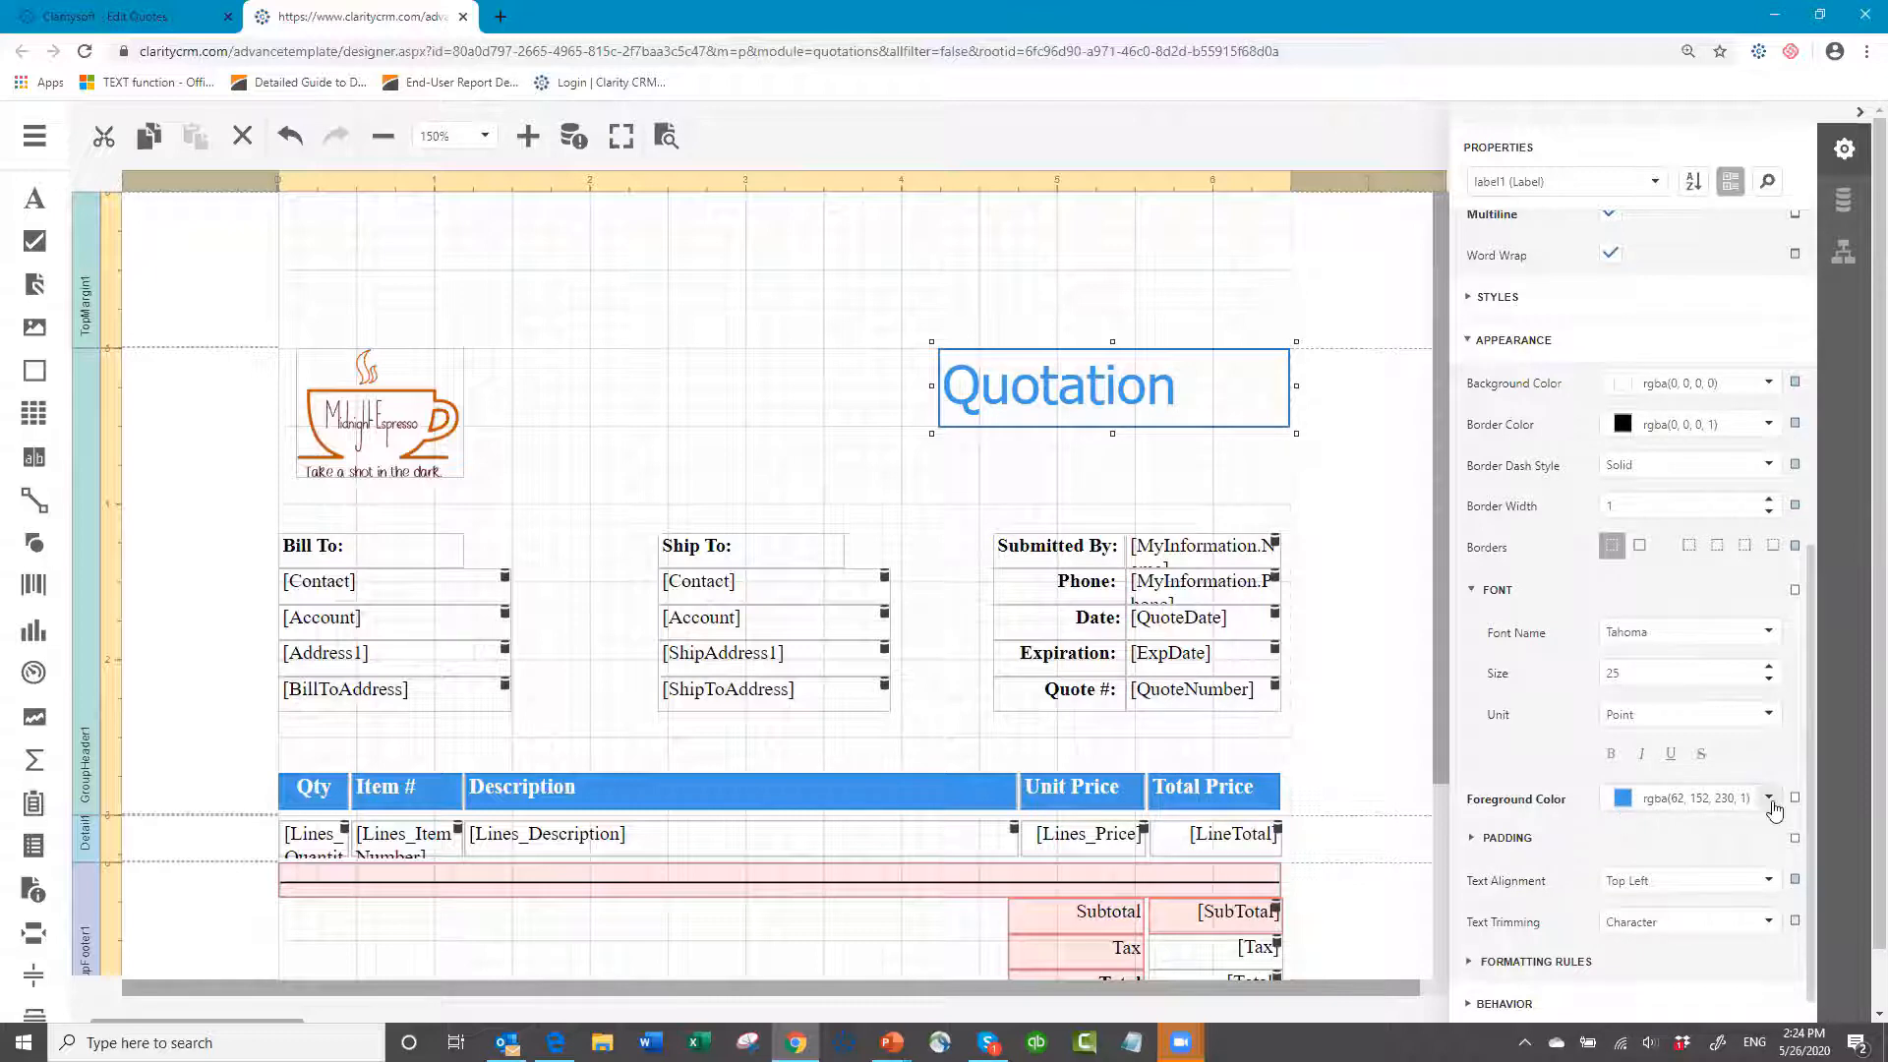
# - Set the Quotation heading's foreground color to dark brown, hex 5c3d0b (RGB 92, 61, 11)
pyautogui.click(1775, 802)
pyautogui.click(1775, 801)
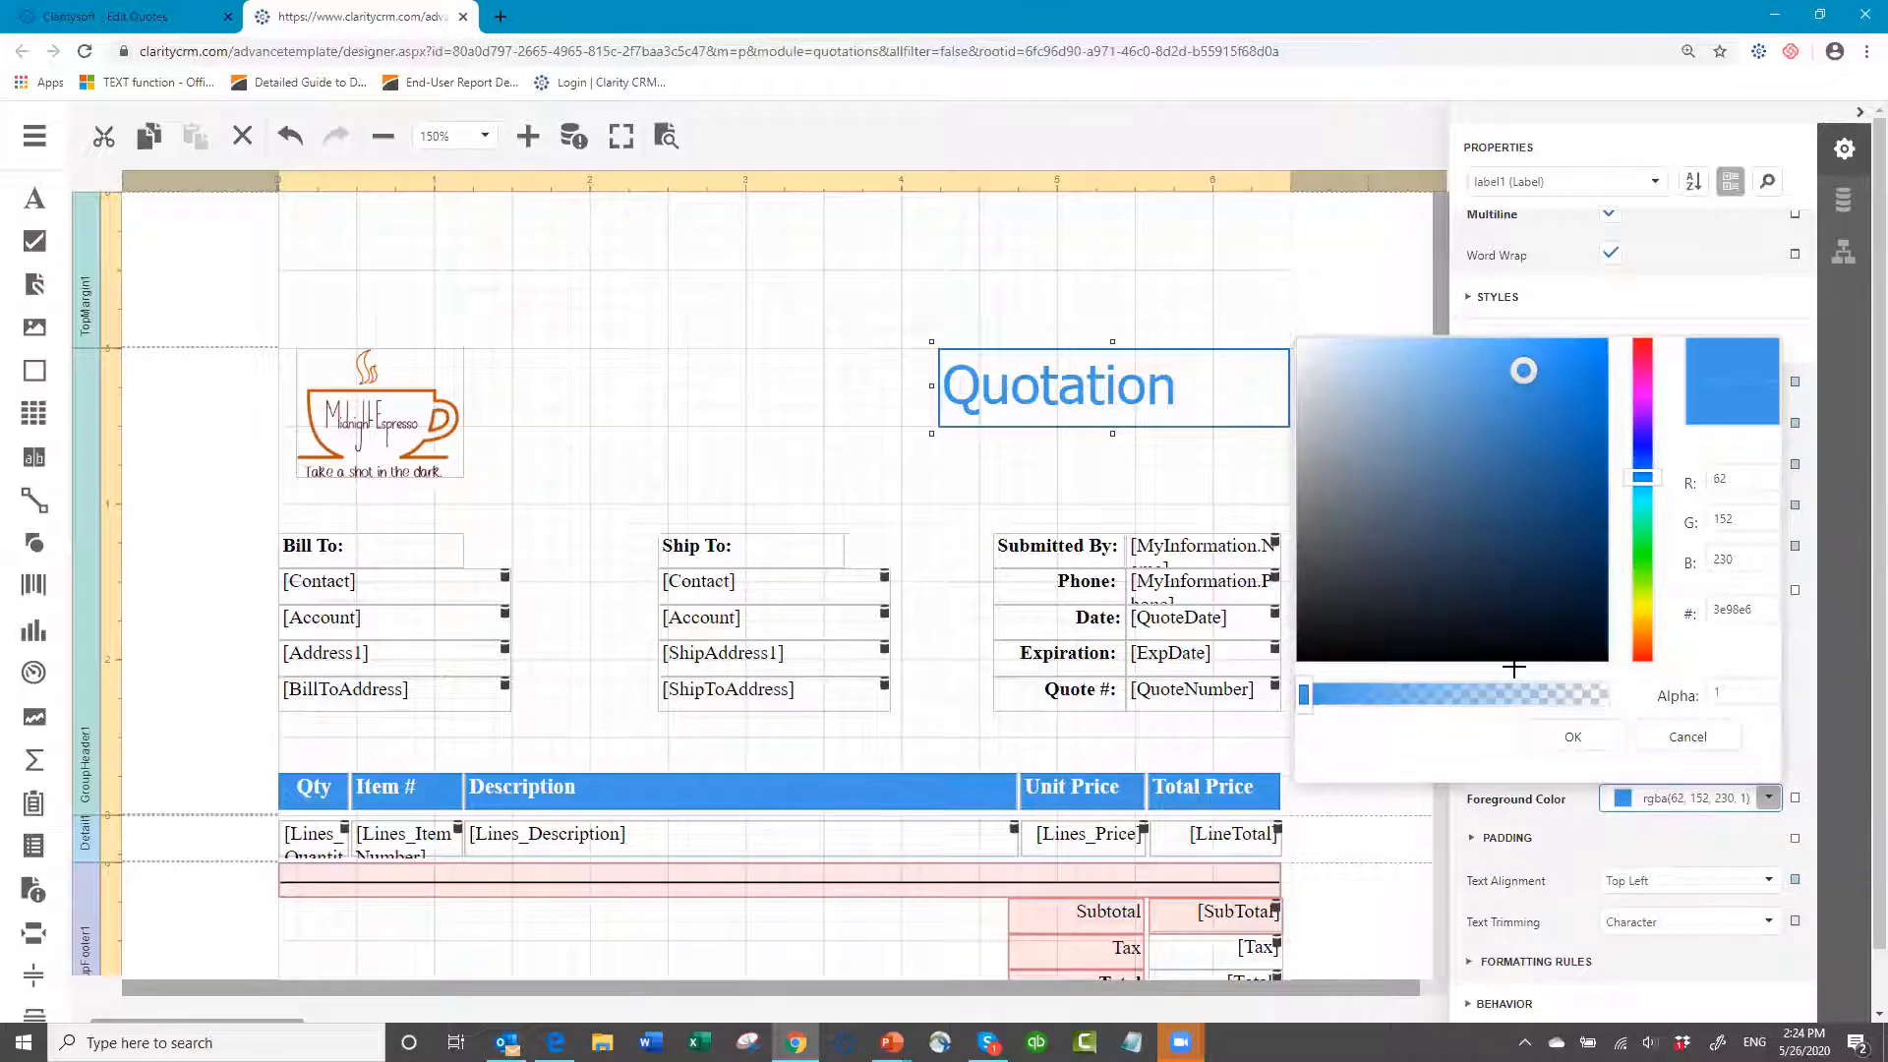
pyautogui.click(1644, 629)
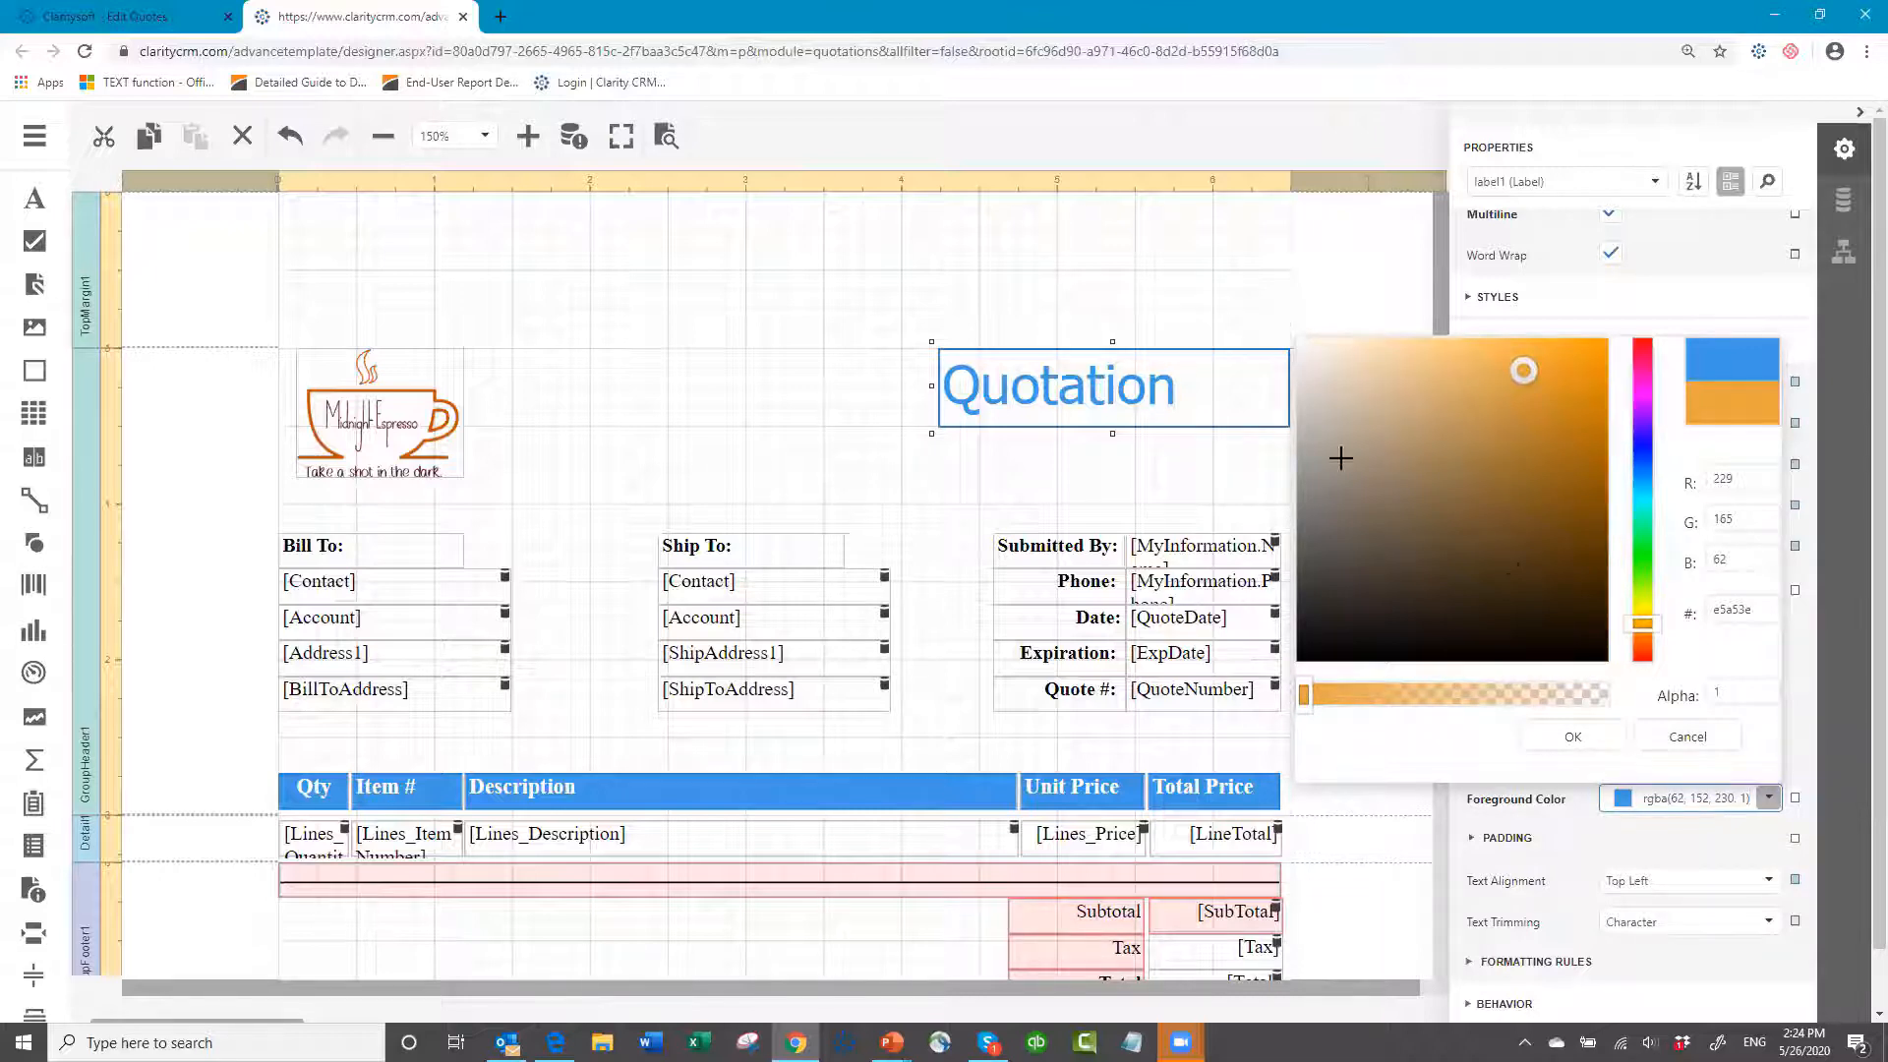
pyautogui.click(1553, 561)
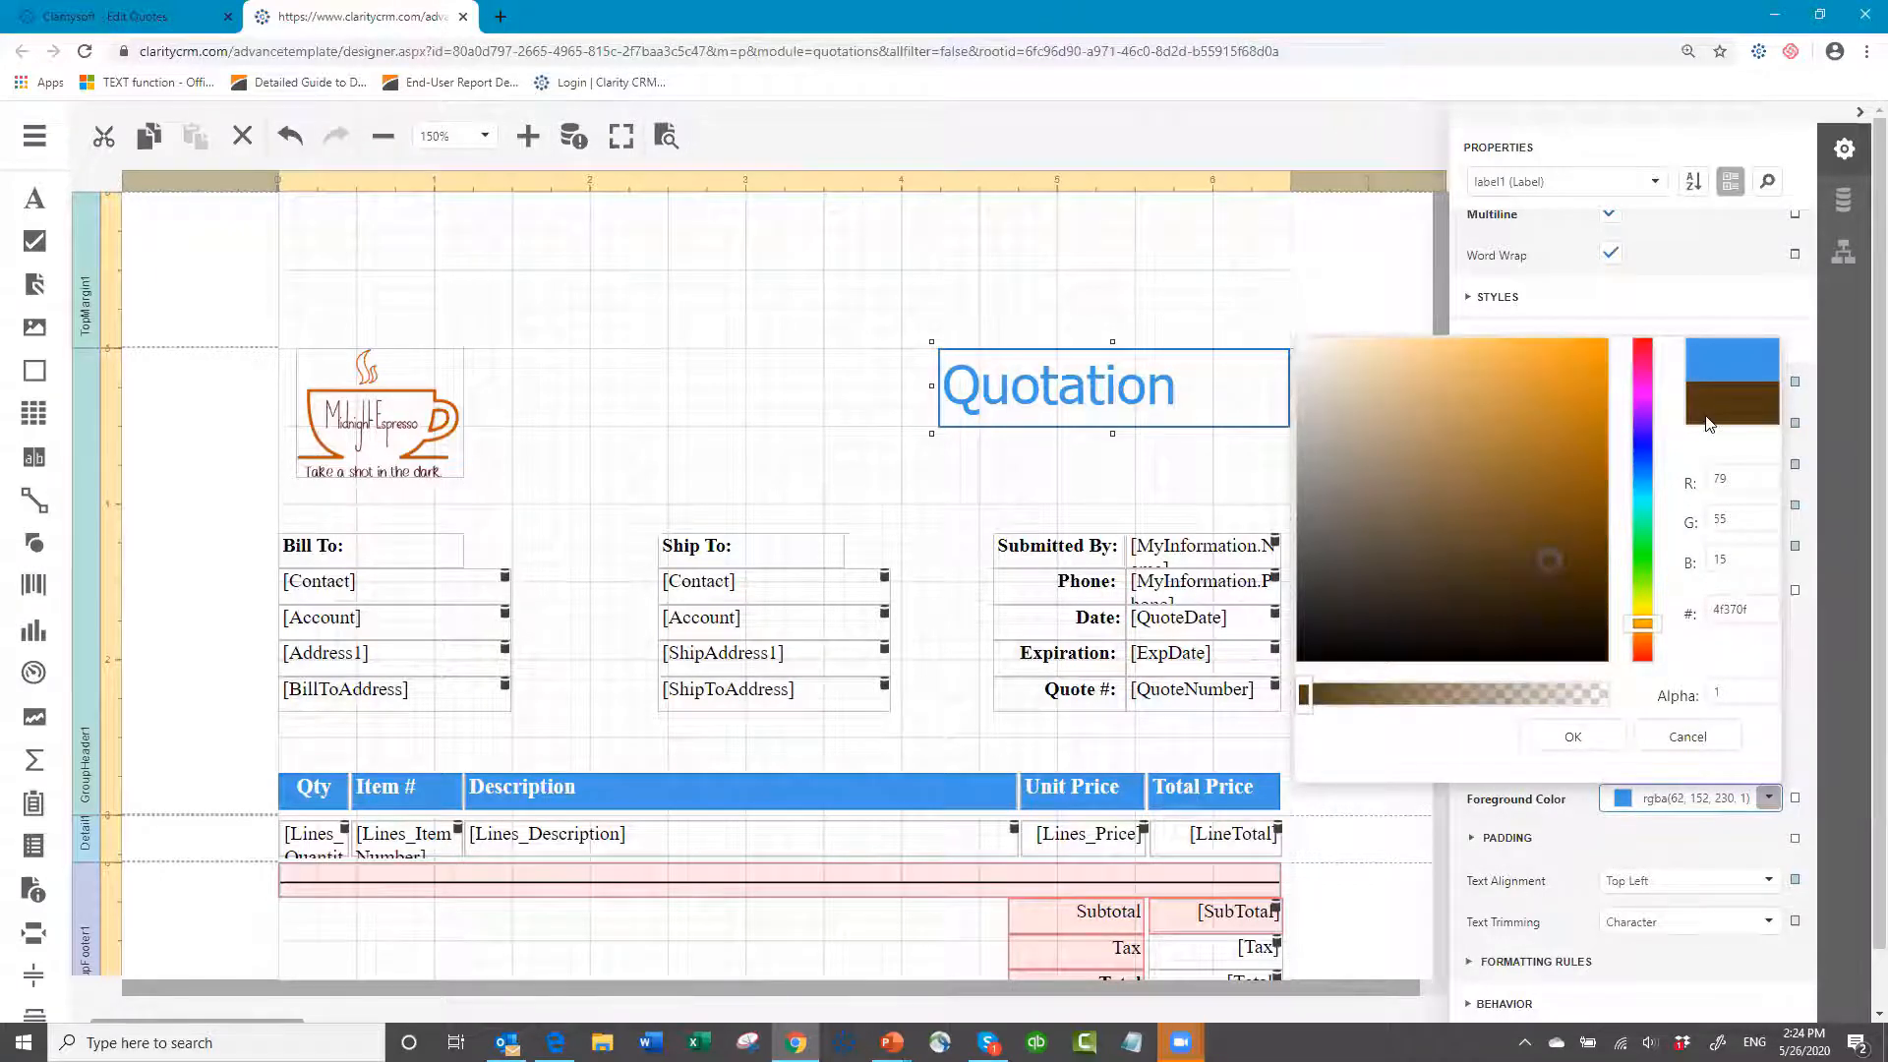
pyautogui.click(1571, 522)
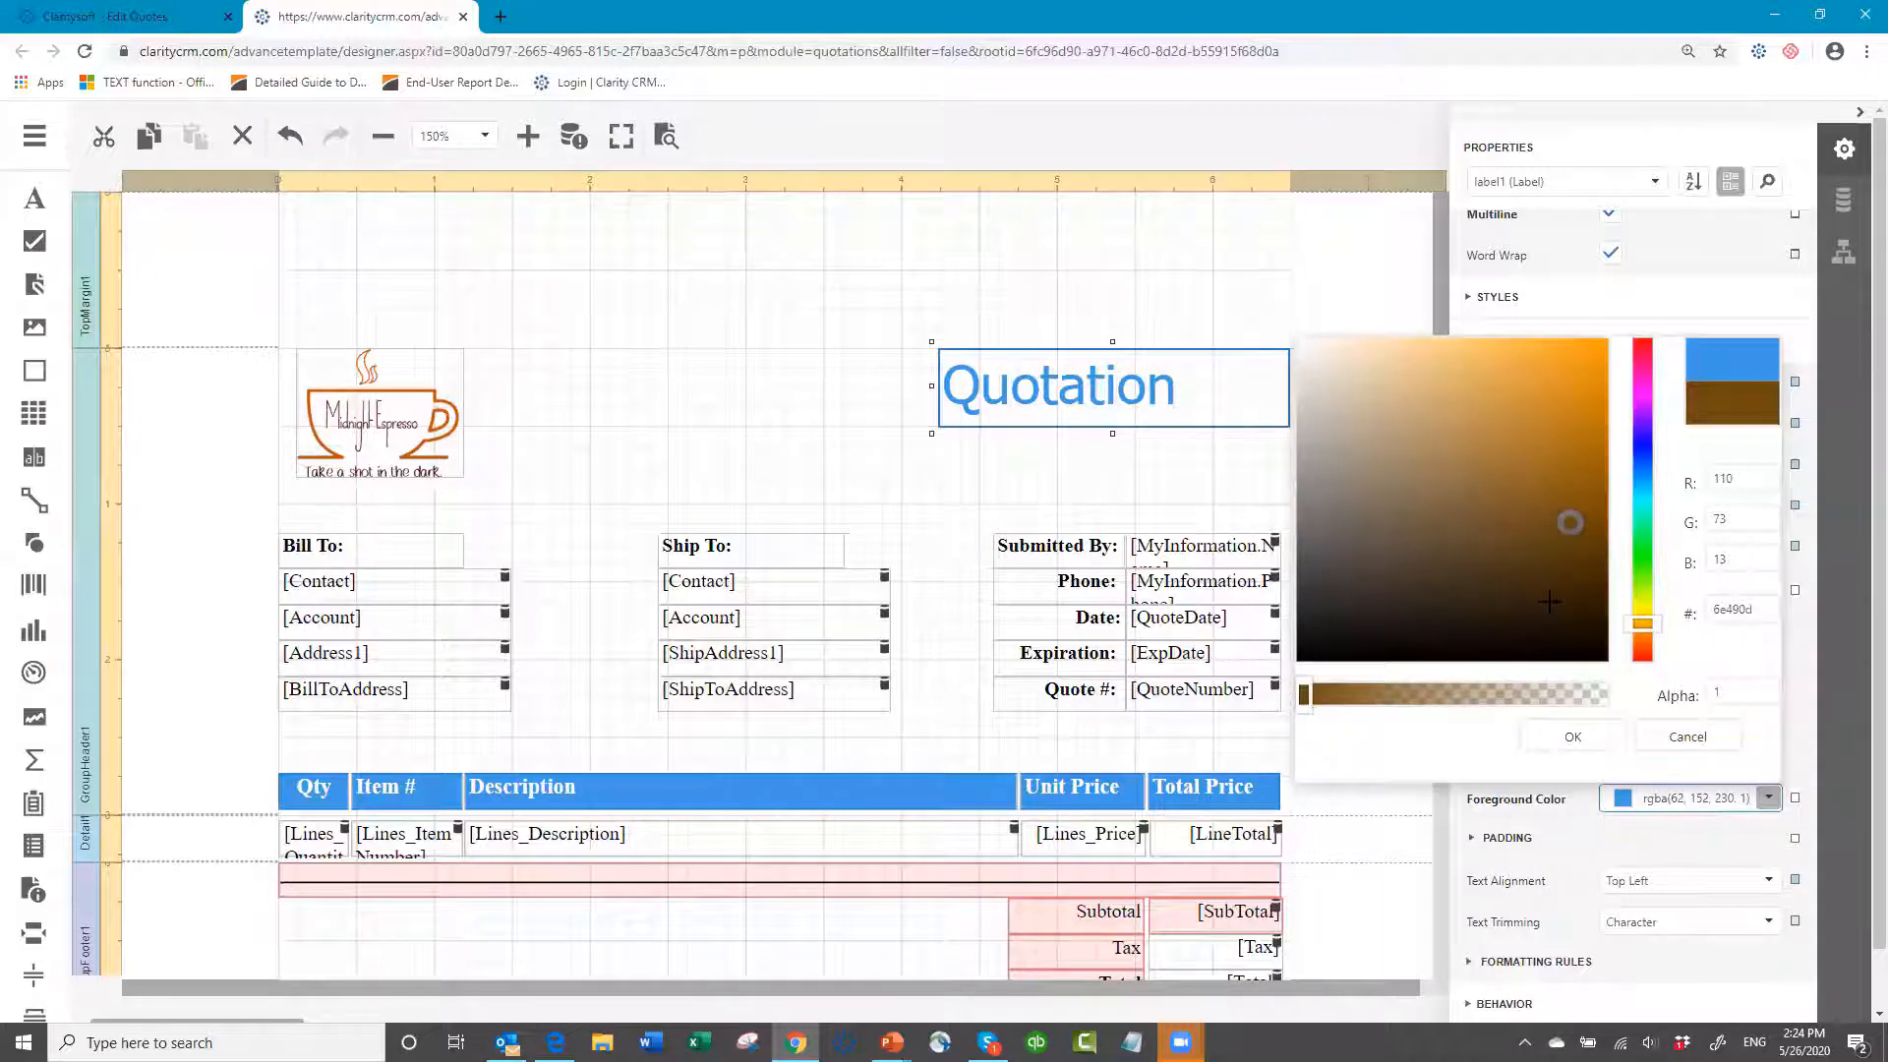
pyautogui.click(1570, 546)
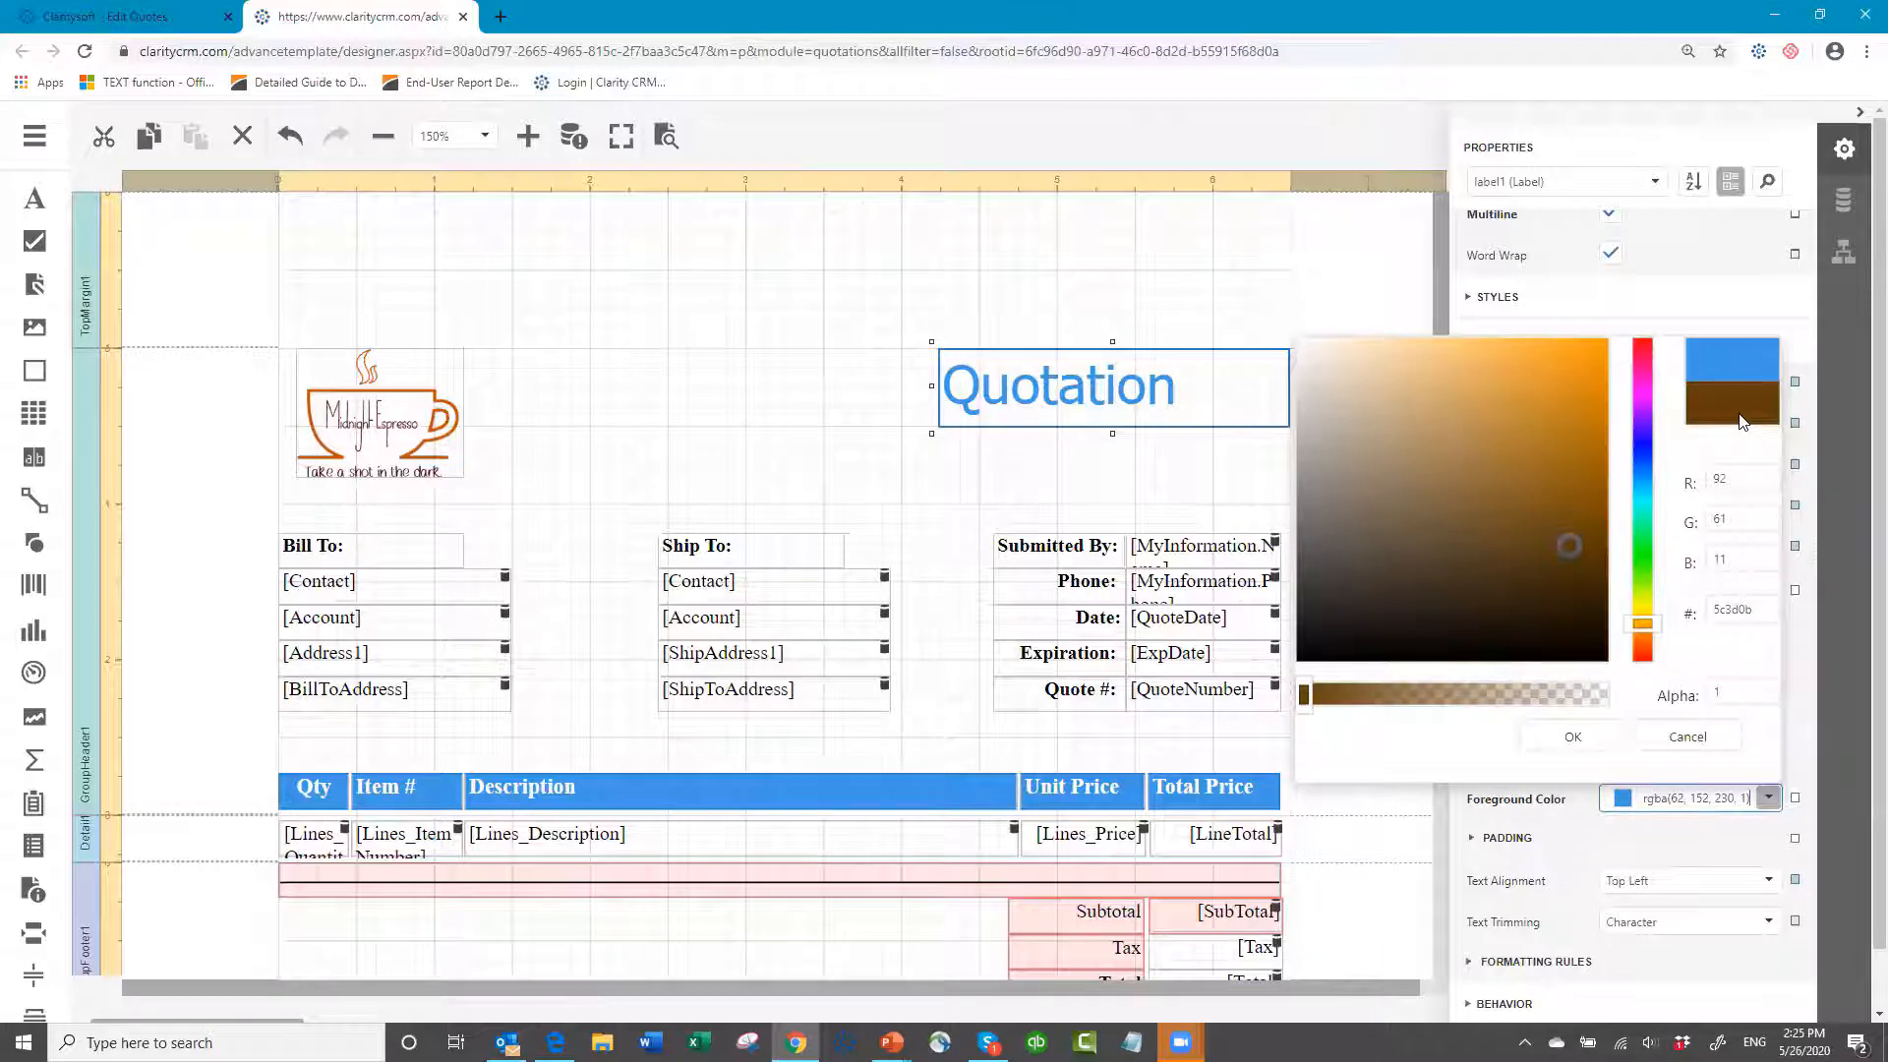
pyautogui.click(1755, 610)
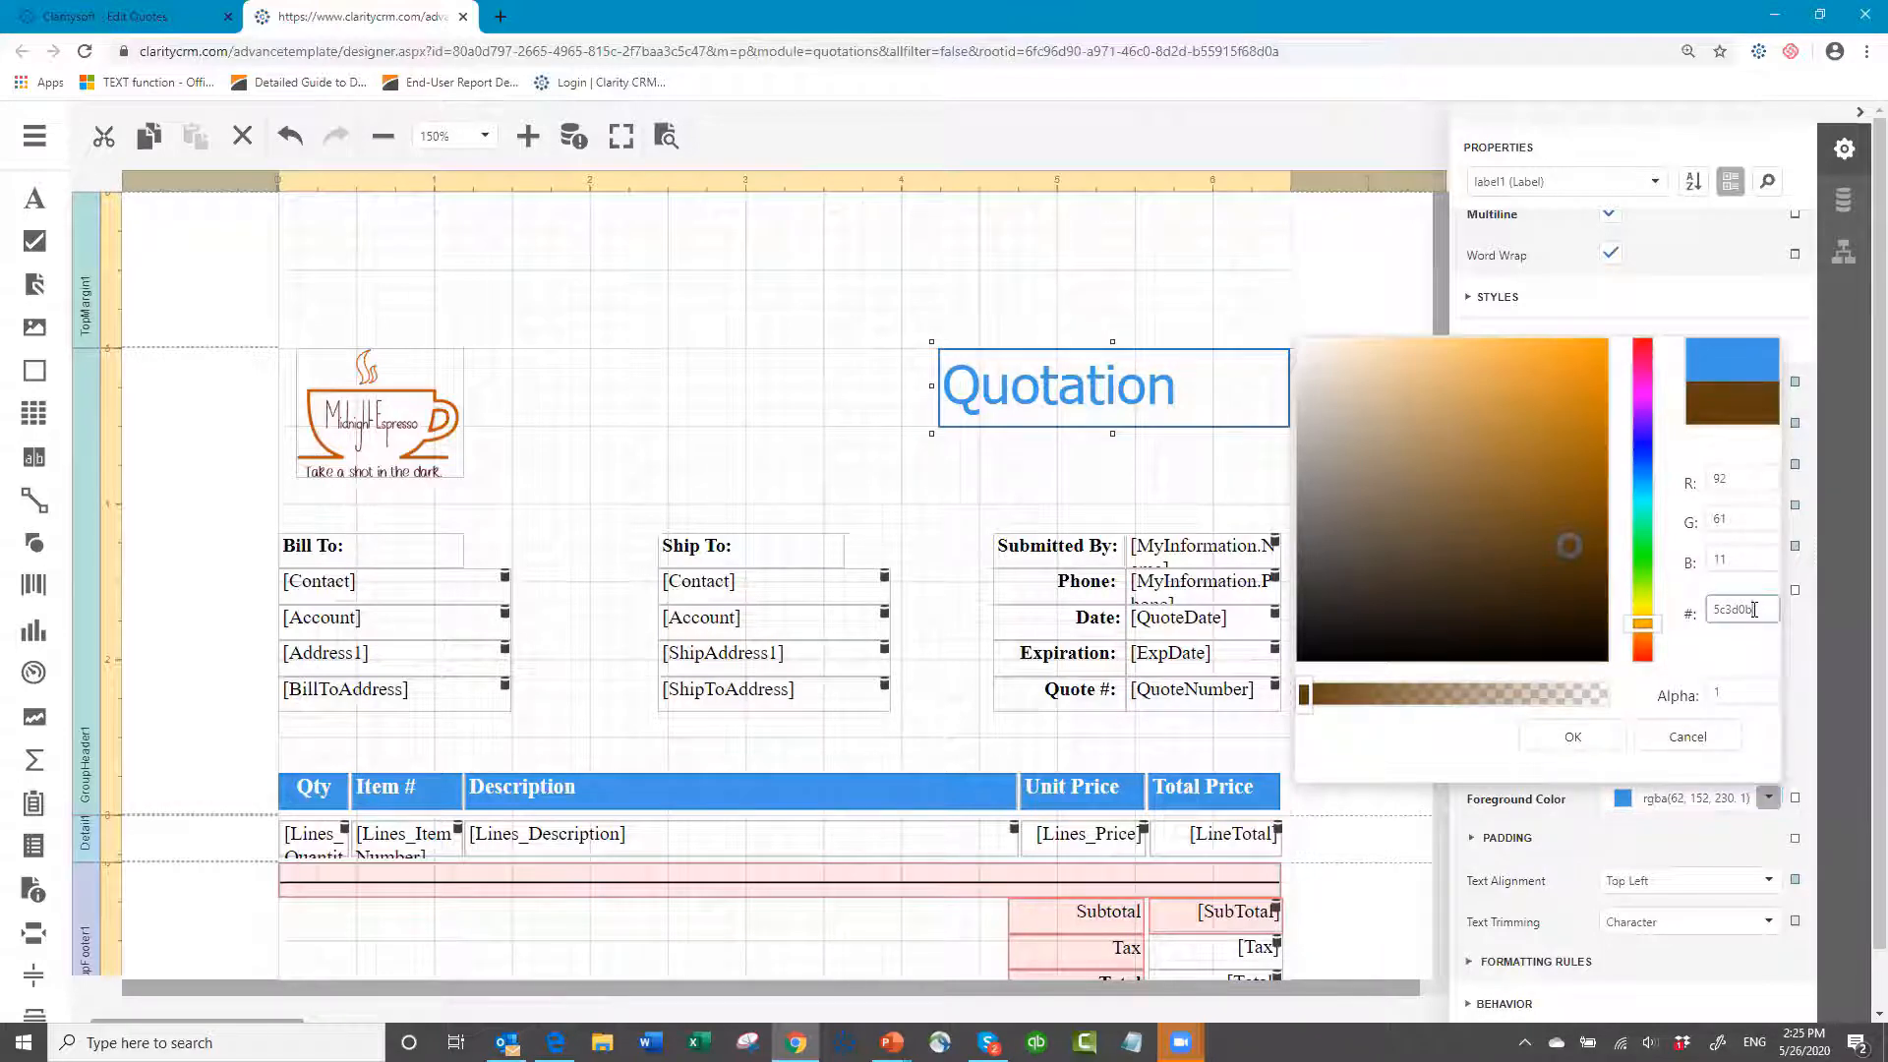
pyautogui.doubleClick(1722, 610)
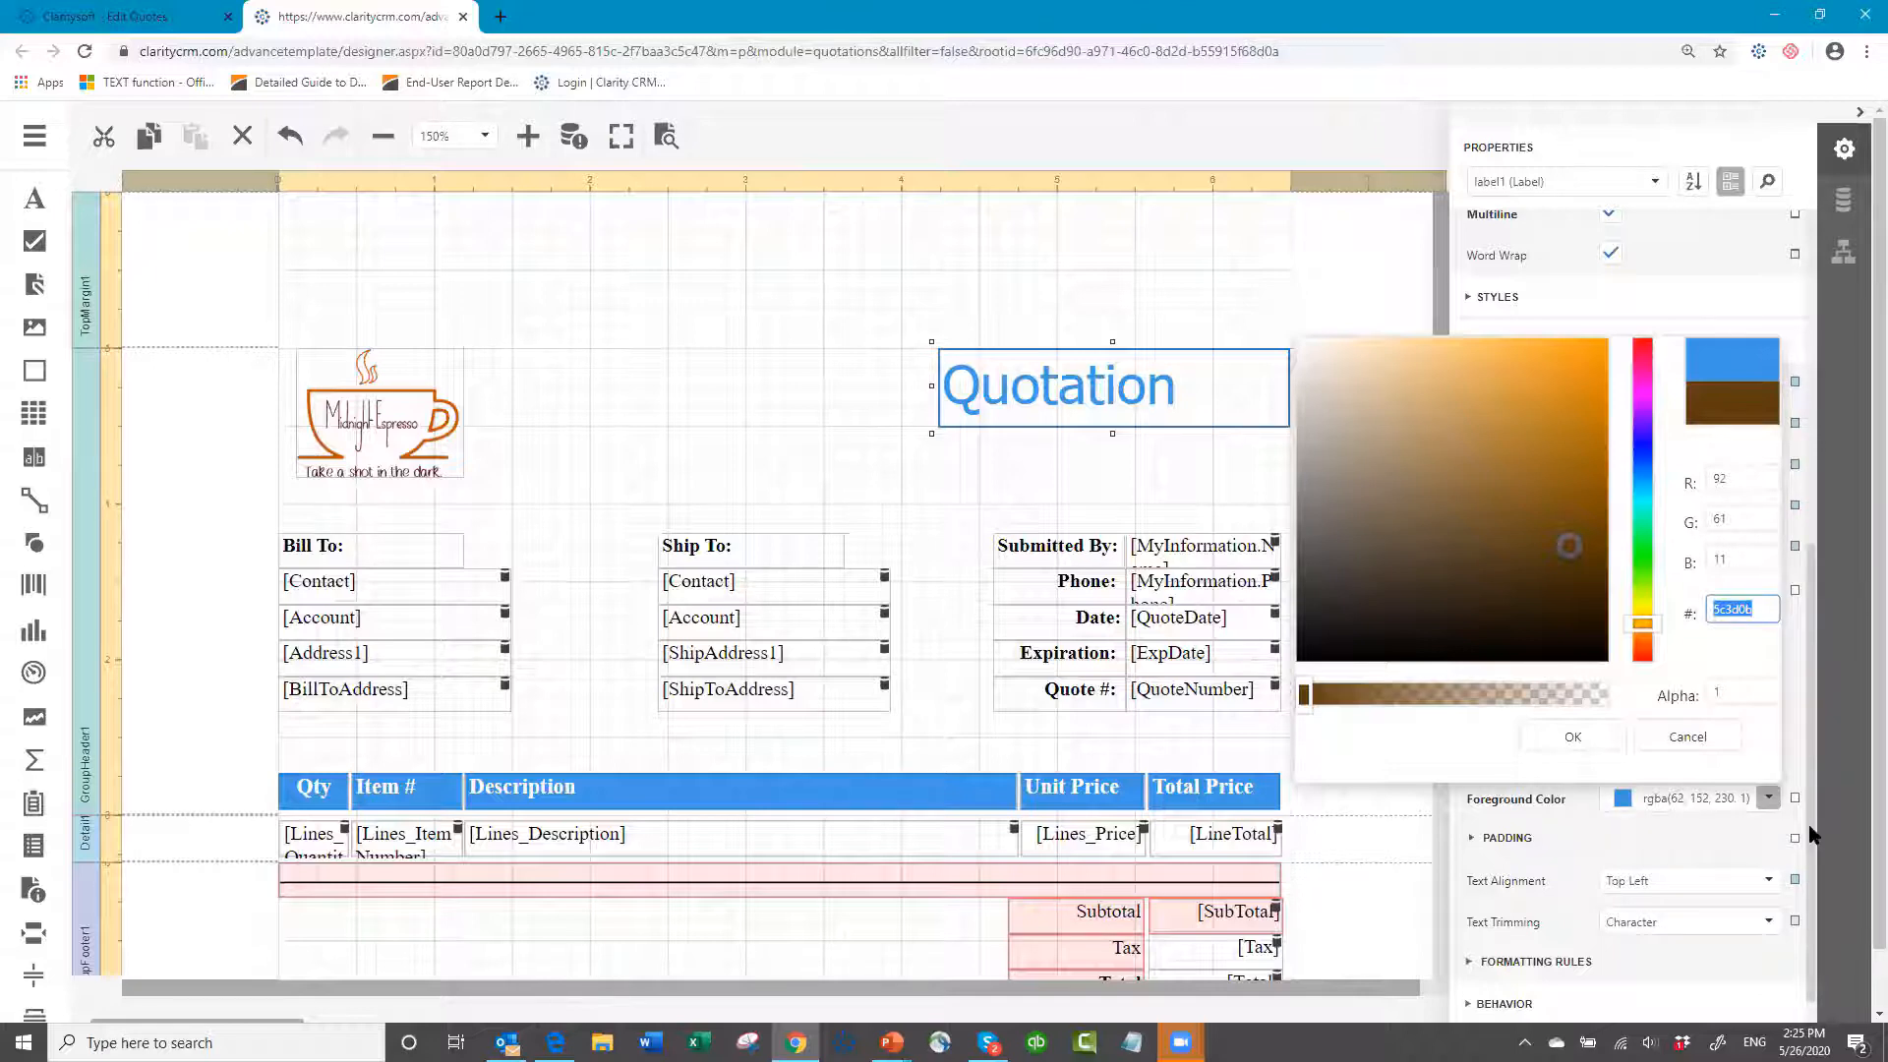
pyautogui.click(1580, 740)
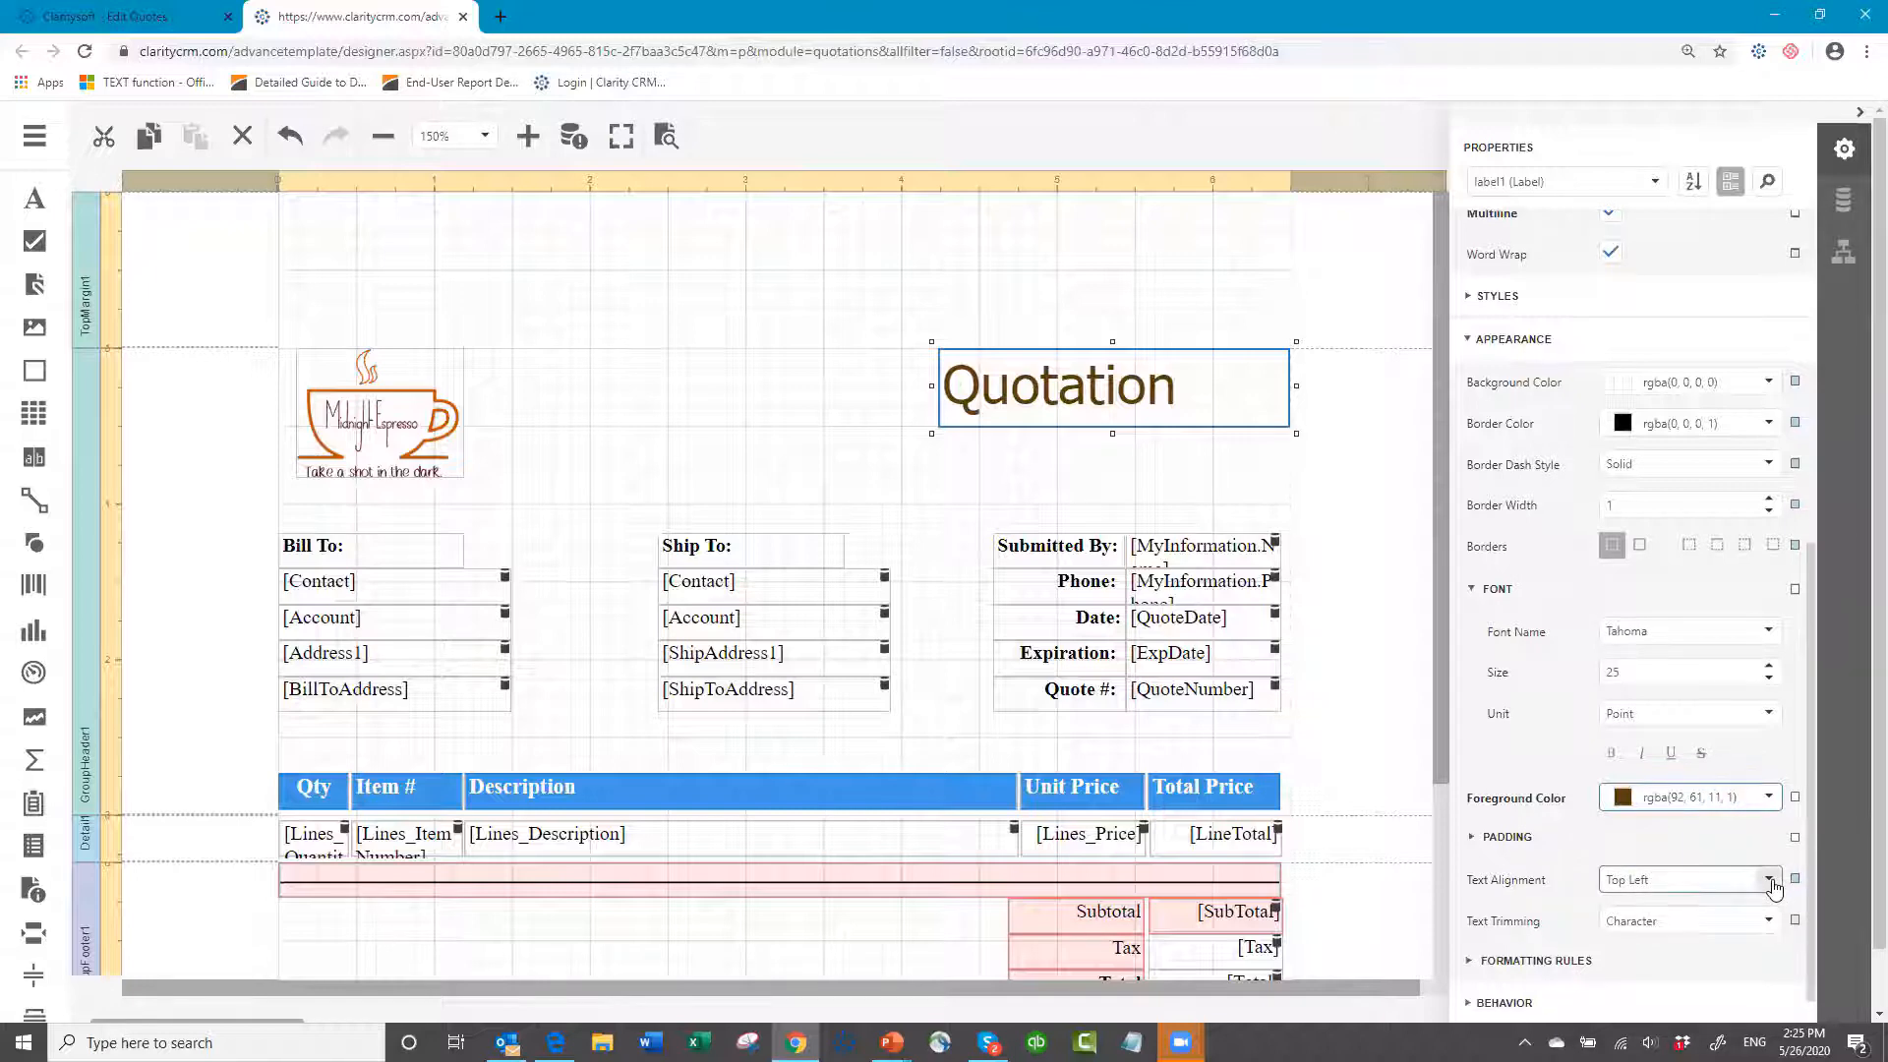
# - Set the Quotation heading's text alignment to Middle Right, then deselect the label
pyautogui.click(1769, 881)
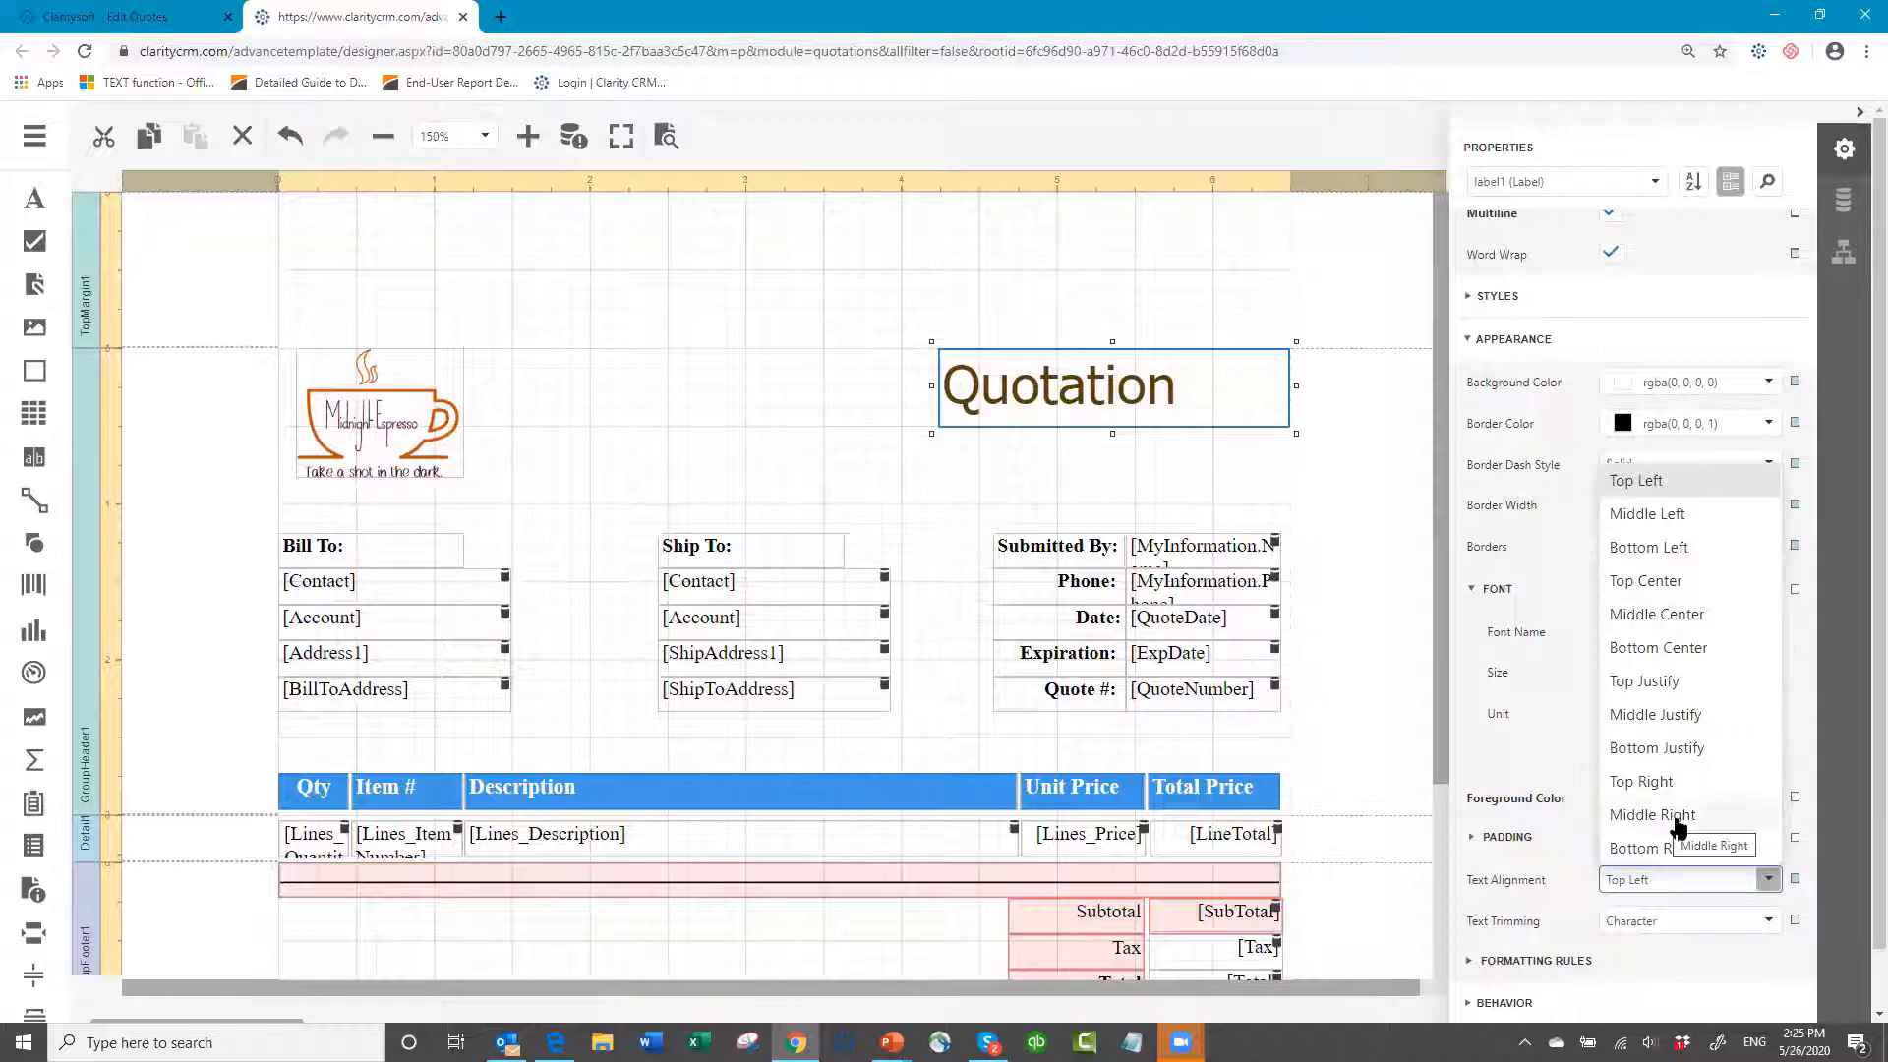
pyautogui.click(1677, 822)
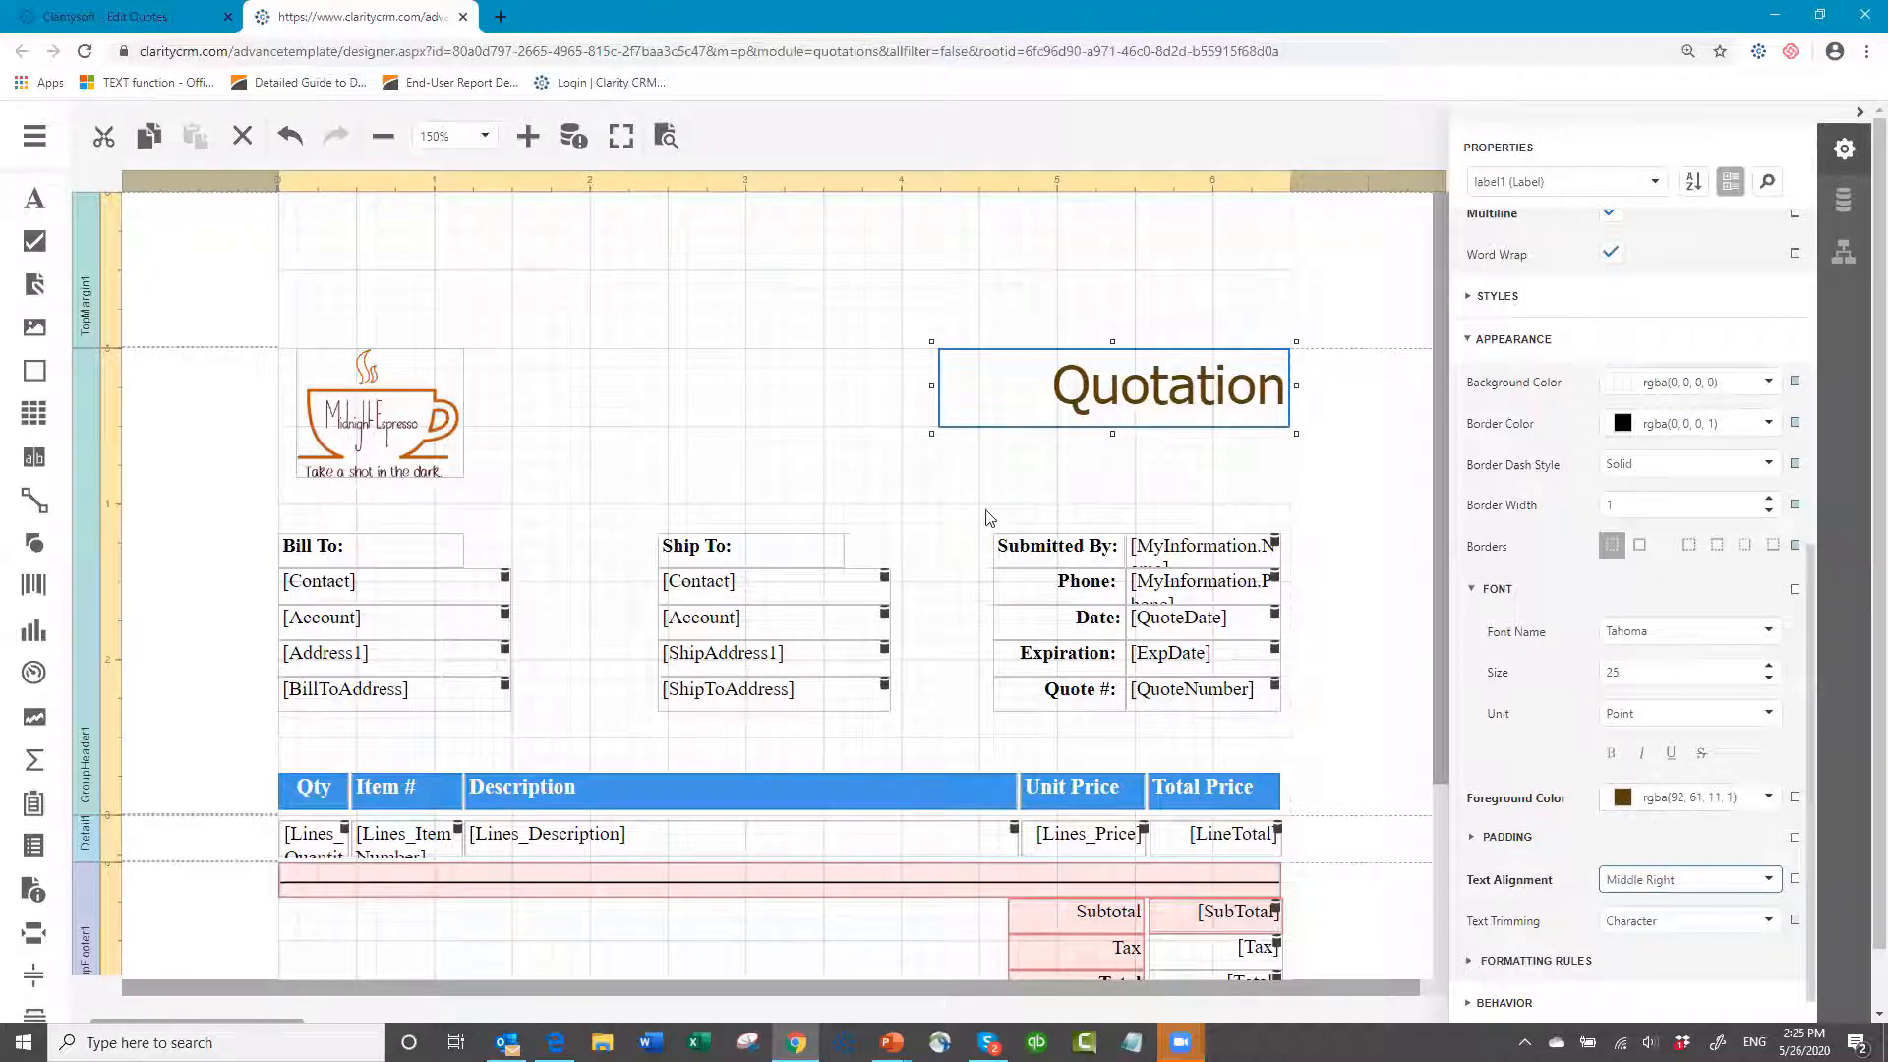
pyautogui.click(878, 475)
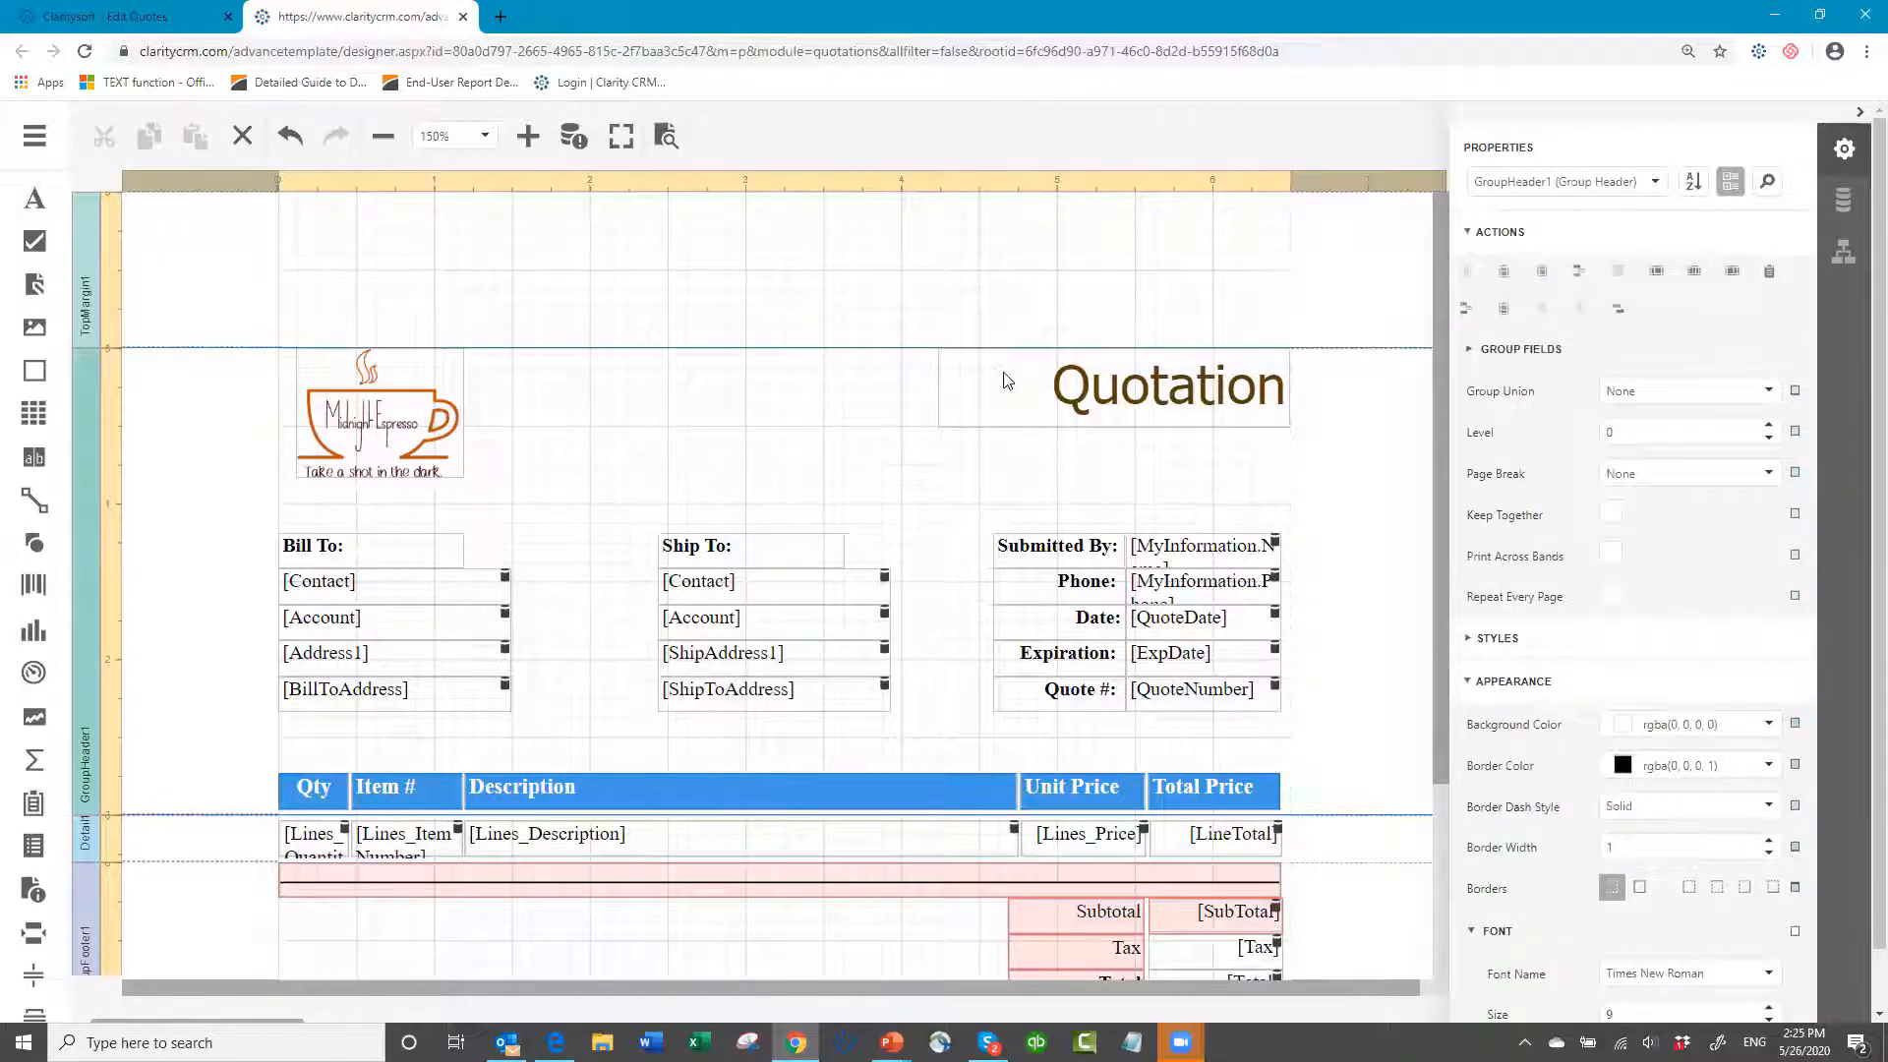
# - Narrow the Quotation heading's box from its left edge so it fits closer around the text, then deselect it
pyautogui.click(974, 386)
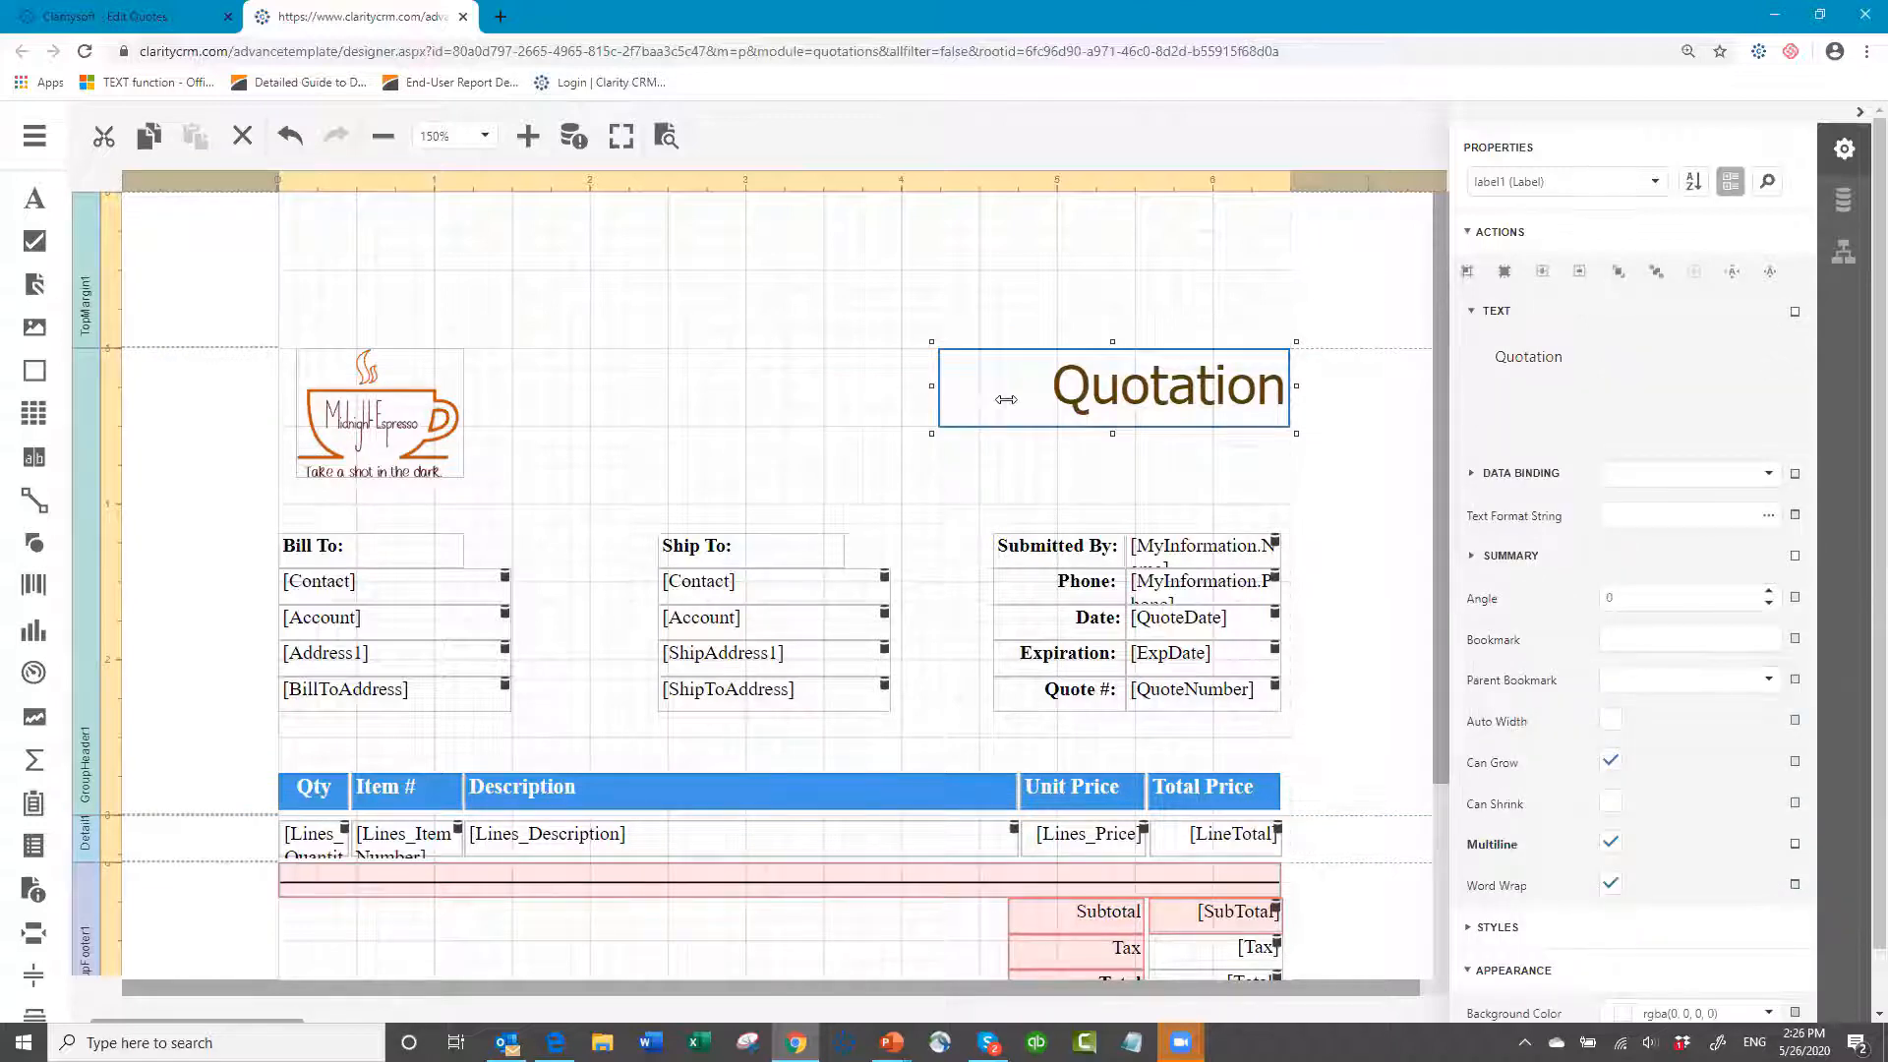
pyautogui.moveTo(1006, 399)
pyautogui.mouseDown()
pyautogui.moveTo(1041, 407)
pyautogui.moveTo(1005, 411)
pyautogui.mouseUp()
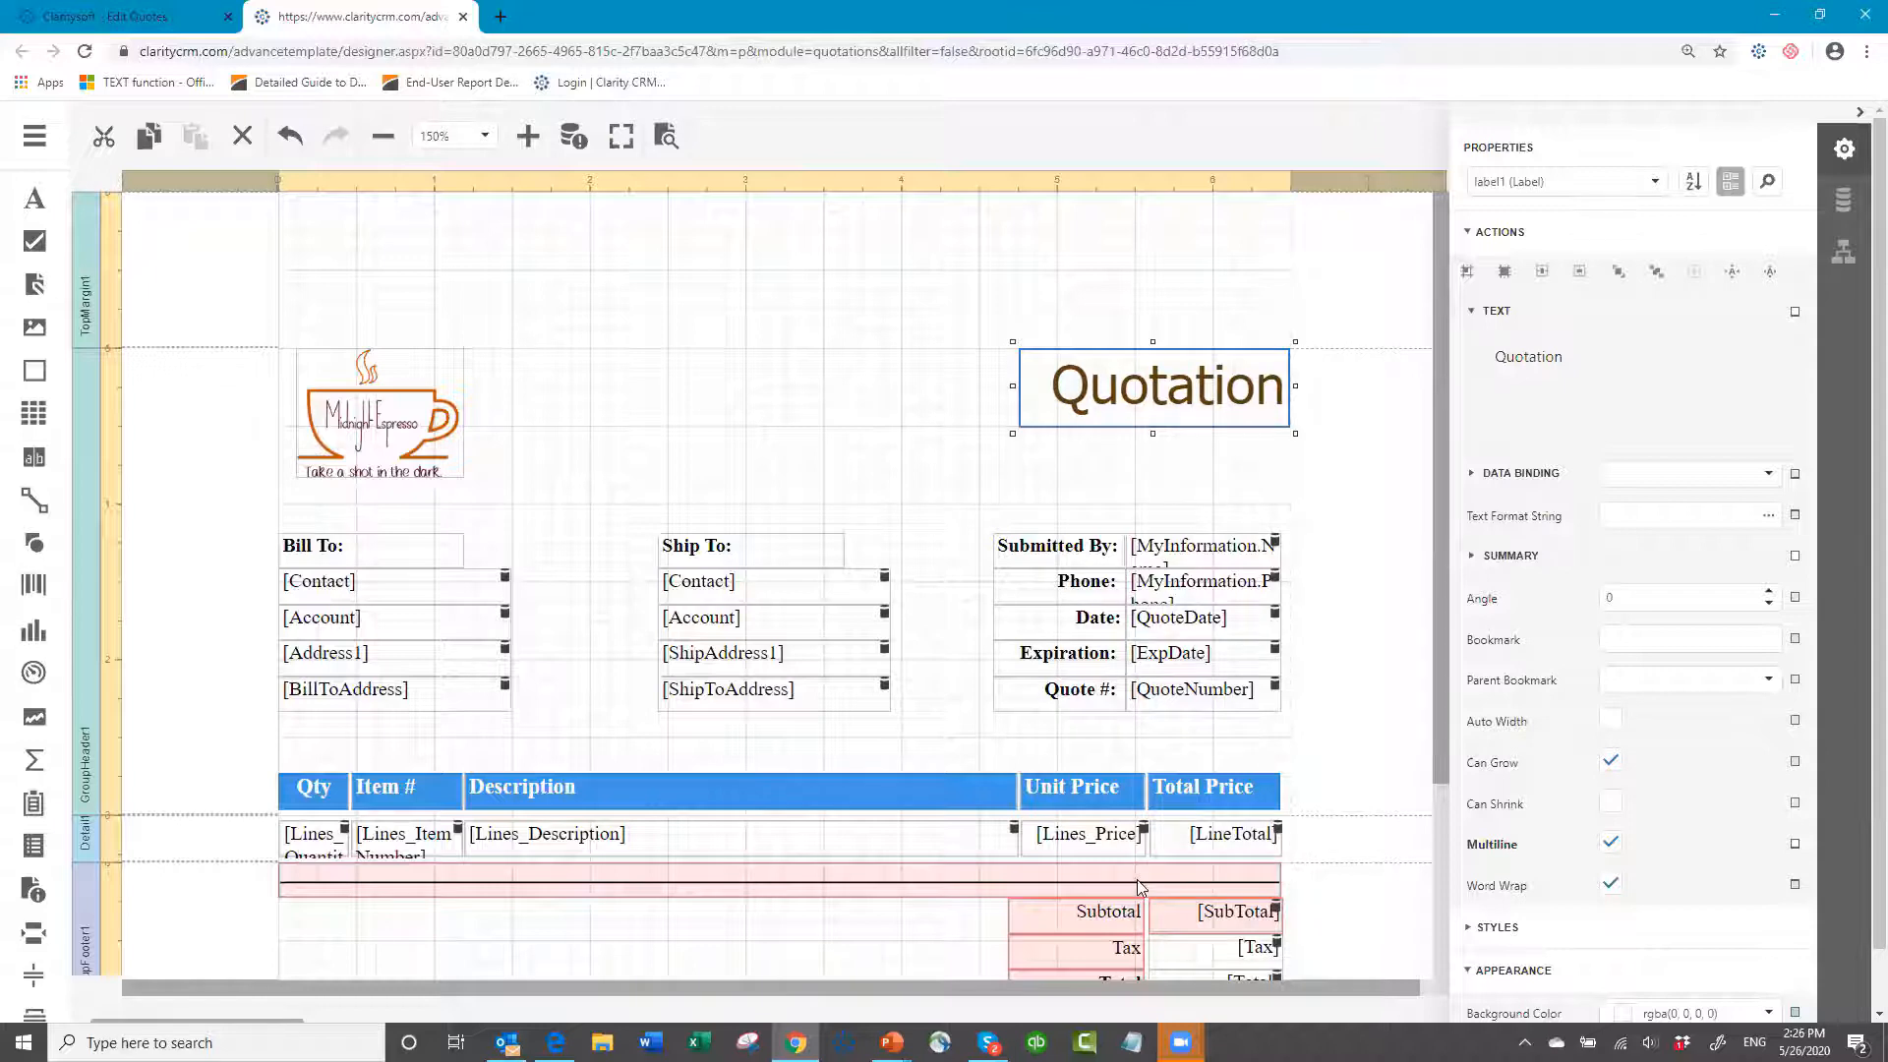
pyautogui.click(813, 366)
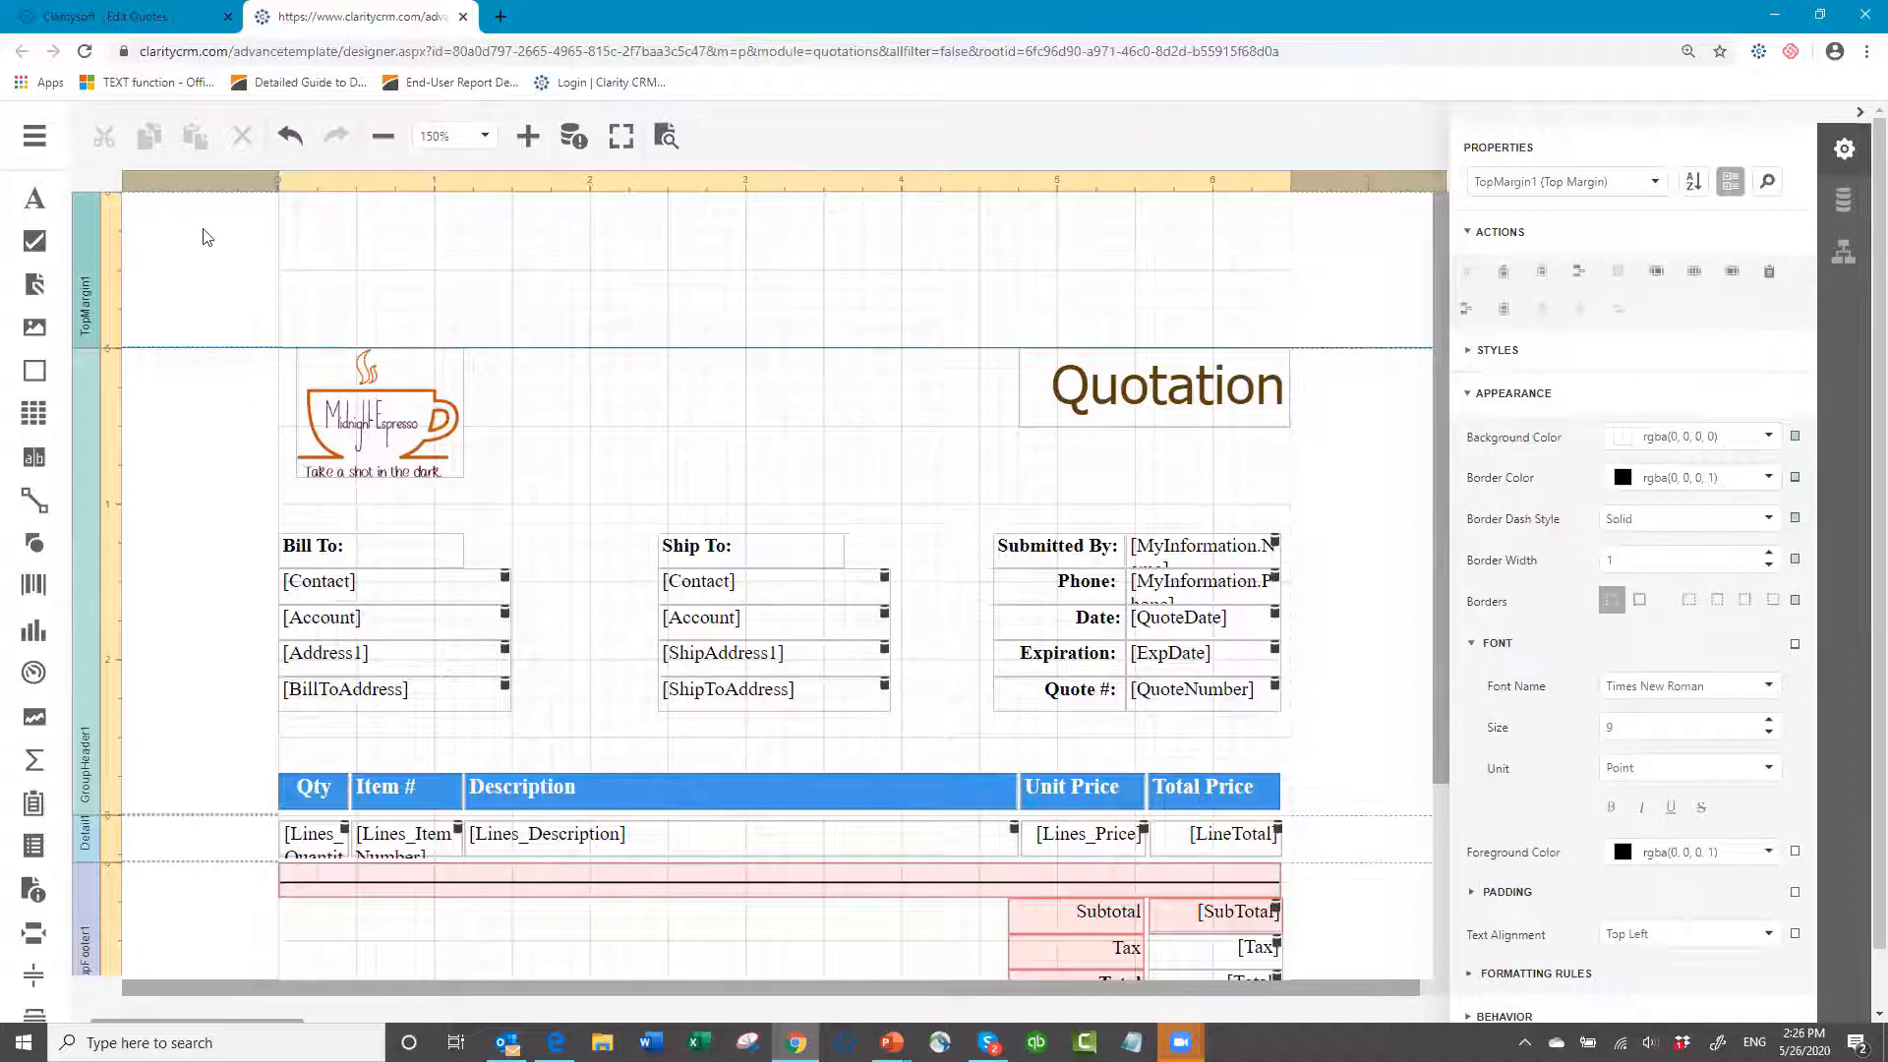
# - Save the quote template, preview it with the quotation's data, and return to the designer
pyautogui.click(35, 138)
pyautogui.click(87, 406)
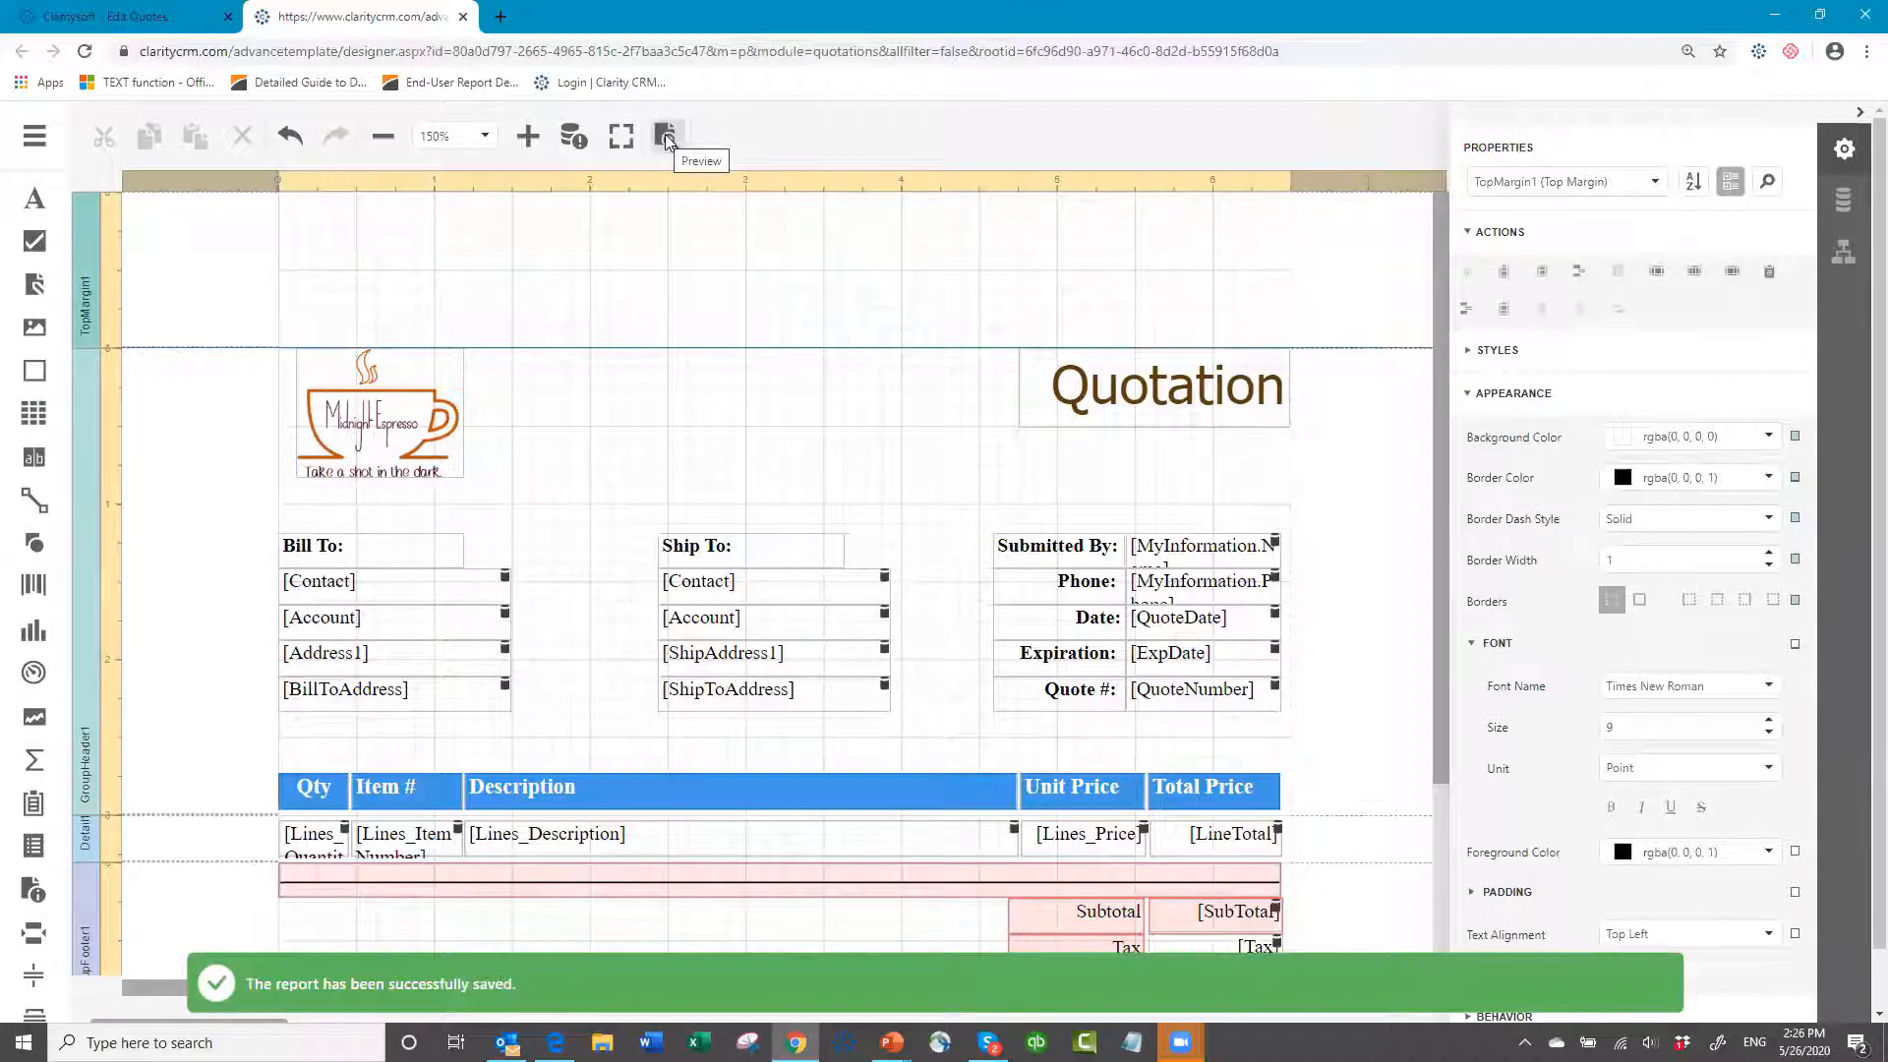
pyautogui.click(665, 139)
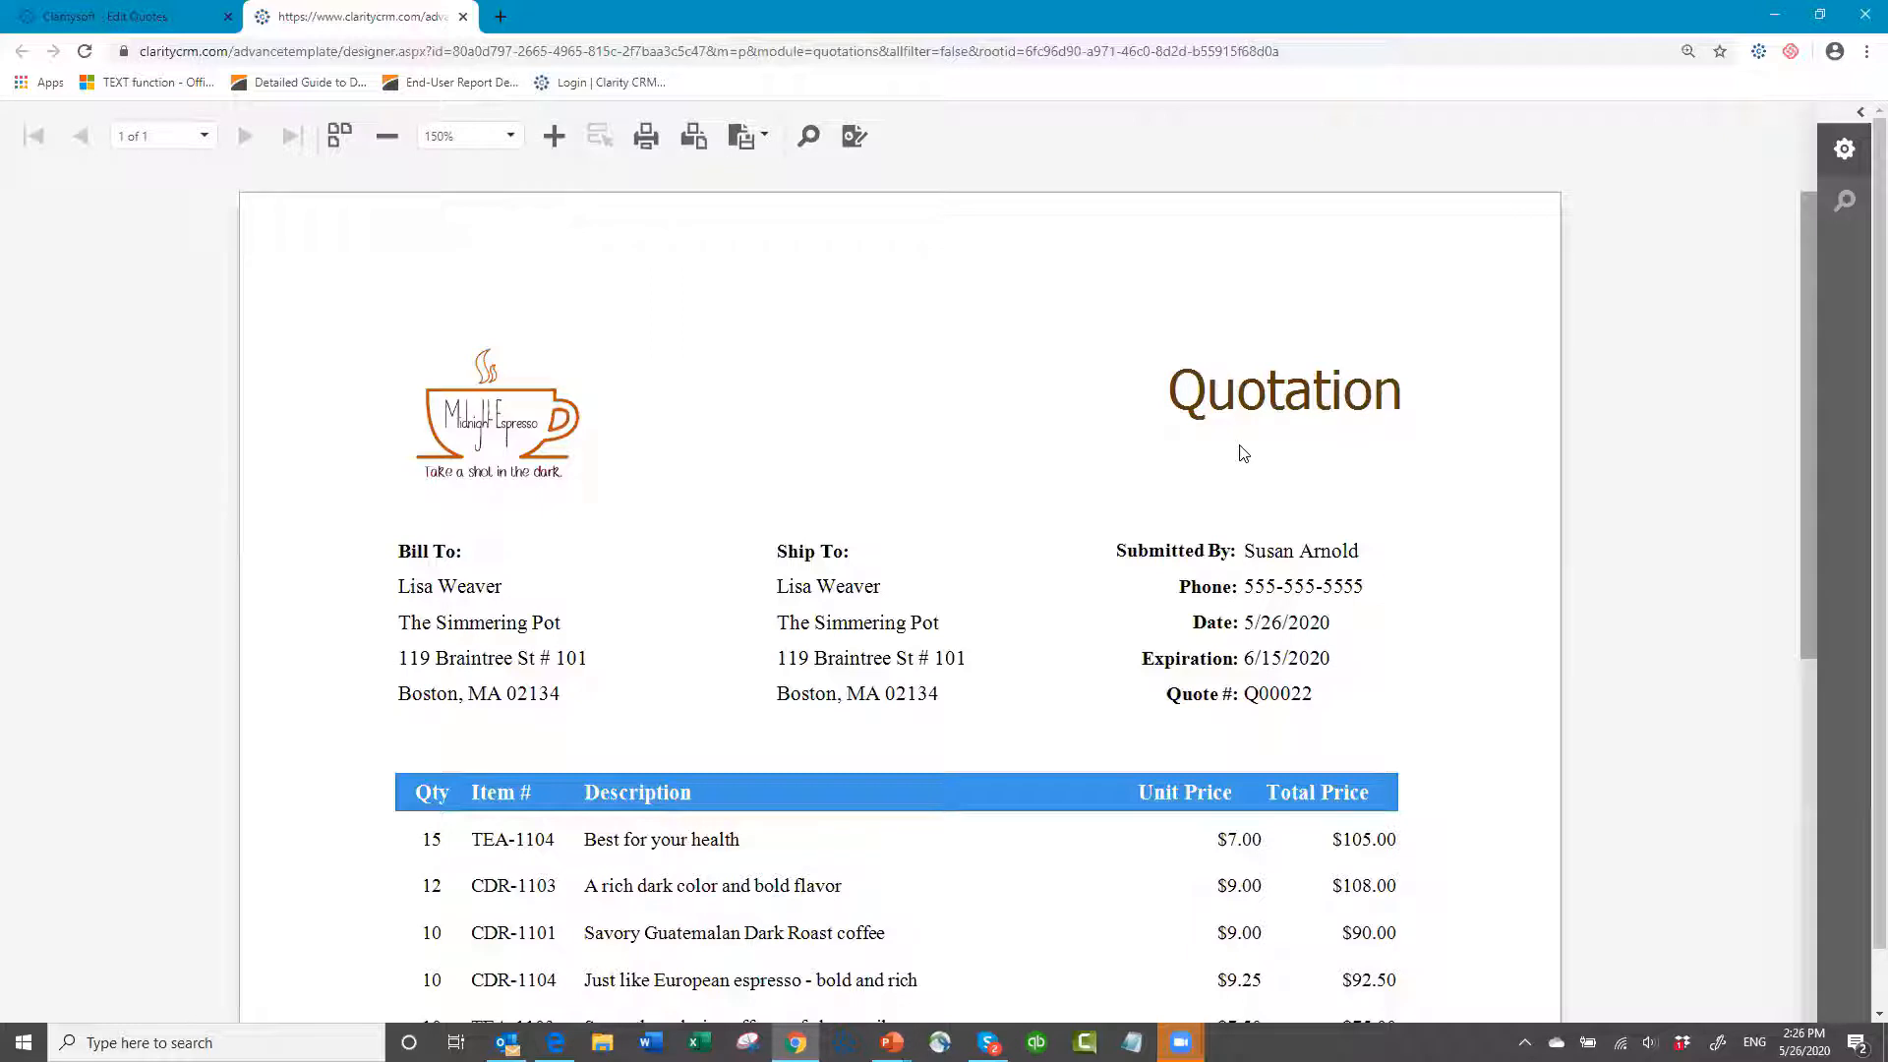
pyautogui.click(860, 138)
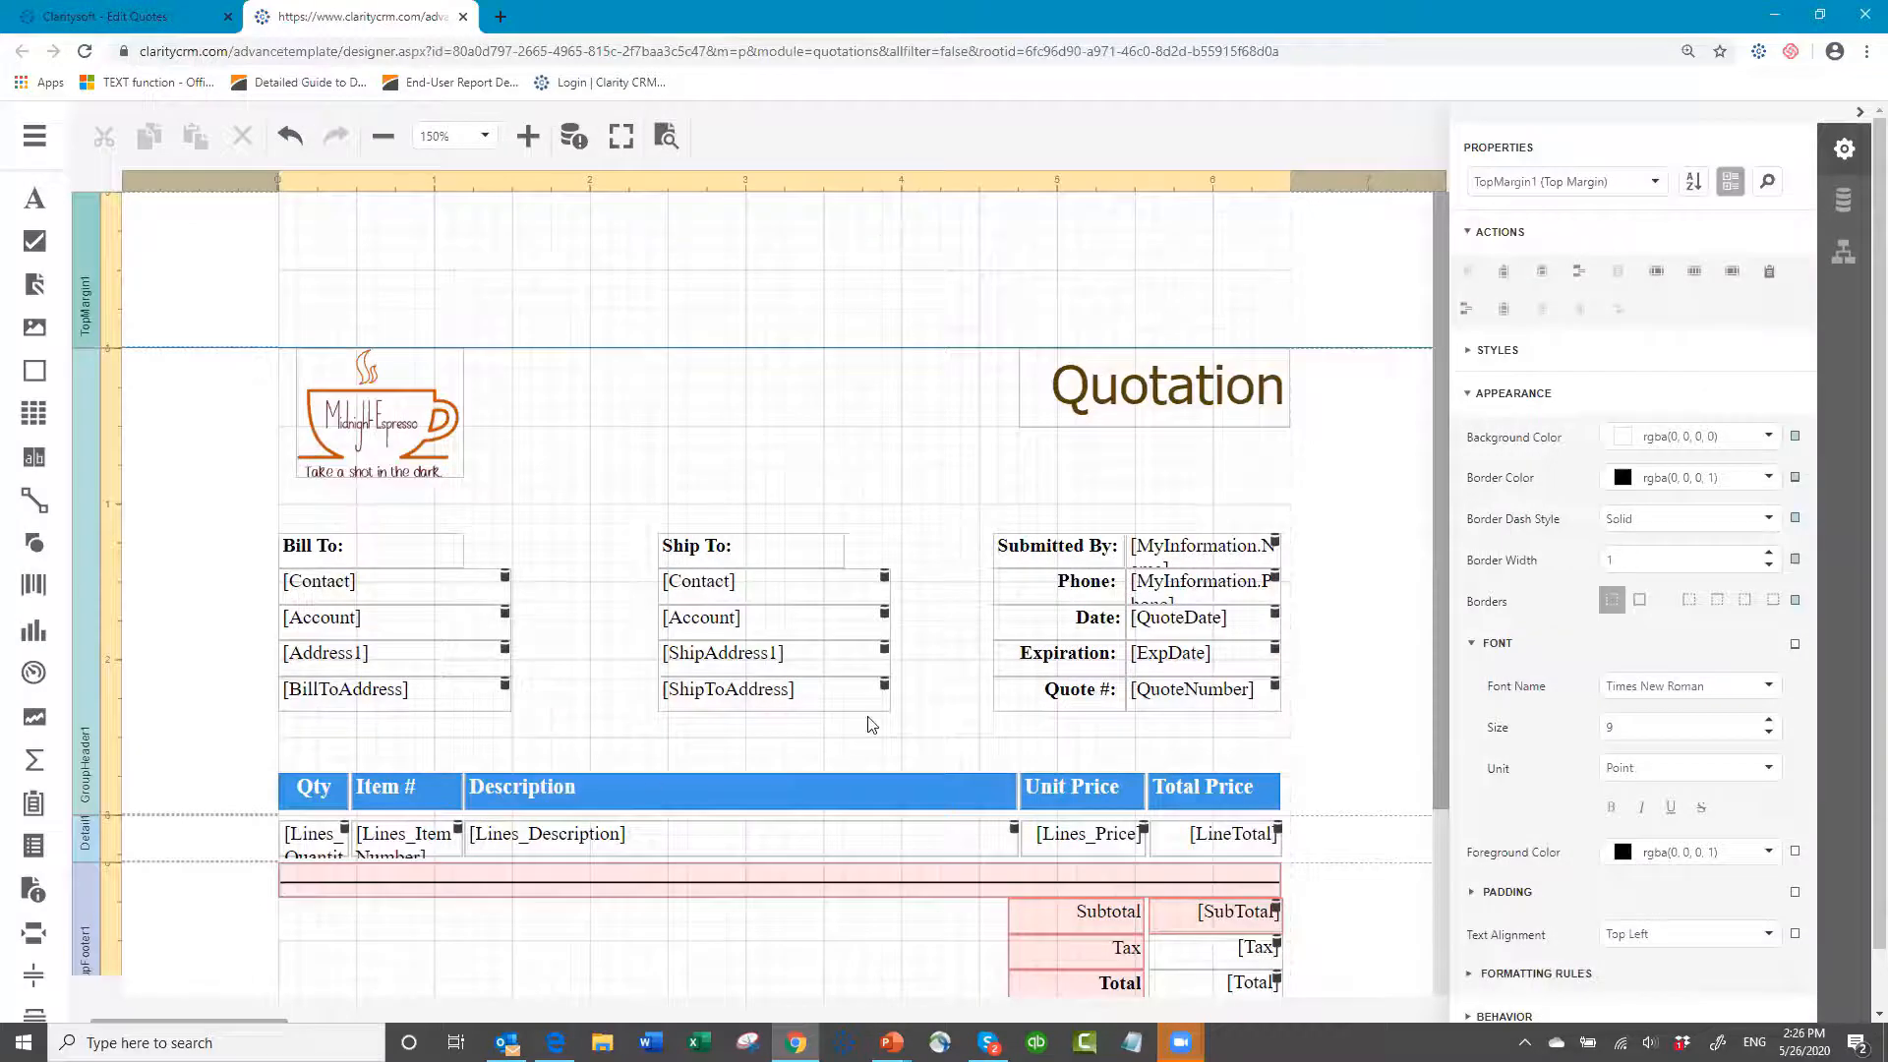
# - Delete the "Make all checks payable to Company Name" label from the page footer
pyautogui.scroll(-3, 792, 712)
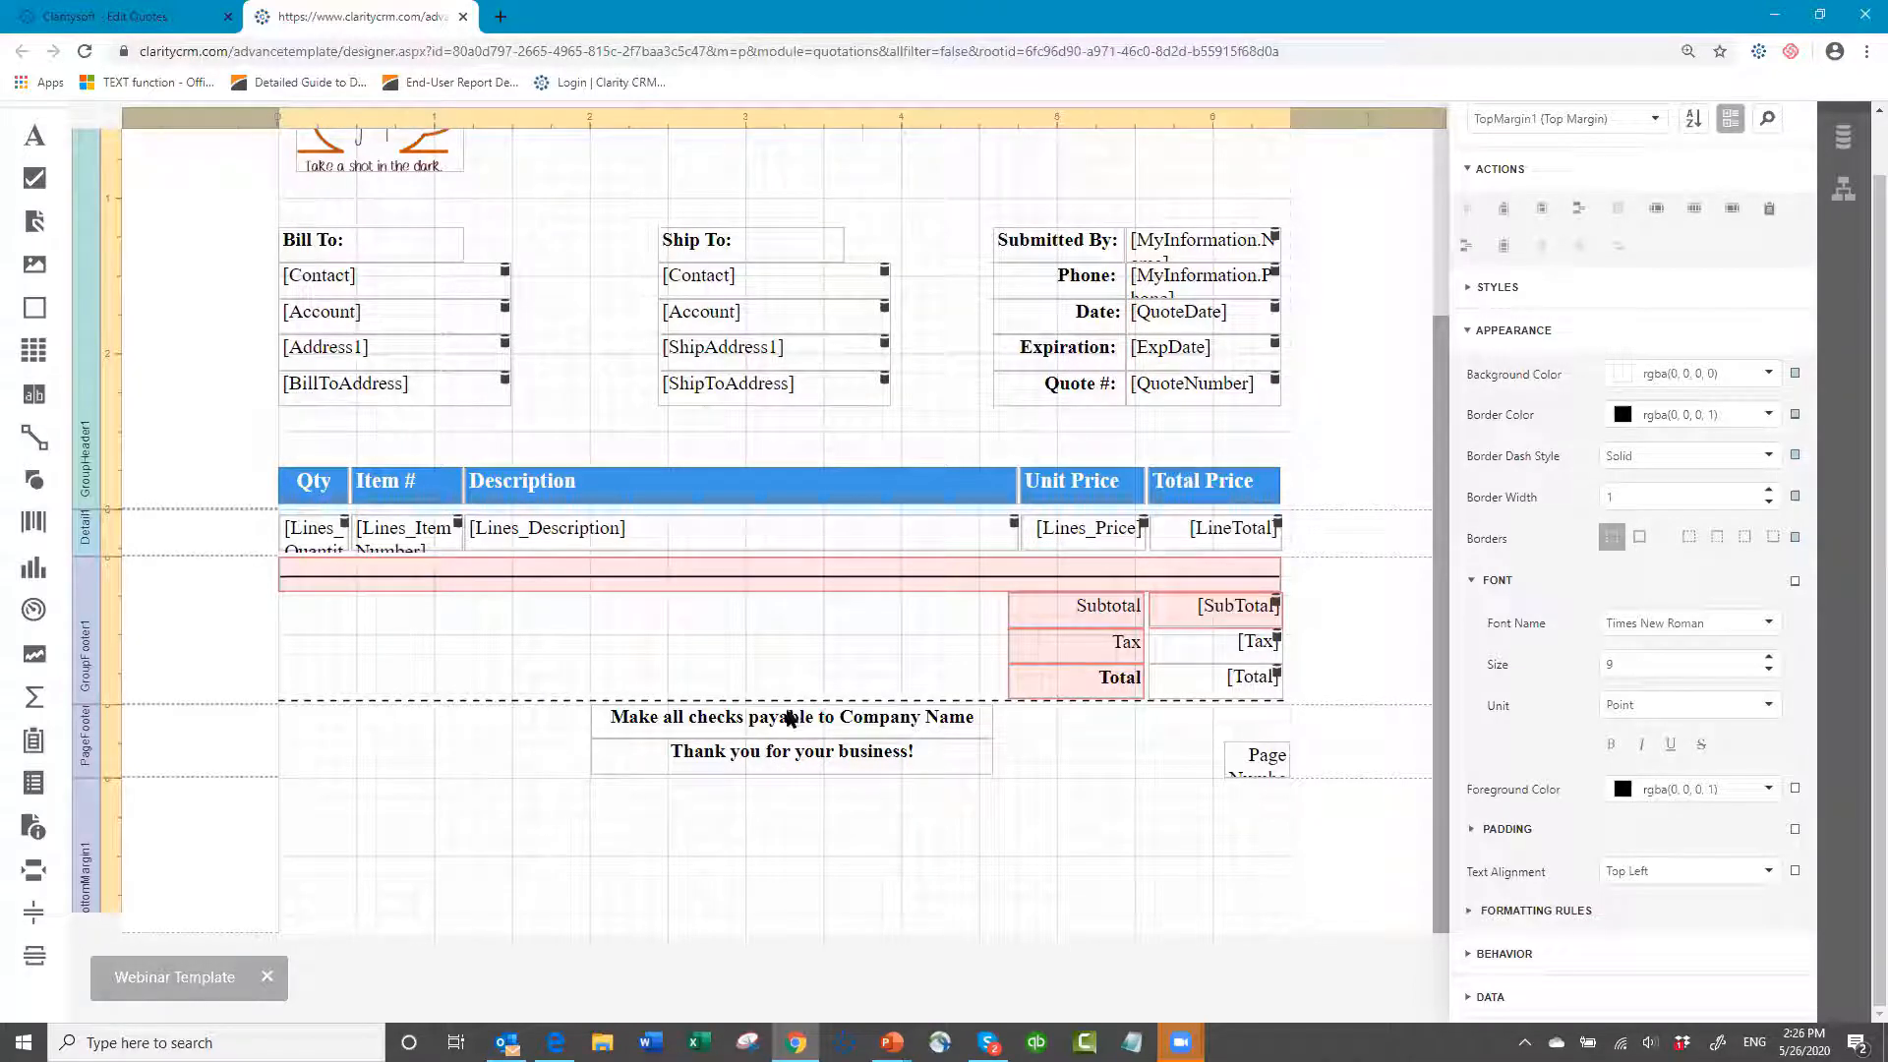
pyautogui.click(790, 718)
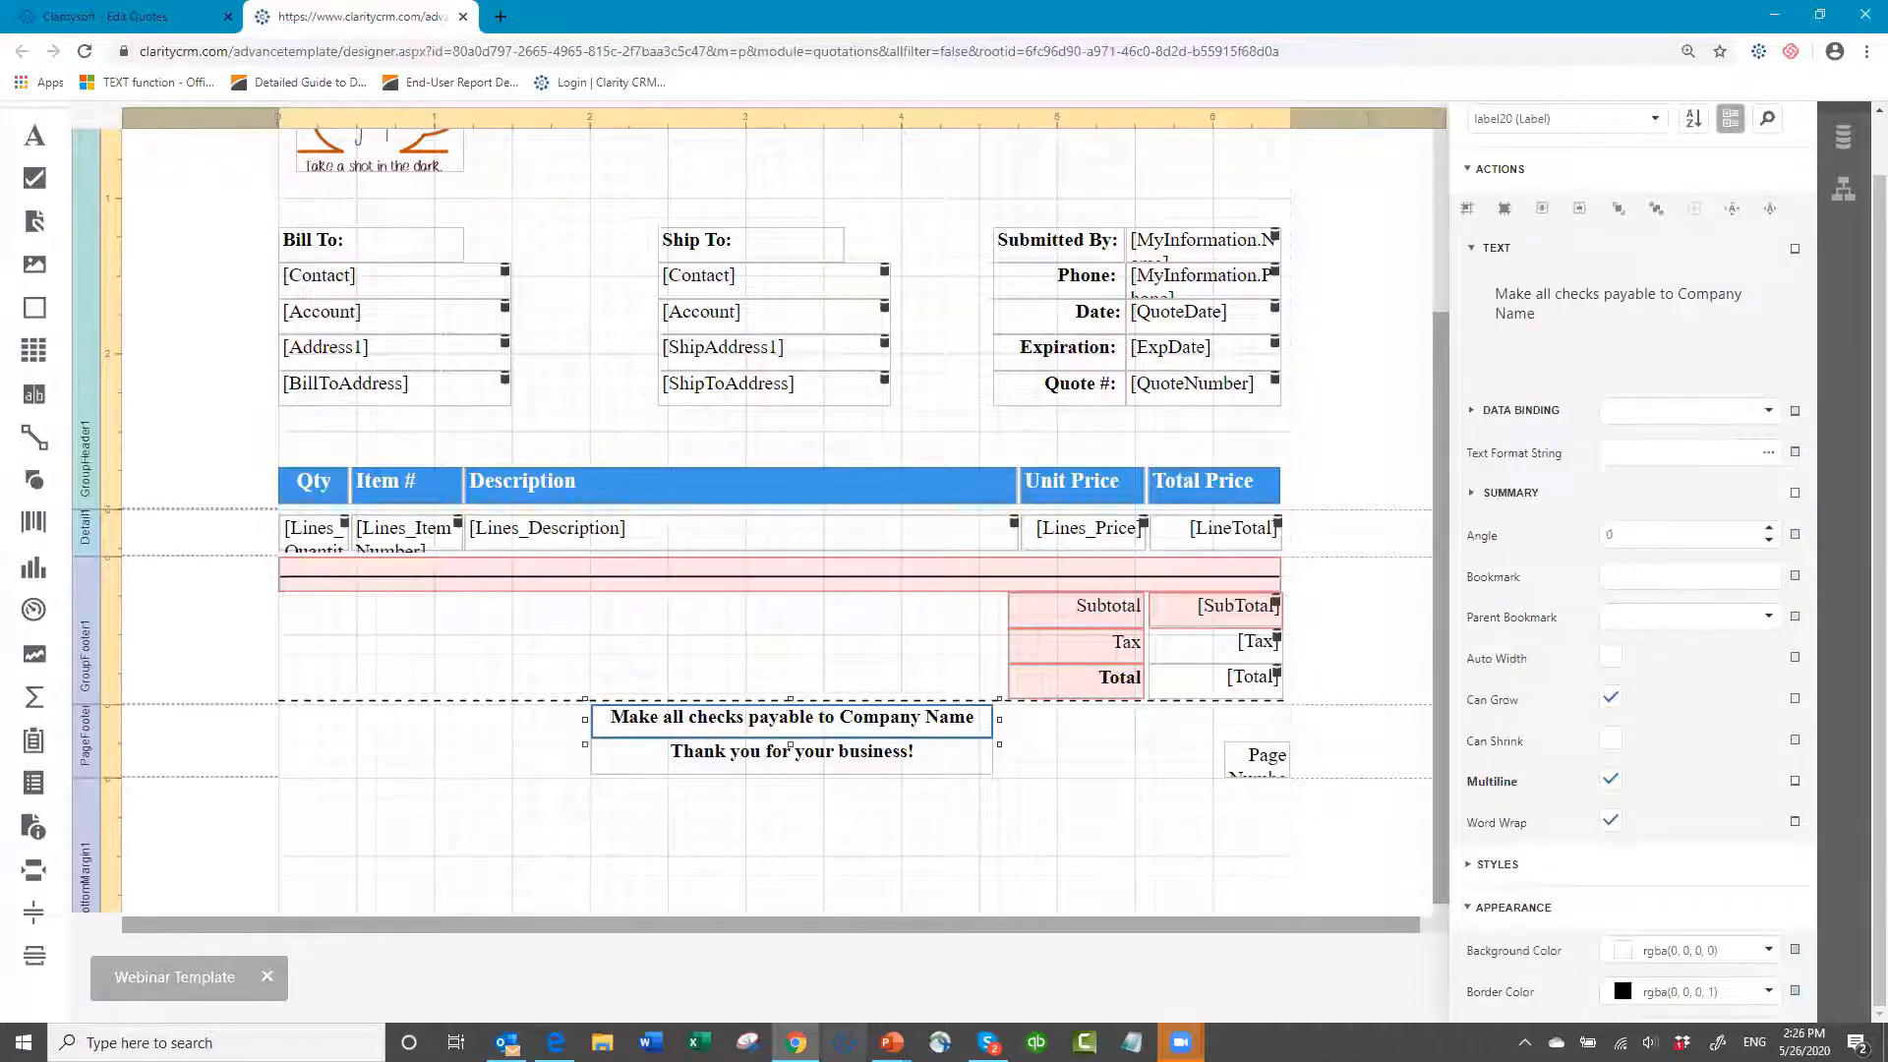
pyautogui.press('Delete')
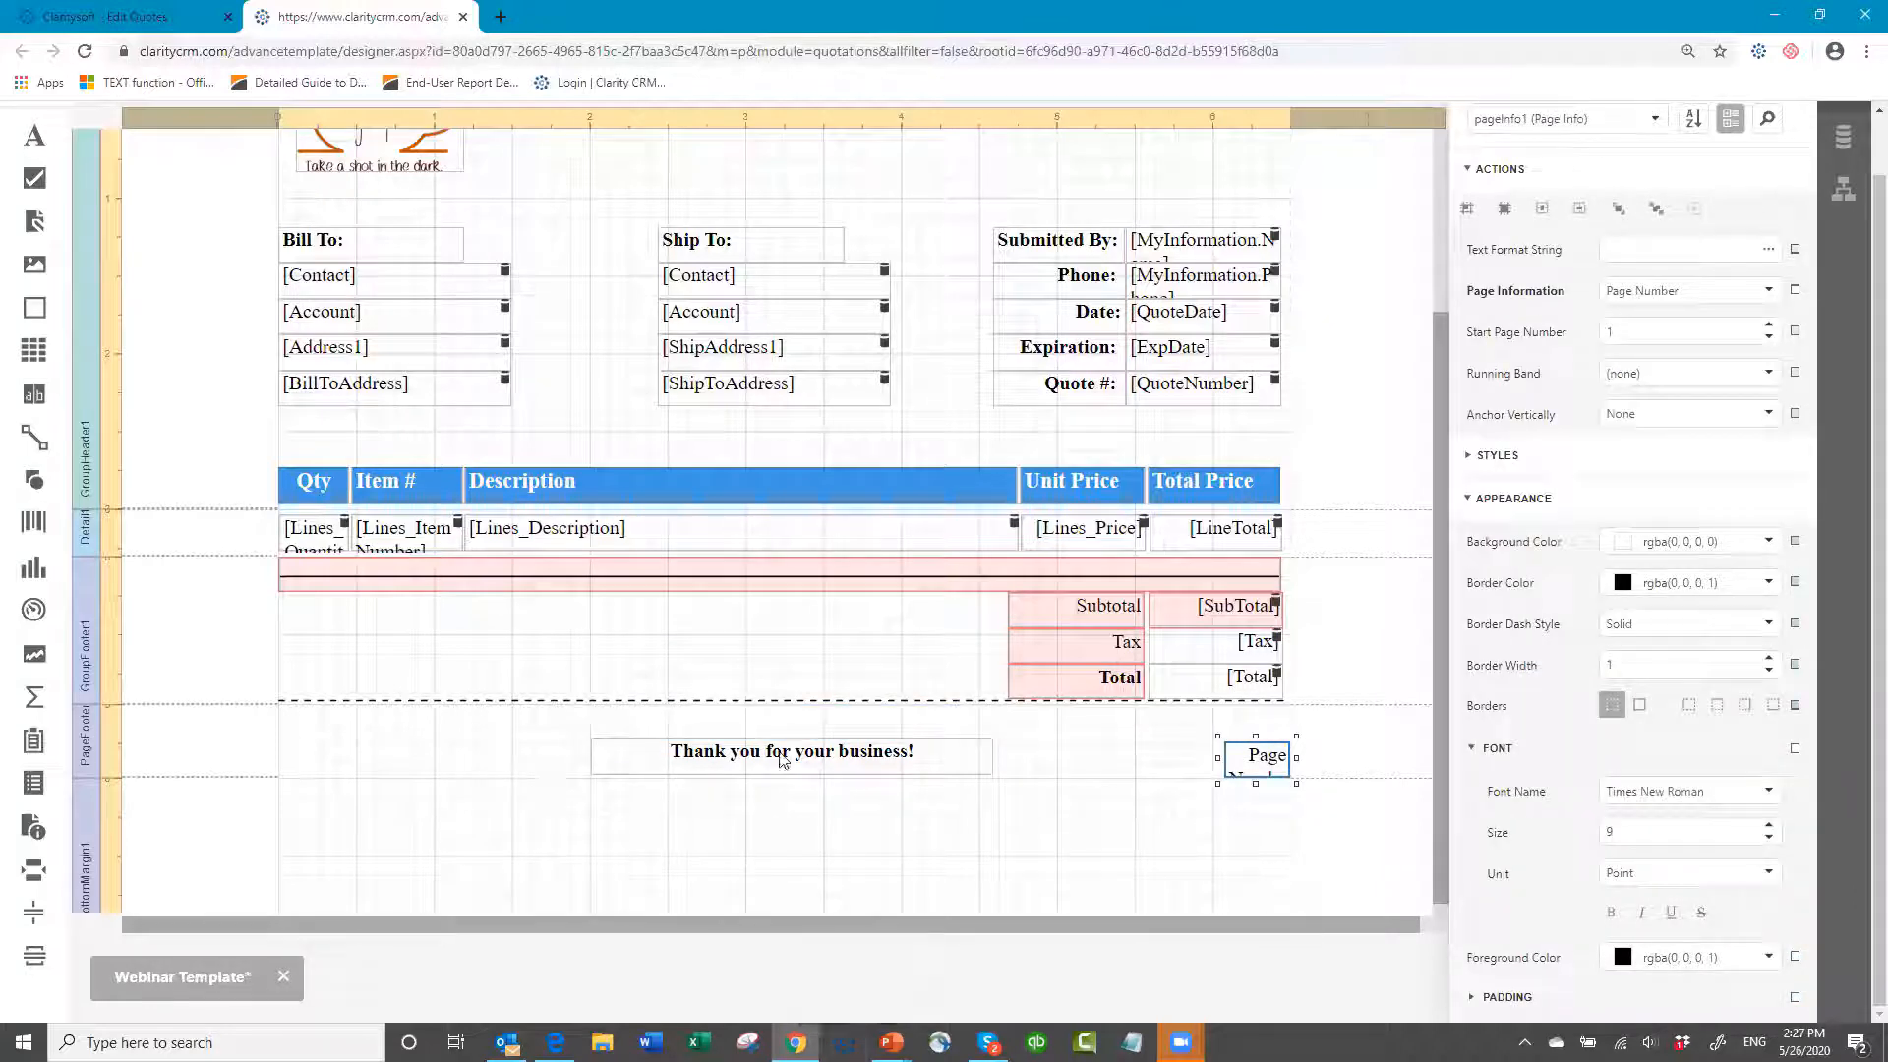
# - Move the "Thank you for your business!" label up, leaving a small gap below the page footer's upper edge
pyautogui.click(778, 759)
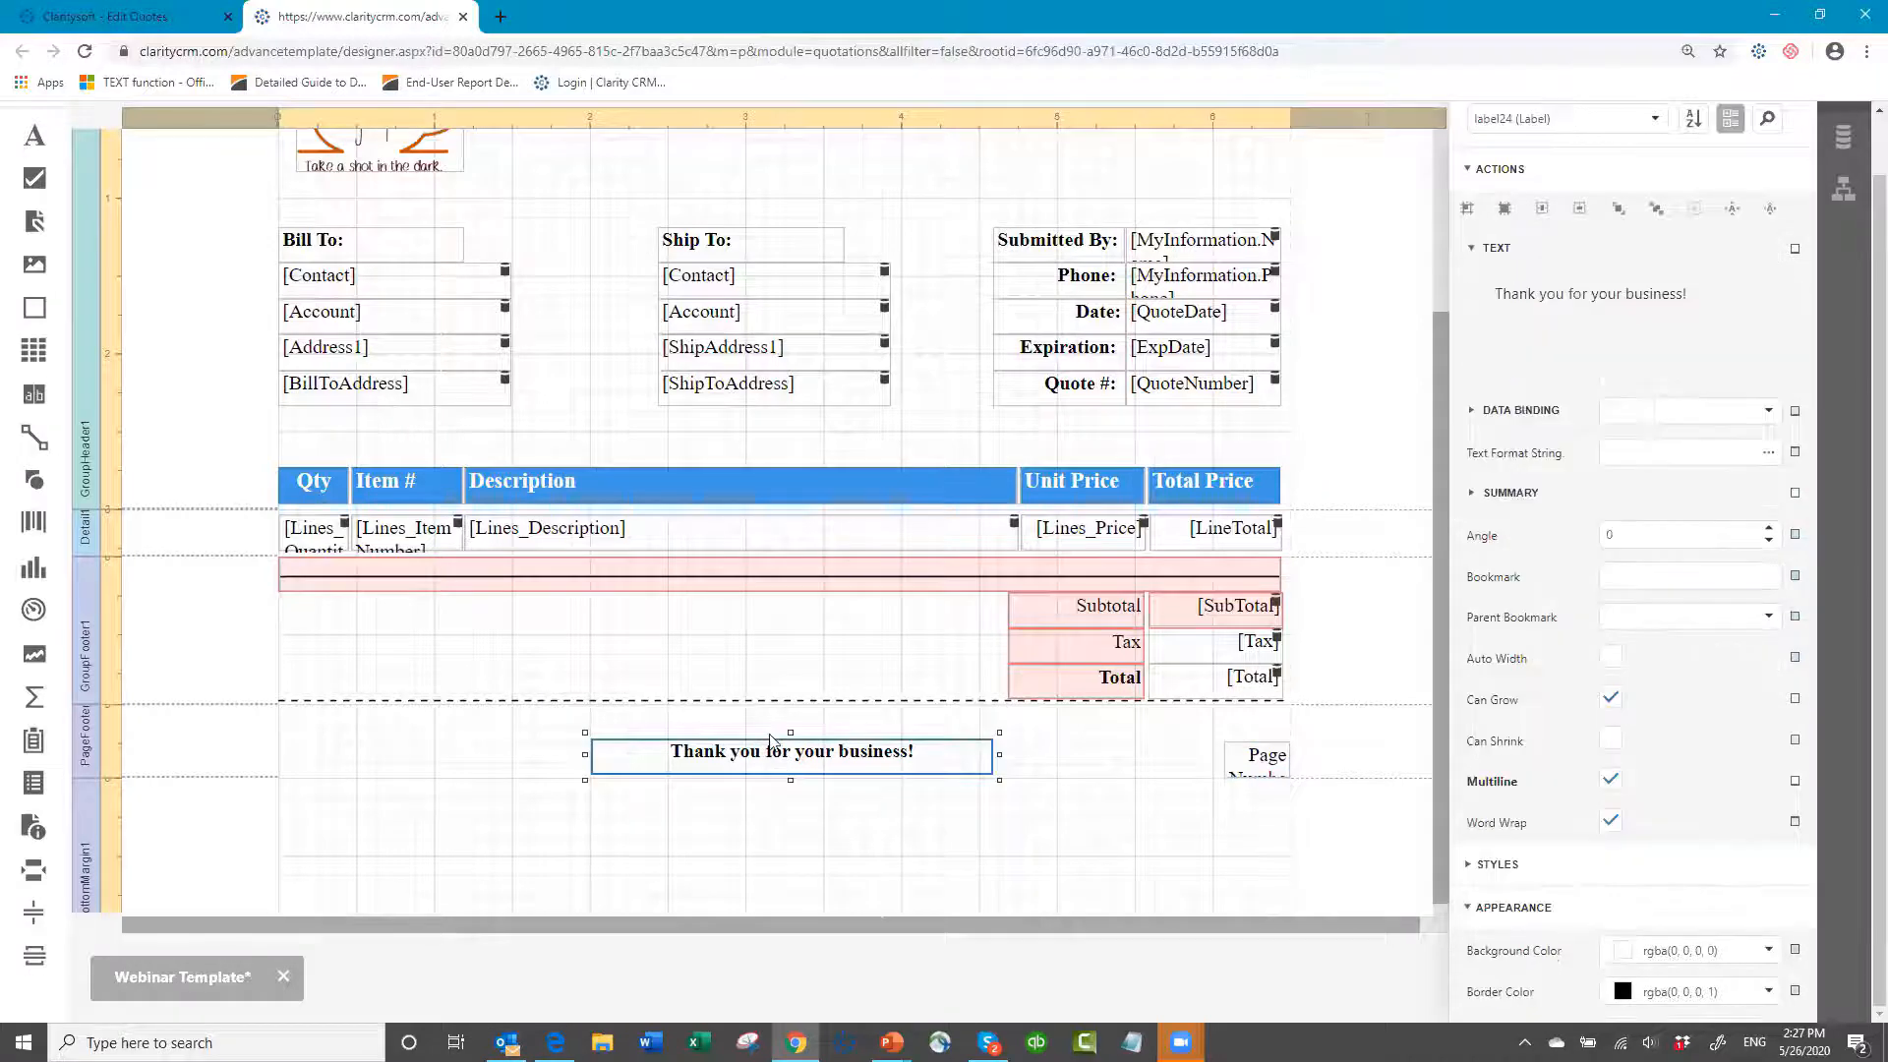
pyautogui.moveTo(766, 720); pyautogui.dragTo(766, 686)
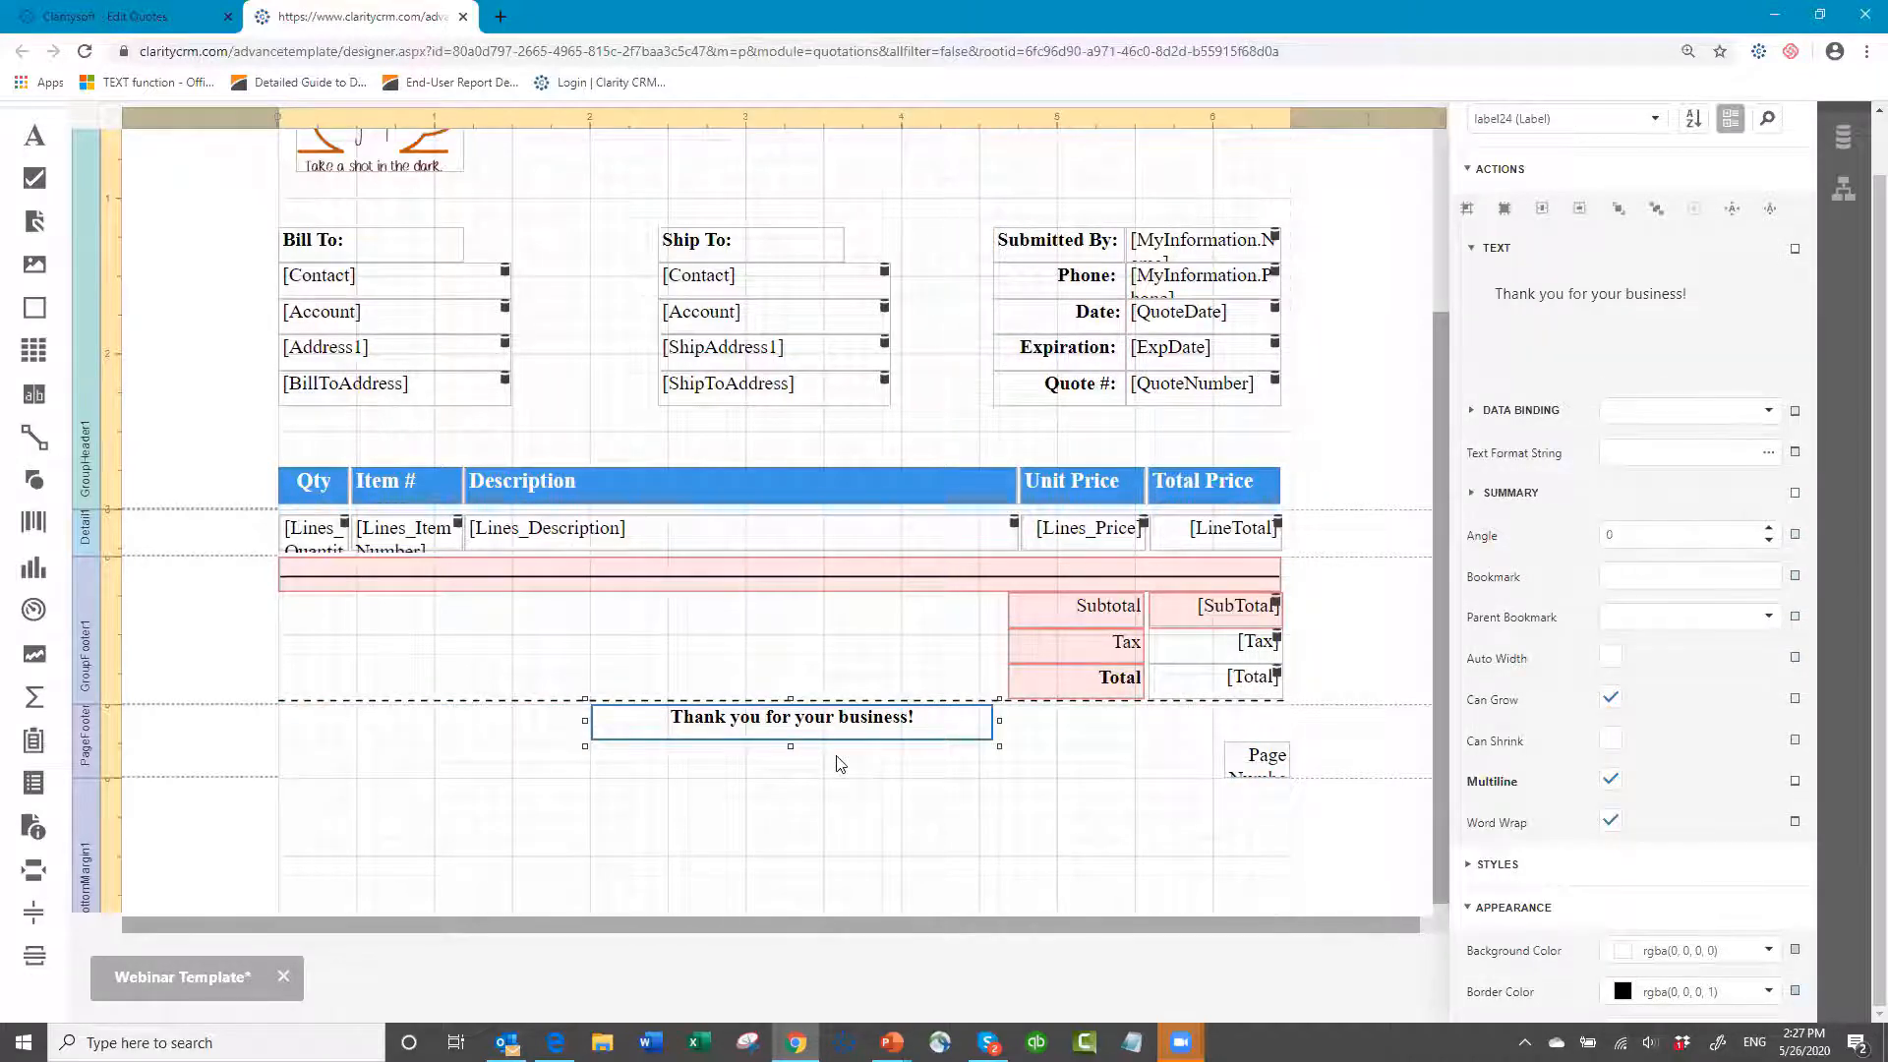
pyautogui.press('Down')
pyautogui.press('Down')
pyautogui.press('Down')
pyautogui.press('Down')
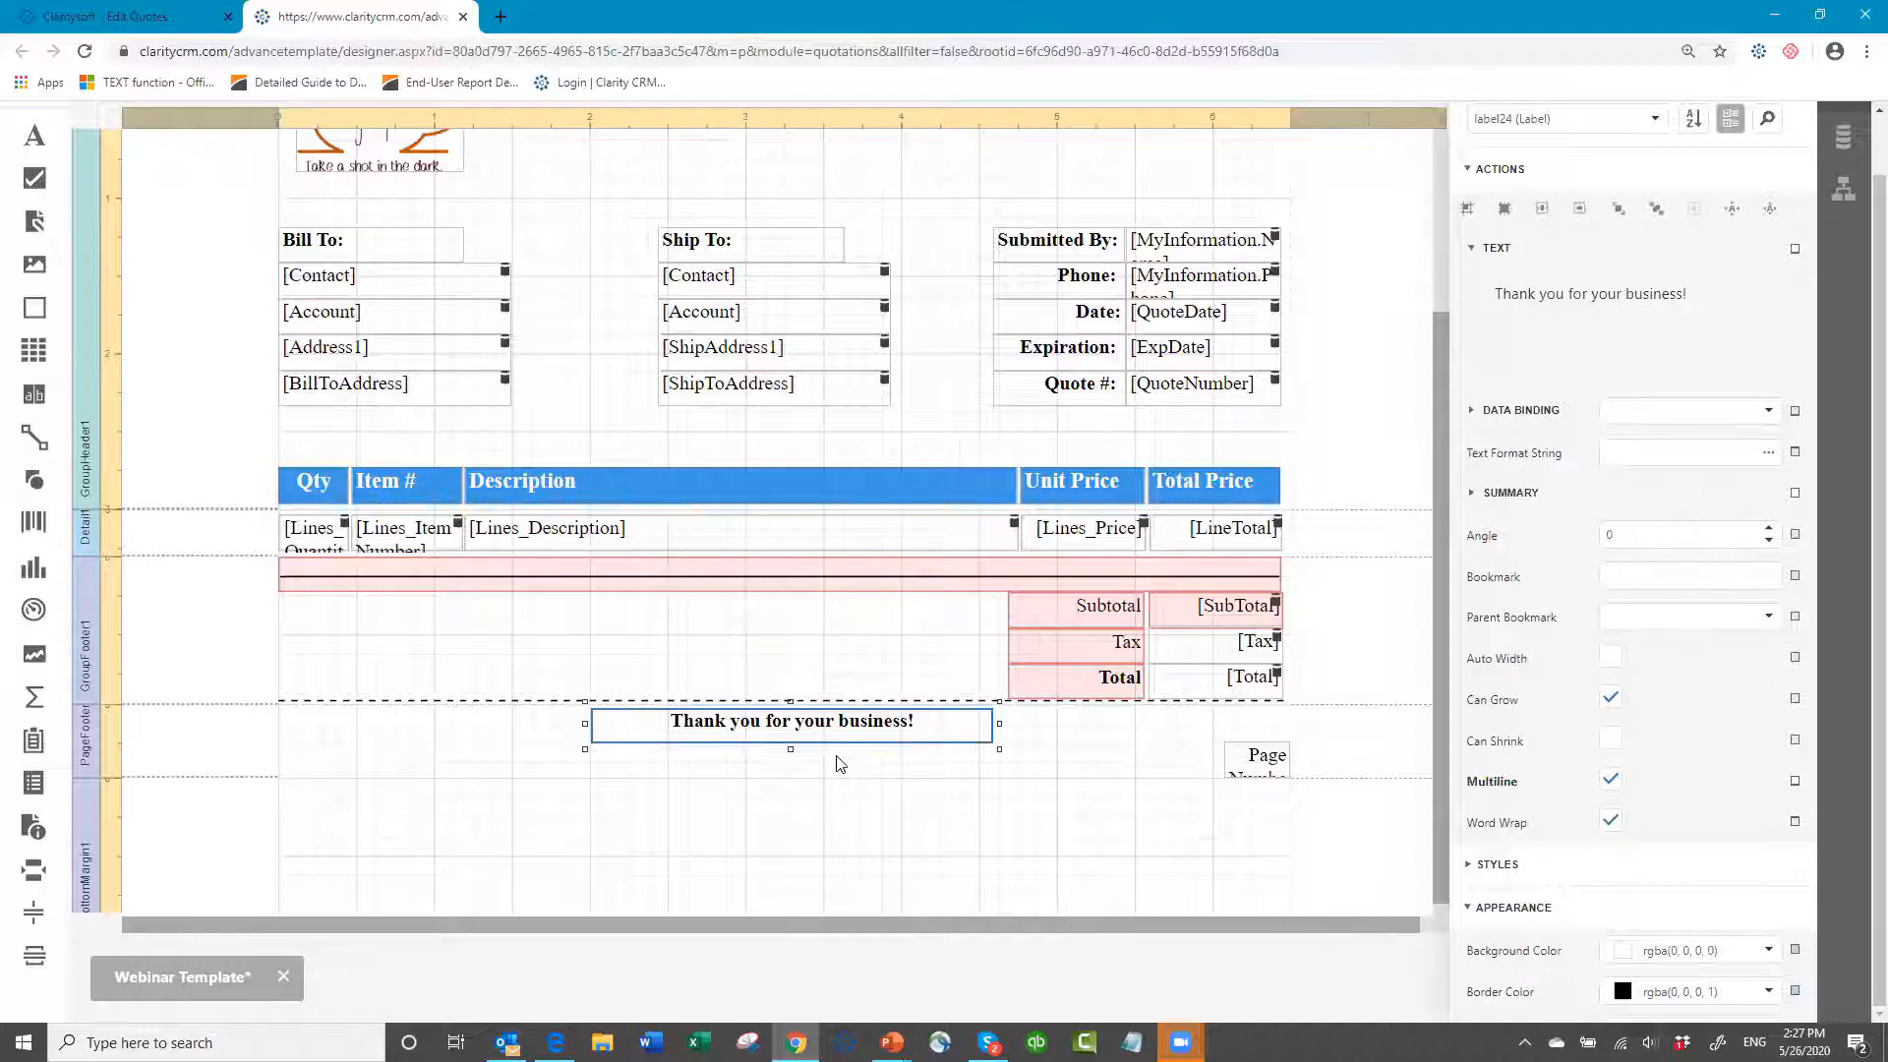
pyautogui.press('Down')
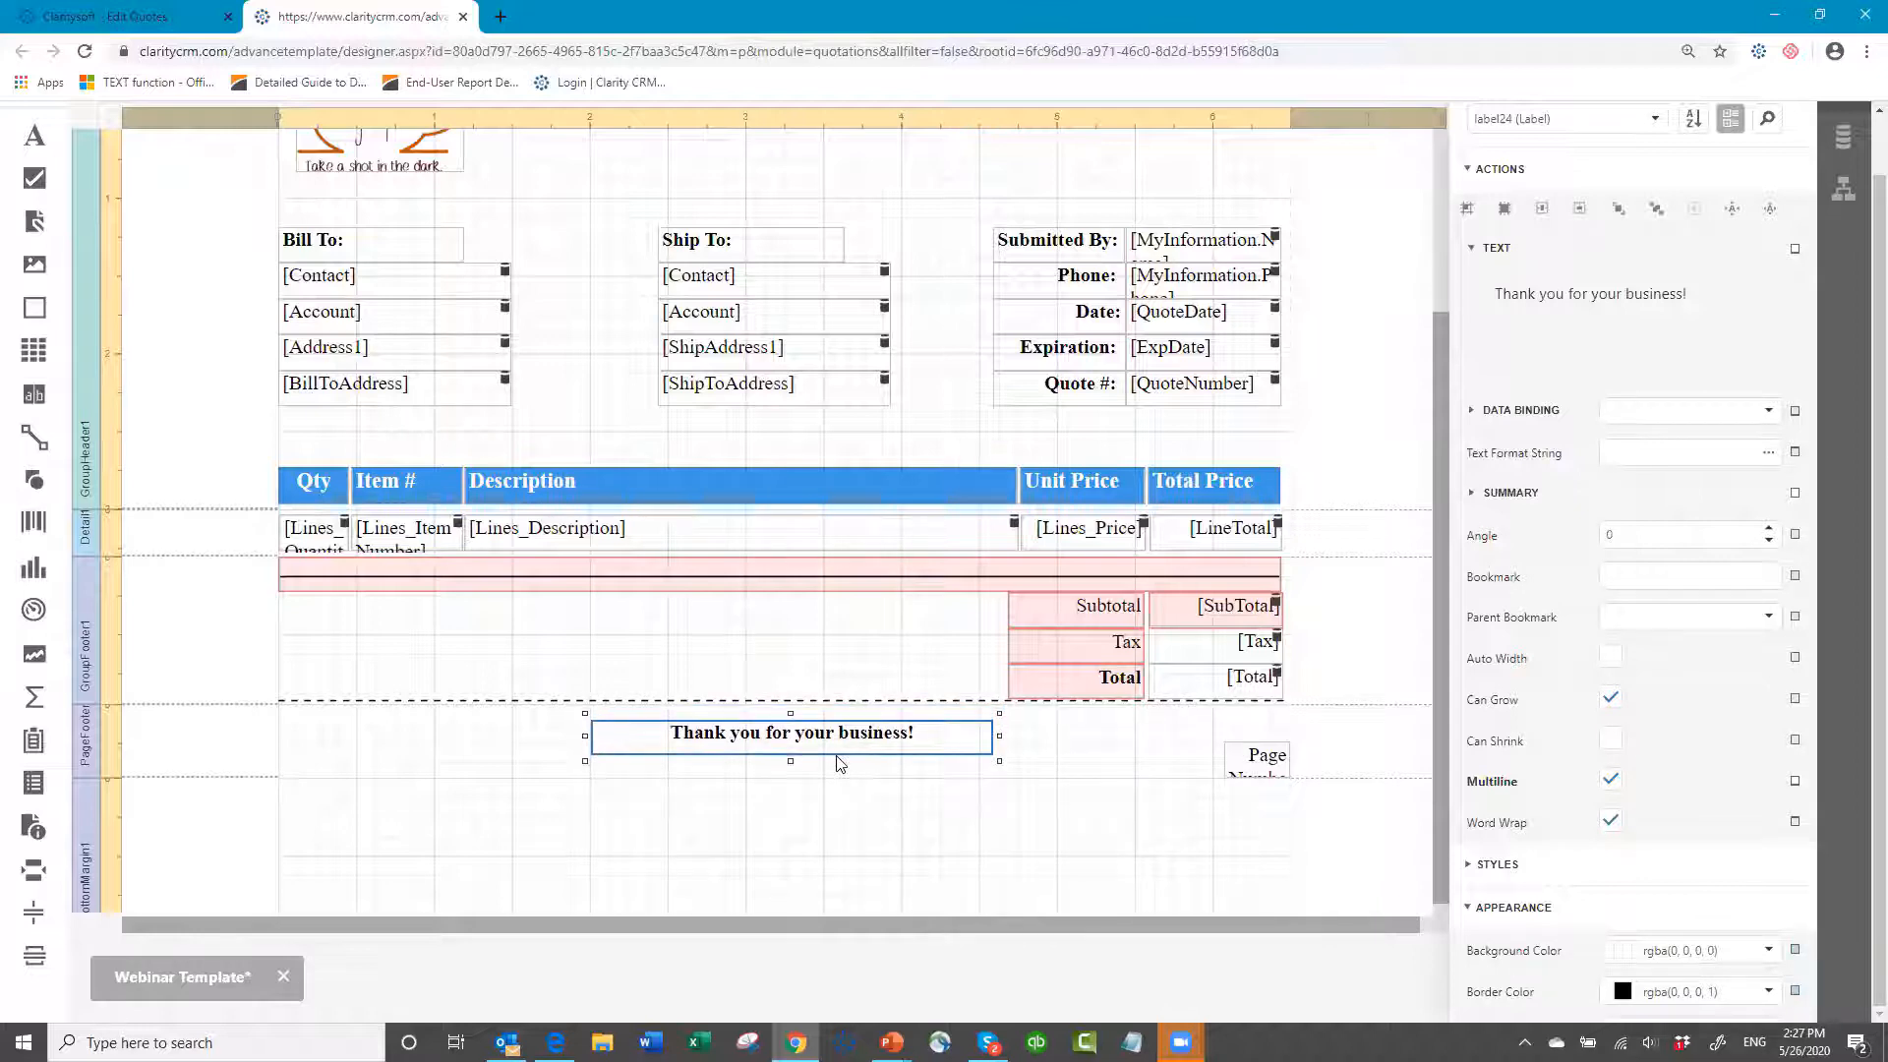
pyautogui.press('Down')
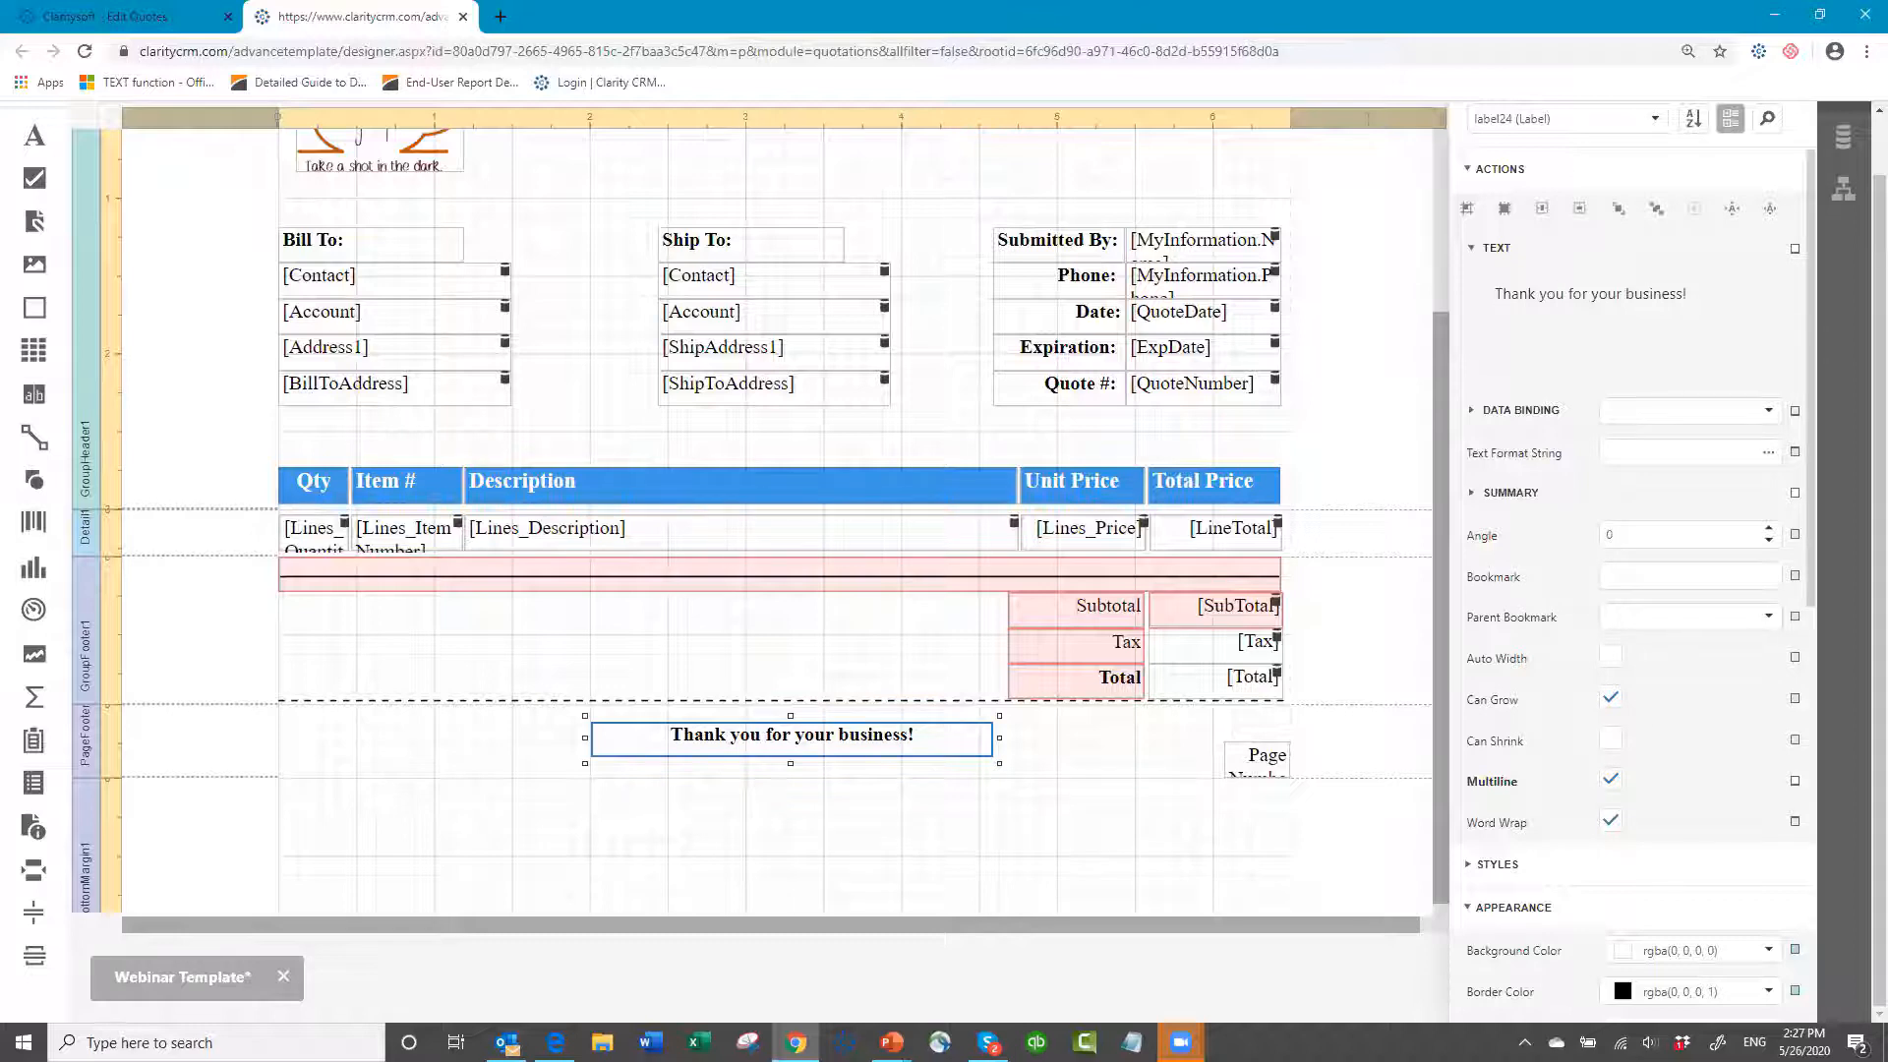
# - Format the "Thank you for your business!" label in Tahoma, size 10, italic and without bold
pyautogui.scroll(-4, 1641, 846)
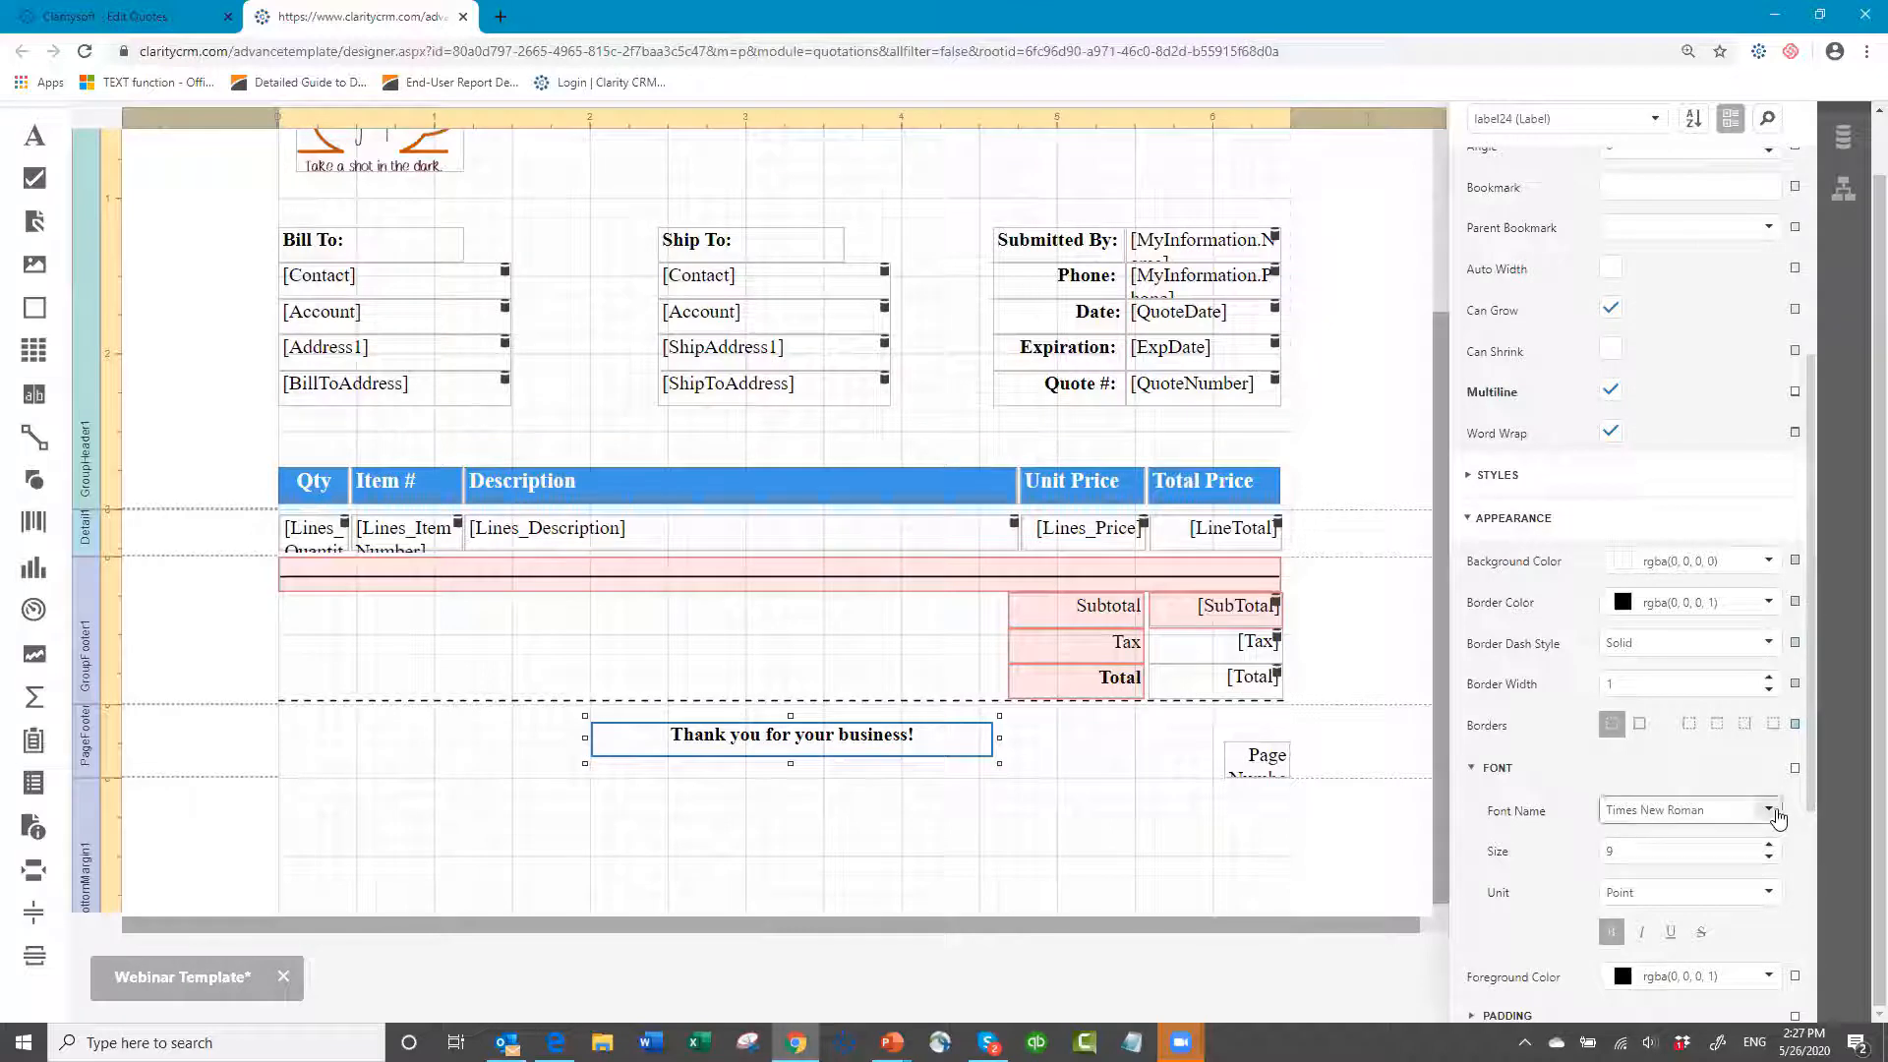
pyautogui.click(1771, 813)
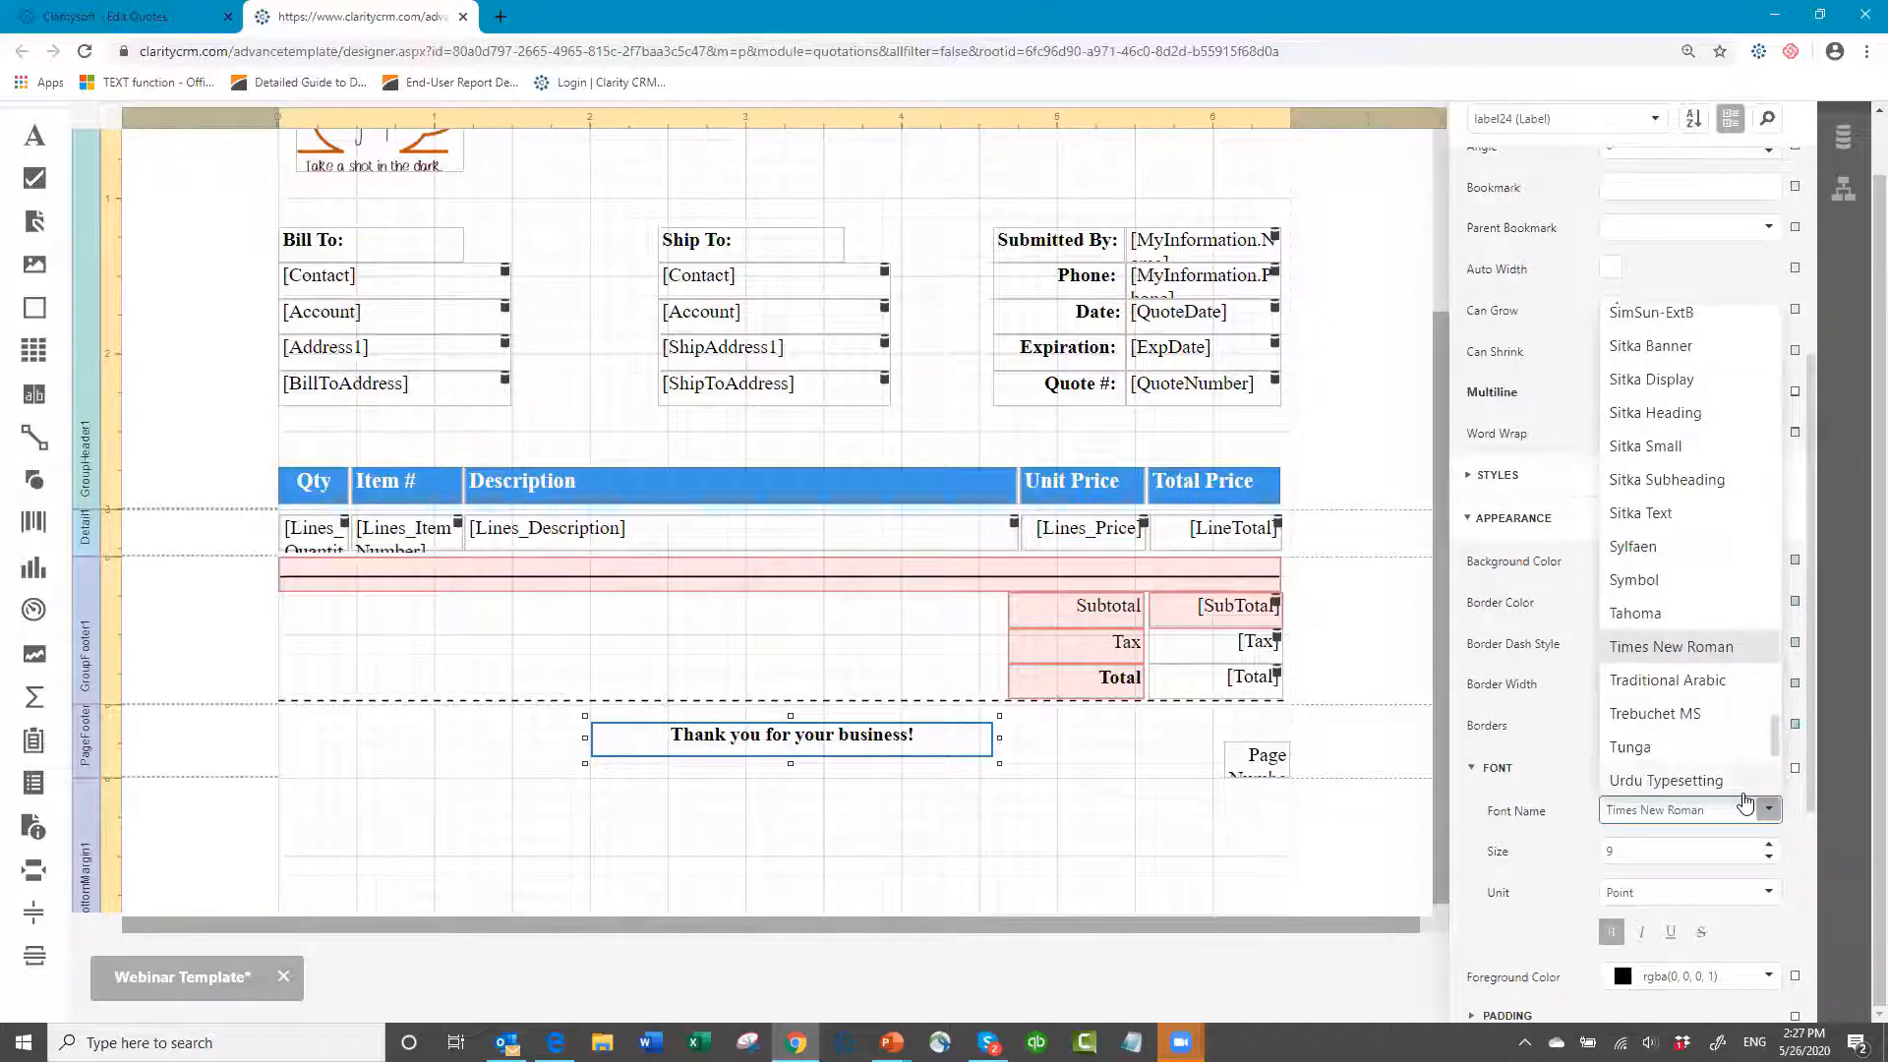
pyautogui.click(1656, 615)
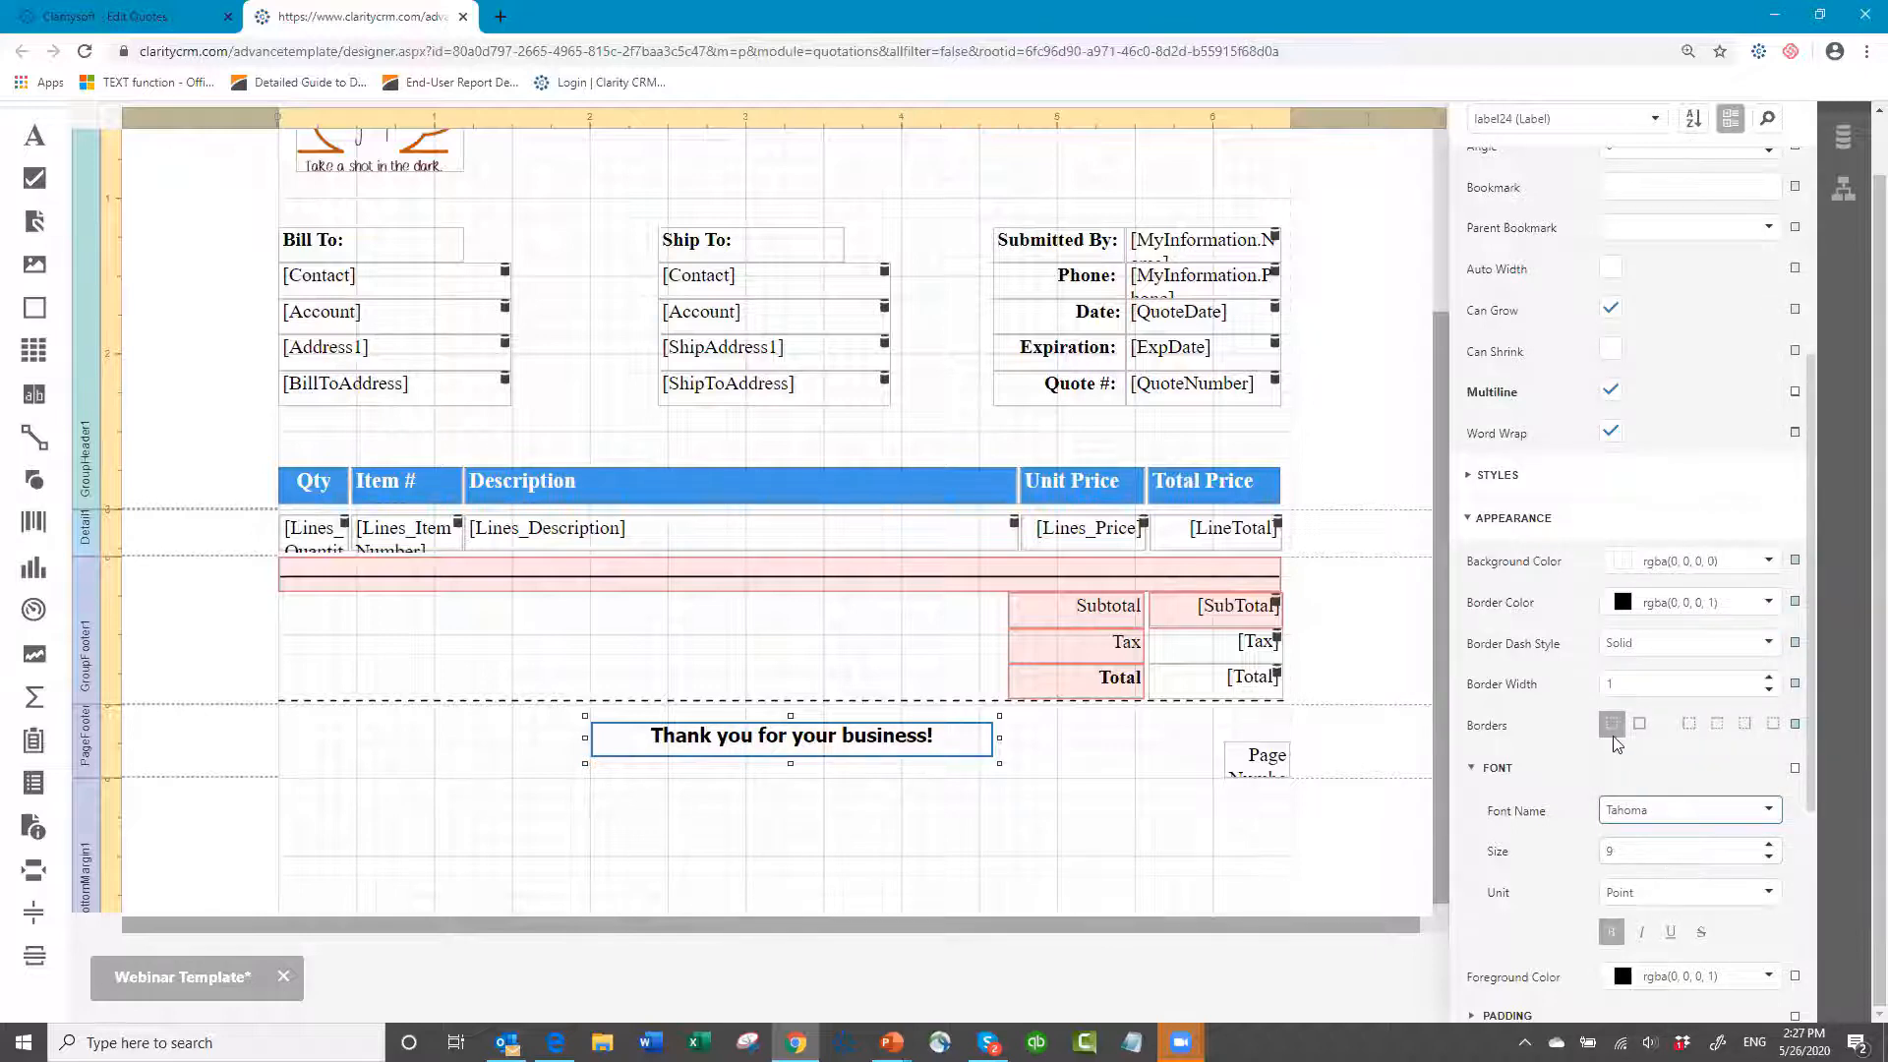
pyautogui.click(1610, 938)
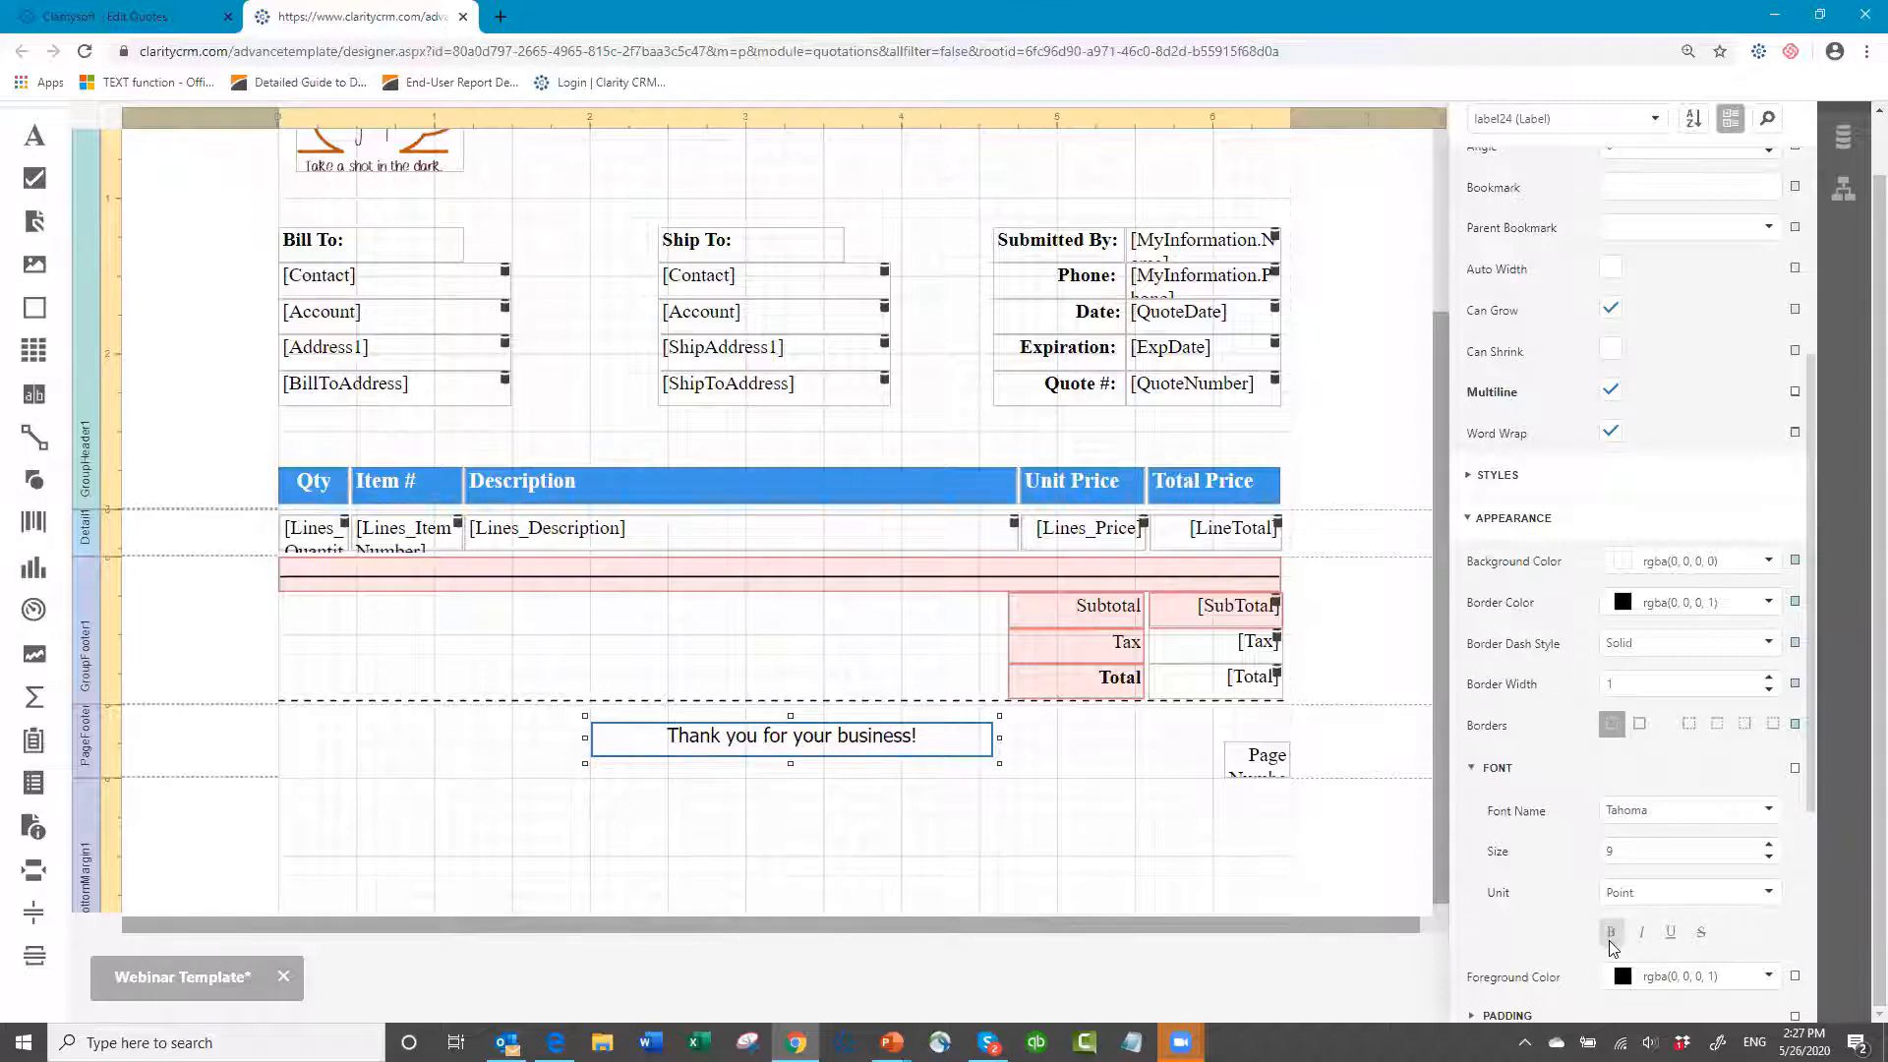
pyautogui.click(1611, 937)
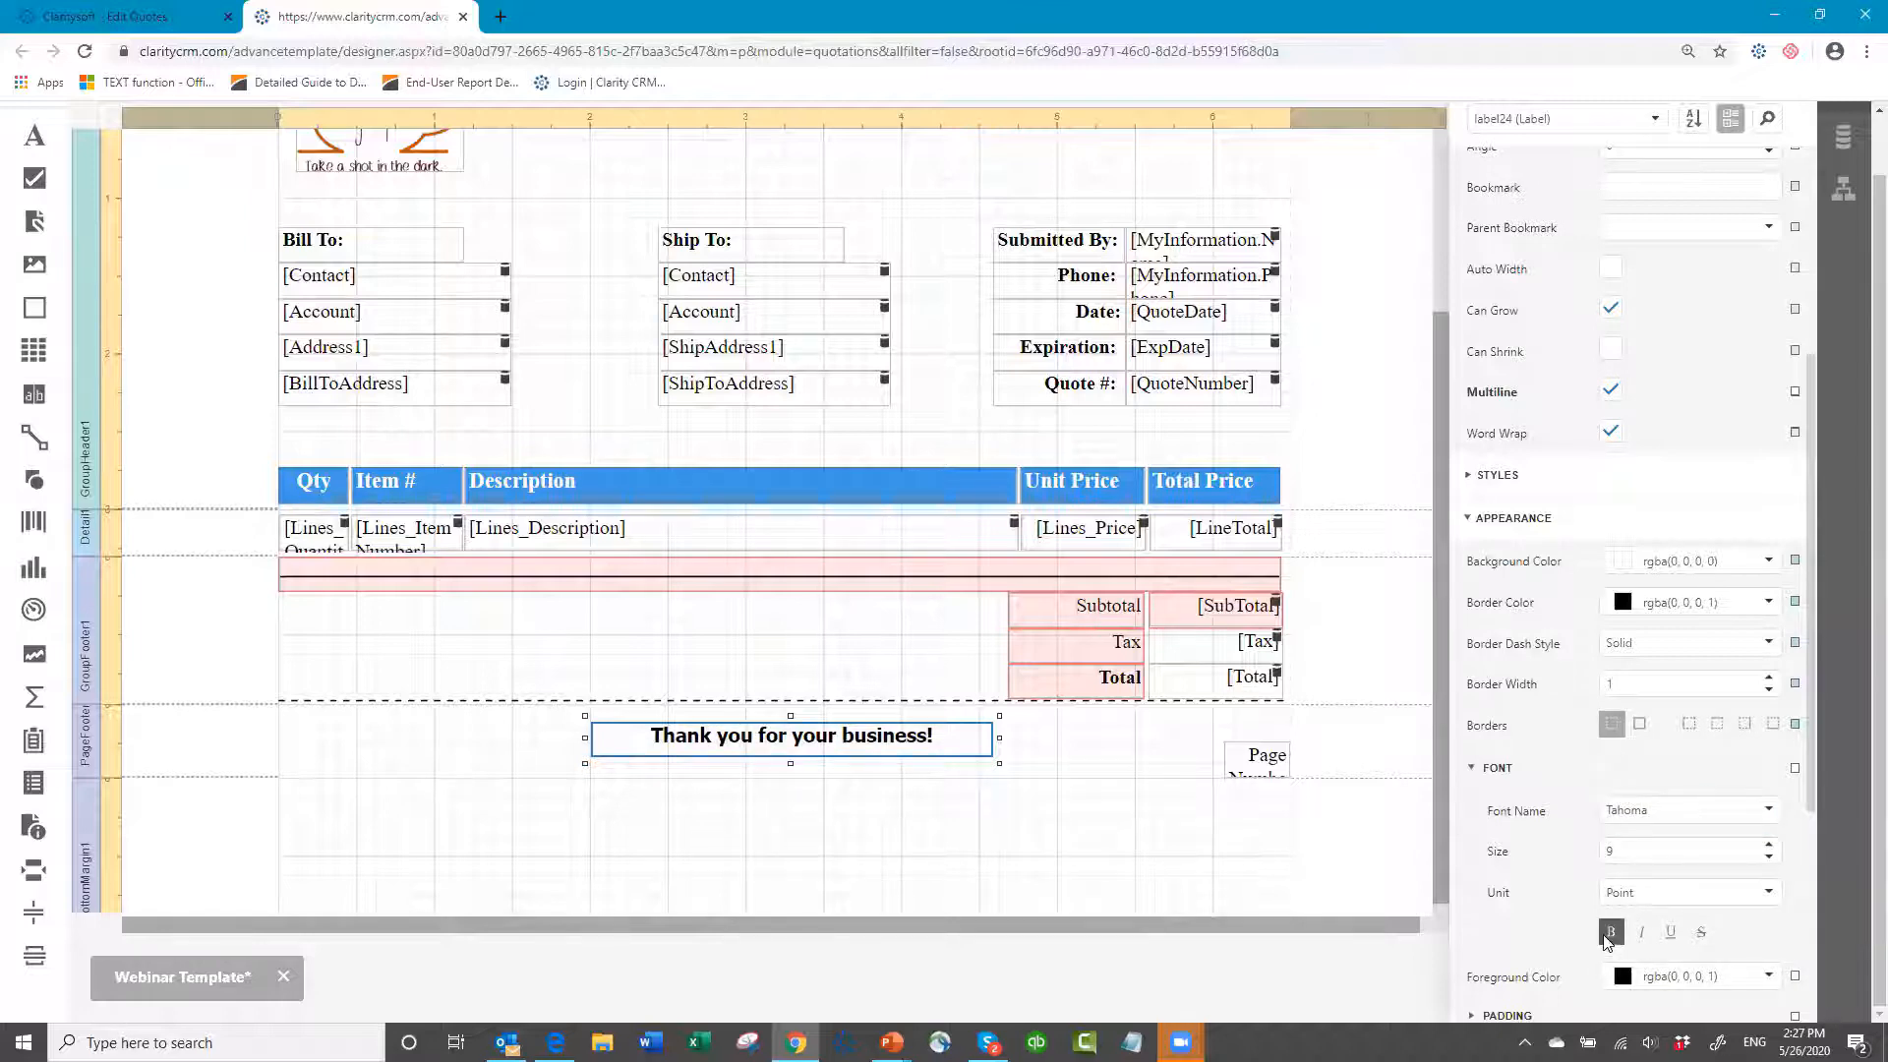
pyautogui.click(1610, 938)
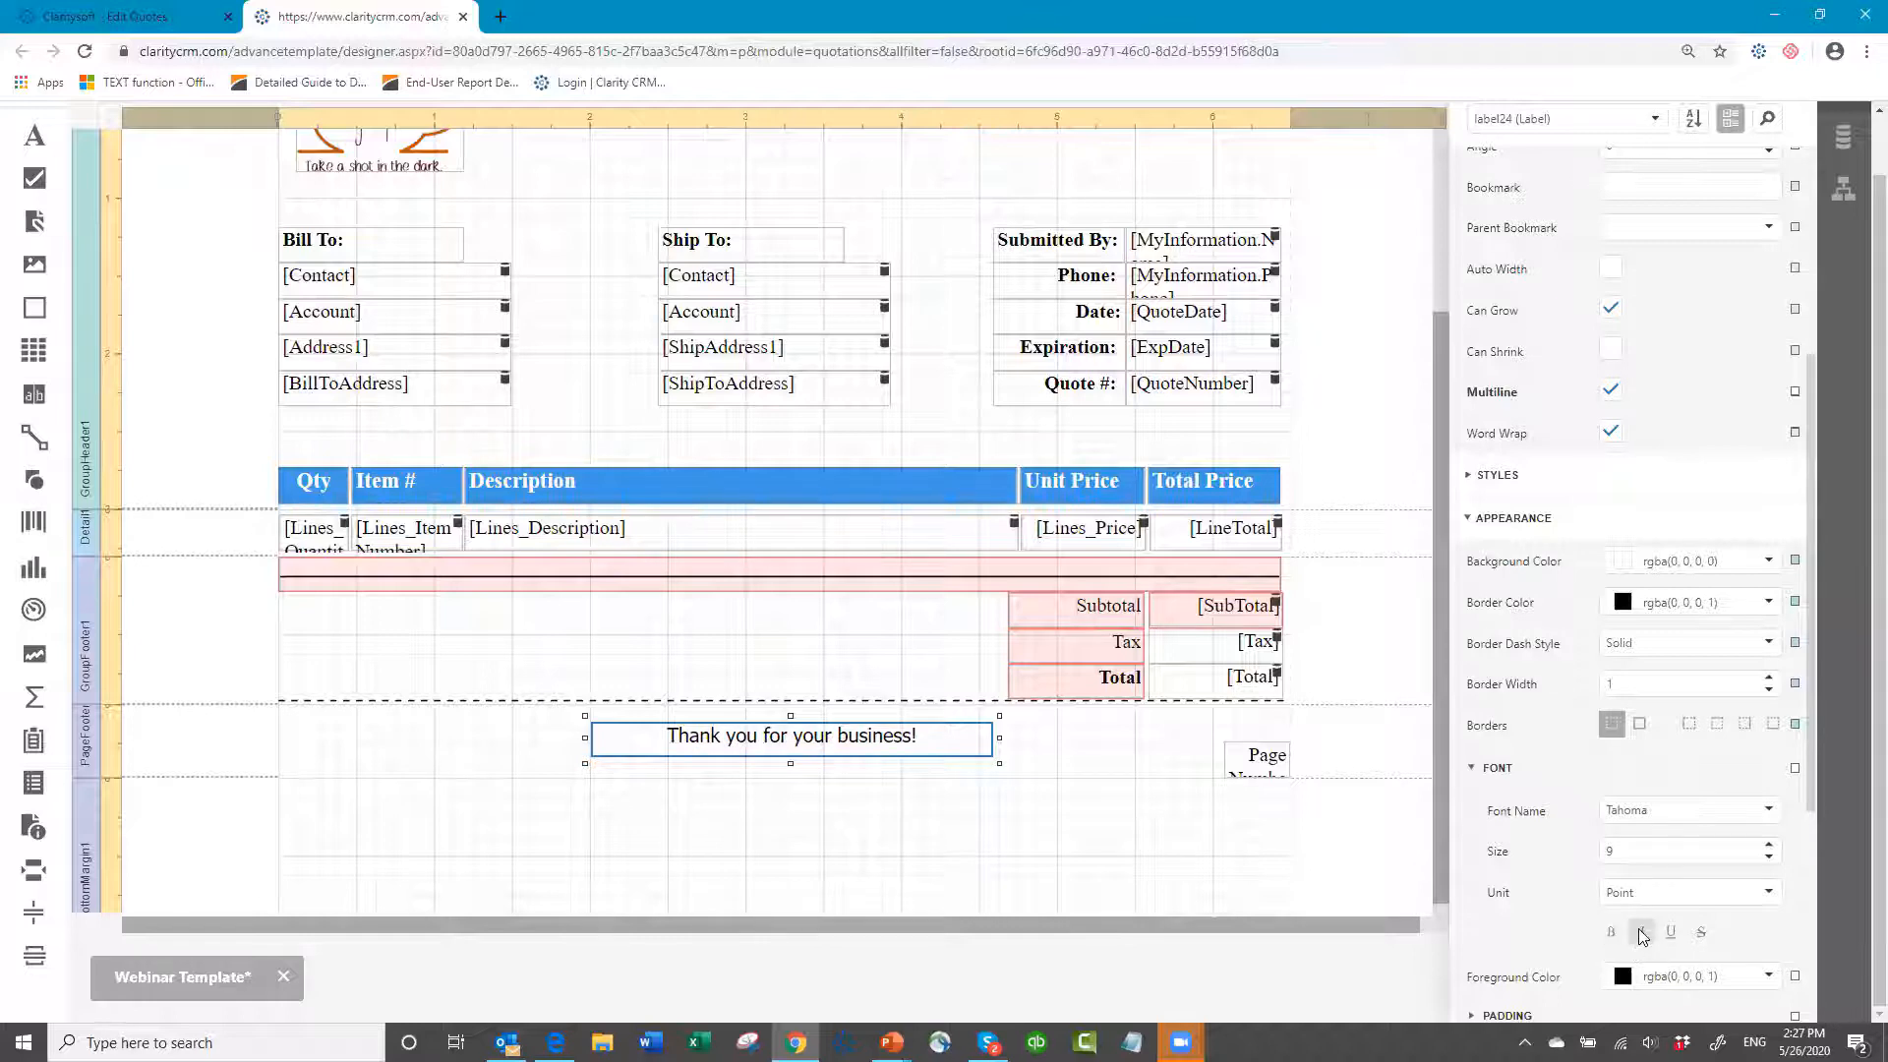
pyautogui.click(1641, 934)
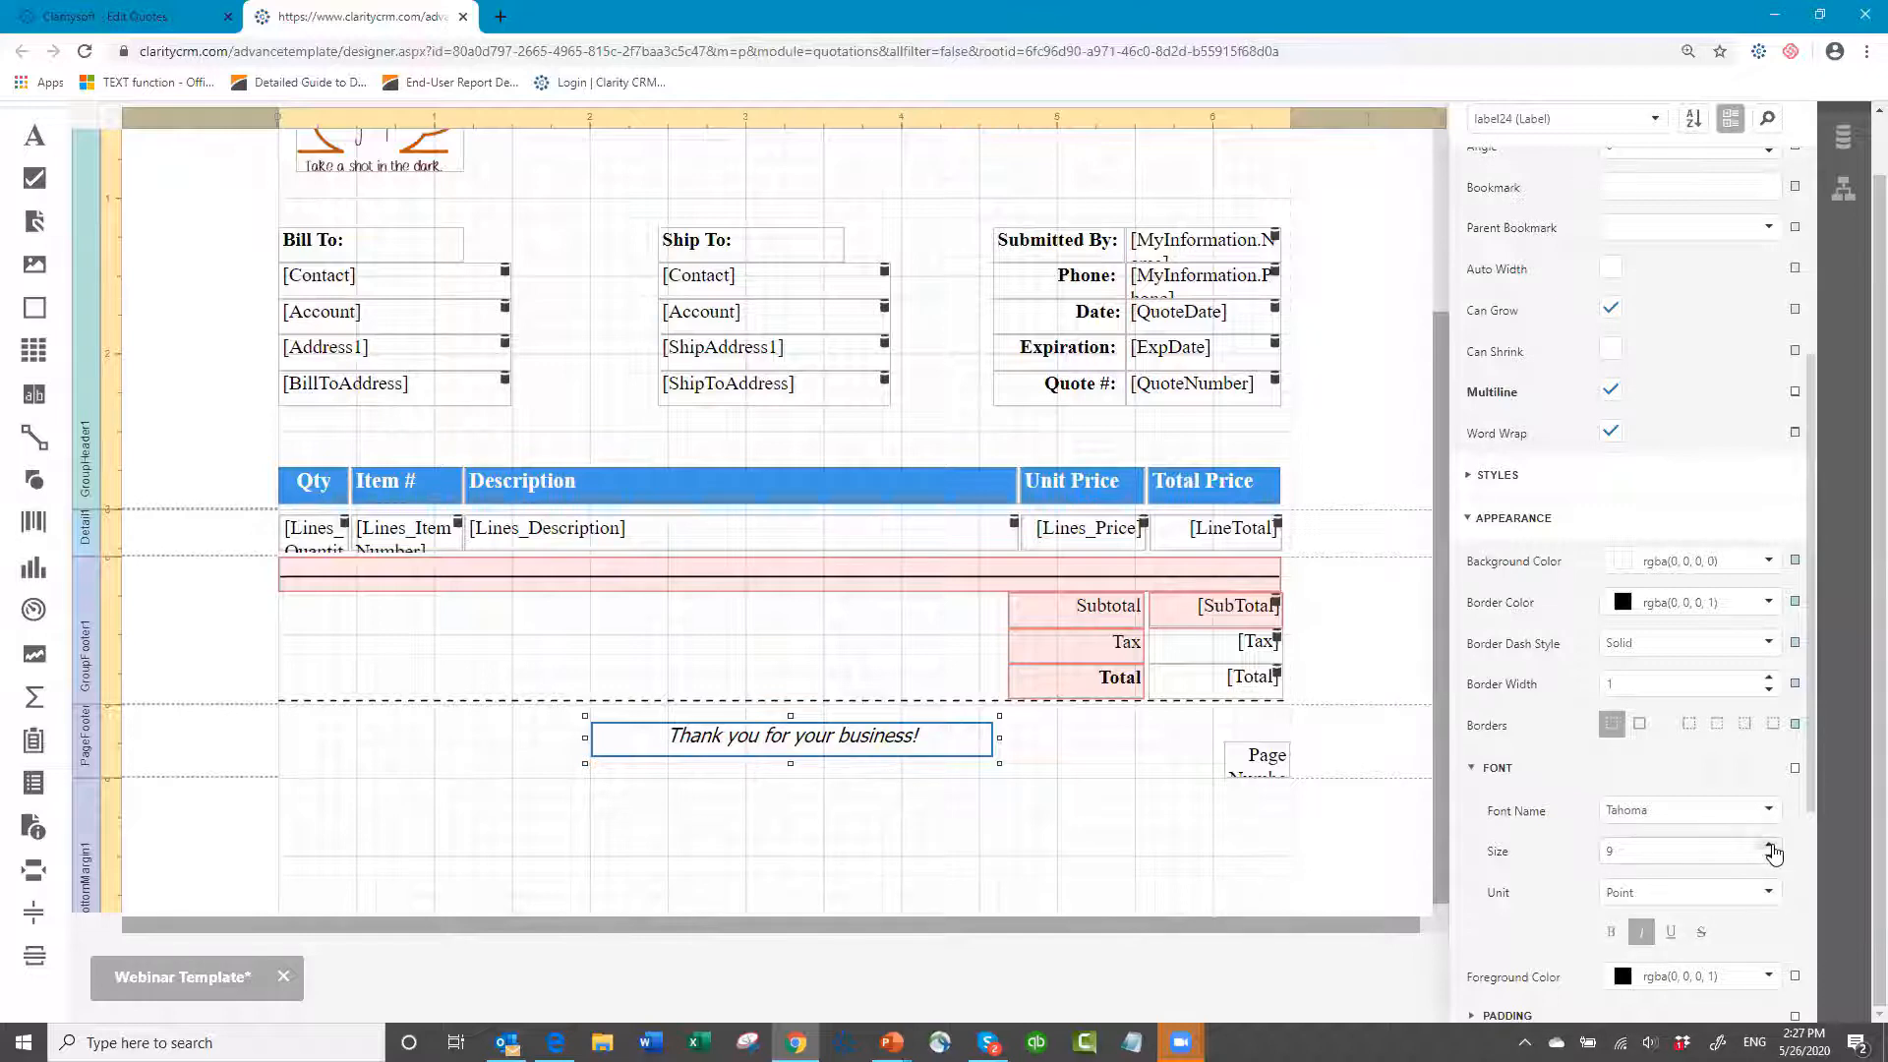
pyautogui.click(1770, 847)
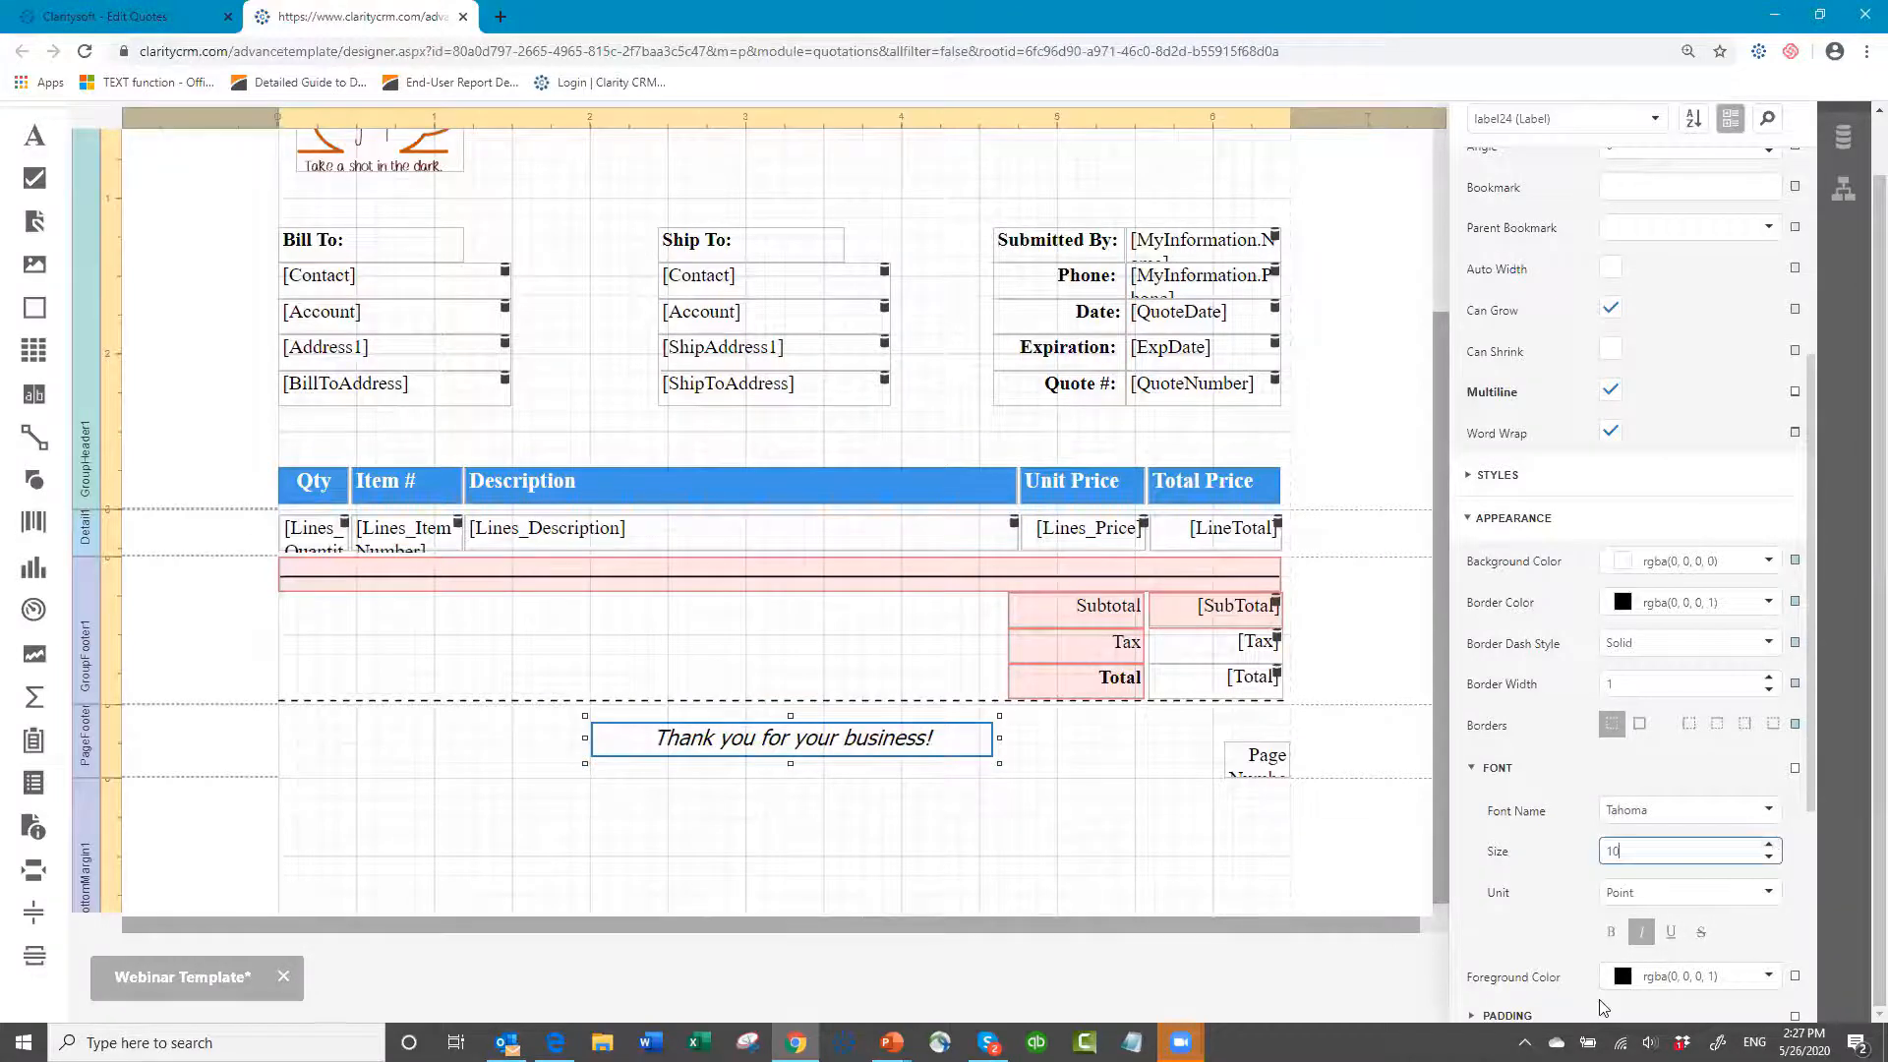
# - Set the thank-you label's foreground color to dark brown, hex 5c3d0b, then deselect the label
pyautogui.scroll(-2, 1613, 802)
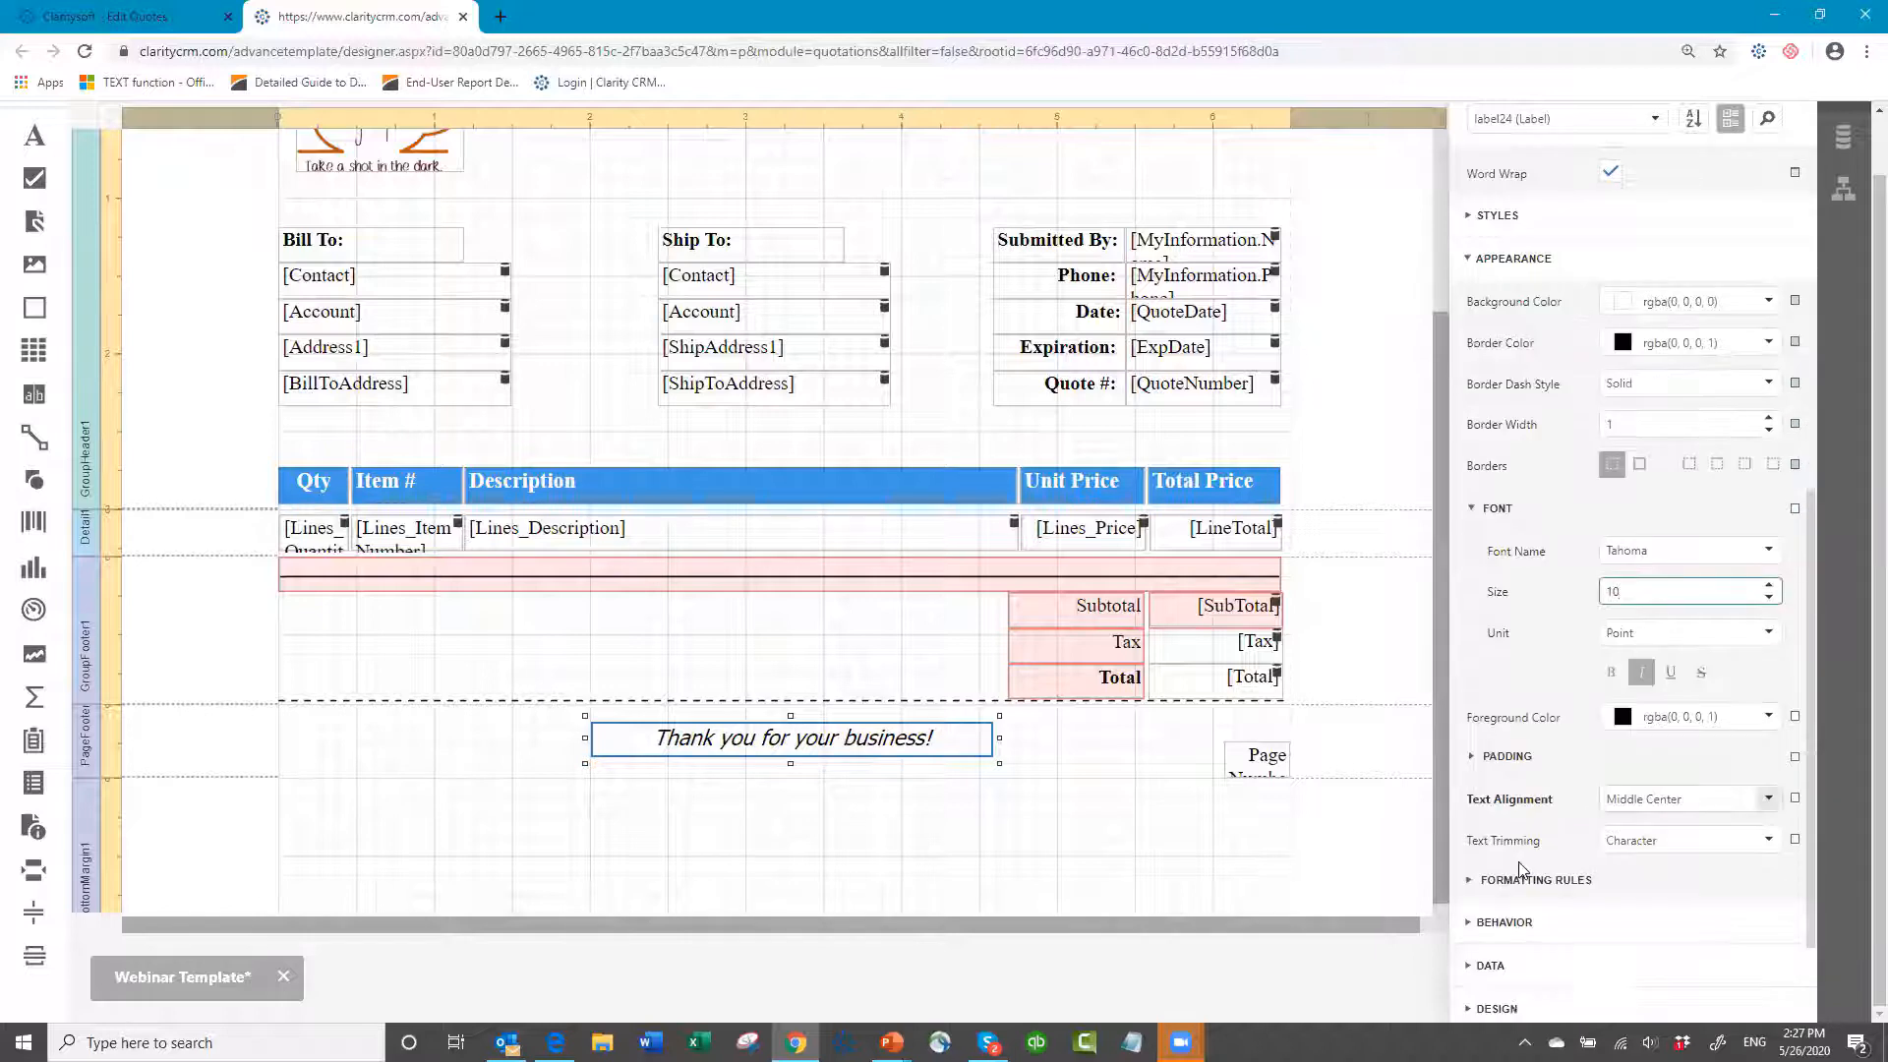
pyautogui.click(1768, 716)
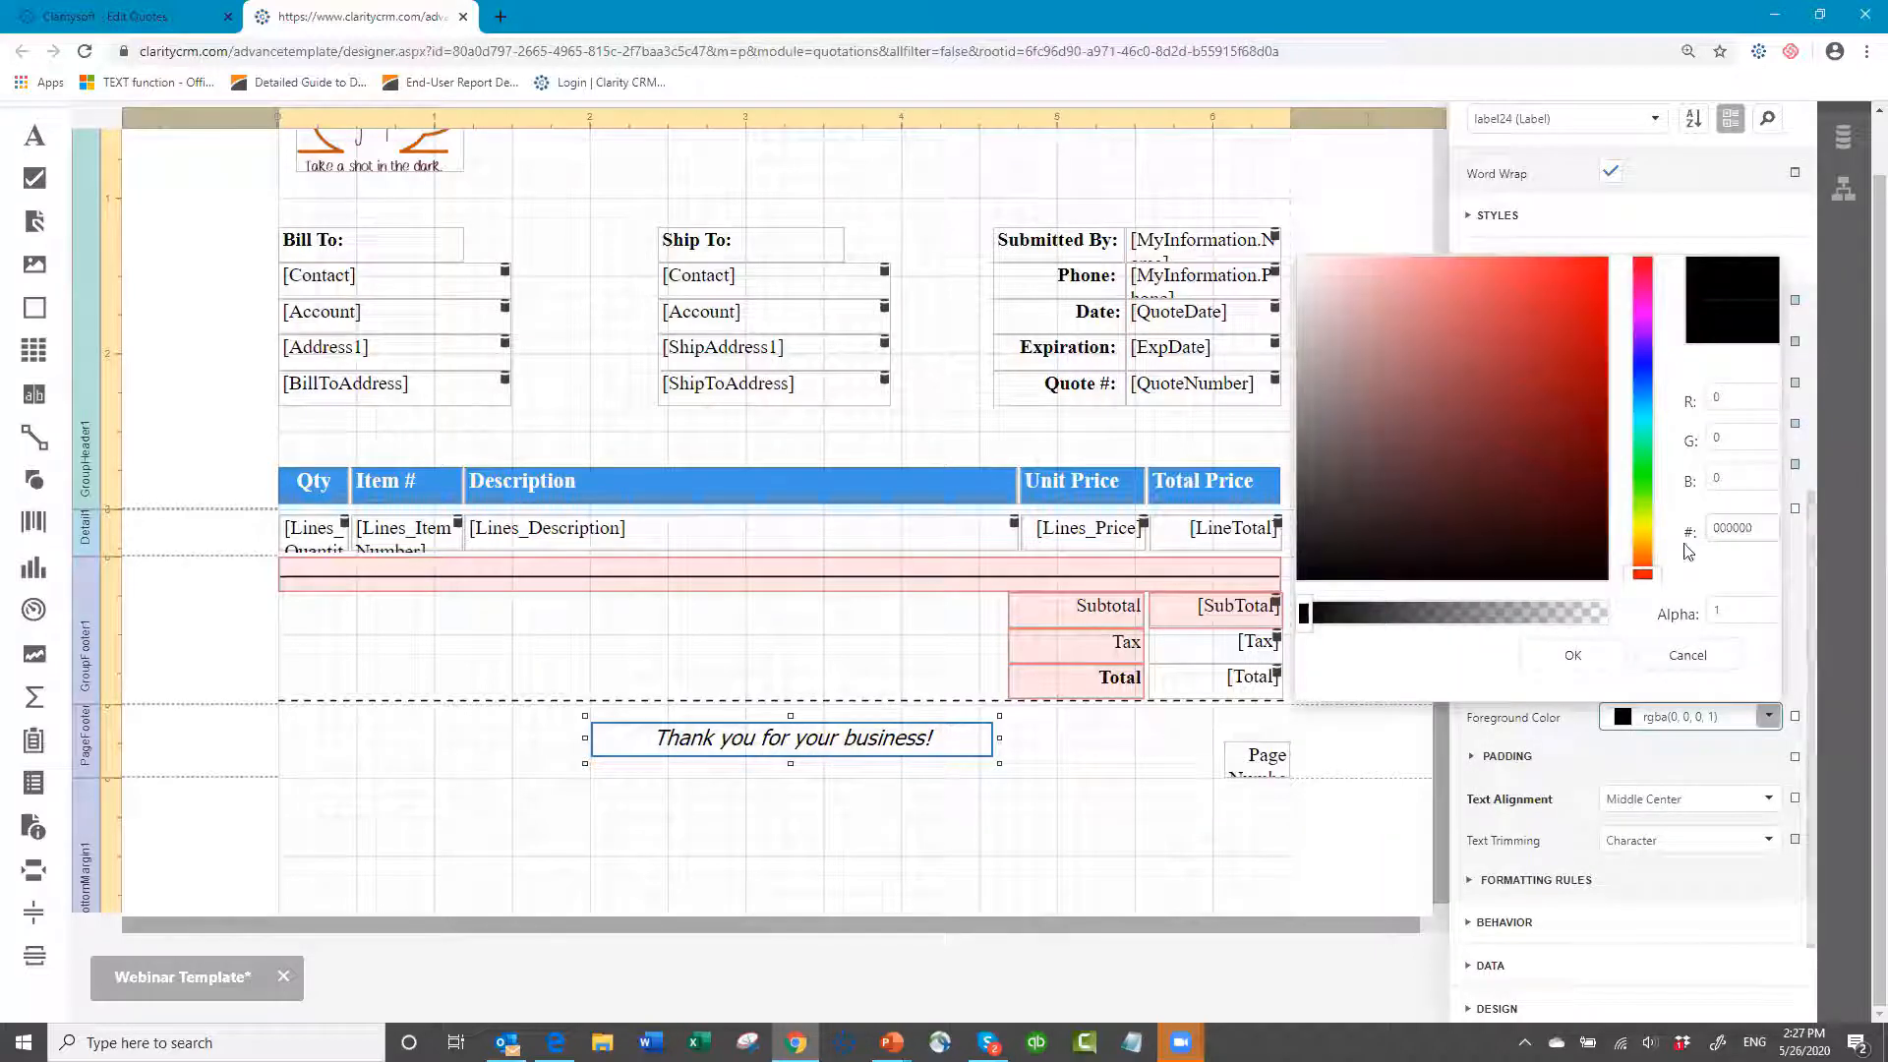
pyautogui.doubleClick(1736, 528)
pyautogui.write('5c3d0b')
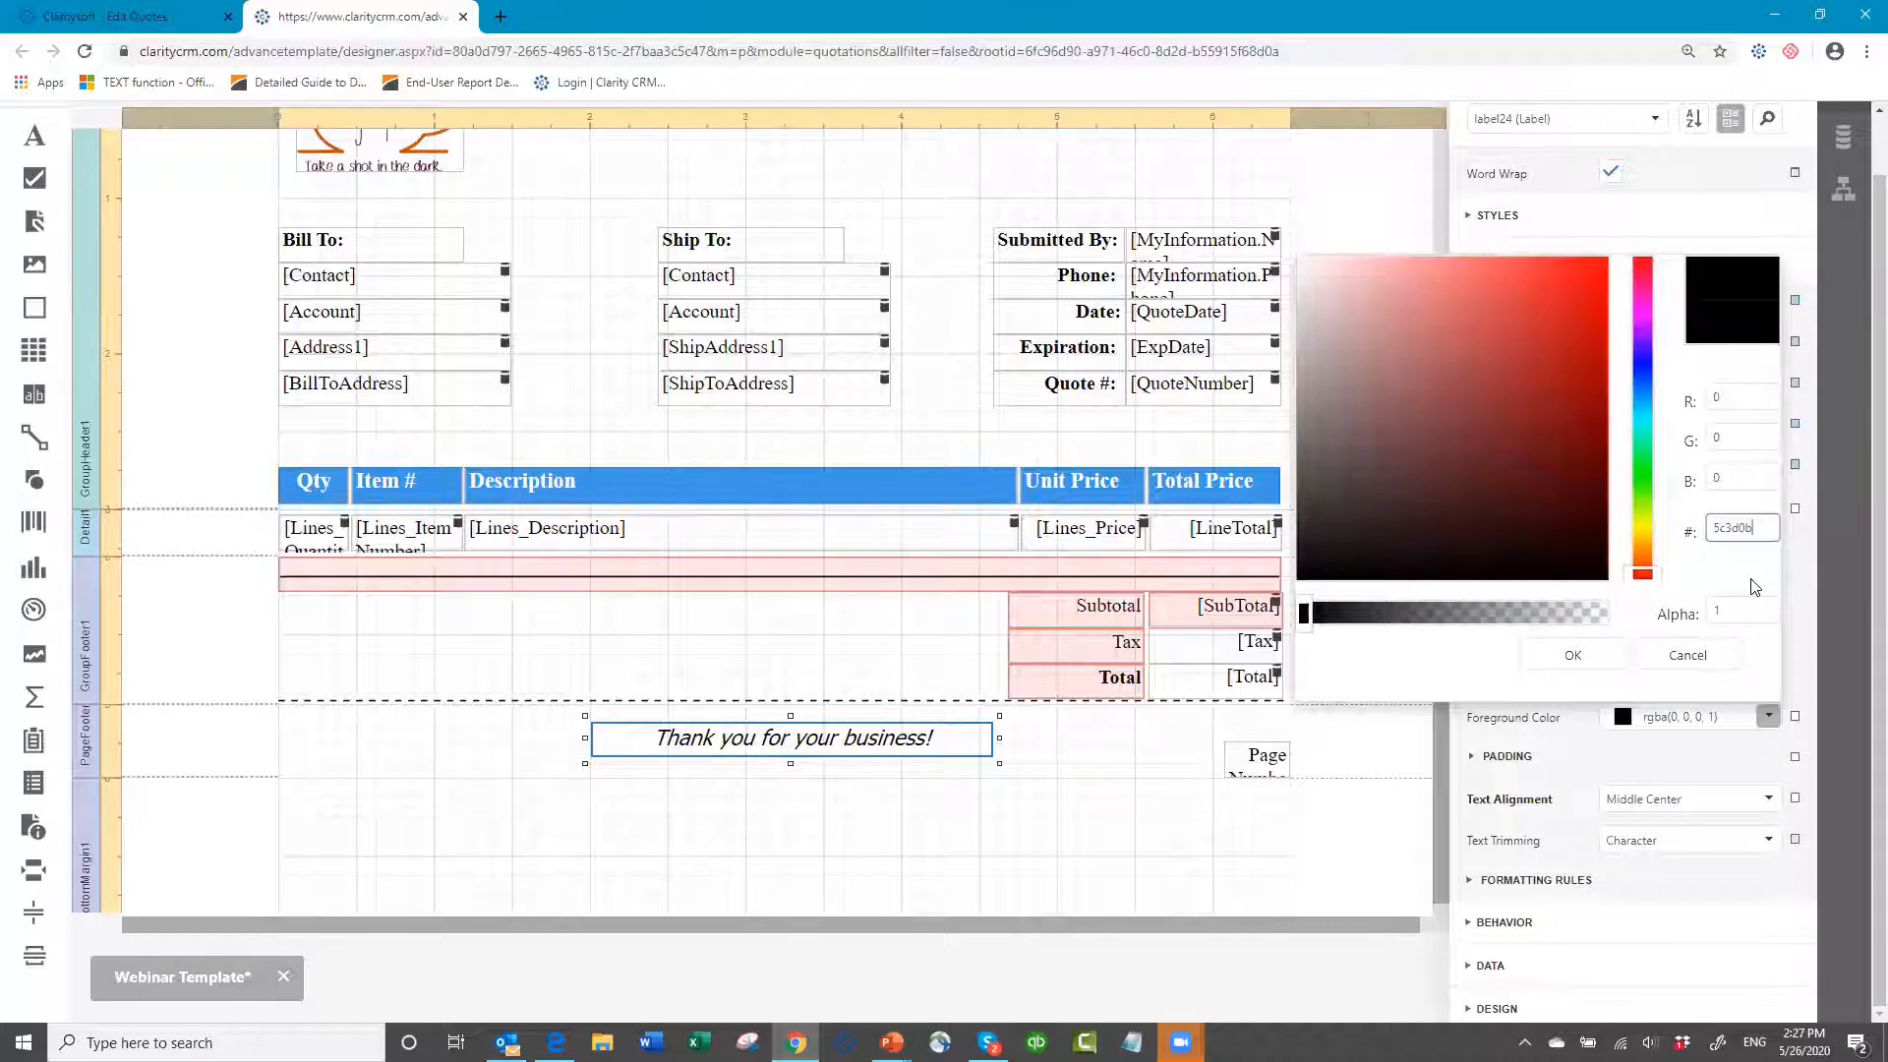
pyautogui.click(1575, 655)
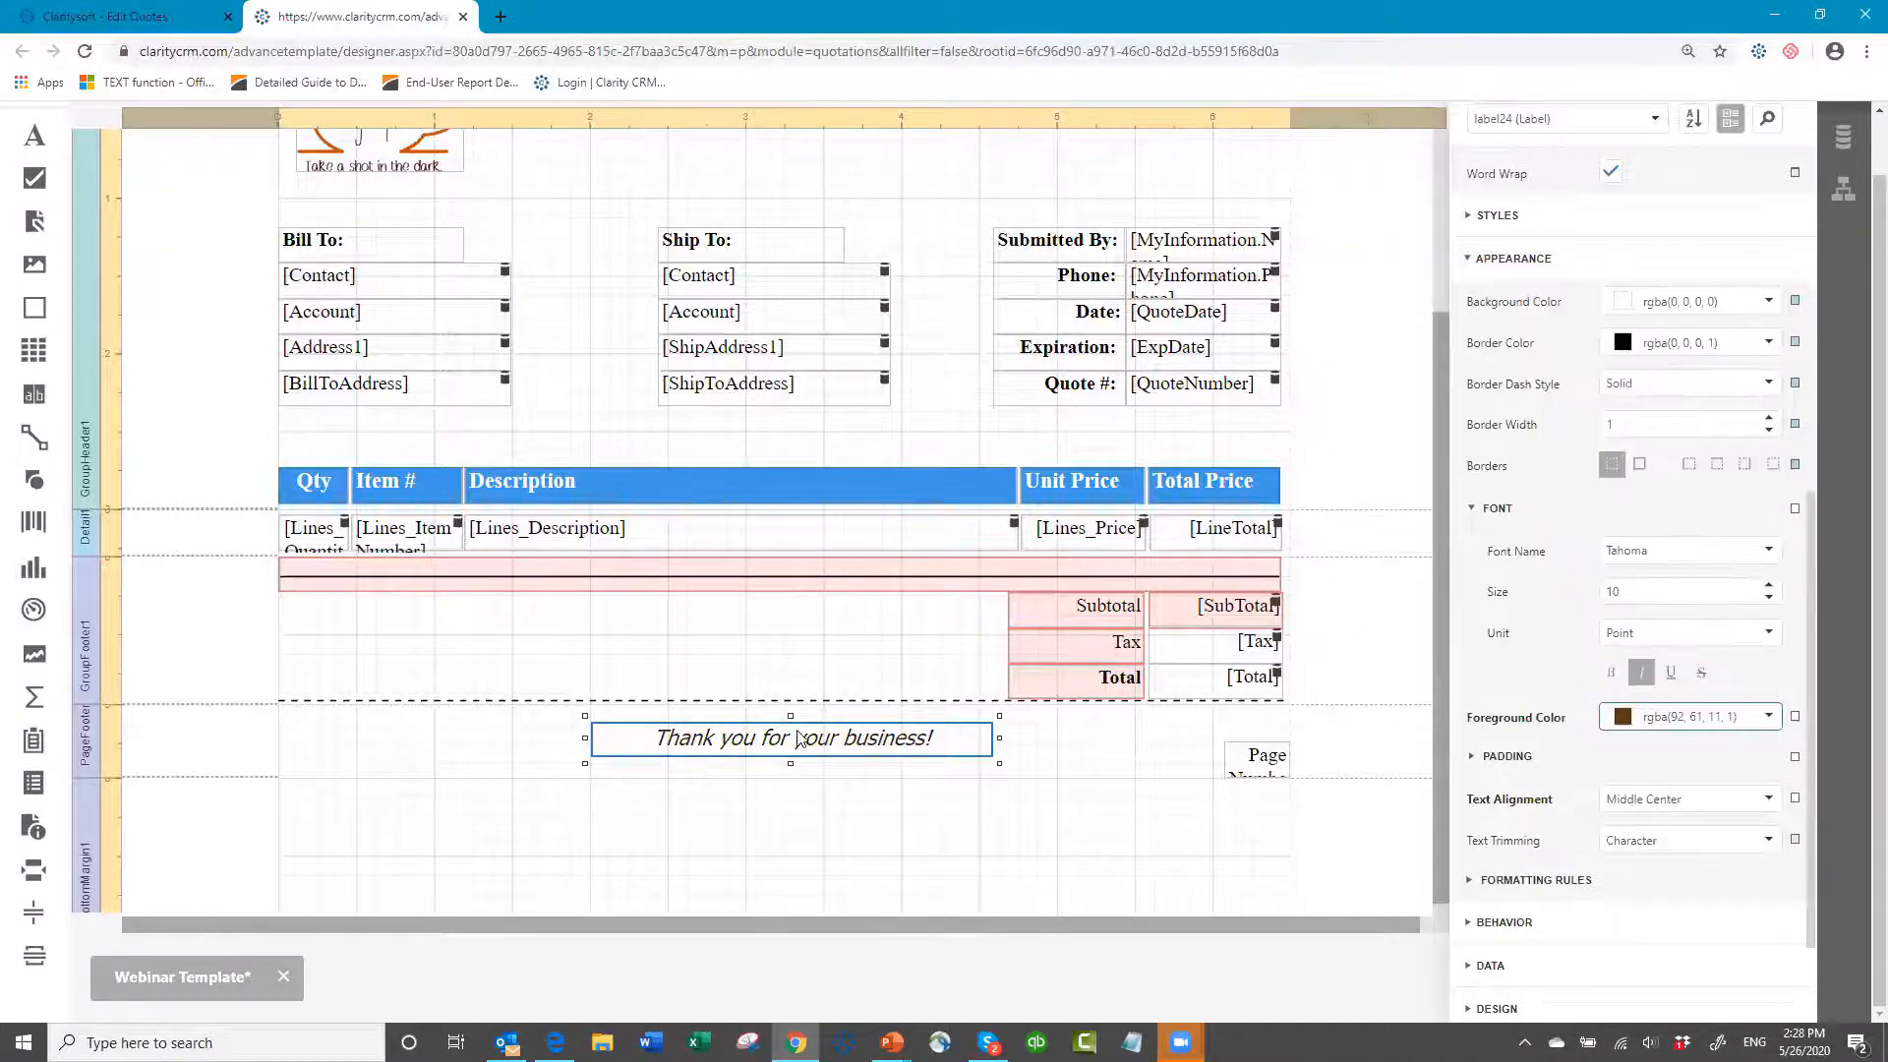
pyautogui.click(1044, 762)
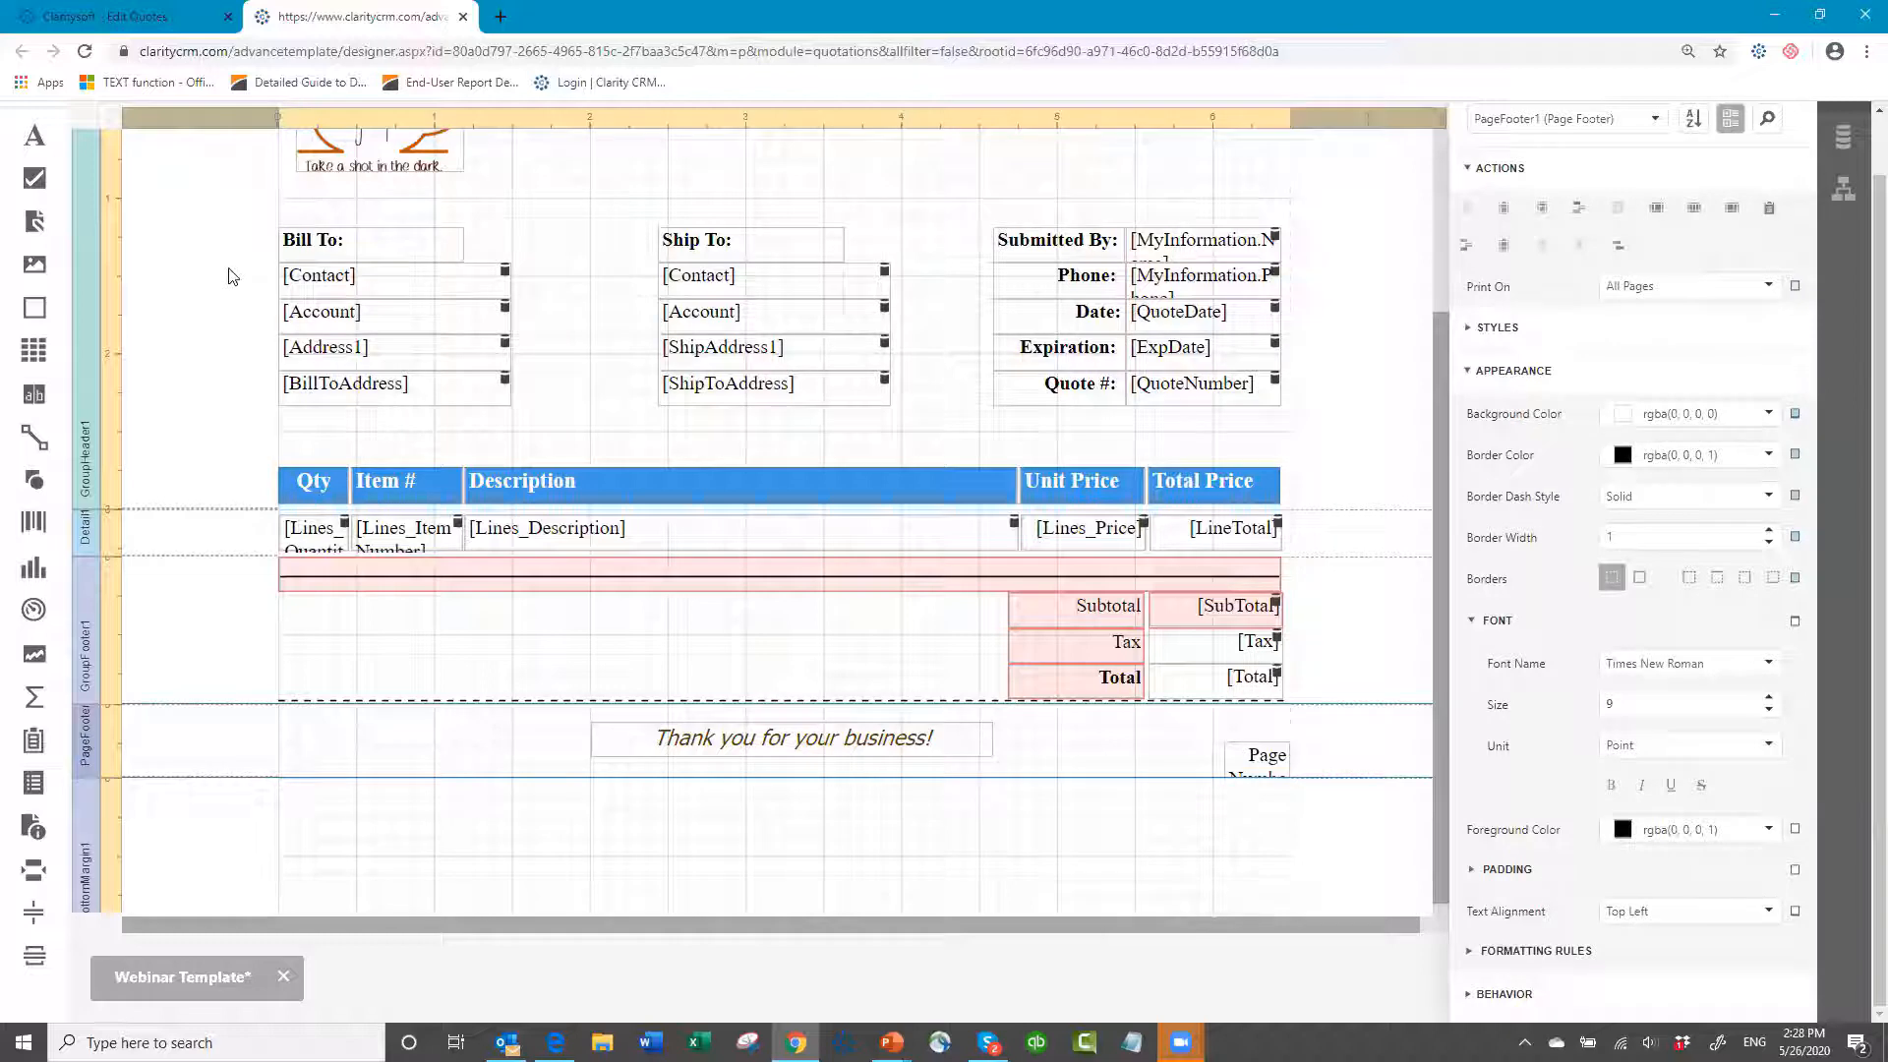
# - Save the quote template with the restyled footer message
pyautogui.scroll(5, 245, 217)
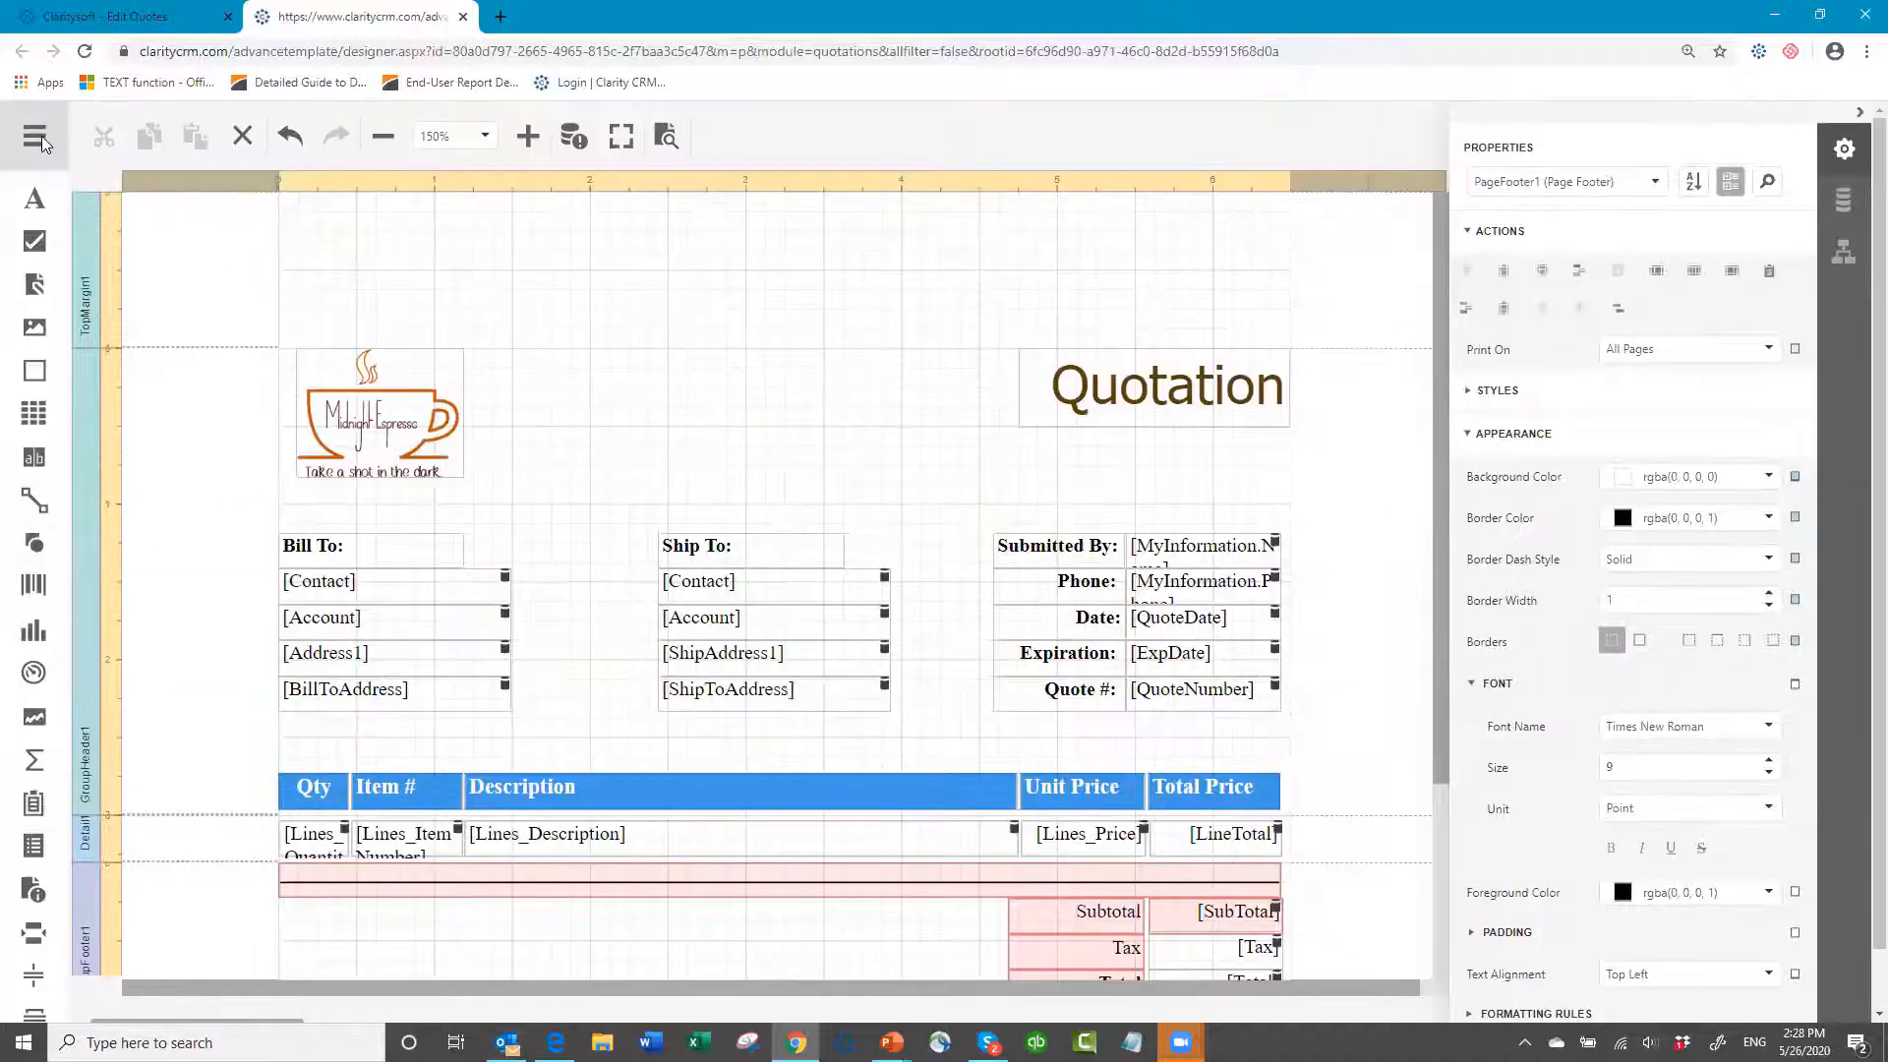
pyautogui.click(39, 141)
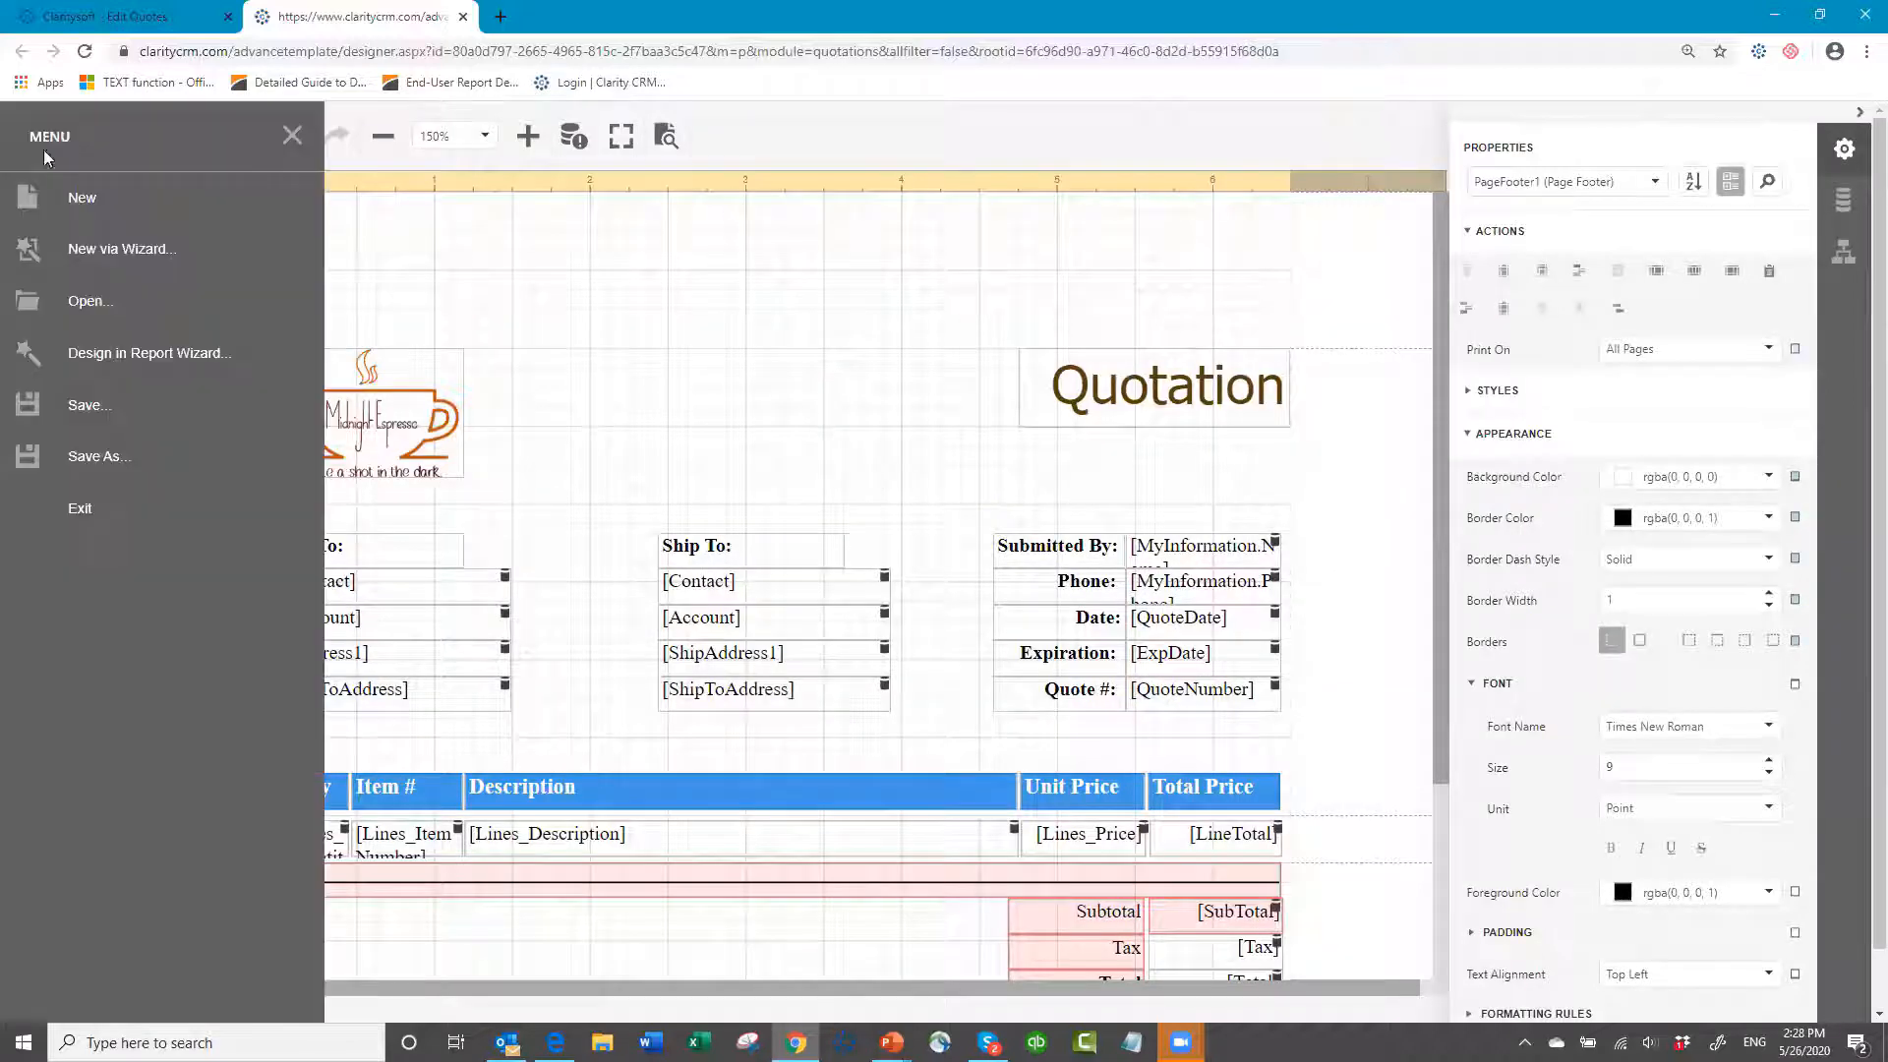
pyautogui.click(83, 421)
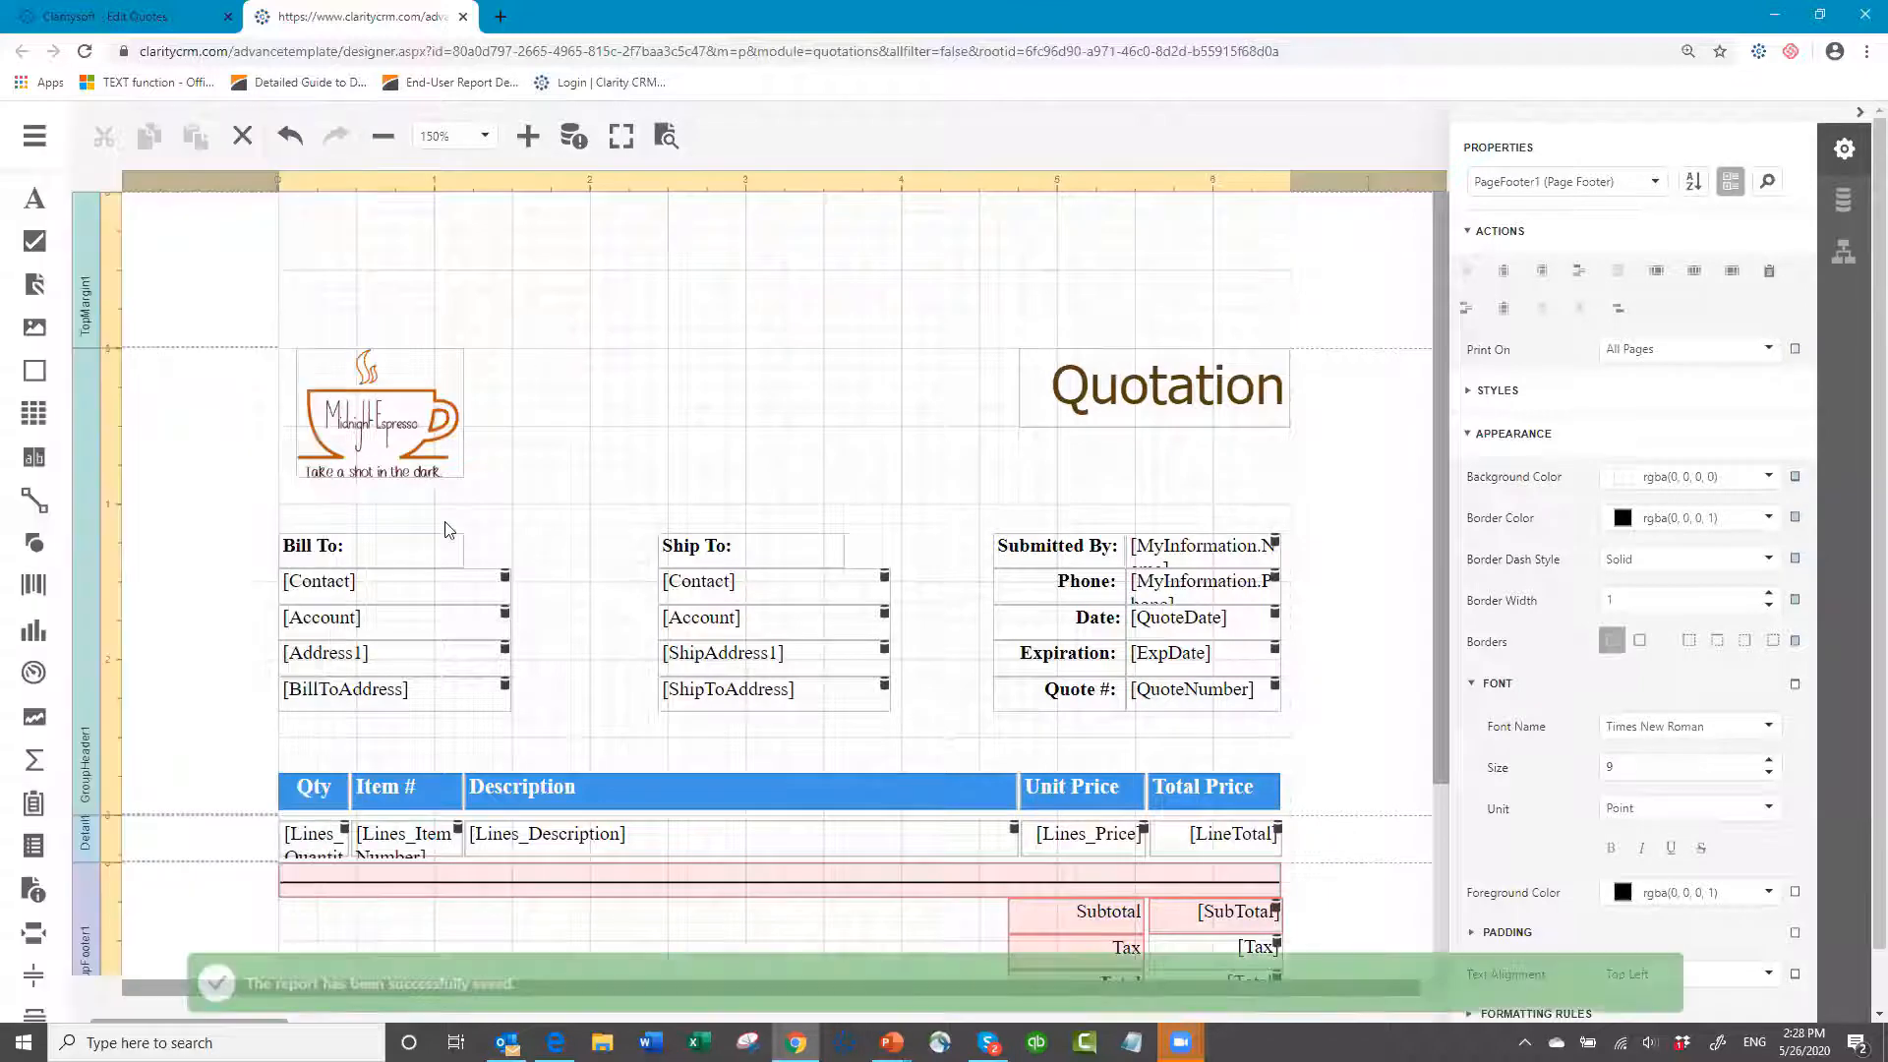
# - Add a picture box beside the thank-you message in the page footer and load the image Beans Left.fw.png into it
pyautogui.scroll(-4, 472, 482)
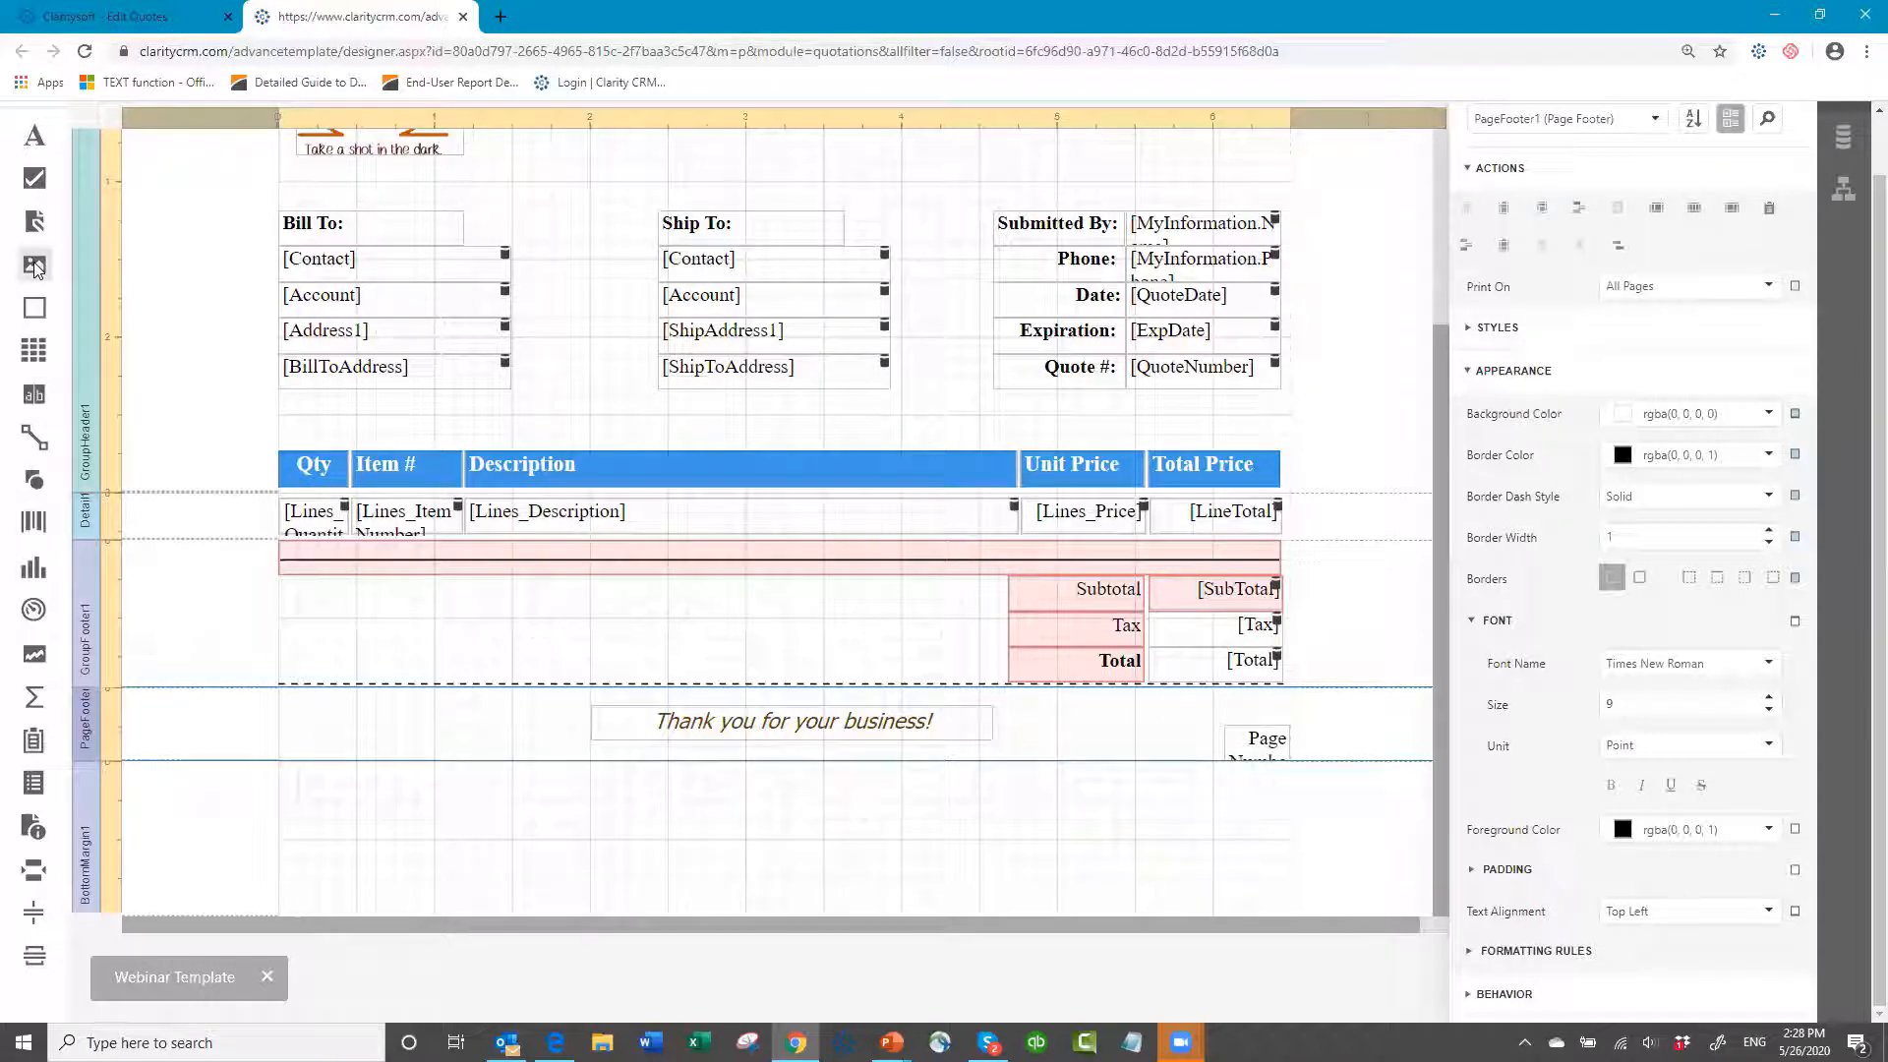
pyautogui.moveTo(35, 267); pyautogui.dragTo(409, 698)
pyautogui.click(521, 765)
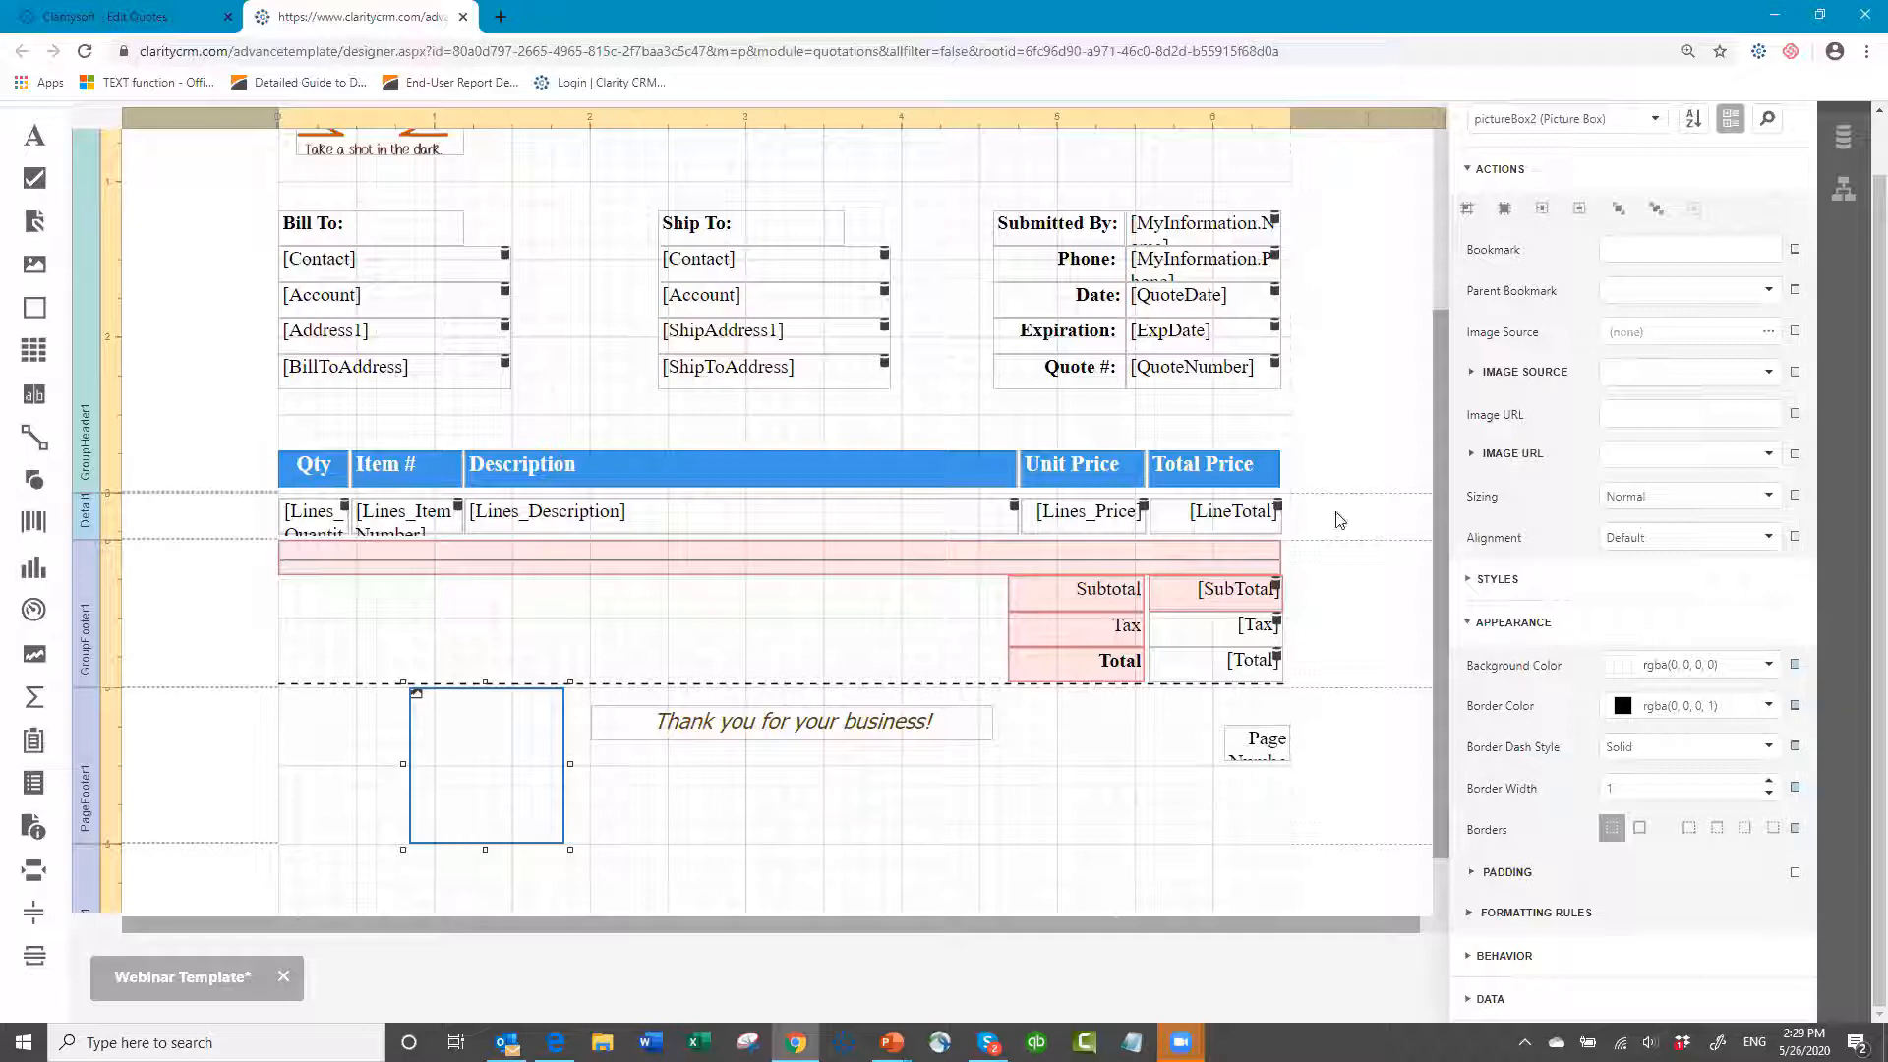
pyautogui.click(1771, 334)
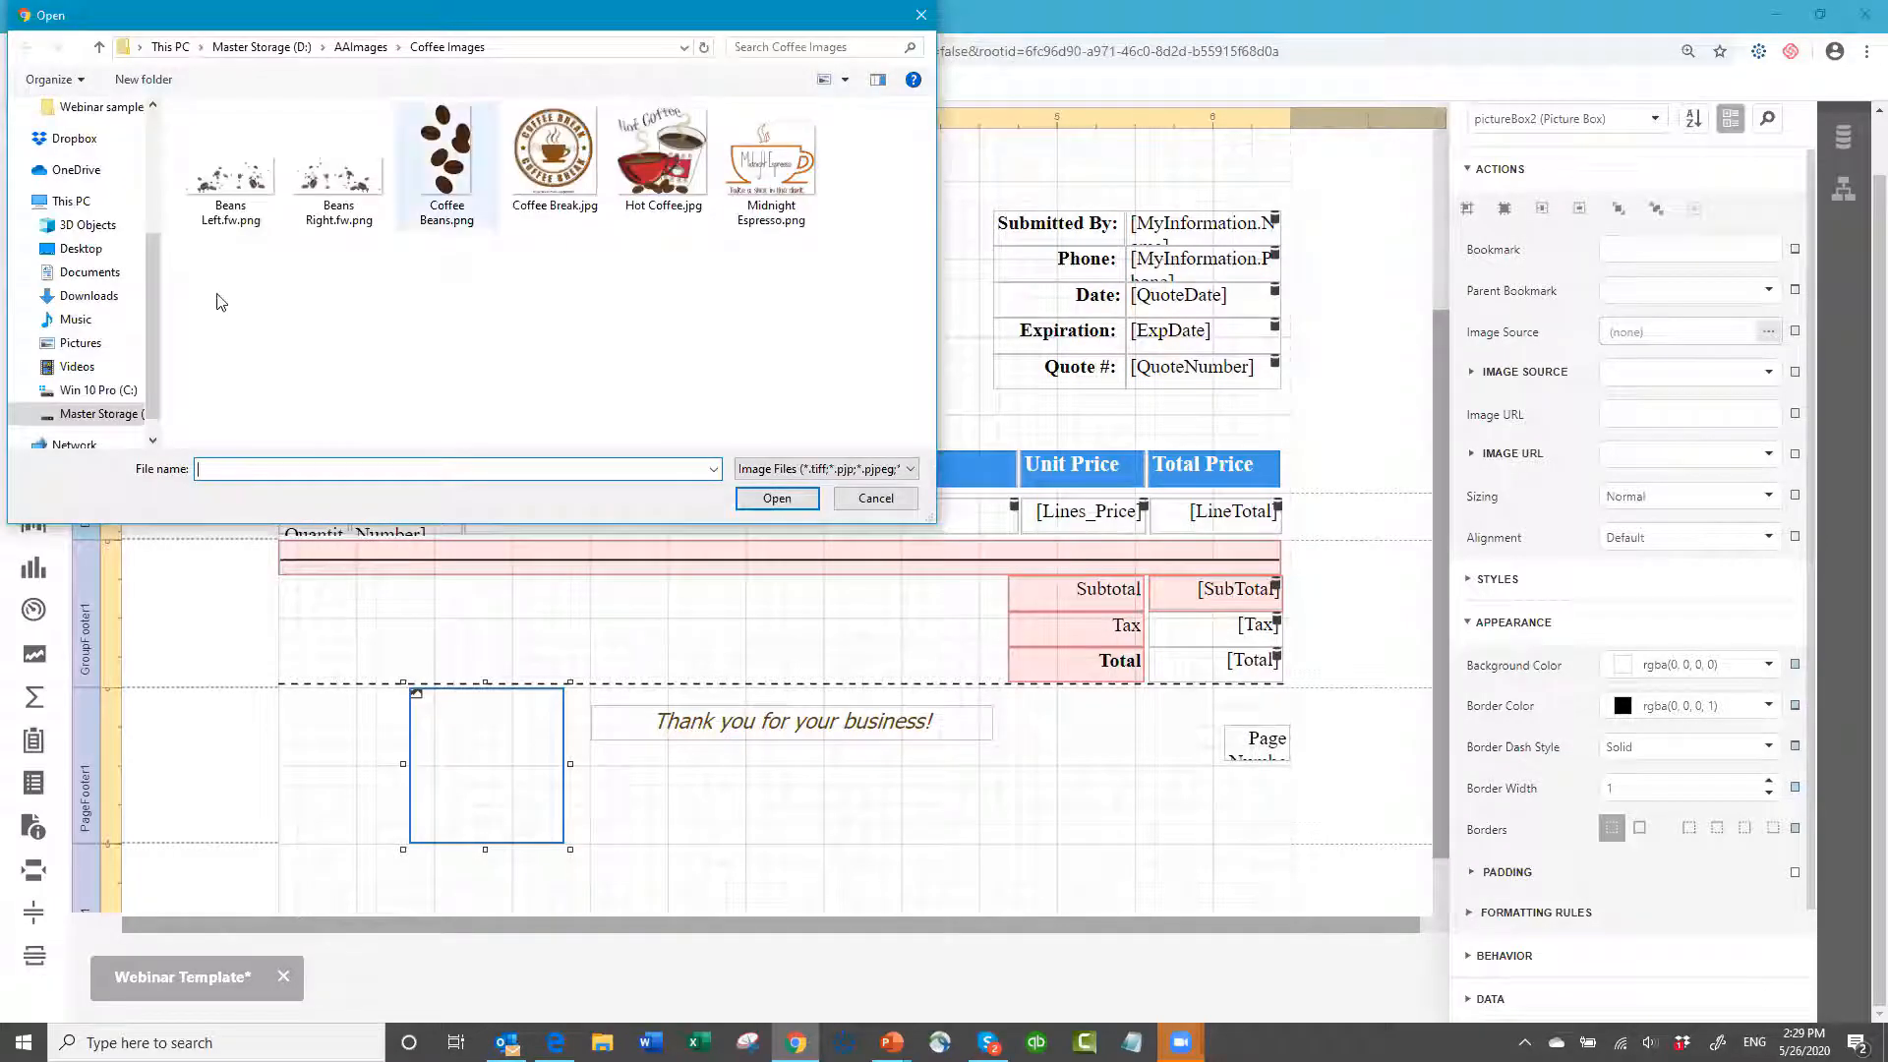
pyautogui.click(220, 185)
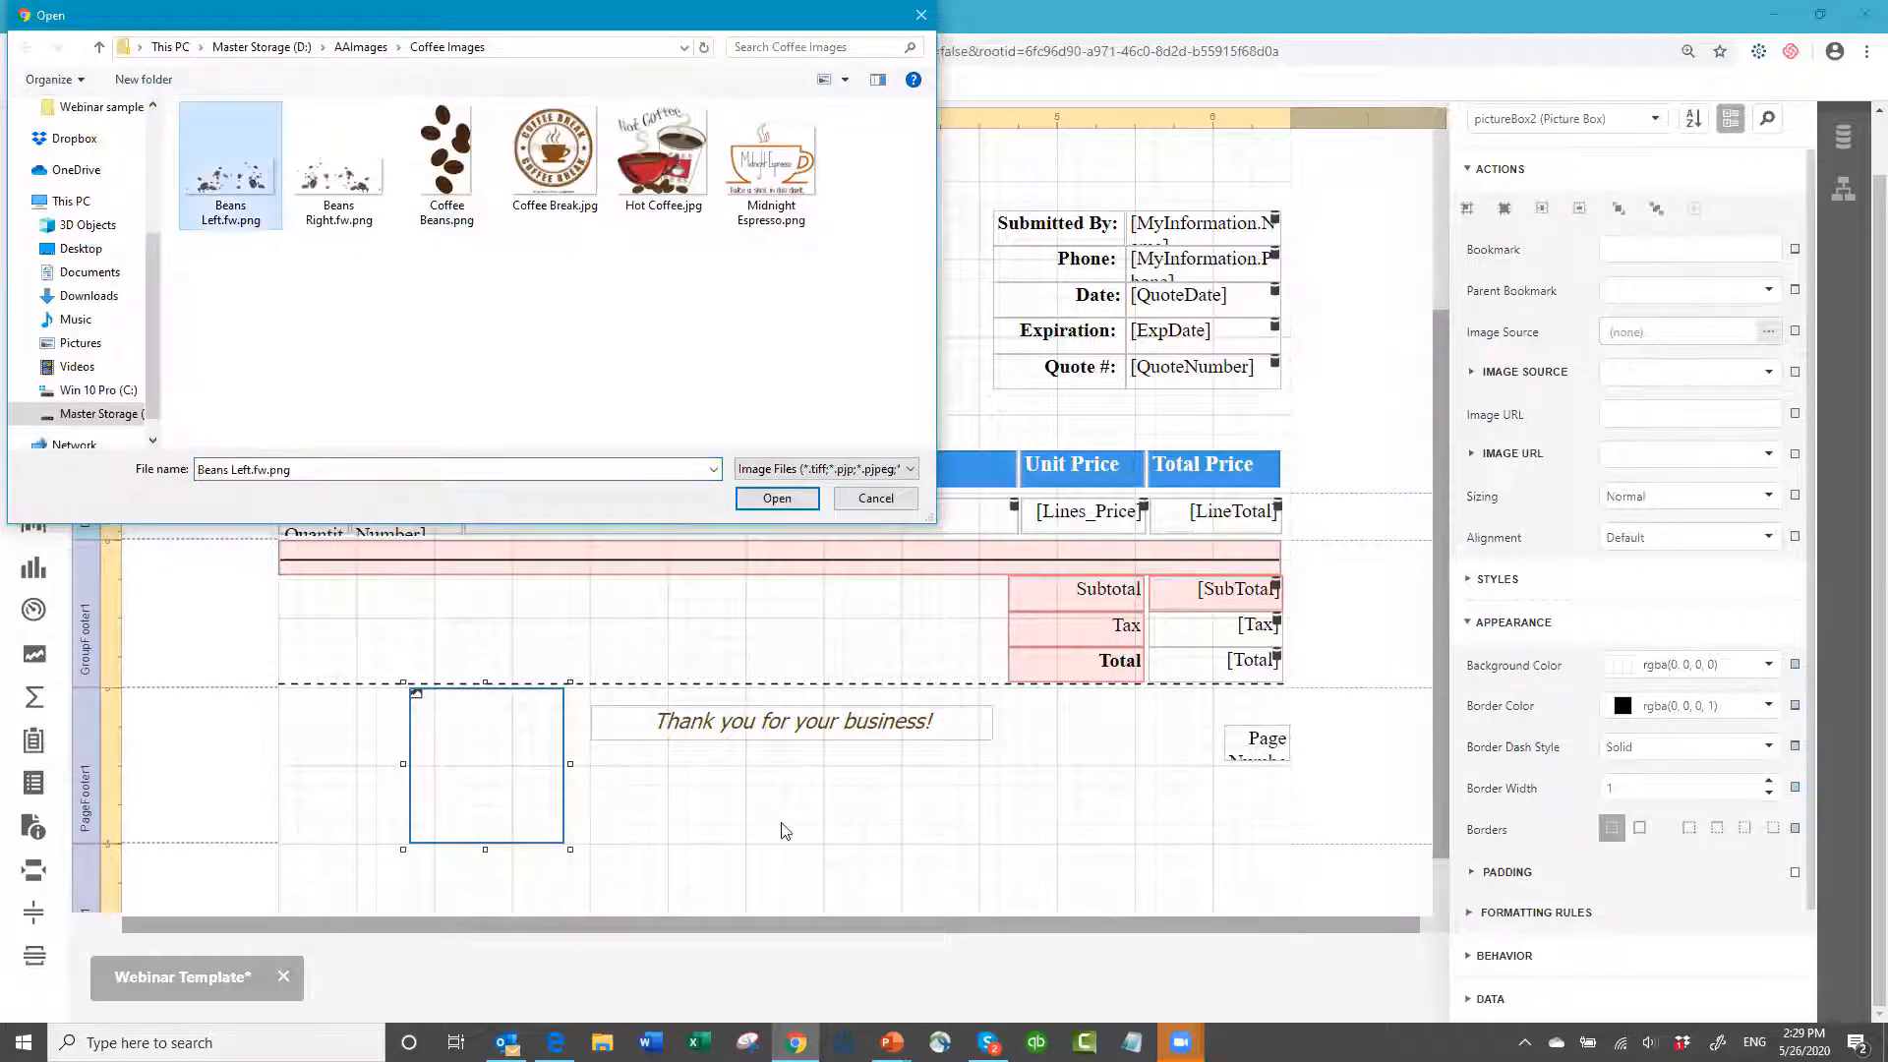
pyautogui.click(777, 499)
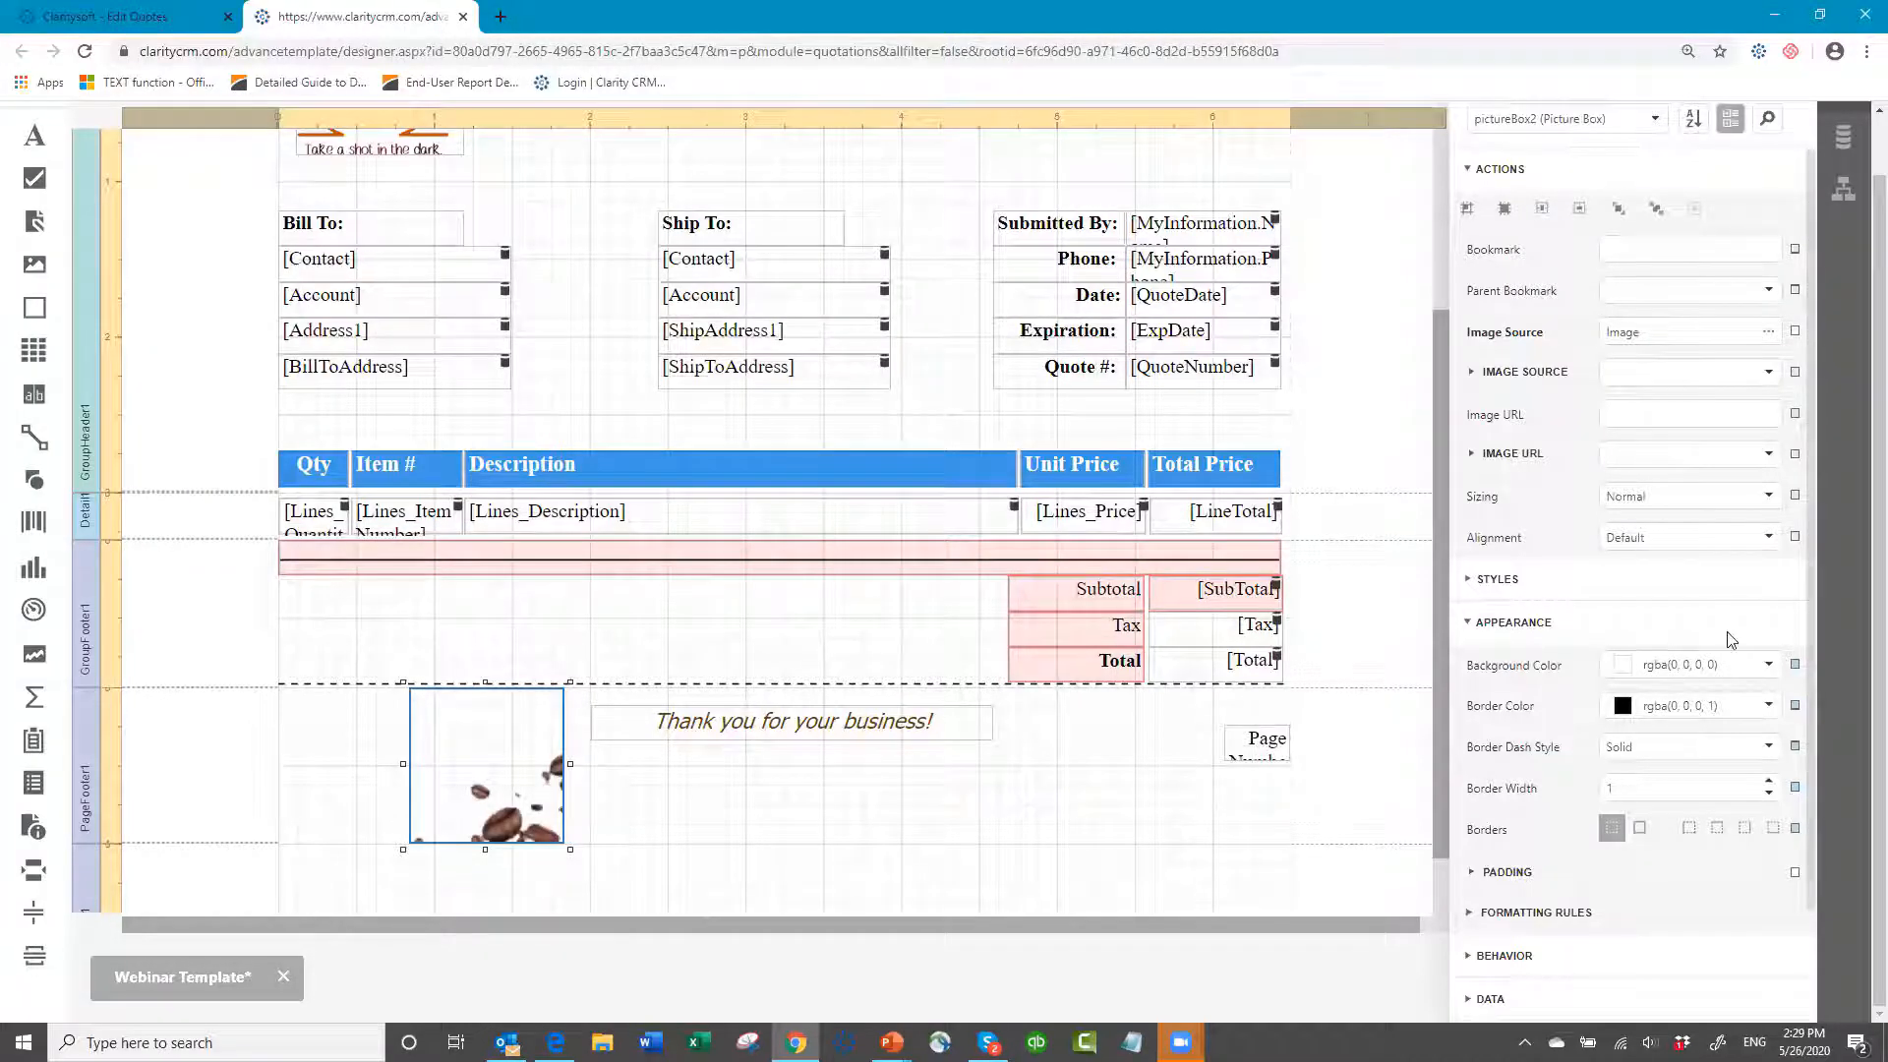
# - Set the sizing of the footer's first beans picture to Squeeze and shorten its box to fit the image
pyautogui.click(1768, 500)
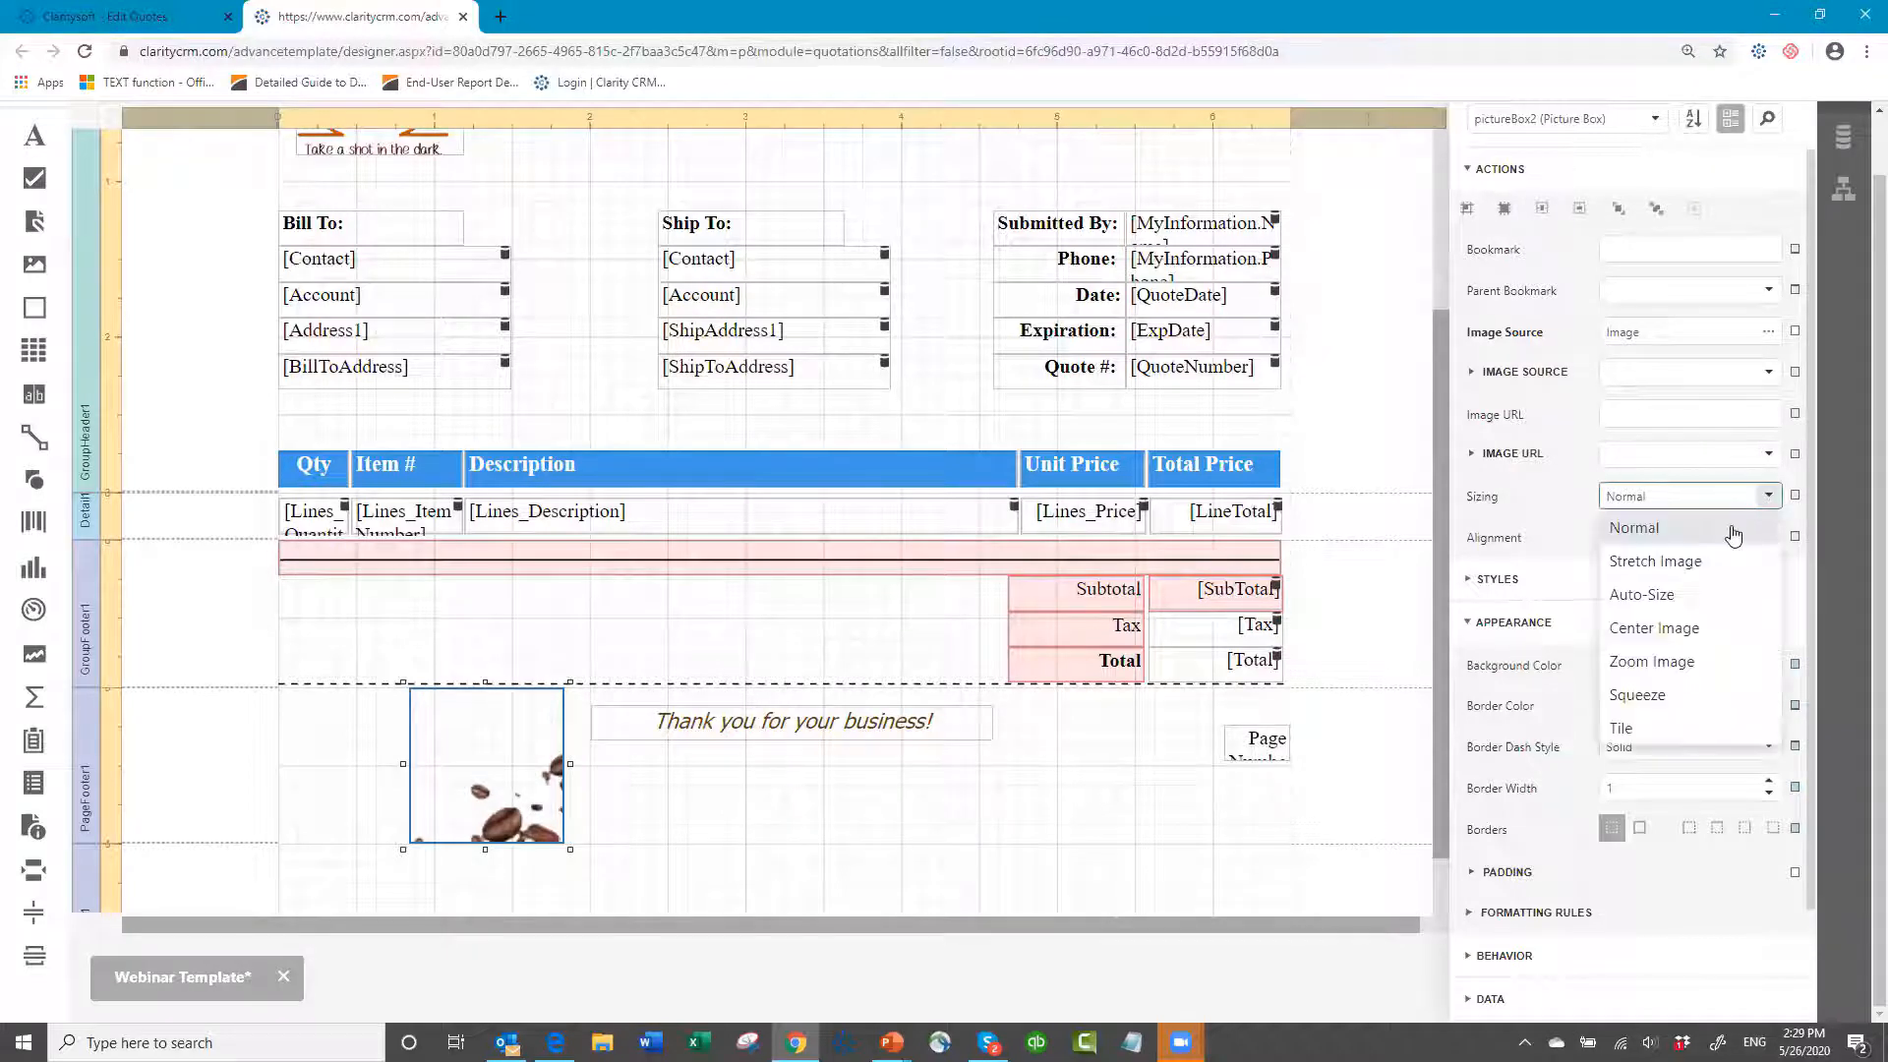
pyautogui.click(1633, 698)
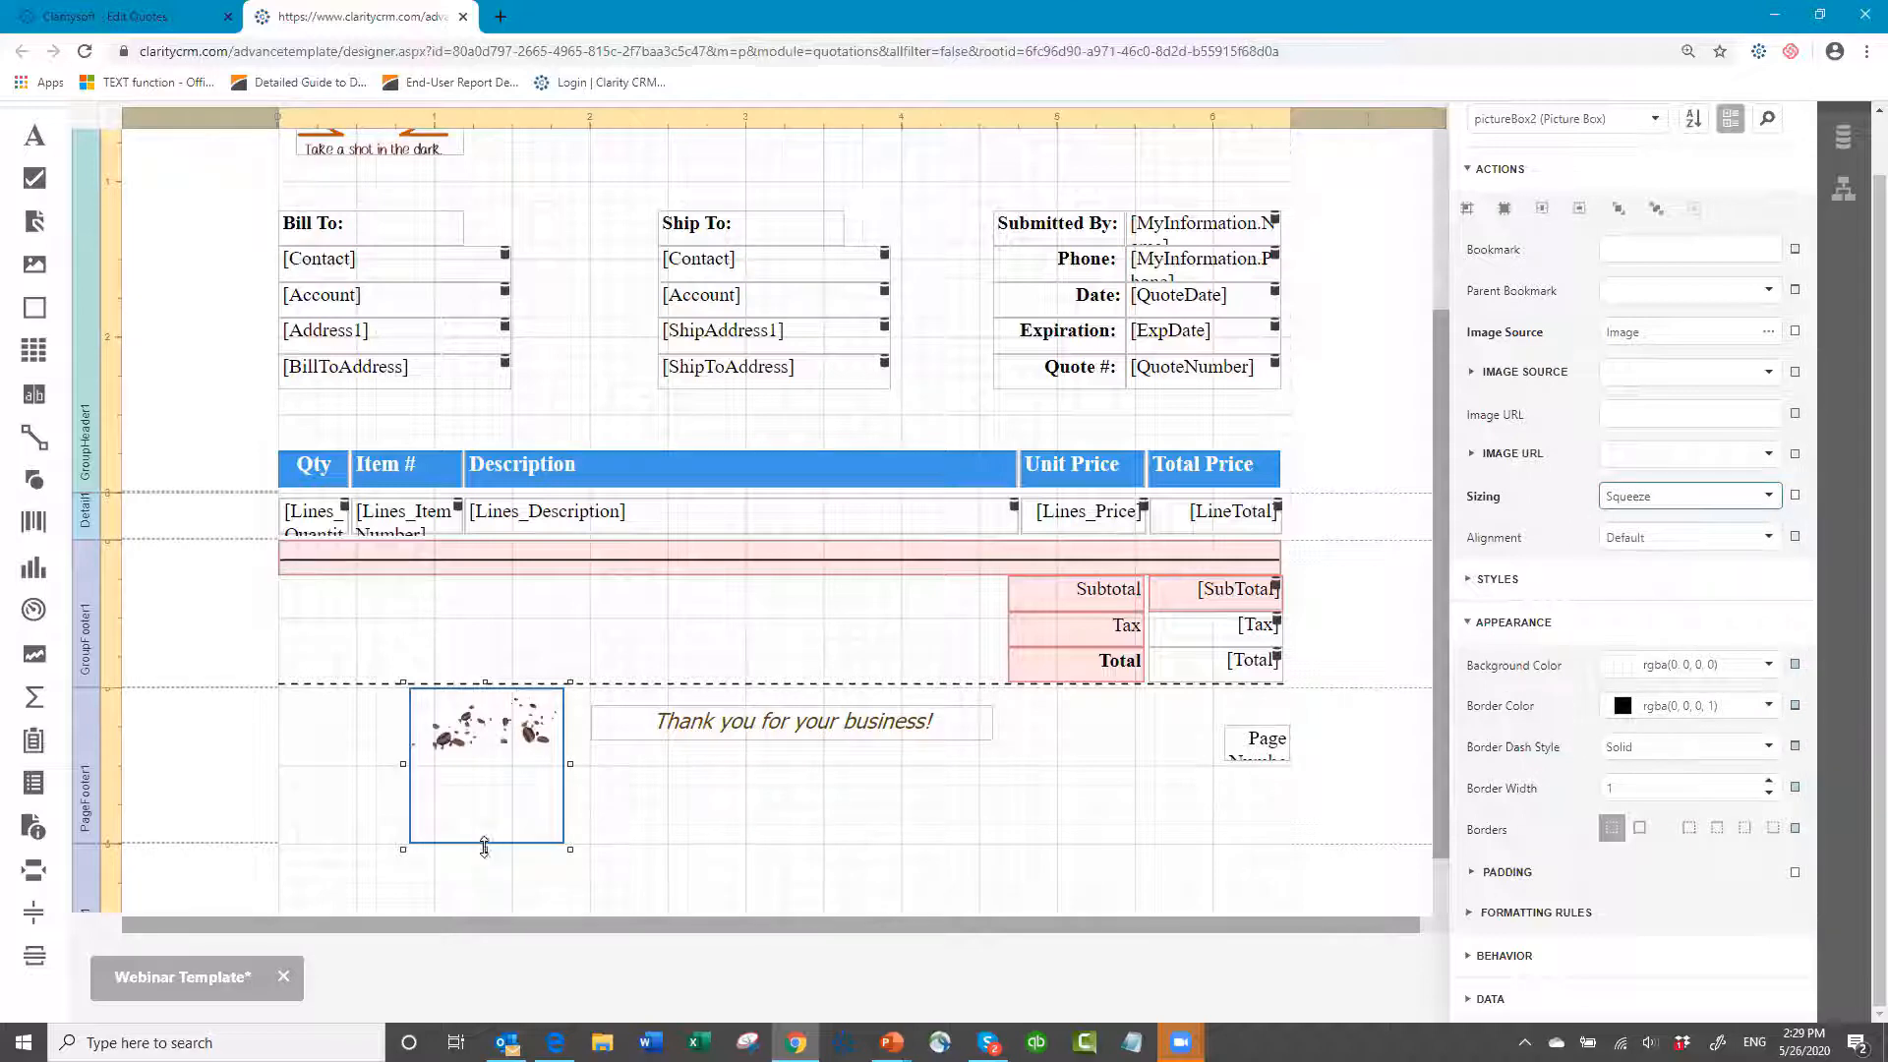
pyautogui.moveTo(484, 796); pyautogui.dragTo(494, 766)
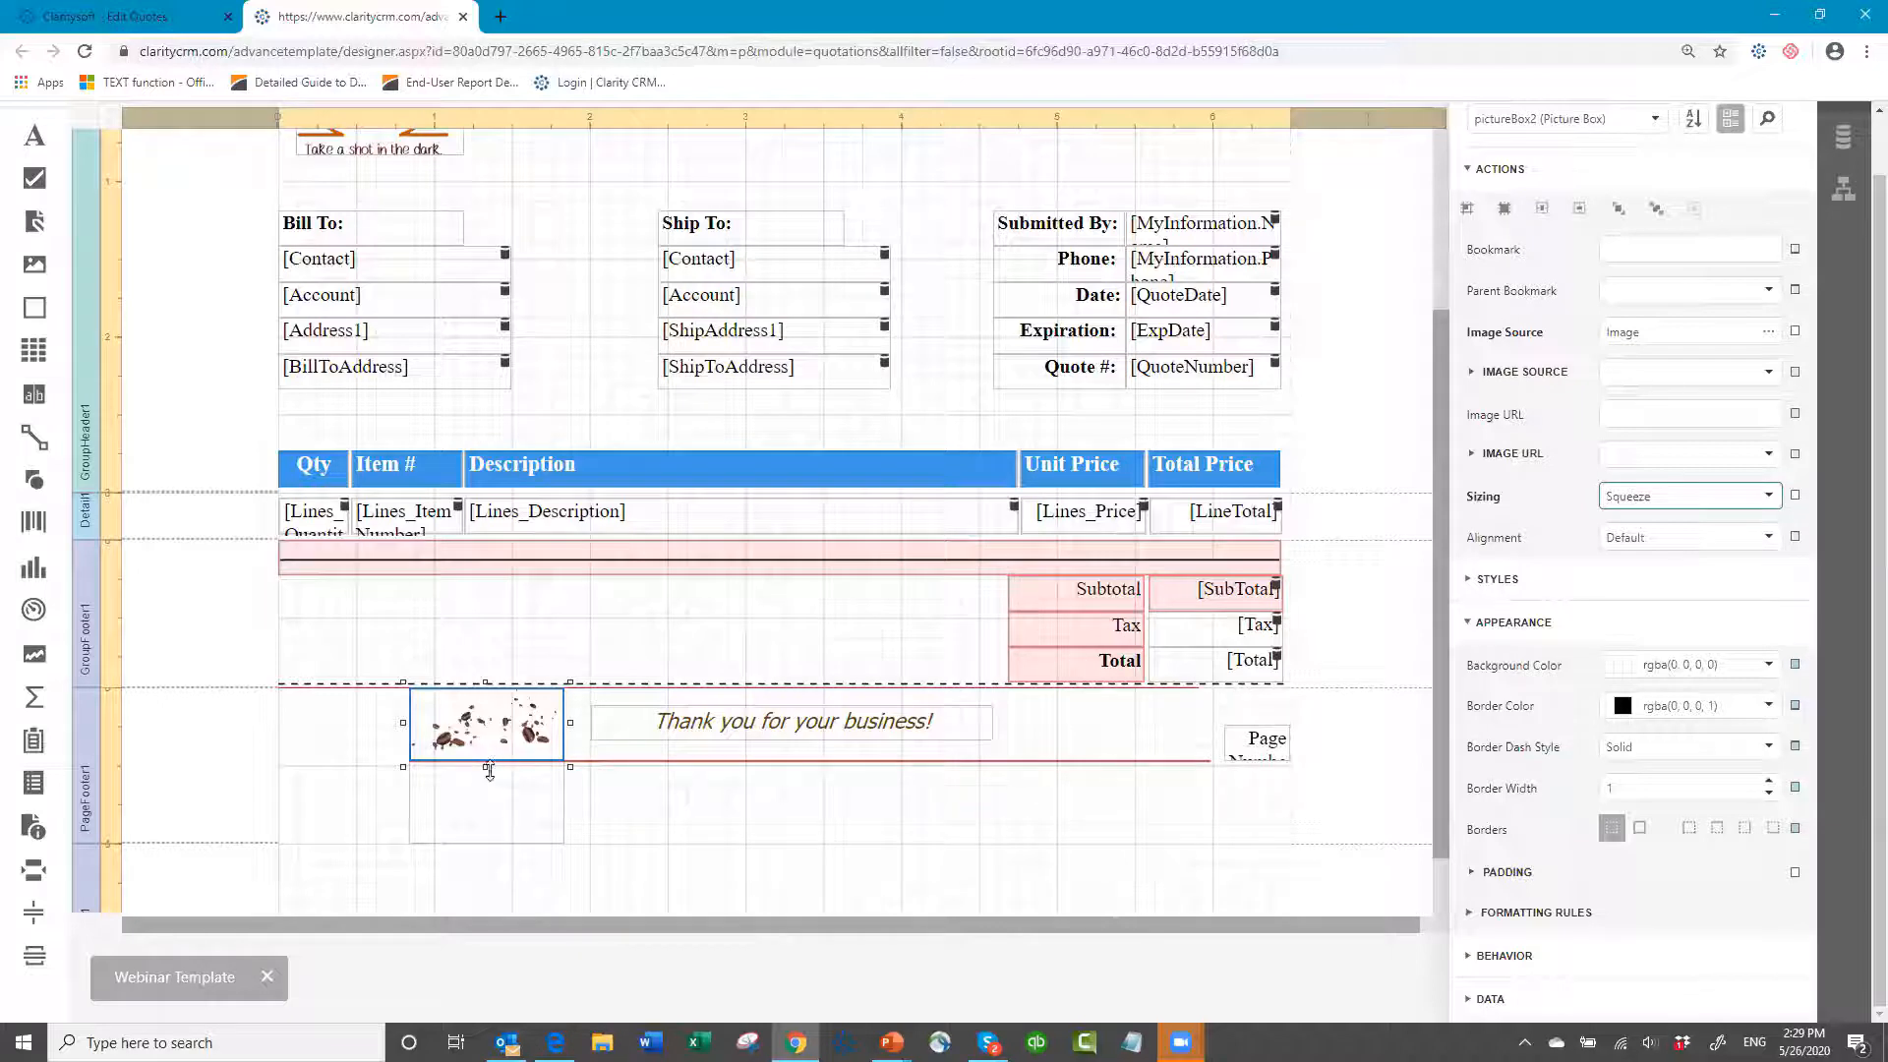
pyautogui.moveTo(489, 770); pyautogui.dragTo(488, 769)
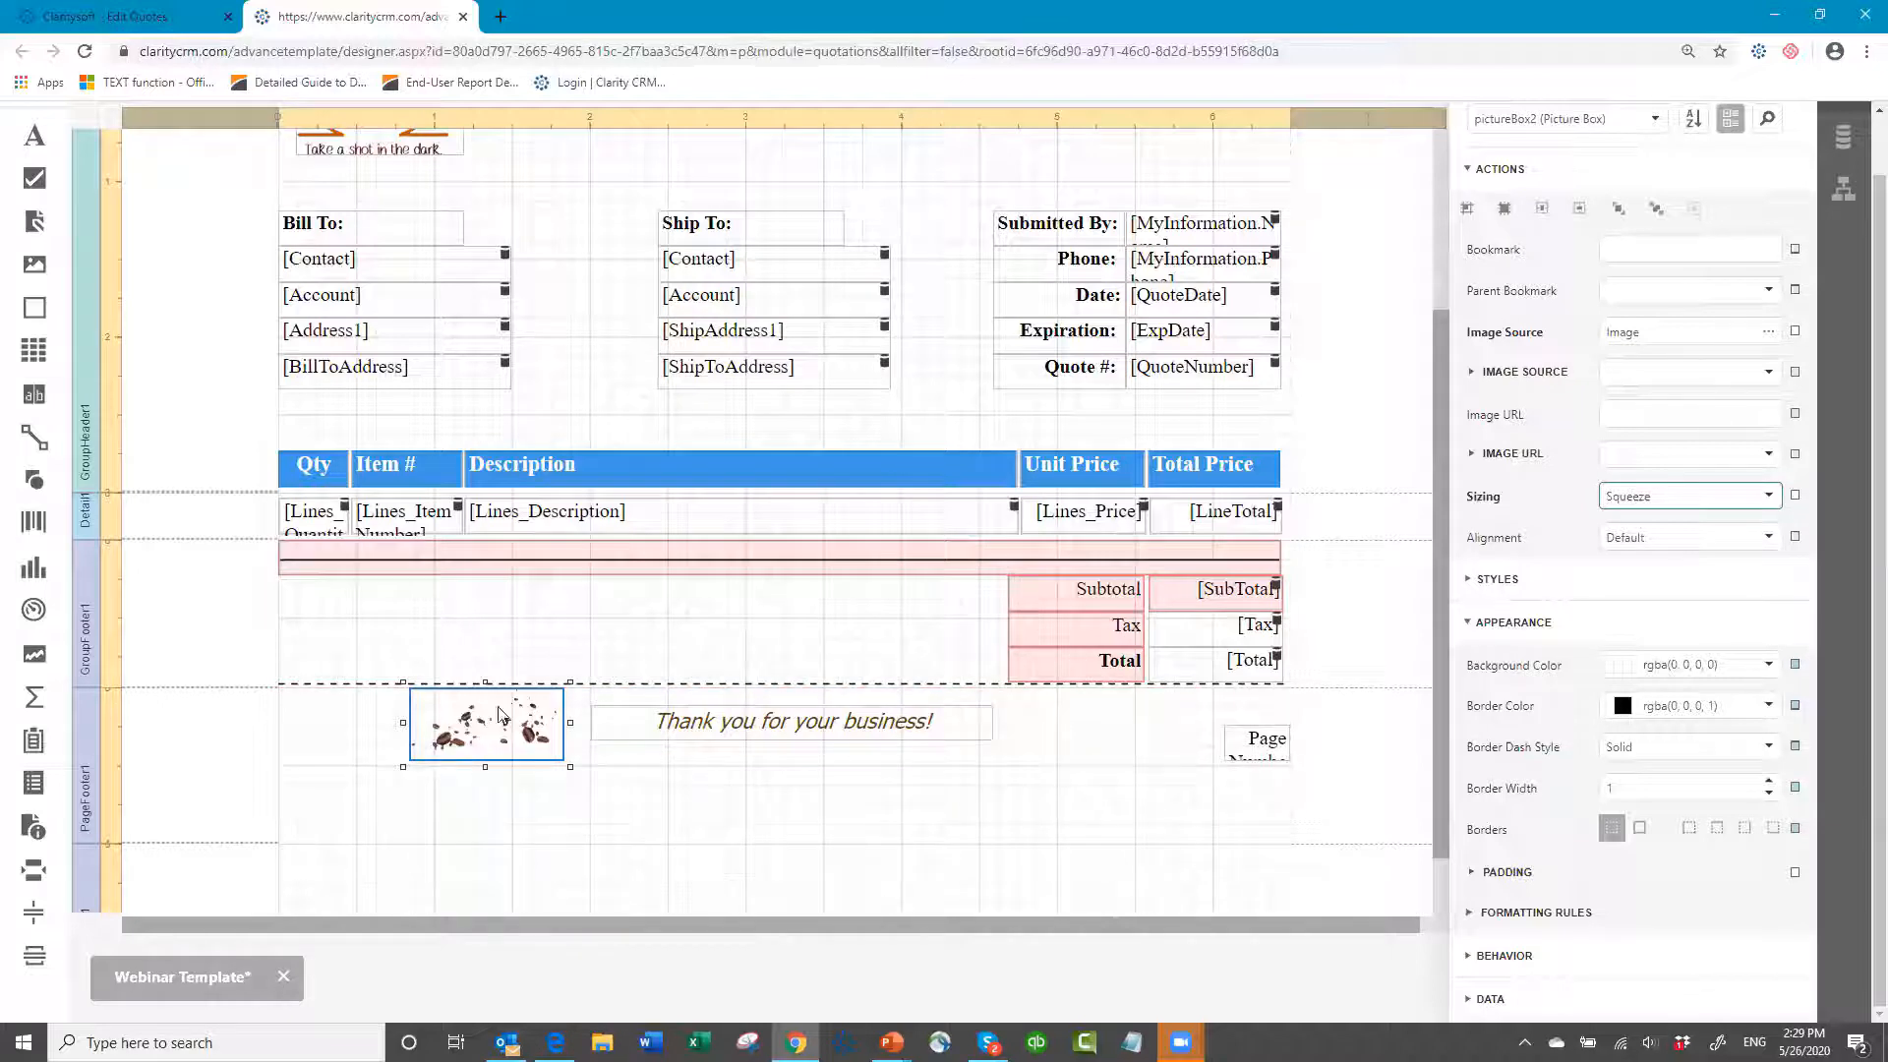
pyautogui.click(494, 627)
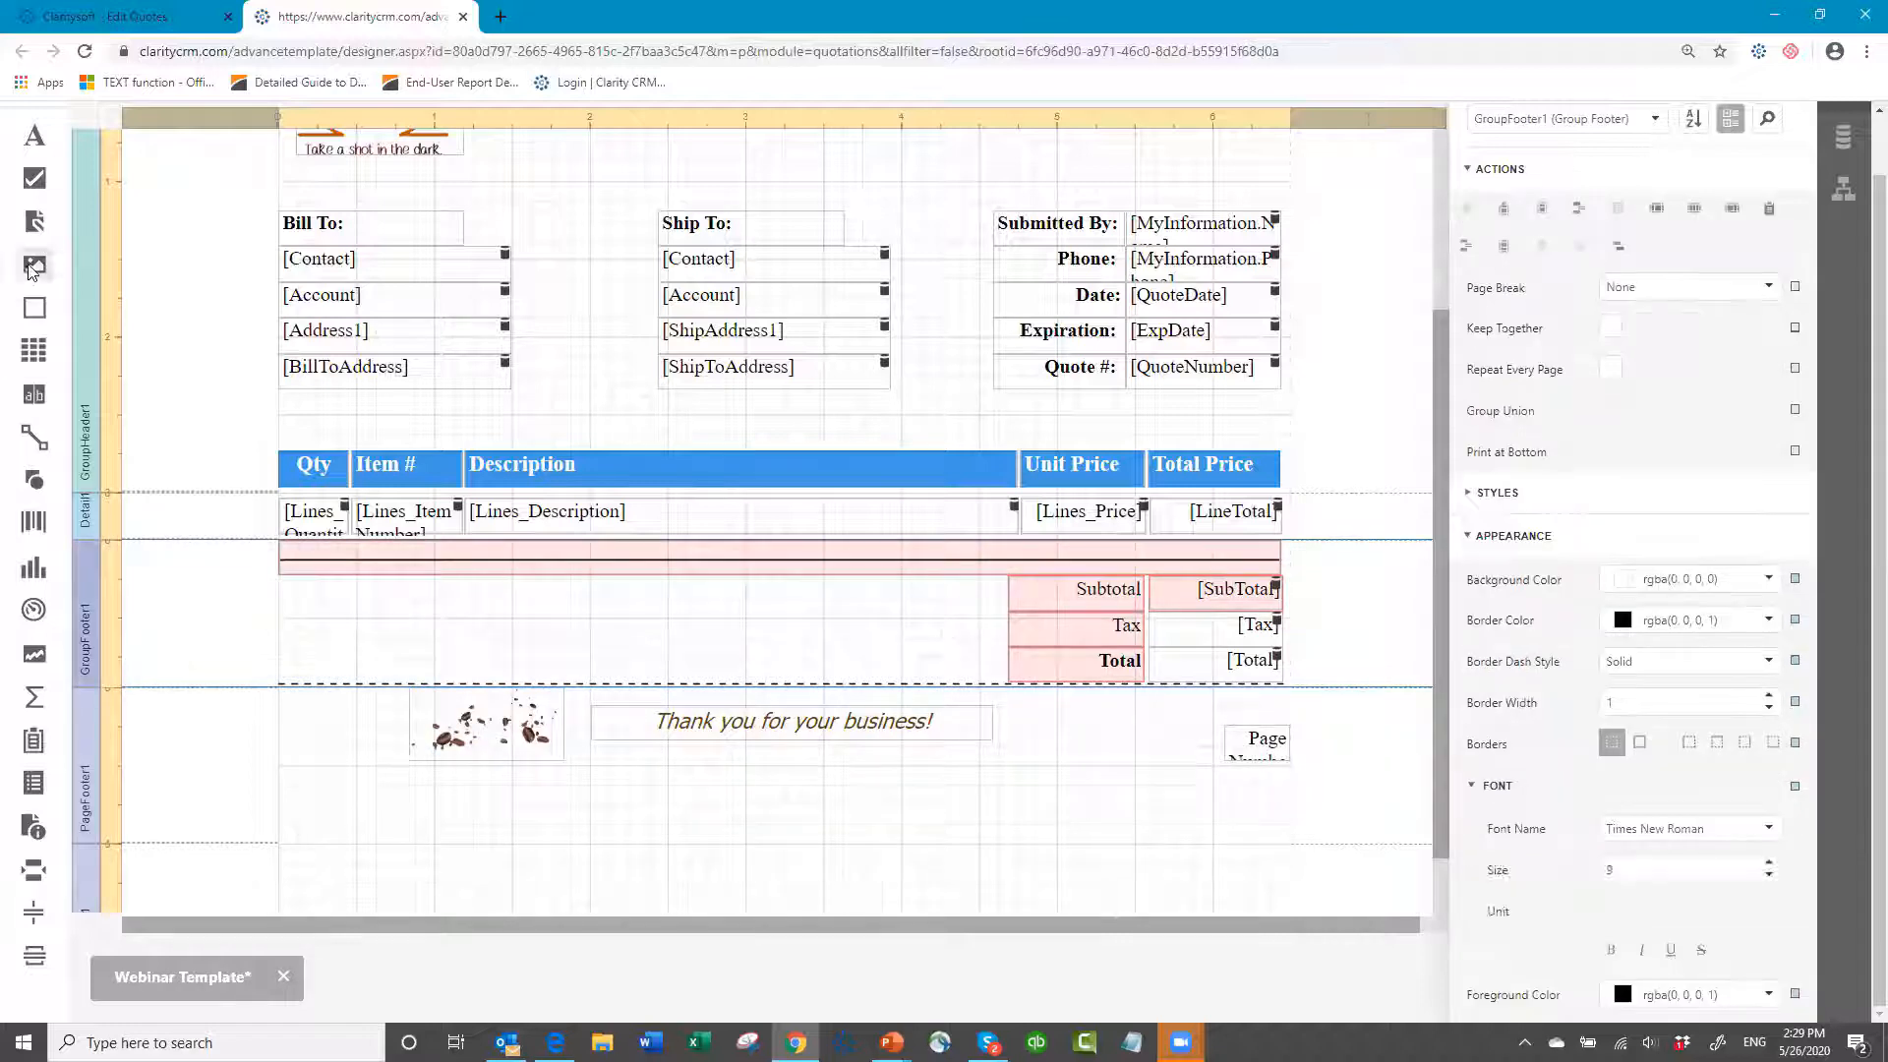
# - Add a second picture box between the thank-you message and the page number, and load Beans Right.fw.png into it
pyautogui.moveTo(32, 268); pyautogui.dragTo(1009, 704)
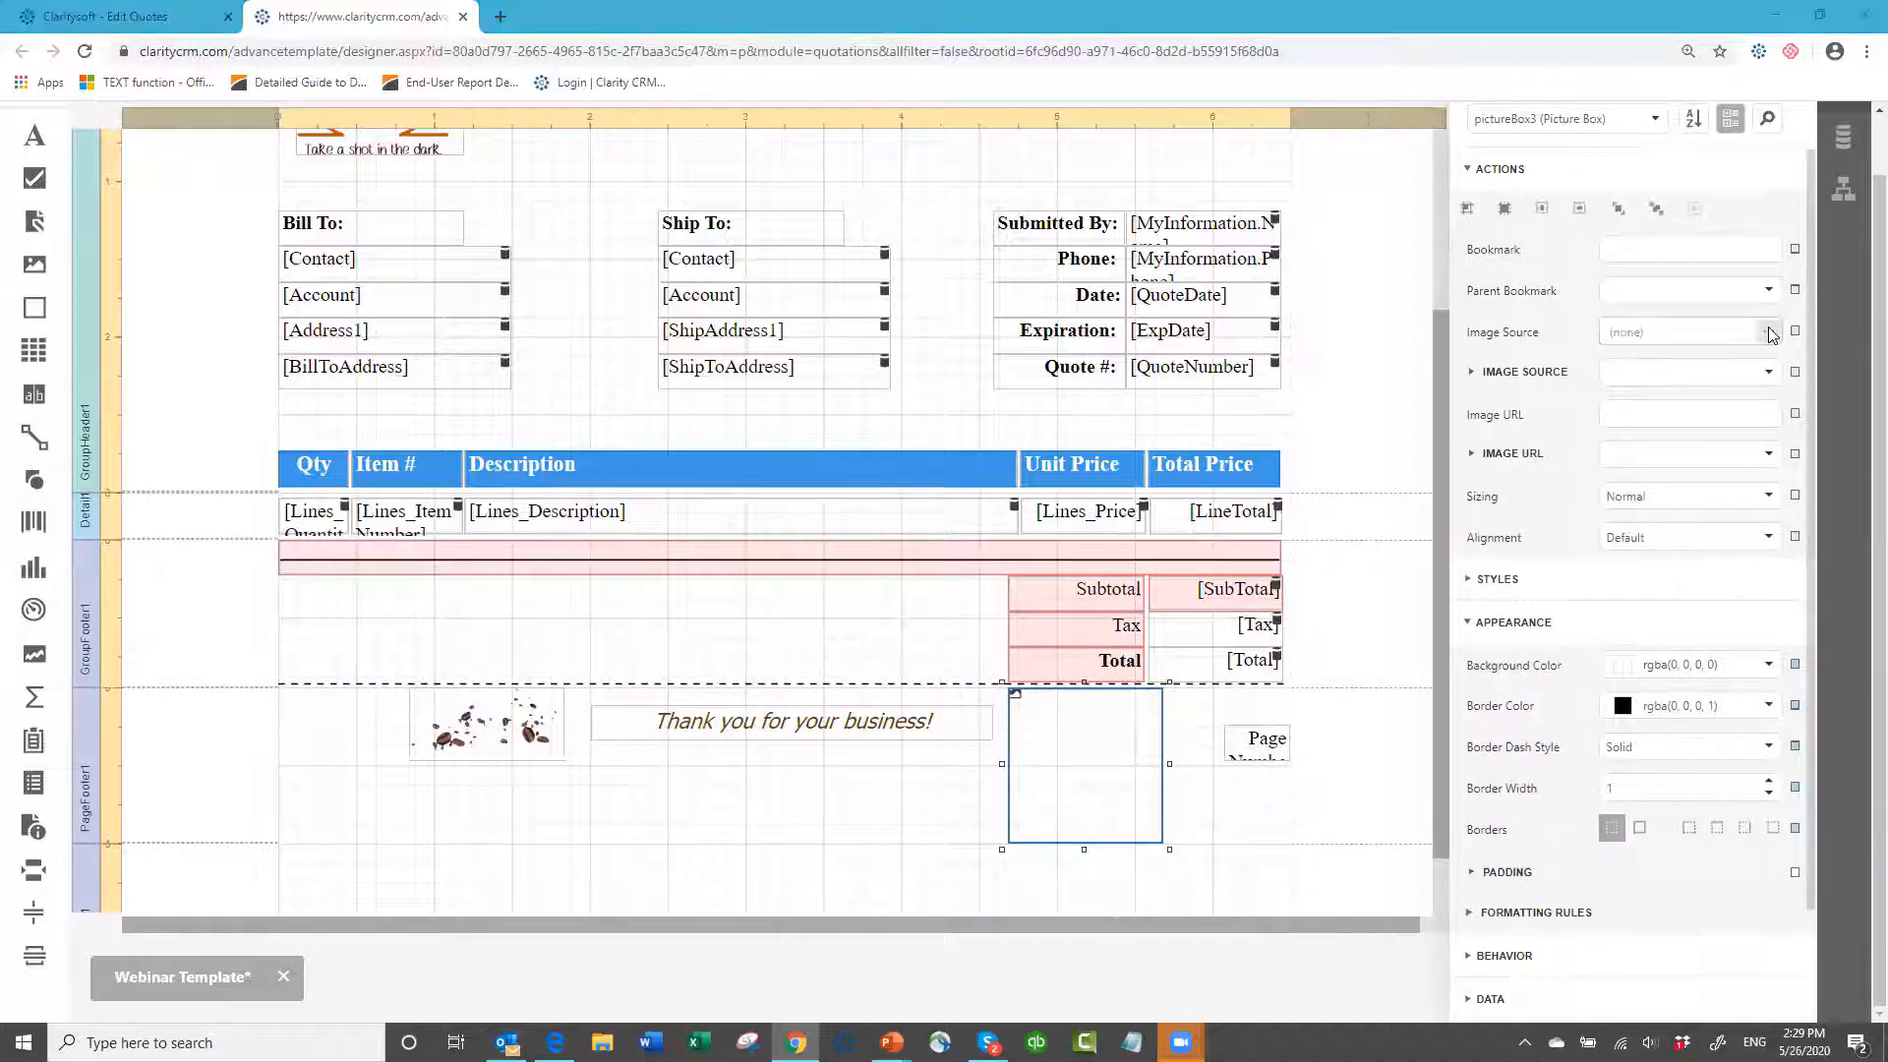
pyautogui.click(1770, 333)
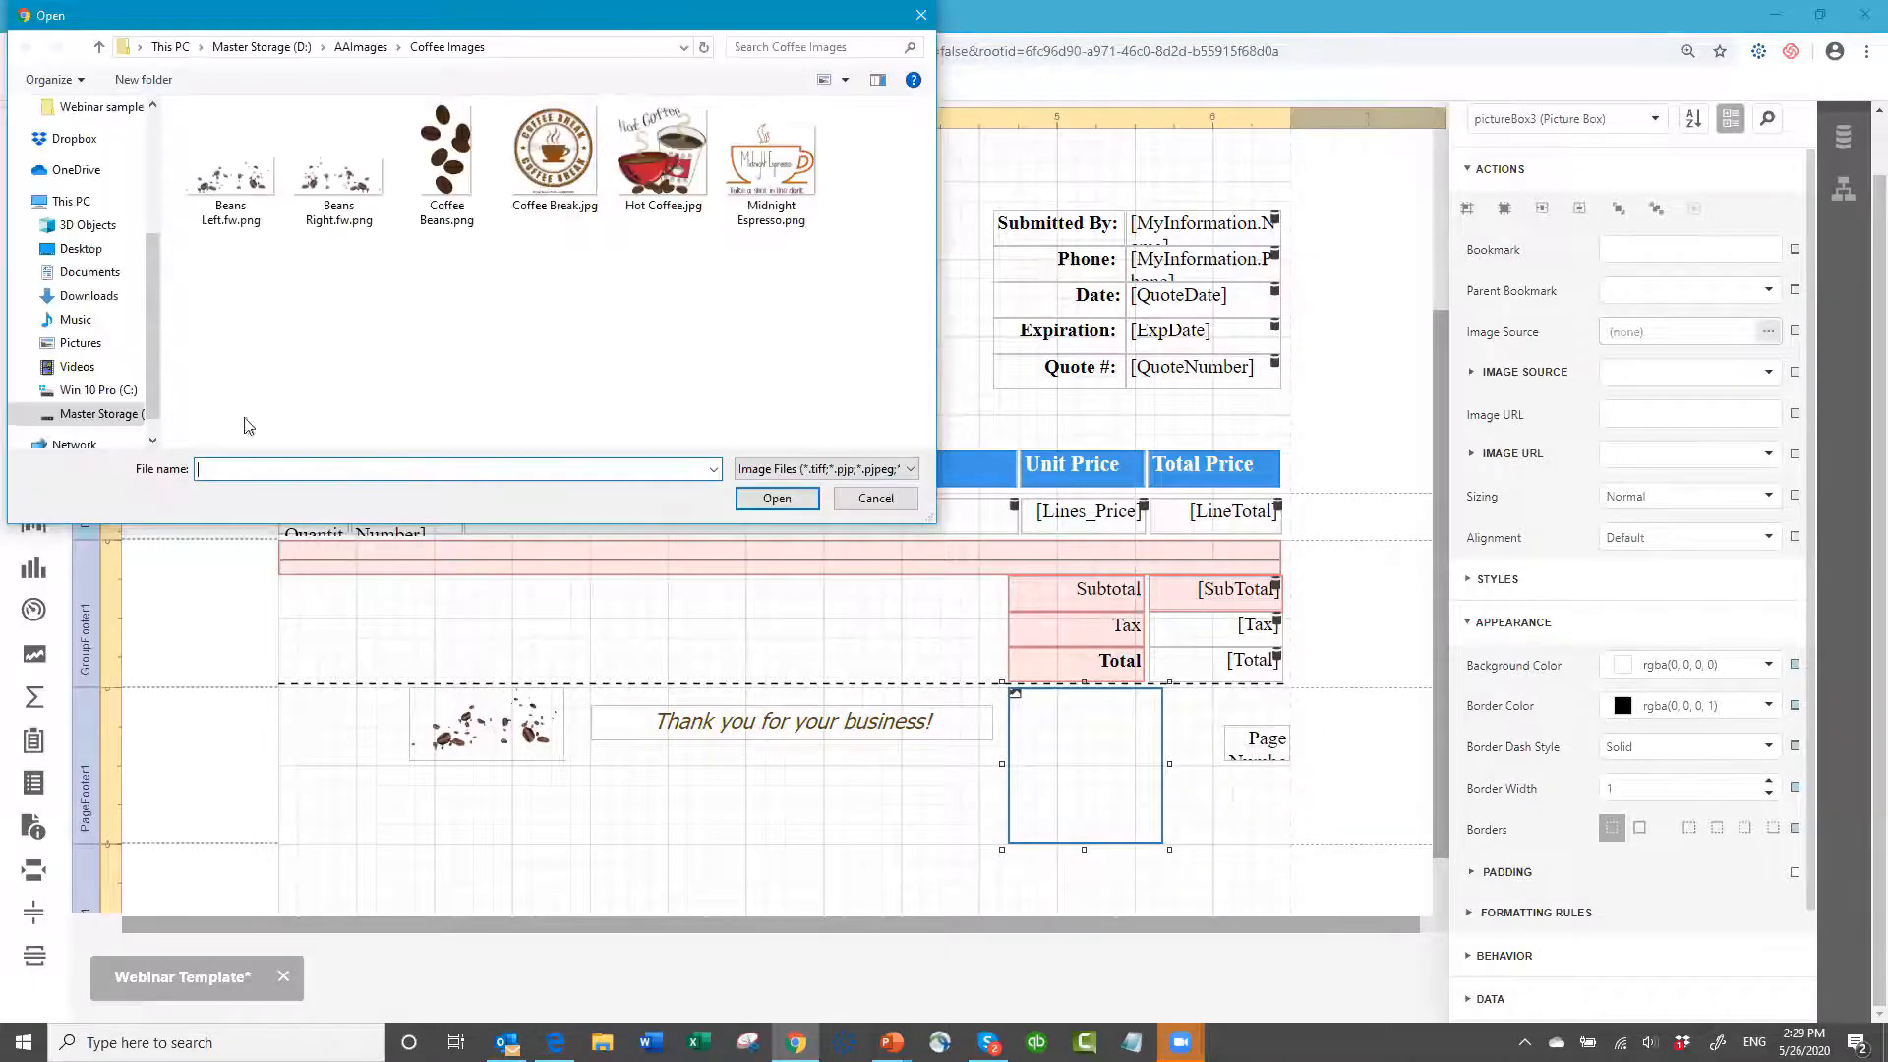
pyautogui.click(335, 185)
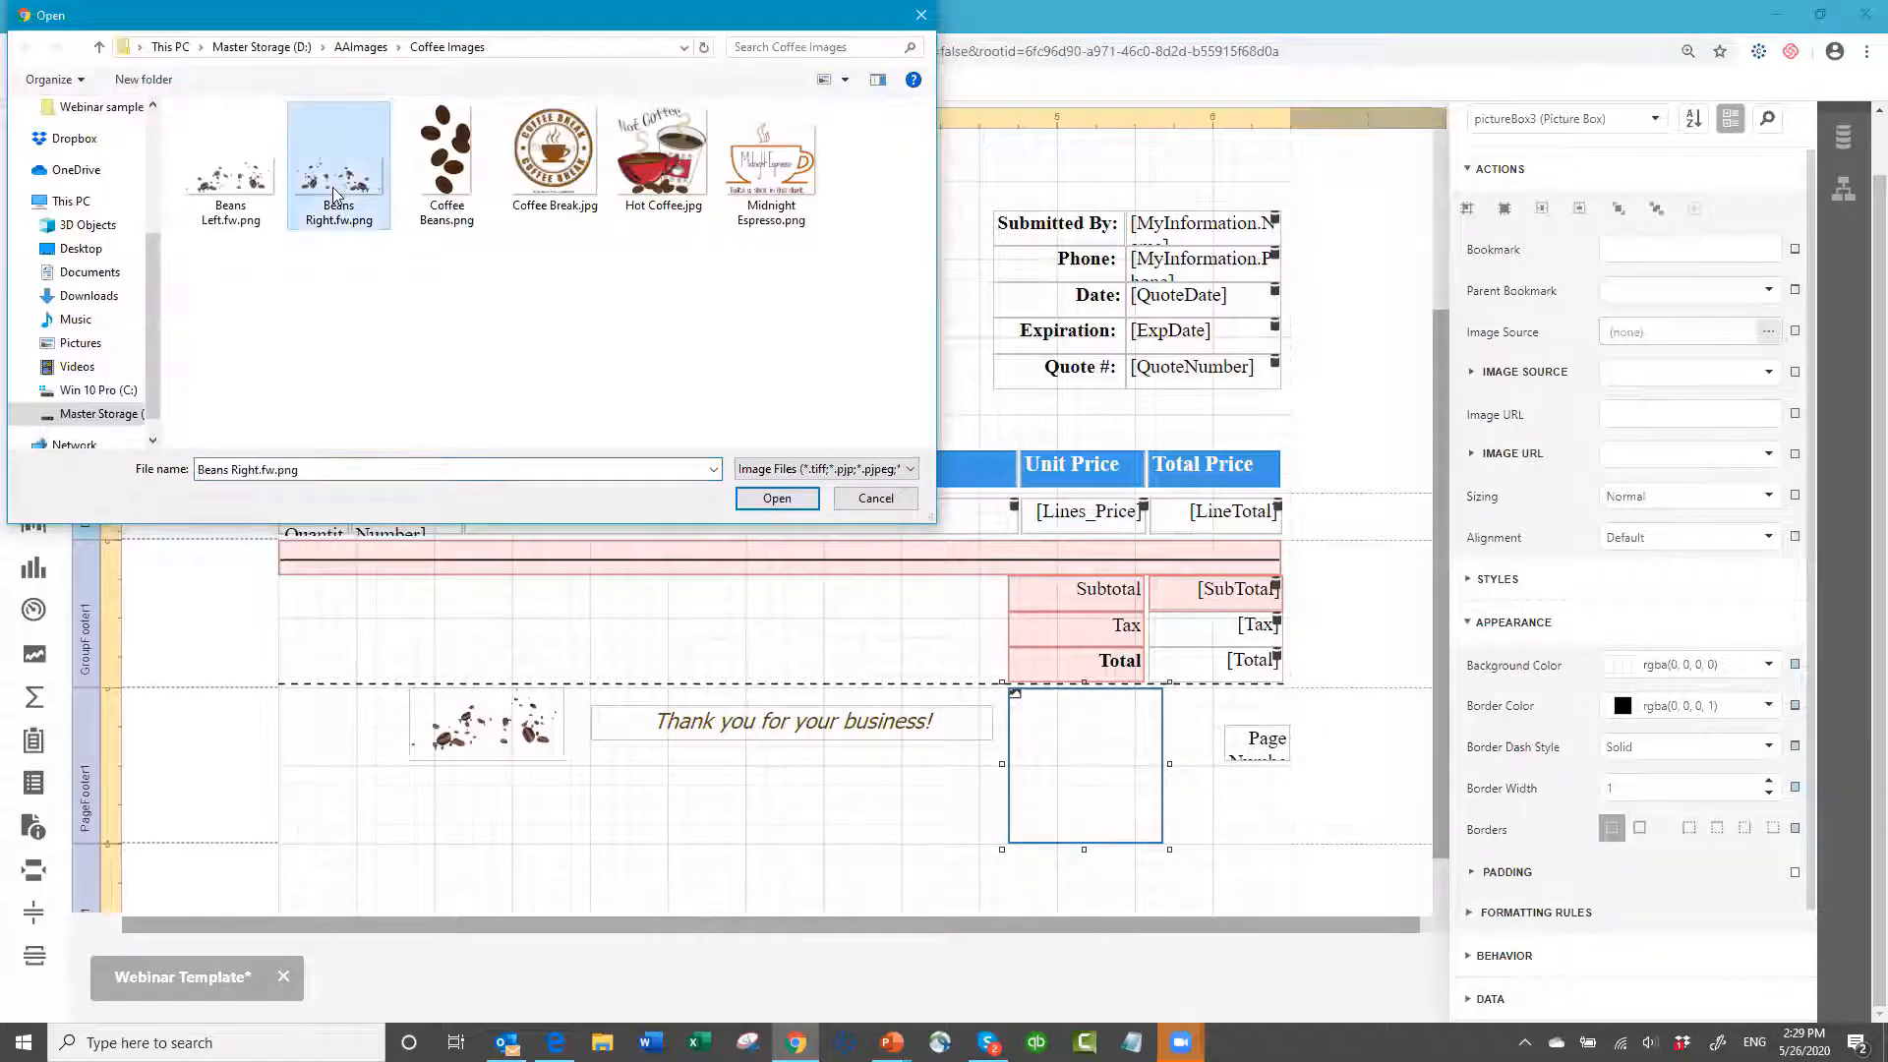
pyautogui.click(785, 502)
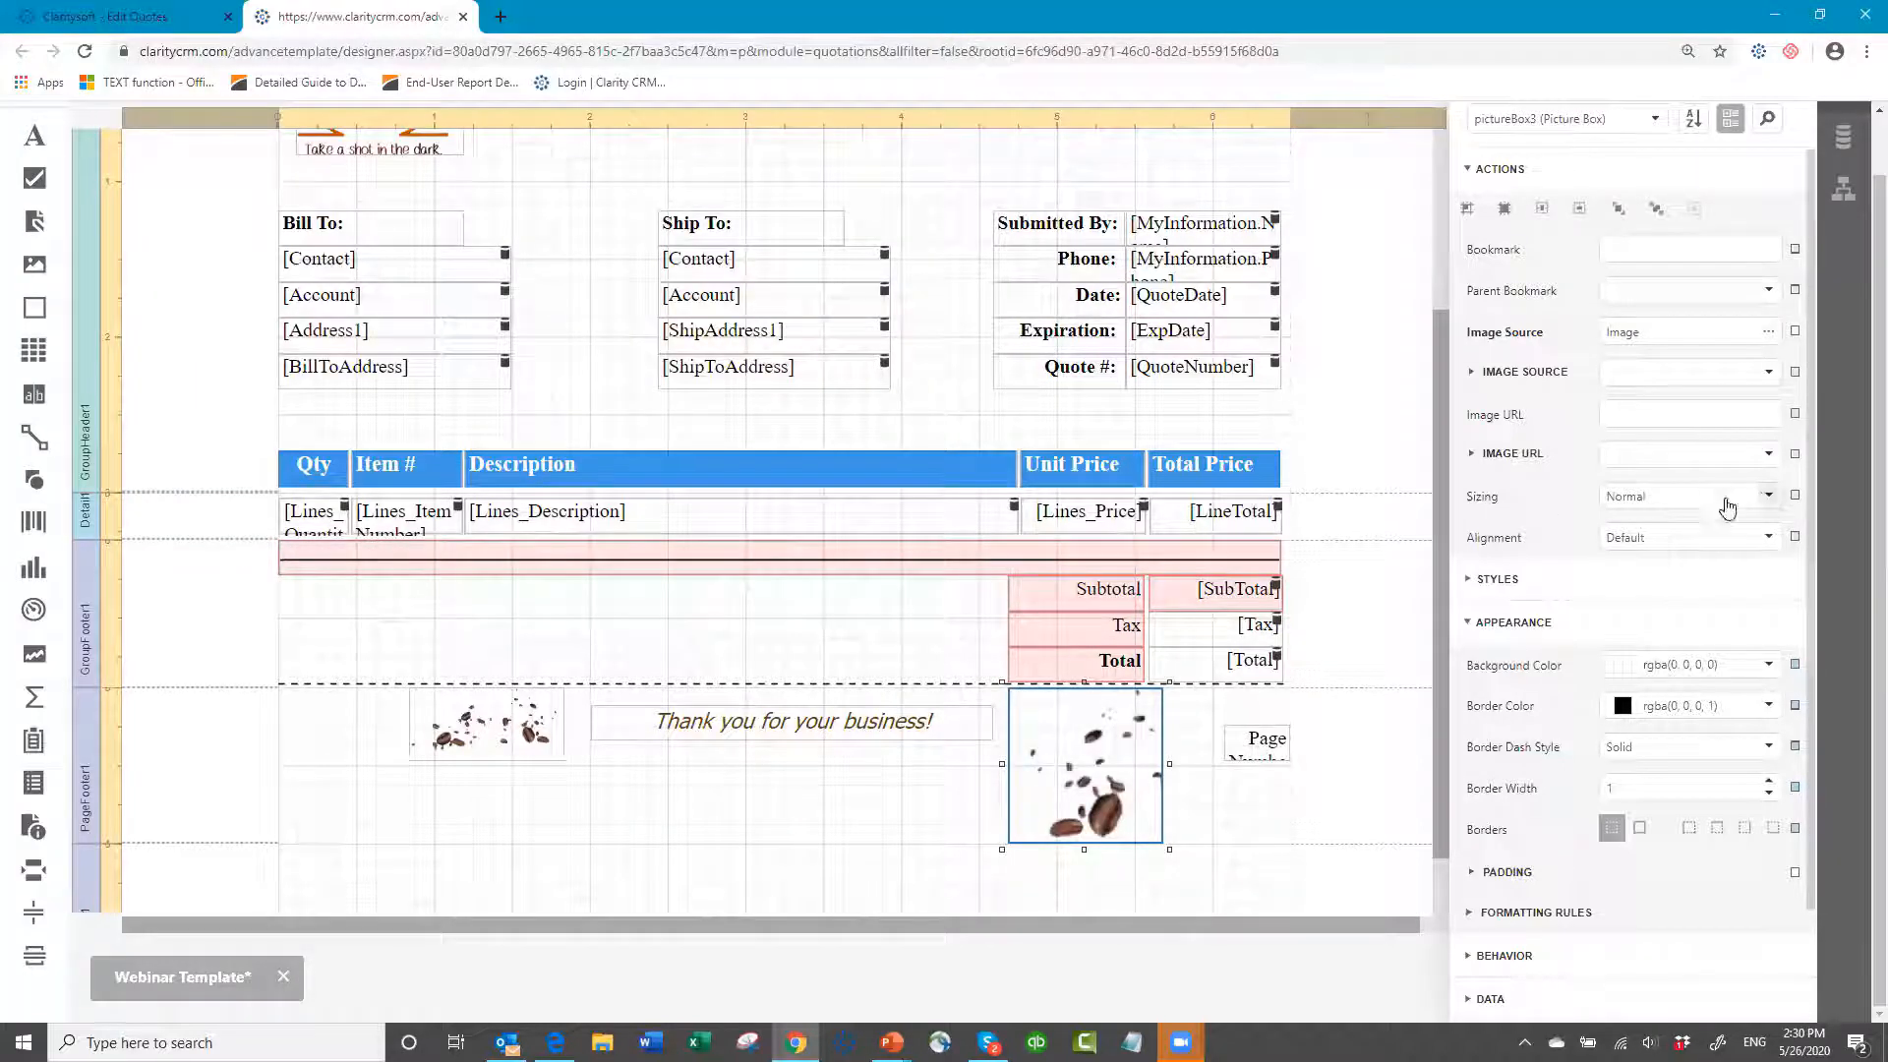
# - Set the new beans picture's sizing to Squeeze and shorten its box to match the other beans picture
pyautogui.click(1769, 496)
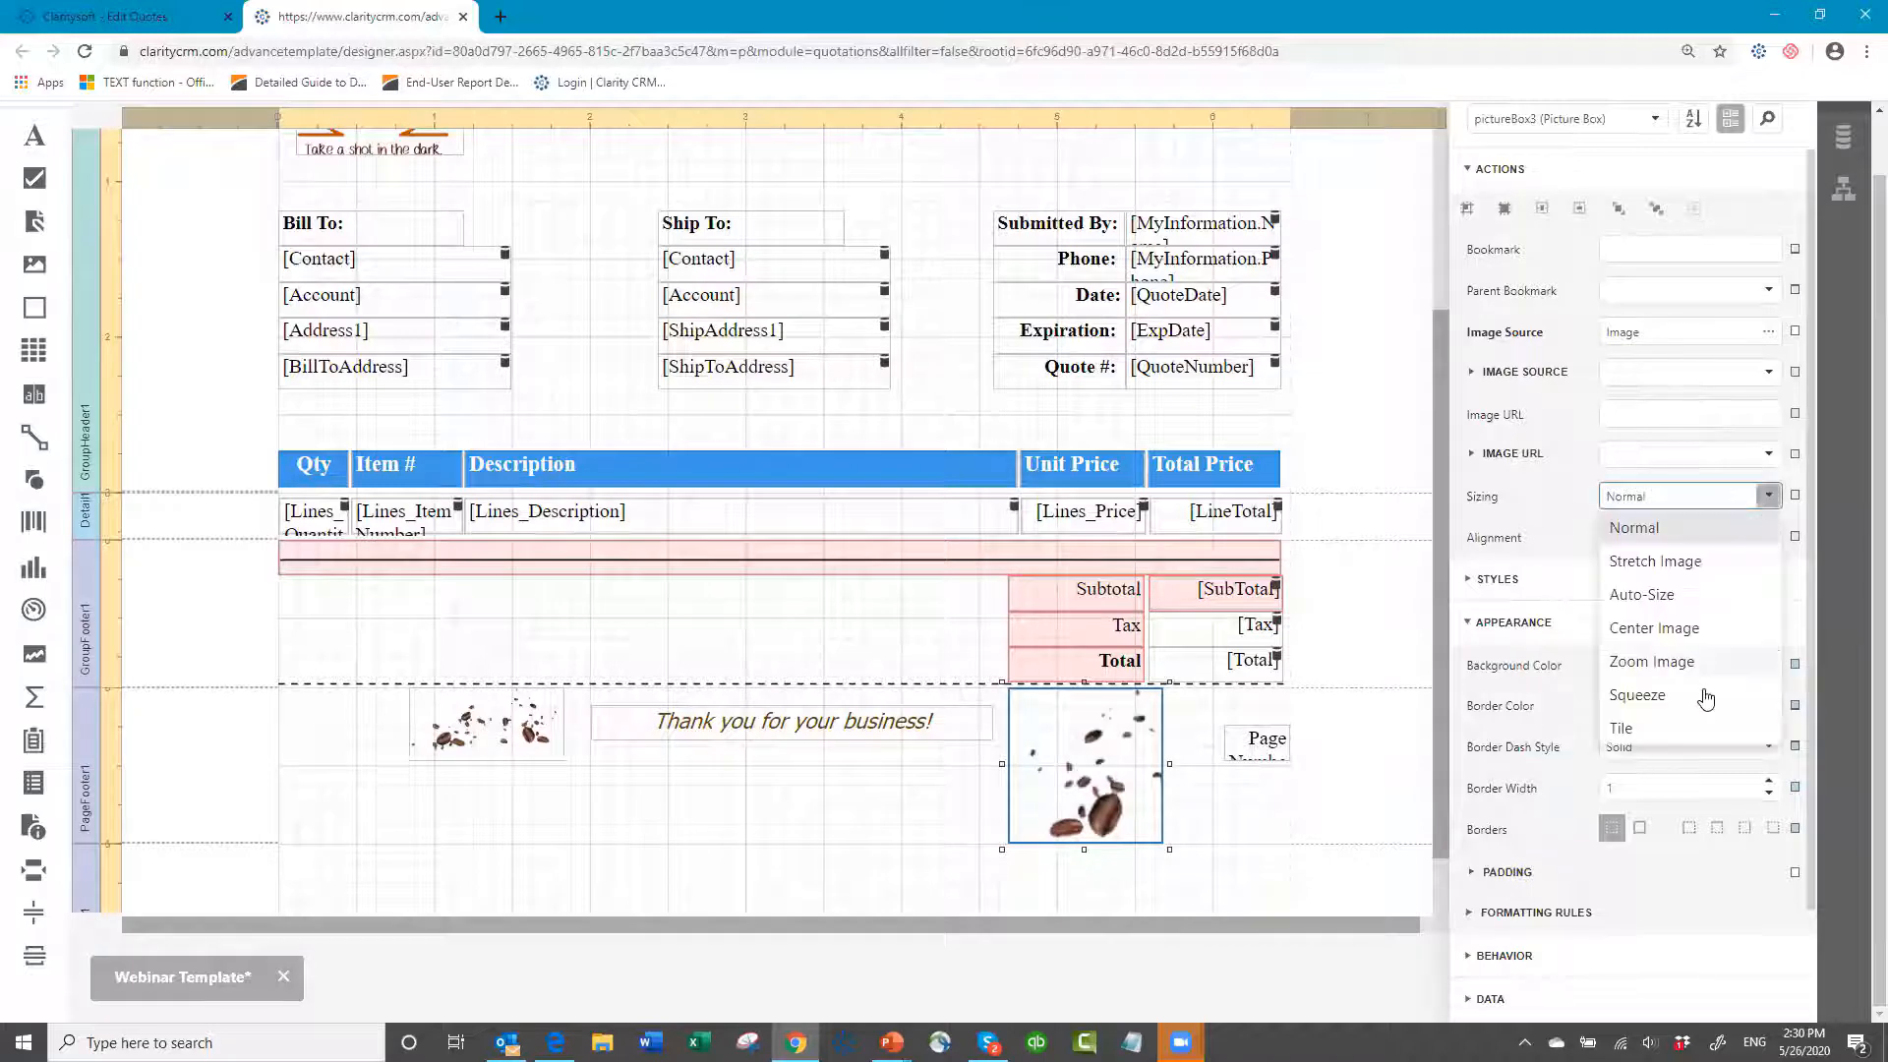
pyautogui.click(1664, 696)
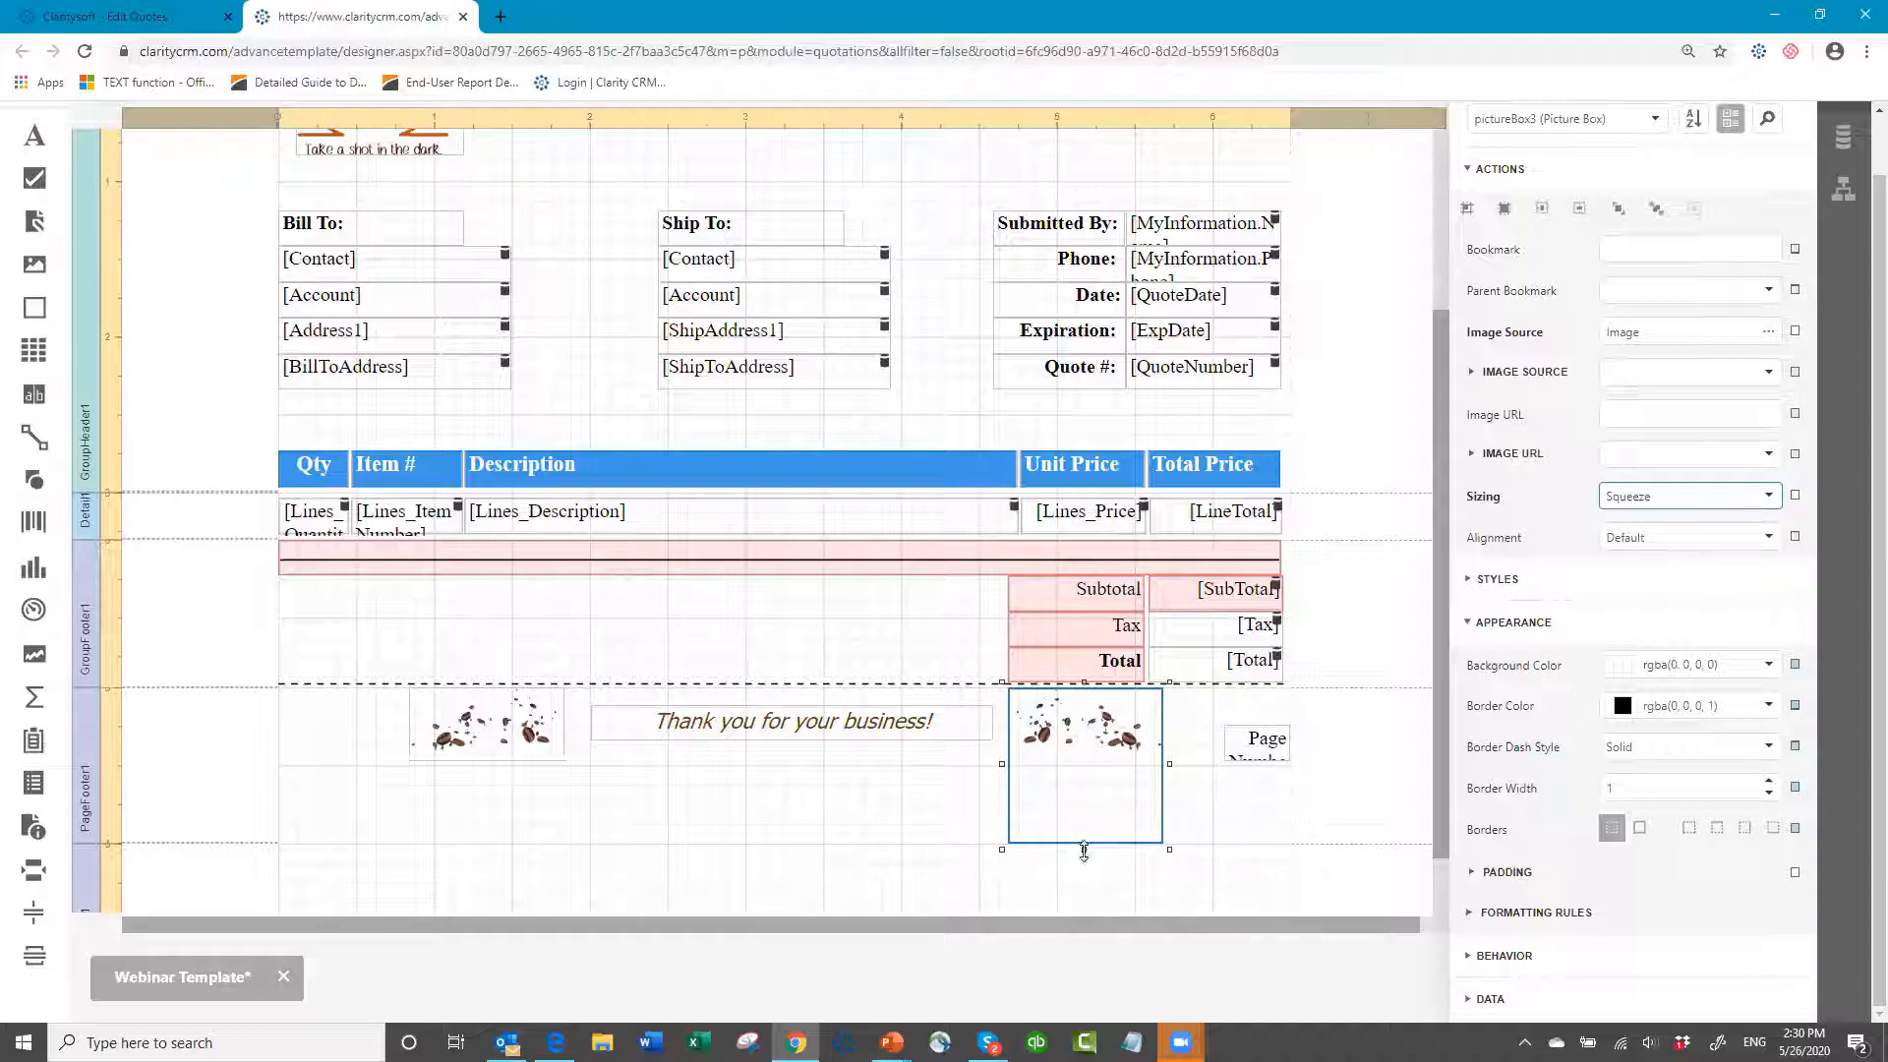
pyautogui.moveTo(1083, 850); pyautogui.dragTo(1057, 765)
# - Nudge the Beans Right picture toward the thank-you message until it sits against the label's edge
pyautogui.click(1088, 720)
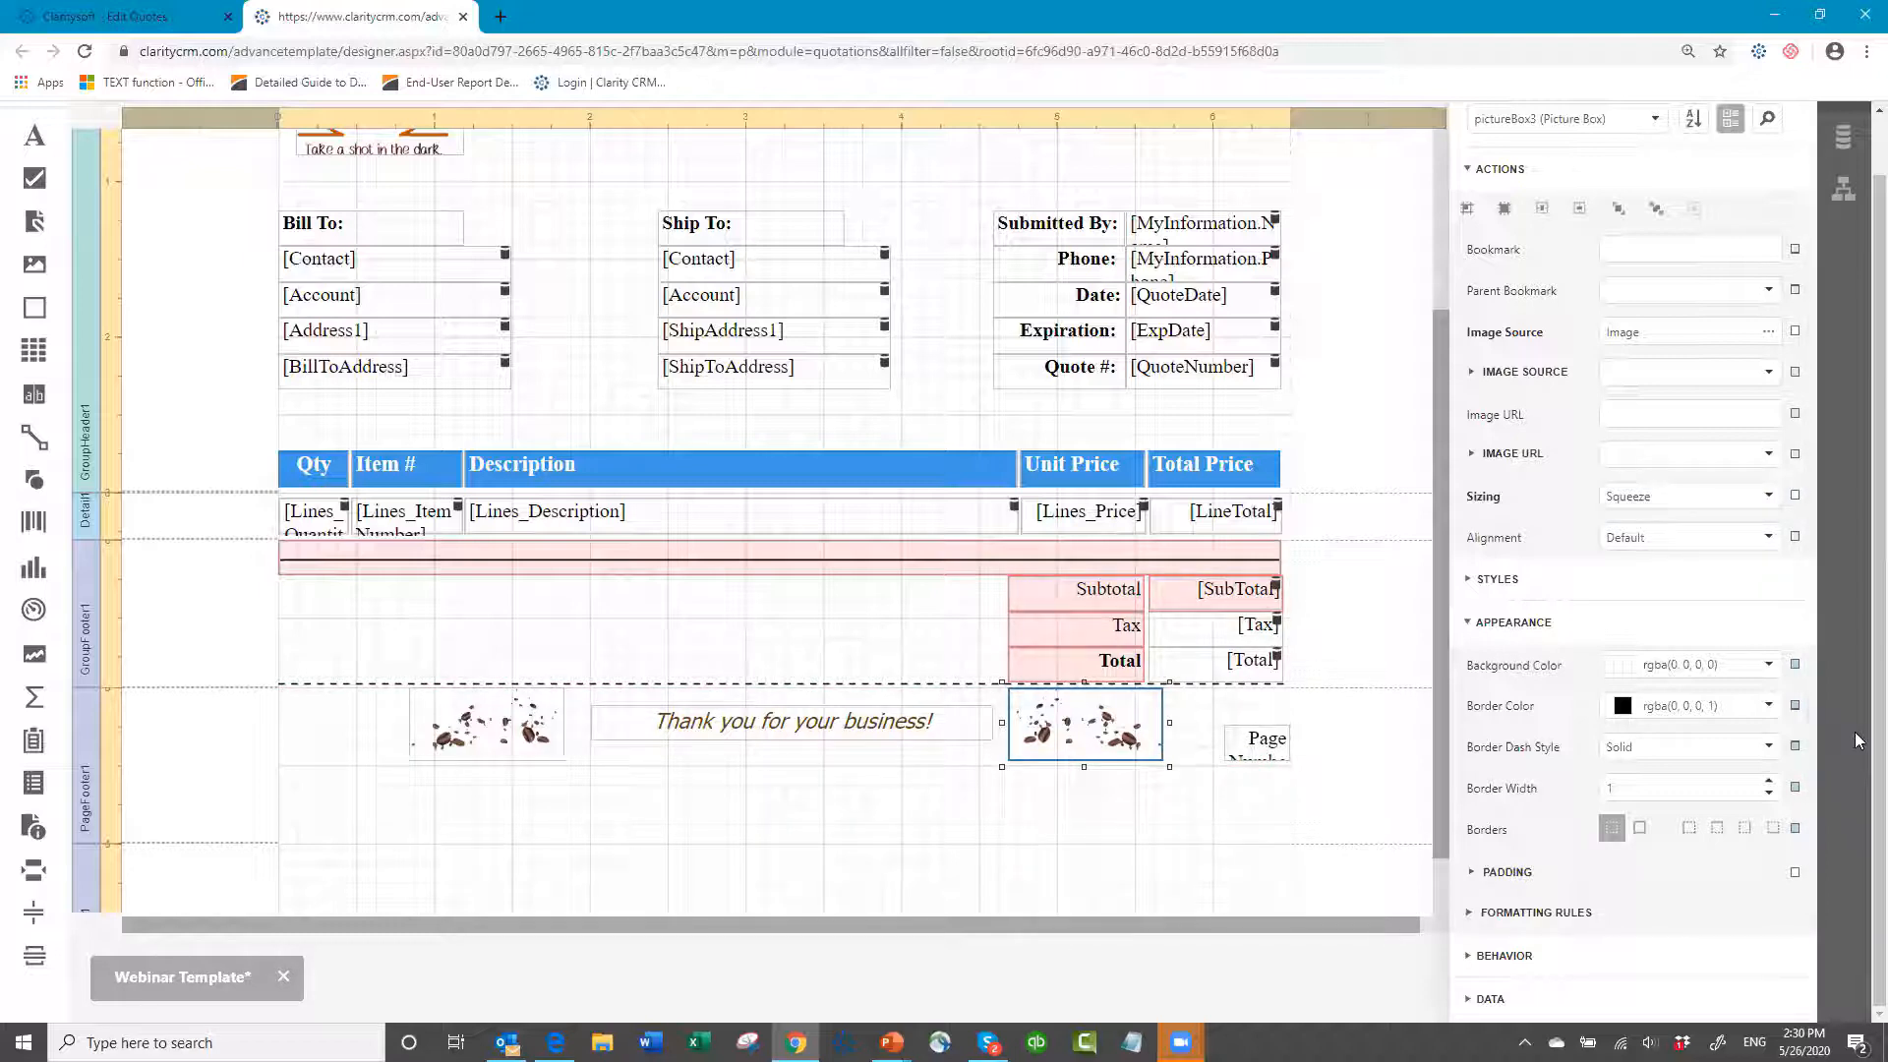
pyautogui.press('Left')
pyautogui.press('Left')
pyautogui.press('Left')
pyautogui.press('Left')
pyautogui.press('Left')
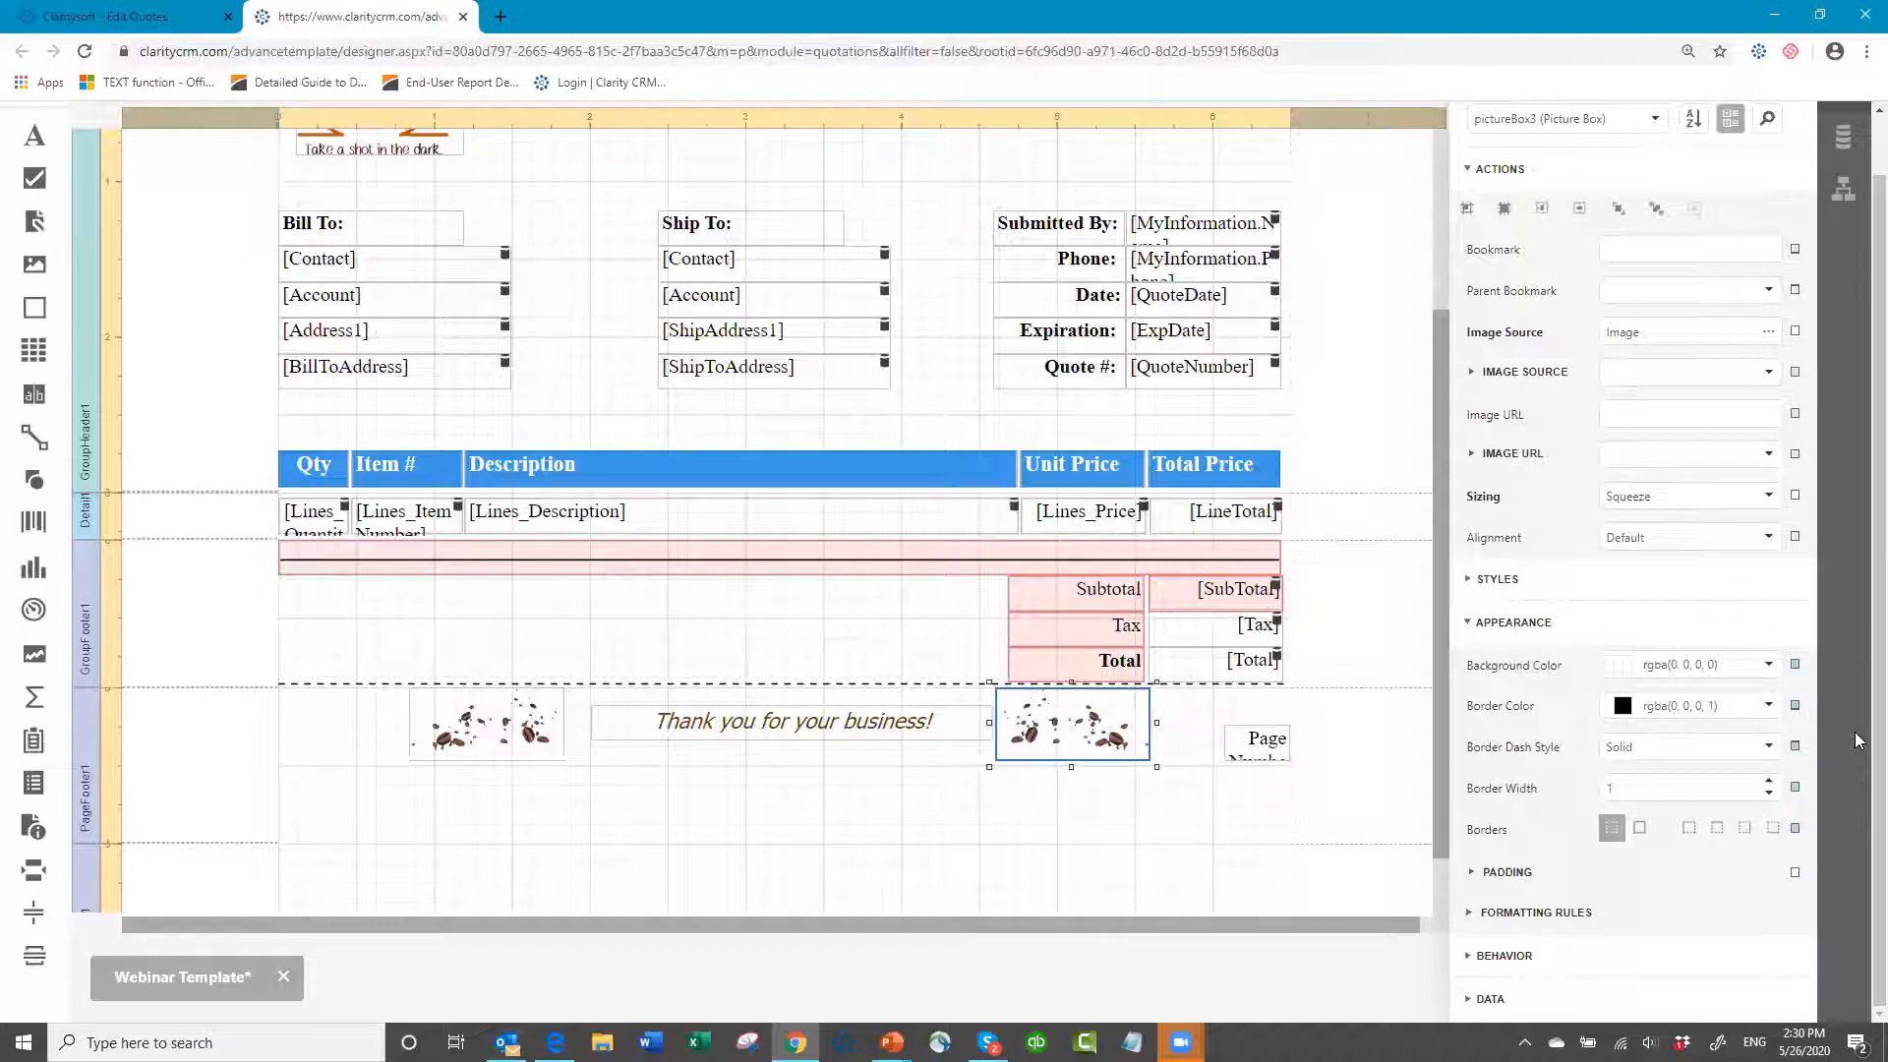
pyautogui.press('Left')
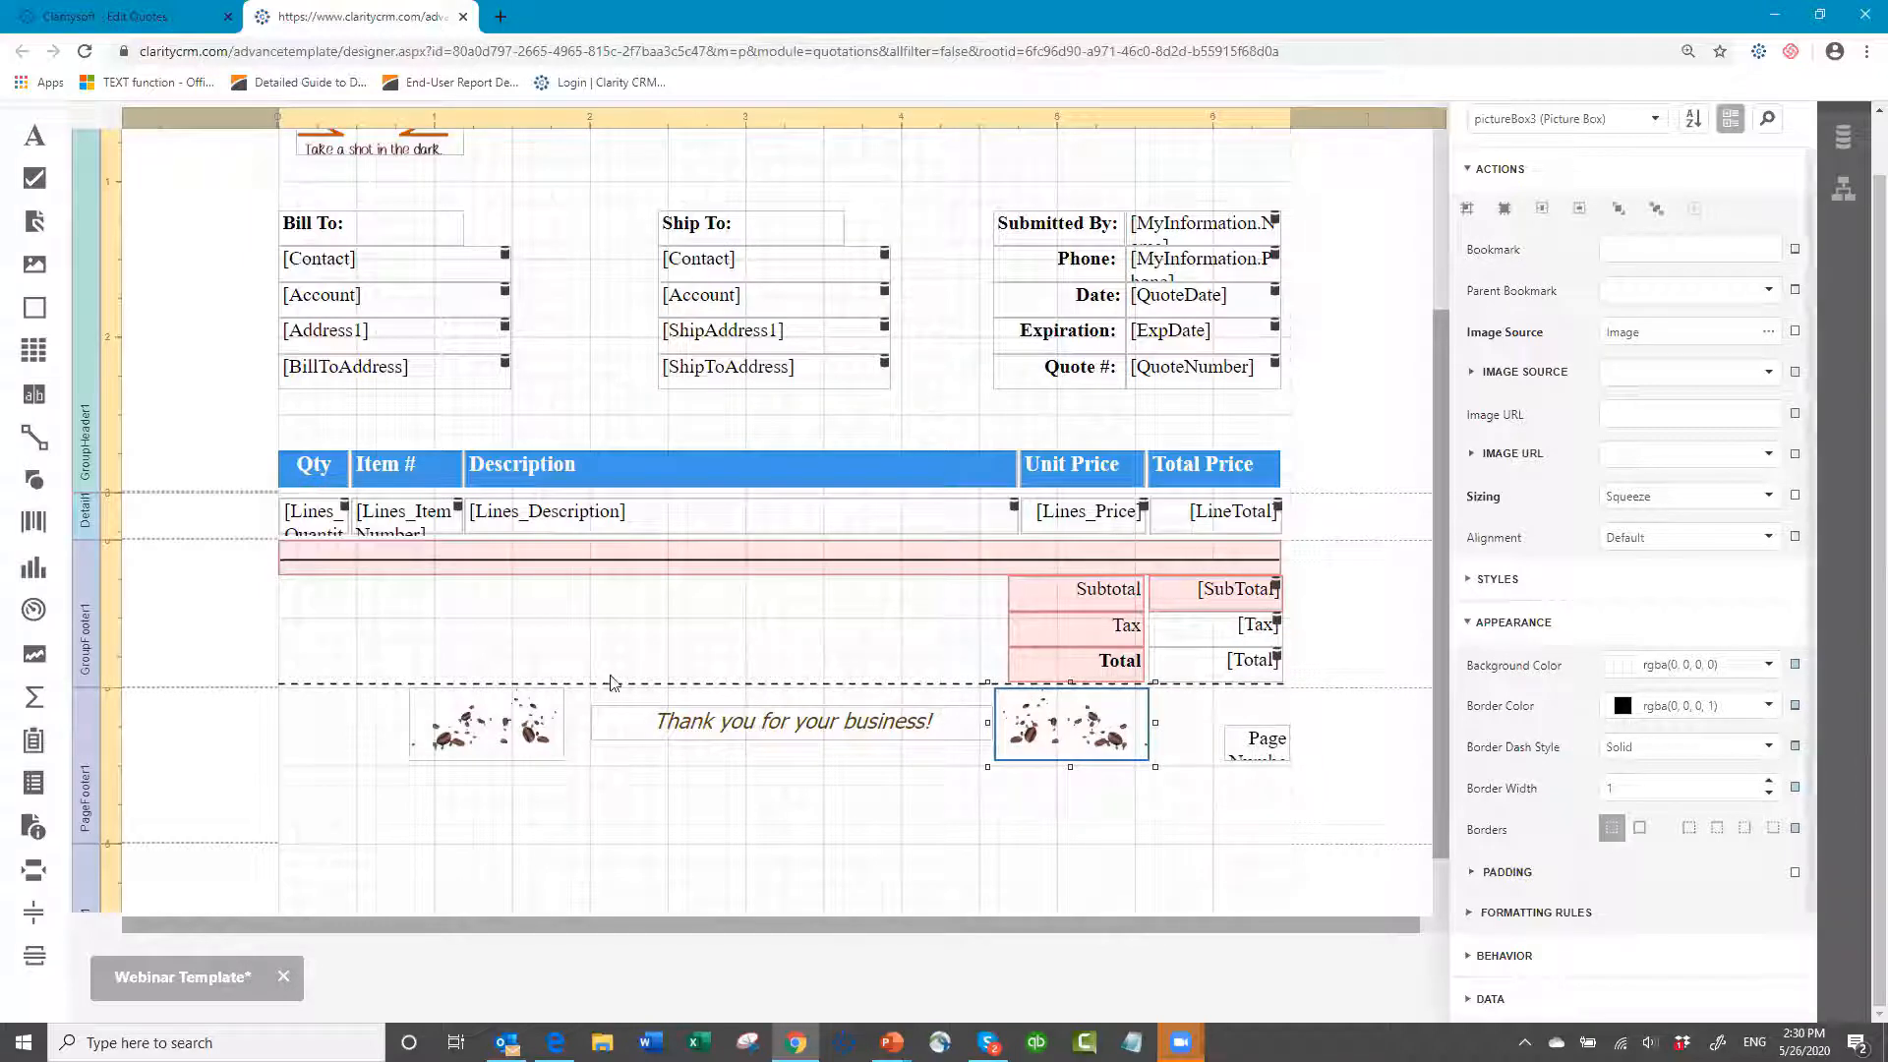
# - Nudge the Beans Left picture against the thank-you label's near edge without overlapping it, then deselect the picture
pyautogui.click(529, 715)
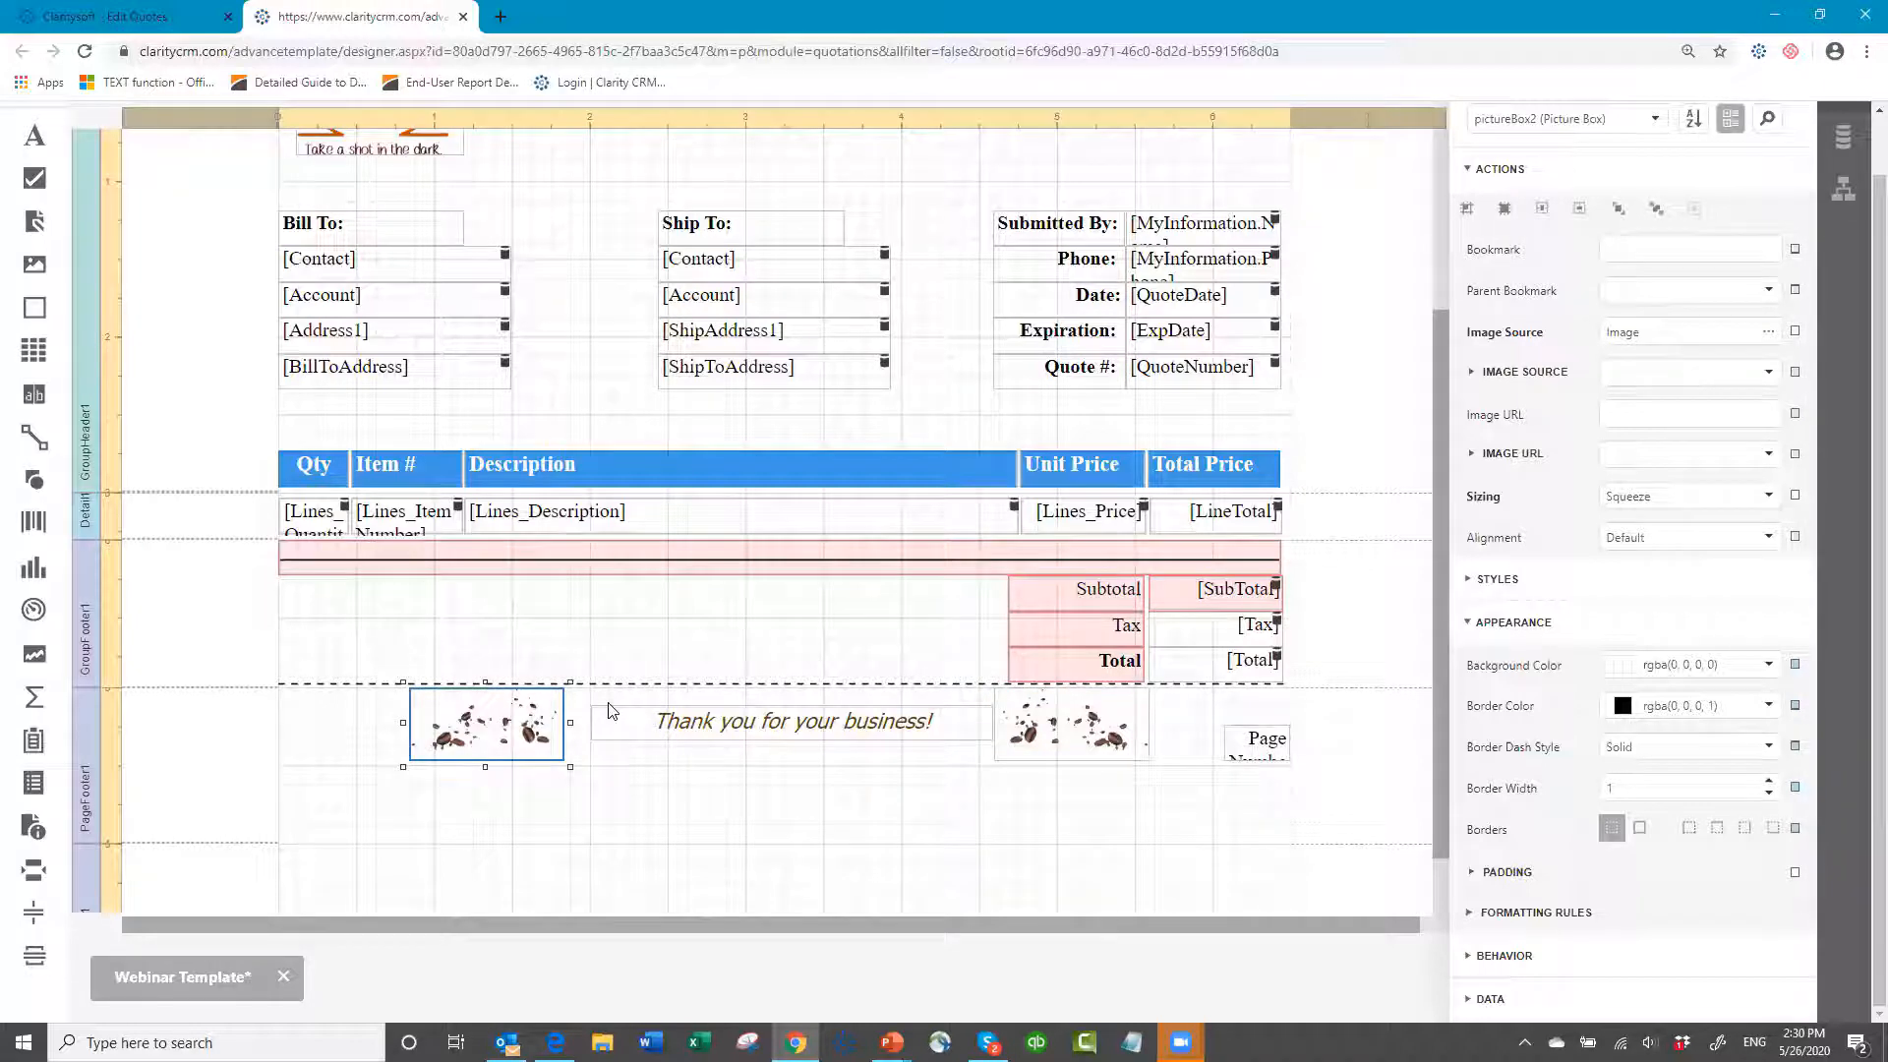
pyautogui.press('Right')
pyautogui.press('Right')
pyautogui.press('Right')
pyautogui.press('Right')
pyautogui.press('Right')
pyautogui.press('Right')
pyautogui.press('Right')
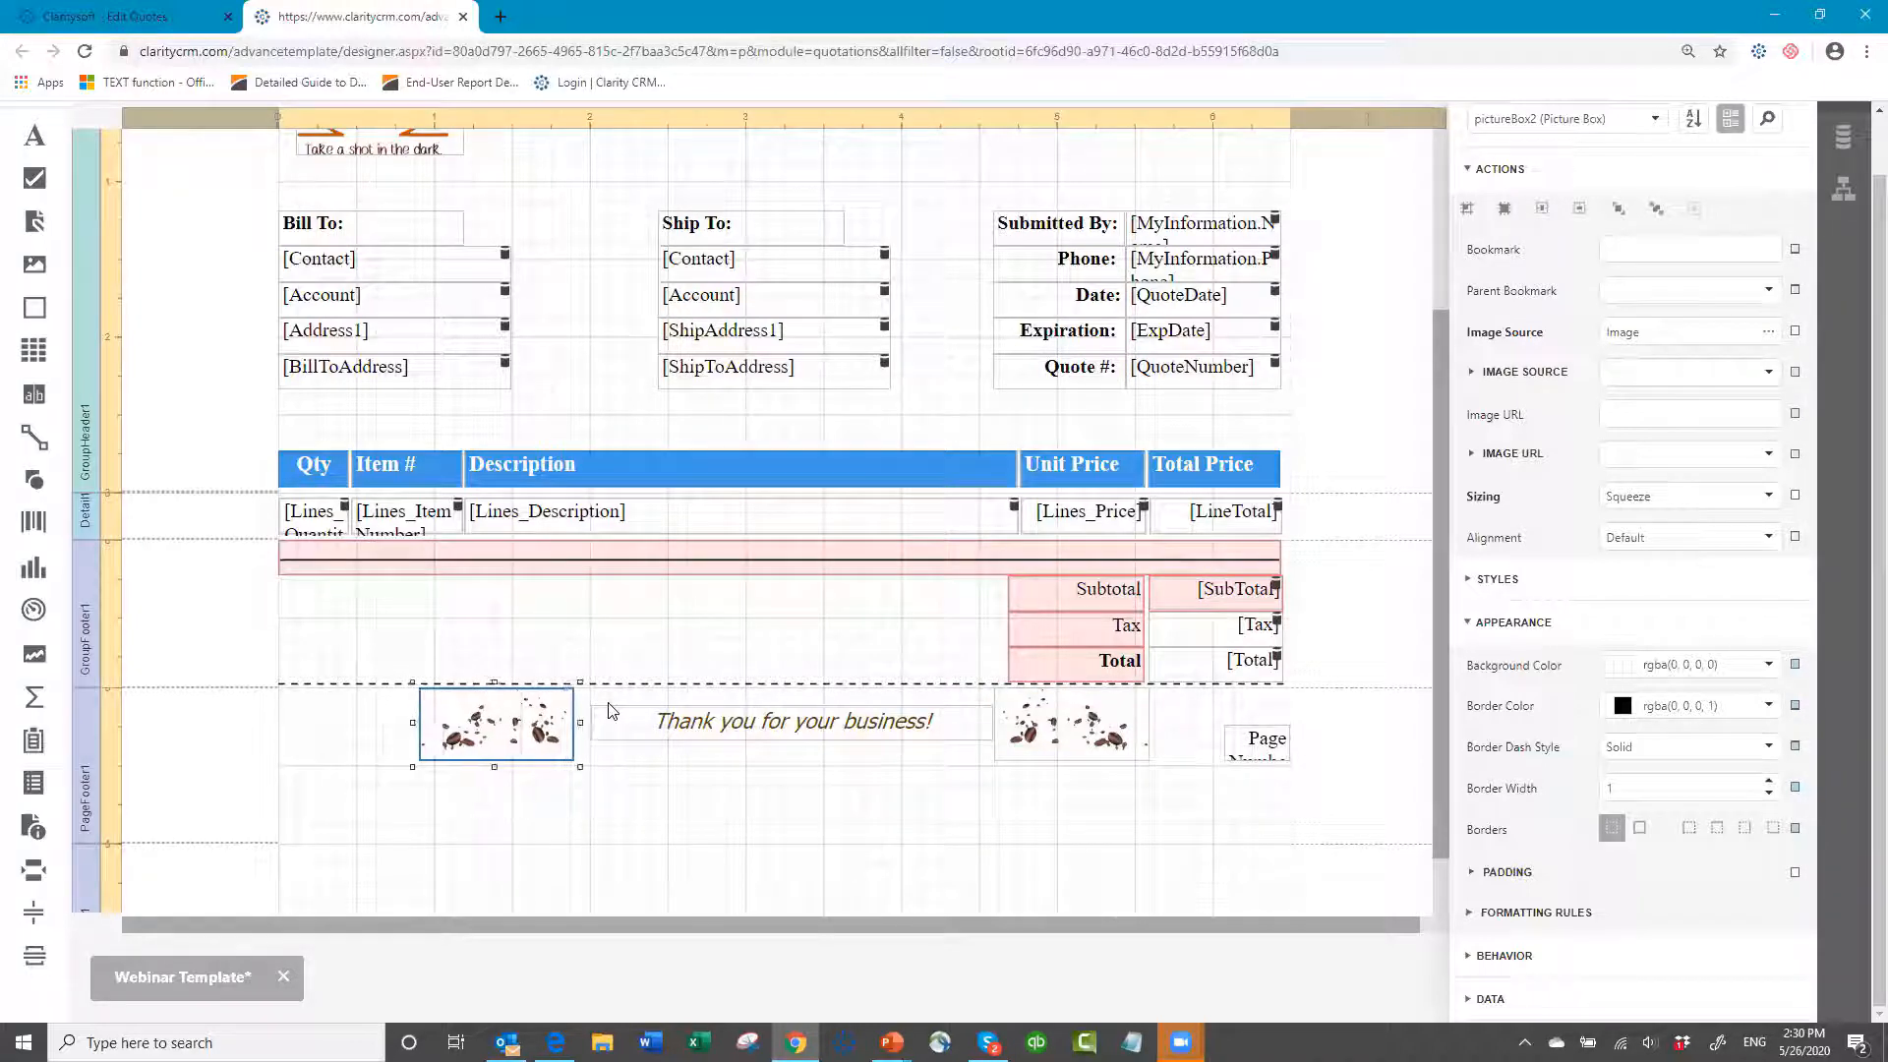
pyautogui.press('Right')
pyautogui.press('Right')
pyautogui.press('Right')
pyautogui.press('Right')
pyautogui.press('Right')
pyautogui.press('Right')
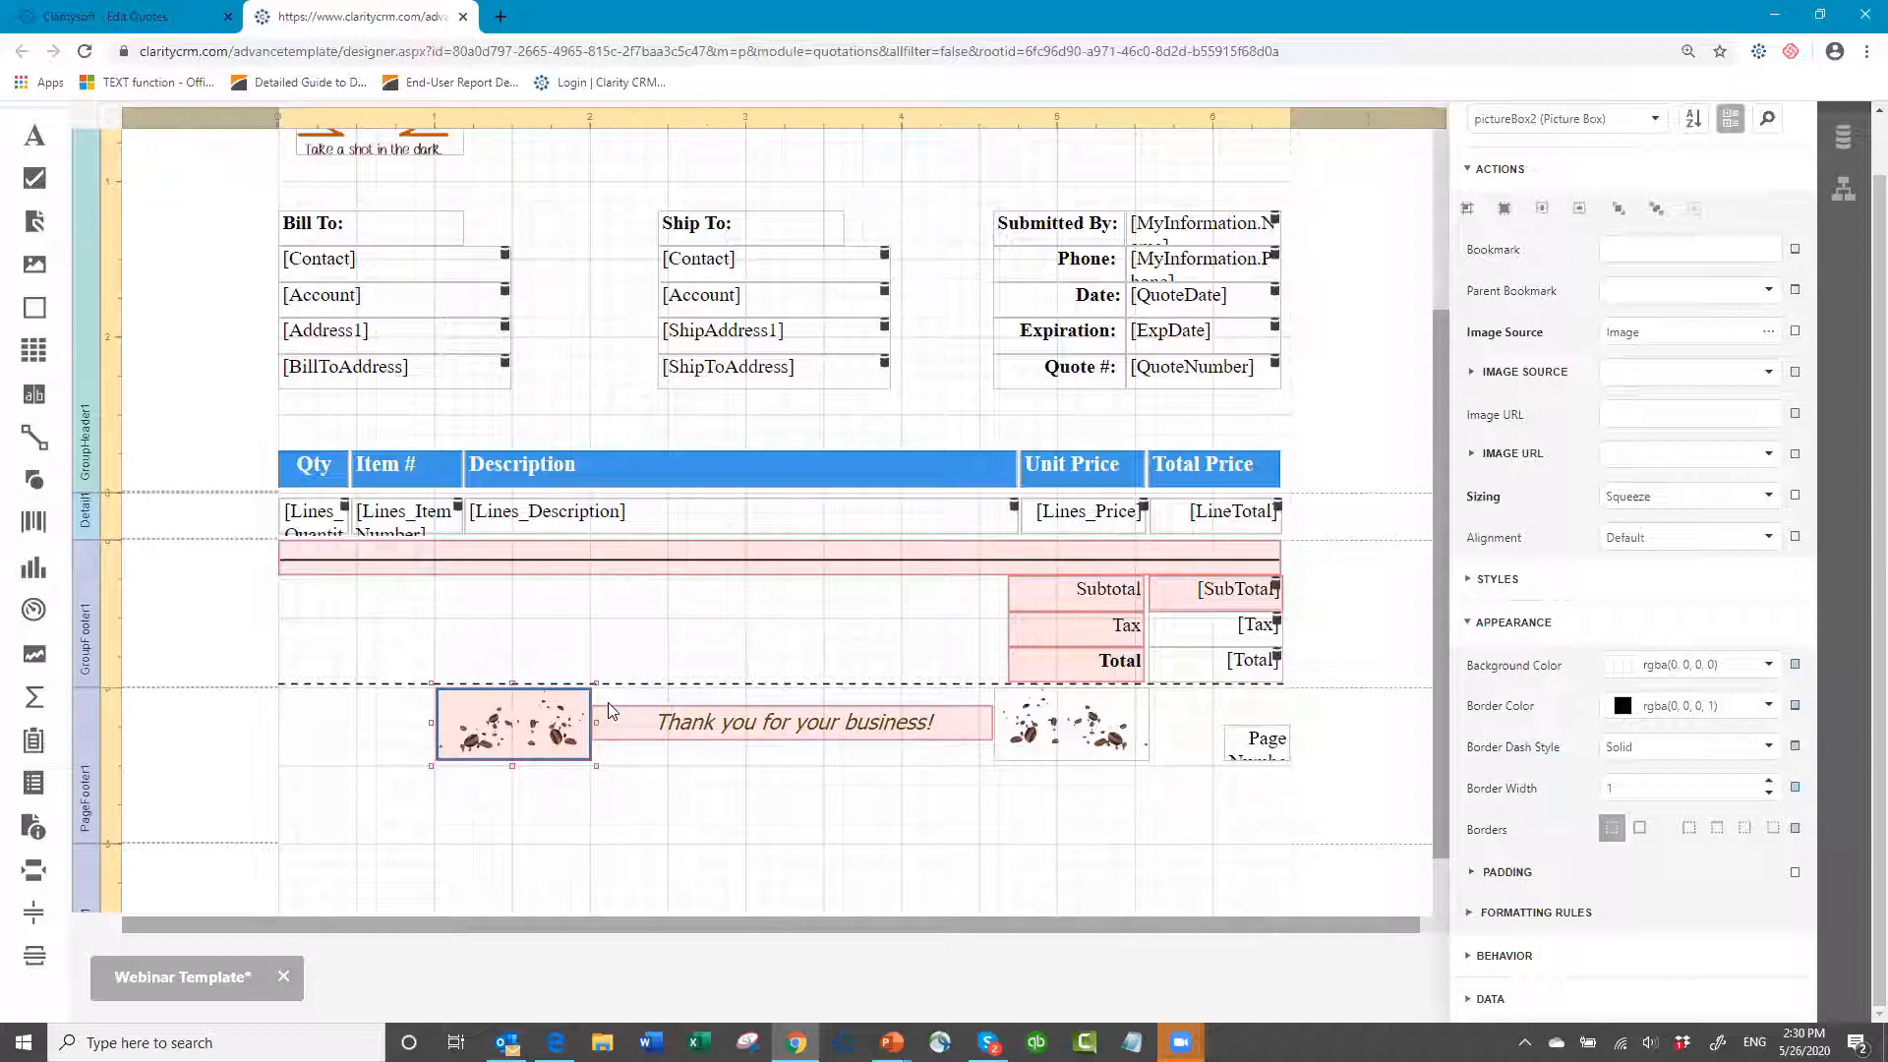
pyautogui.press('Left')
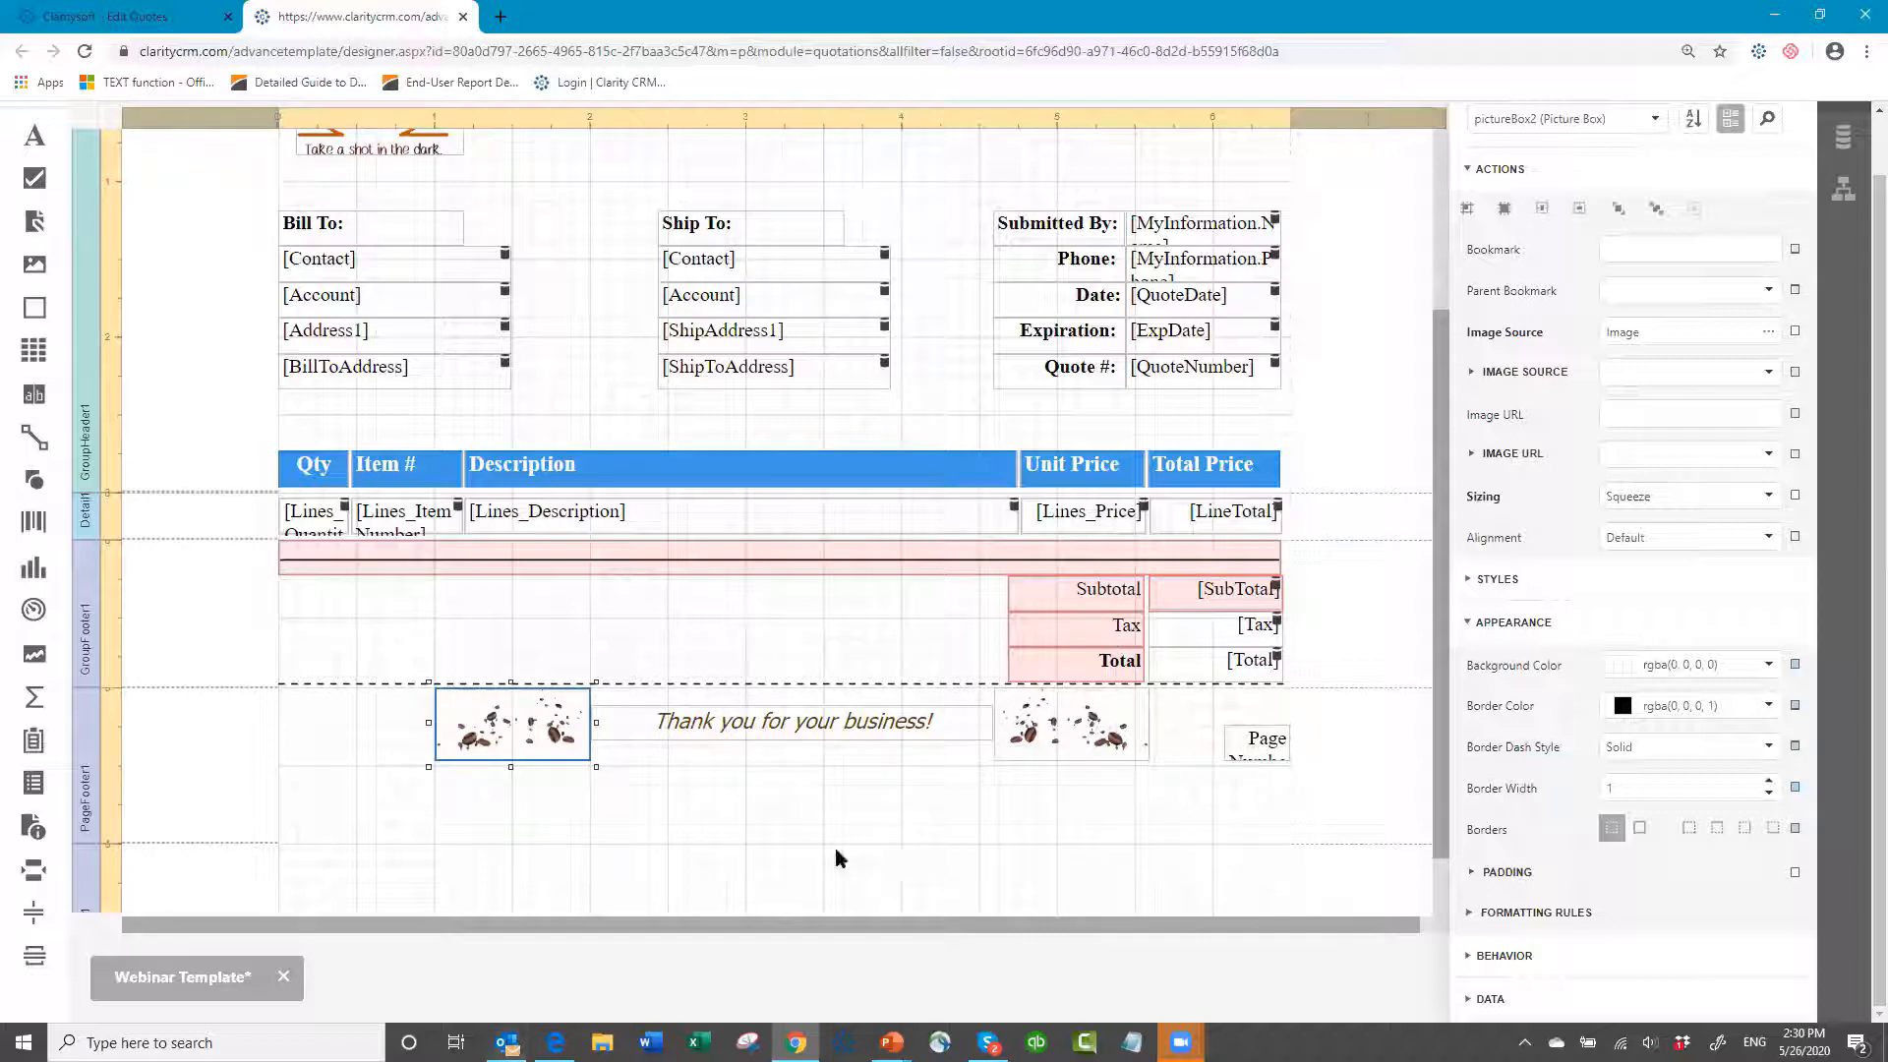
pyautogui.click(785, 642)
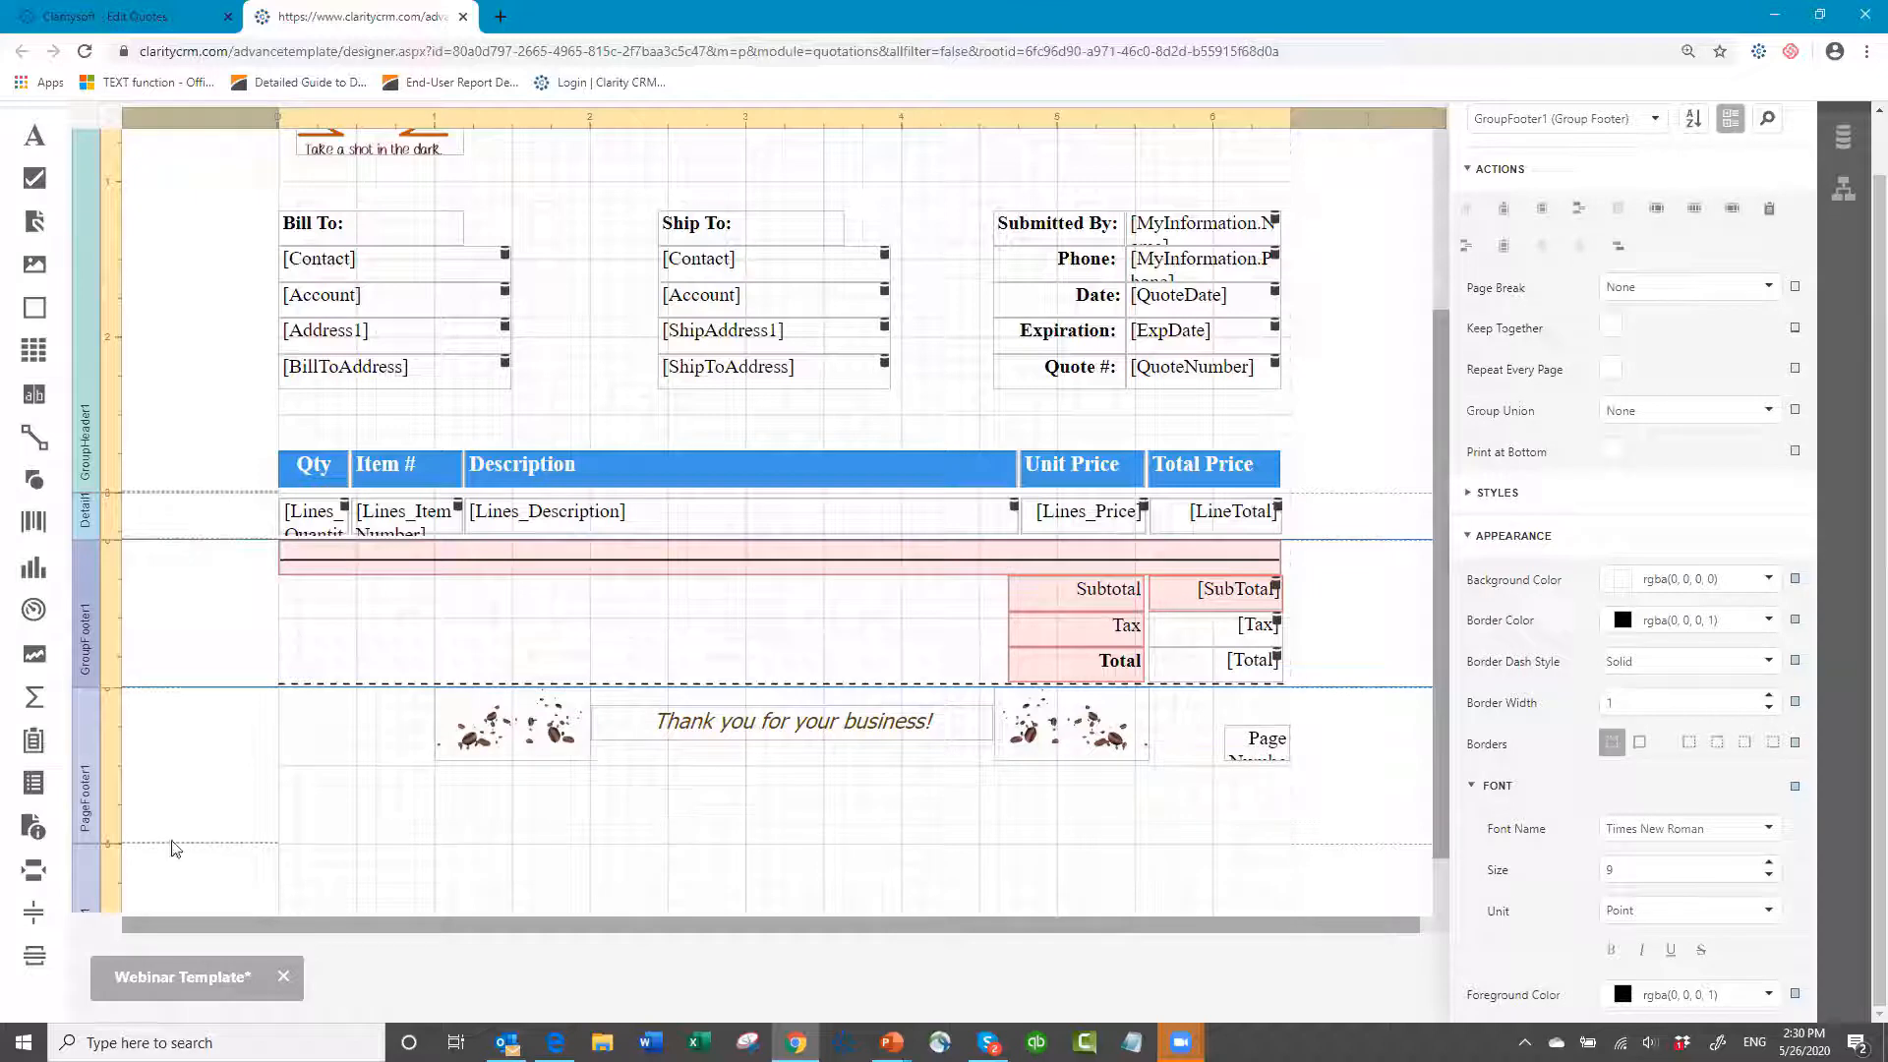
# - Try resizing the top margin band above the logo and Quotation heading
pyautogui.scroll(-1, 482, 700)
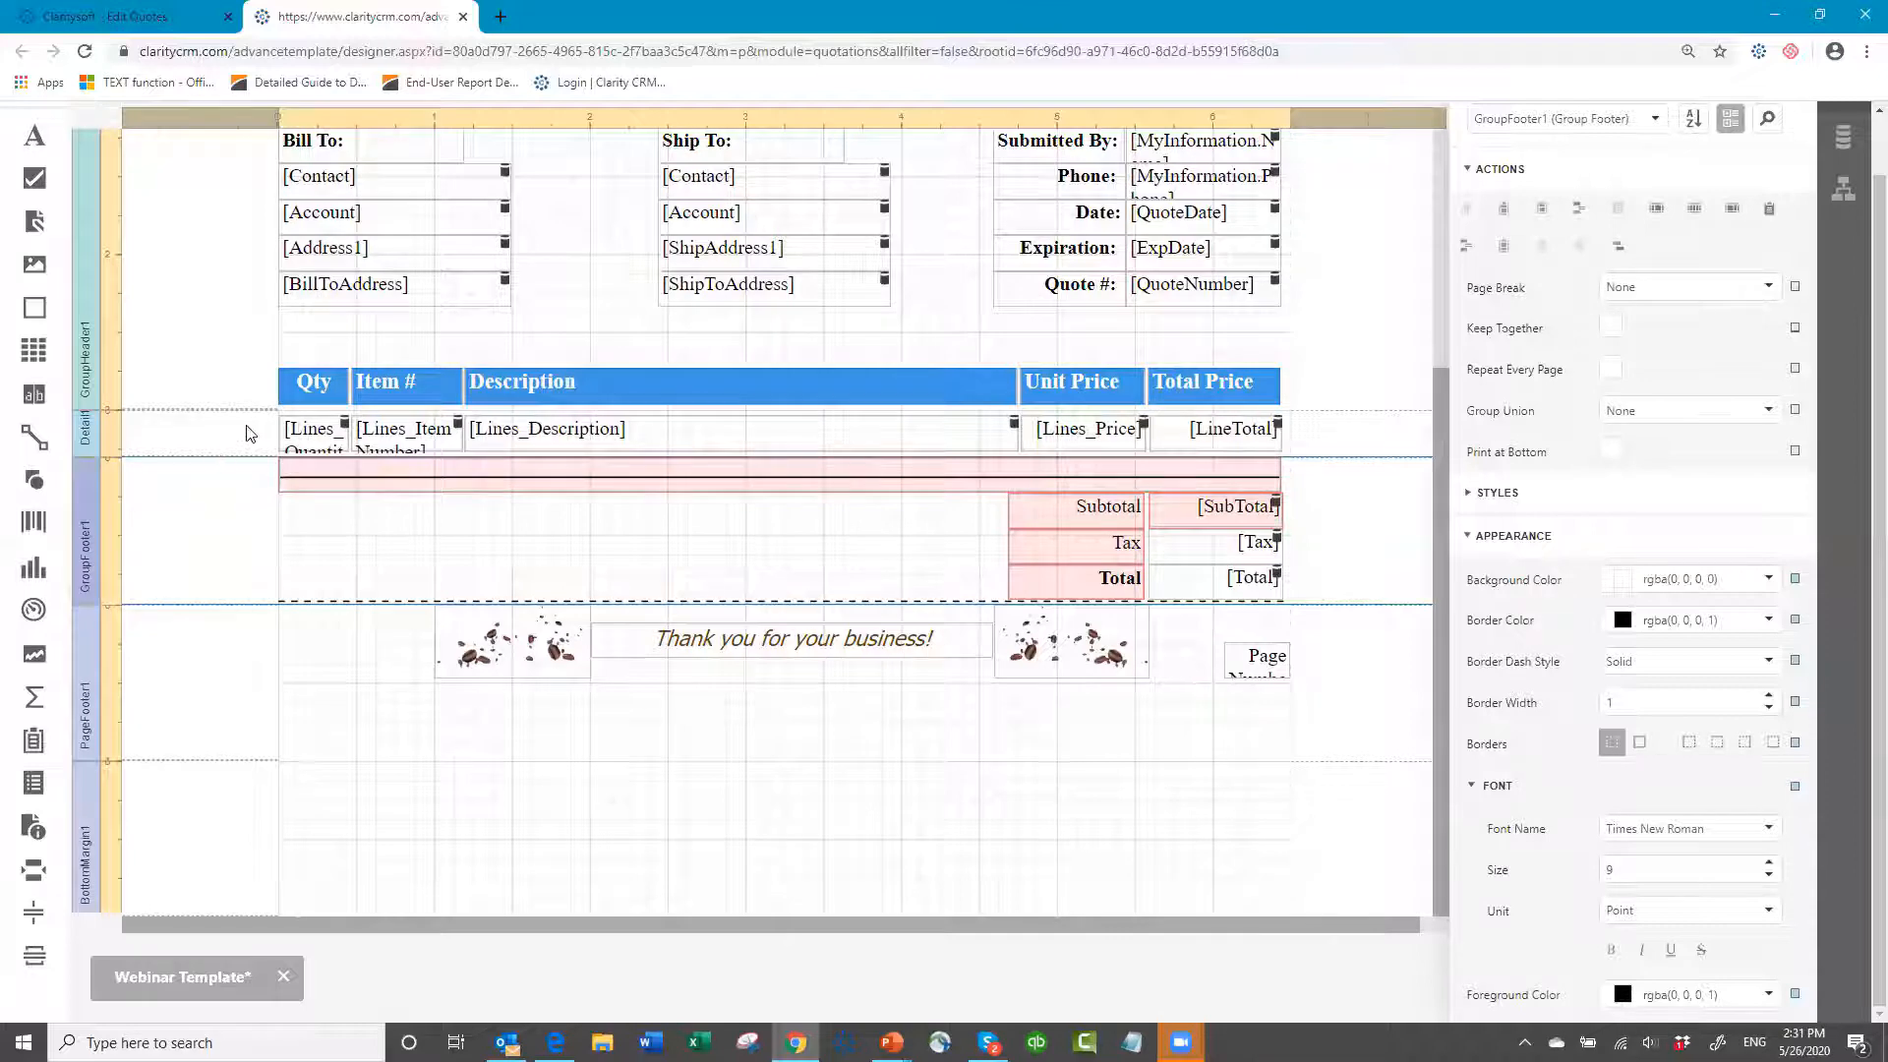
pyautogui.scroll(5, 218, 381)
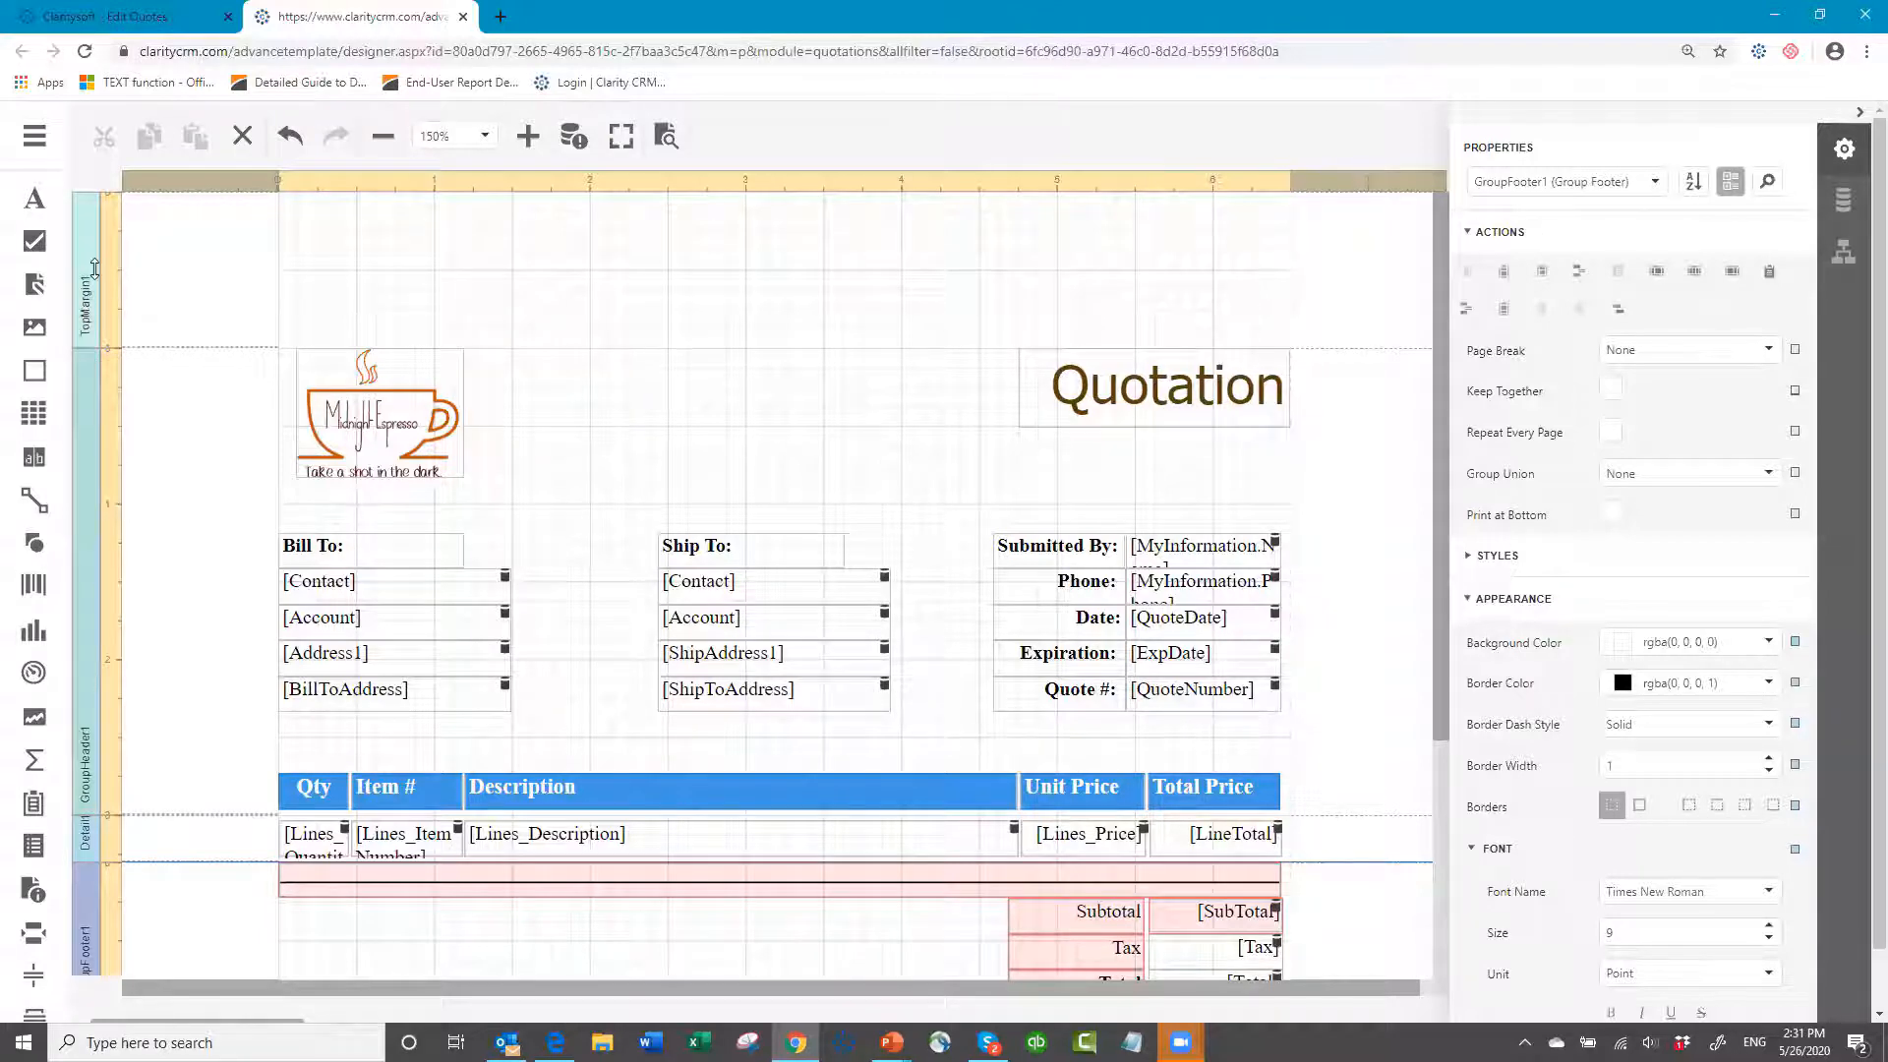
pyautogui.moveTo(95, 268); pyautogui.dragTo(65, 345)
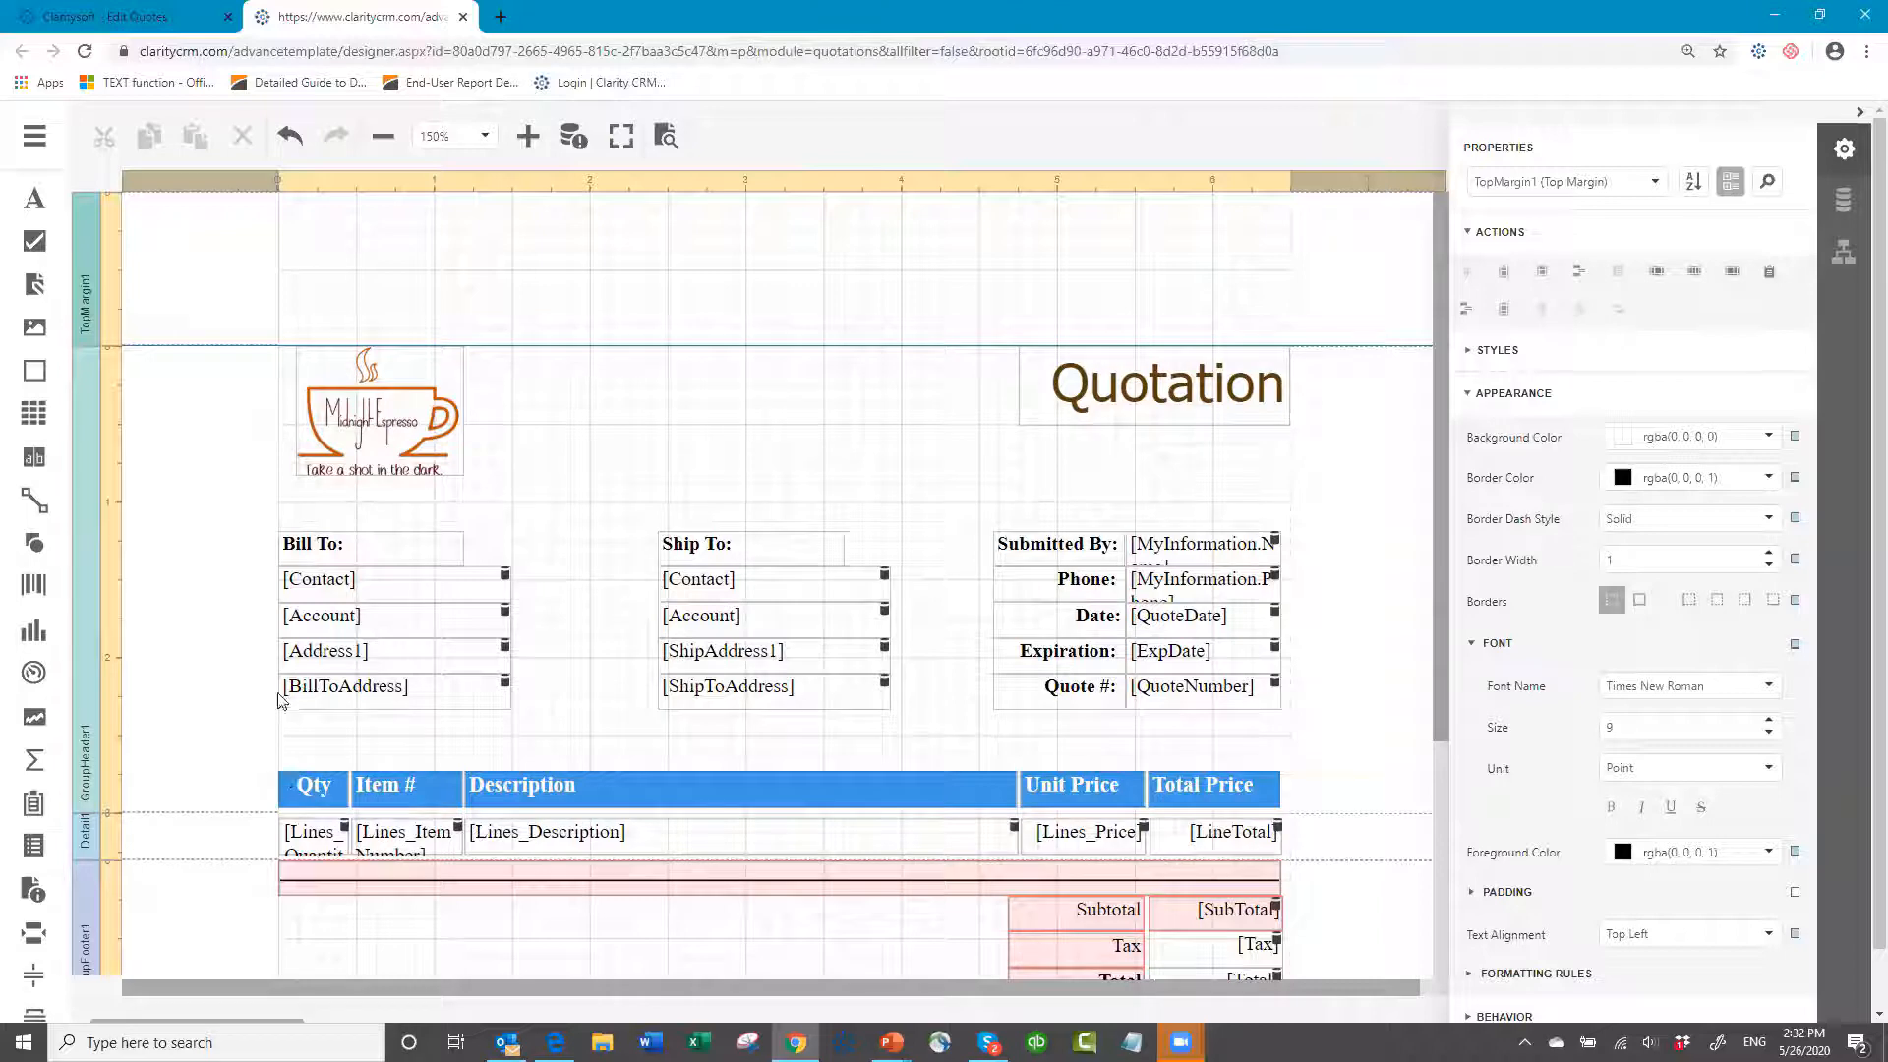
# - Extend the group header band downward to leave about 0.8 inch of empty space below the item table's heading row
pyautogui.scroll(-1, 291, 700)
pyautogui.scroll(-3, 295, 700)
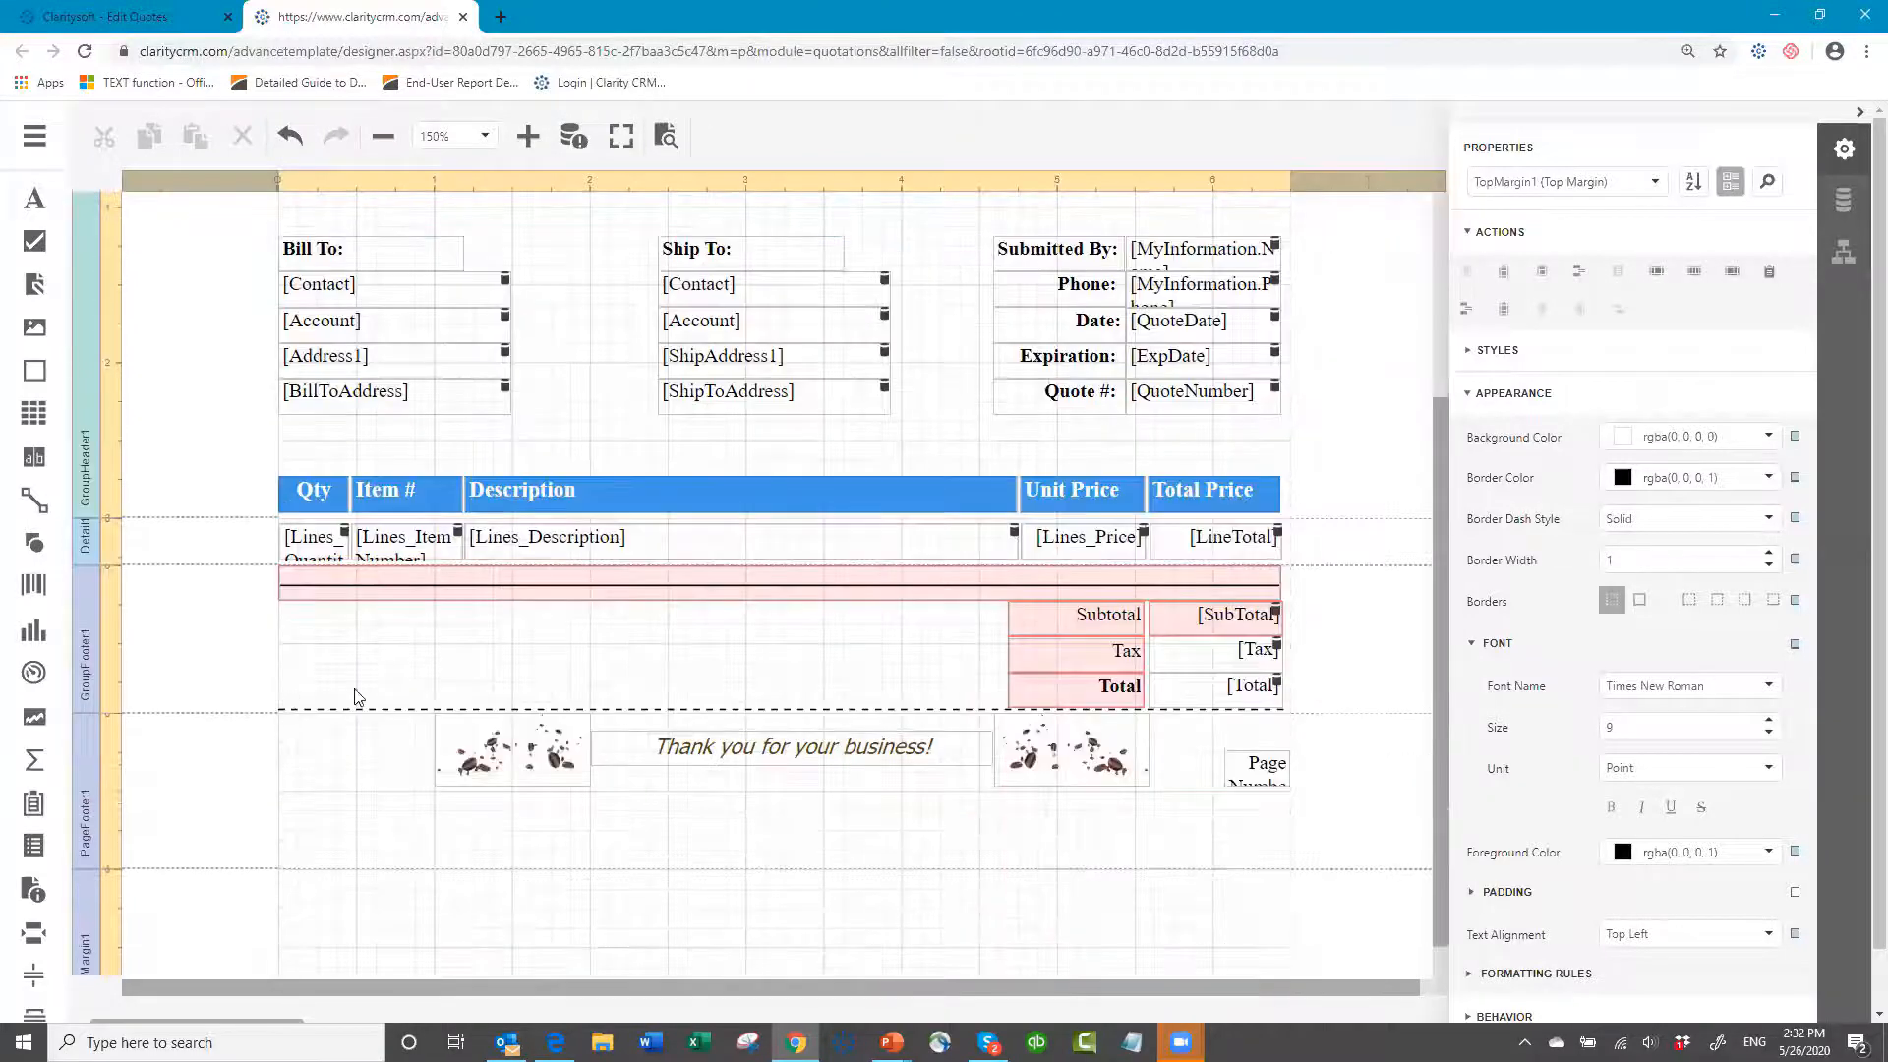
pyautogui.scroll(4, 374, 640)
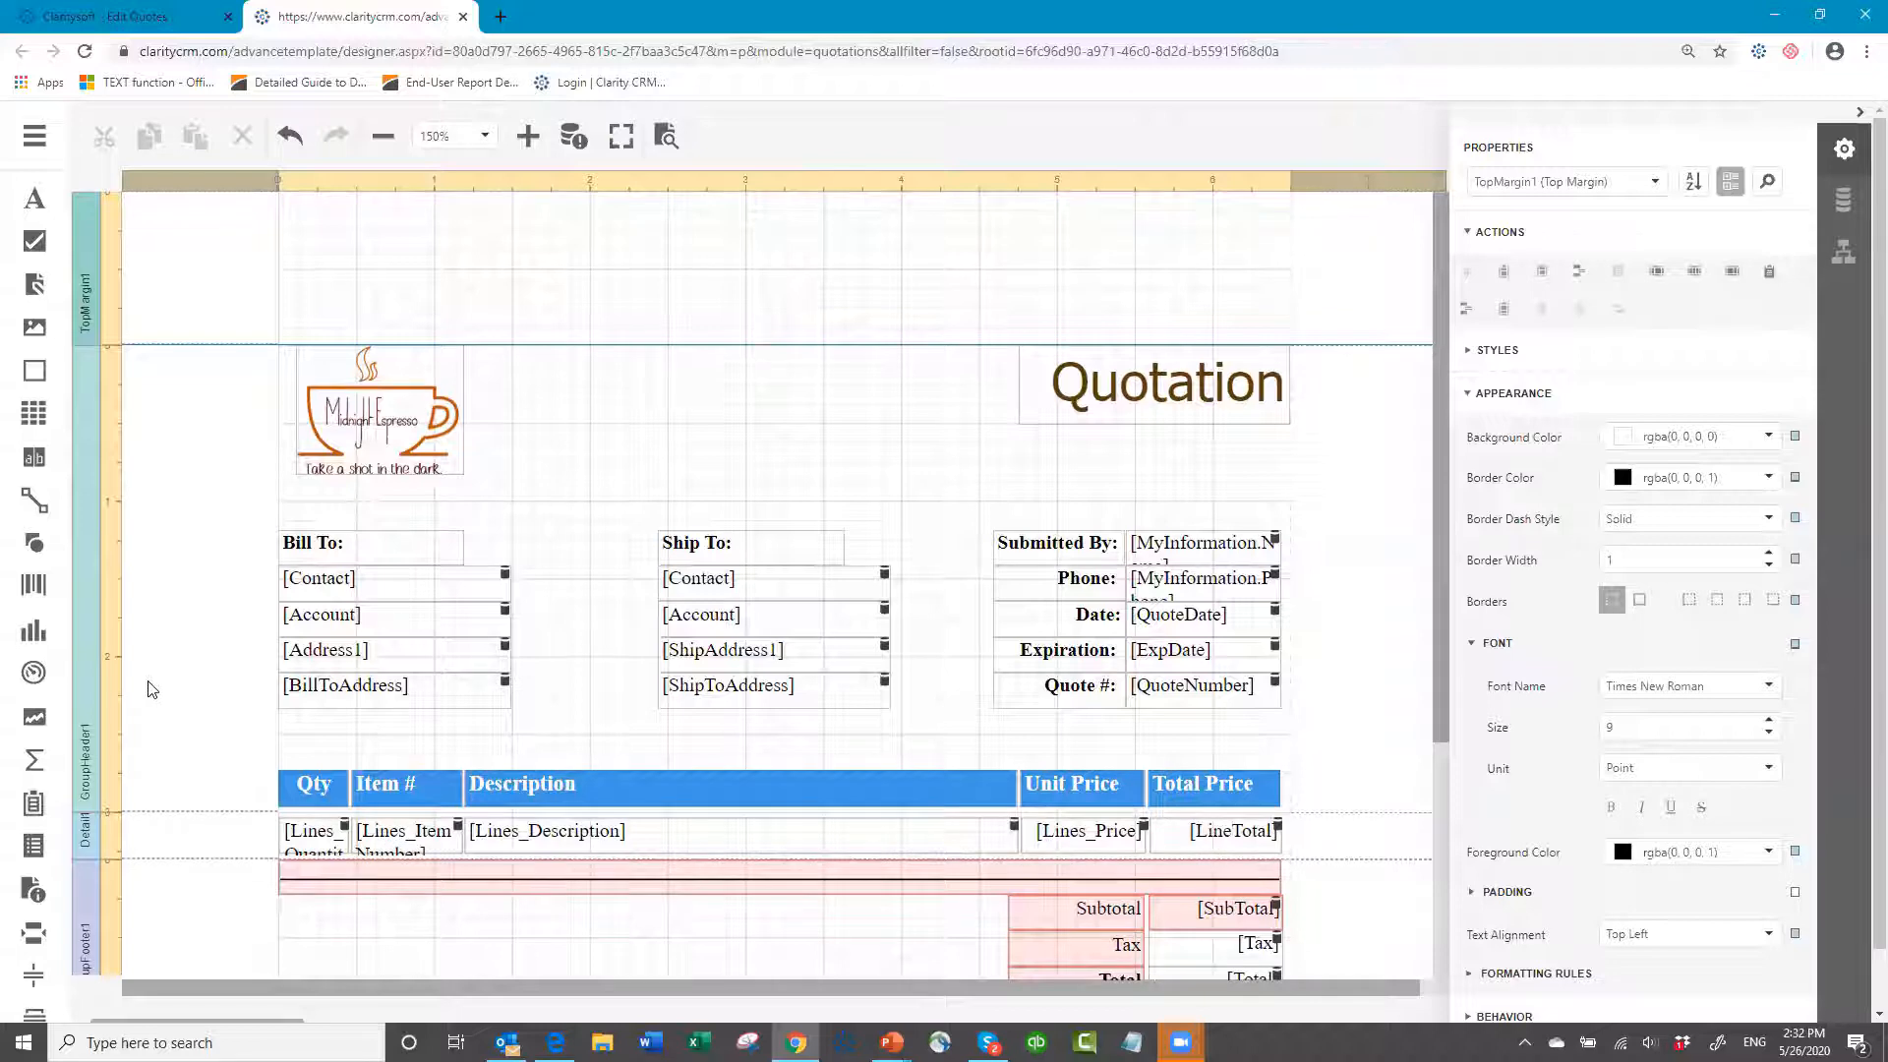
pyautogui.scroll(-2, 64, 630)
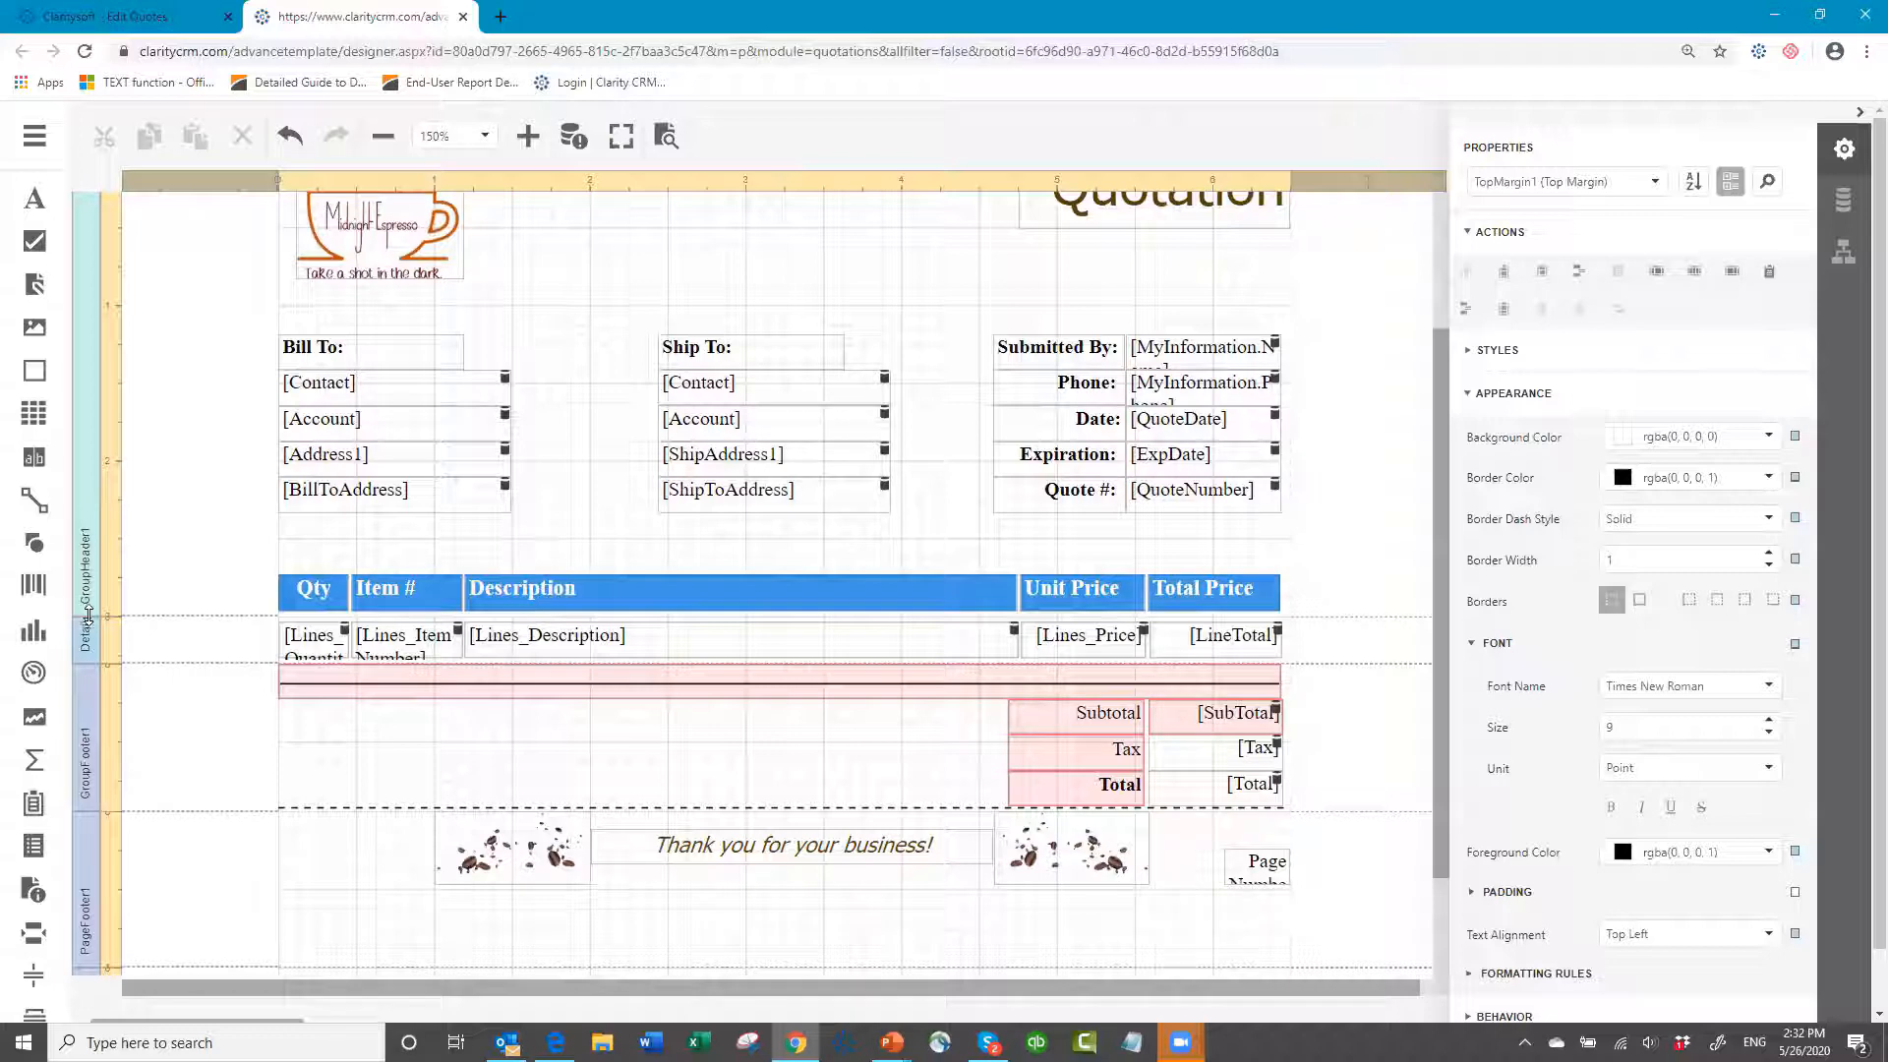
pyautogui.click(87, 615)
pyautogui.moveTo(87, 620); pyautogui.dragTo(100, 736)
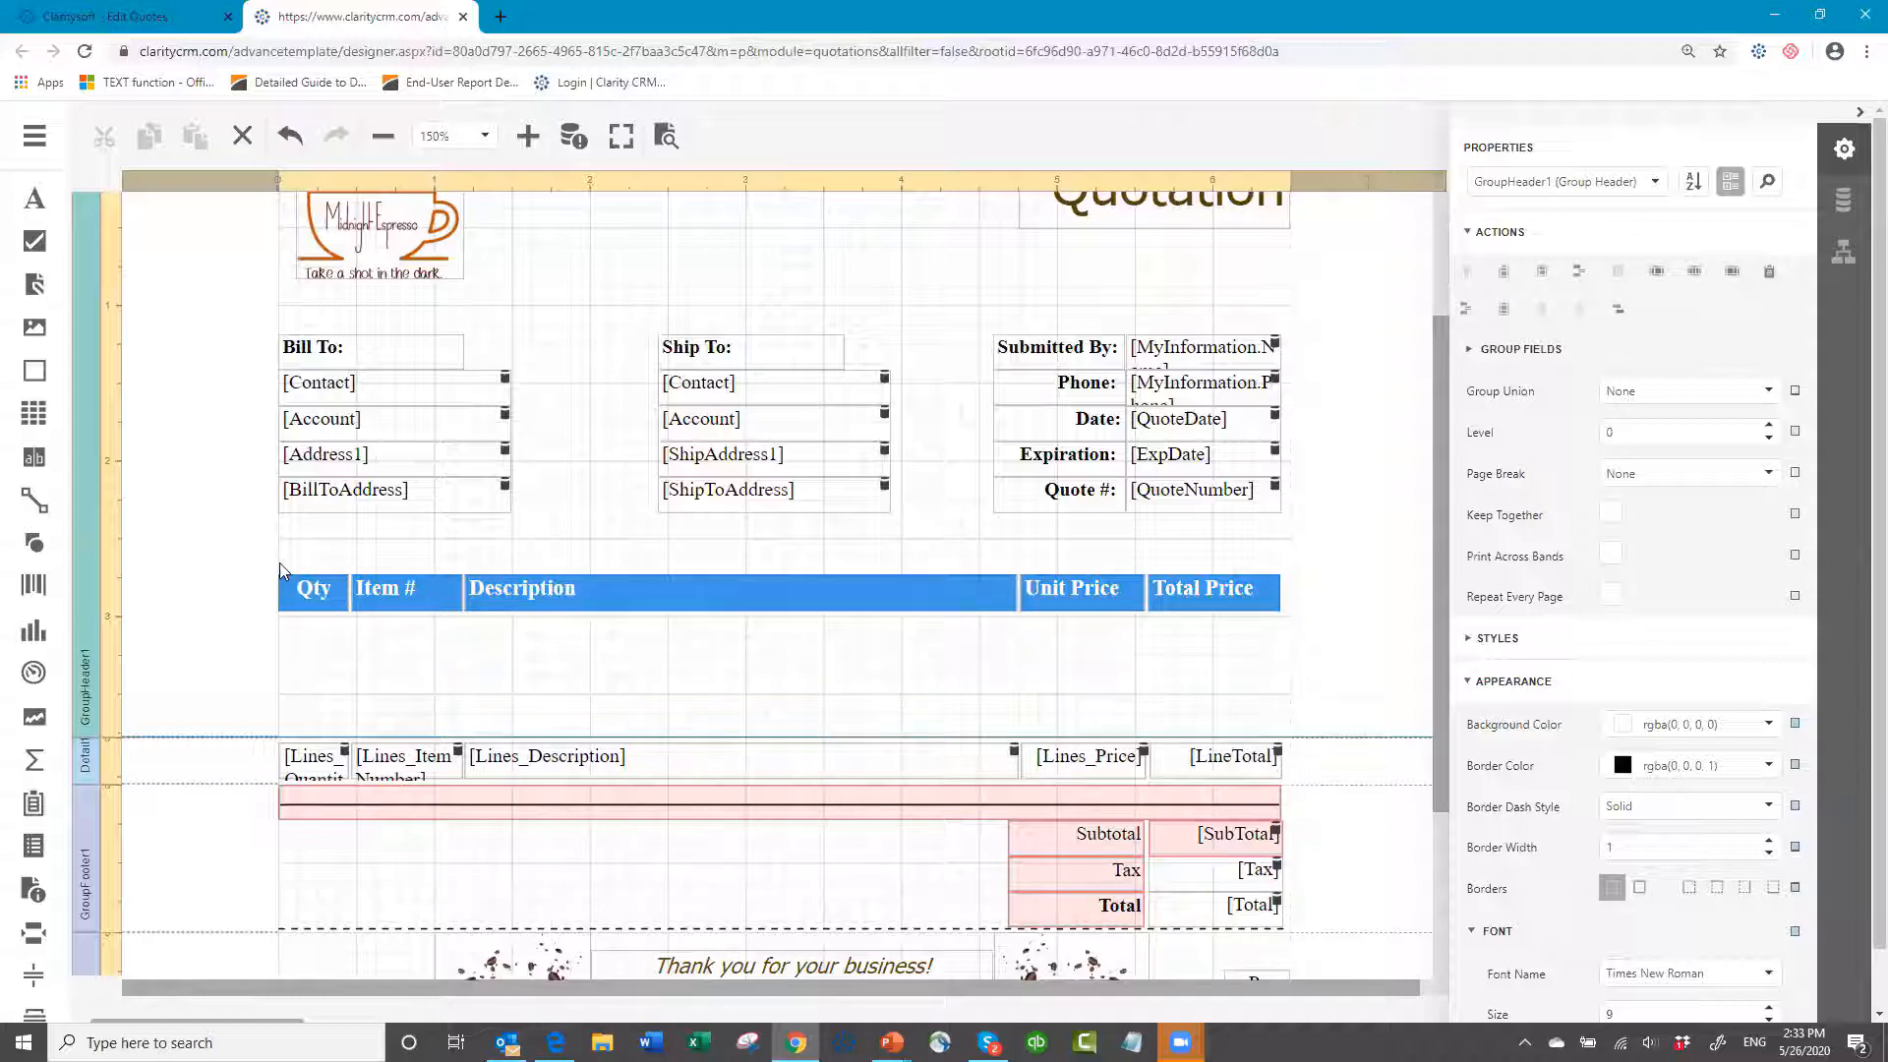
# - Select the entire line-item heading table, from Qty through Total Price, as one object in the group header
pyautogui.moveTo(281, 571); pyautogui.dragTo(1241, 608)
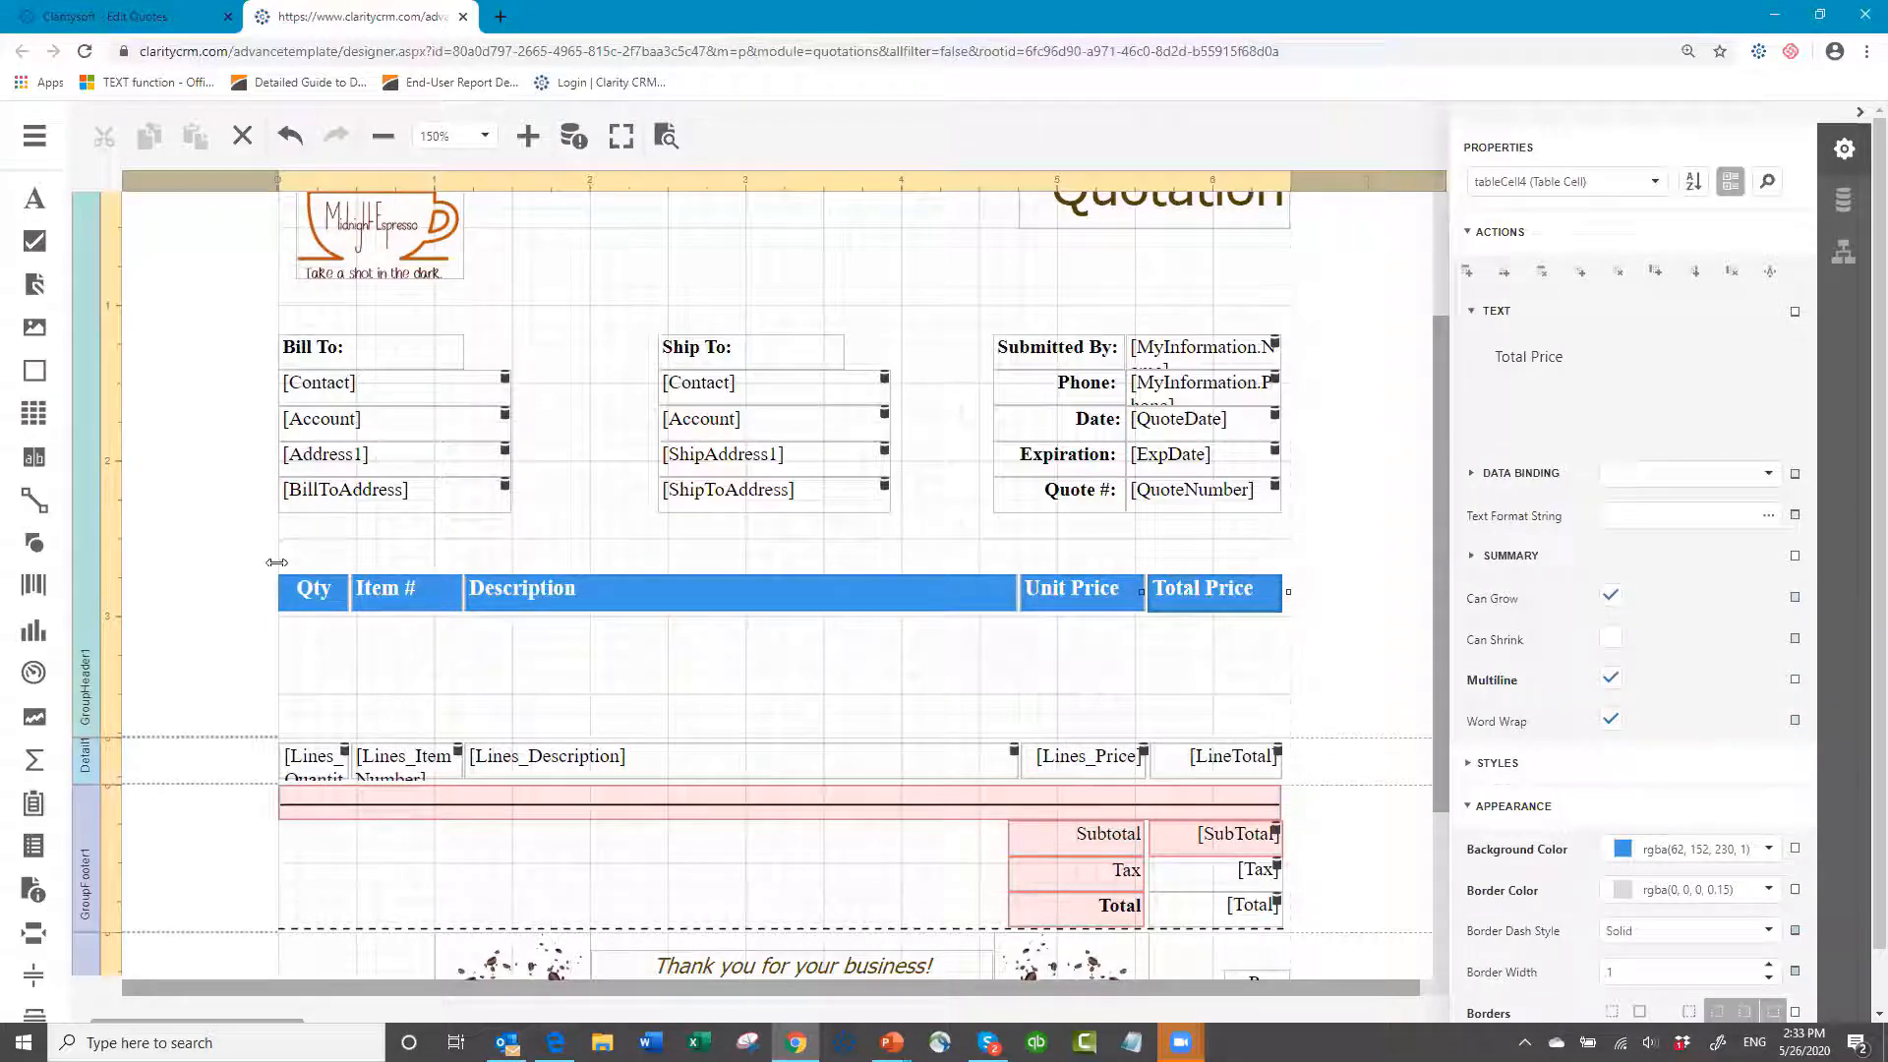
pyautogui.moveTo(257, 563); pyautogui.dragTo(434, 606)
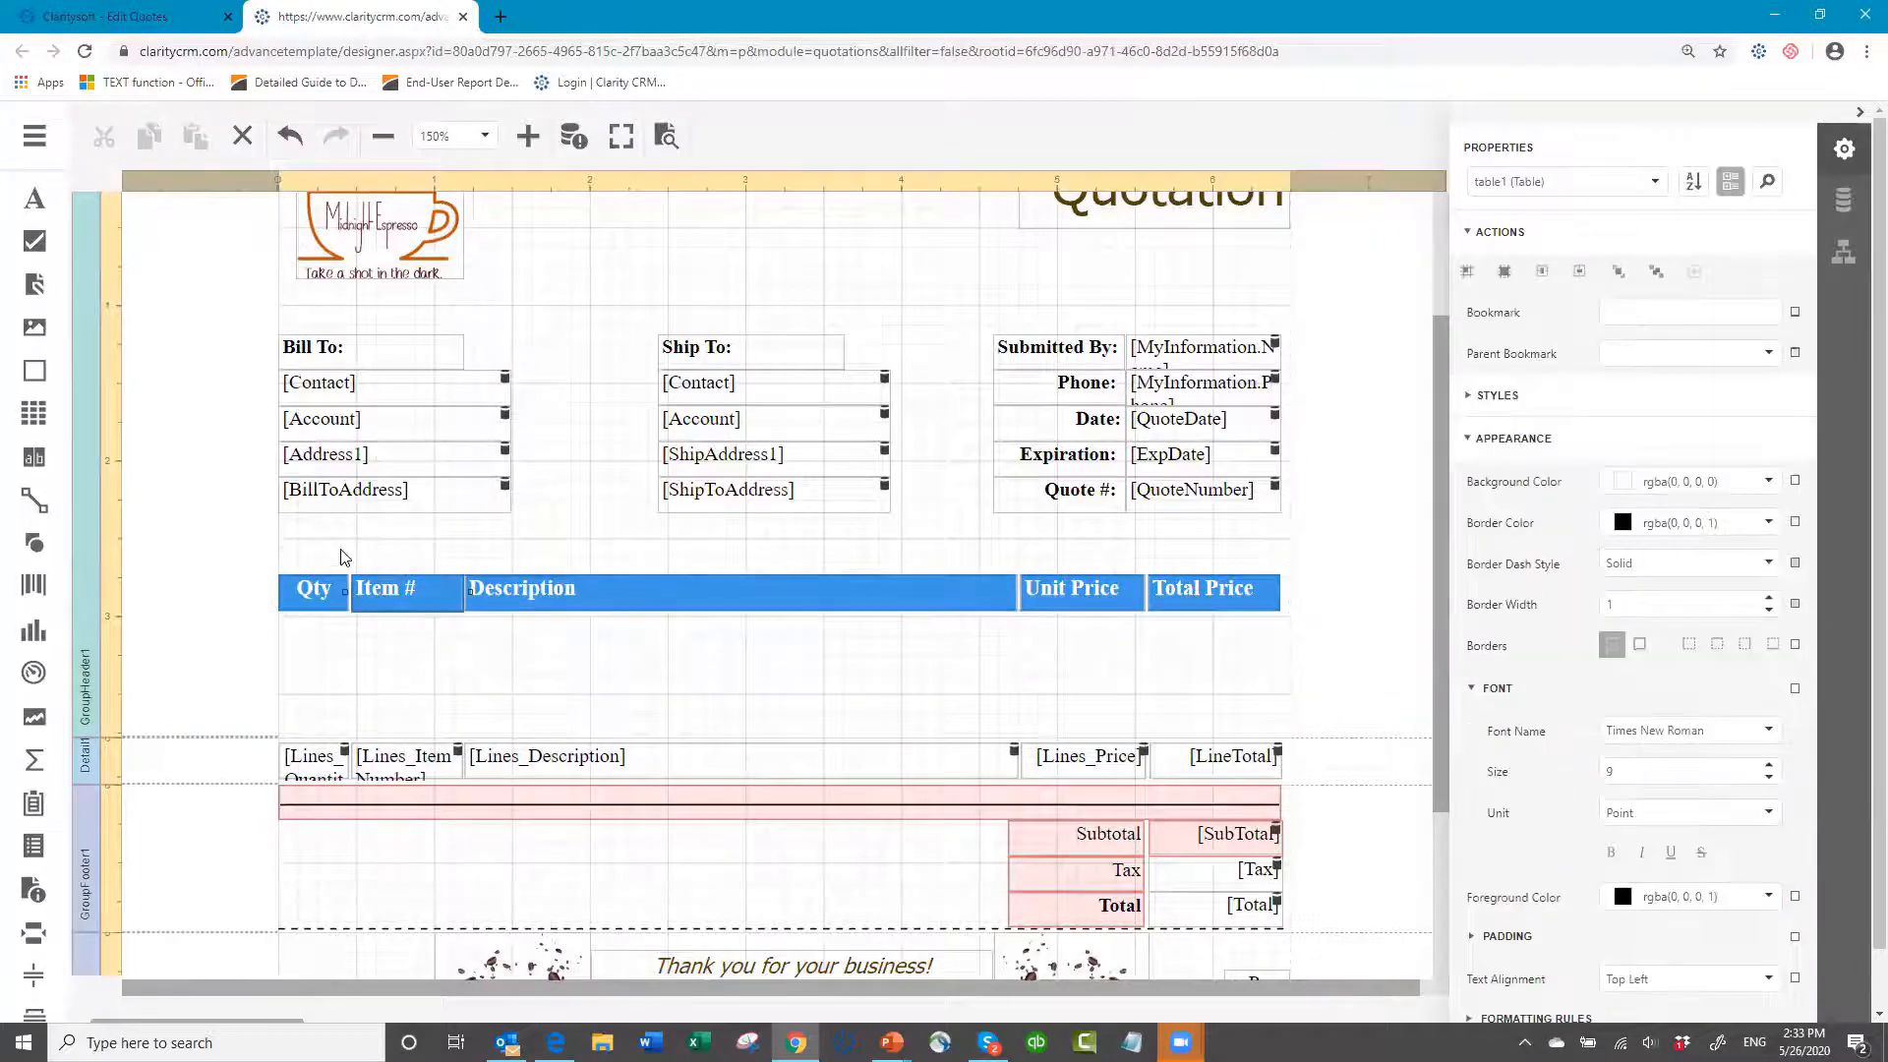
pyautogui.click(362, 588)
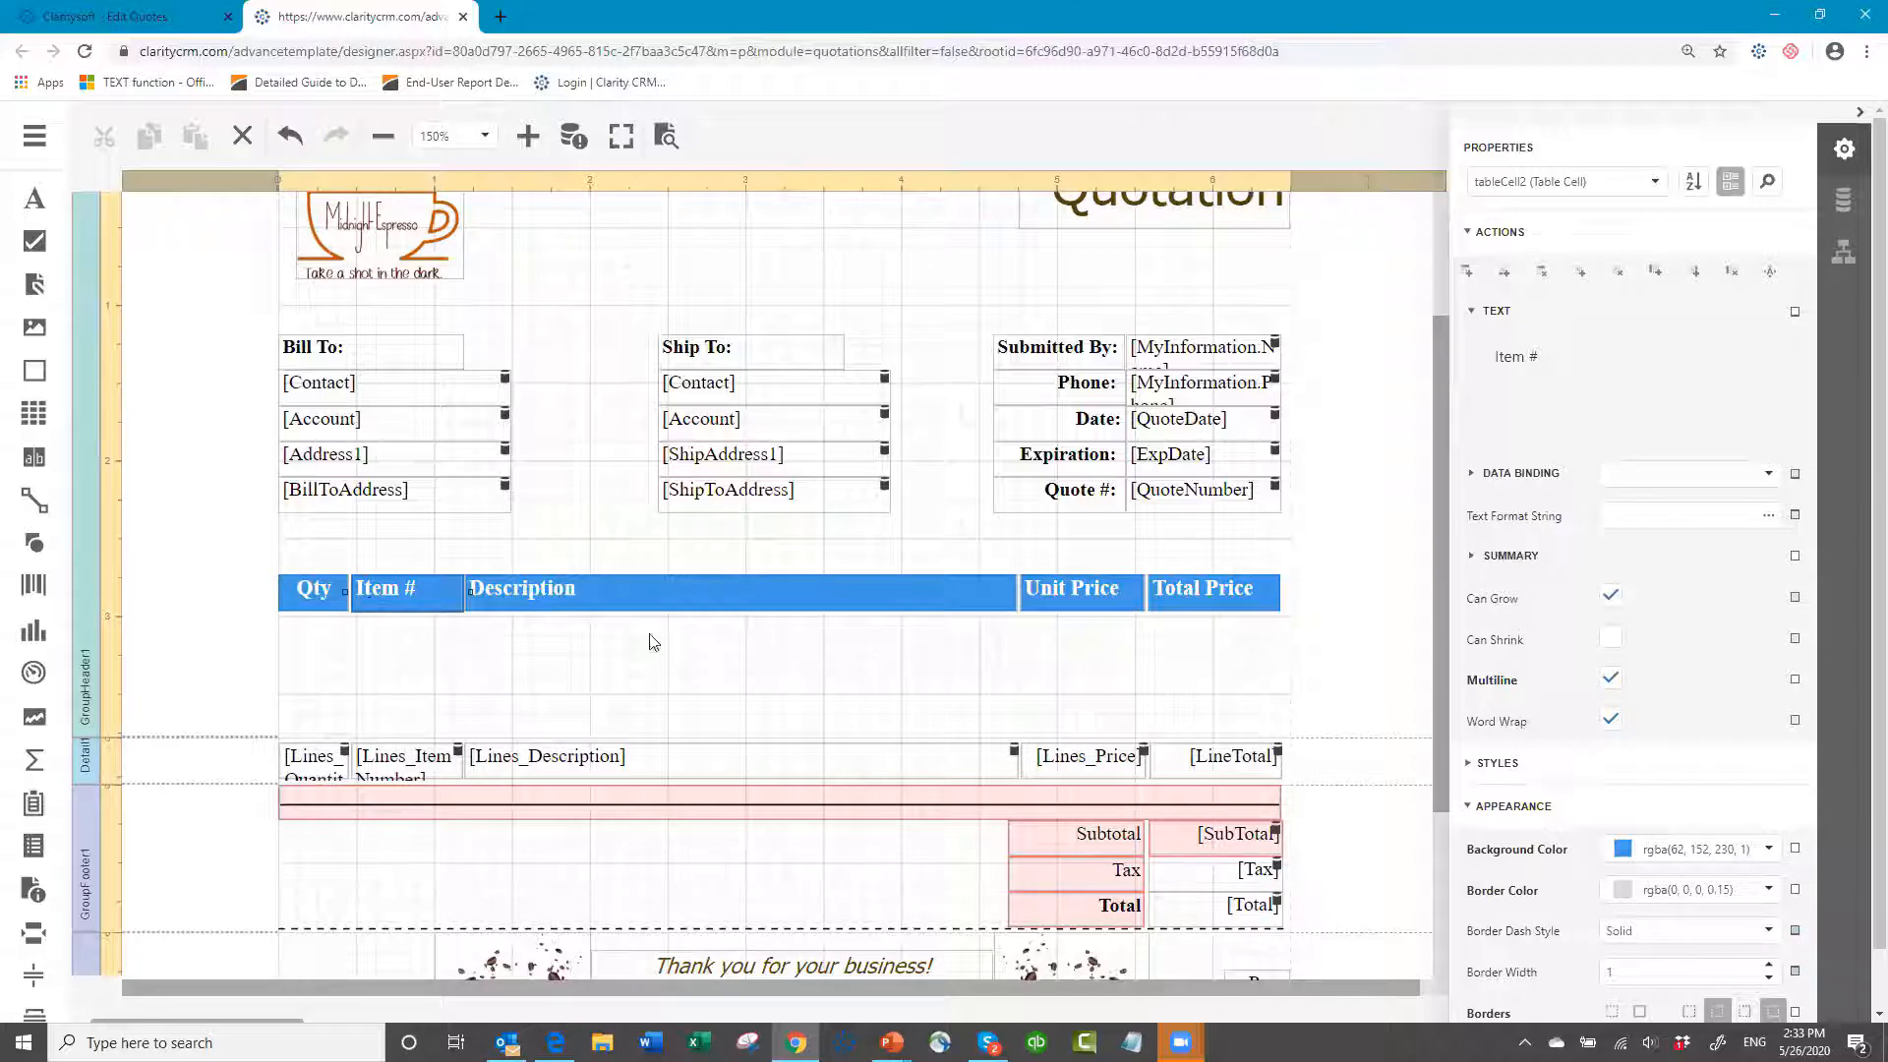
pyautogui.click(1228, 634)
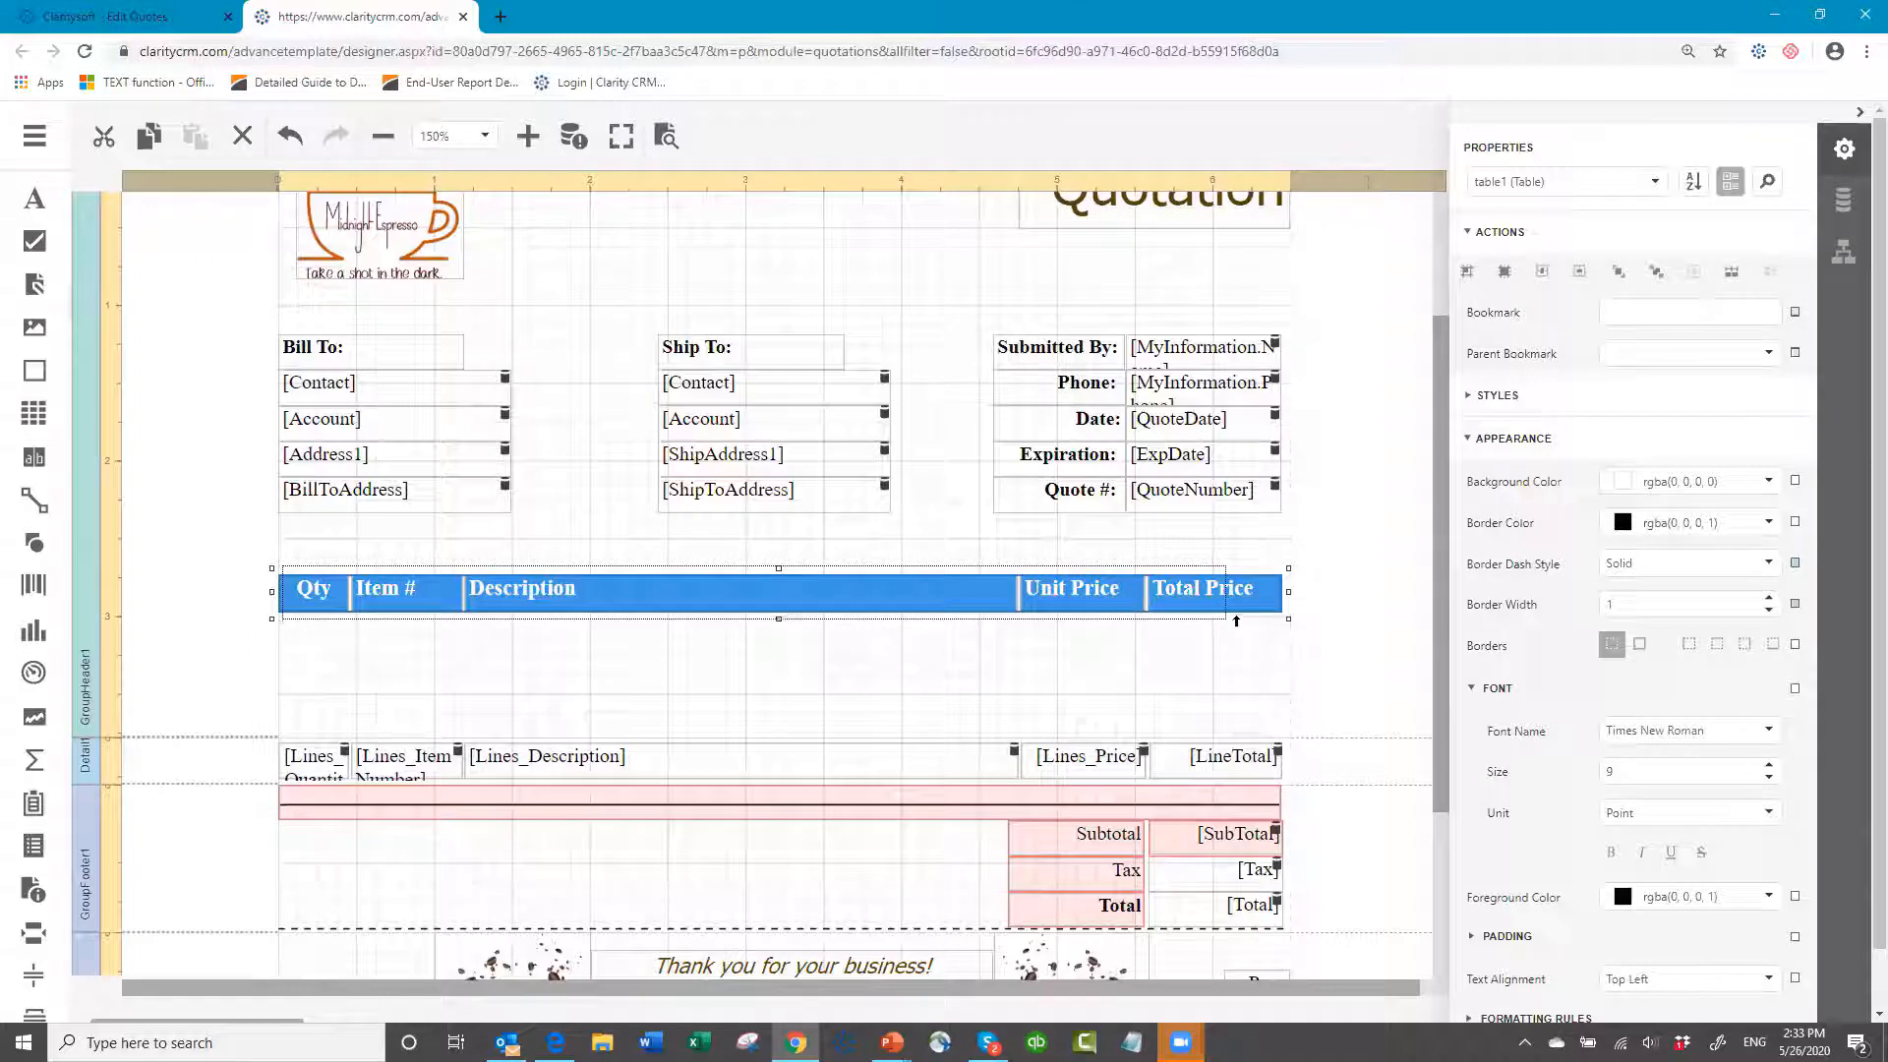
pyautogui.moveTo(1236, 621); pyautogui.dragTo(1240, 621)
pyautogui.click(1183, 644)
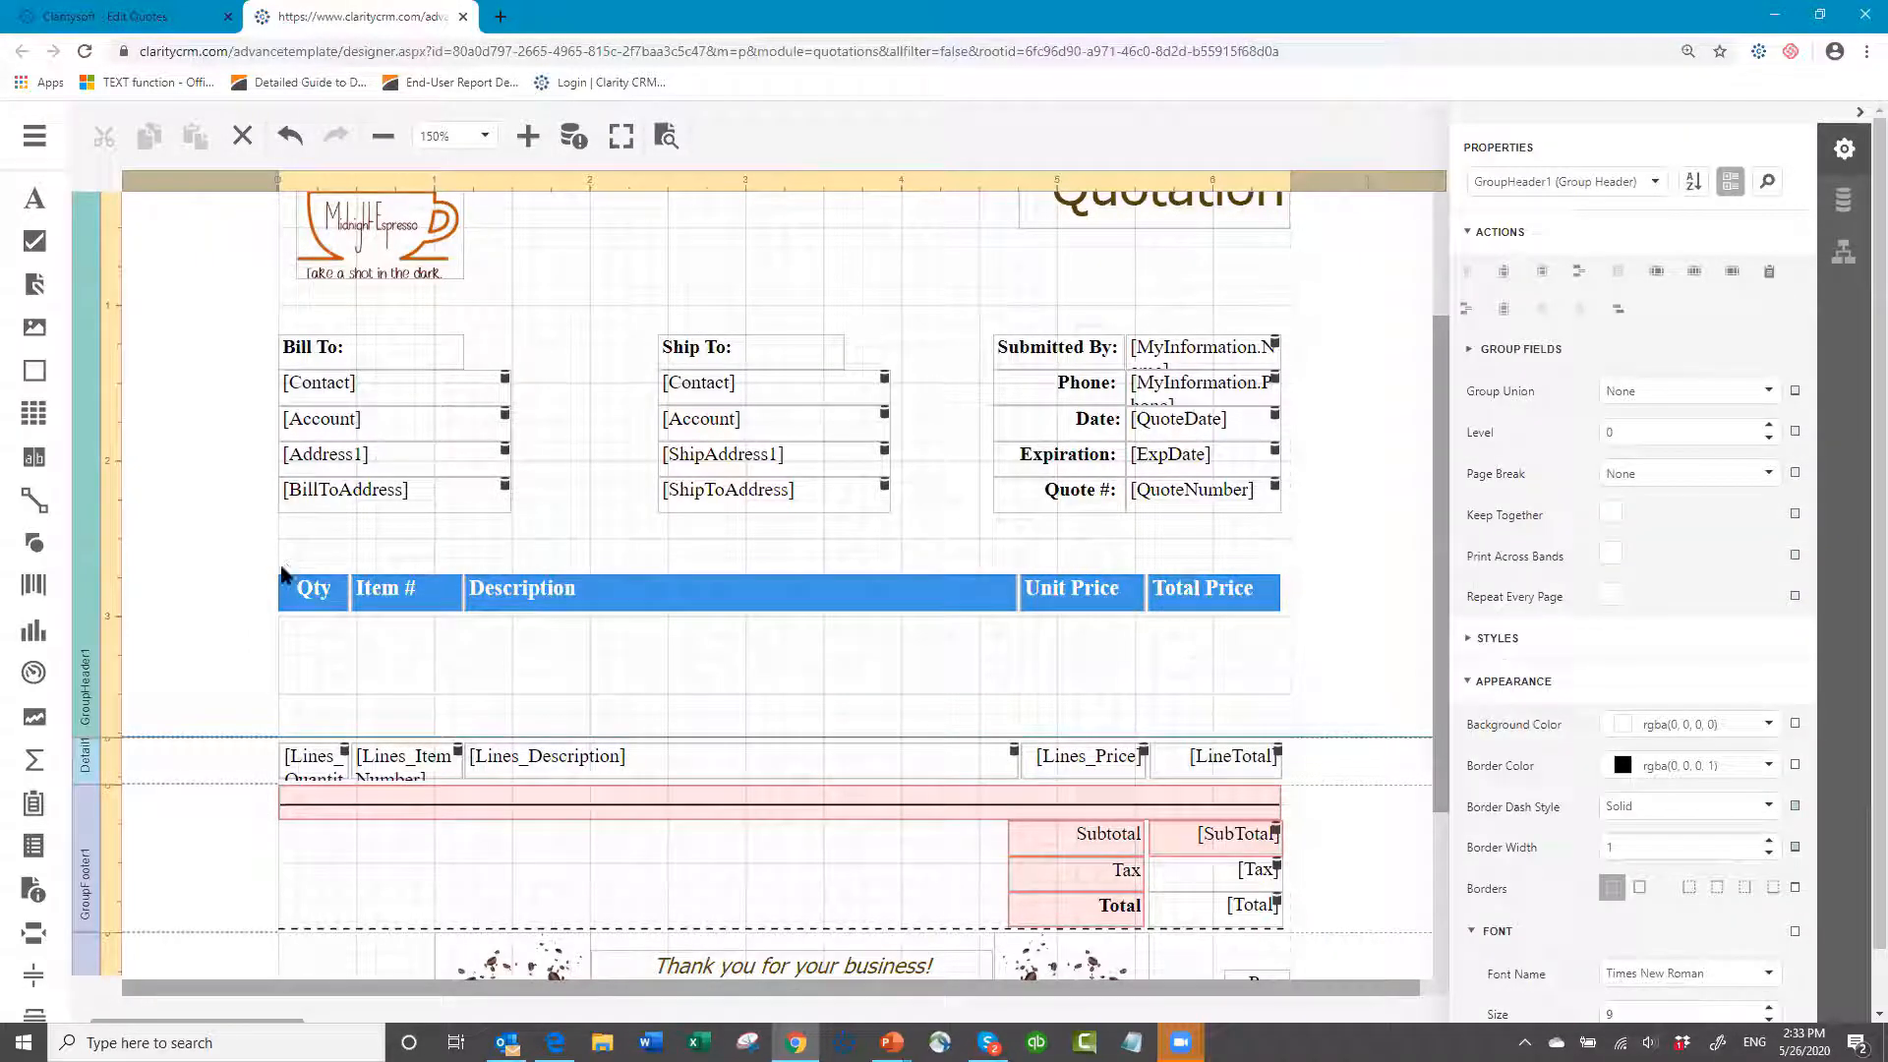
pyautogui.moveTo(283, 575); pyautogui.dragTo(1291, 630)
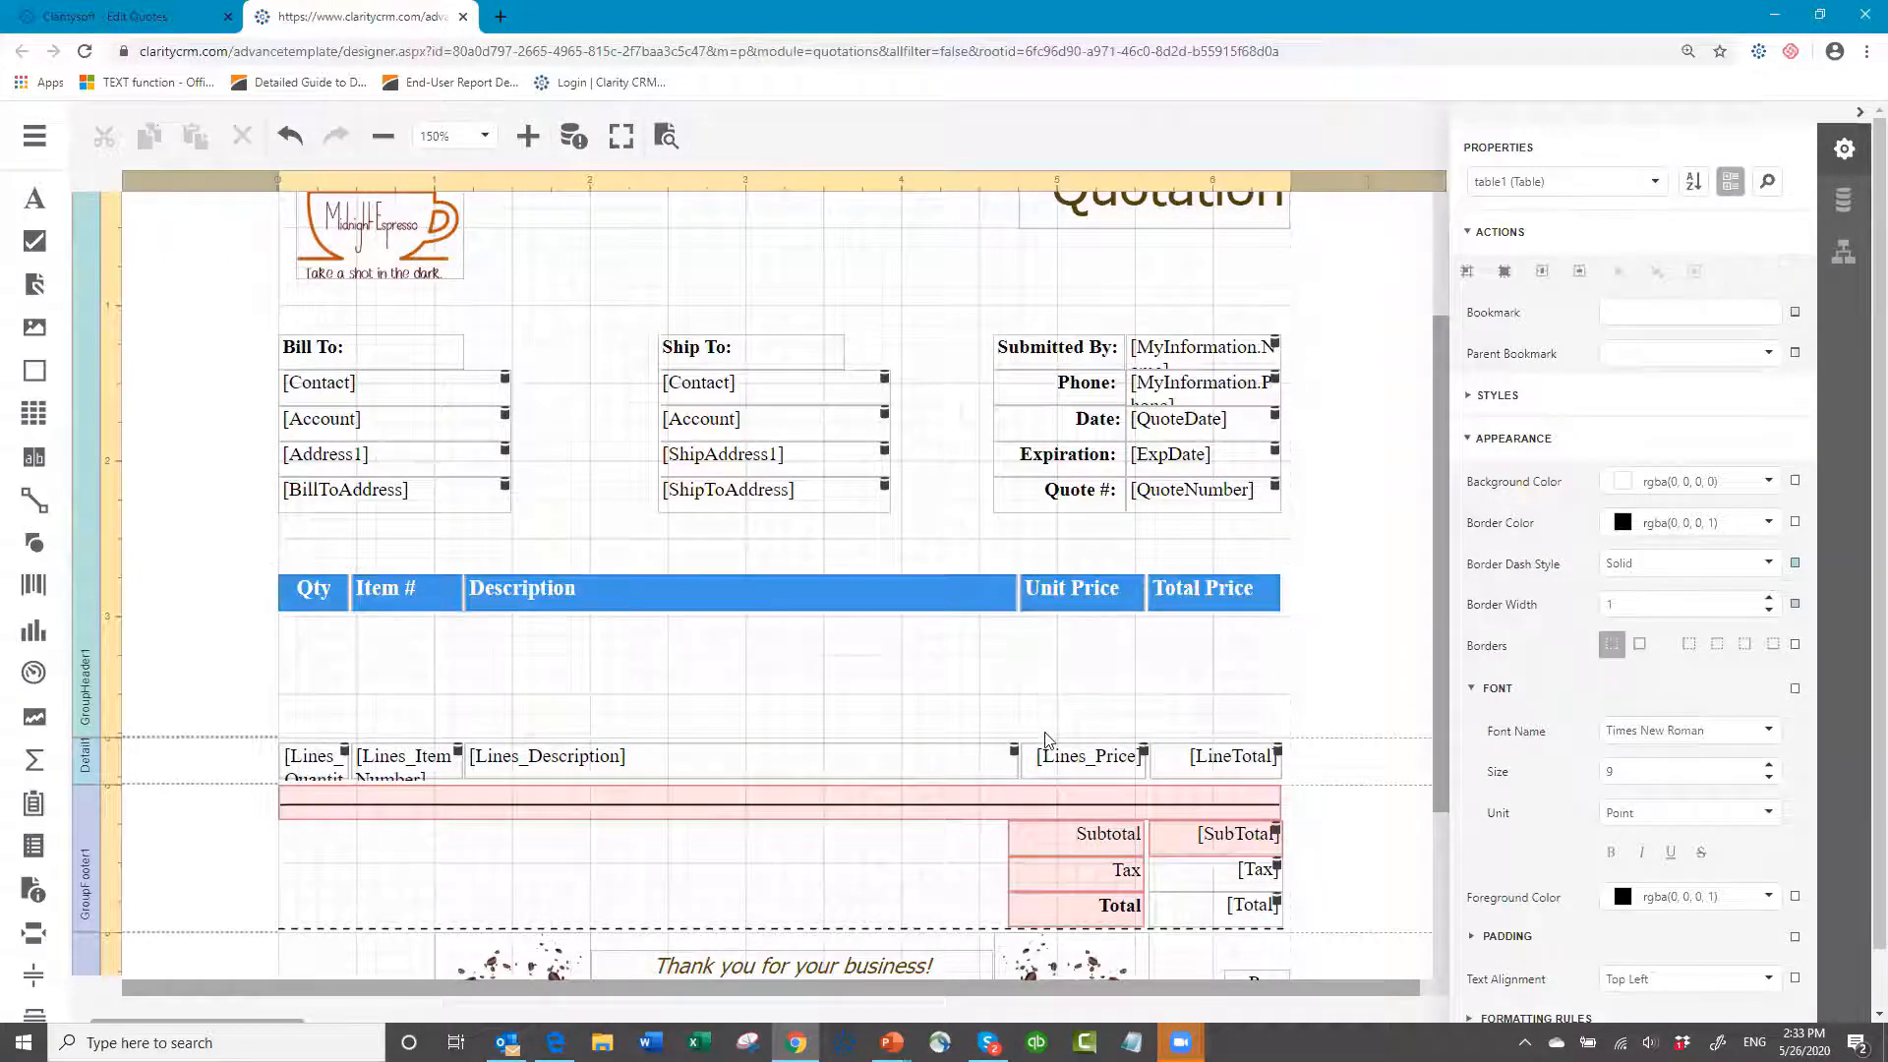
pyautogui.click(268, 605)
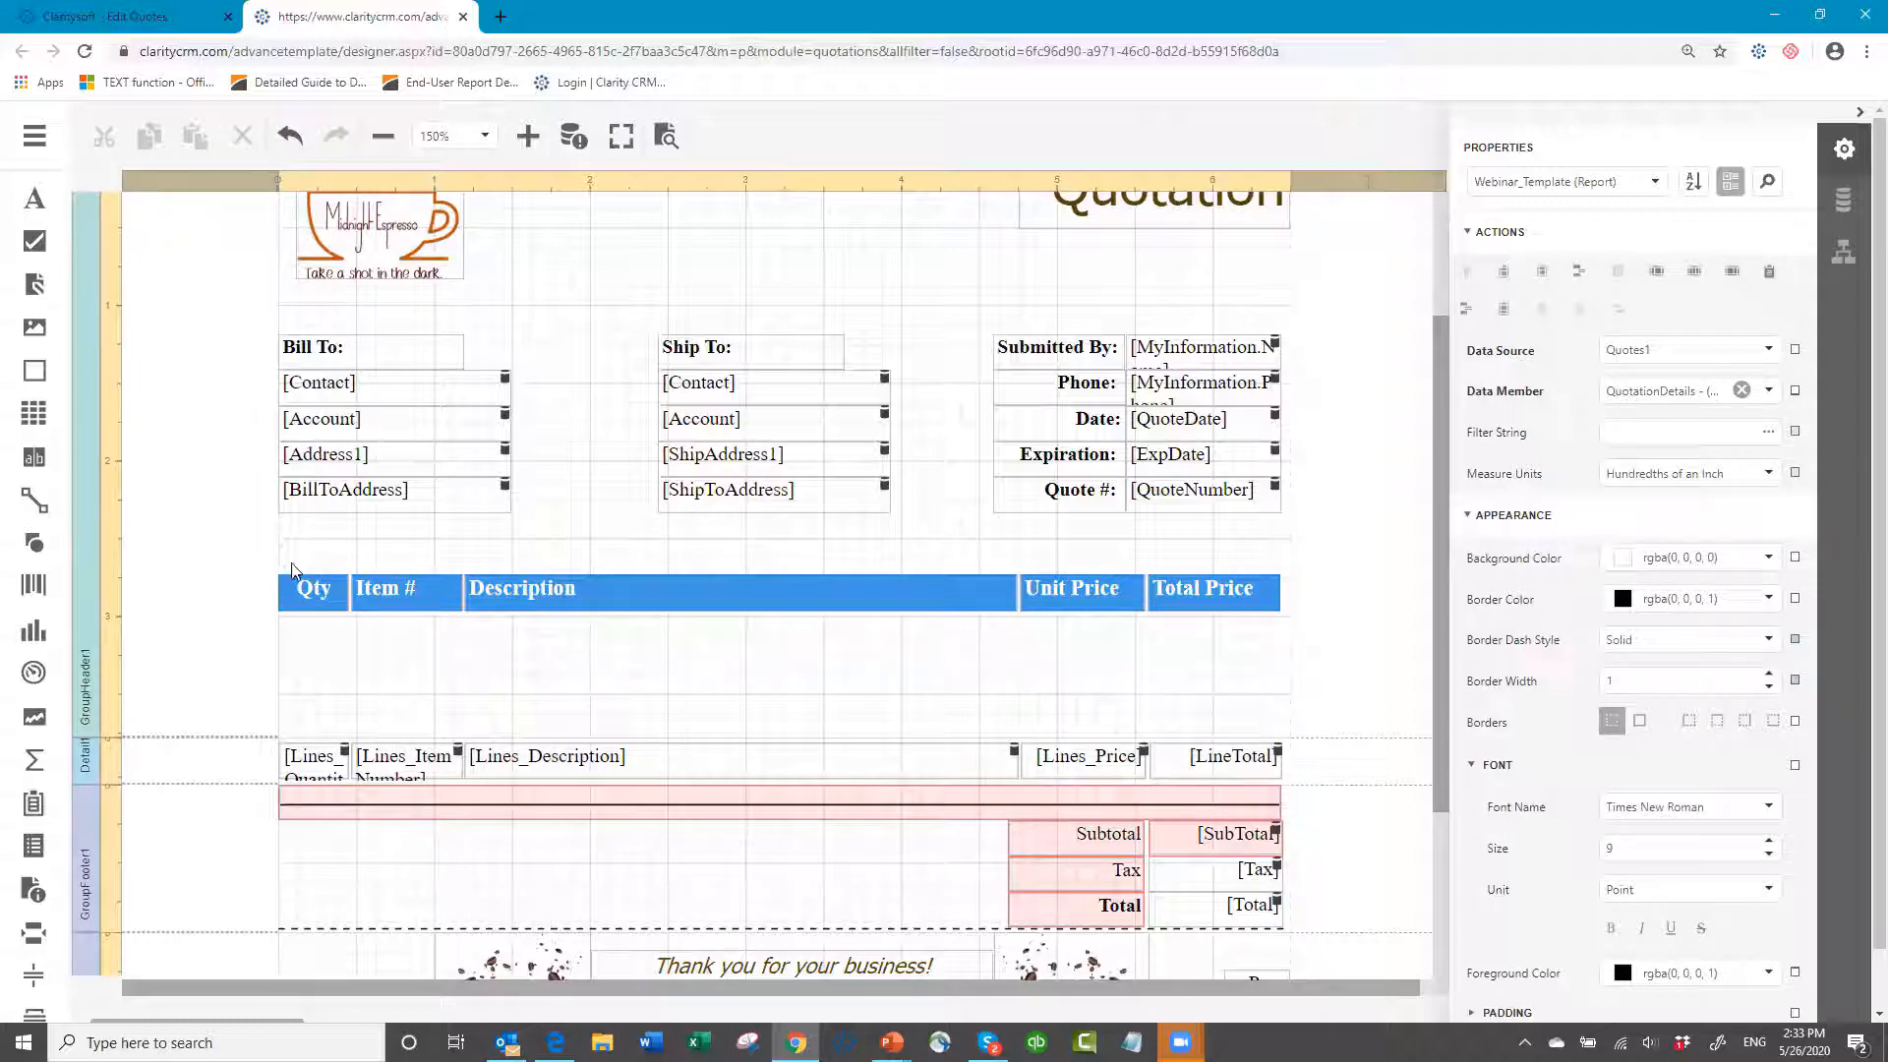
pyautogui.click(1107, 644)
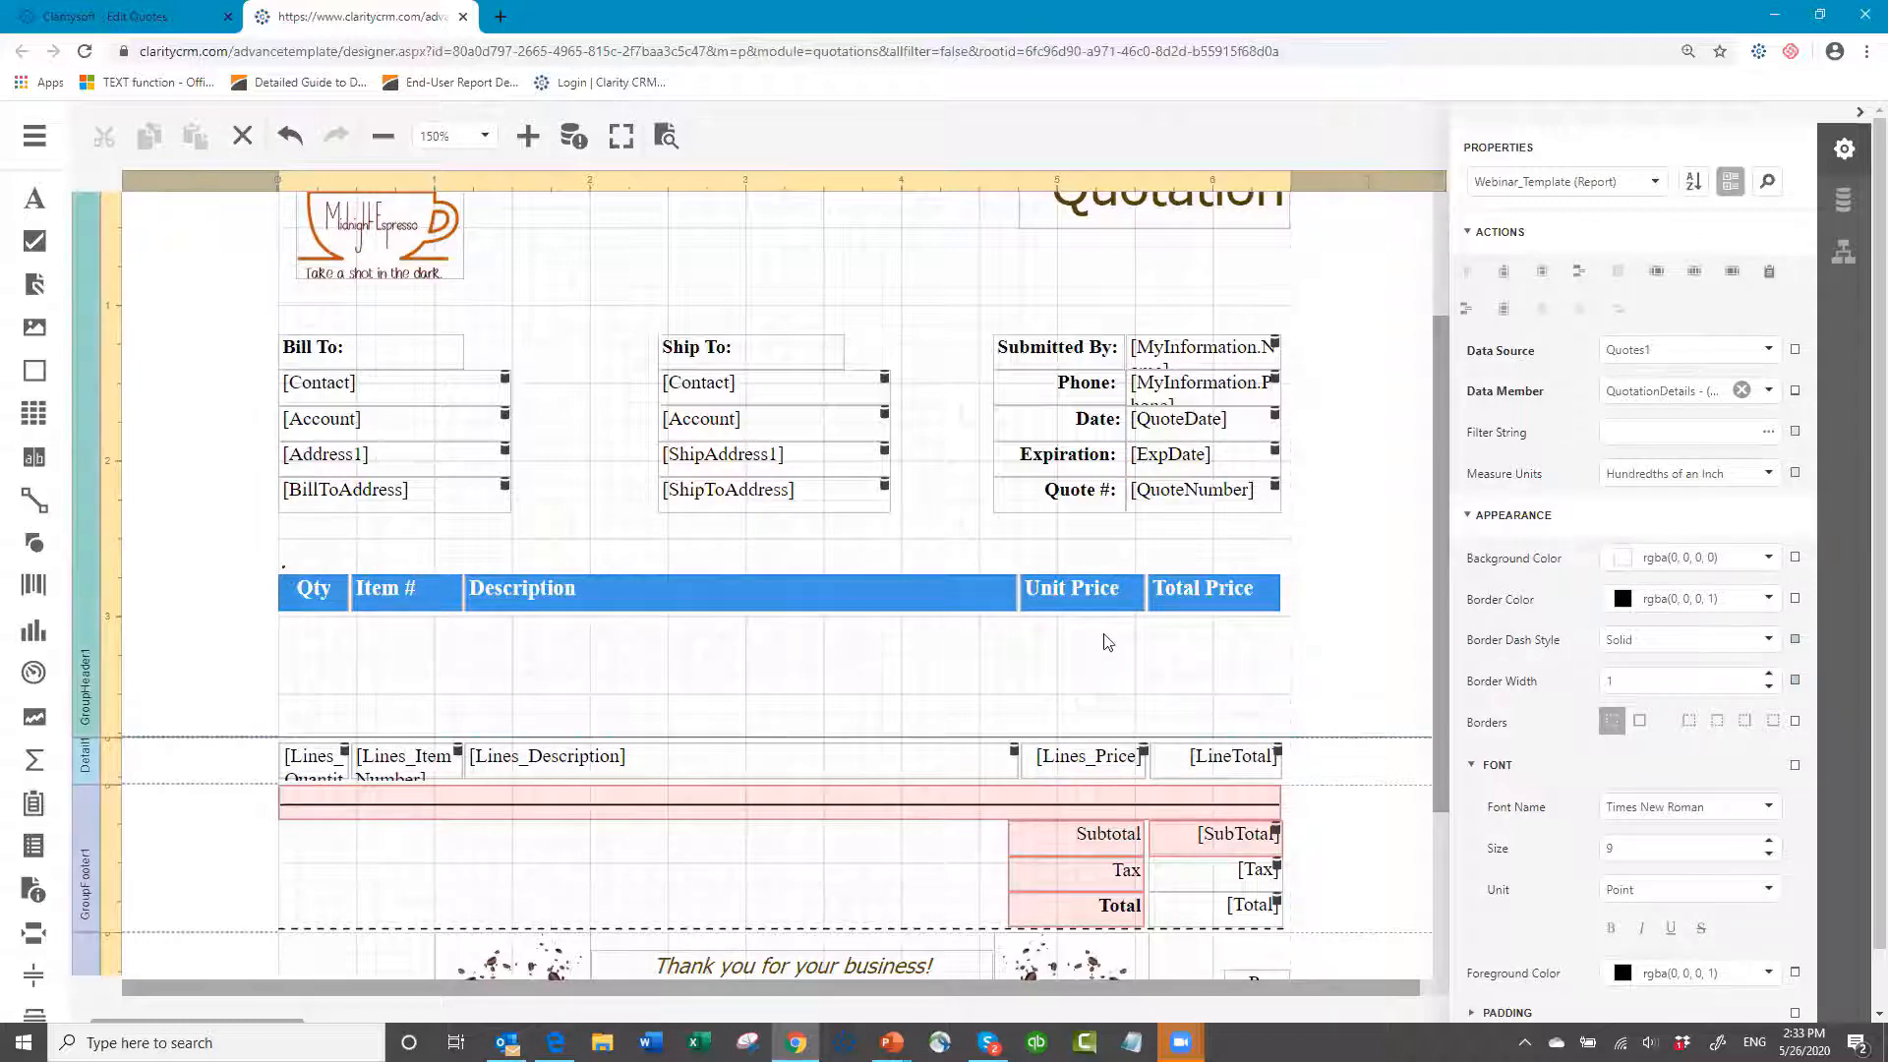
pyautogui.click(1278, 634)
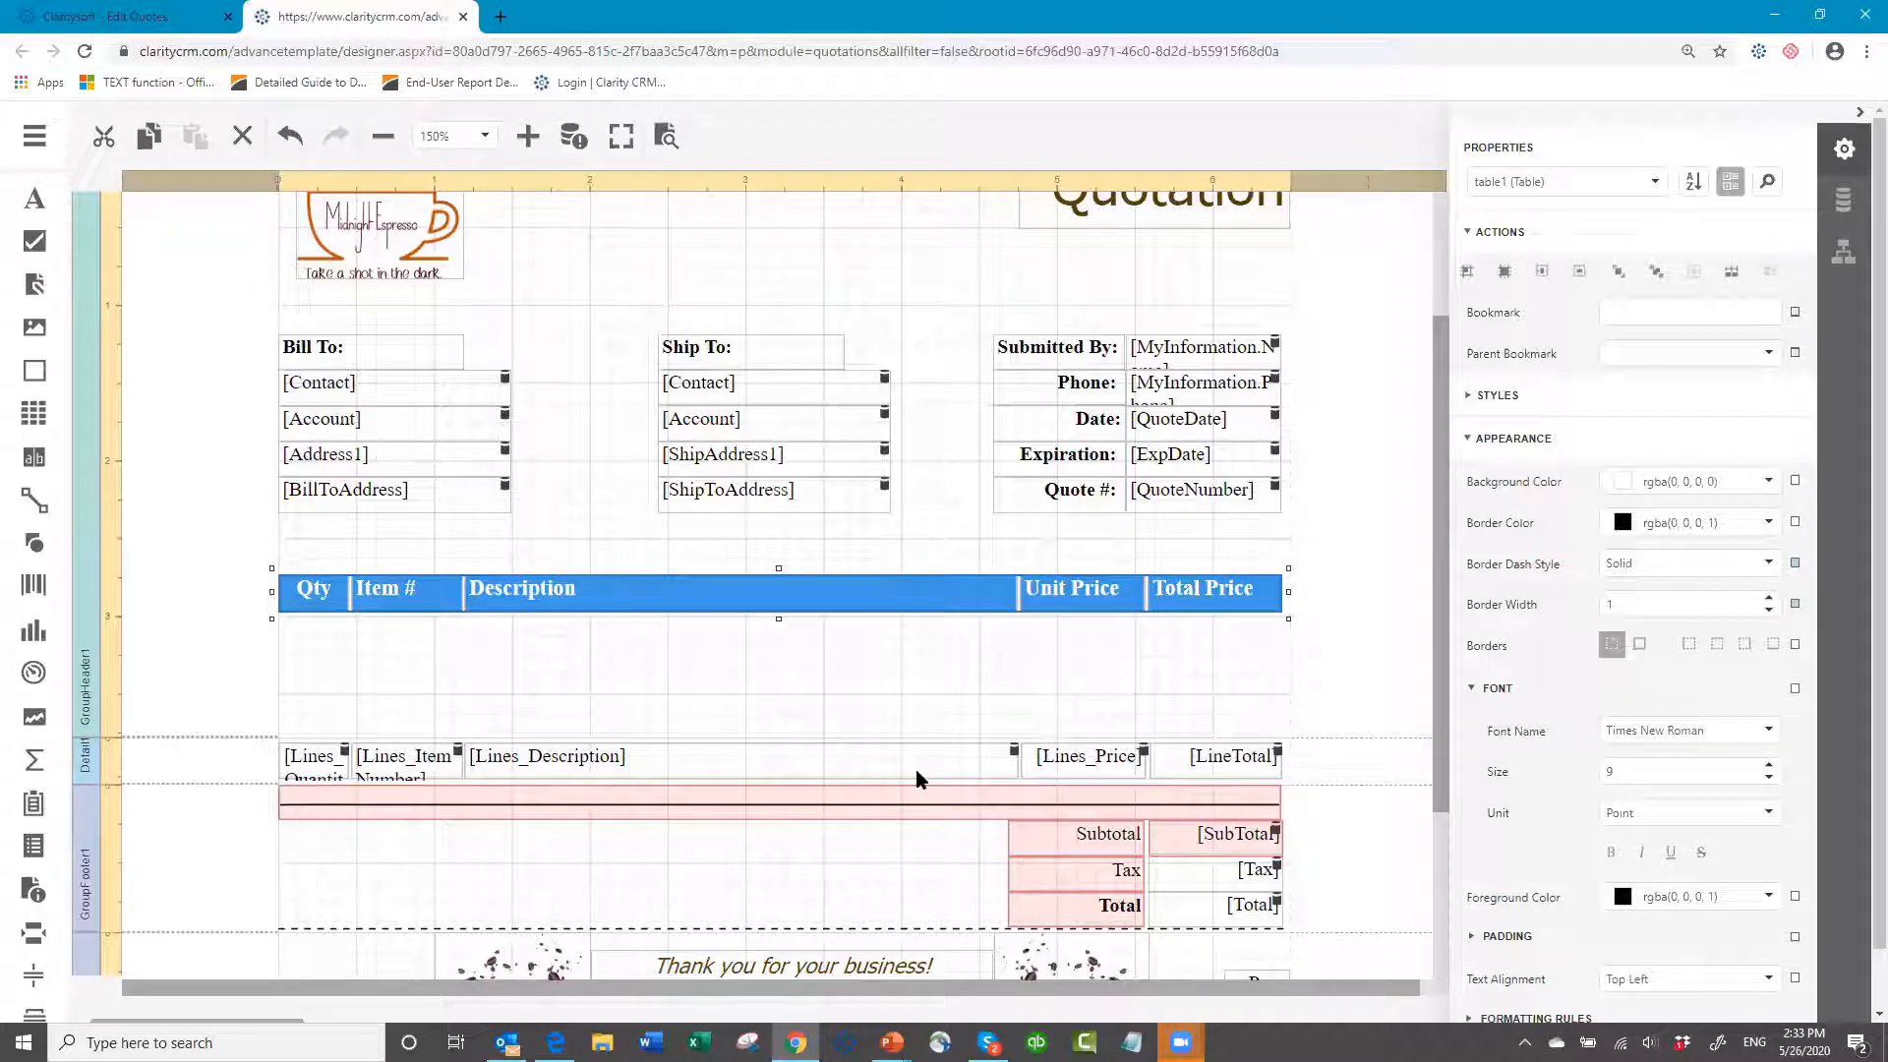
# - Nudge the item heading table down about half an inch, then shrink the group header band to end just beneath it
pyautogui.press('Down')
pyautogui.press('Down')
pyautogui.press('Down')
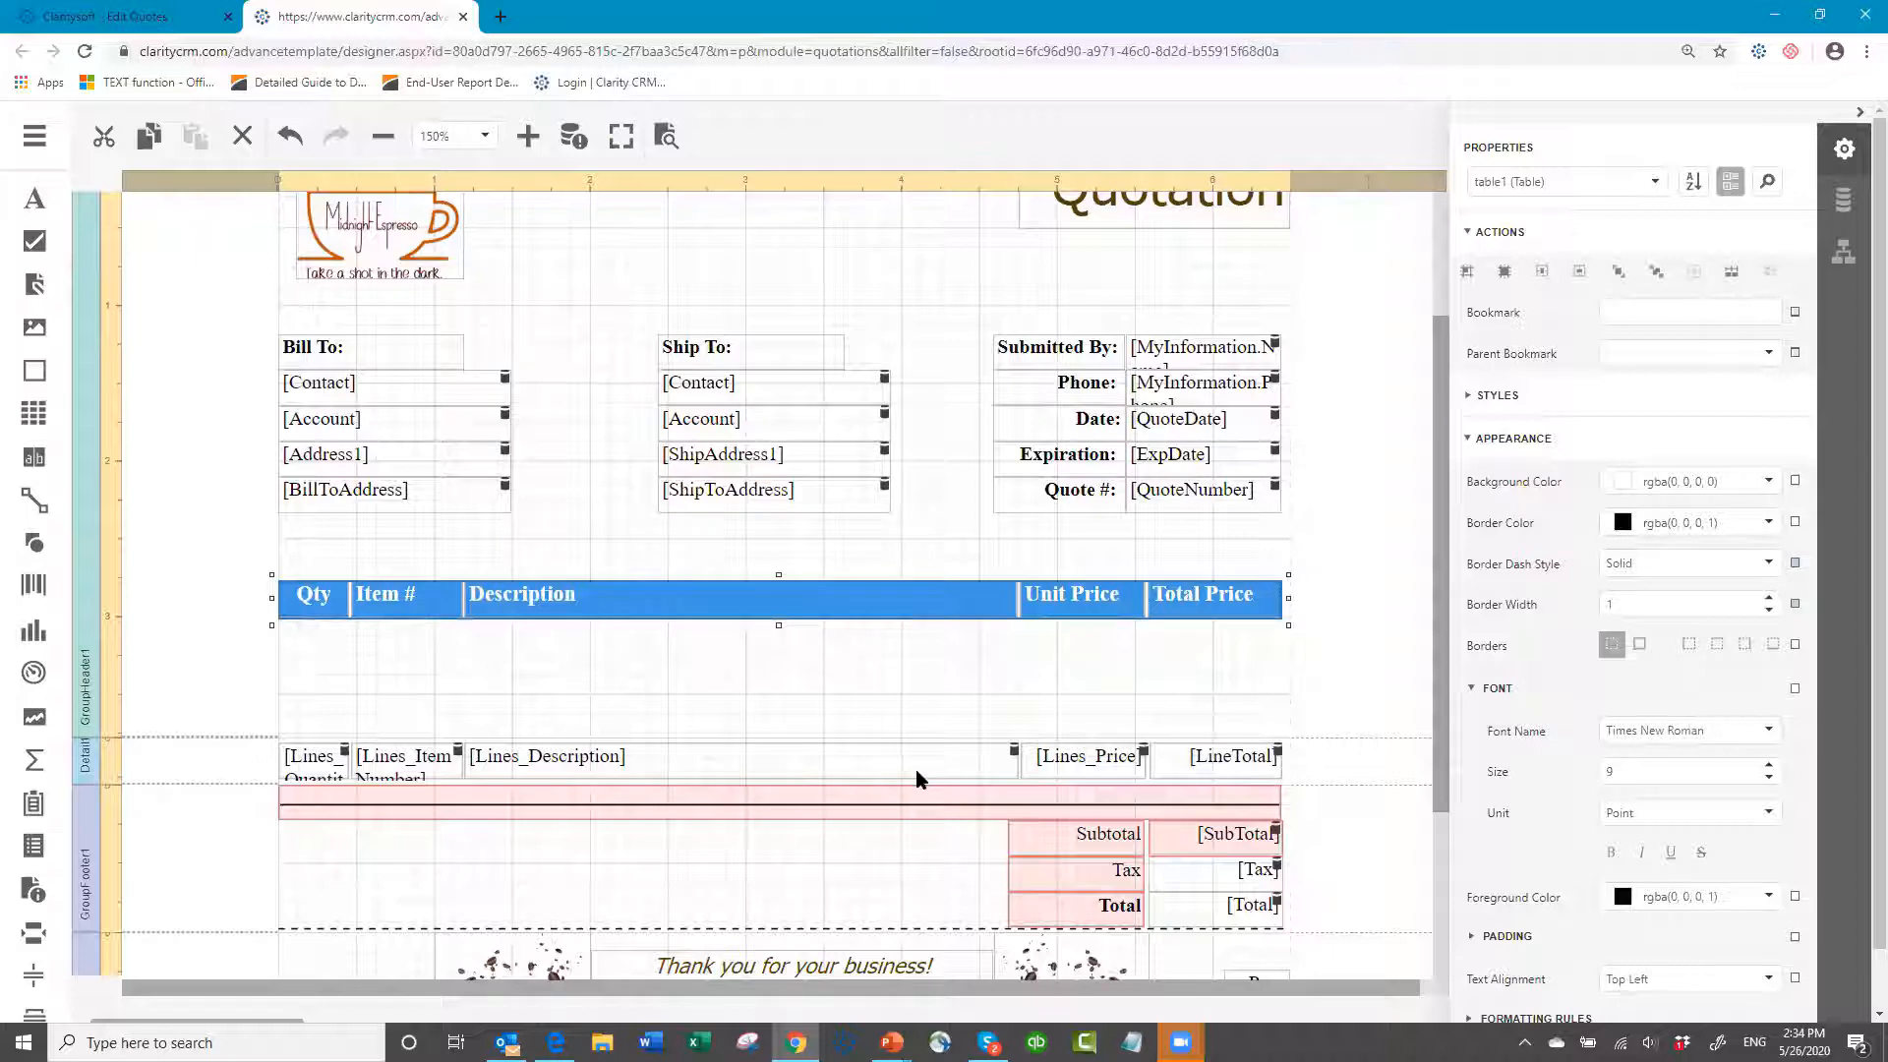
pyautogui.press('Down')
pyautogui.press('Down')
pyautogui.press('Down')
pyautogui.press('Down')
pyautogui.press('Down')
pyautogui.press('Down')
pyautogui.press('Down')
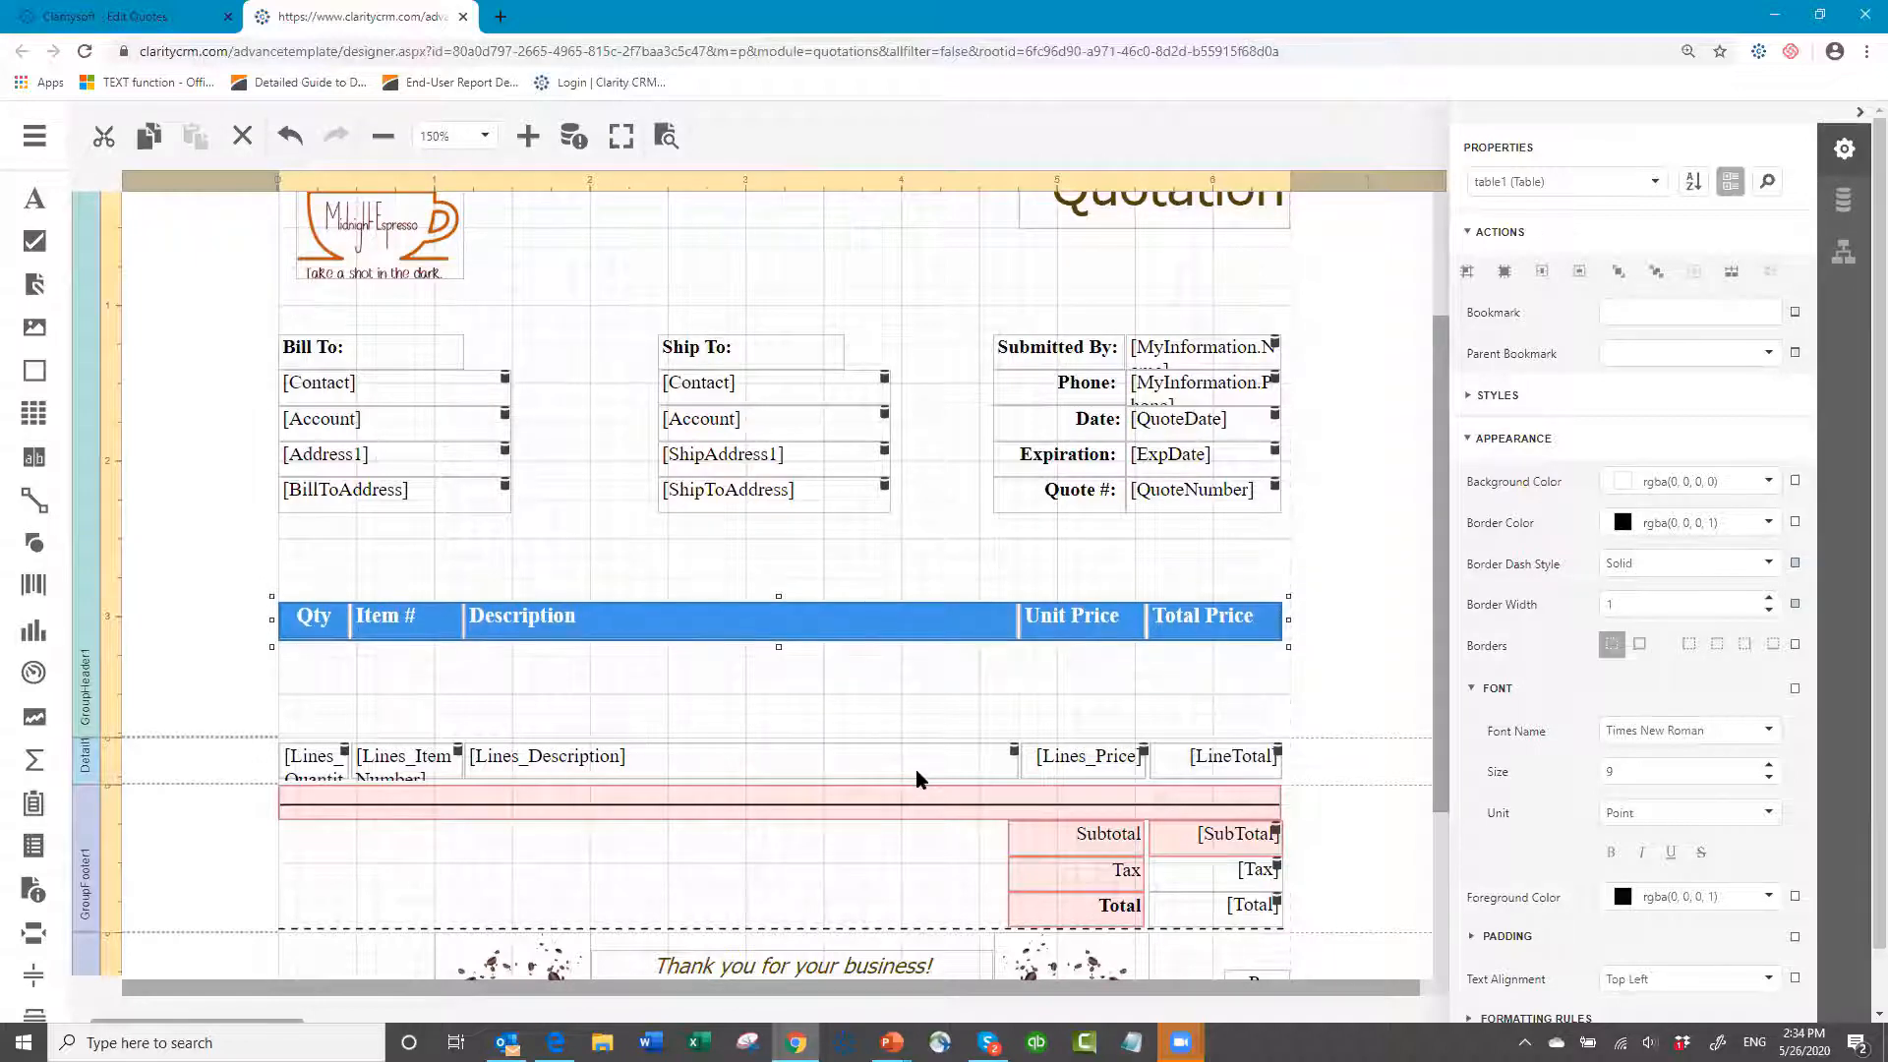
pyautogui.press('Down')
pyautogui.press('Down')
pyautogui.press('Down')
pyautogui.press('Down')
pyautogui.press('Down')
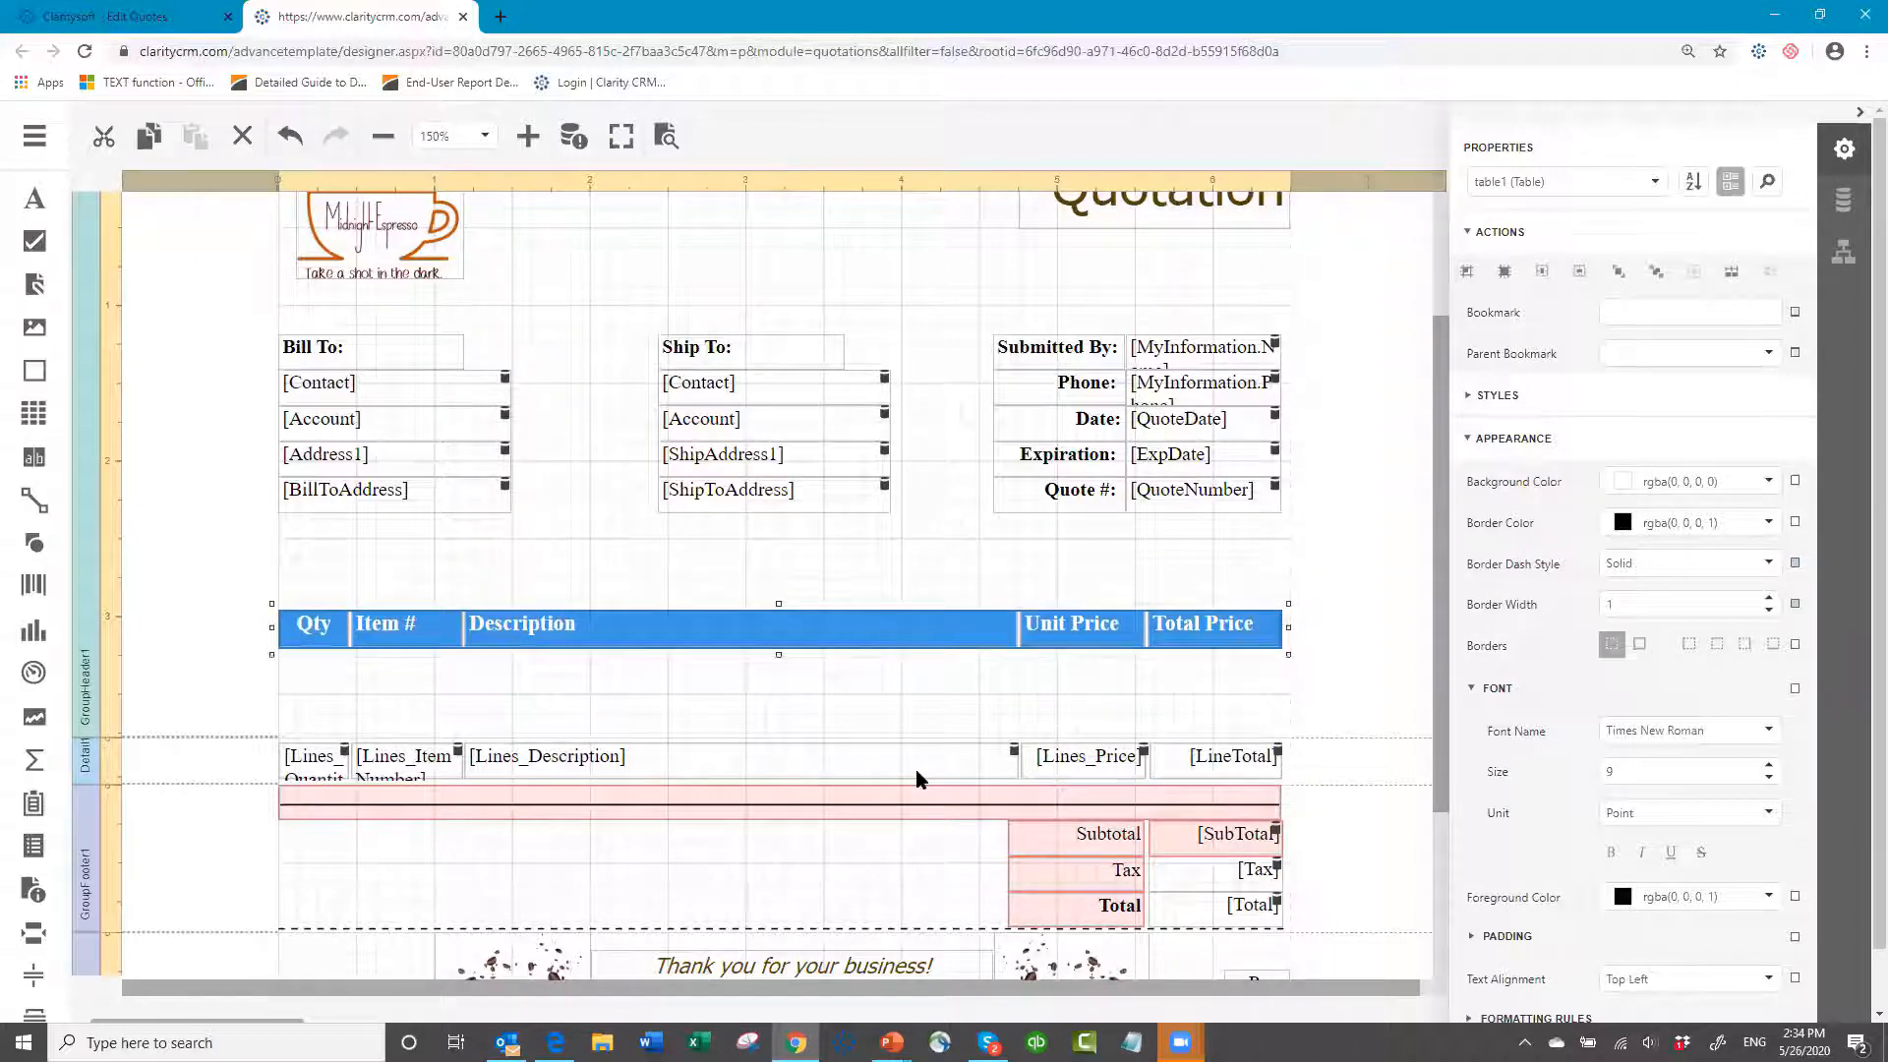
pyautogui.press('Down')
pyautogui.press('Down')
pyautogui.press('Down')
pyautogui.press('Down')
pyautogui.press('Down')
pyautogui.press('Down')
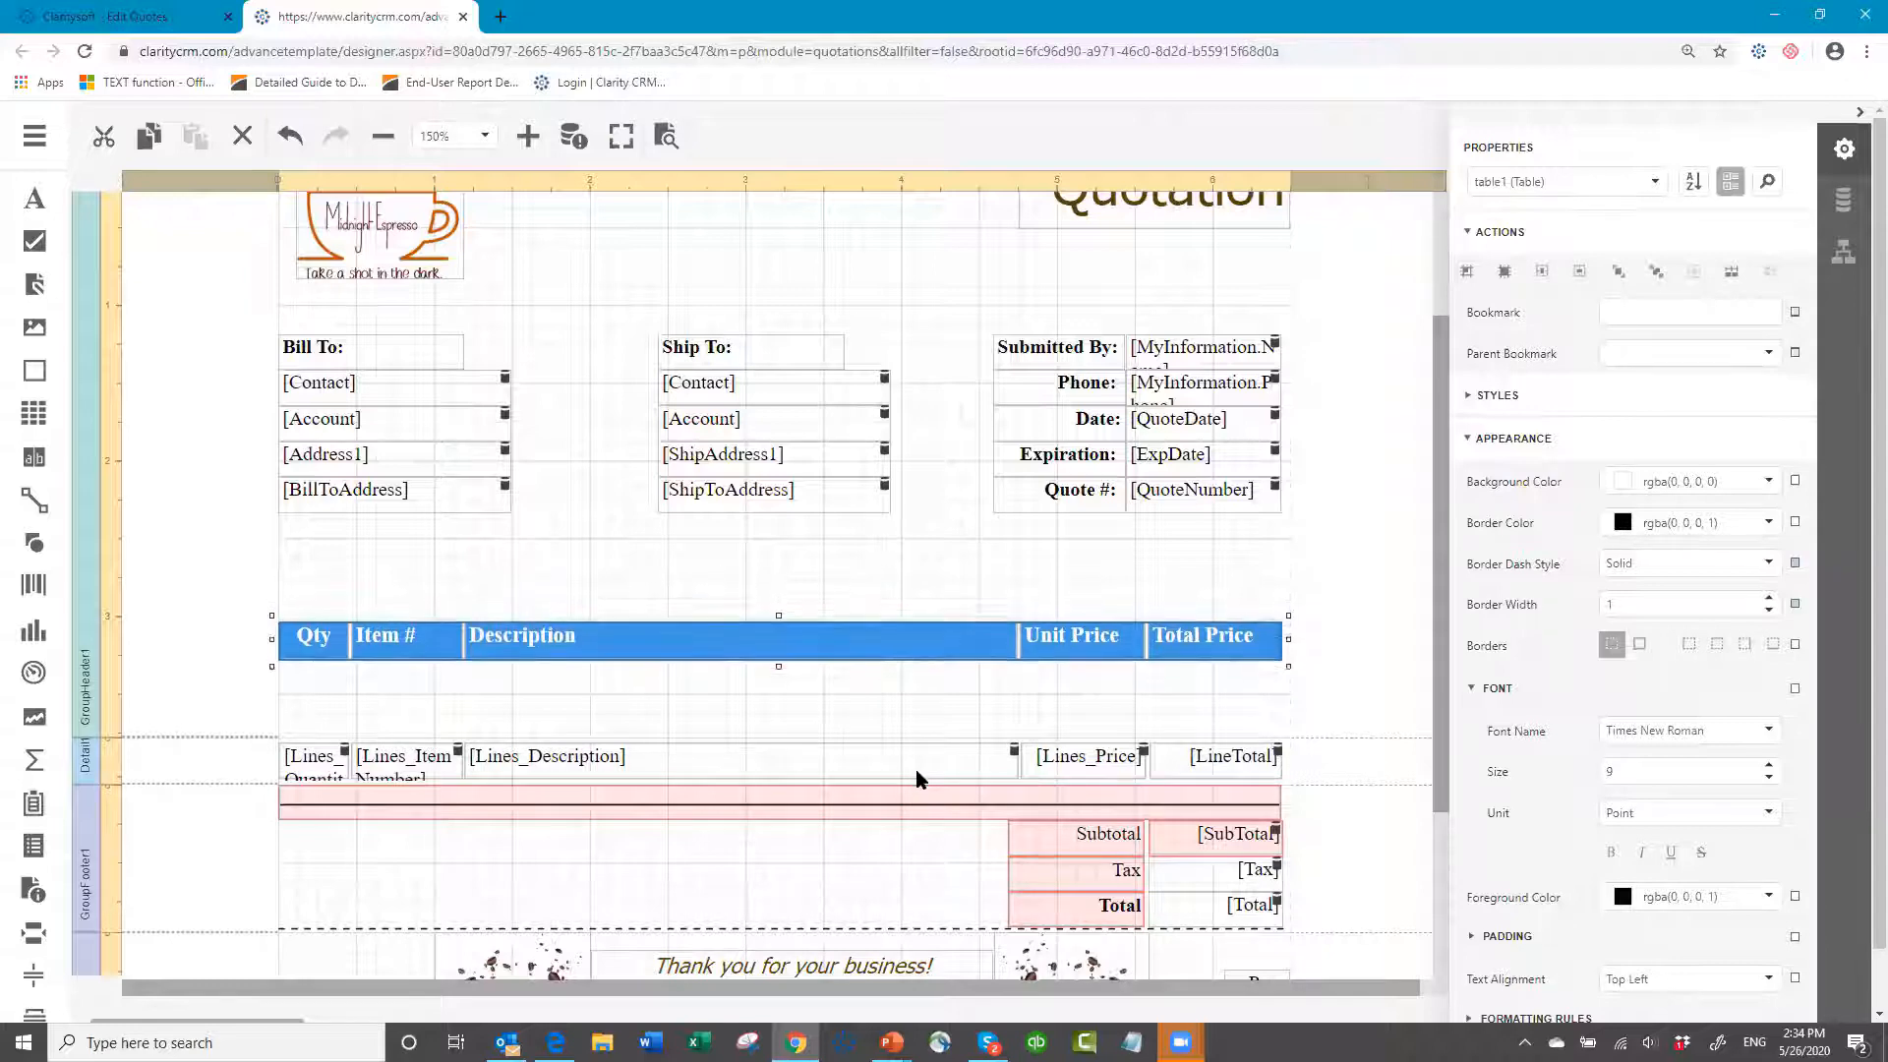
pyautogui.press('Down')
pyautogui.press('Down')
pyautogui.press('Down')
pyautogui.press('Down')
pyautogui.press('Down')
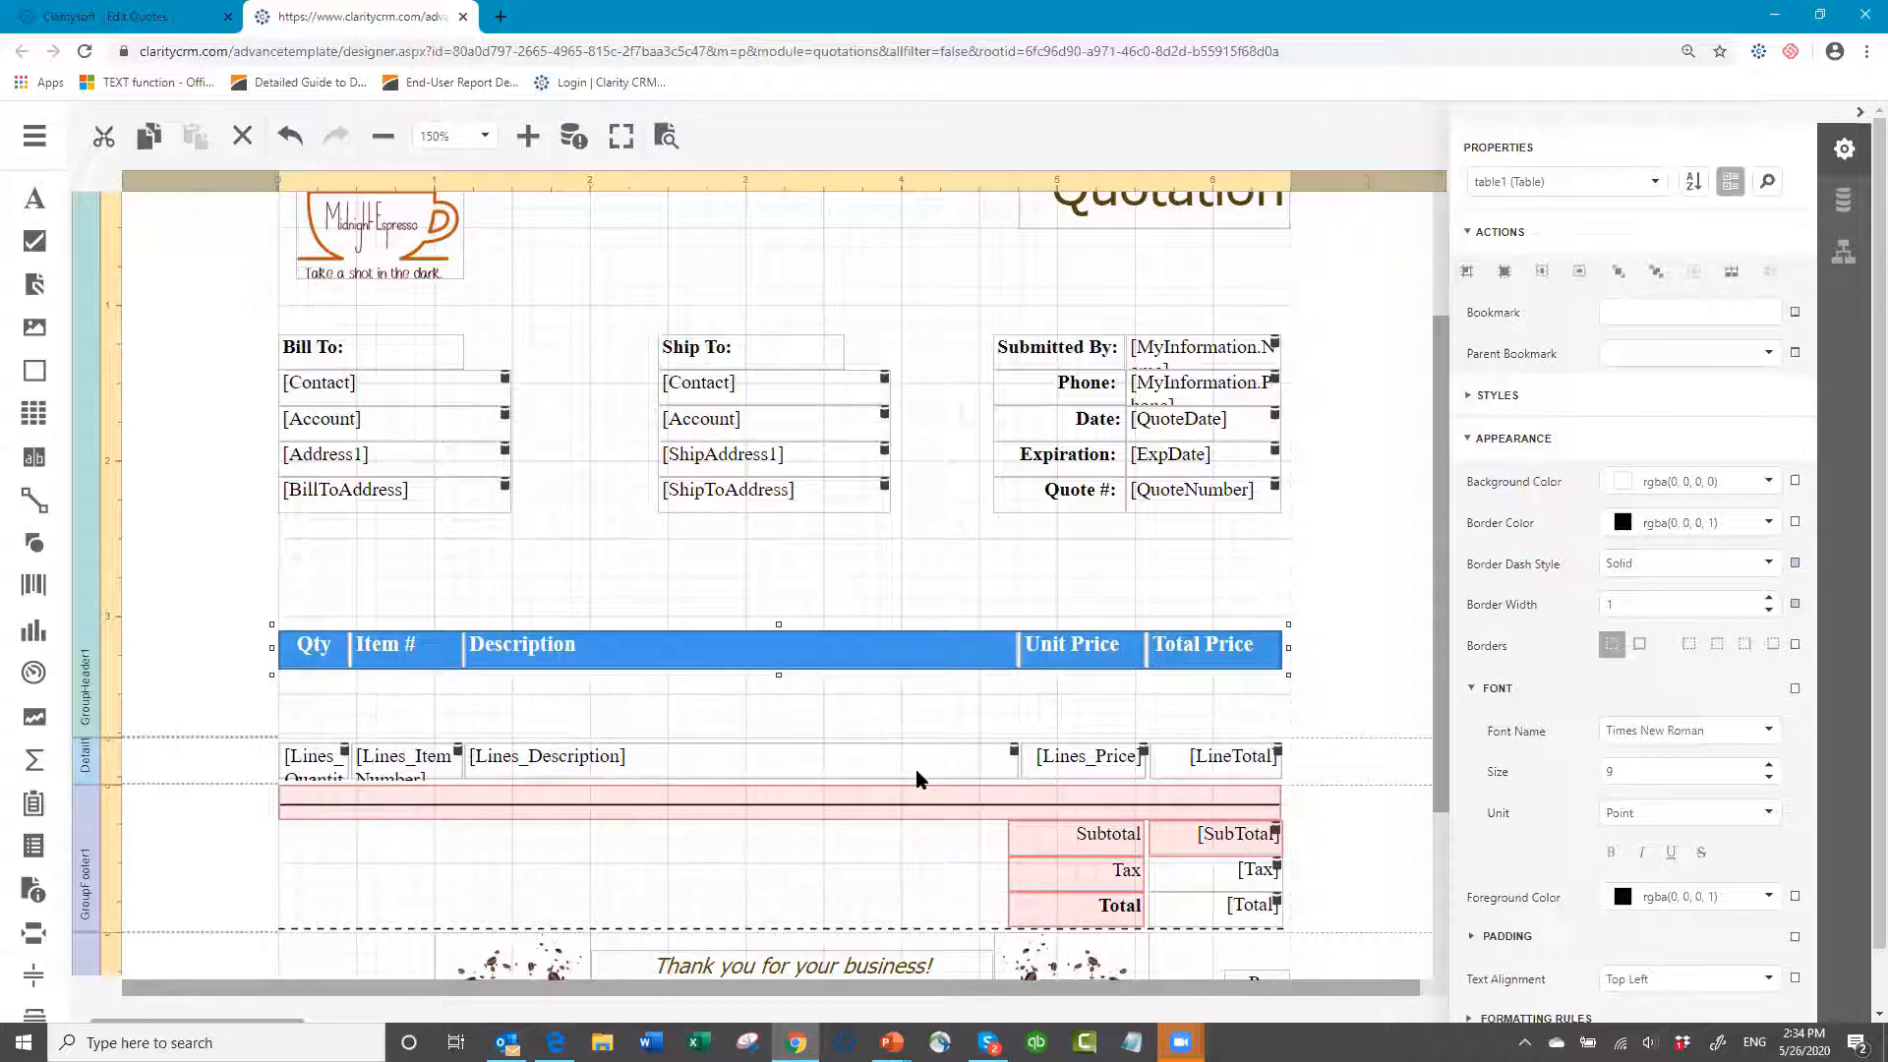
pyautogui.press('Down')
pyautogui.press('Down')
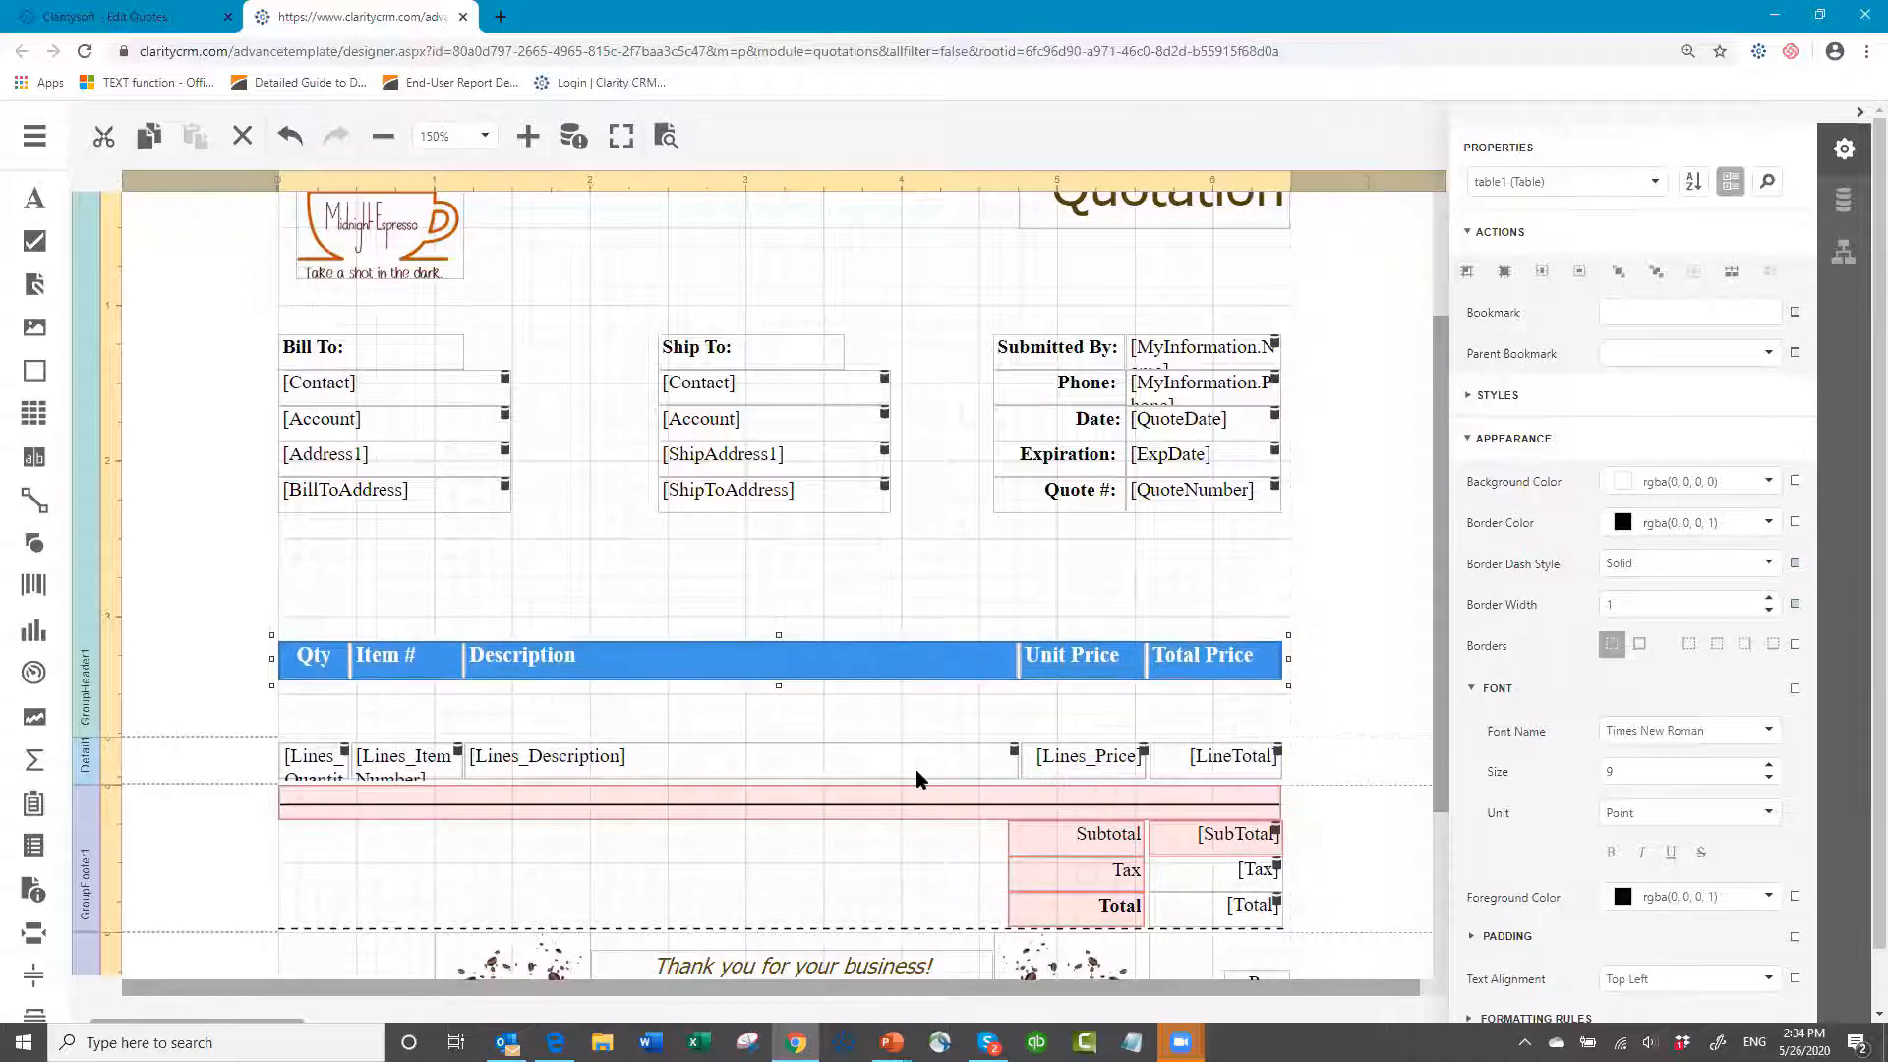
pyautogui.press('Down')
pyautogui.press('Down')
pyautogui.press('Down')
pyautogui.press('Down')
pyautogui.press('Down')
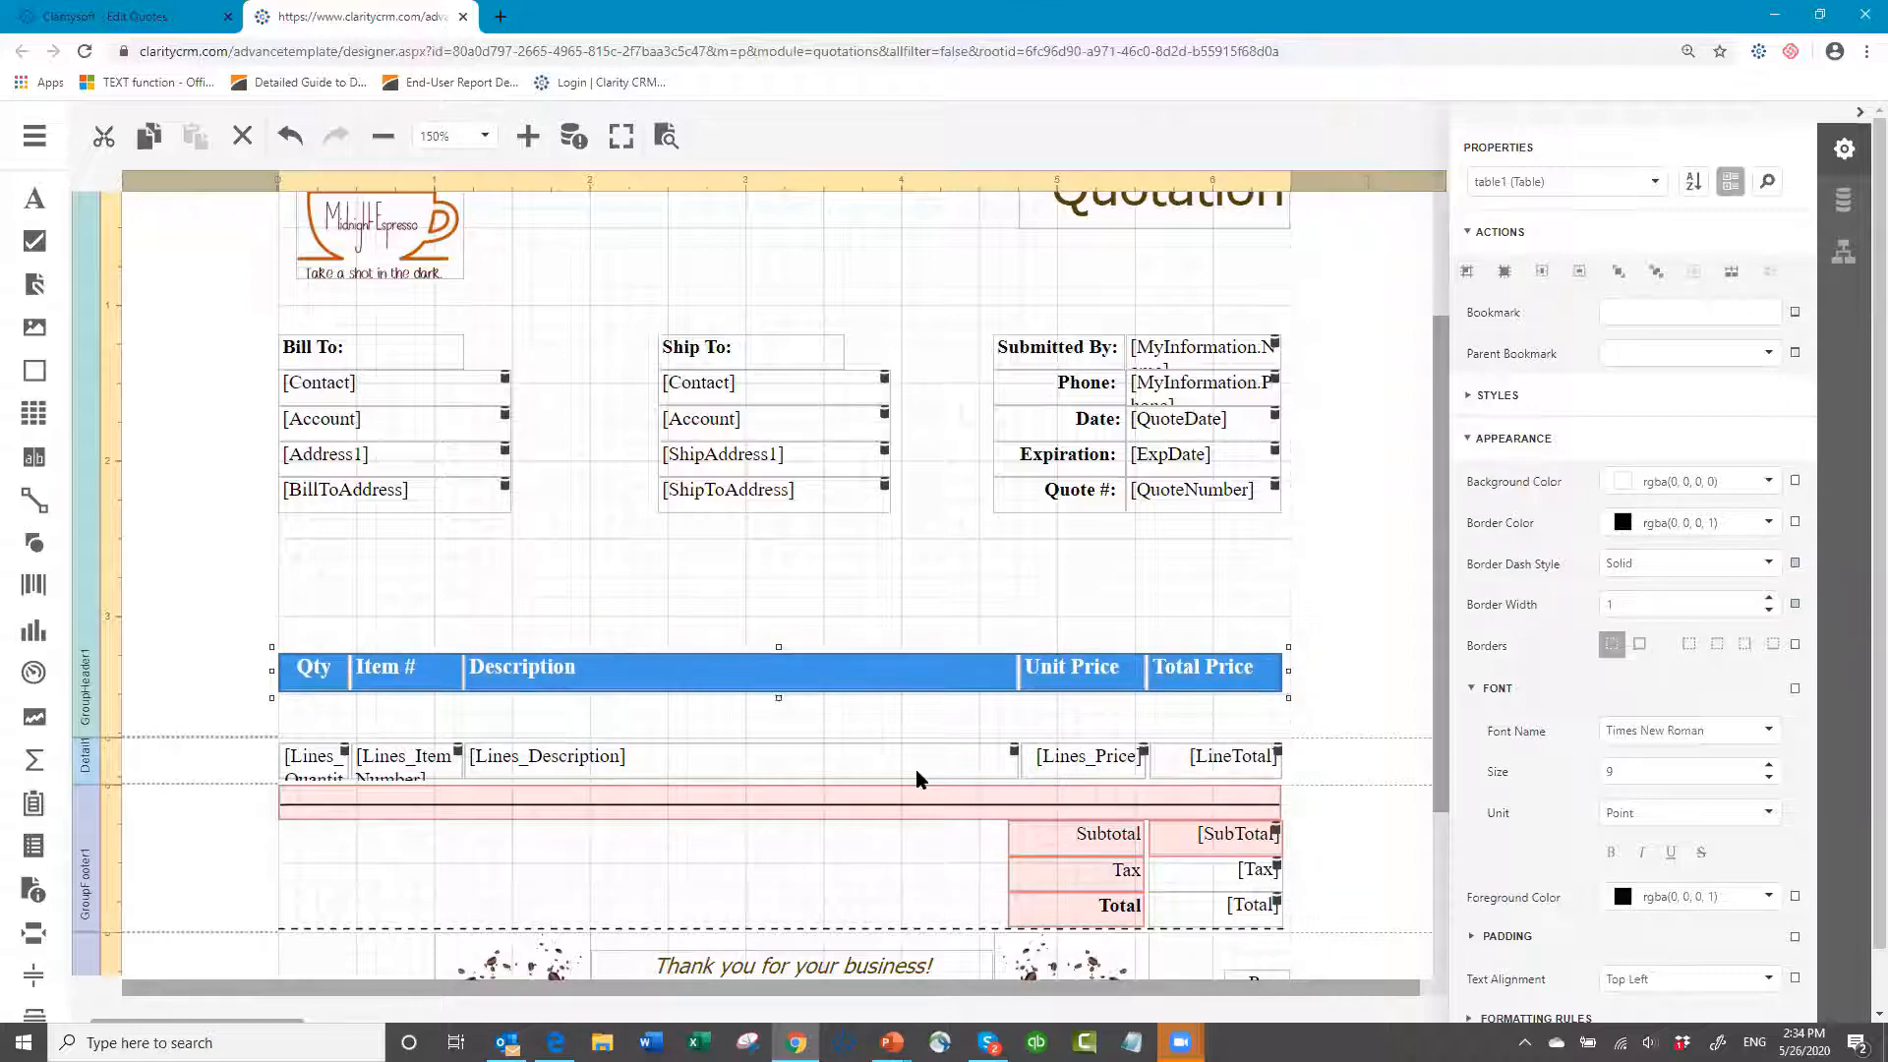
pyautogui.press('Down')
pyautogui.press('Down')
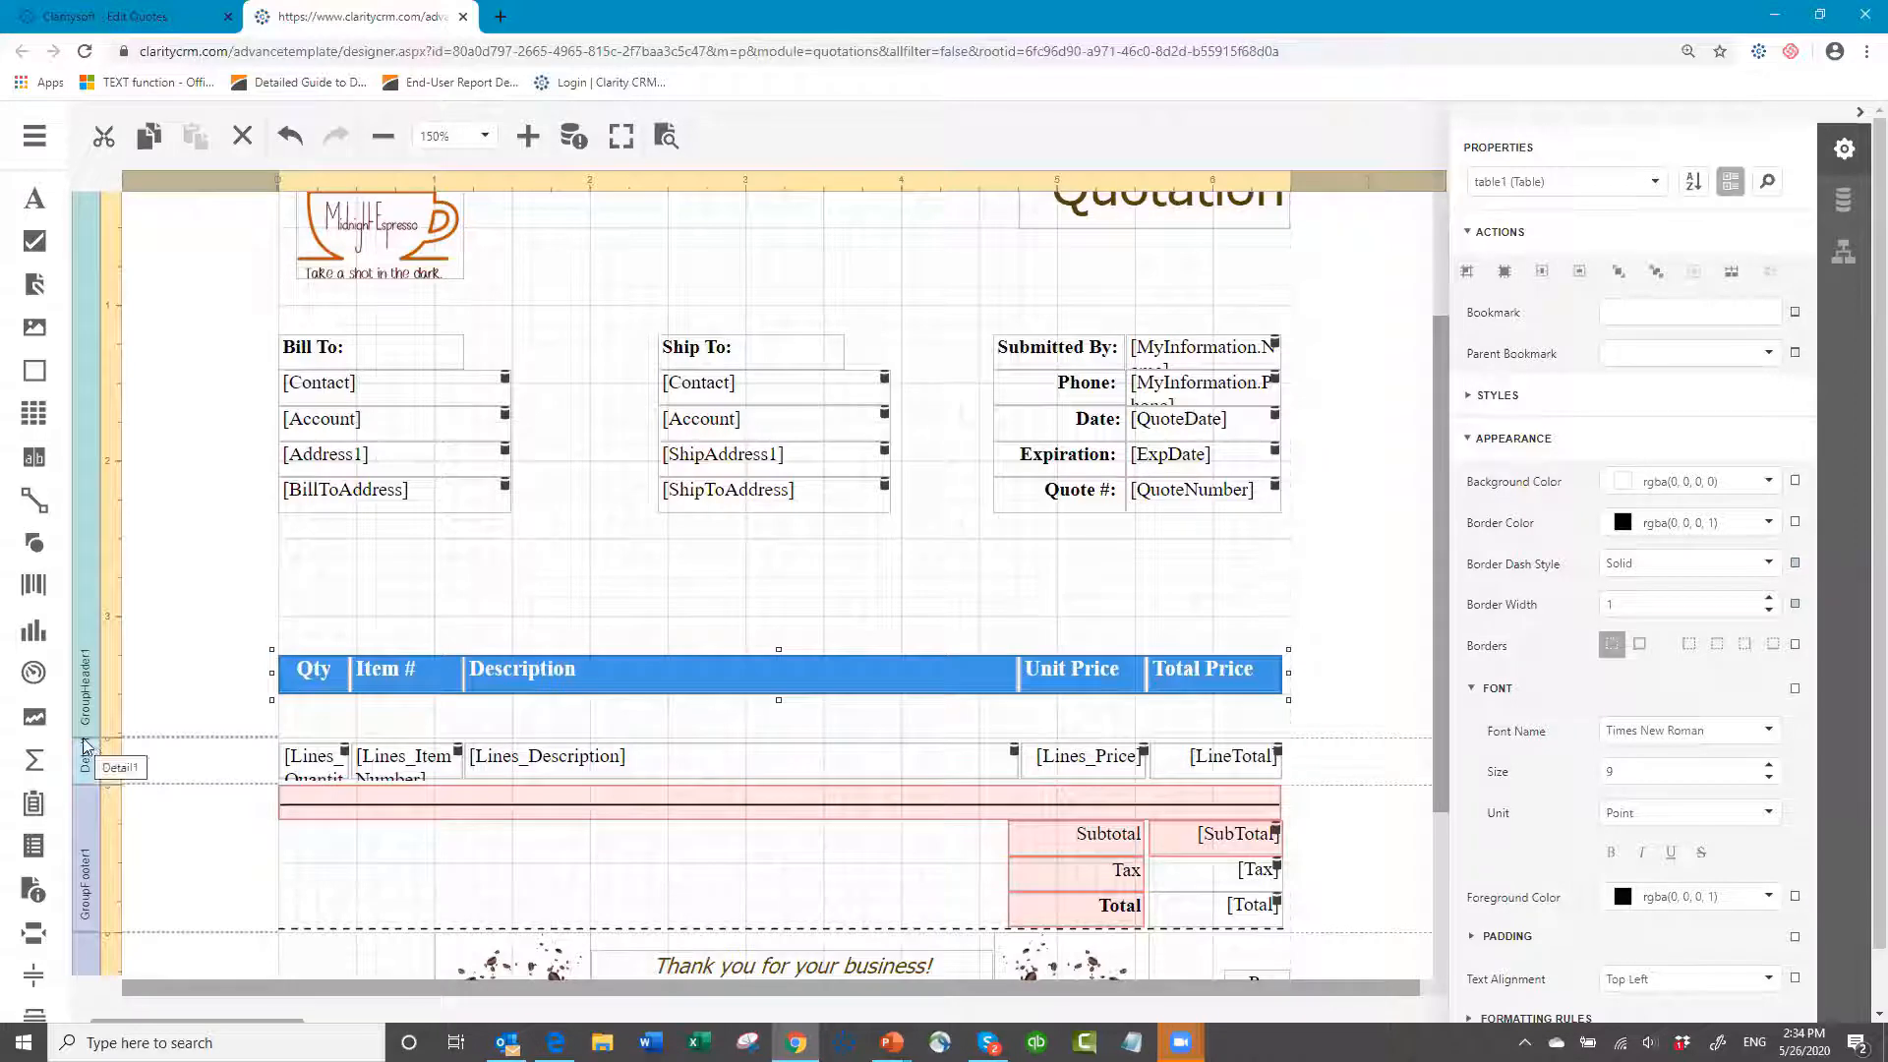
pyautogui.moveTo(84, 733); pyautogui.dragTo(106, 683)
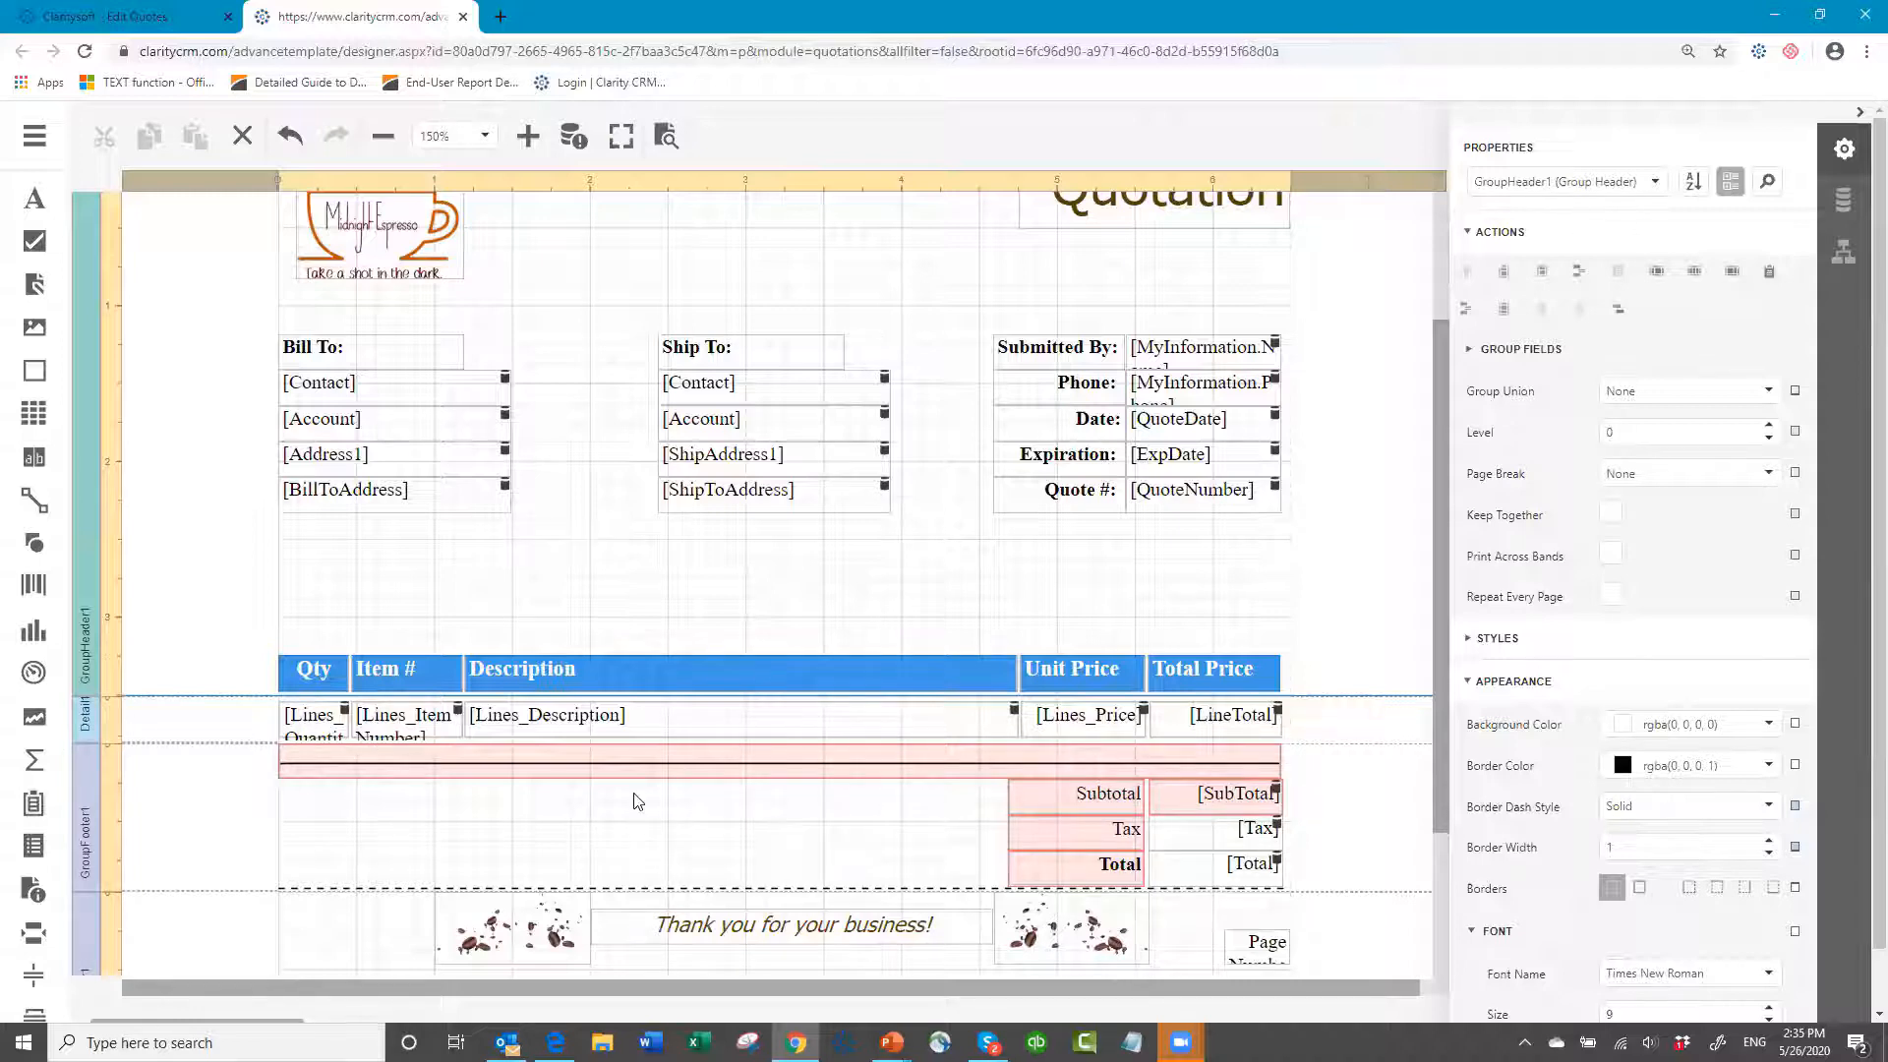
# - Extend the group footer band down by about 0.8 inch and move the page break line near the band's lower edge
pyautogui.scroll(-2, 637, 802)
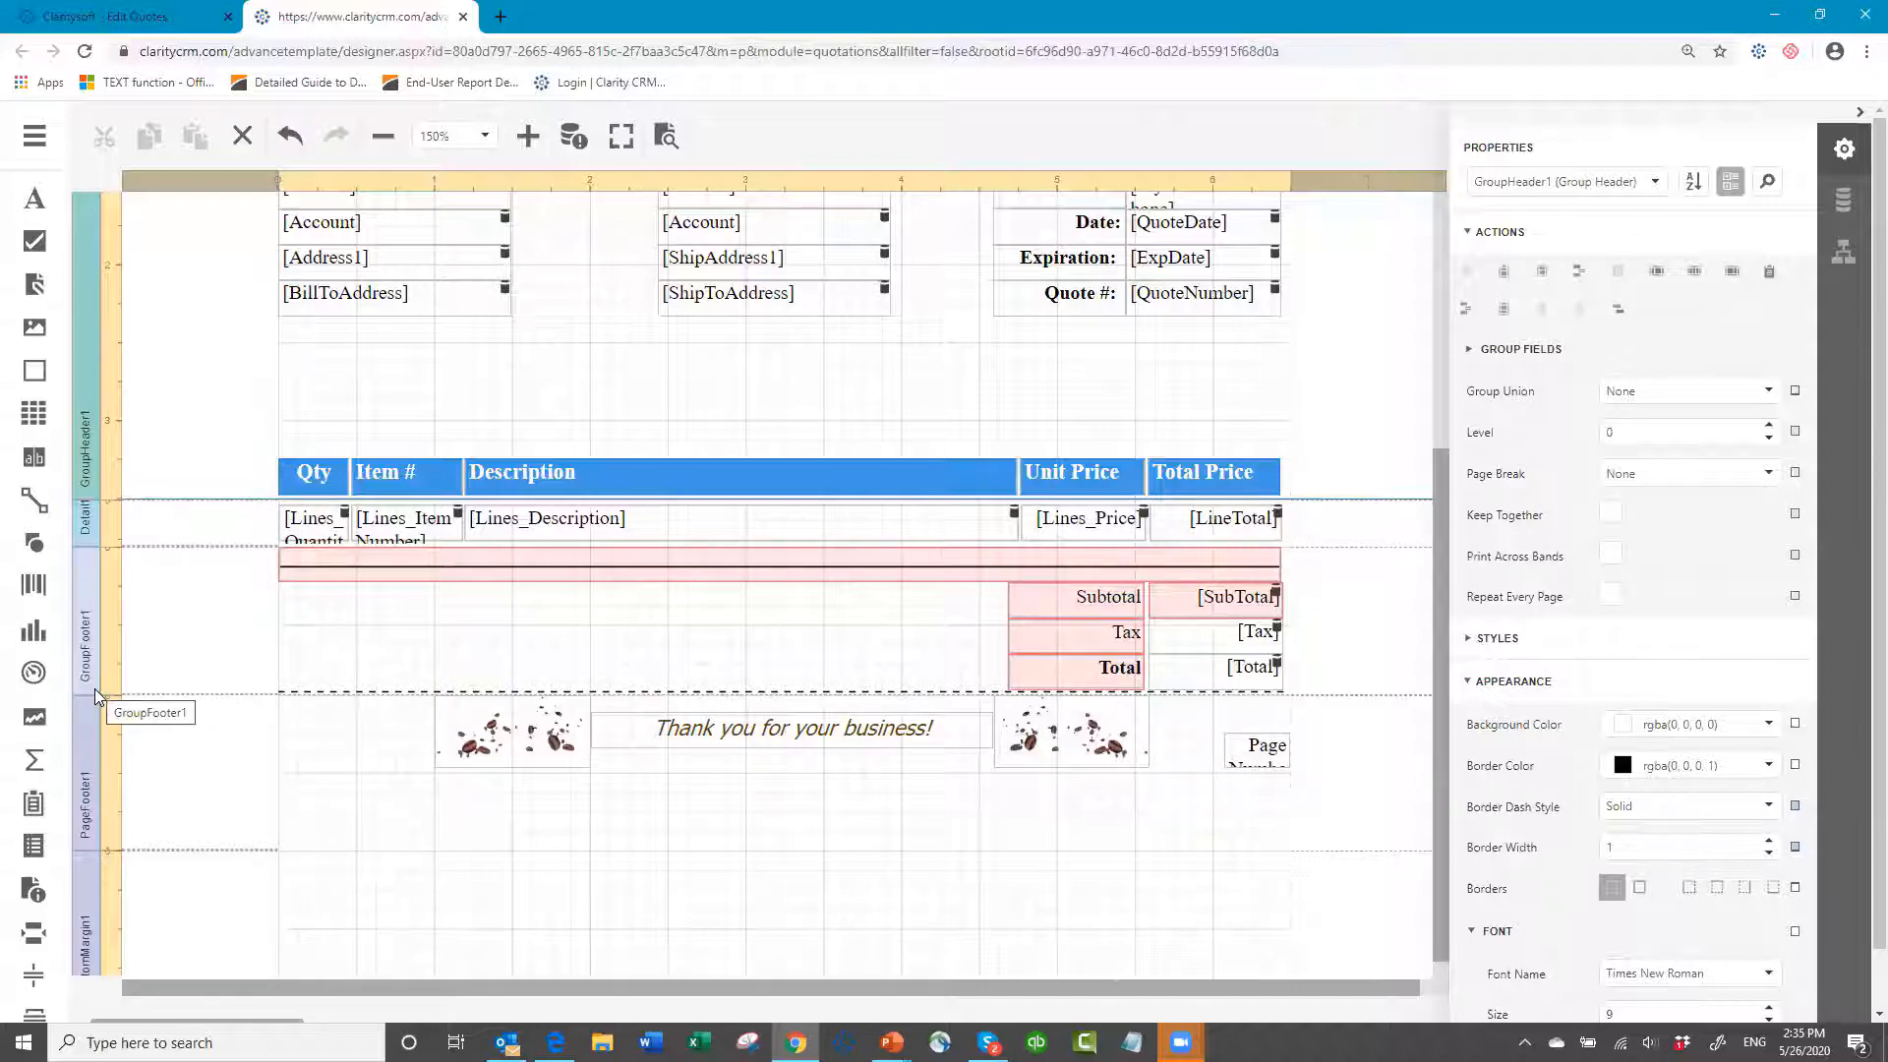
pyautogui.moveTo(85, 692); pyautogui.dragTo(80, 817)
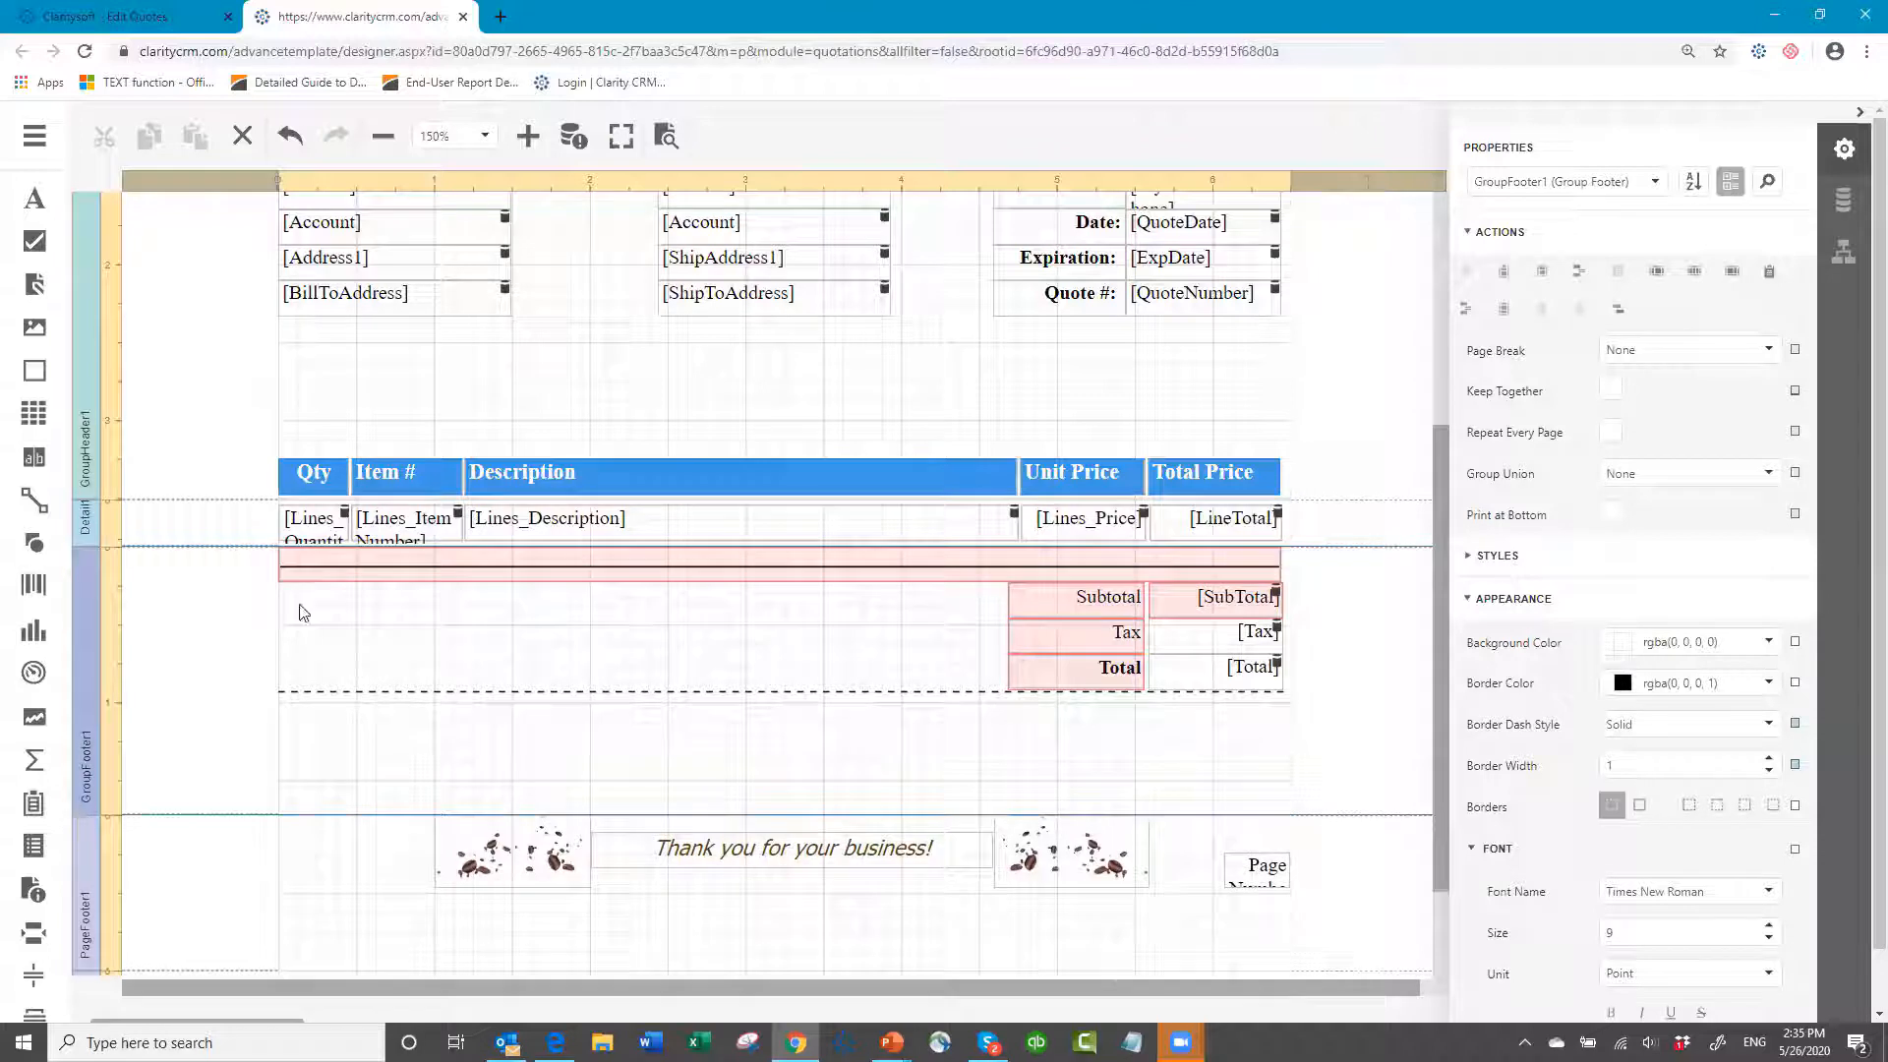
pyautogui.click(521, 692)
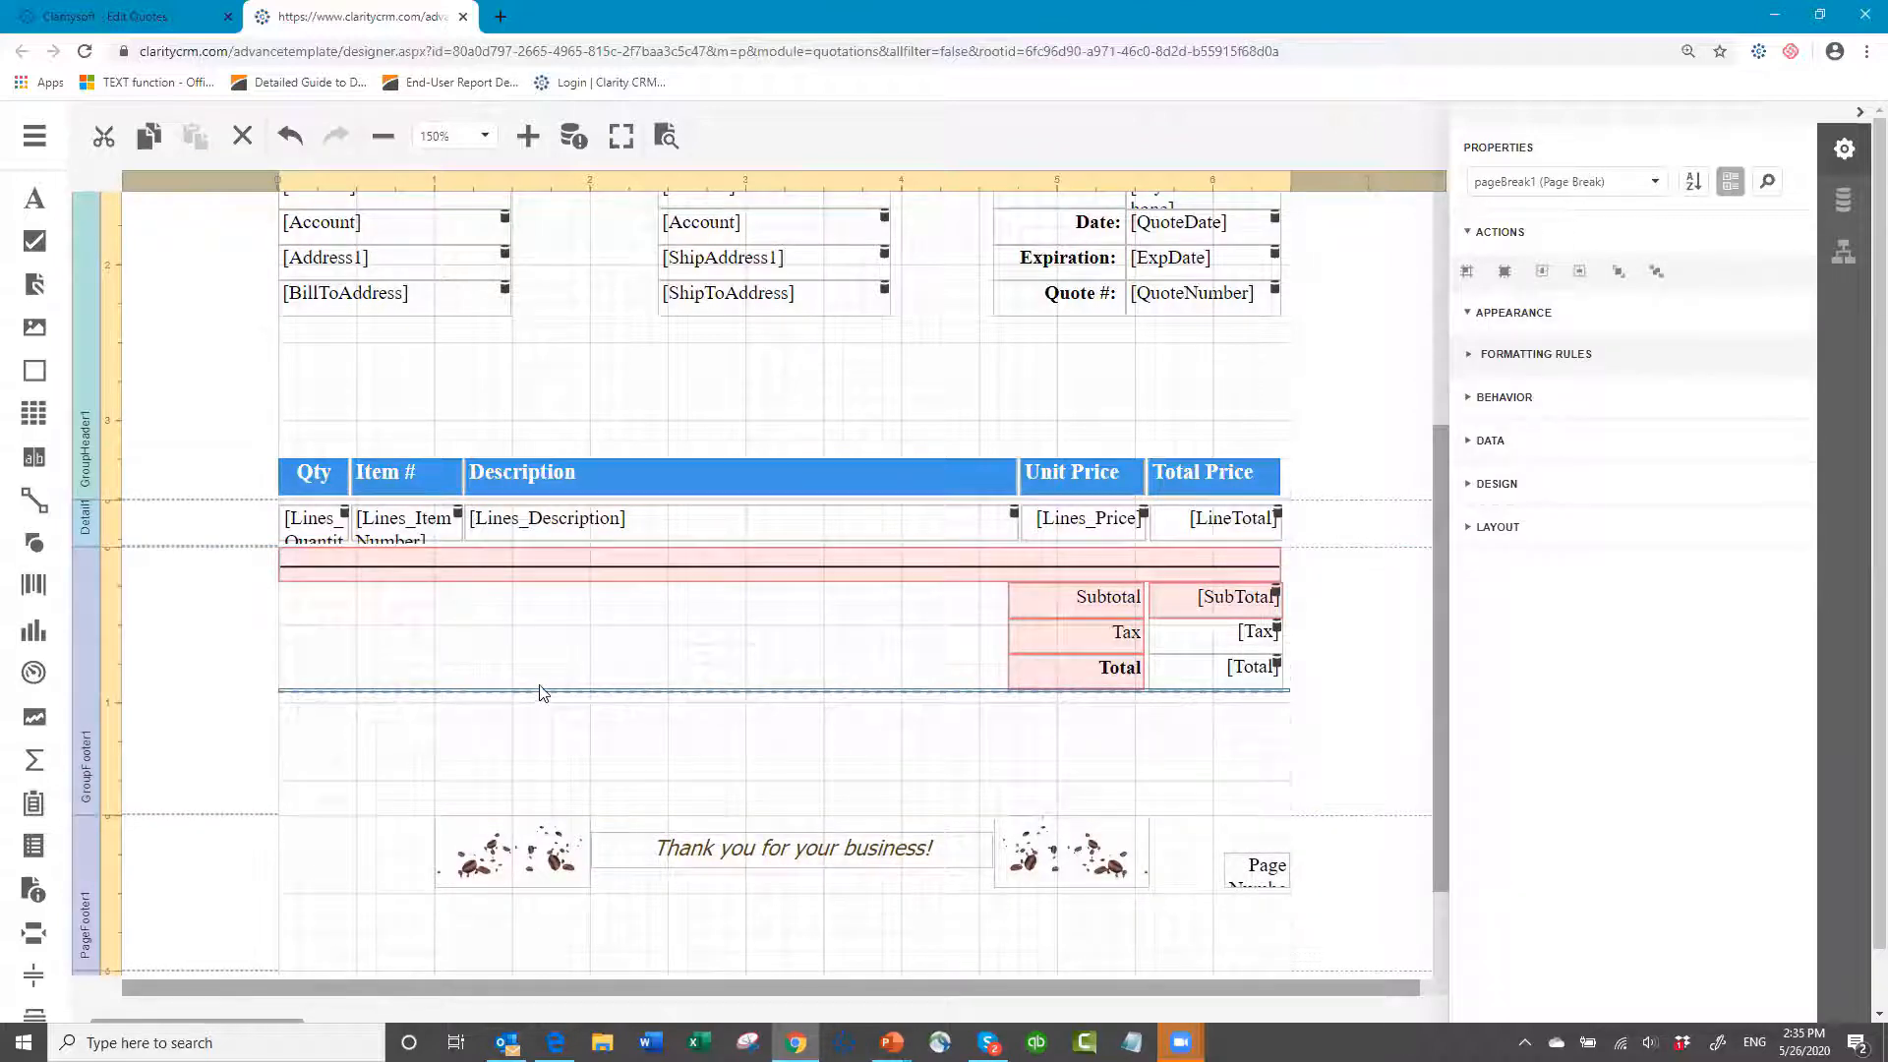
pyautogui.moveTo(545, 697); pyautogui.dragTo(536, 793)
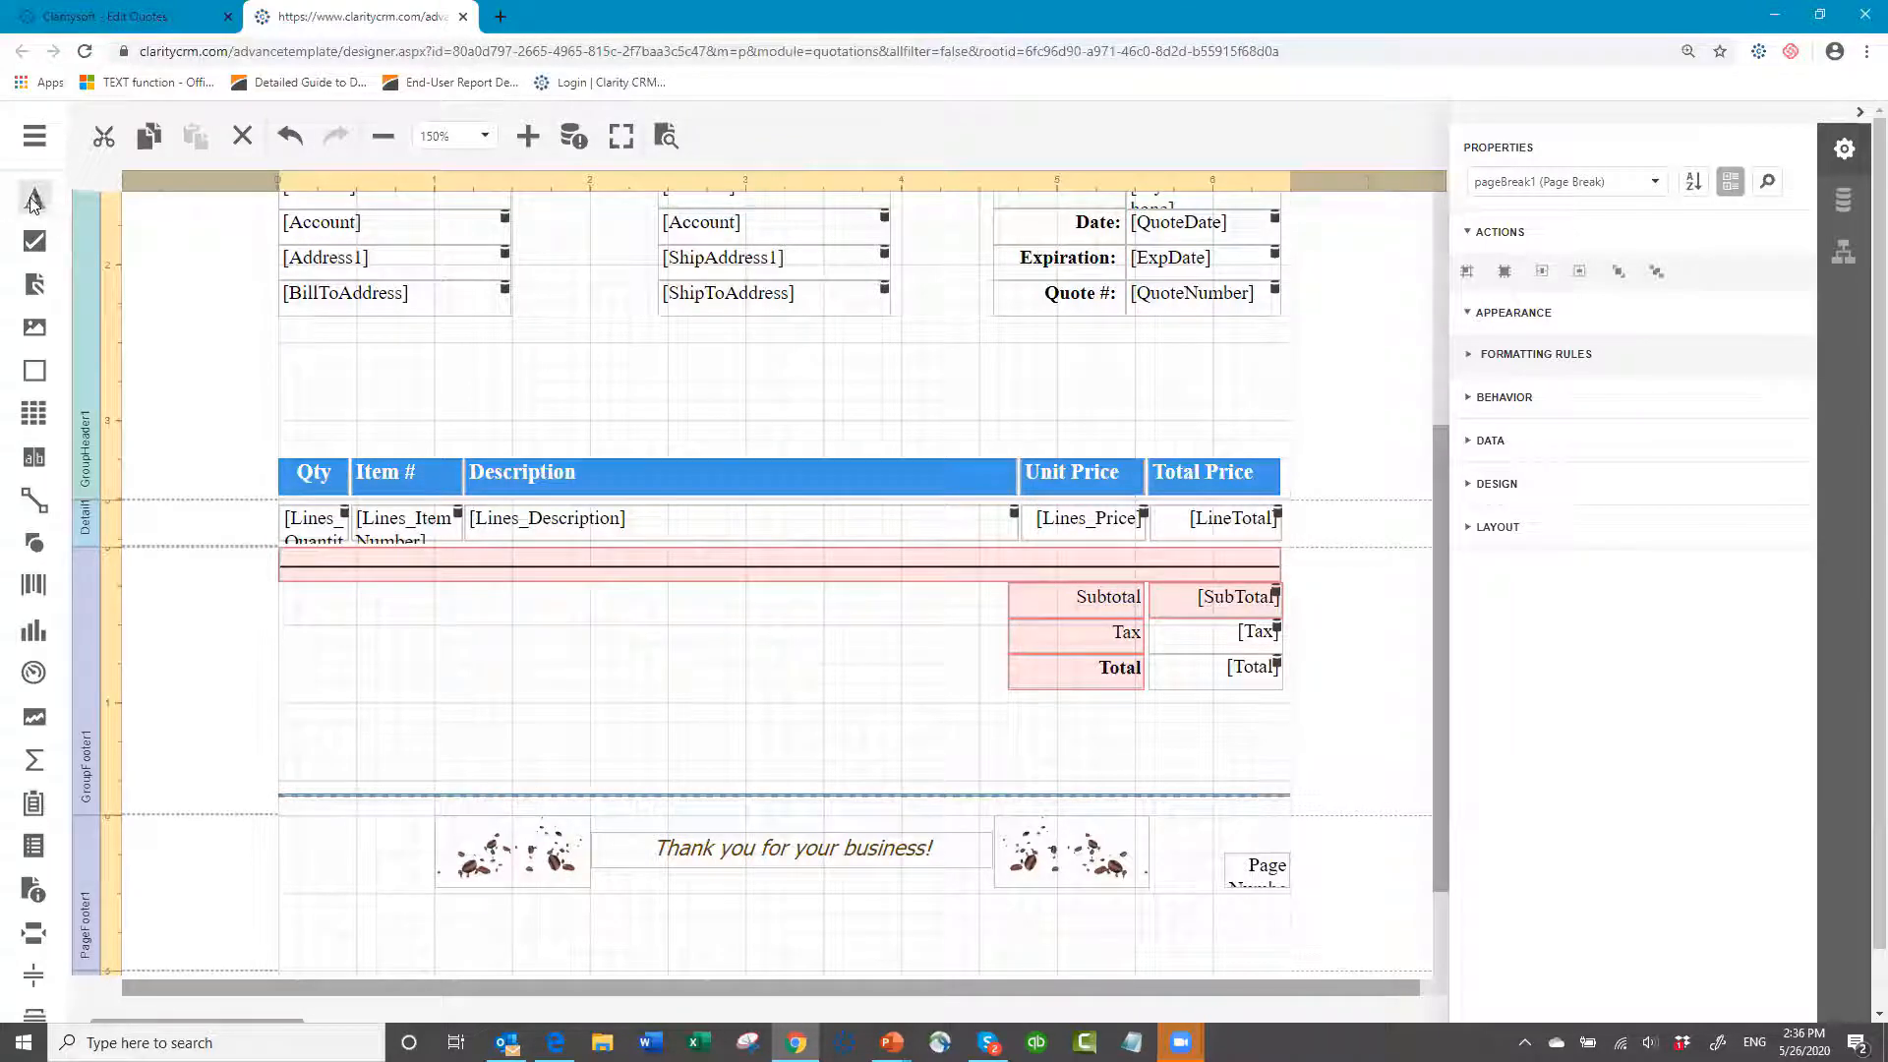
# - Add a label in the empty area beside the totals in the group footer, with the text "This box is for special messages"
pyautogui.moveTo(34, 200); pyautogui.dragTo(350, 637)
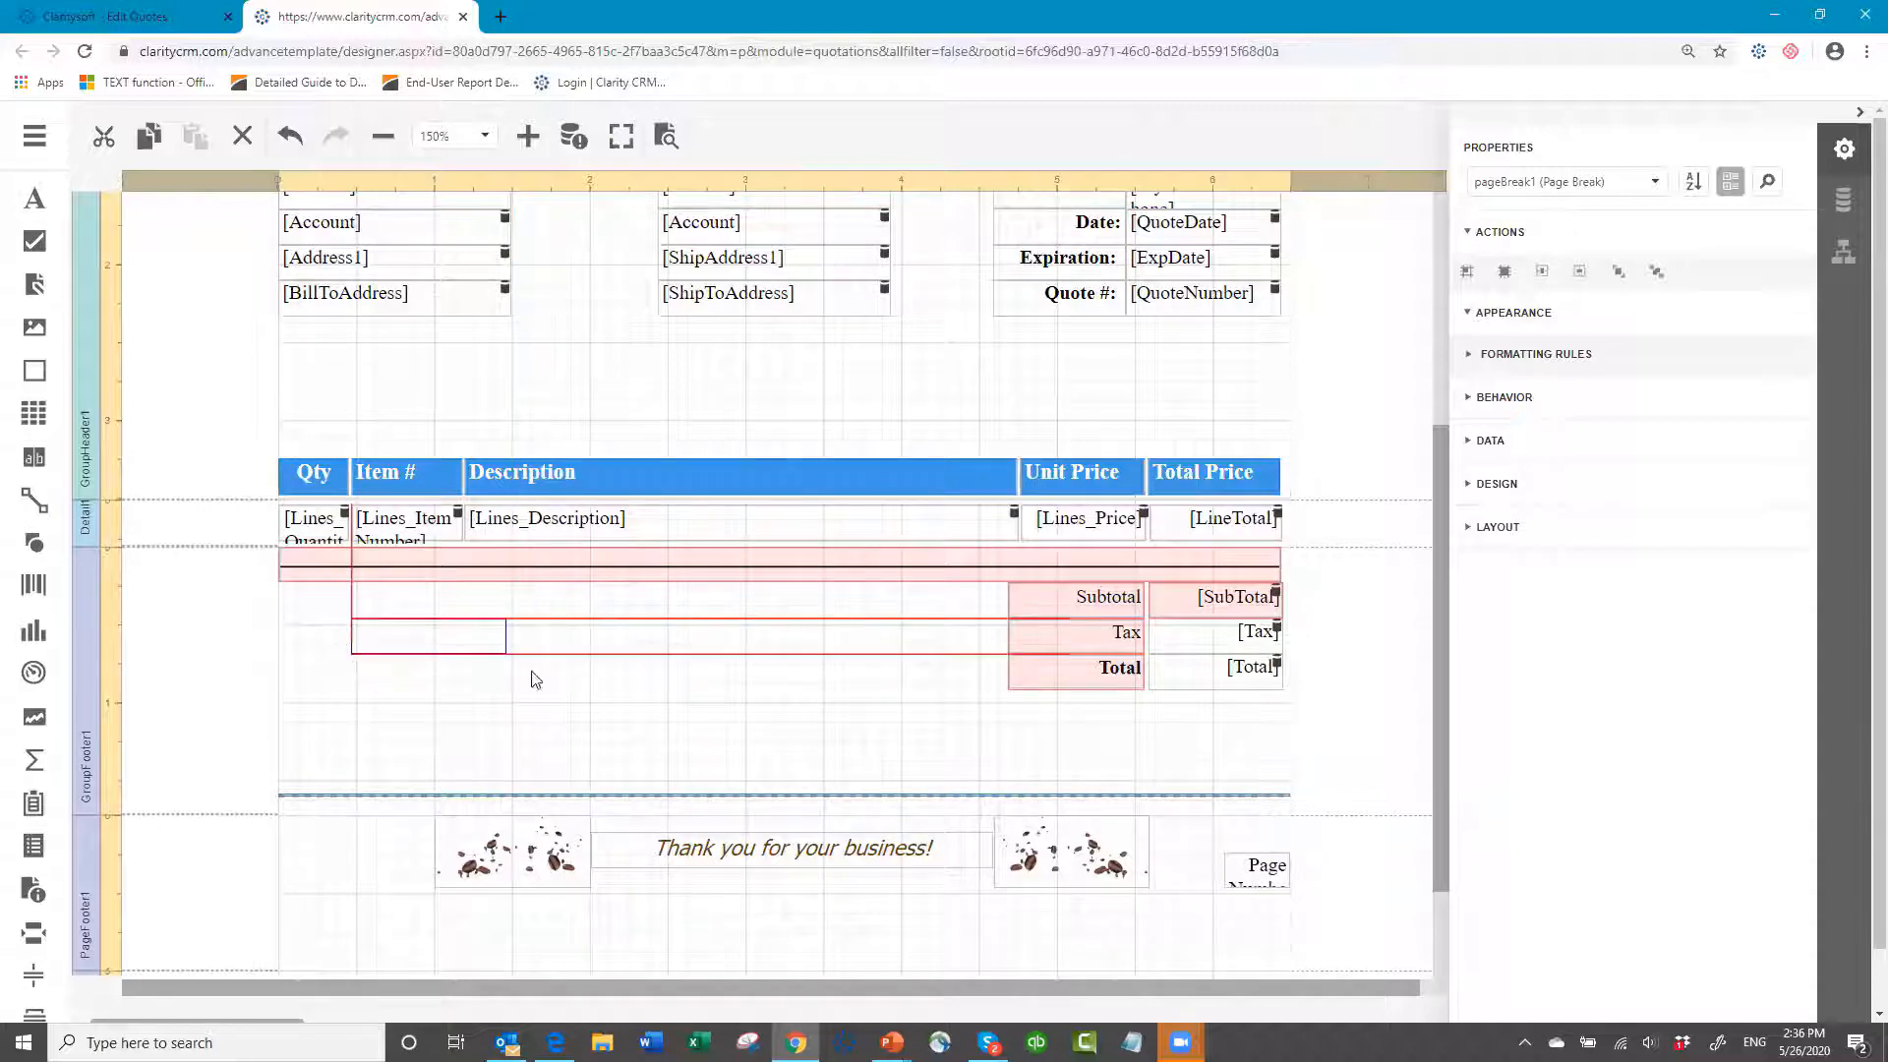
pyautogui.moveTo(470, 664); pyautogui.dragTo(472, 663)
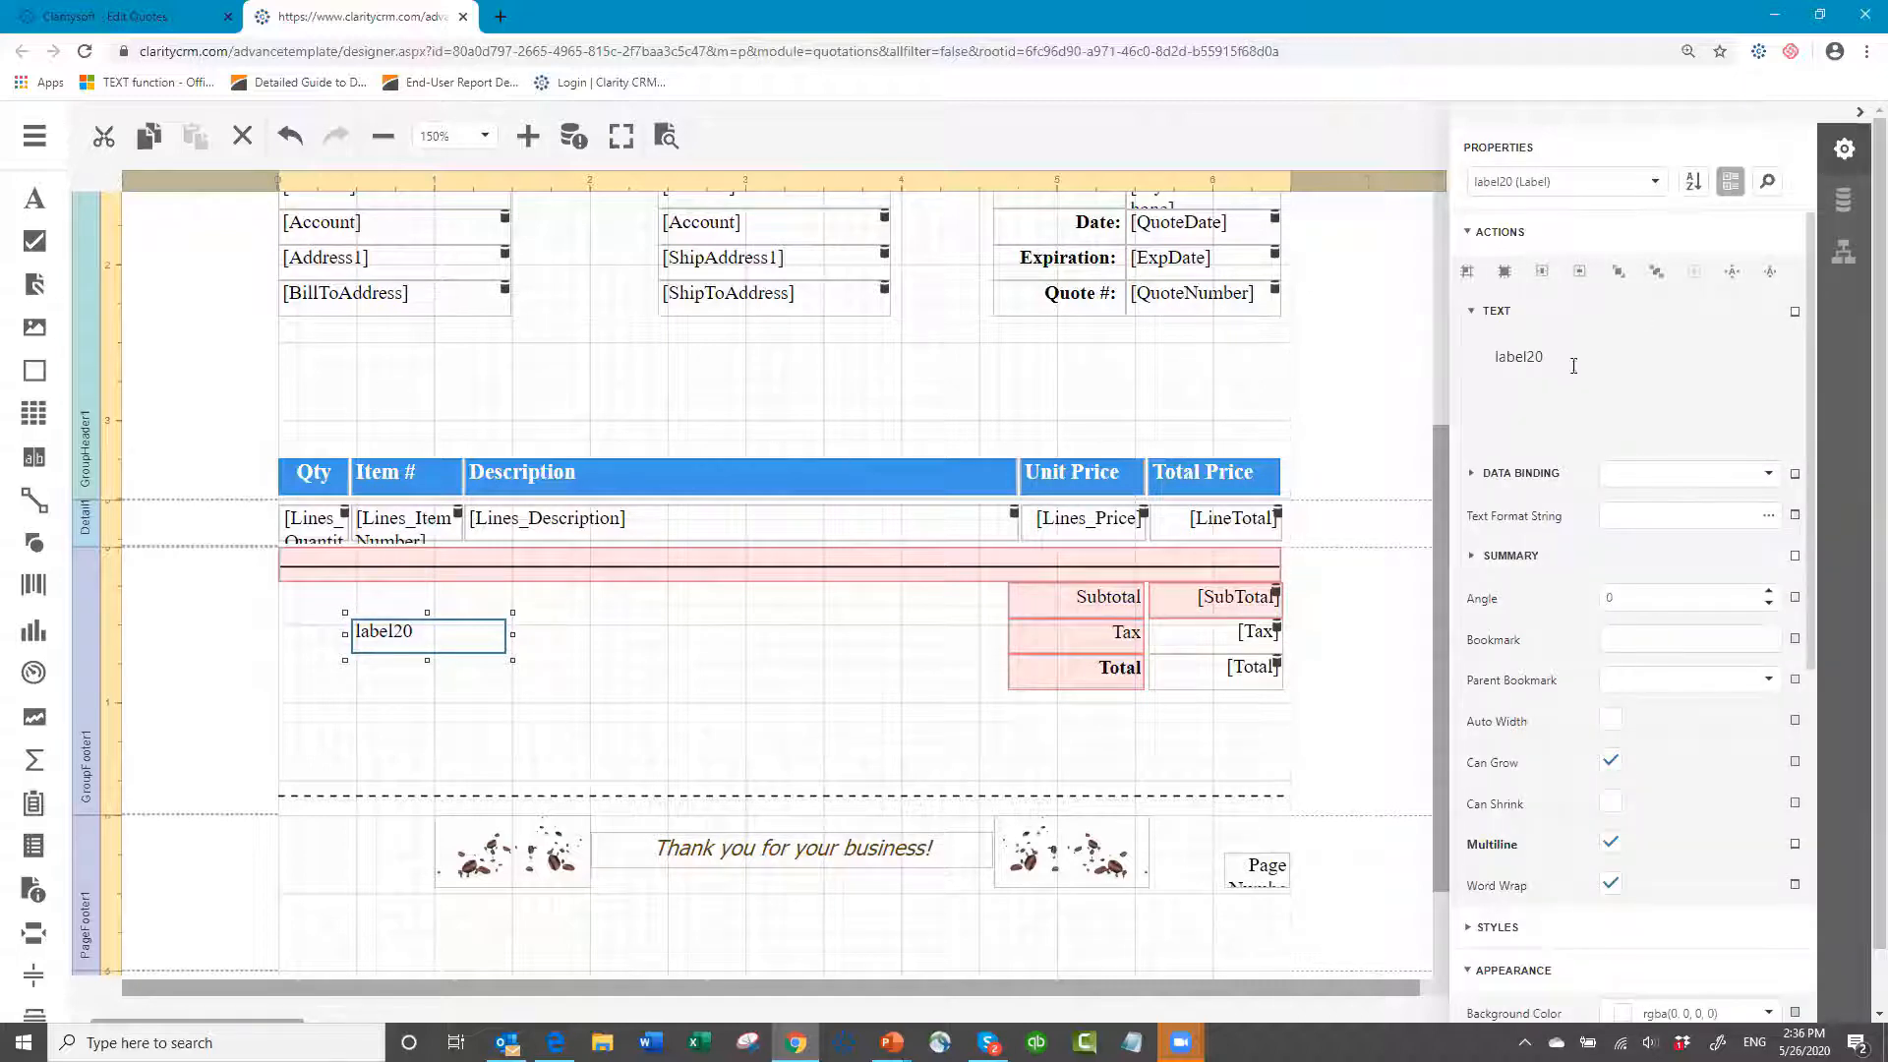
pyautogui.moveTo(1564, 358); pyautogui.dragTo(1471, 375)
pyautogui.write('This box is for special messages')
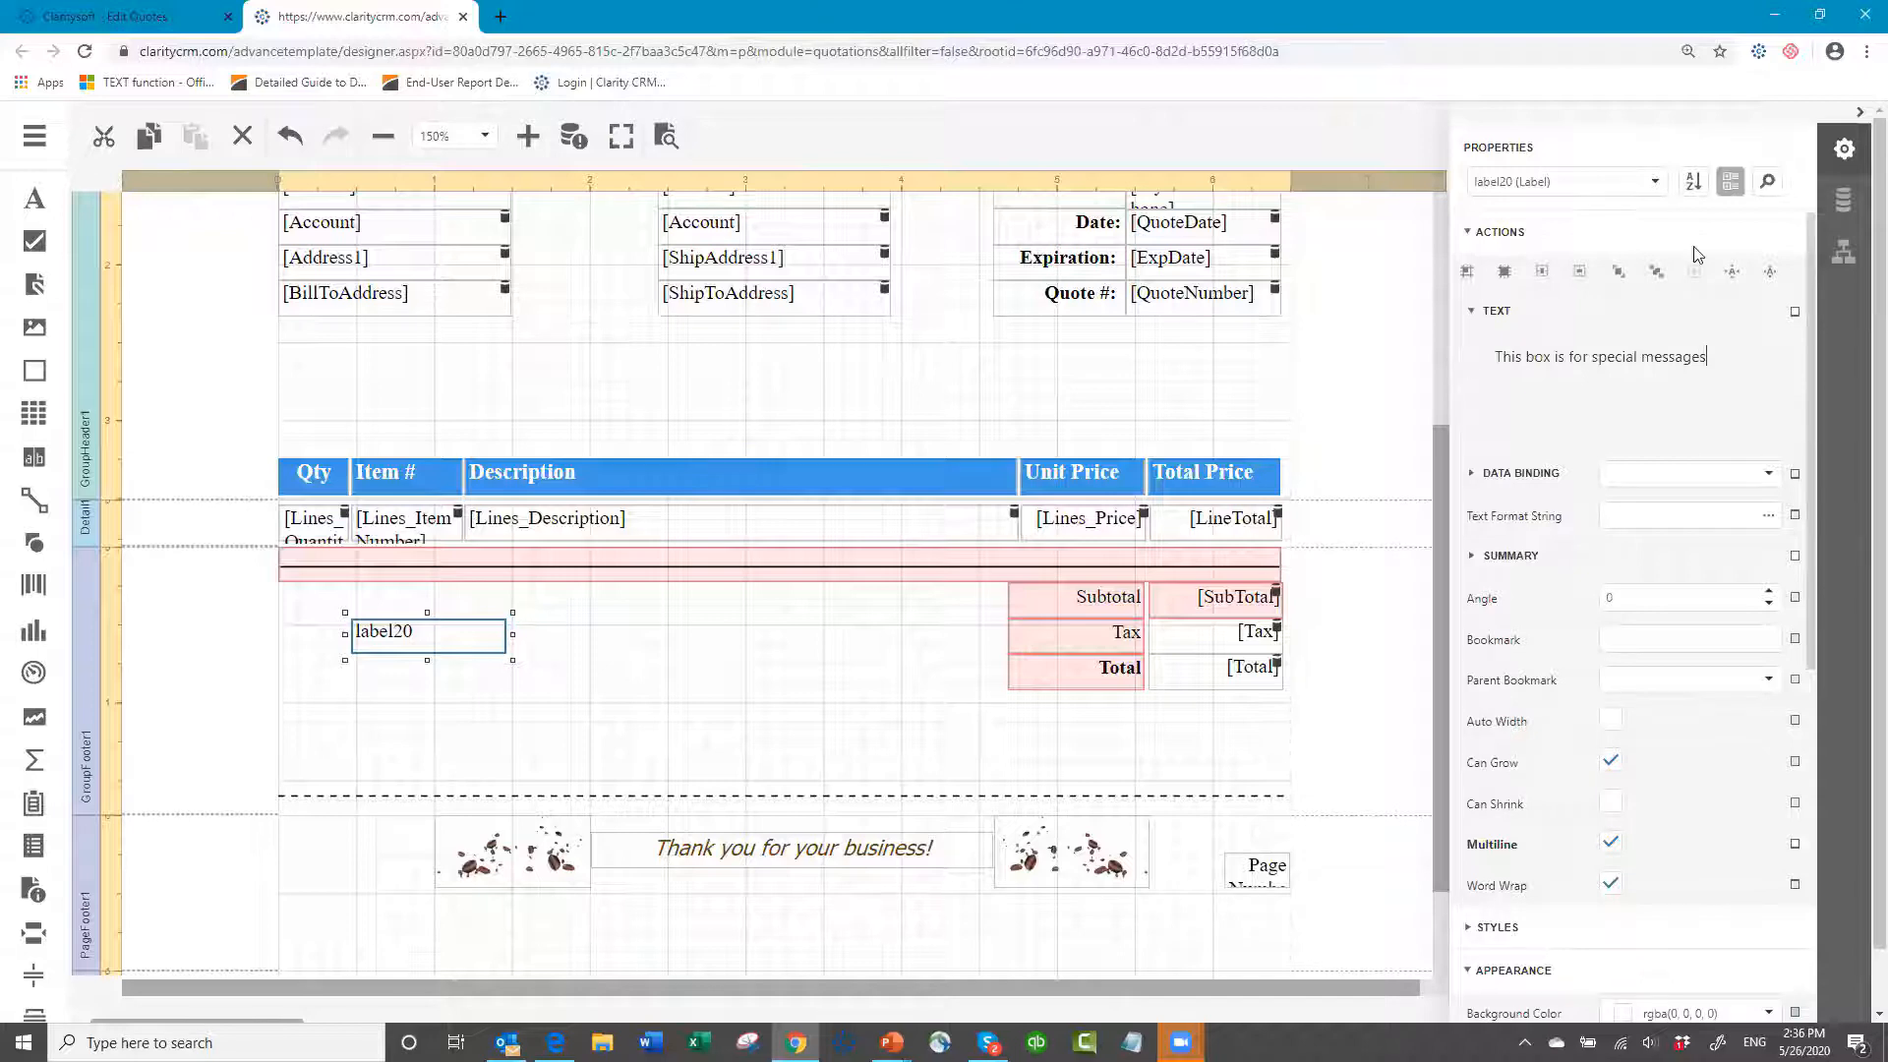
pyautogui.click(447, 641)
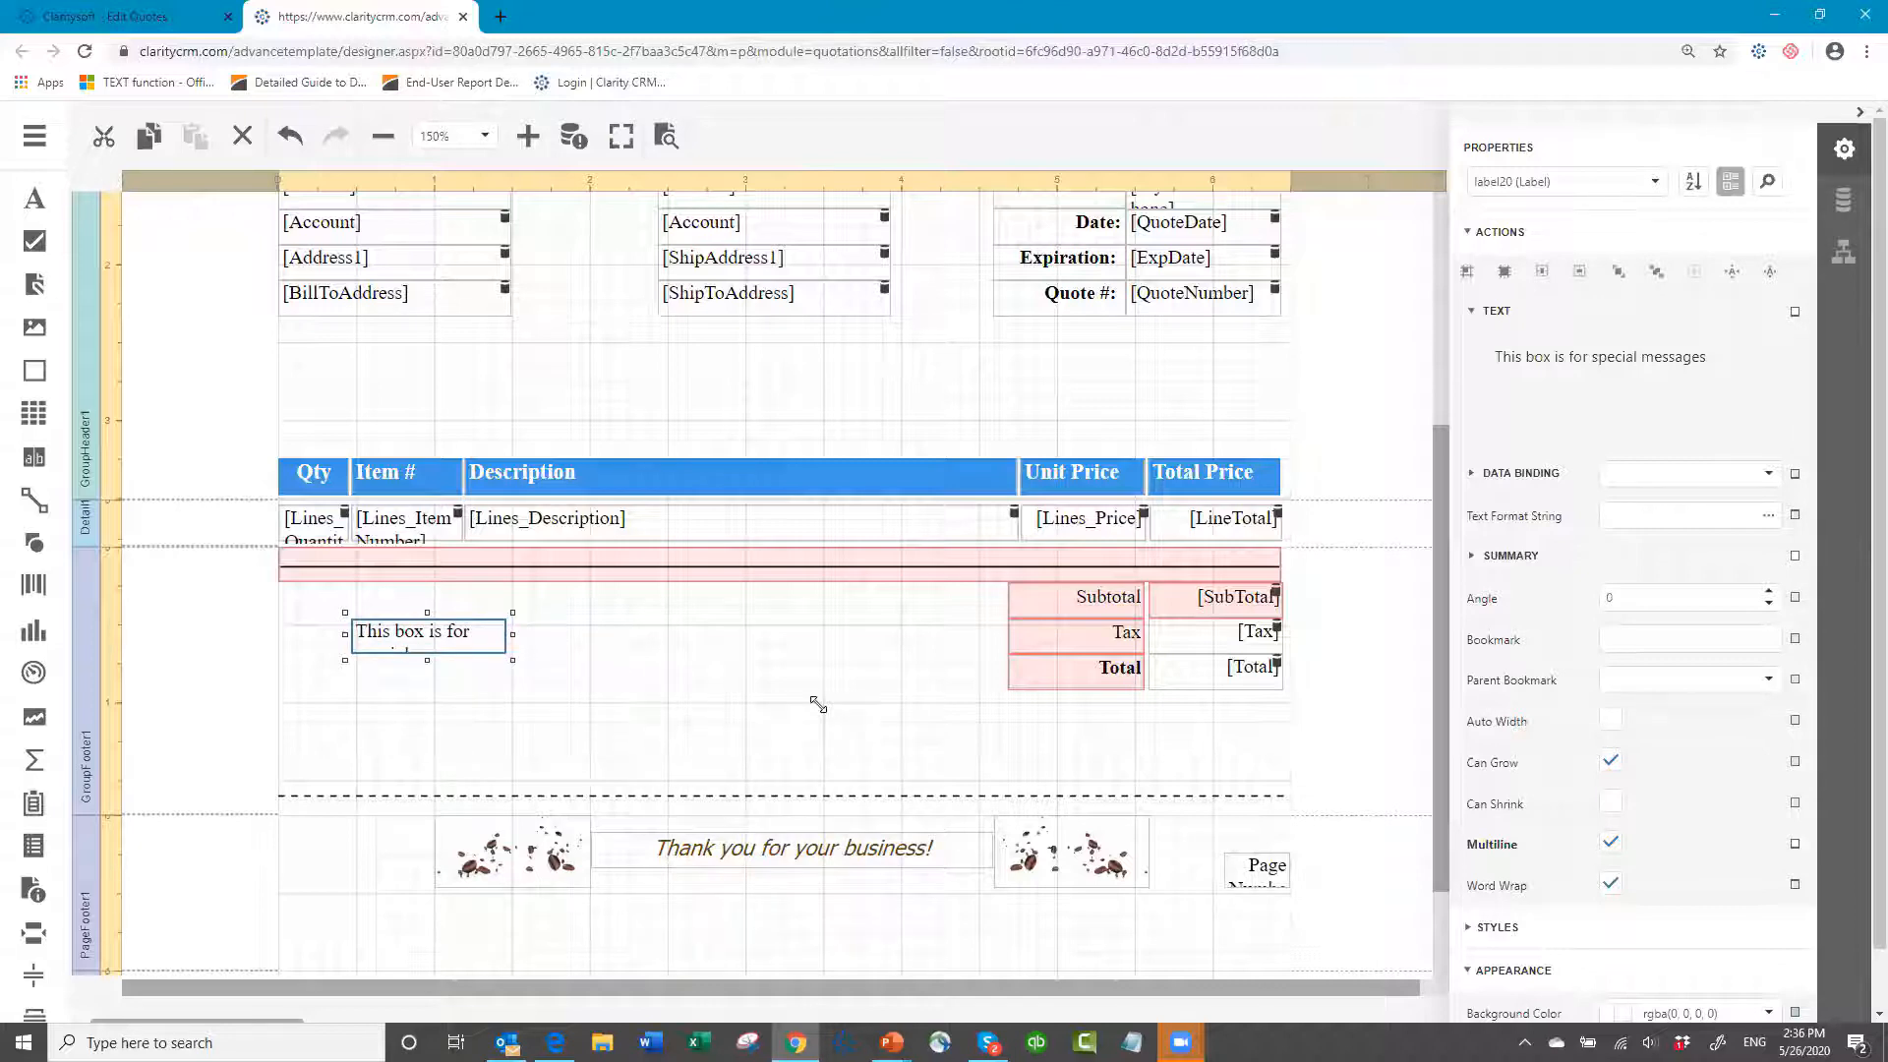
# - Resize the special messages label to about 2.9 by 0.35 inches, then deselect it
pyautogui.moveTo(816, 704); pyautogui.dragTo(798, 708)
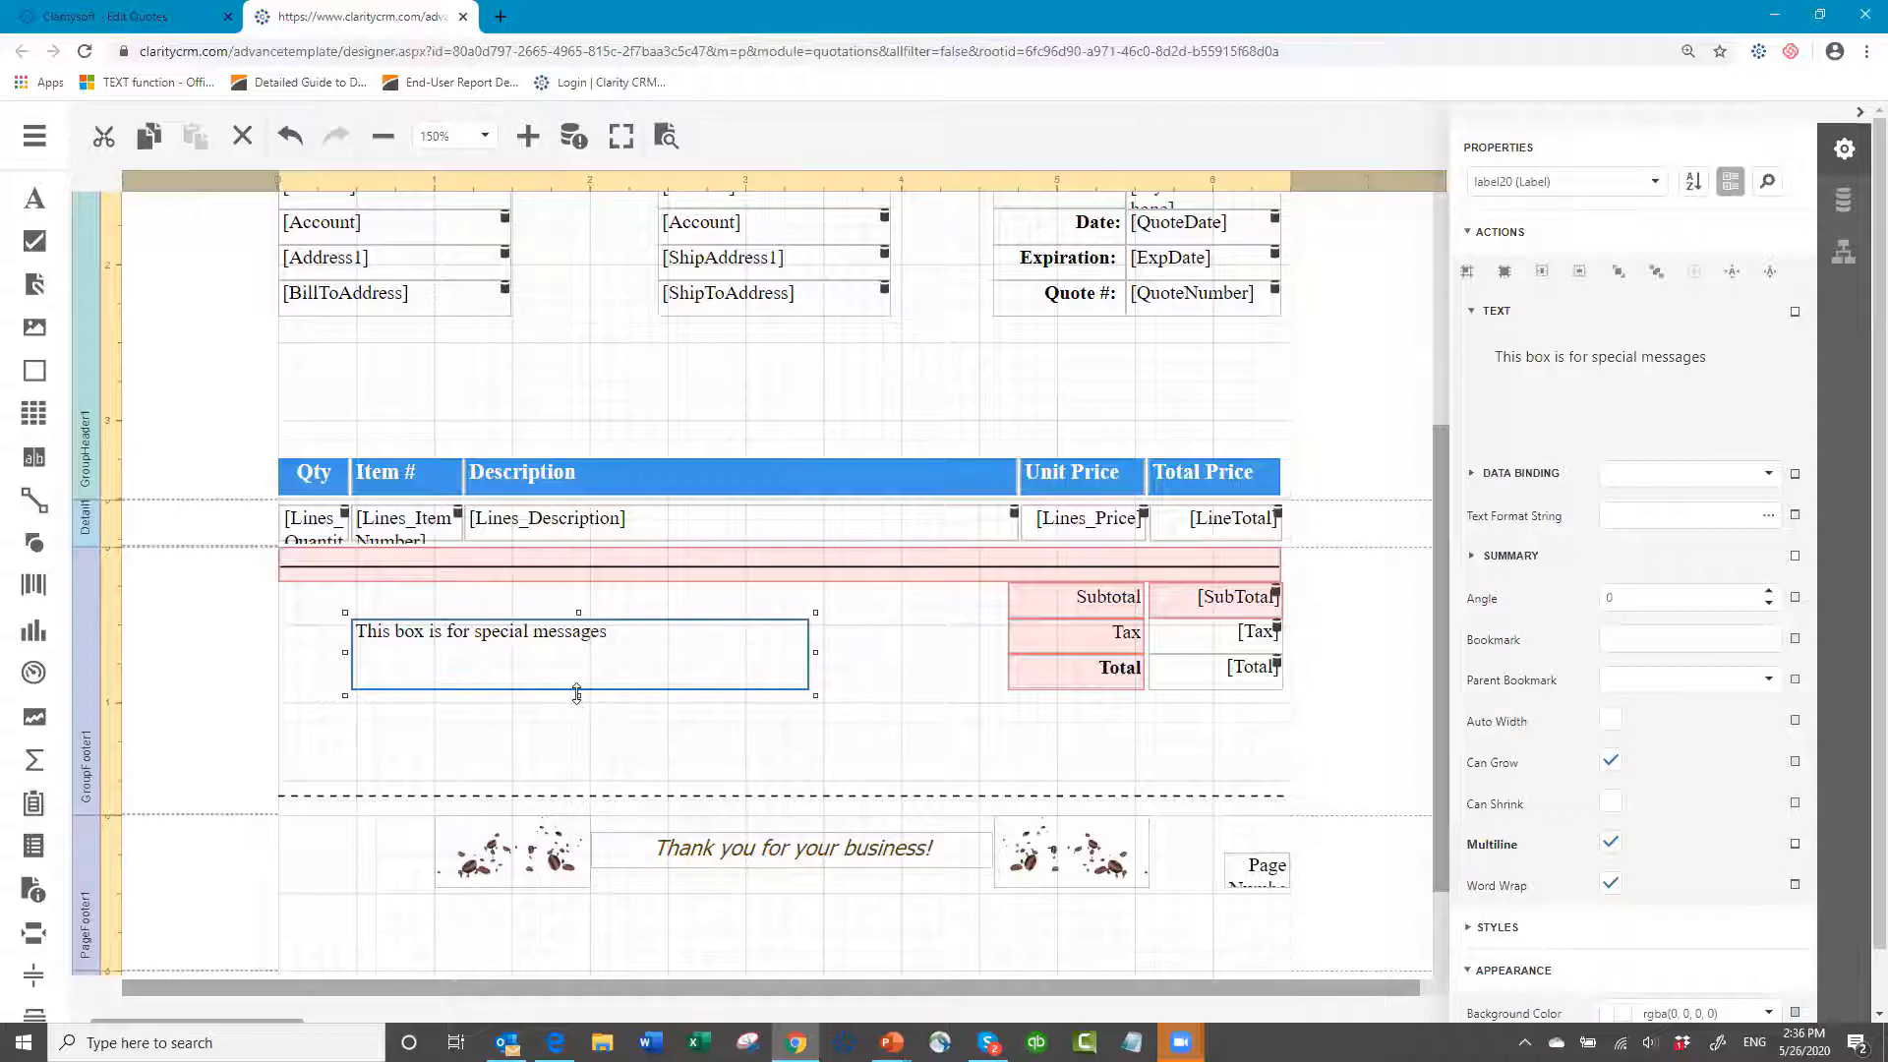
pyautogui.moveTo(578, 686); pyautogui.dragTo(578, 674)
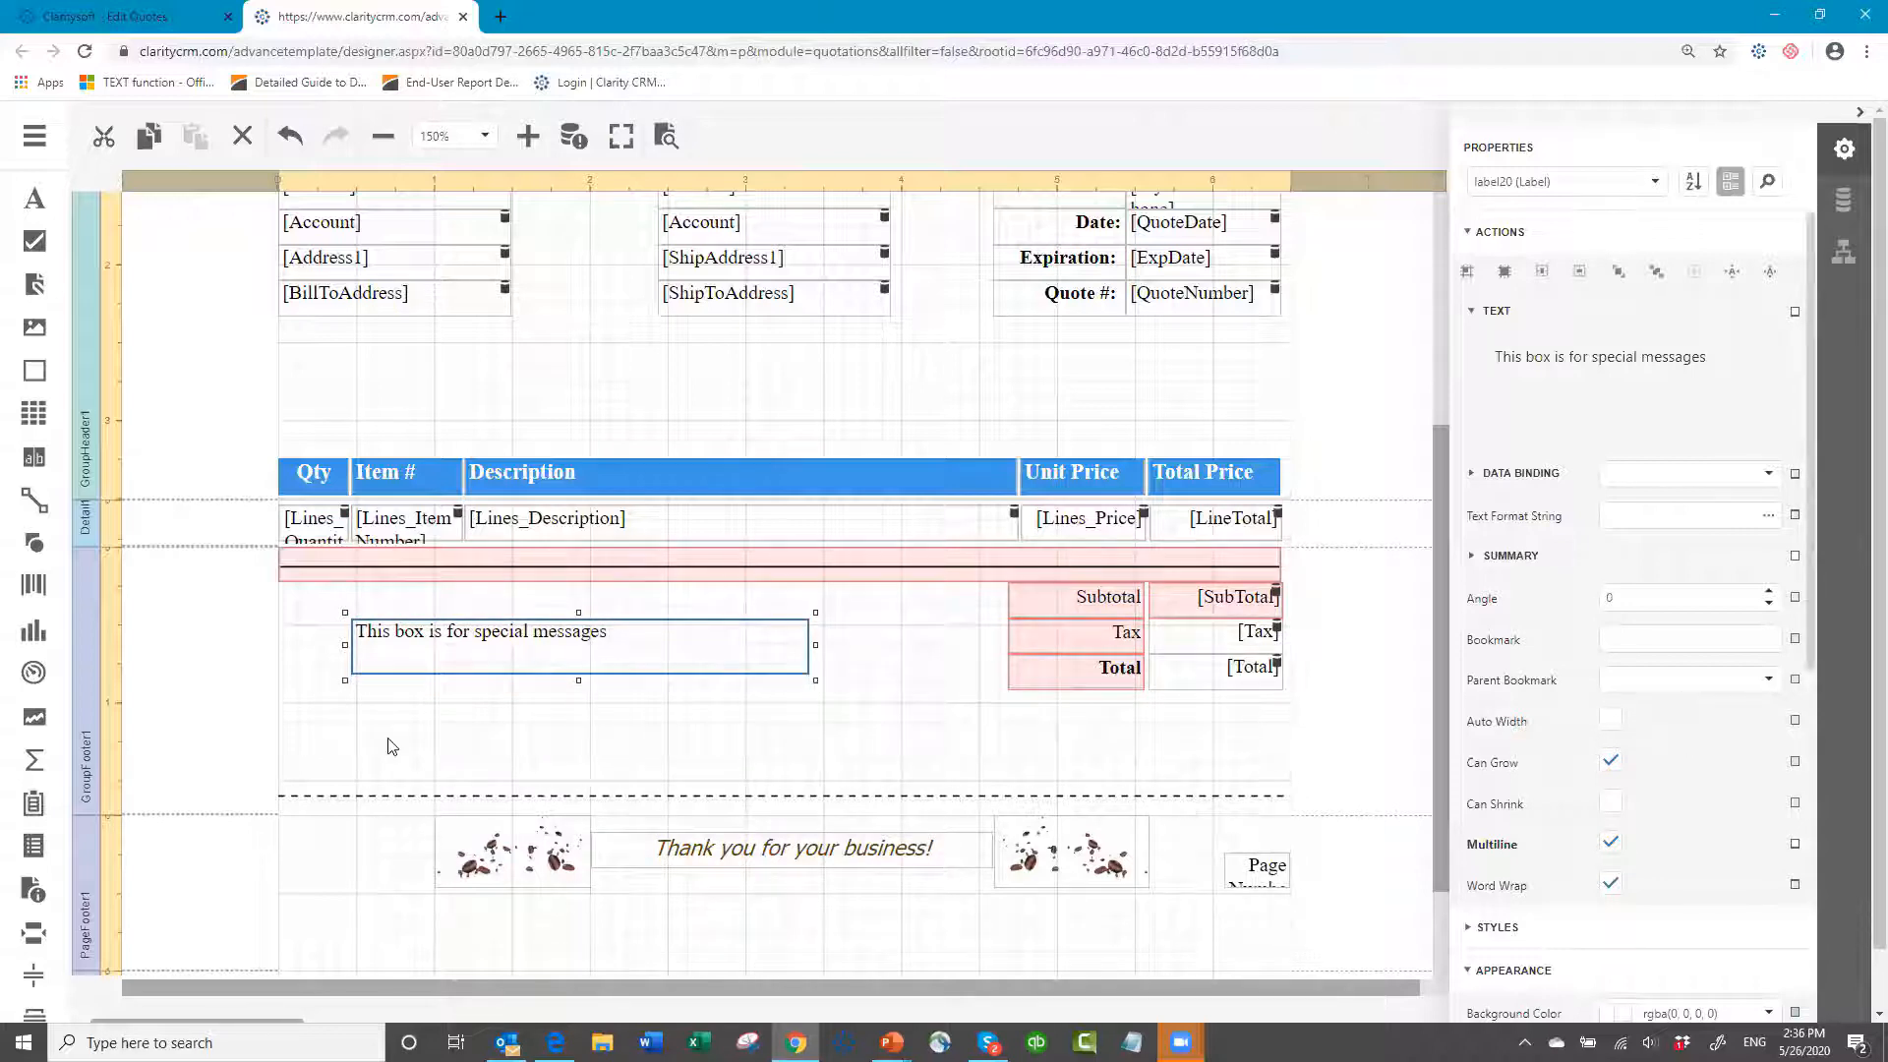
pyautogui.click(286, 726)
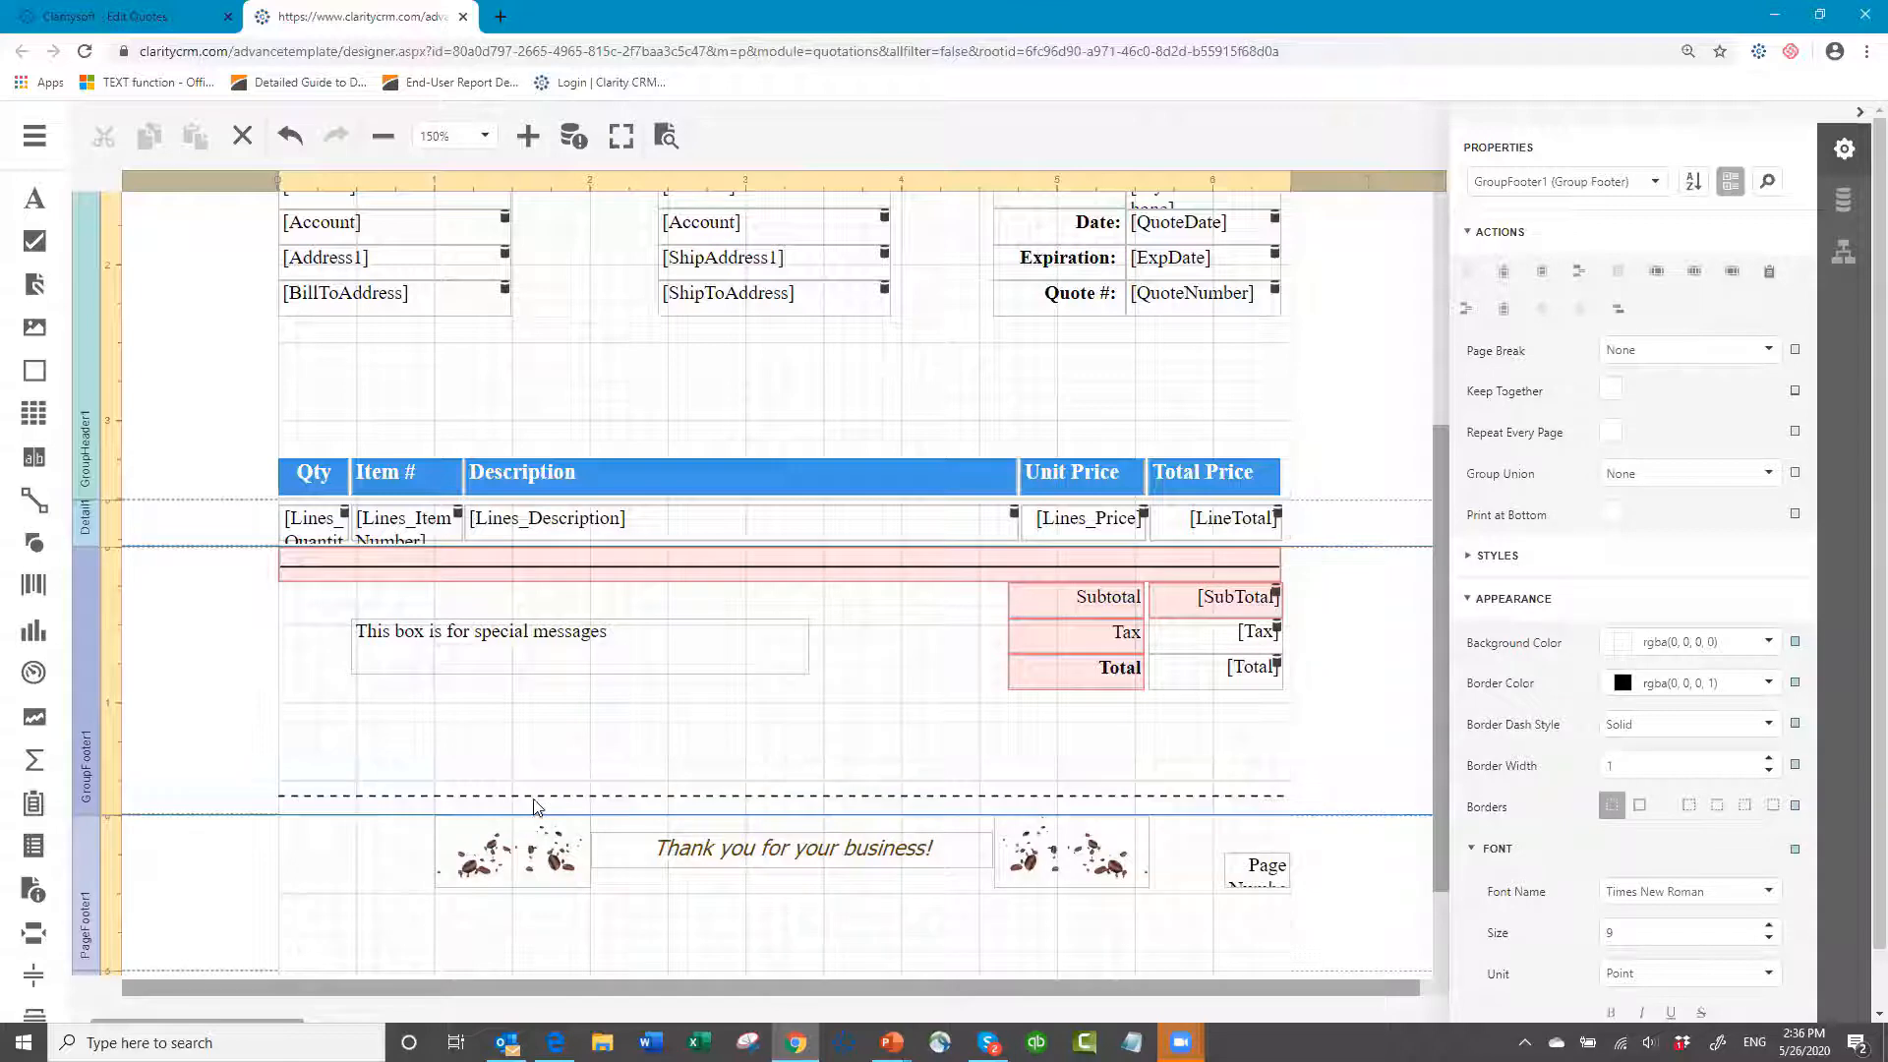
# - Move the page break line up to just below the Total row in the group footer
pyautogui.click(536, 799)
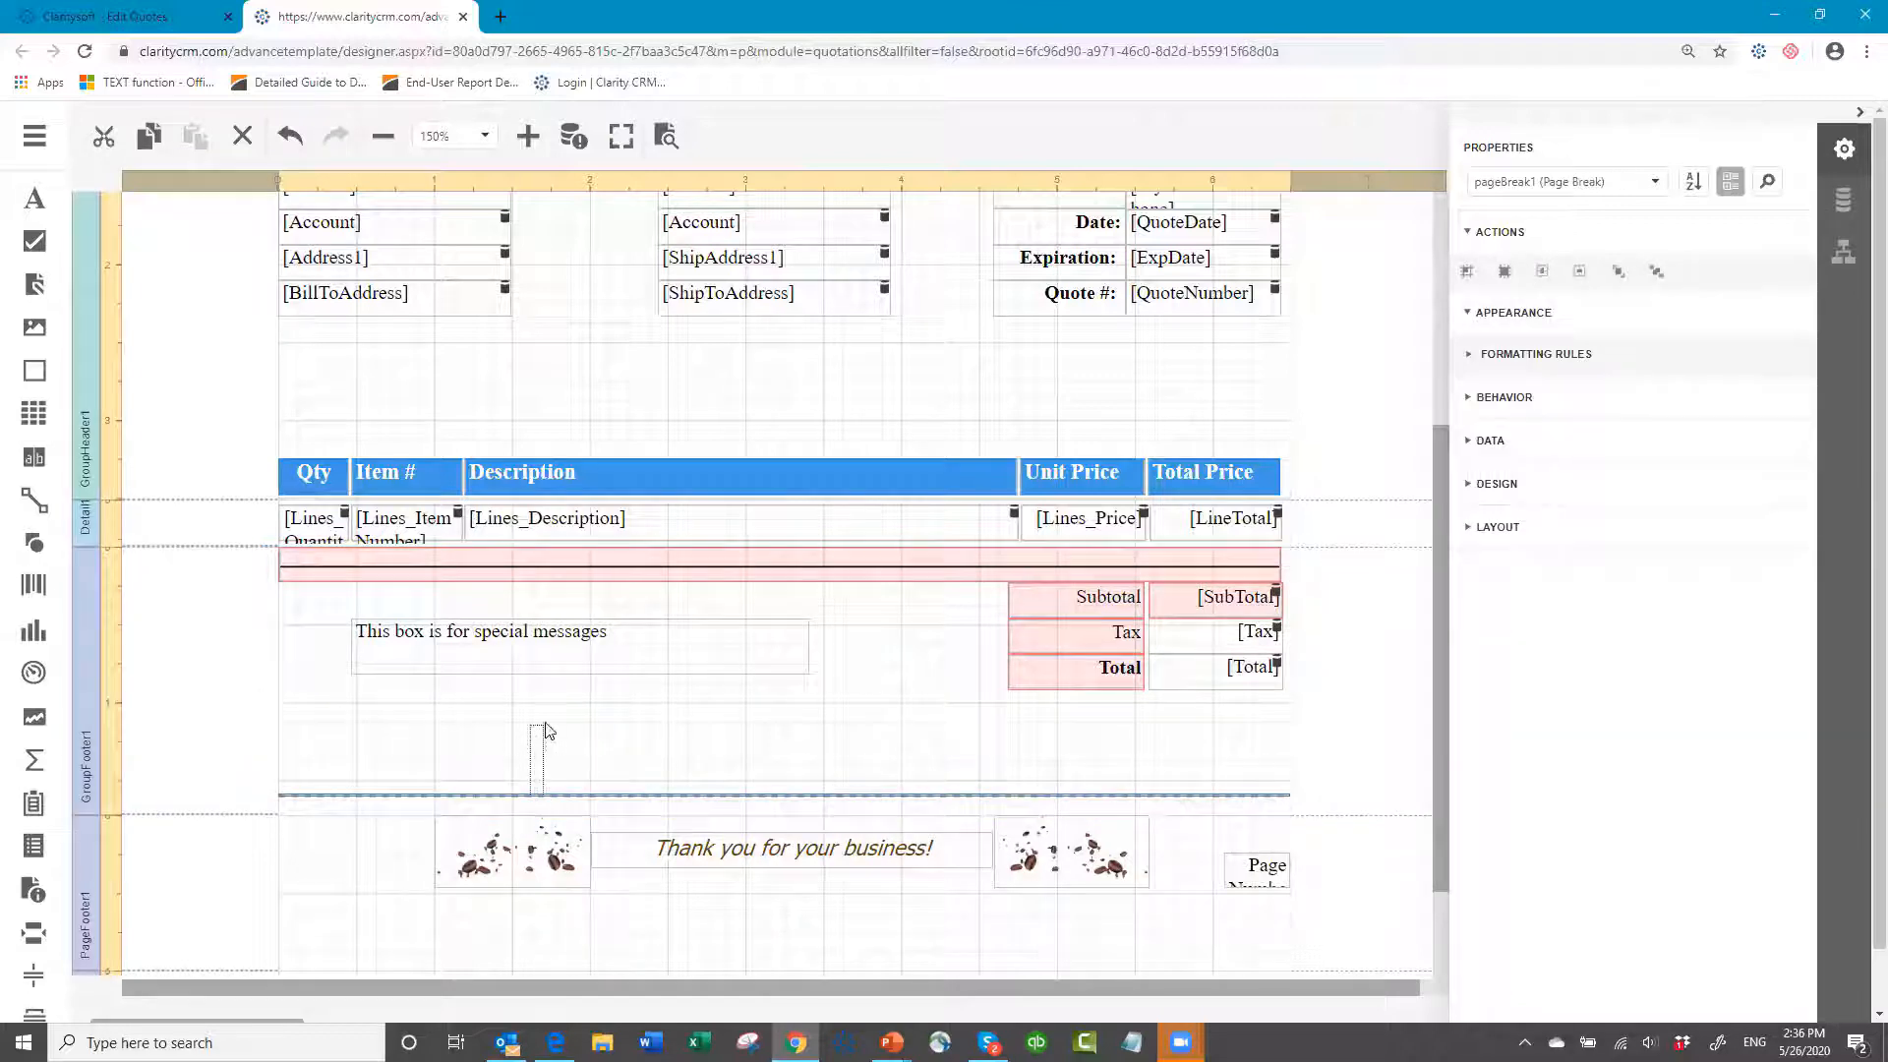
pyautogui.moveTo(546, 724); pyautogui.dragTo(545, 722)
pyautogui.moveTo(548, 797); pyautogui.dragTo(339, 824)
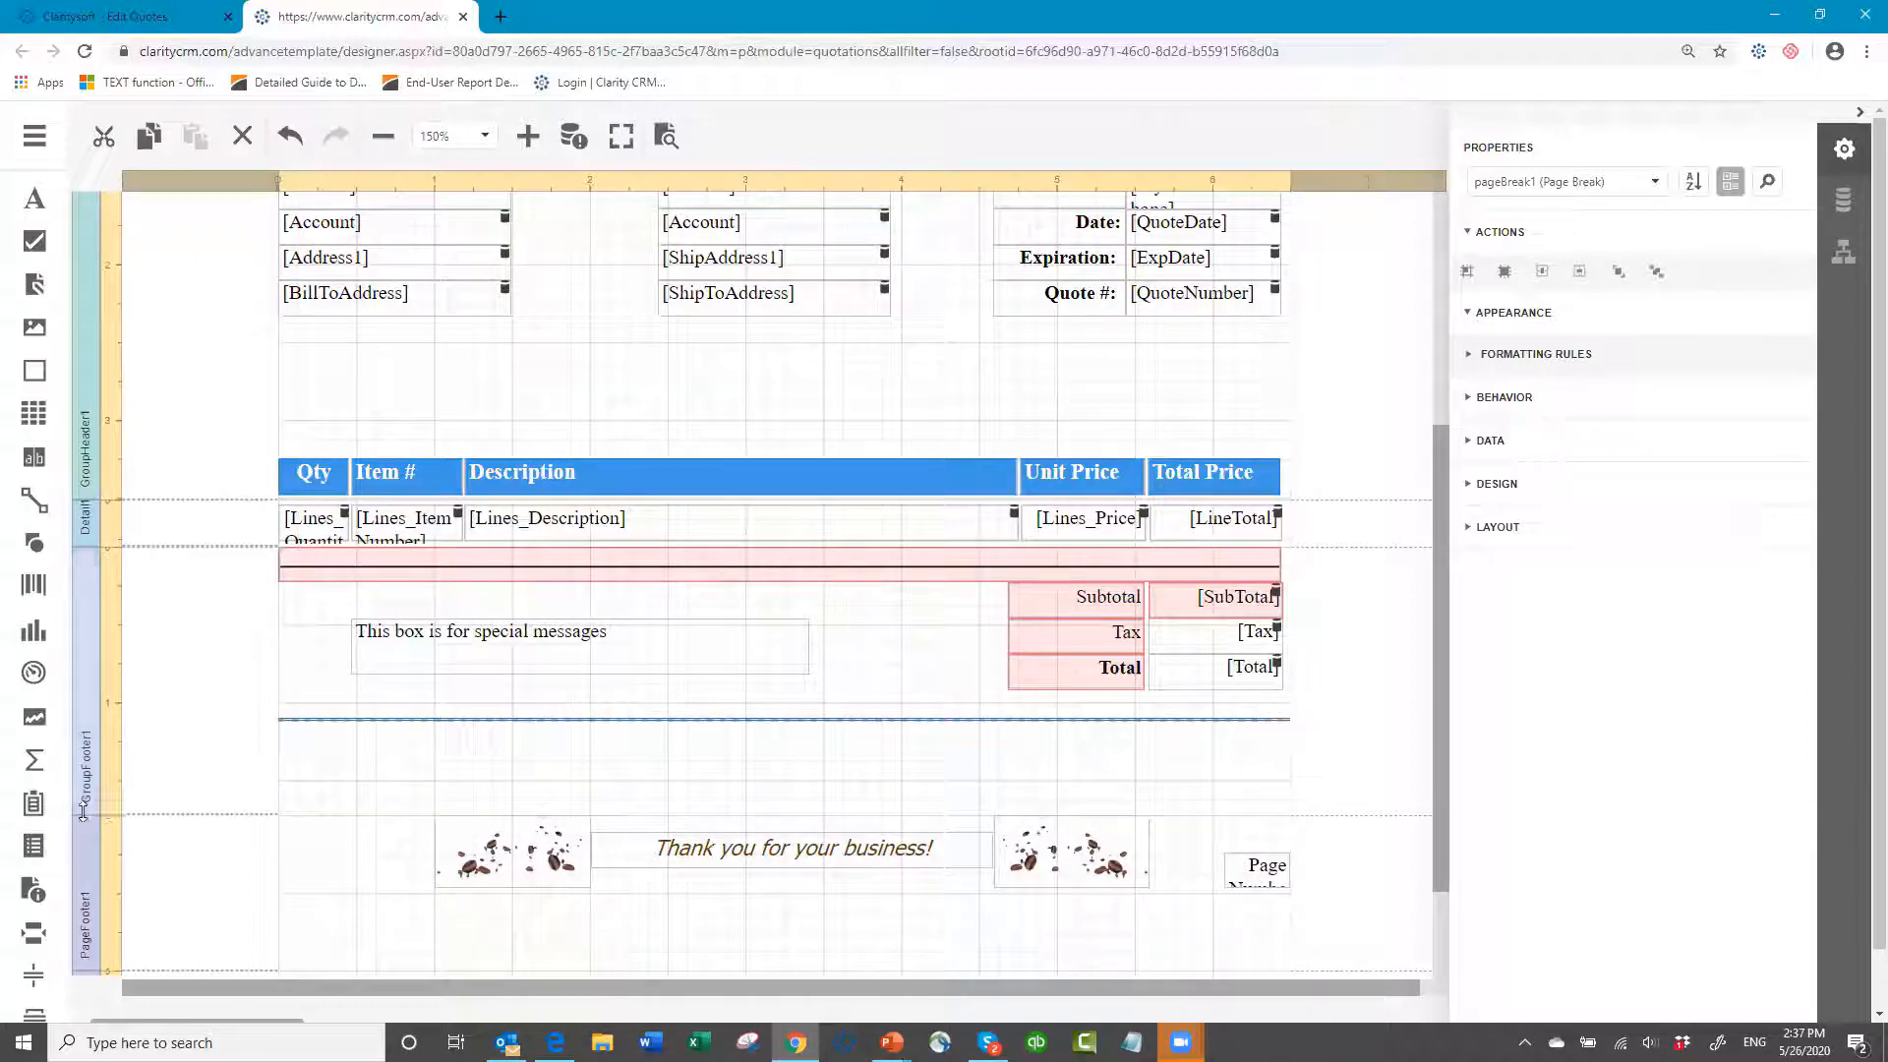
# - Shrink the group footer band to just below the page break line, and the page footer band to just below its pictures
pyautogui.moveTo(84, 811); pyautogui.dragTo(100, 738)
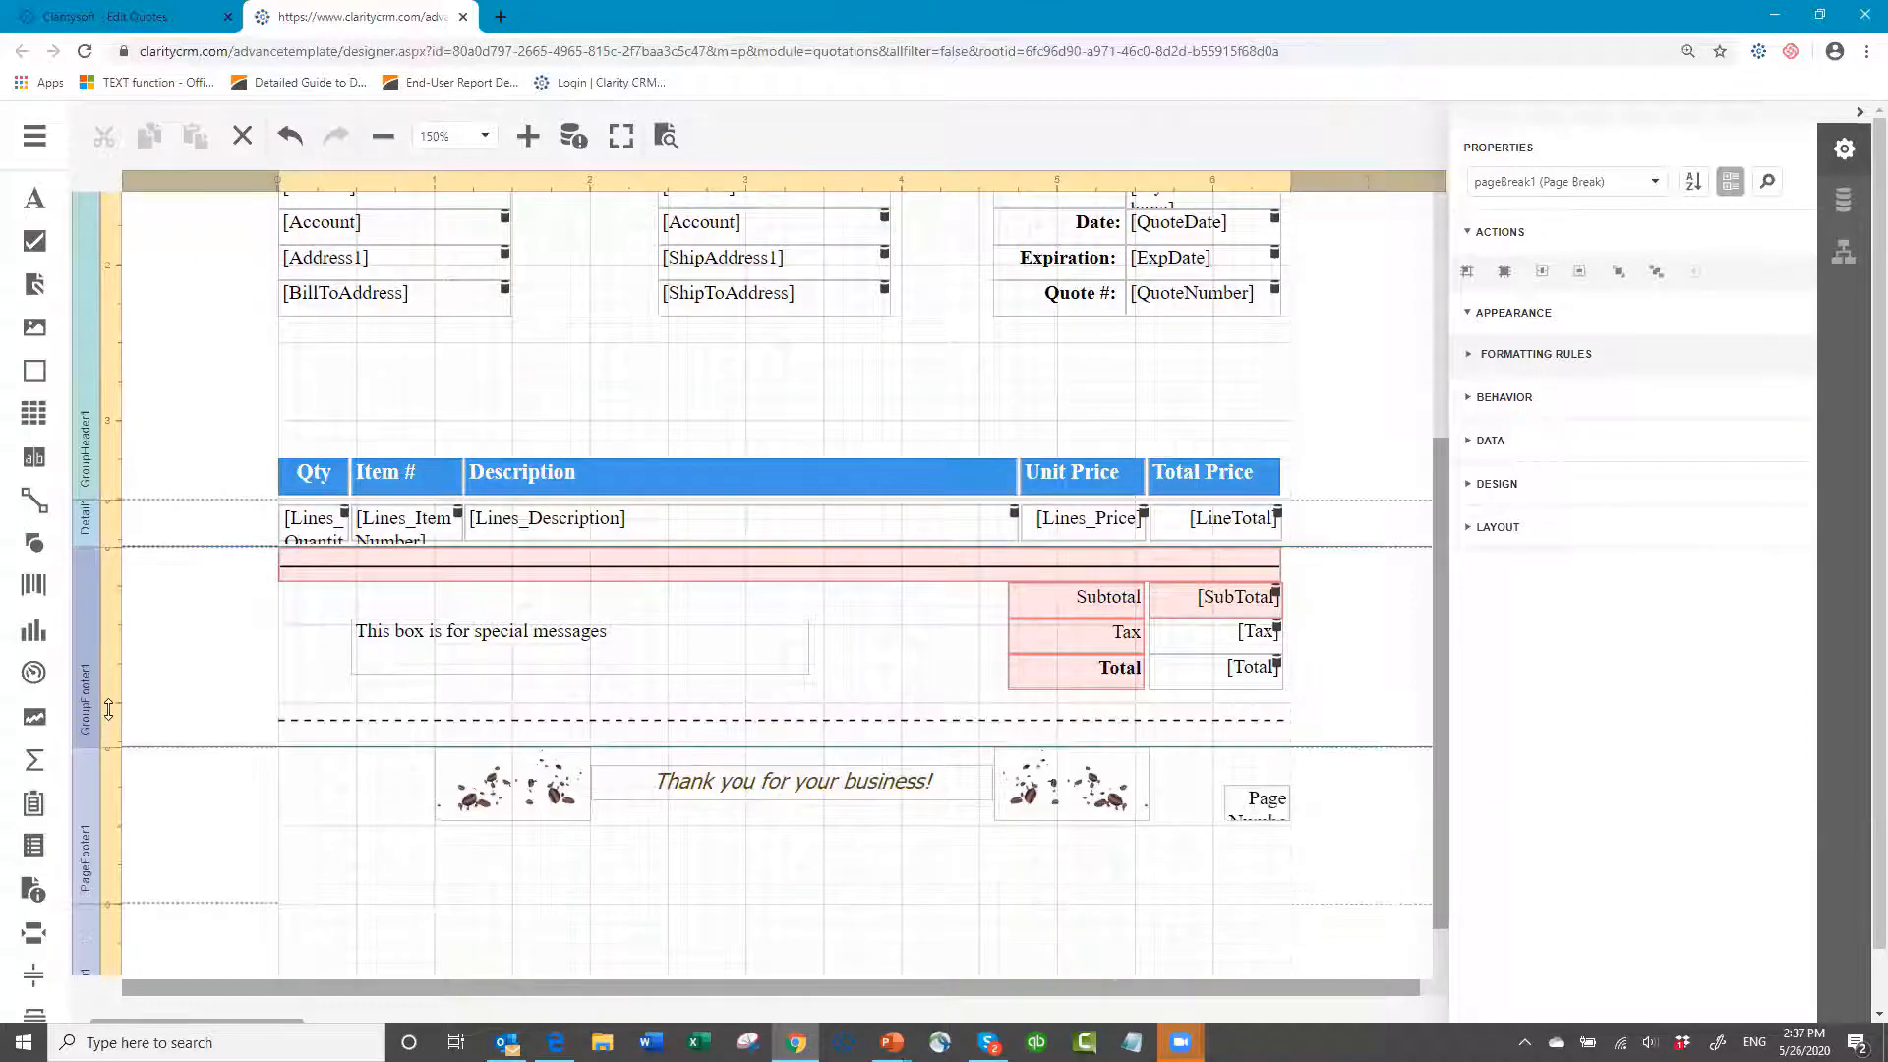
pyautogui.click(109, 708)
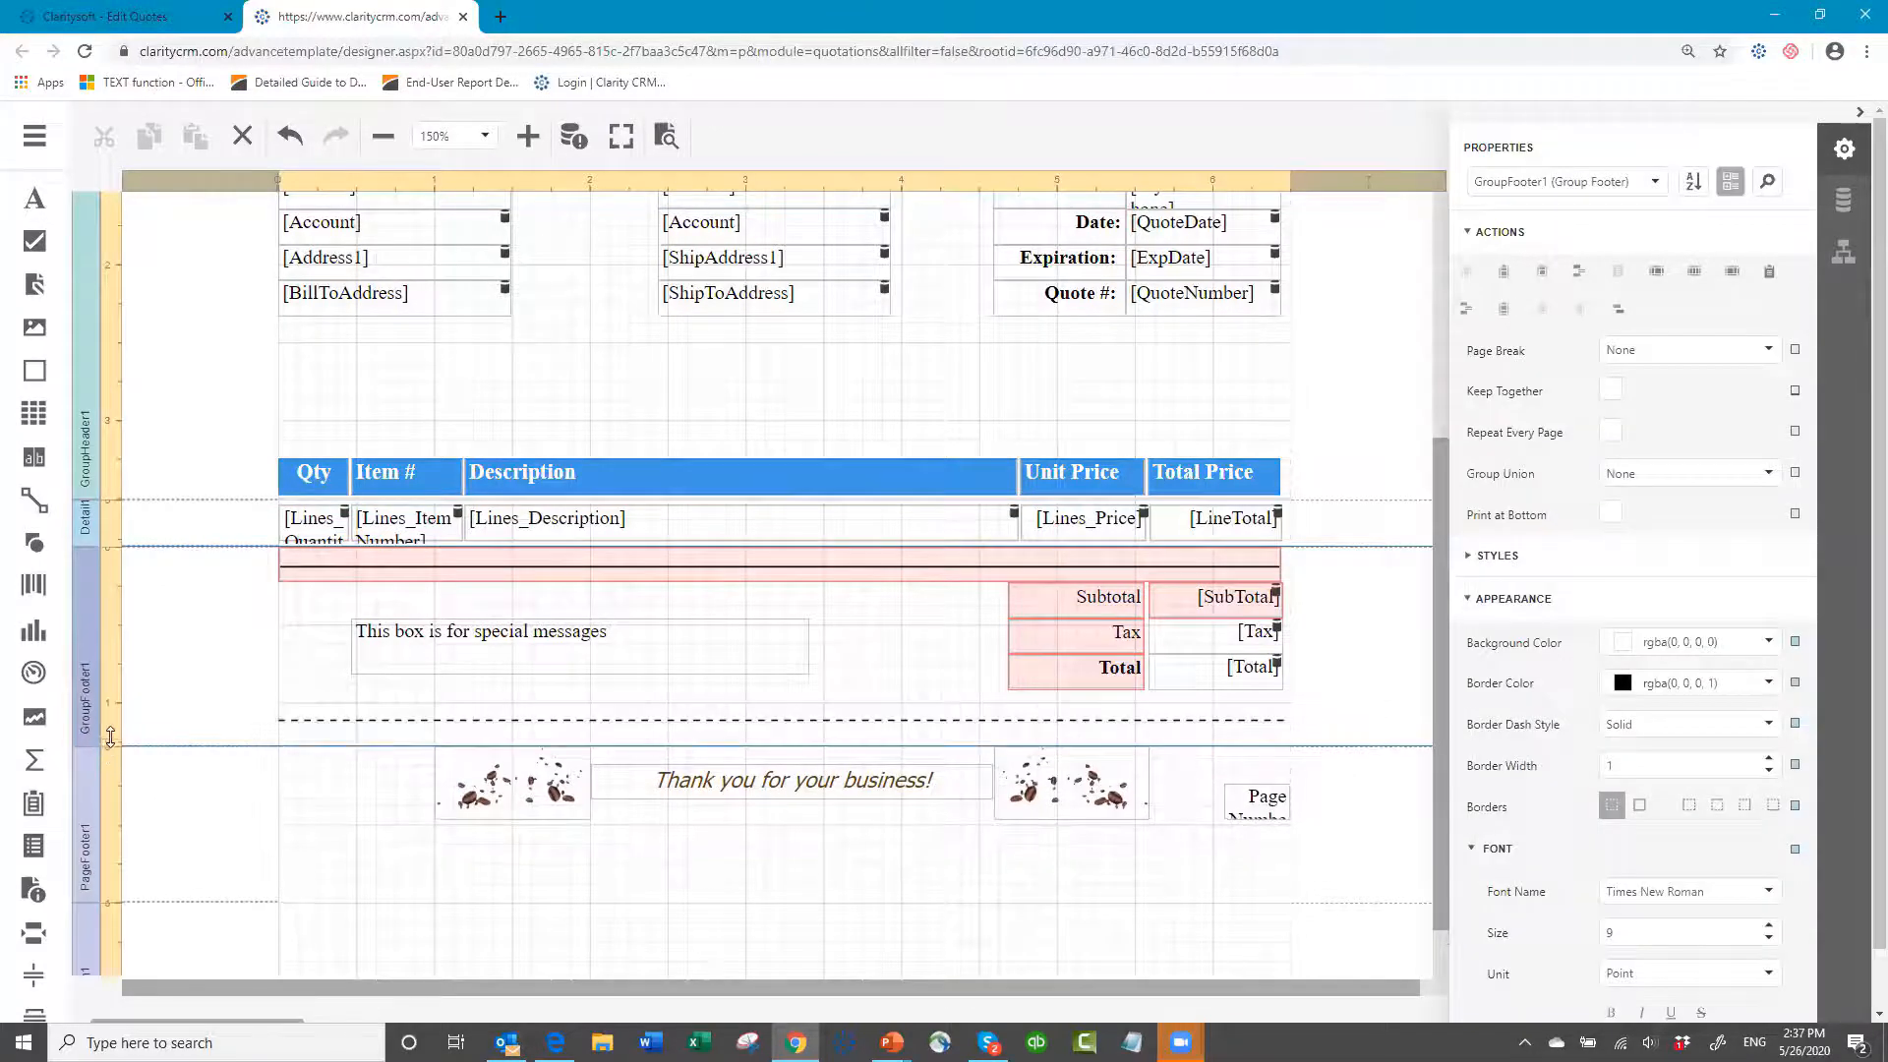
pyautogui.moveTo(110, 737); pyautogui.dragTo(118, 721)
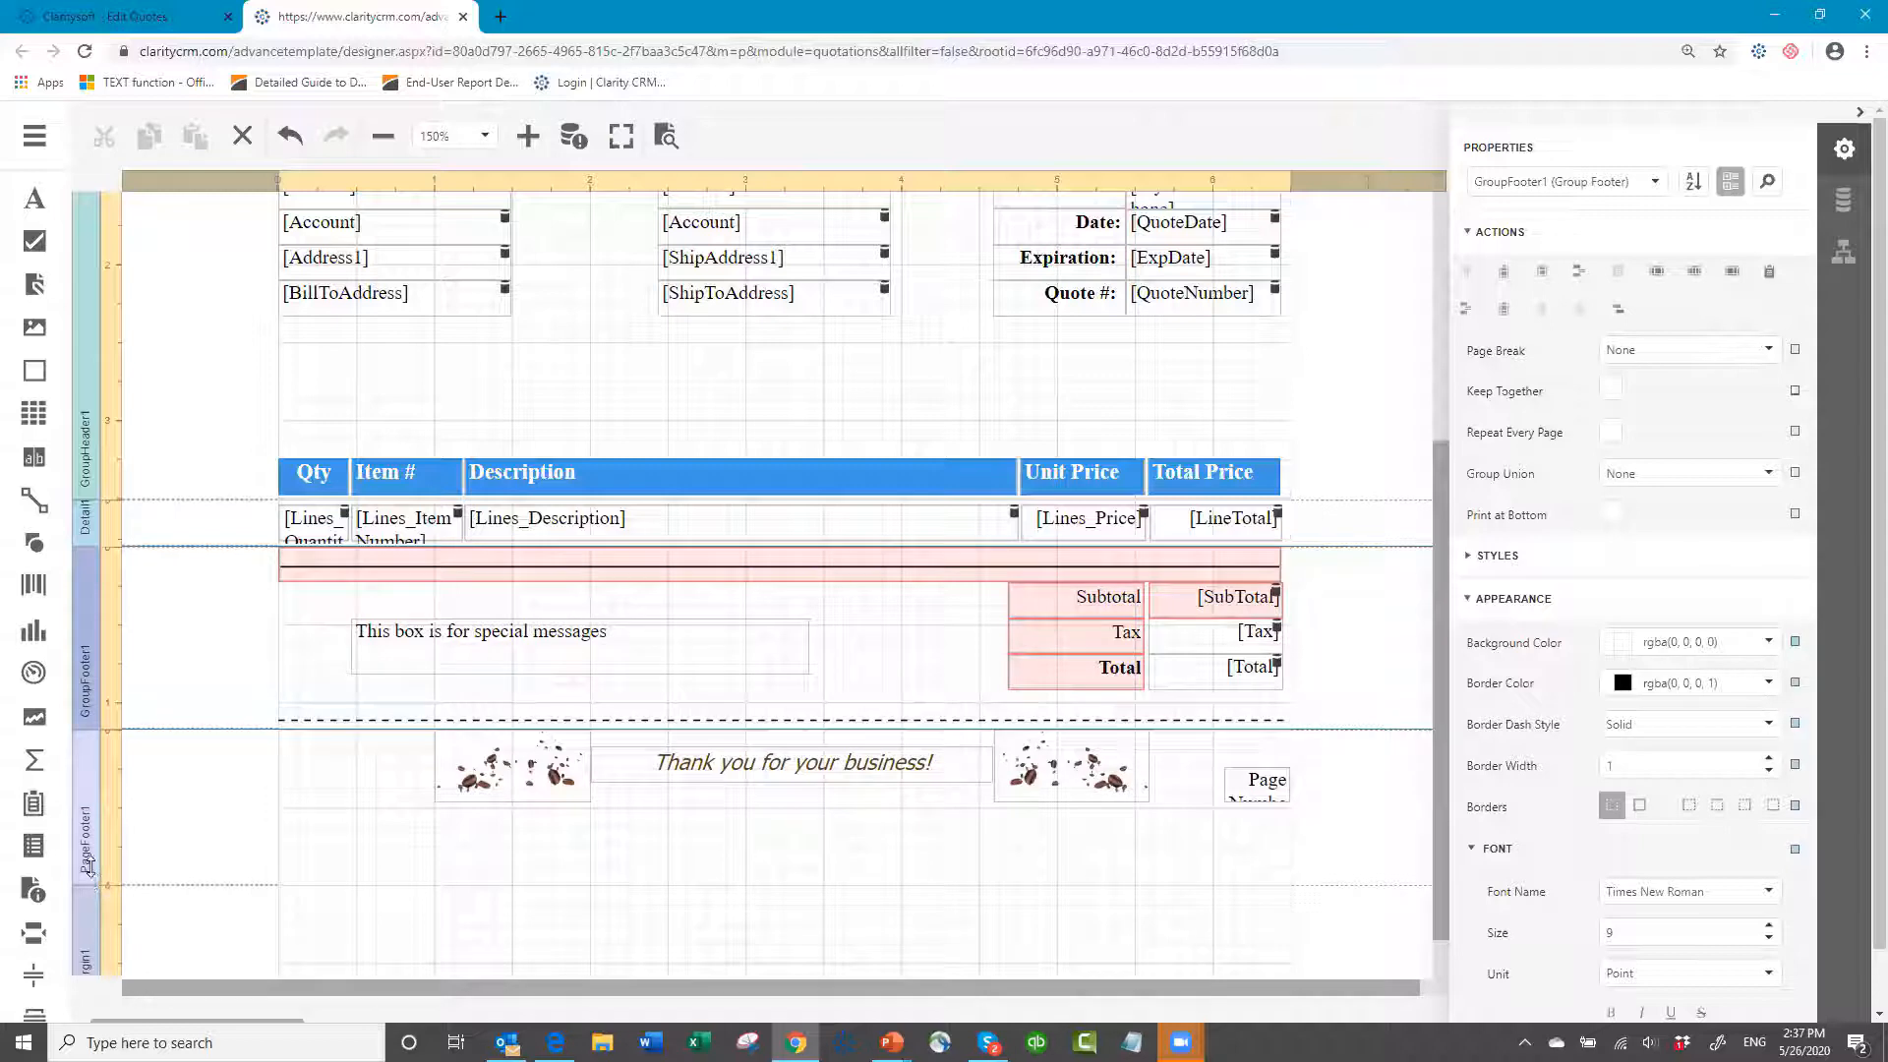
pyautogui.moveTo(89, 864); pyautogui.dragTo(110, 816)
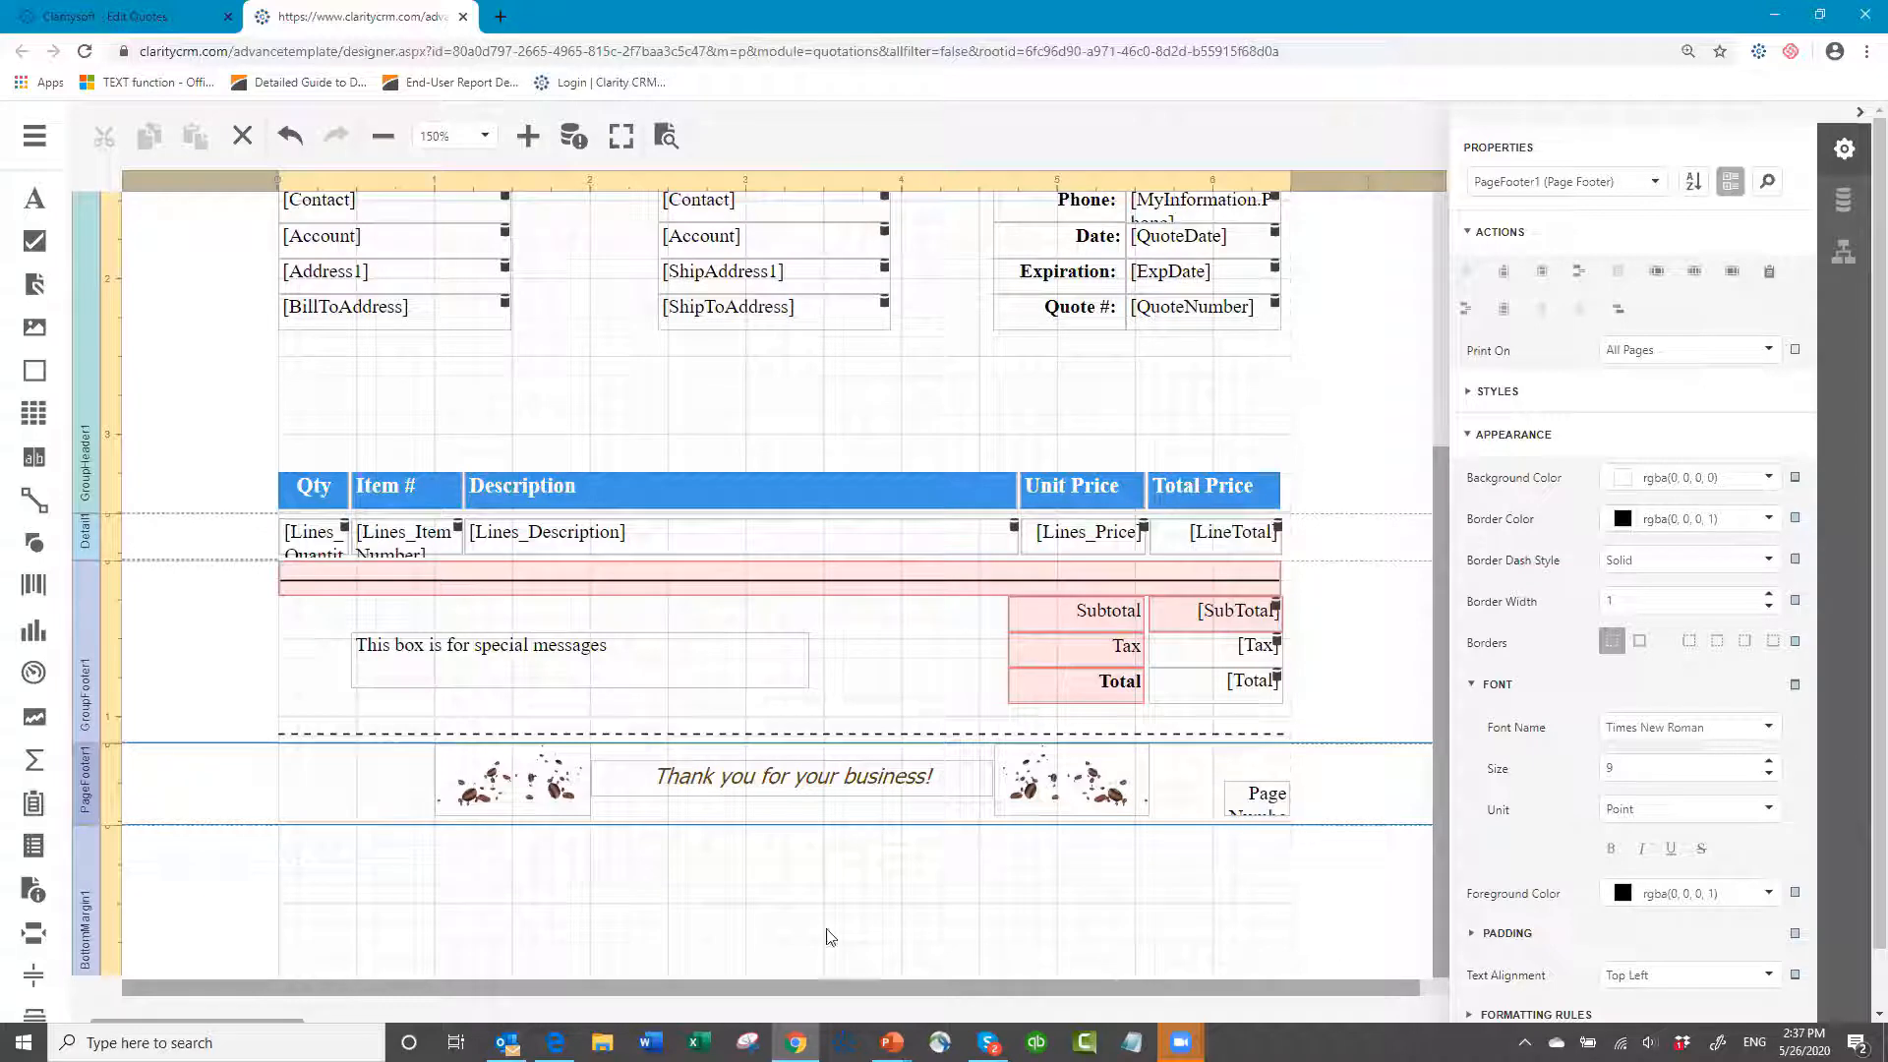
# - Insert a column before Unit Price in the heading table and a matching column before [Lines_Price] in the detail row
pyautogui.scroll(-1, 672, 878)
pyautogui.scroll(-1, 672, 878)
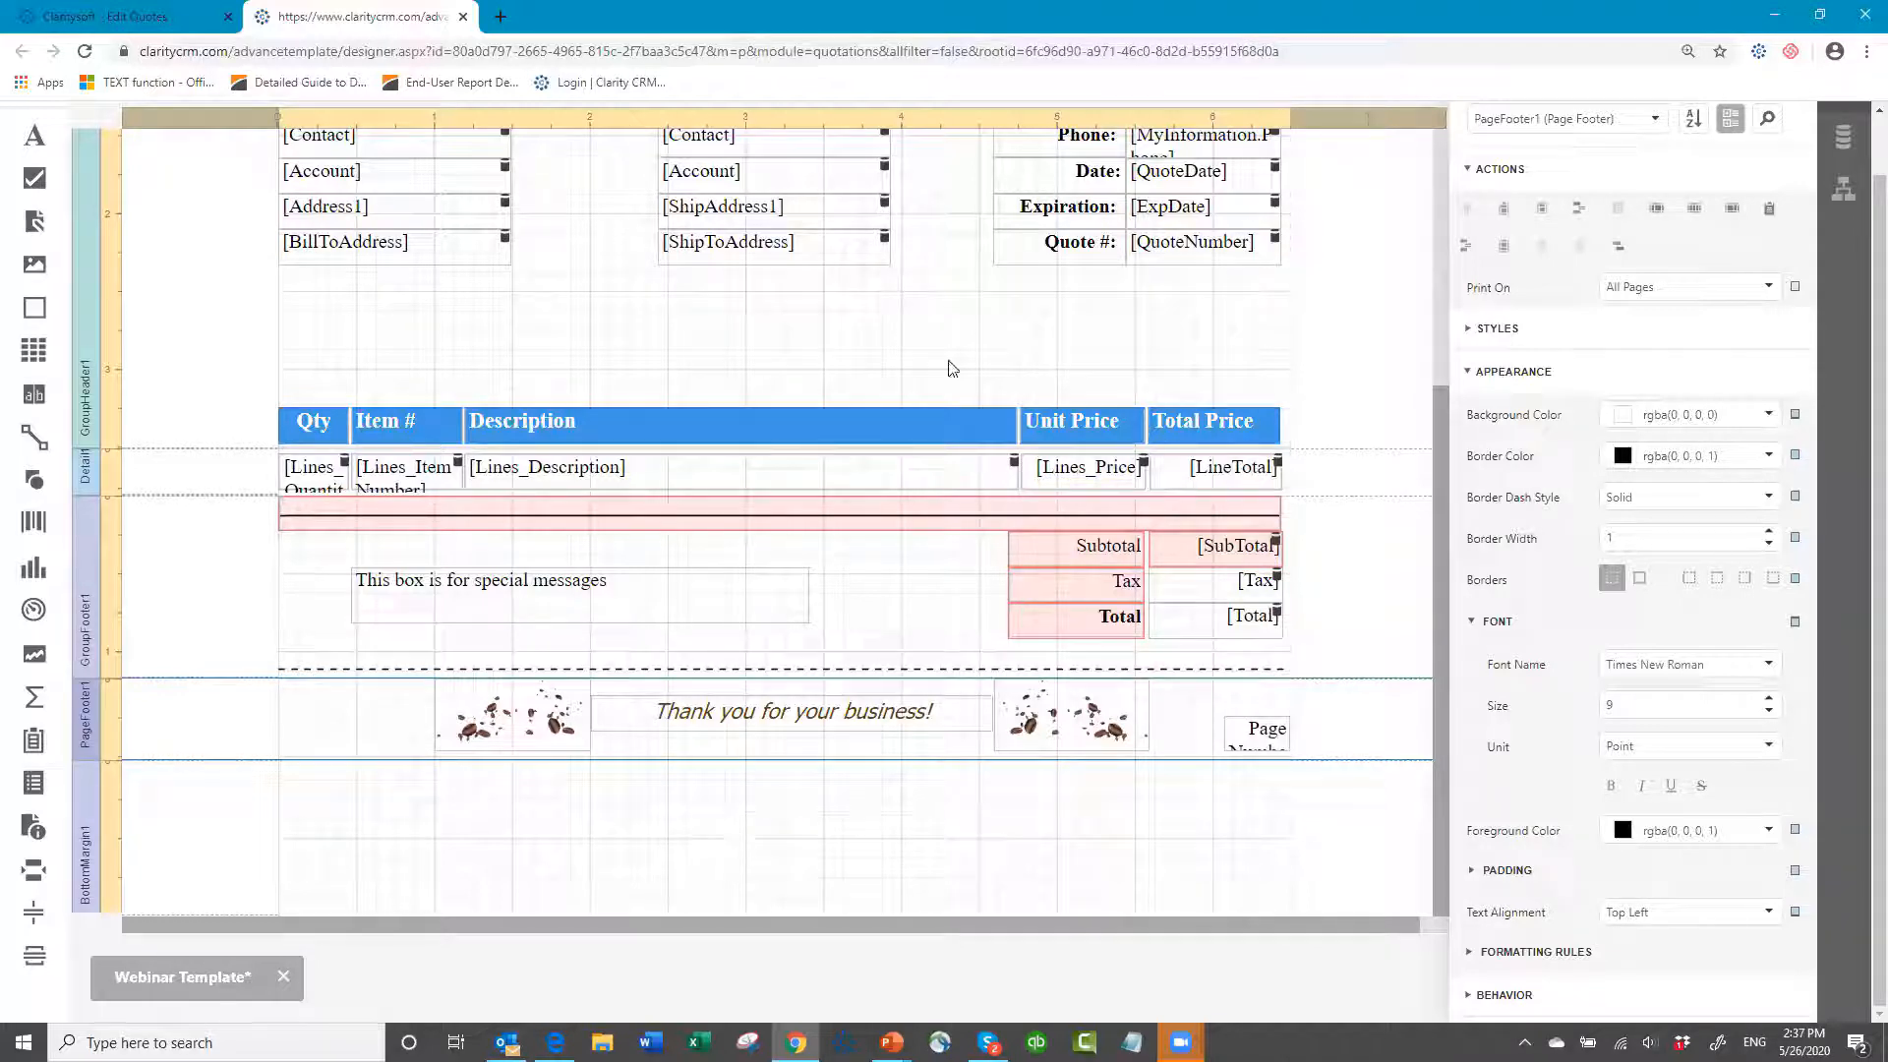
pyautogui.scroll(4, 952, 368)
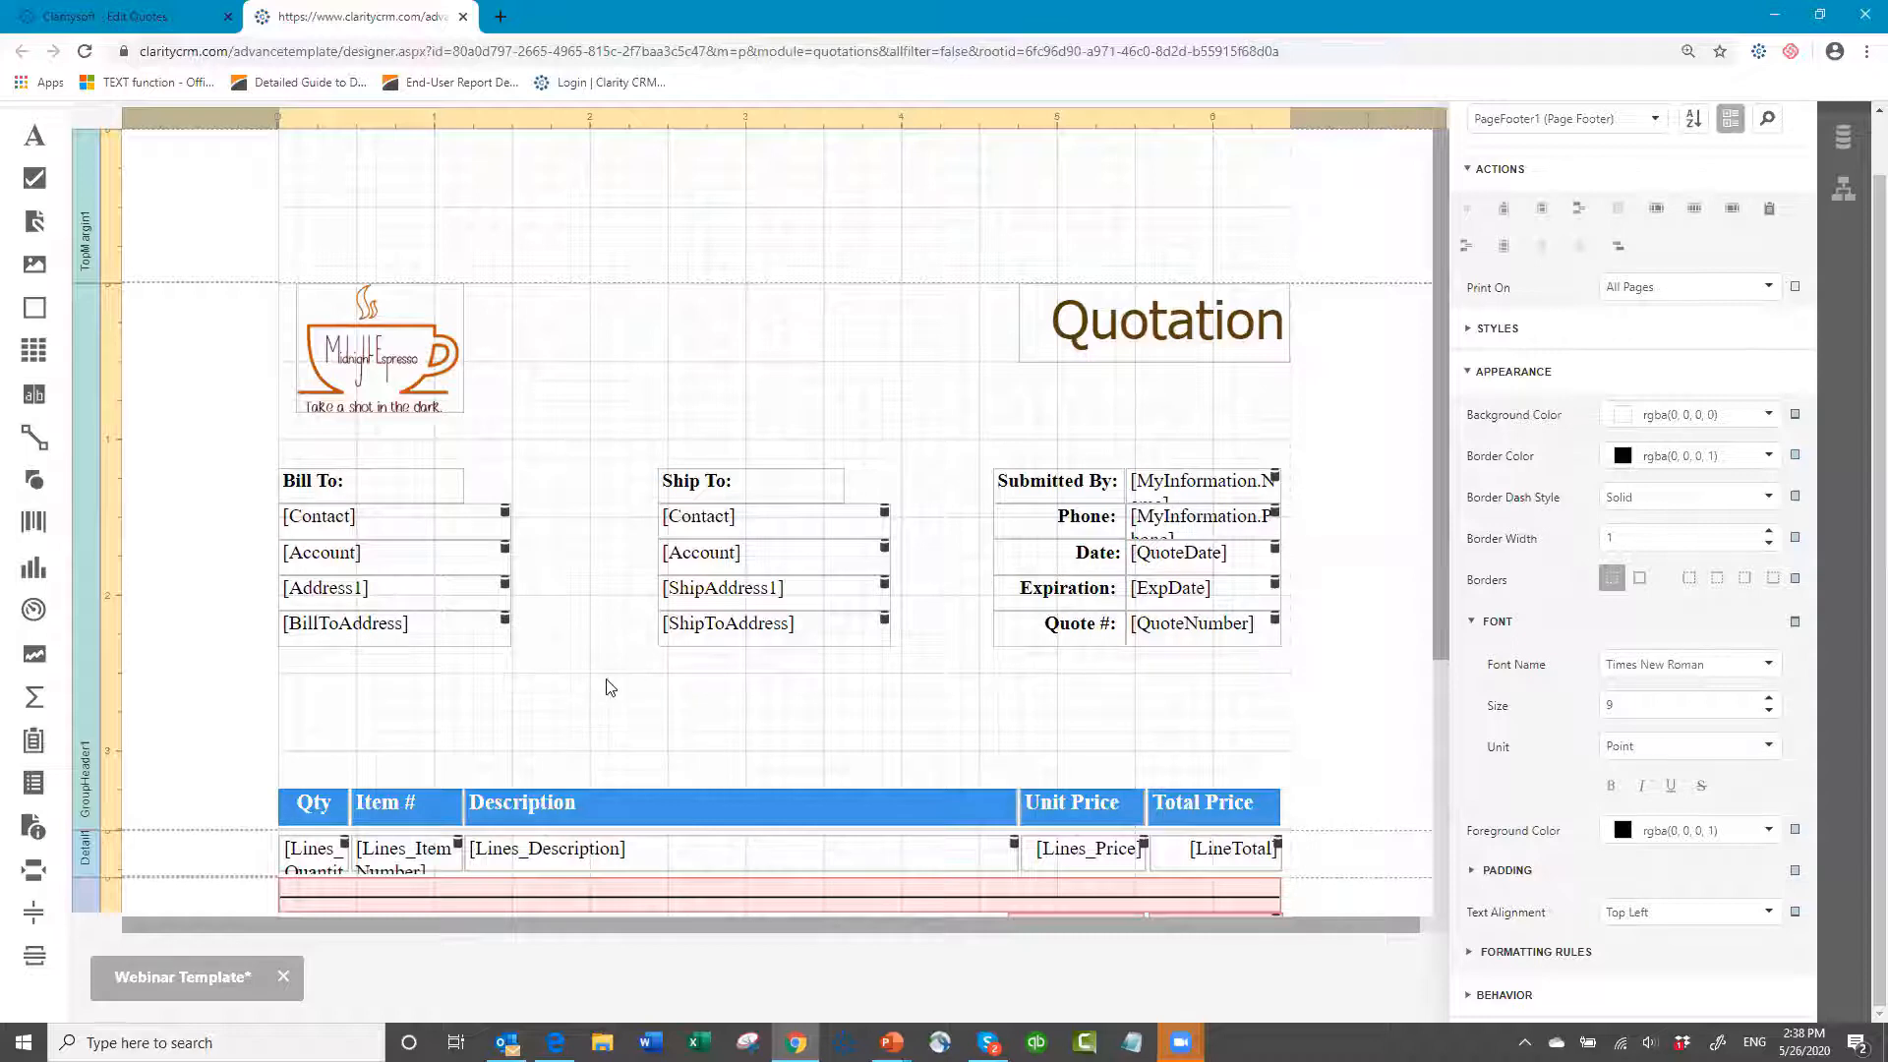
pyautogui.scroll(-4, 606, 677)
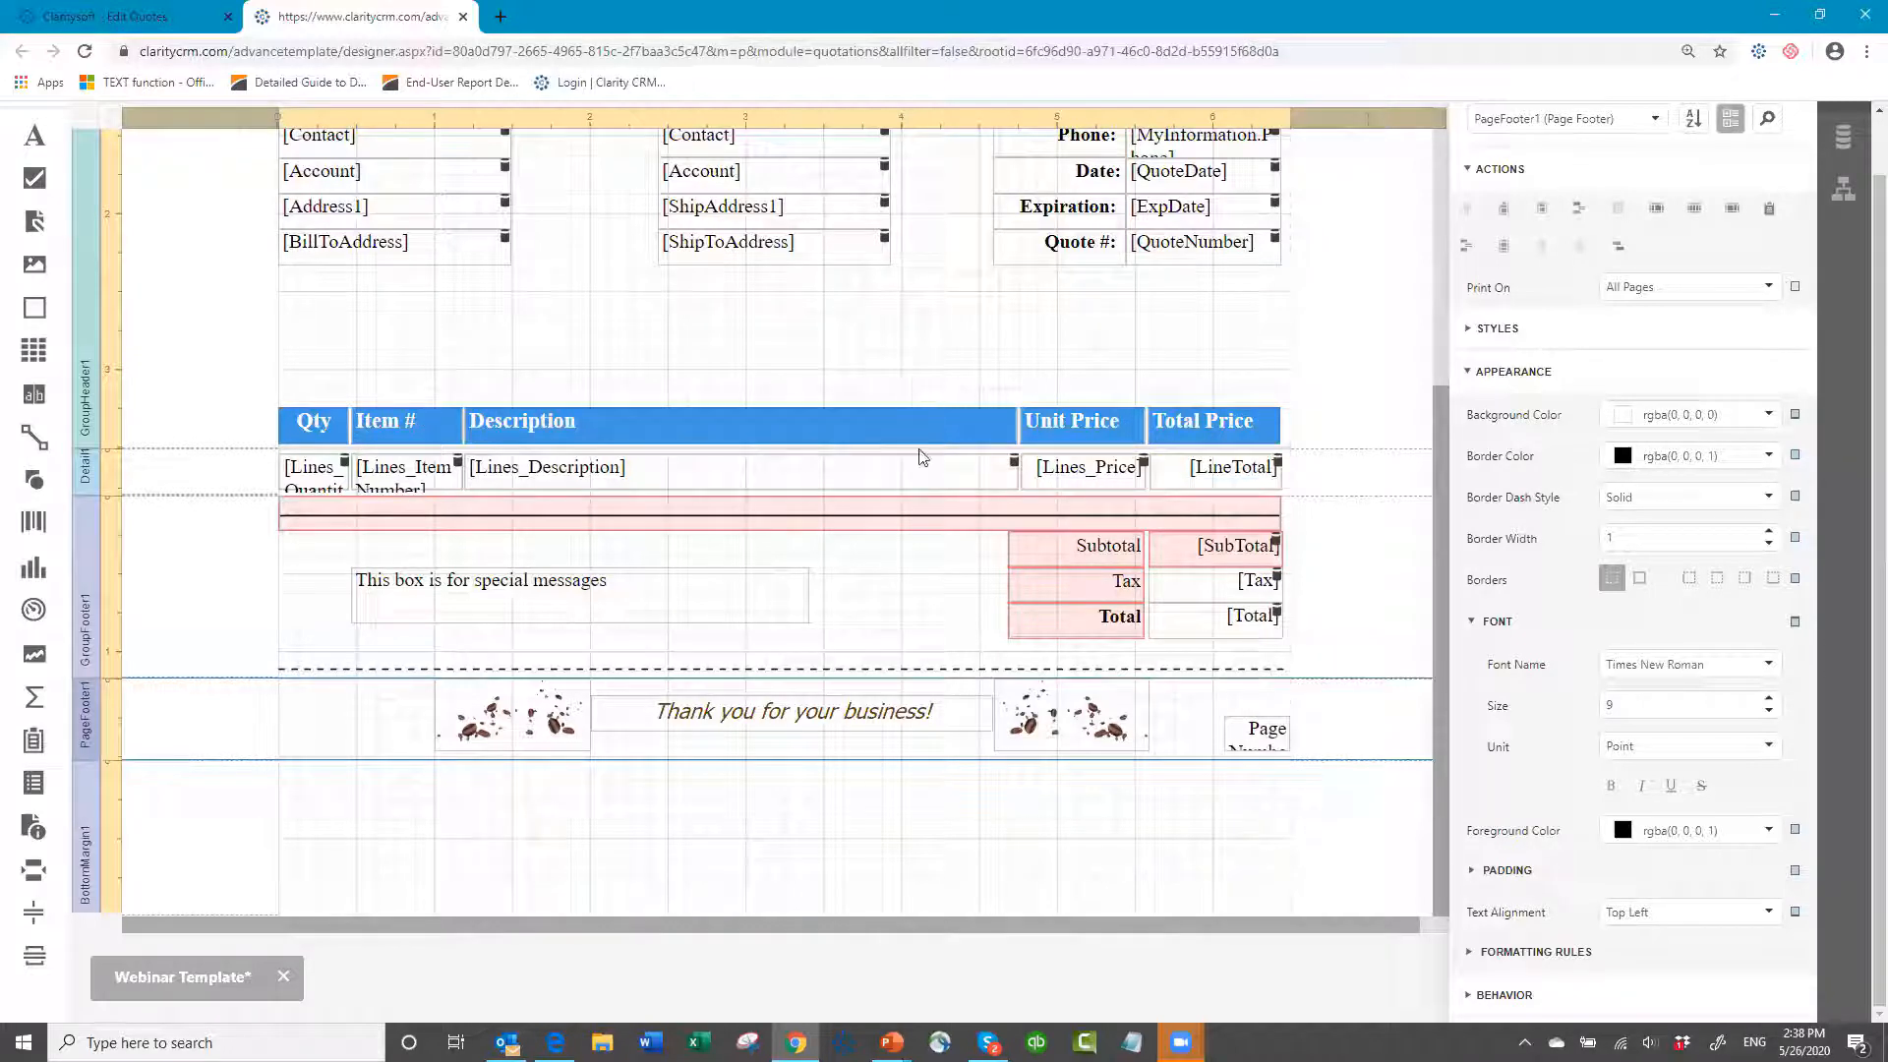
pyautogui.click(1077, 425)
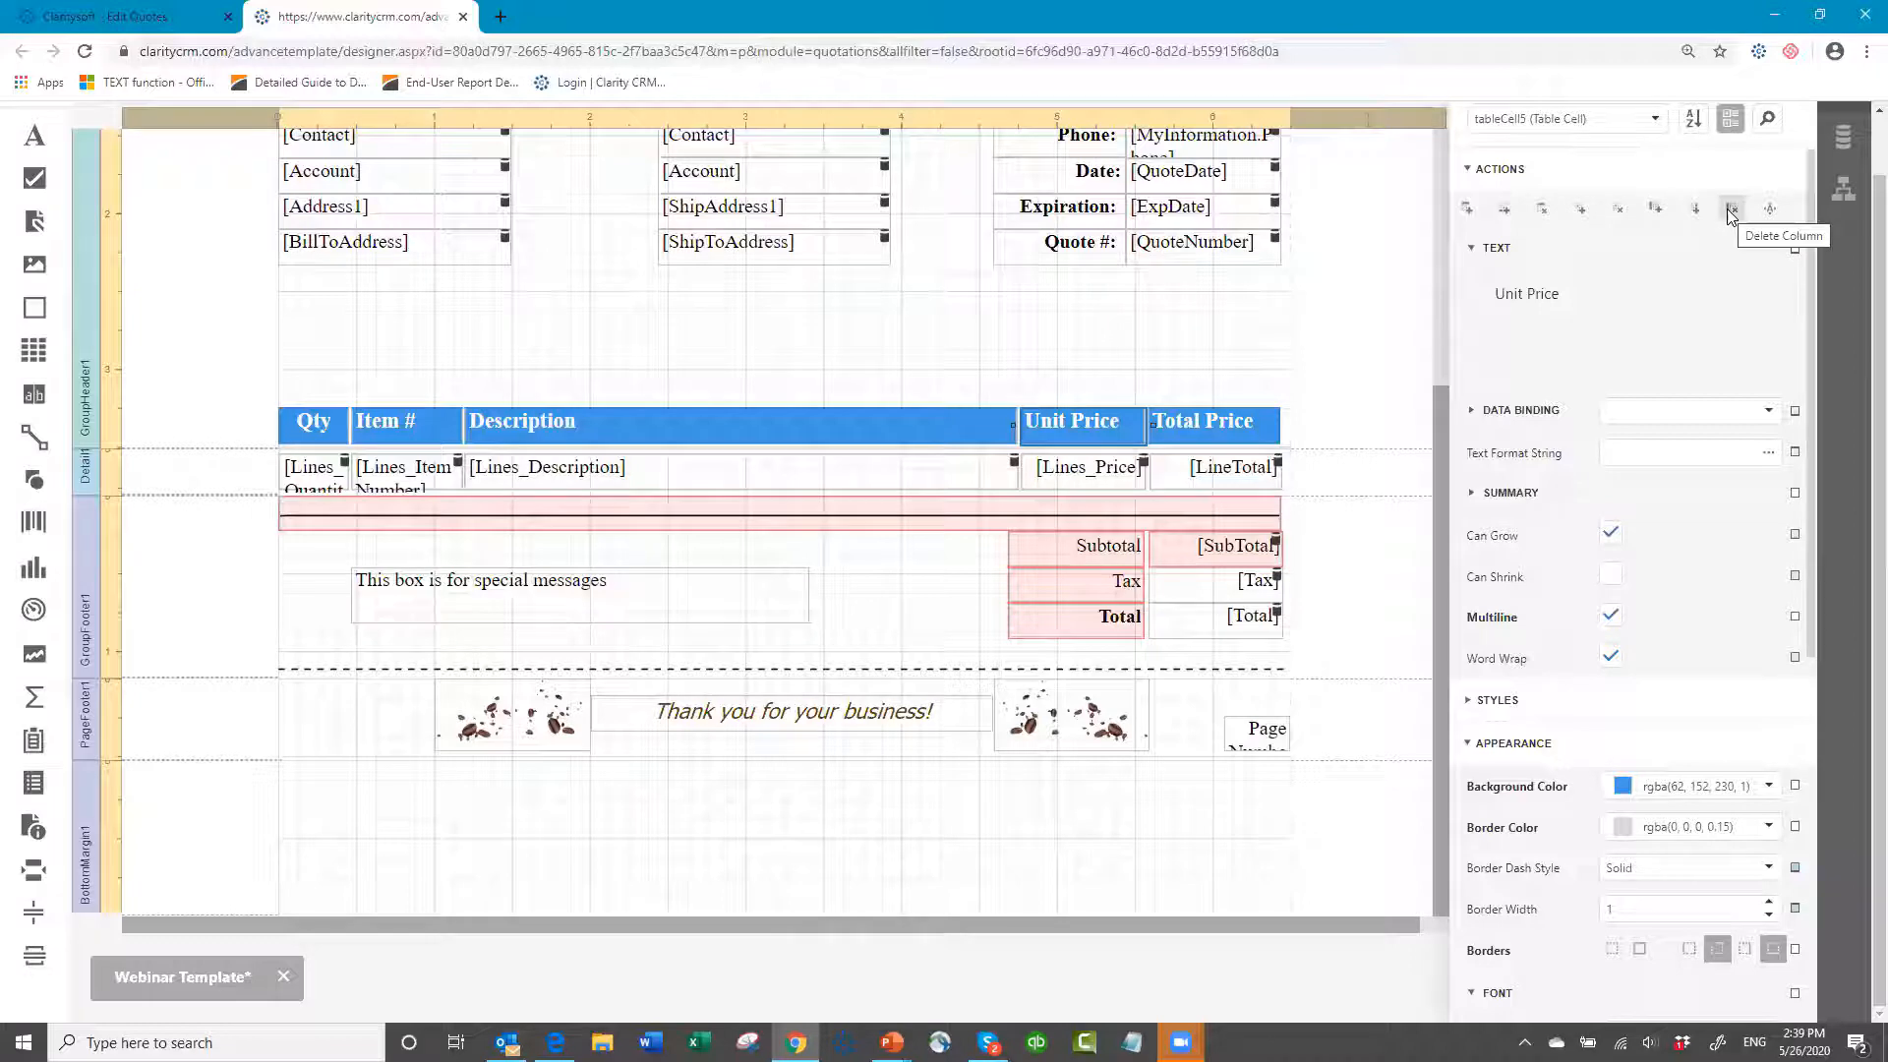
pyautogui.click(1658, 213)
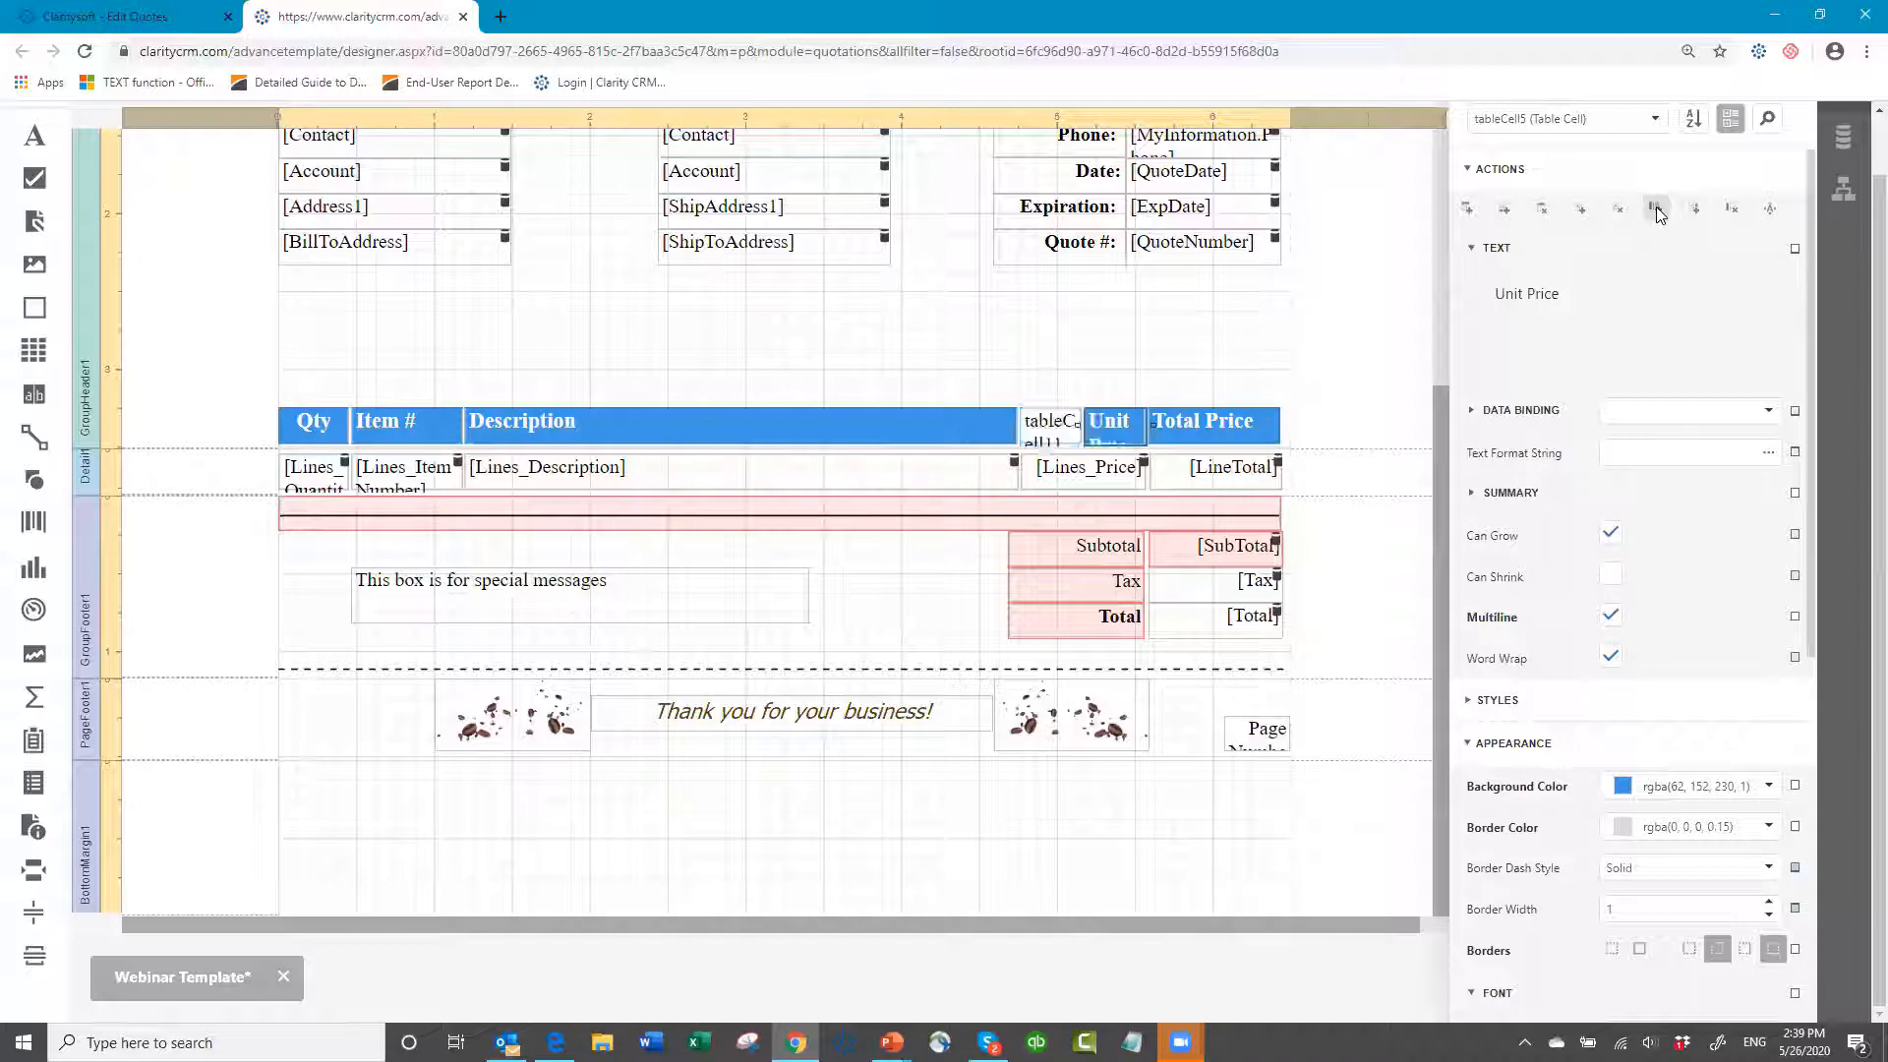
pyautogui.click(1052, 475)
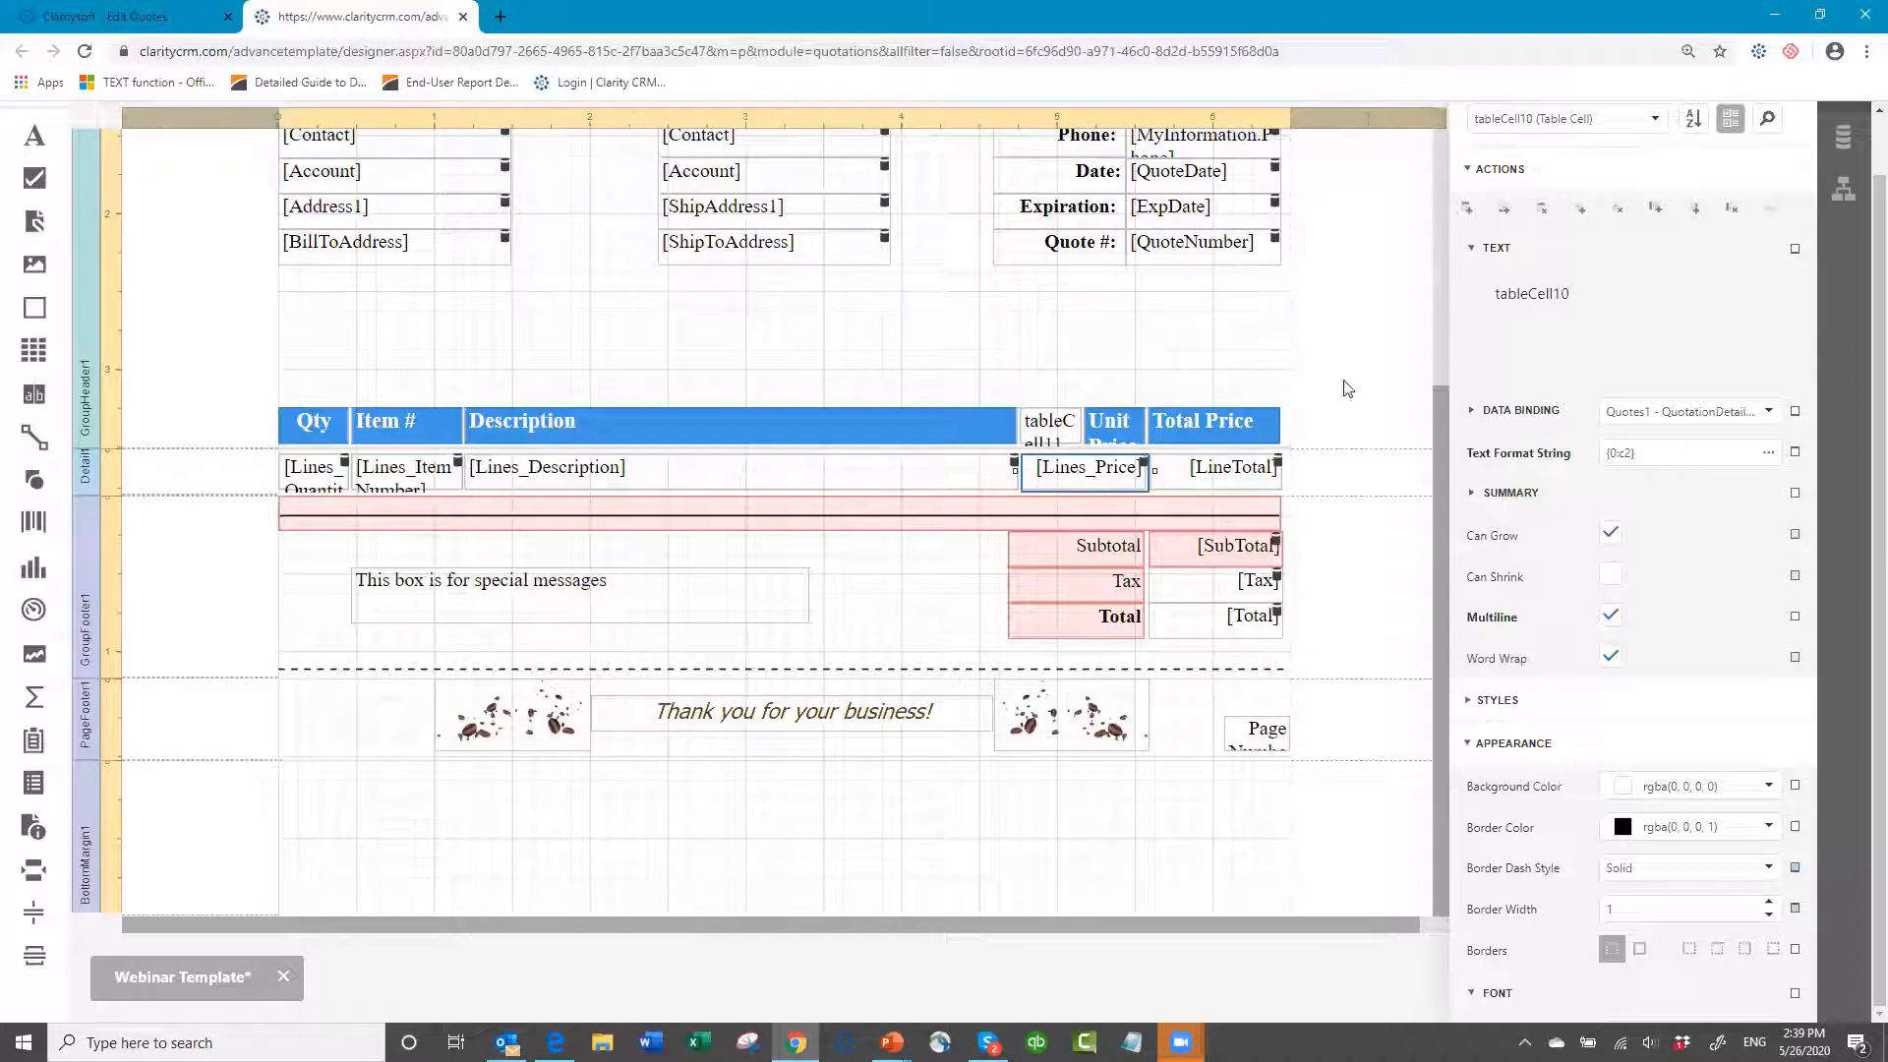
pyautogui.click(1657, 210)
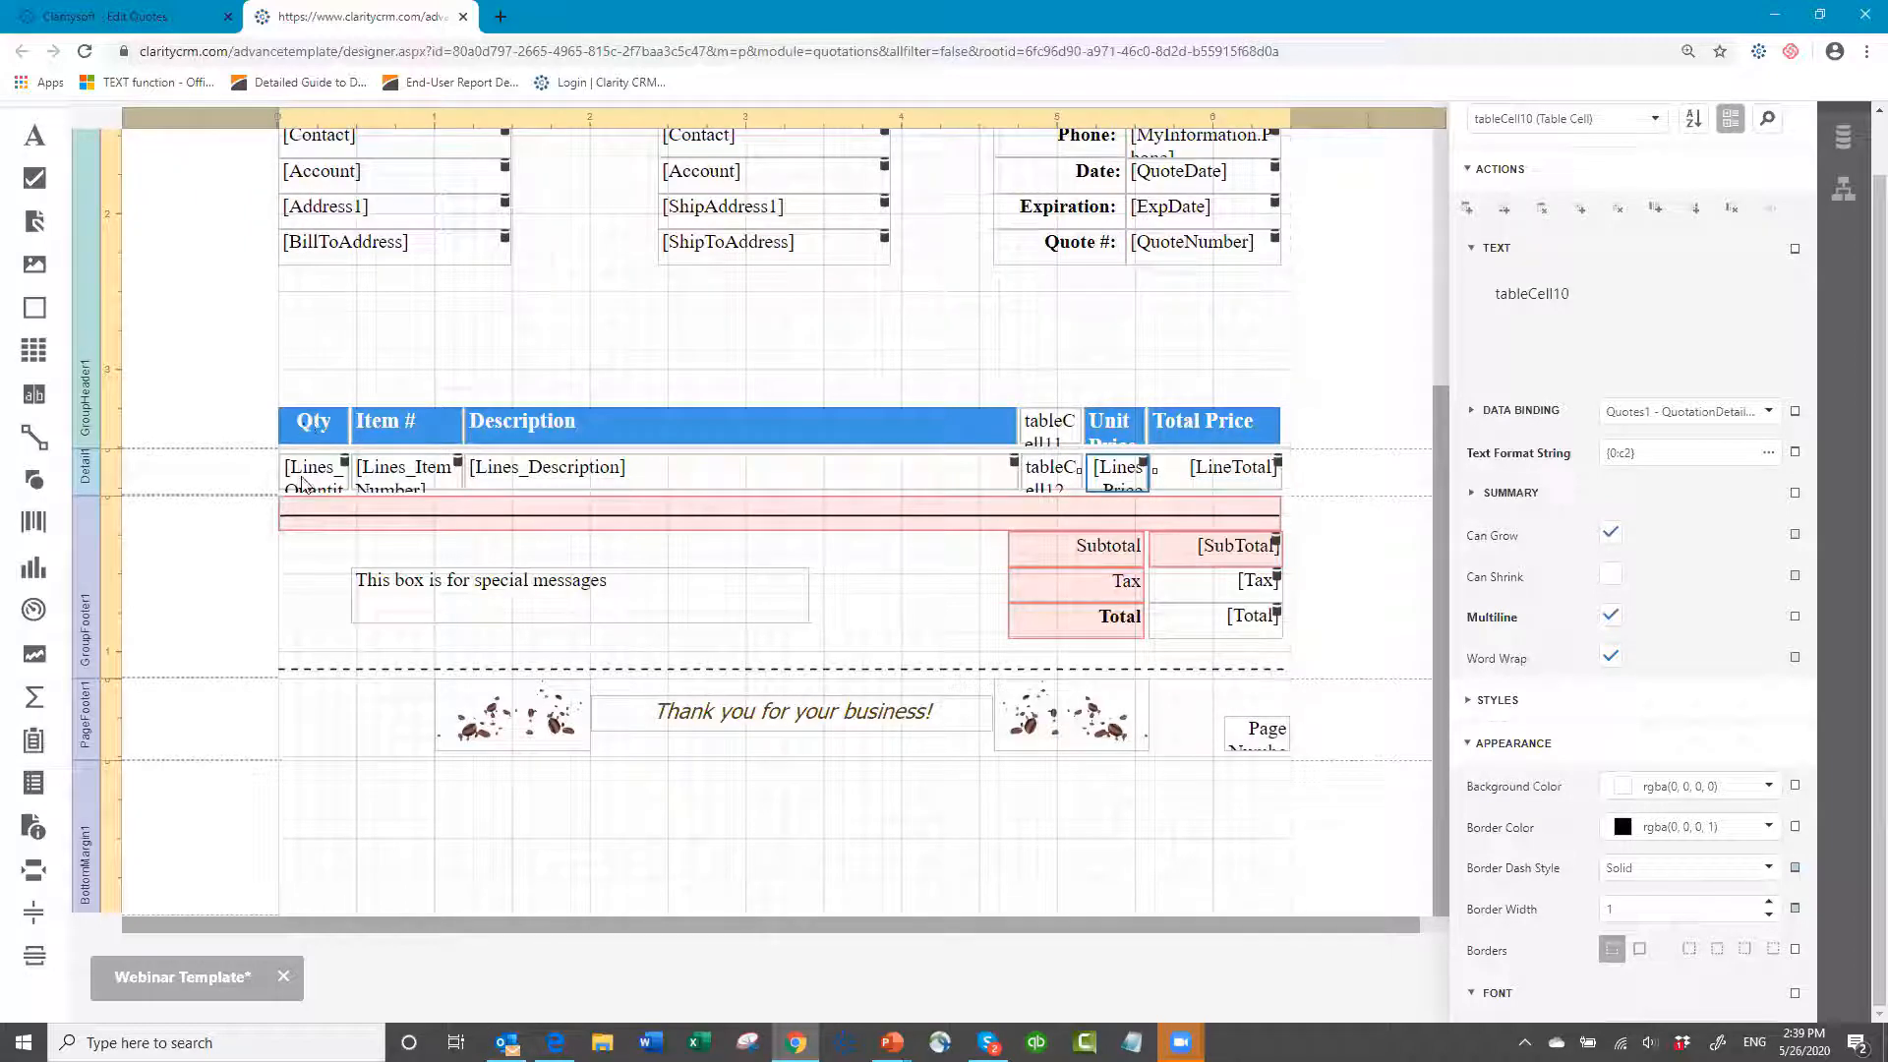
# - Set the text of the new heading cell before Unit Price to Qty
pyautogui.click(1042, 425)
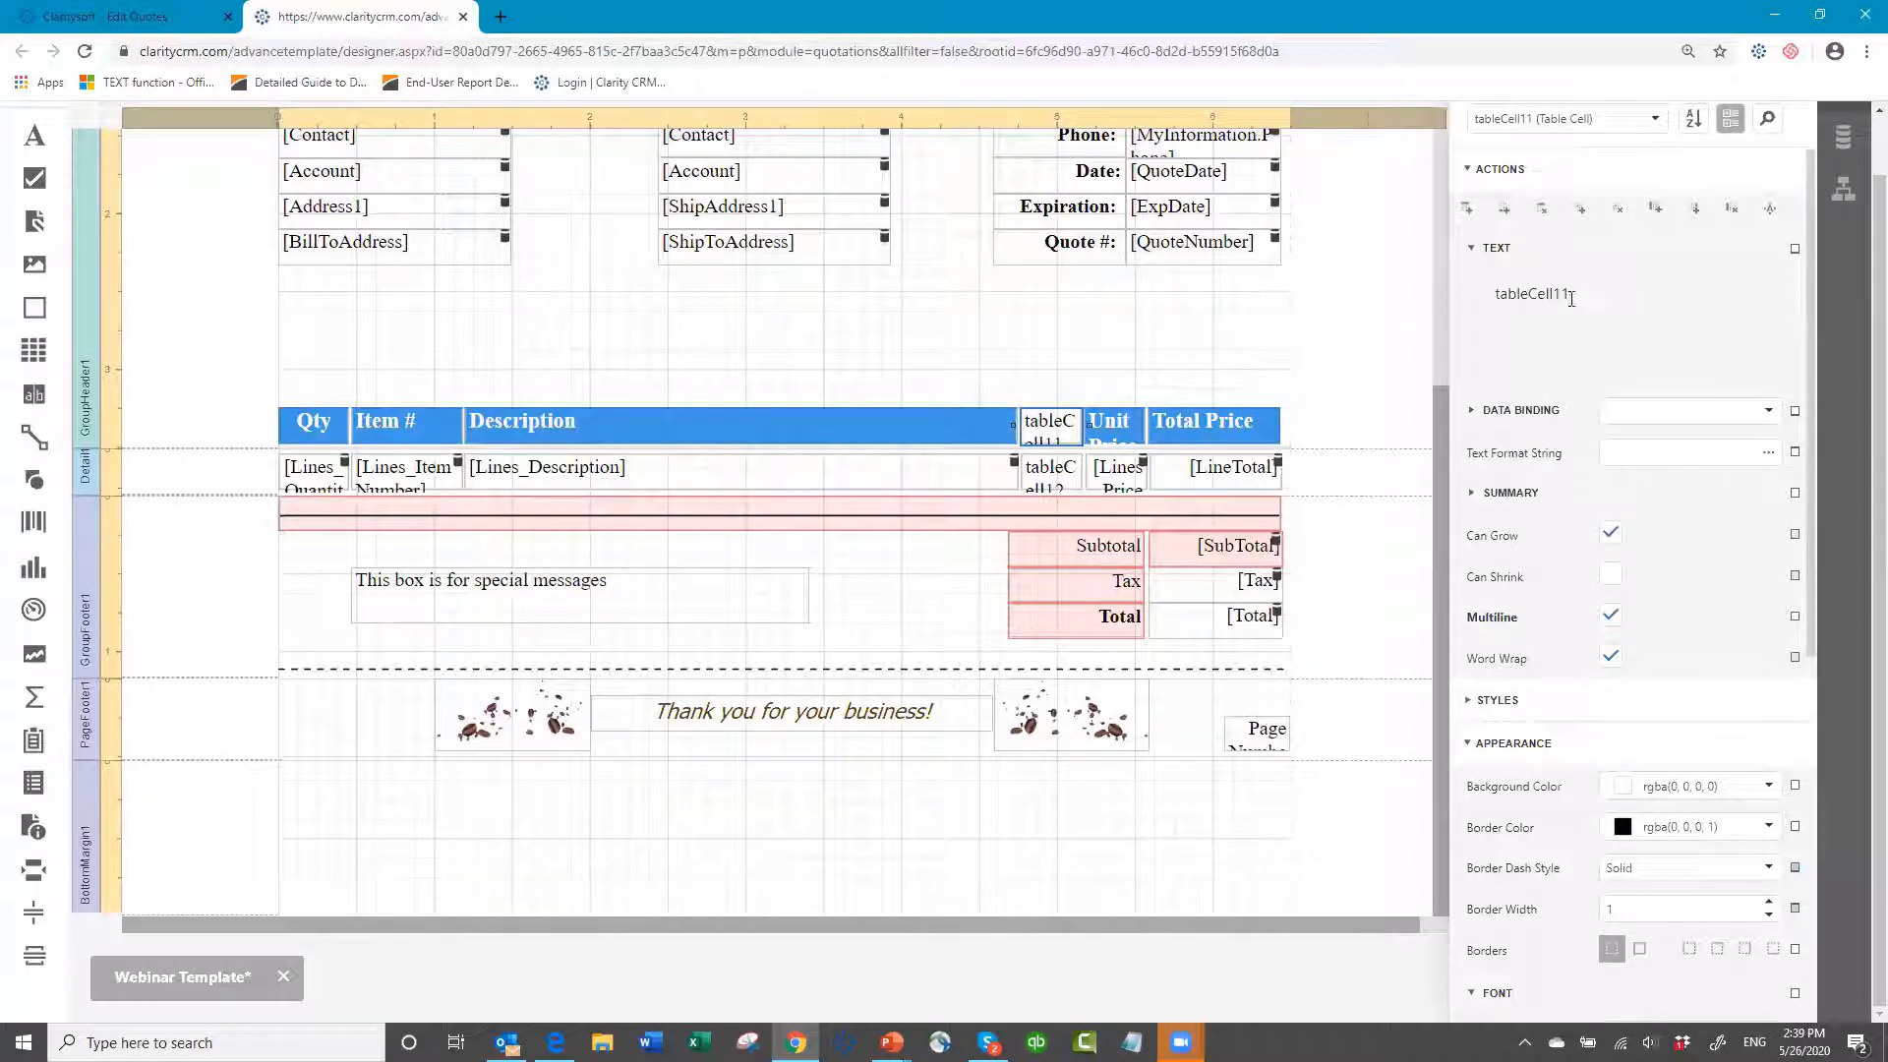
pyautogui.moveTo(1572, 299); pyautogui.dragTo(1484, 320)
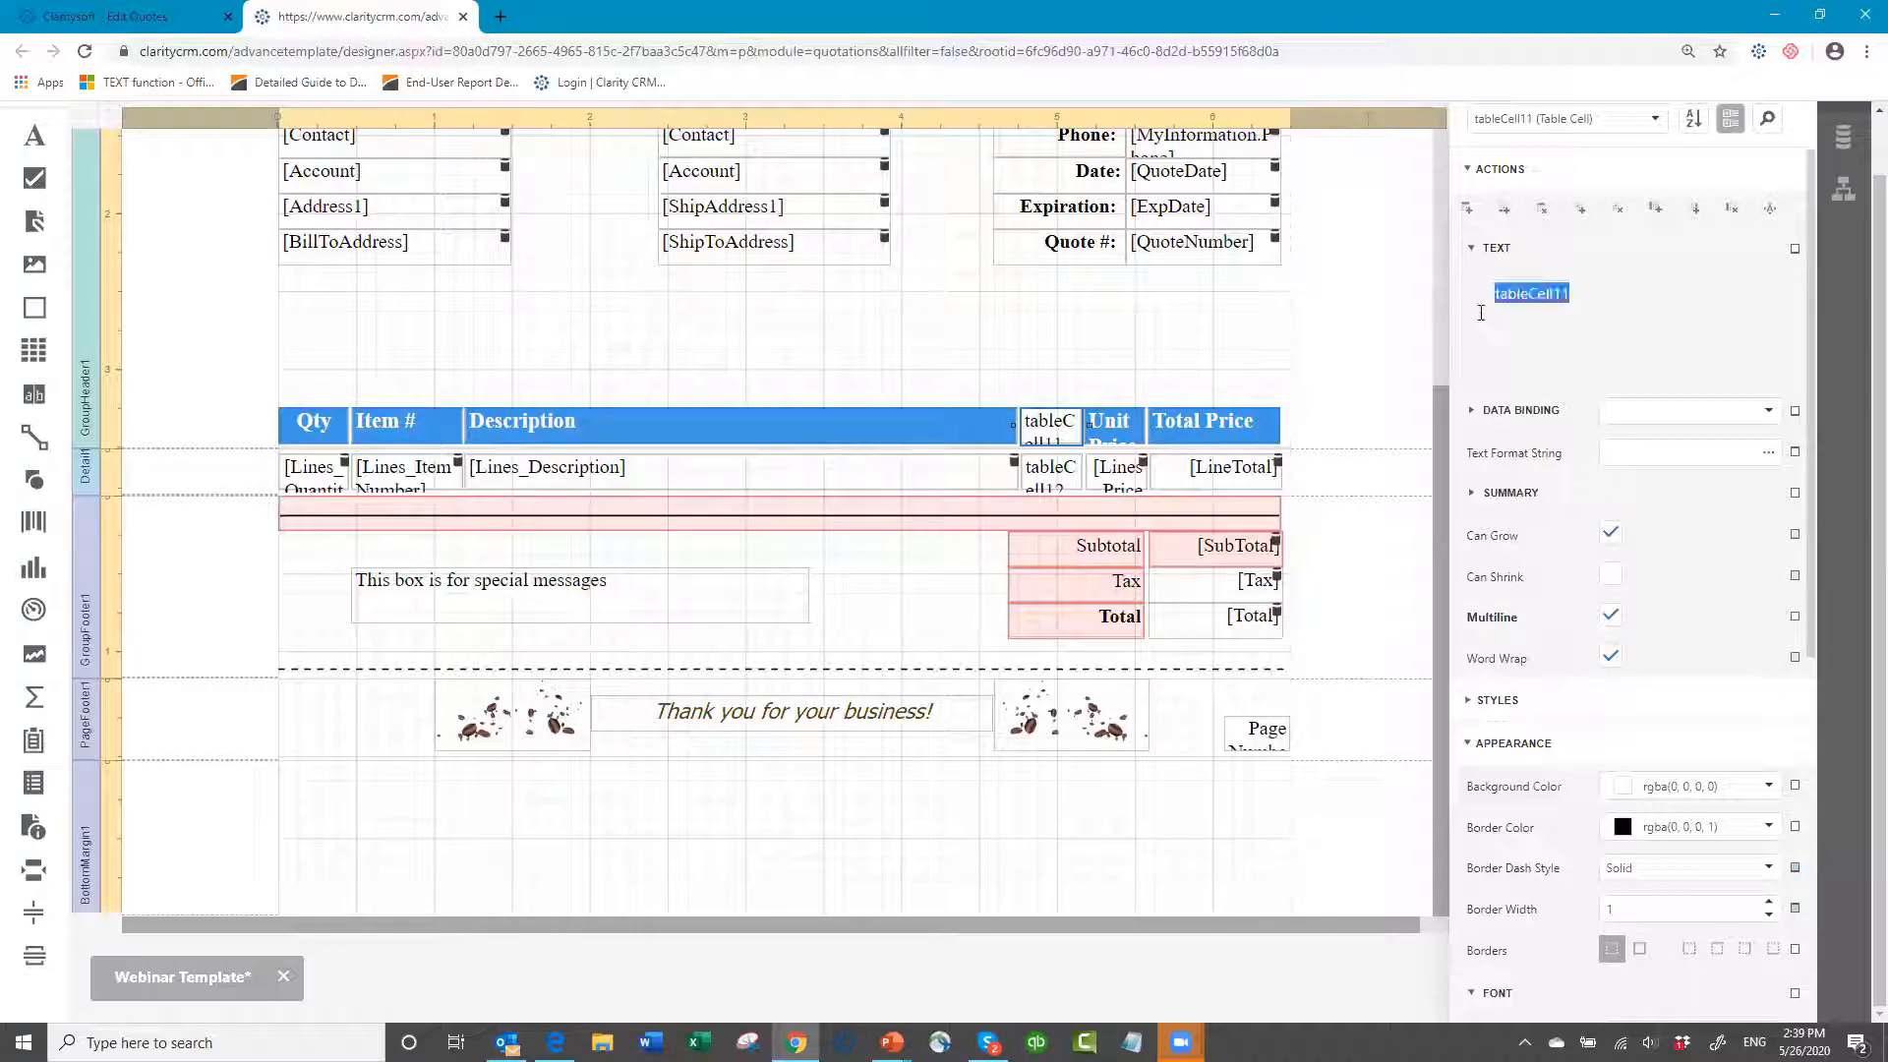
pyautogui.write('Qty')
pyautogui.click(1067, 436)
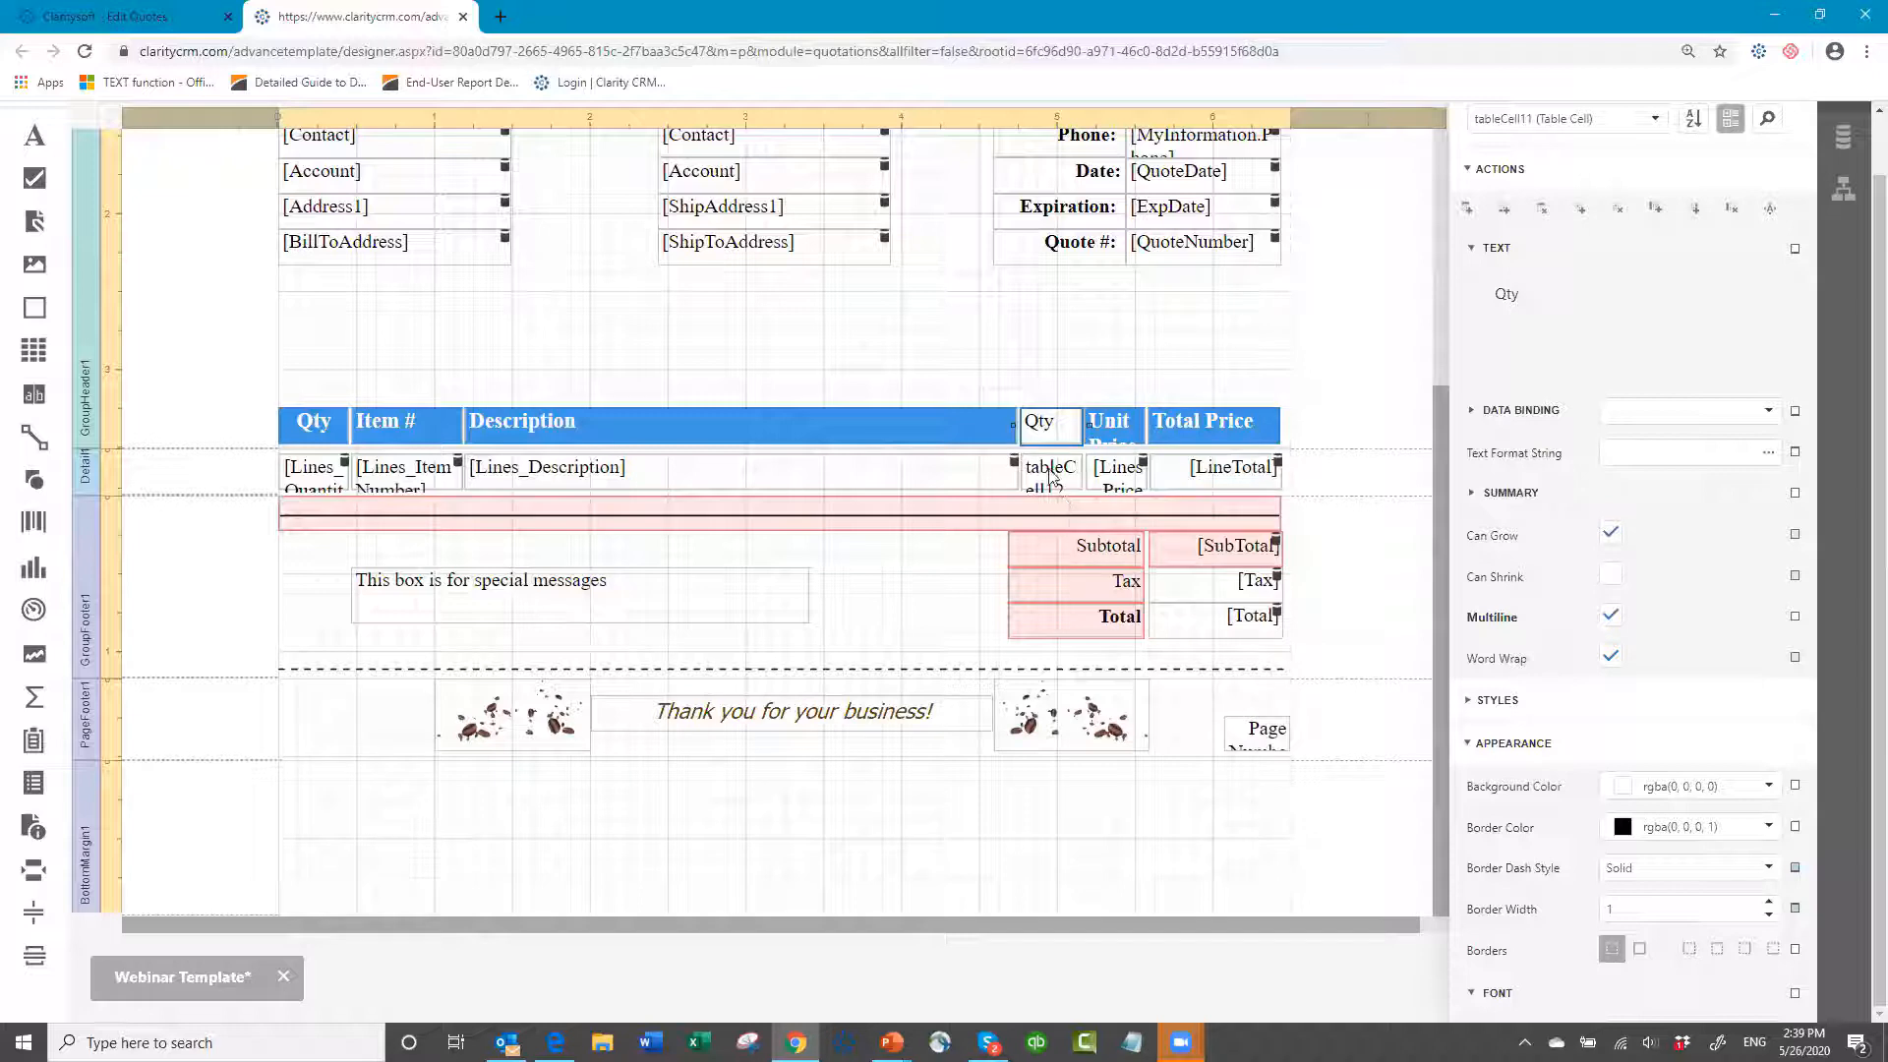
# - Bind the new detail cell under the added heading to the Lines_Quantity field from QuotationDetails - (with ItemLines)
pyautogui.click(1049, 476)
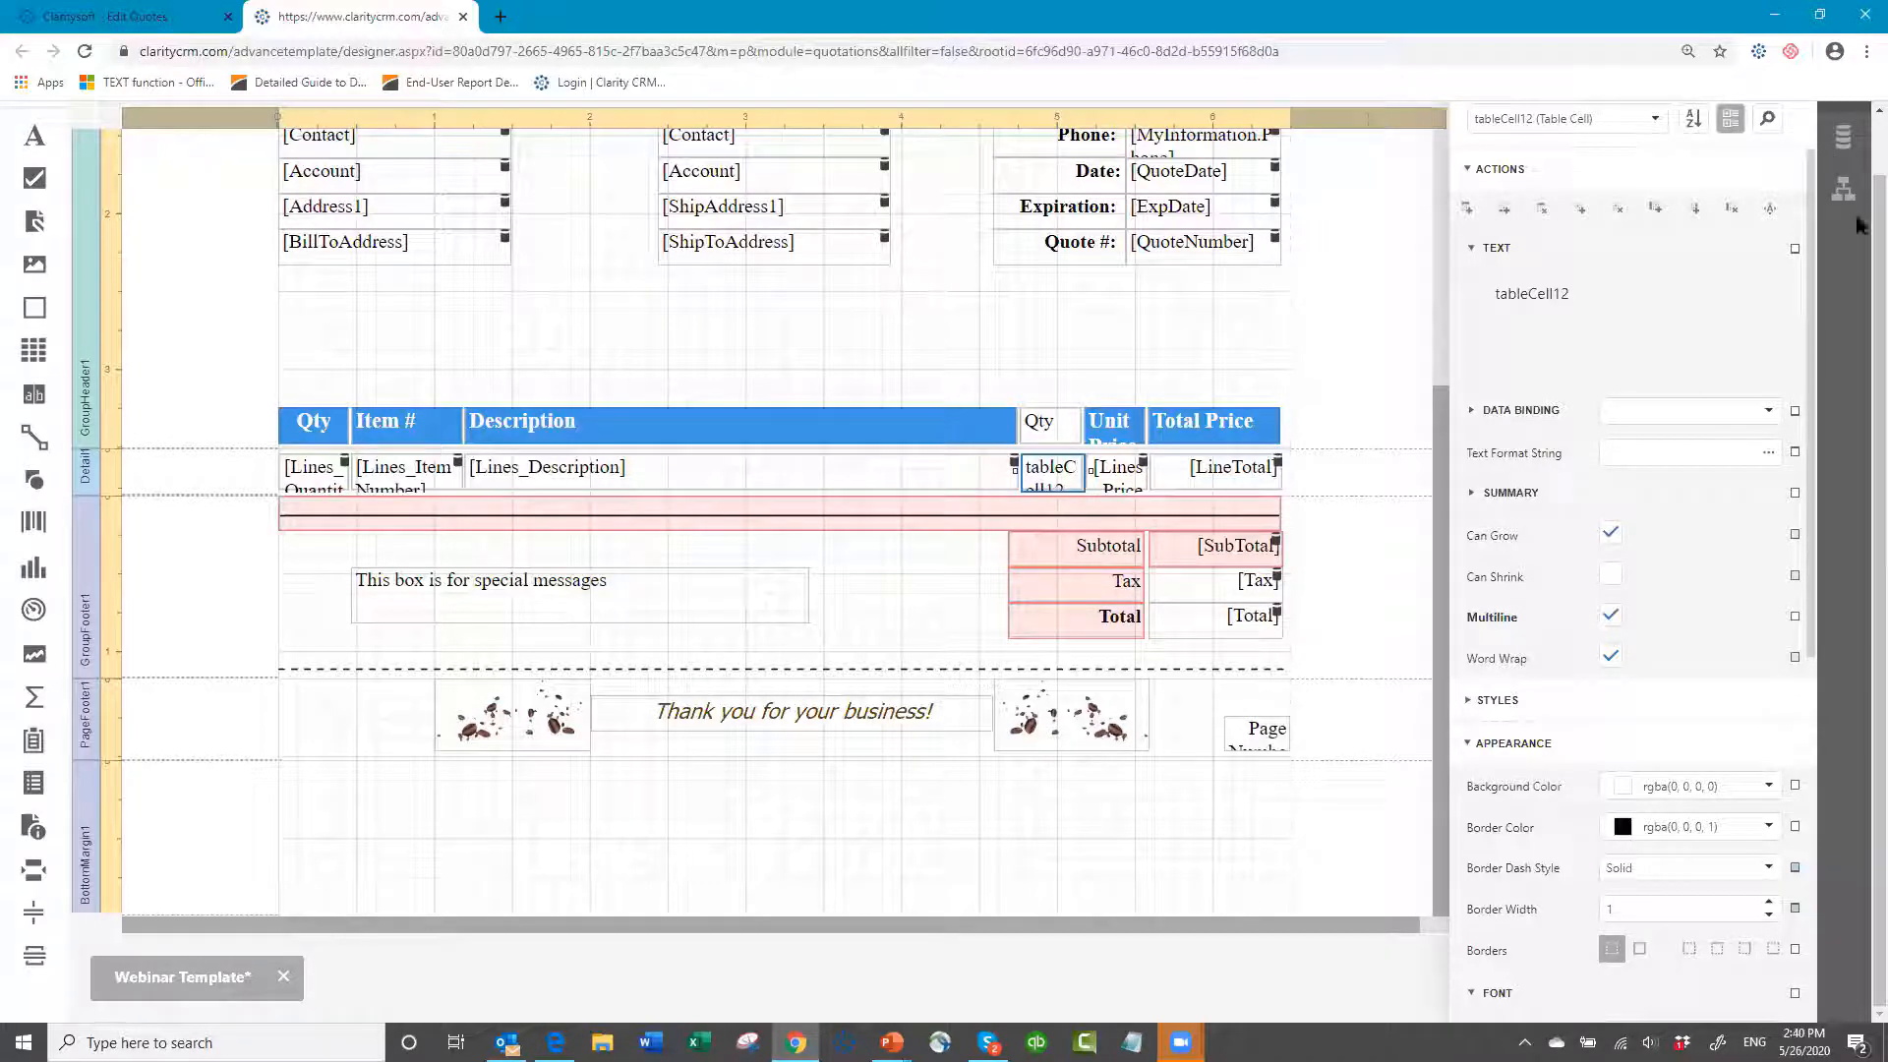
pyautogui.scroll(1, 1862, 228)
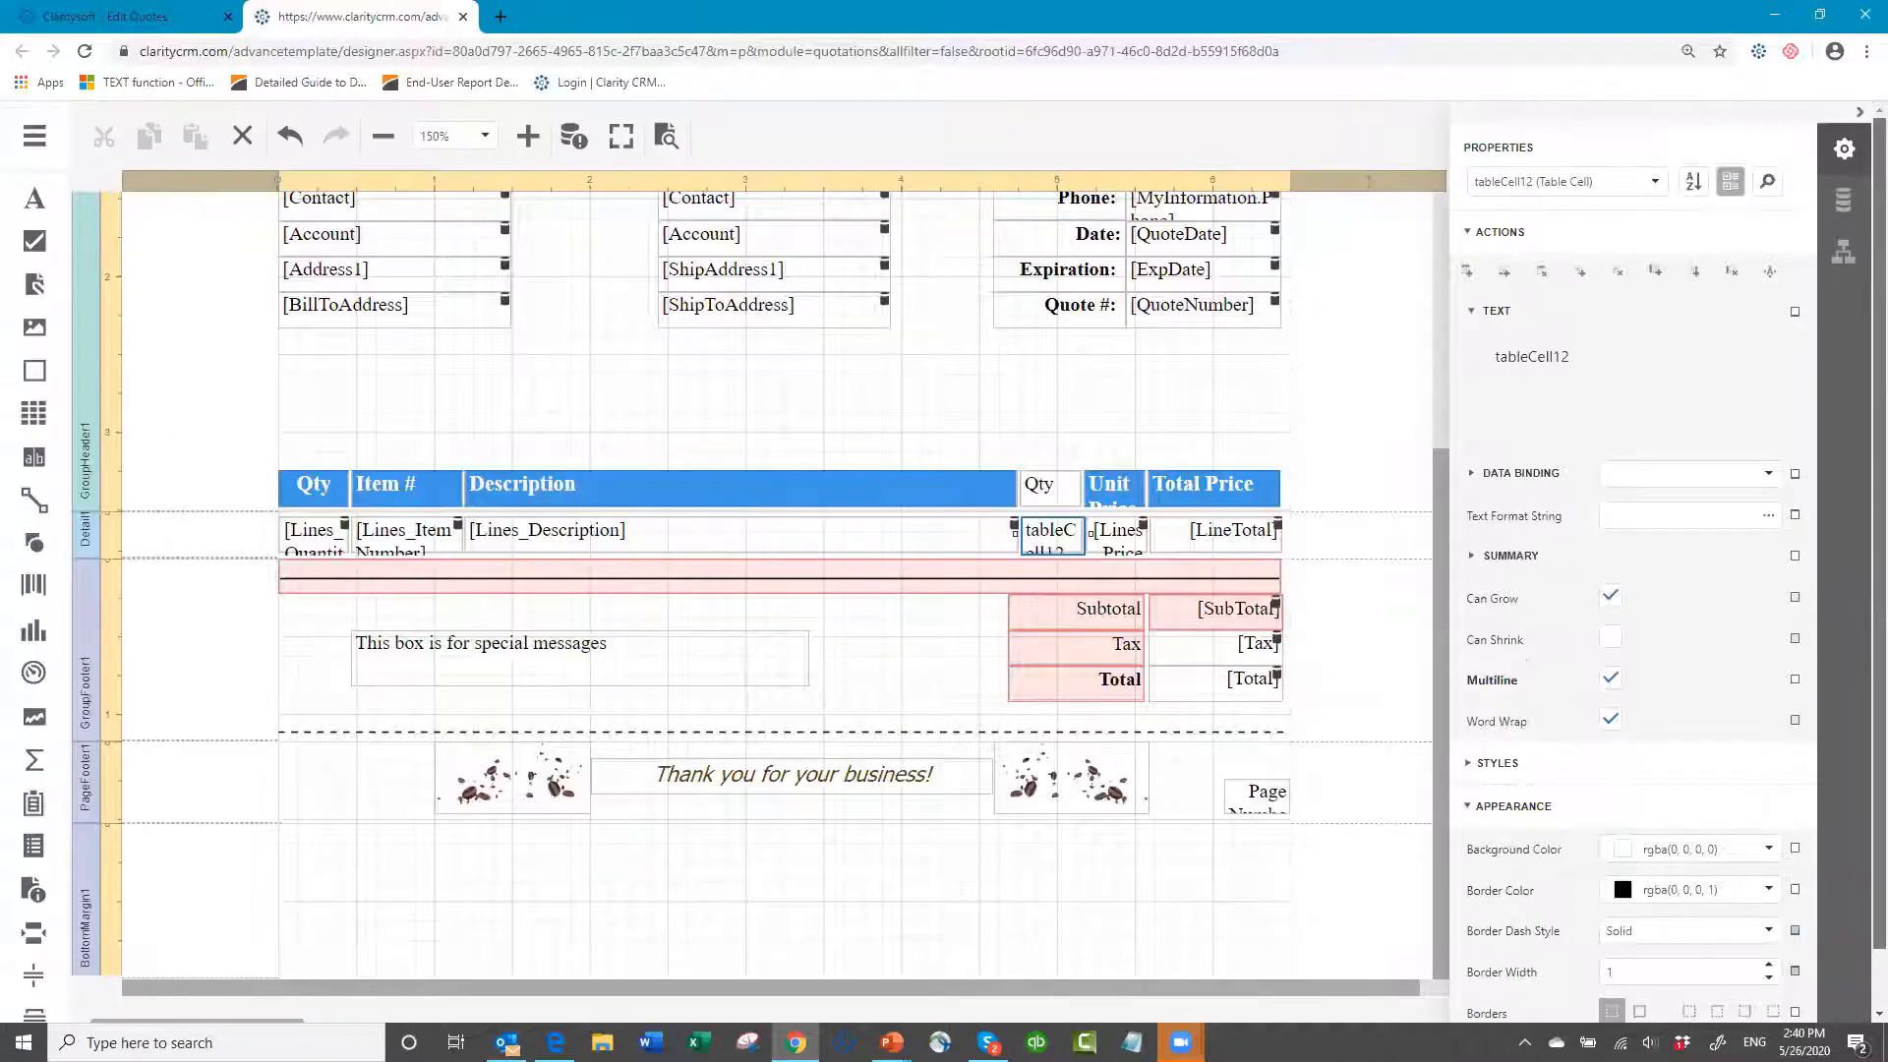
pyautogui.click(1845, 202)
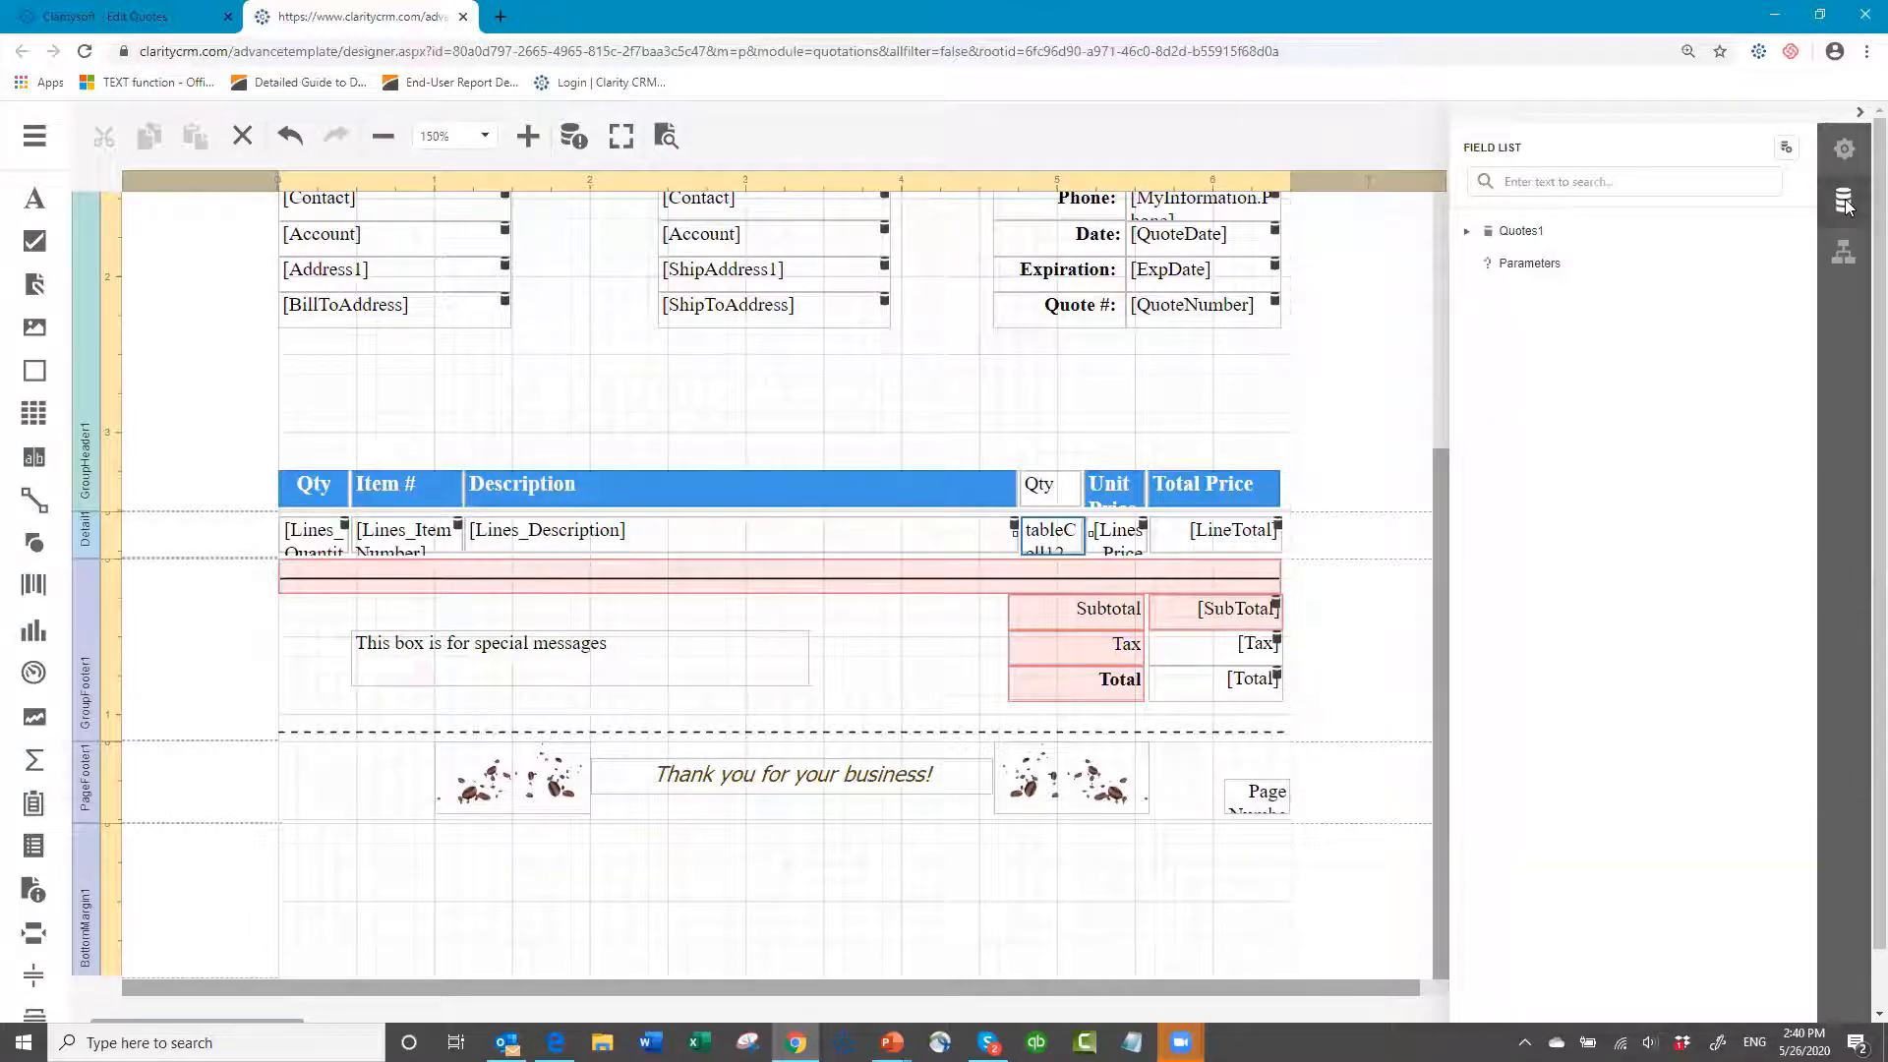
pyautogui.click(1468, 234)
pyautogui.click(1468, 234)
pyautogui.click(1468, 234)
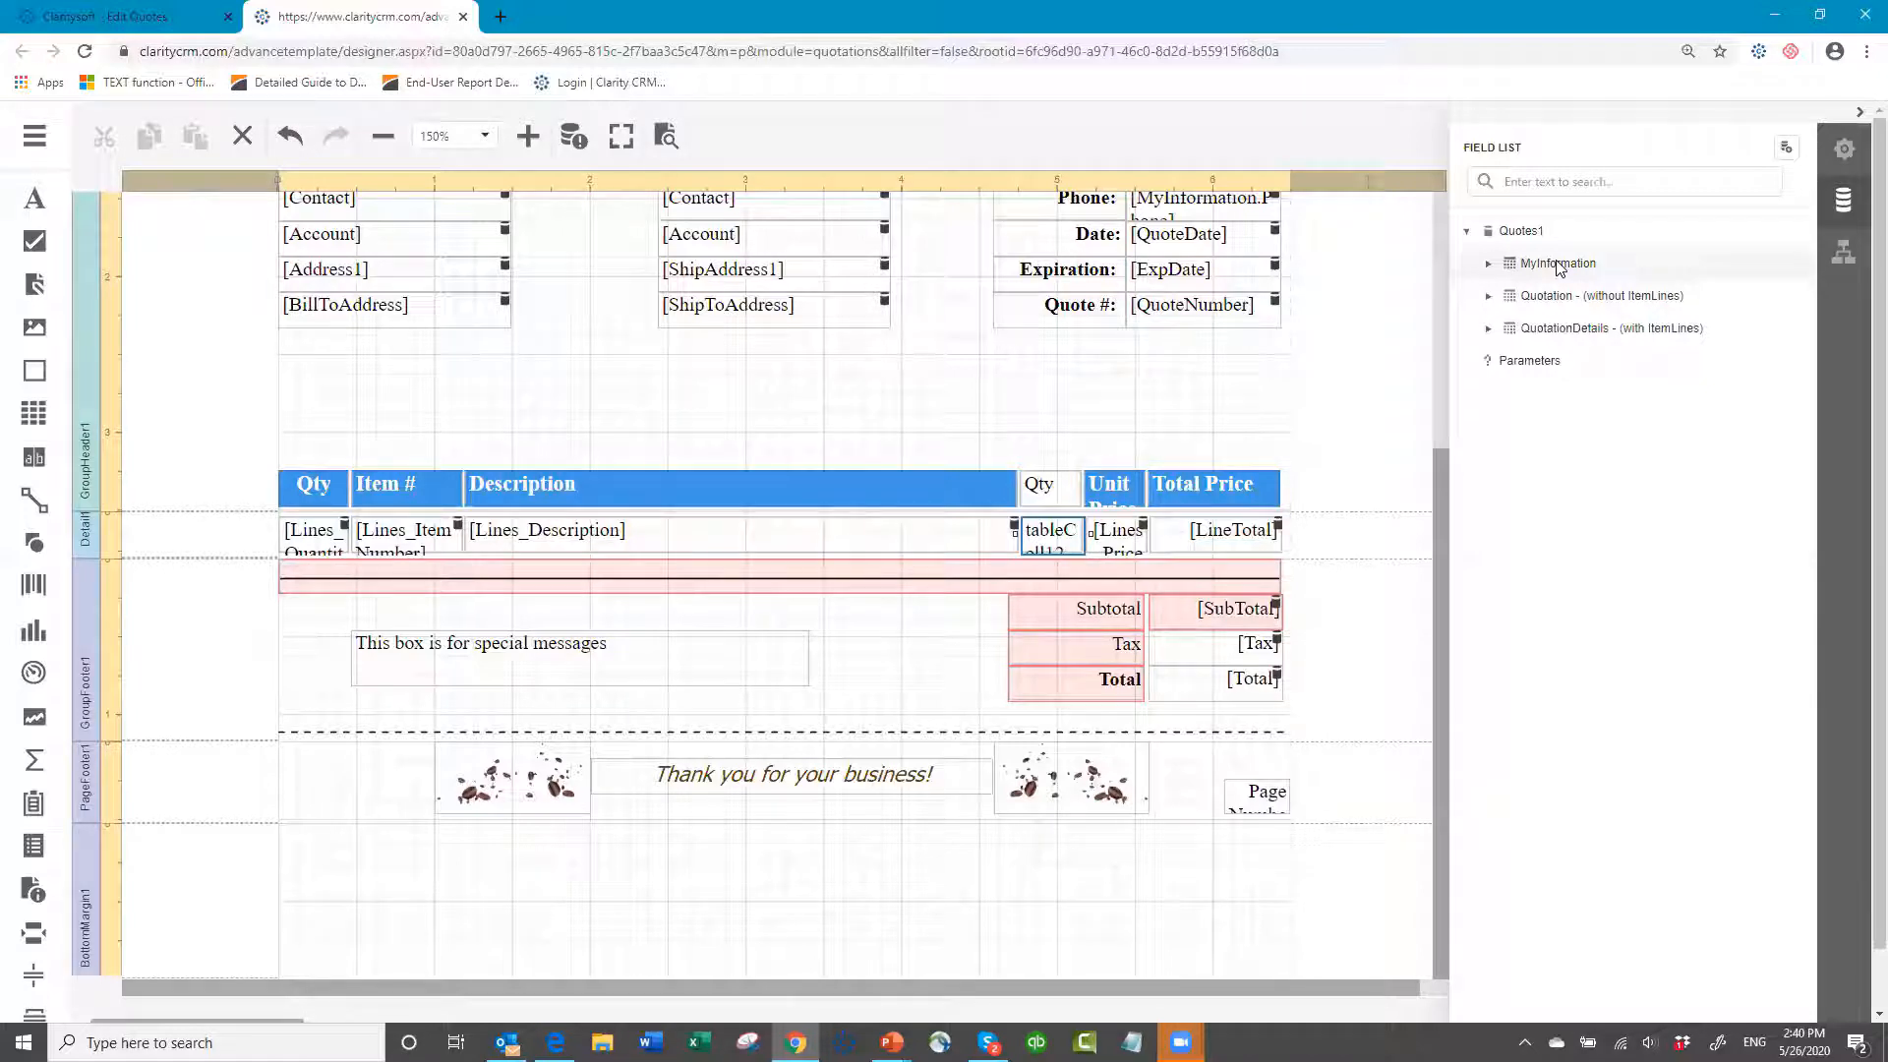
pyautogui.click(1489, 264)
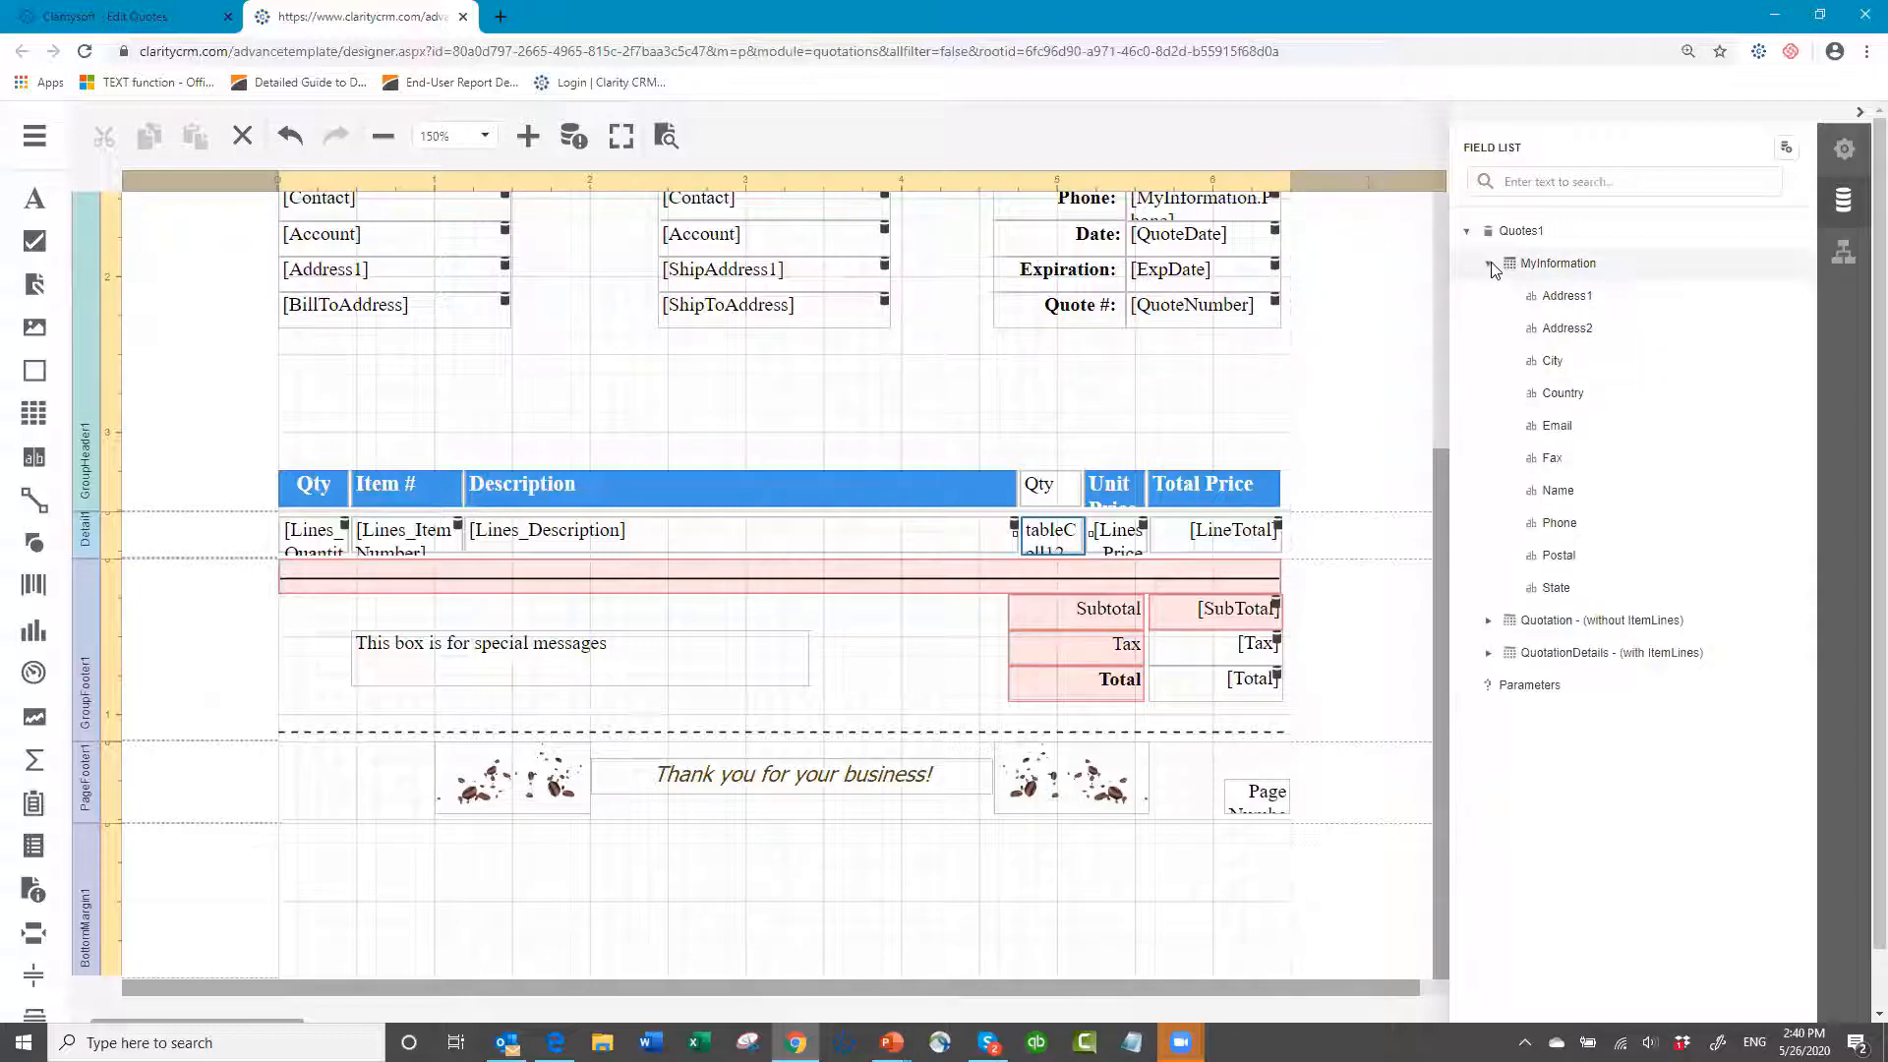
pyautogui.click(1490, 265)
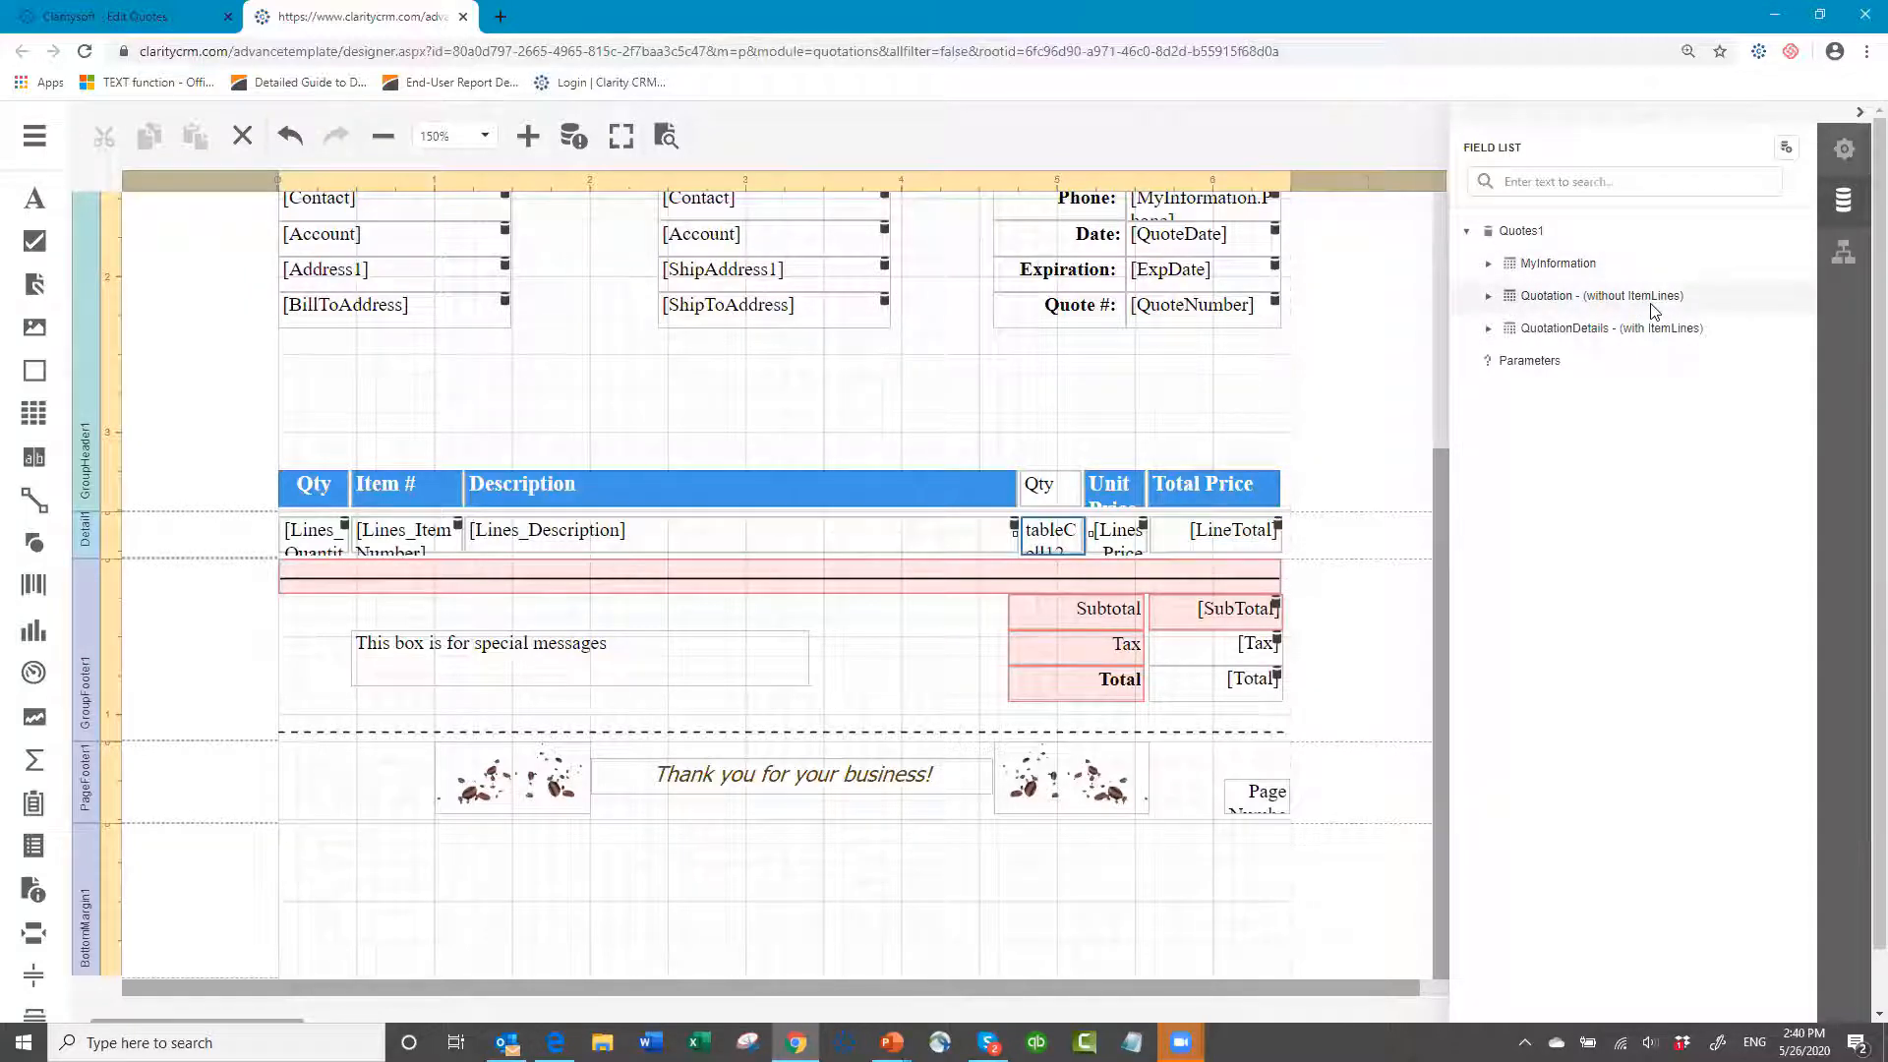
pyautogui.click(1490, 330)
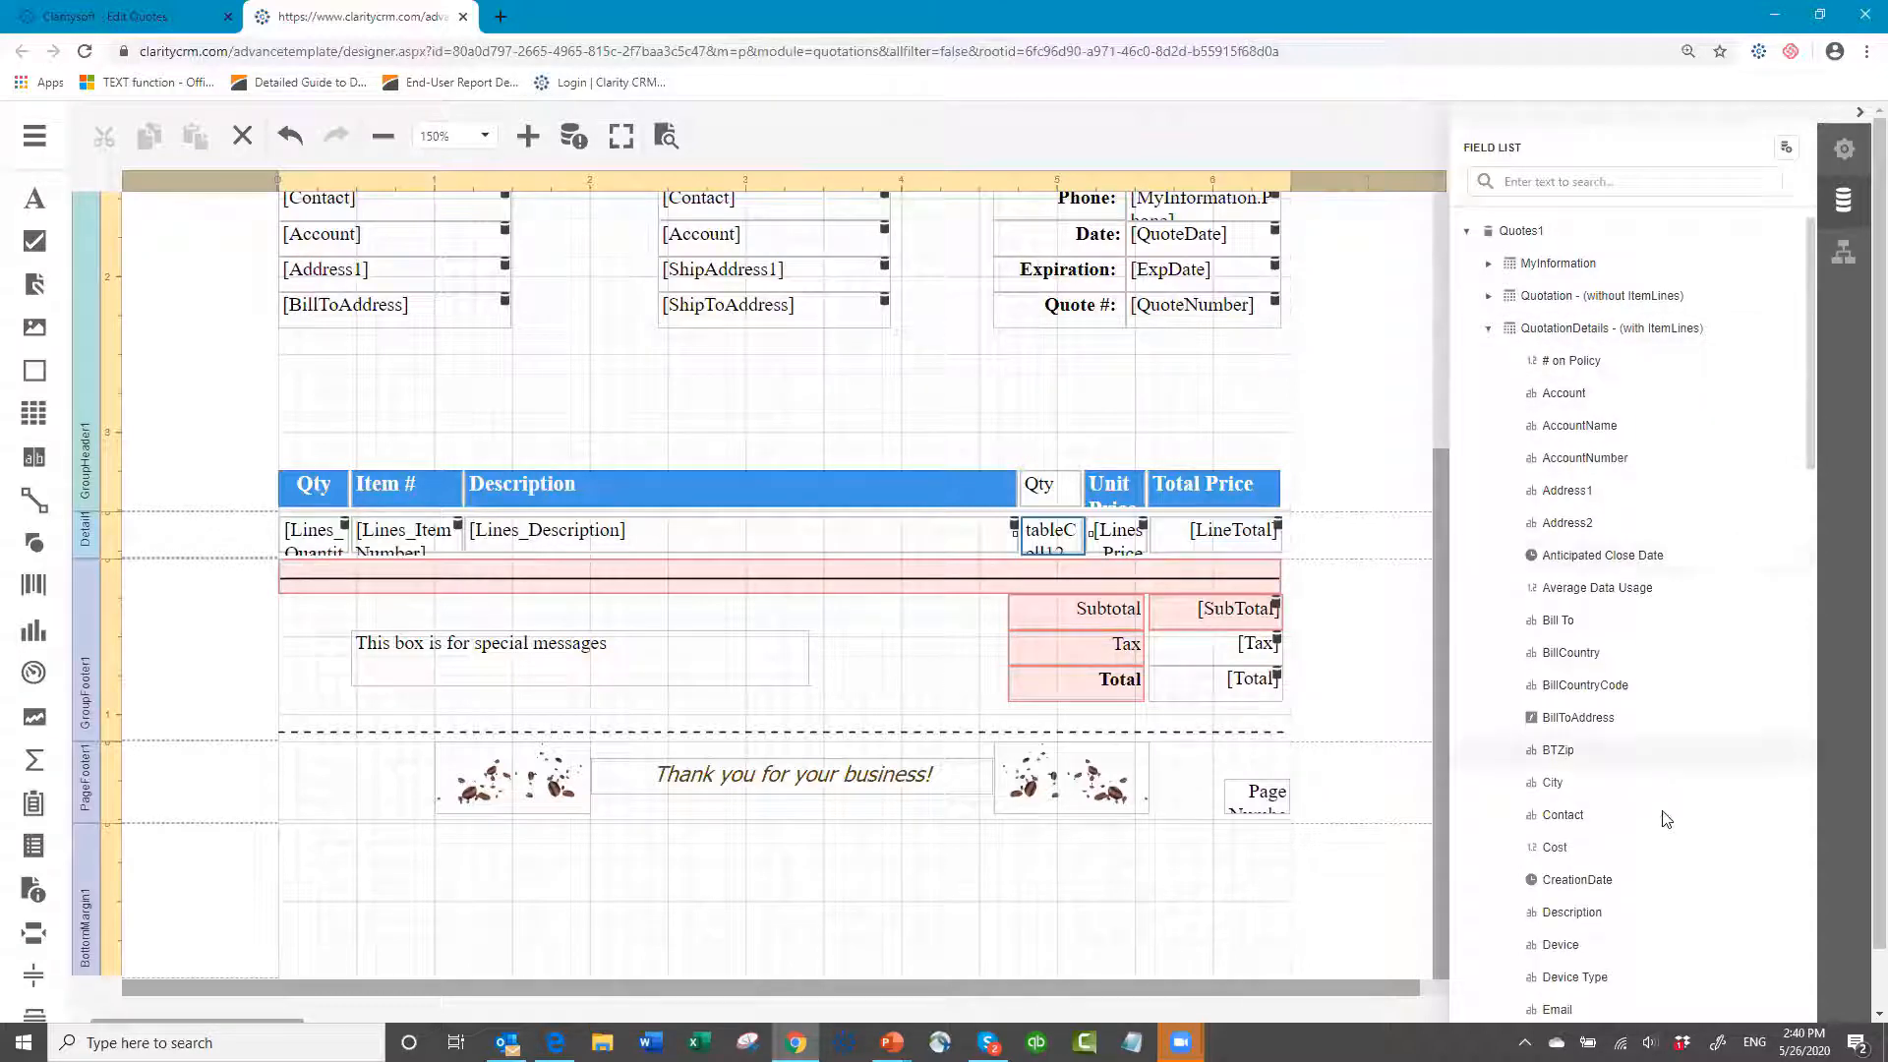
pyautogui.scroll(-5, 1665, 733)
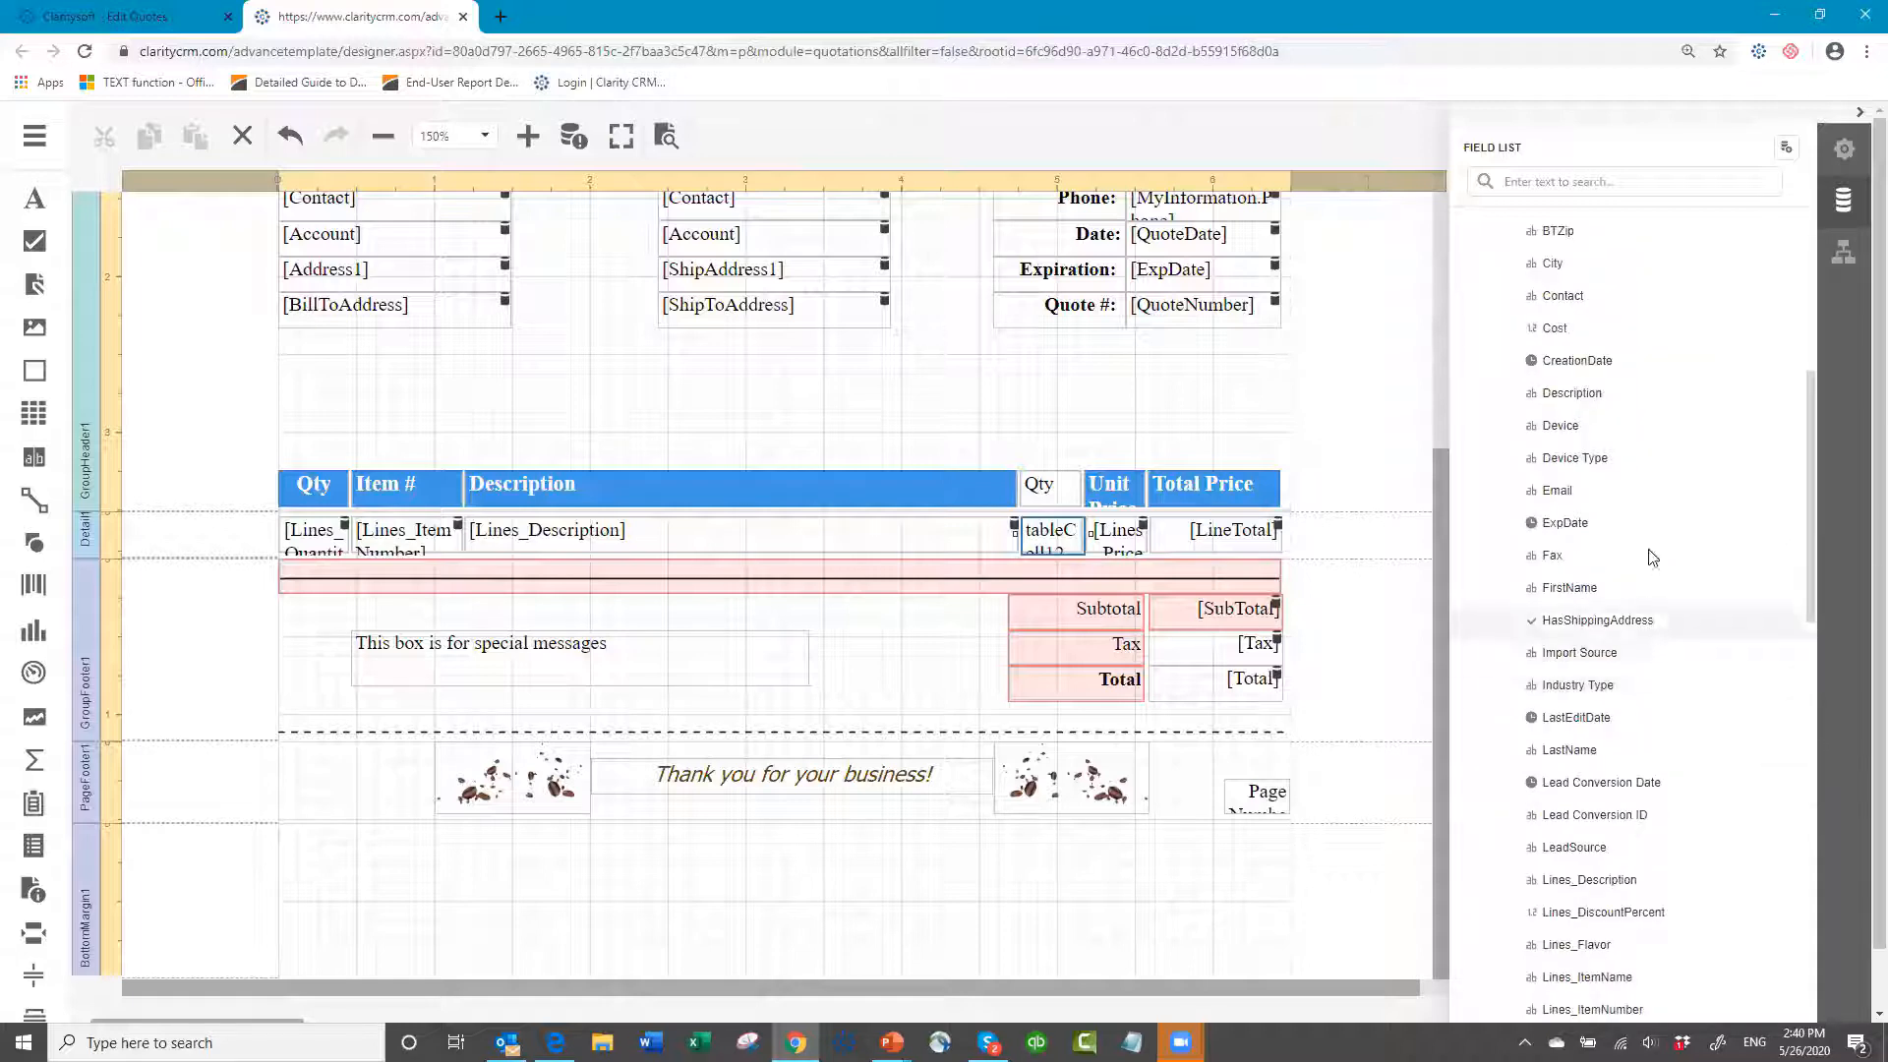
pyautogui.scroll(-4, 1652, 558)
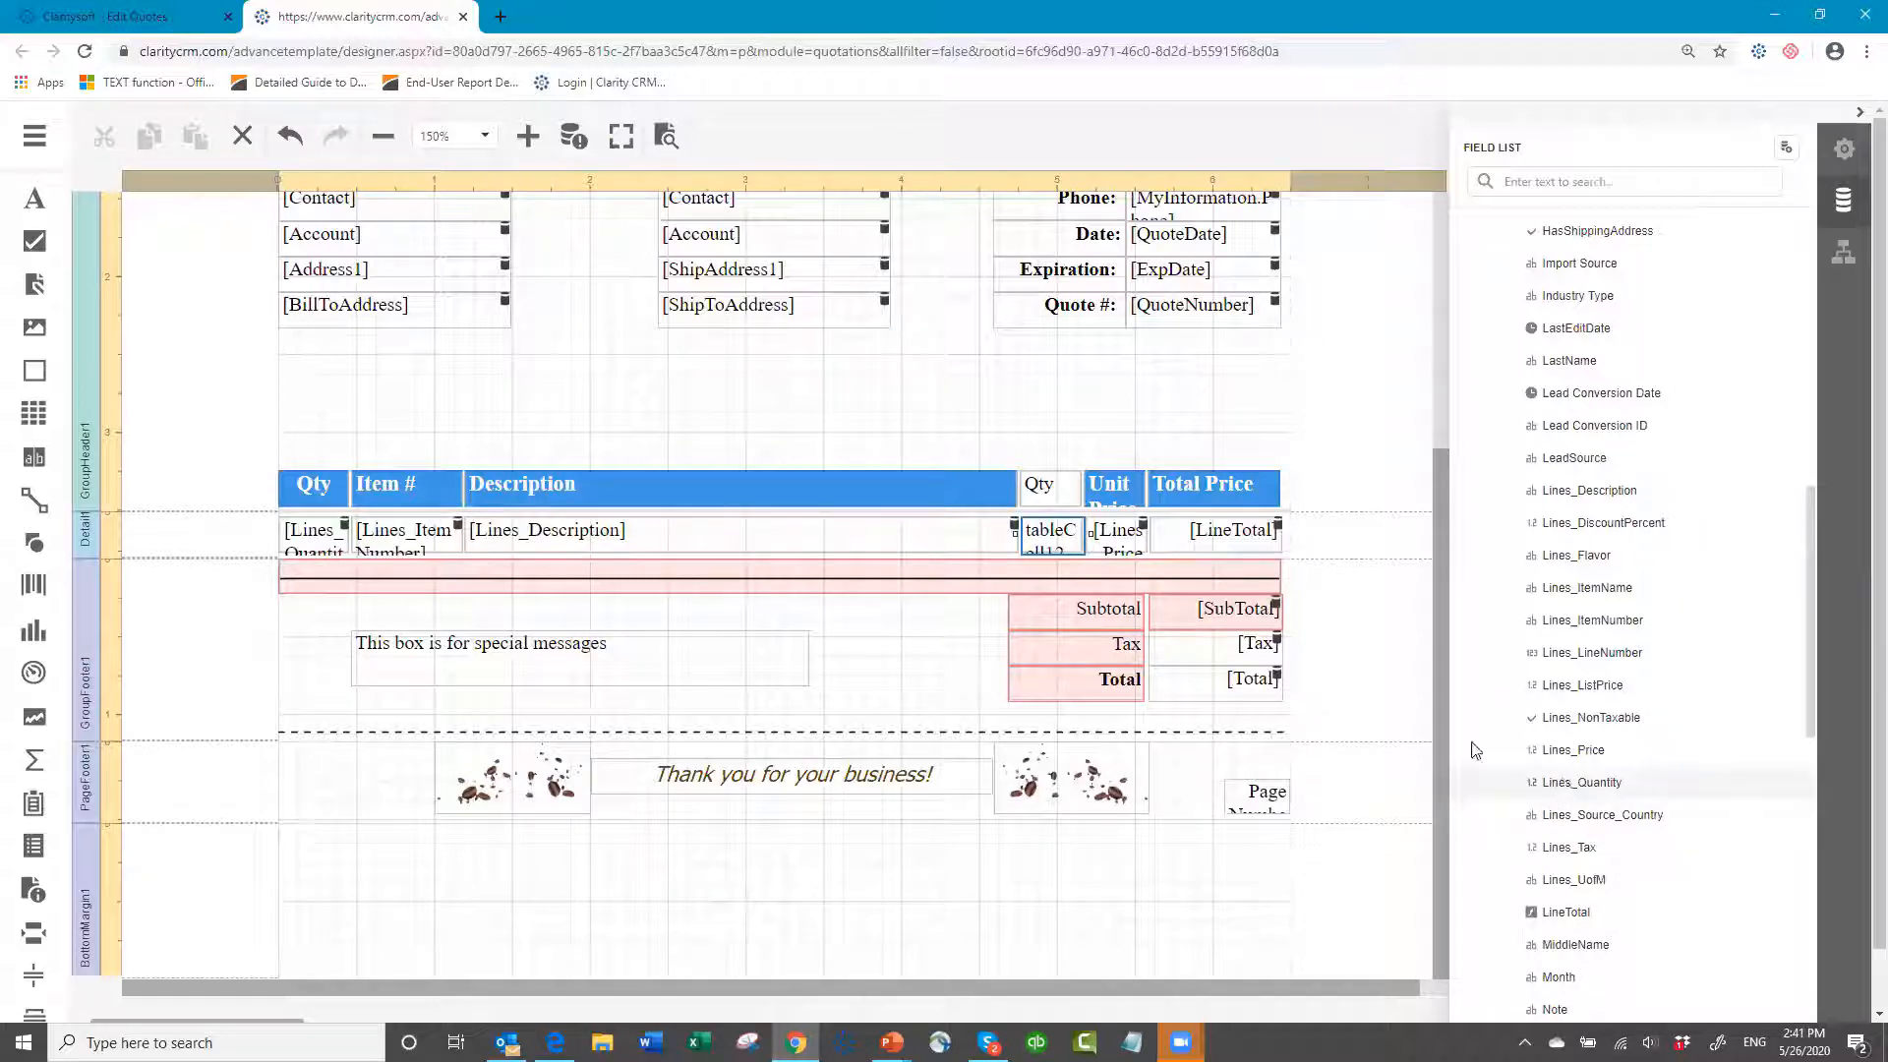
pyautogui.moveTo(1563, 784); pyautogui.dragTo(1042, 529)
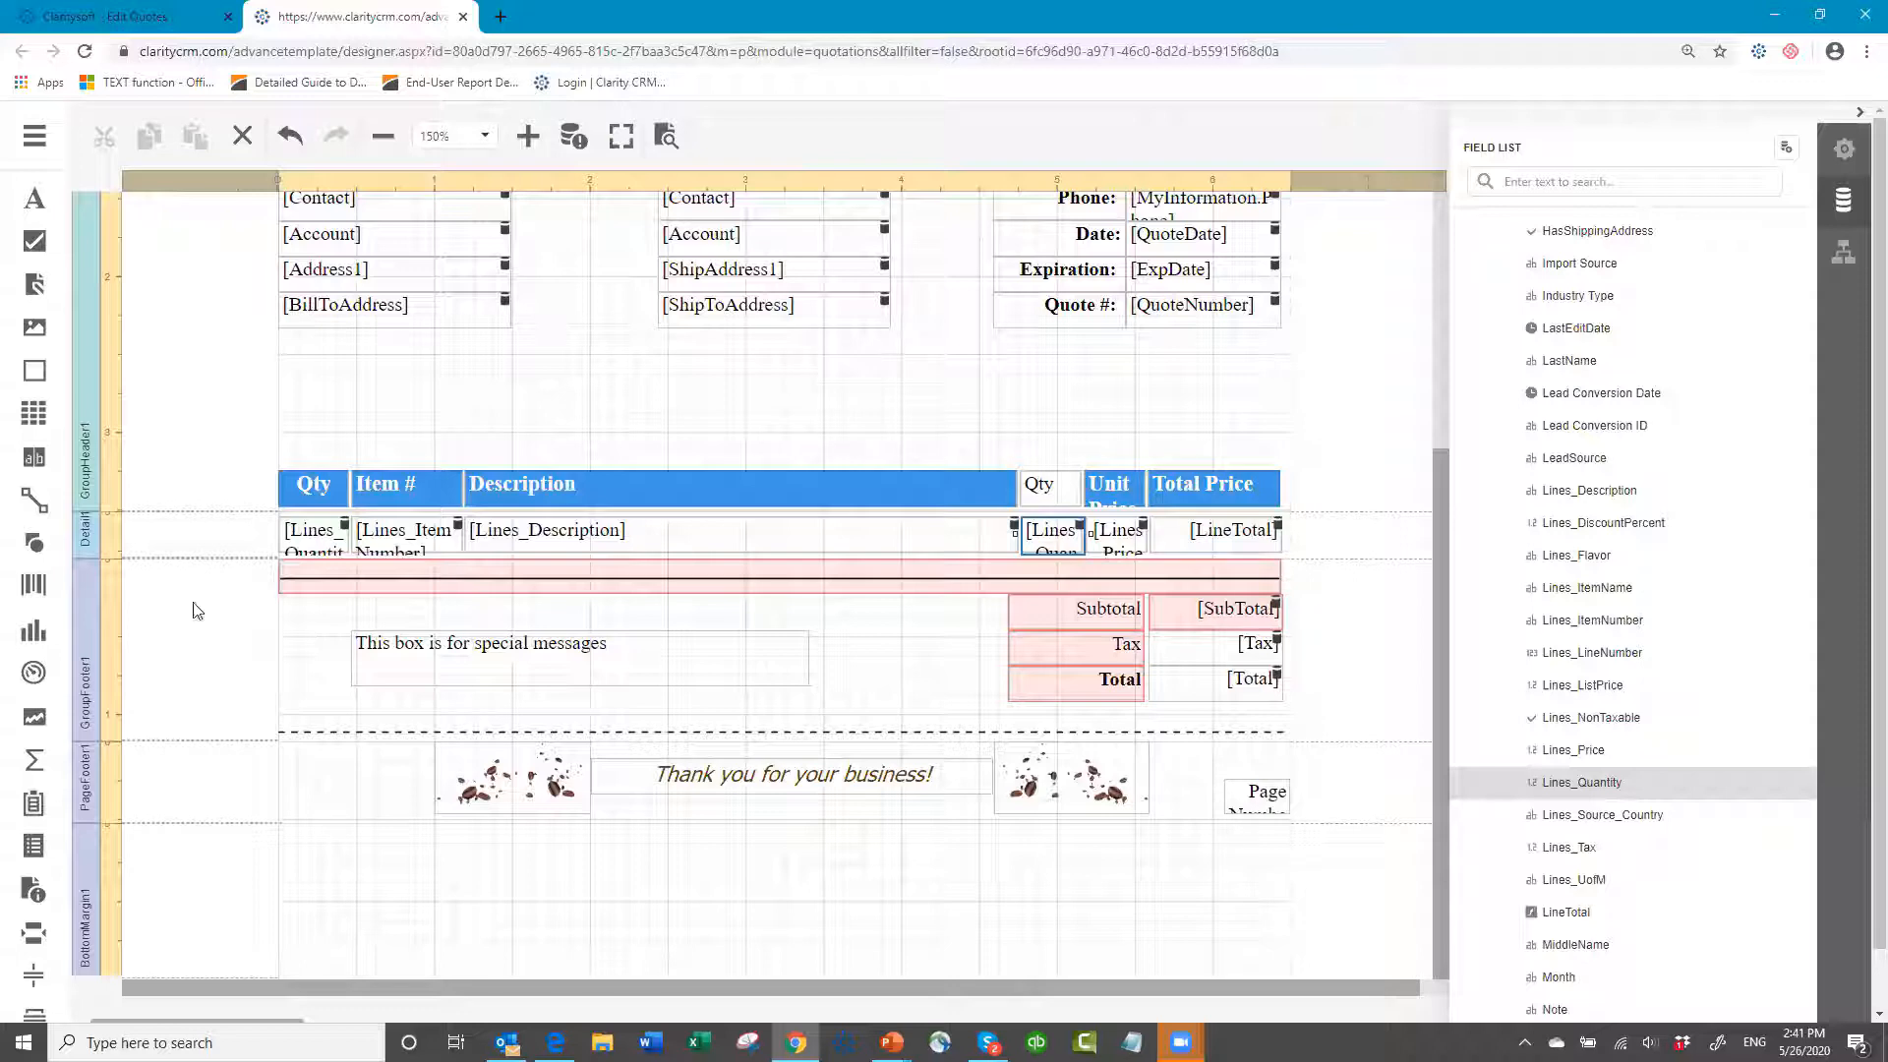
# - Delete the original Qty column before Item # from the heading table and its matching quantity column from the detail row
pyautogui.click(316, 490)
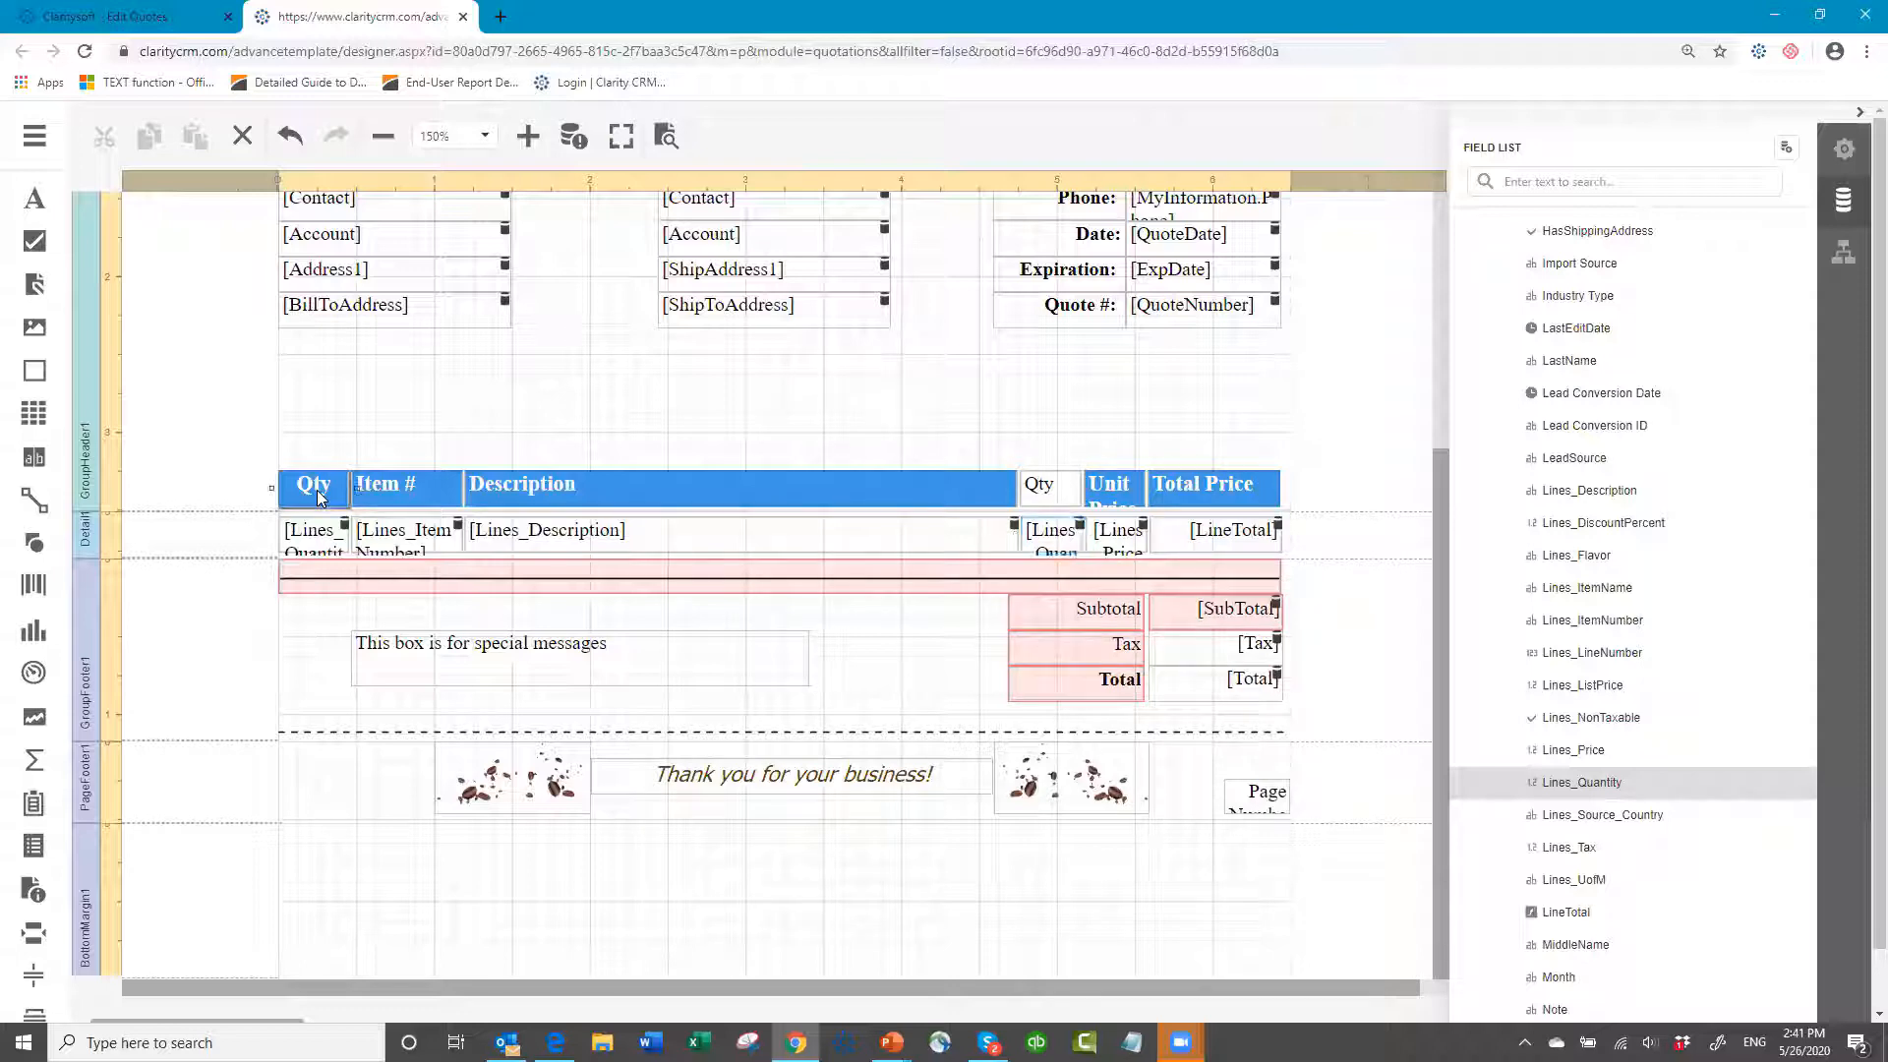
pyautogui.click(1845, 152)
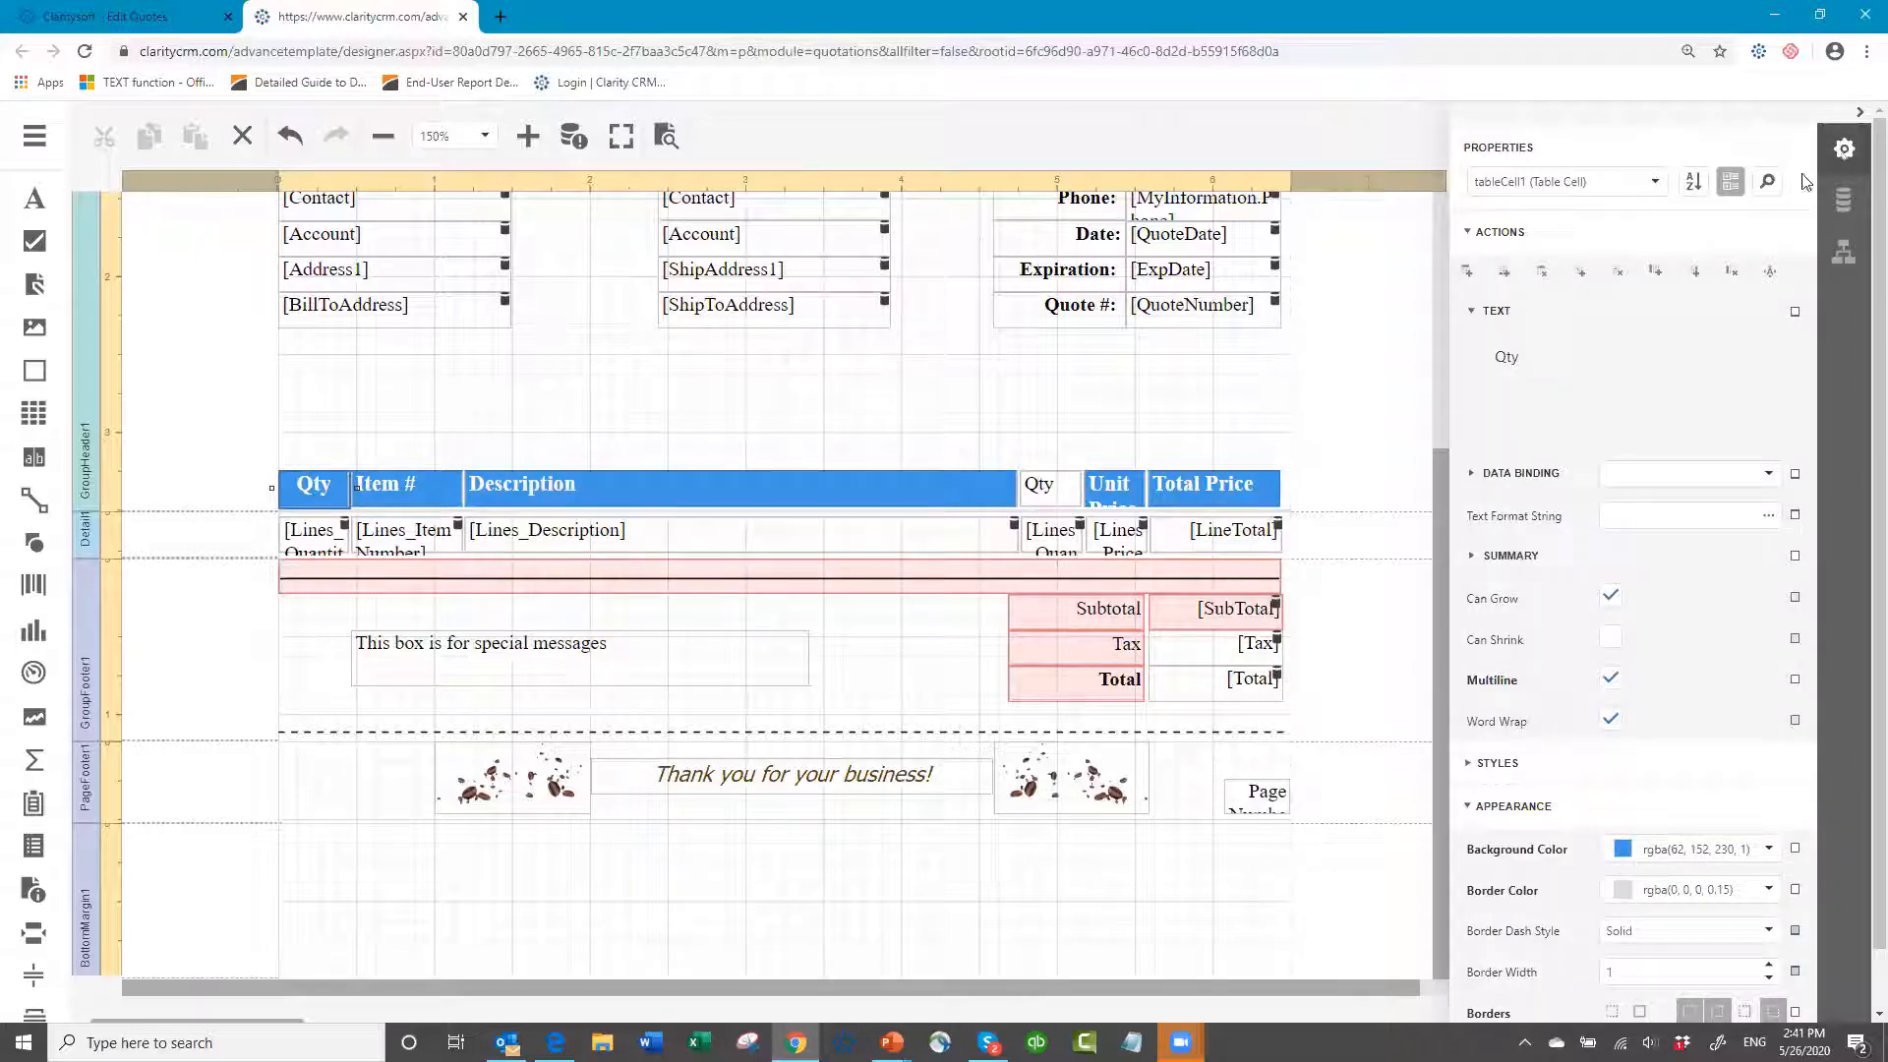
pyautogui.click(1733, 277)
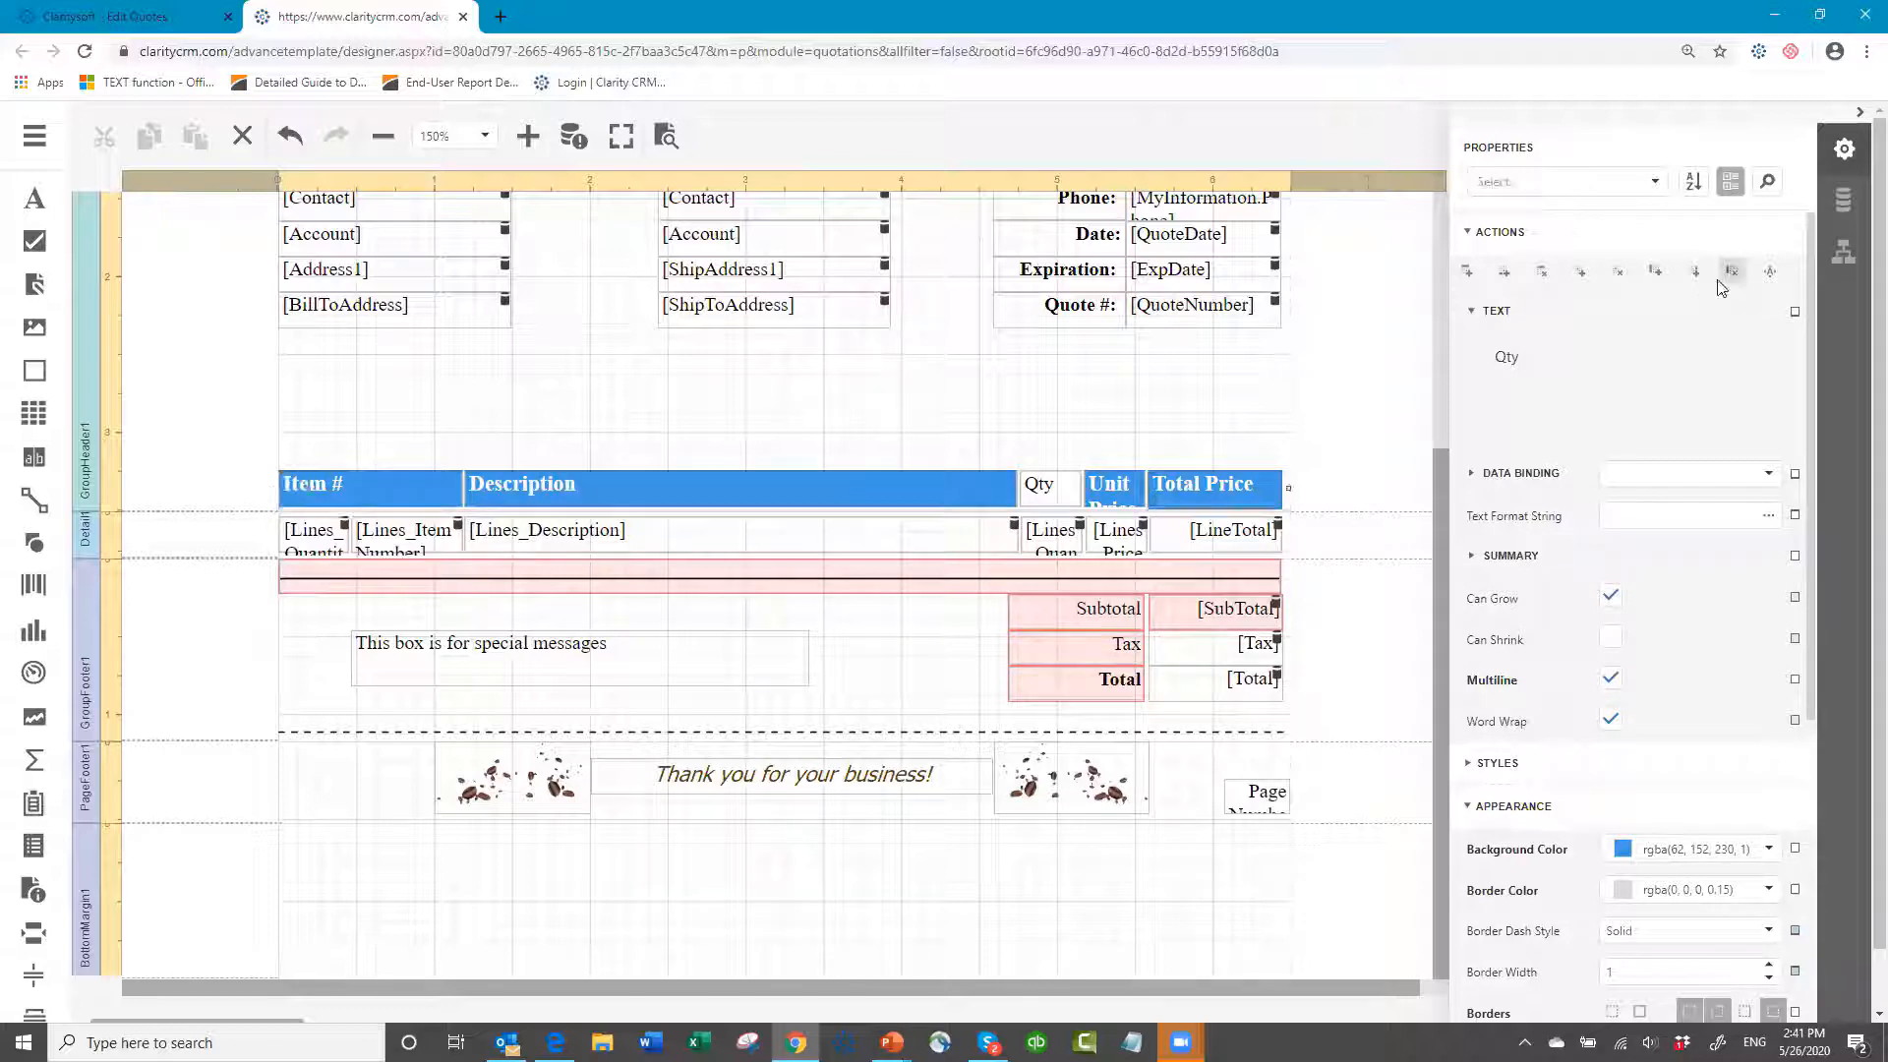
pyautogui.click(306, 547)
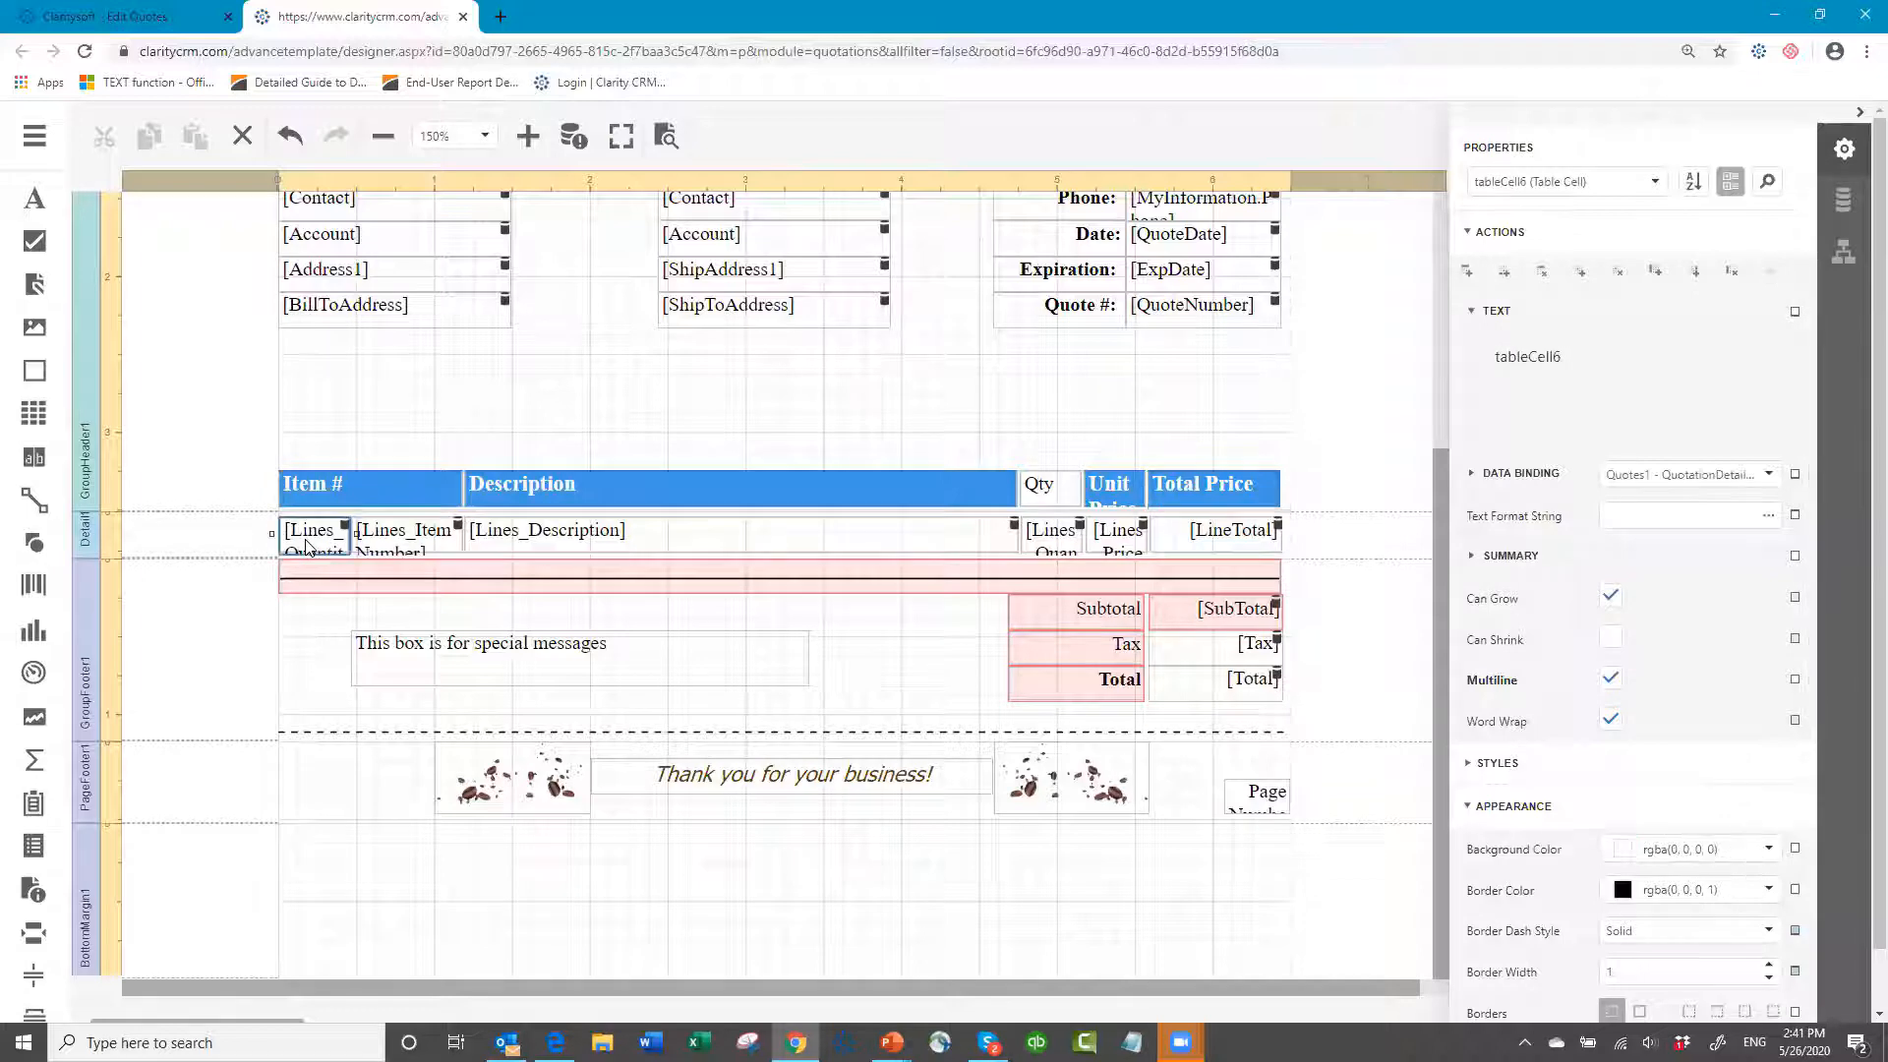
pyautogui.click(1728, 274)
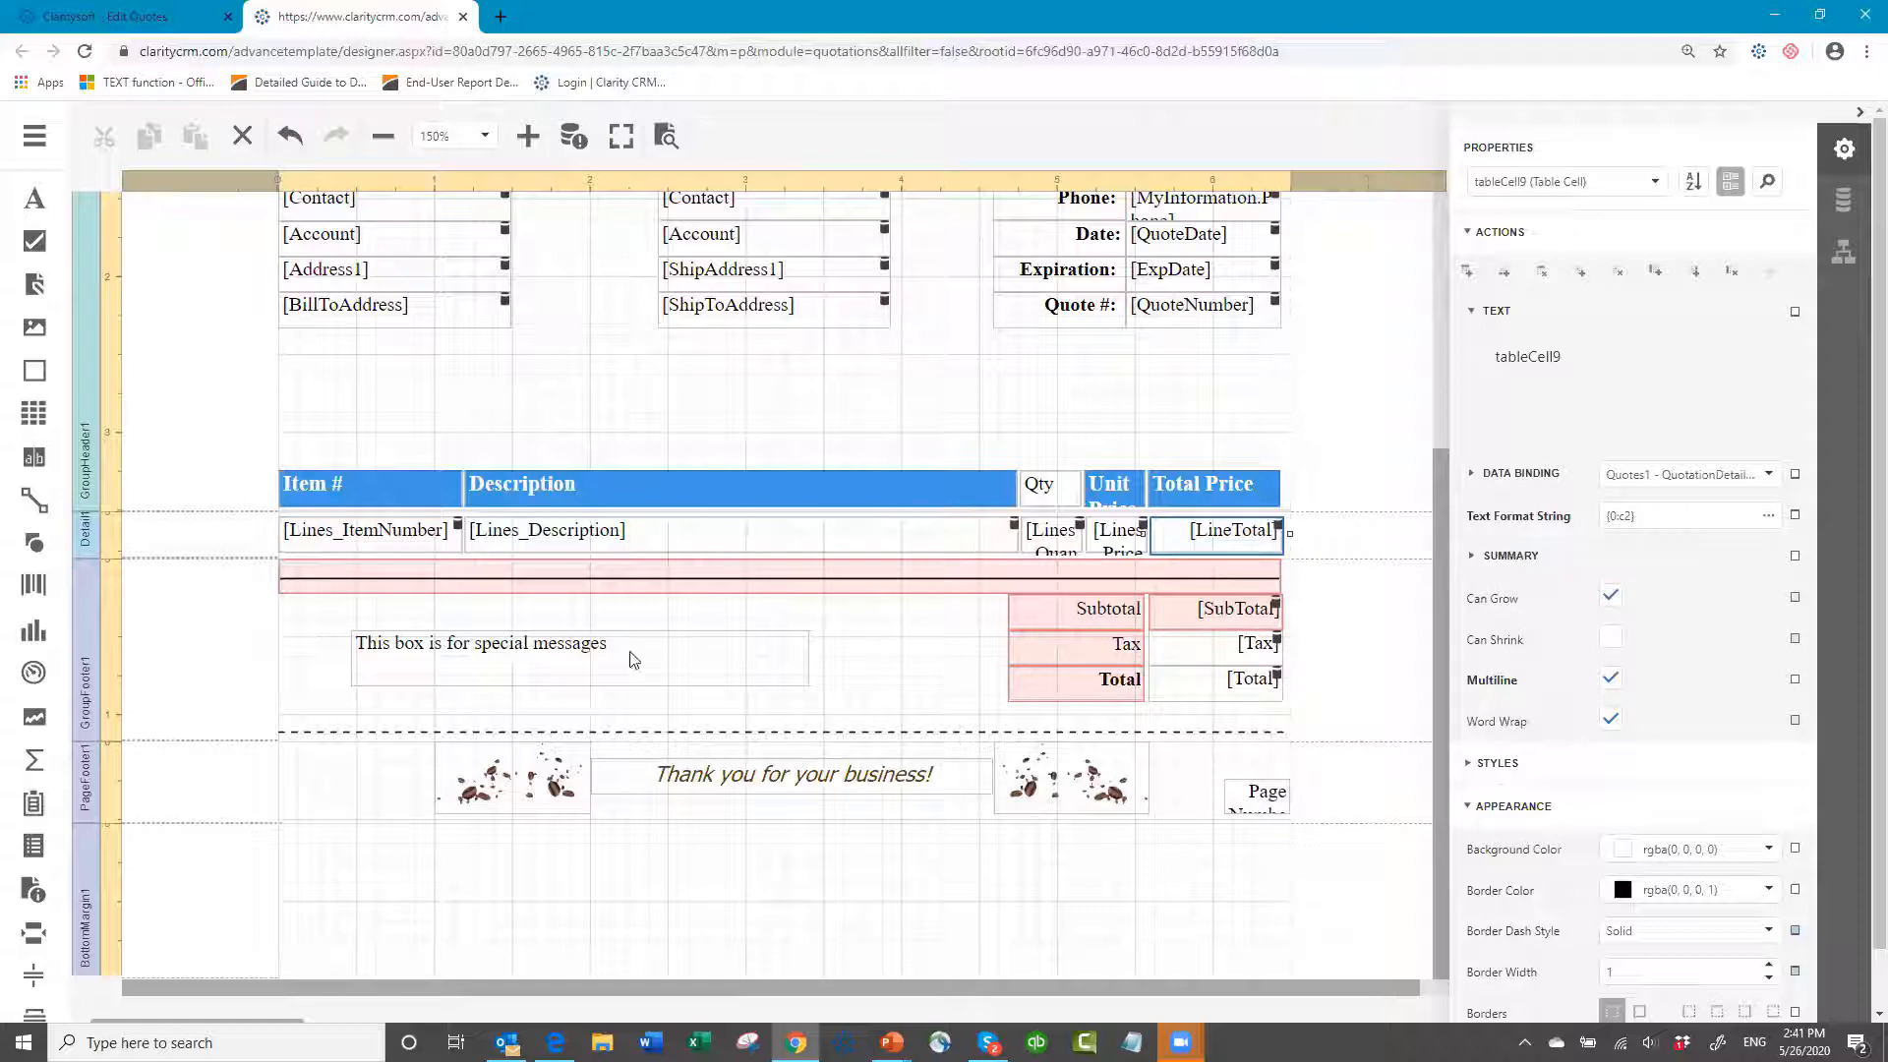
# - Change the Unit Price heading text to Price
pyautogui.click(1125, 489)
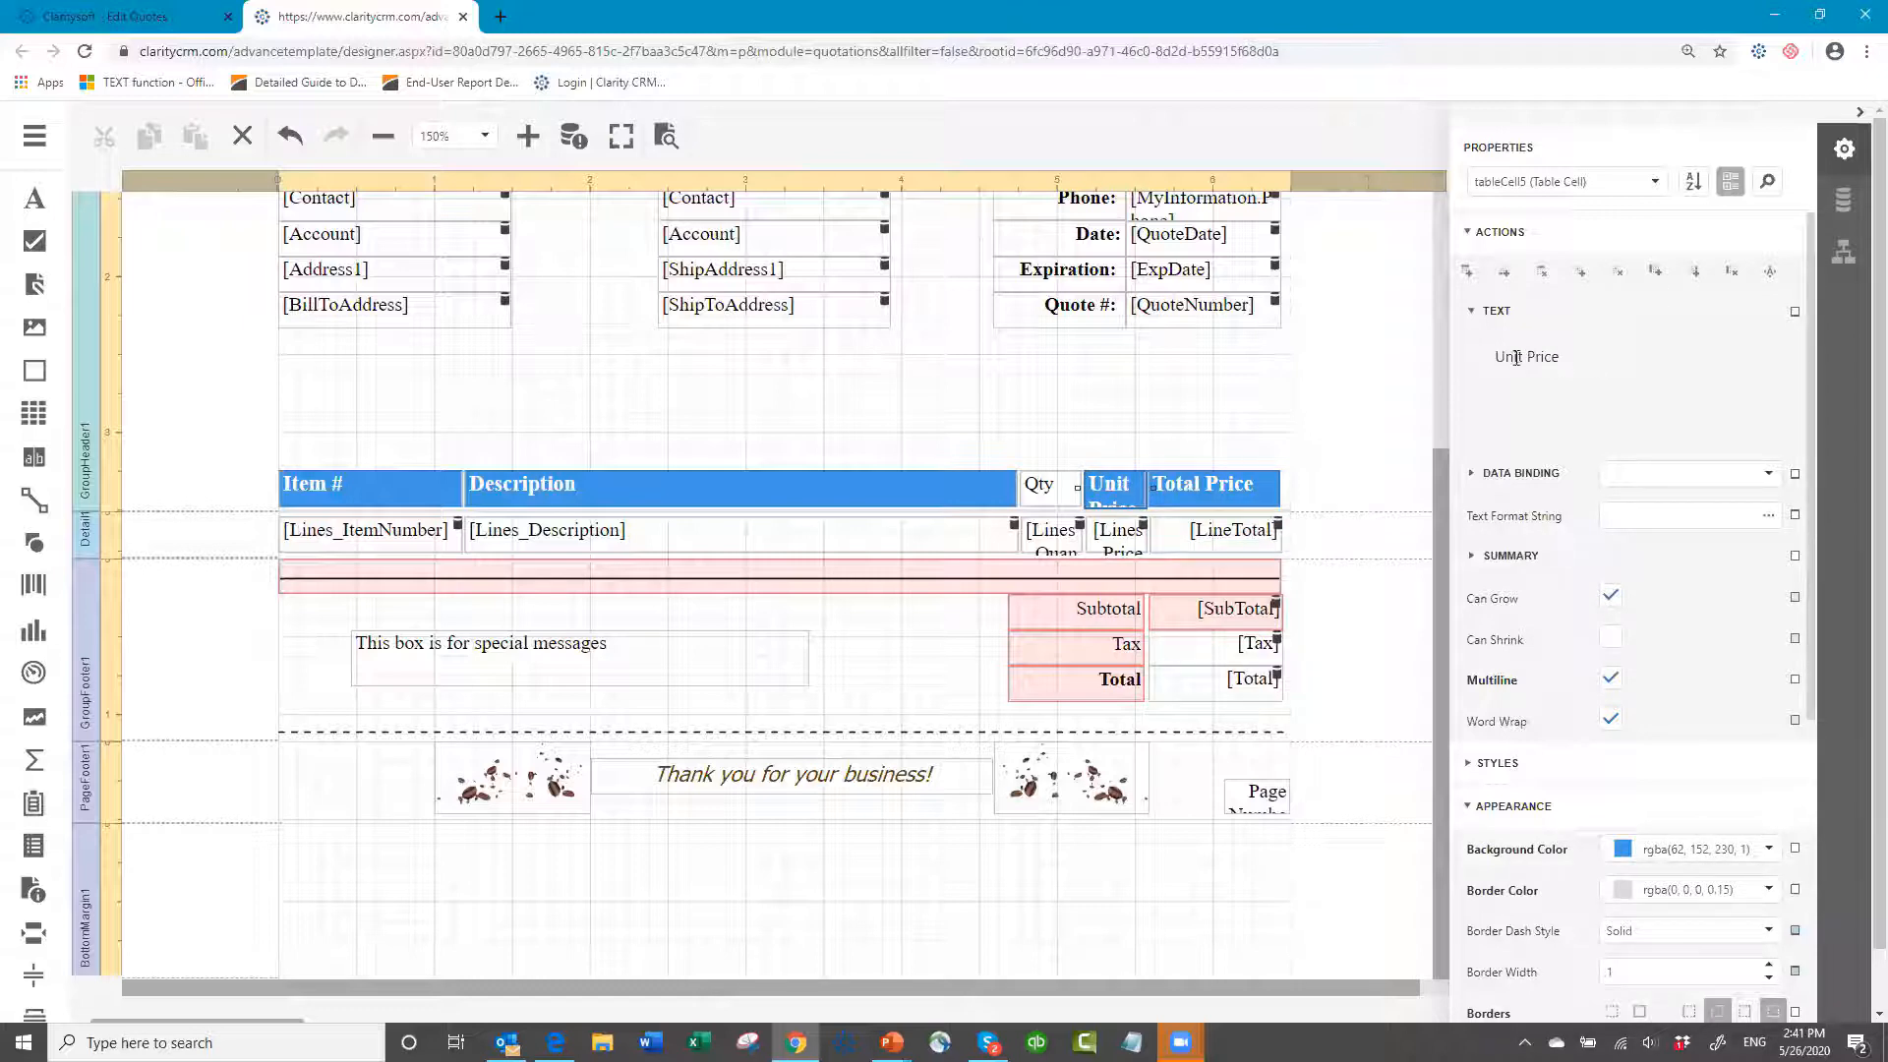
pyautogui.tripleClick(1516, 358)
pyautogui.write('Price')
pyautogui.click(1111, 497)
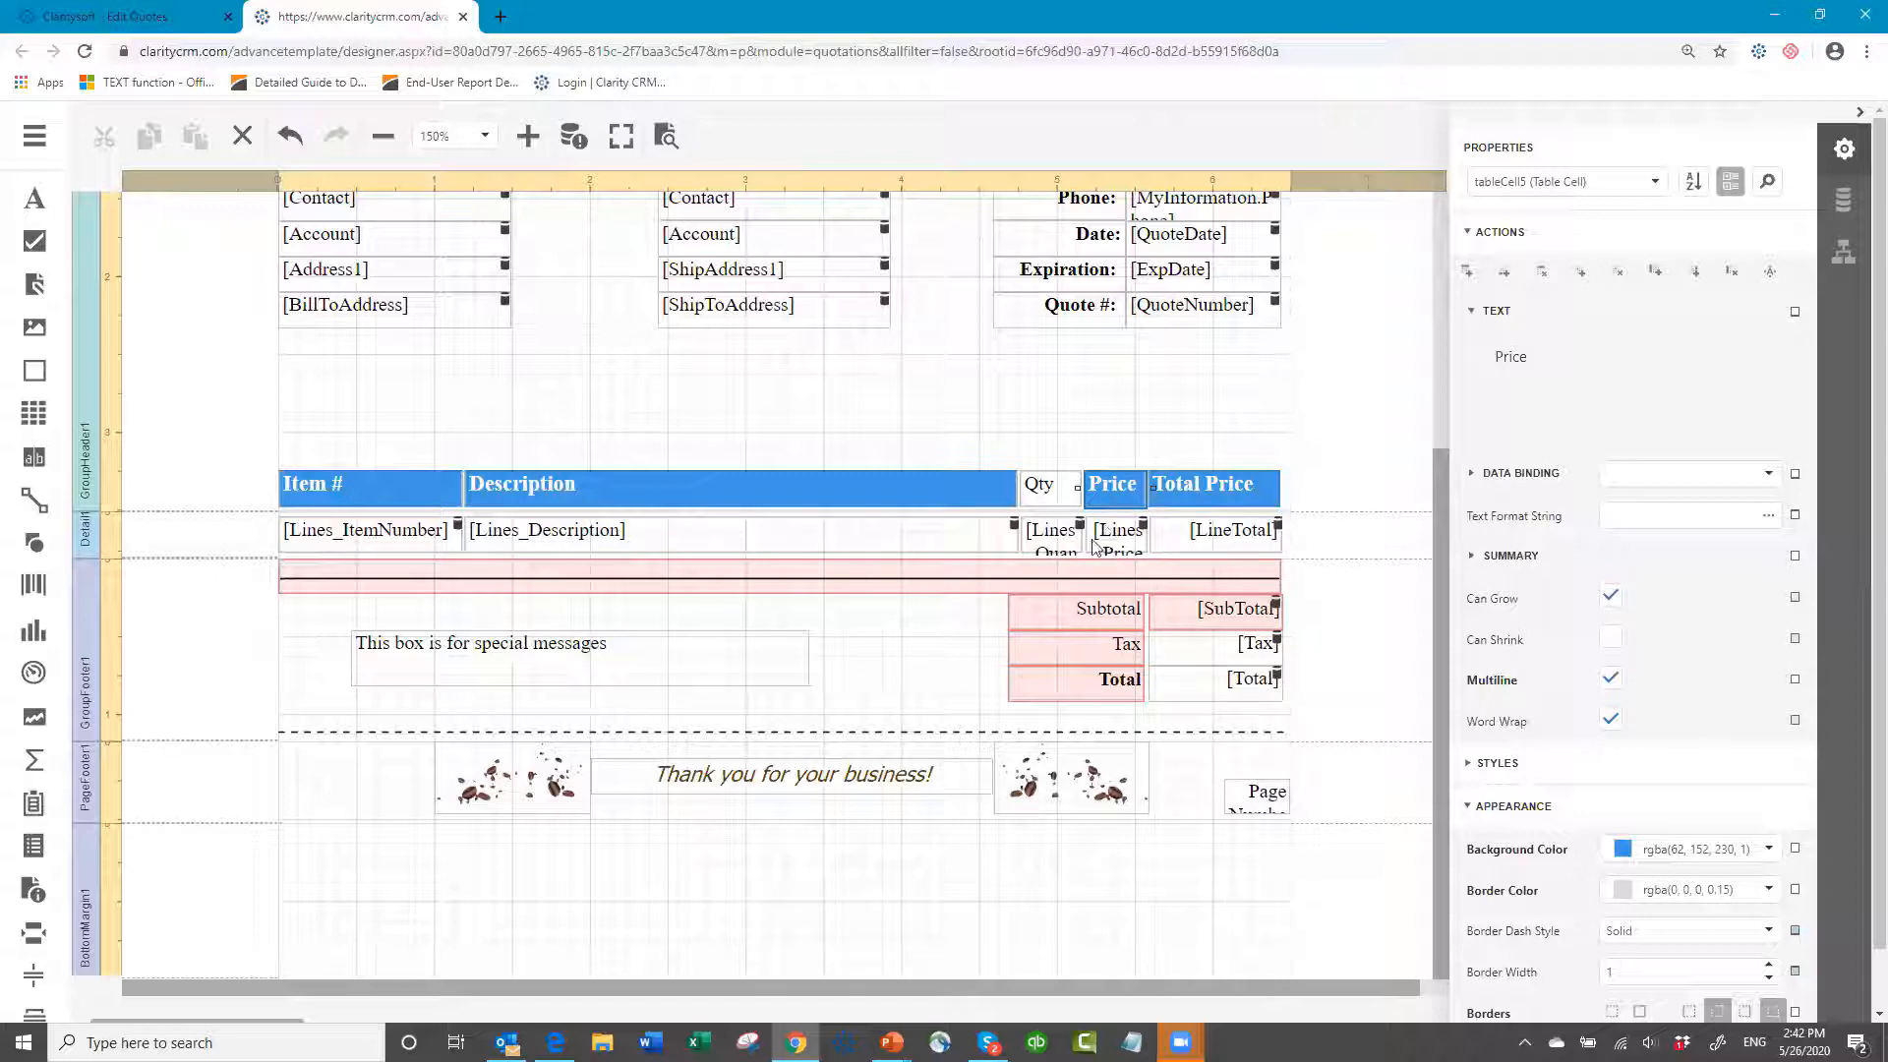
# - Narrow the Item # heading cell and the matching [Lines_ItemNumber] detail cell to about 0.9 inches wide
pyautogui.click(390, 494)
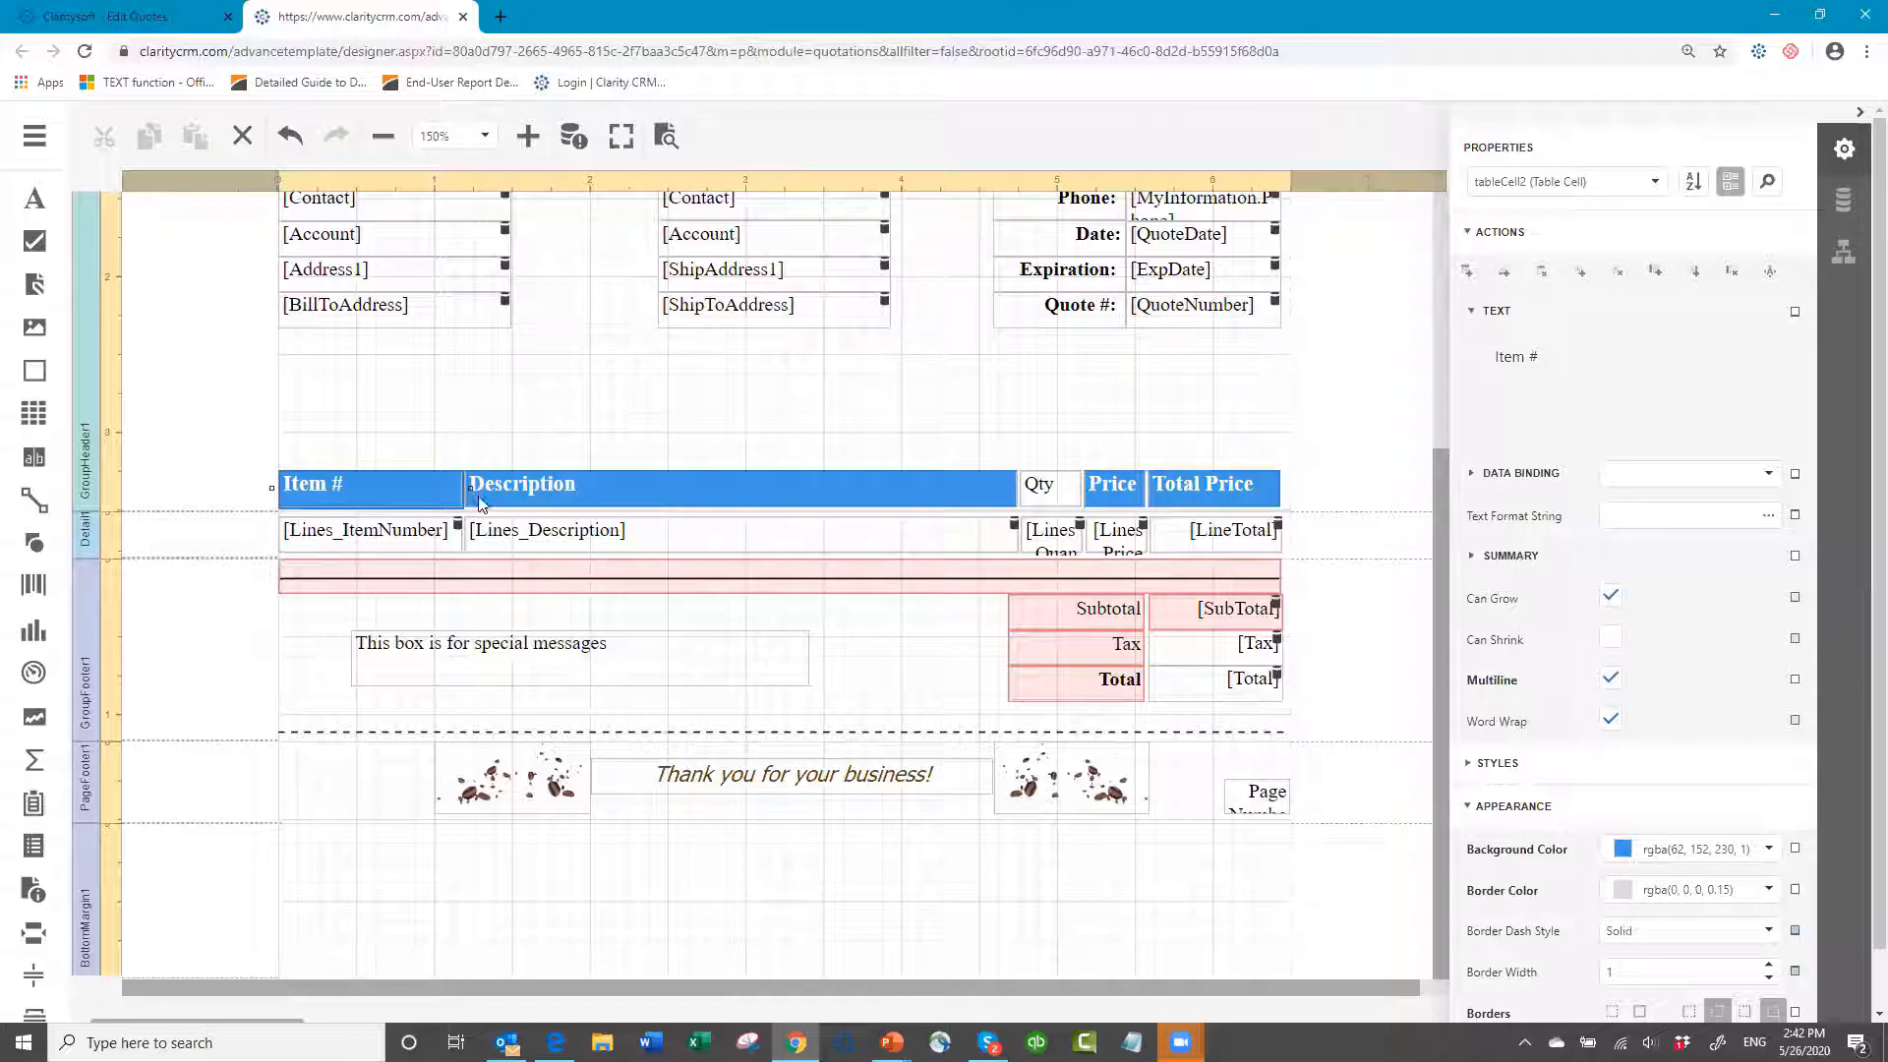
pyautogui.moveTo(470, 489); pyautogui.dragTo(424, 488)
pyautogui.click(430, 538)
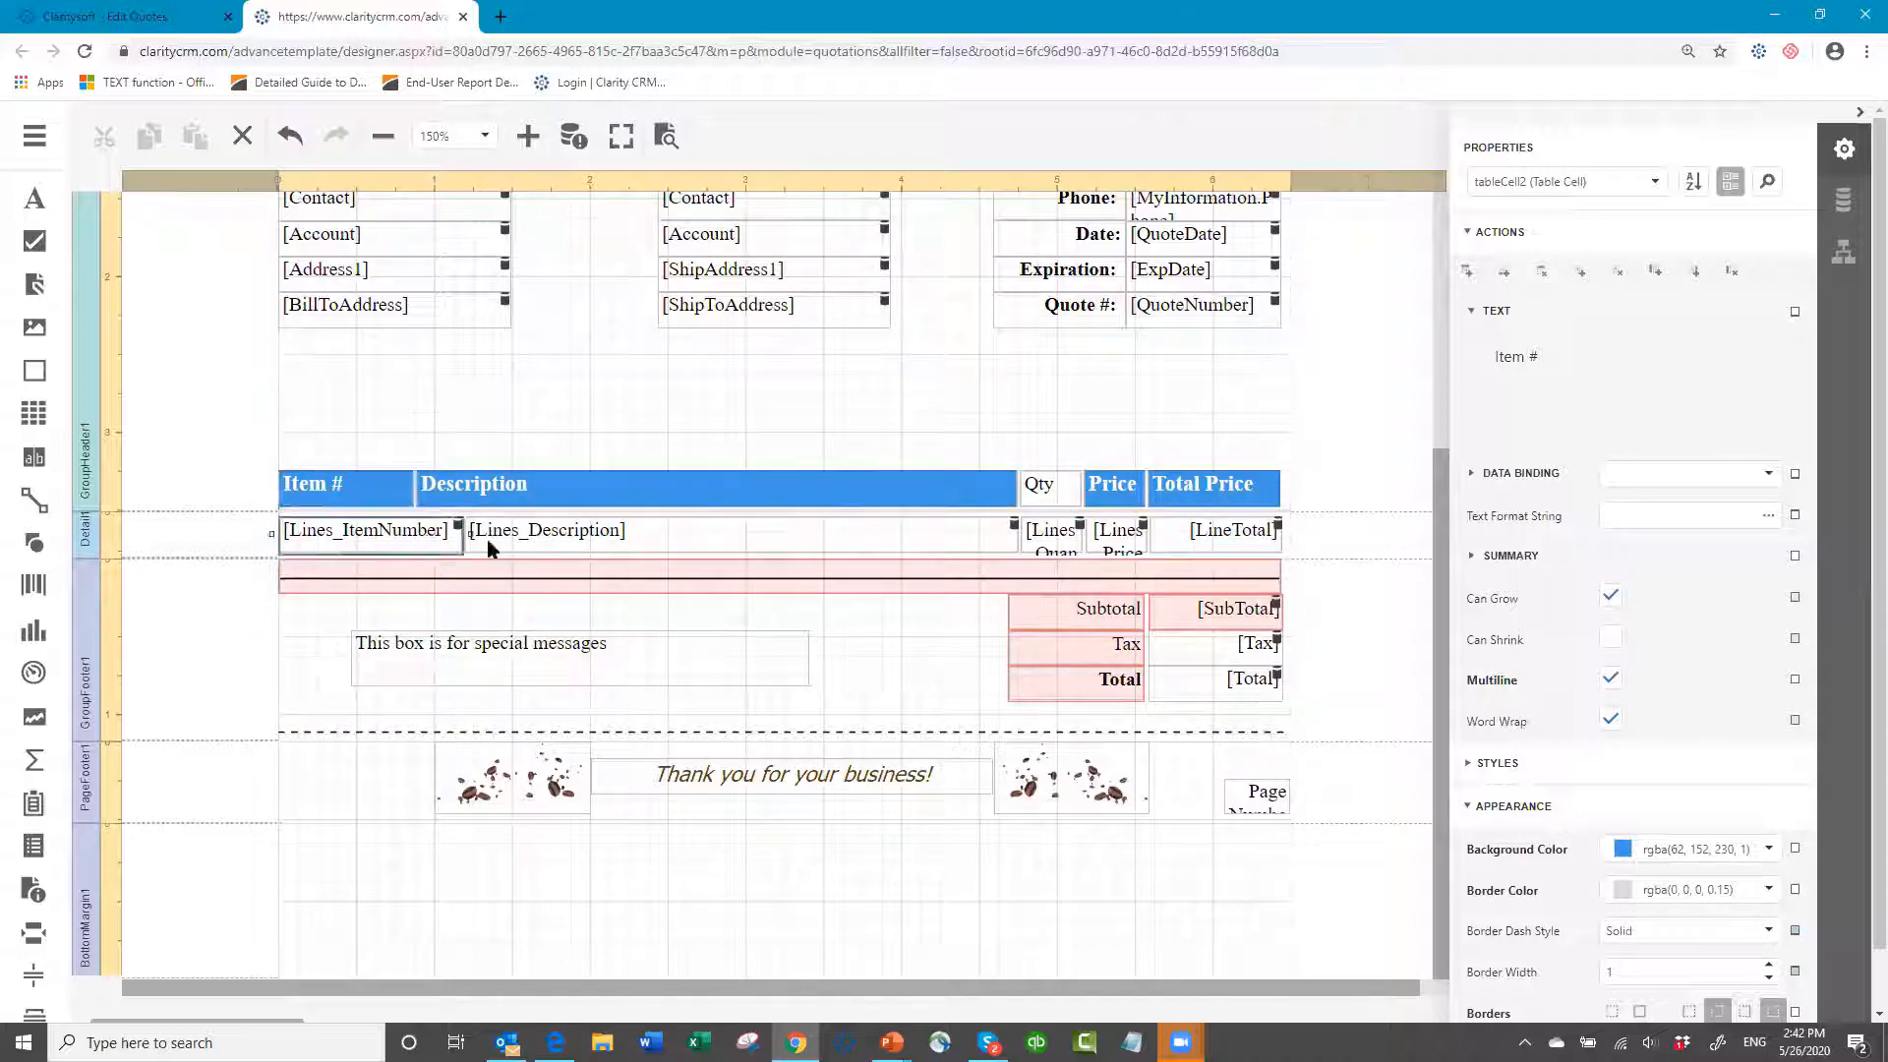
pyautogui.moveTo(466, 531); pyautogui.dragTo(418, 536)
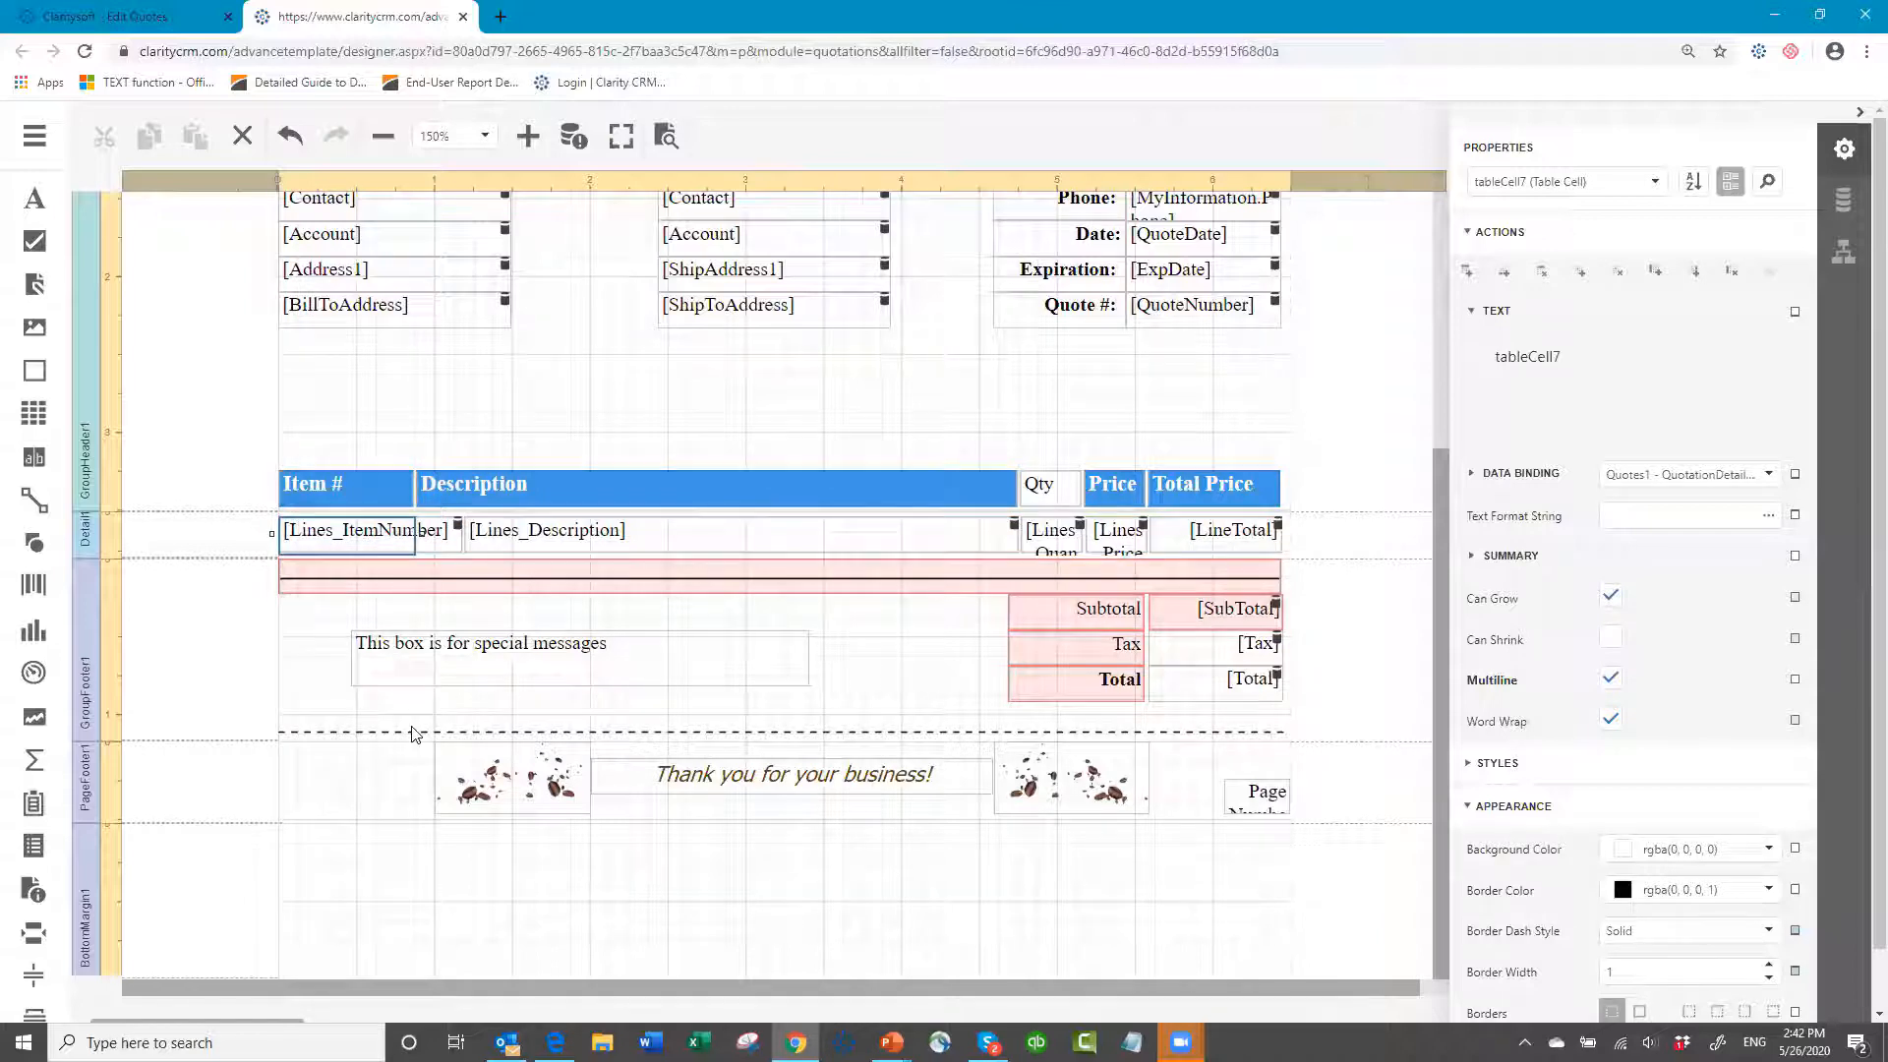
# - Narrow the Description heading cell and the [Lines_Description] detail cell to about 3.4 inches, giving the extra width to the quantity column
pyautogui.click(977, 482)
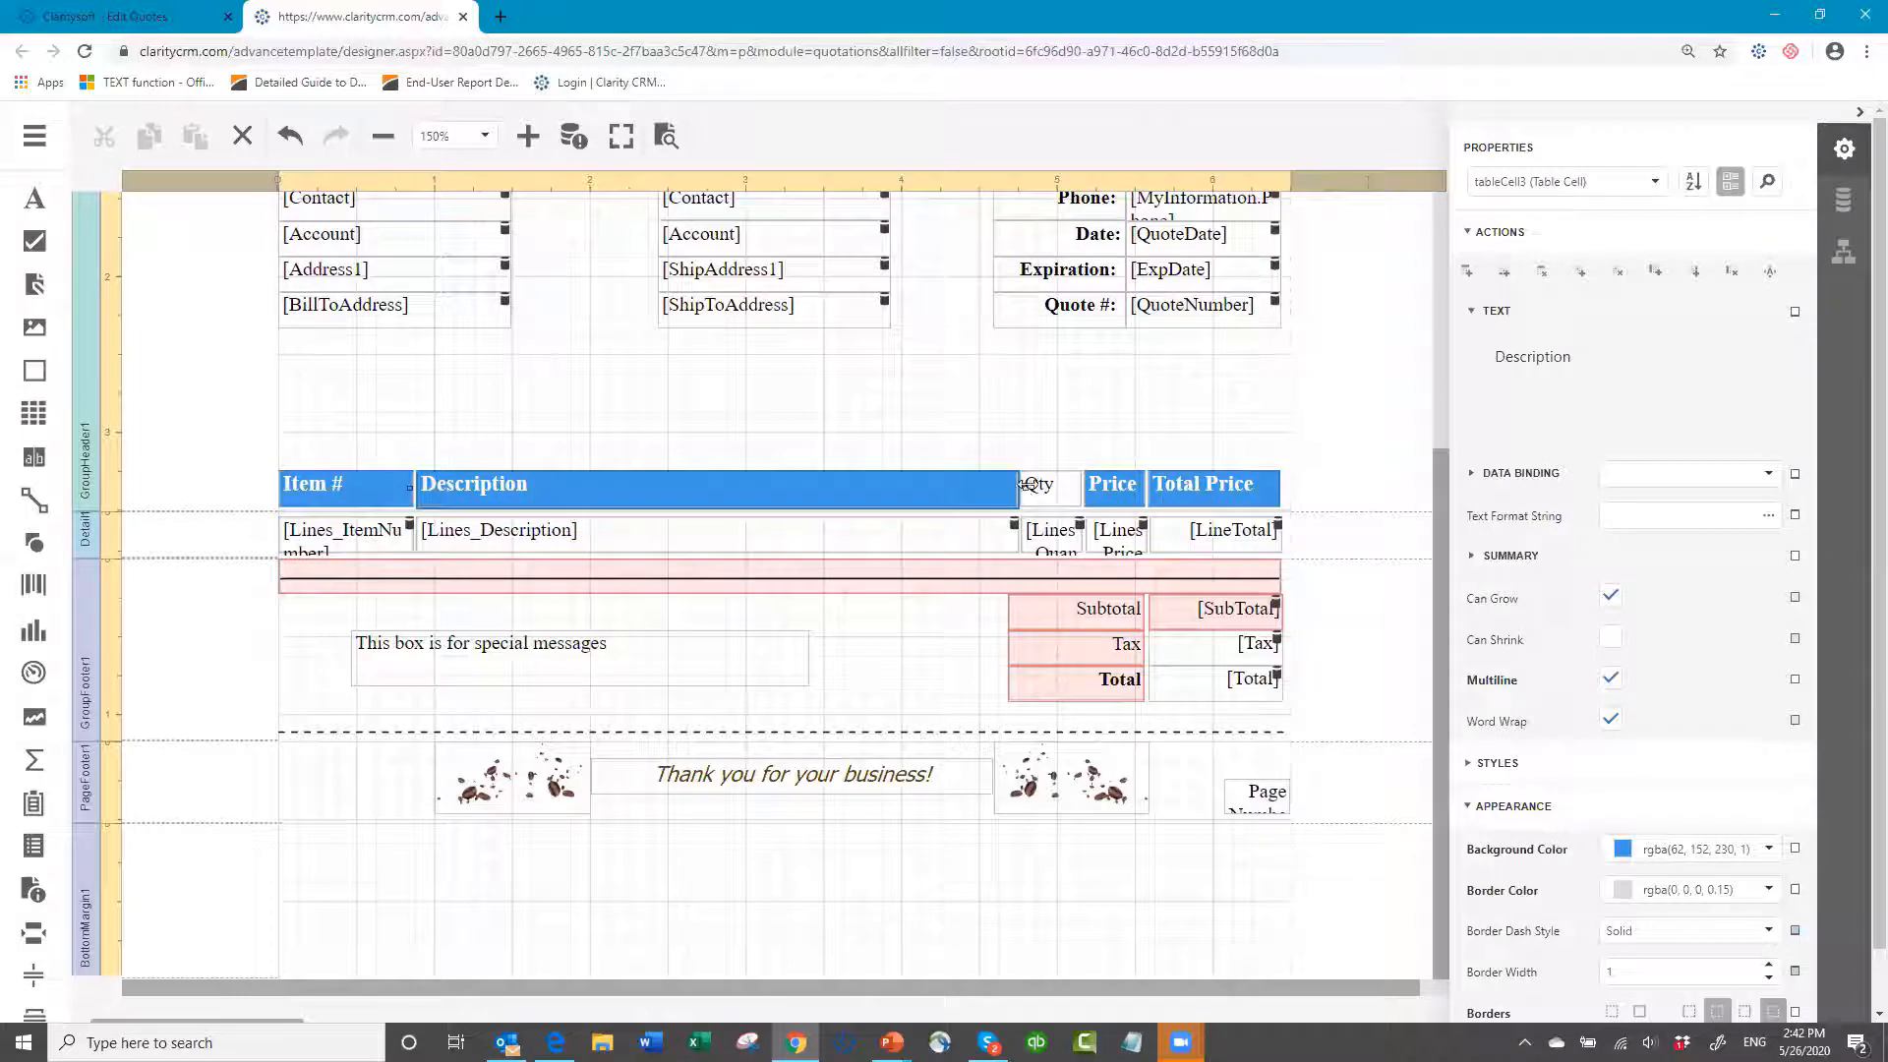
pyautogui.moveTo(1027, 484); pyautogui.dragTo(891, 590)
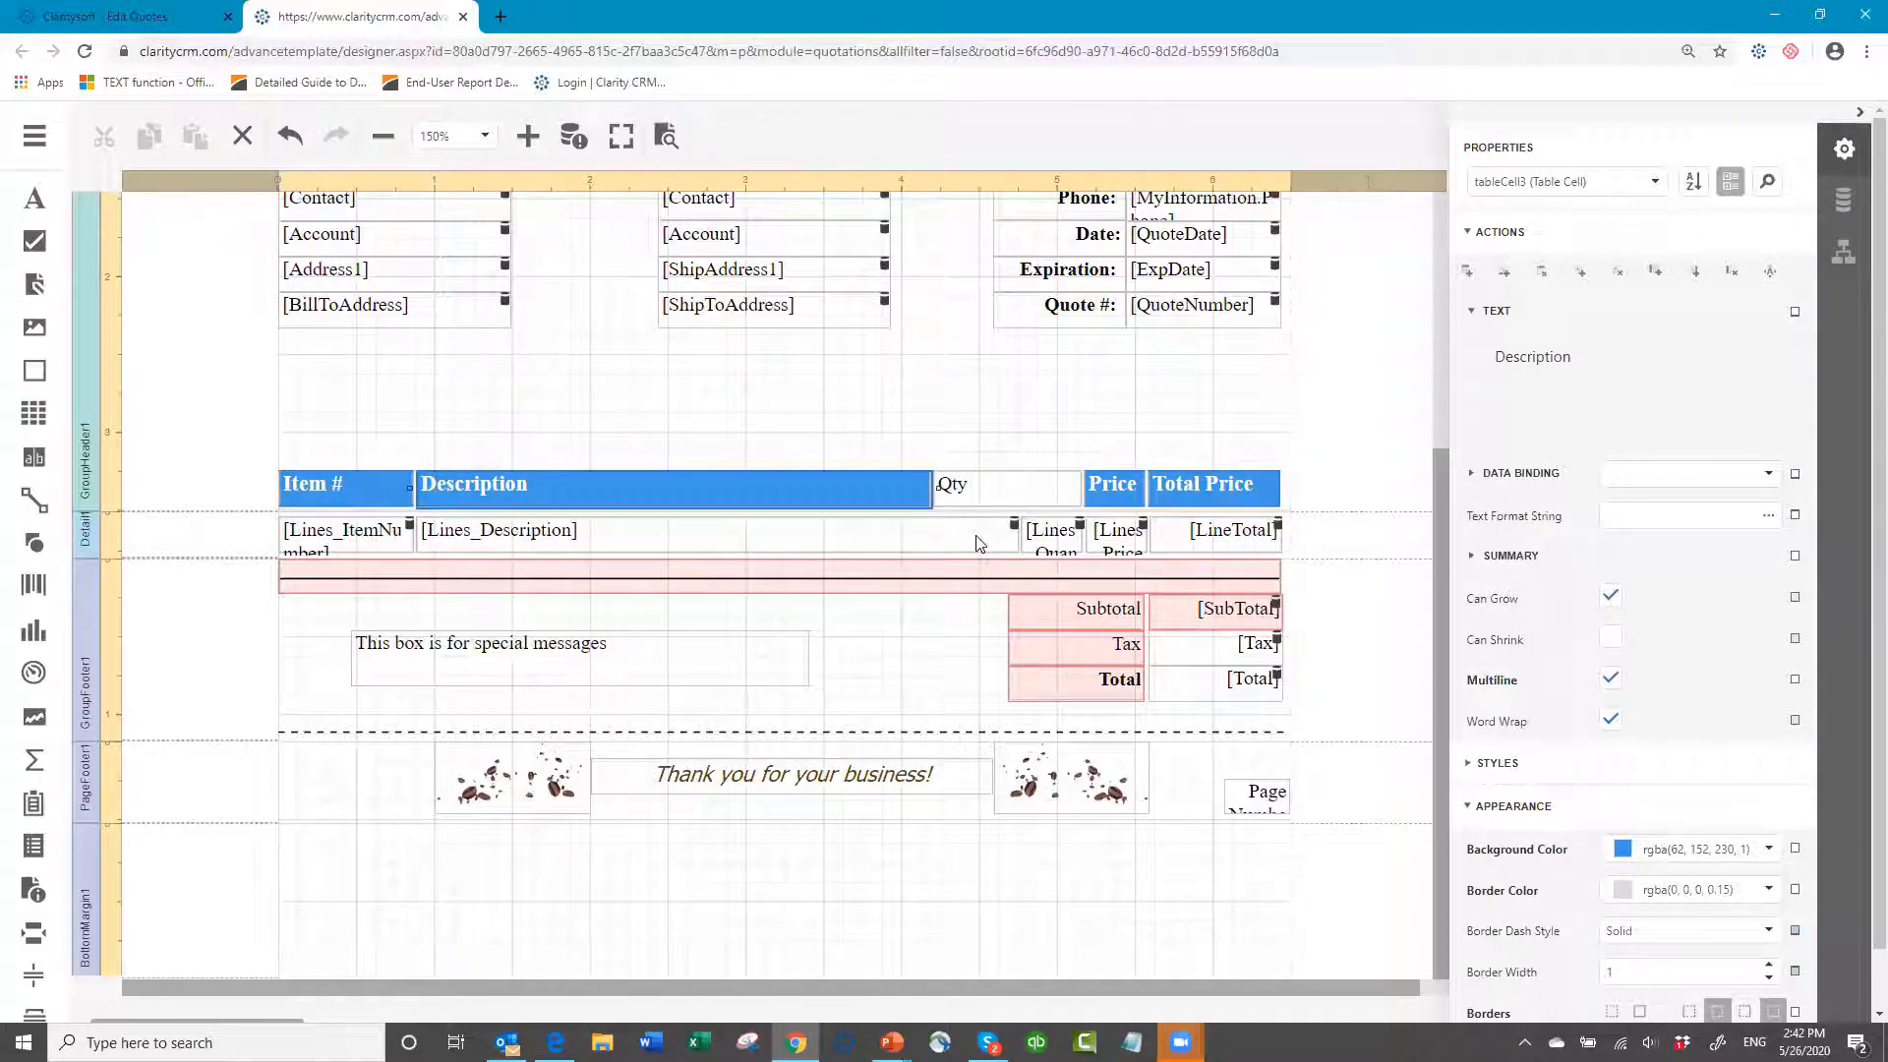
pyautogui.click(1003, 538)
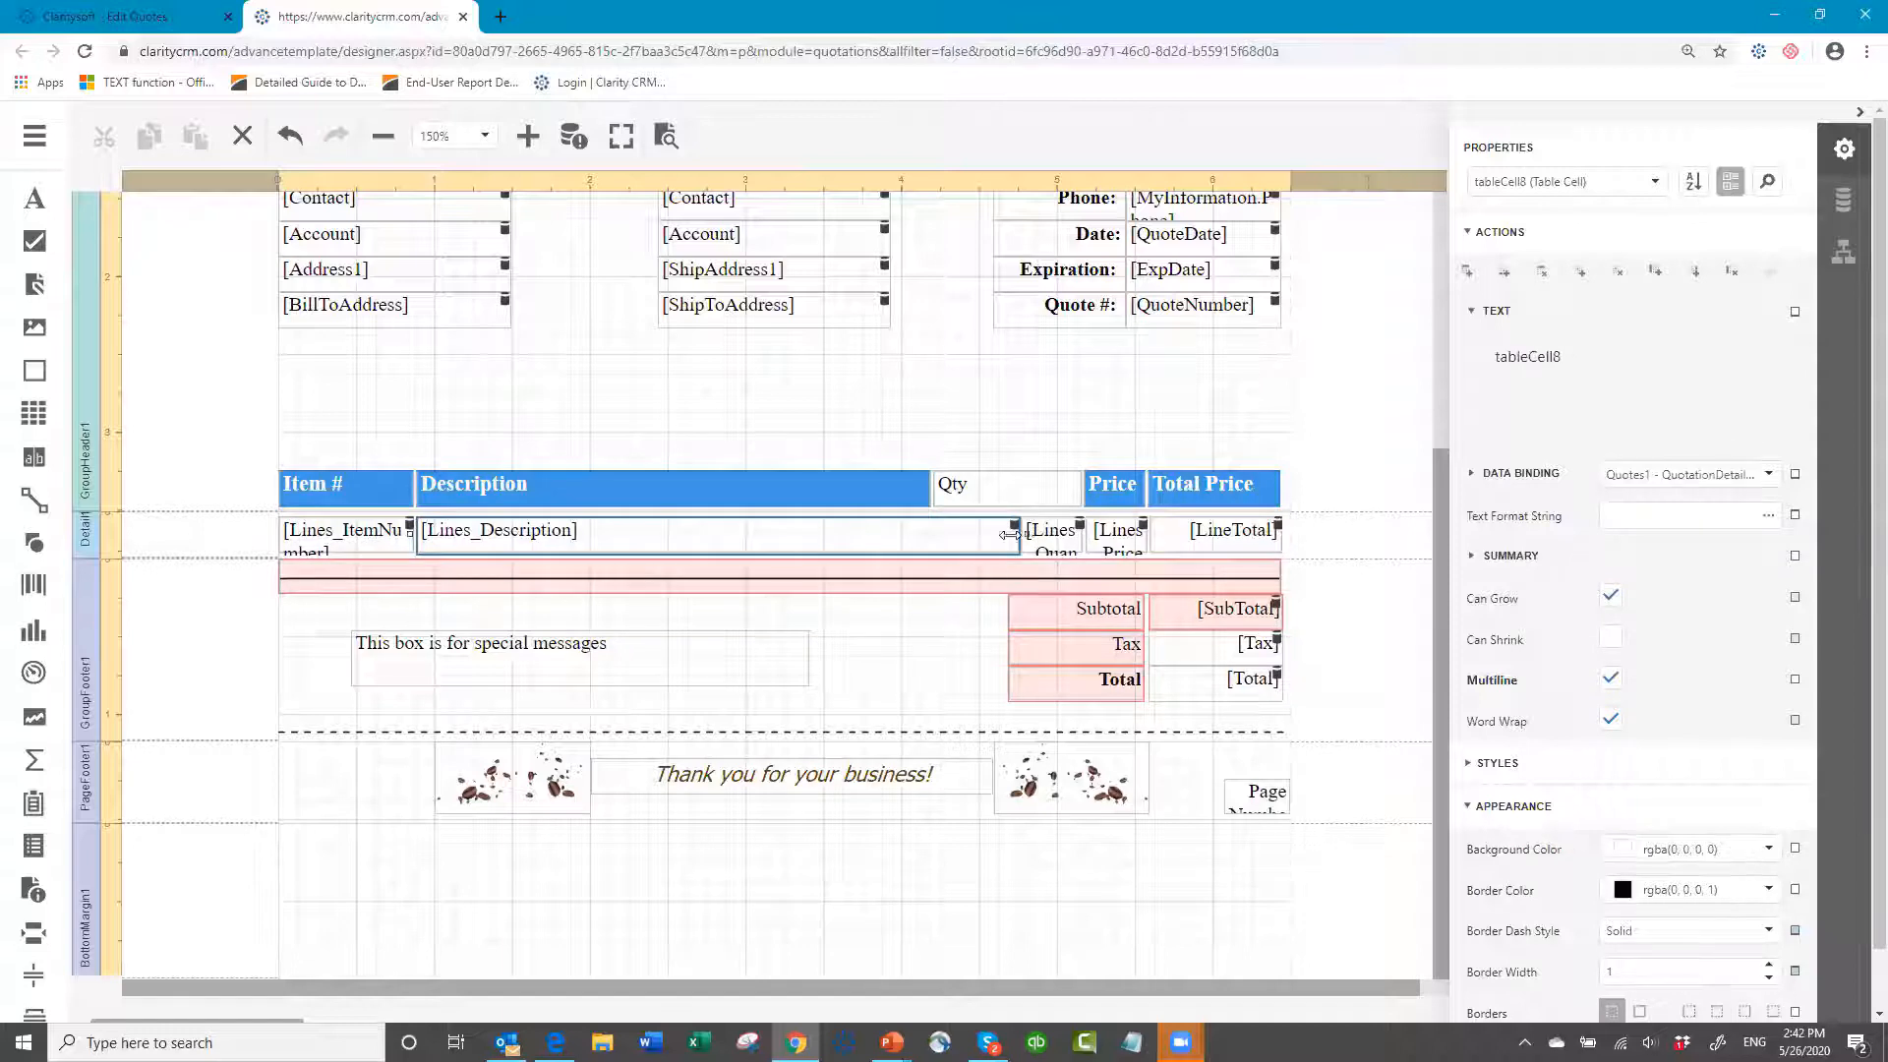
pyautogui.moveTo(989, 537); pyautogui.dragTo(932, 539)
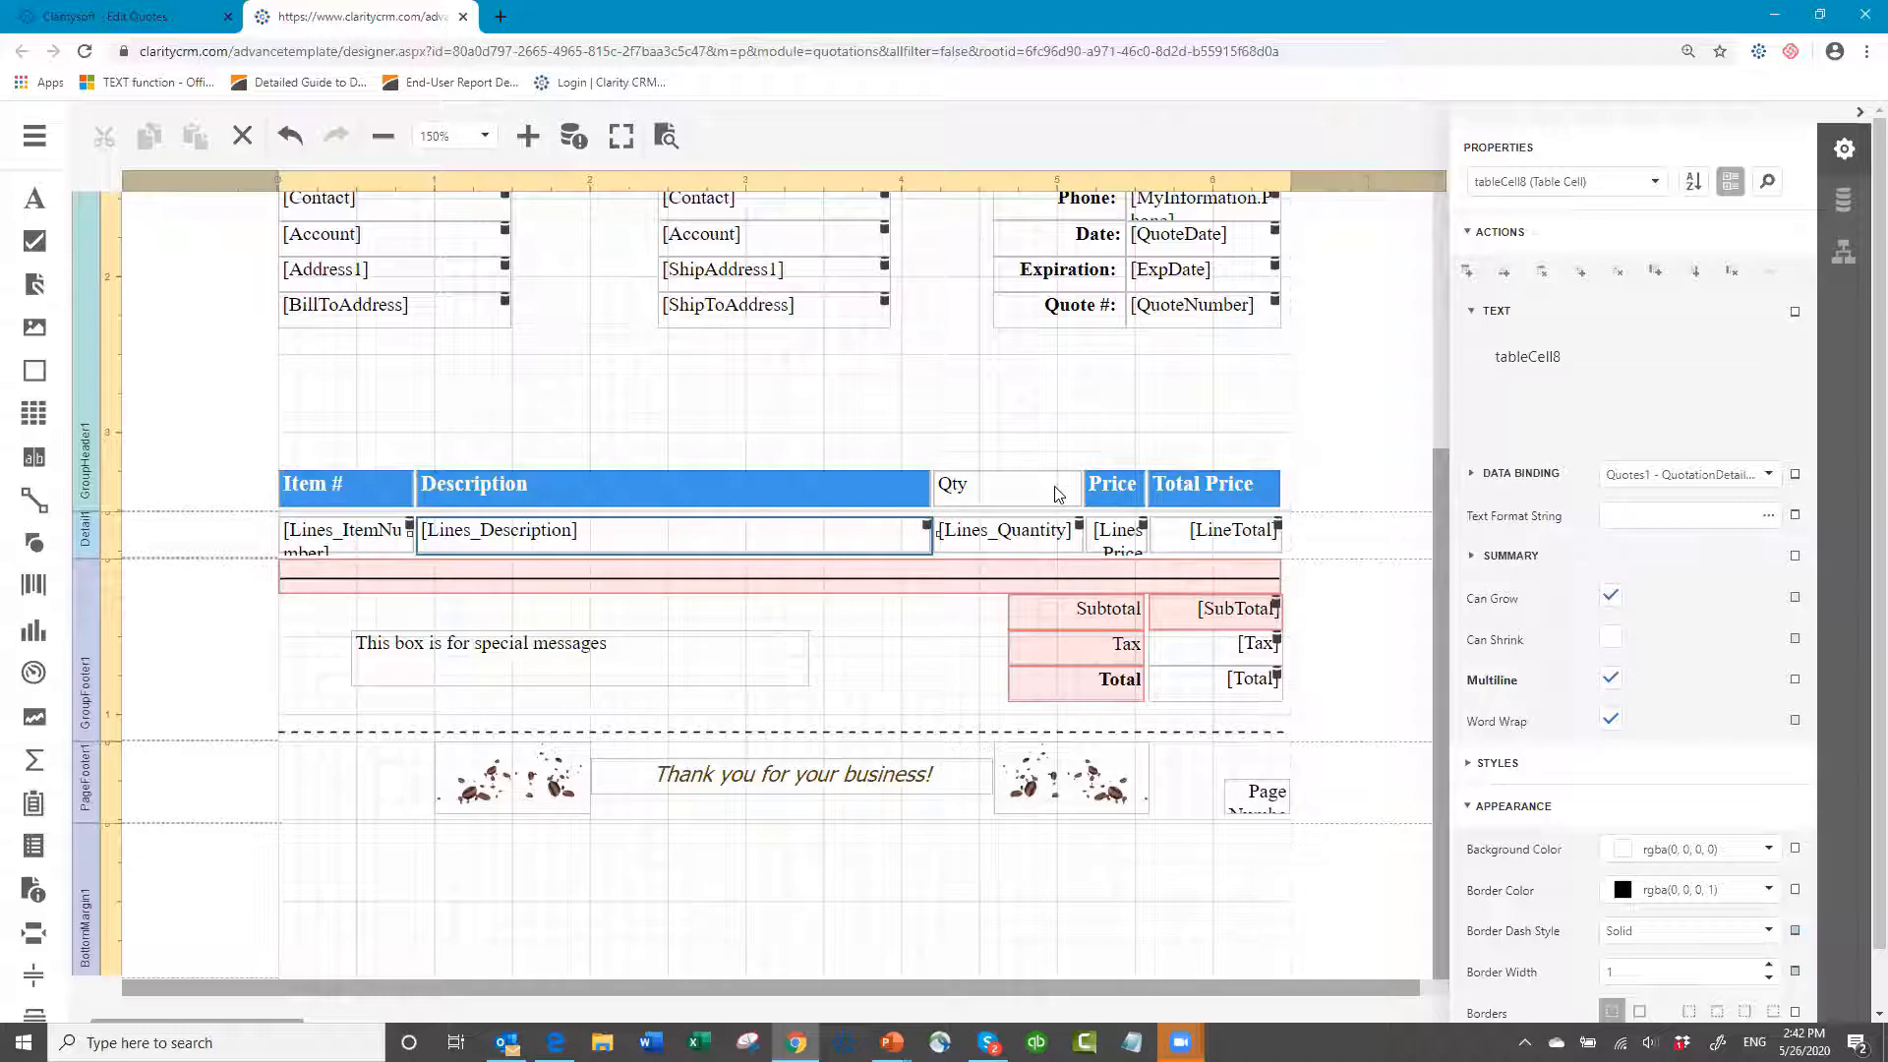
pyautogui.click(1077, 491)
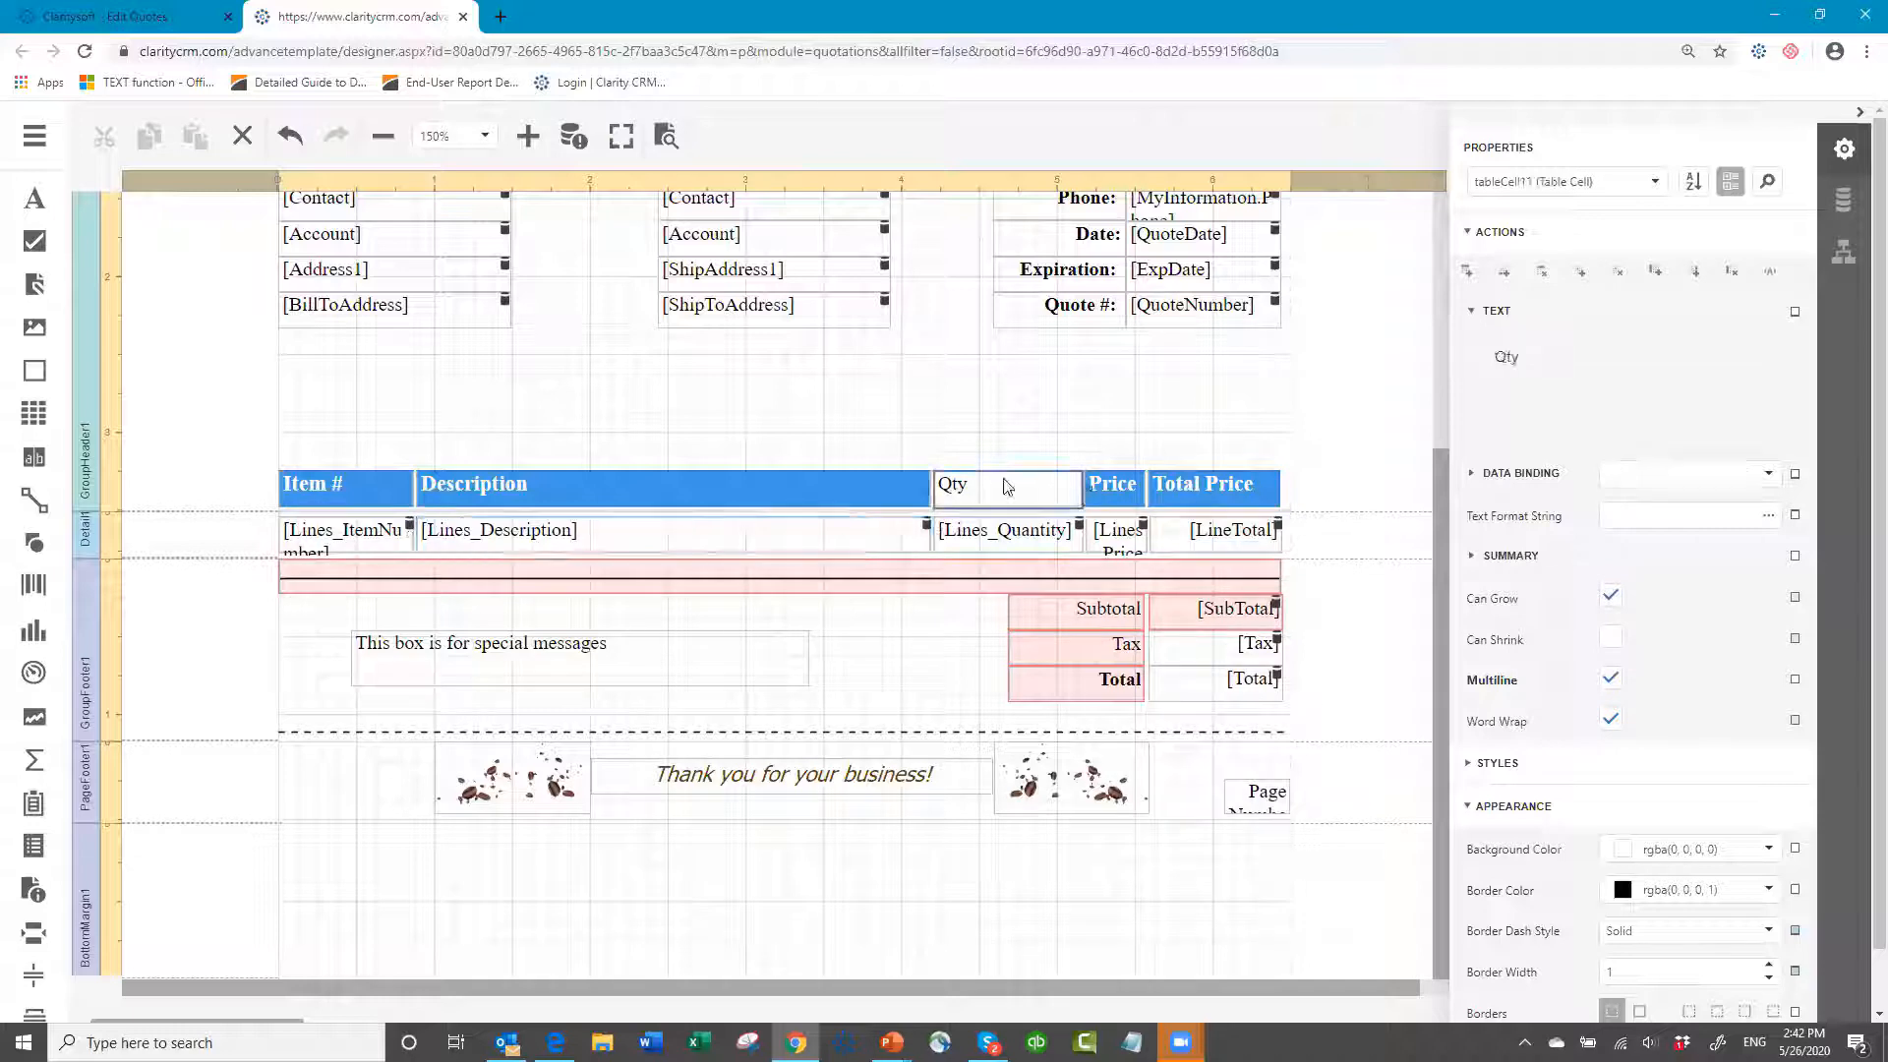
pyautogui.click(884, 495)
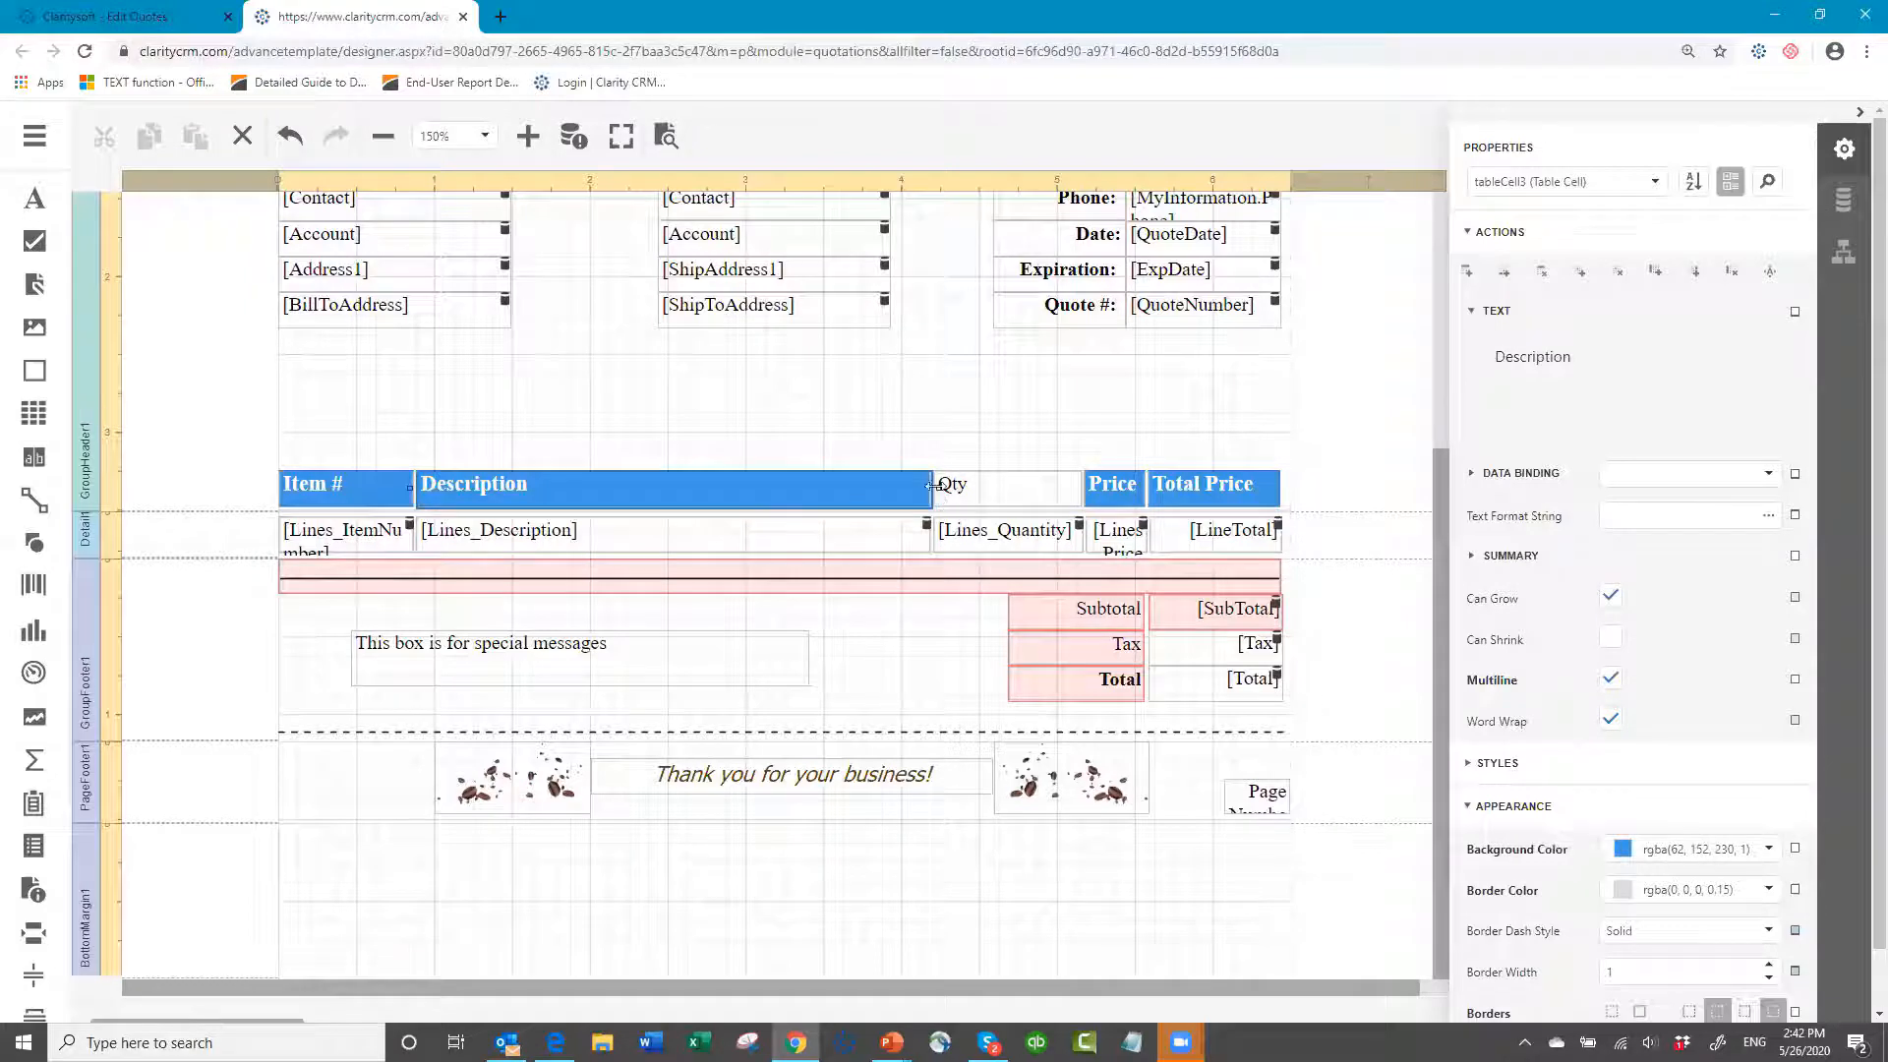
pyautogui.moveTo(935, 485); pyautogui.dragTo(947, 486)
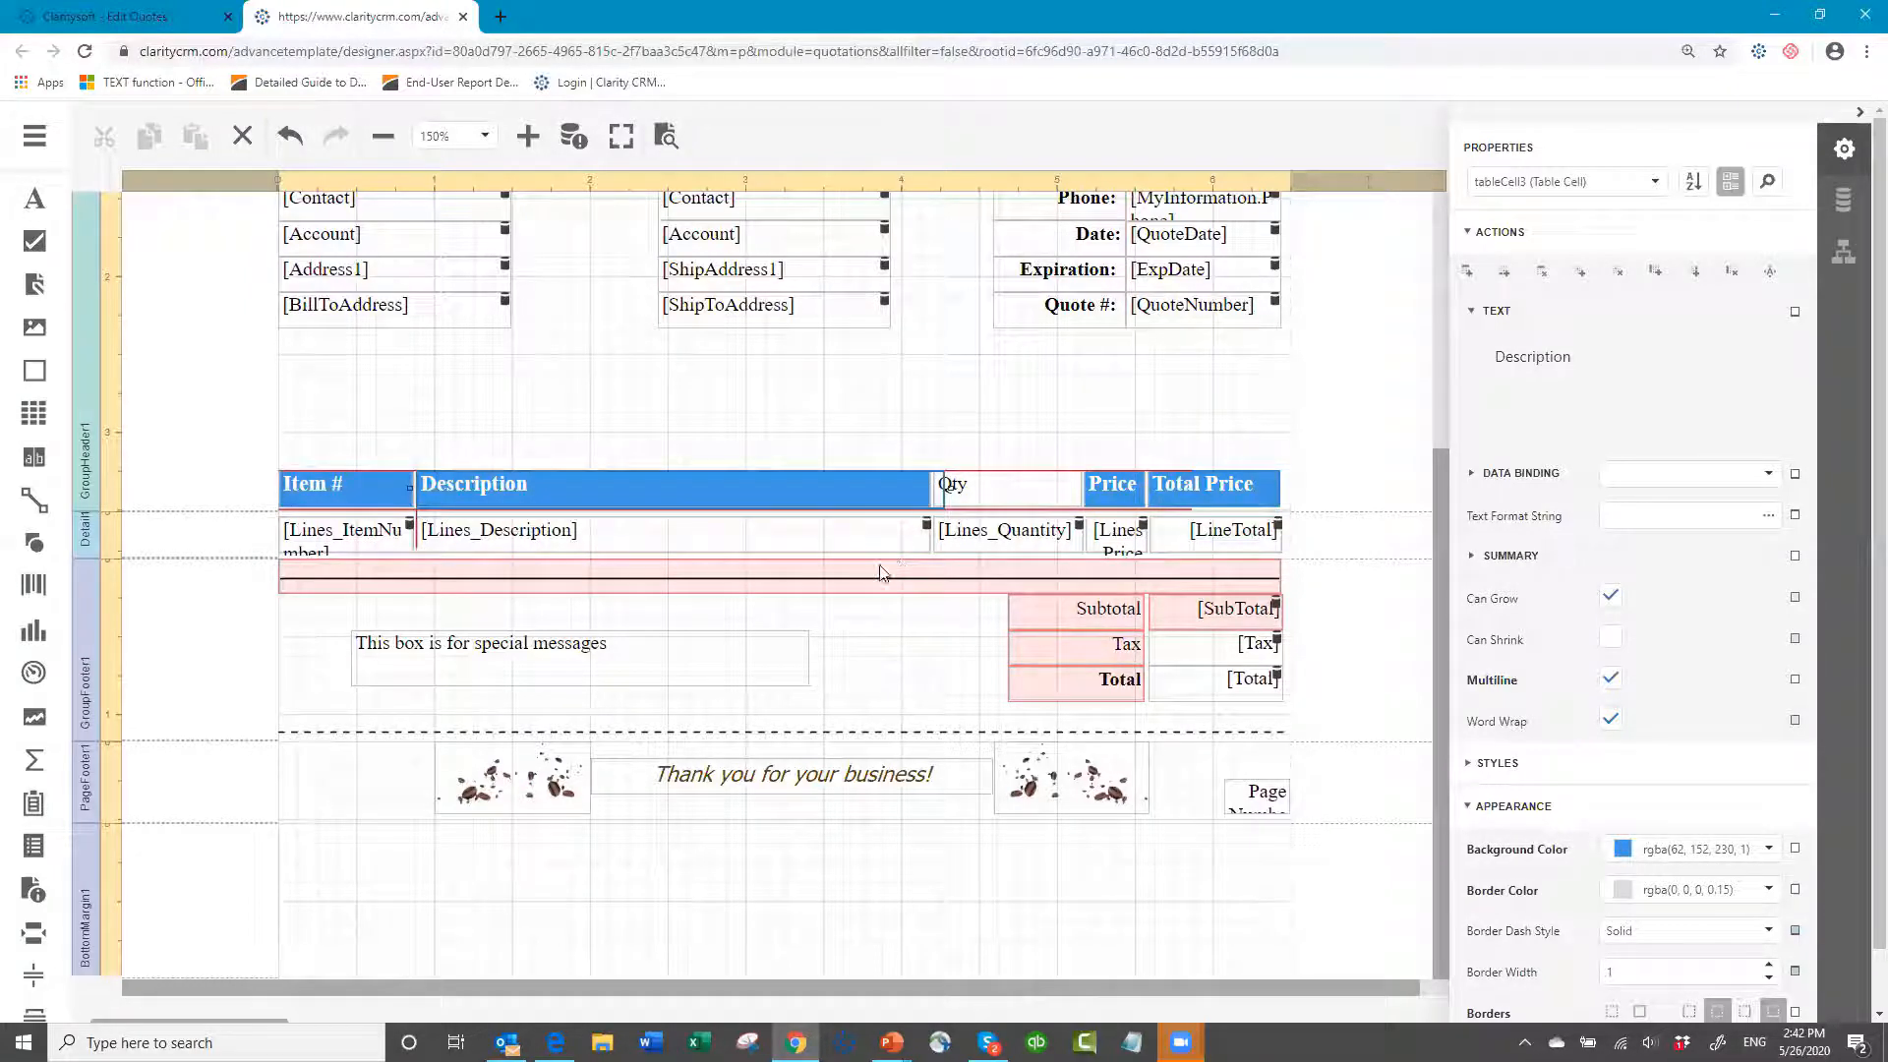
pyautogui.click(918, 540)
pyautogui.doubleClick(929, 536)
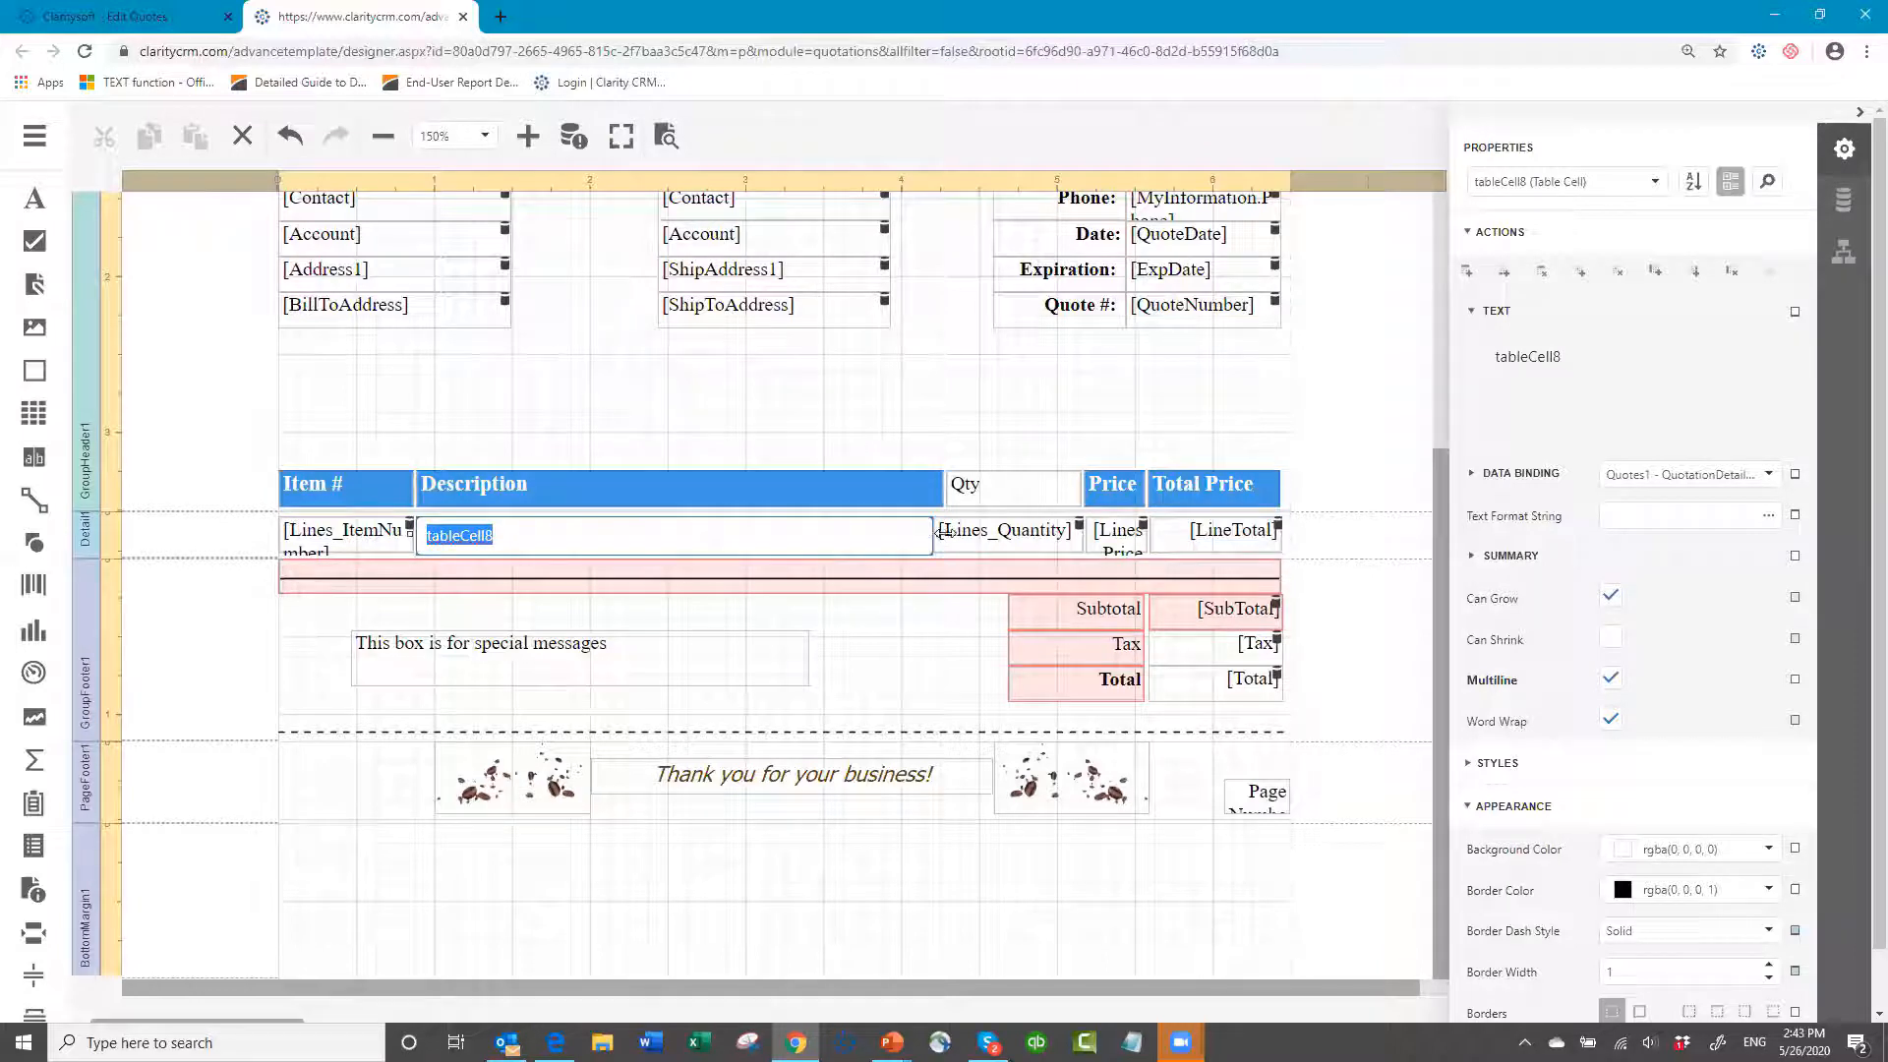
pyautogui.moveTo(945, 533); pyautogui.dragTo(955, 534)
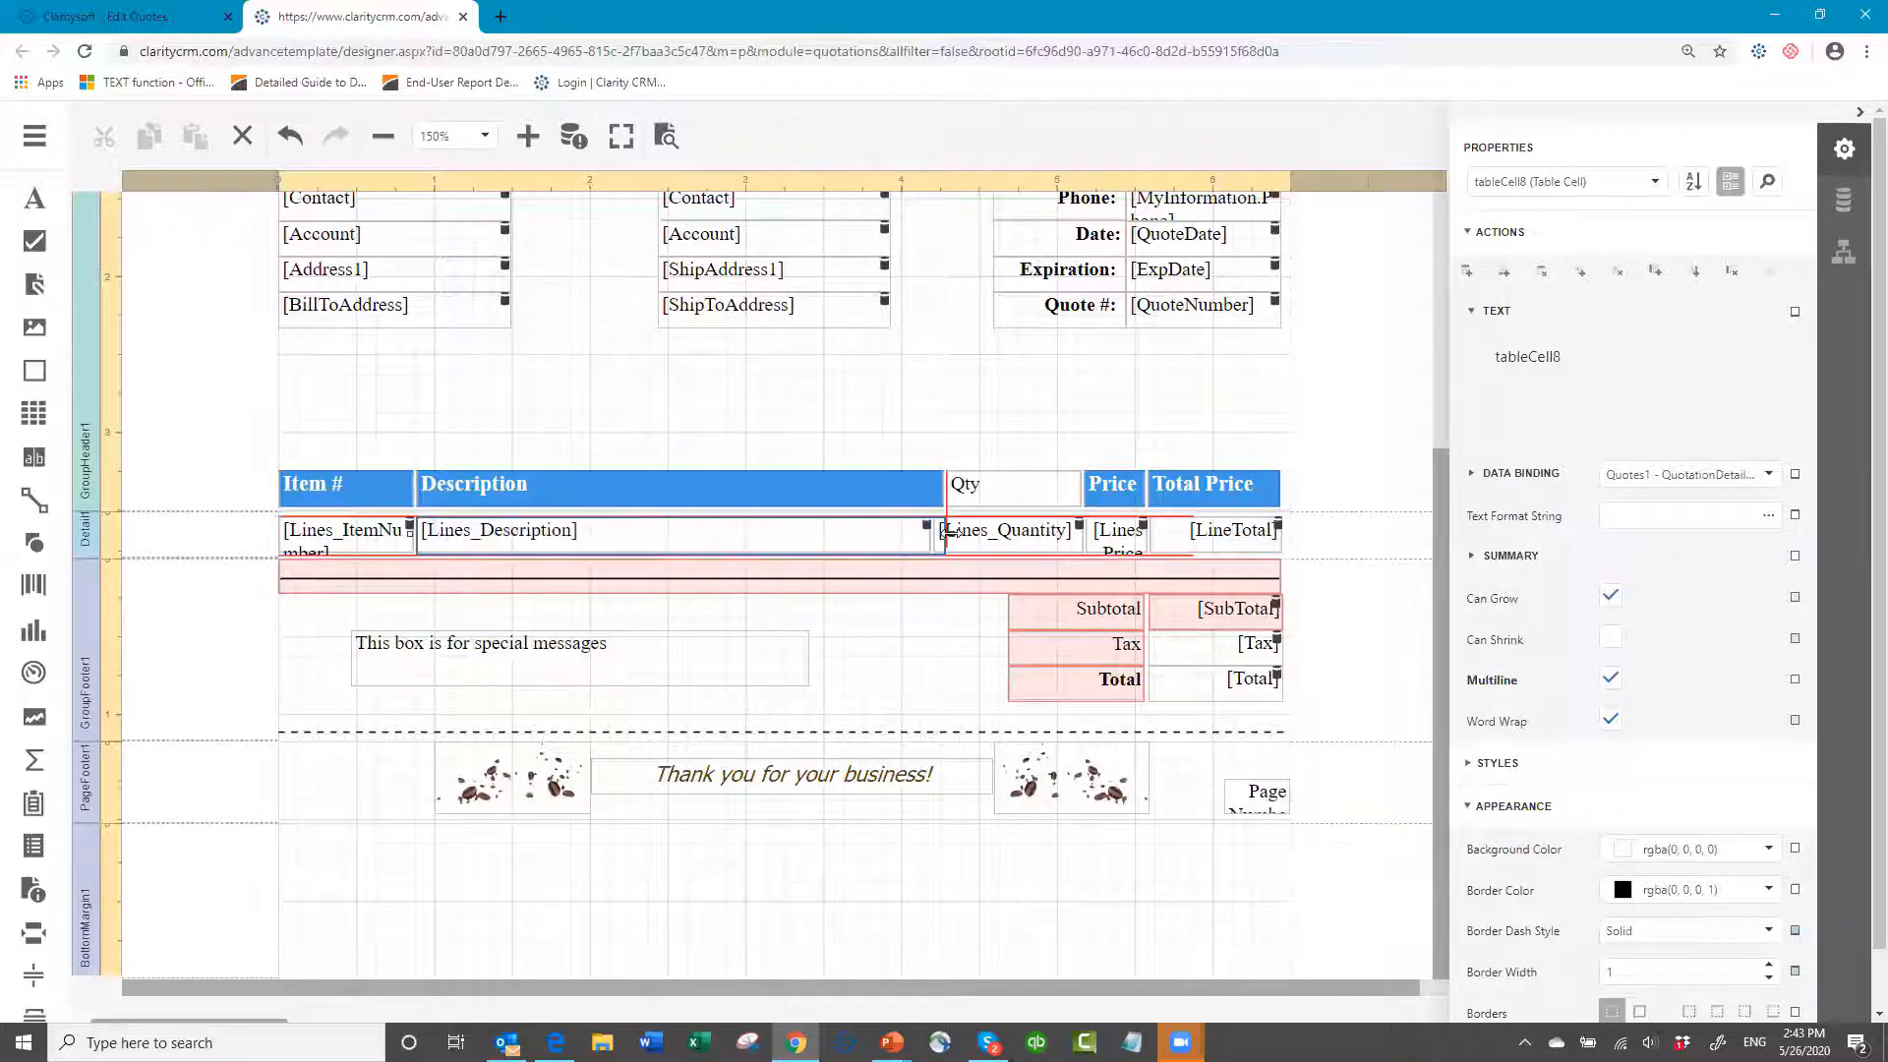
# - Narrow the Qty heading cell and the [Lines_Quantity] detail cell to about 0.6 inches, widening the price column
pyautogui.click(1055, 497)
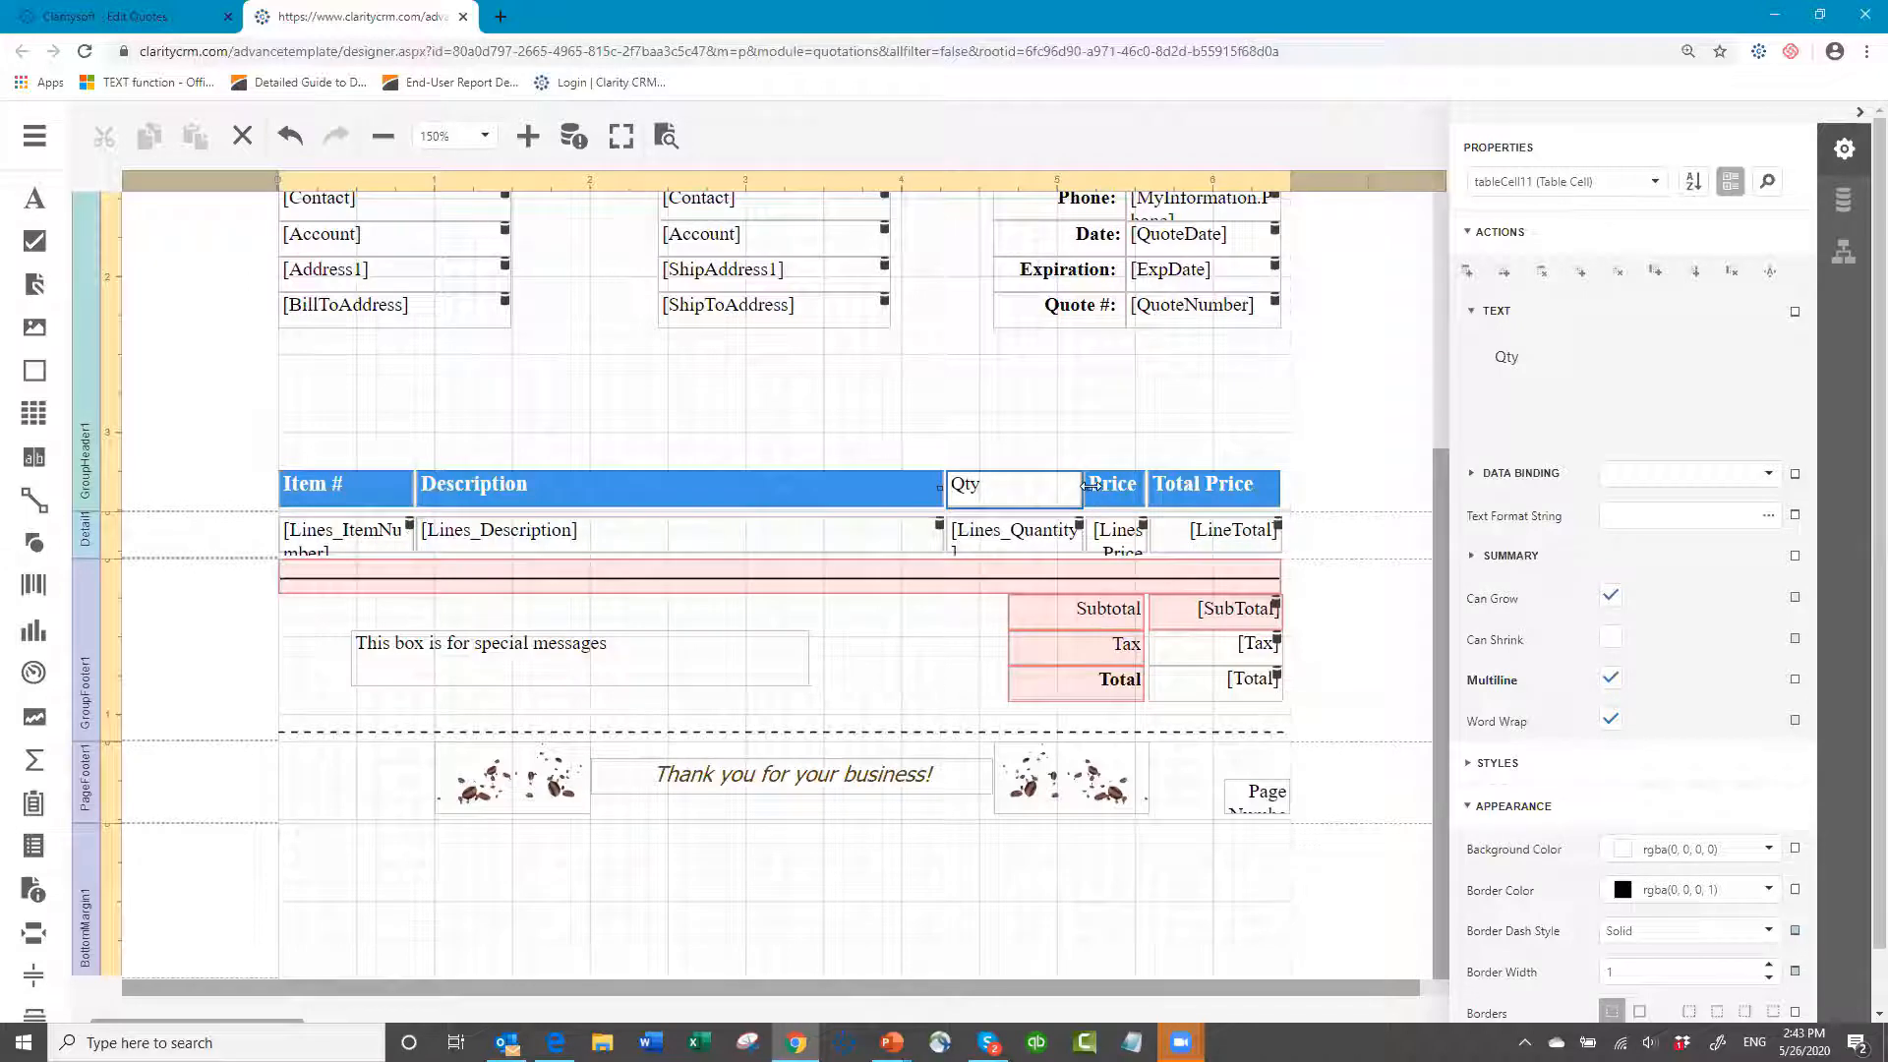
pyautogui.moveTo(1086, 486)
pyautogui.mouseDown()
pyautogui.moveTo(1019, 487)
pyautogui.moveTo(1048, 487)
pyautogui.mouseUp()
pyautogui.click(1080, 537)
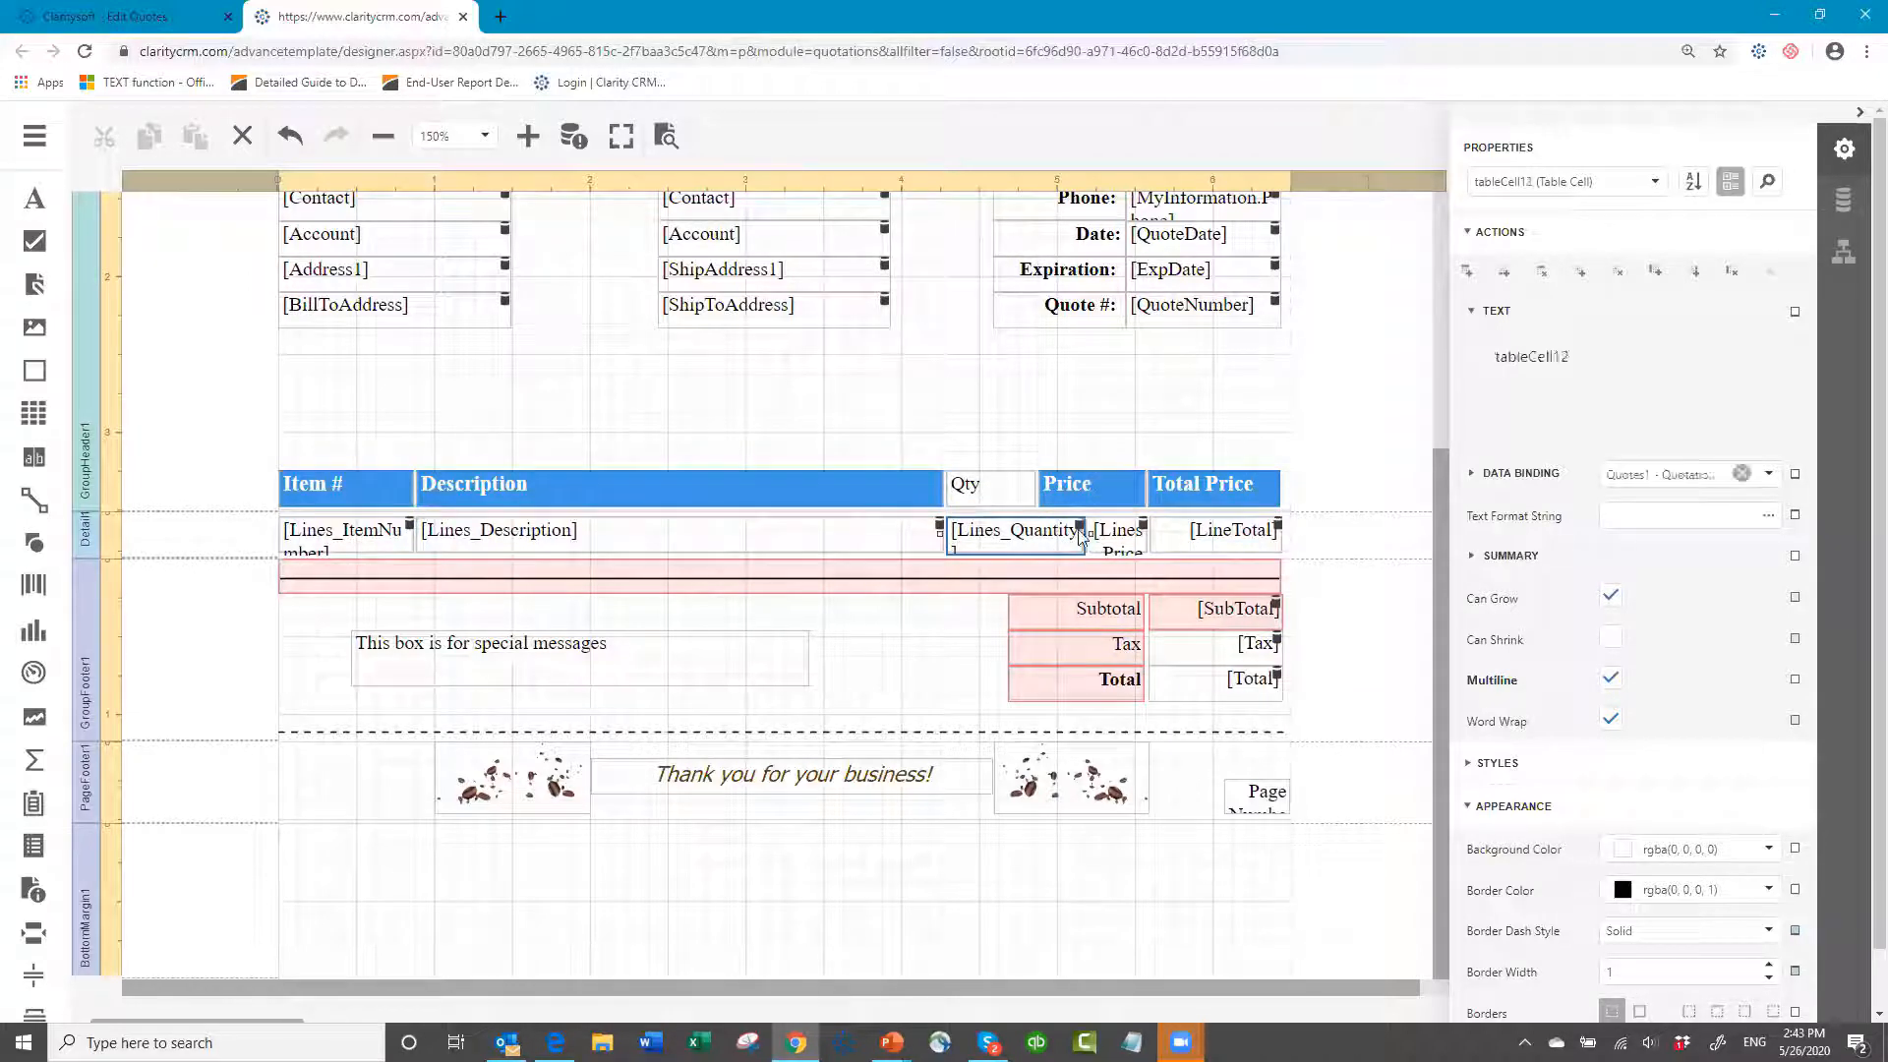
pyautogui.moveTo(1081, 533); pyautogui.dragTo(1039, 531)
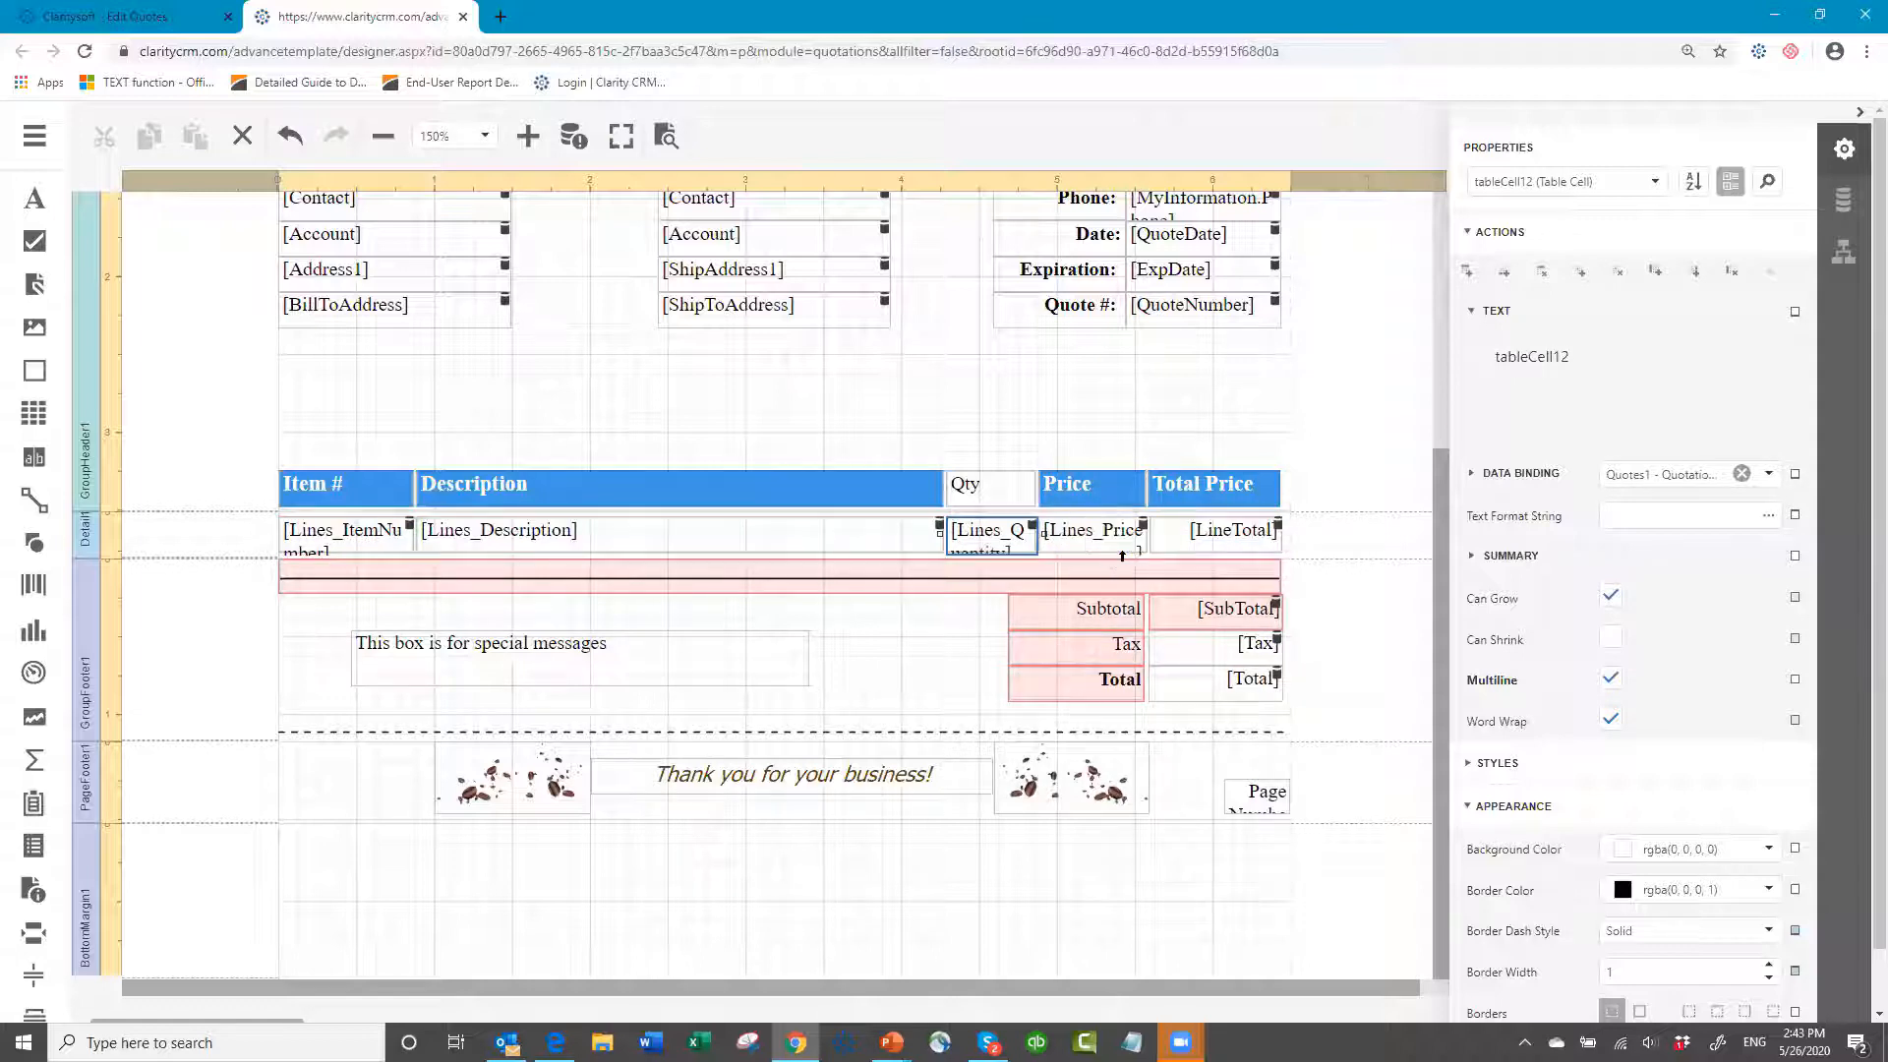
# - Set the Item #, Description, Qty, Price and Total Price heading cells to the Tahoma font without bold
pyautogui.click(1098, 490)
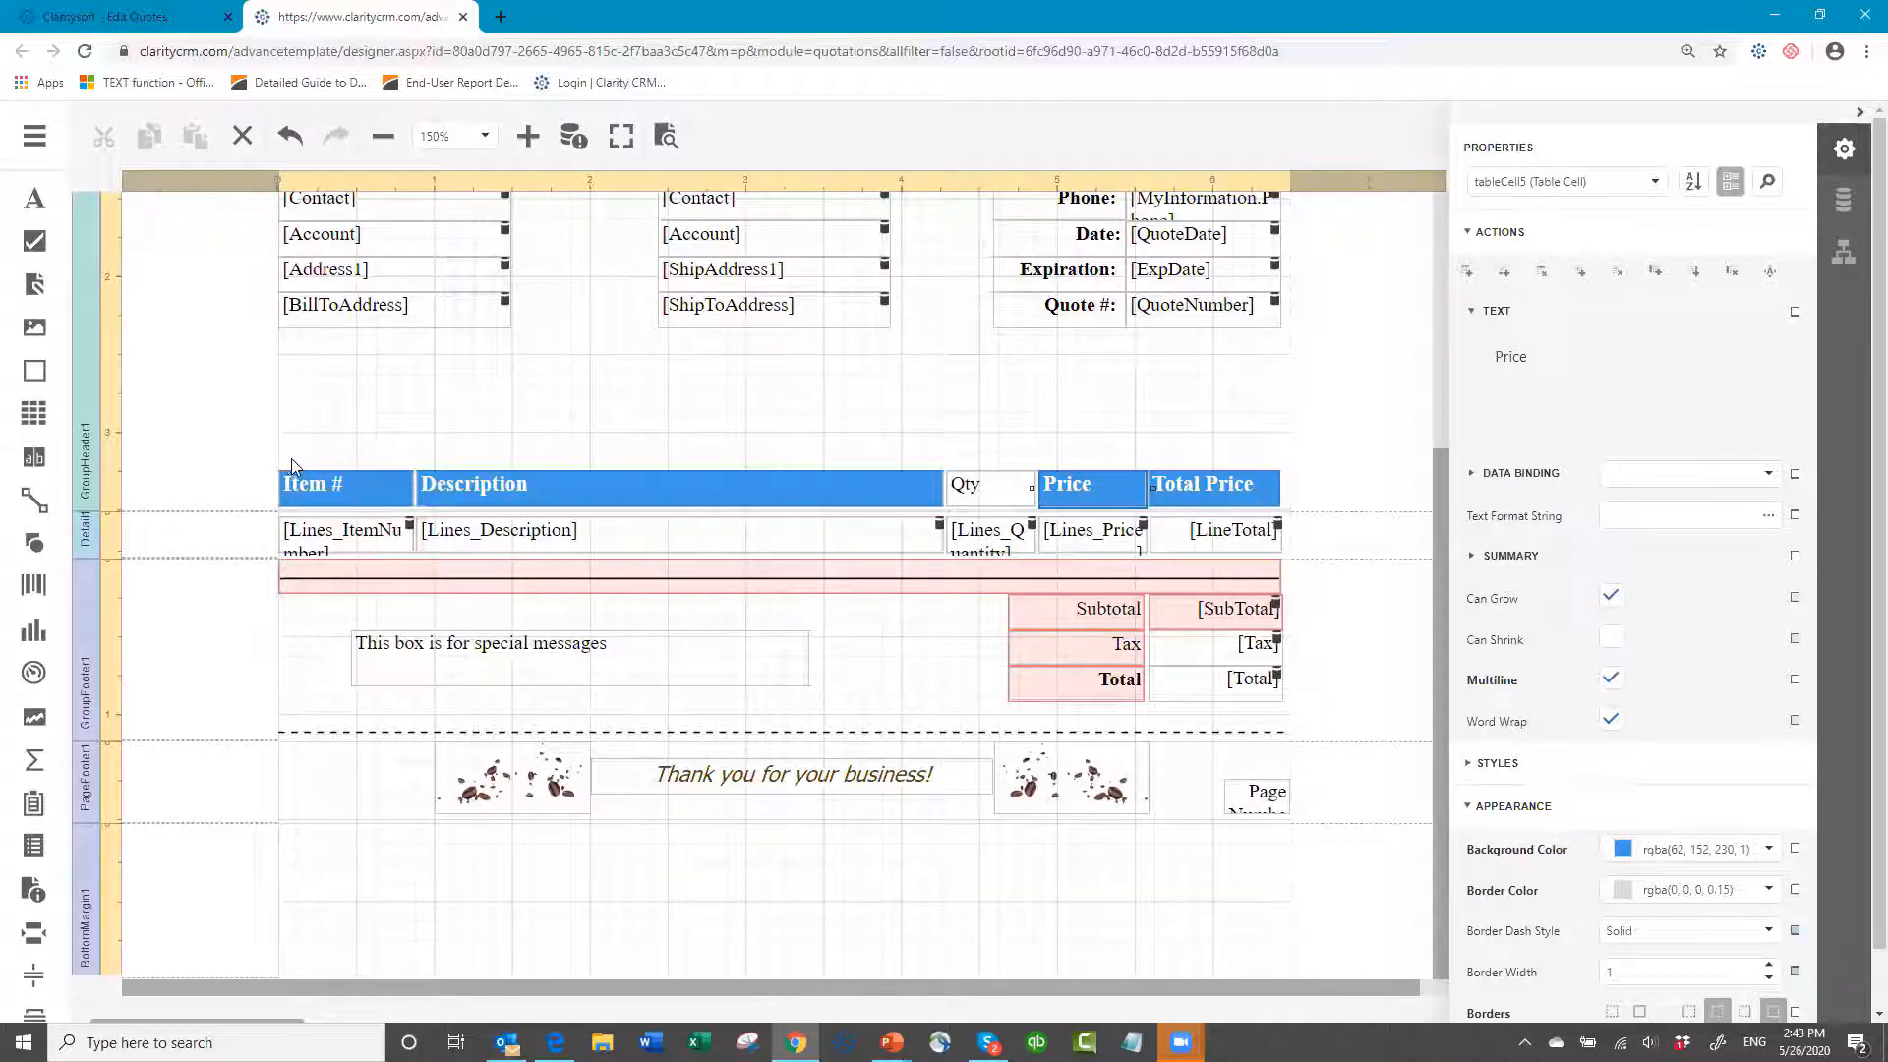
pyautogui.click(390, 488)
pyautogui.keyDown('ctrl'); pyautogui.click(694, 489); pyautogui.keyUp('ctrl')
pyautogui.keyDown('ctrl'); pyautogui.click(1011, 494); pyautogui.keyUp('ctrl')
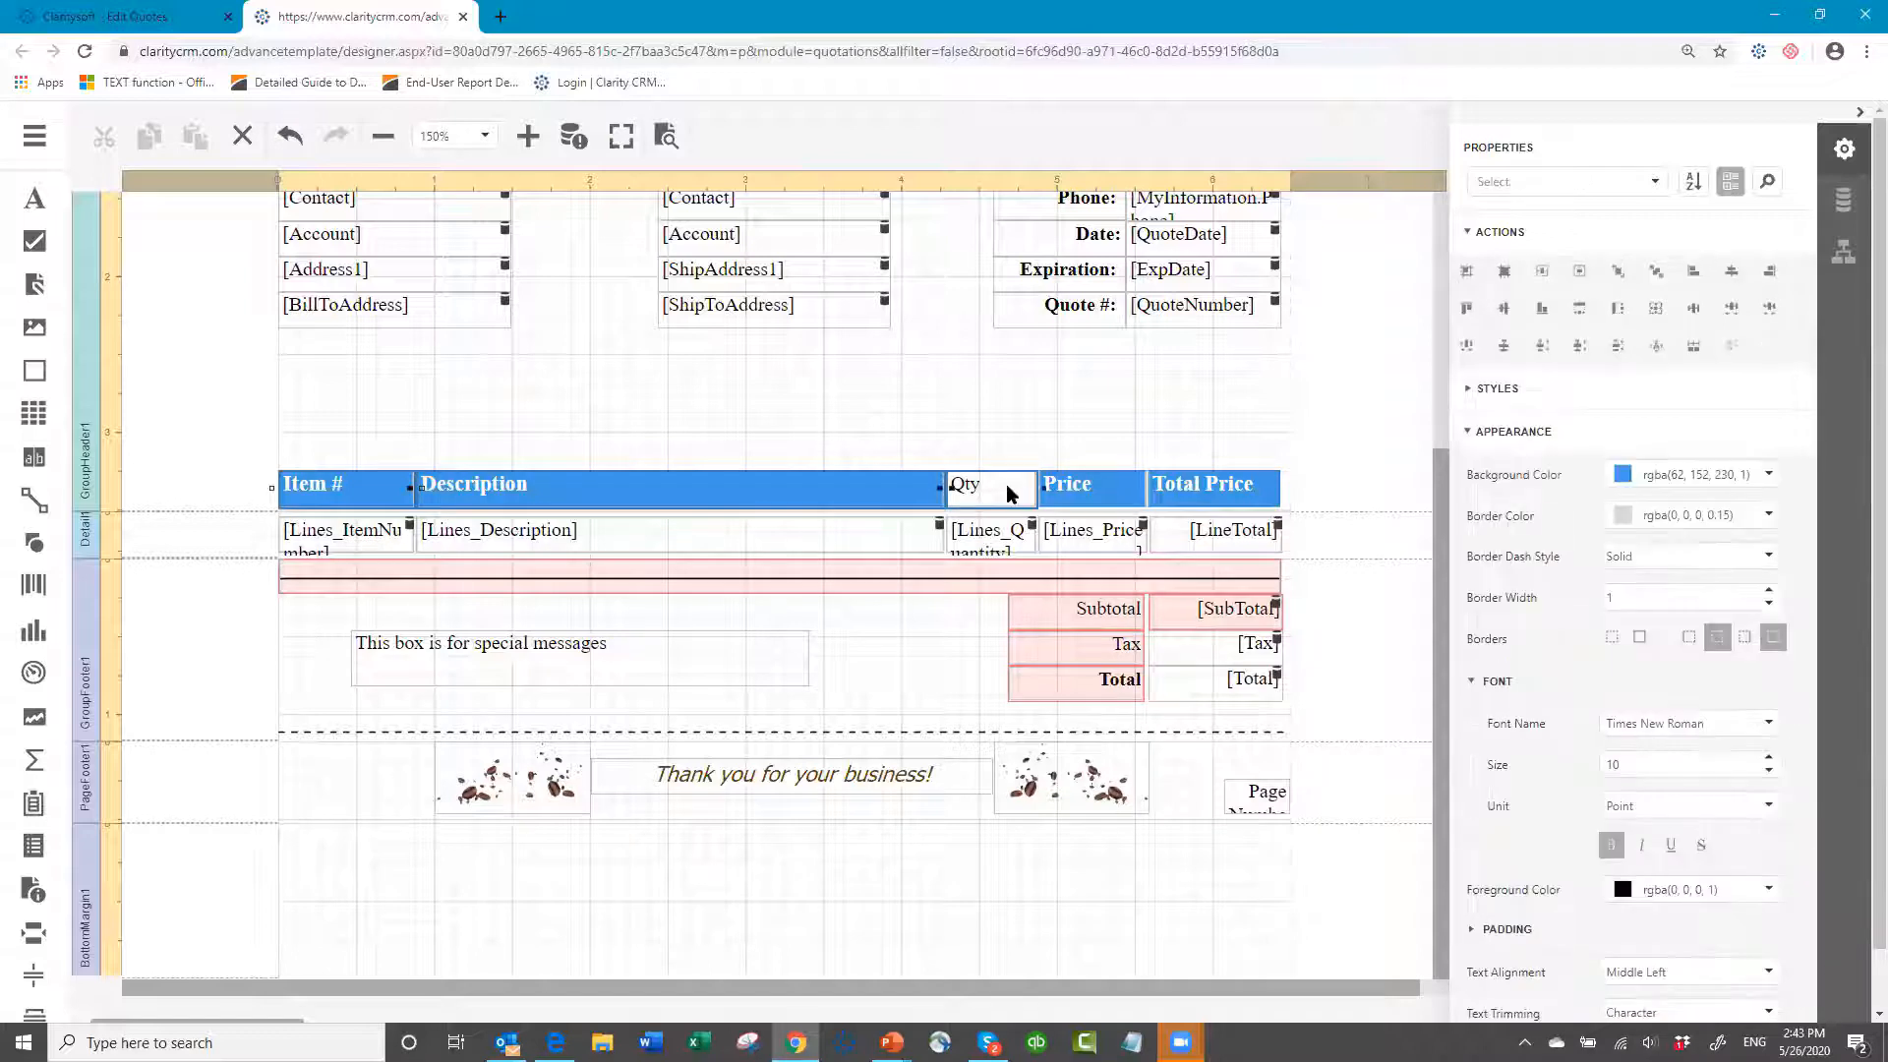
pyautogui.keyDown('ctrl'); pyautogui.click(1087, 496); pyautogui.keyUp('ctrl')
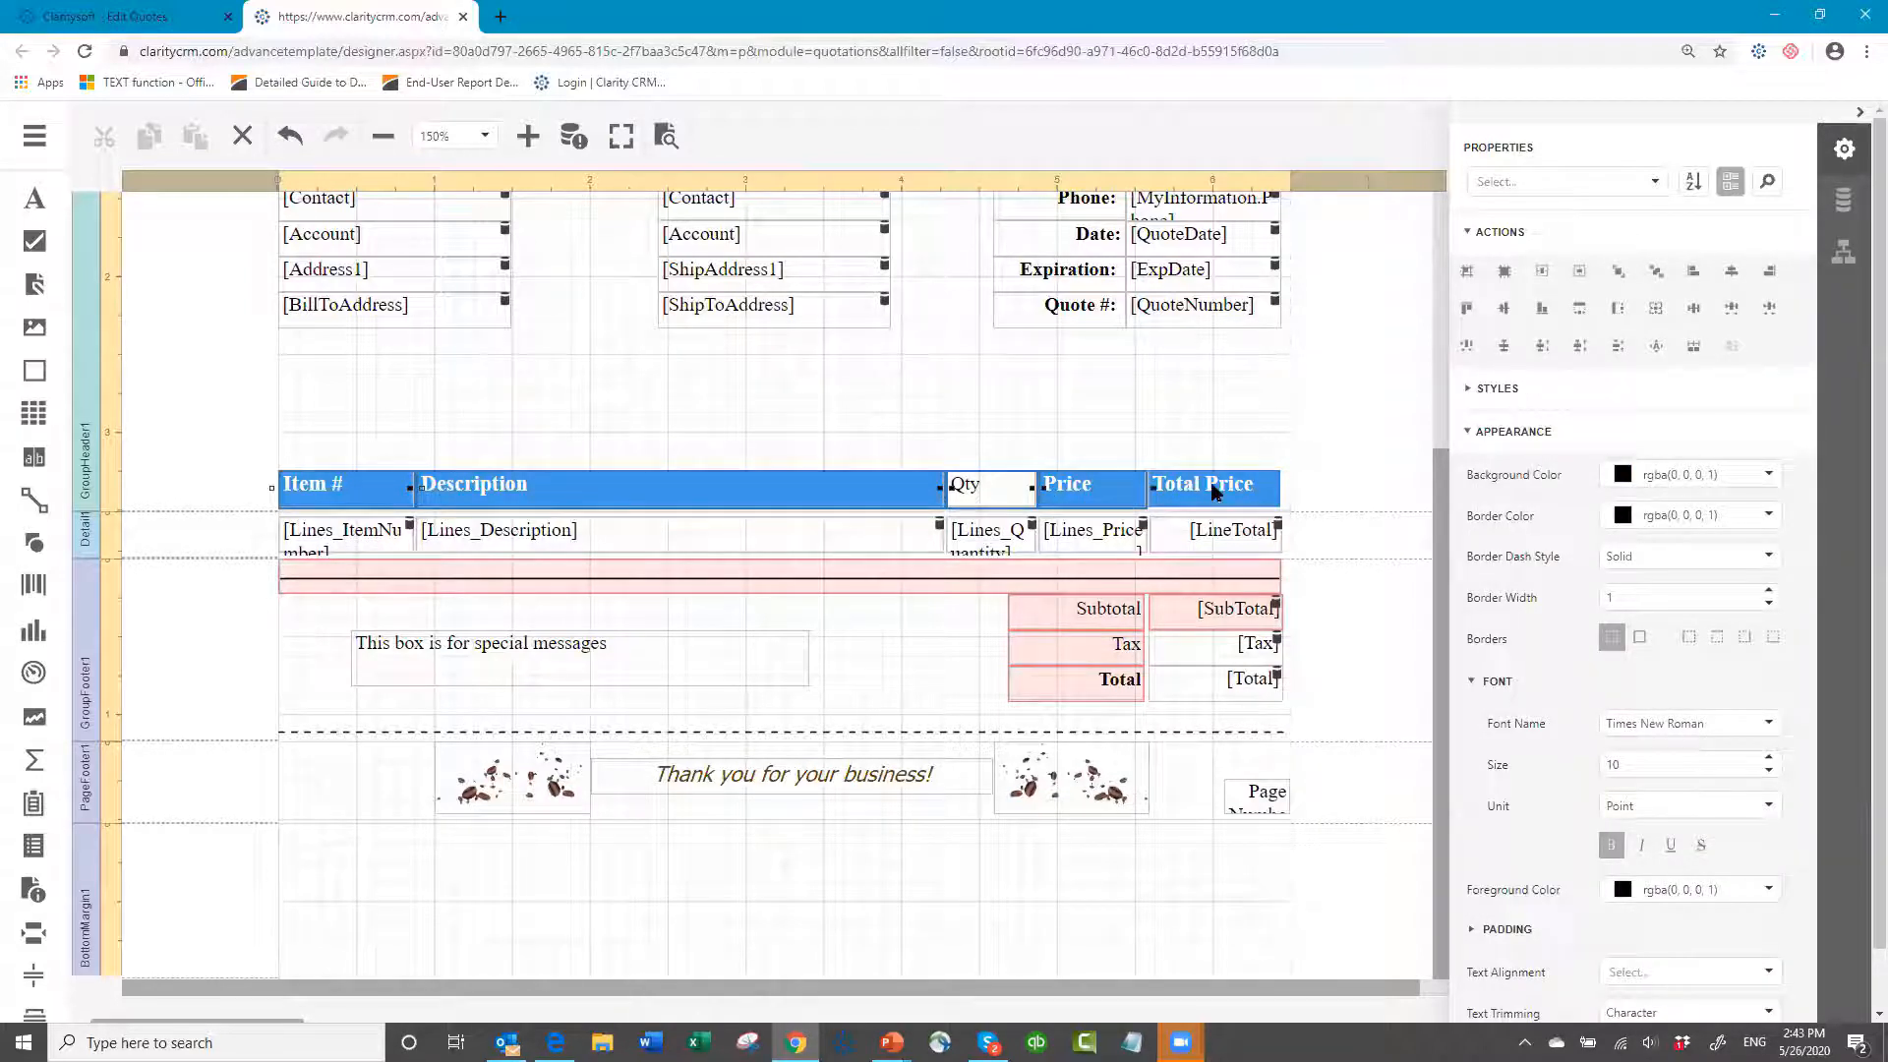
pyautogui.keyDown('ctrl'); pyautogui.click(1216, 491); pyautogui.keyUp('ctrl')
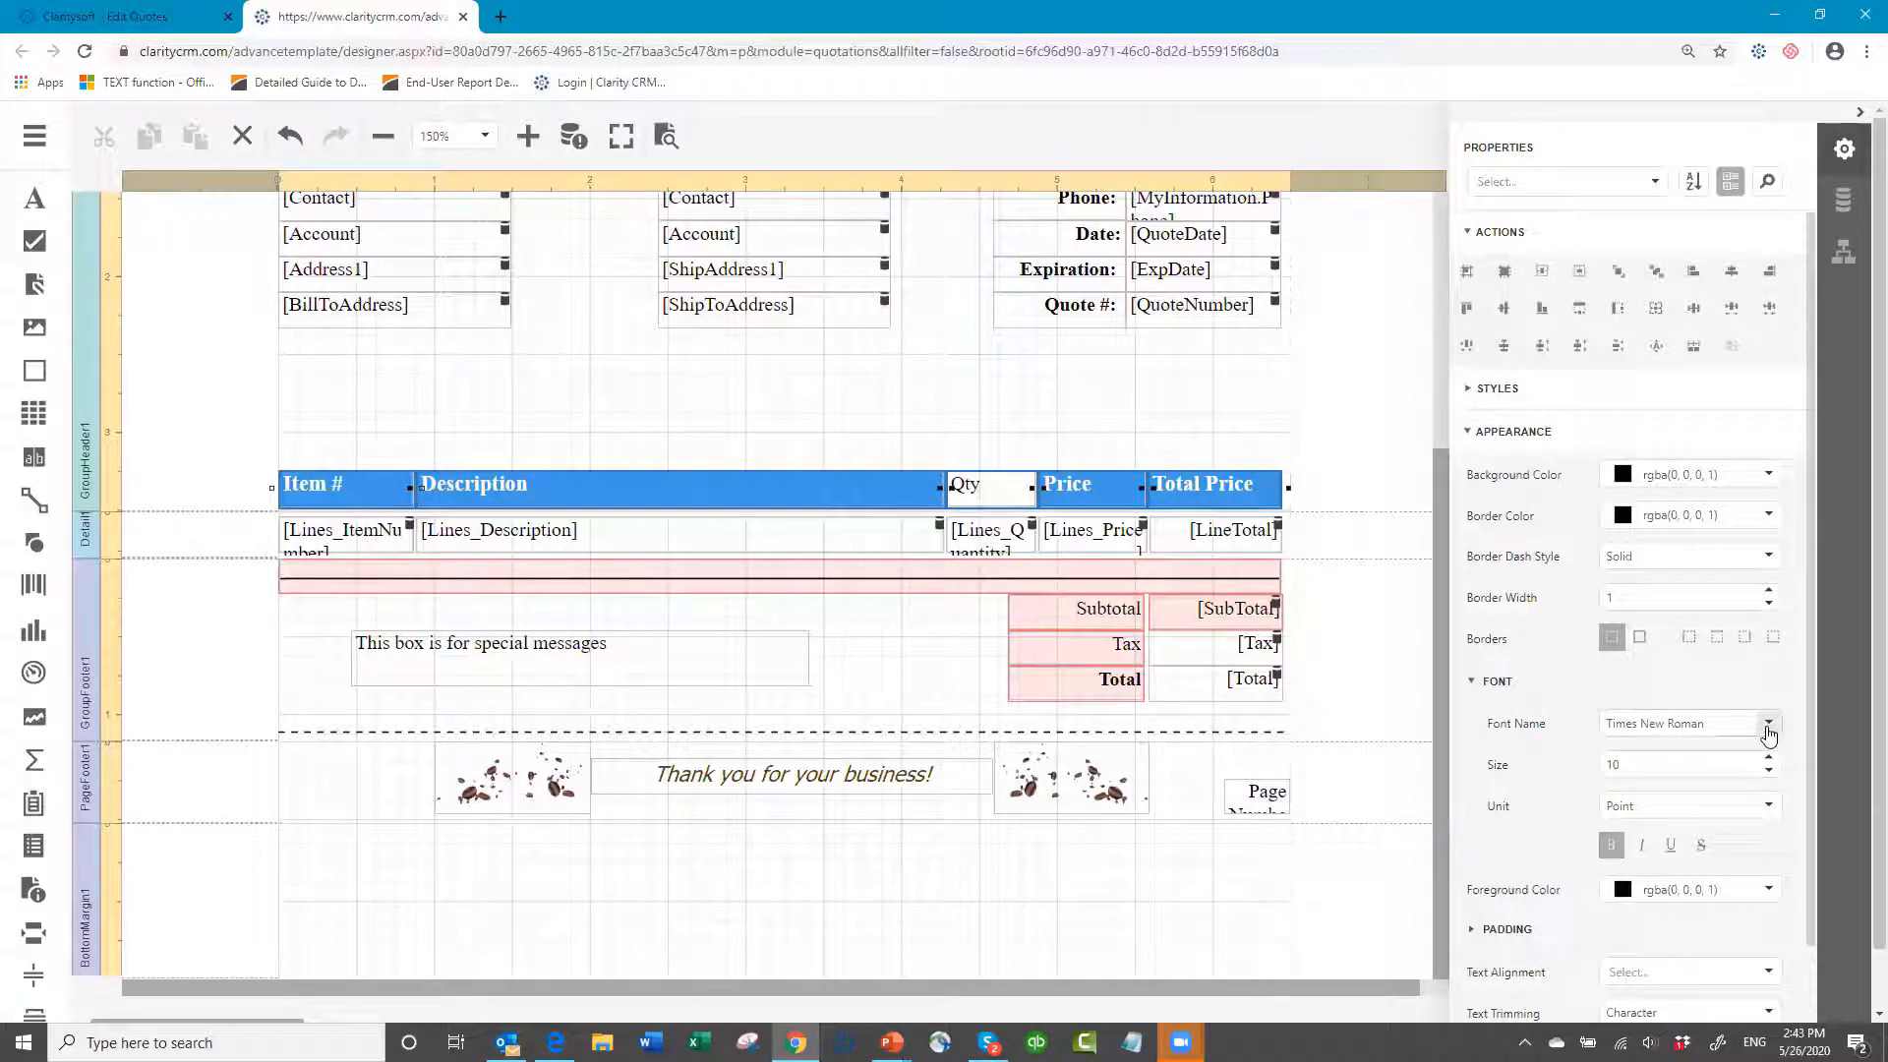
pyautogui.click(1769, 726)
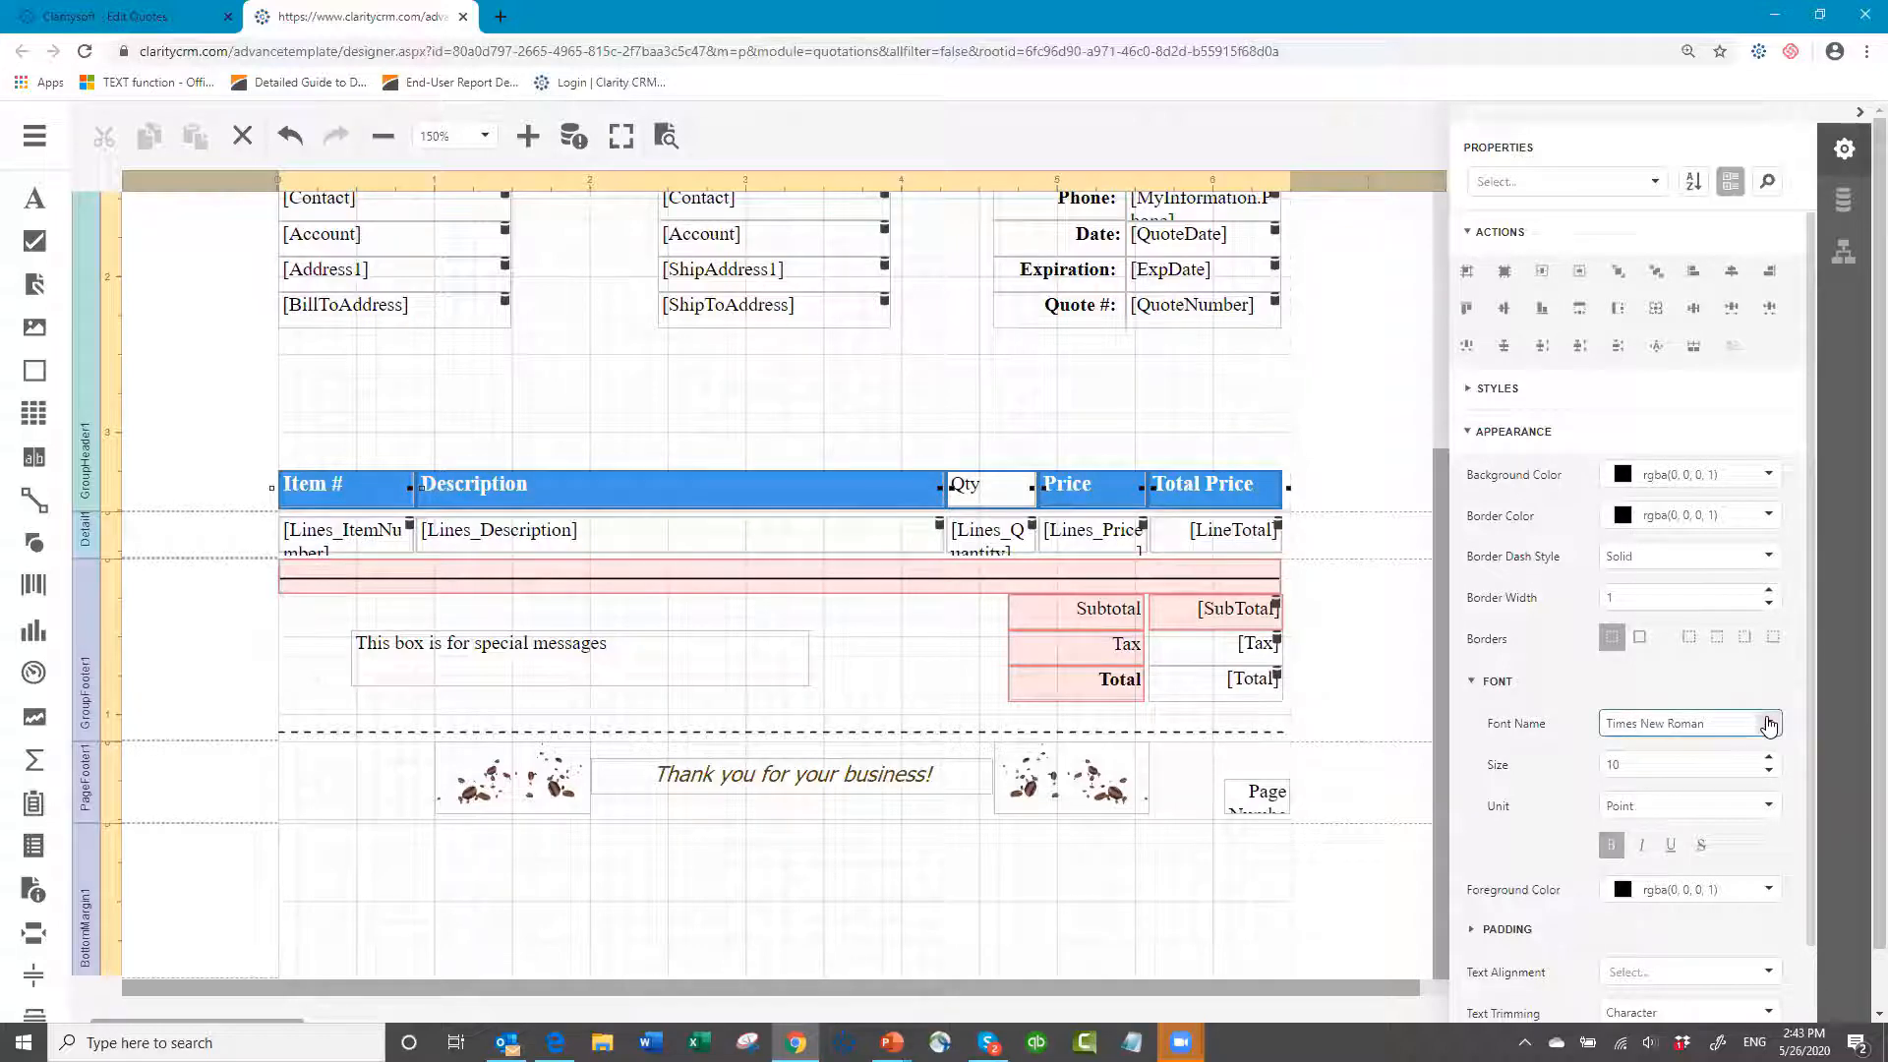
pyautogui.click(1770, 726)
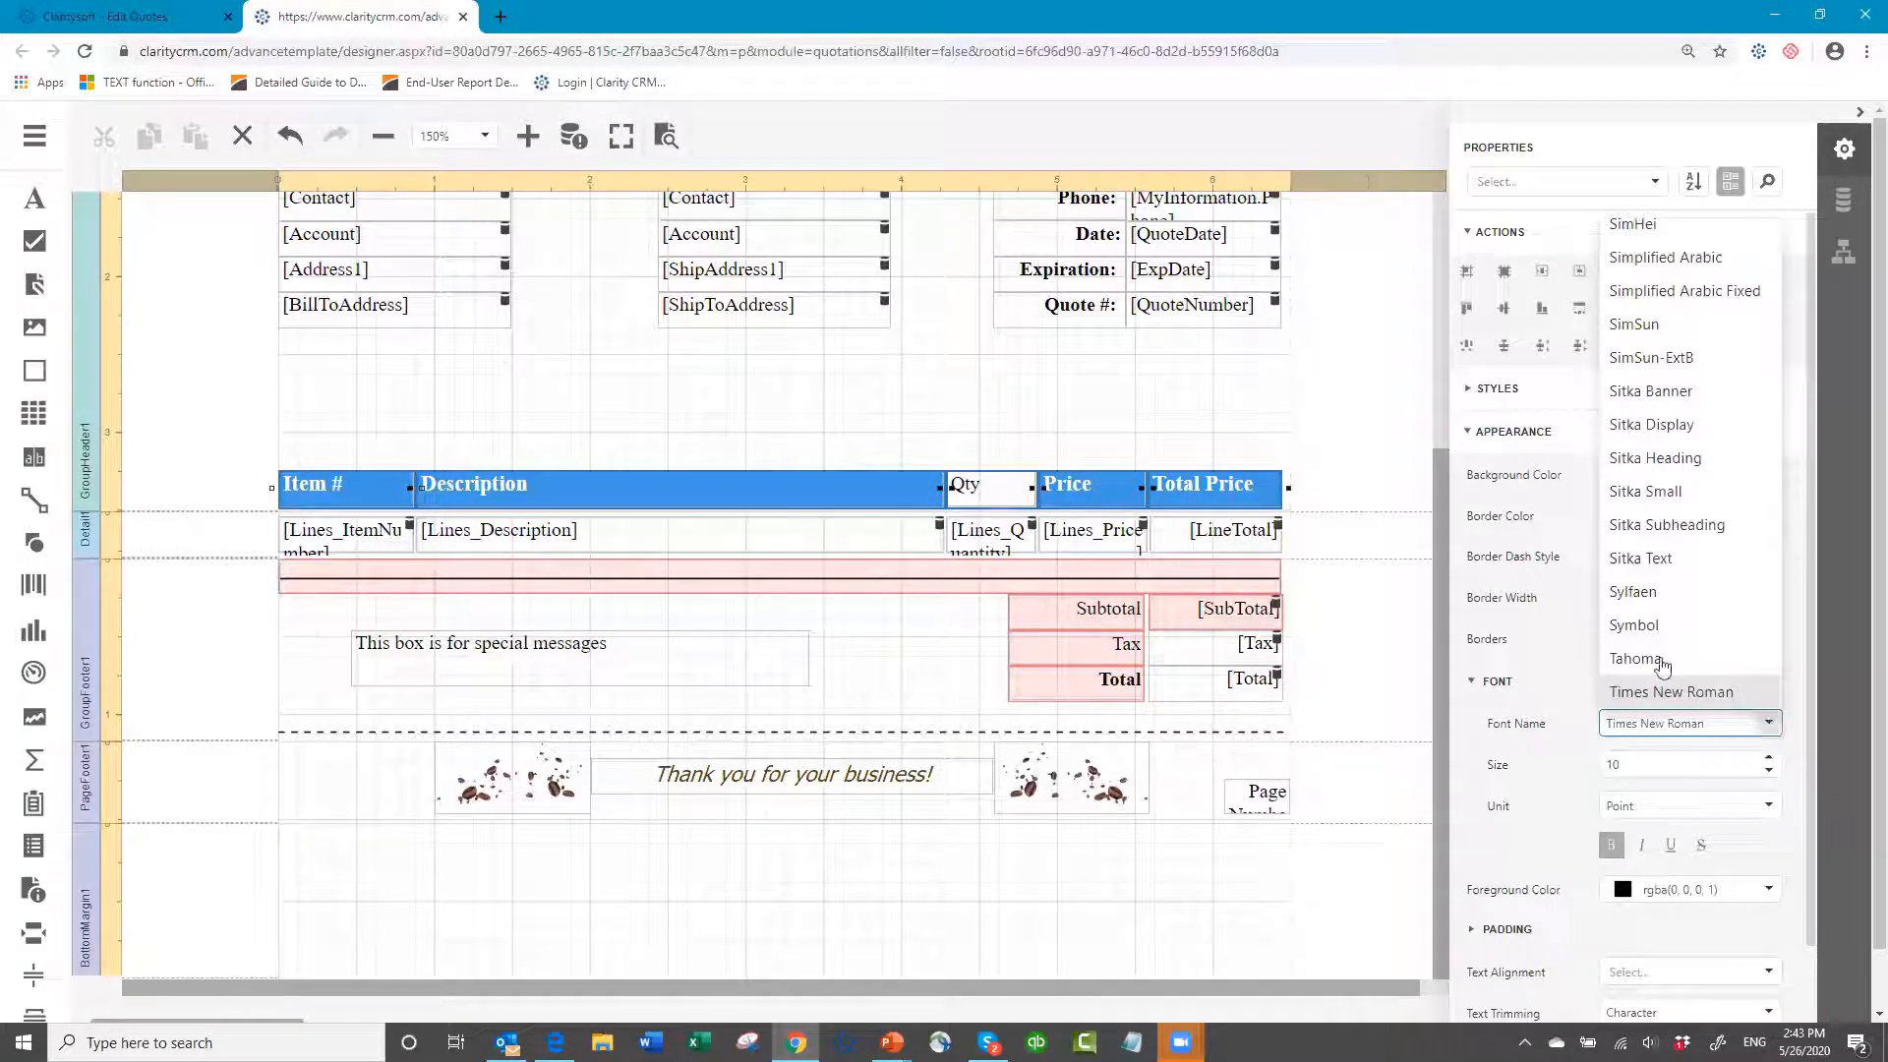
pyautogui.click(1654, 659)
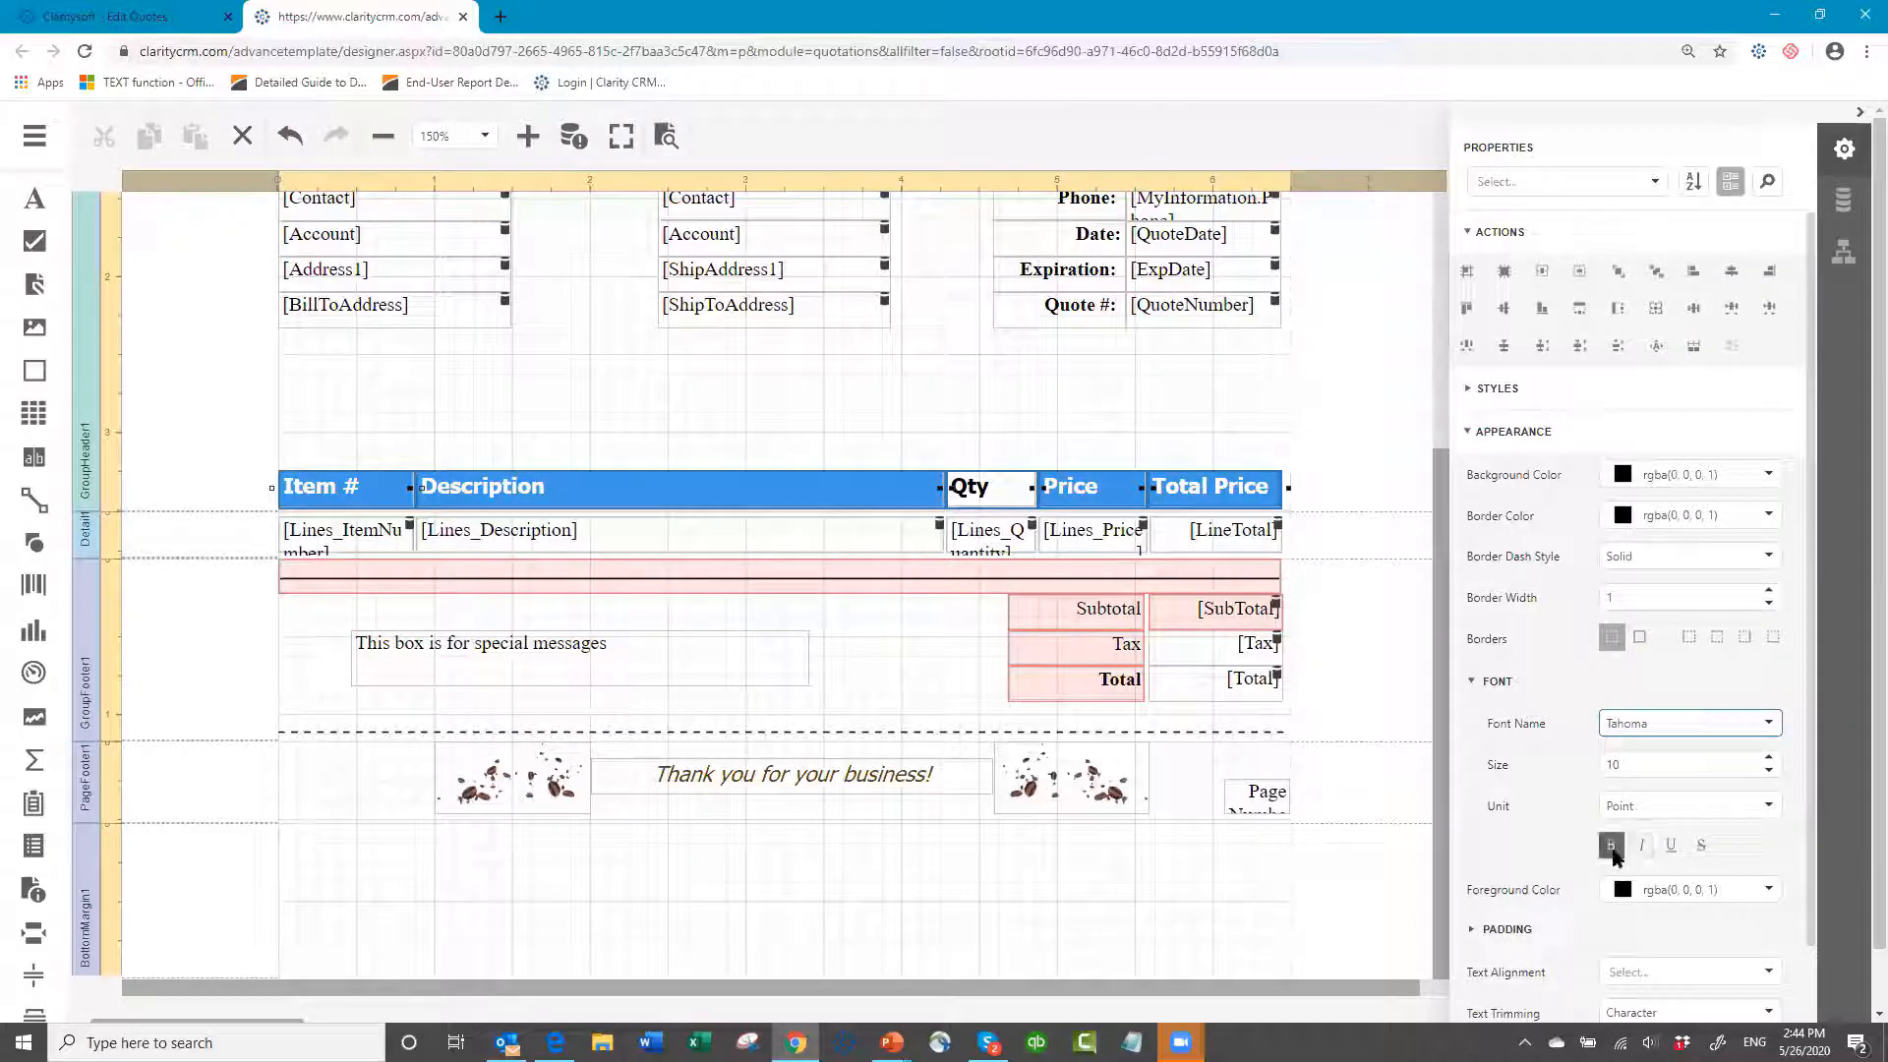
pyautogui.click(1610, 844)
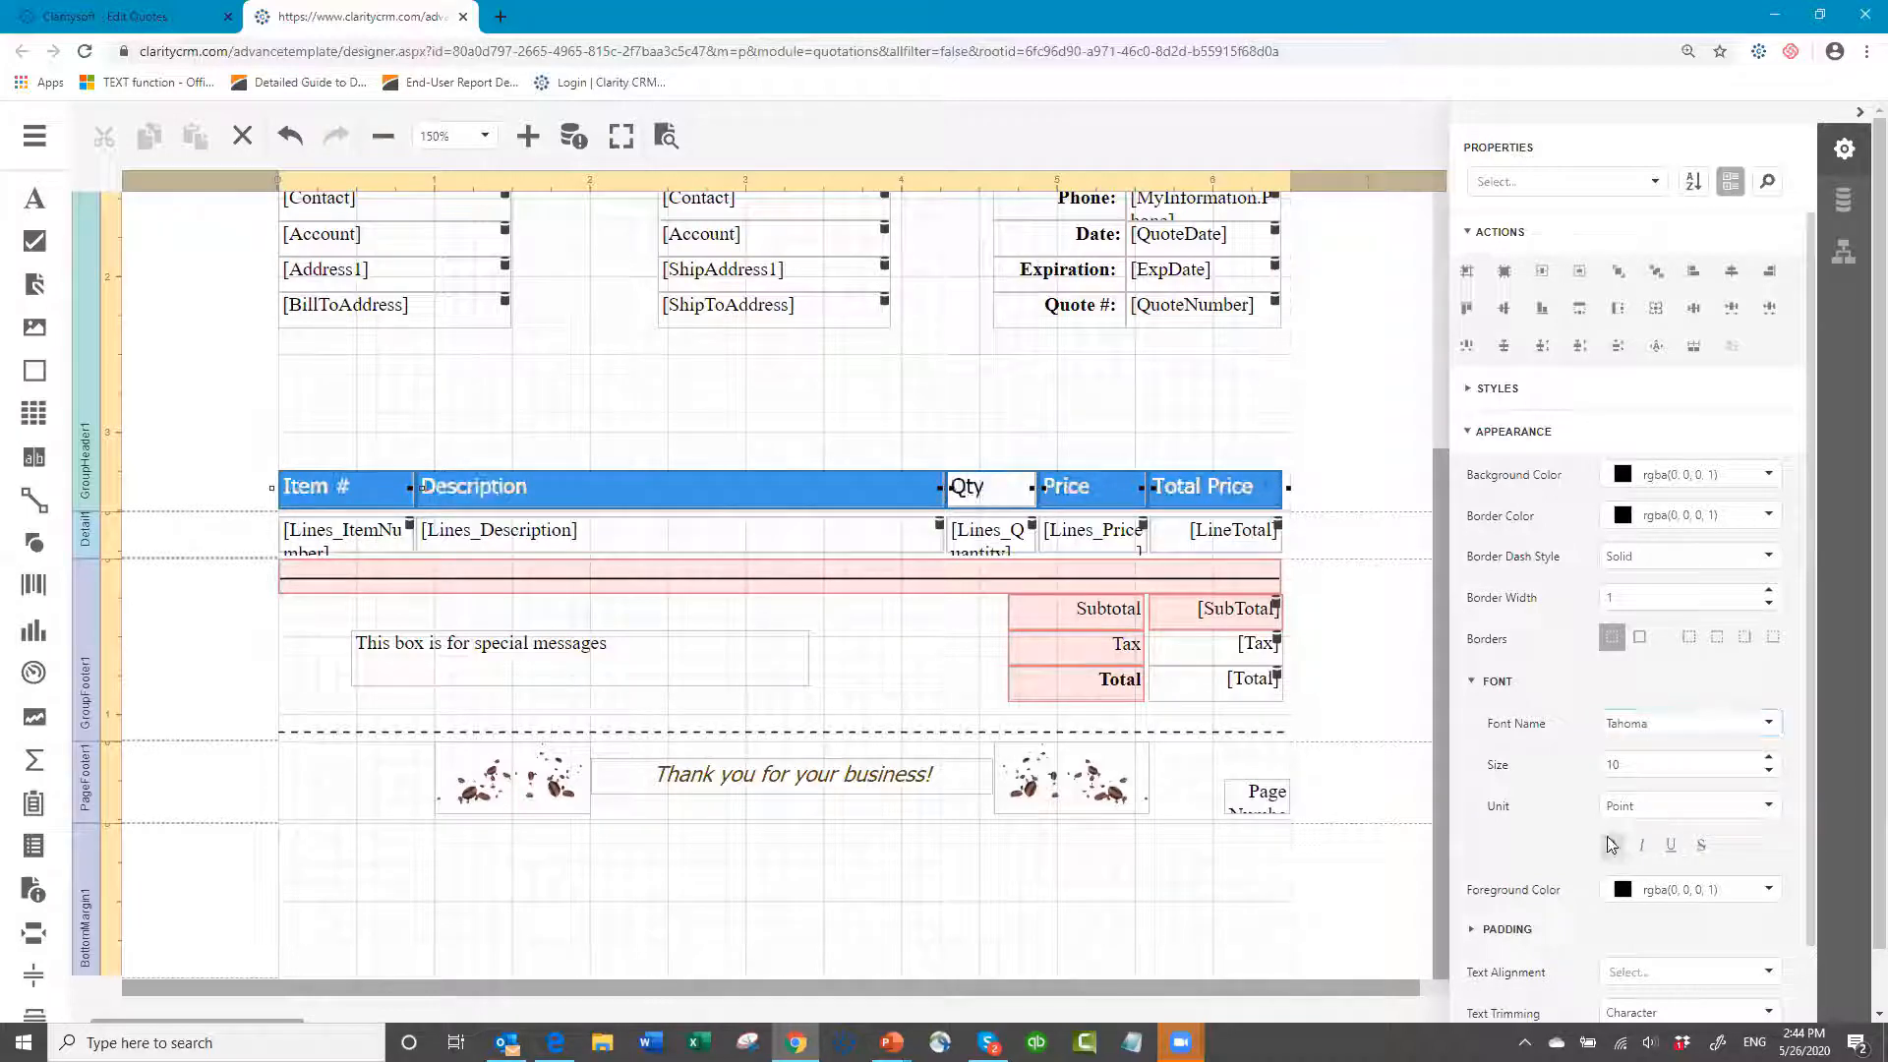
pyautogui.click(1671, 844)
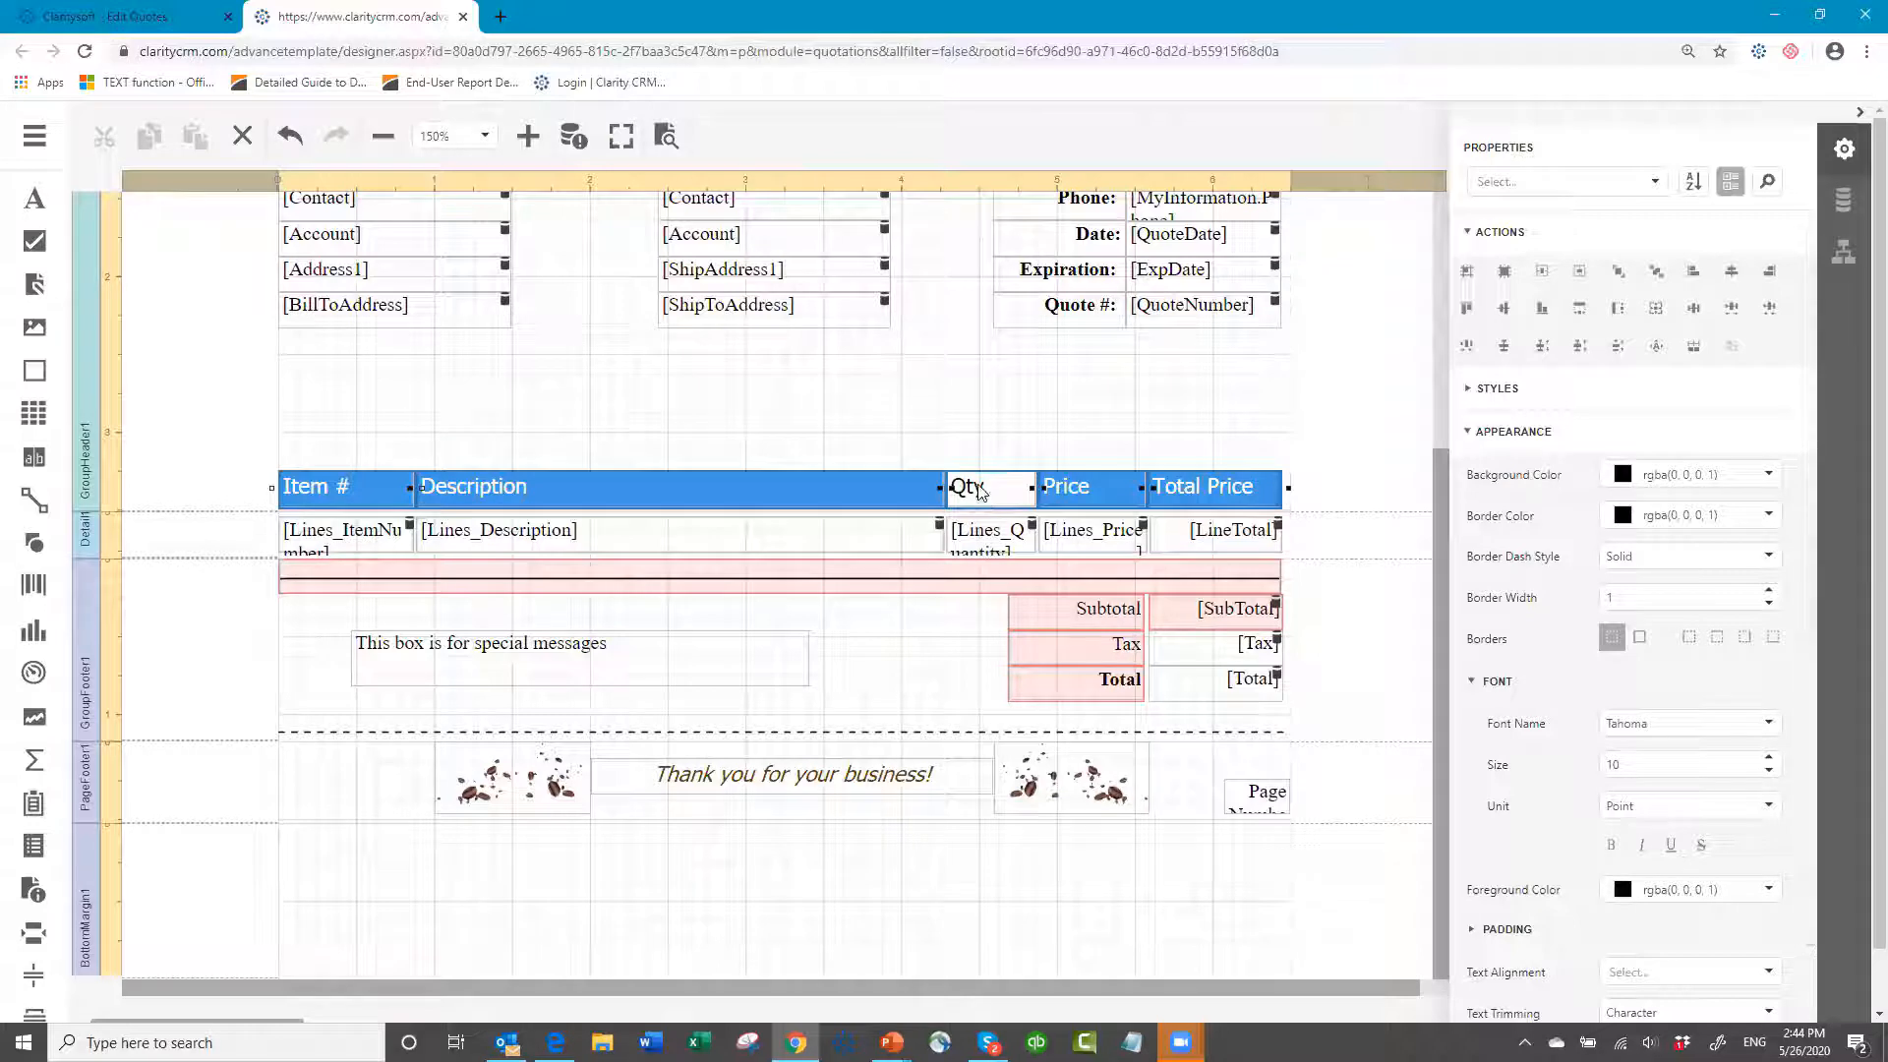
# - Set the foreground colour of all five heading cells to white (ffffff)
pyautogui.click(1770, 891)
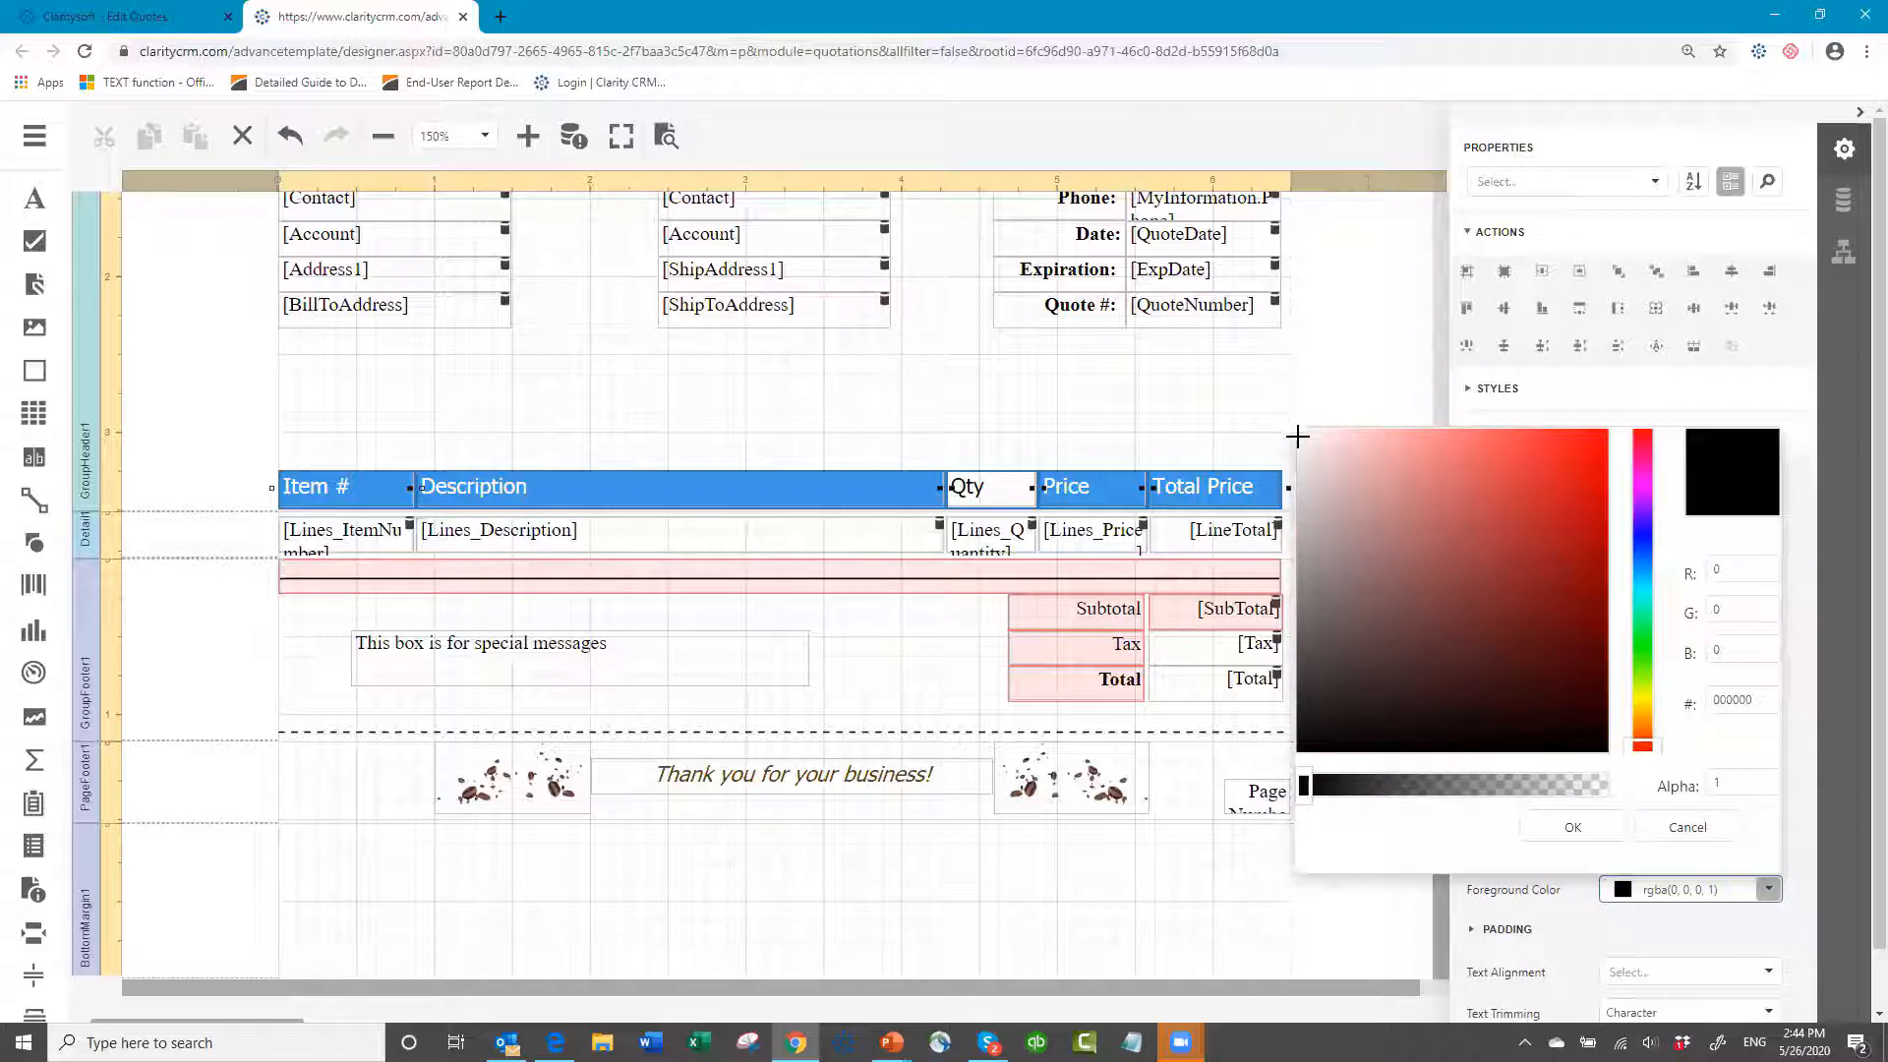
pyautogui.click(1298, 430)
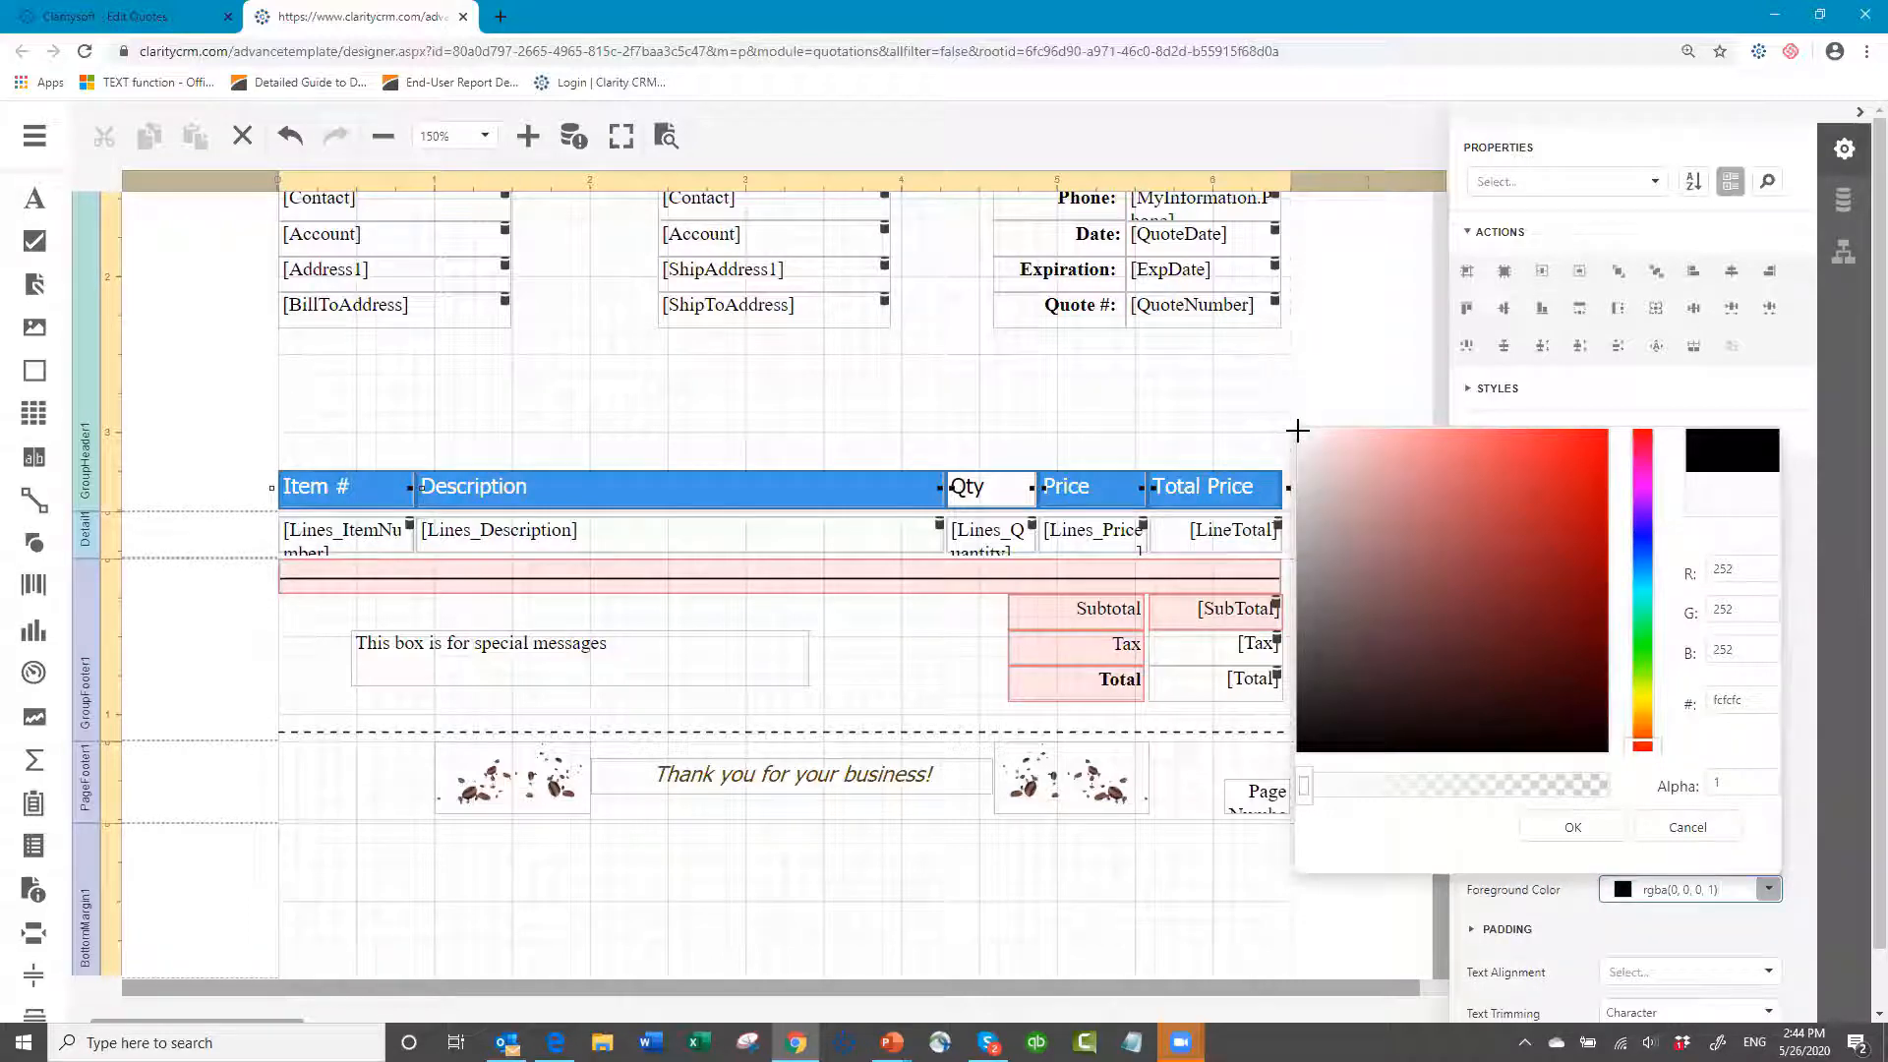
pyautogui.click(1297, 430)
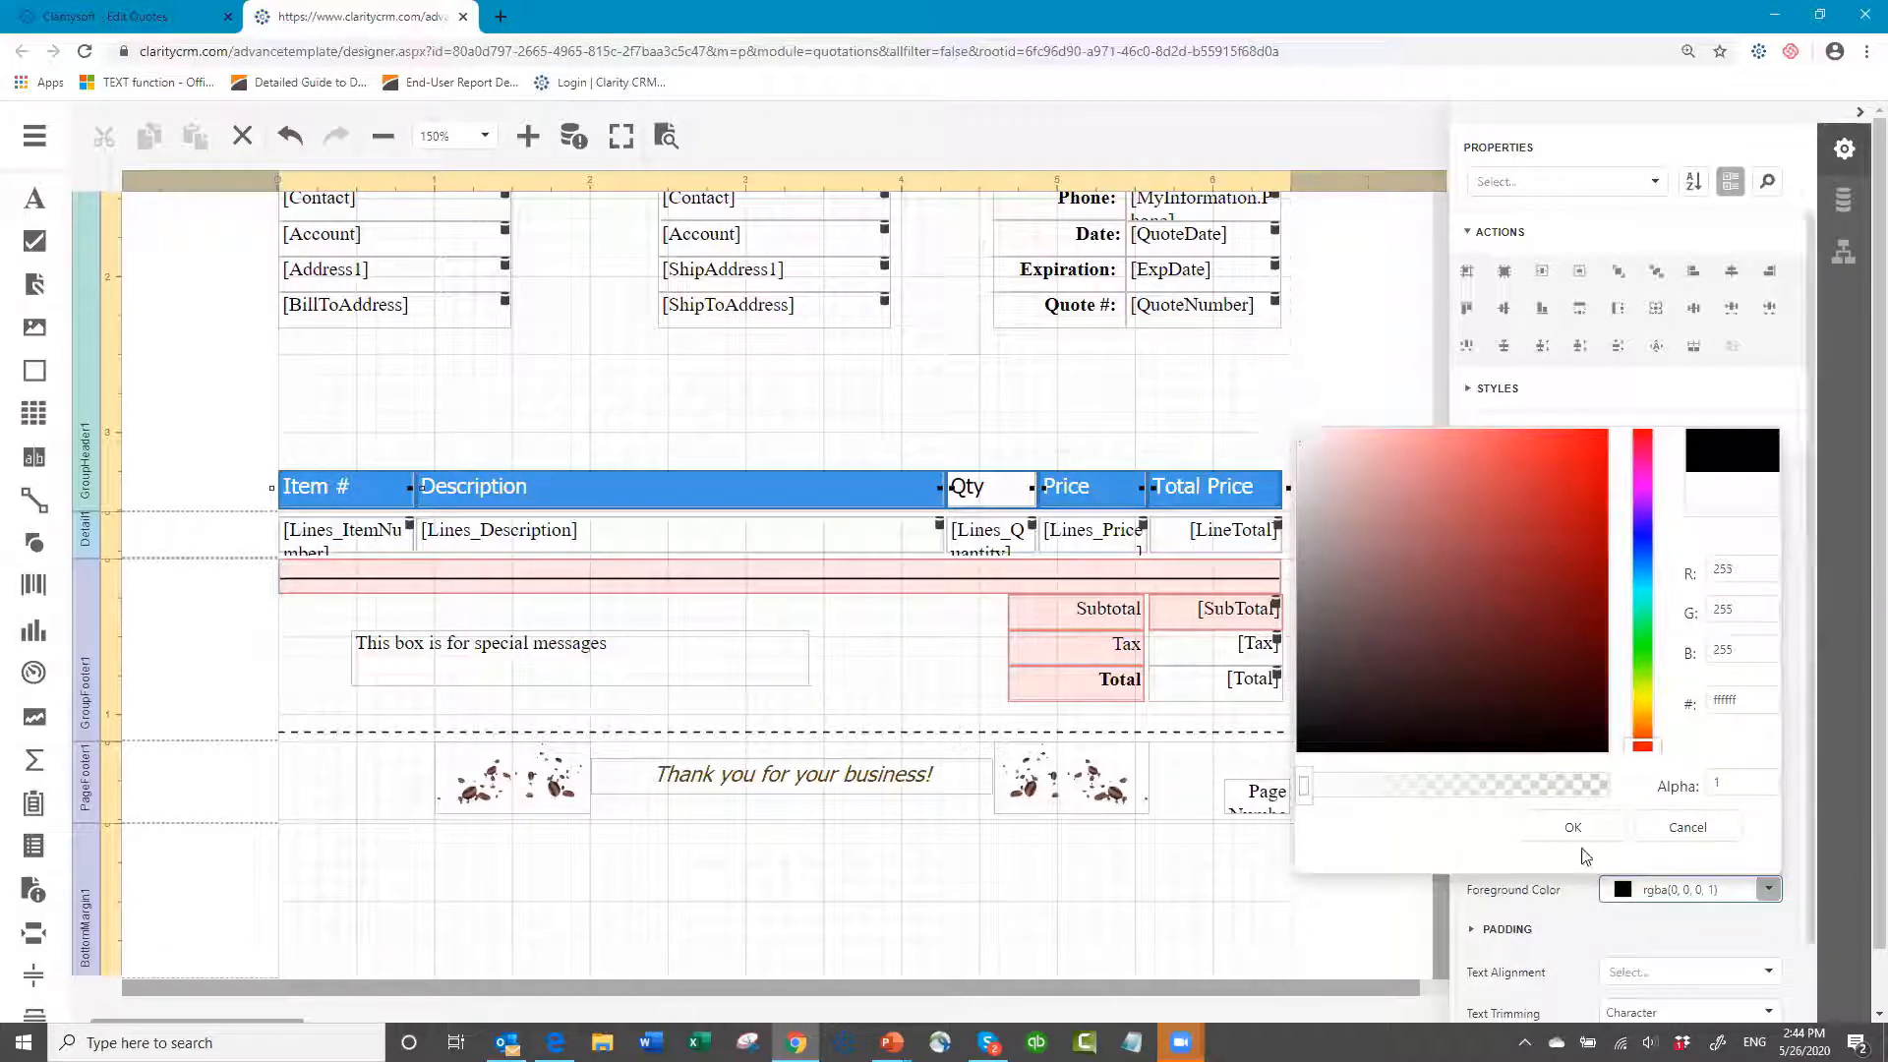
pyautogui.click(1557, 828)
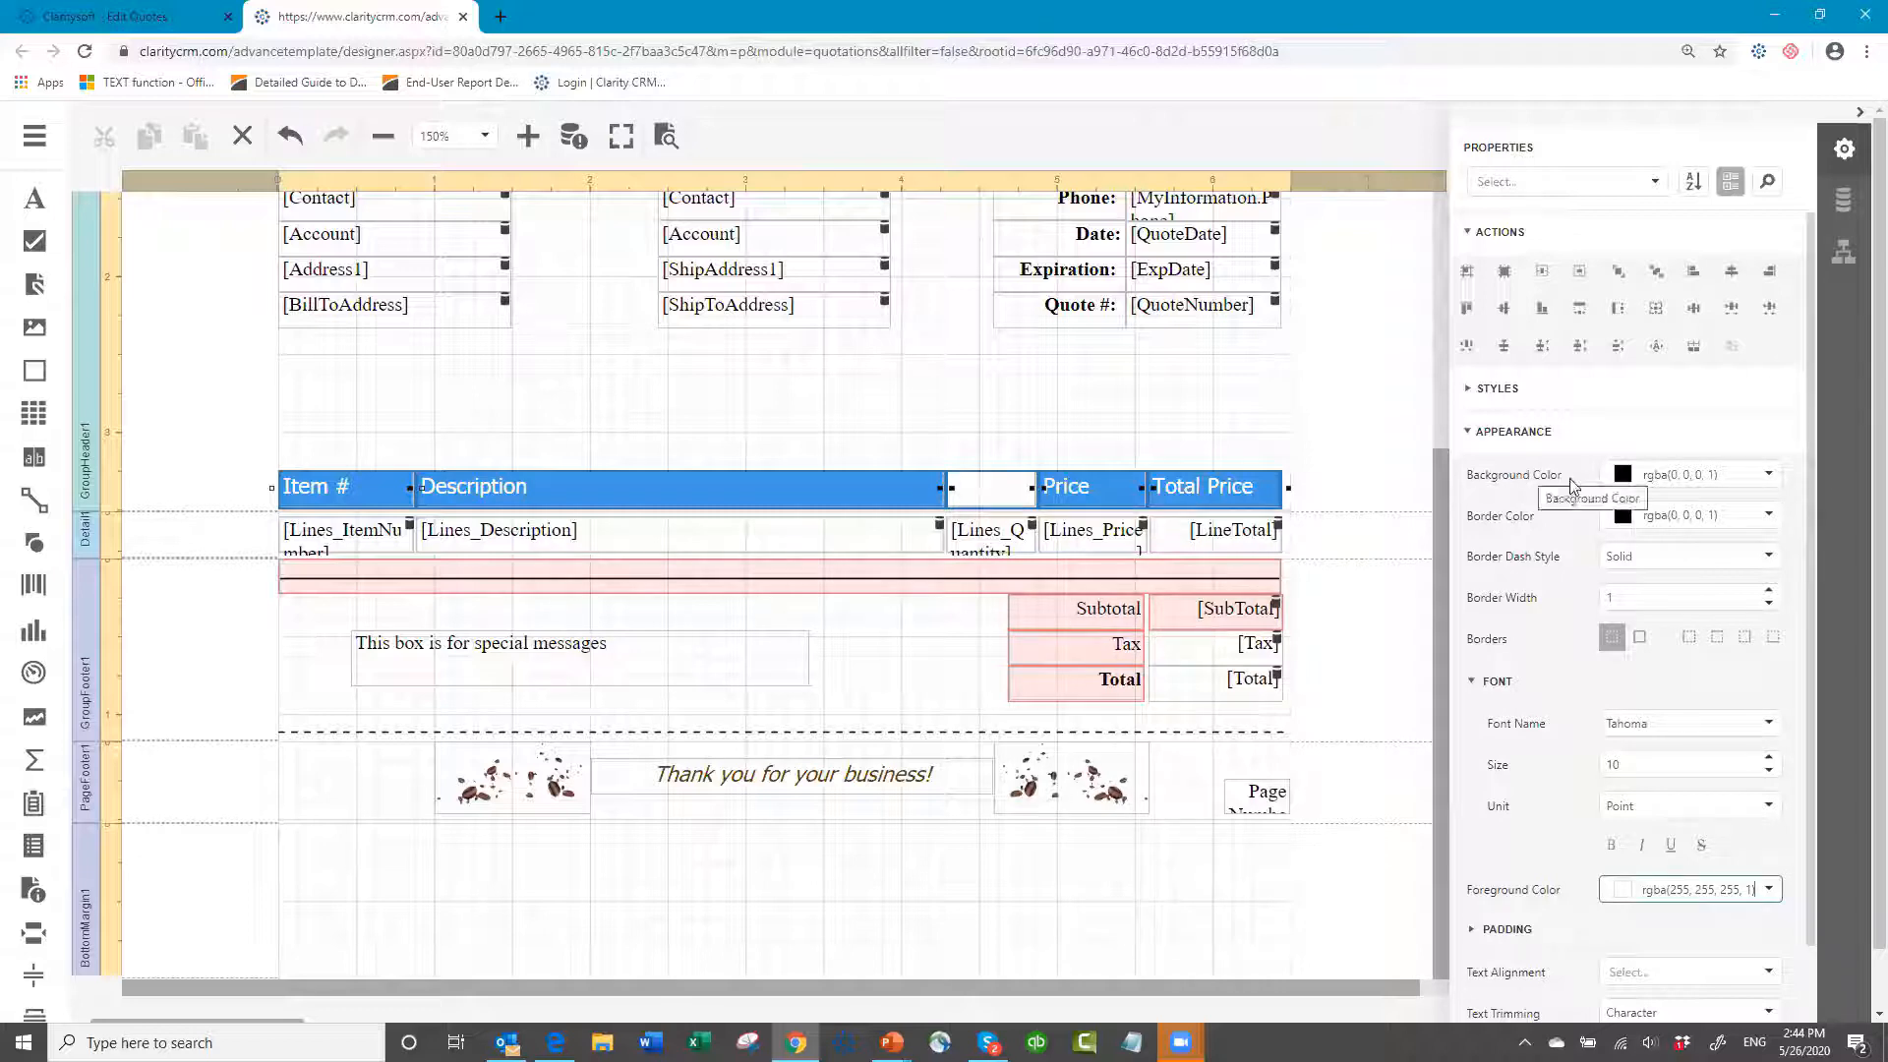
# - Fill all five heading cells with the brown background colour 5c3d0b
pyautogui.click(1770, 475)
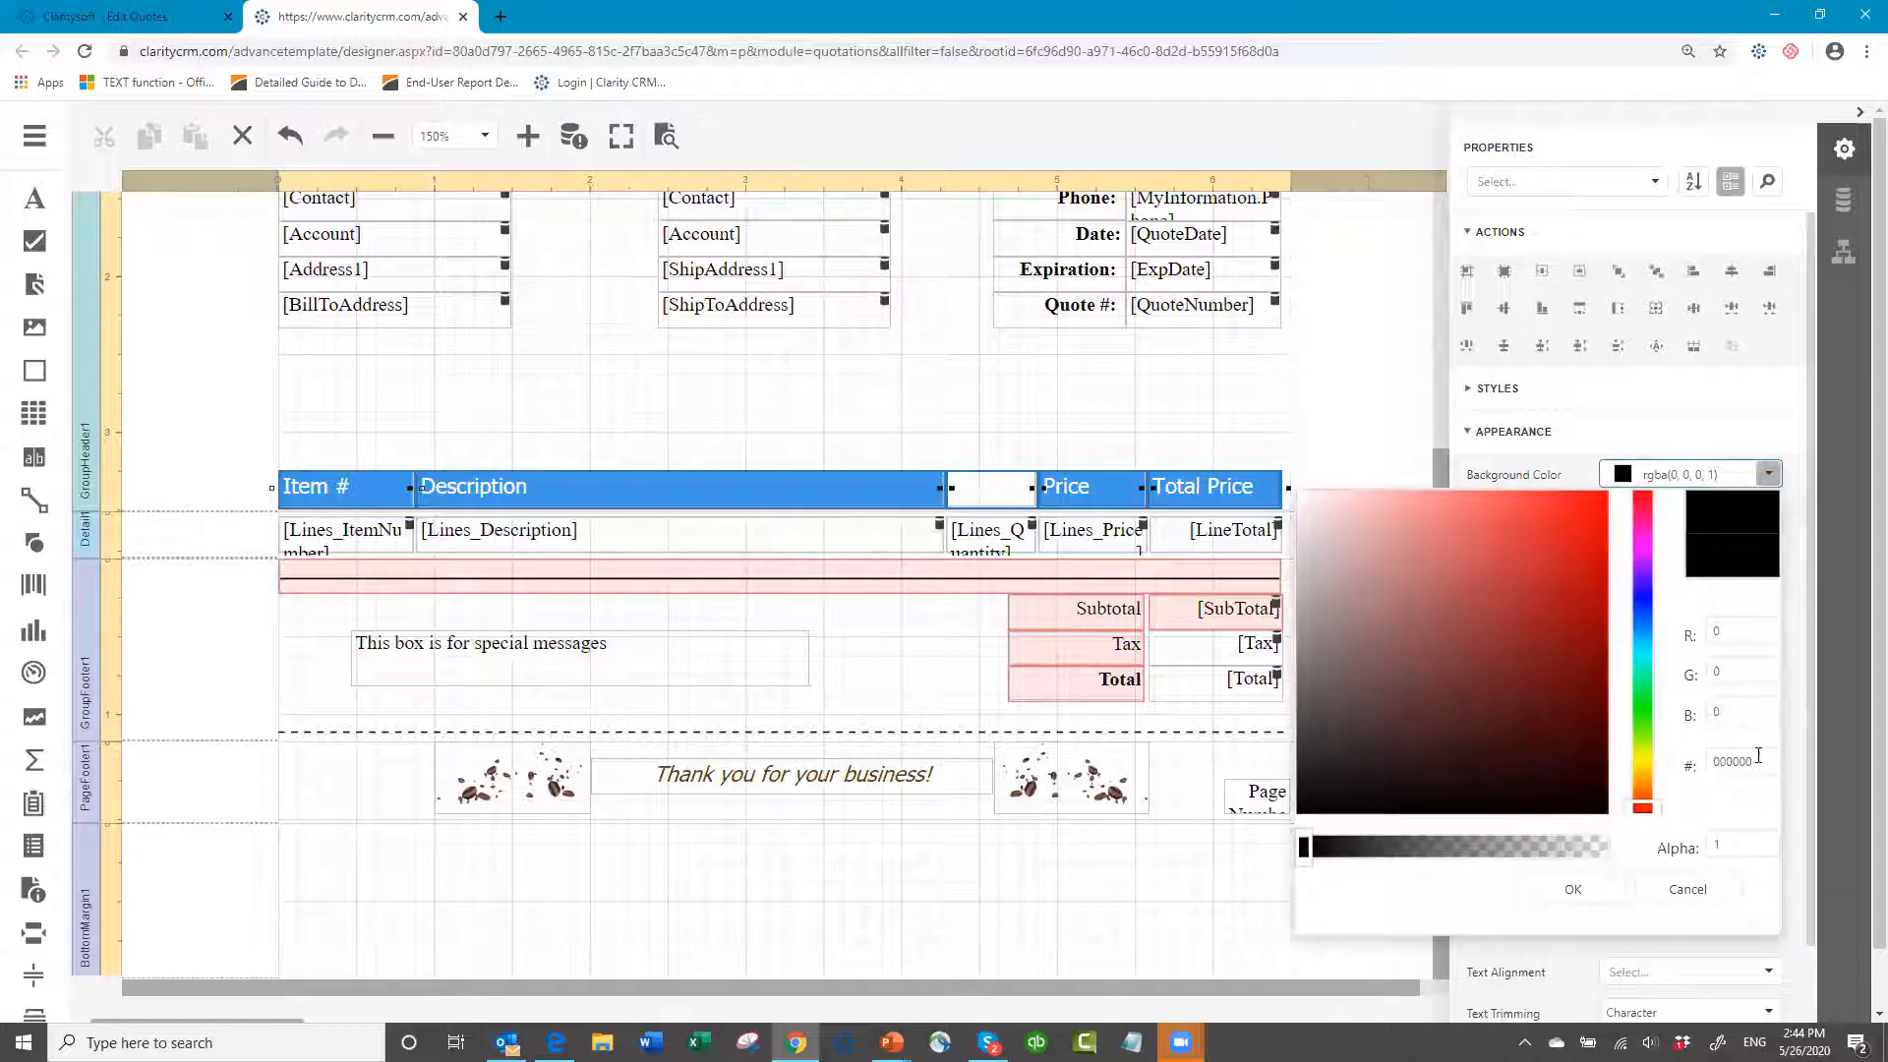
pyautogui.moveTo(1756, 760); pyautogui.dragTo(1683, 767)
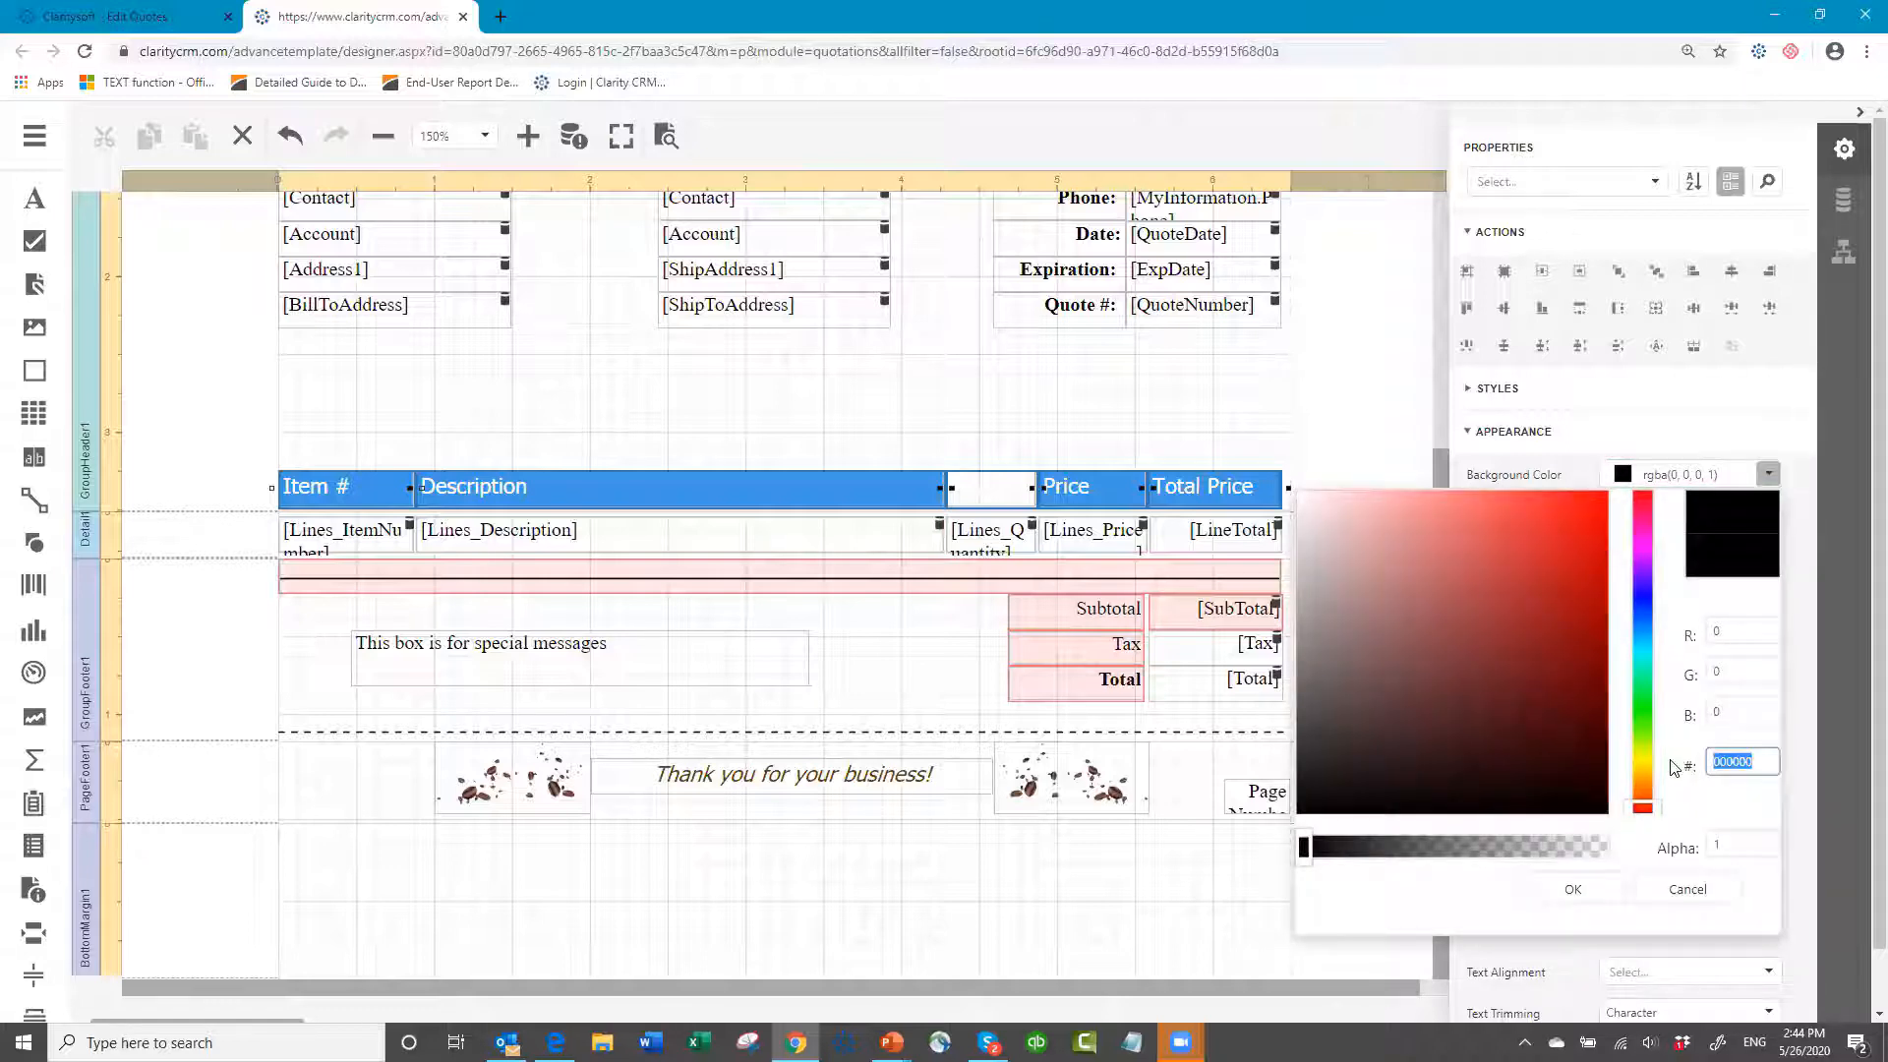
pyautogui.write('5c3d0b')
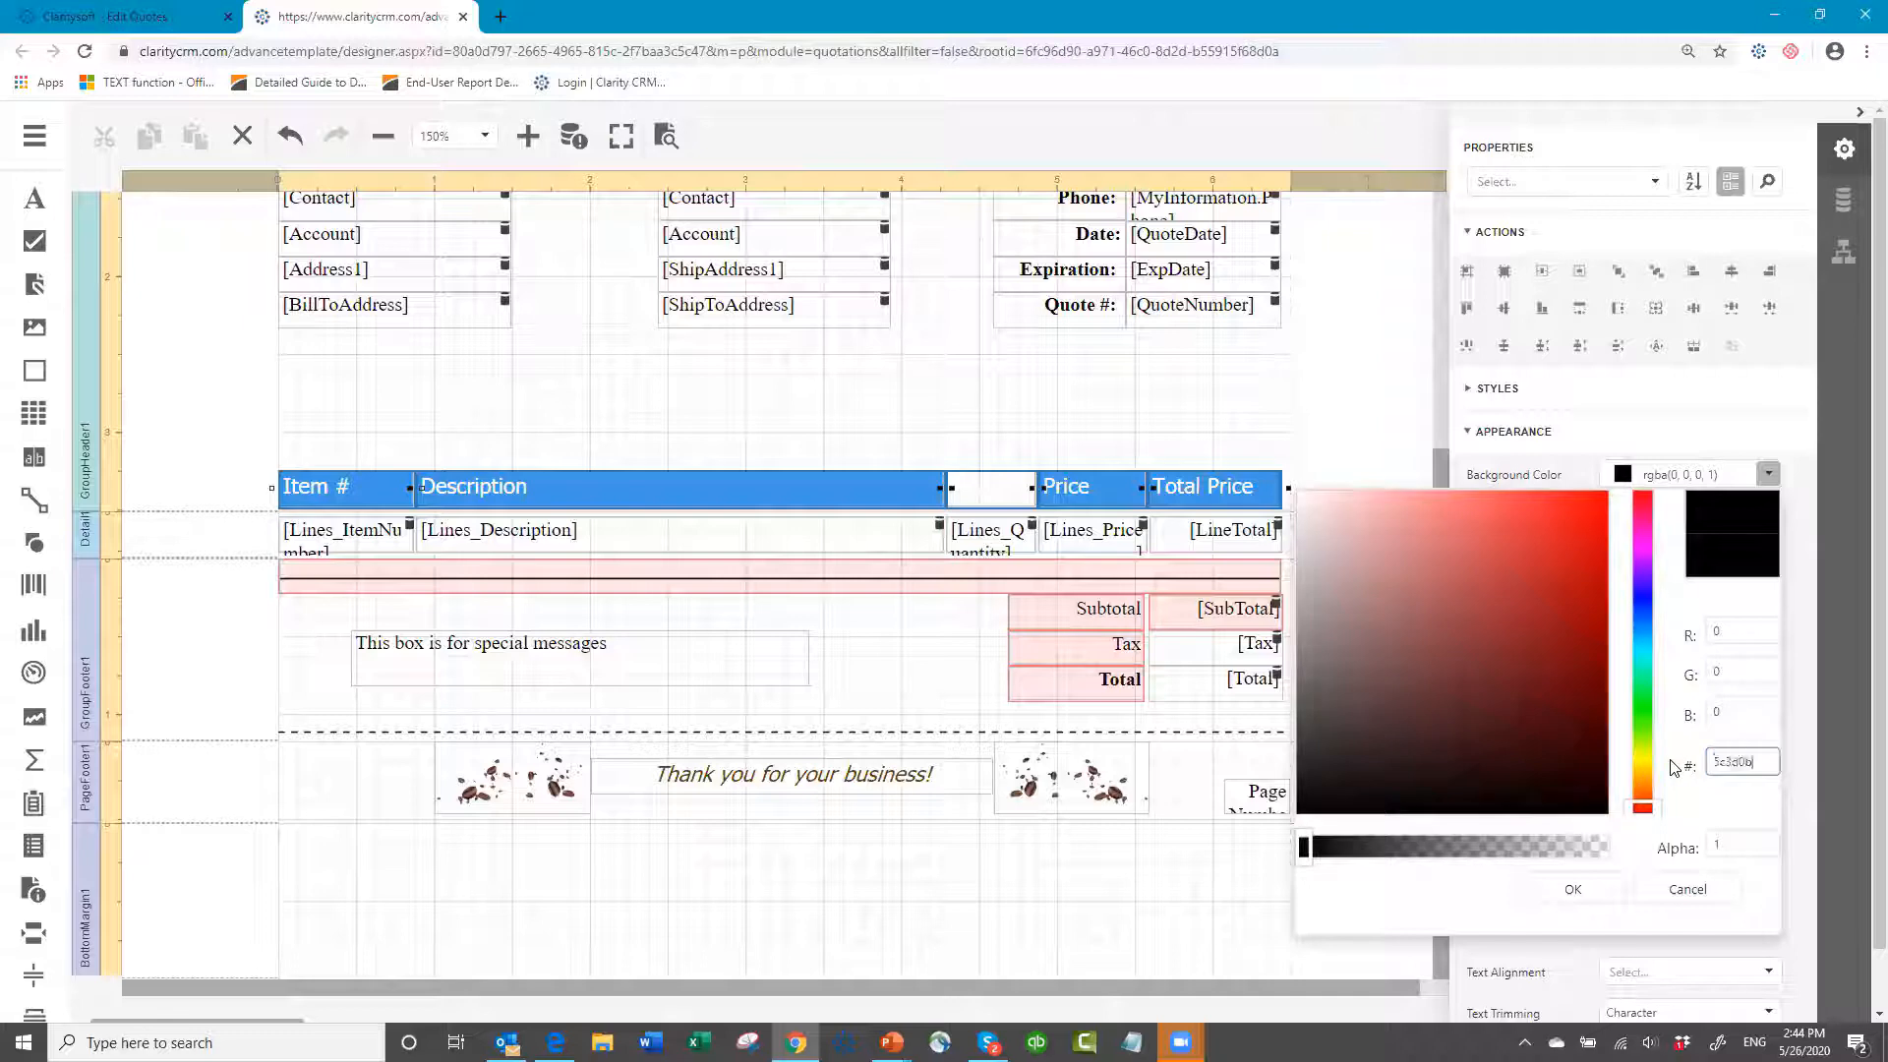
pyautogui.click(1574, 895)
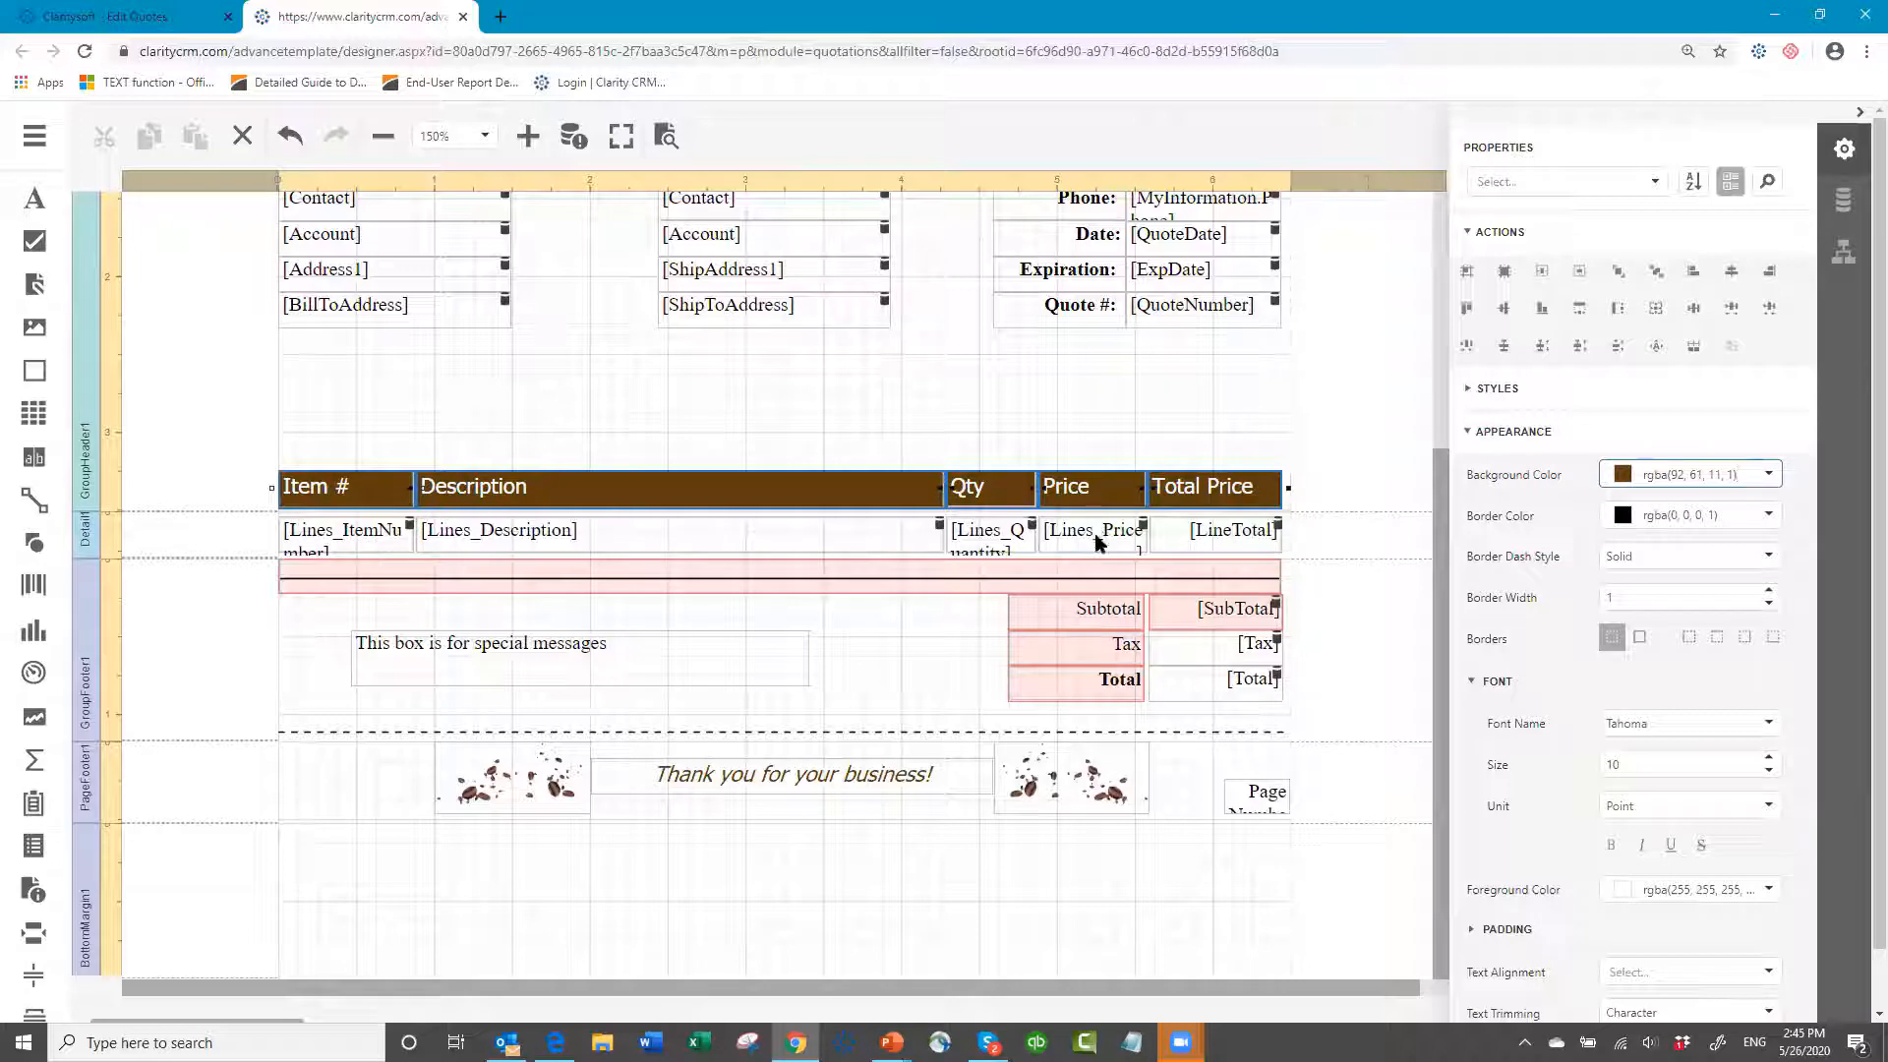
pyautogui.click(1000, 500)
pyautogui.click(988, 425)
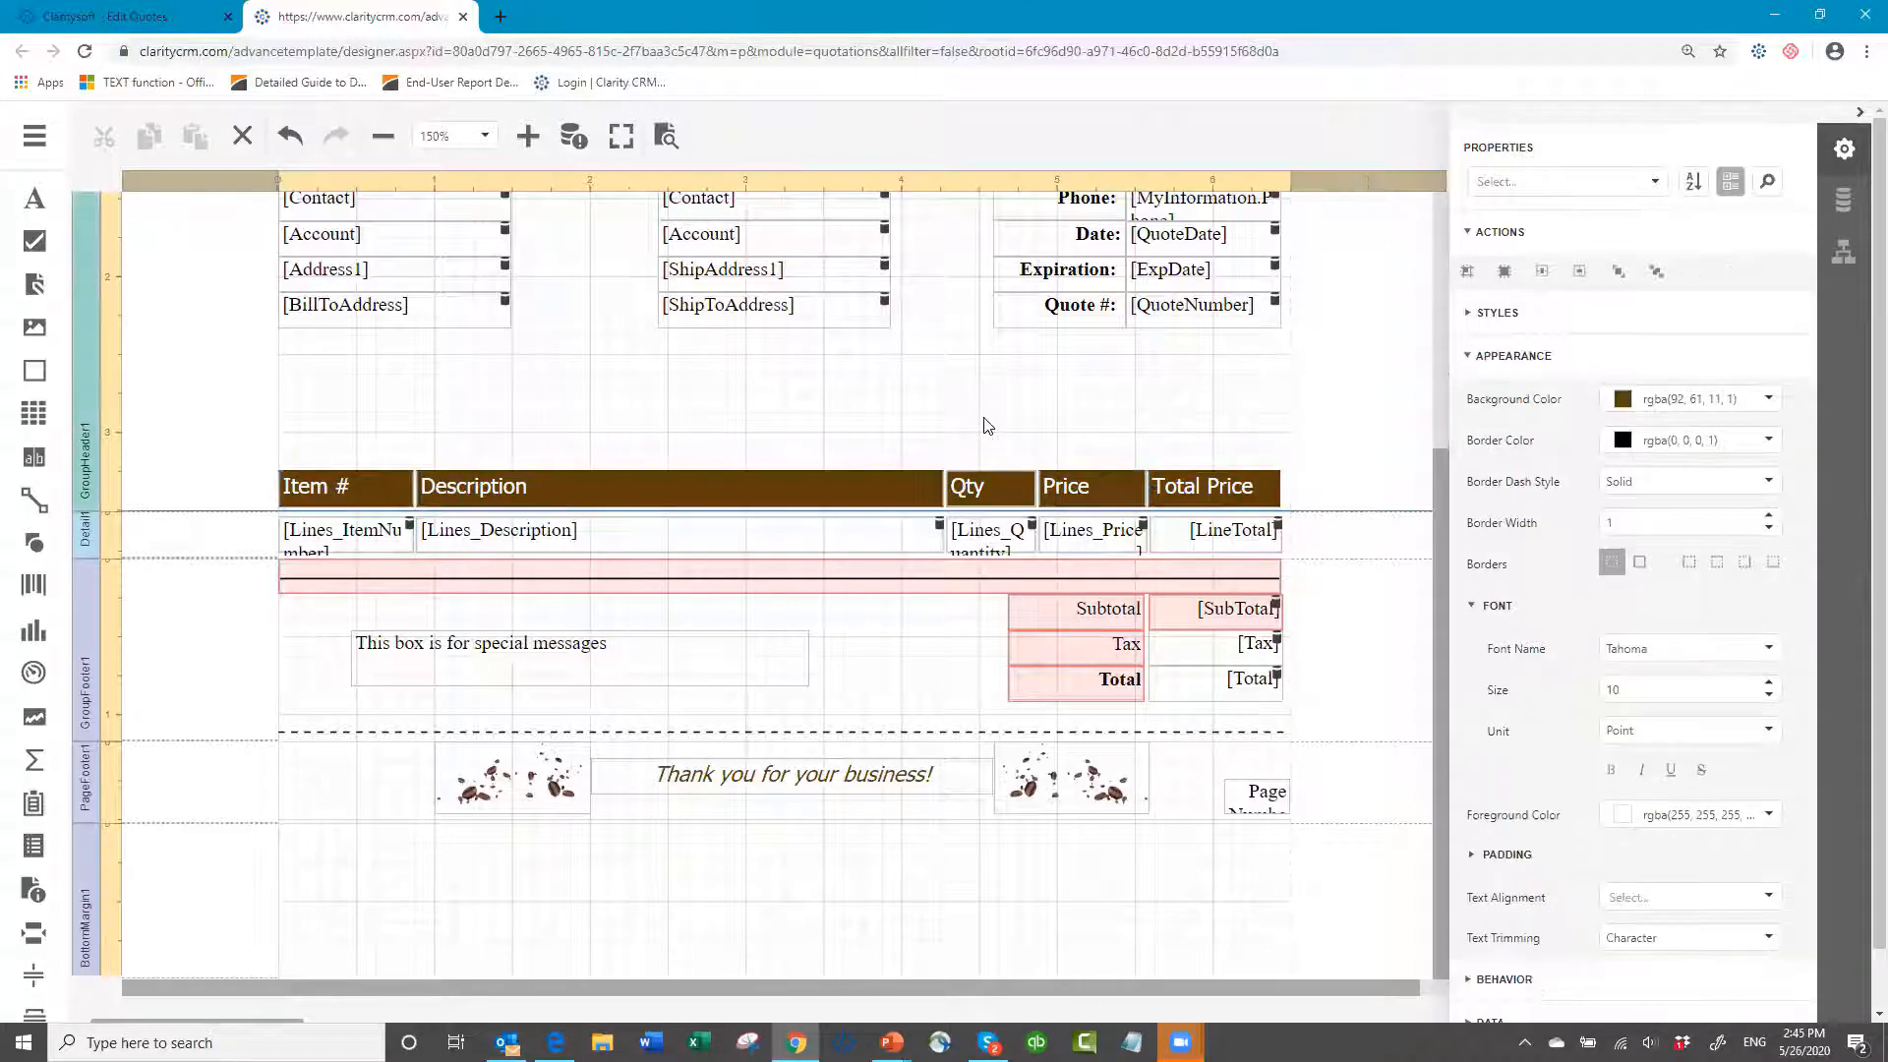
# - Set the text alignment of the Qty heading cell and the [Lines_Quantity] detail cell to Middle Center
pyautogui.click(1017, 496)
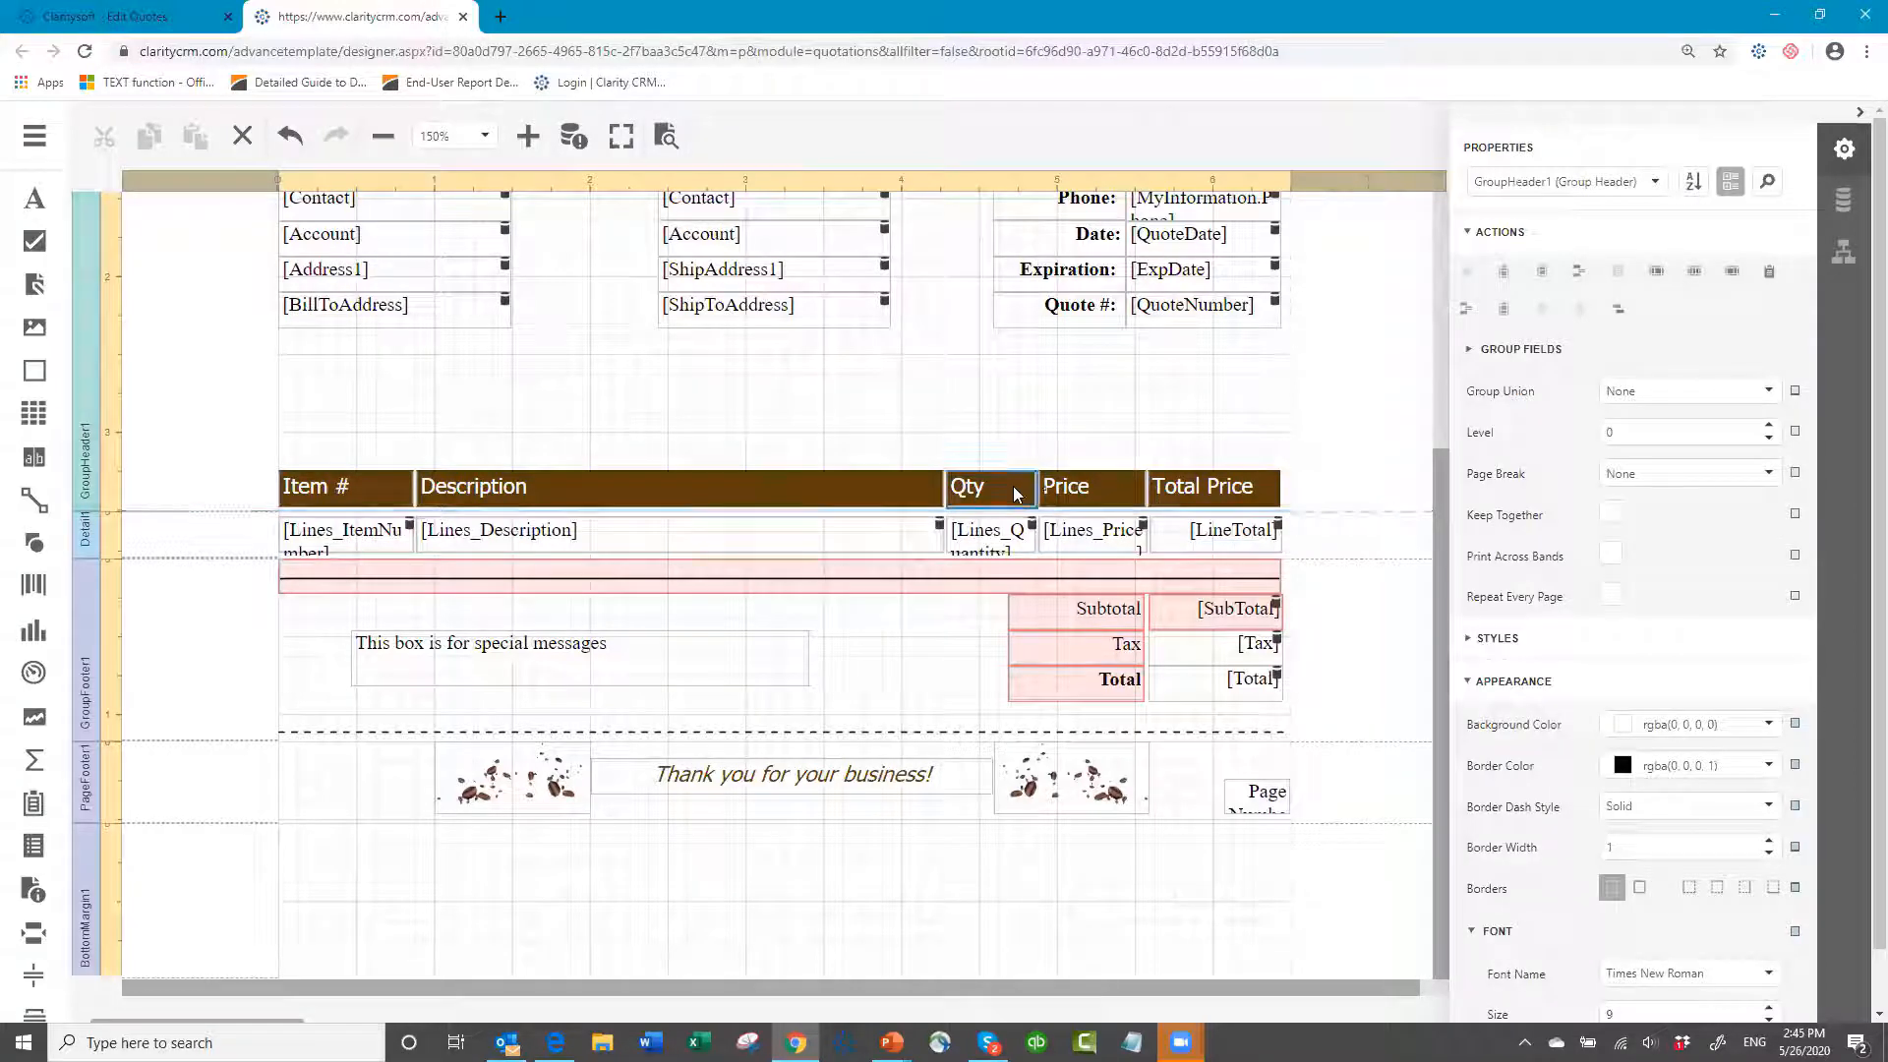
pyautogui.keyDown('ctrl'); pyautogui.click(988, 539); pyautogui.keyUp('ctrl')
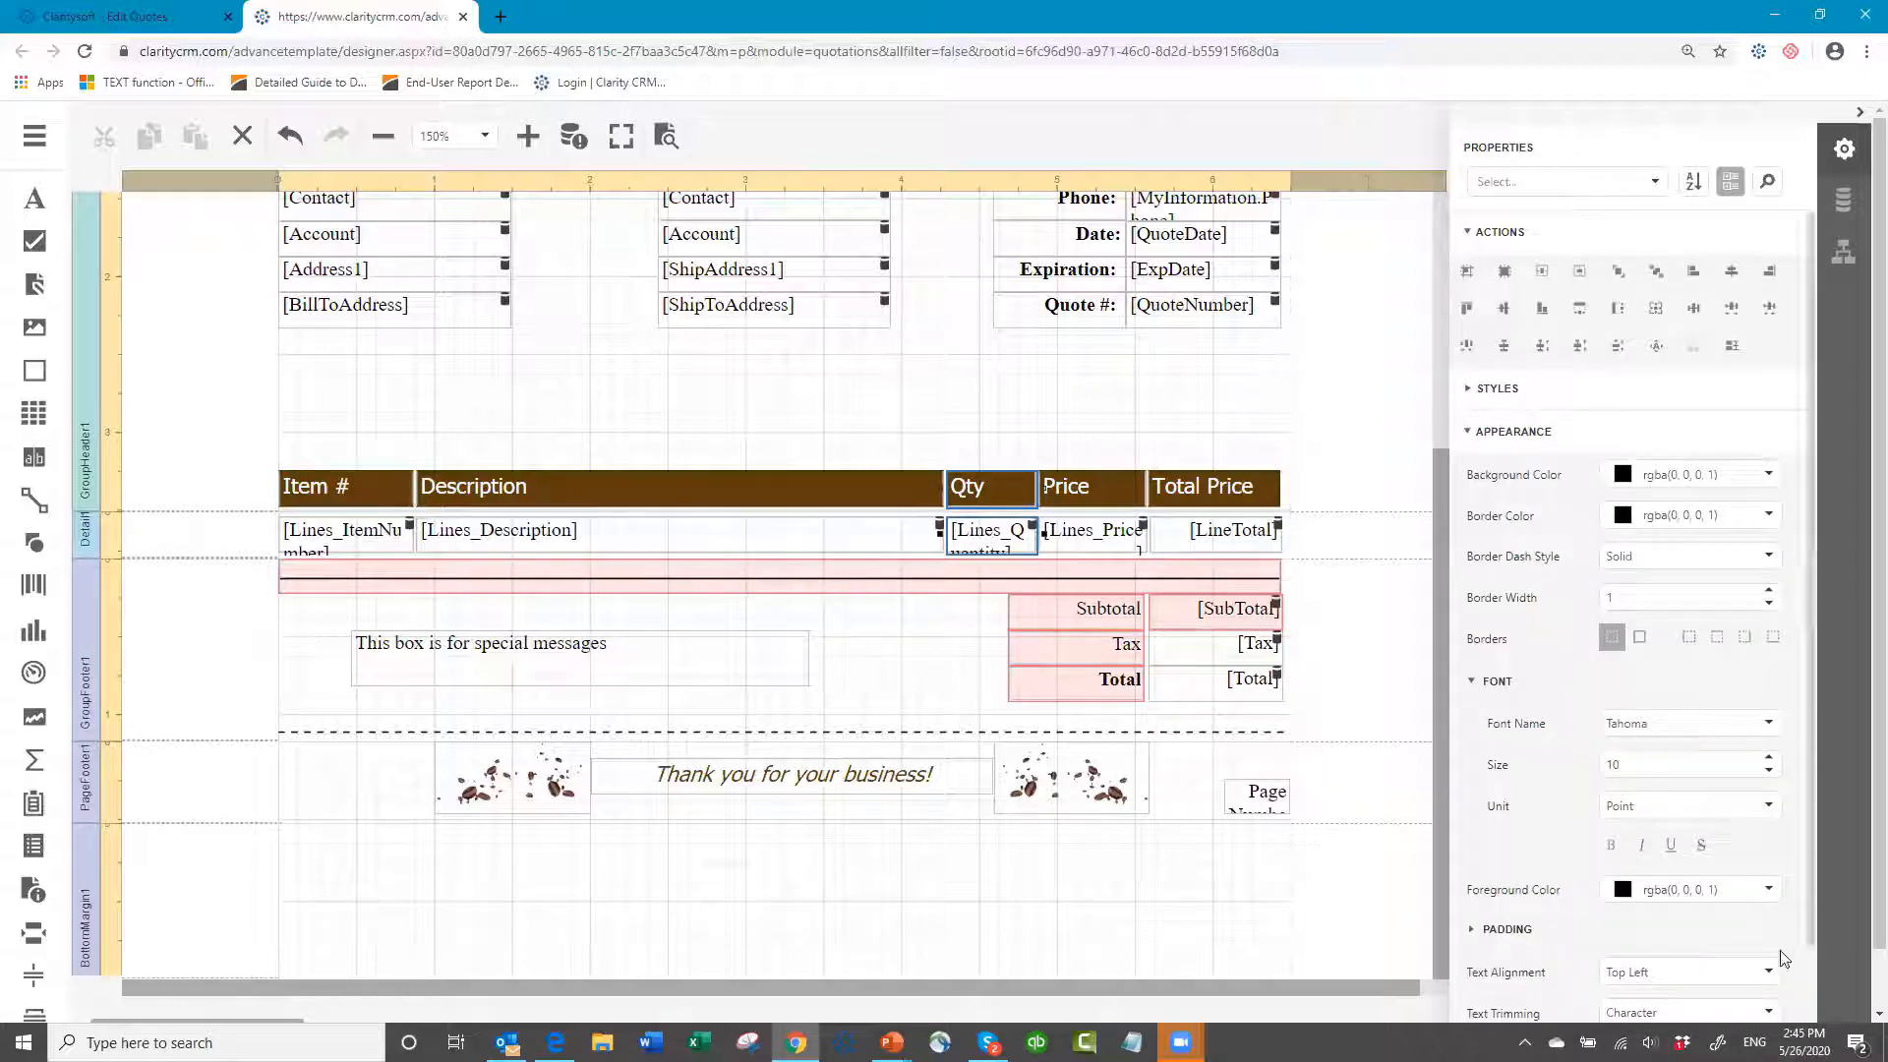
pyautogui.scroll(-1, 1817, 945)
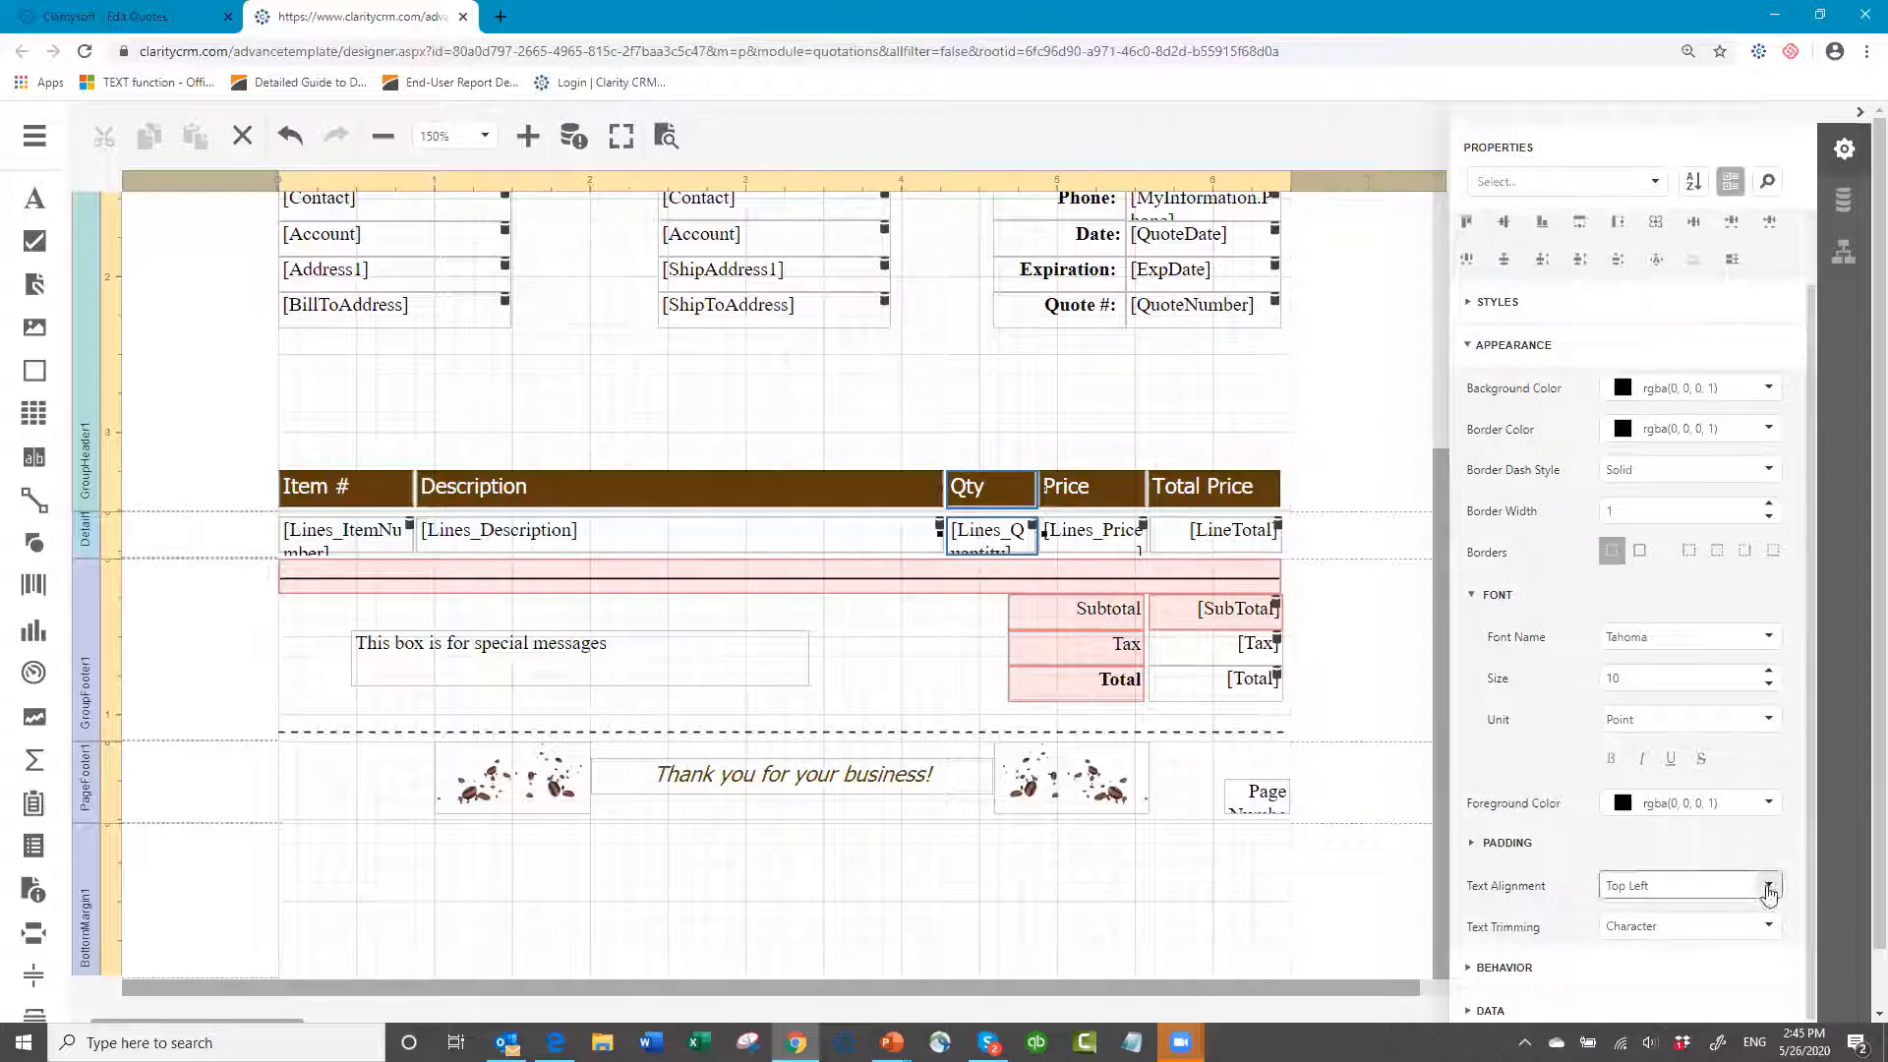
pyautogui.click(1769, 890)
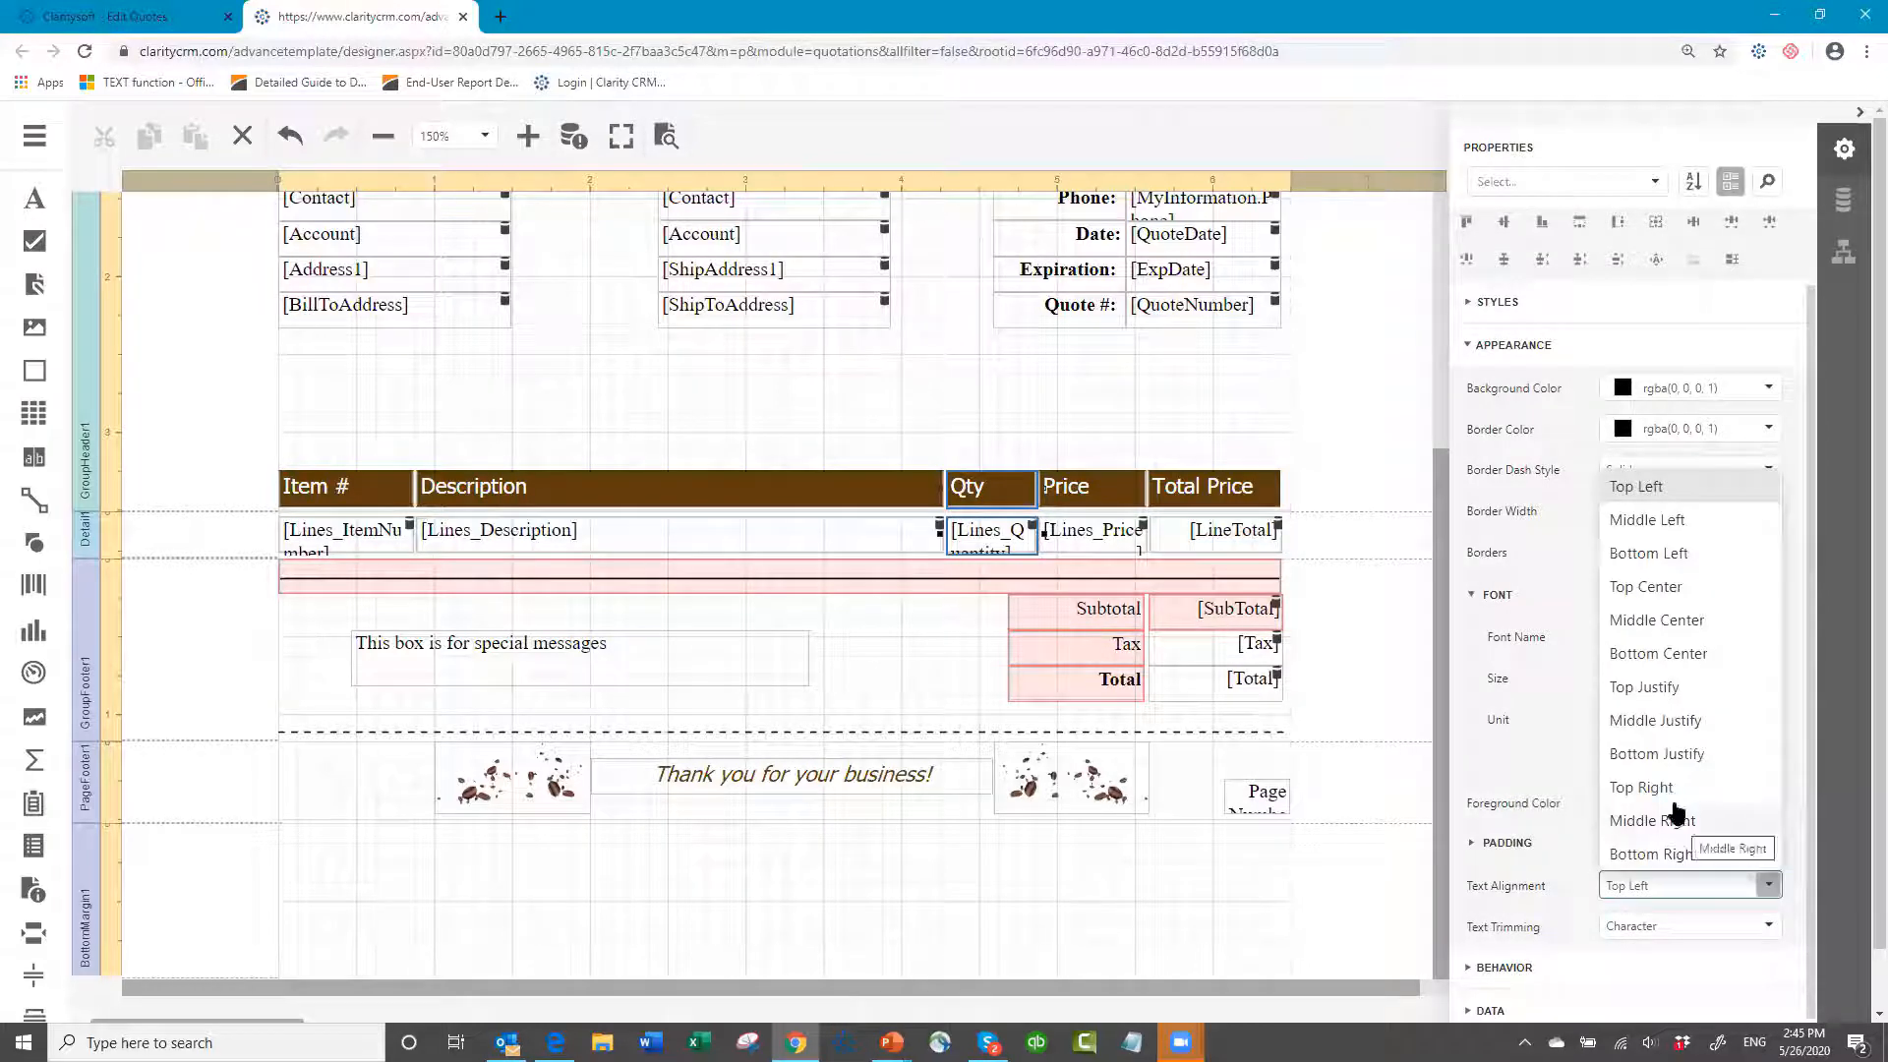
pyautogui.click(1635, 621)
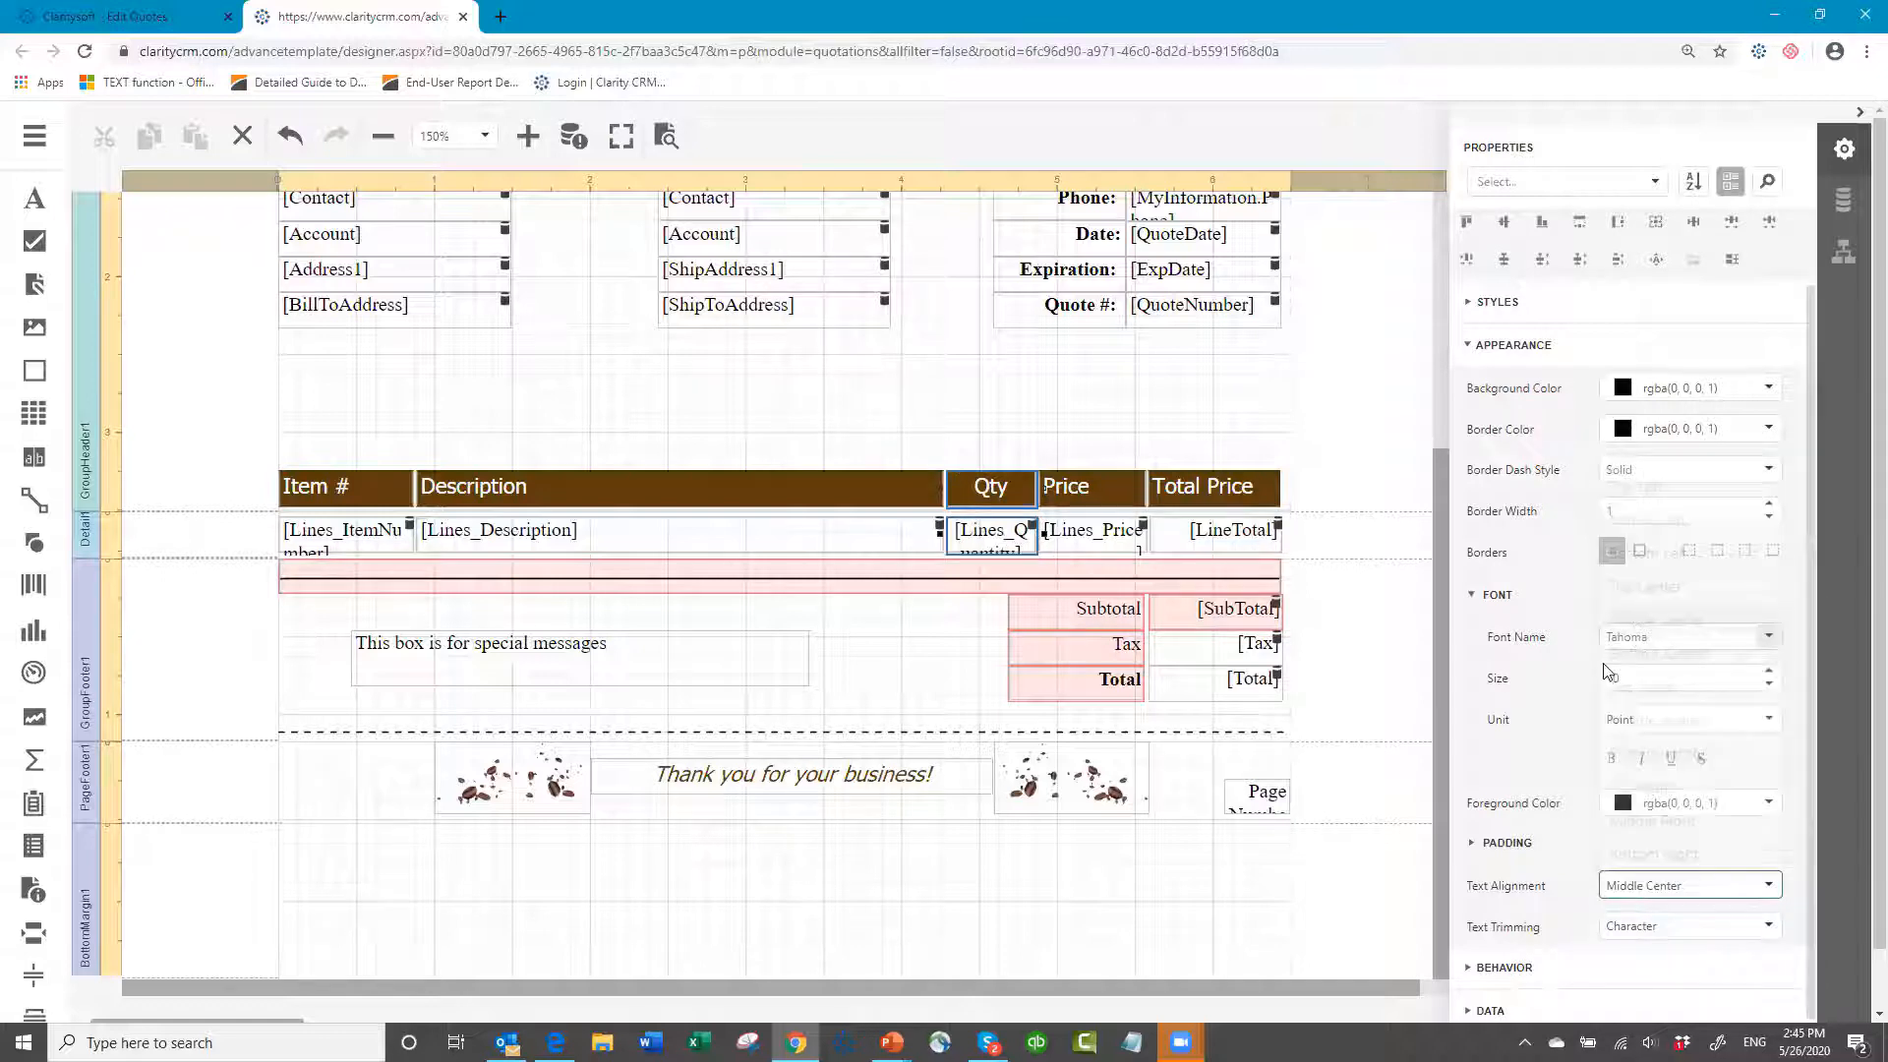
# - Set the text alignment of the Price and Total Price heading cells to Middle Center
pyautogui.click(1086, 498)
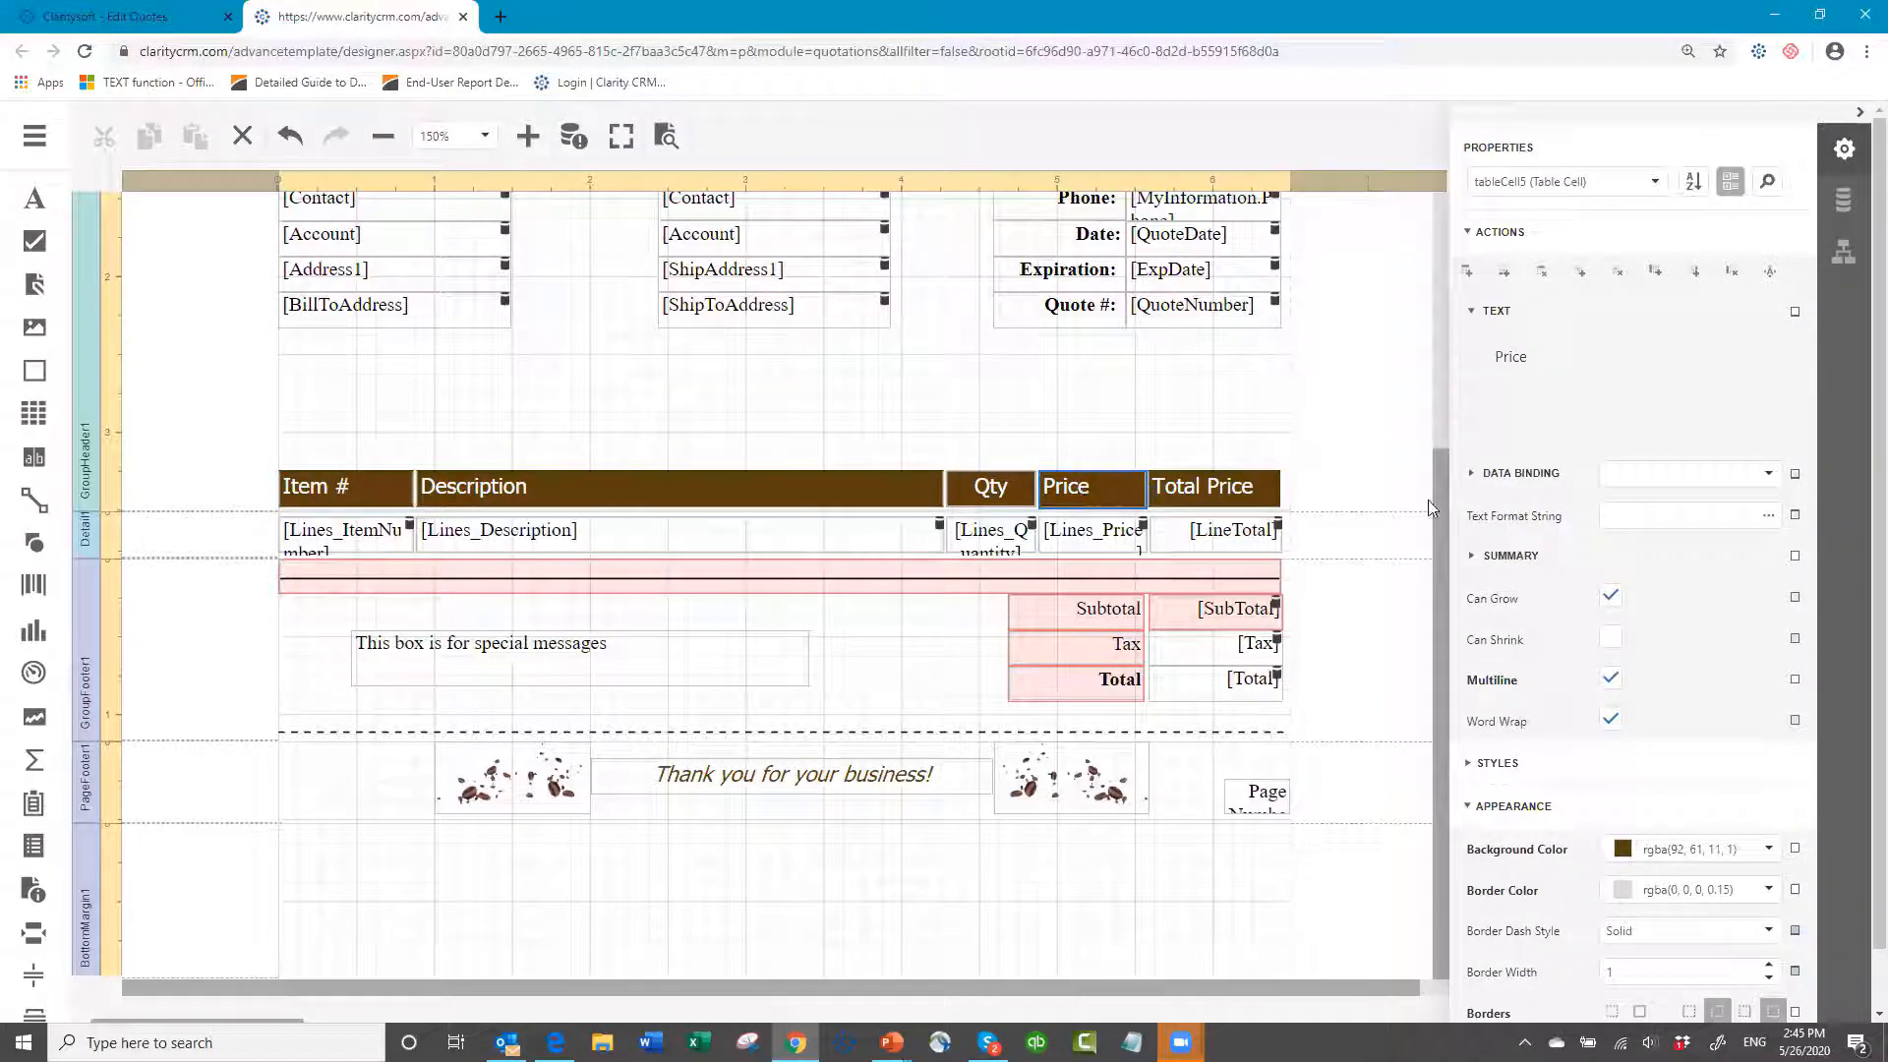
pyautogui.keyDown('ctrl'); pyautogui.click(1200, 484); pyautogui.keyUp('ctrl')
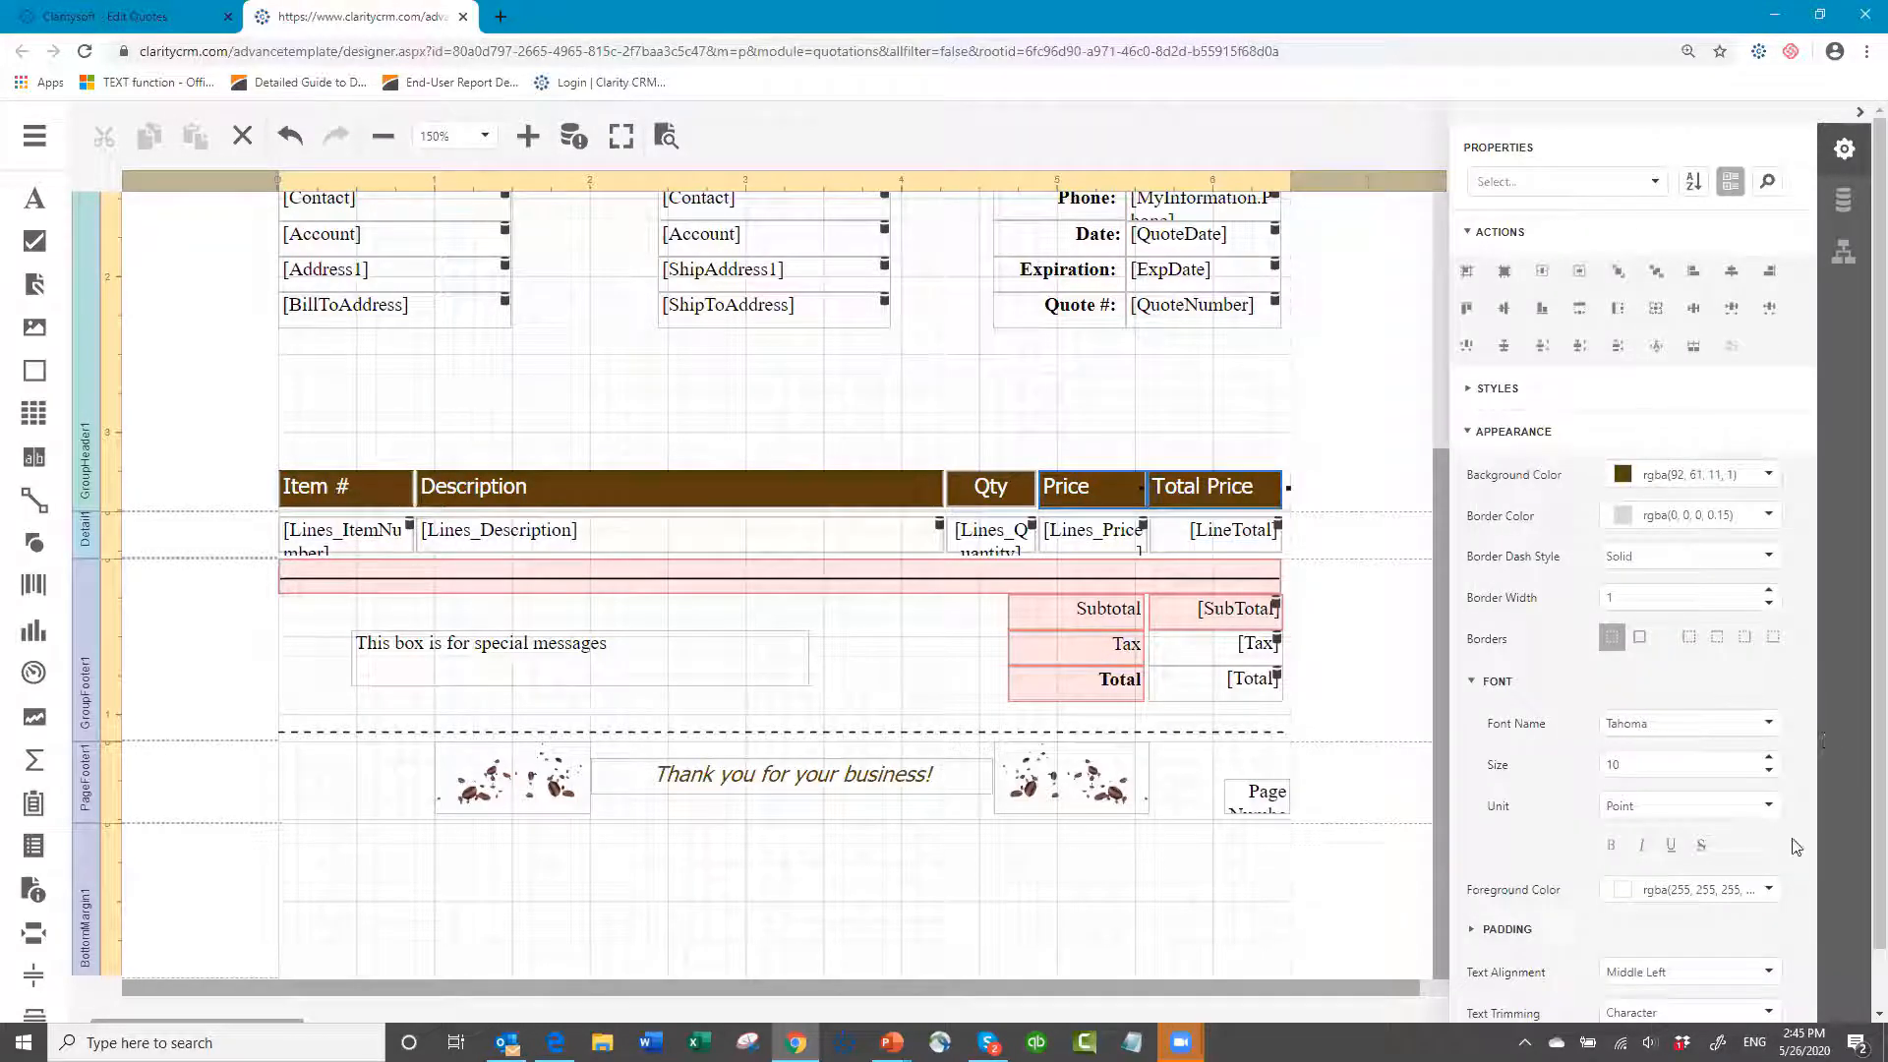
pyautogui.click(1770, 974)
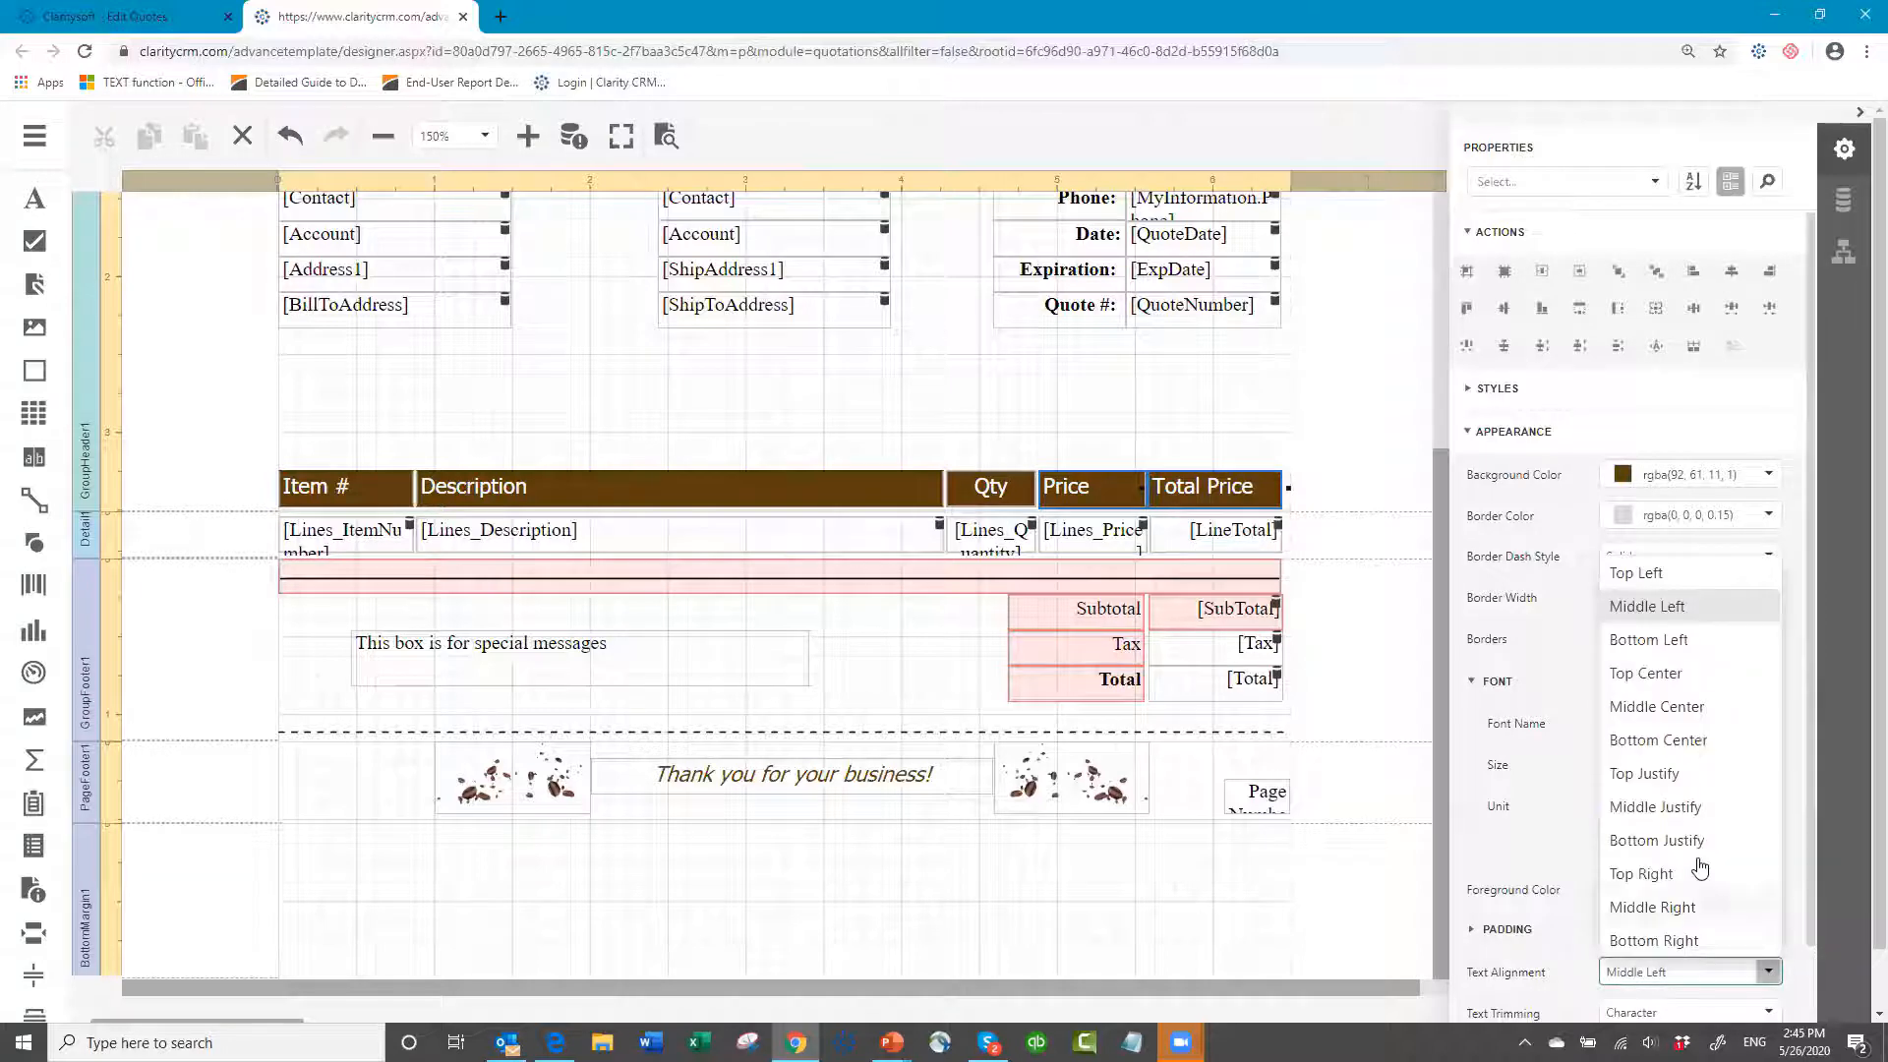
pyautogui.click(1672, 710)
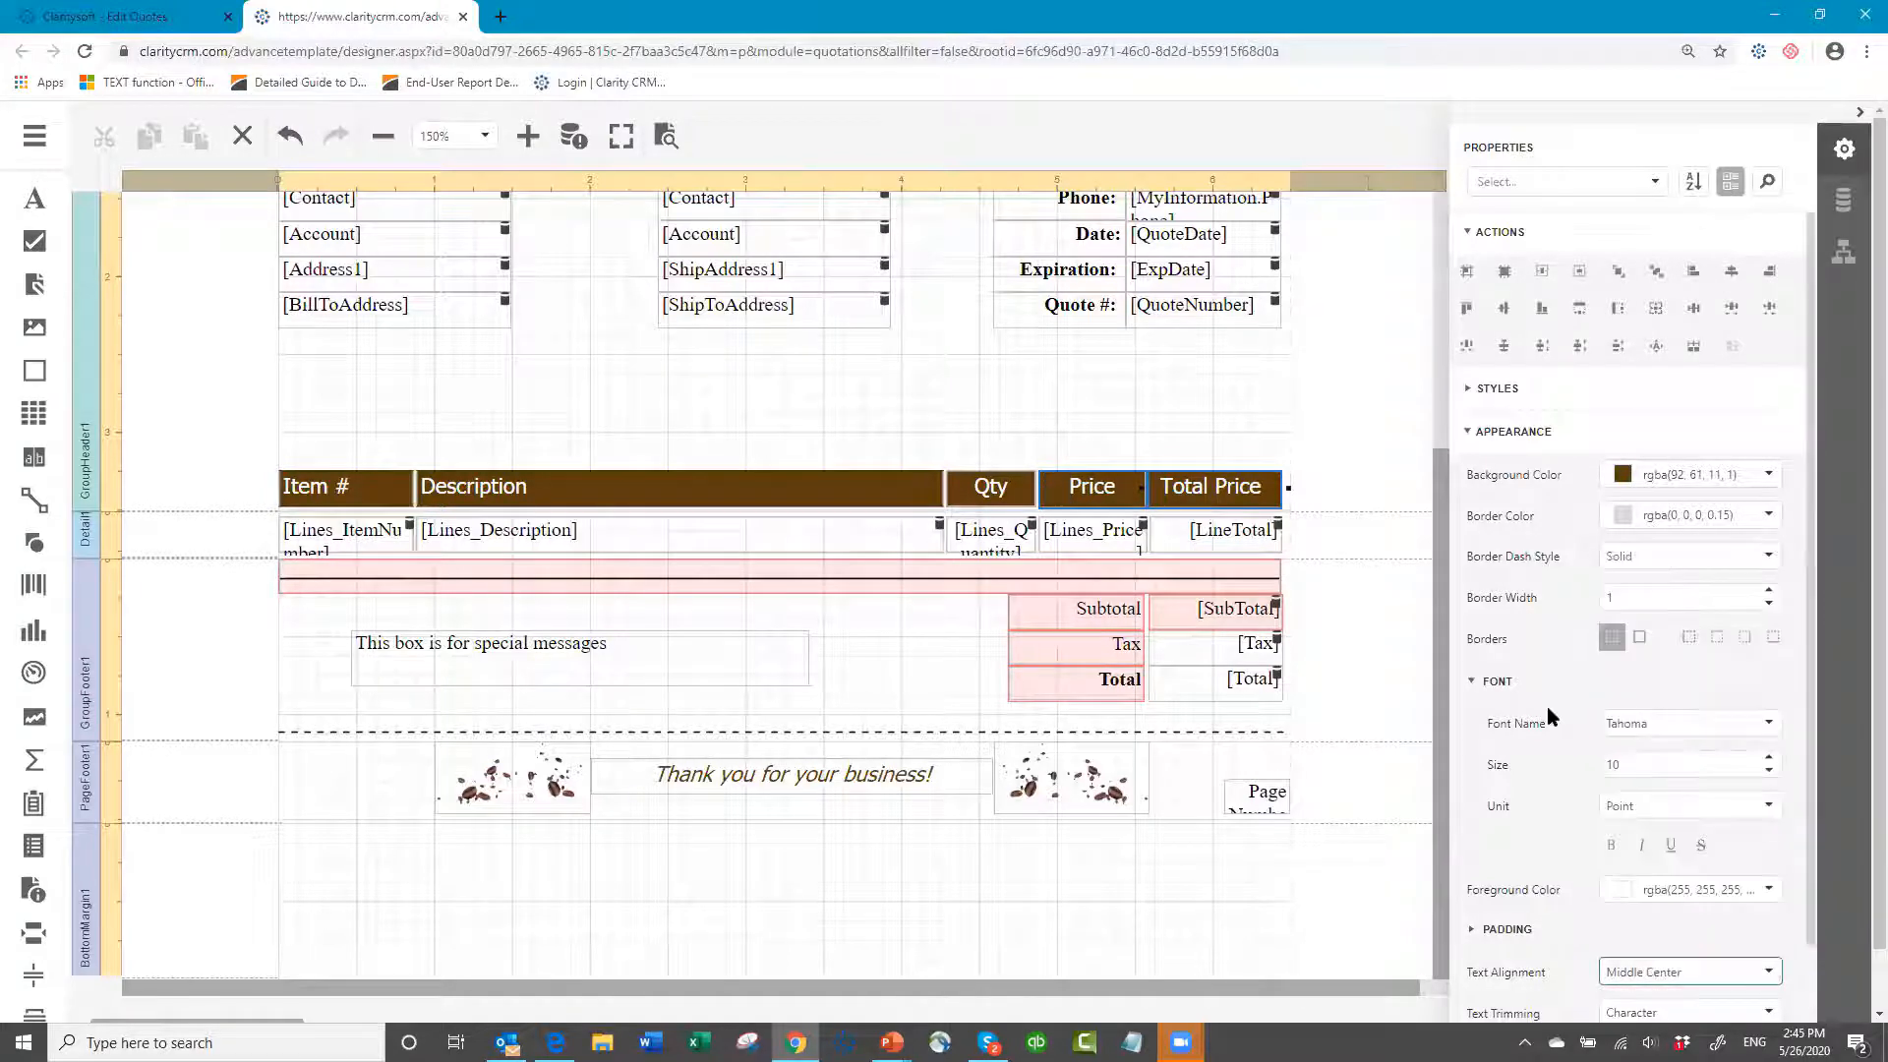
# - Check the text alignment of the [Lines_Price] and [LineTotal] detail cells
pyautogui.click(1098, 539)
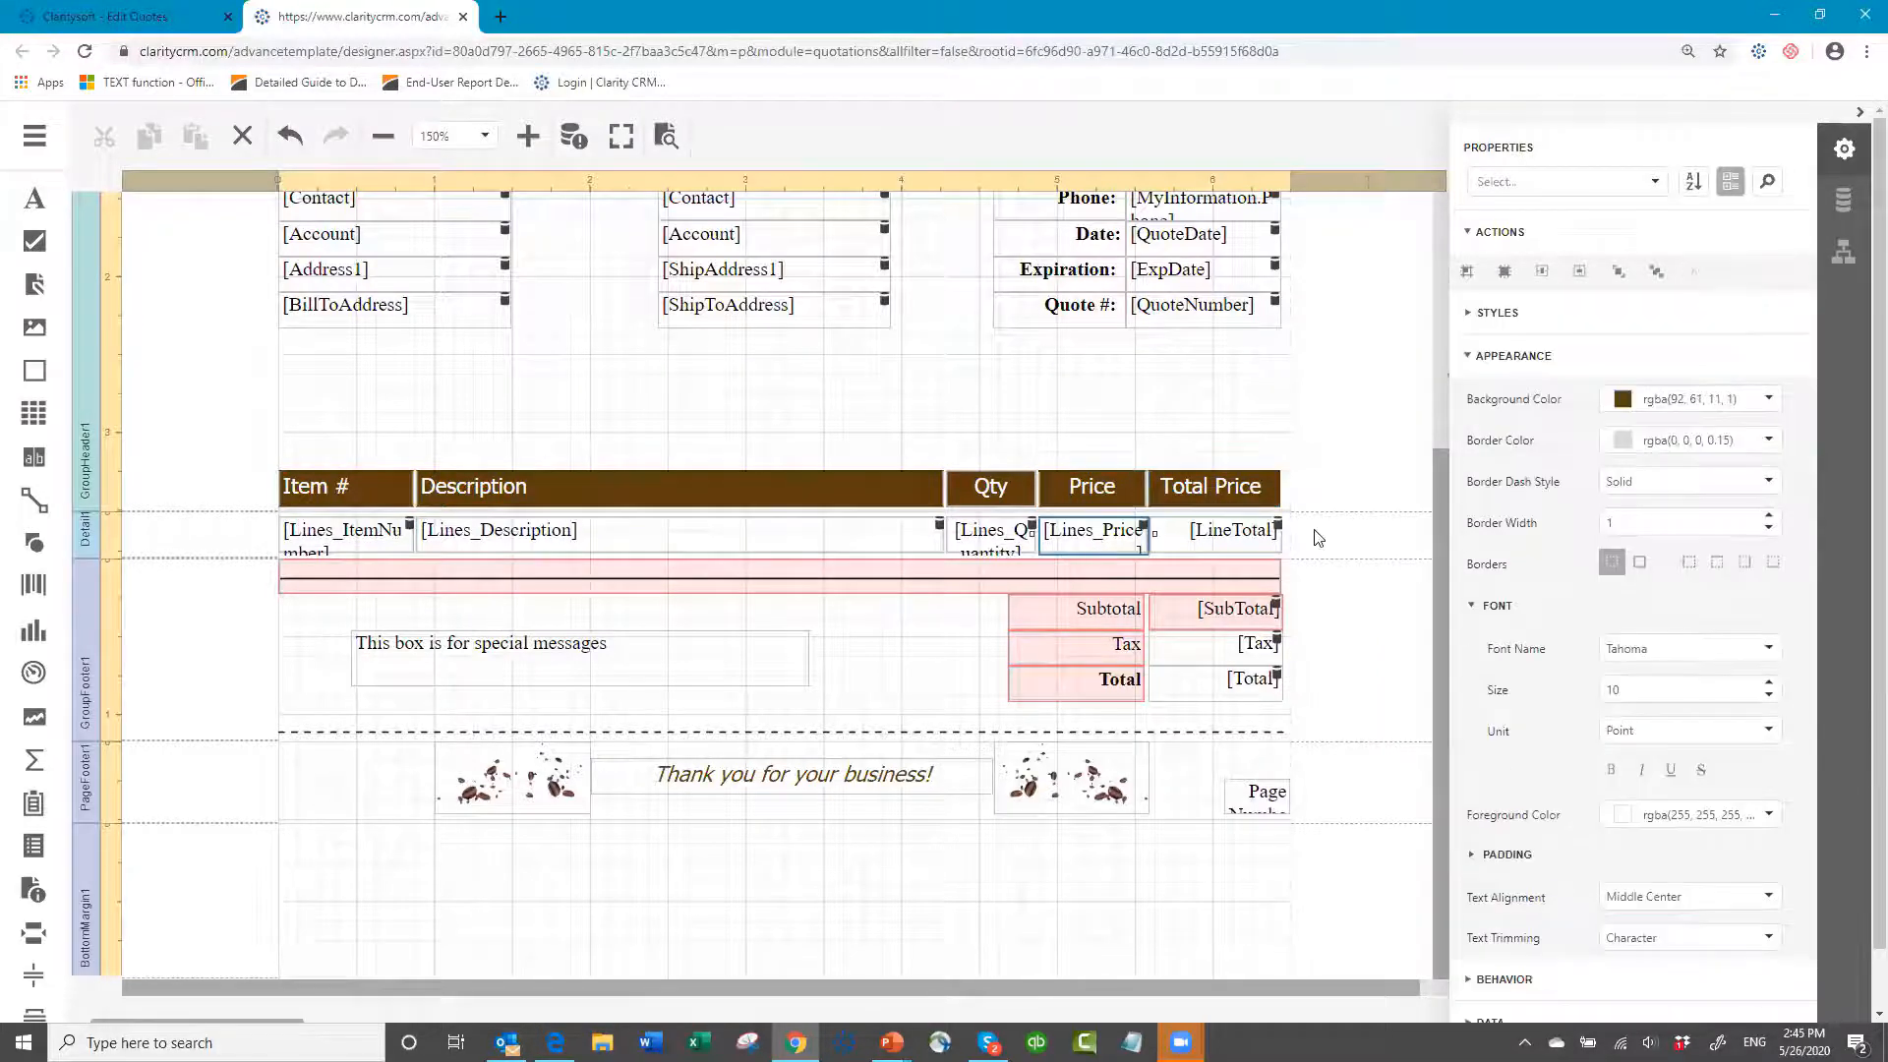
pyautogui.click(1232, 538)
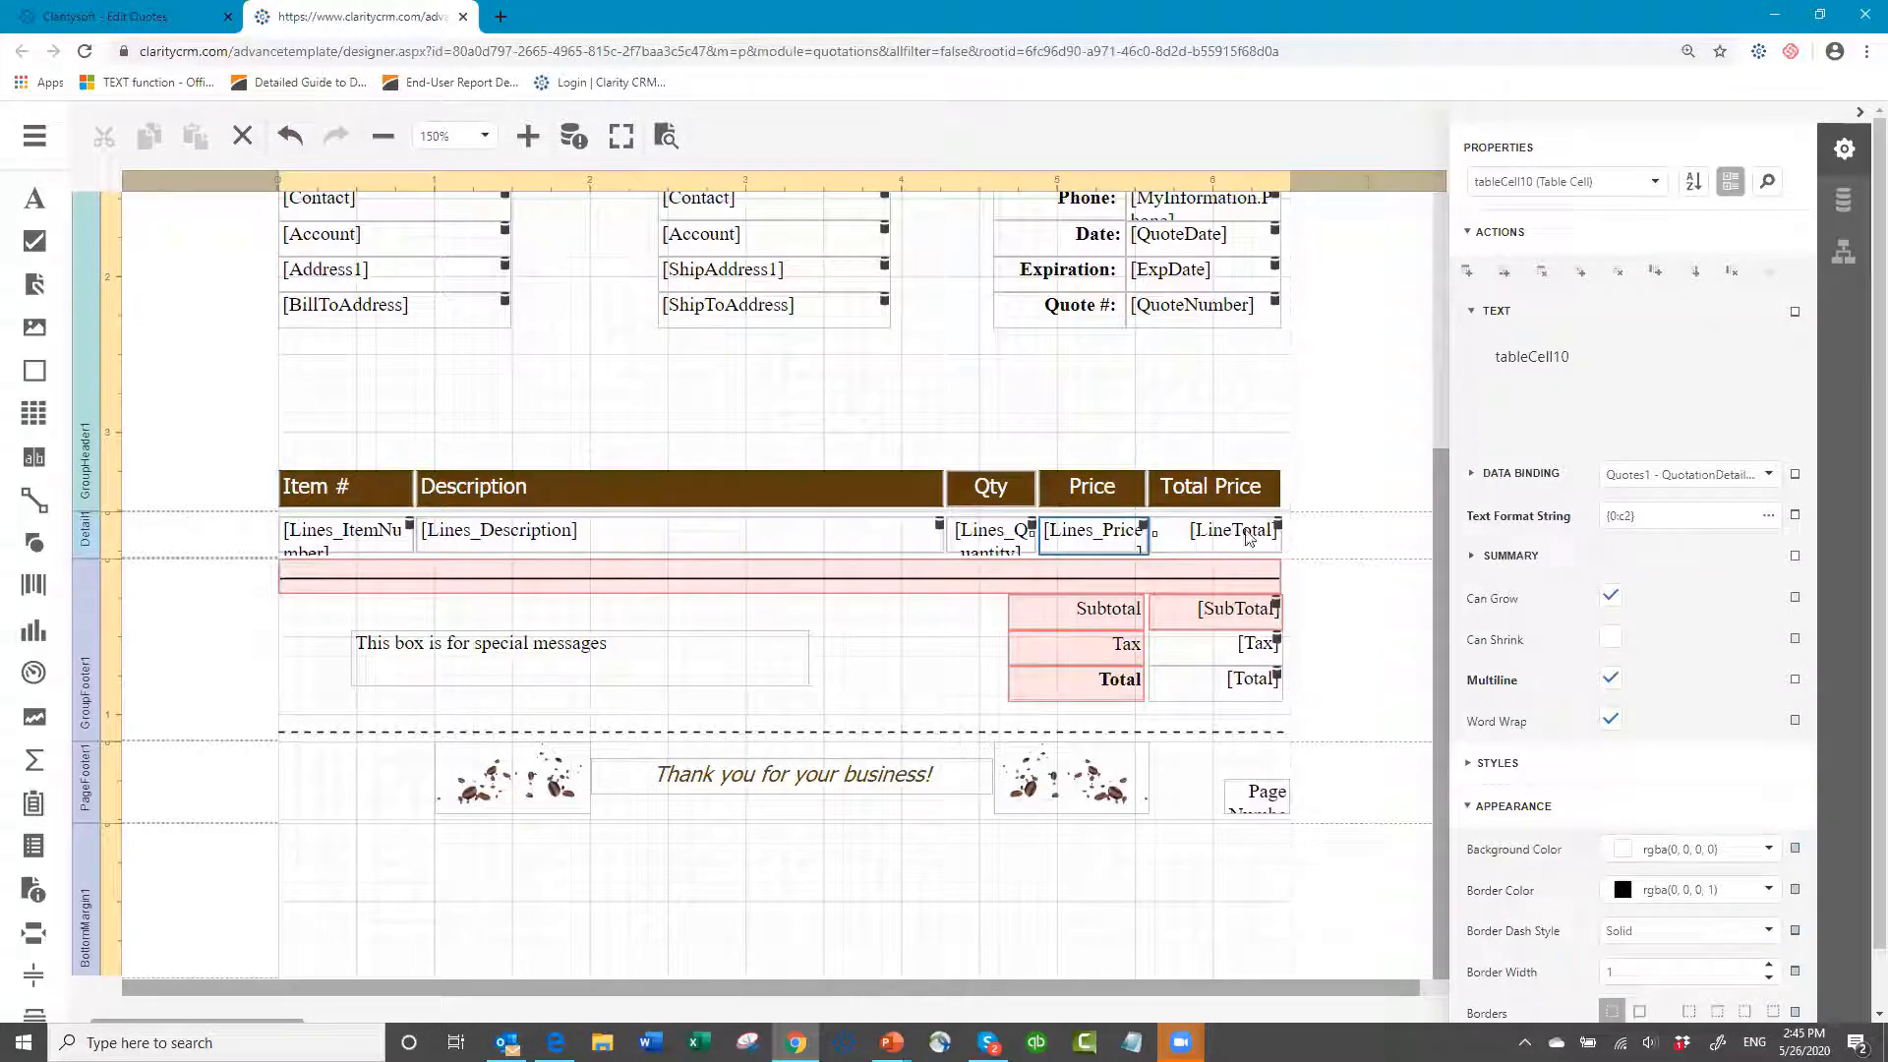
pyautogui.keyDown('ctrl'); pyautogui.click(1247, 537); pyautogui.keyUp('ctrl')
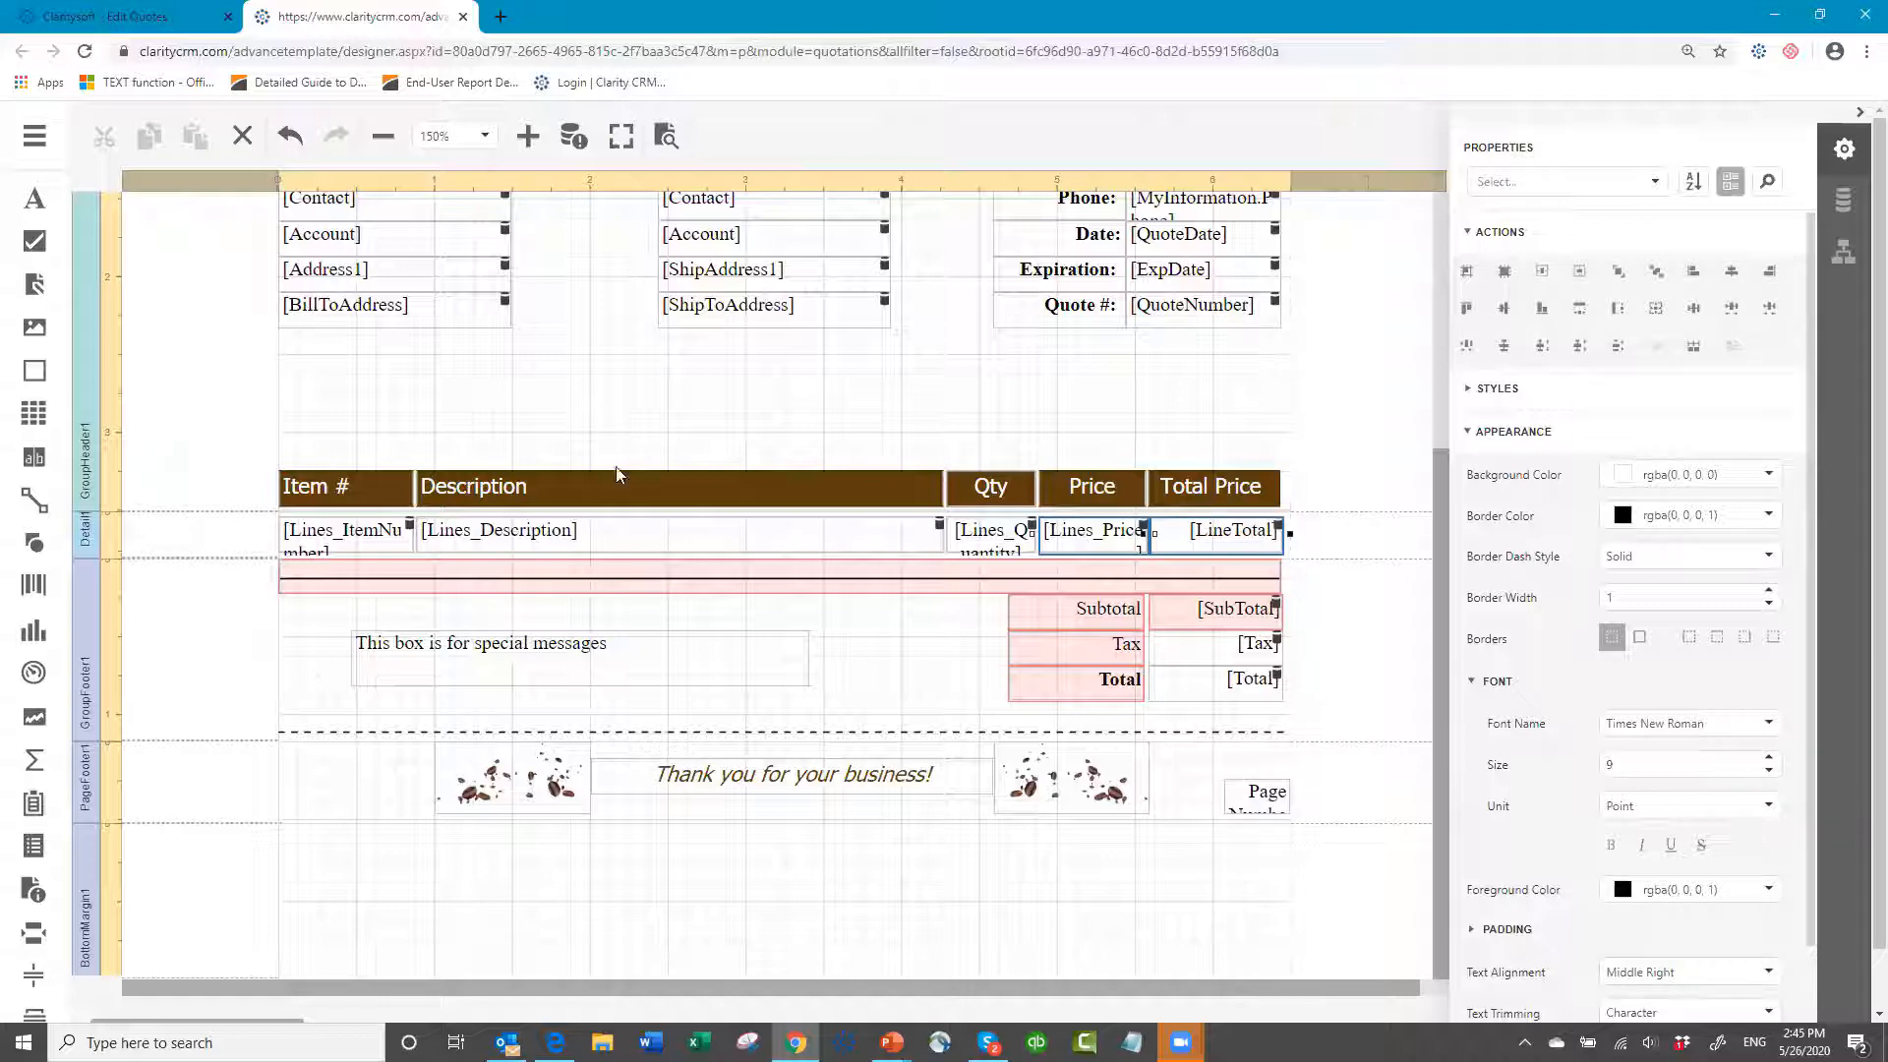
pyautogui.click(623, 535)
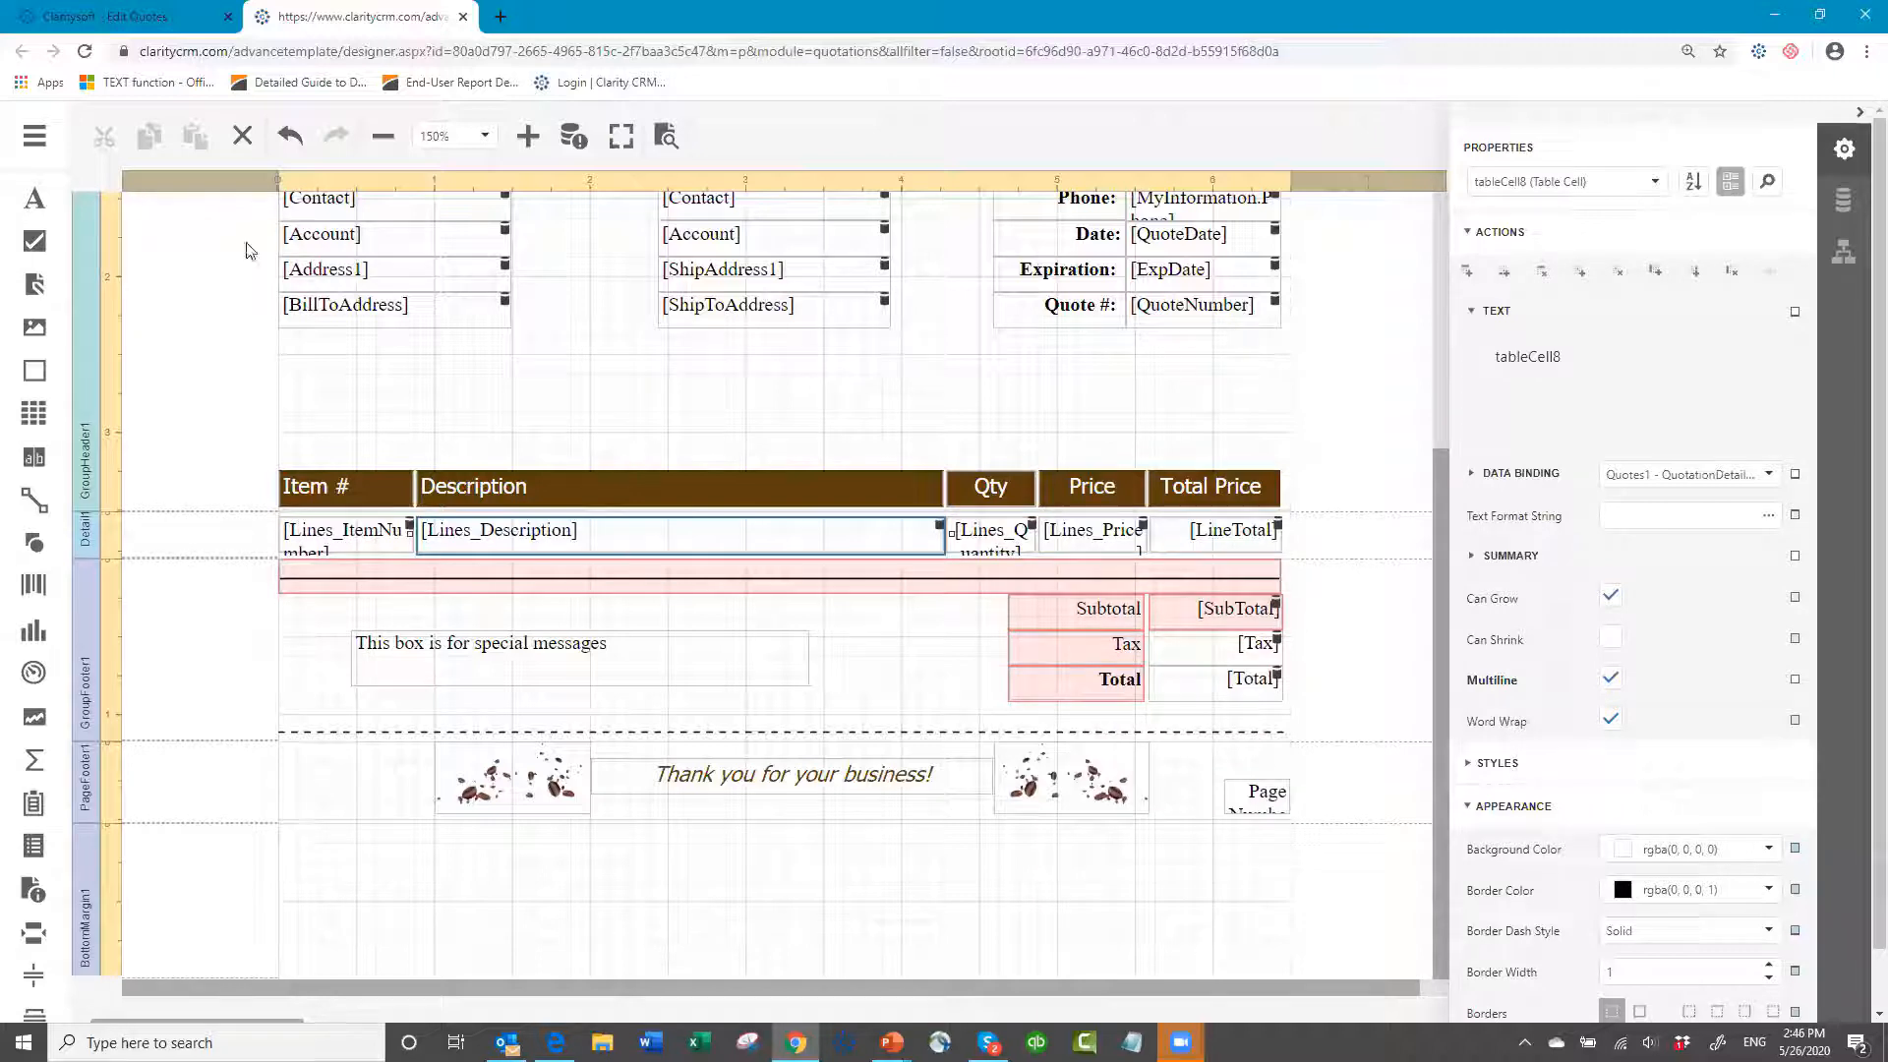
# - Save the quote template and preview the quotation down to its line items and totals
pyautogui.scroll(4, 236, 248)
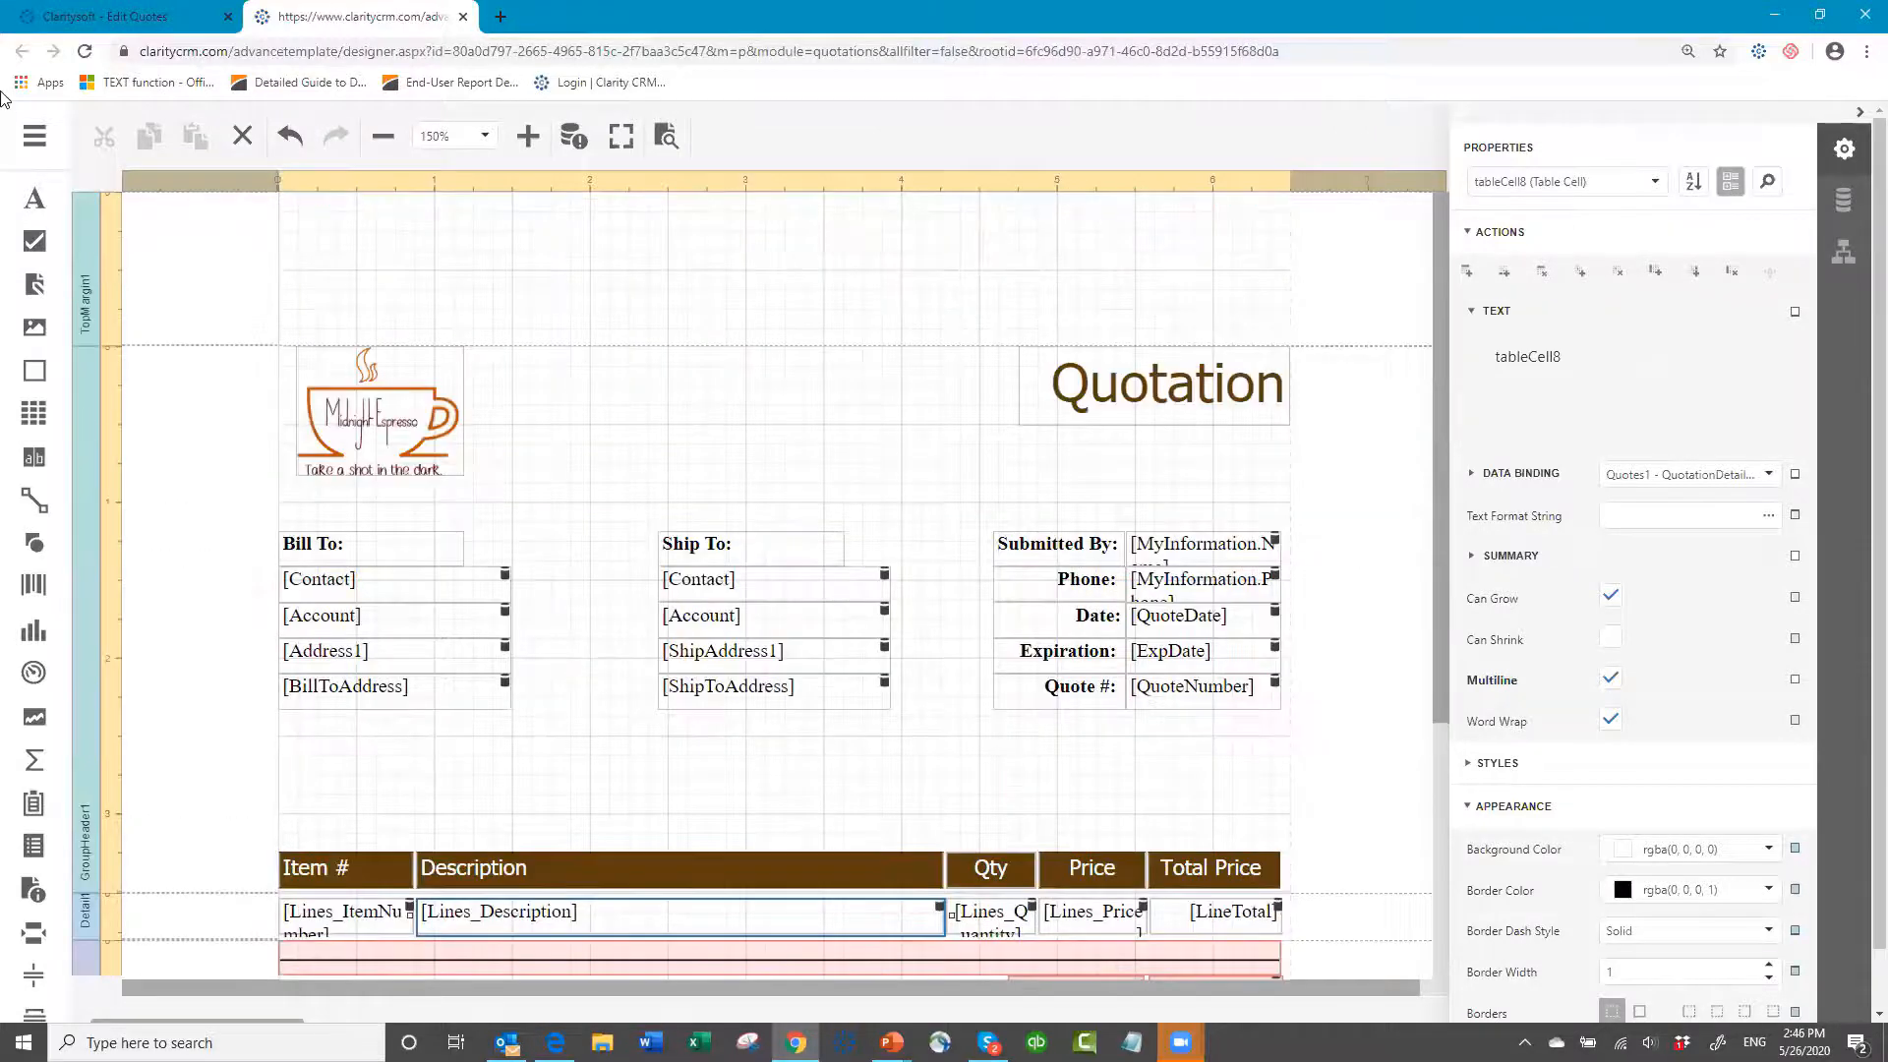
pyautogui.click(36, 136)
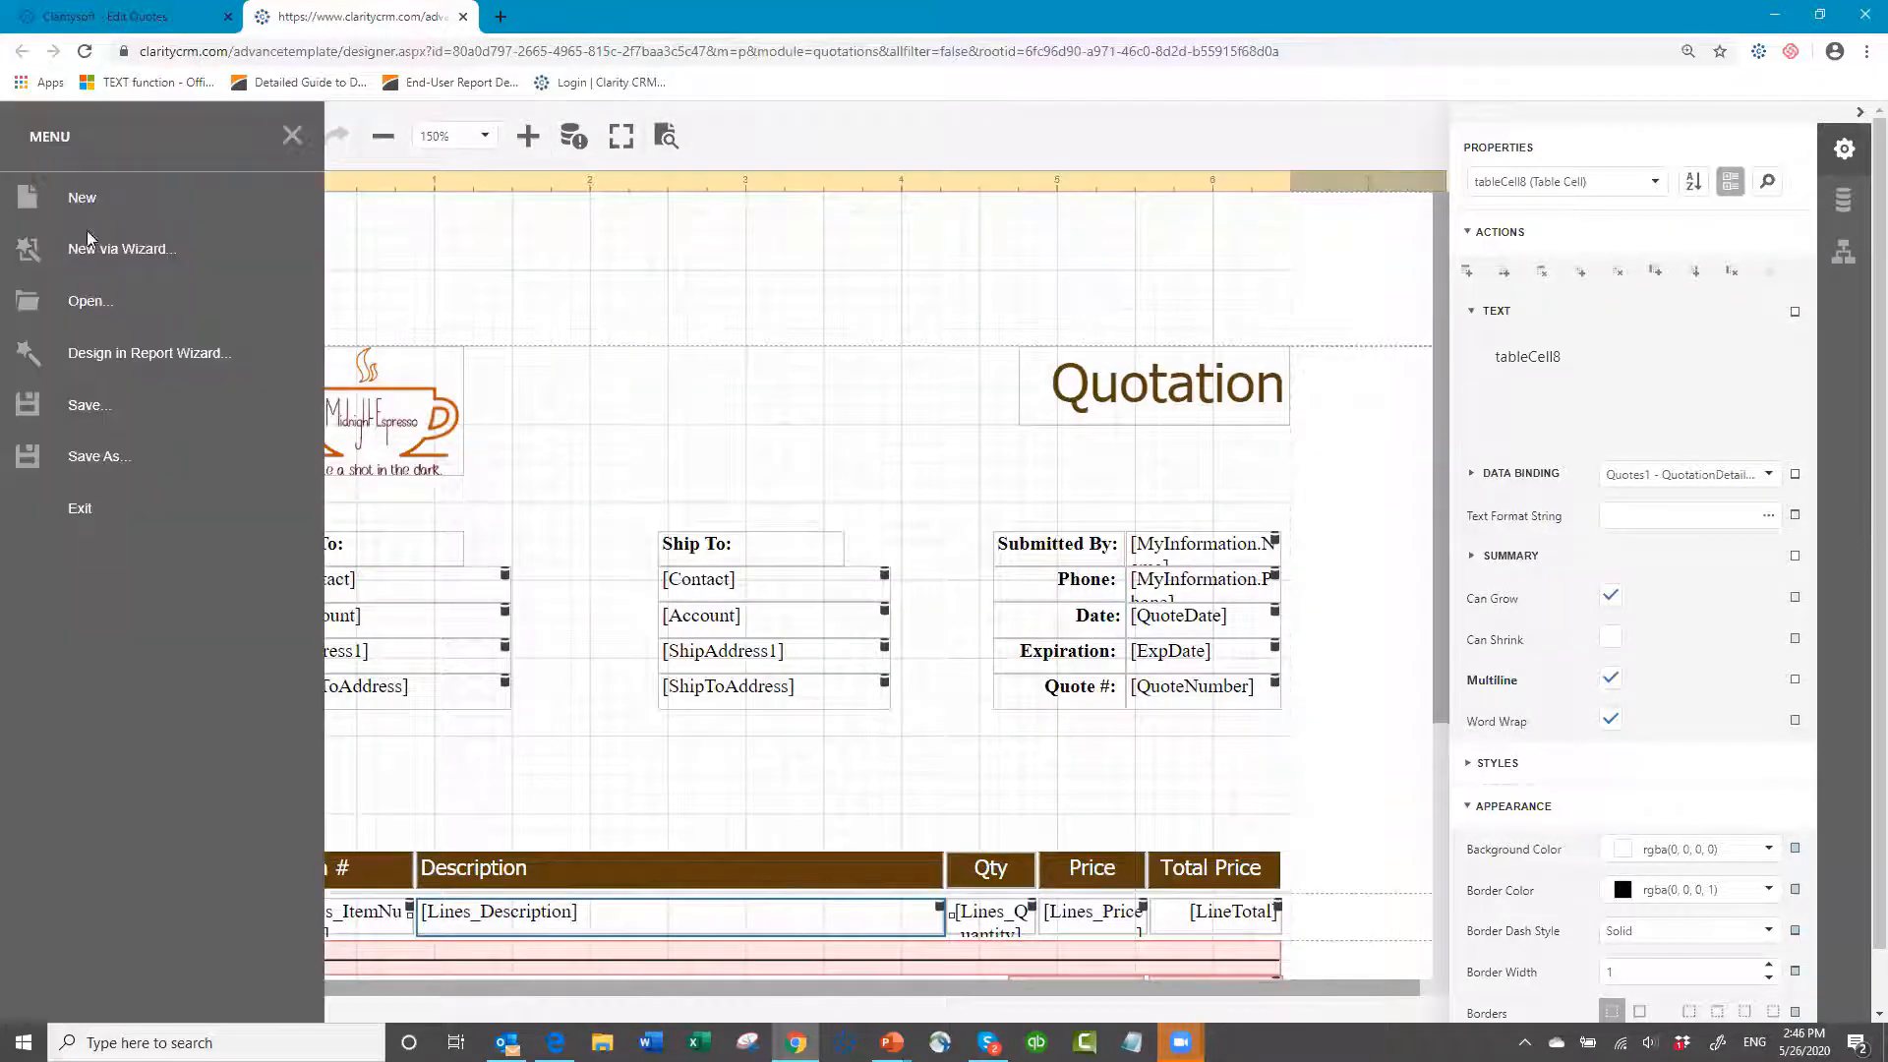
pyautogui.click(112, 411)
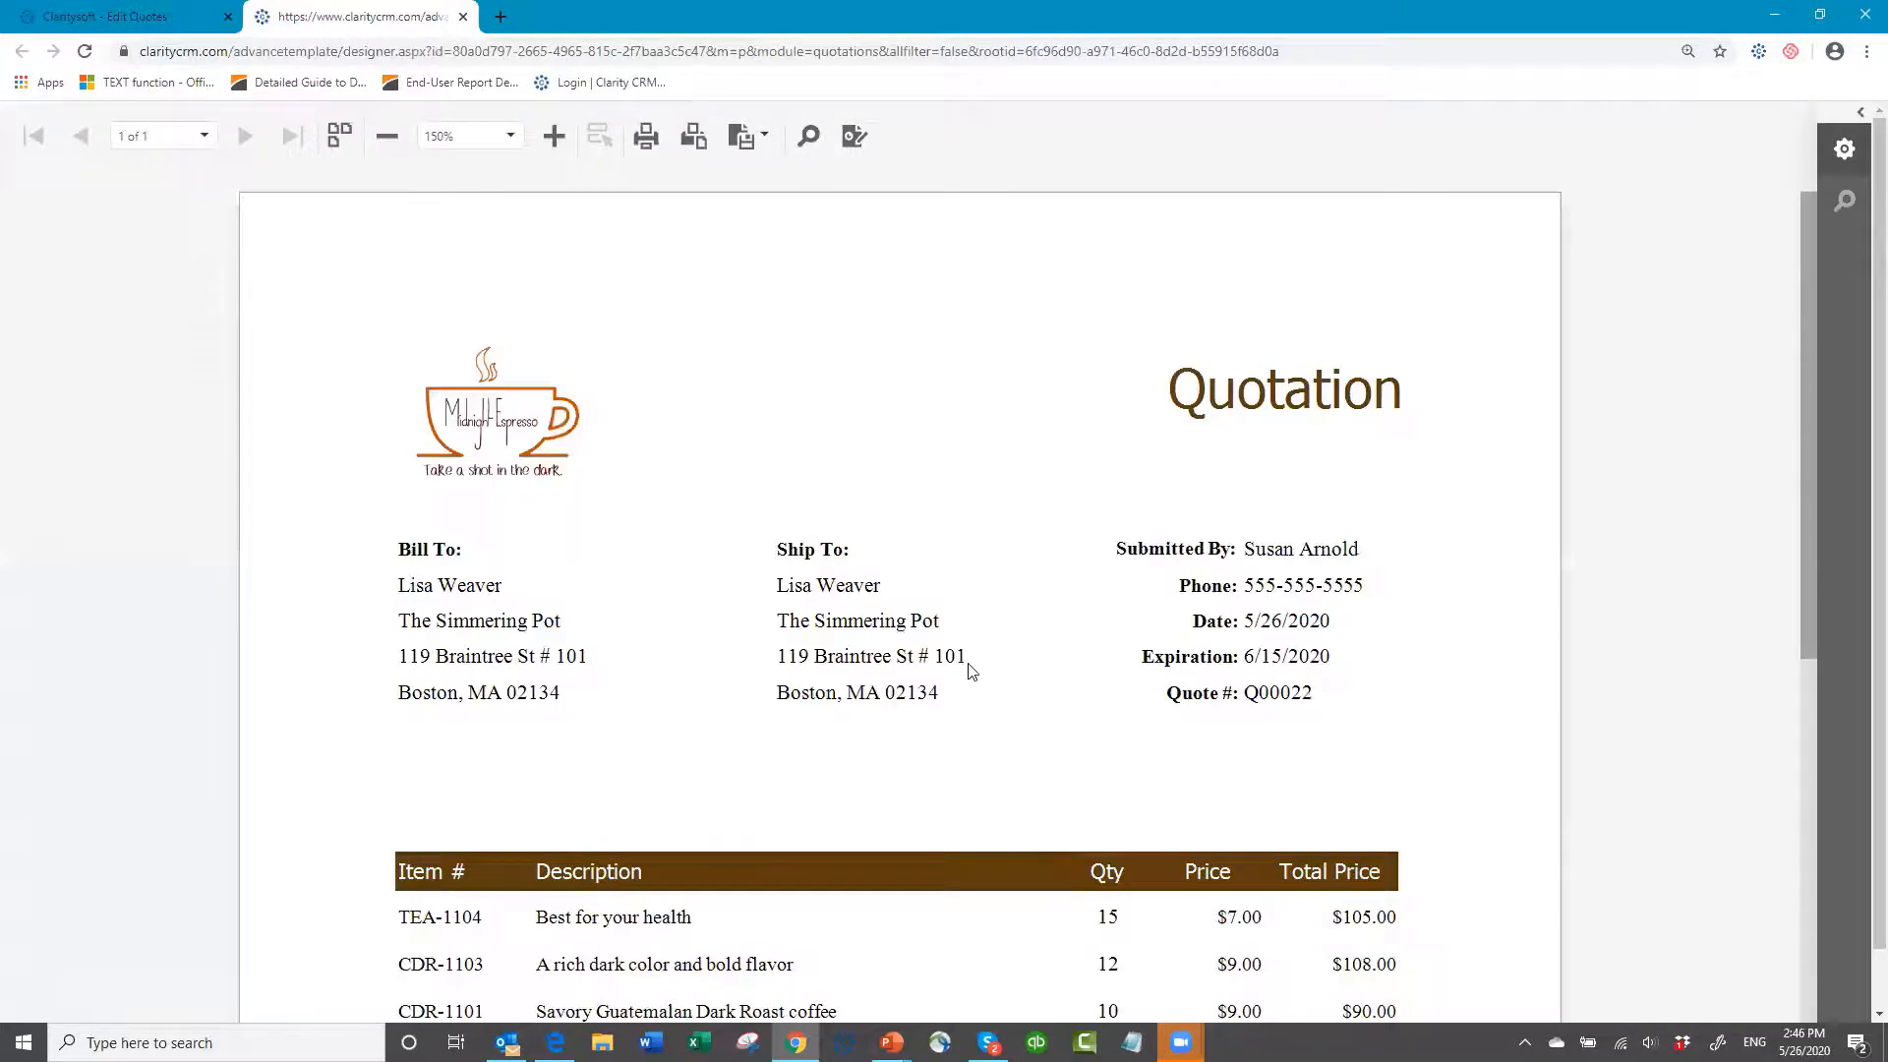
pyautogui.scroll(-4, 978, 671)
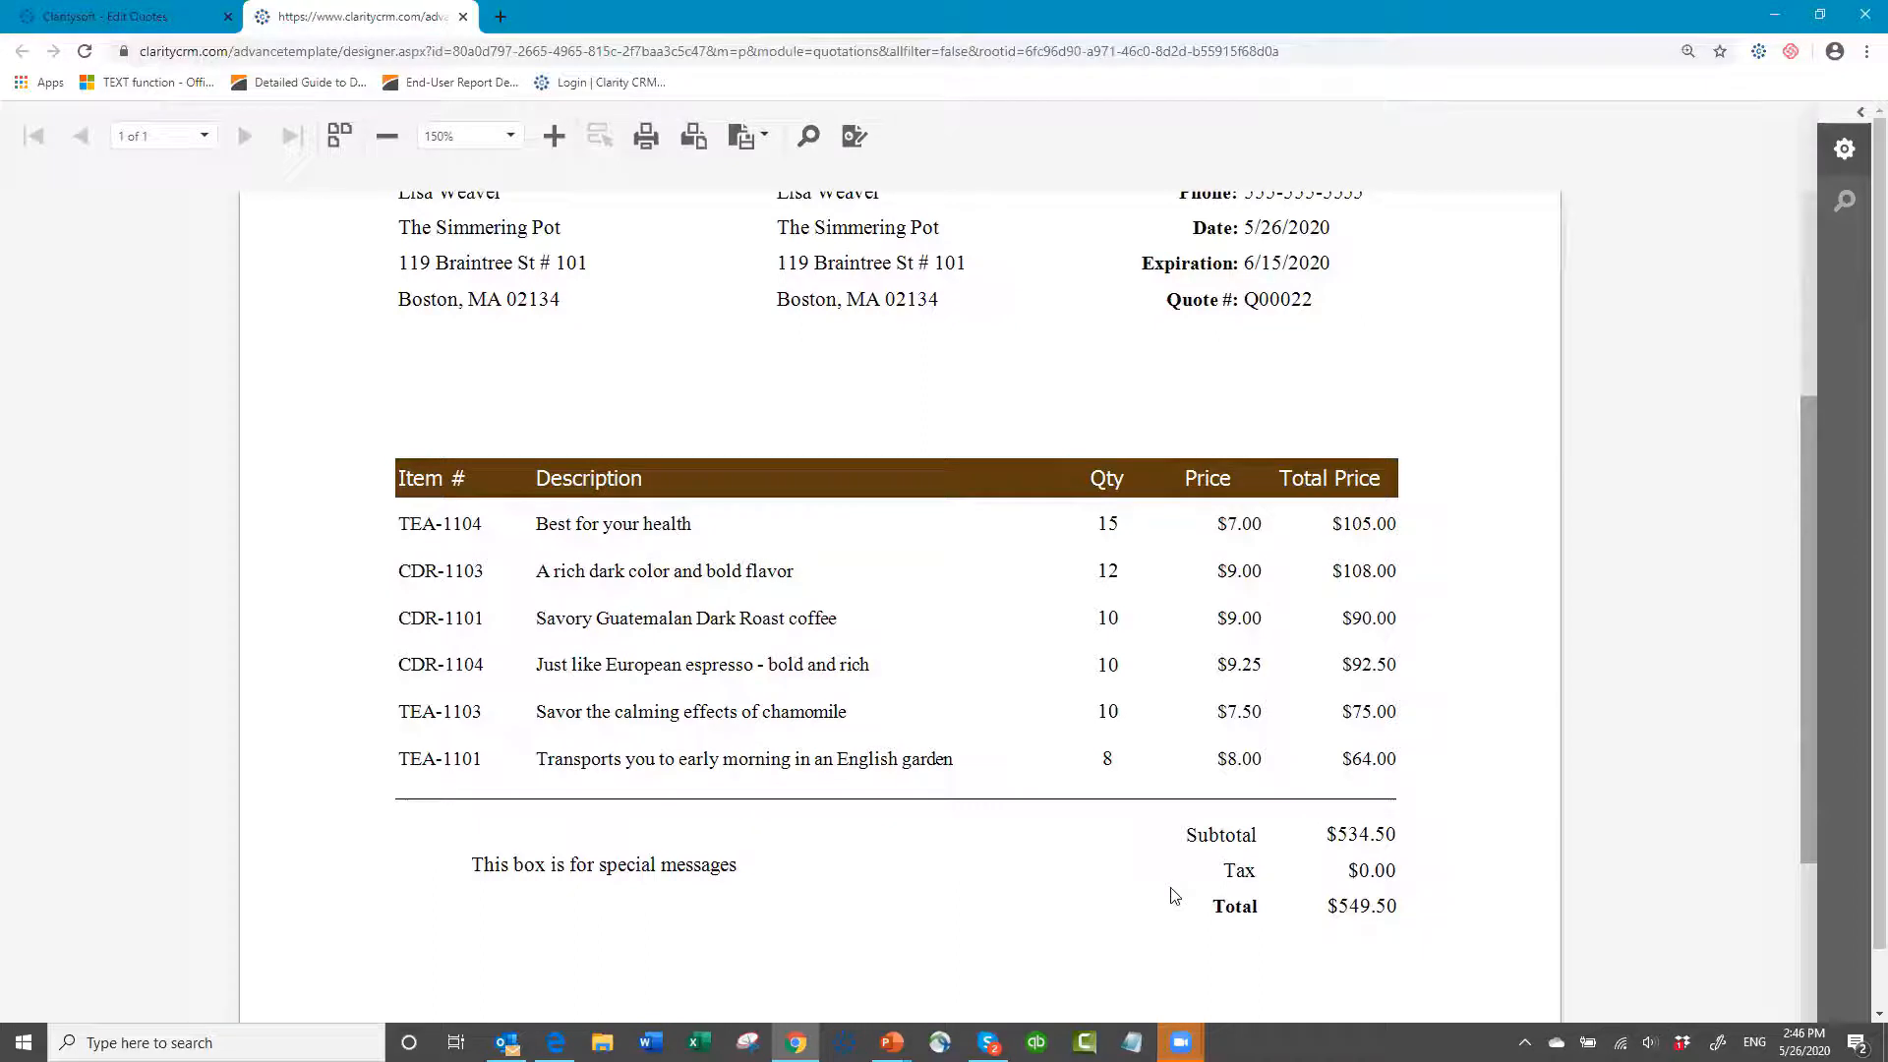
# - Review the rest of the quotation preview down to the footer and return to the template designer
pyautogui.scroll(-4, 1097, 810)
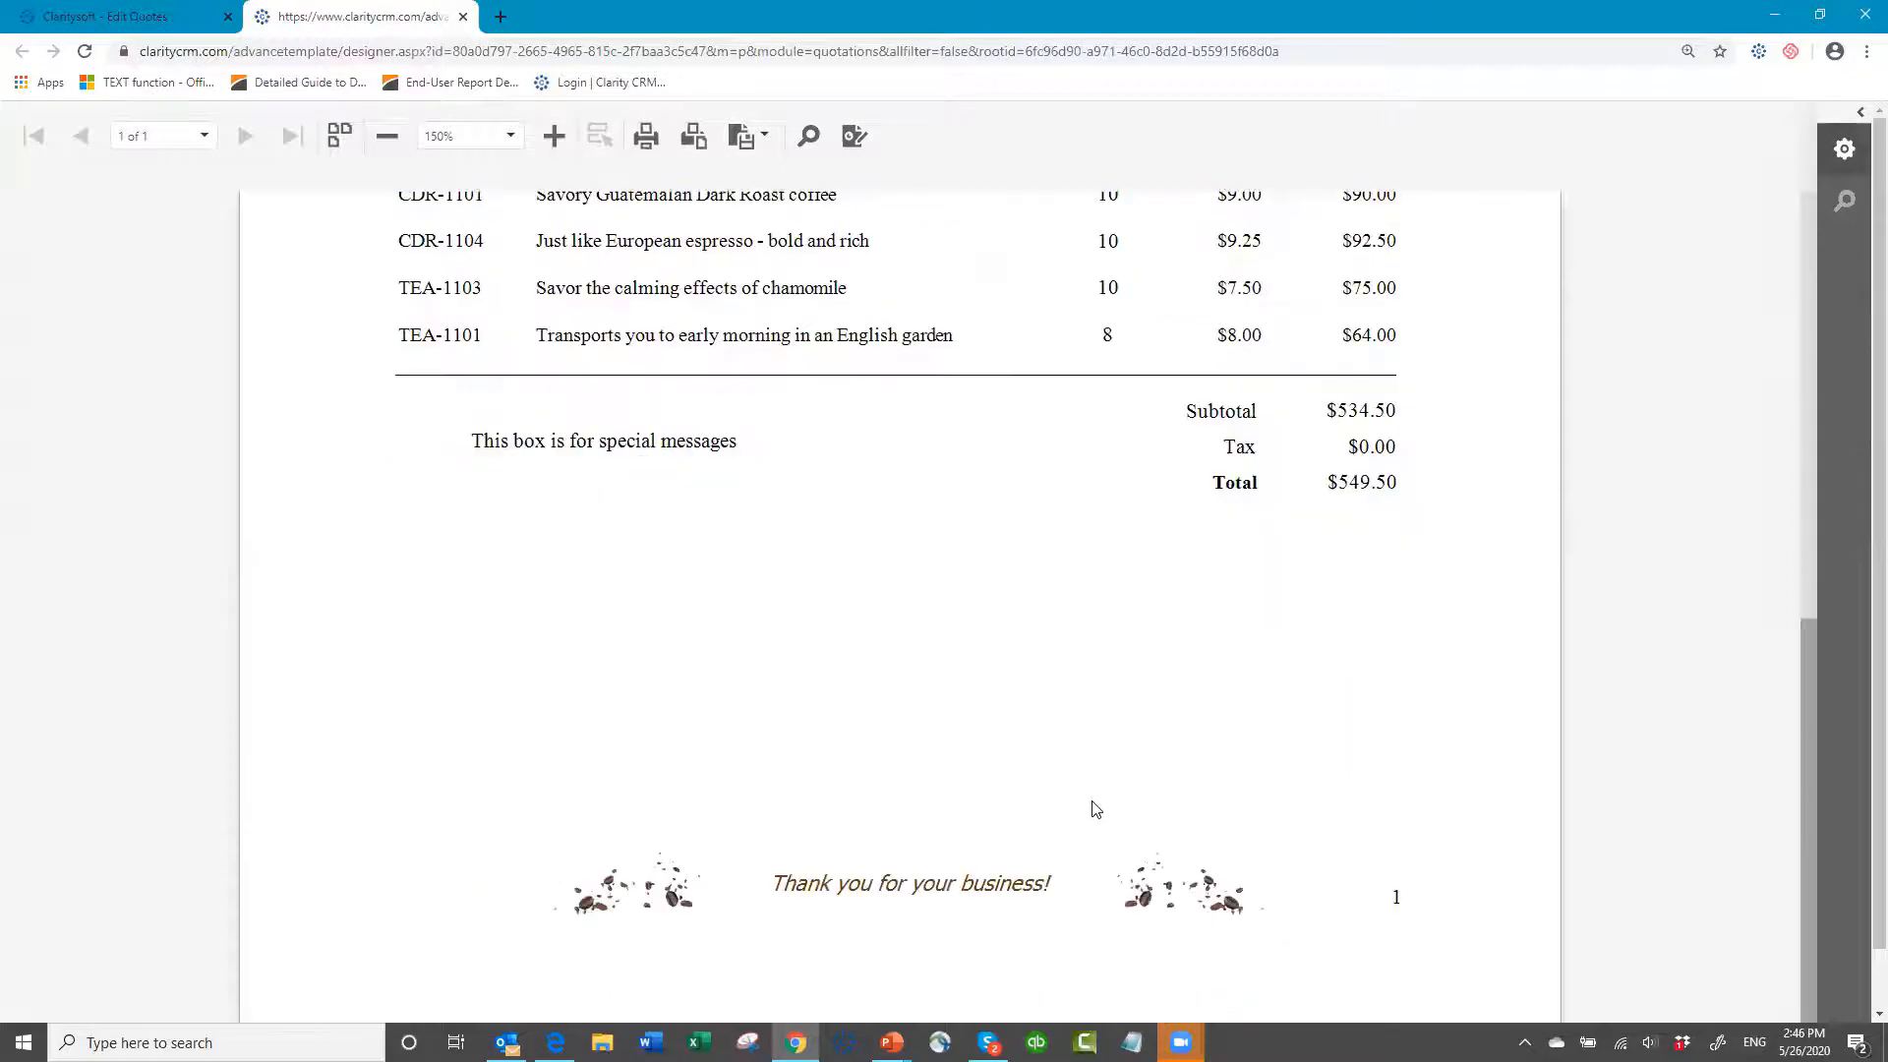
pyautogui.scroll(-1, 1096, 807)
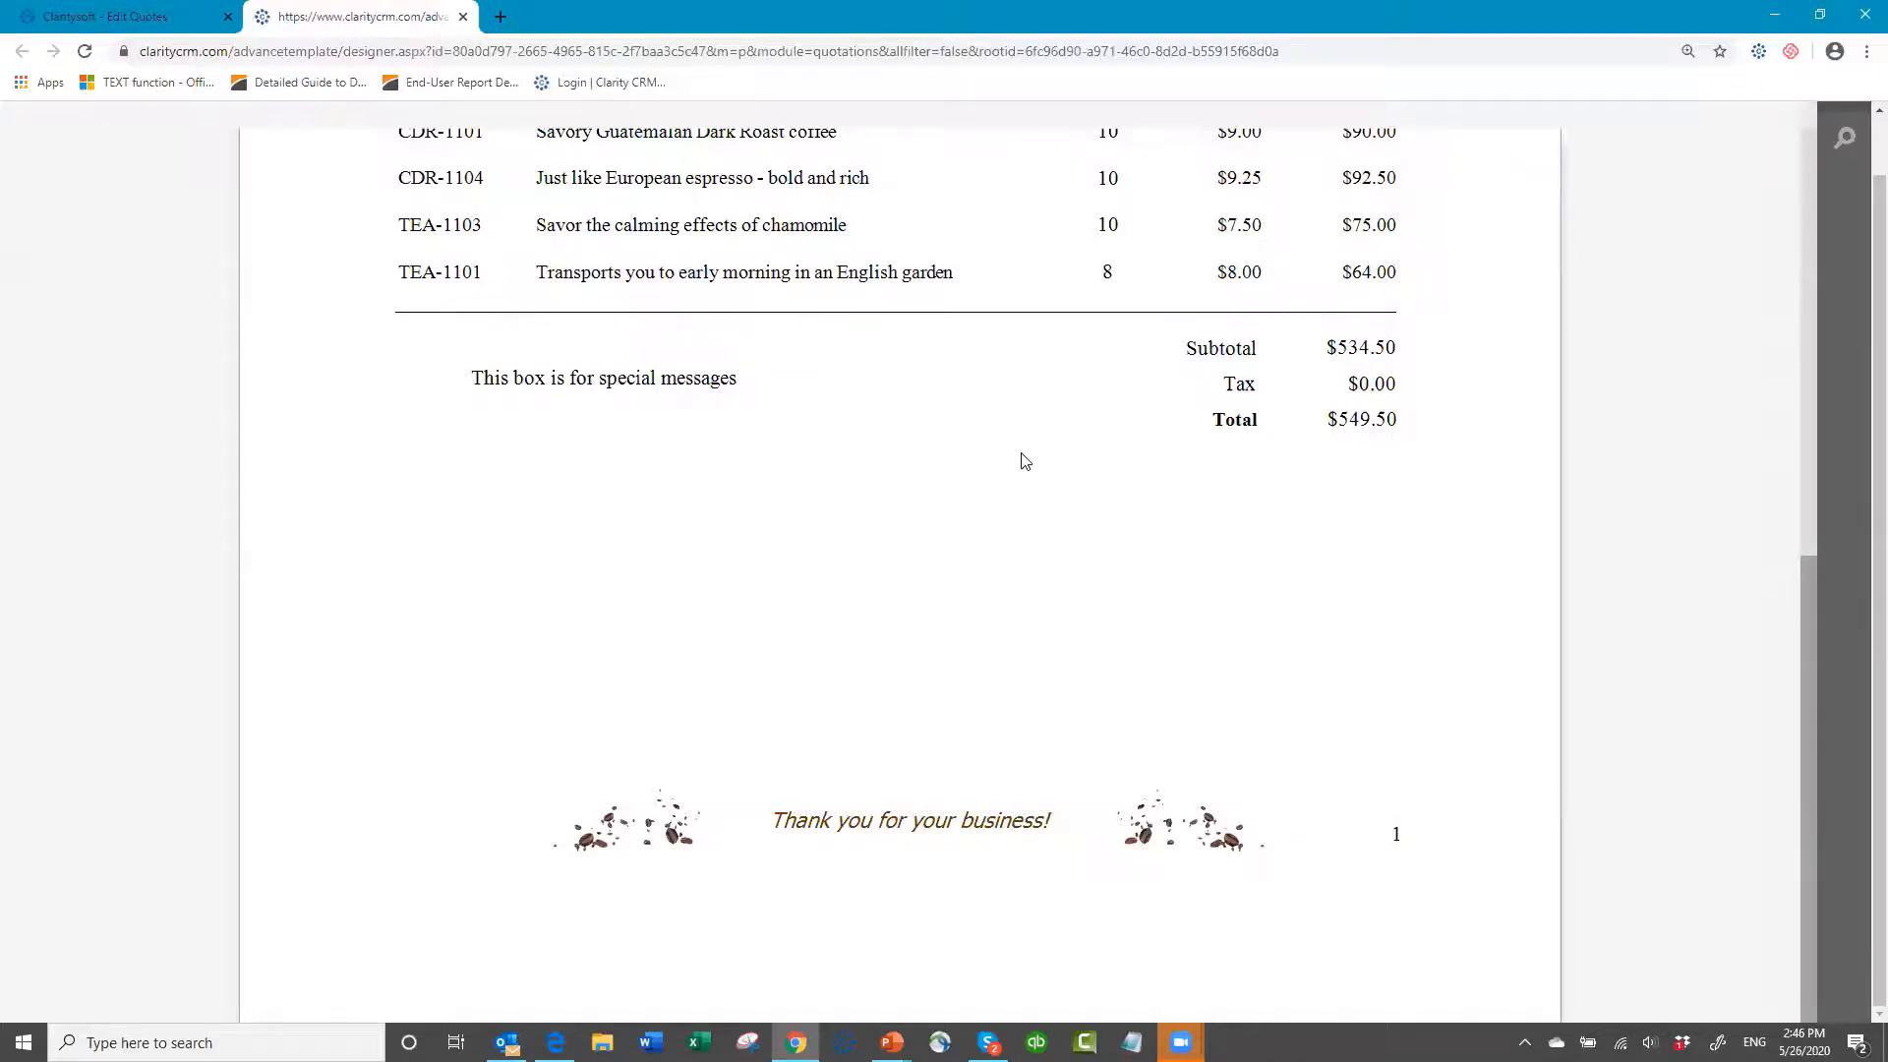
pyautogui.scroll(10, 1038, 458)
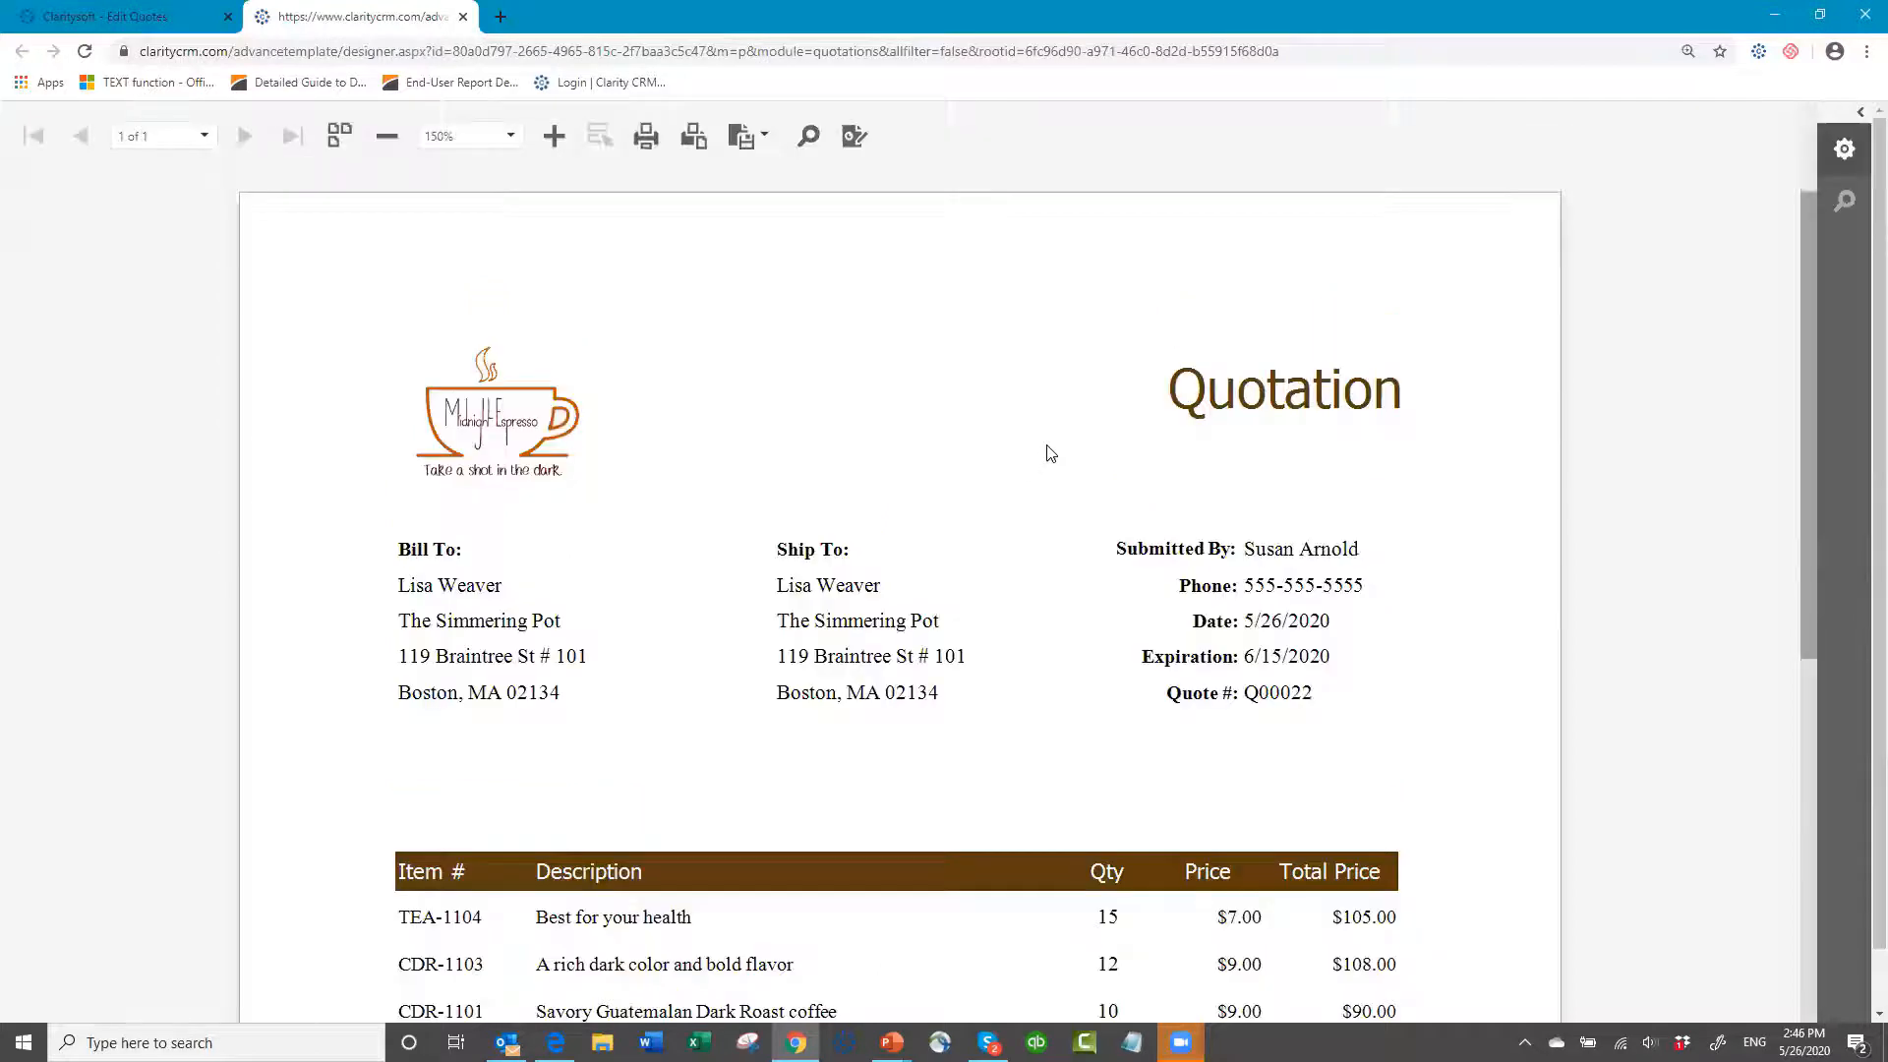
pyautogui.click(854, 136)
# - Select the Detail1 band and expand the sort fields in its data properties
pyautogui.scroll(-1, 739, 697)
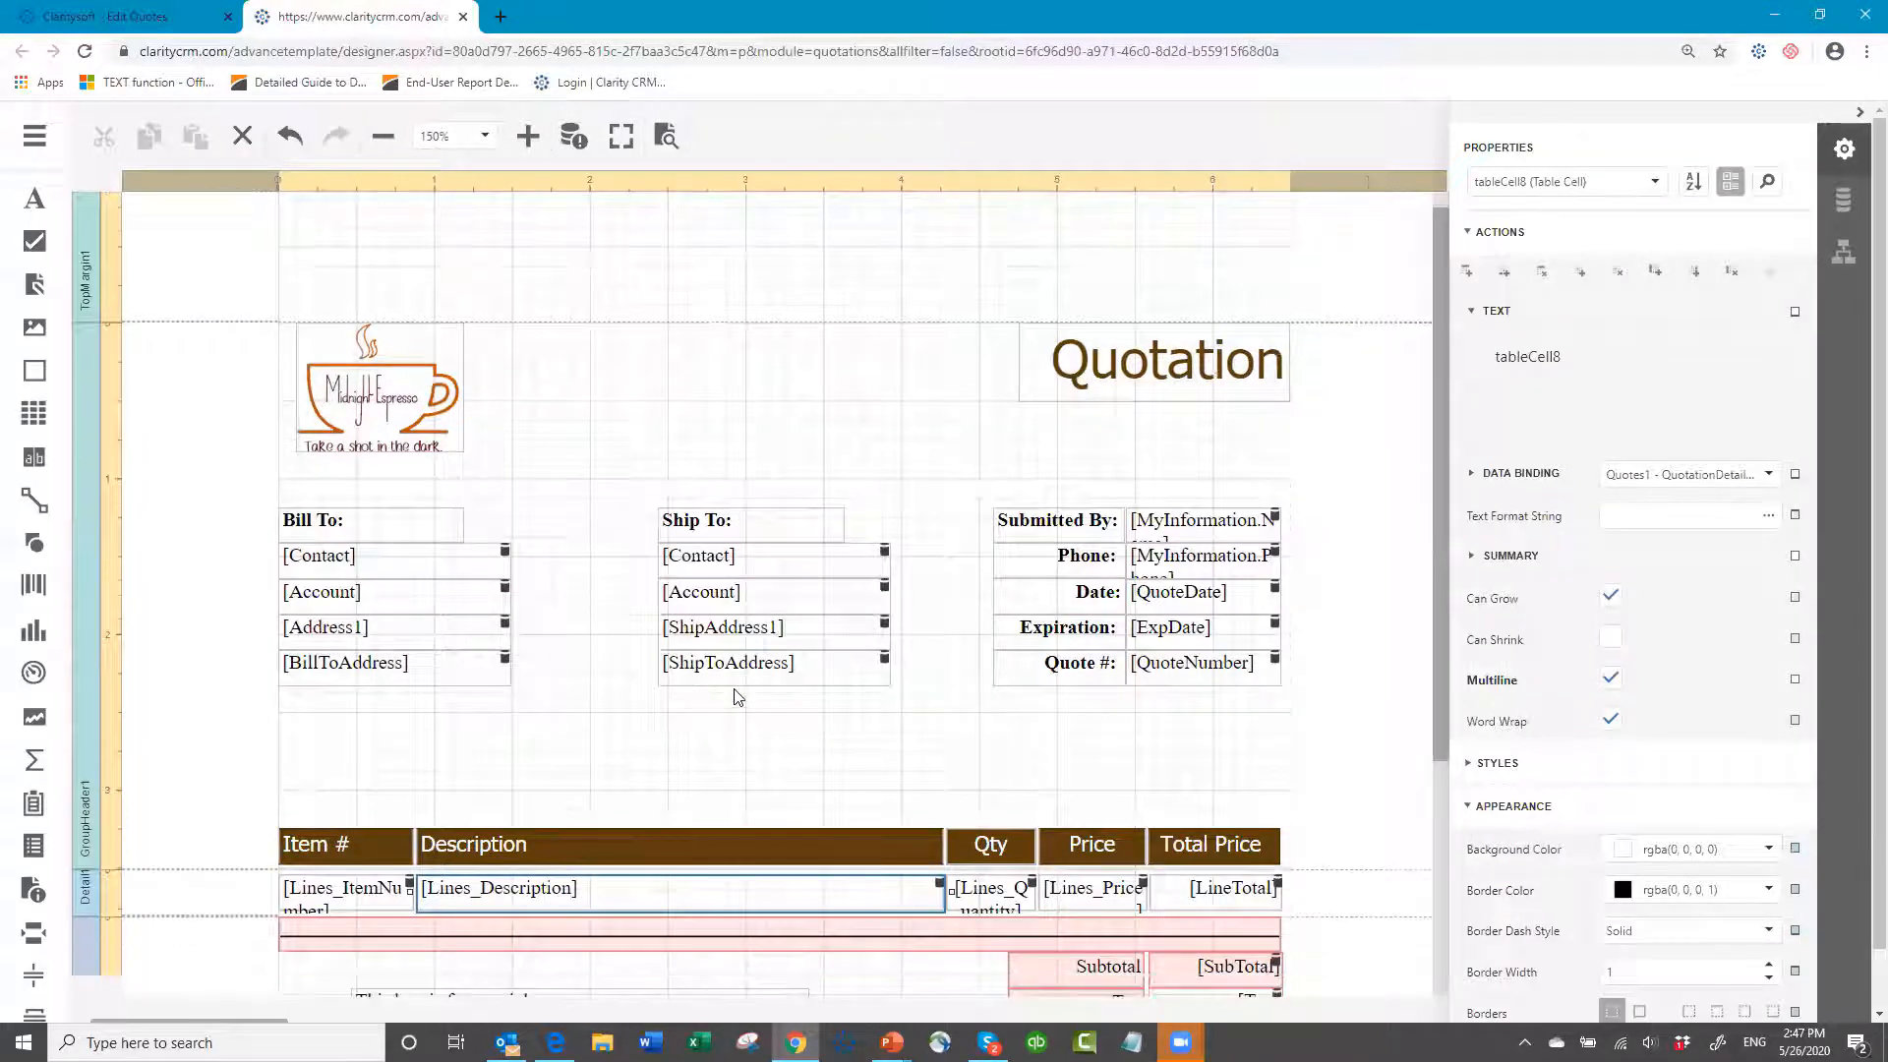
pyautogui.scroll(-3, 738, 698)
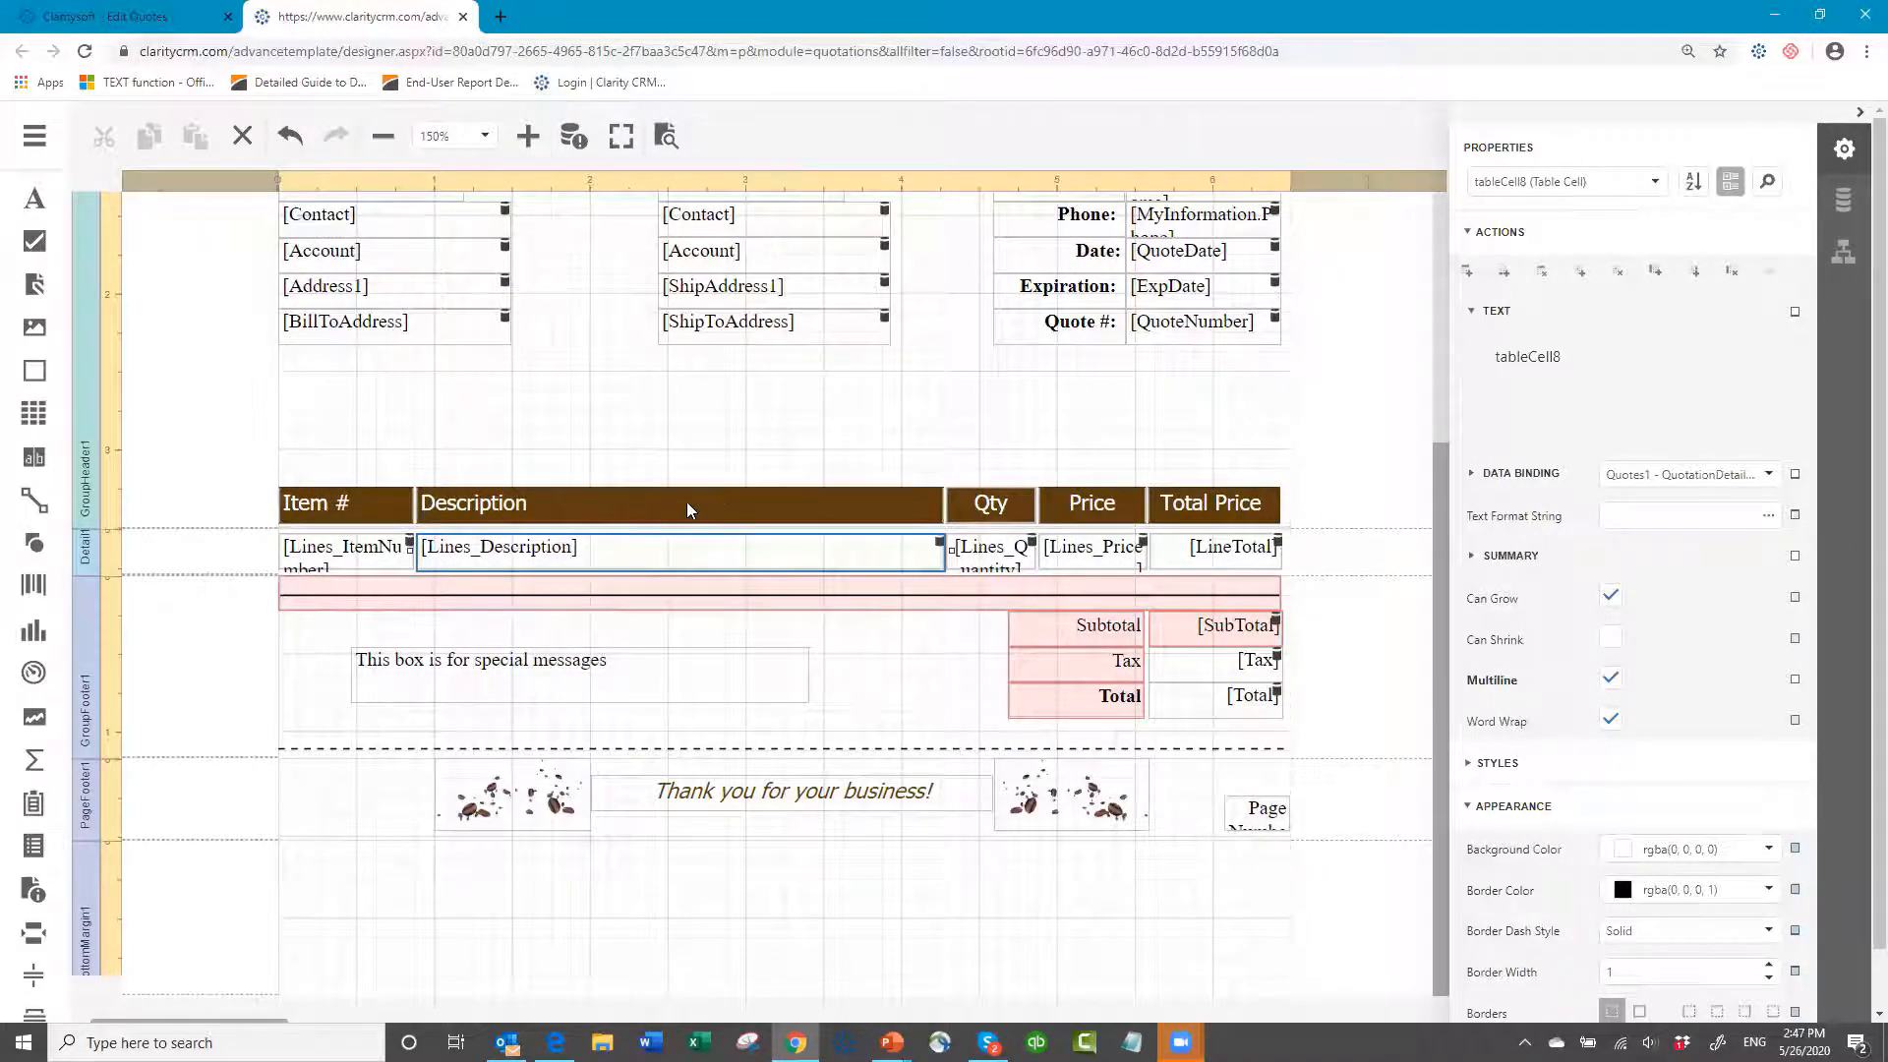
pyautogui.click(184, 561)
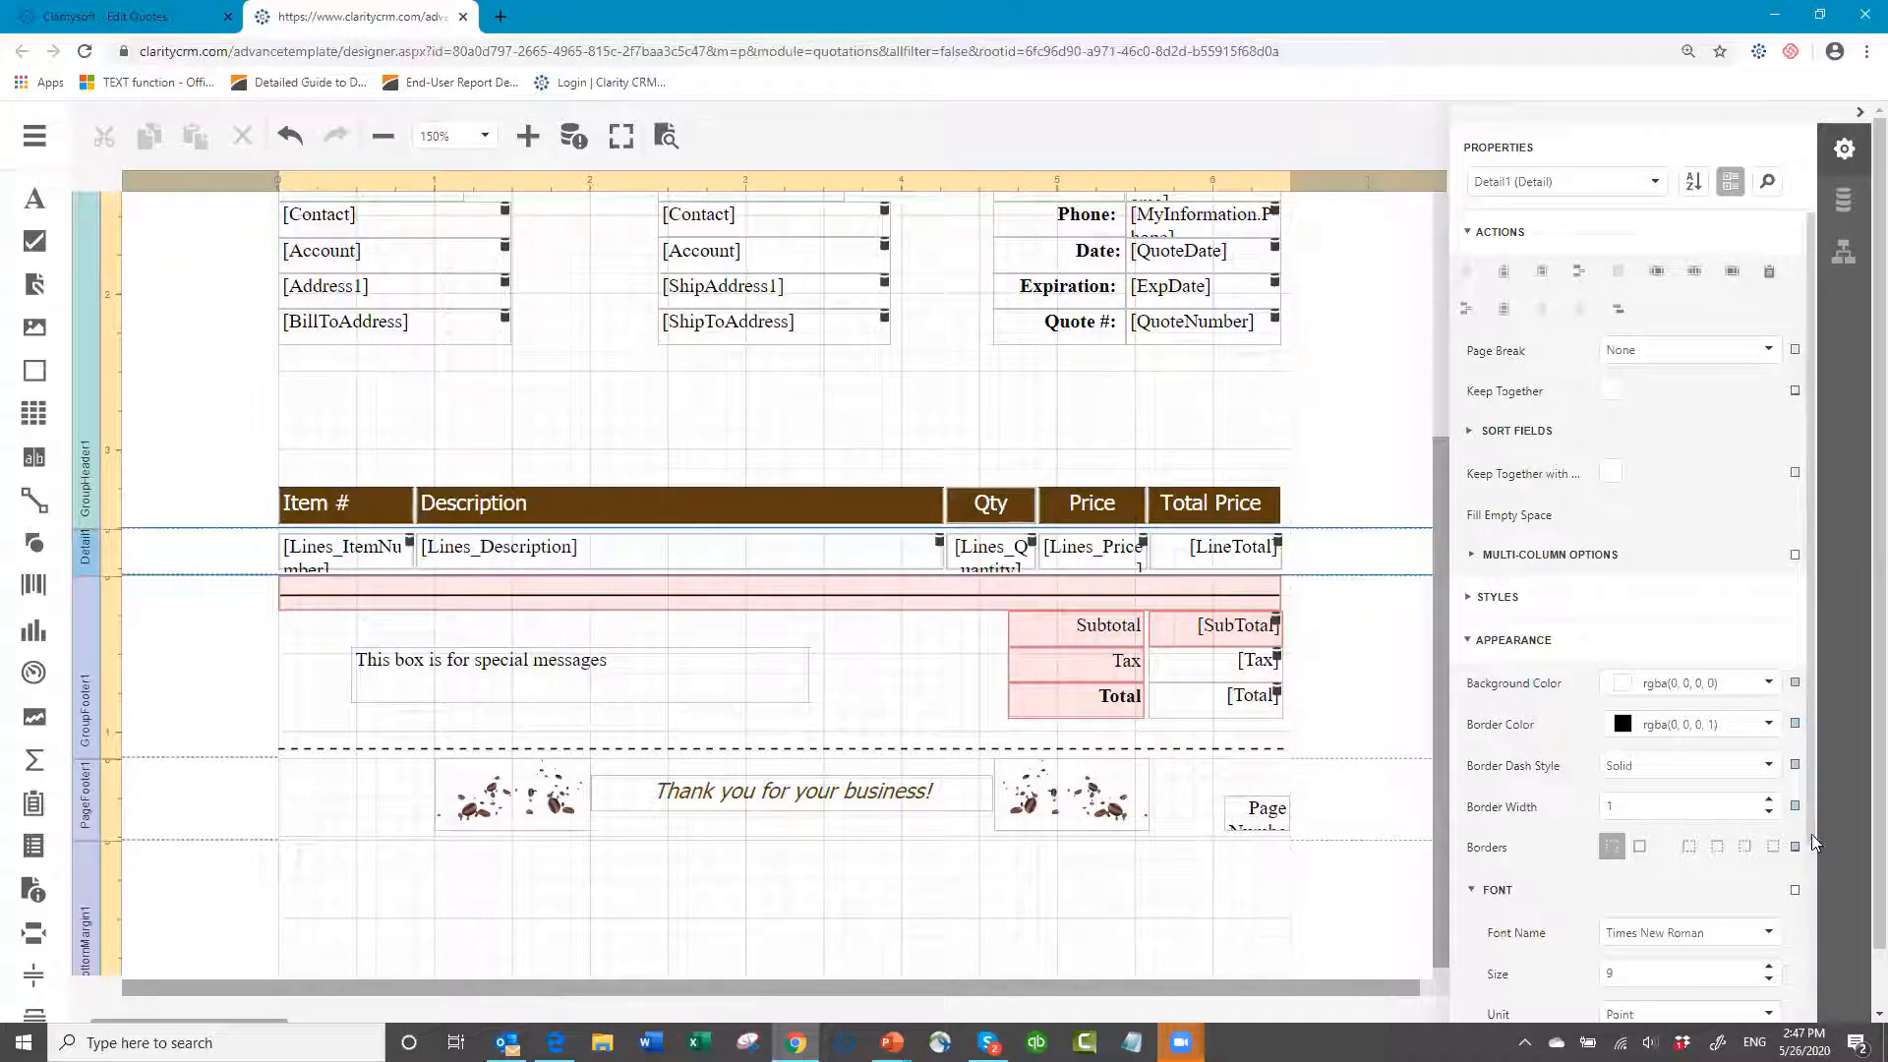
pyautogui.moveTo(1813, 846); pyautogui.dragTo(1866, 1061)
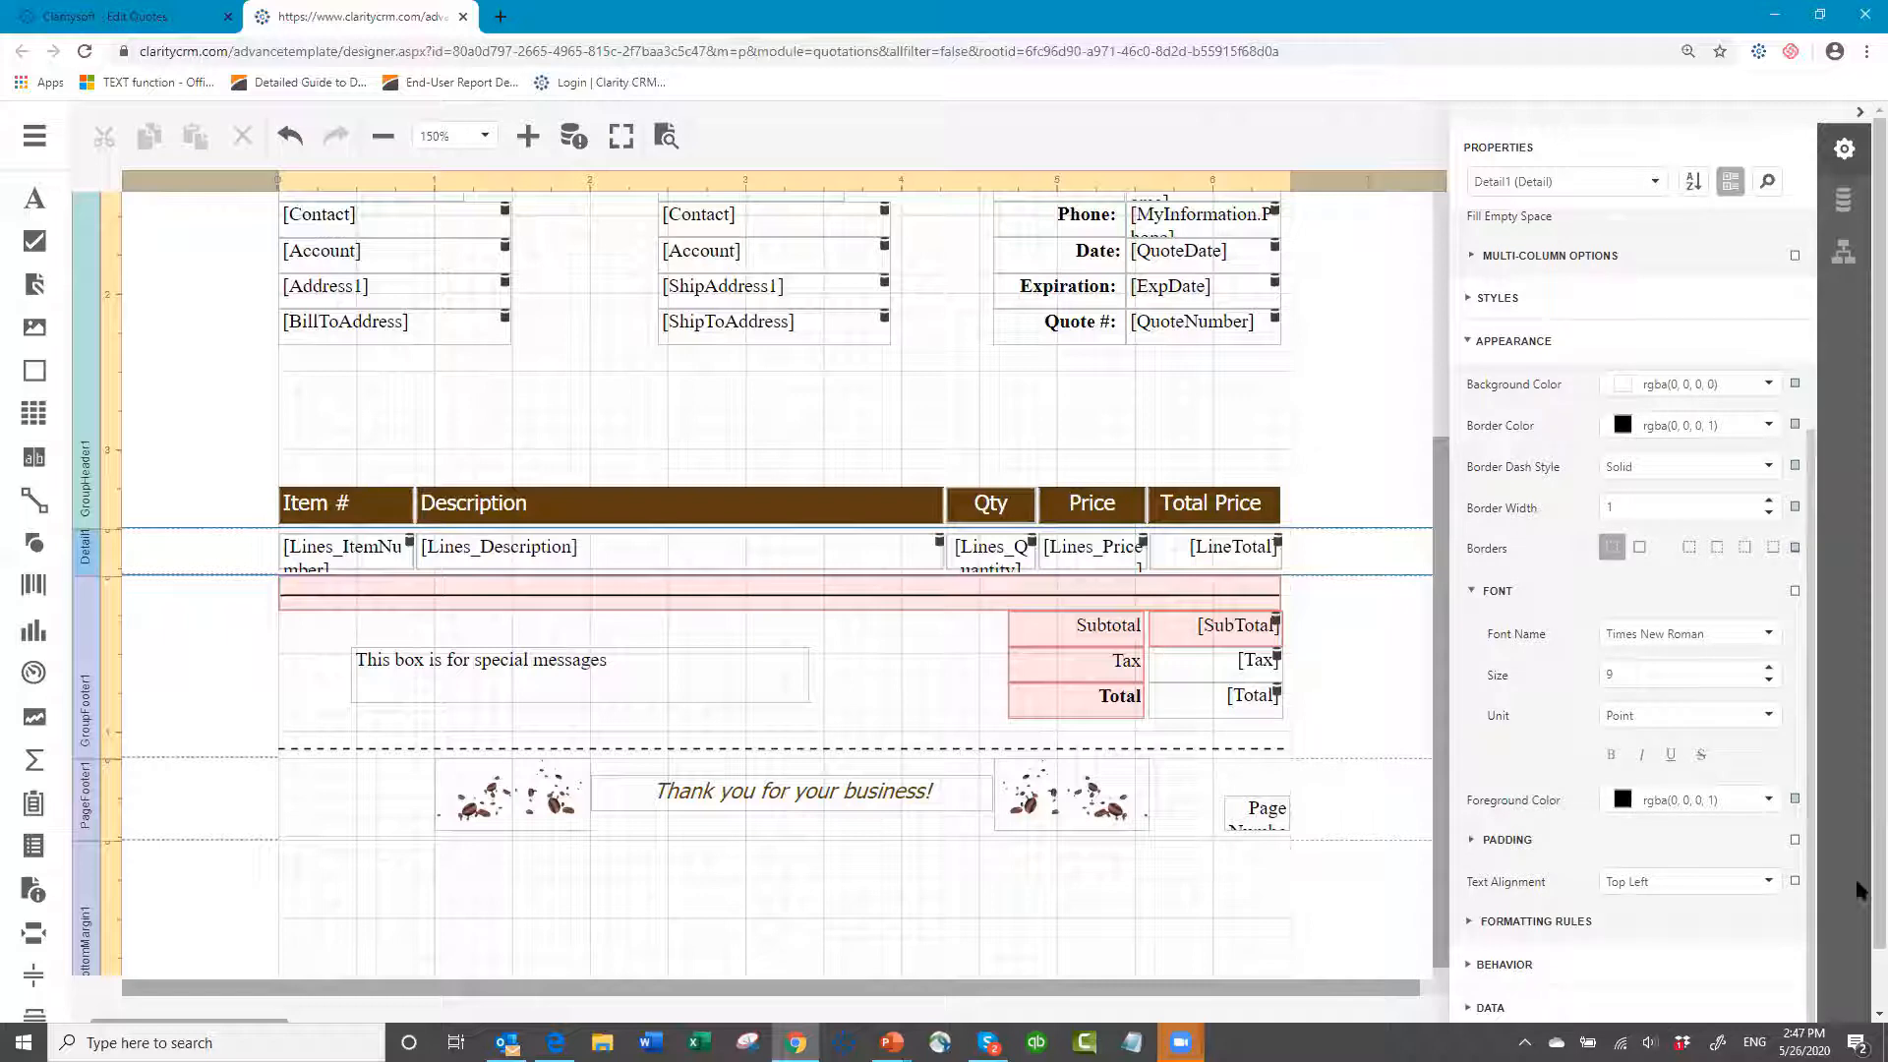
pyautogui.moveTo(1881, 940); pyautogui.dragTo(1882, 982)
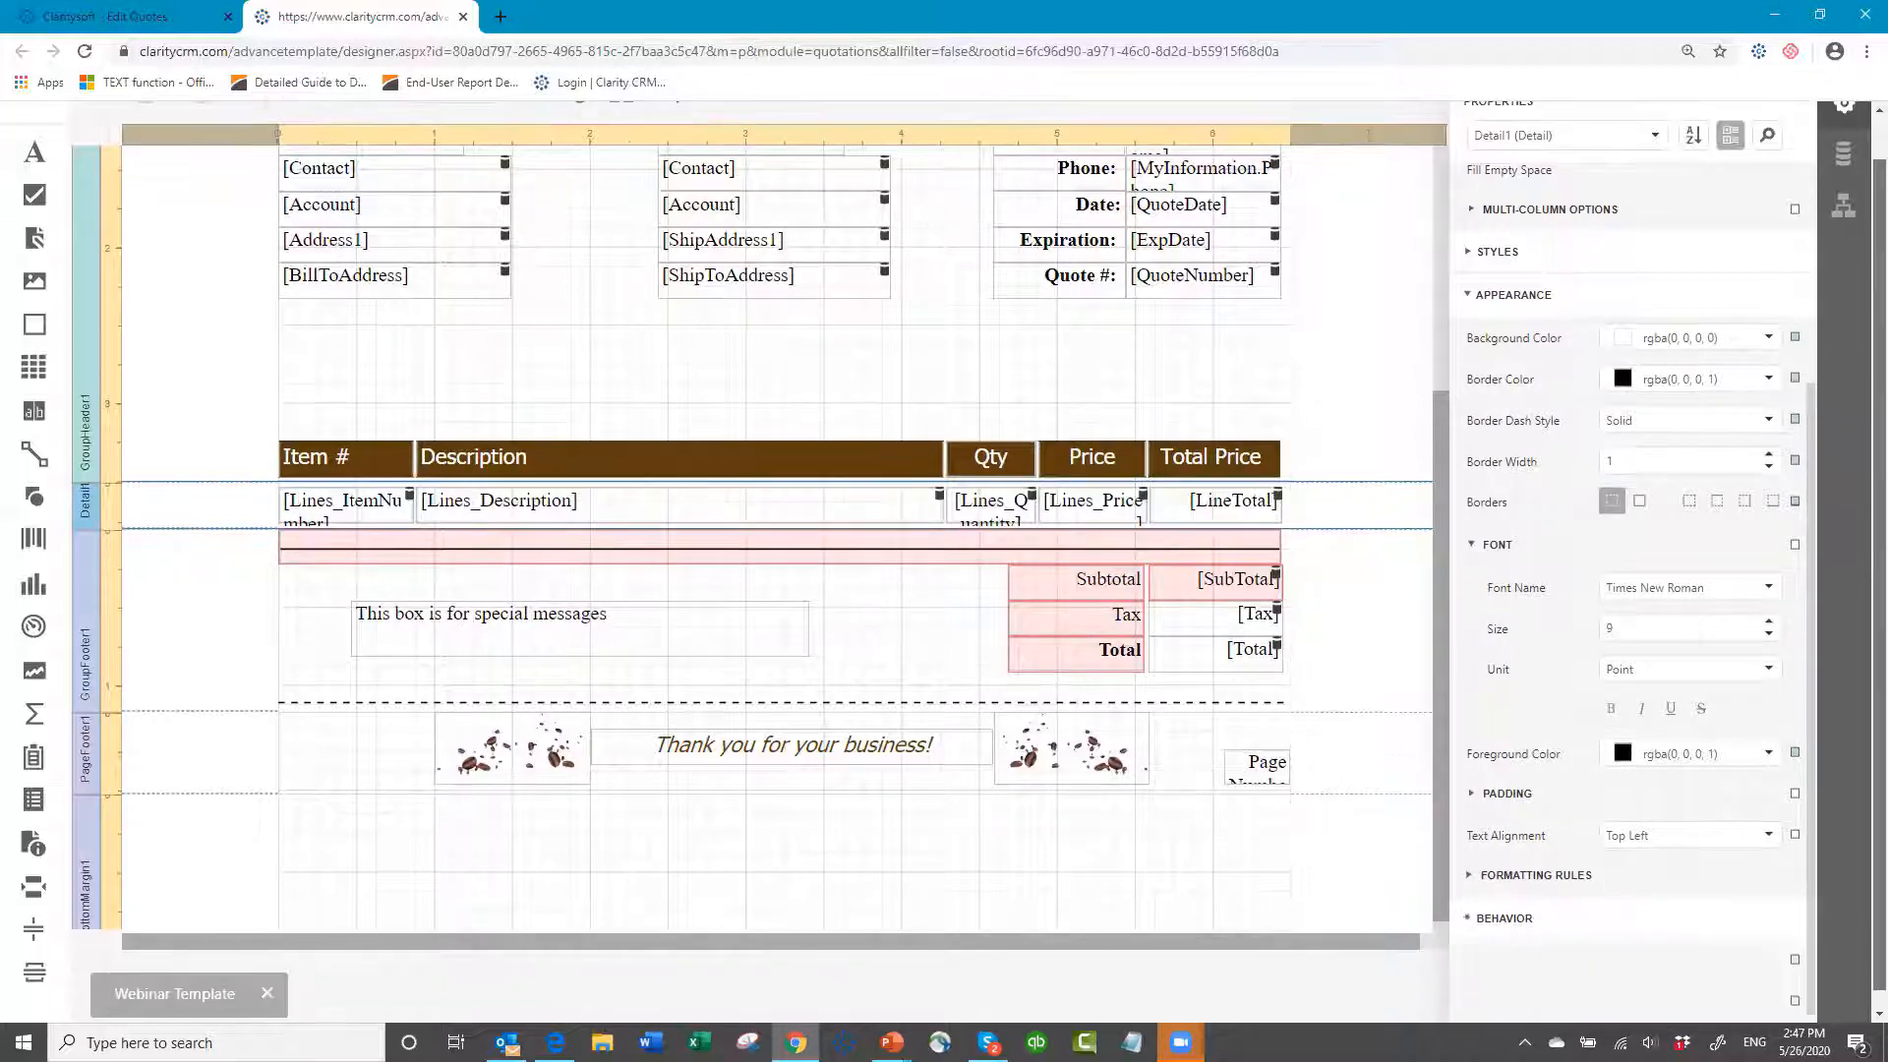
pyautogui.click(1468, 918)
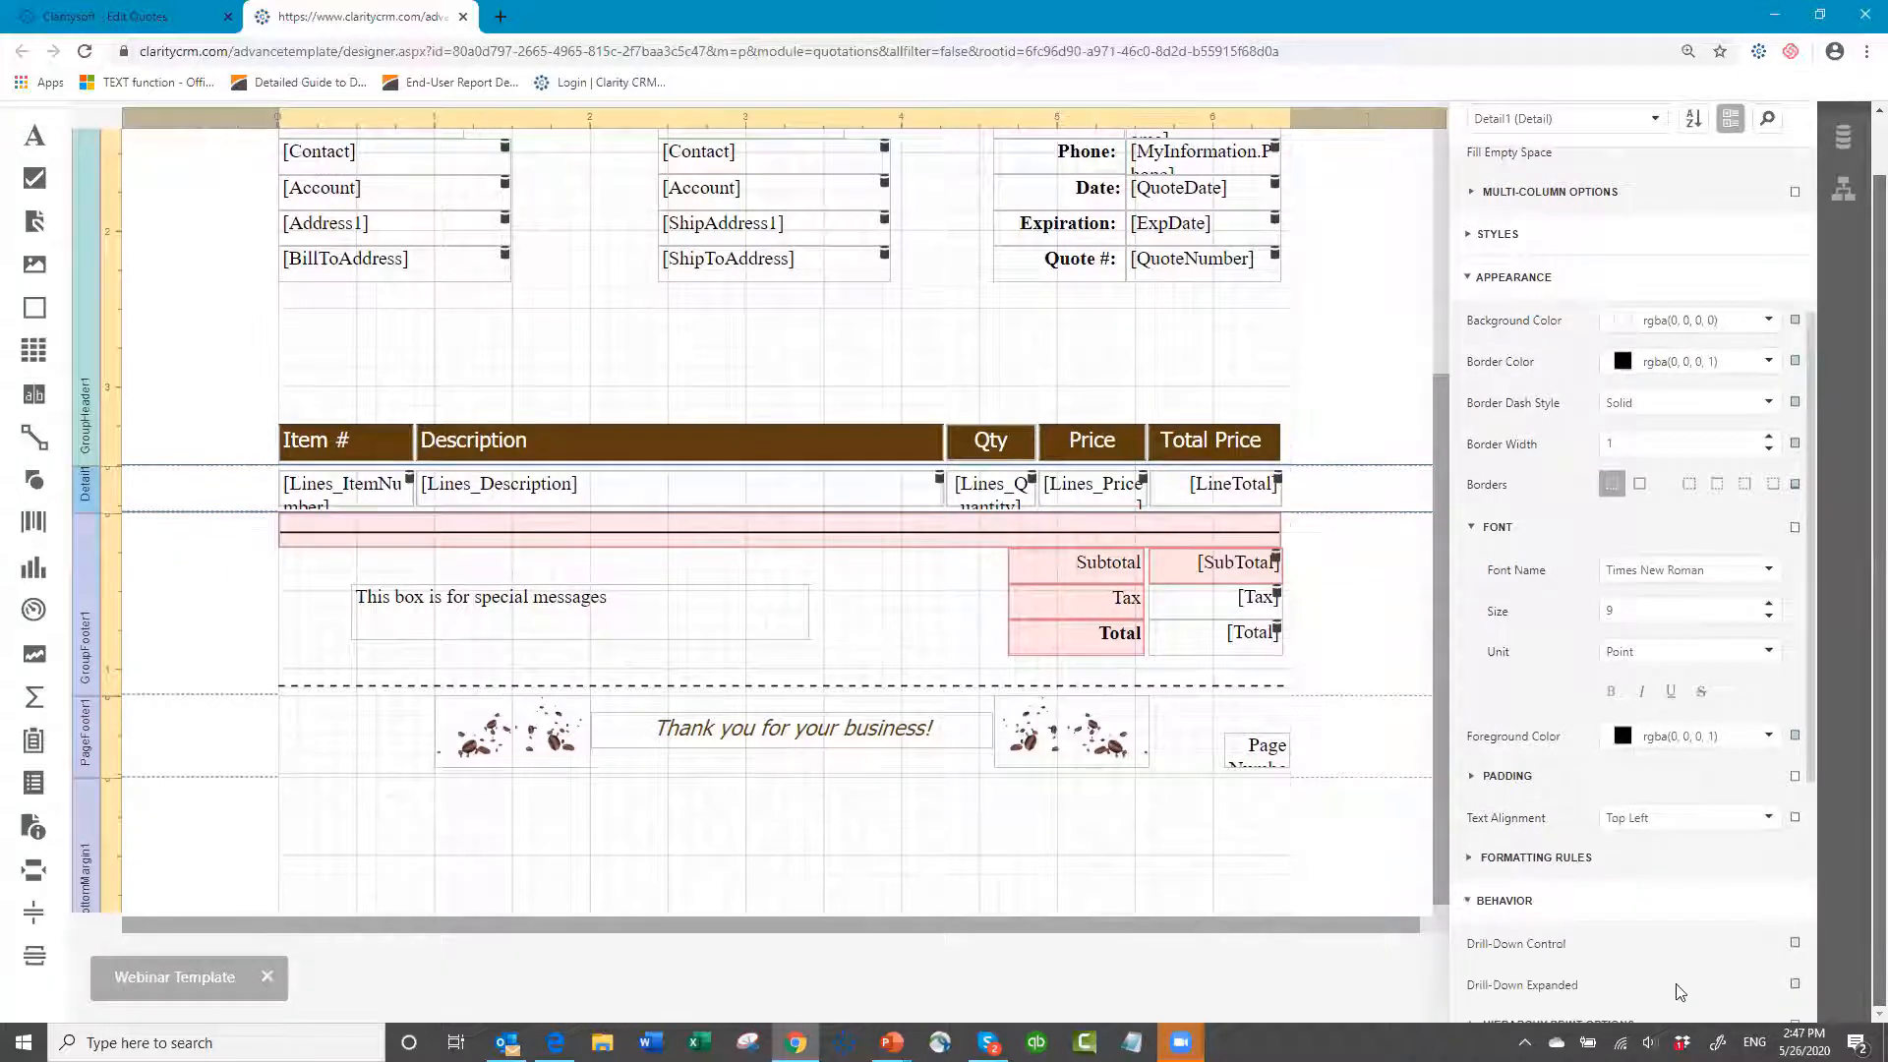
pyautogui.click(1471, 902)
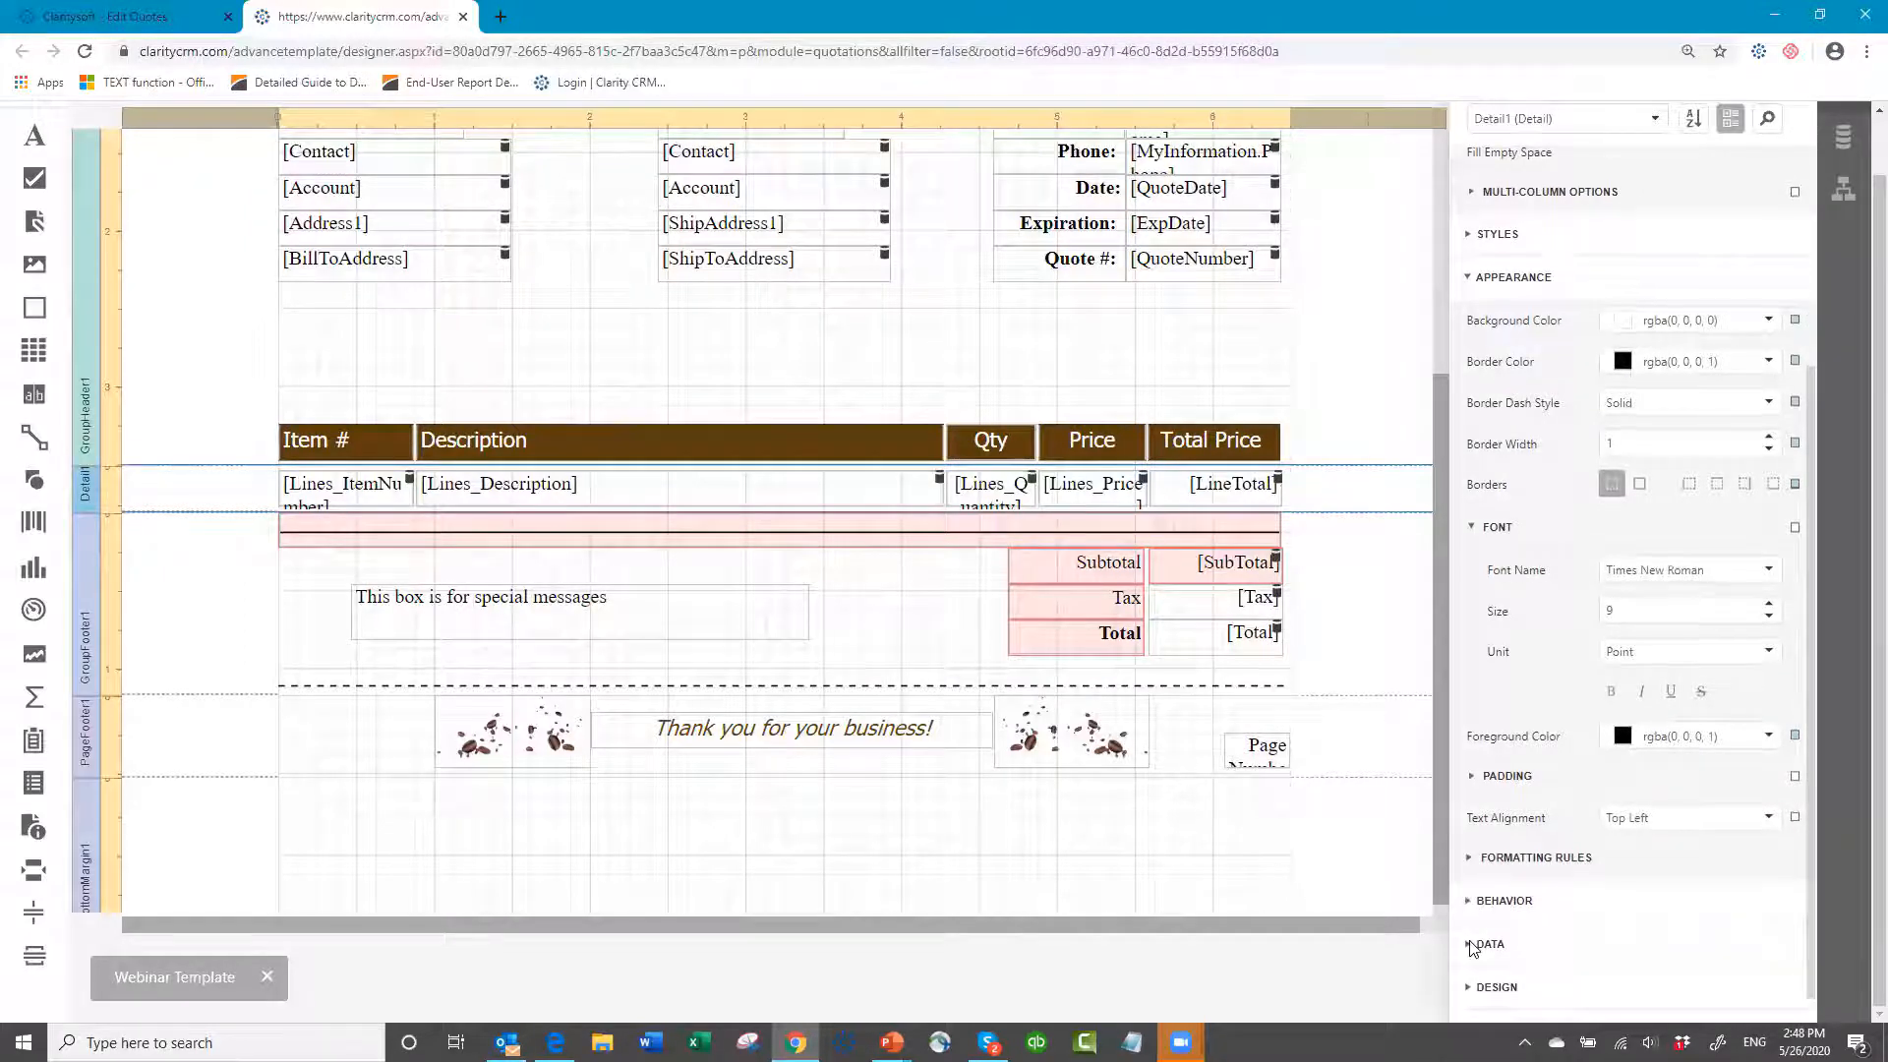
pyautogui.click(1472, 948)
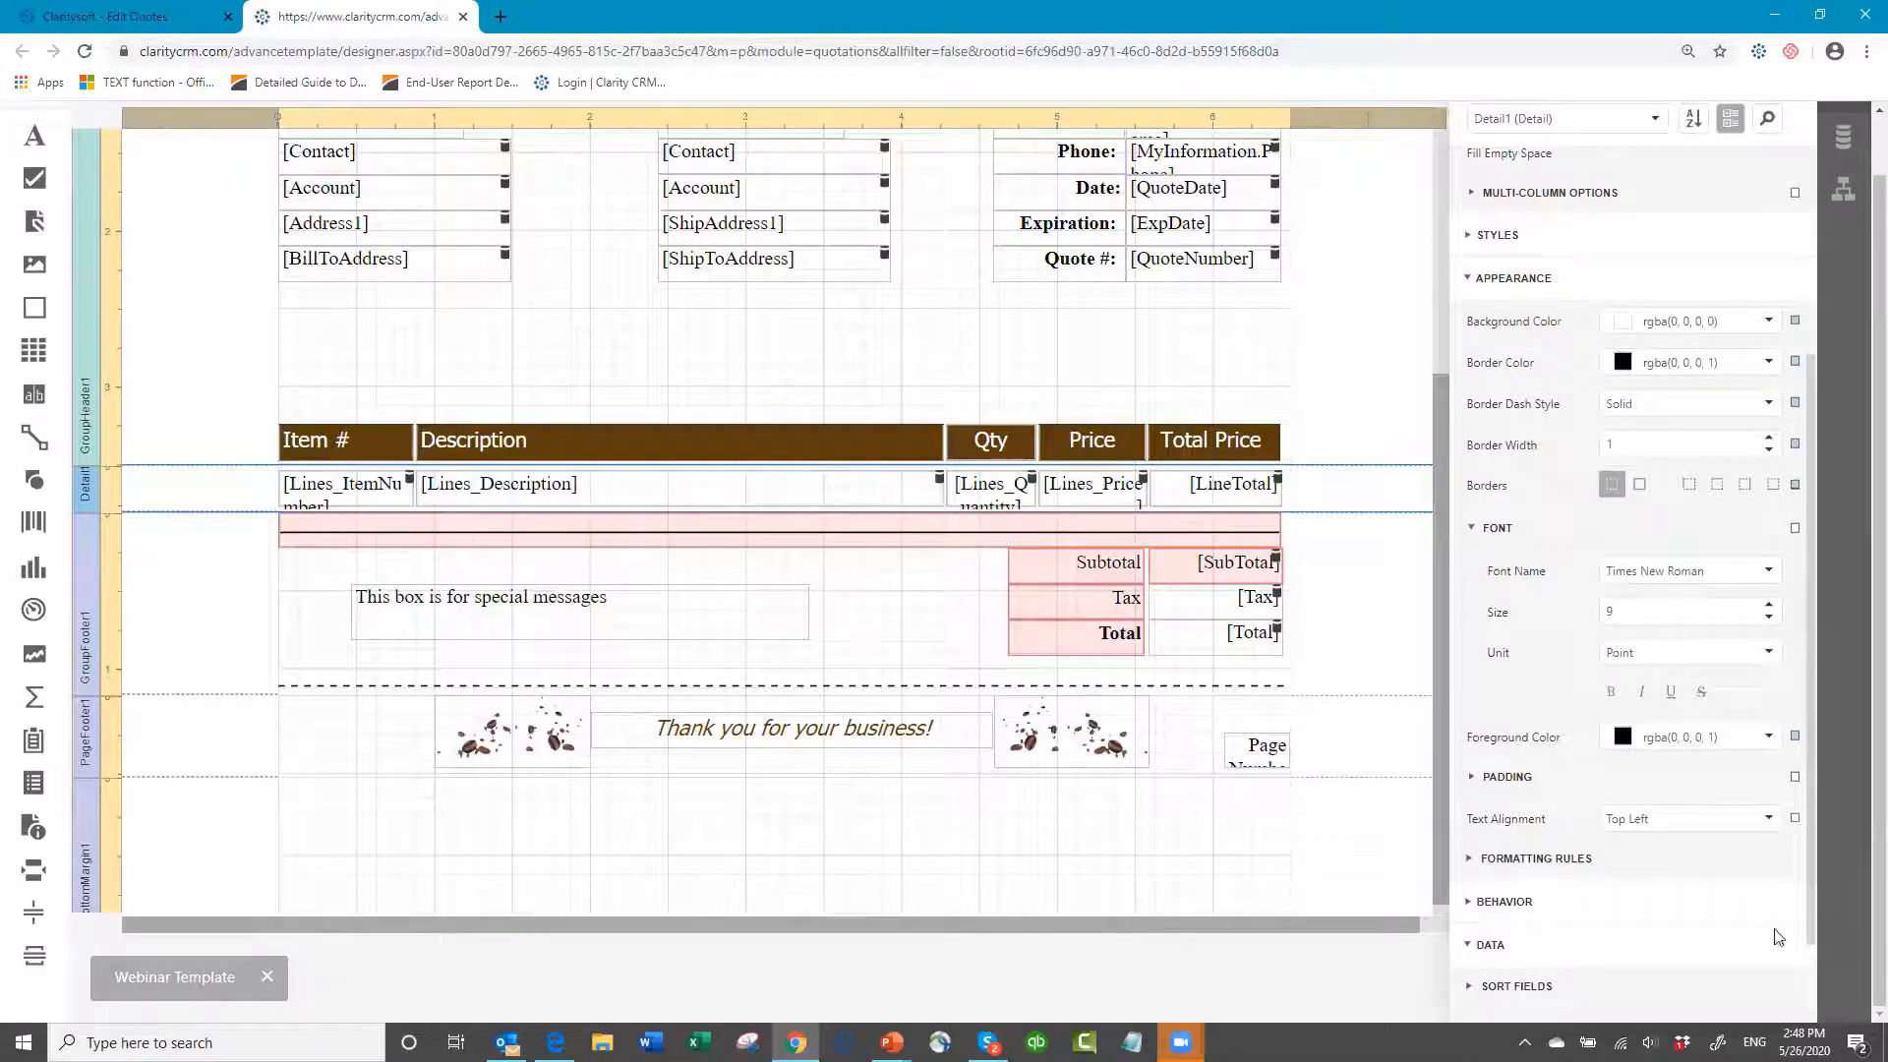
pyautogui.scroll(-2, 1814, 944)
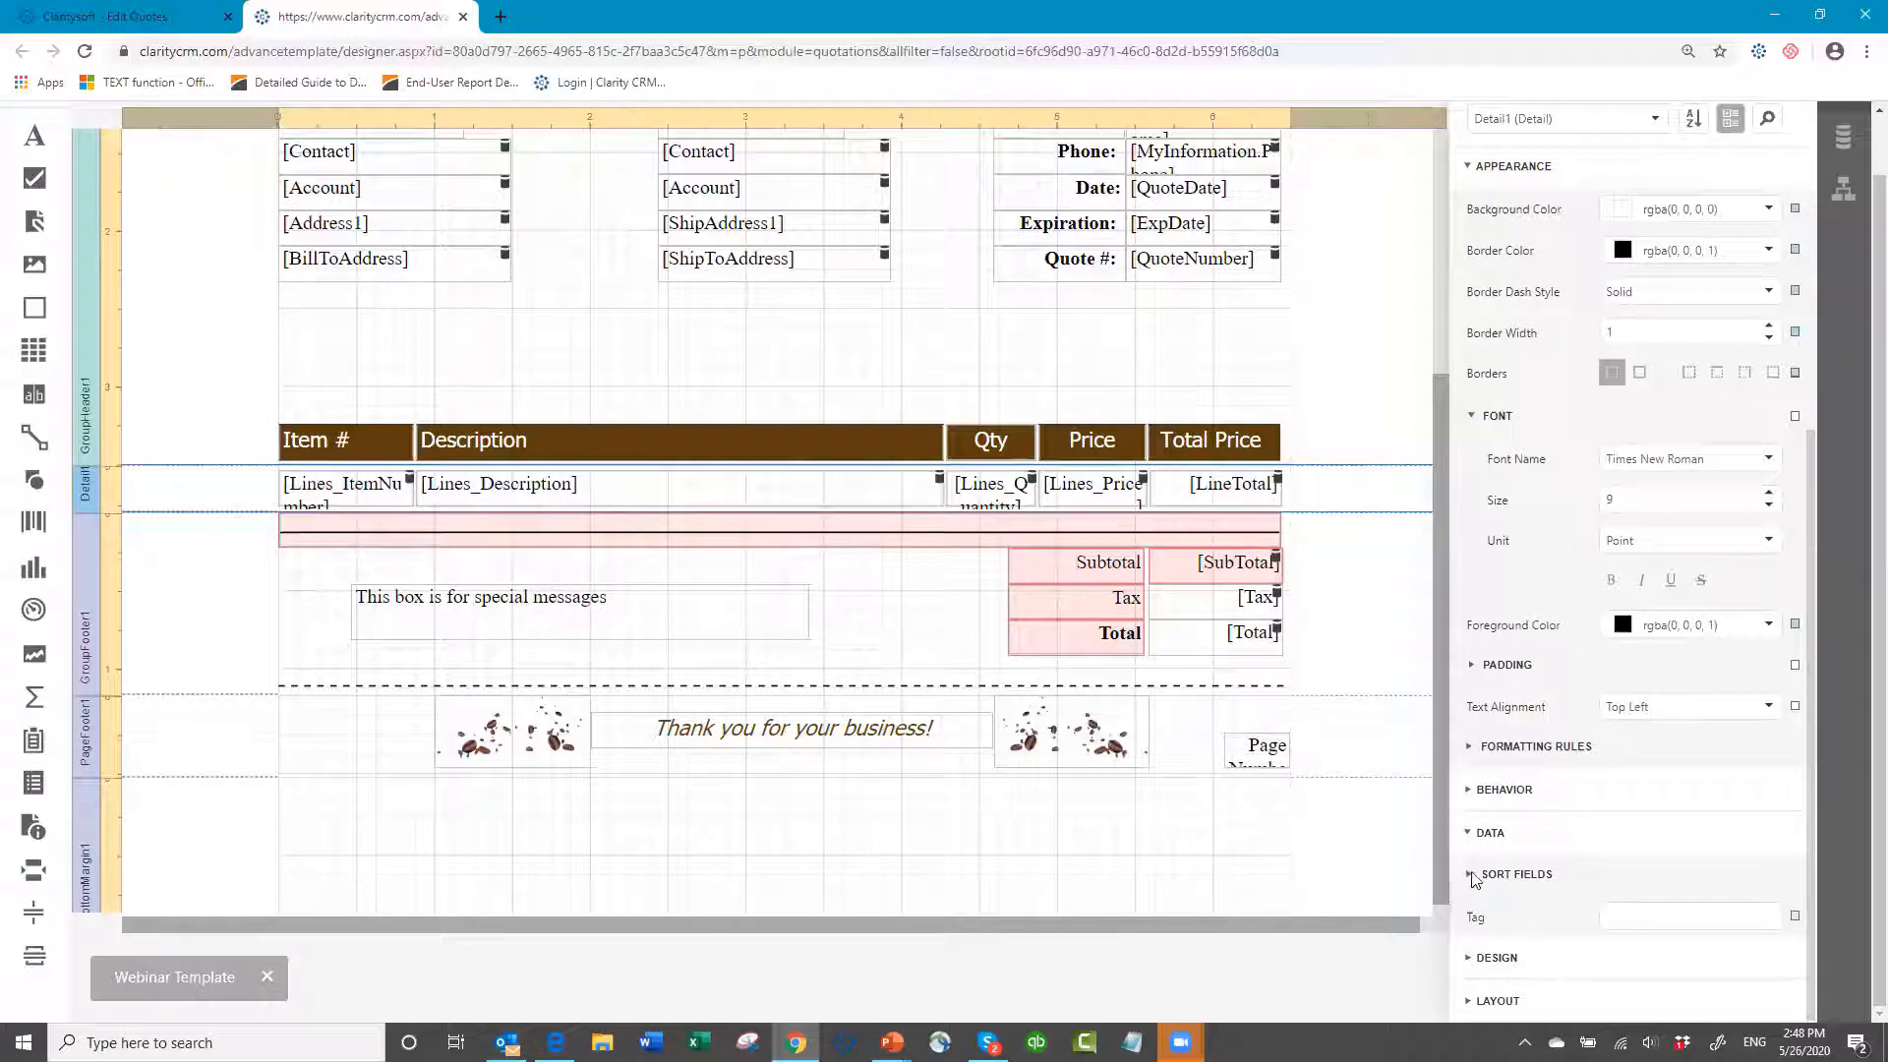
pyautogui.click(1472, 876)
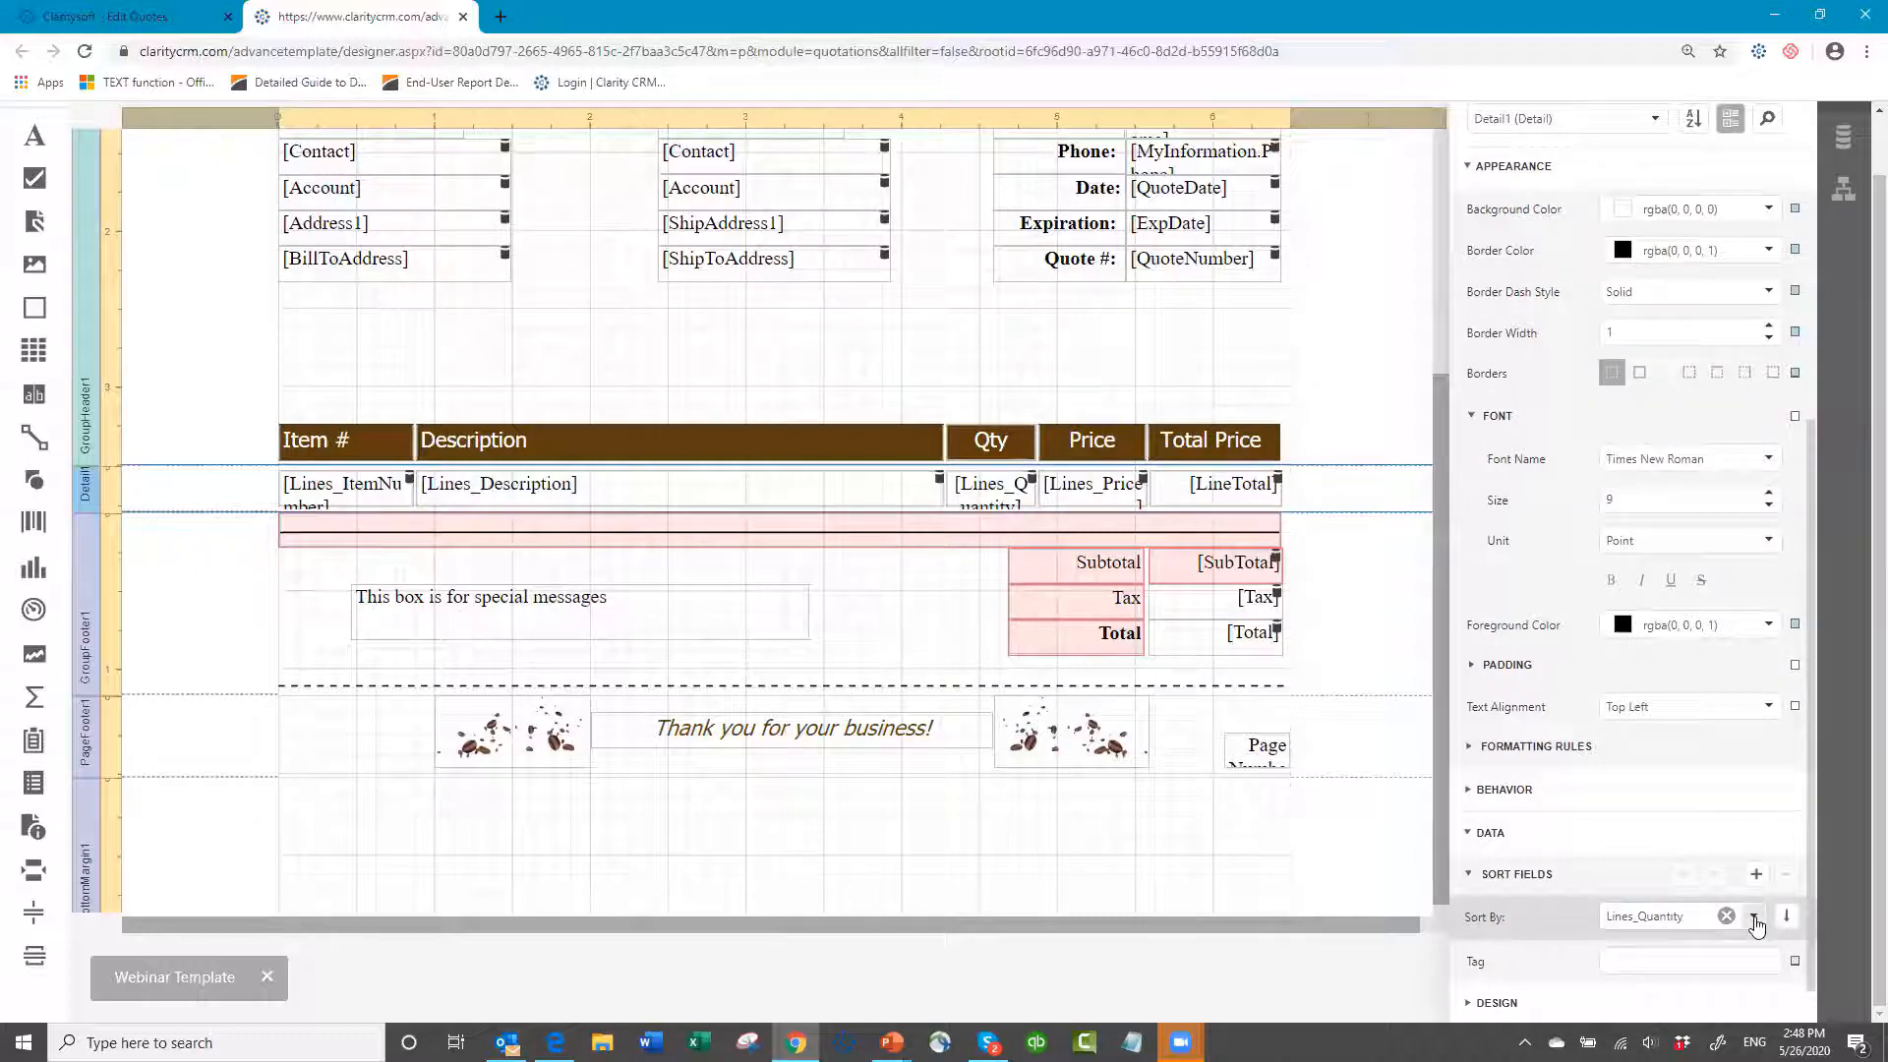
# - Set the Detail1 band's sort field to Lines_LineNumber
pyautogui.click(1755, 920)
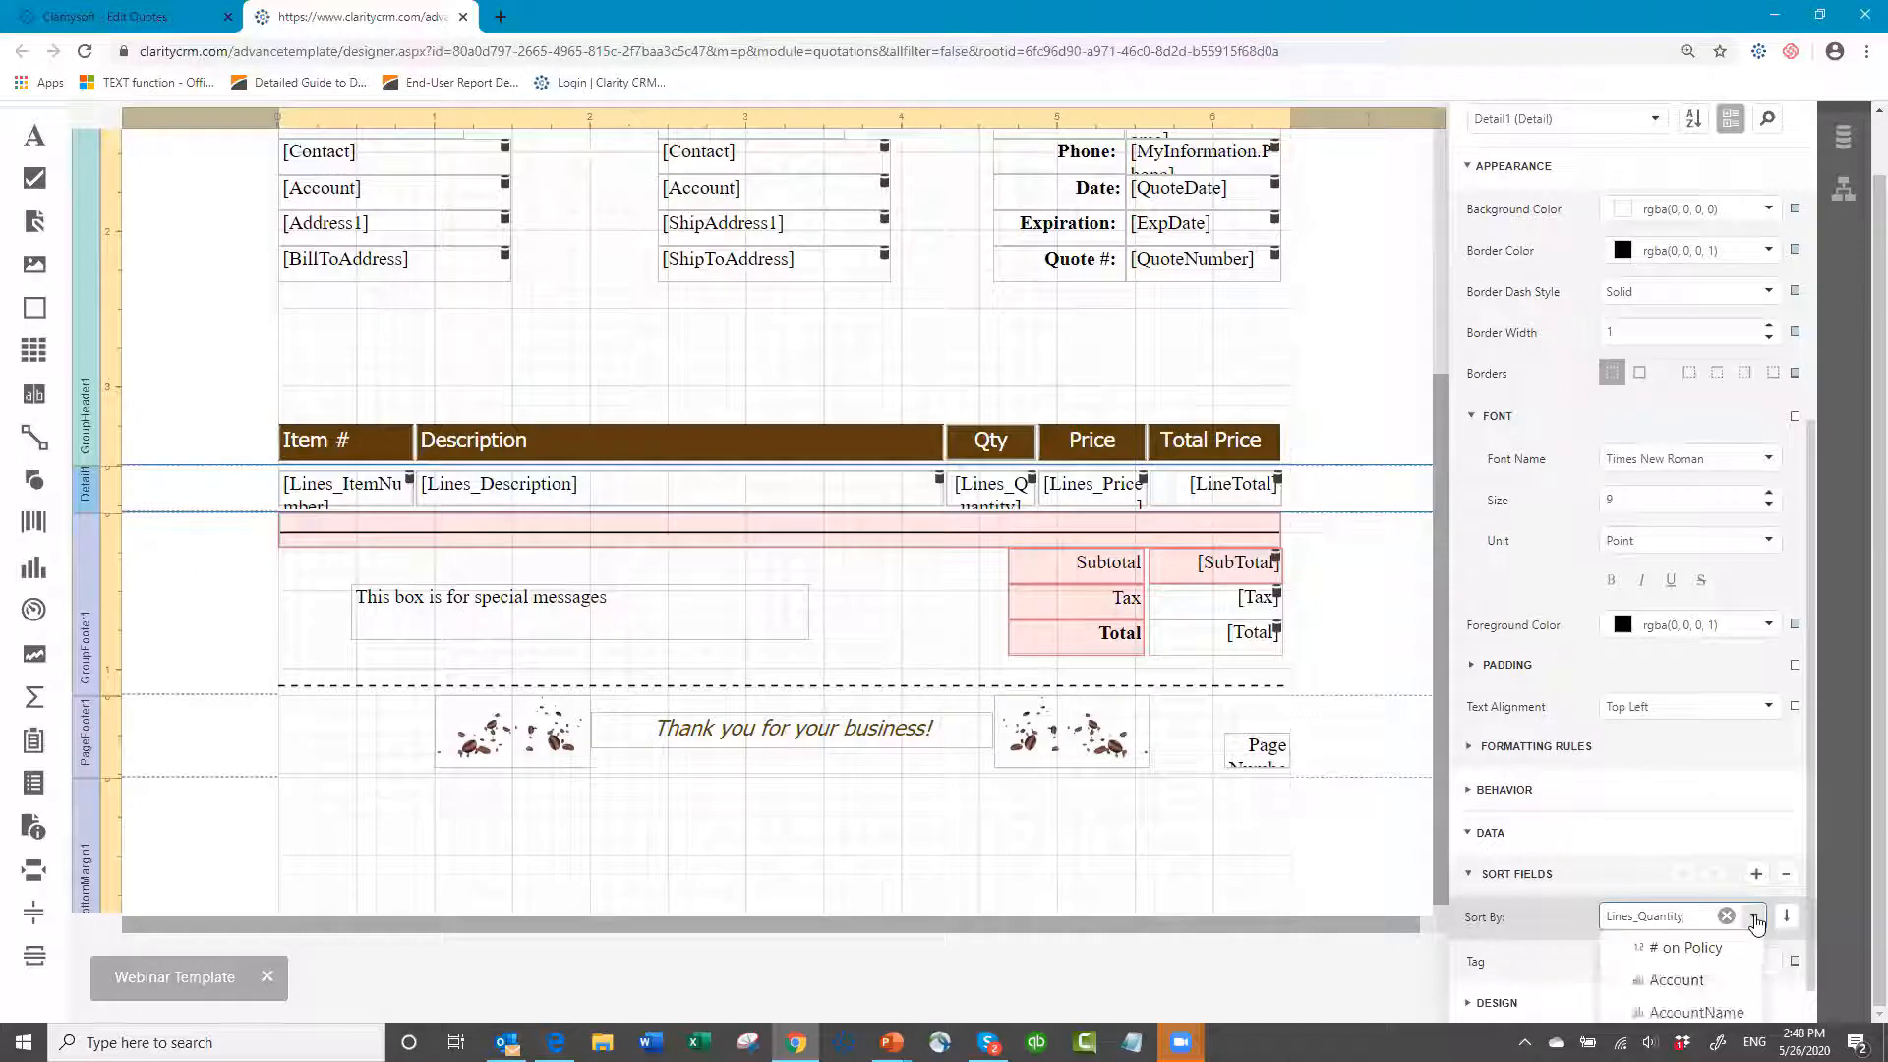
pyautogui.scroll(-3, 1725, 972)
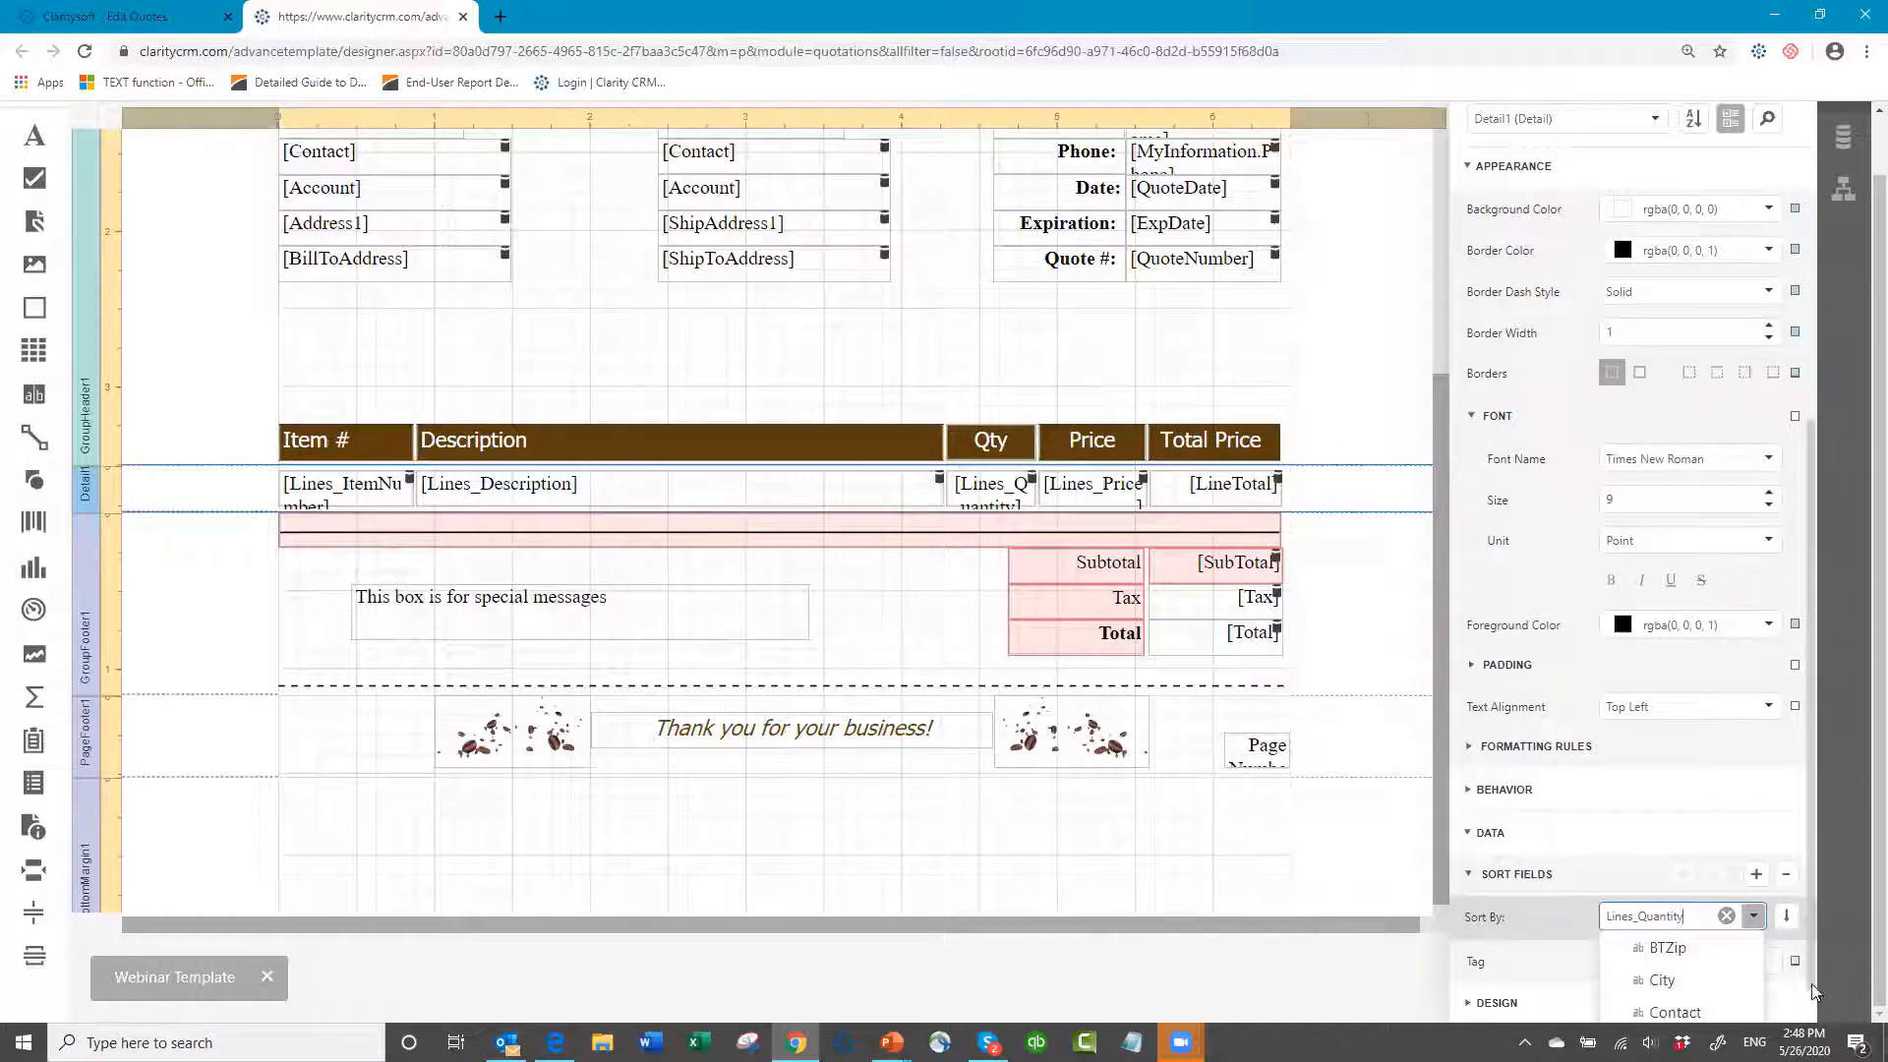
pyautogui.scroll(-2, 1817, 991)
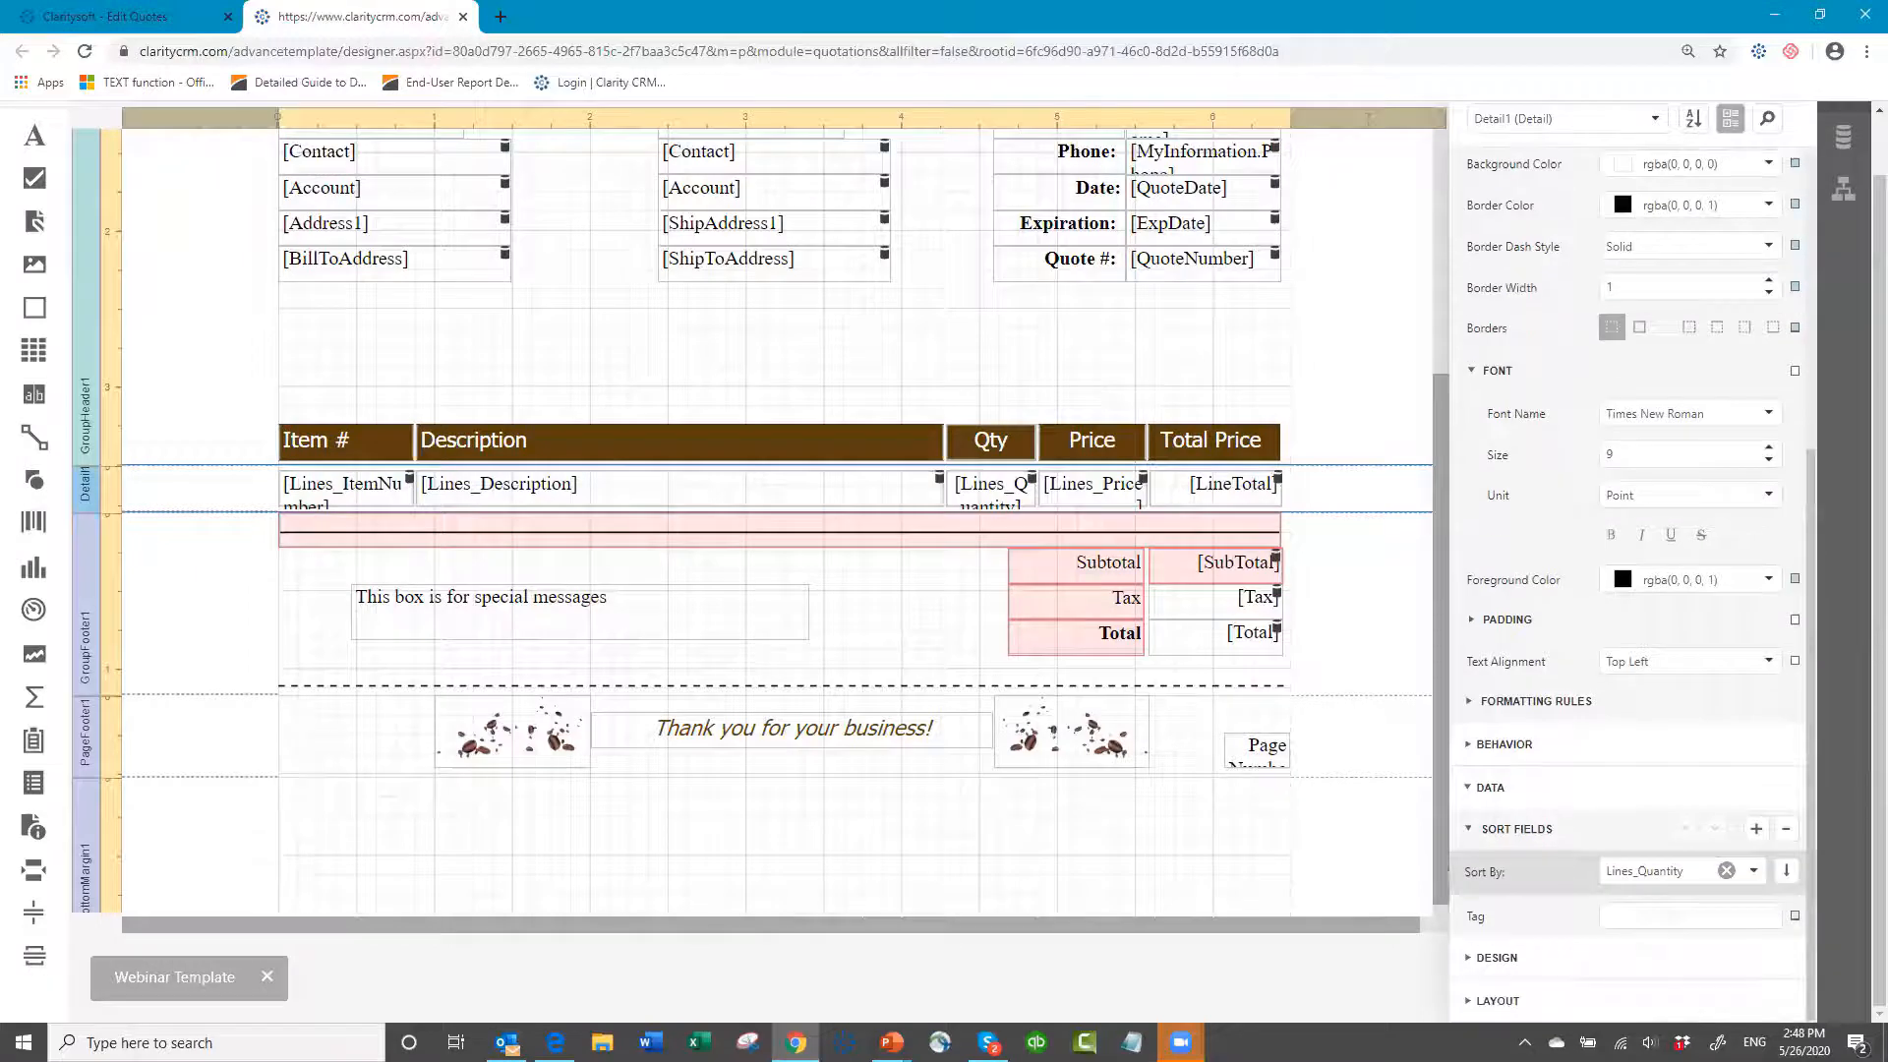
pyautogui.click(1757, 875)
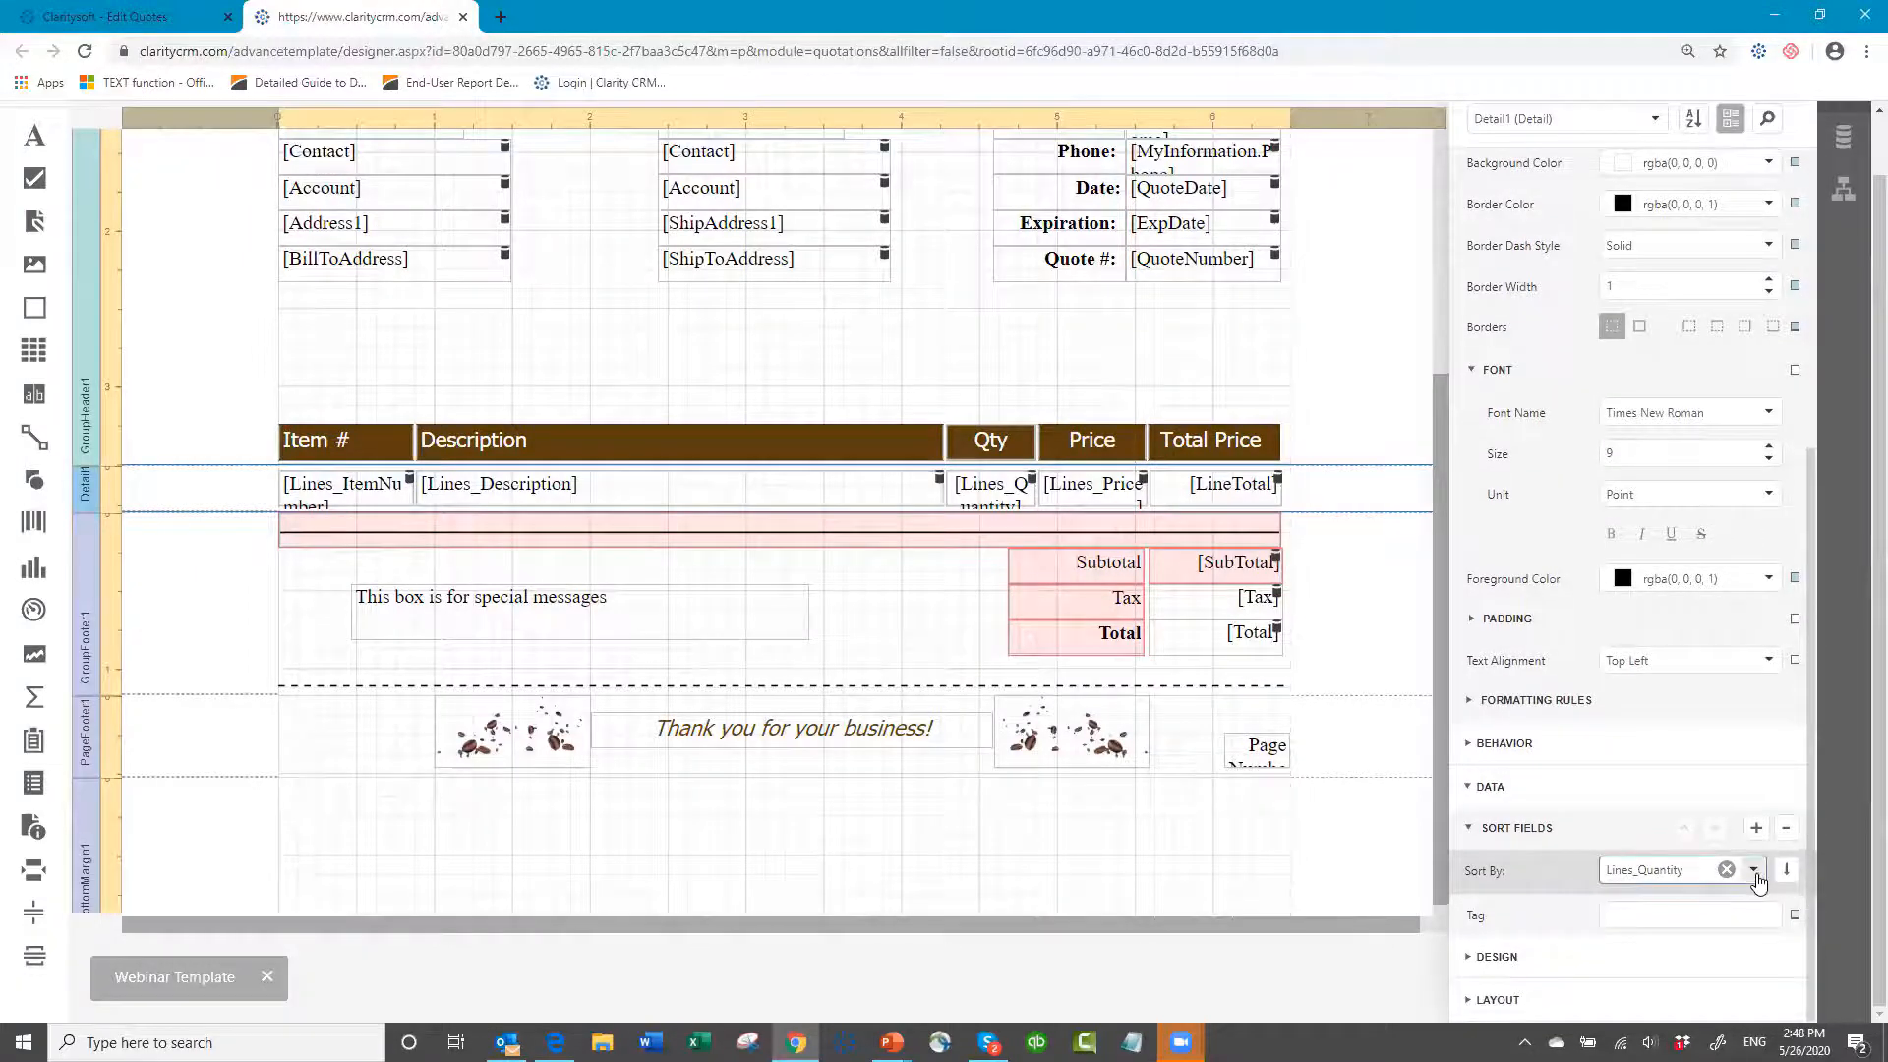
pyautogui.click(1756, 877)
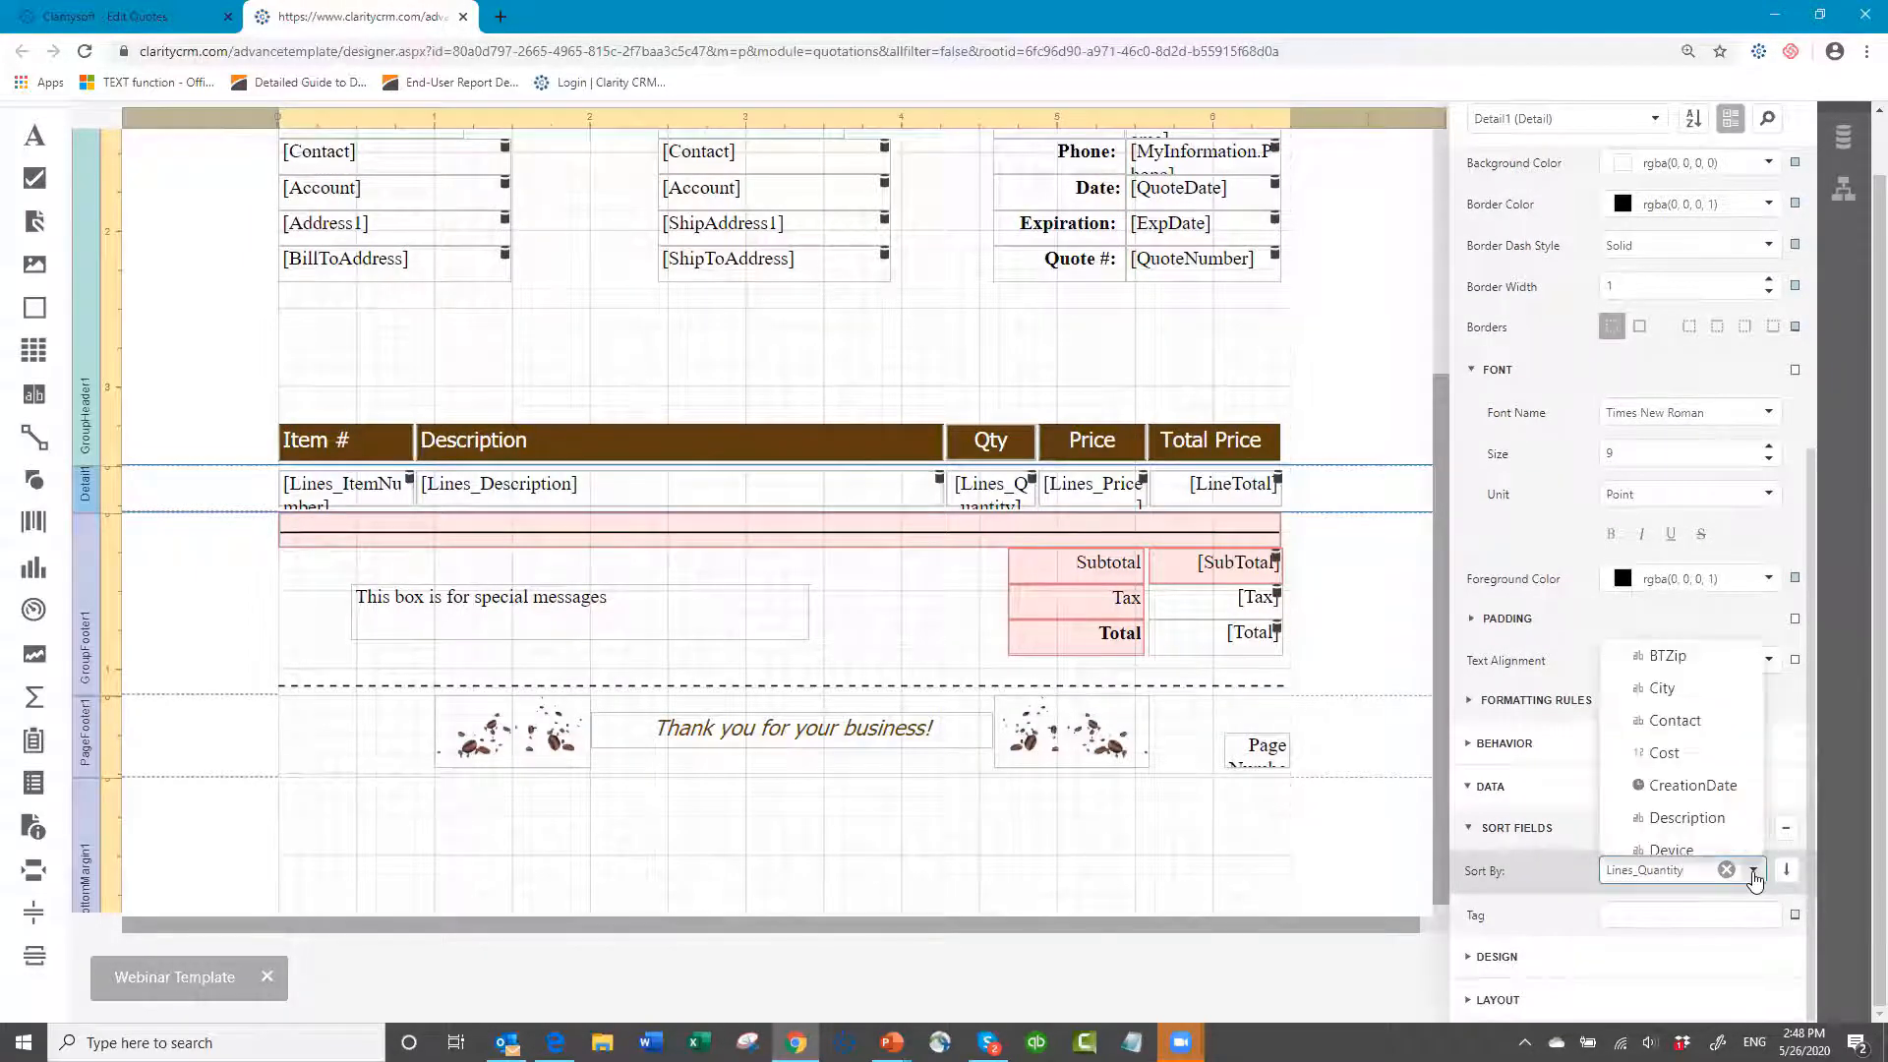
pyautogui.scroll(-2, 1672, 780)
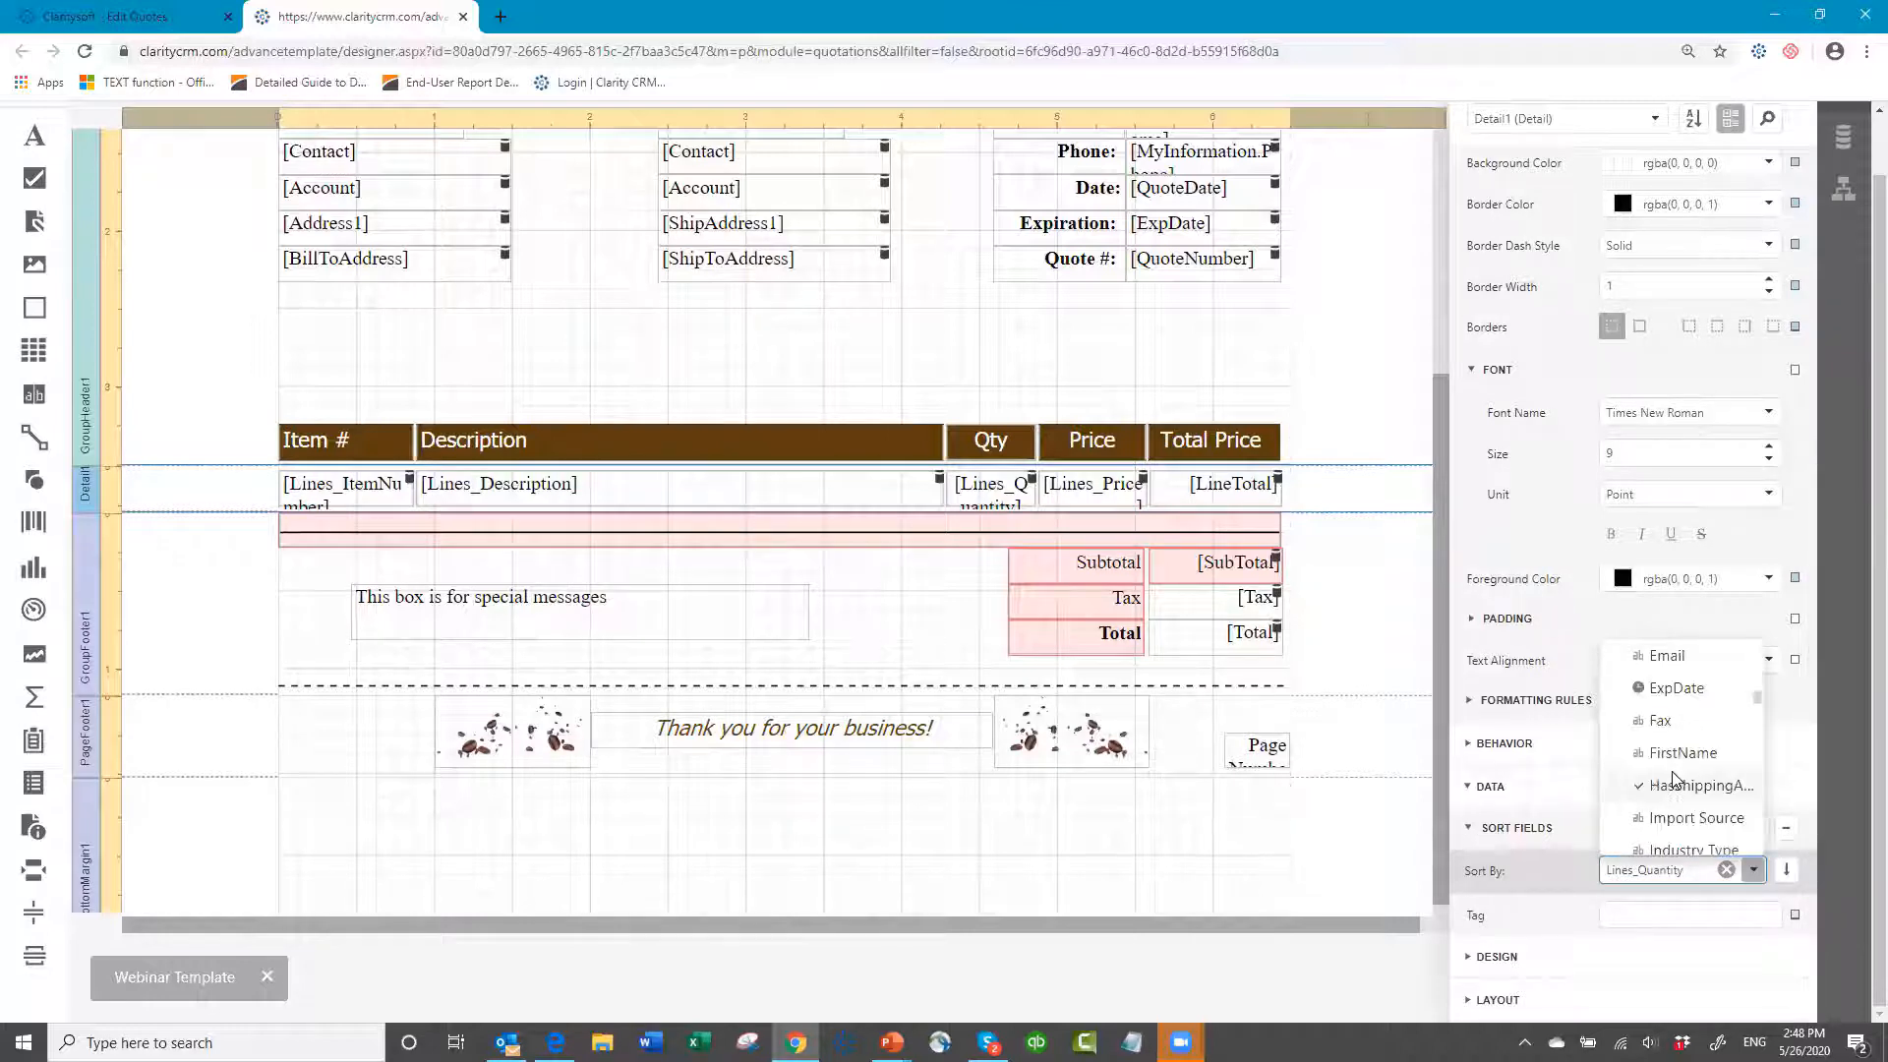
pyautogui.scroll(-3, 1674, 781)
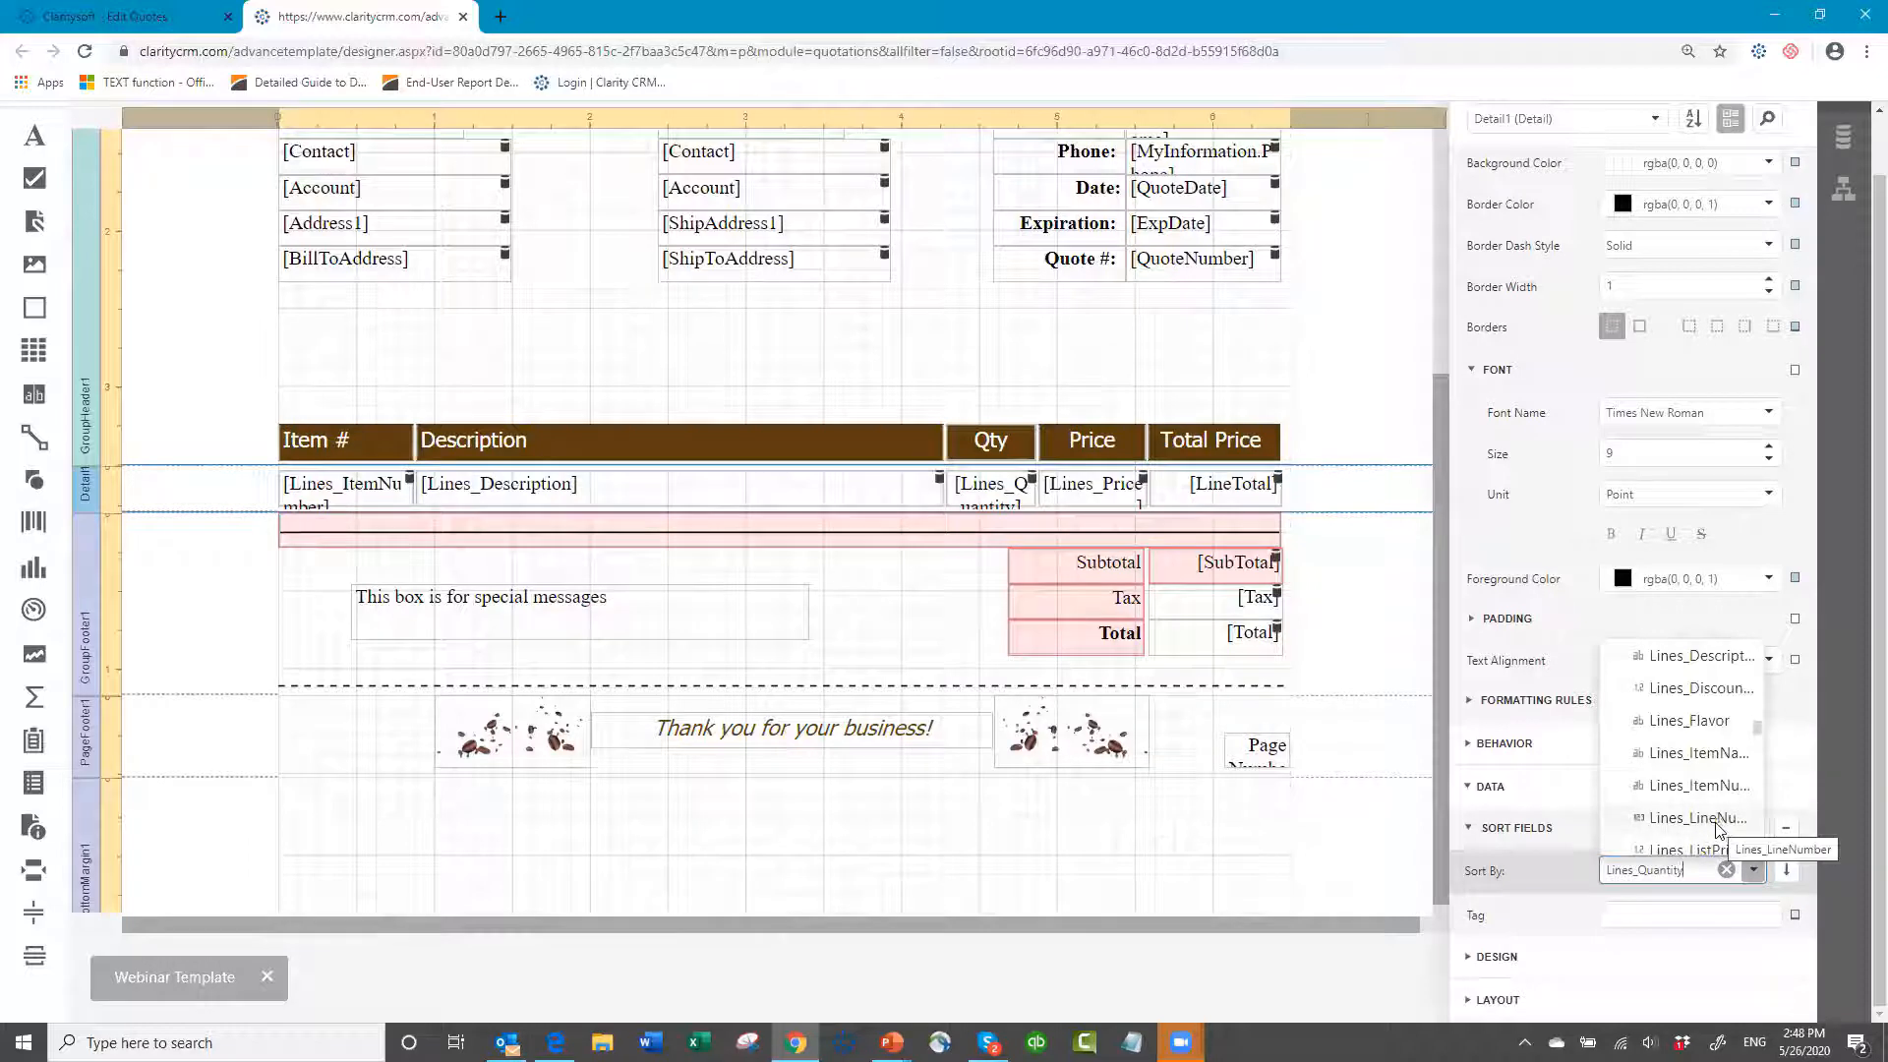
pyautogui.click(1716, 822)
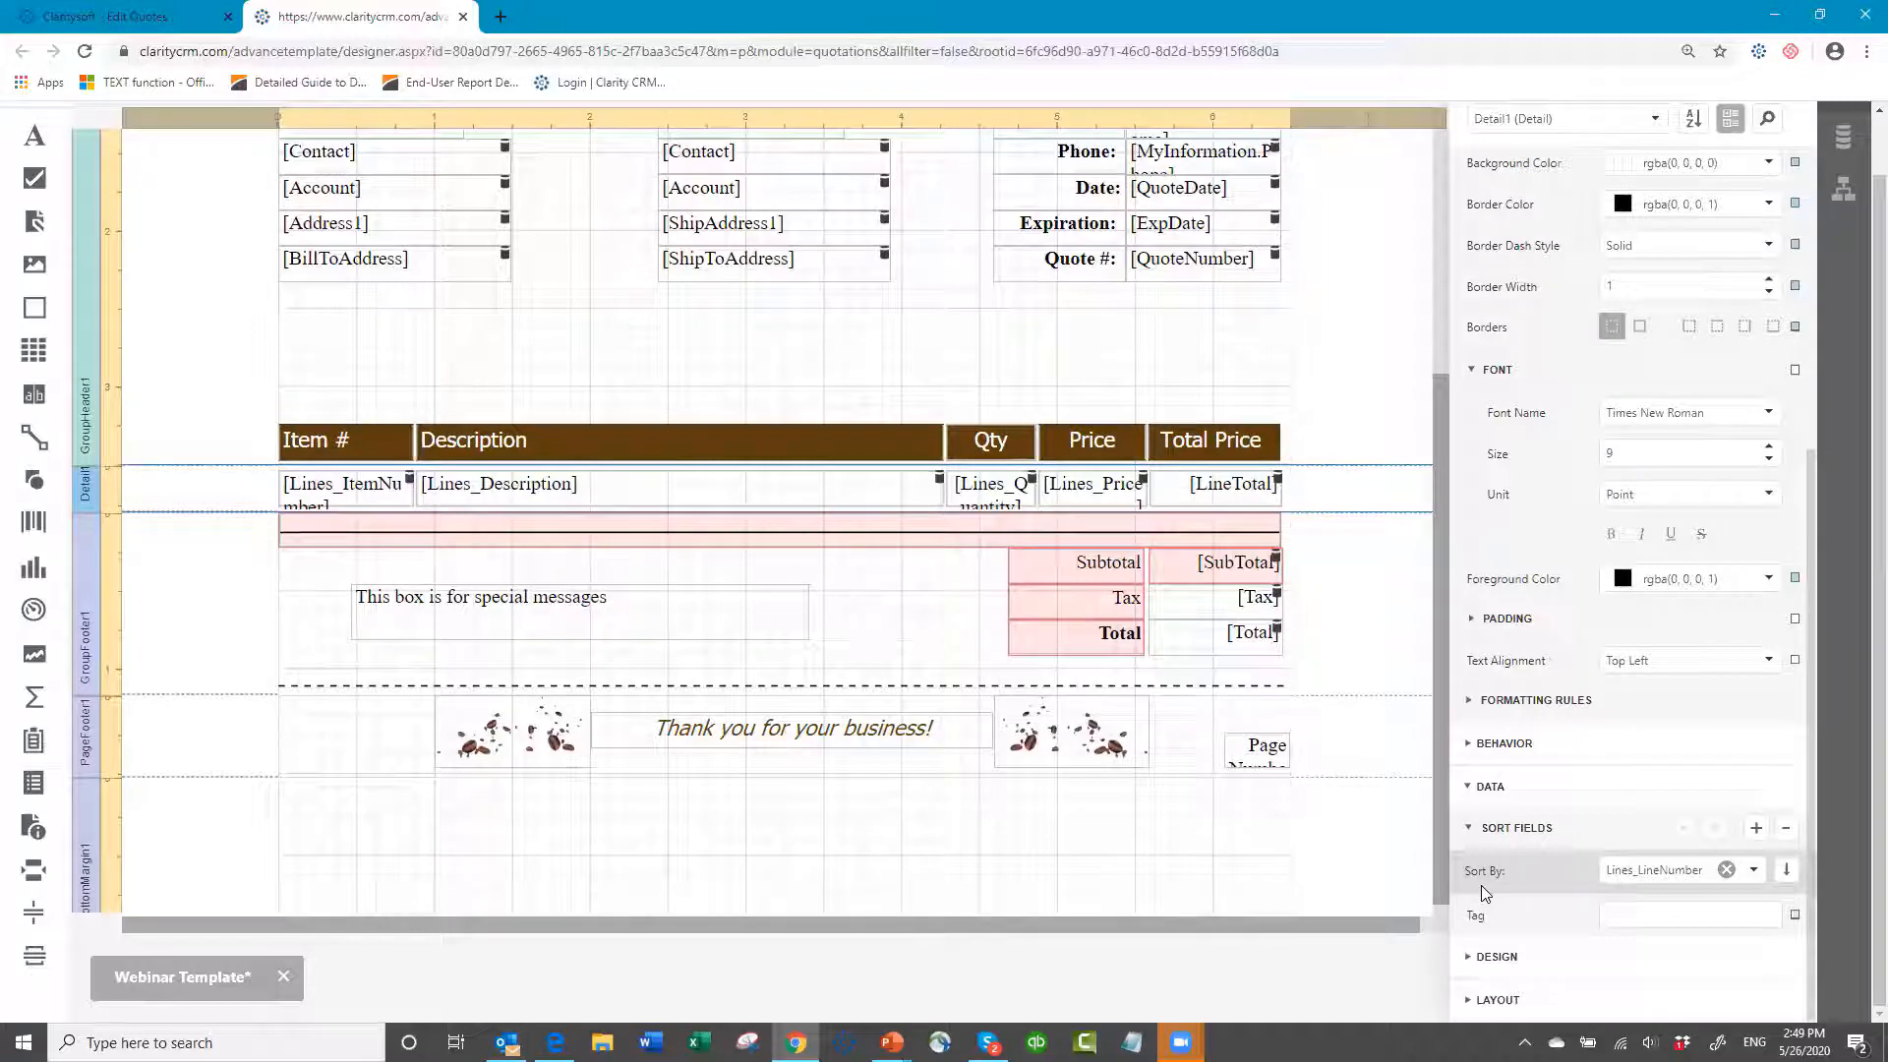
# - Save the quote template
pyautogui.click(35, 437)
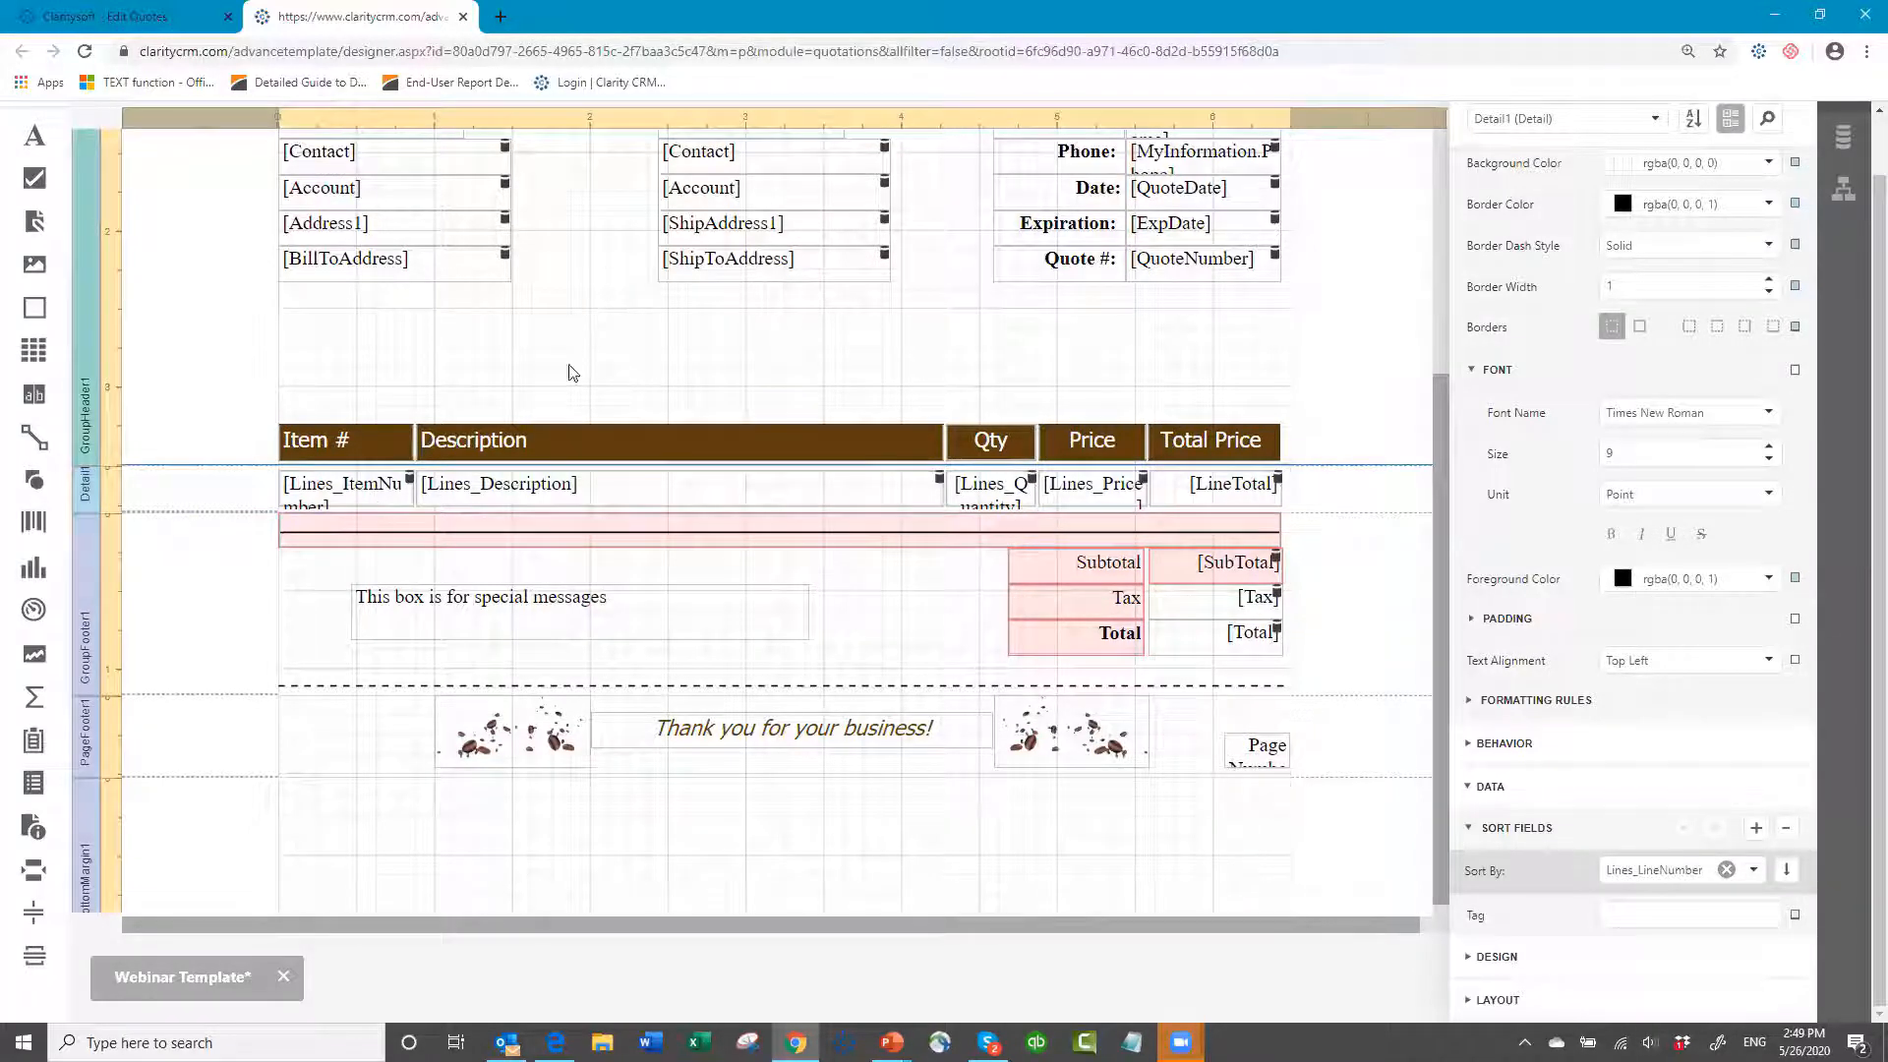
pyautogui.click(174, 325)
pyautogui.scroll(3, 178, 283)
pyautogui.scroll(1, 69, 169)
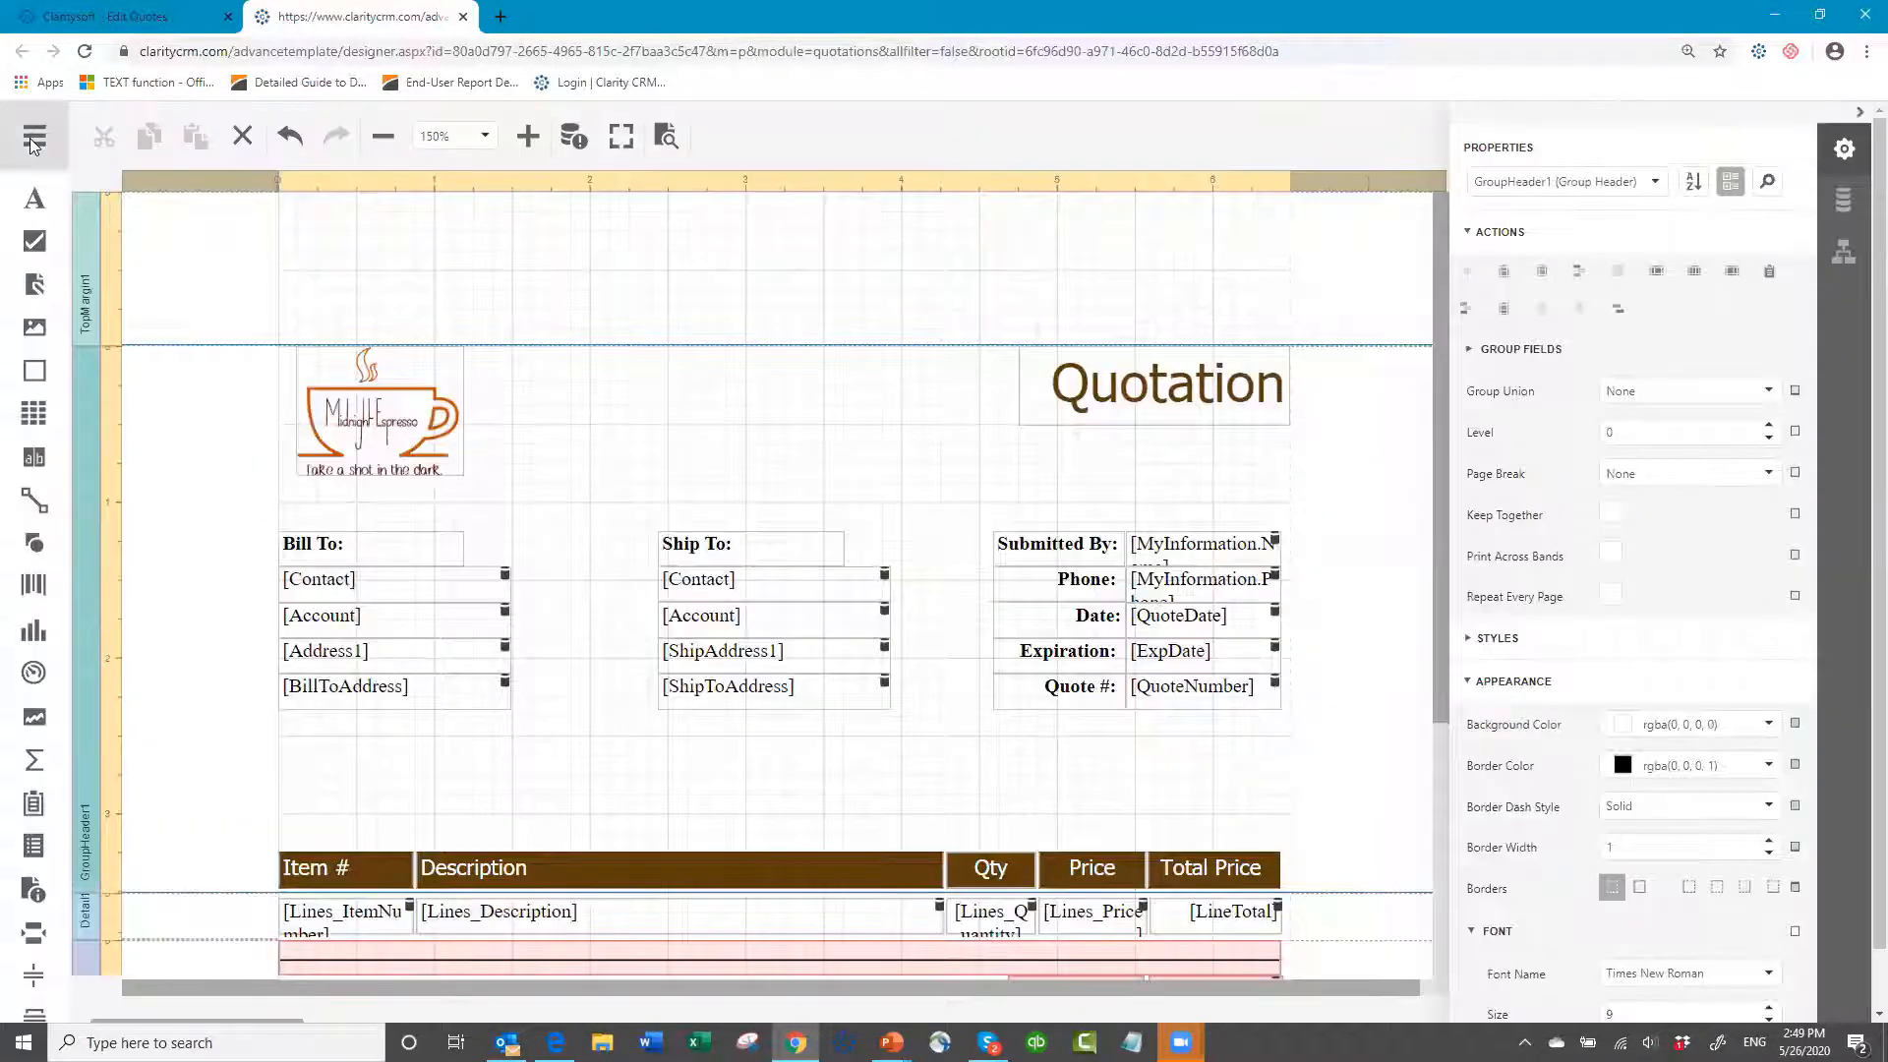
pyautogui.click(32, 143)
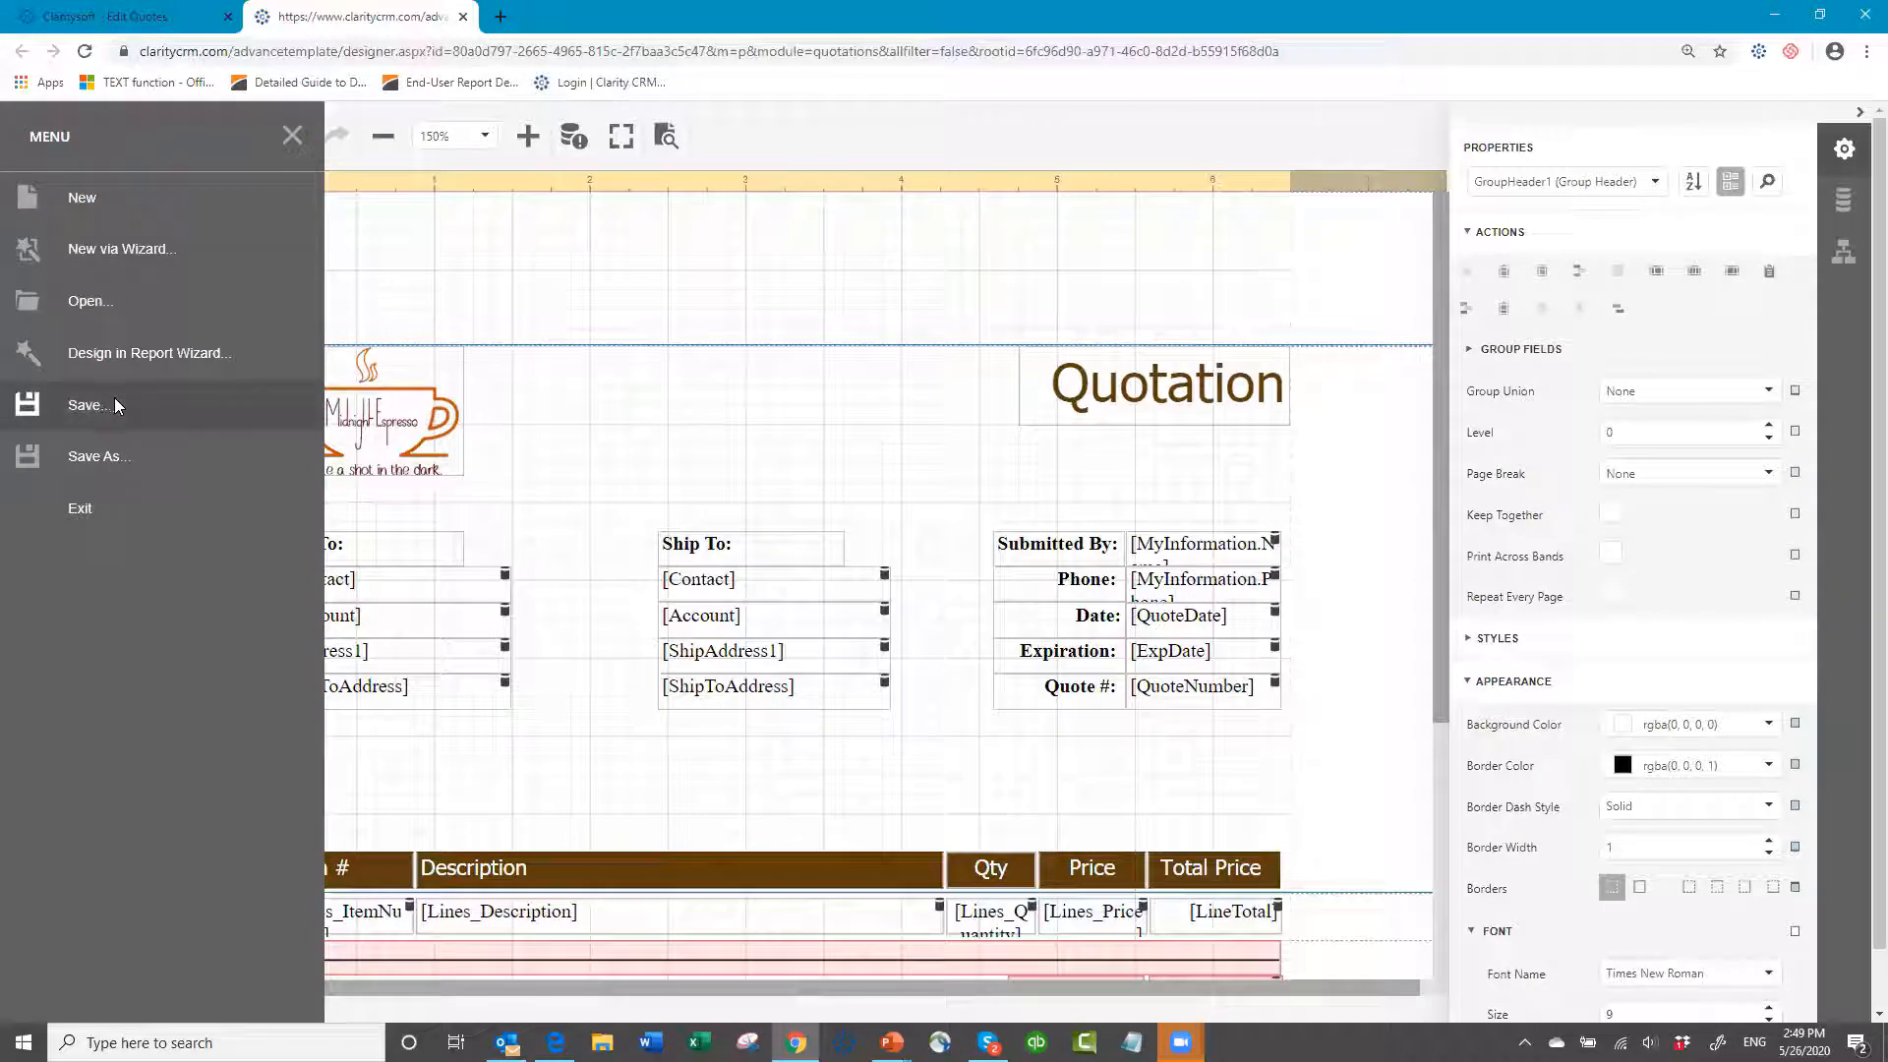
pyautogui.click(116, 405)
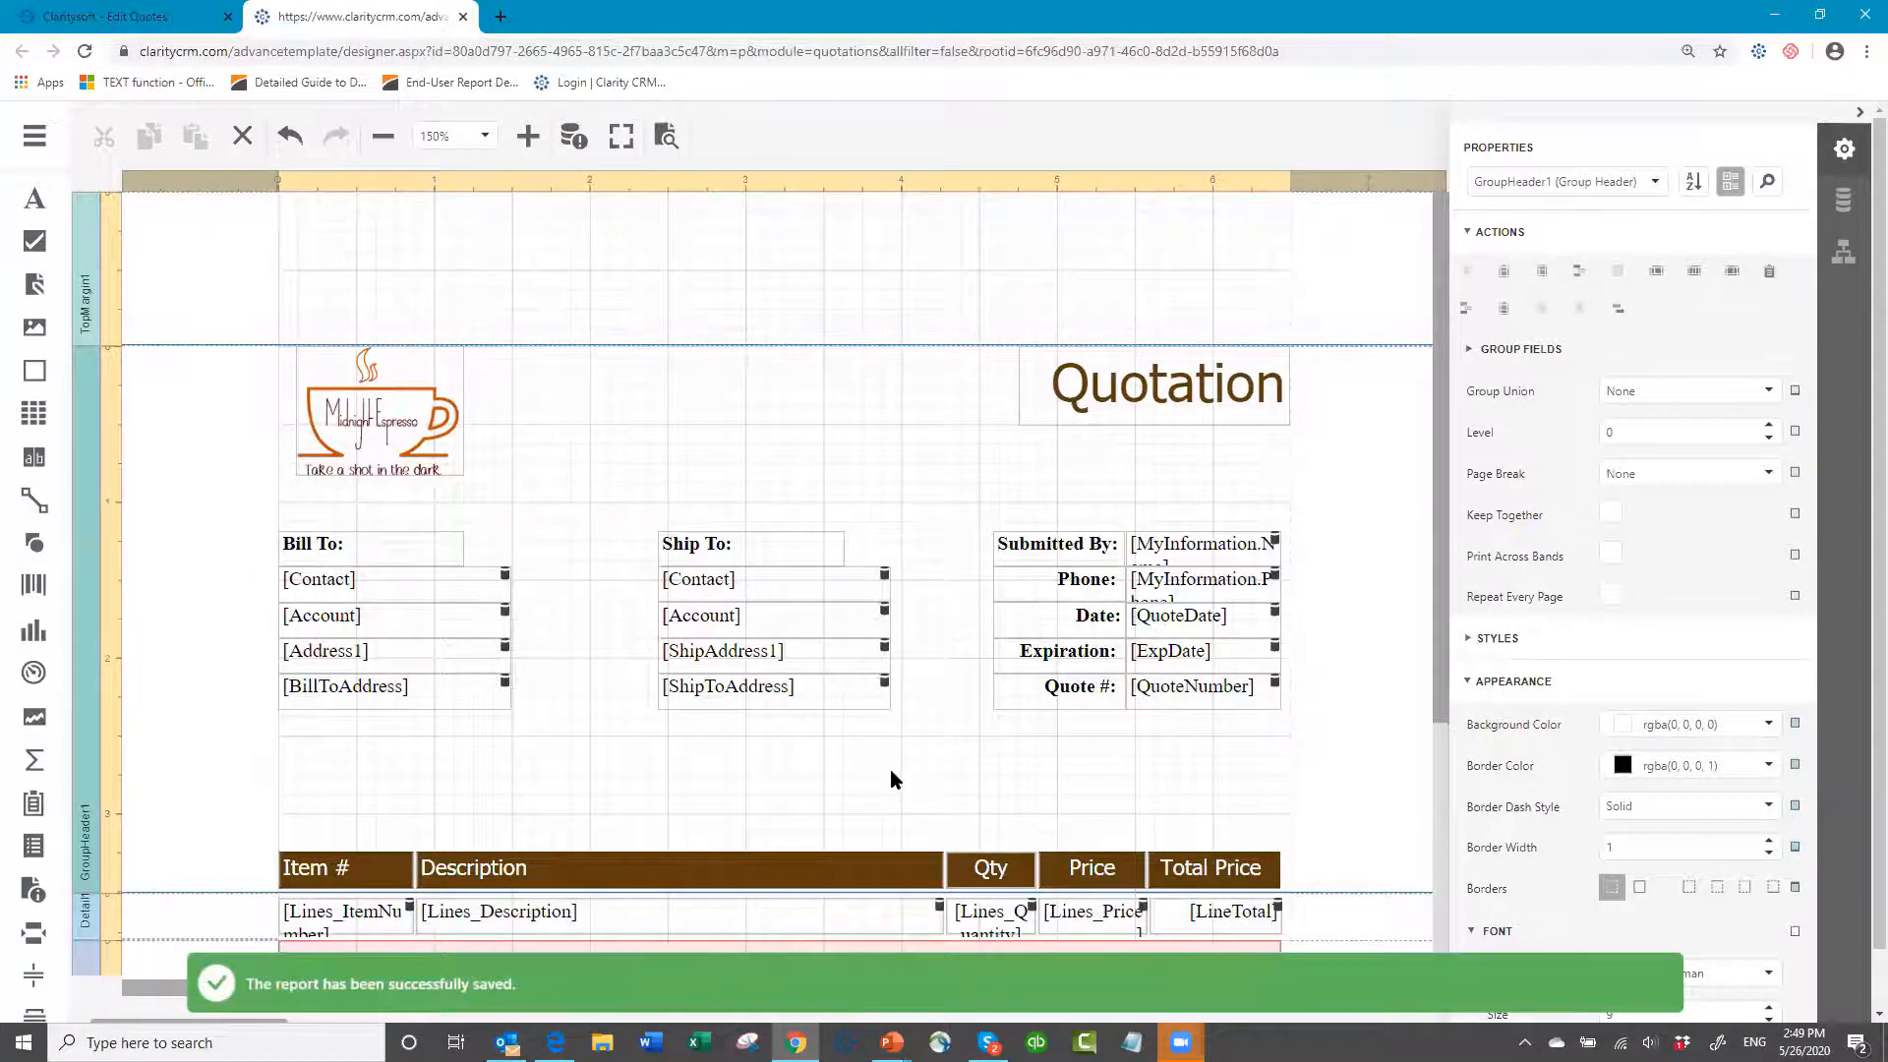
# - Move the Quote #: label and the [QuoteNumber] field together to just beneath the Quotation title
pyautogui.scroll(-3, 895, 780)
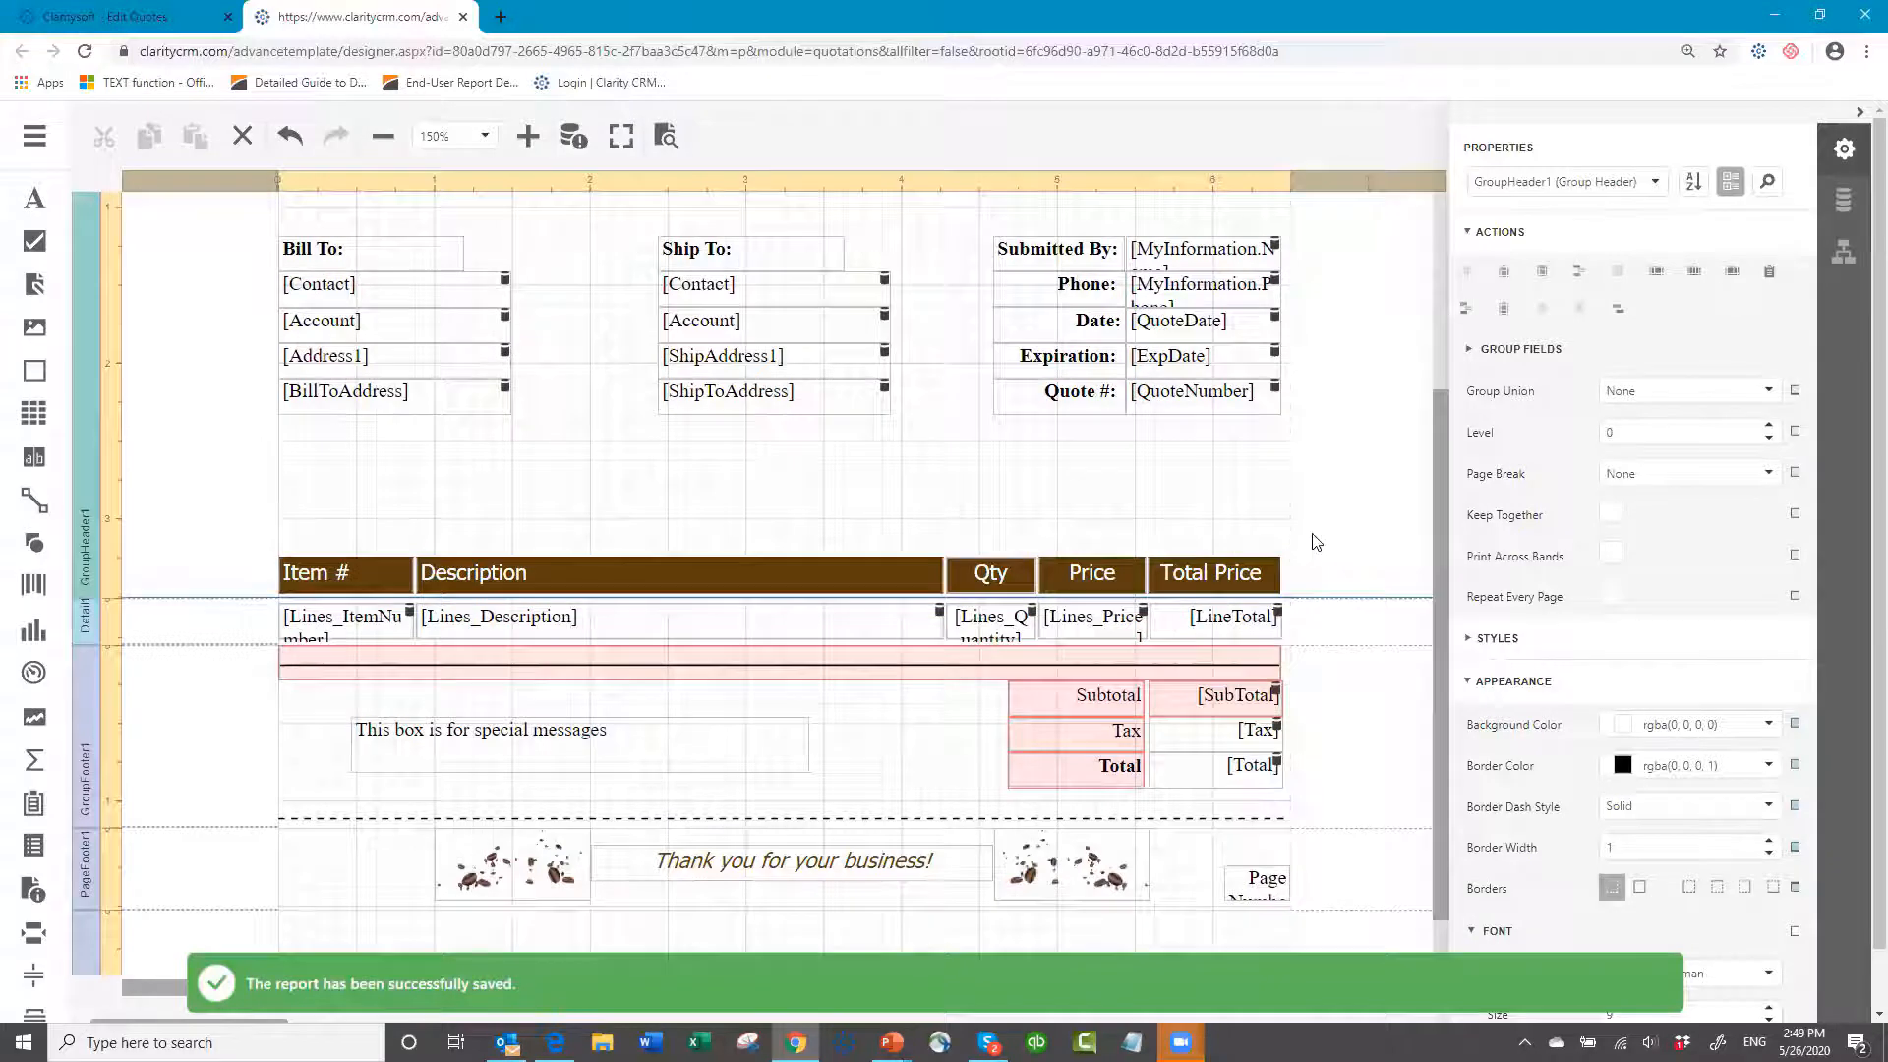
pyautogui.scroll(3, 1062, 694)
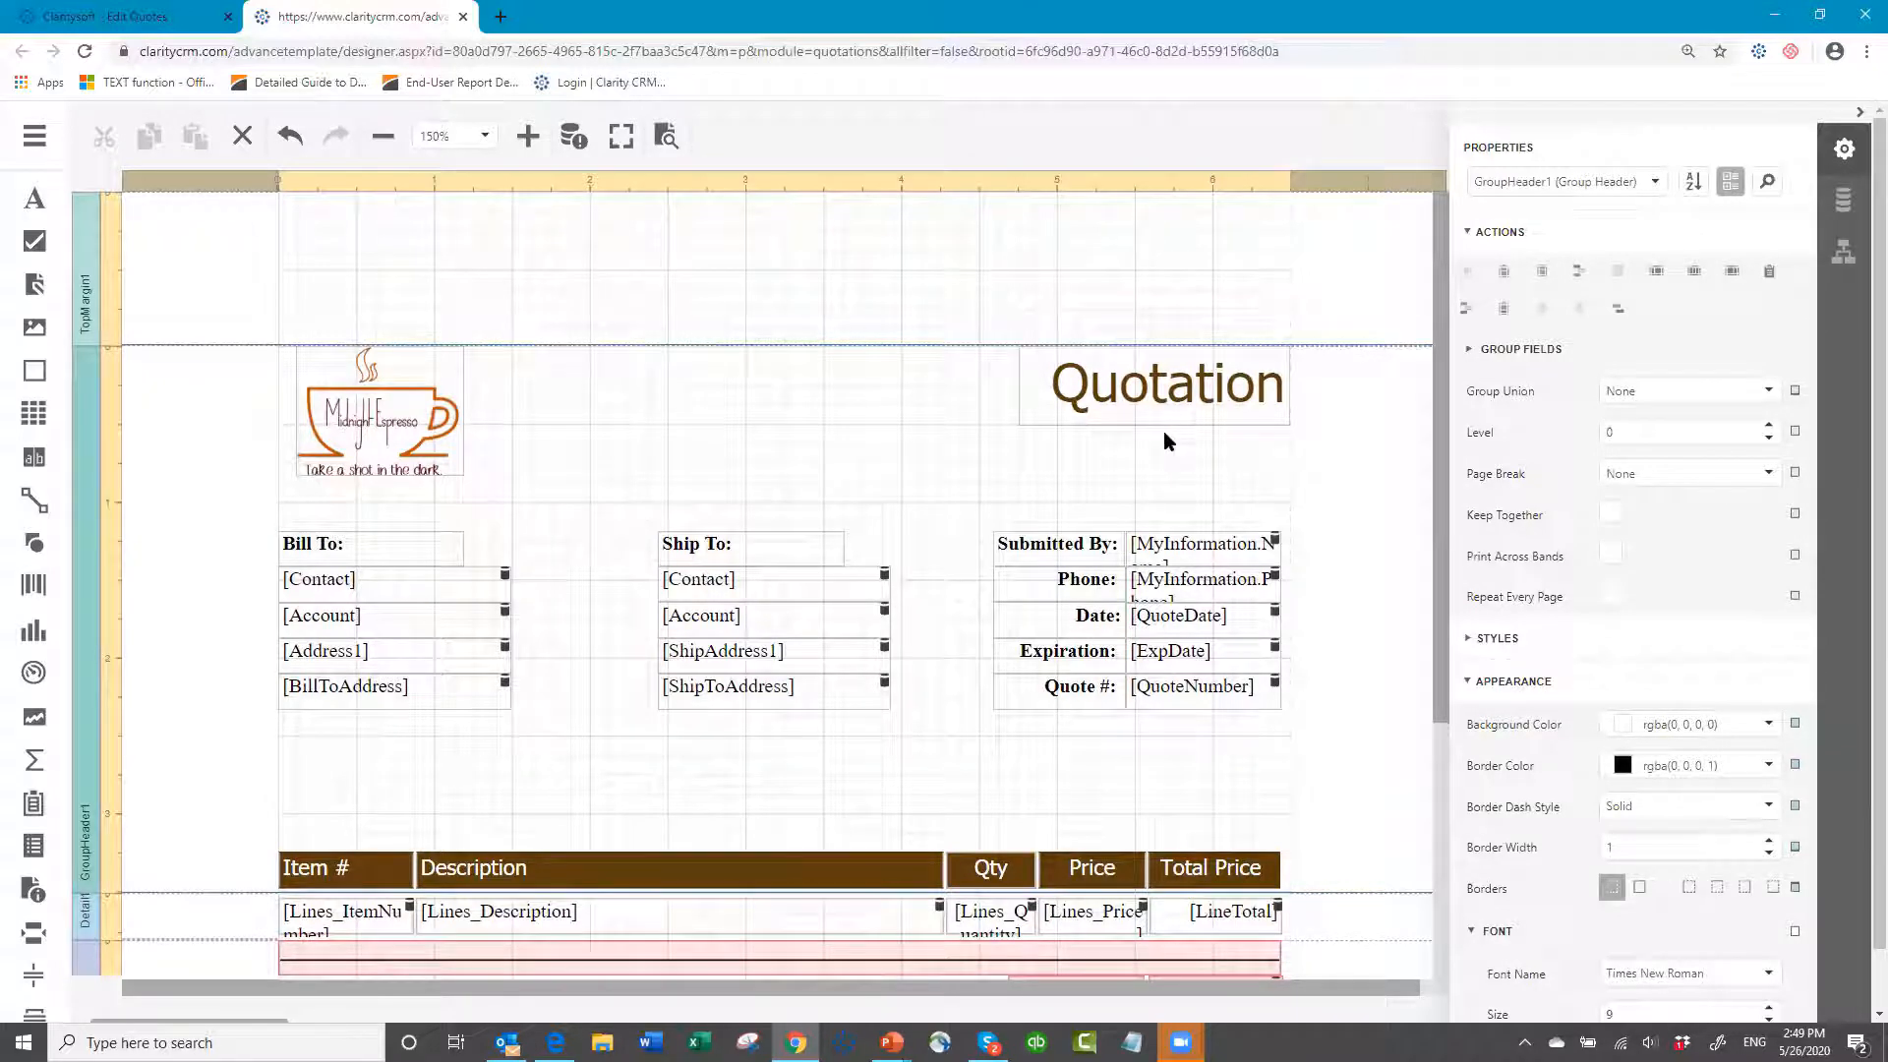
pyautogui.click(1070, 699)
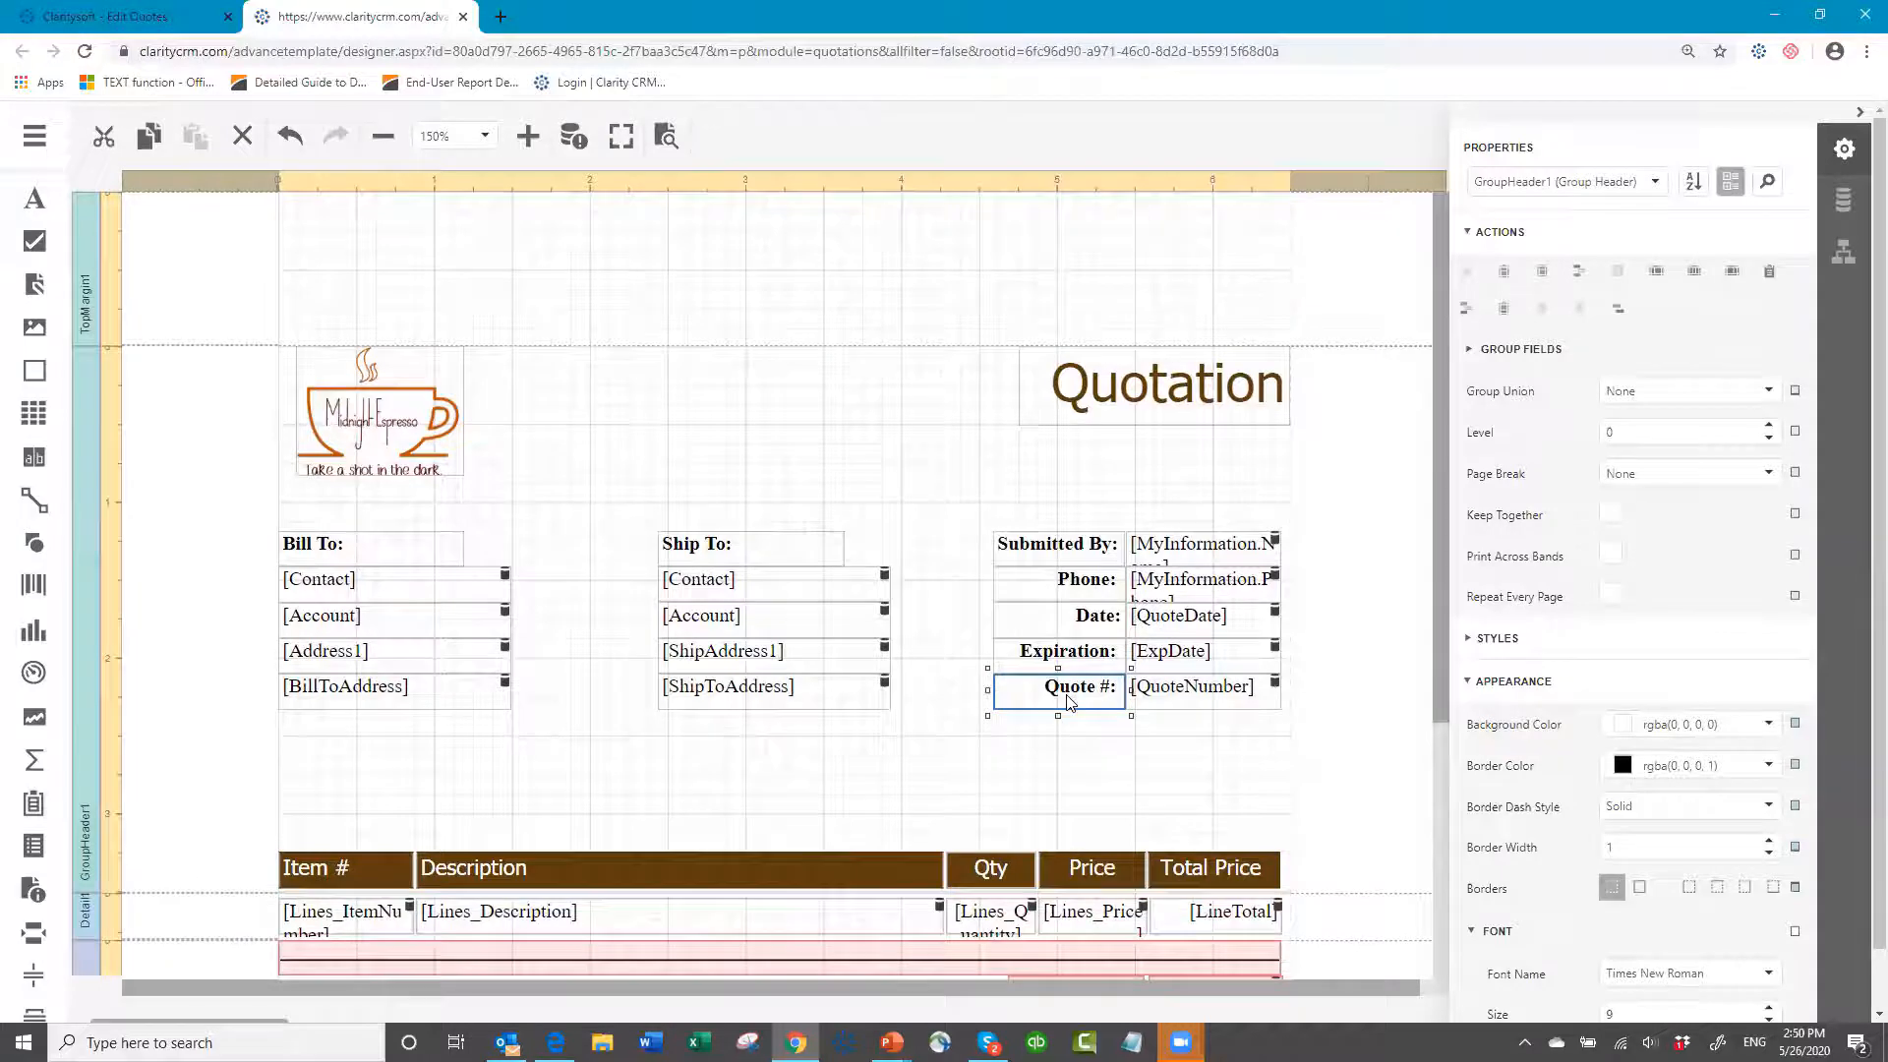
pyautogui.keyDown('ctrl'); pyautogui.click(1195, 693); pyautogui.keyUp('ctrl')
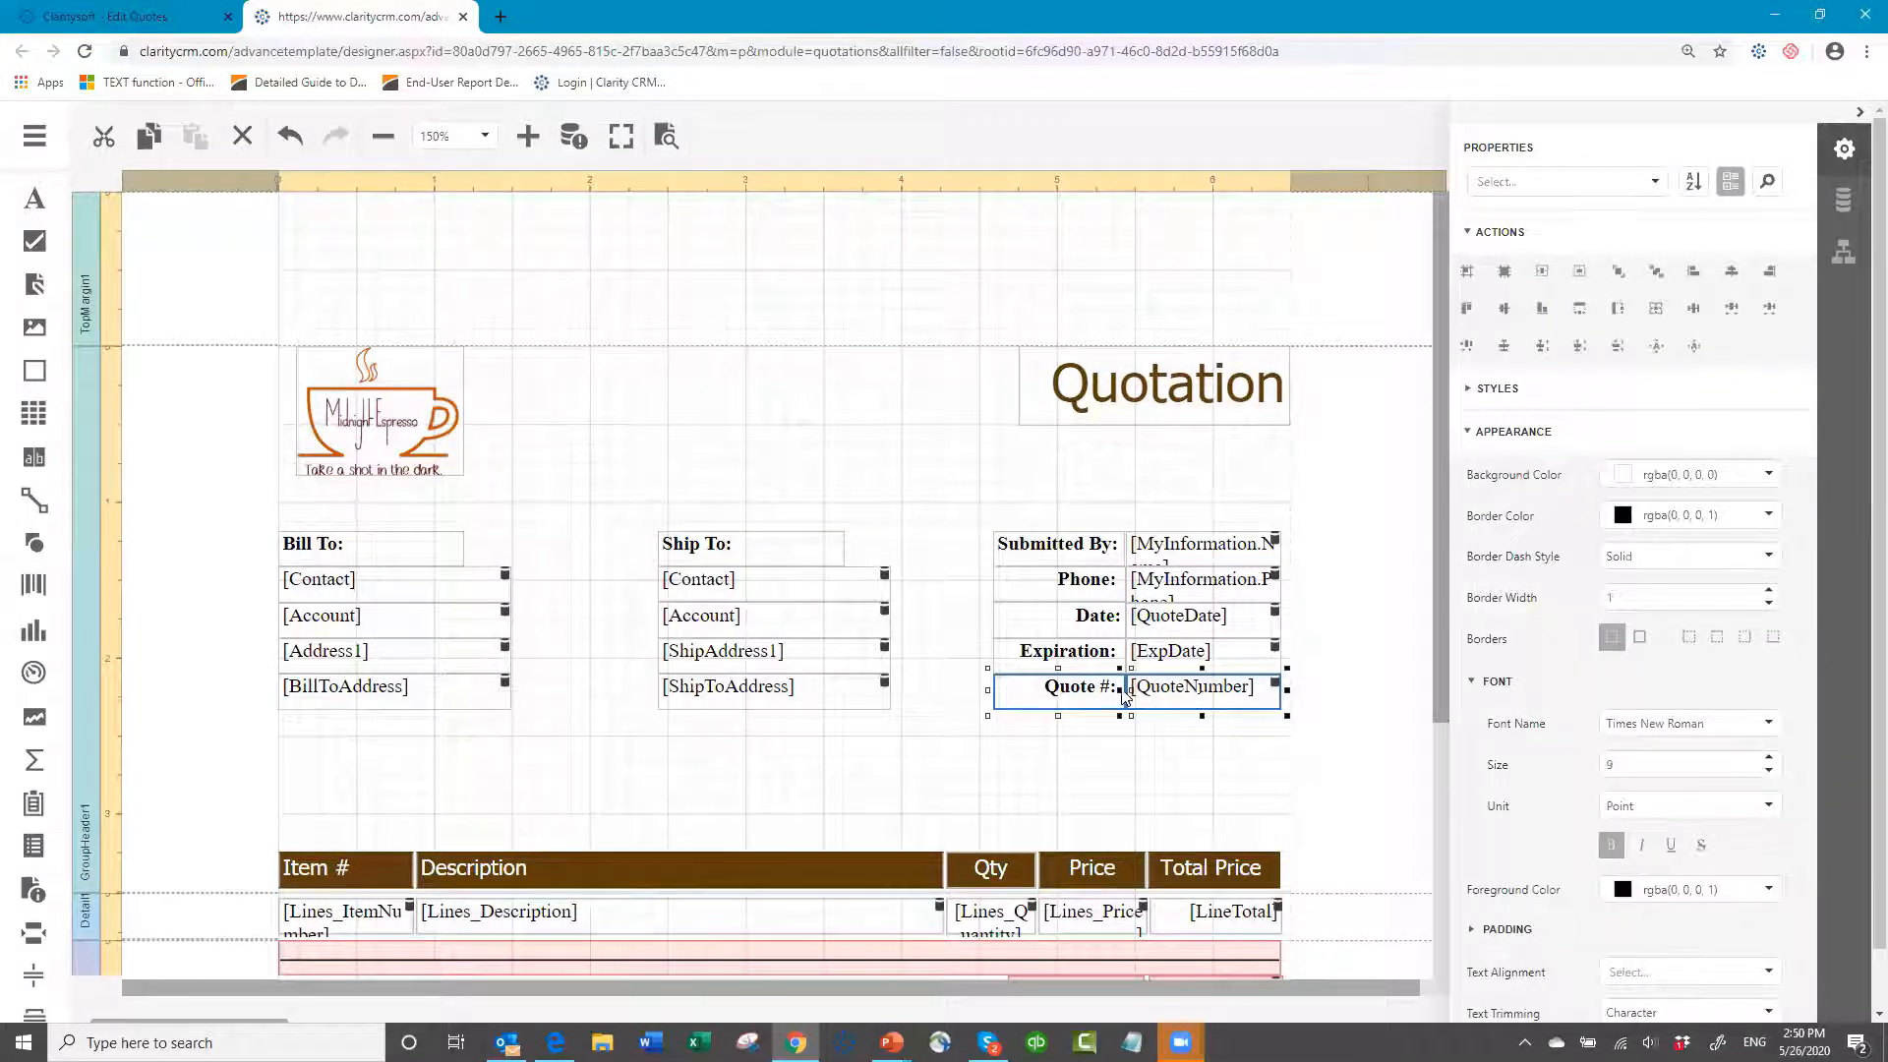
pyautogui.moveTo(1124, 691); pyautogui.dragTo(1180, 435)
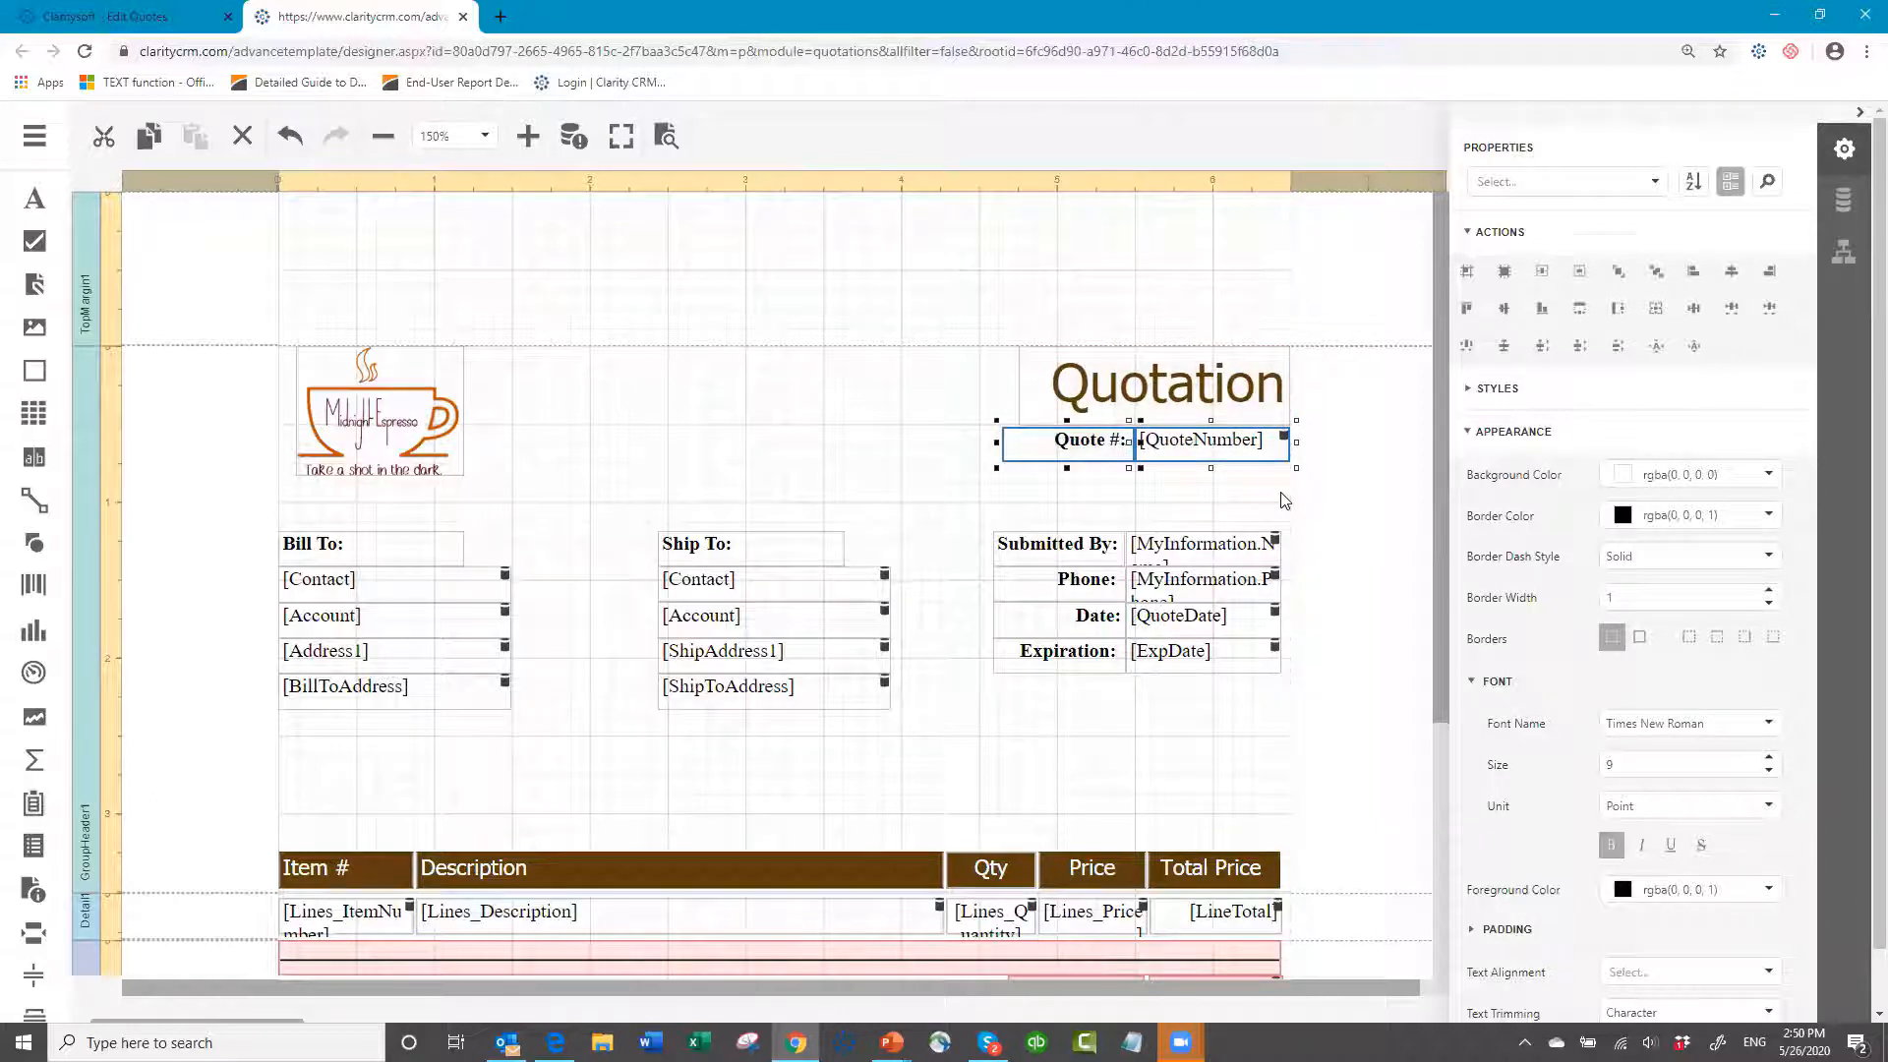
pyautogui.click(905, 440)
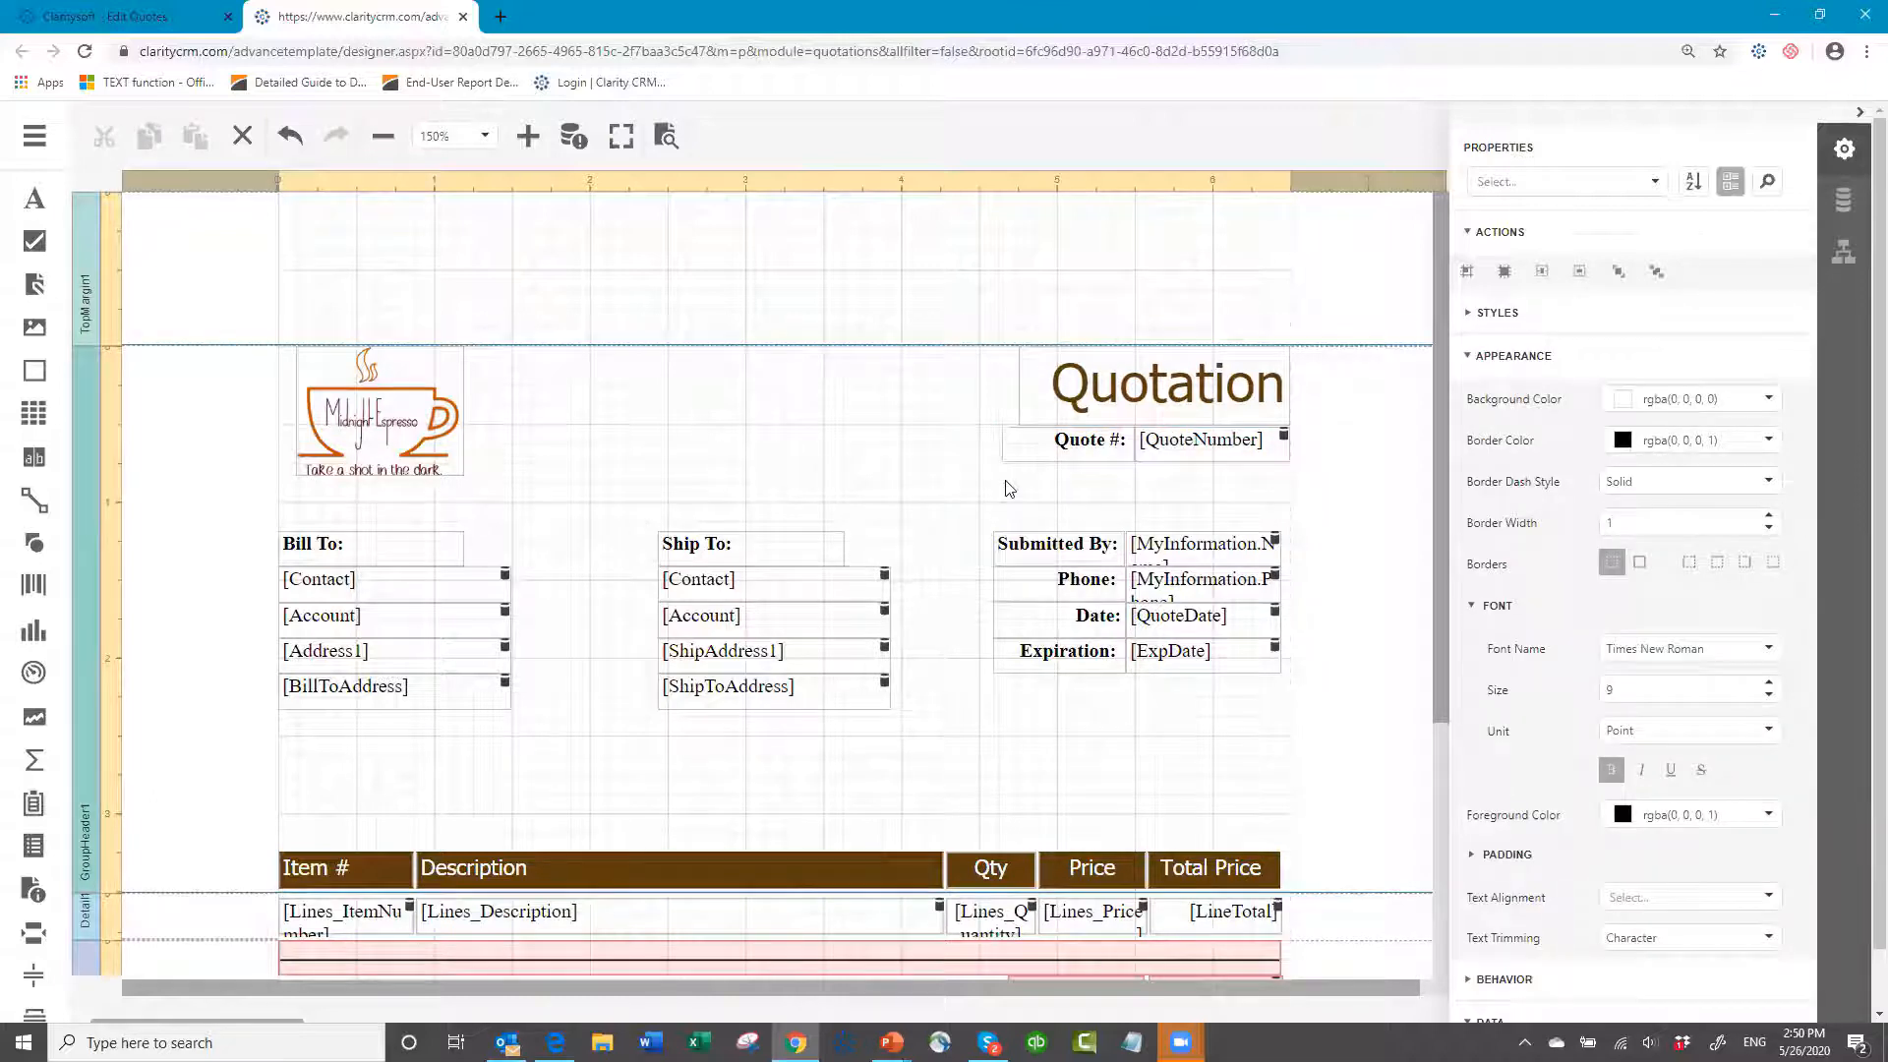
# - Set the font of the Quote #: label and the [QuoteNumber] field to Tahoma
pyautogui.click(1070, 443)
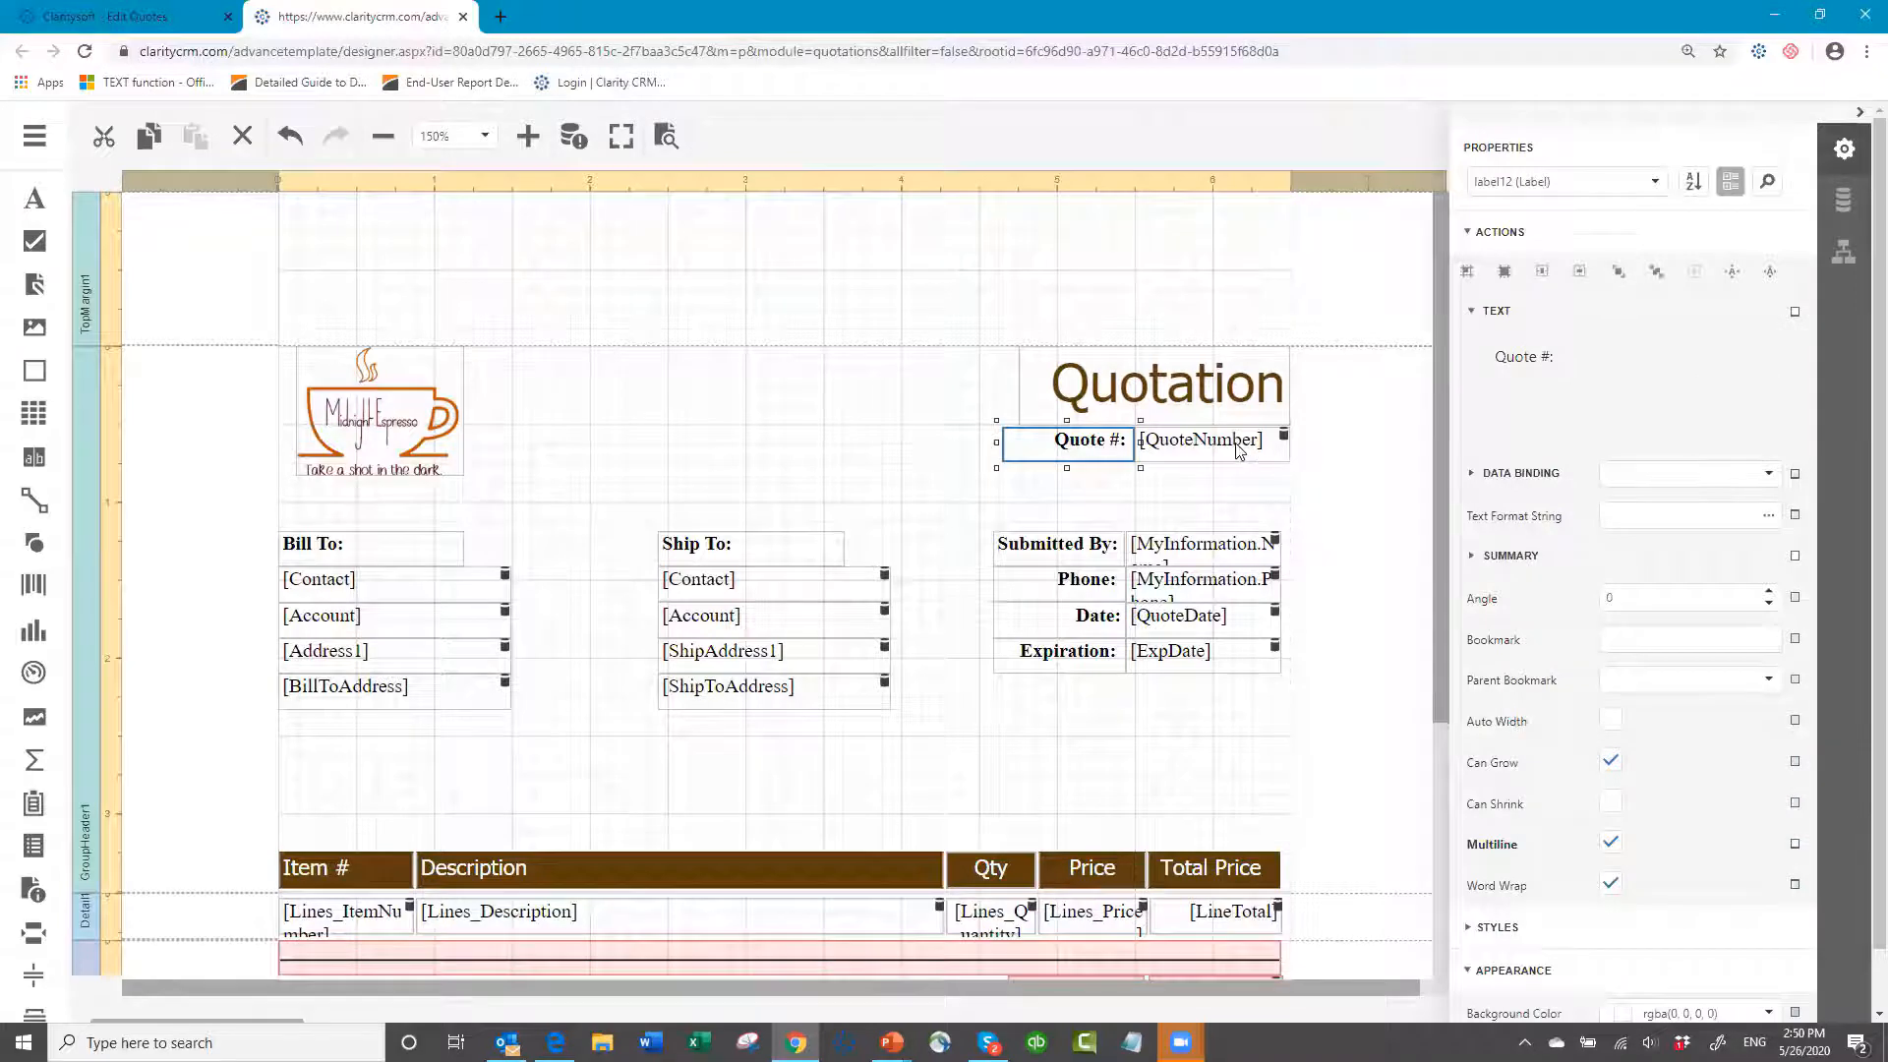
pyautogui.keyDown('ctrl'); pyautogui.click(1237, 449); pyautogui.keyUp('ctrl')
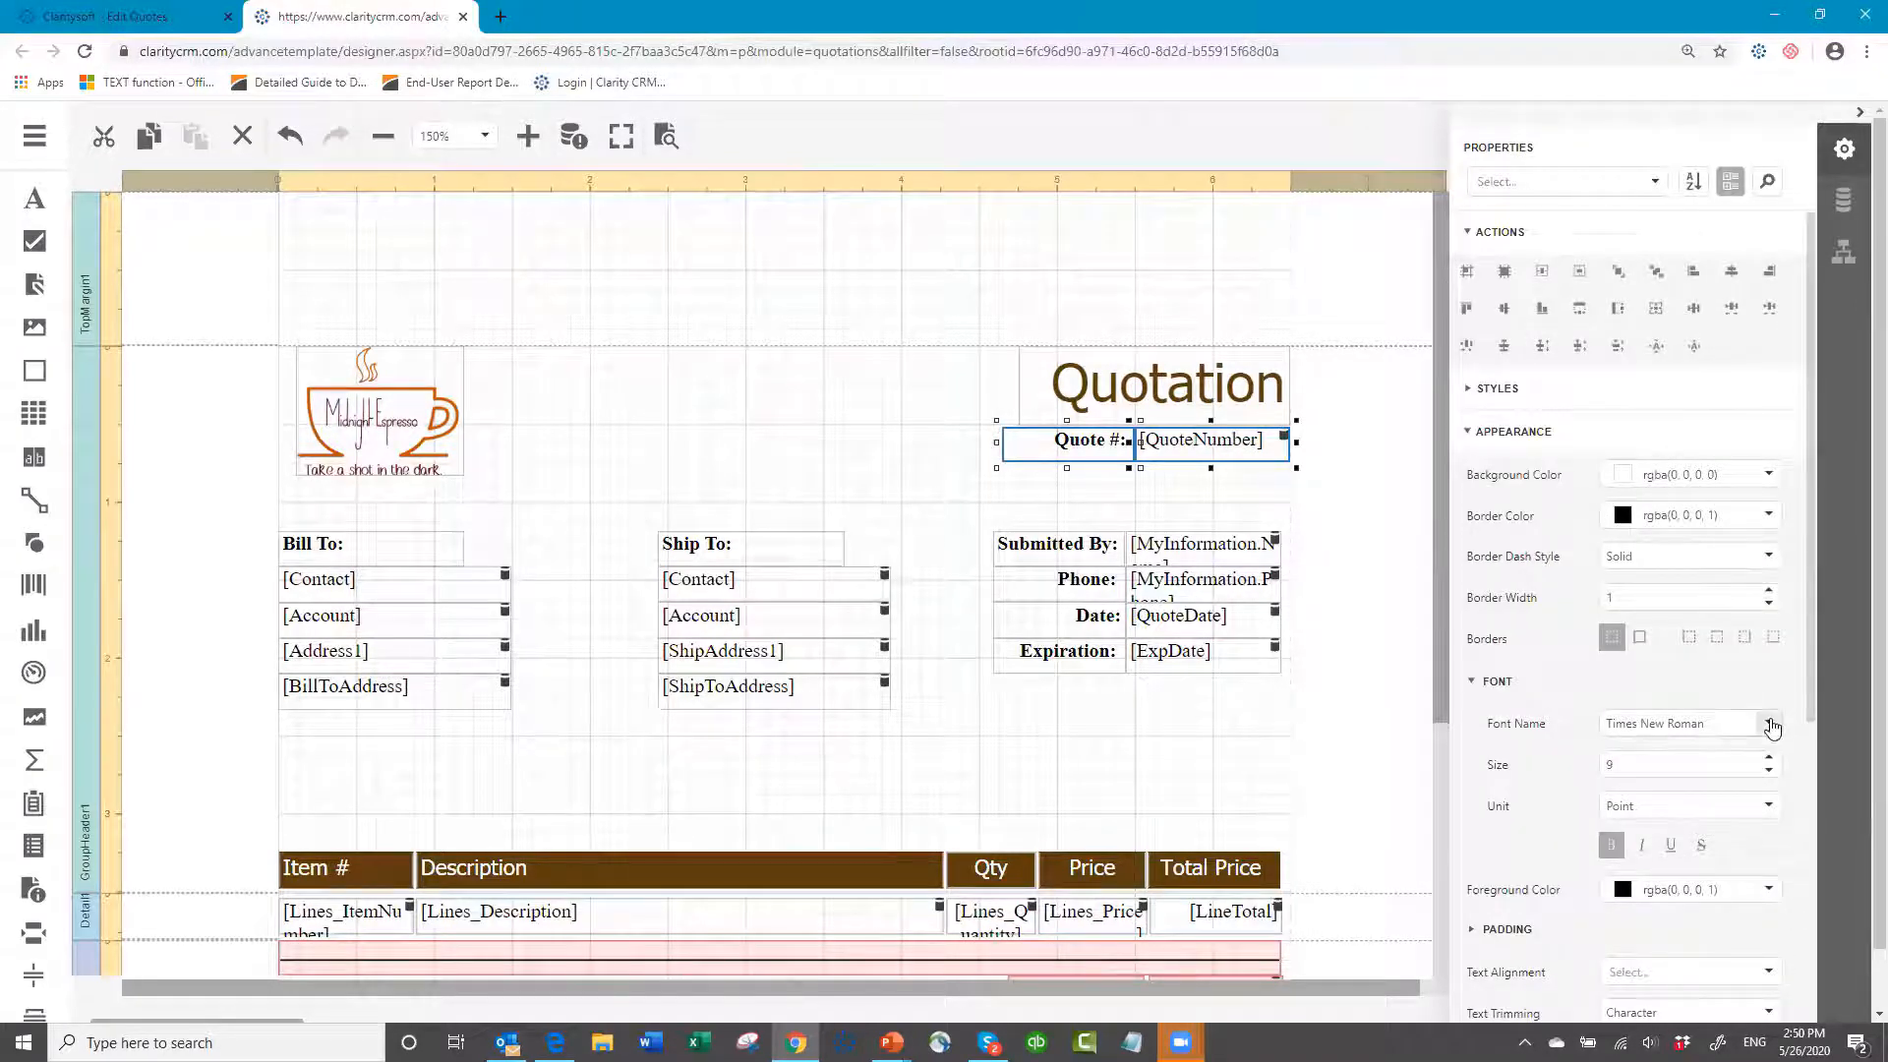
pyautogui.click(1772, 725)
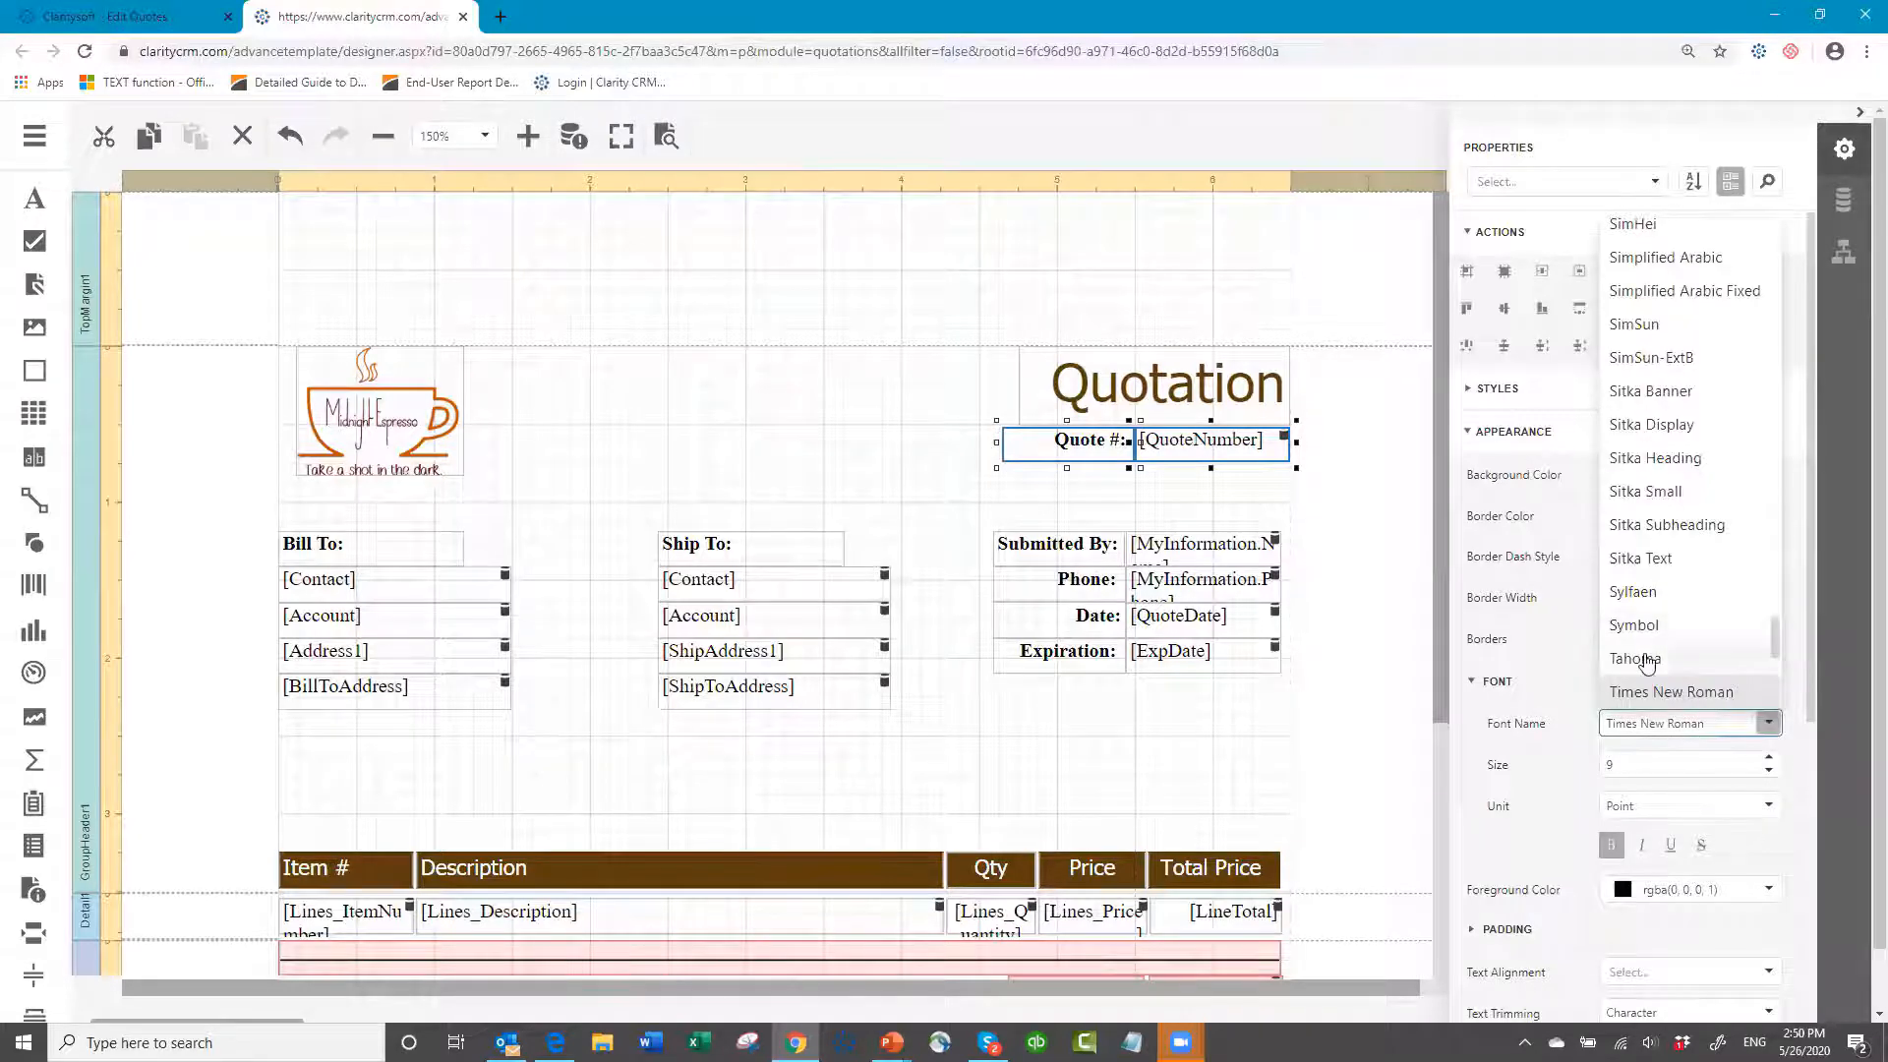
pyautogui.click(1639, 659)
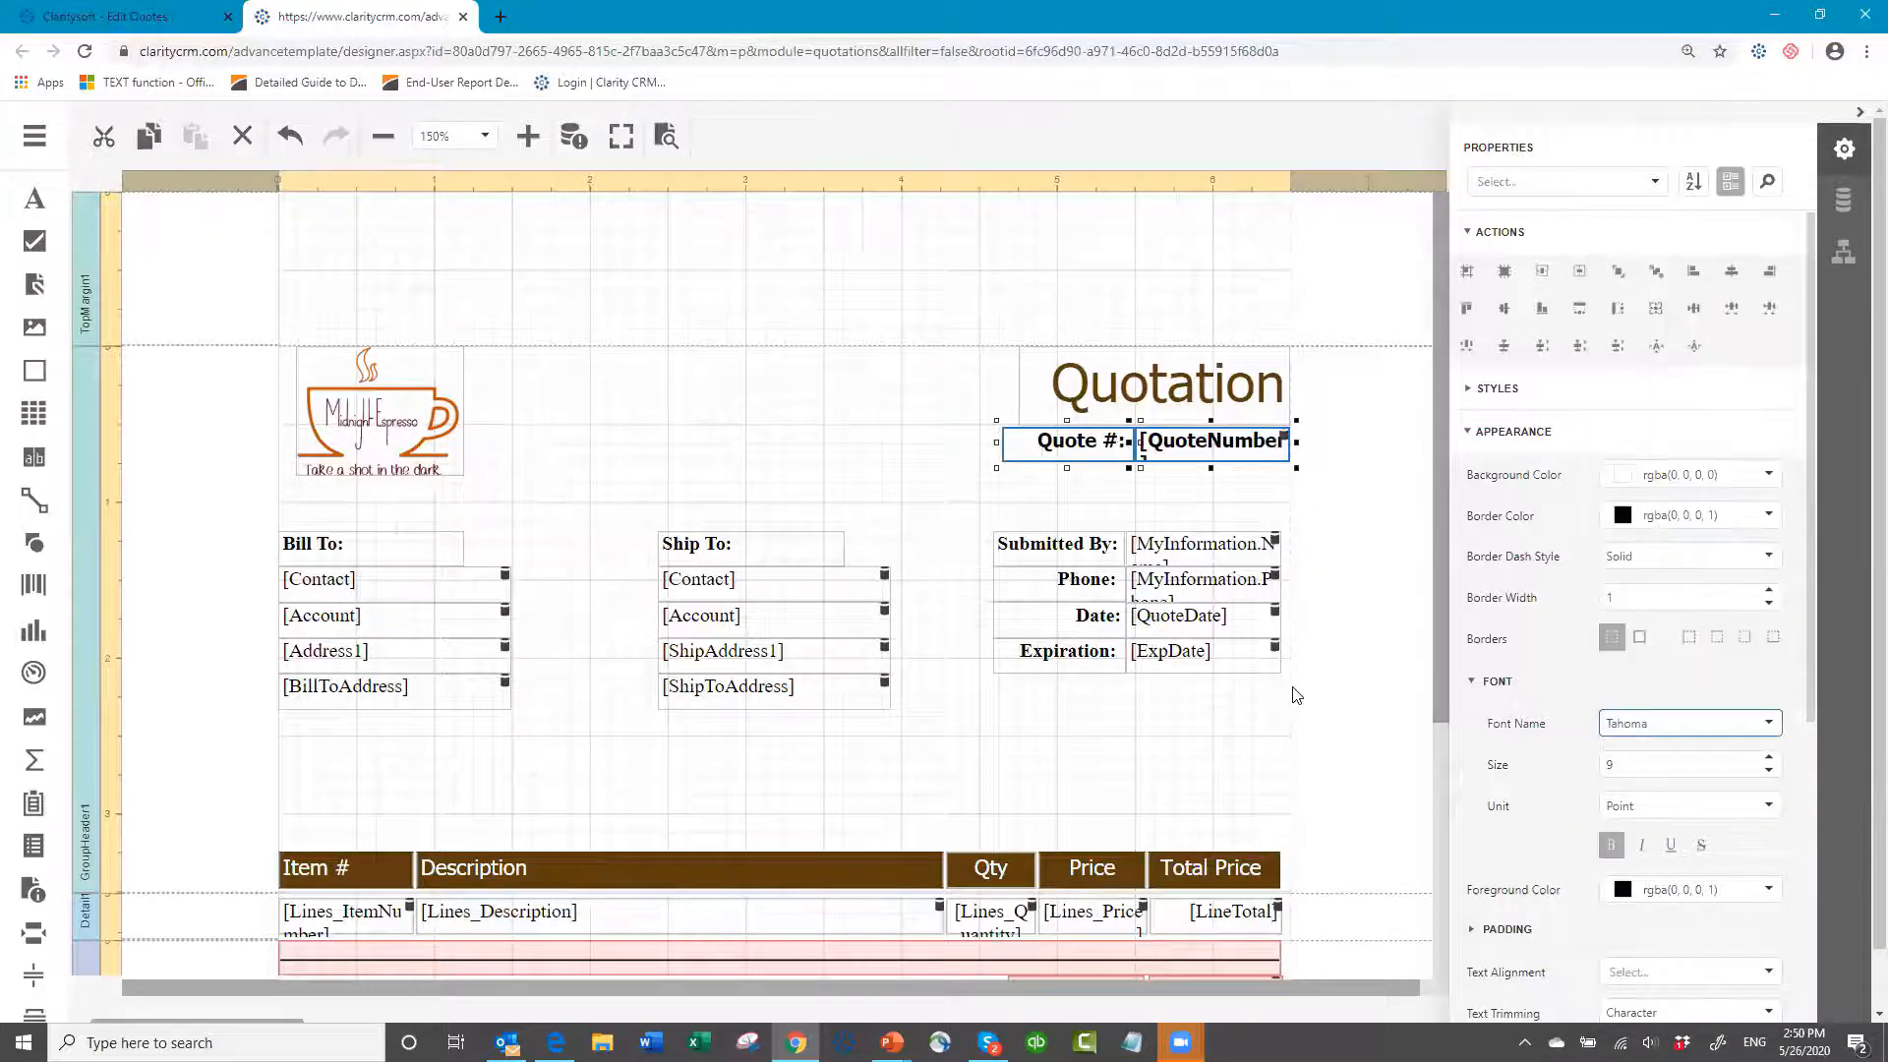
# - Remove the bold formatting from the Quote #: label and the [QuoteNumber] field together
pyautogui.click(1610, 849)
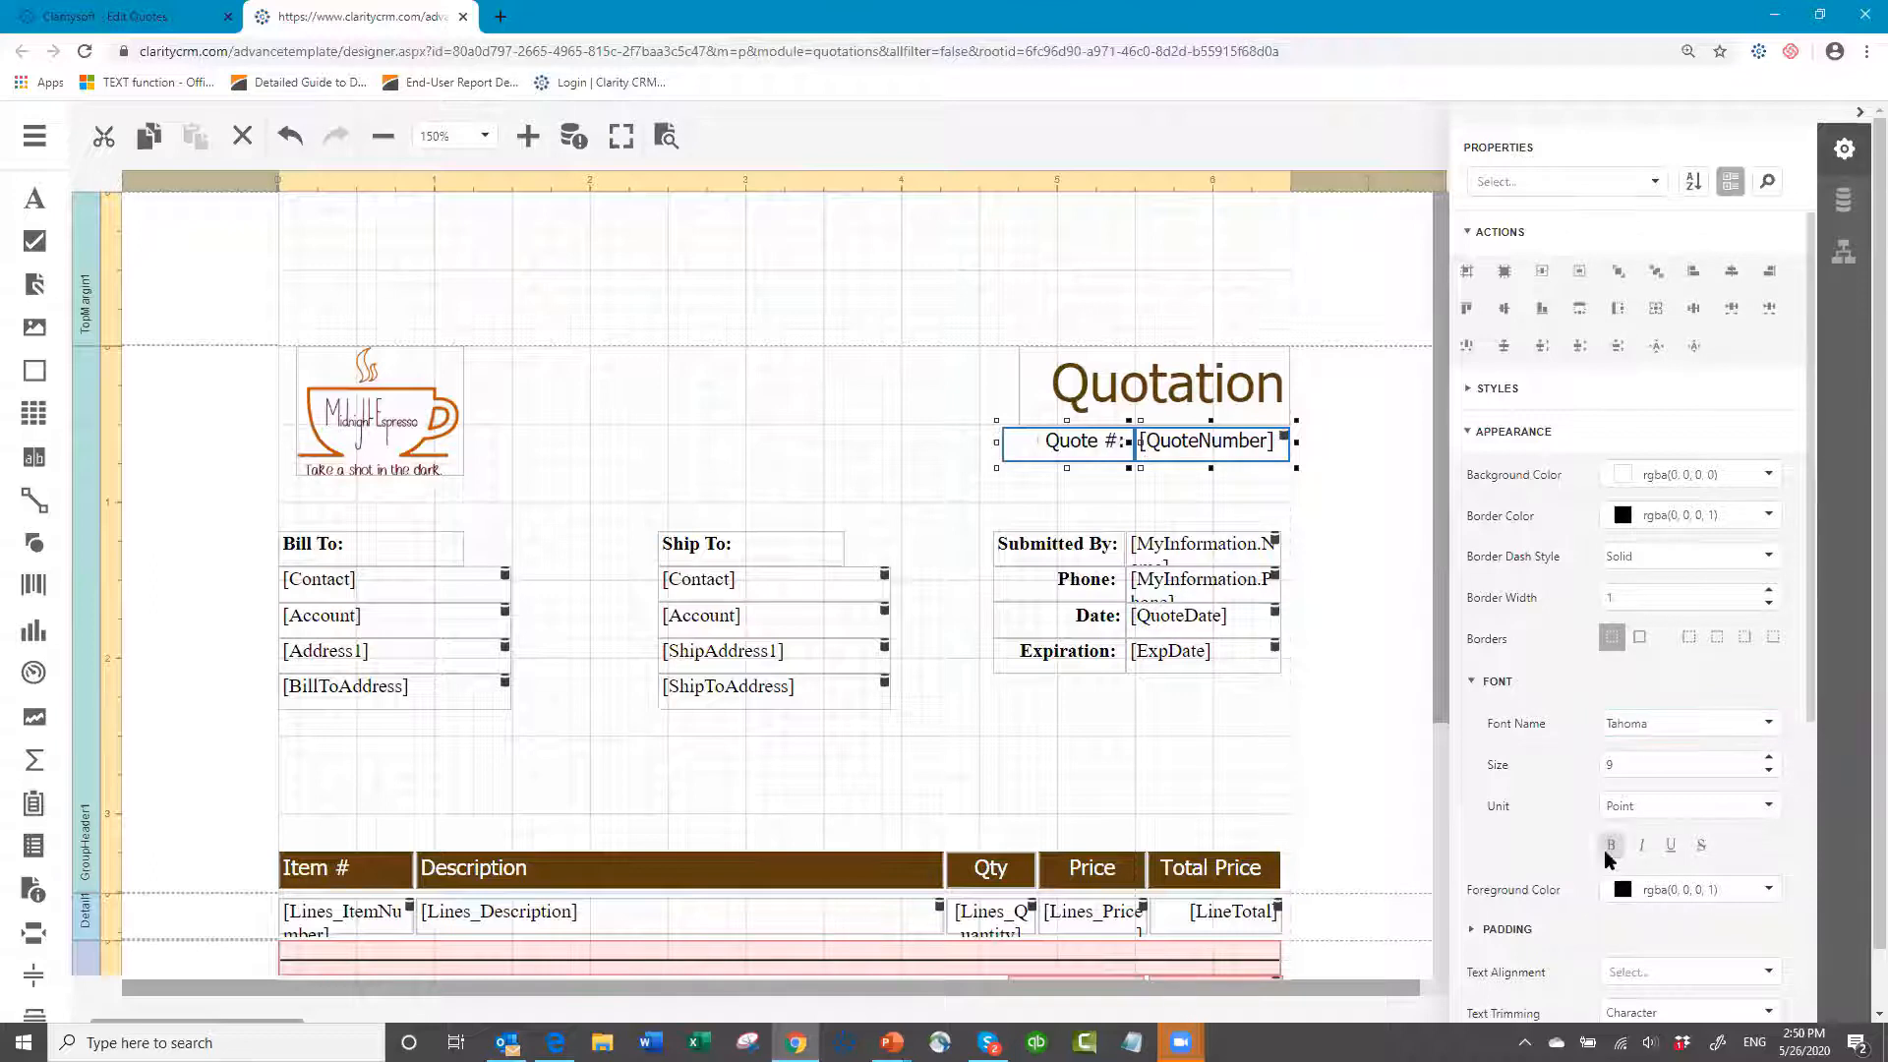
pyautogui.click(797, 449)
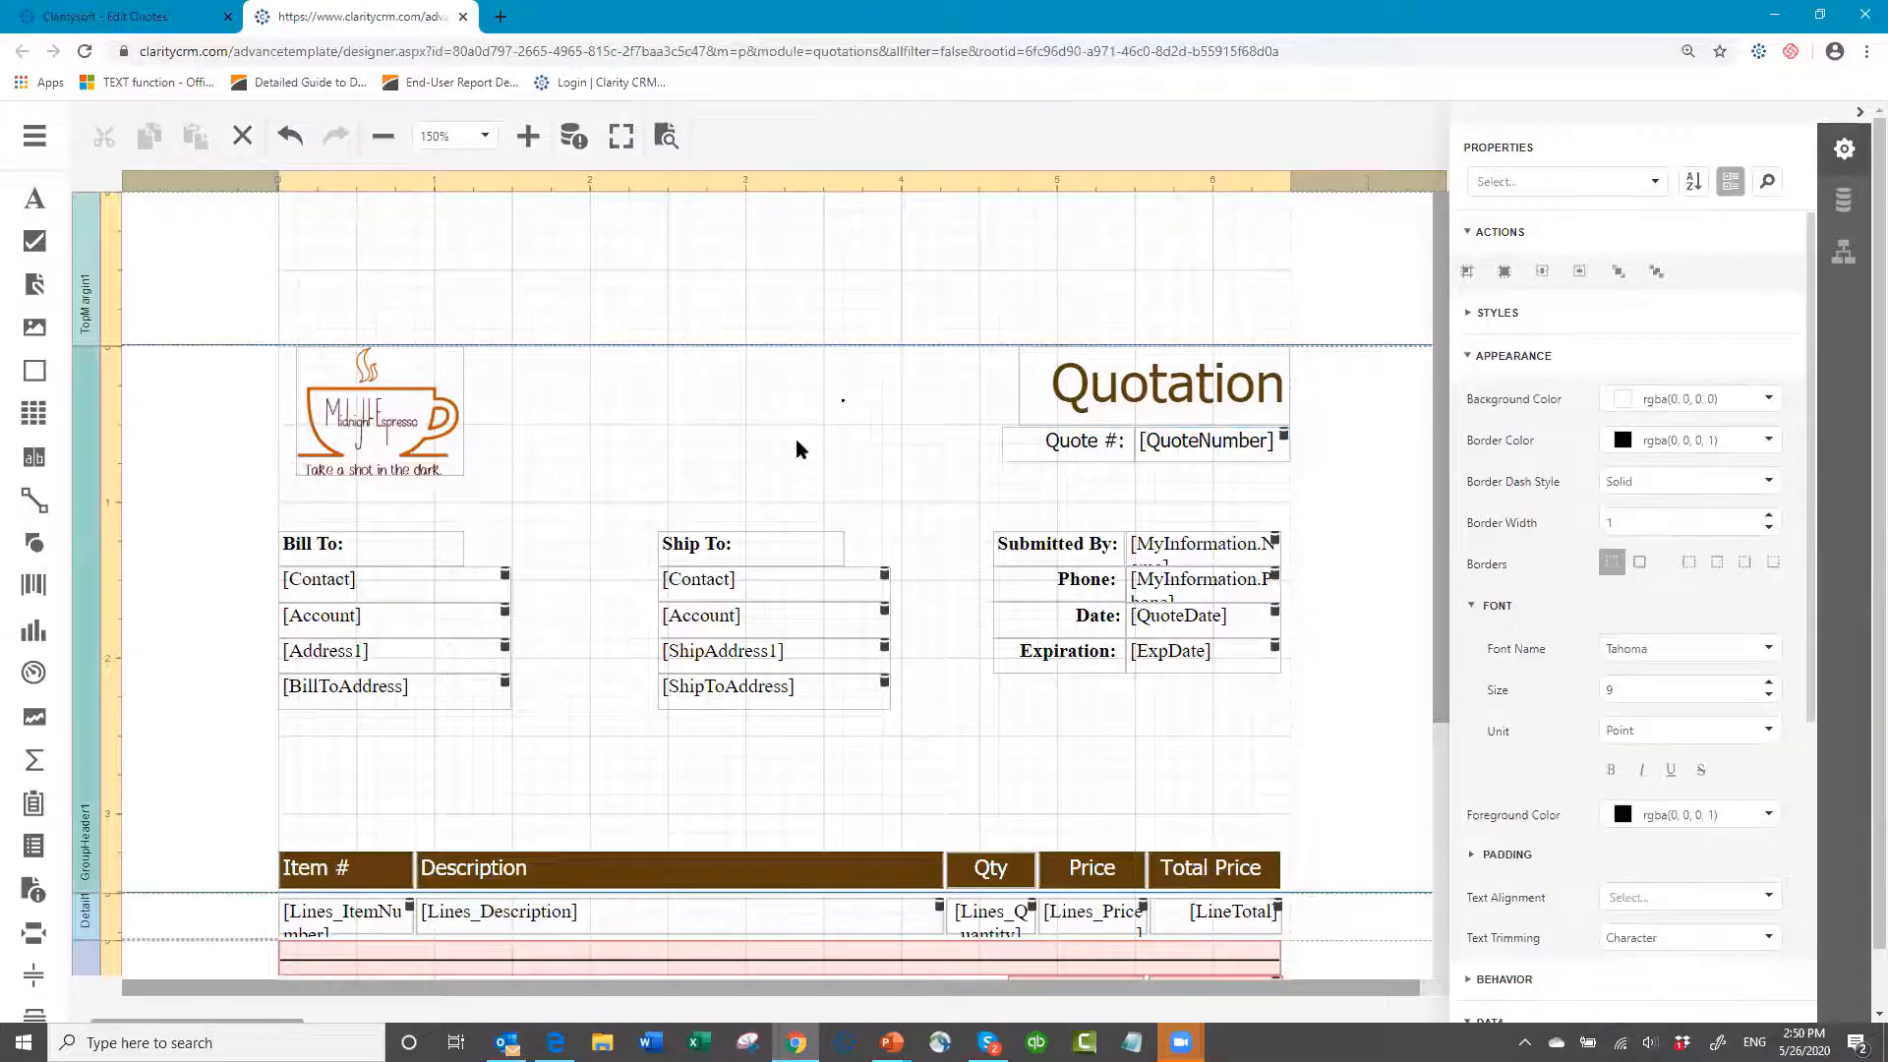
pyautogui.click(1075, 484)
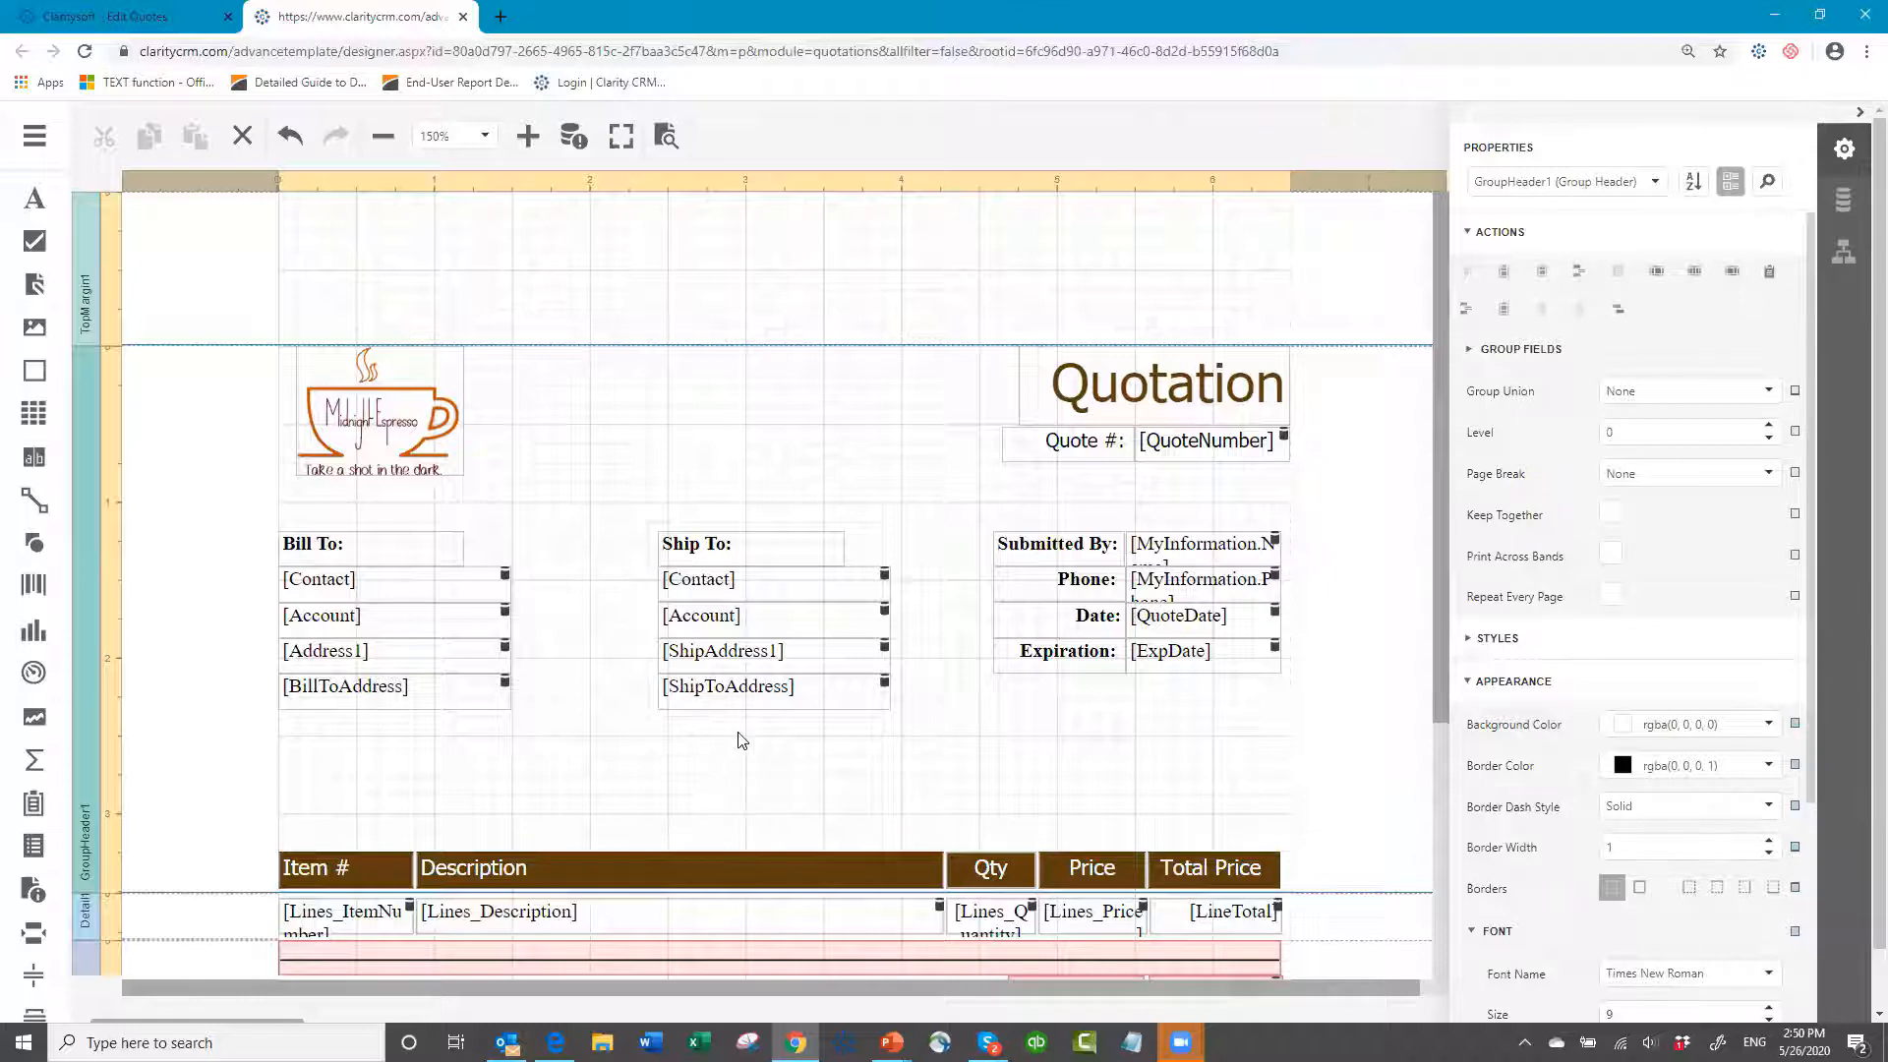
# - Move the Total label and the [Total] field together slightly down, clear of the Tax row
pyautogui.scroll(-1, 742, 739)
pyautogui.scroll(-3, 742, 739)
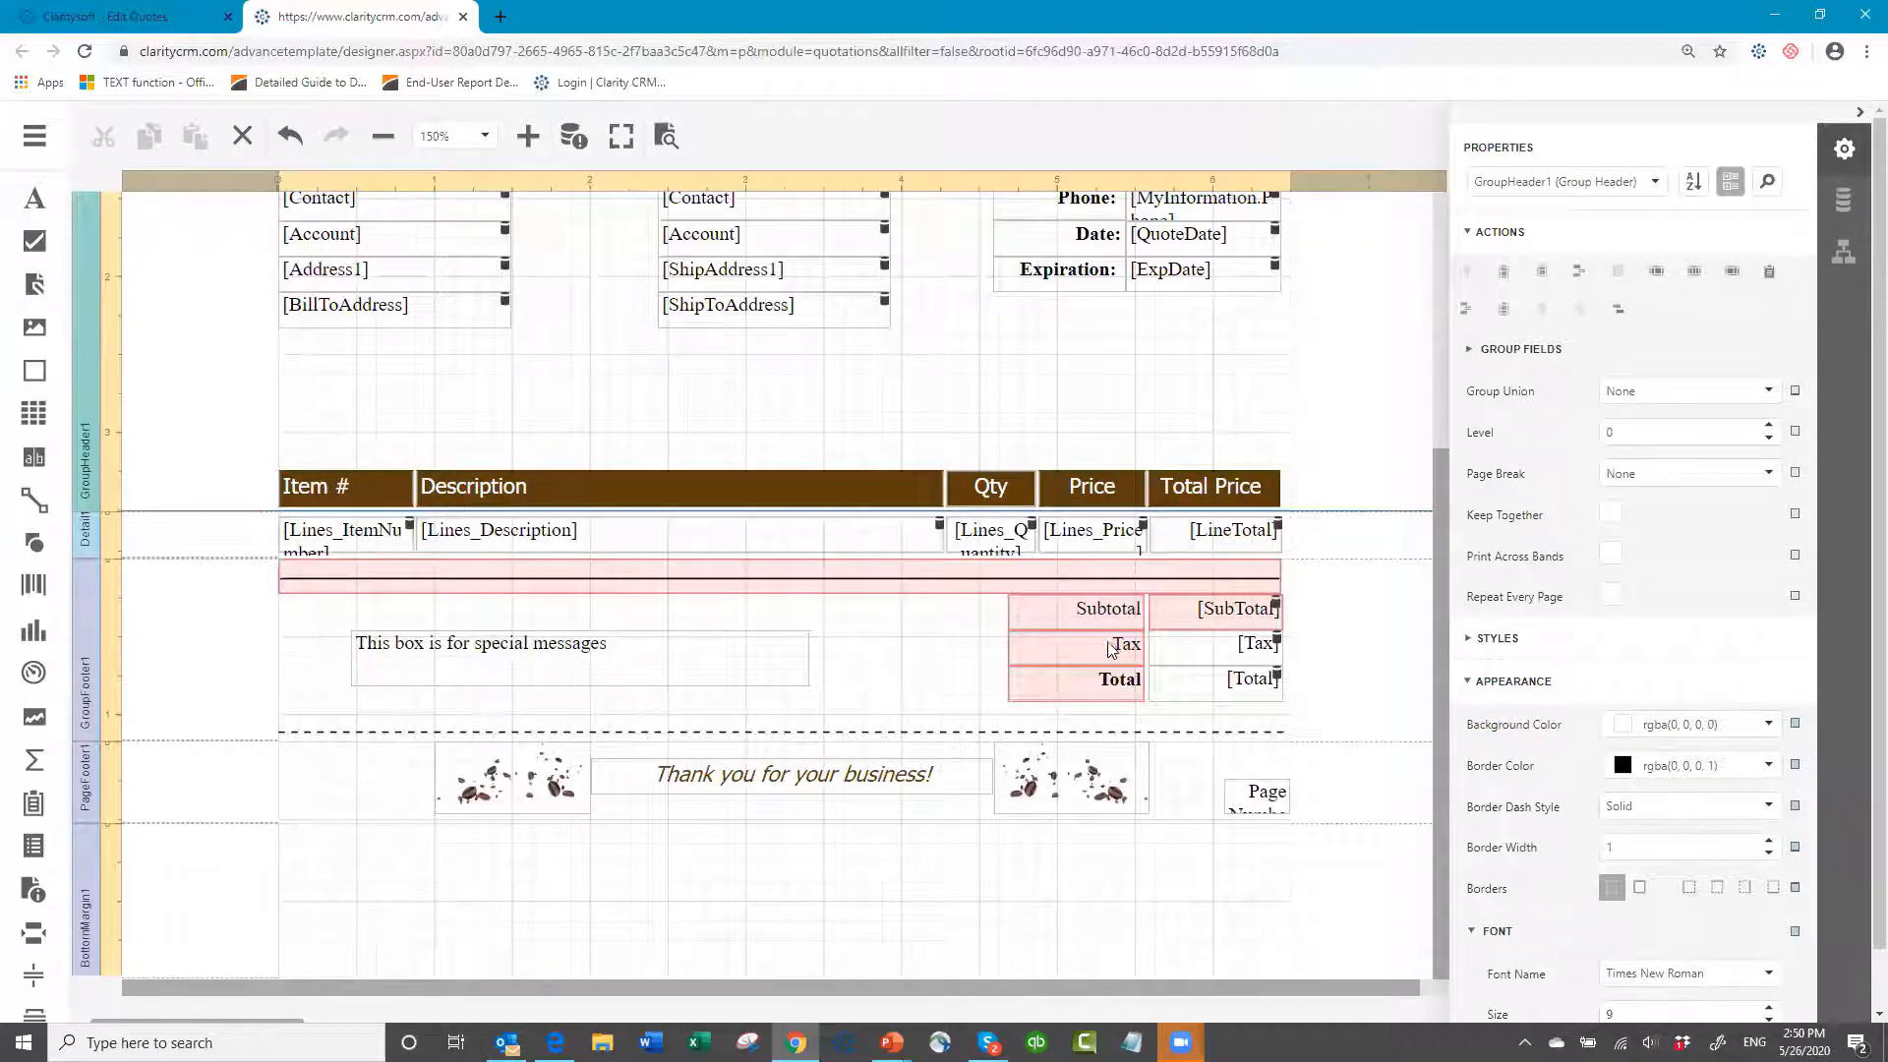
pyautogui.click(1111, 692)
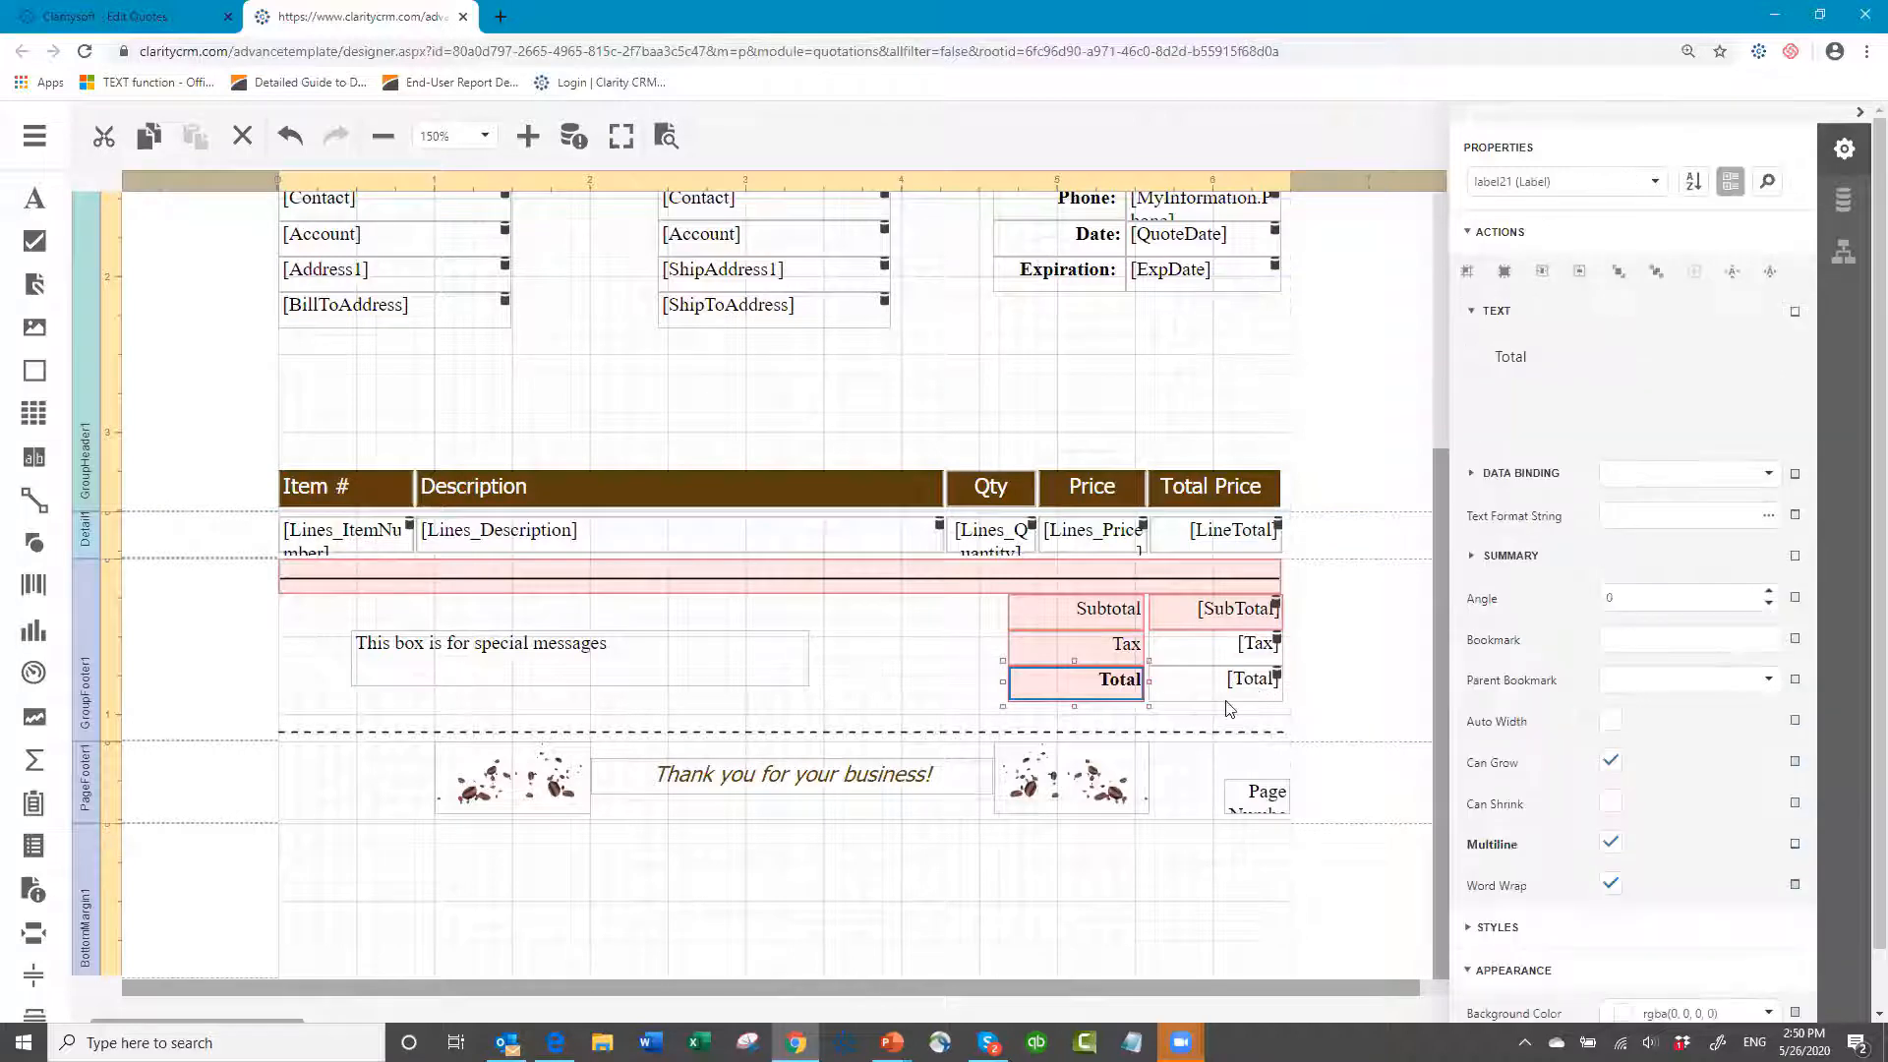
pyautogui.keyDown('ctrl'); pyautogui.click(1220, 685); pyautogui.keyUp('ctrl')
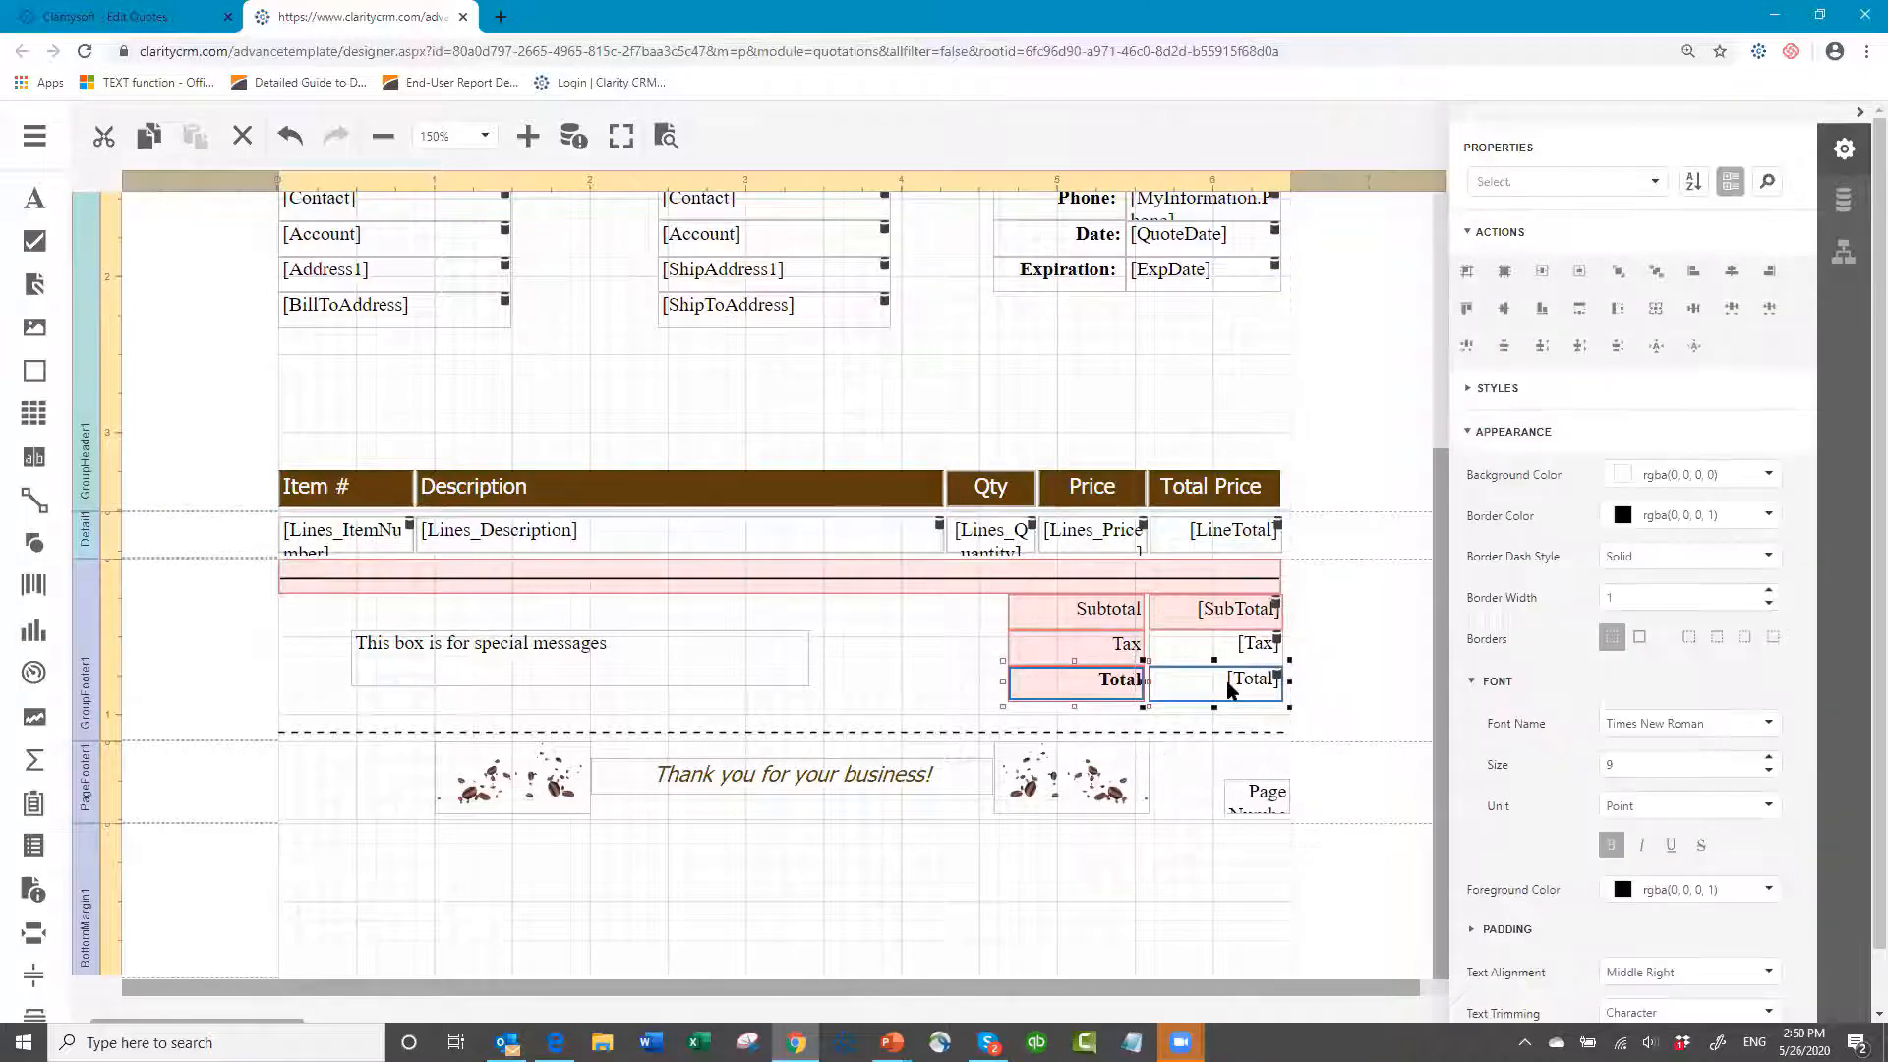
pyautogui.moveTo(1227, 682); pyautogui.dragTo(1227, 686)
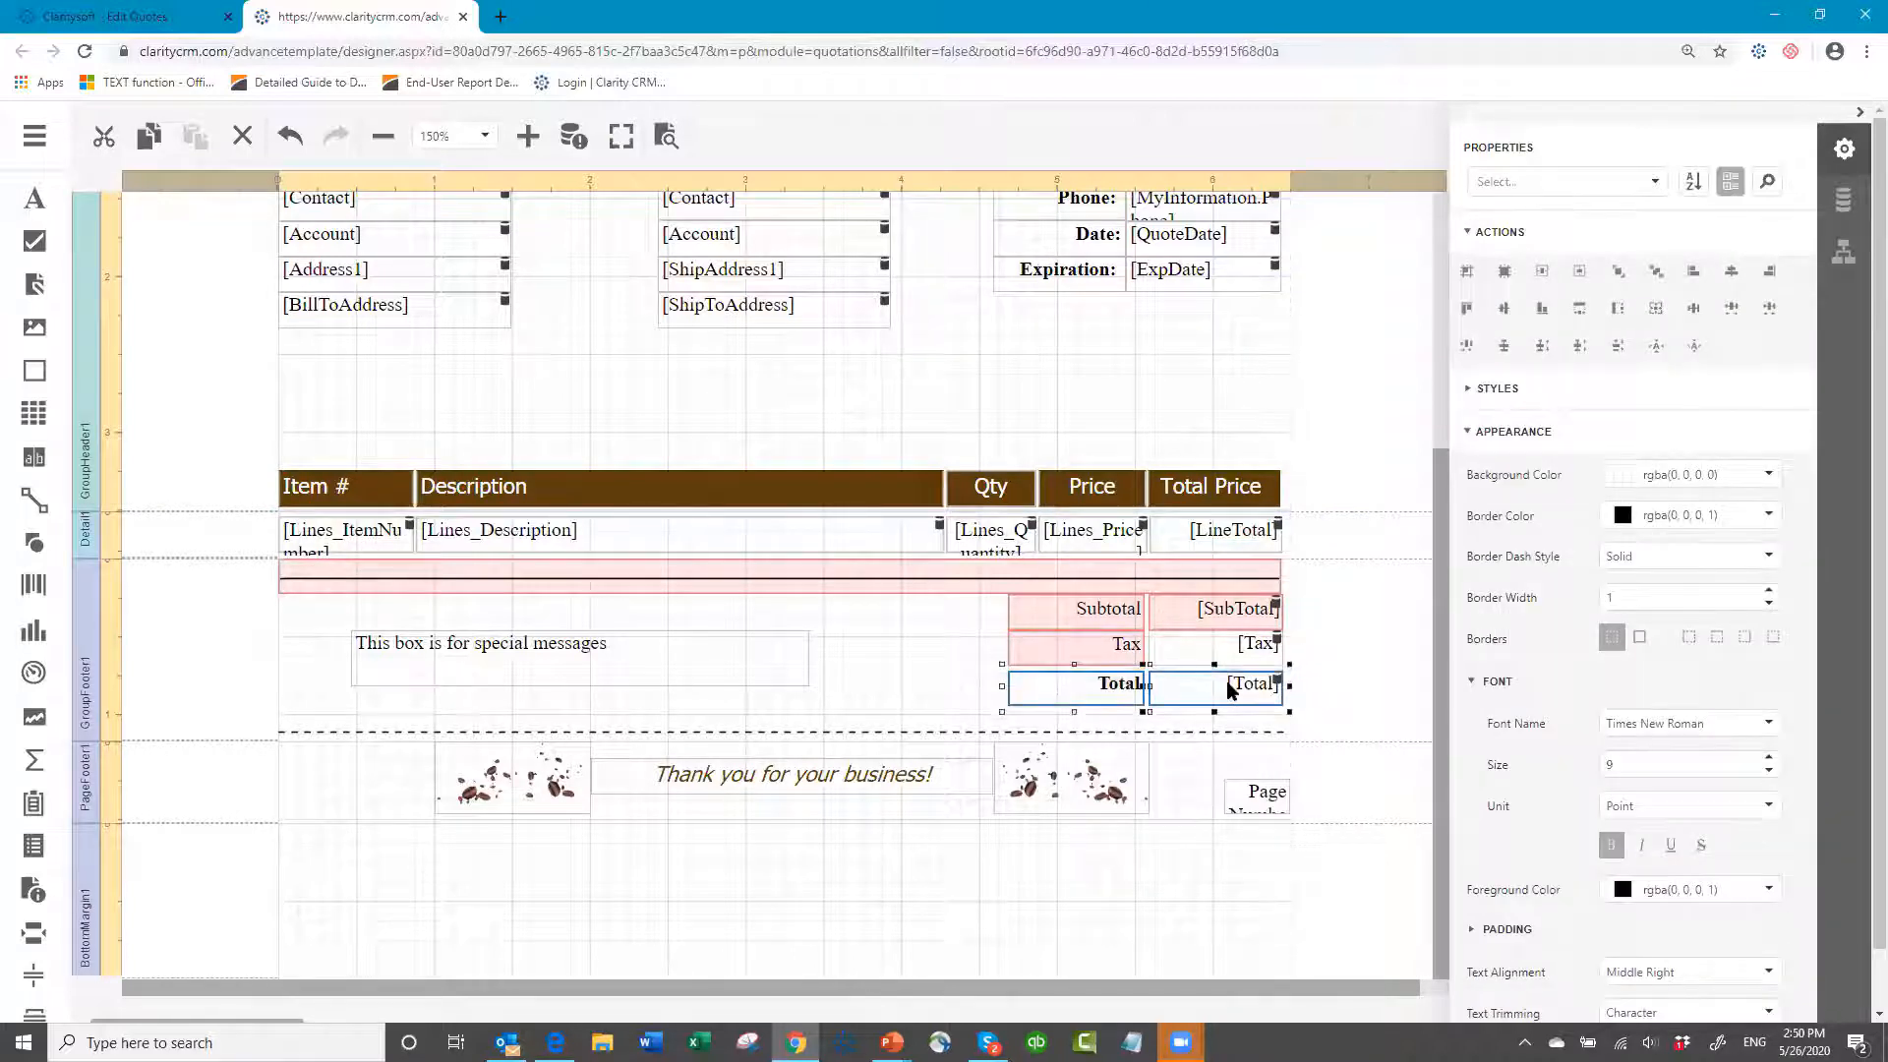
# - Nudge the Tax label down slightly, clear of the Subtotal label, and change its text to Shipping
pyautogui.click(1083, 653)
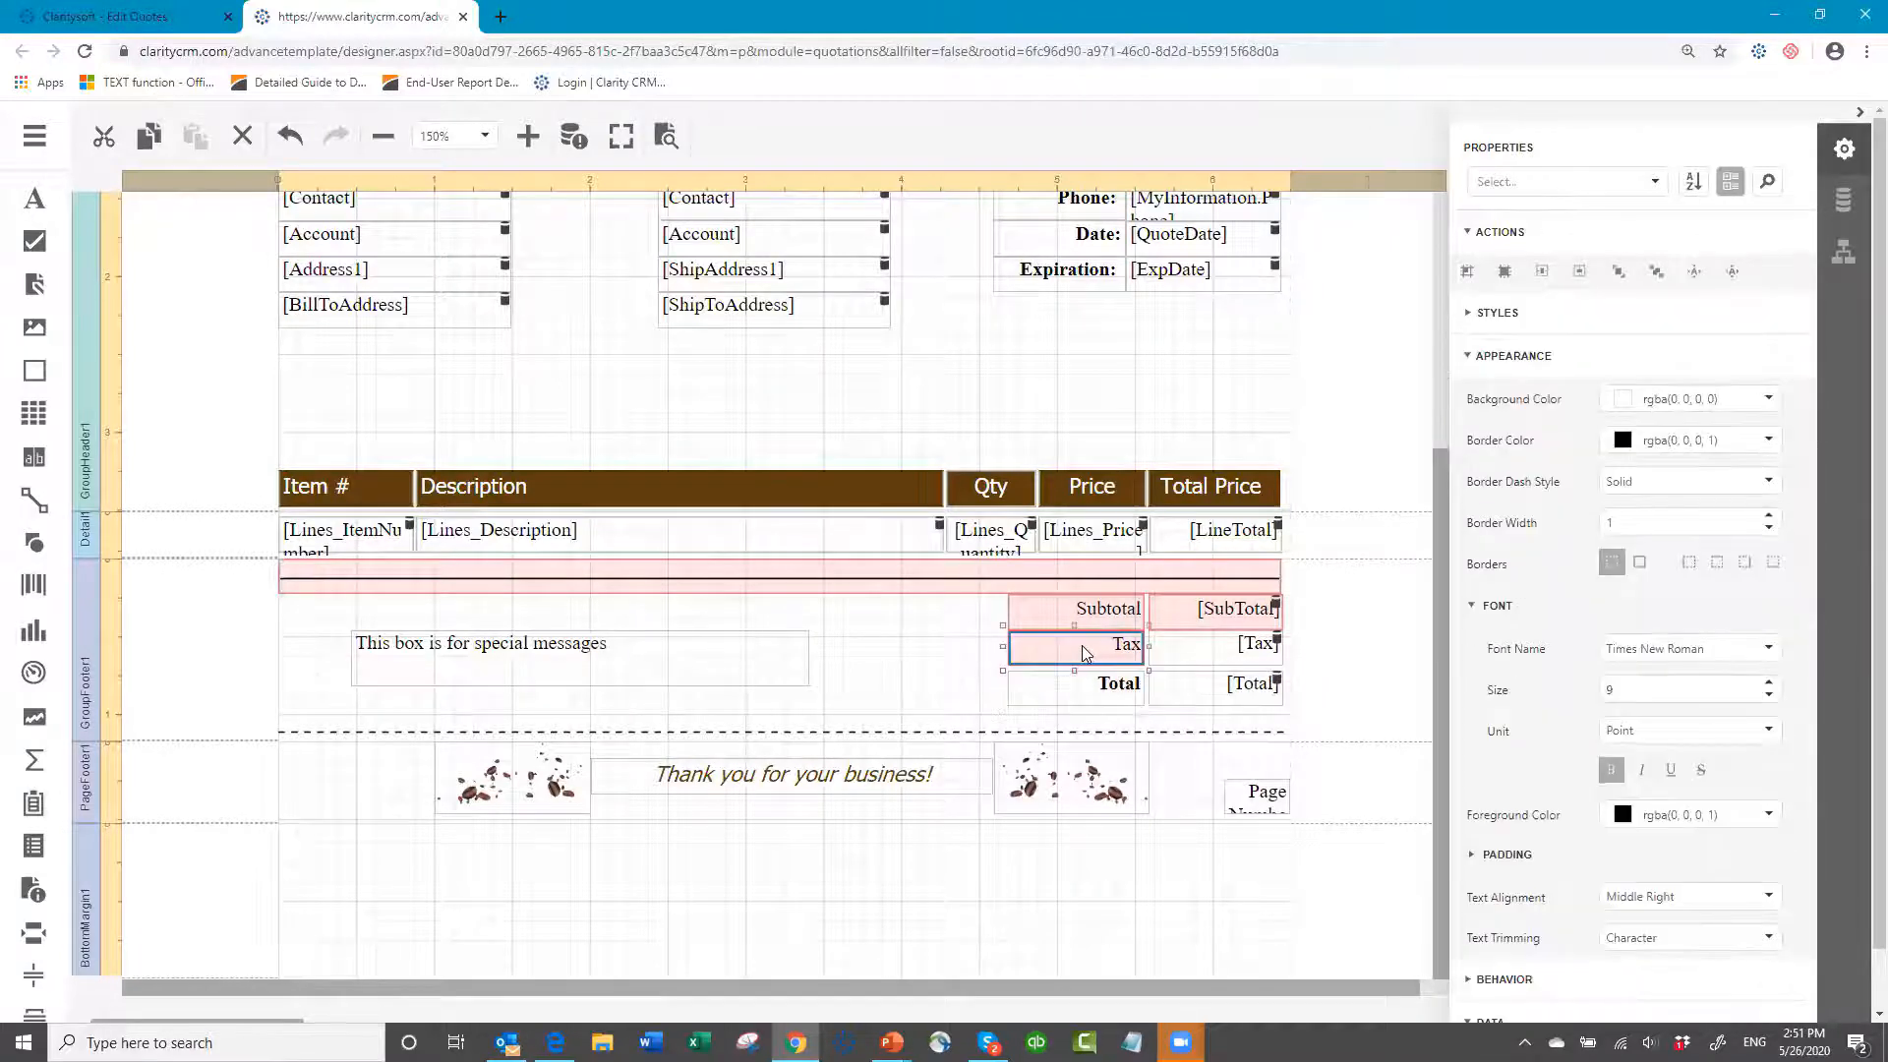
pyautogui.press('Down')
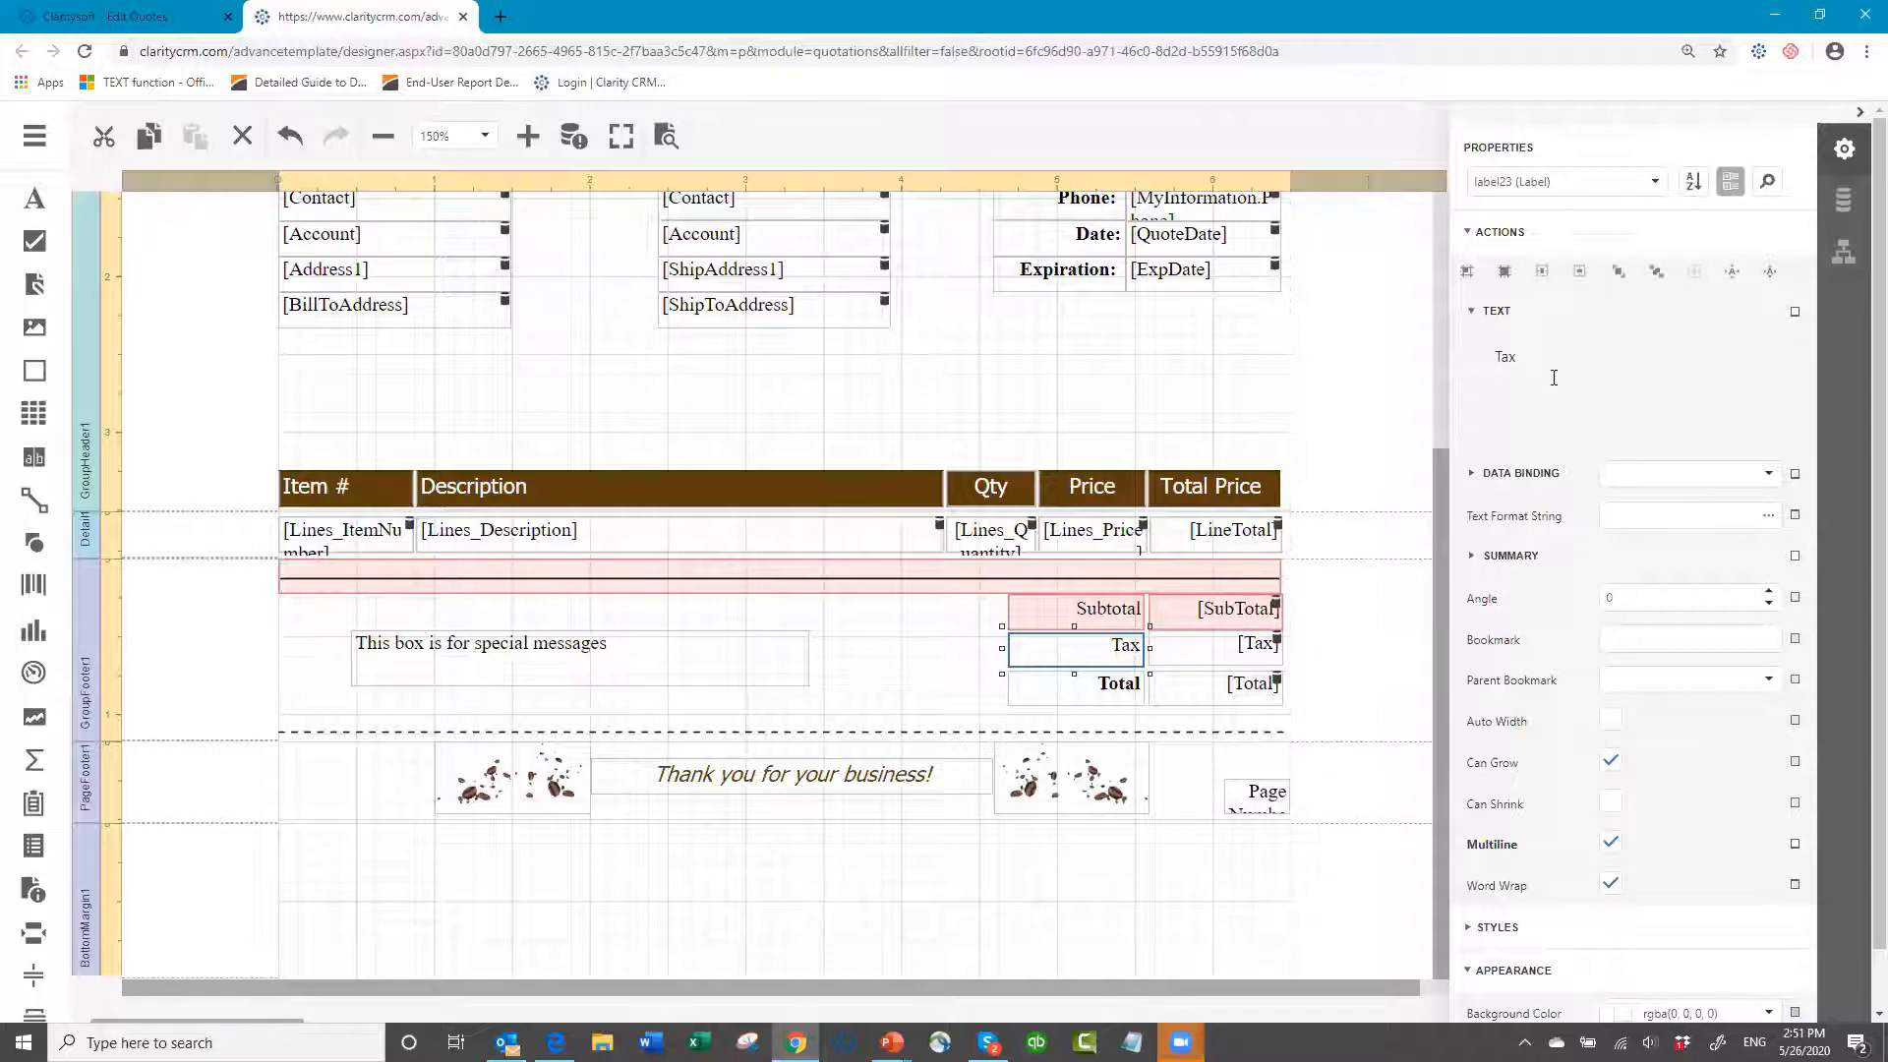
pyautogui.click(1478, 366)
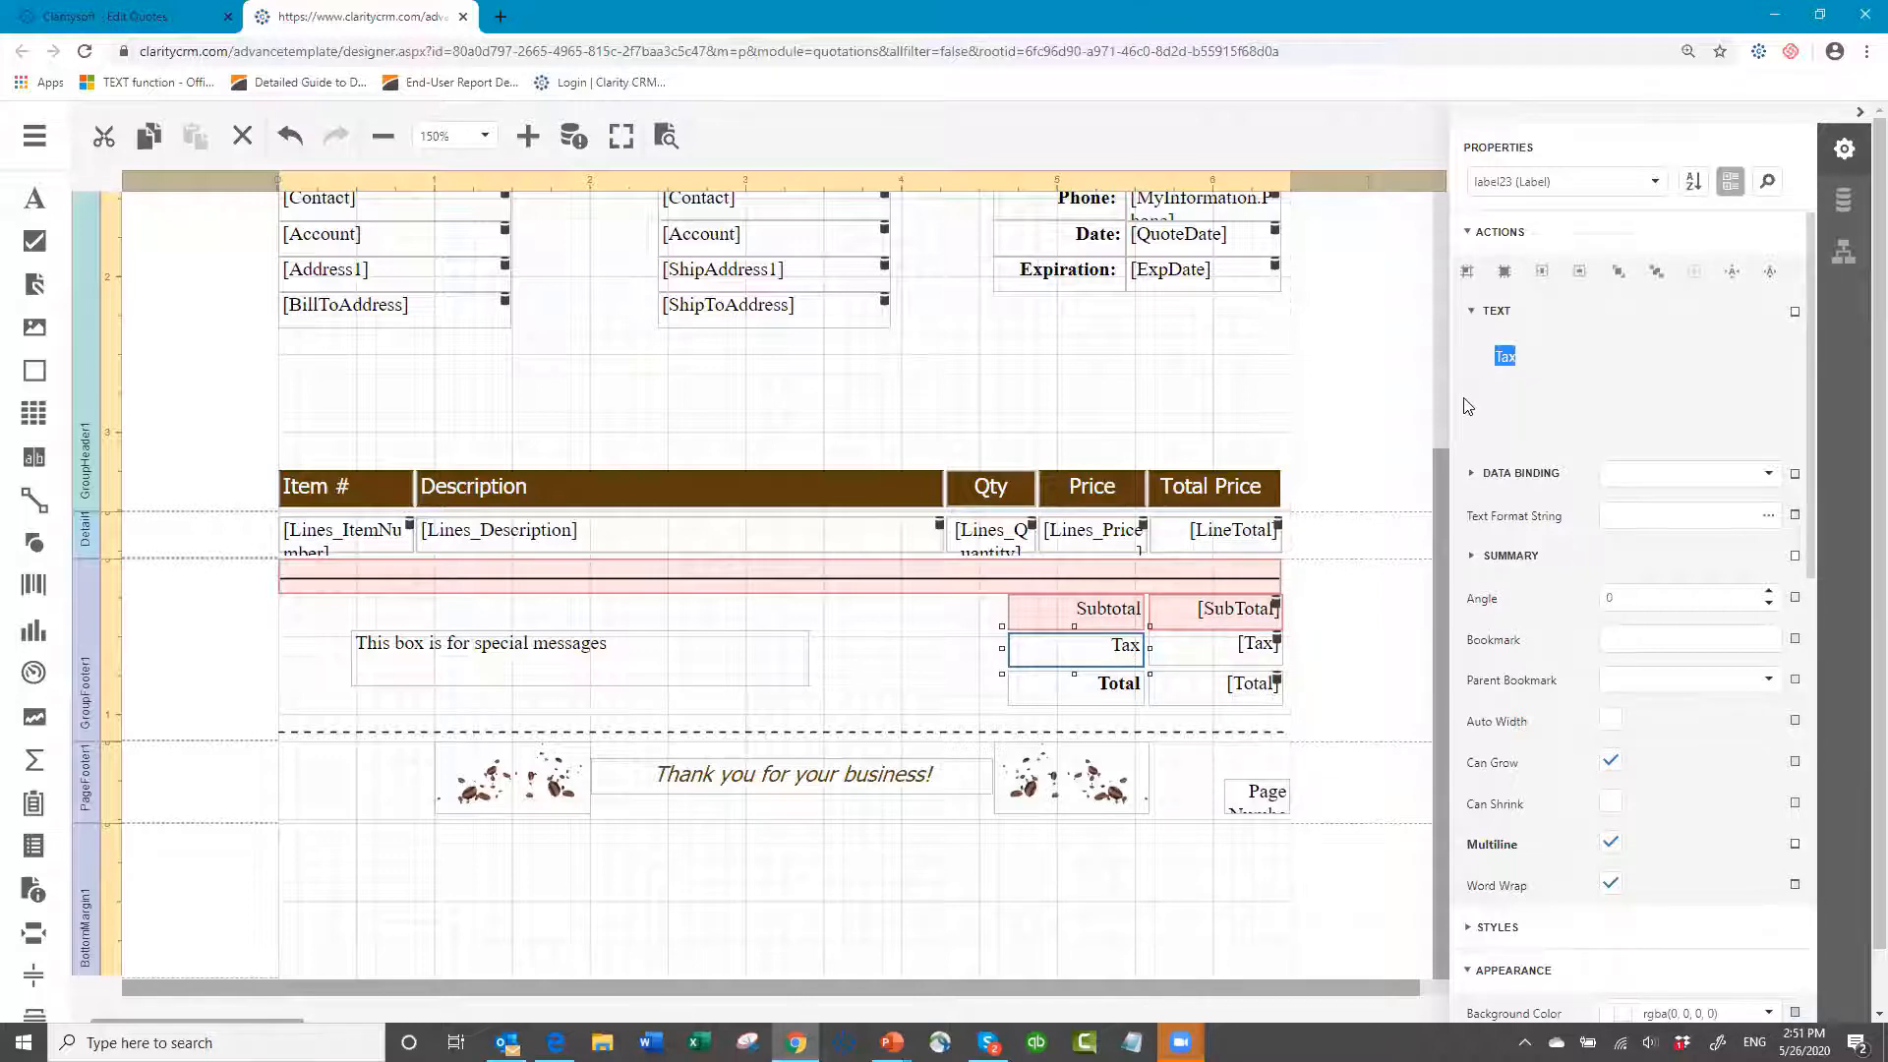
pyautogui.write('Shipping')
pyautogui.click(1065, 662)
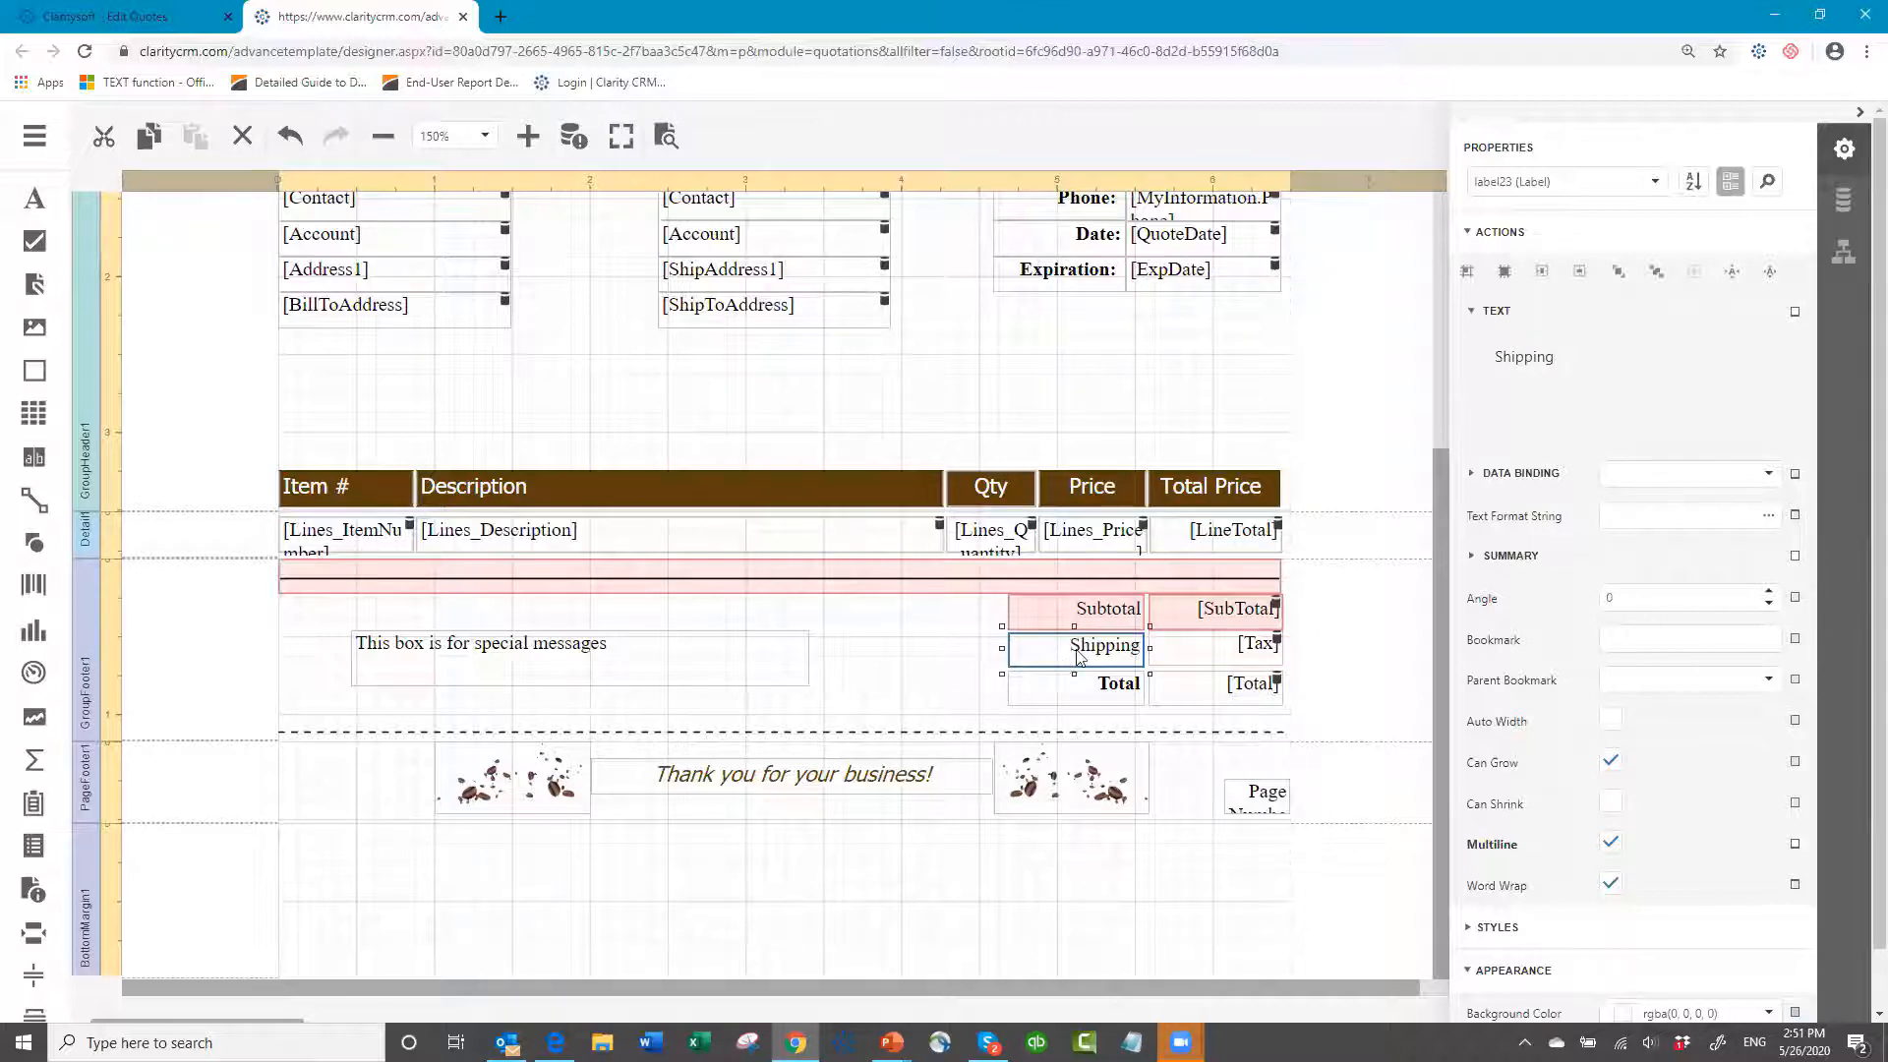
# - Delete the [Tax] field beside the Shipping label
pyautogui.click(1231, 651)
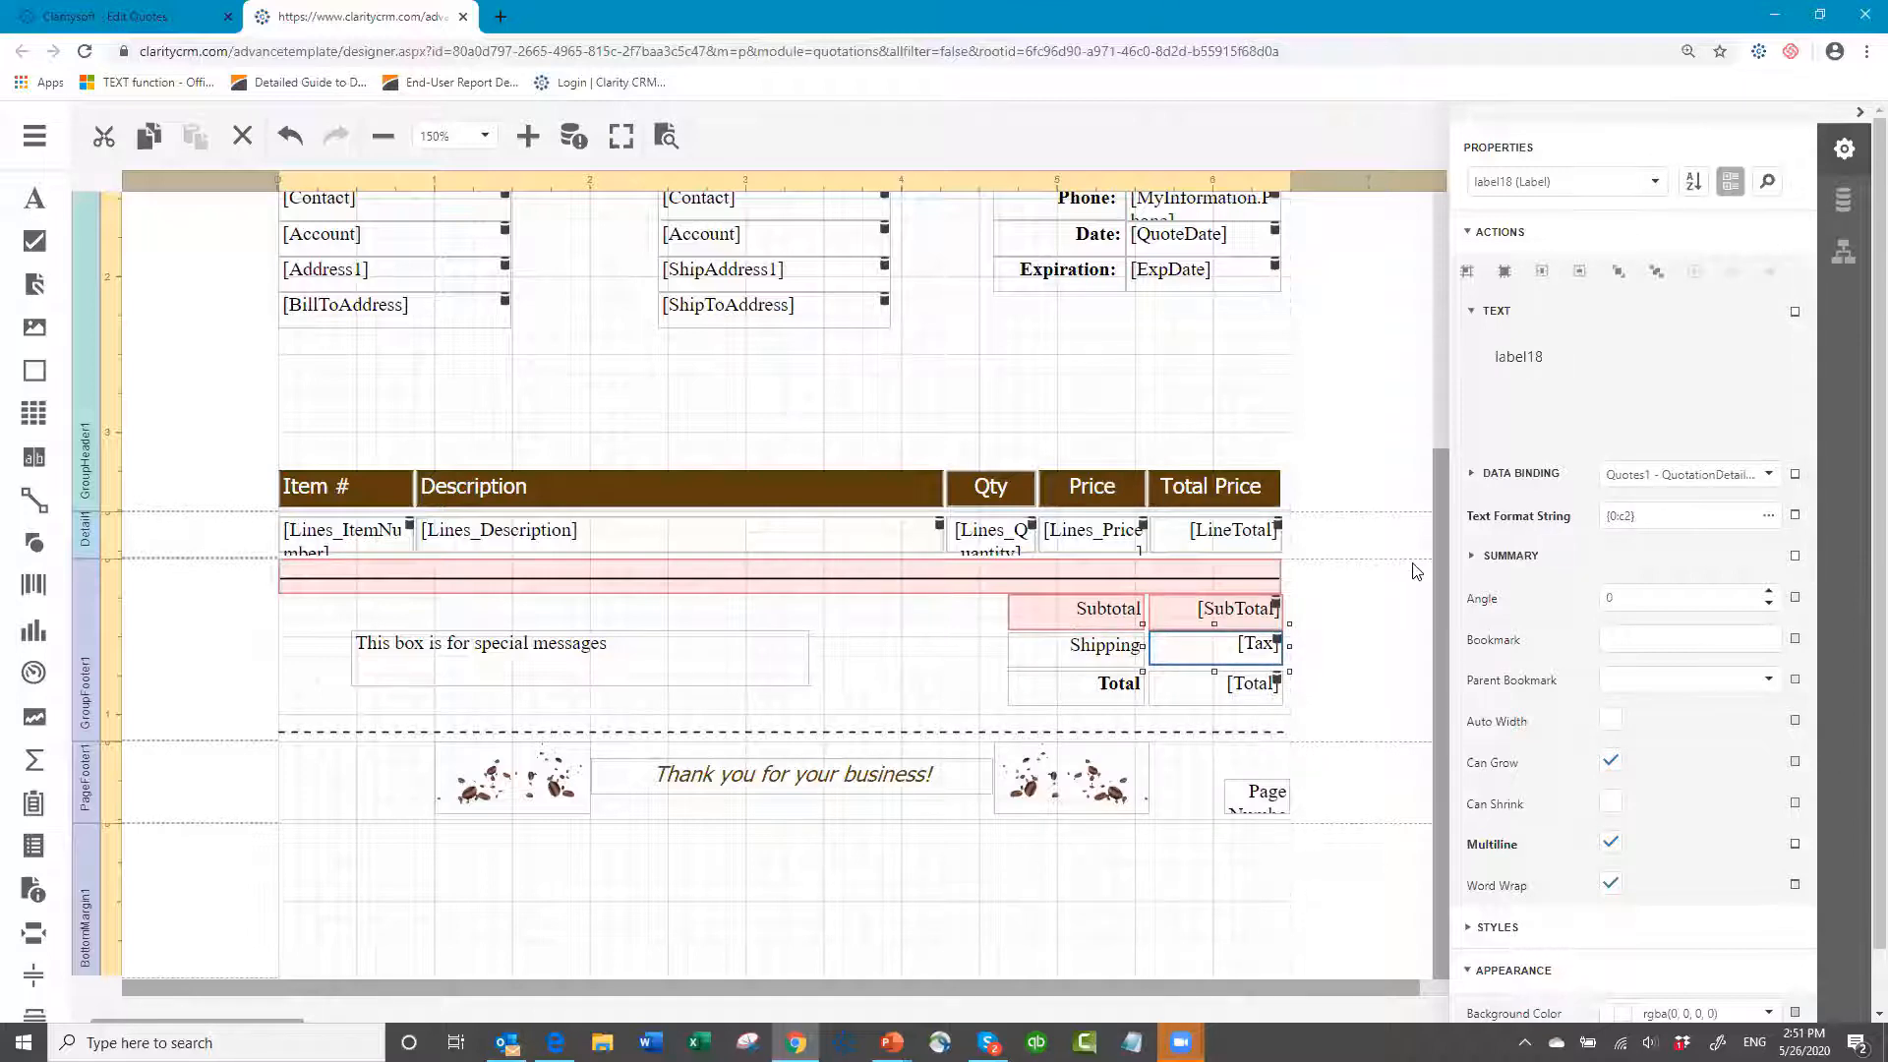
pyautogui.press('Delete')
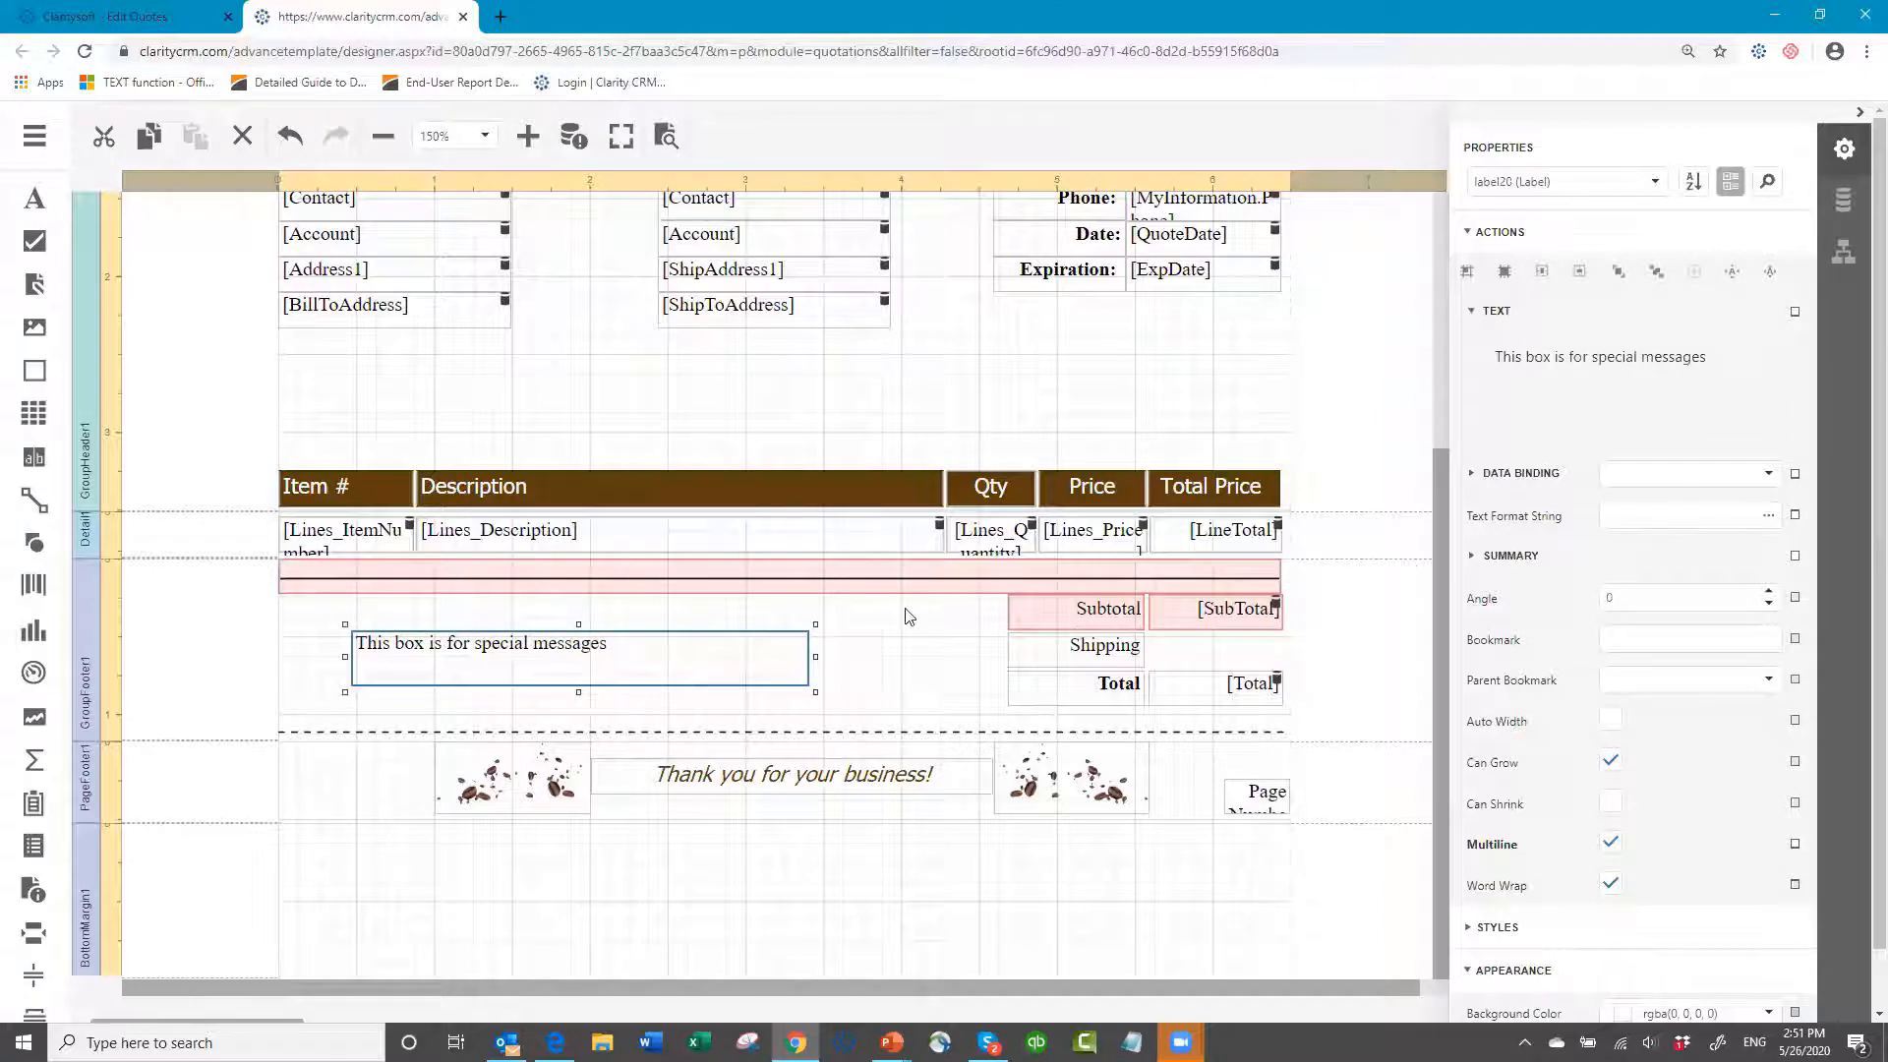
pyautogui.click(951, 647)
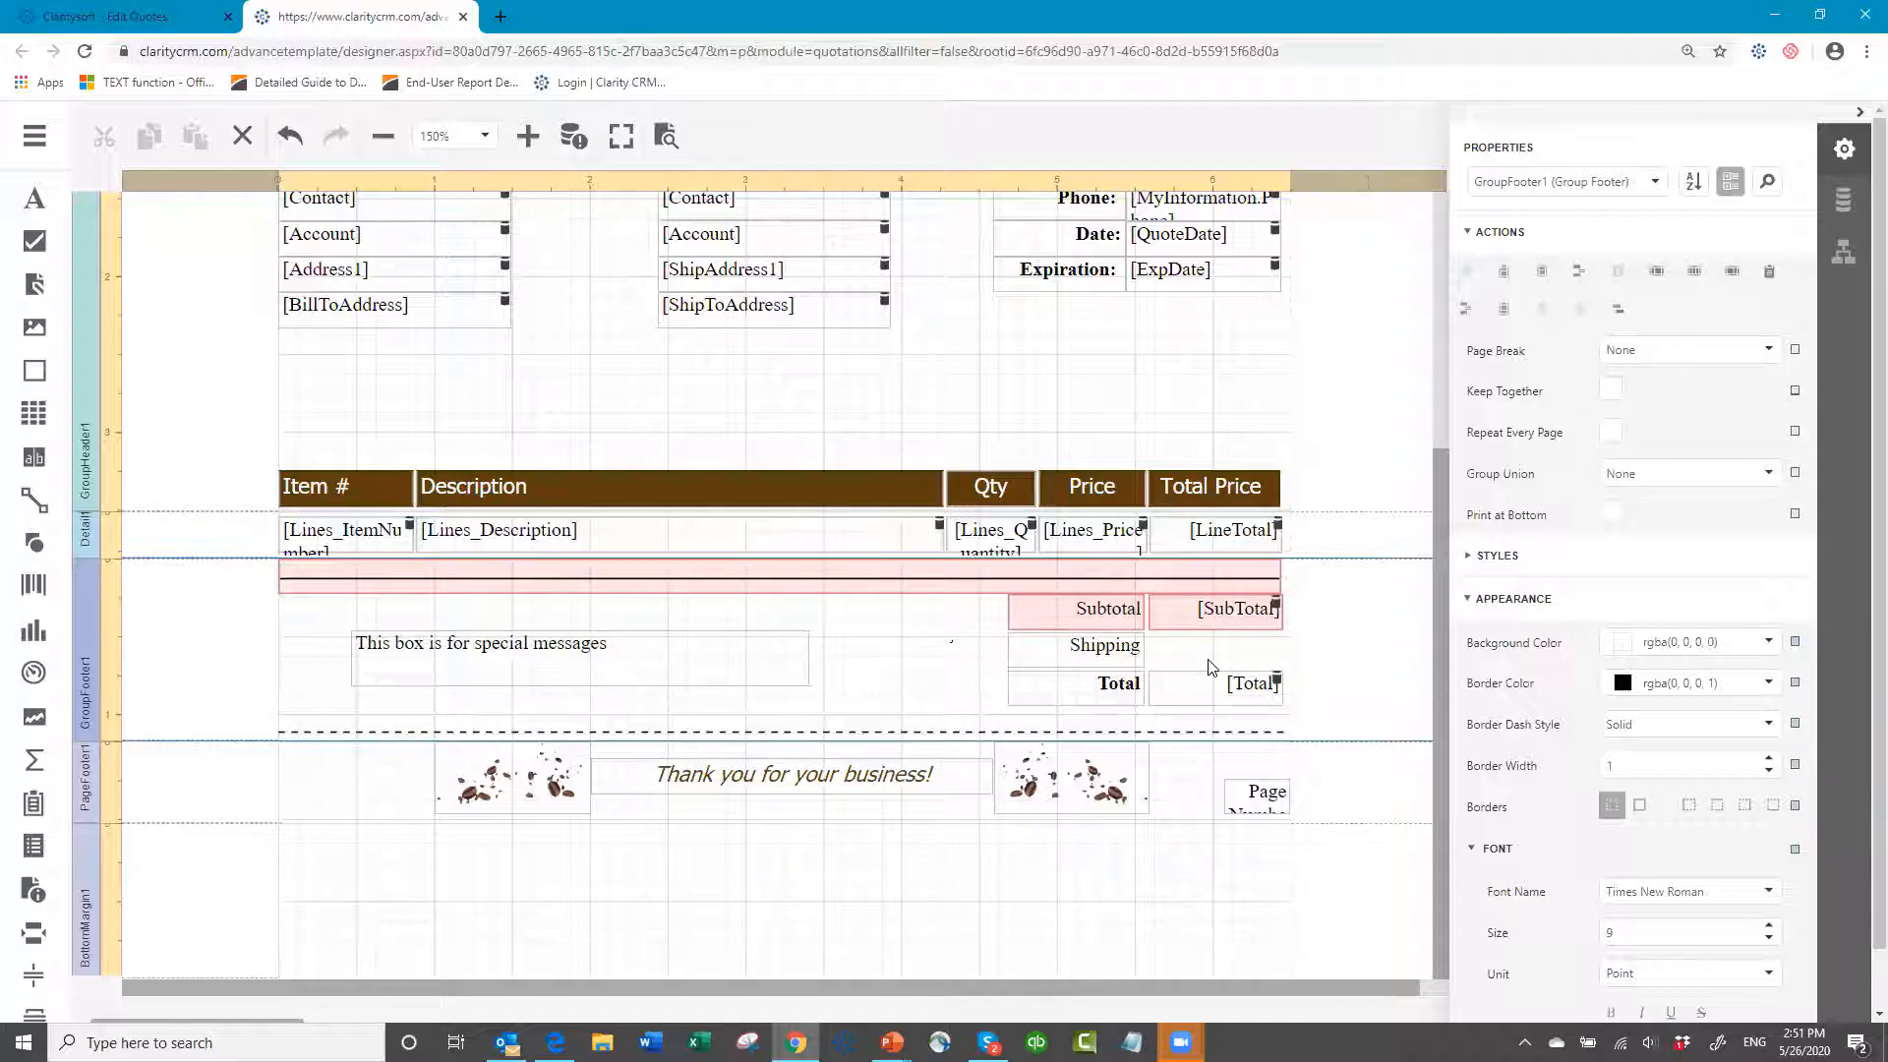
# - Place the SH data field beside the Shipping label and narrow it to match the width of the totals column
pyautogui.click(1845, 202)
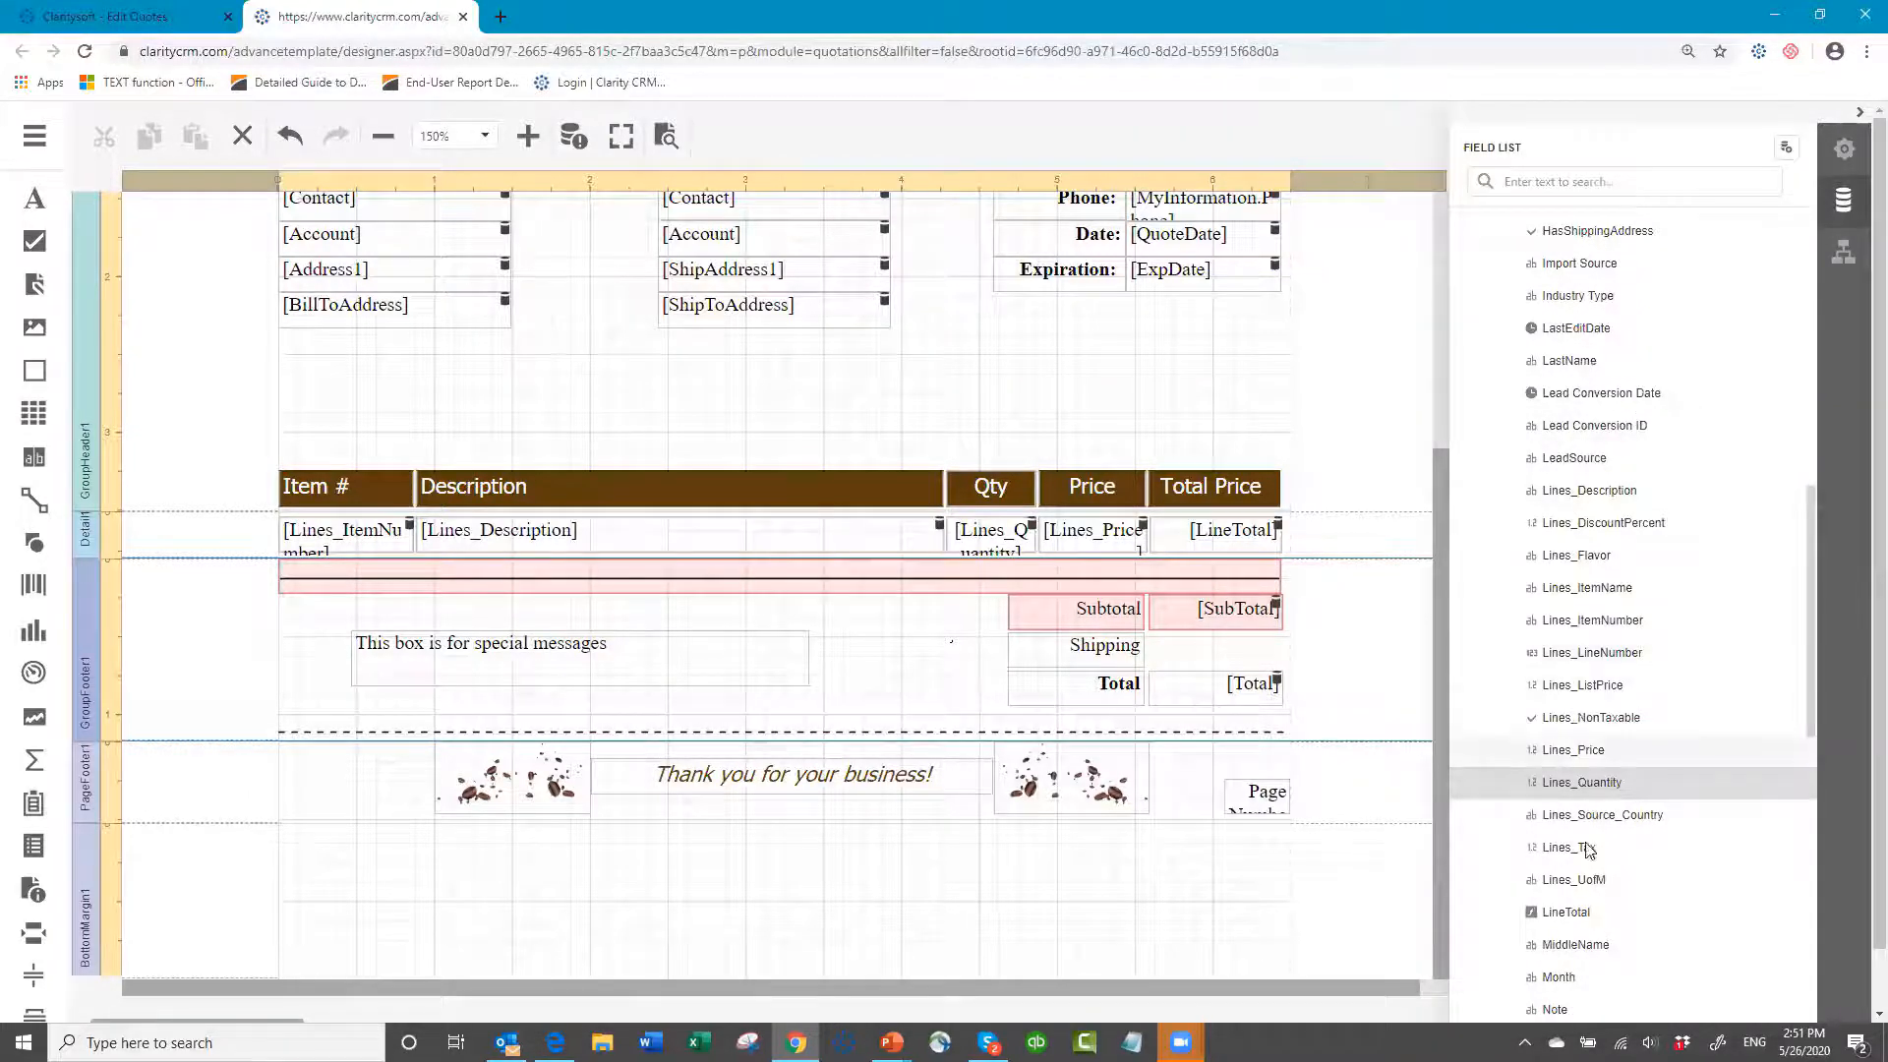
pyautogui.scroll(-3, 1658, 777)
pyautogui.scroll(-4, 1652, 780)
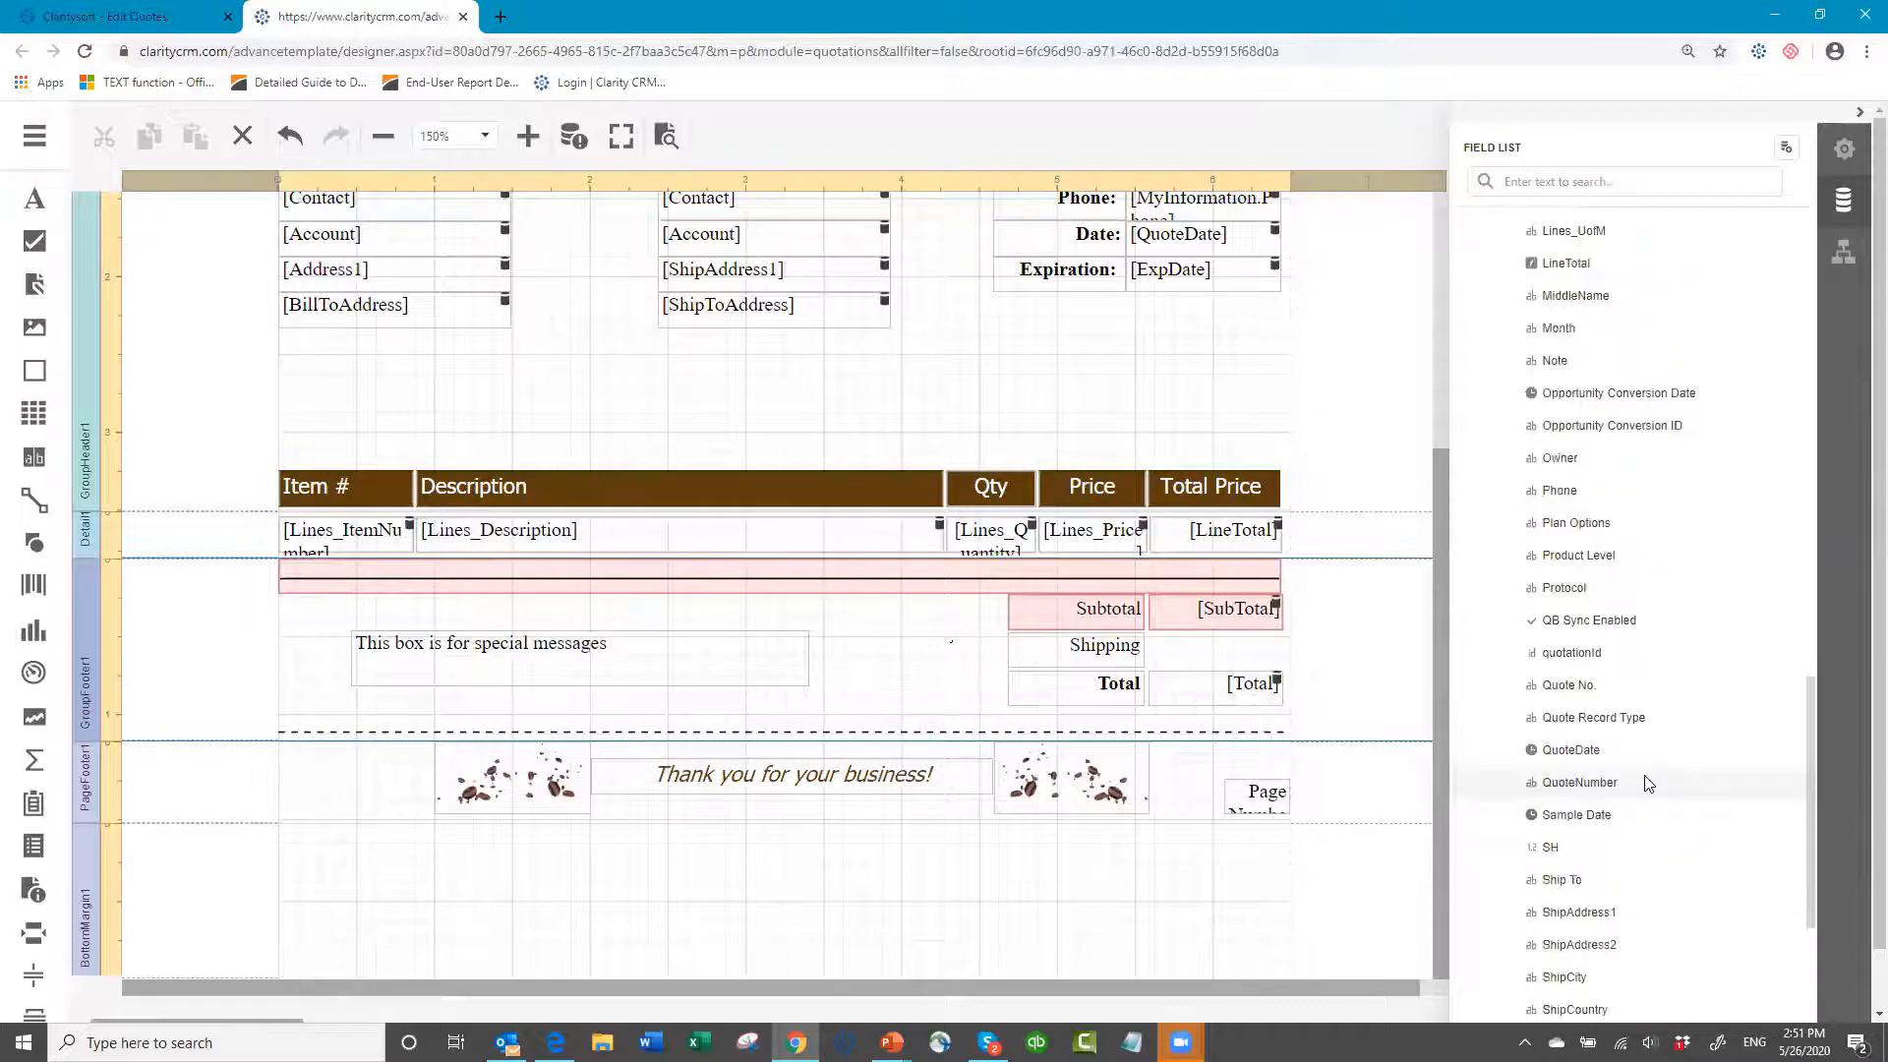
pyautogui.scroll(-1, 1645, 782)
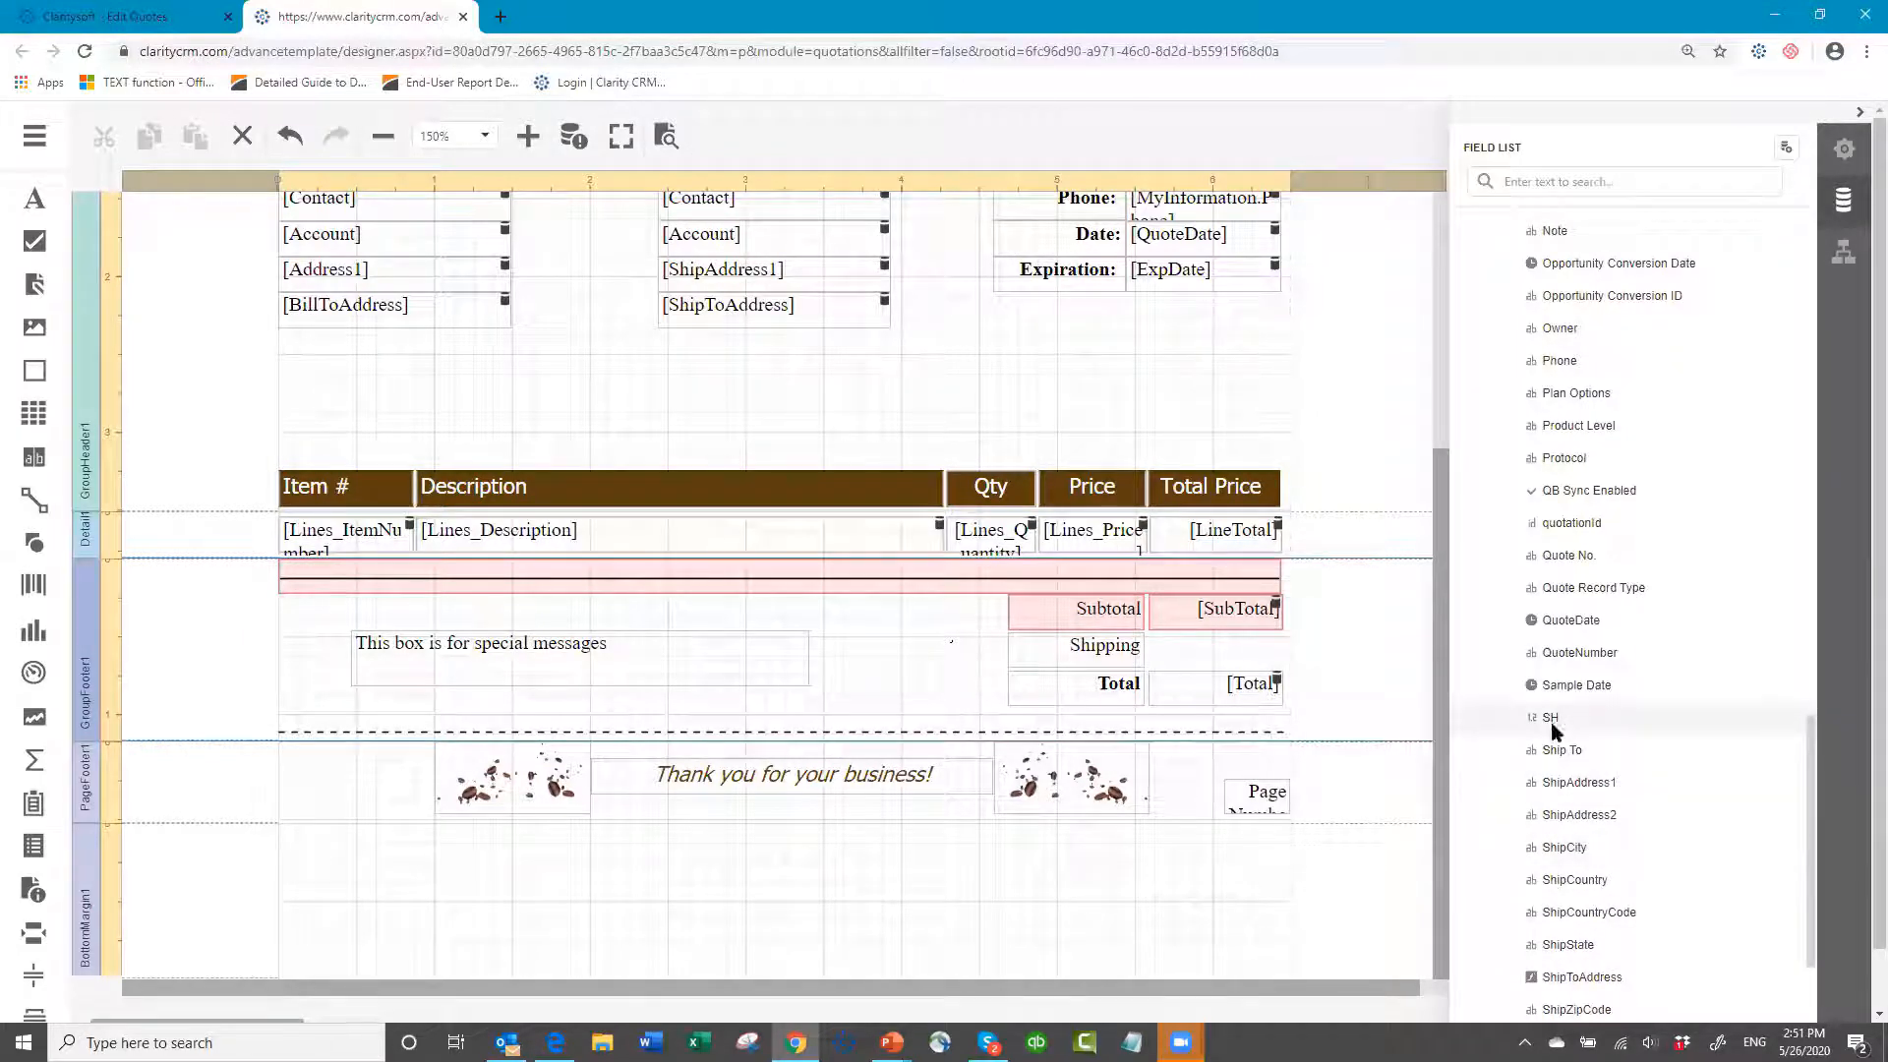
pyautogui.moveTo(1550, 721); pyautogui.dragTo(1165, 639)
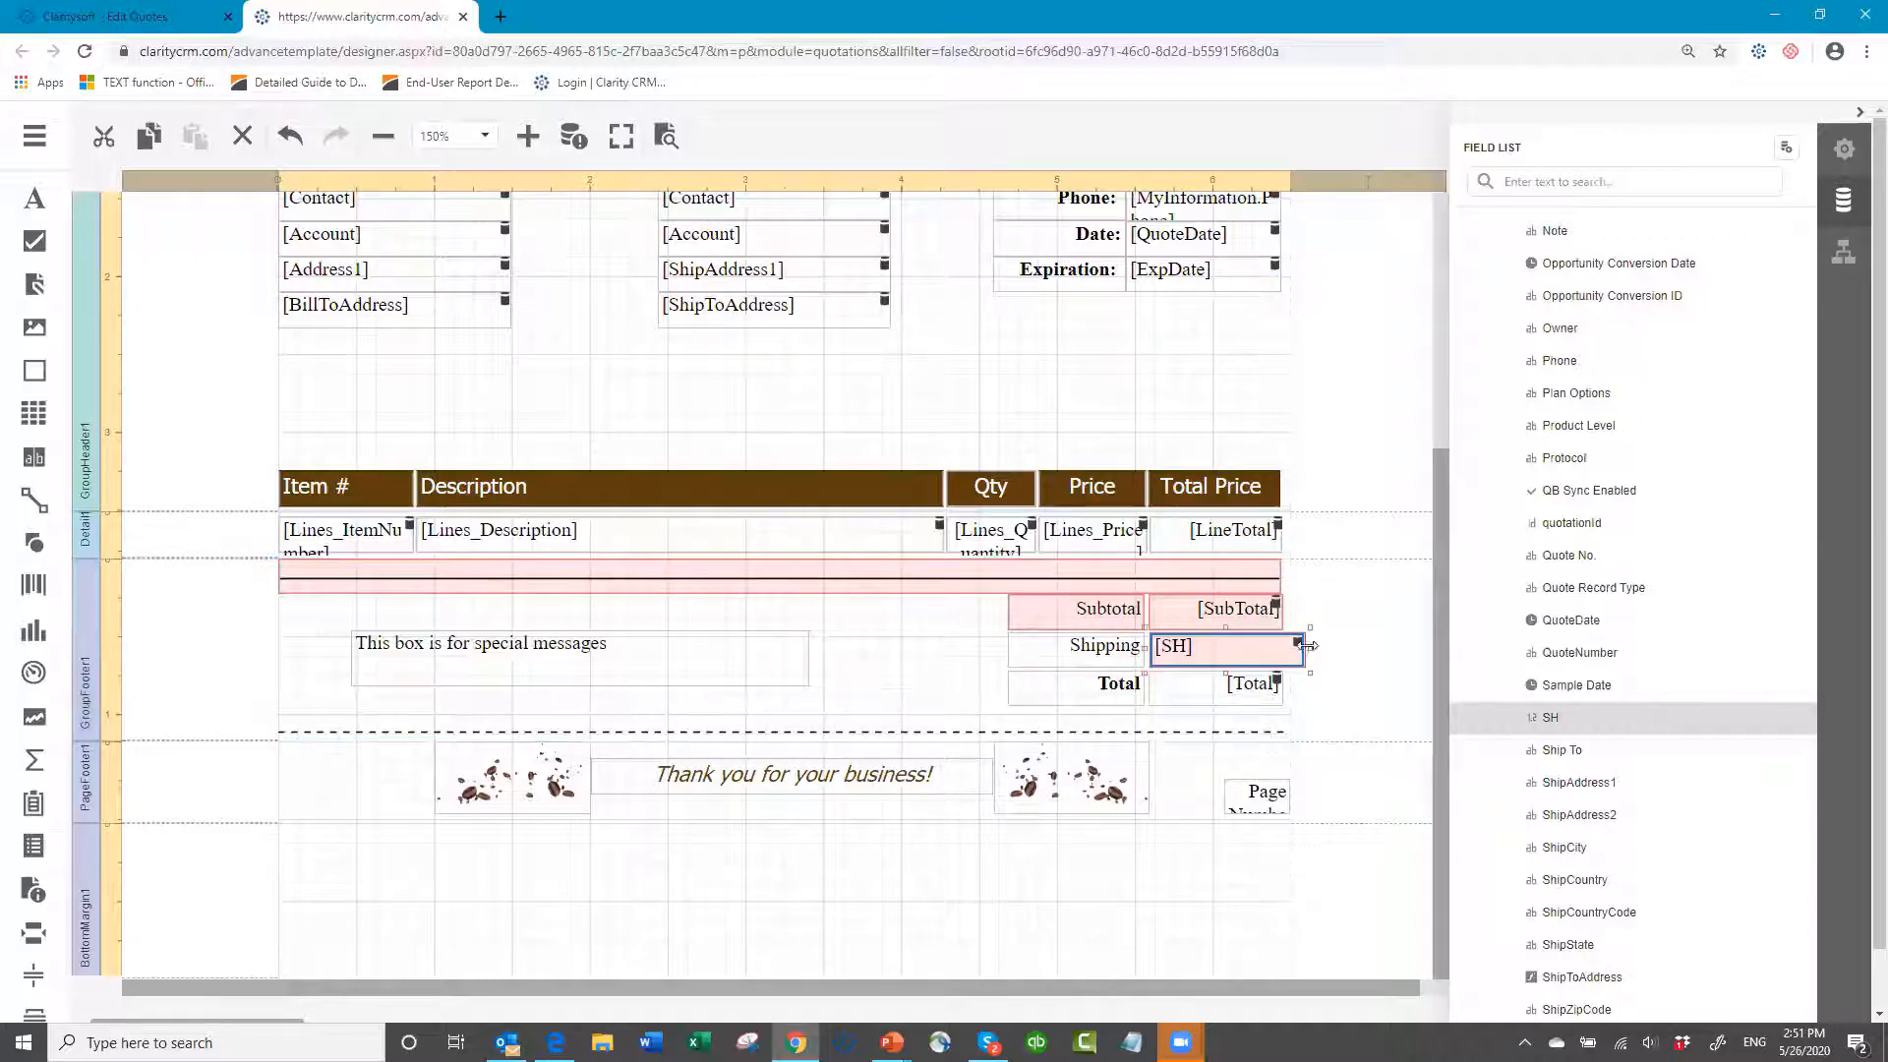
pyautogui.moveTo(1307, 645); pyautogui.dragTo(1280, 642)
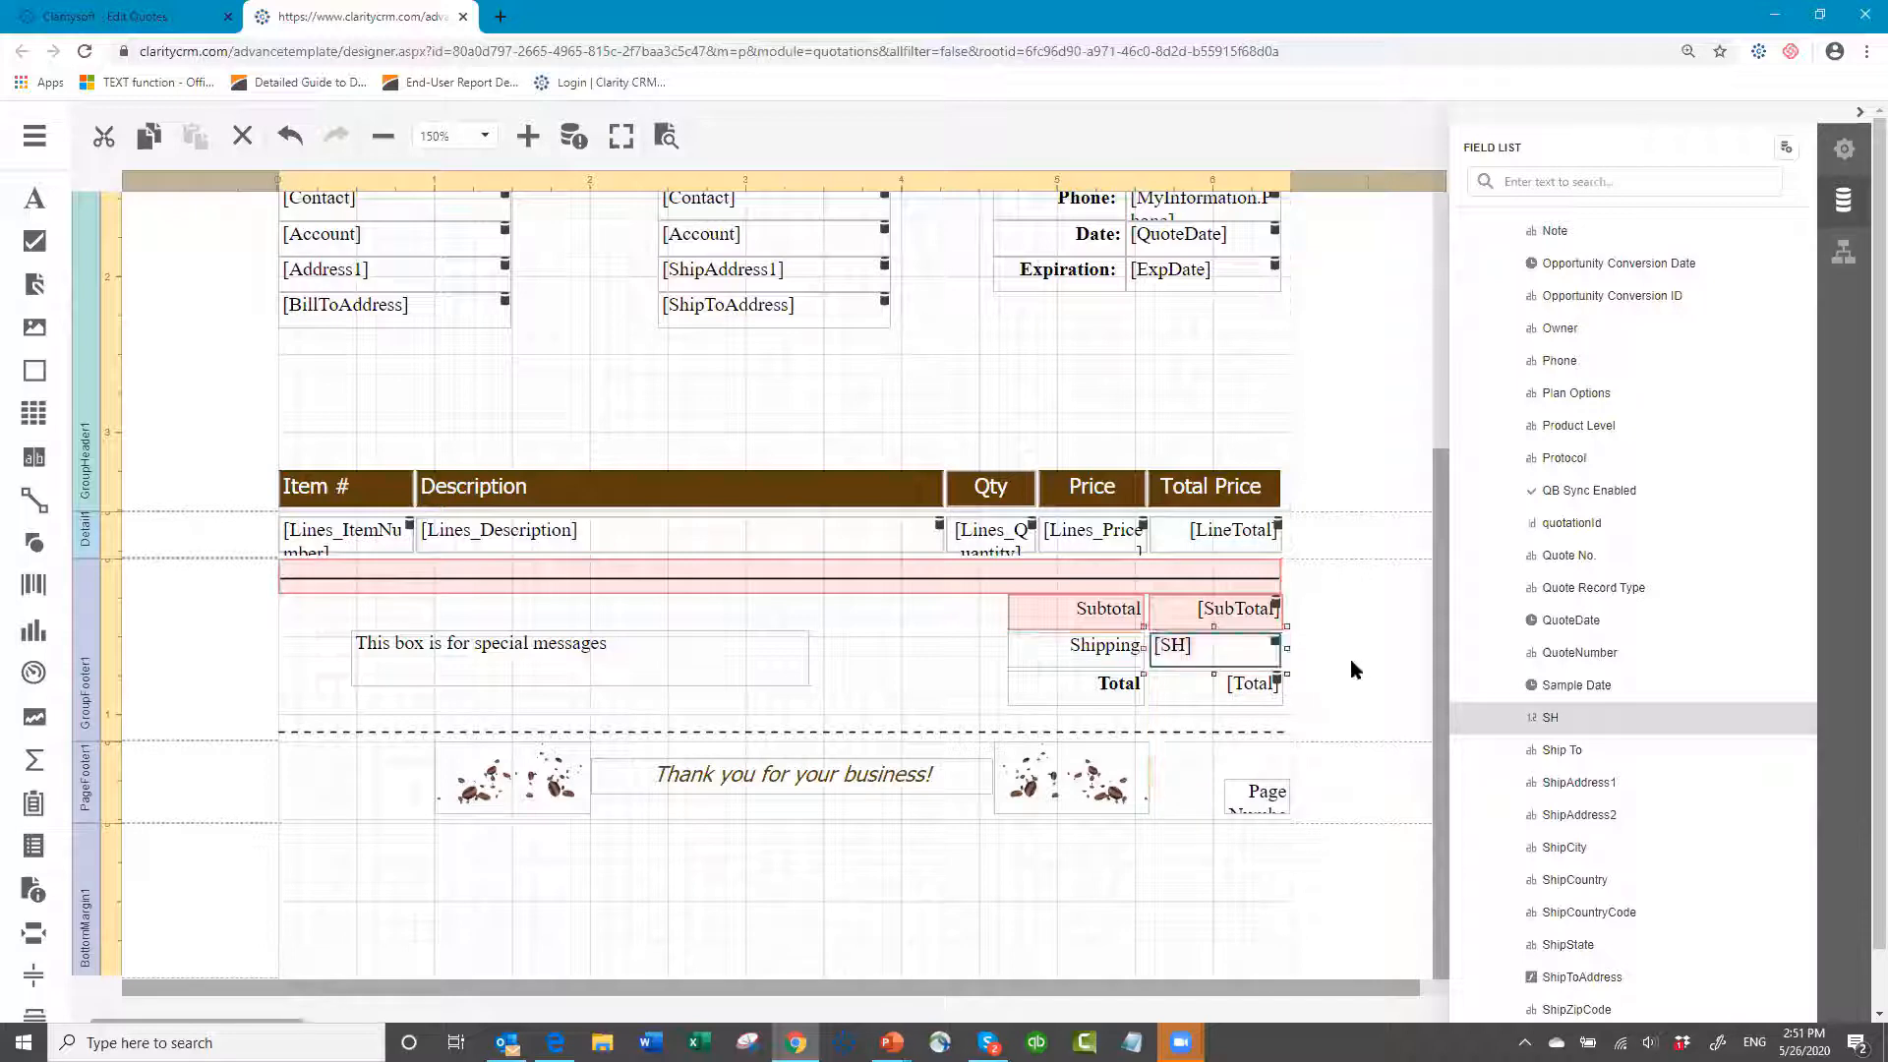
pyautogui.click(897, 641)
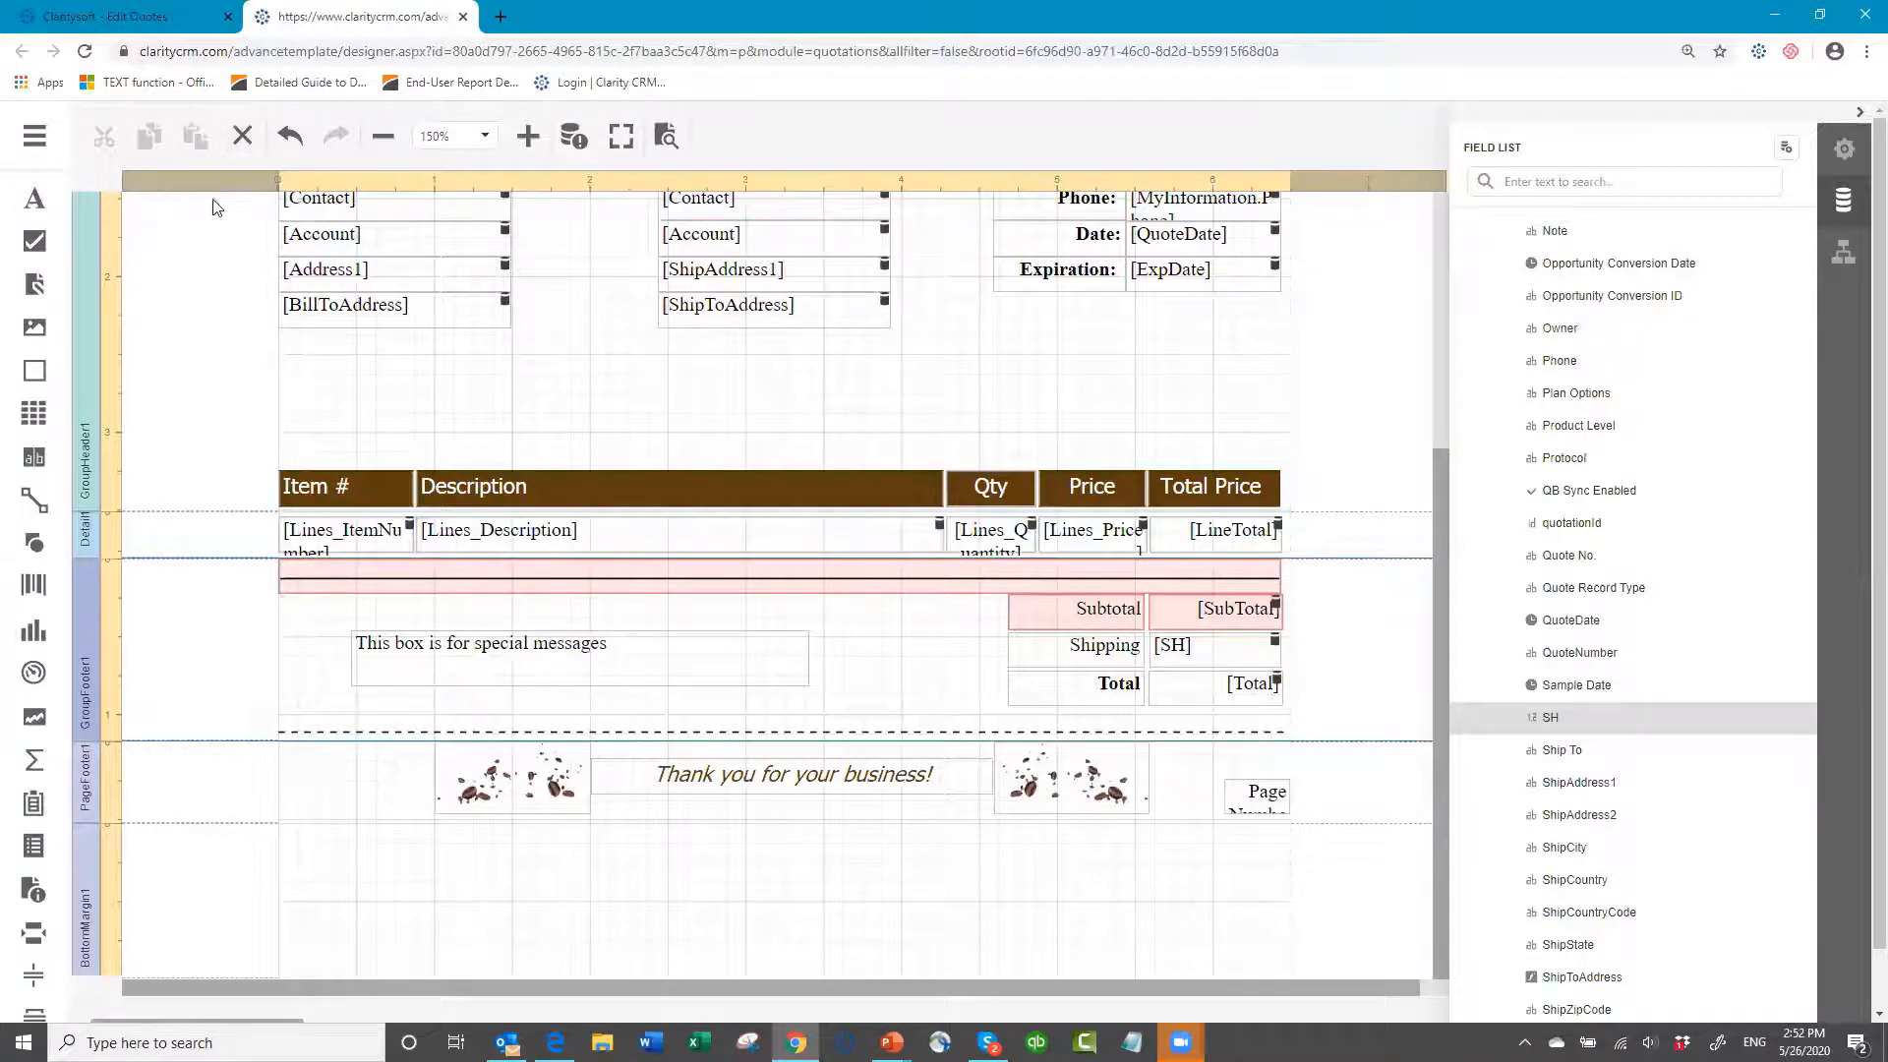
# - Save the quote template with the new shipping row
pyautogui.scroll(4, 218, 161)
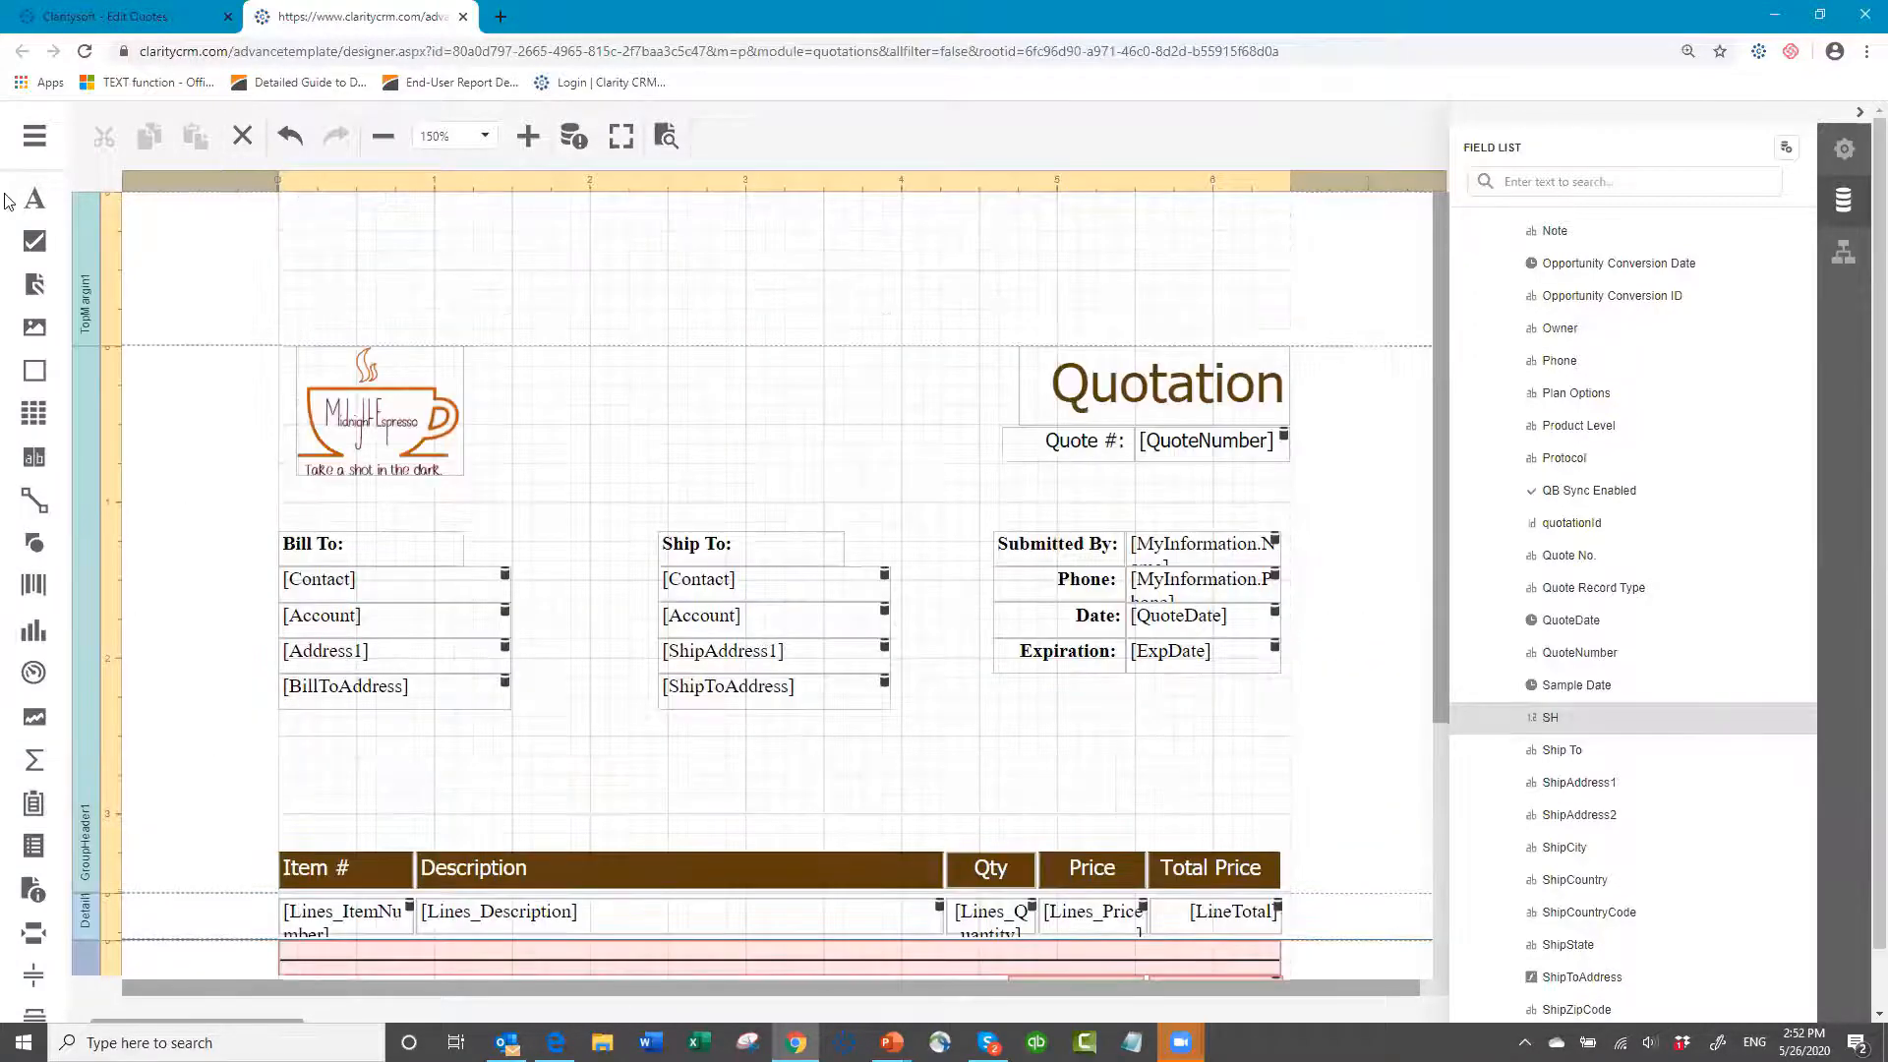
pyautogui.click(35, 140)
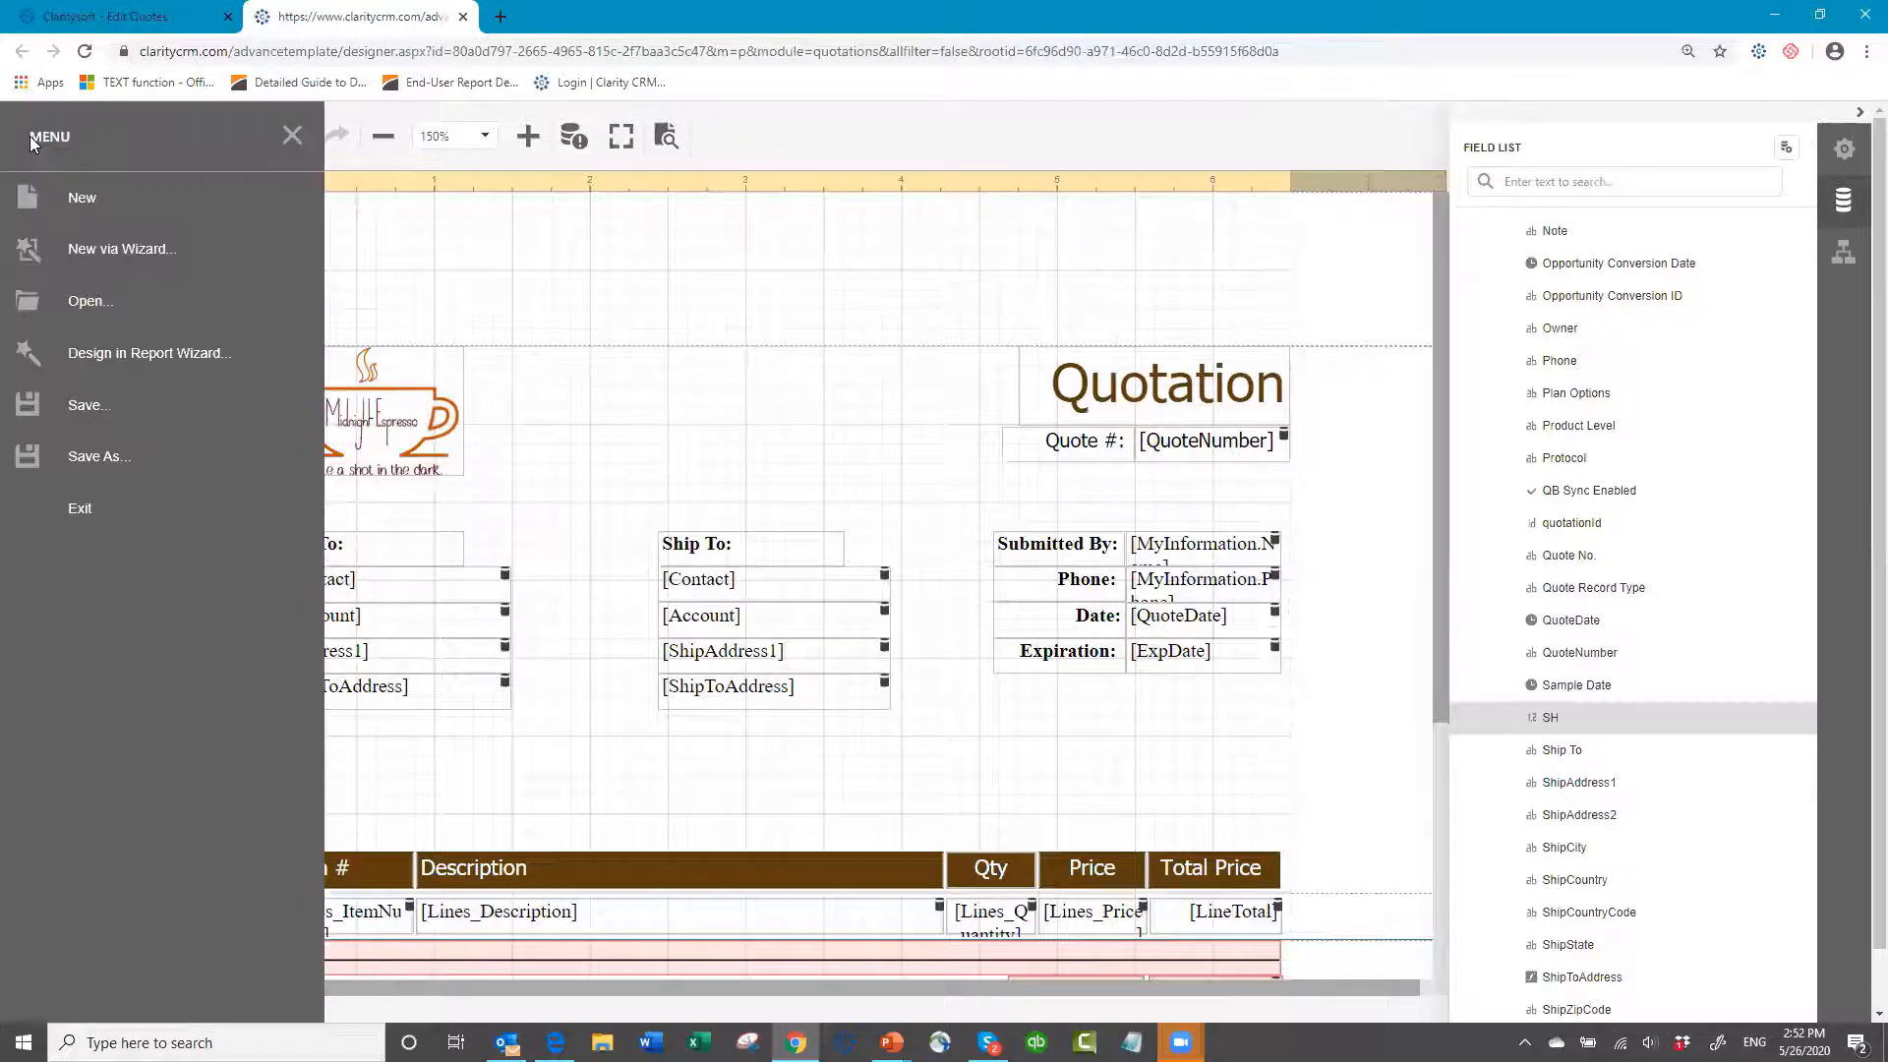
pyautogui.click(88, 404)
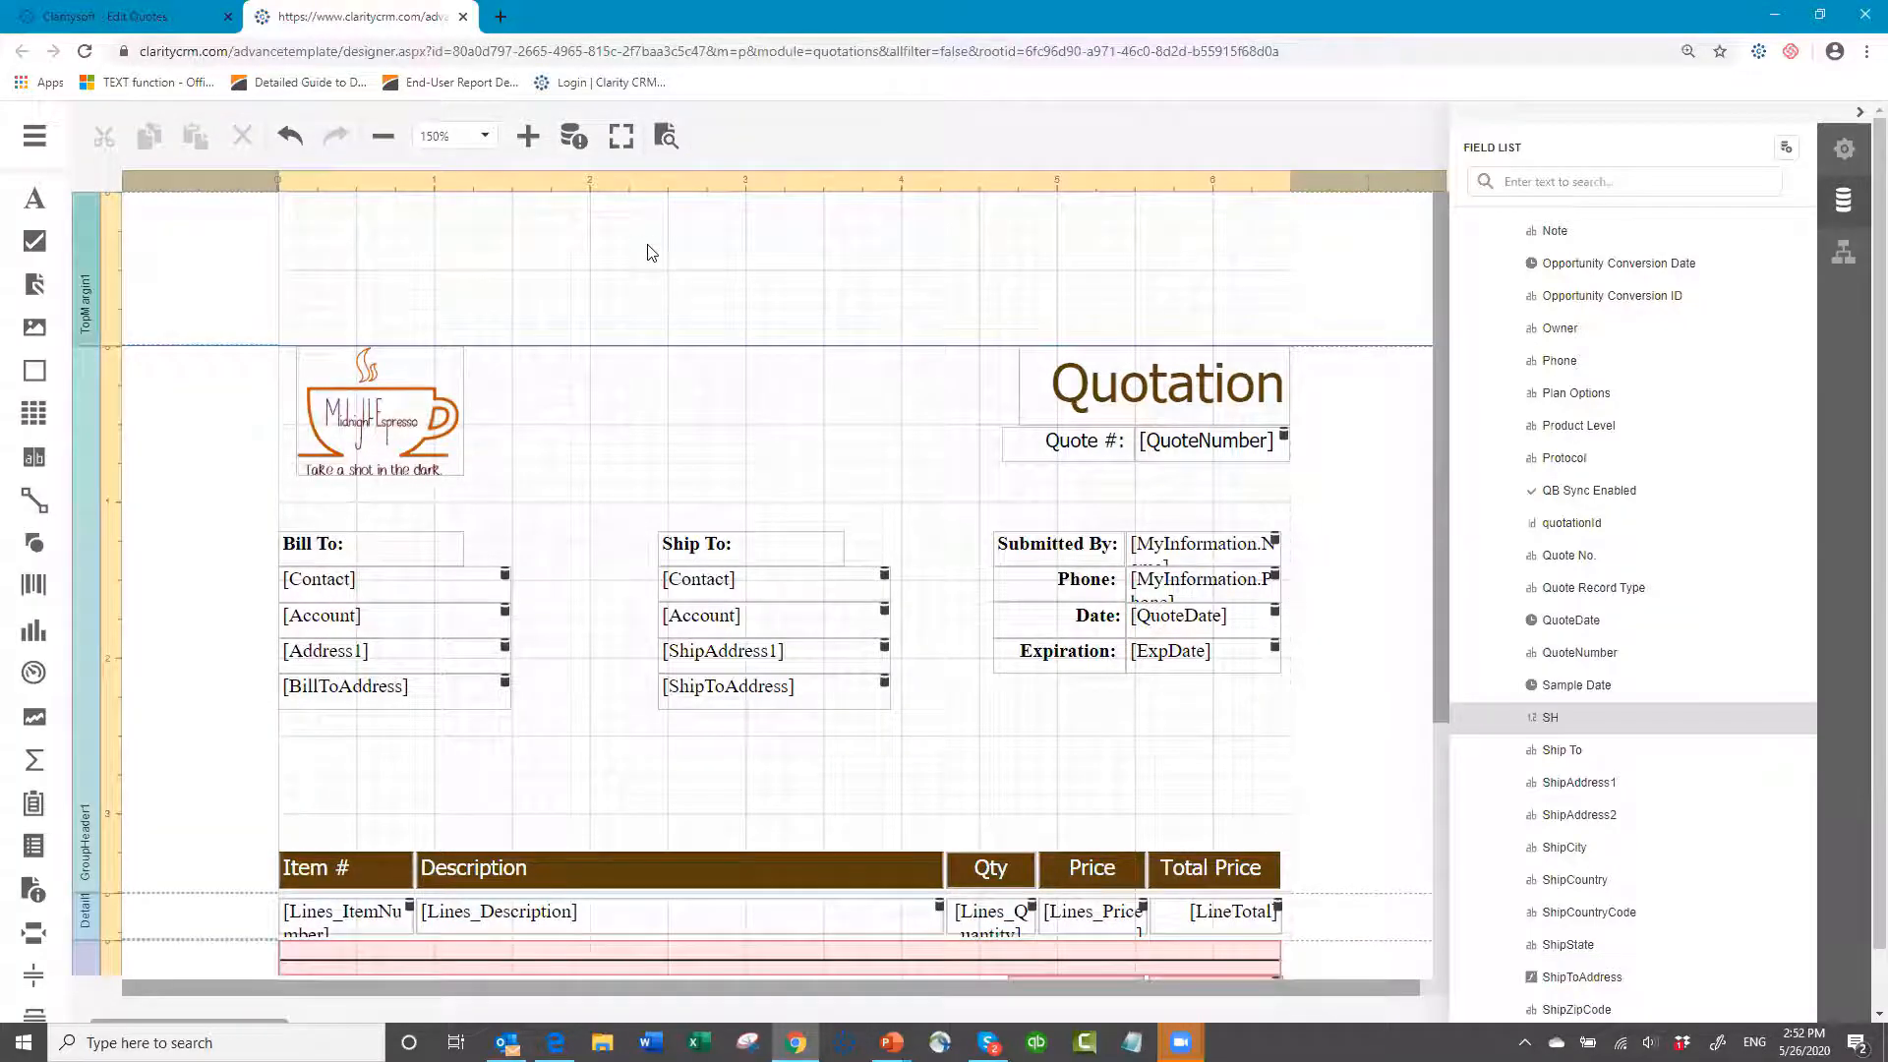
# - Preview the quotation, check the header and the totals block, and return to the template design
pyautogui.click(662, 137)
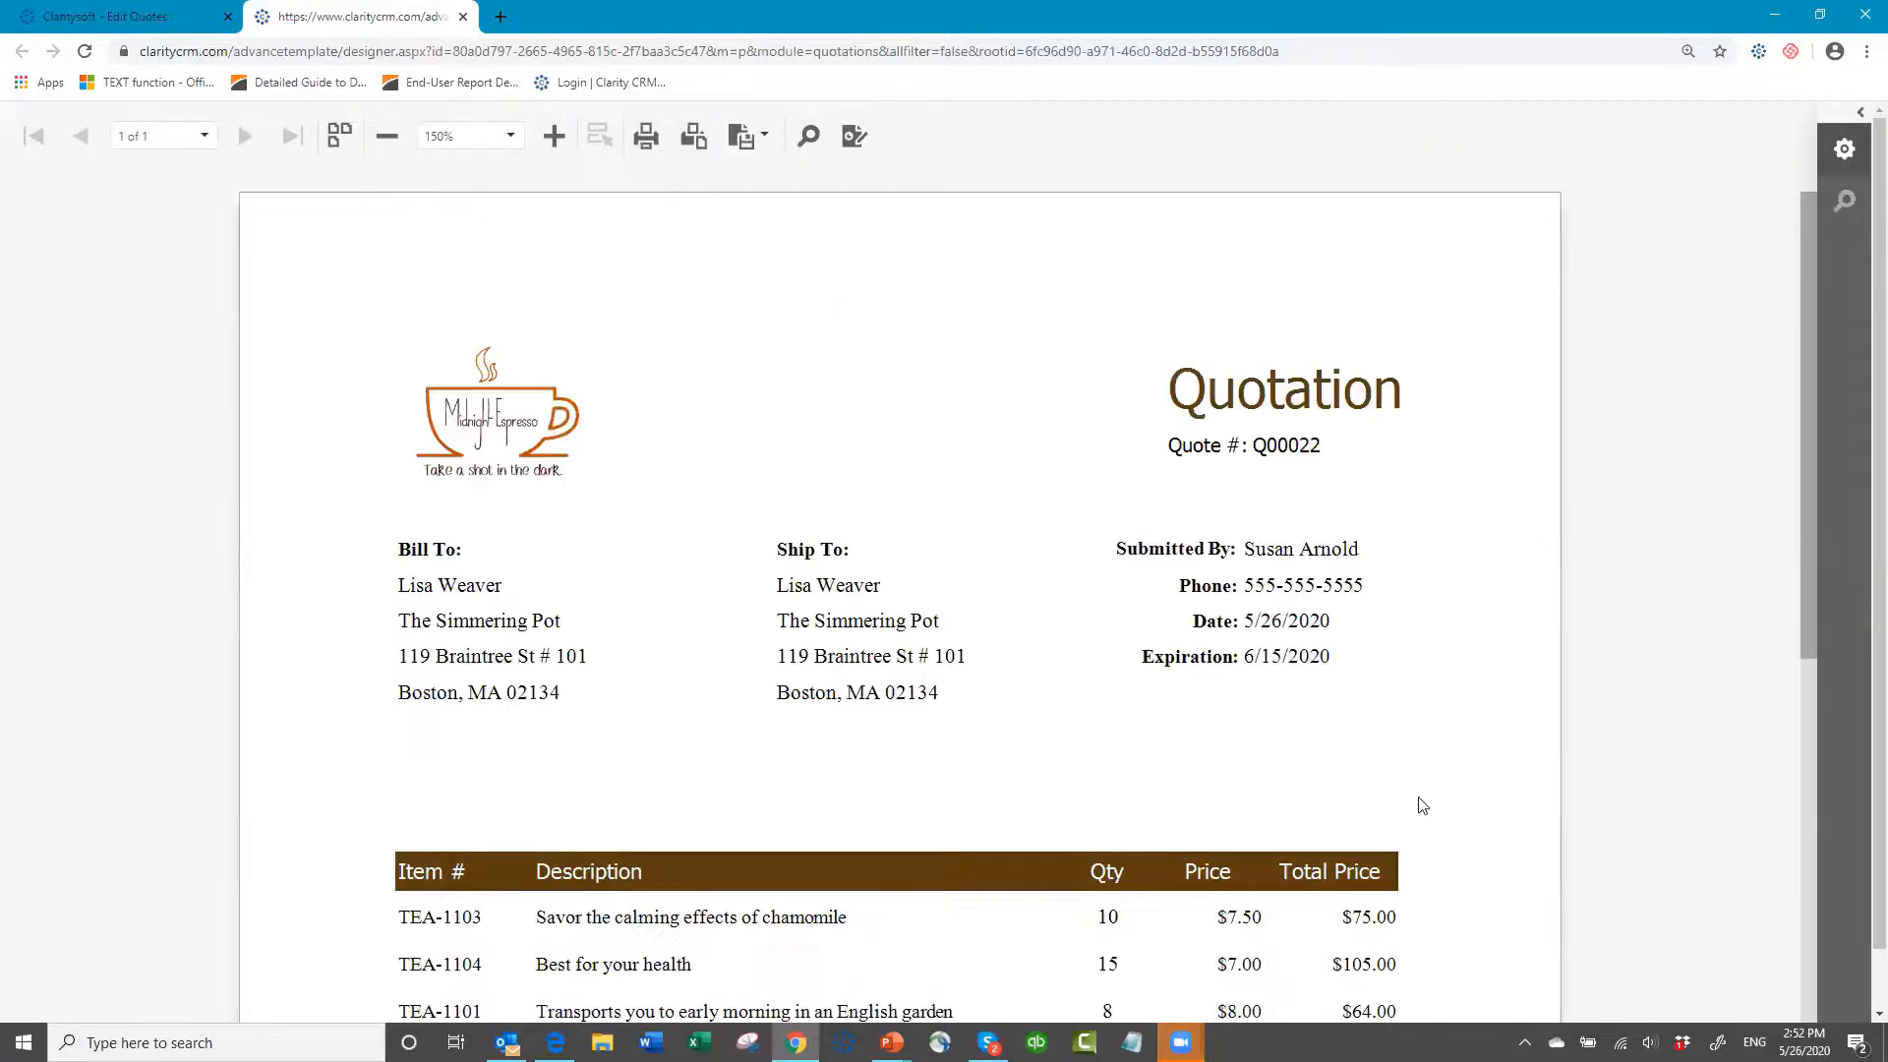
pyautogui.scroll(-4, 1423, 806)
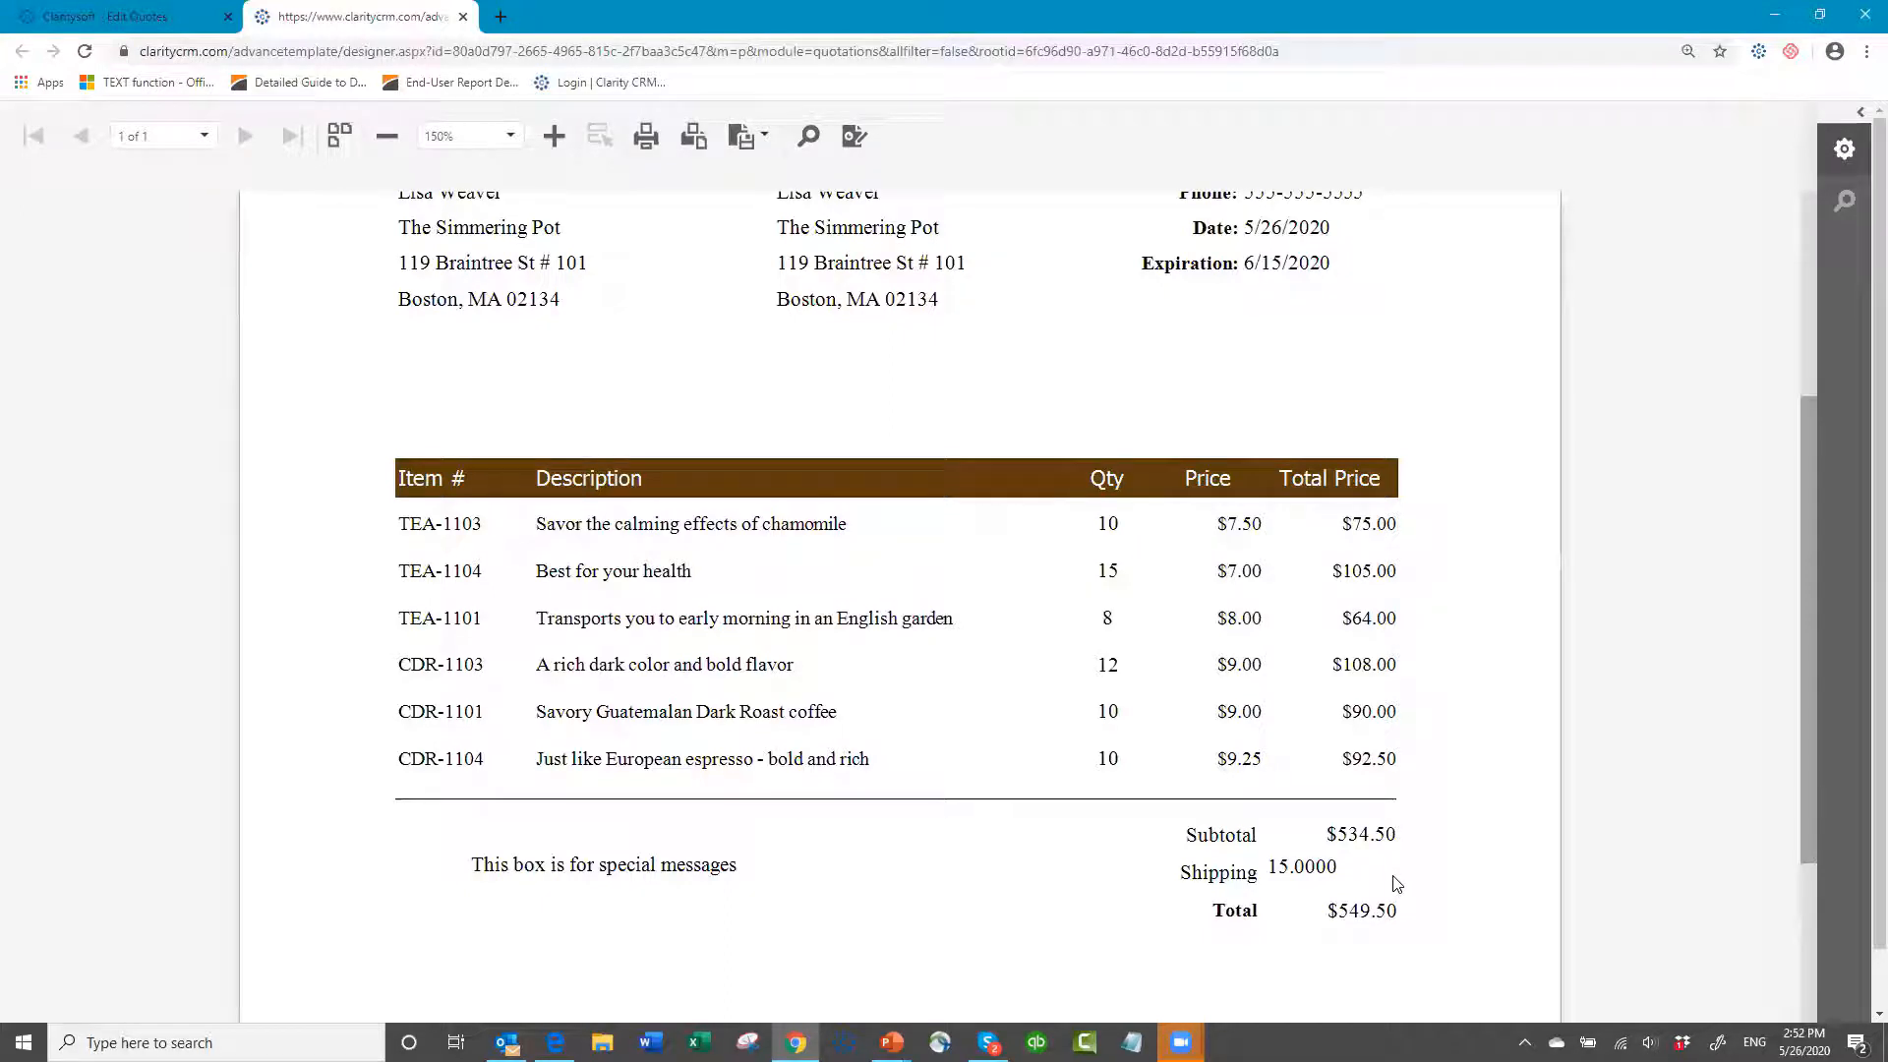
pyautogui.scroll(4, 949, 320)
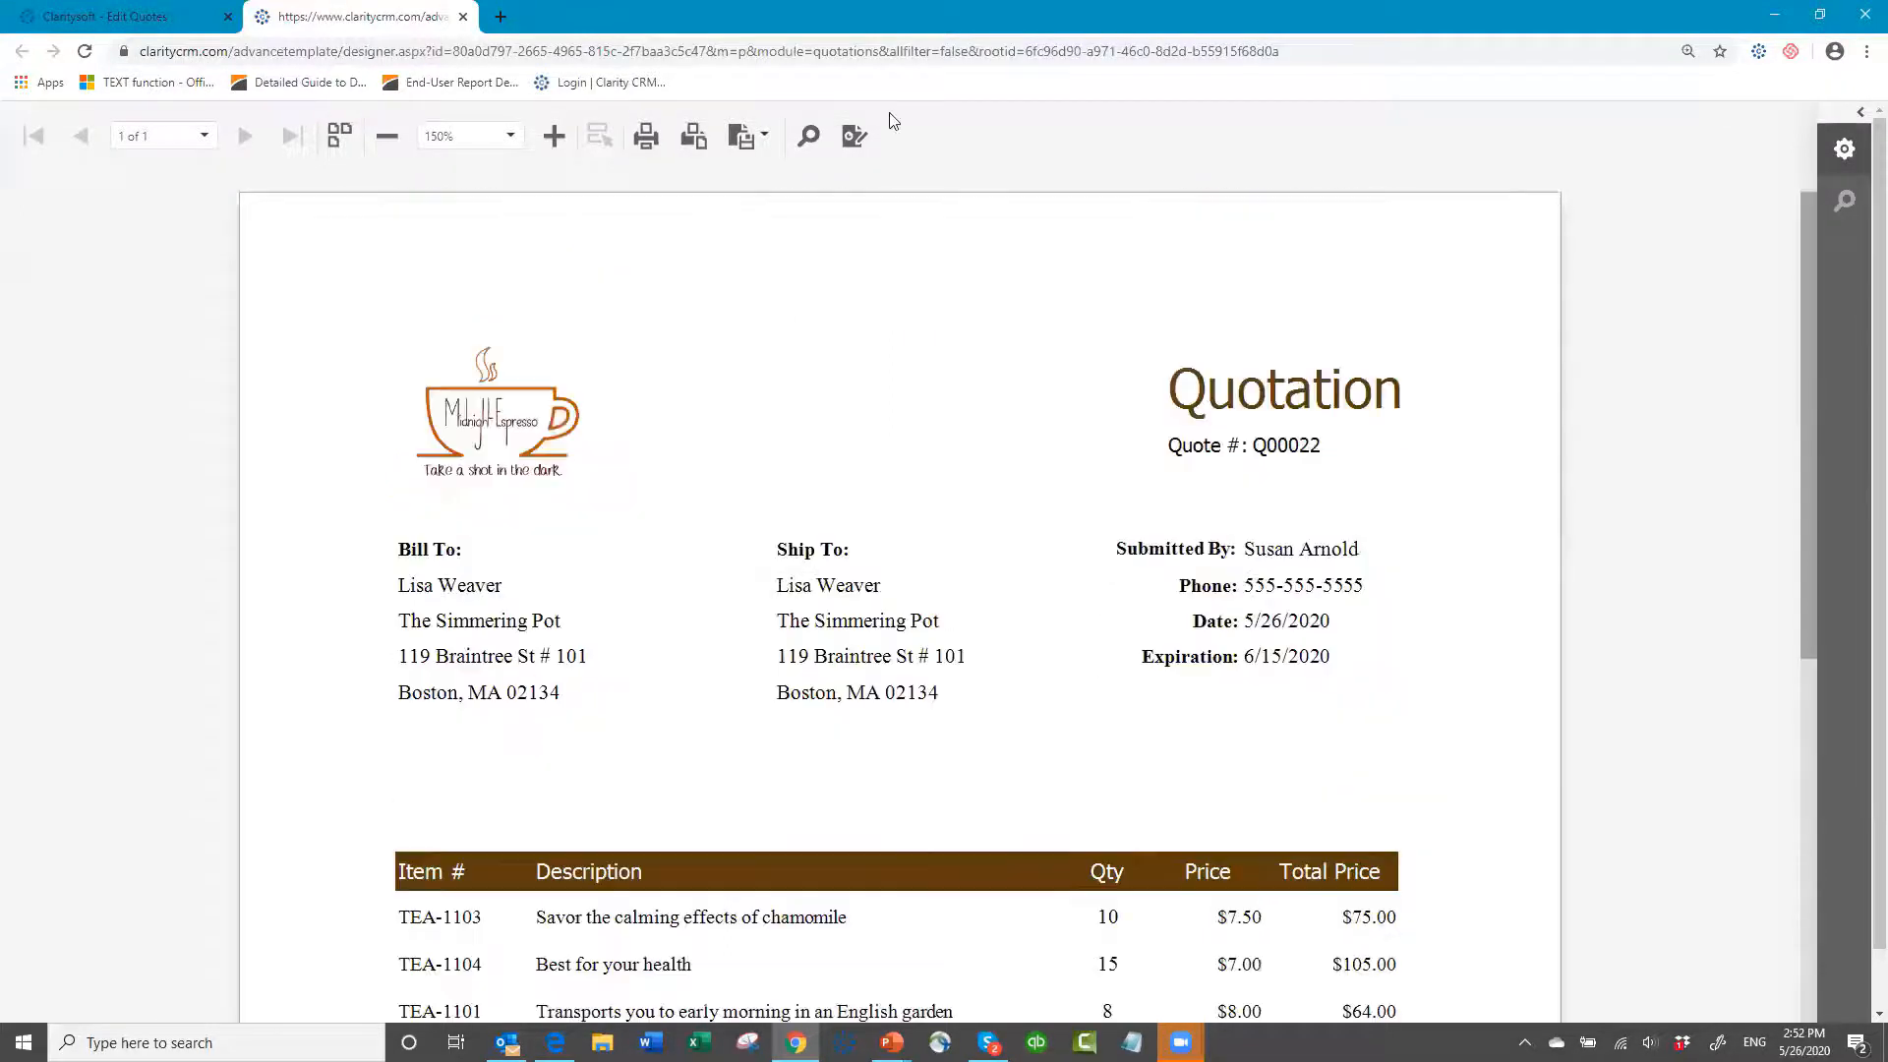
pyautogui.click(854, 146)
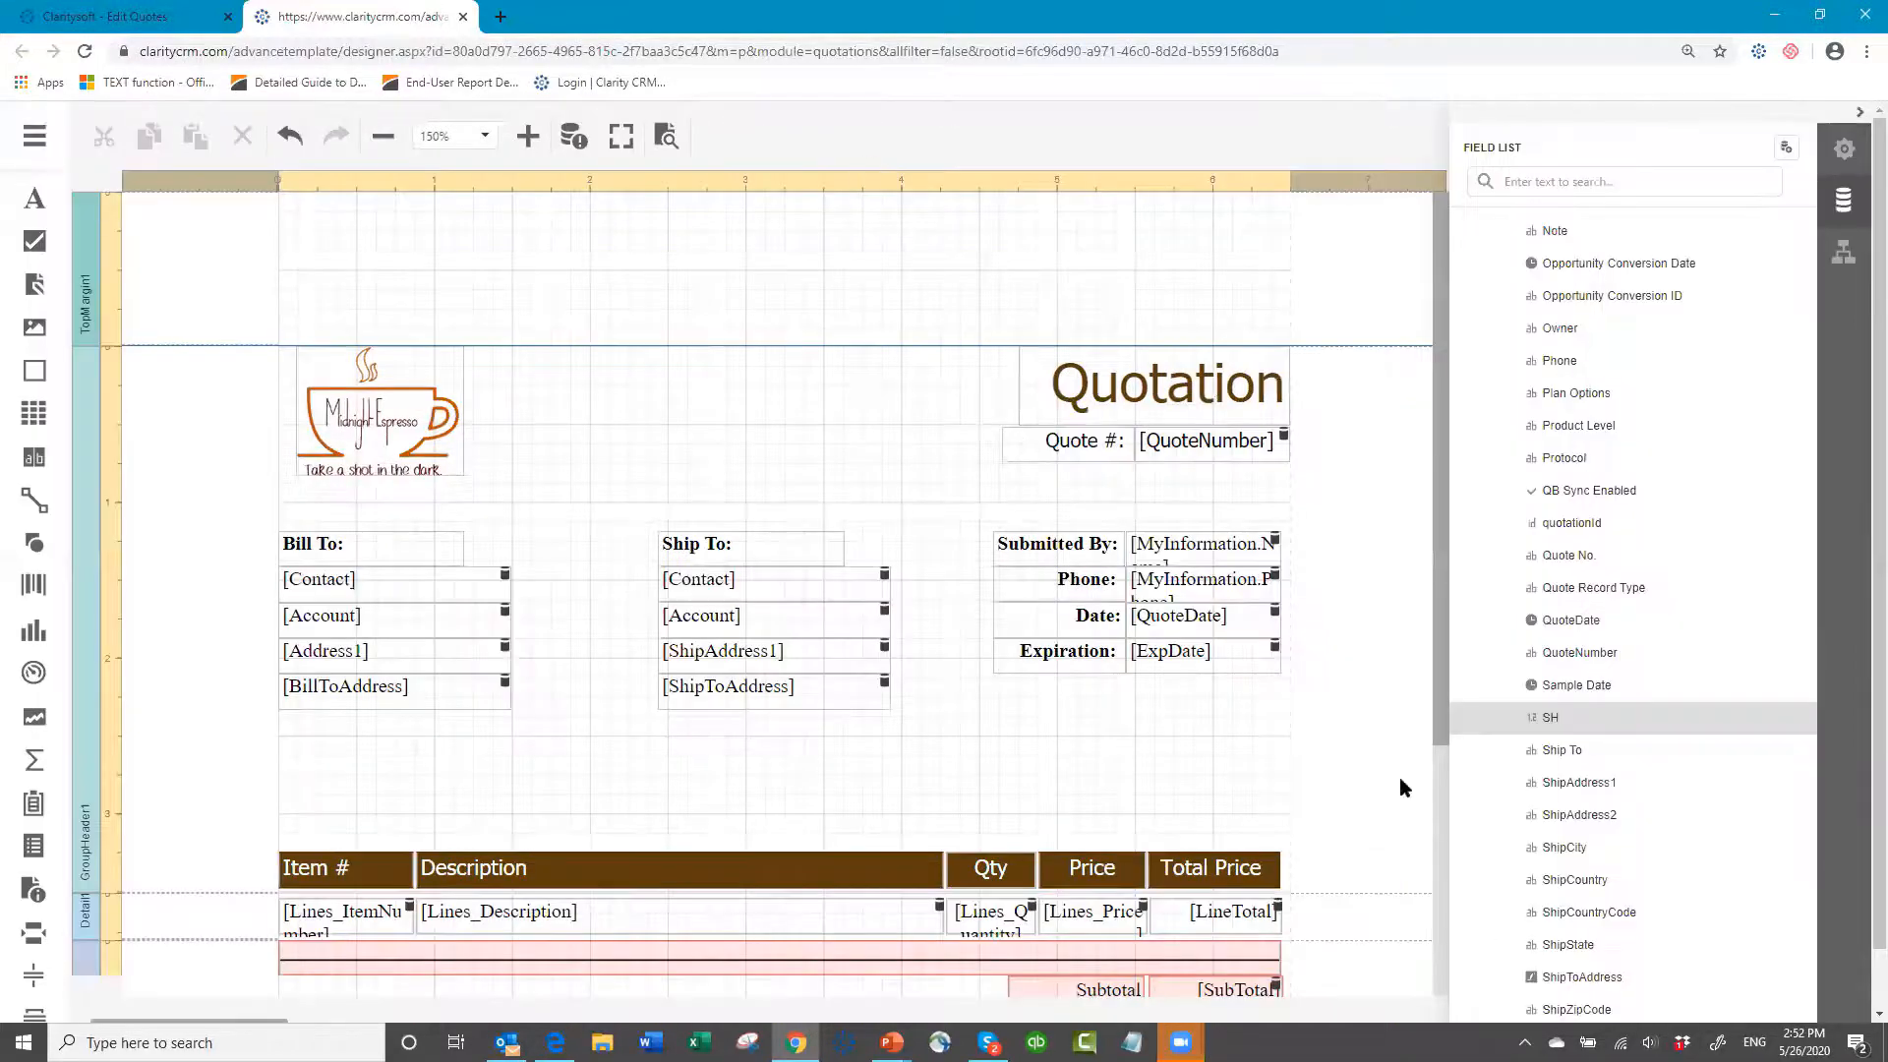
# - Set the [SH] field's text format string to the Number type #.00
pyautogui.scroll(-3, 1372, 787)
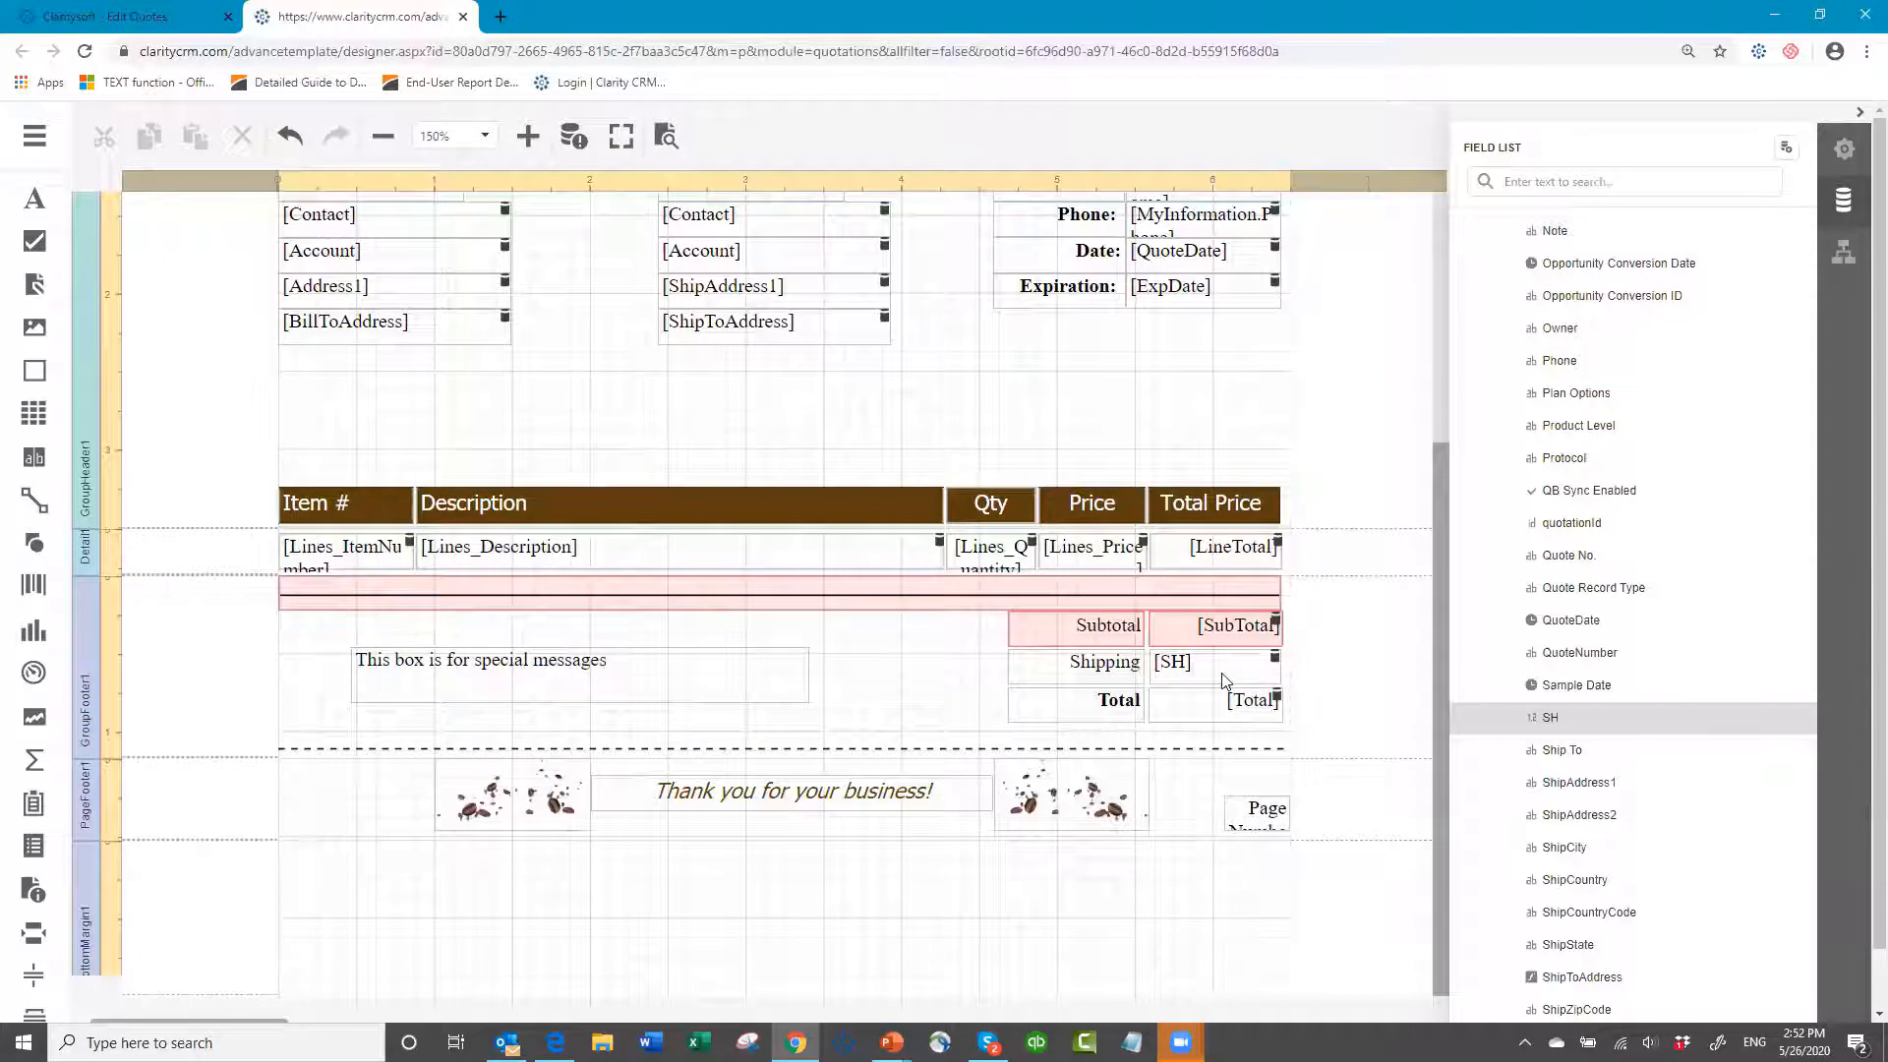
pyautogui.click(1224, 677)
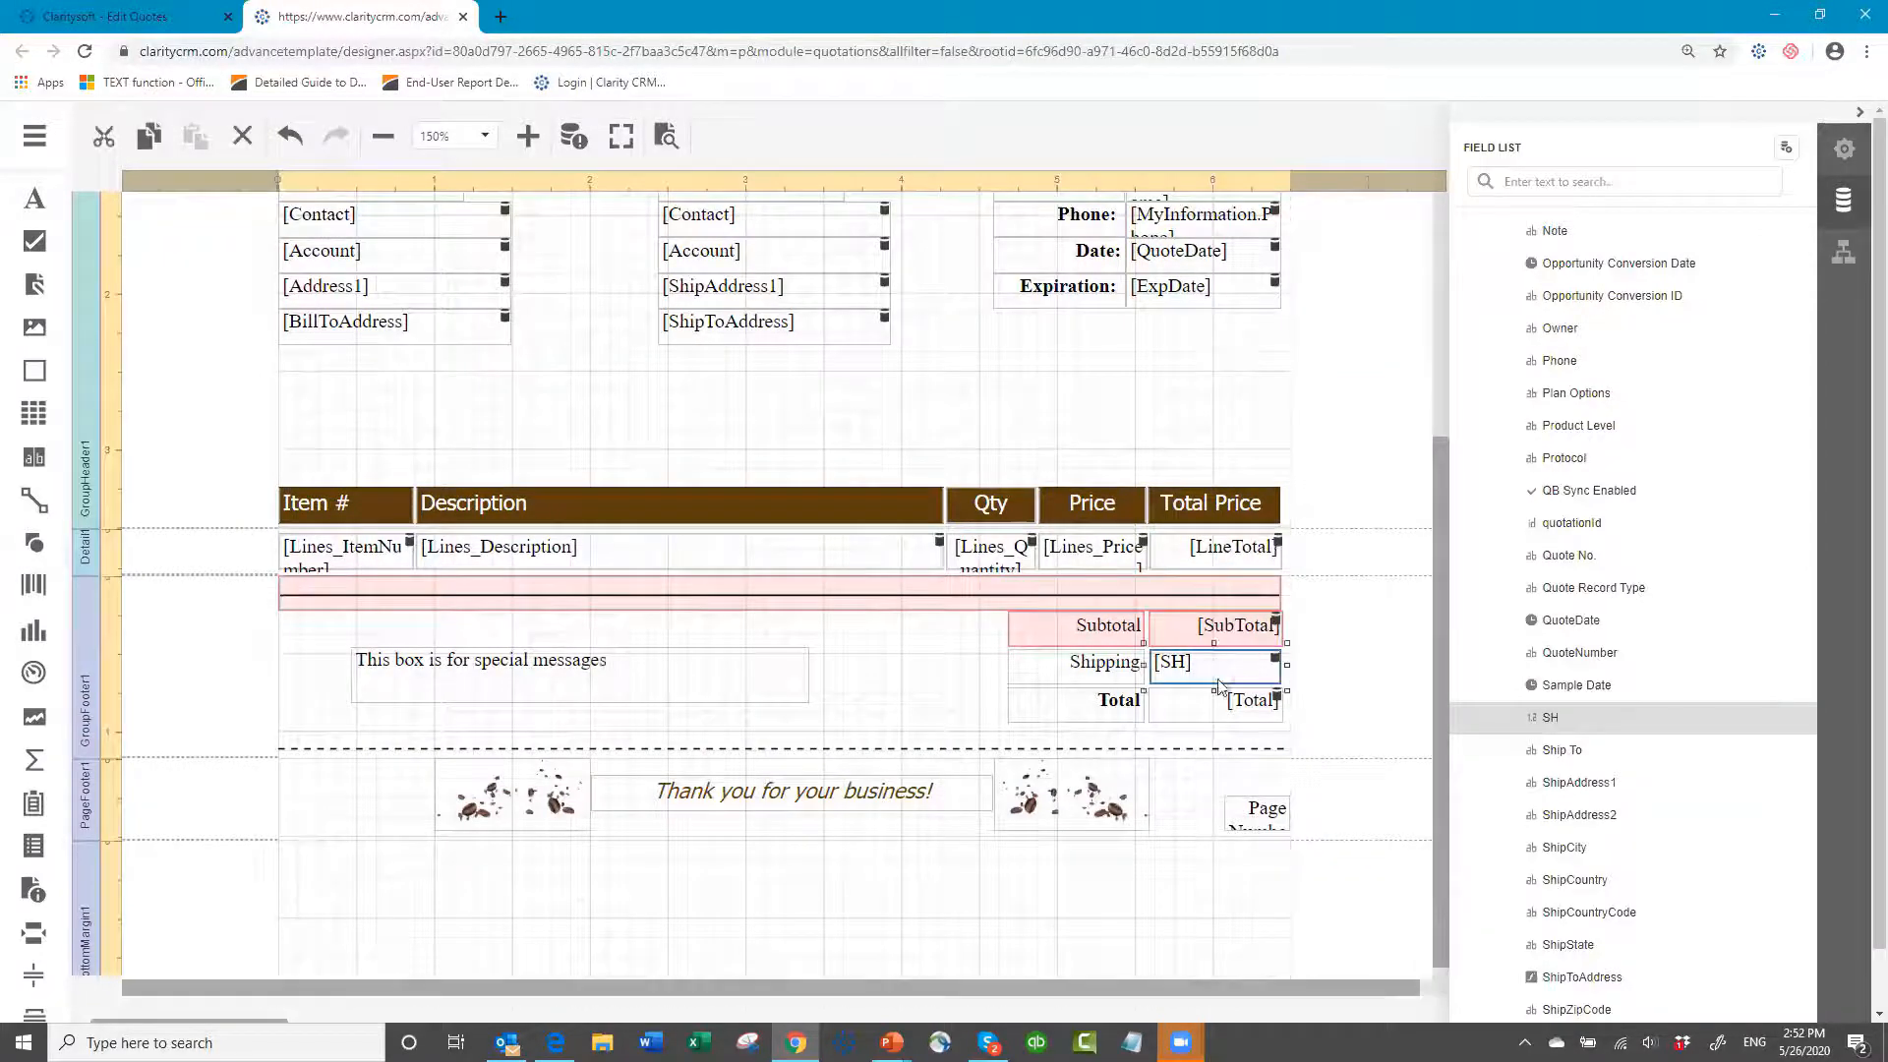
pyautogui.click(1837, 166)
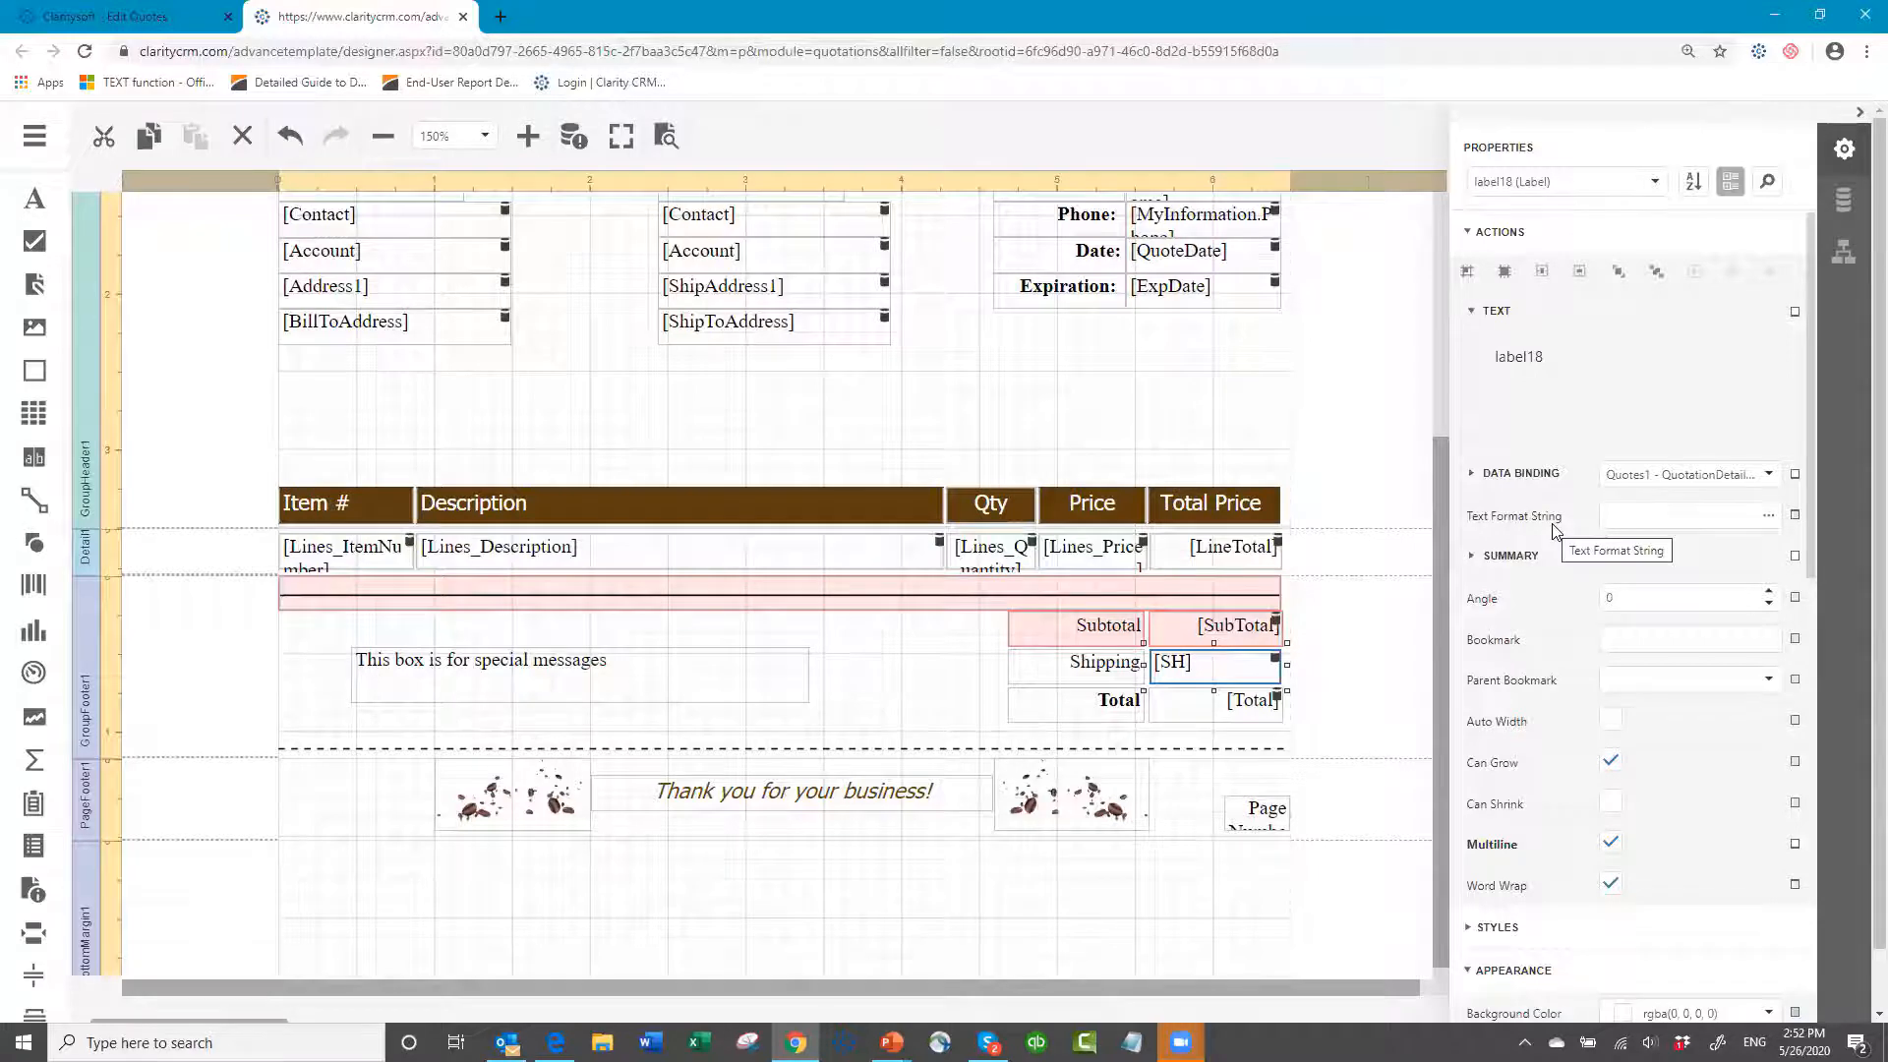
pyautogui.click(1771, 524)
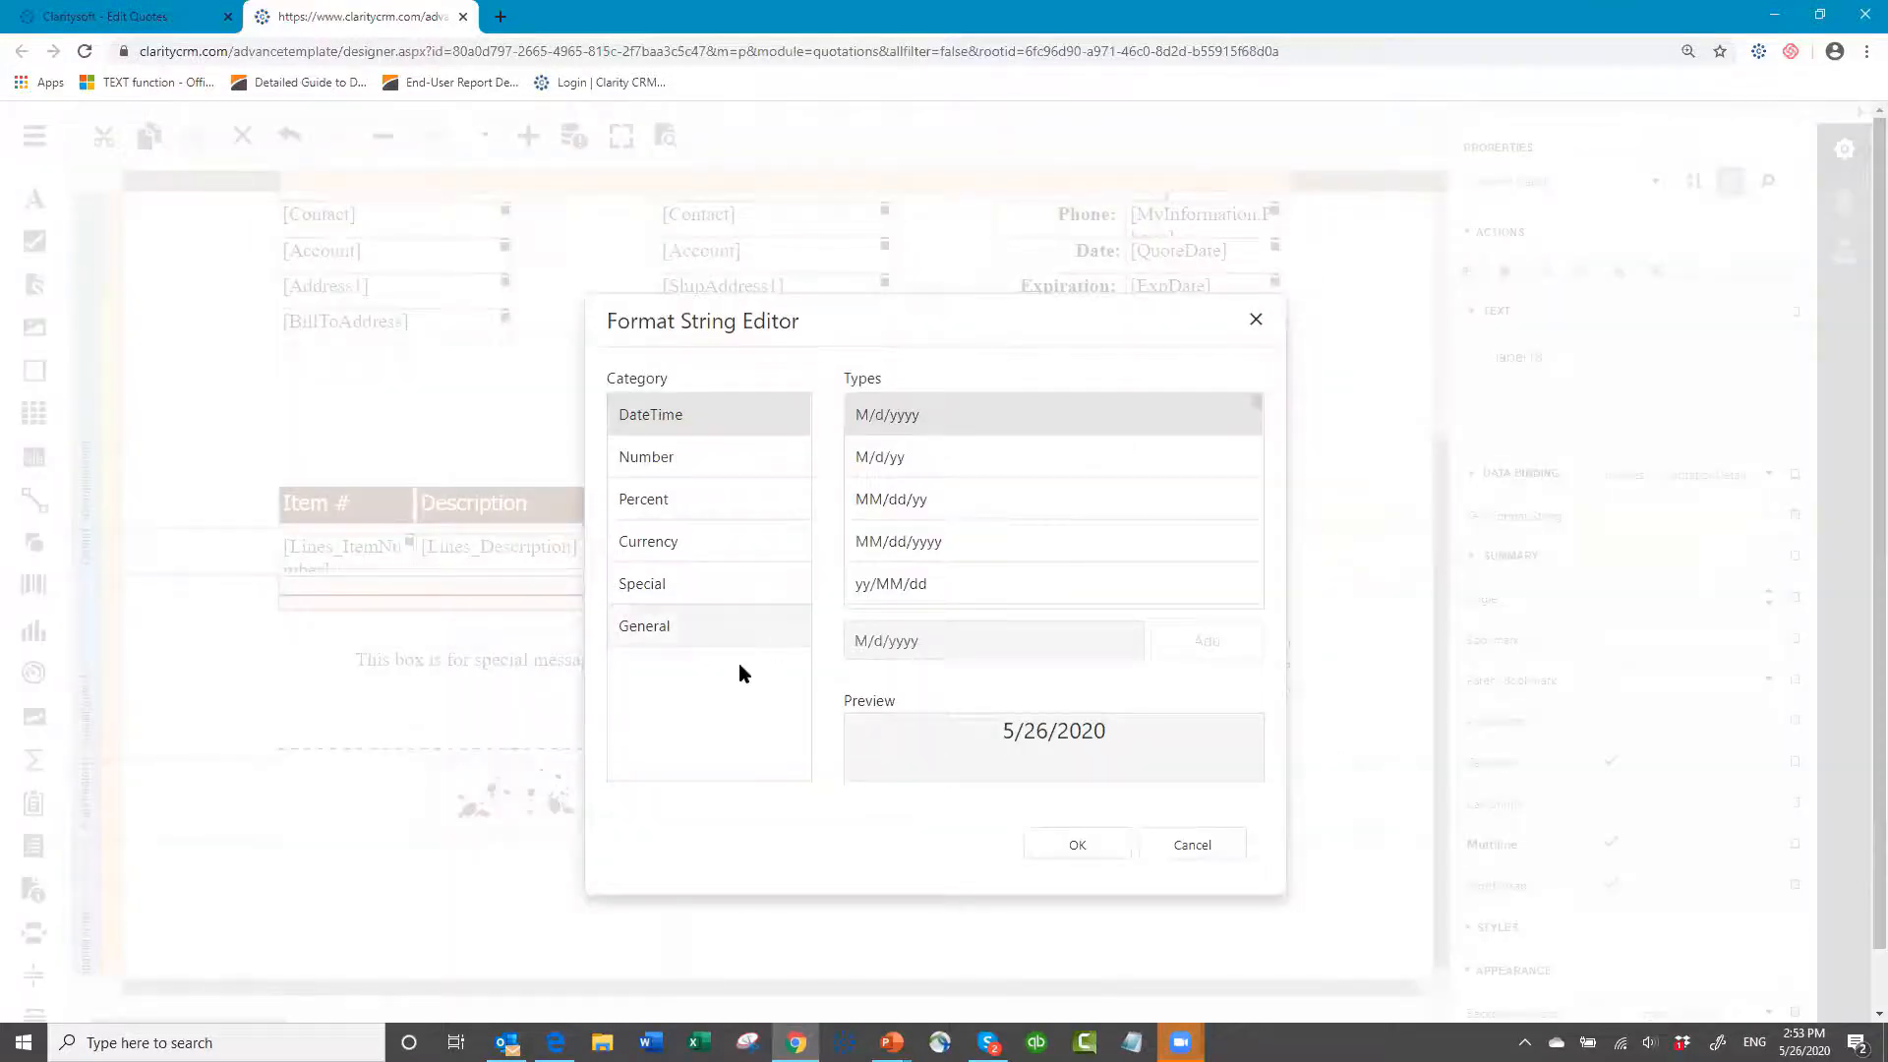
pyautogui.click(659, 471)
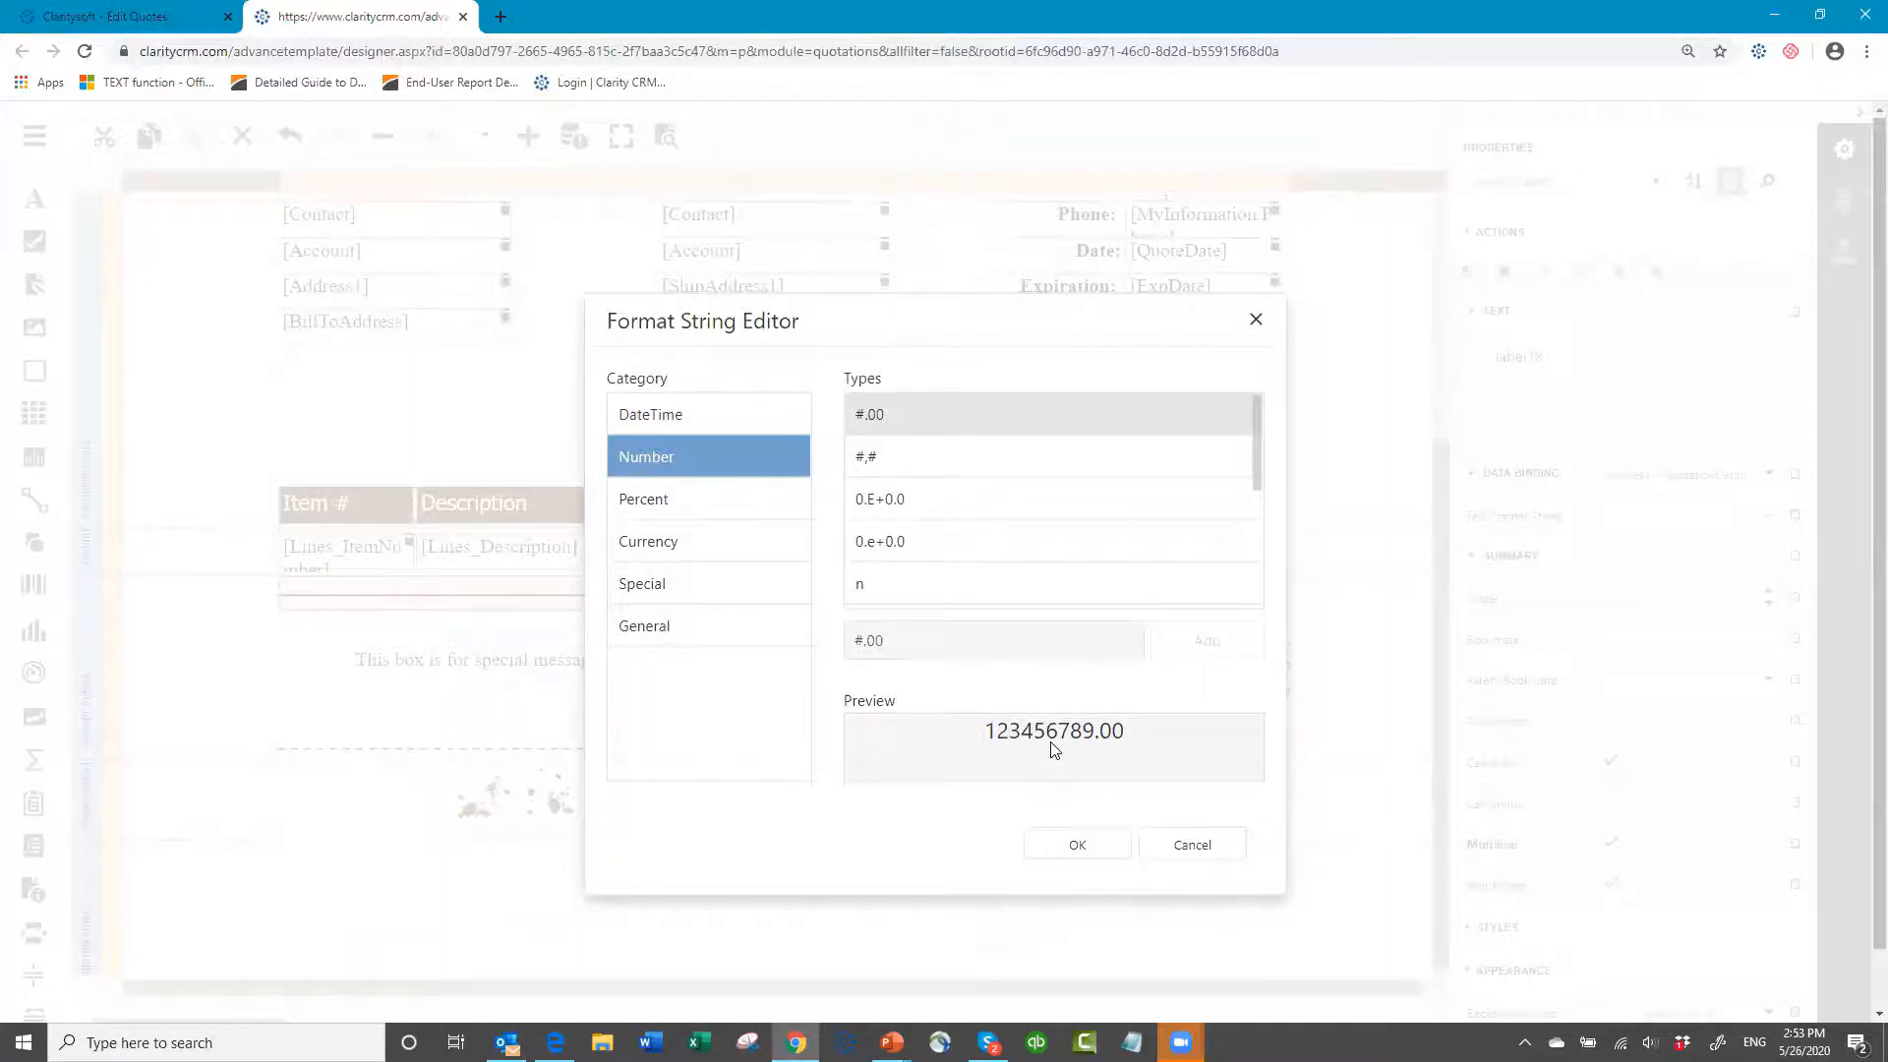
pyautogui.click(1078, 847)
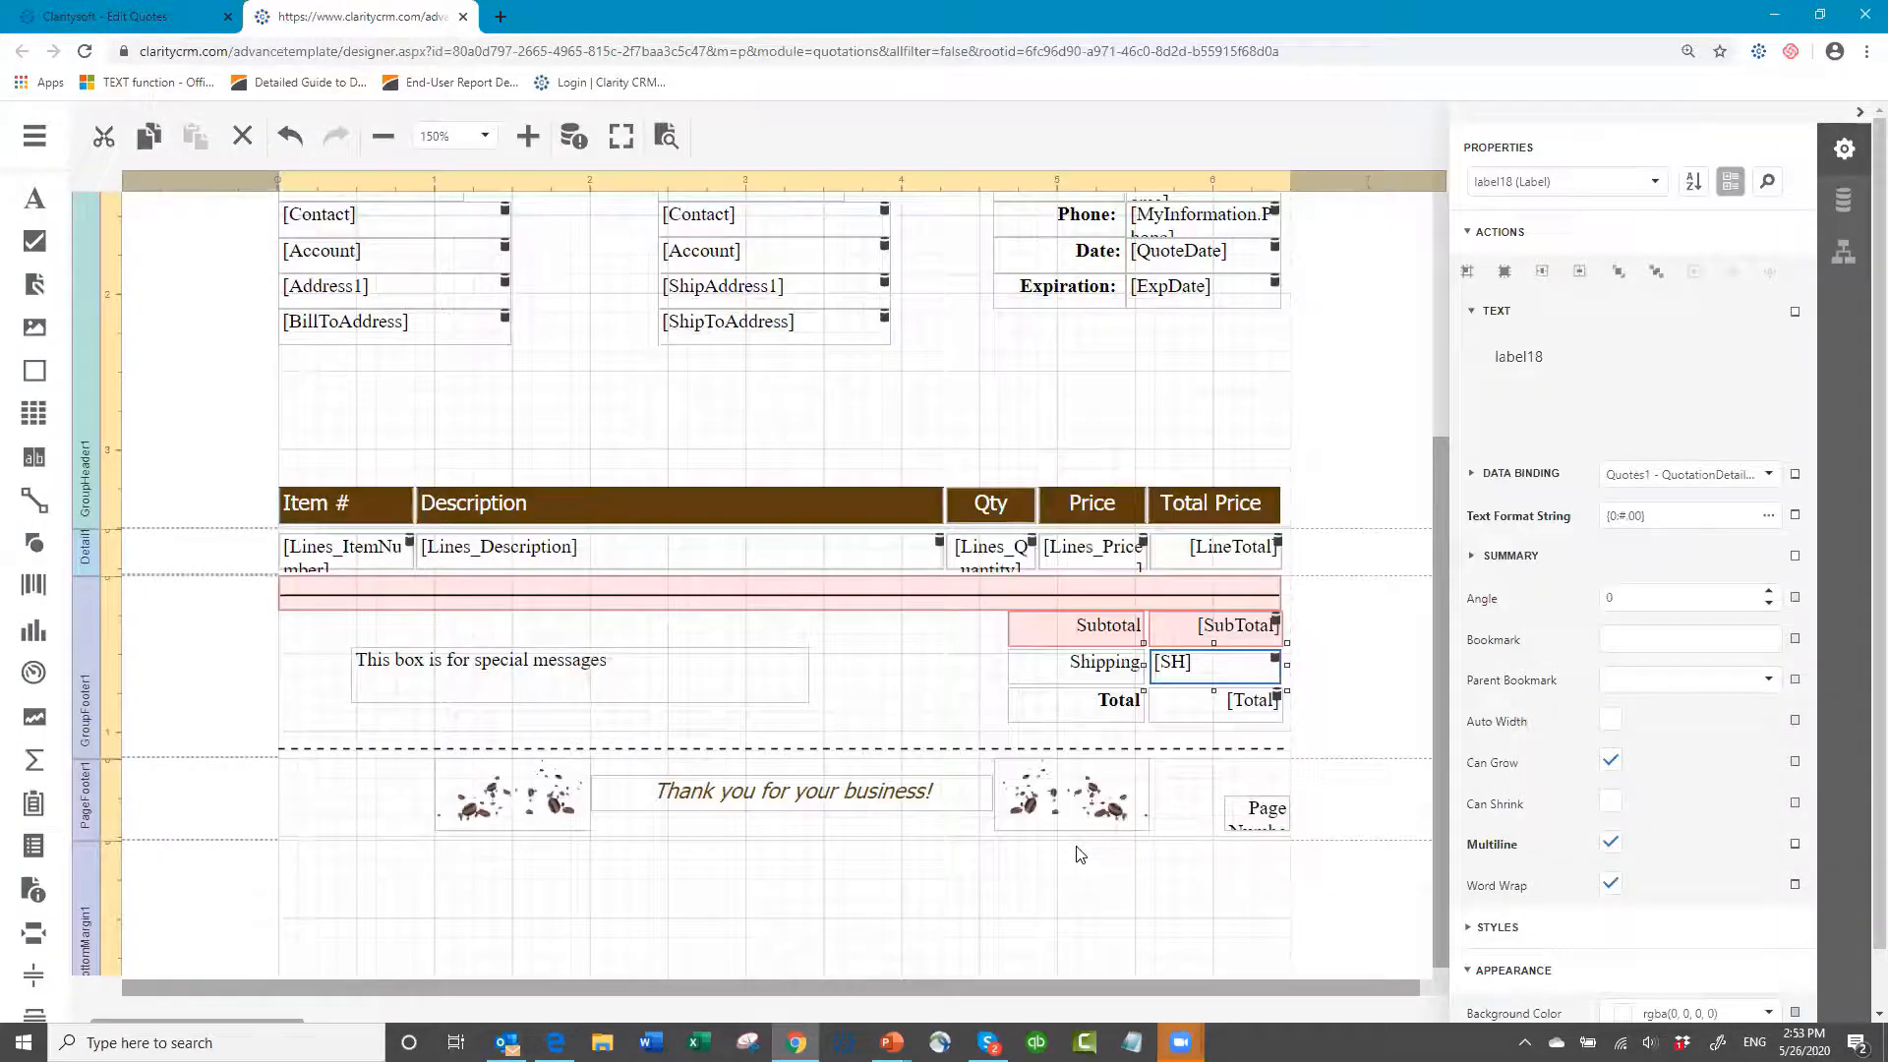
# - Set the [SH] field's text alignment to Middle Right
pyautogui.scroll(-5, 1709, 759)
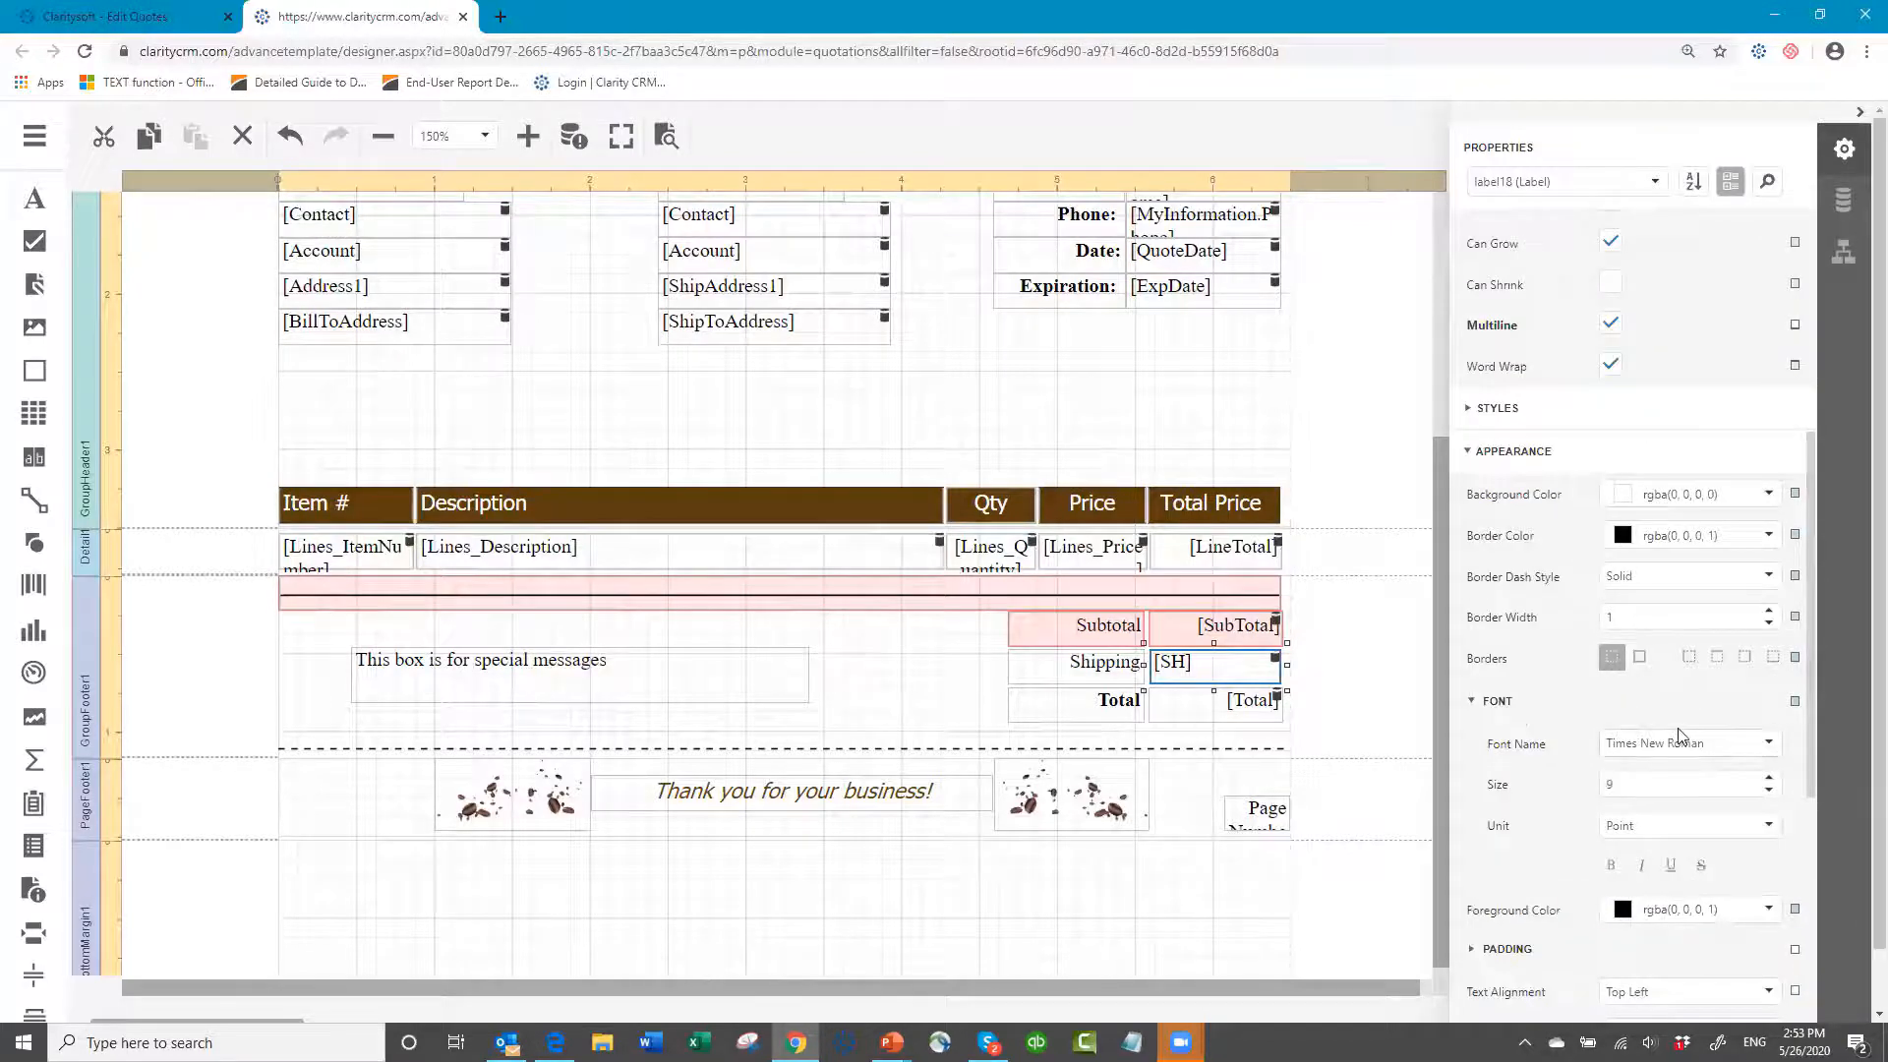
pyautogui.scroll(-3, 1678, 747)
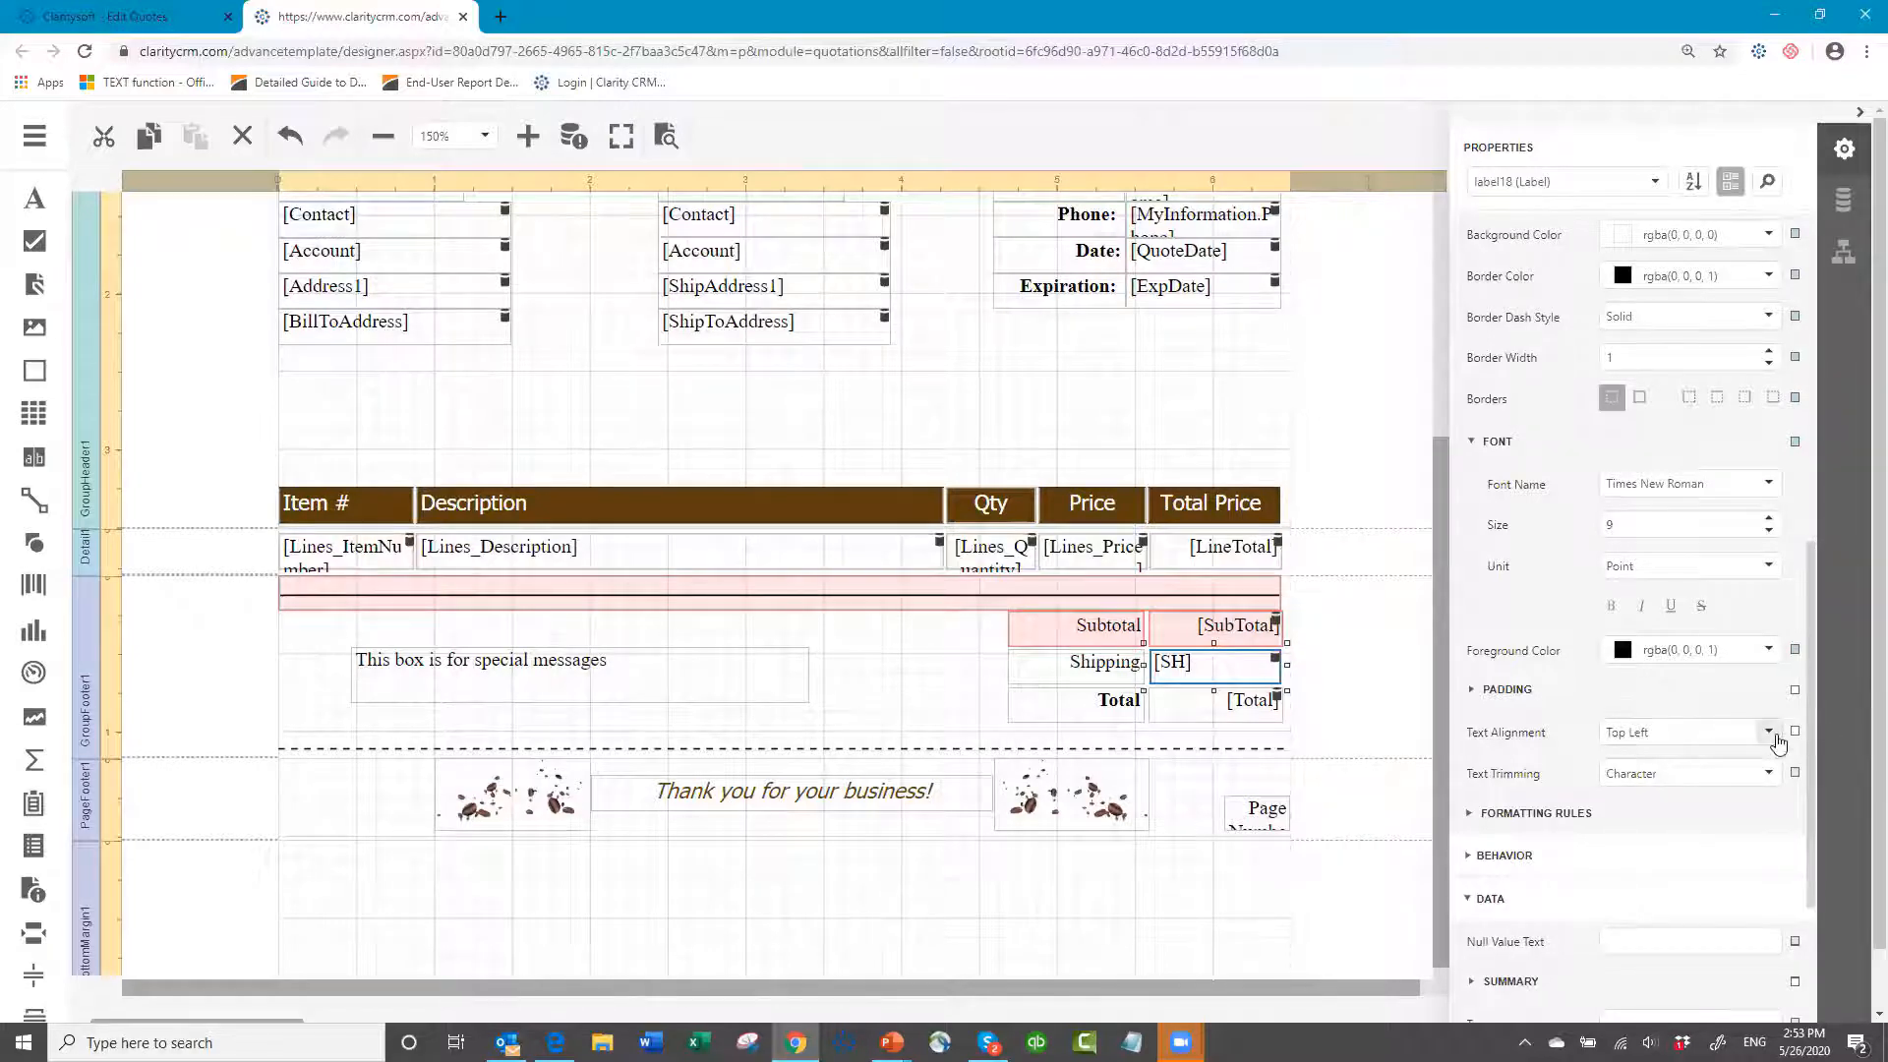
pyautogui.click(1769, 733)
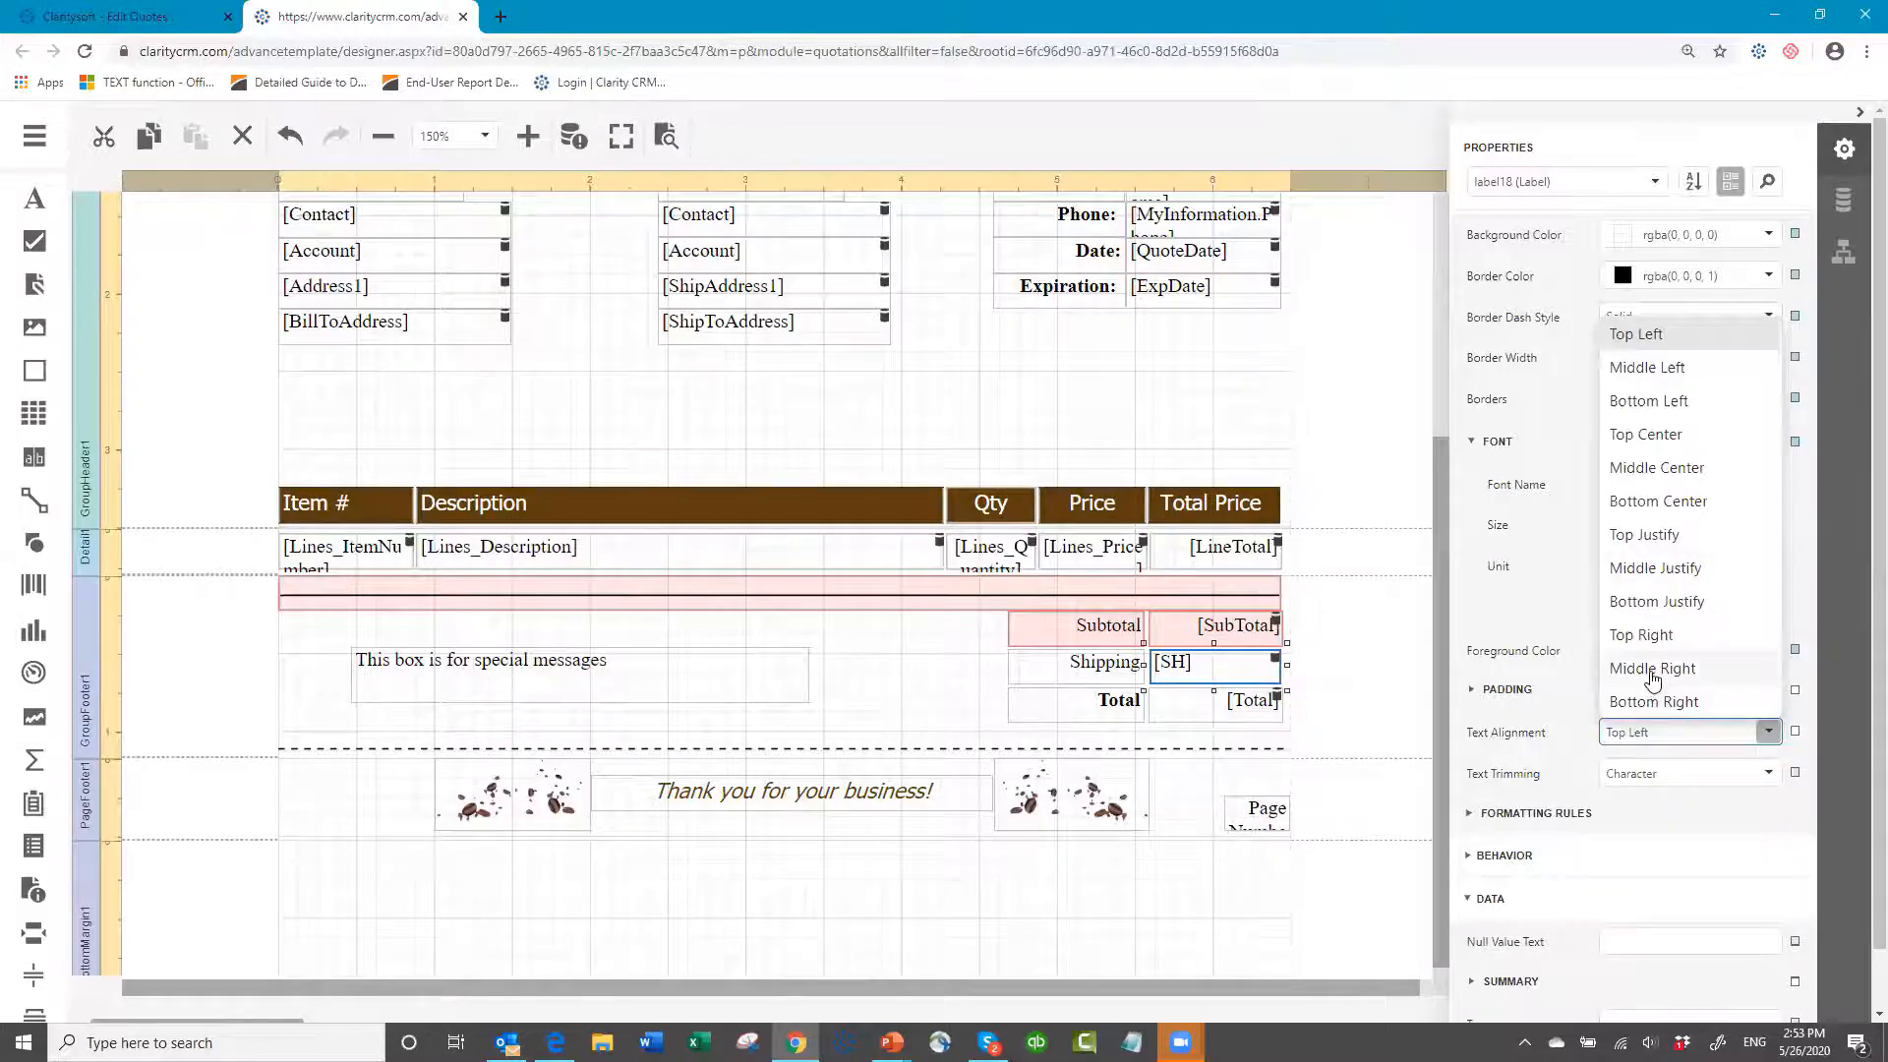
pyautogui.click(1653, 677)
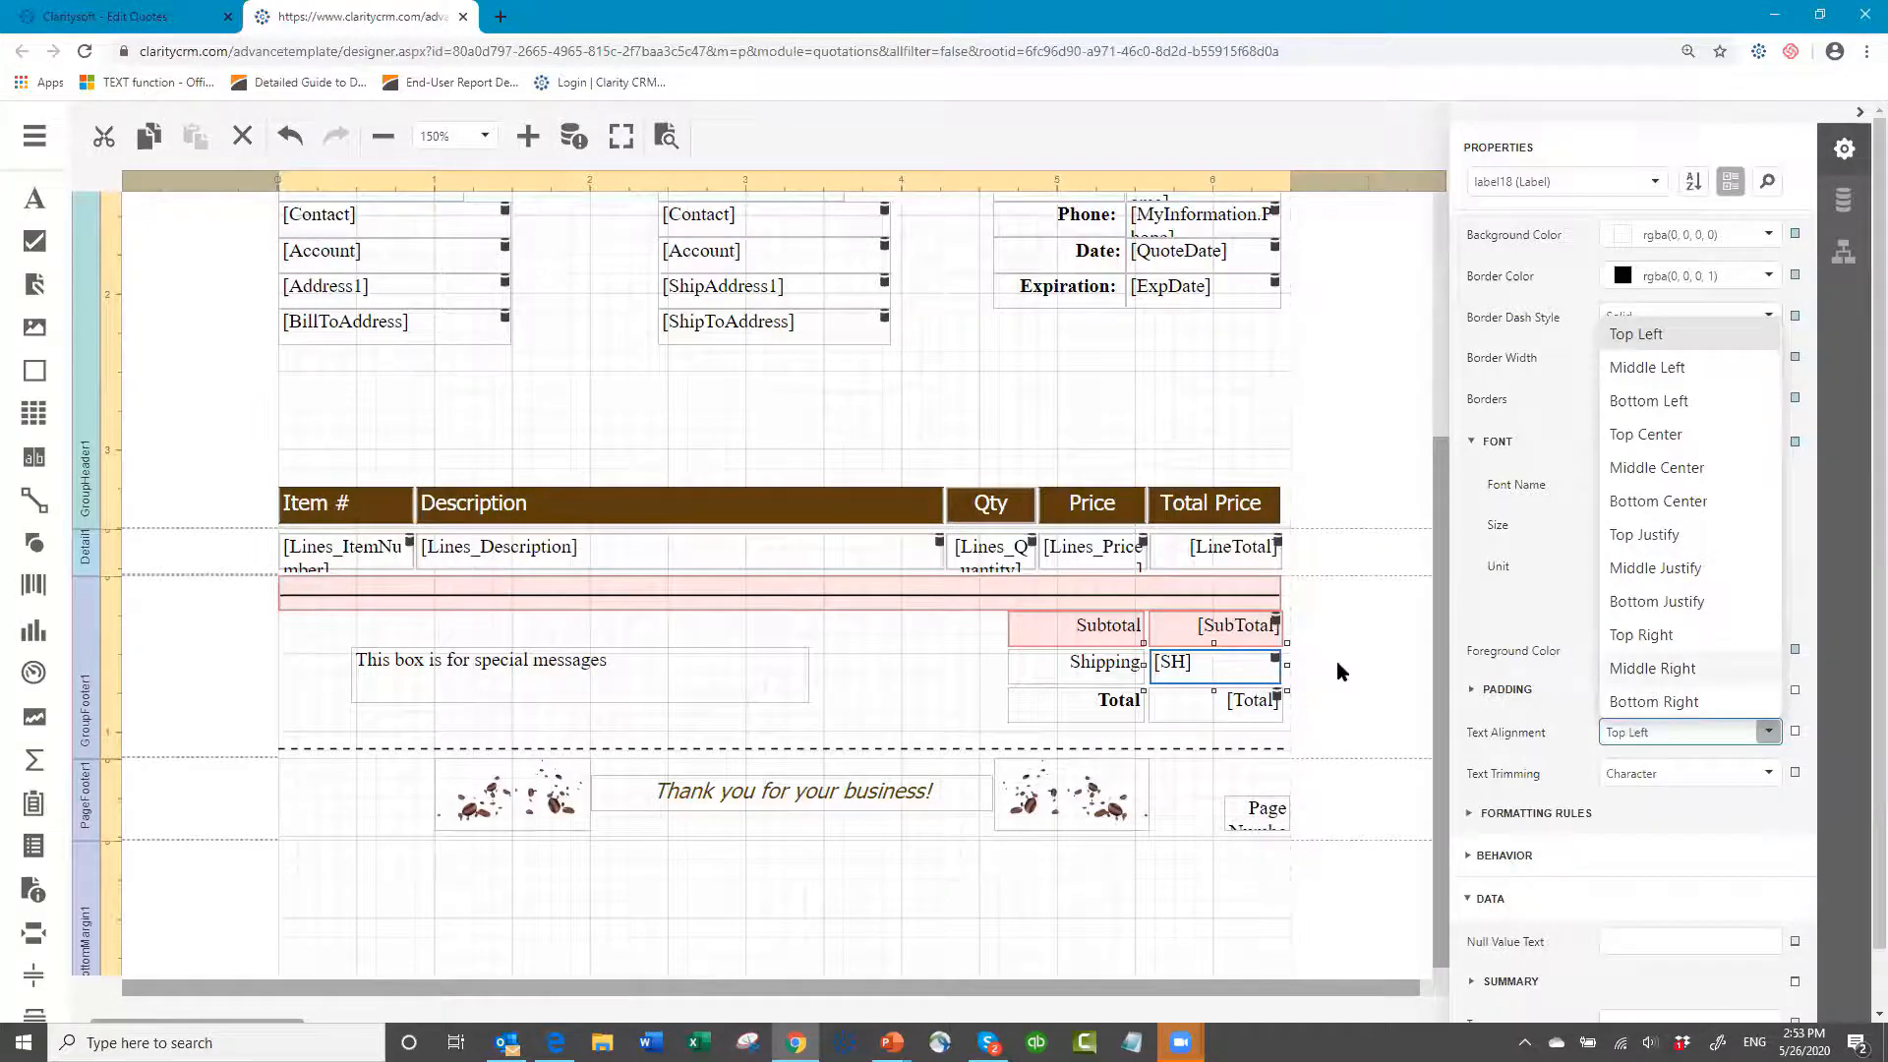
# - Check the text alignment settings of the Subtotal label, the [SubTotal] field and the Shipping label
pyautogui.click(1110, 629)
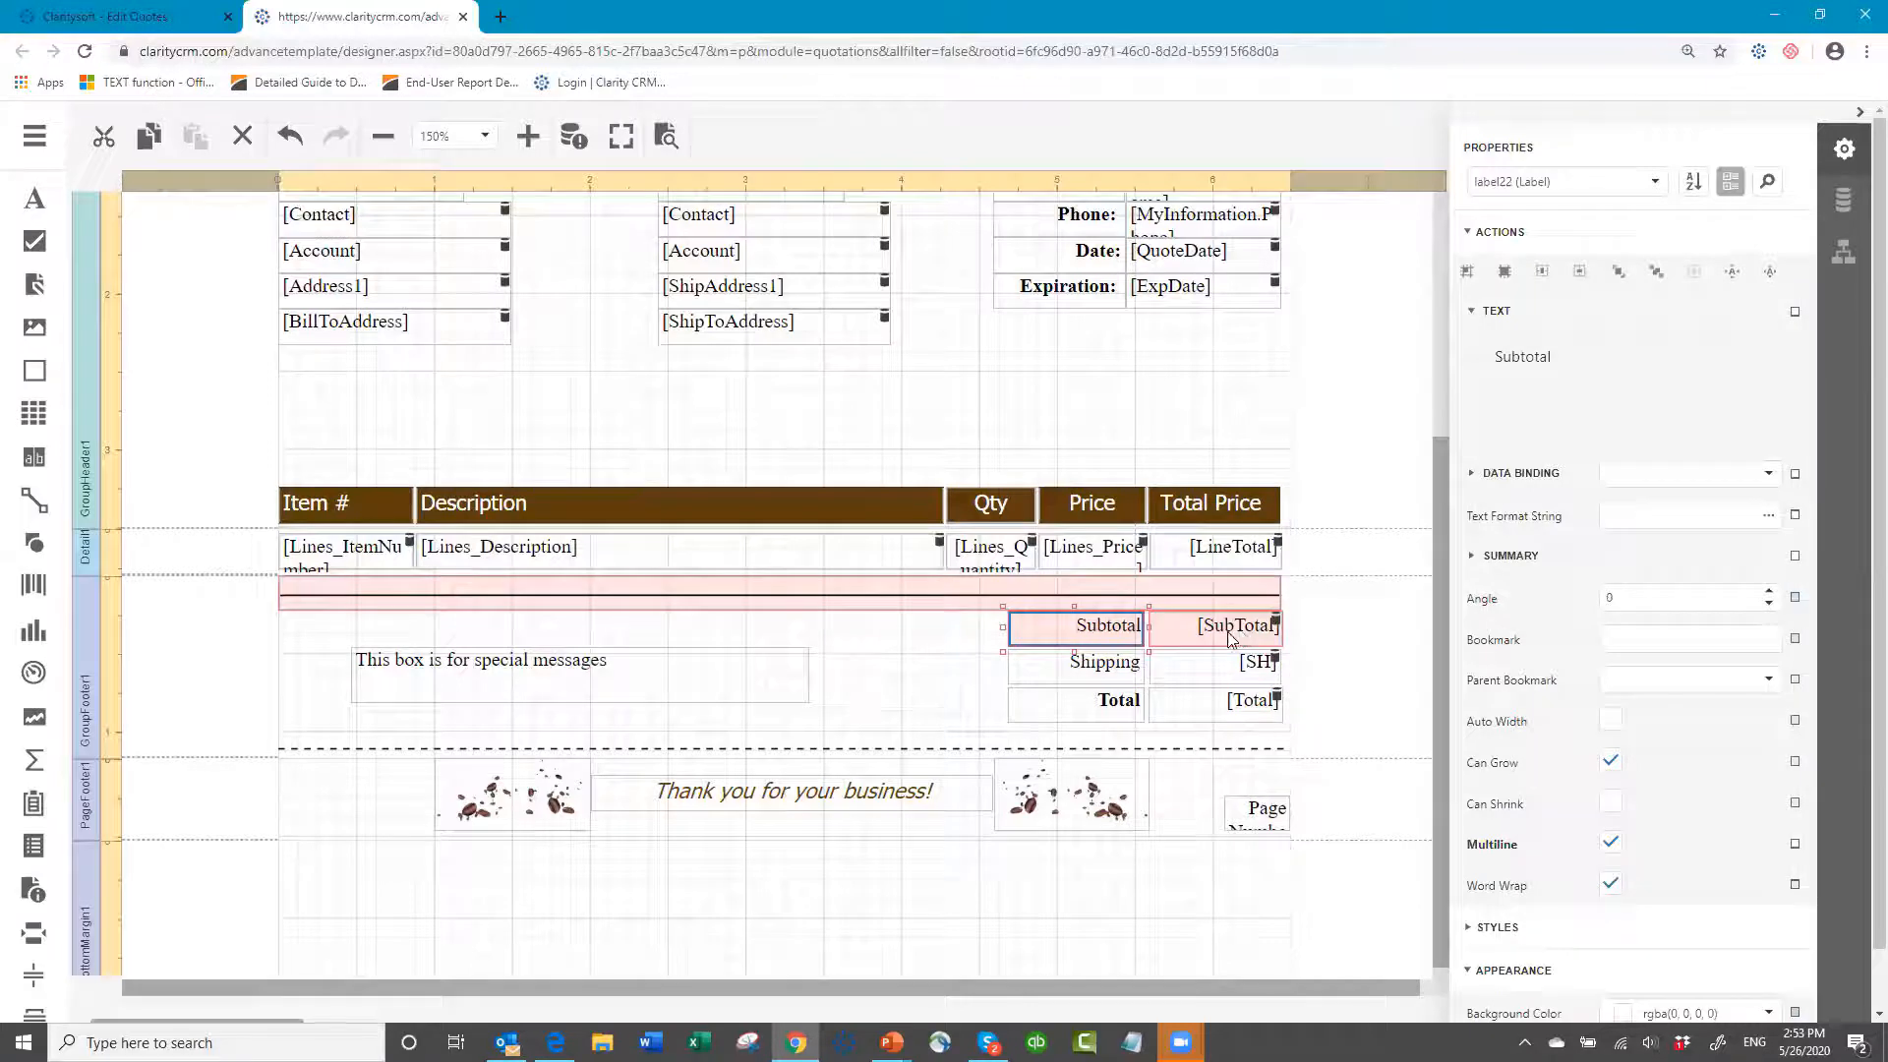
pyautogui.keyDown('ctrl'); pyautogui.click(1230, 634); pyautogui.keyUp('ctrl')
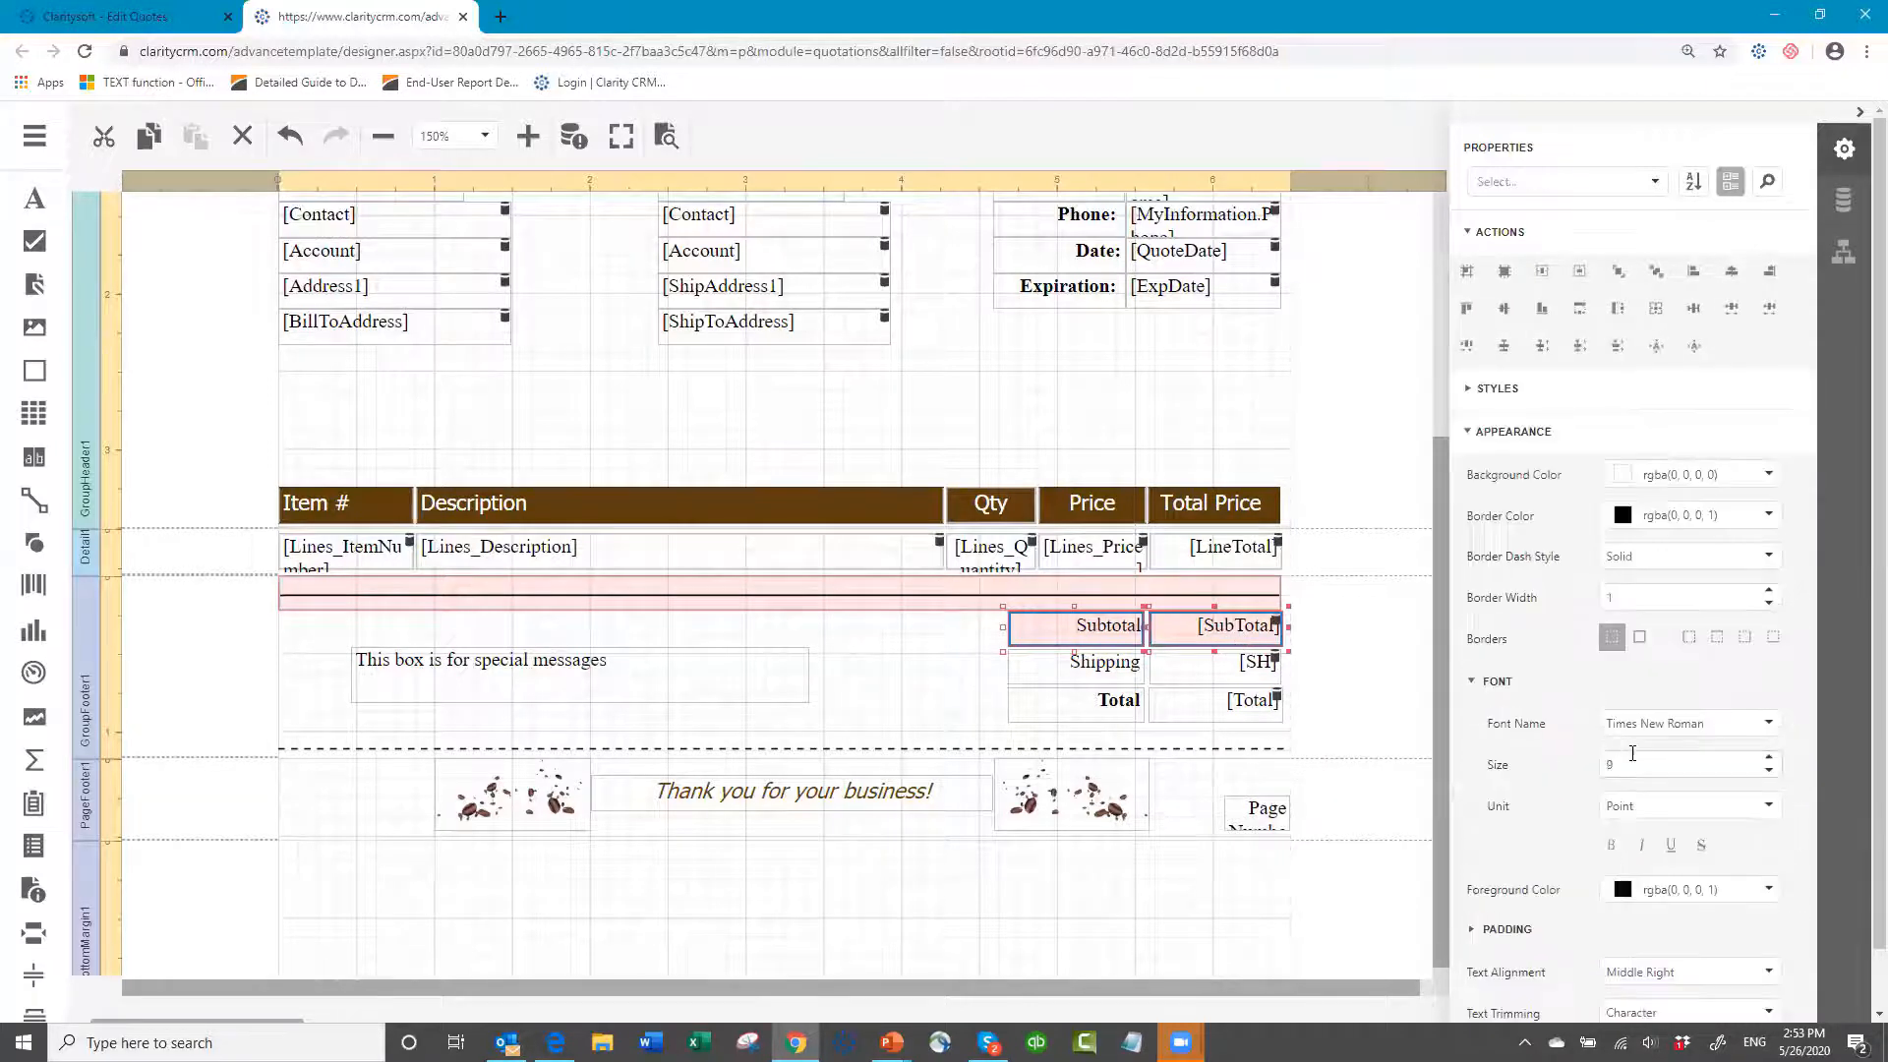
pyautogui.scroll(-5, 1614, 900)
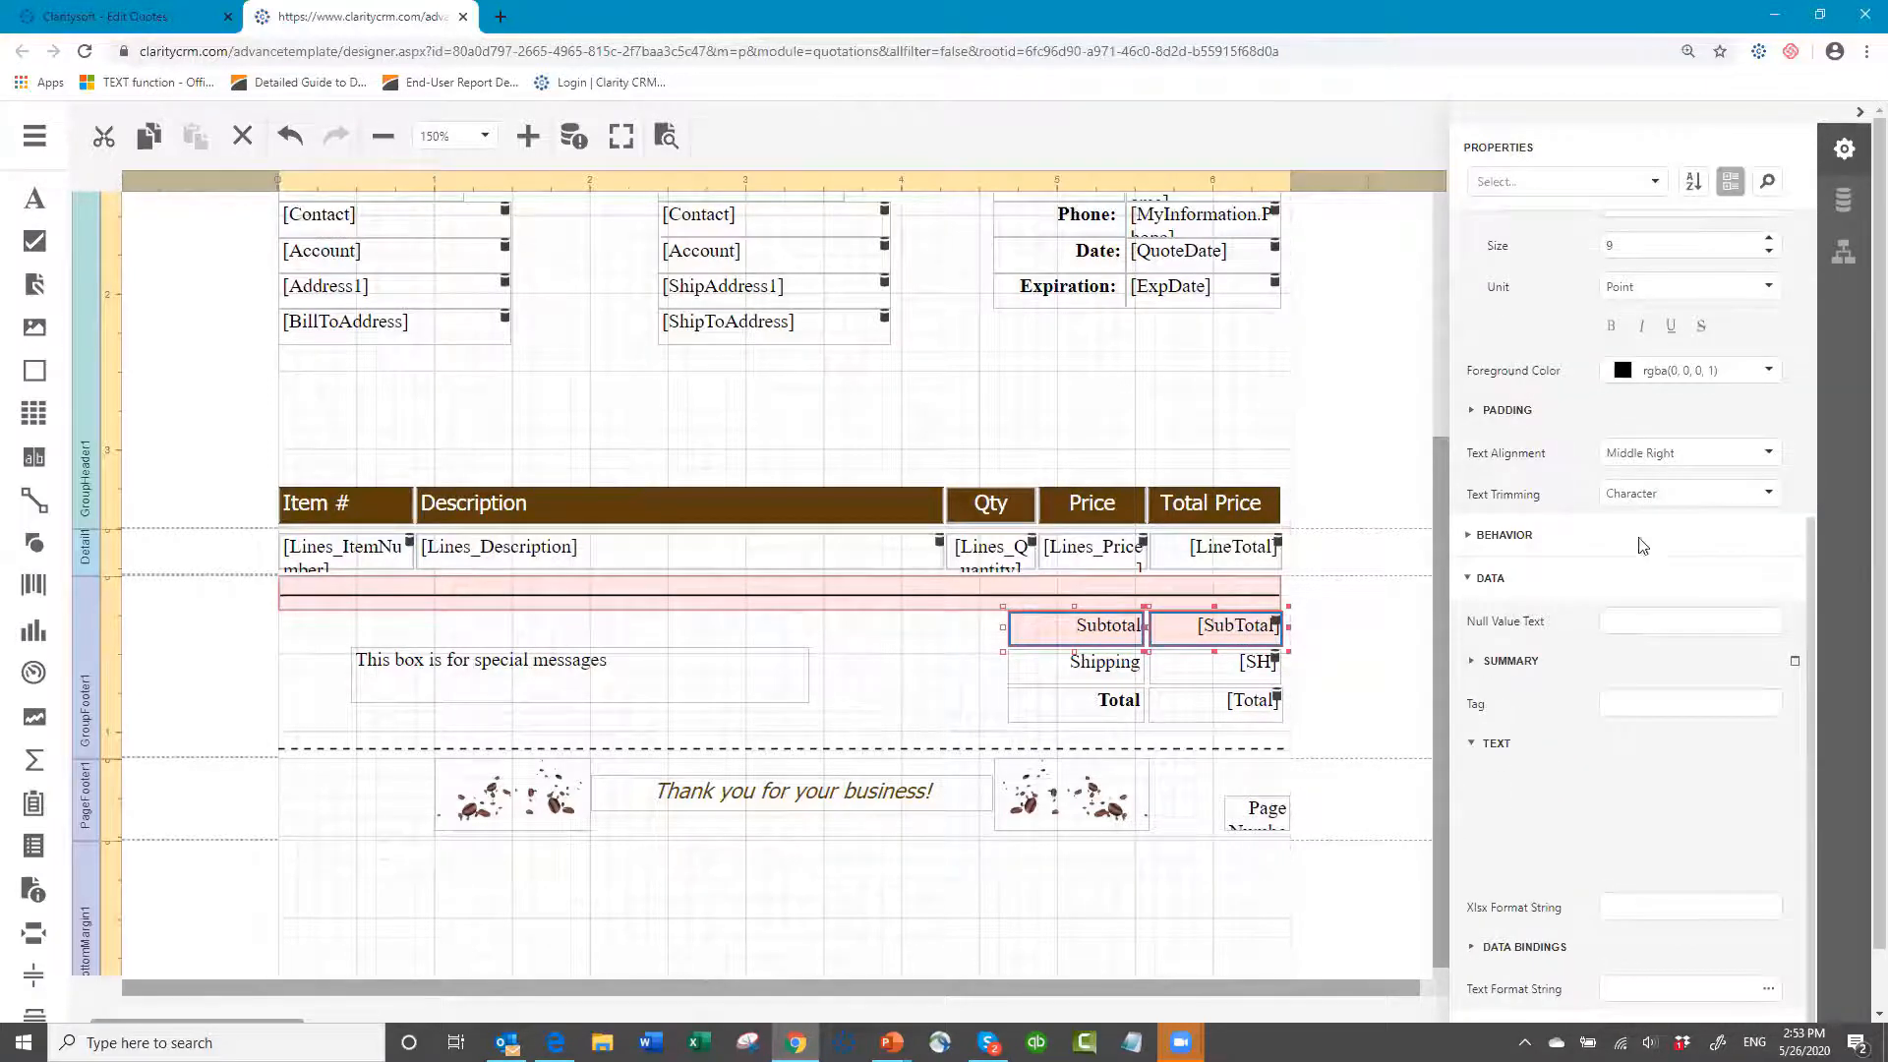
pyautogui.click(1103, 667)
pyautogui.scroll(-6, 1568, 668)
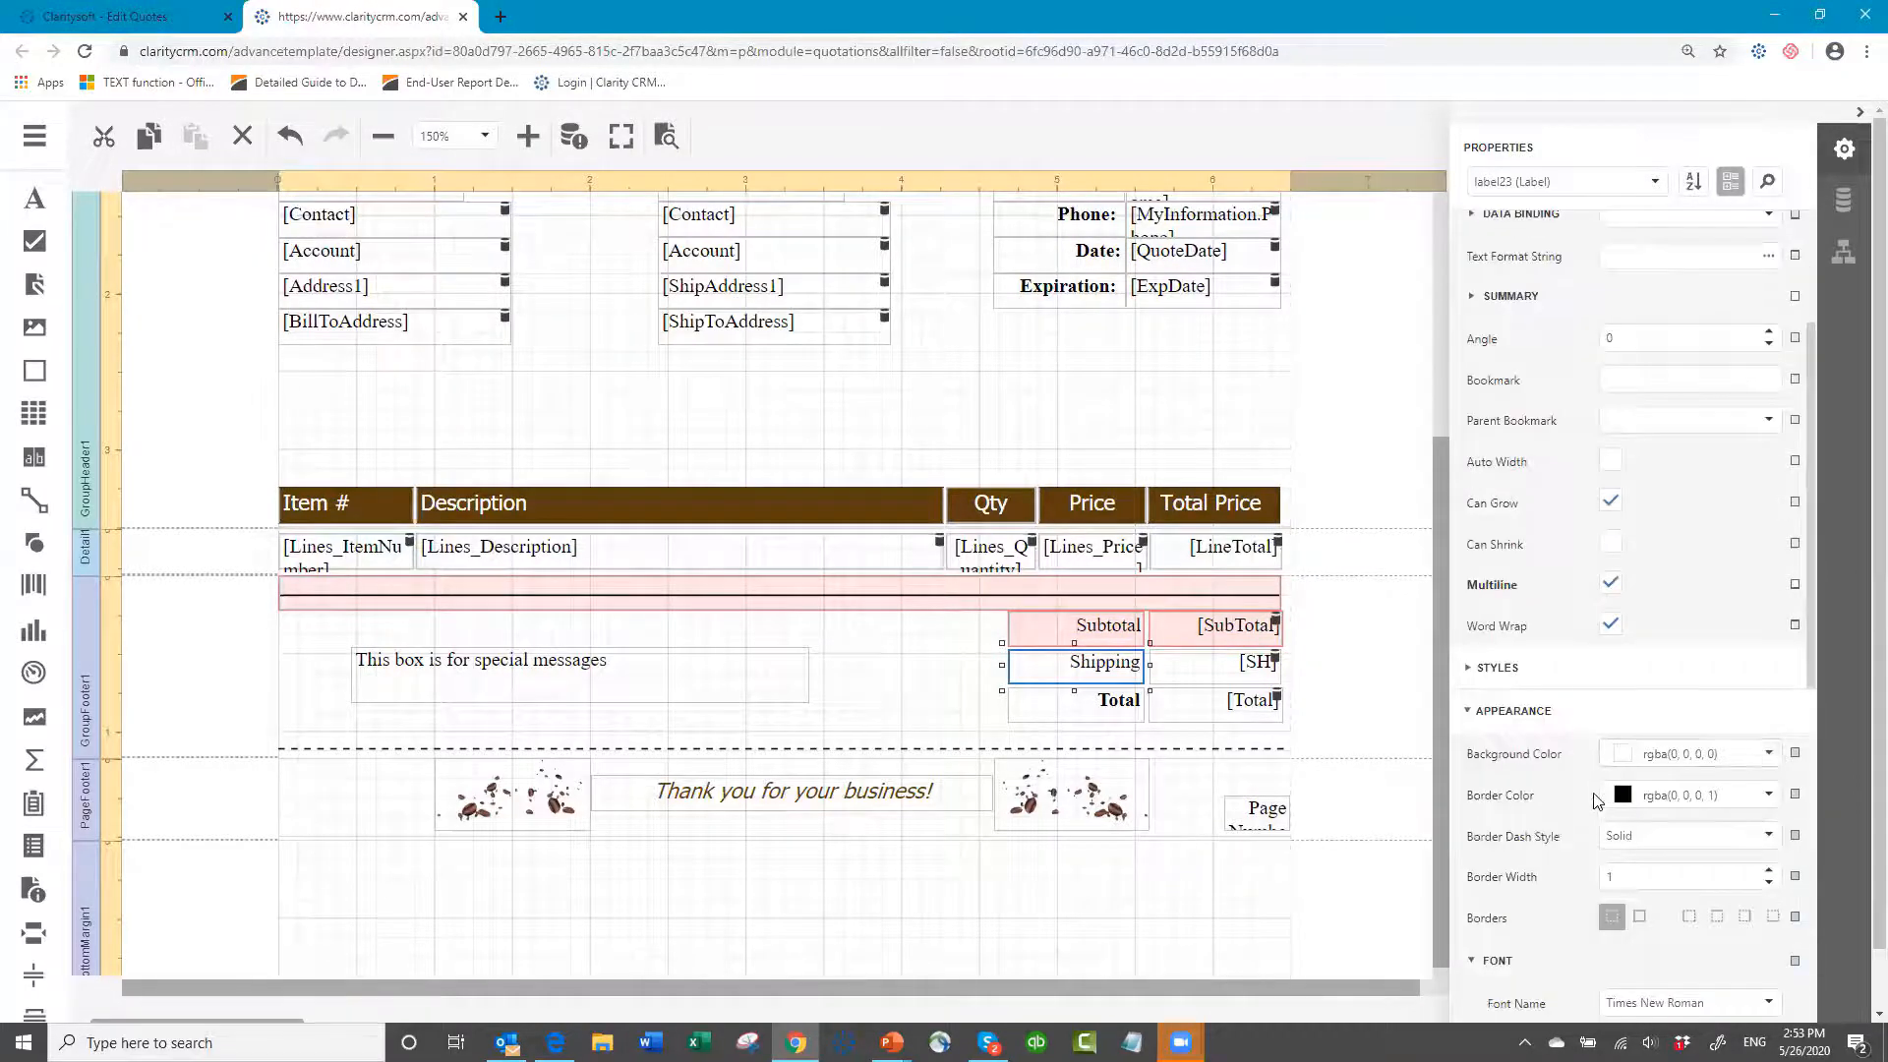
pyautogui.scroll(-3, 1596, 799)
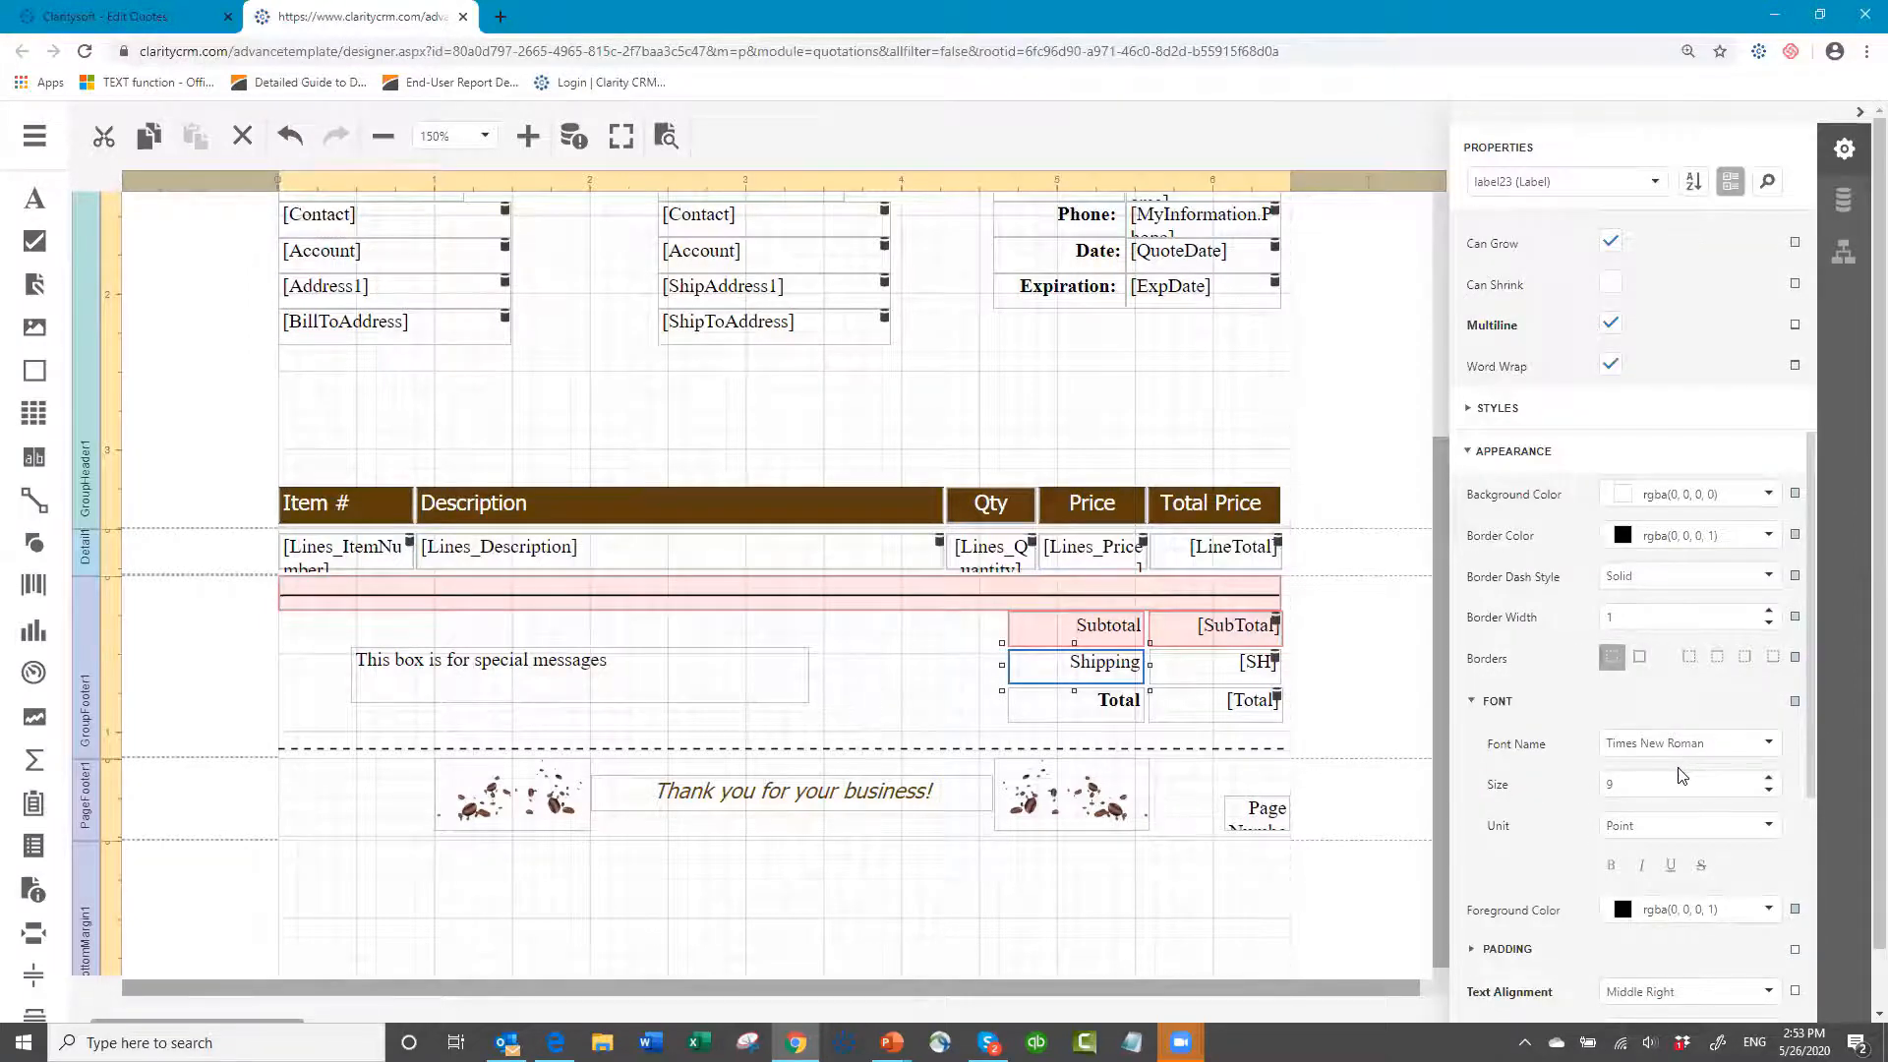
pyautogui.scroll(-3, 1662, 841)
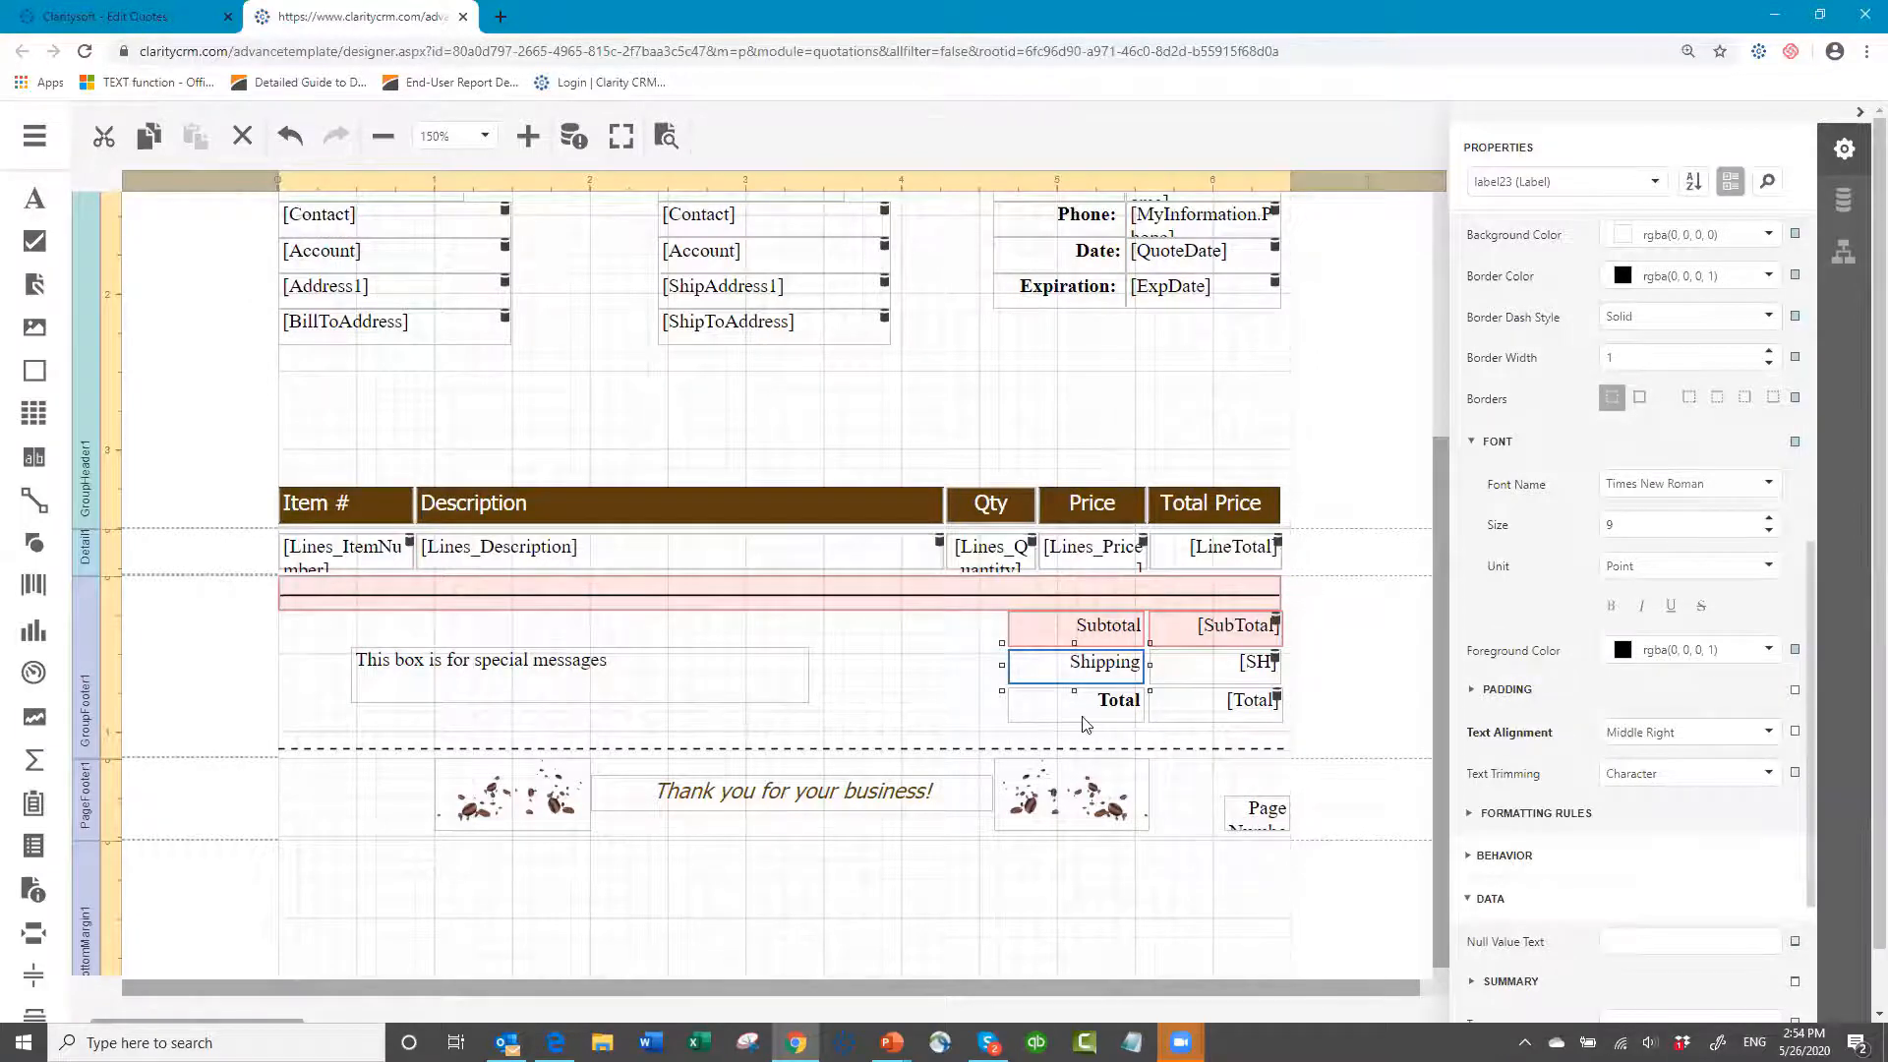
pyautogui.click(1337, 702)
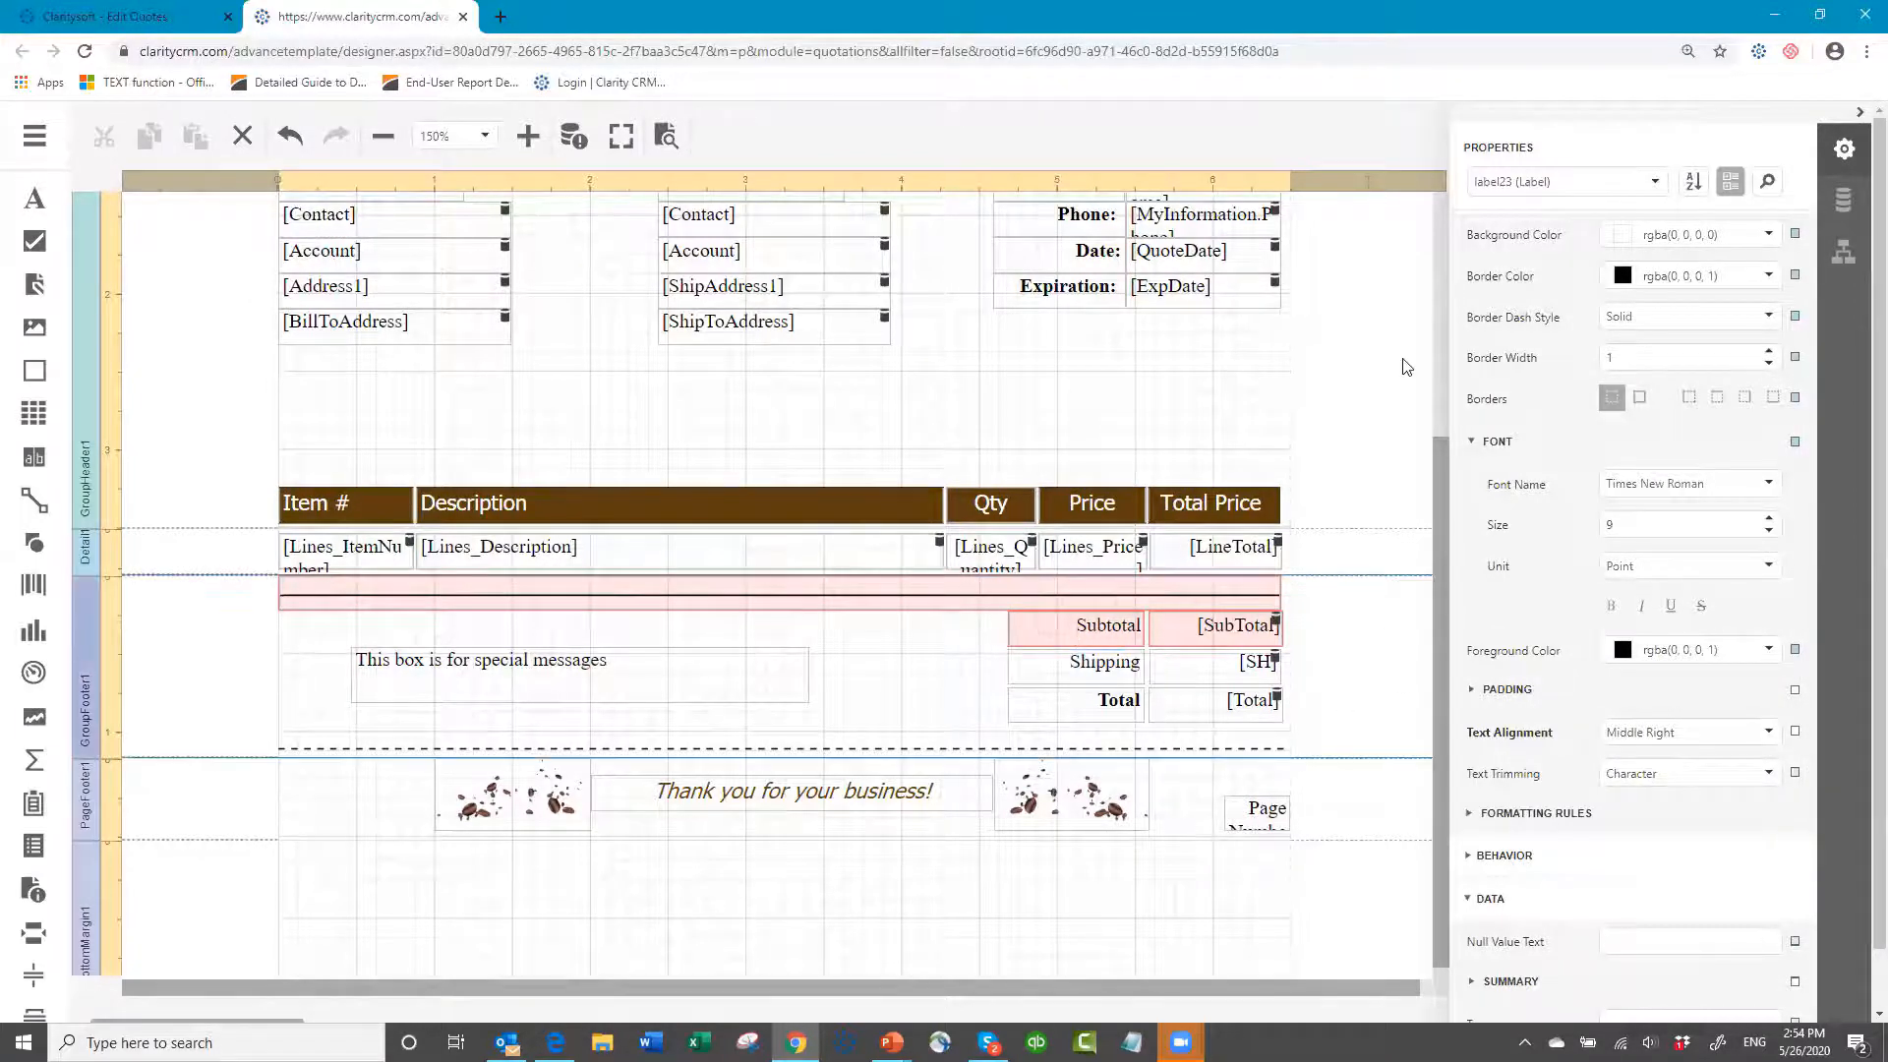
# - Preview the quotation, check the format and alignment of the shipping amount, and return to the template design
pyautogui.click(665, 138)
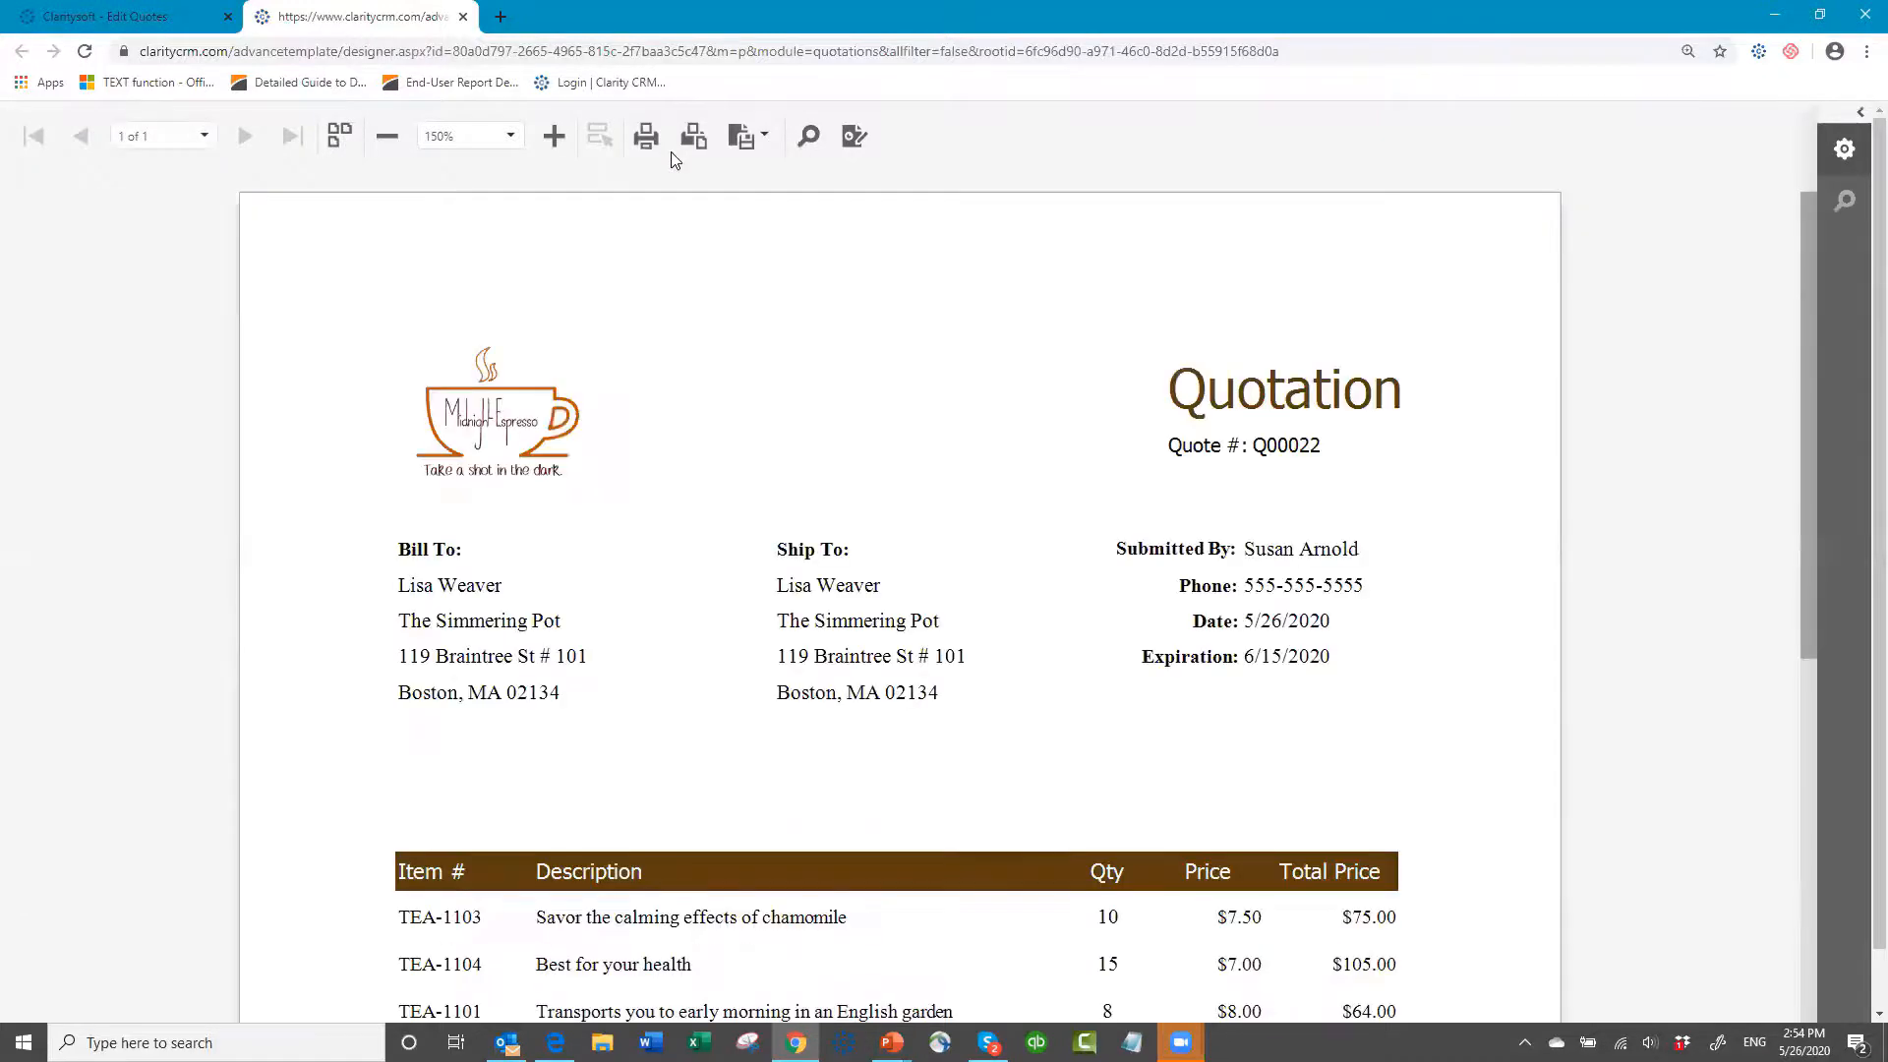
pyautogui.scroll(-4, 1369, 742)
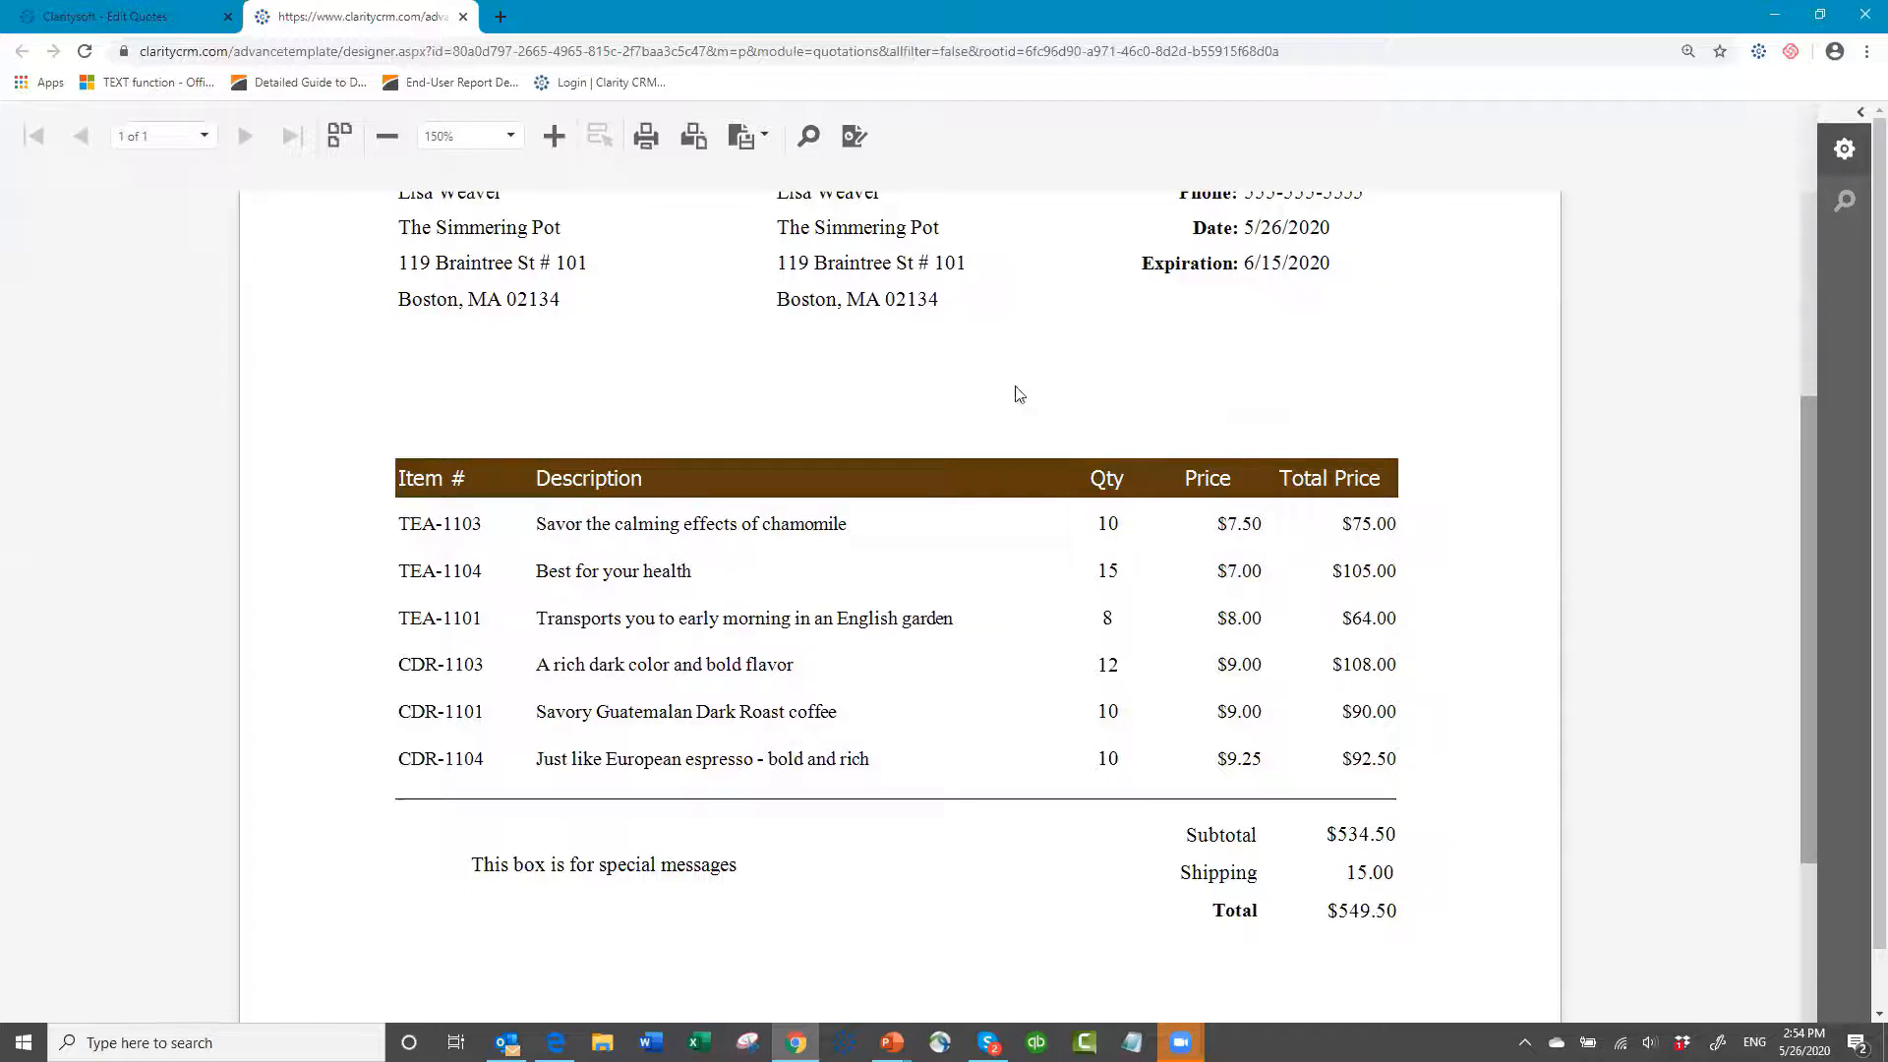
pyautogui.scroll(4, 1008, 349)
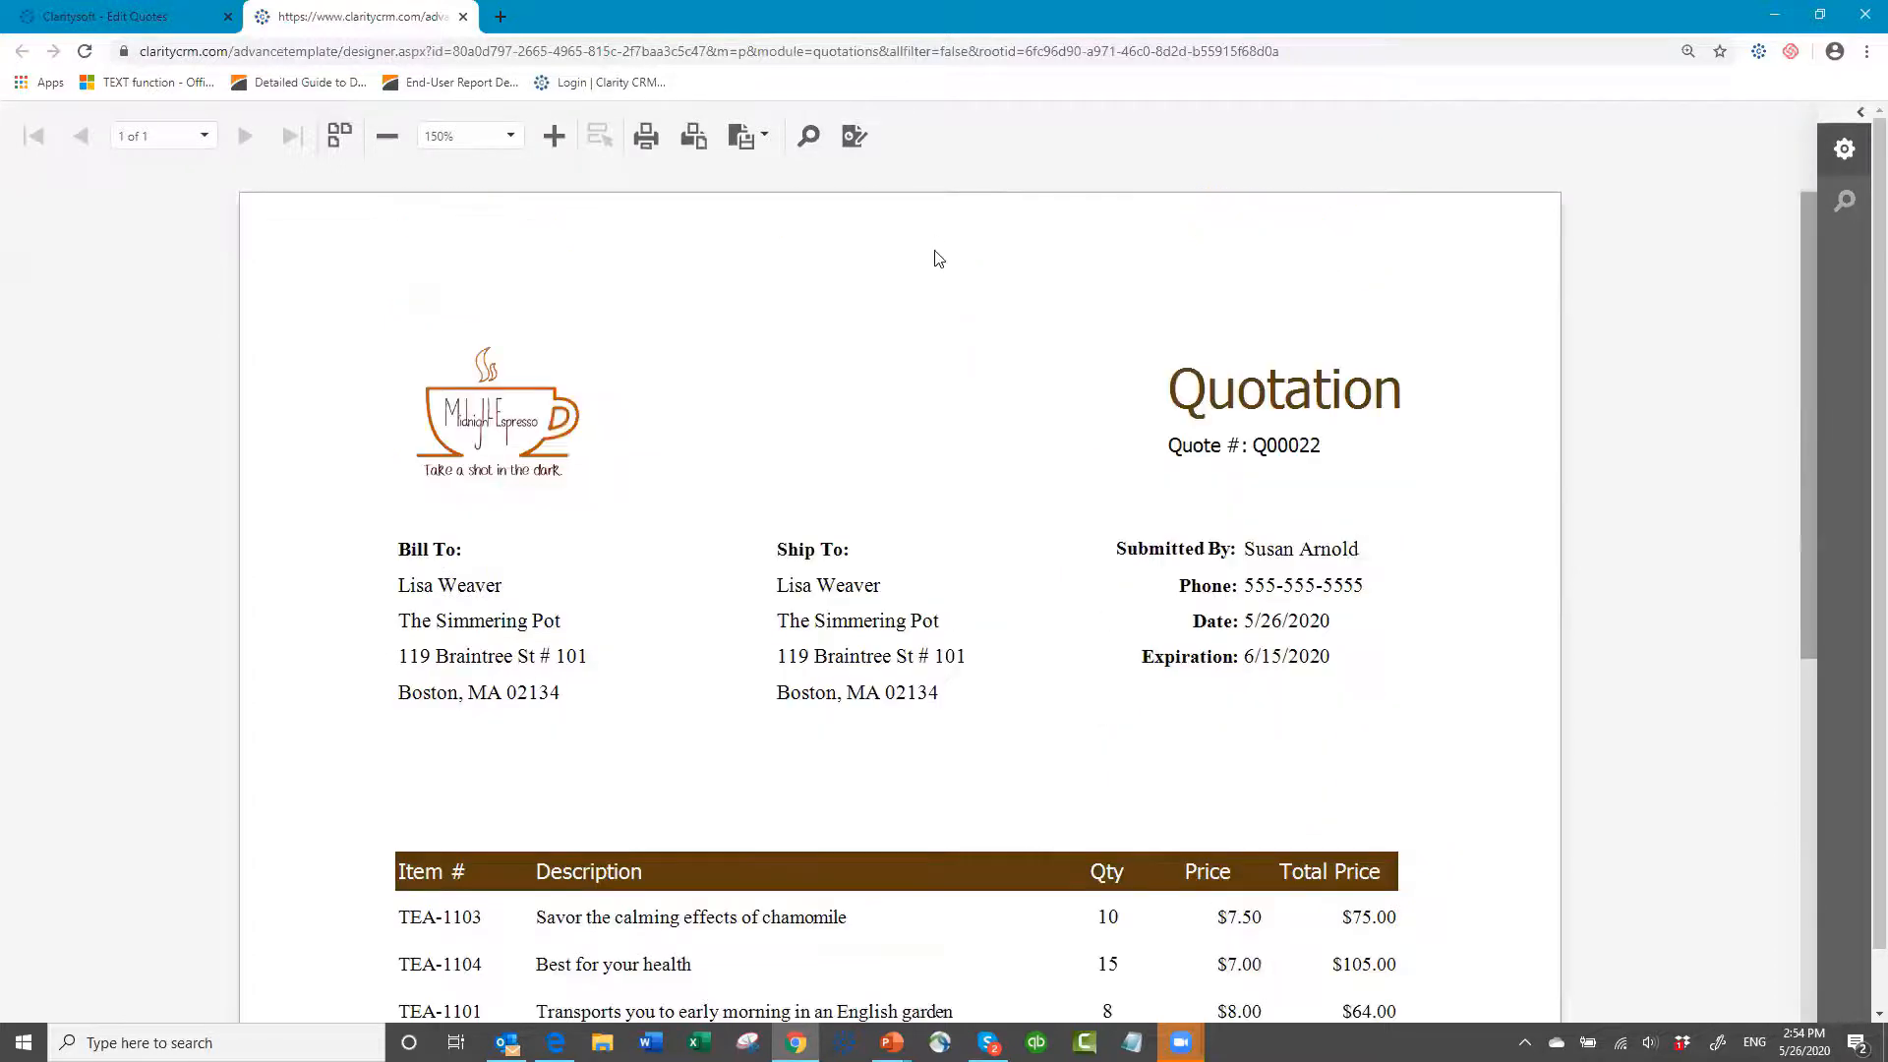
pyautogui.click(854, 136)
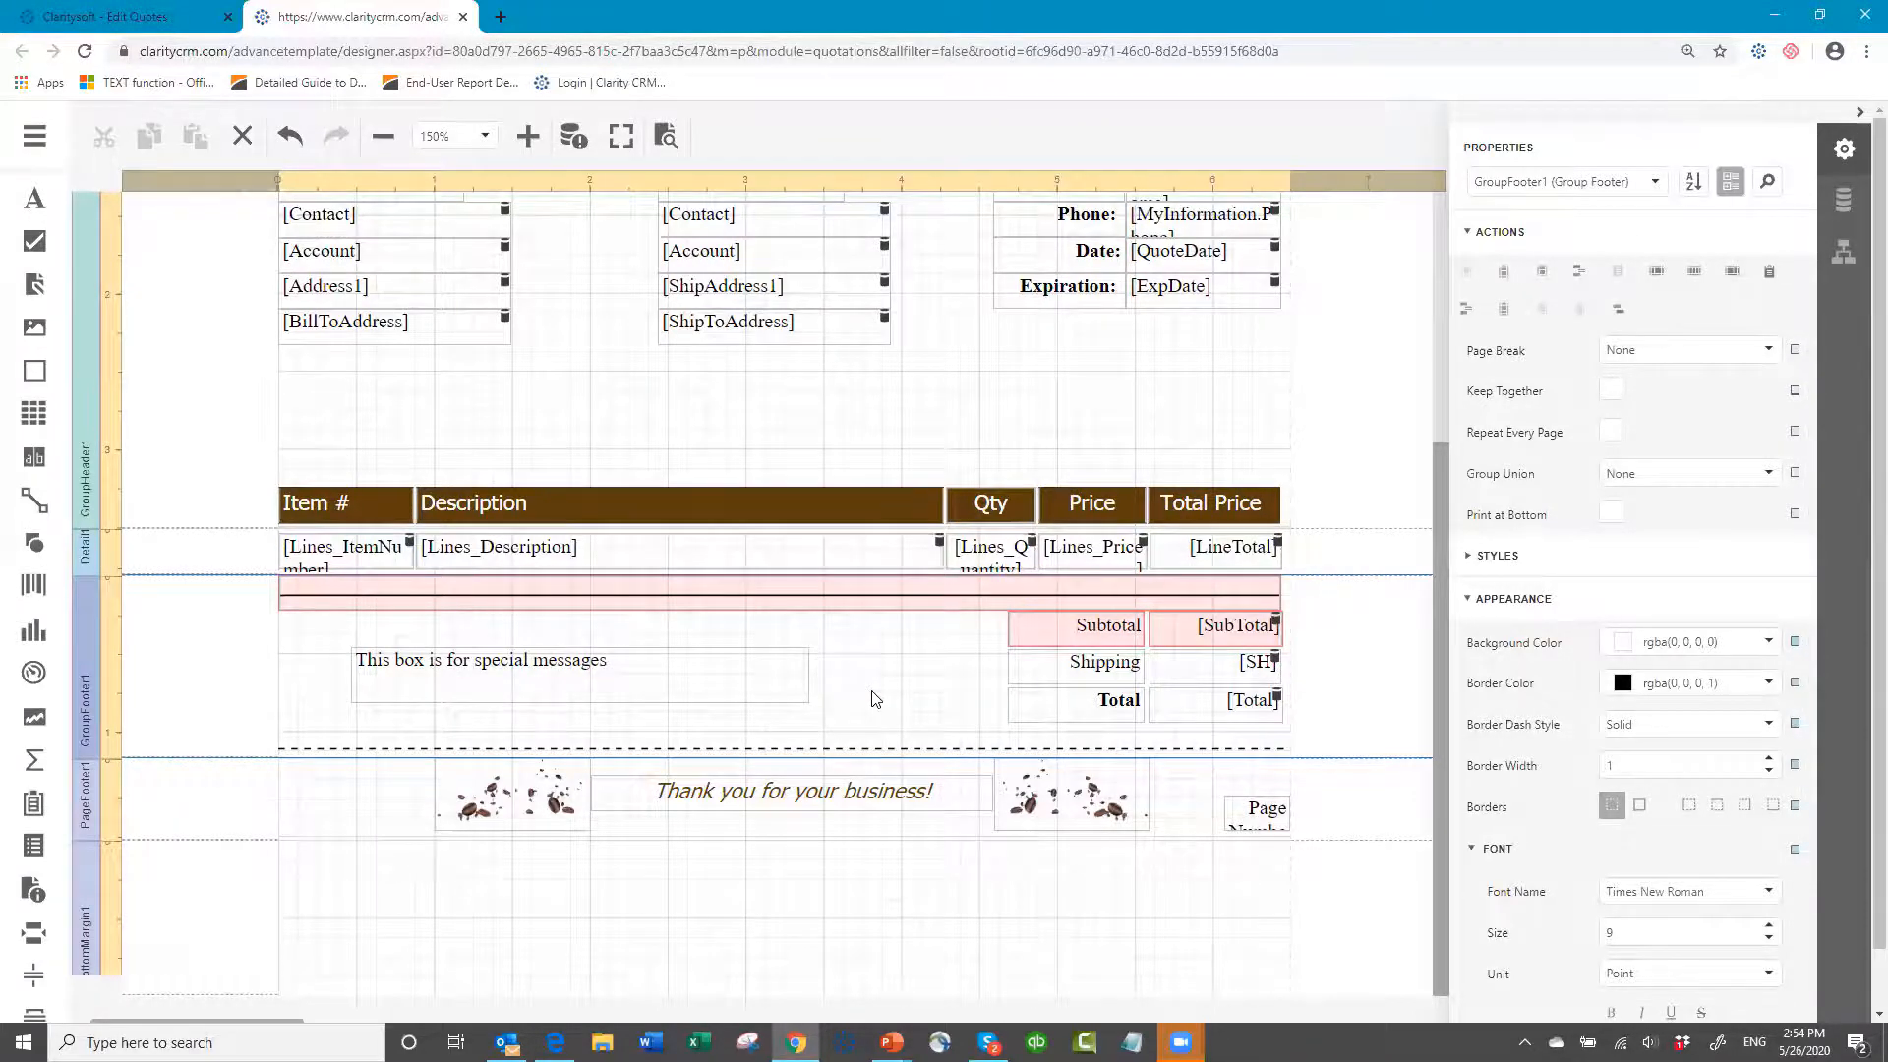
# - Save the quote template, and close the template designer and the My Information dialog
pyautogui.scroll(5, 874, 698)
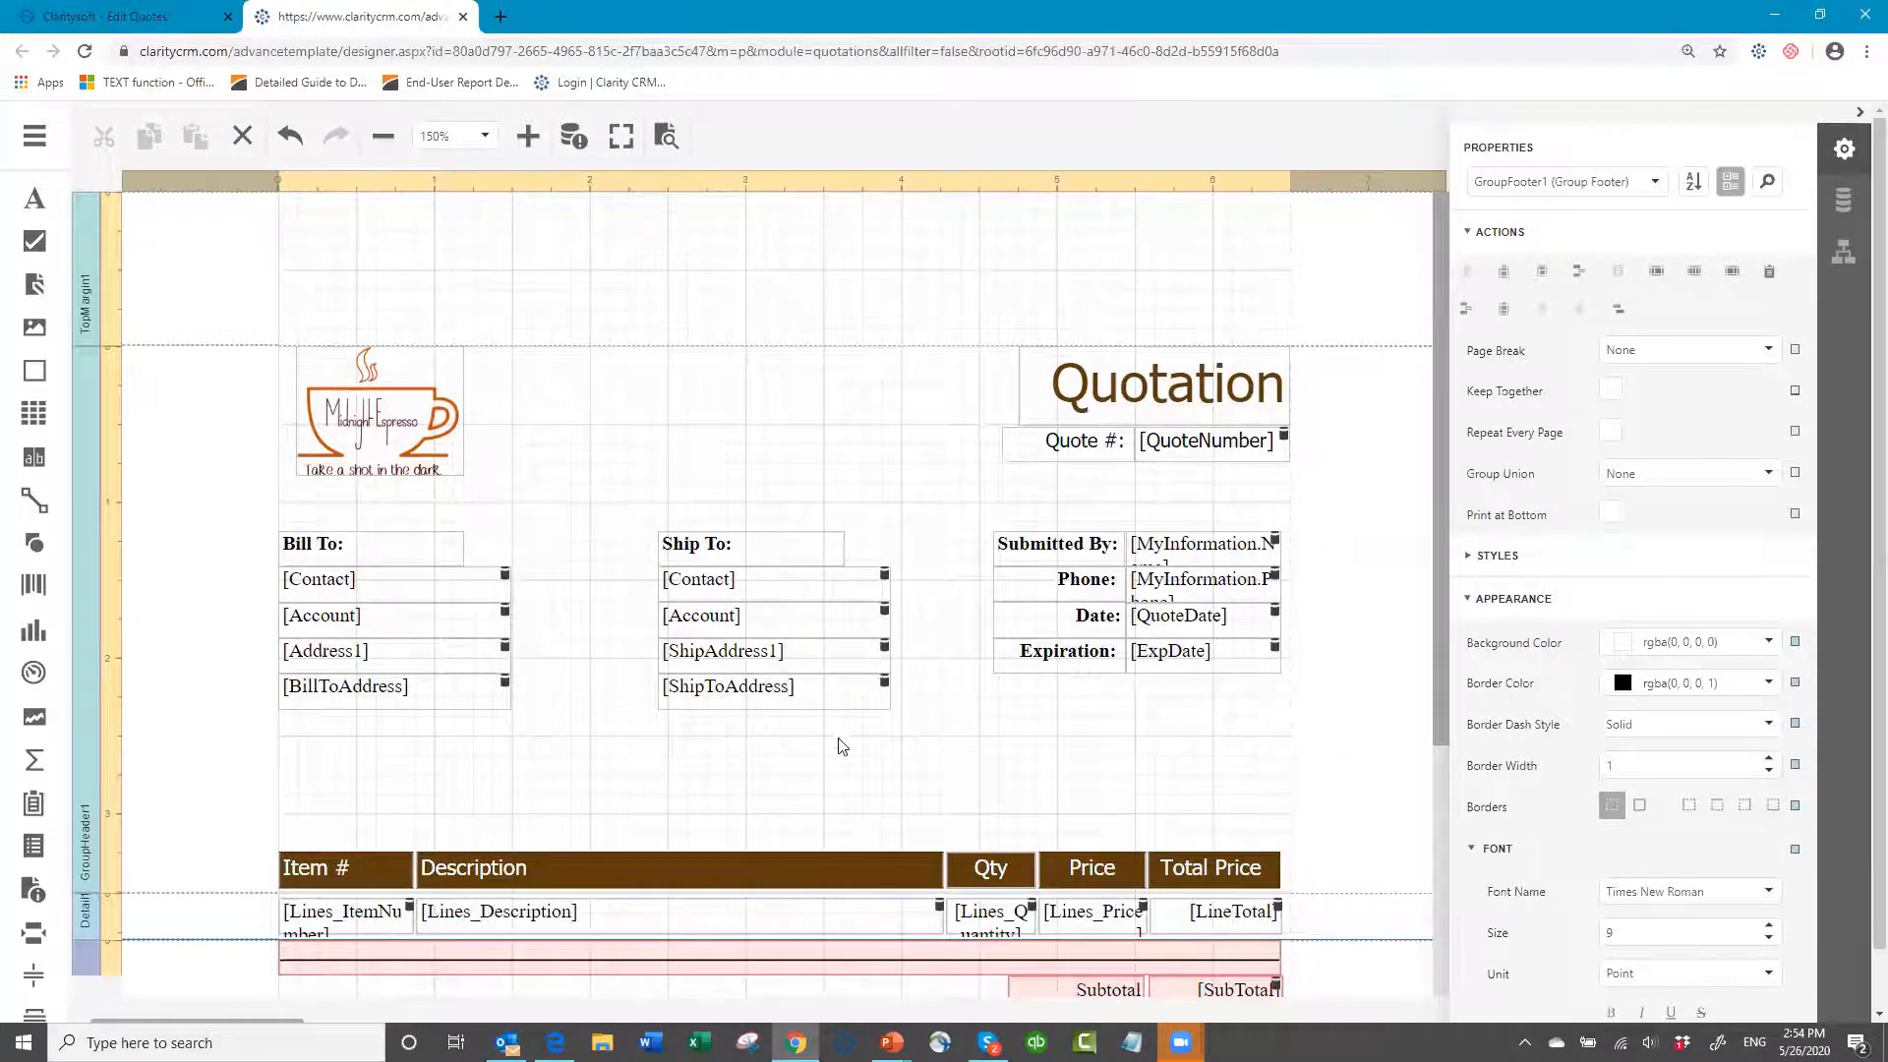
pyautogui.scroll(-3, 421, 838)
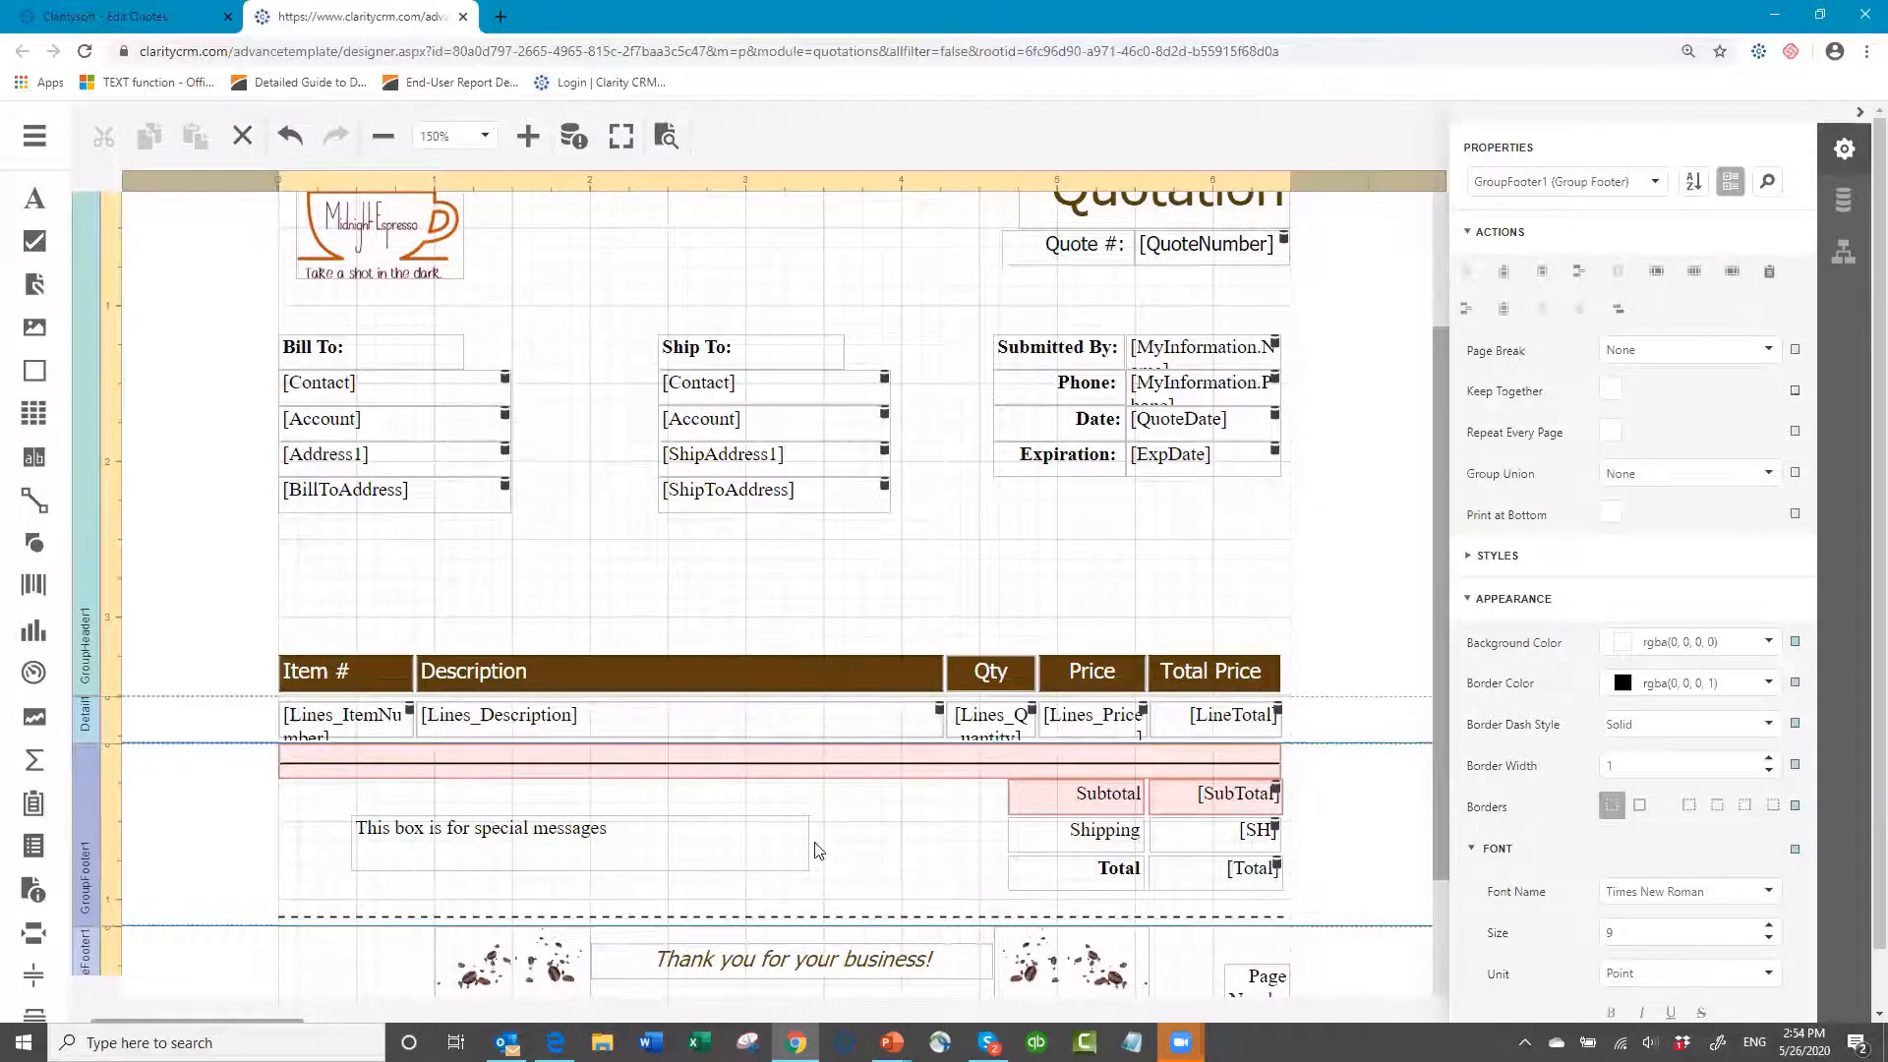
pyautogui.scroll(-2, 813, 848)
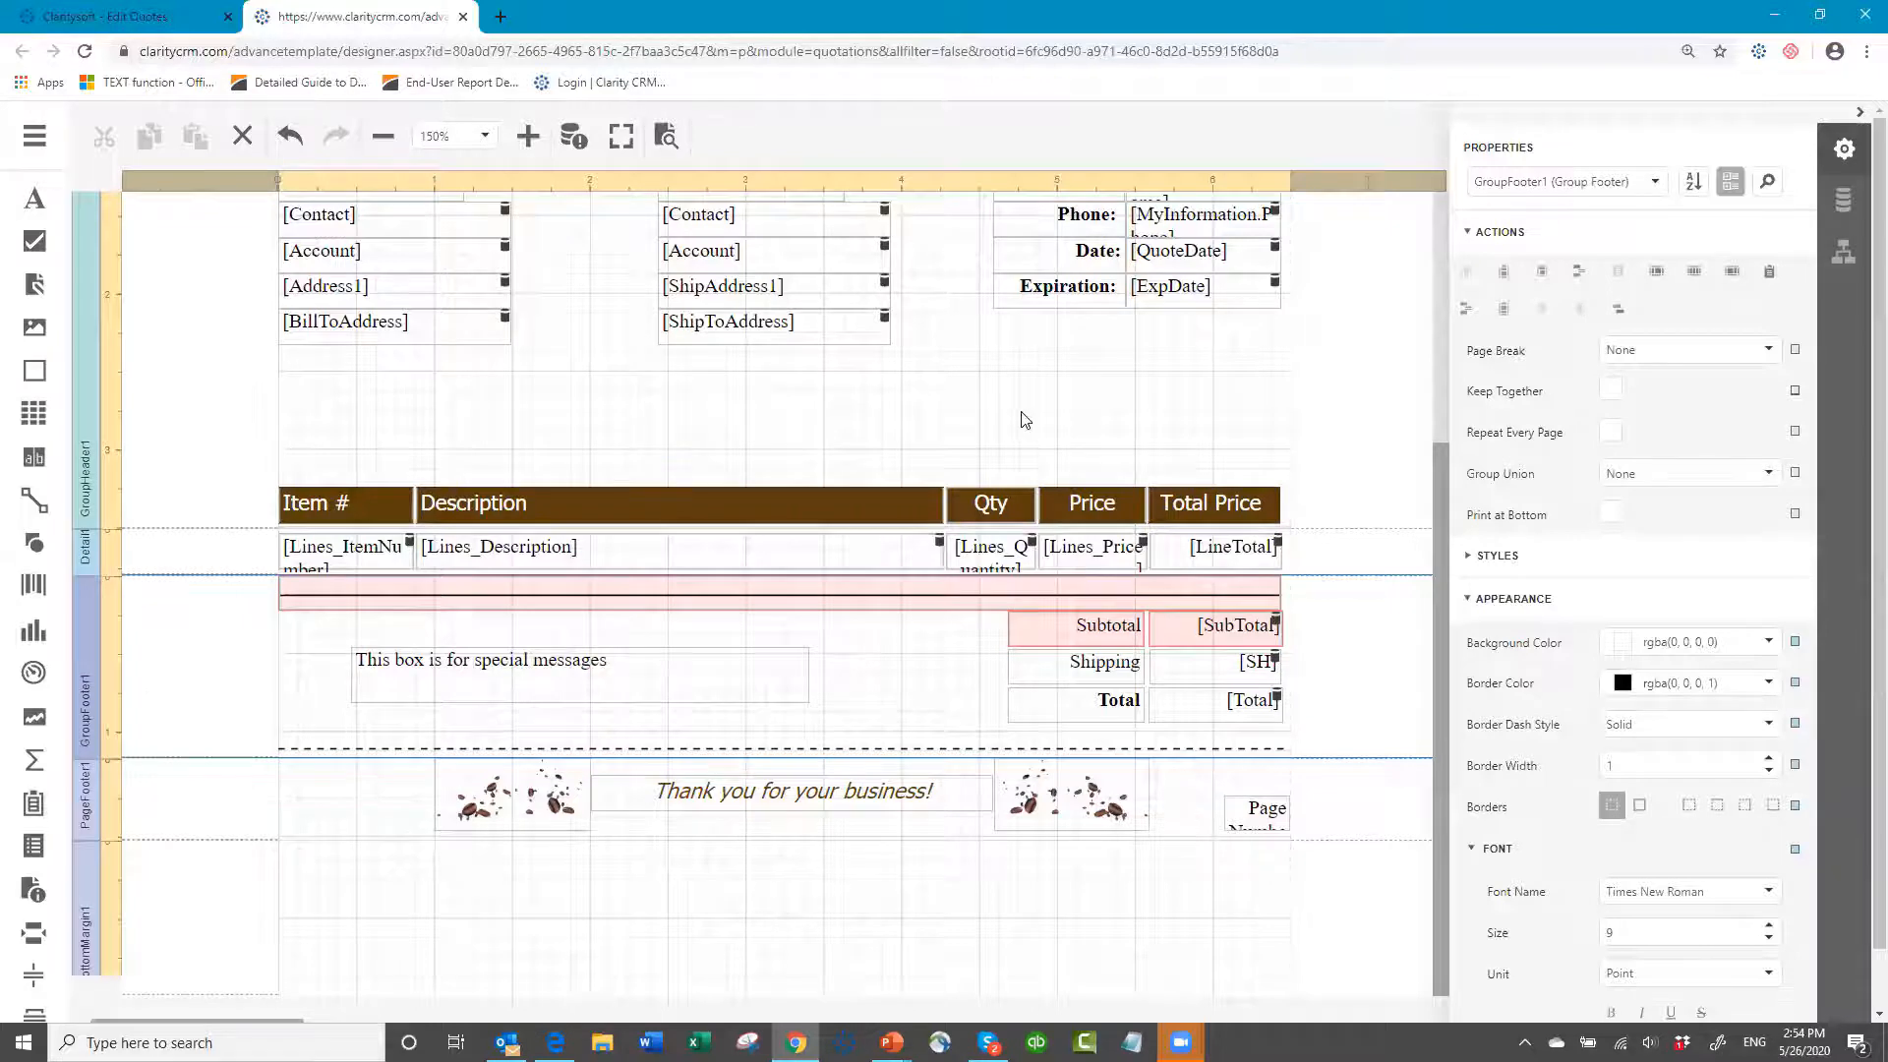
pyautogui.scroll(4, 1026, 420)
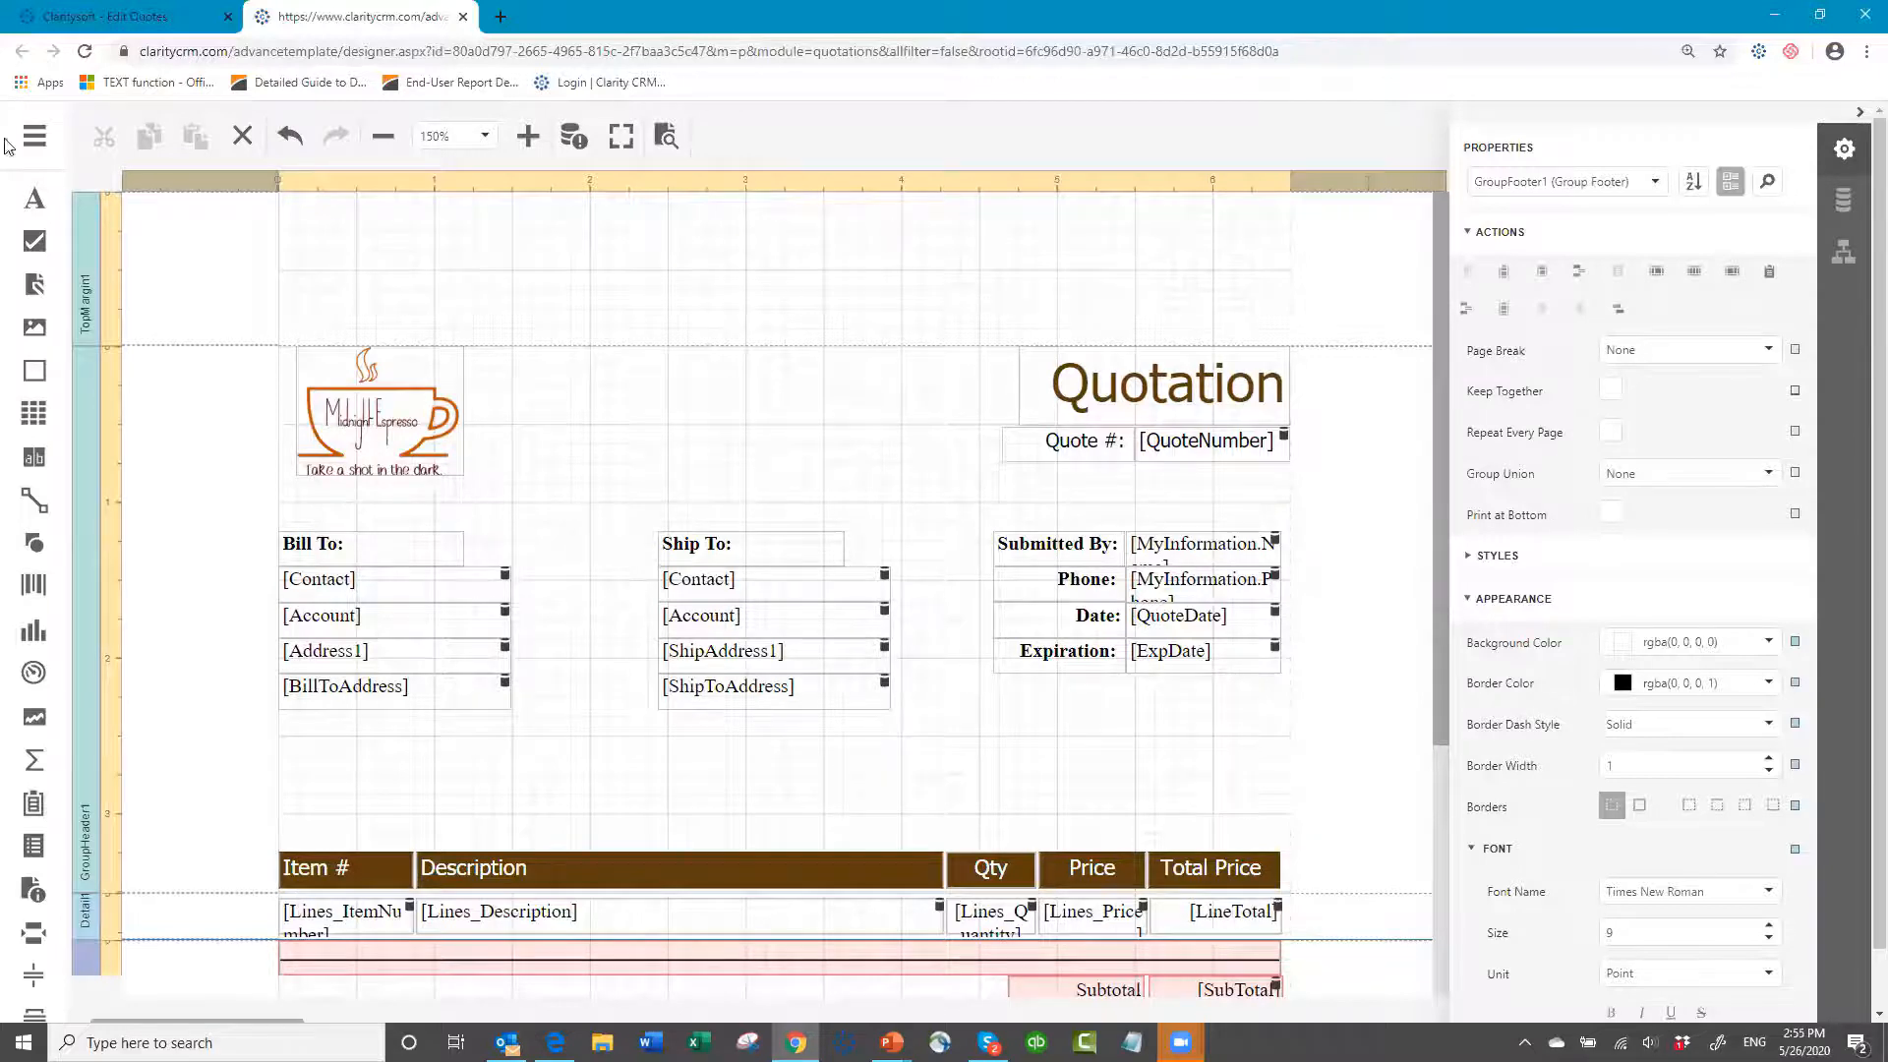
pyautogui.click(35, 139)
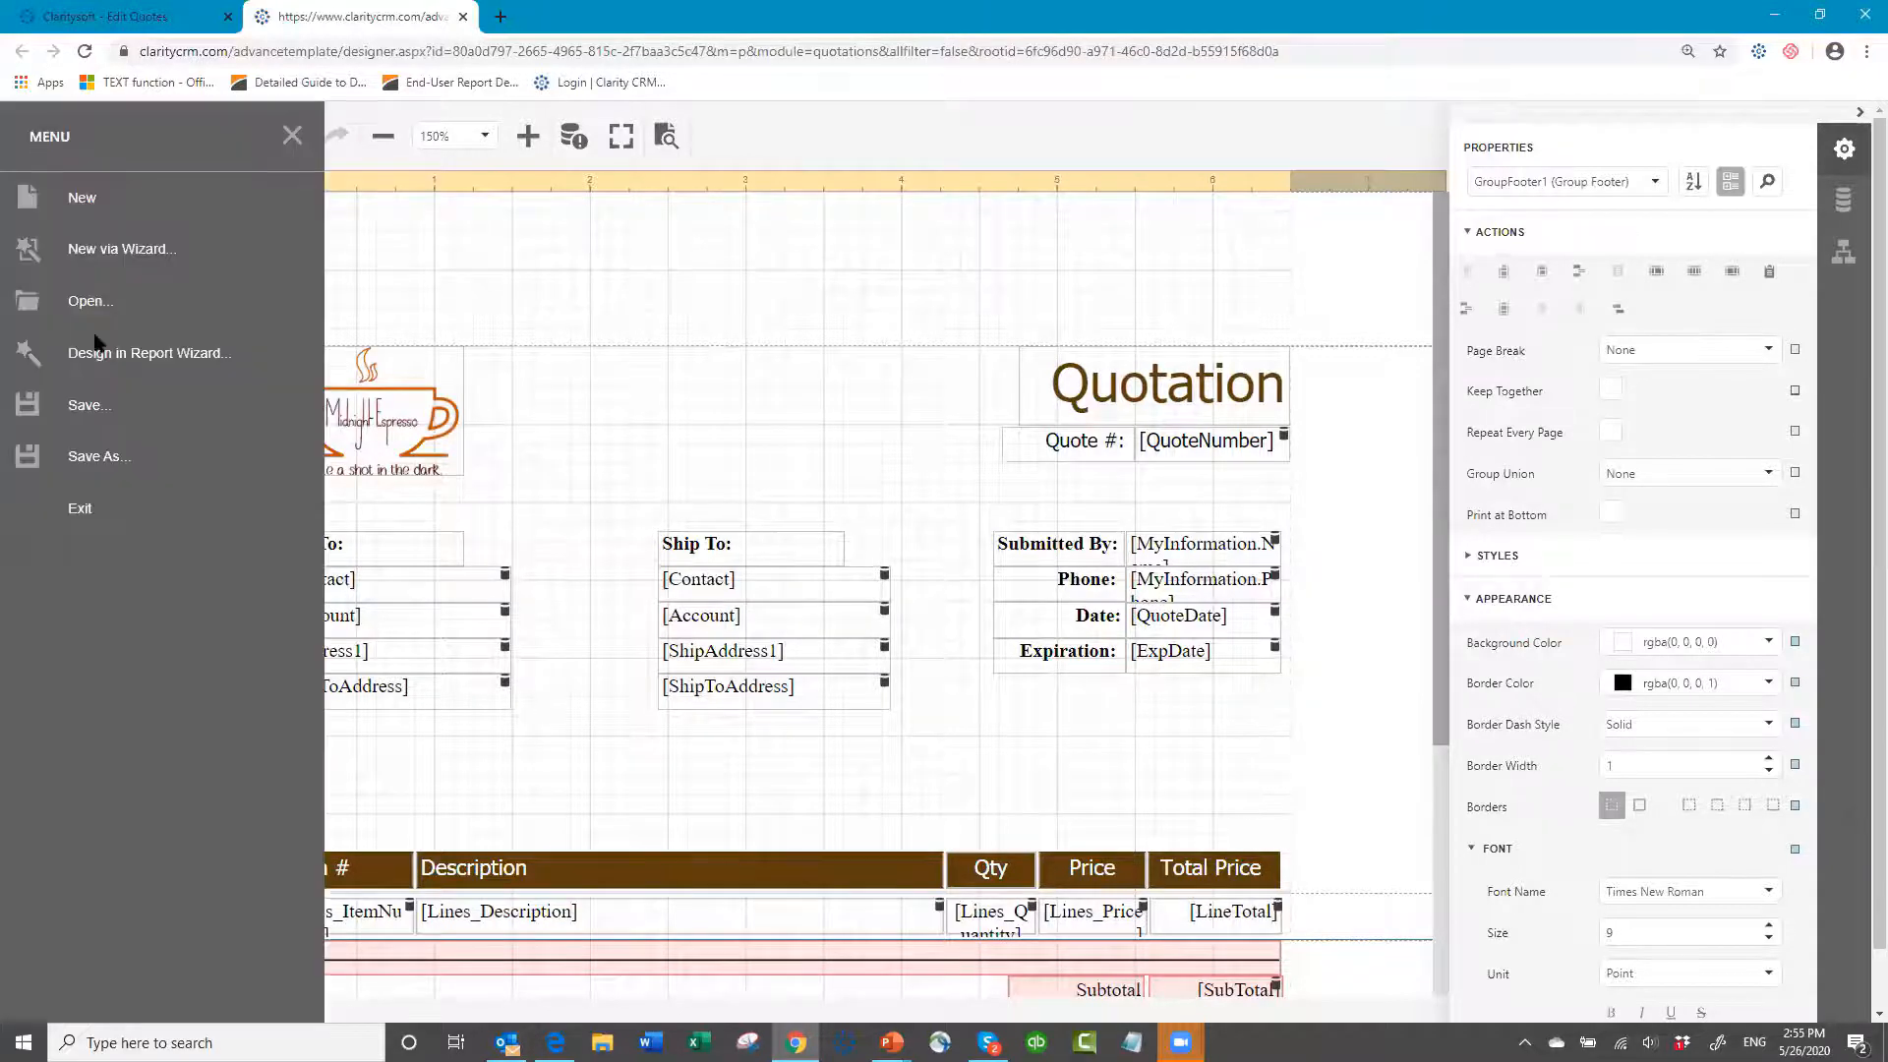
pyautogui.click(99, 405)
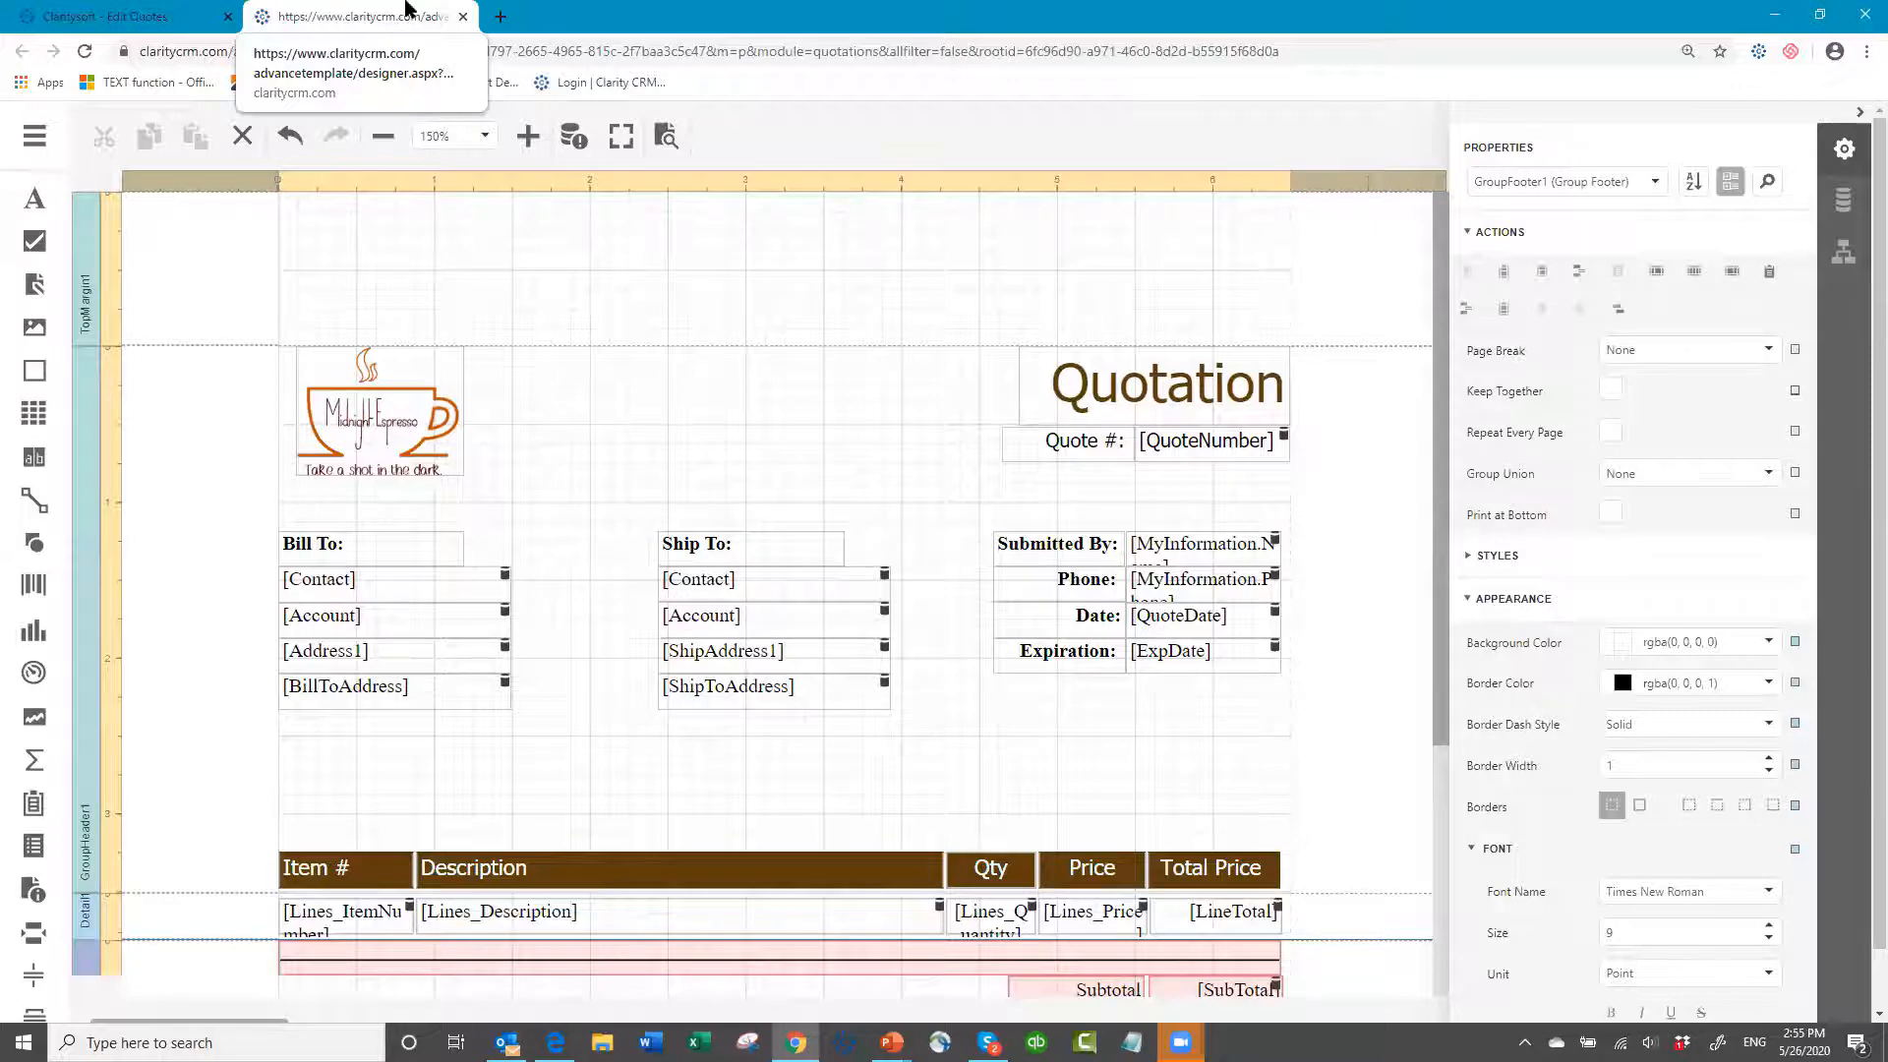
pyautogui.click(462, 20)
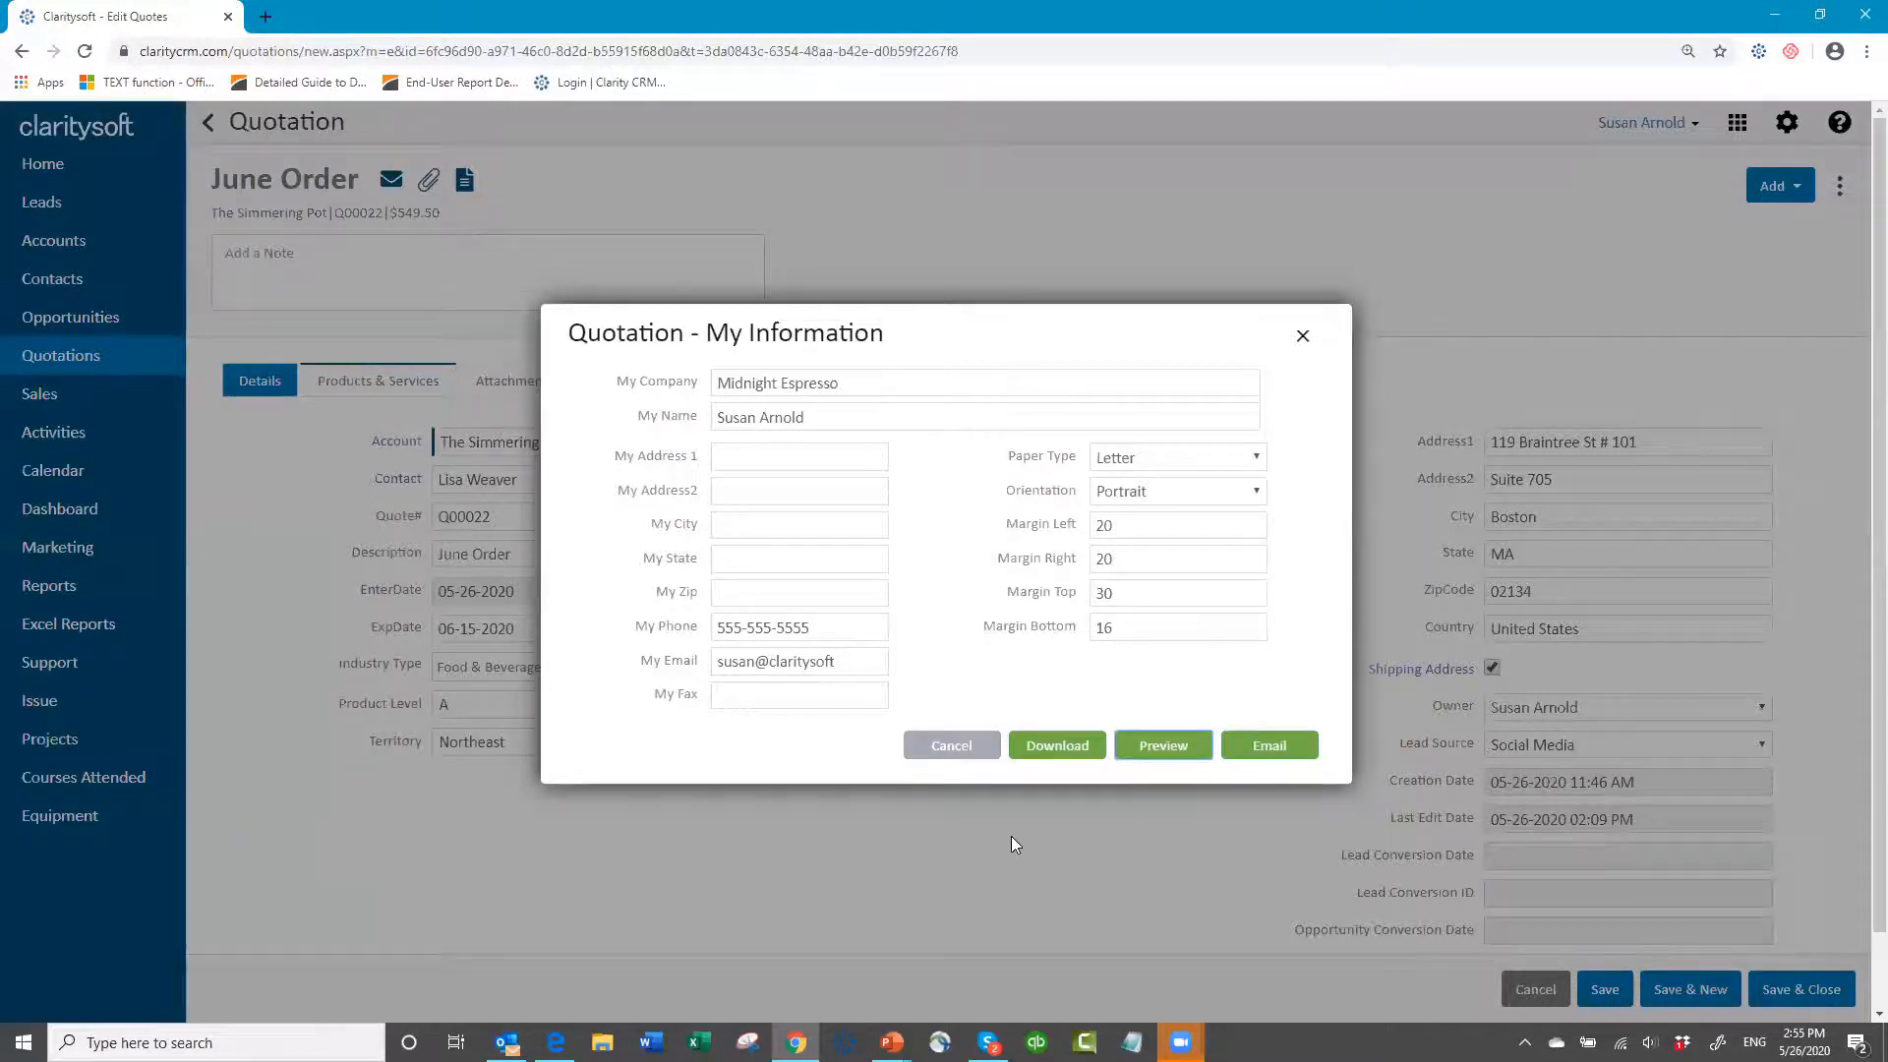
pyautogui.click(946, 751)
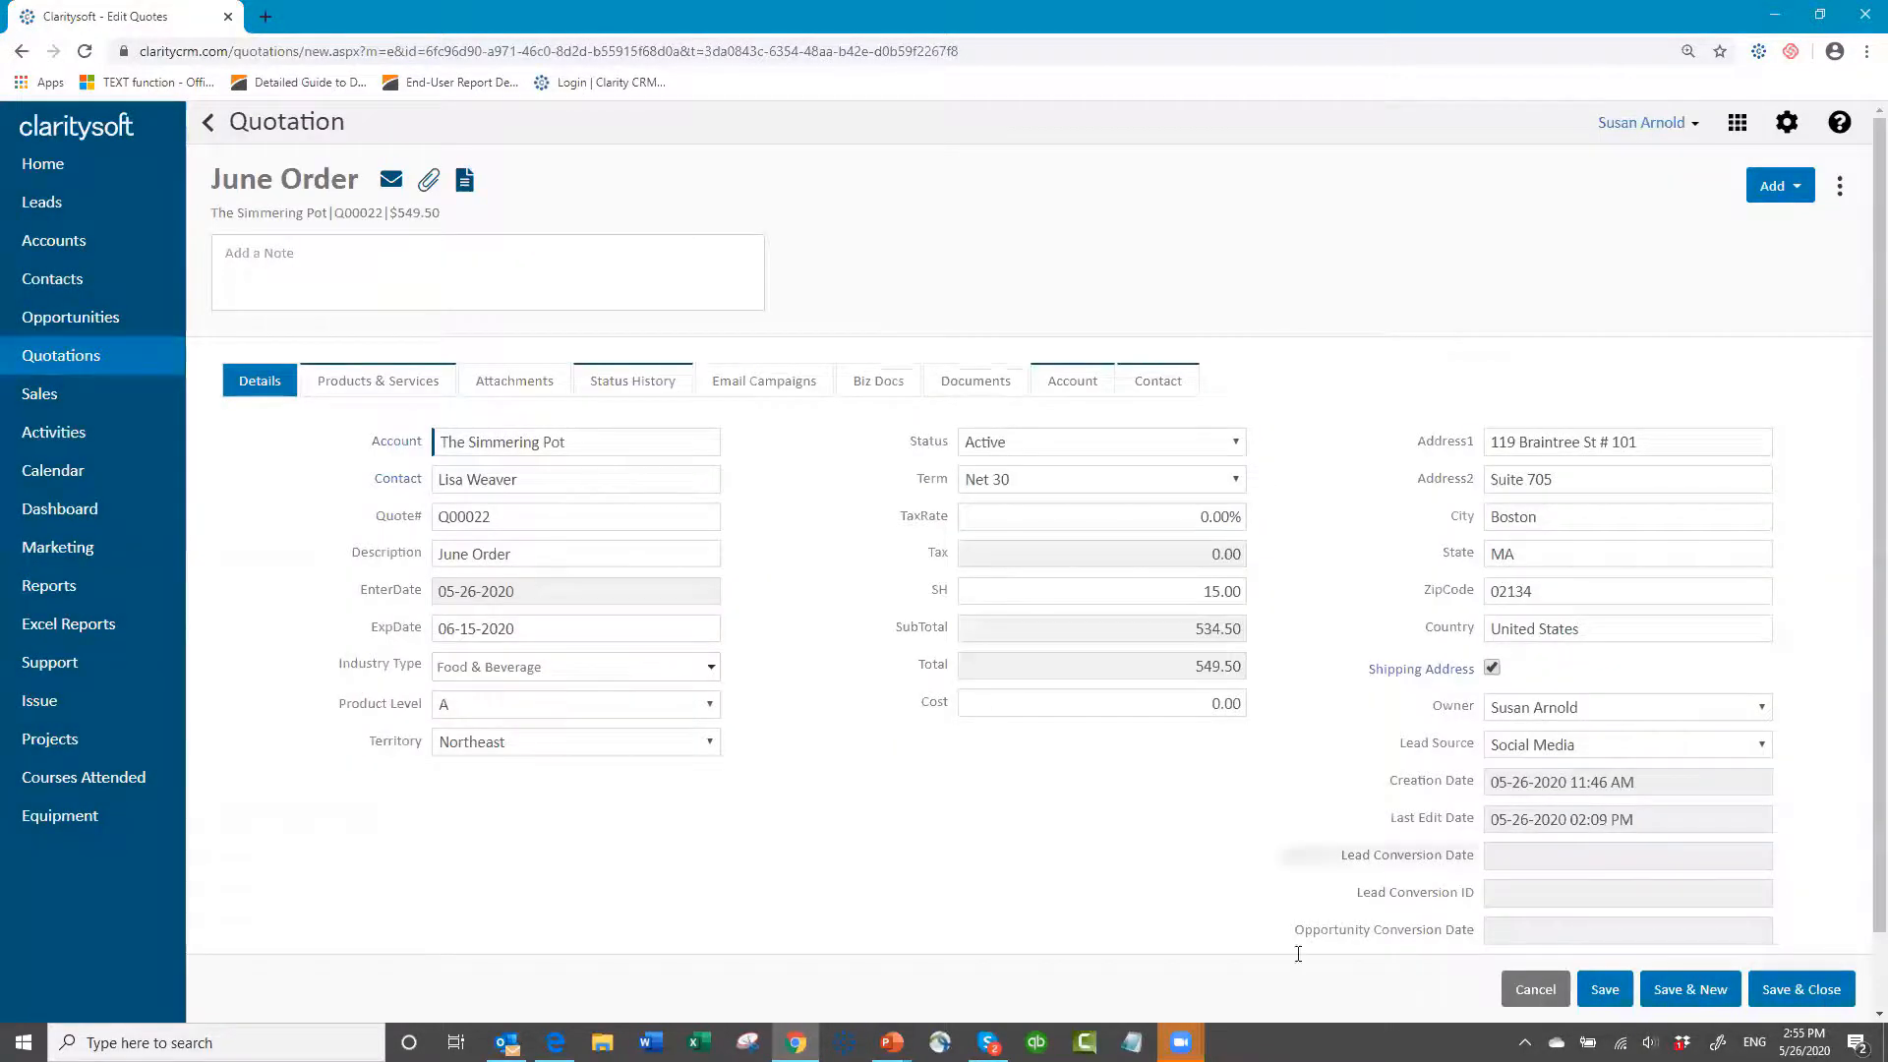
# - Start an e-mail of the June Order quotation based on the enhanced template Webinar Template
pyautogui.click(1841, 187)
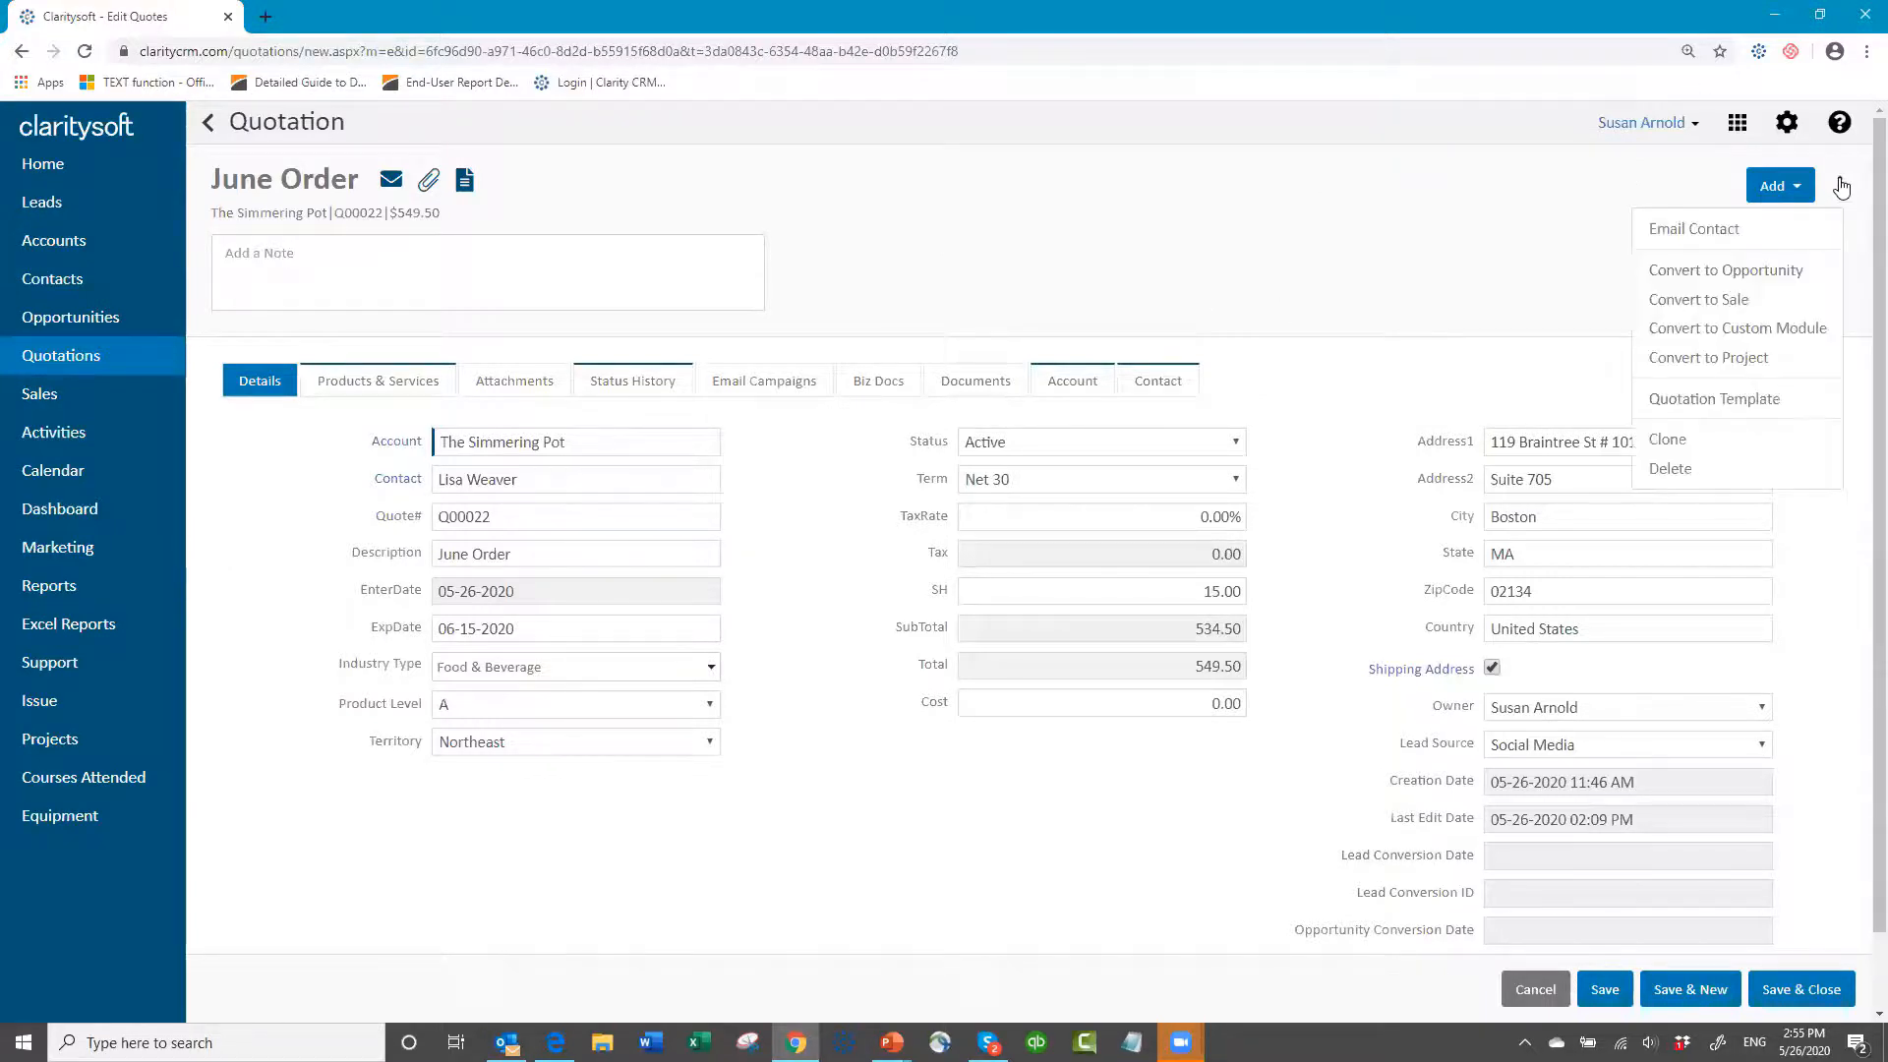
pyautogui.click(1721, 397)
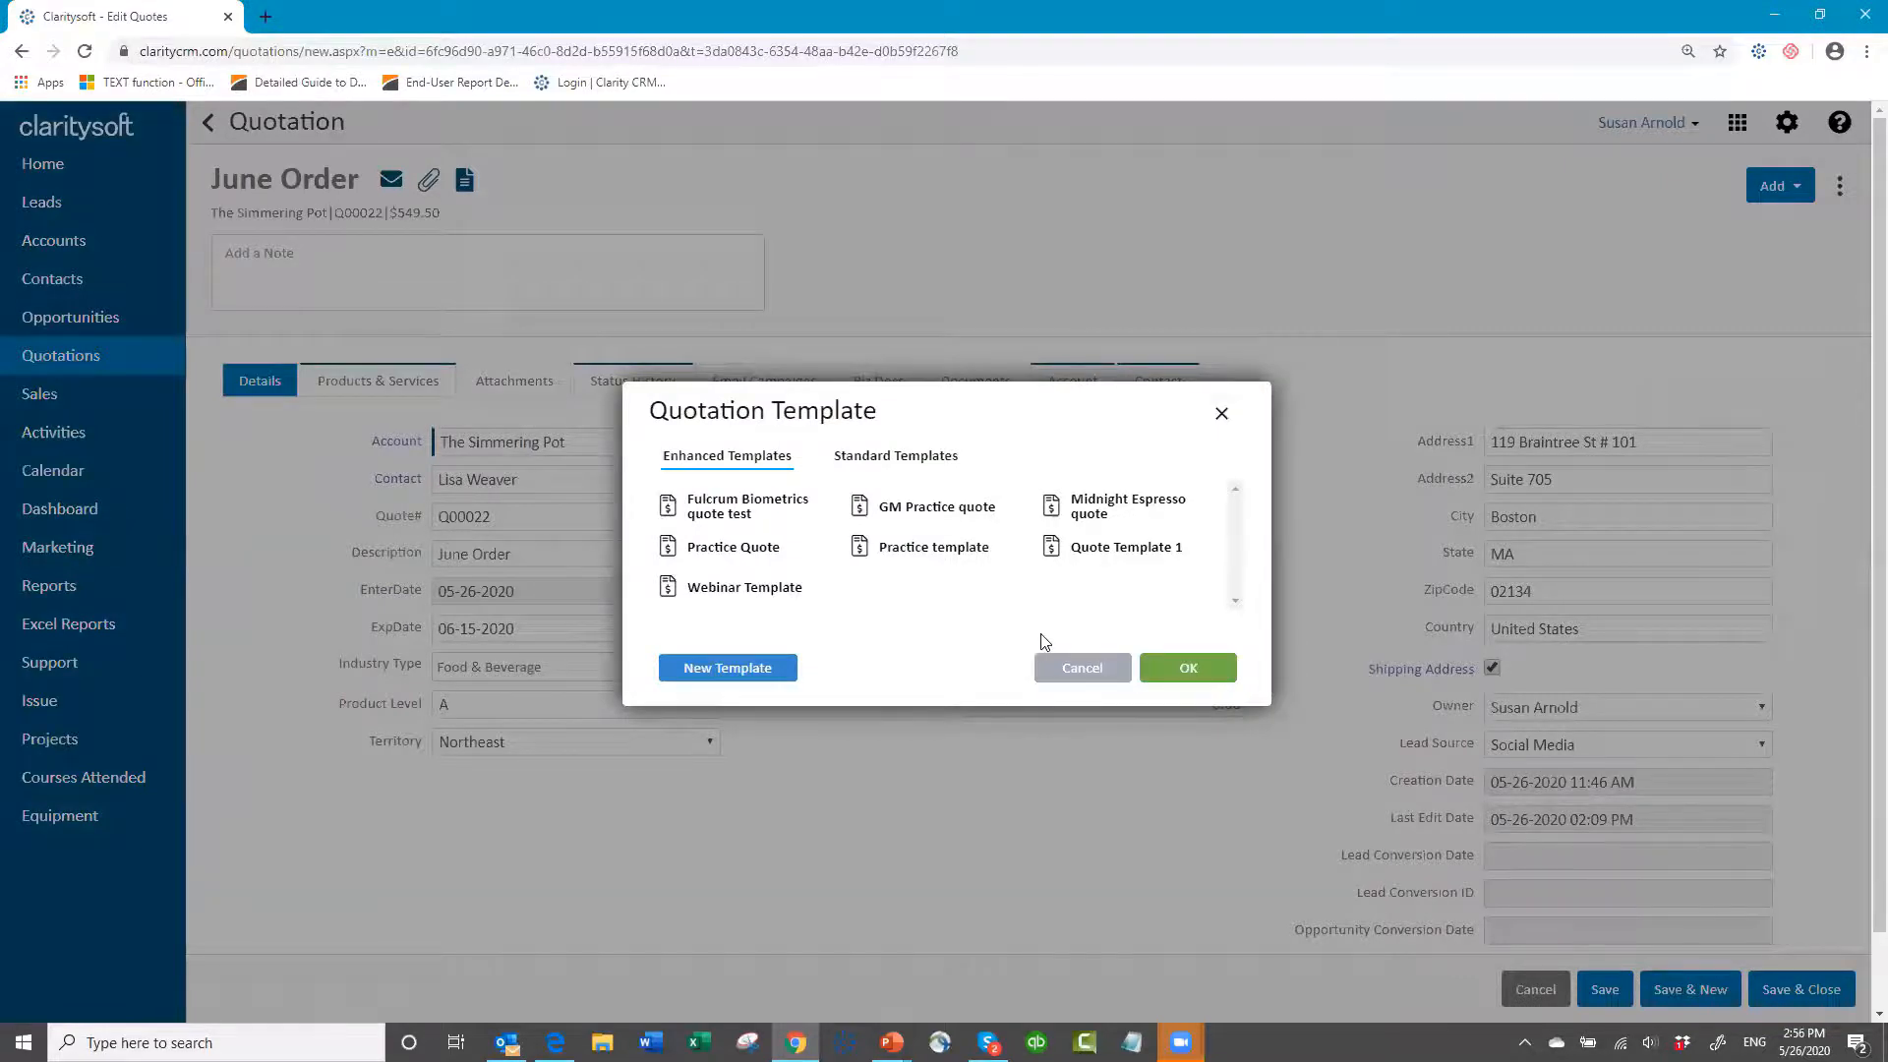
pyautogui.click(727, 589)
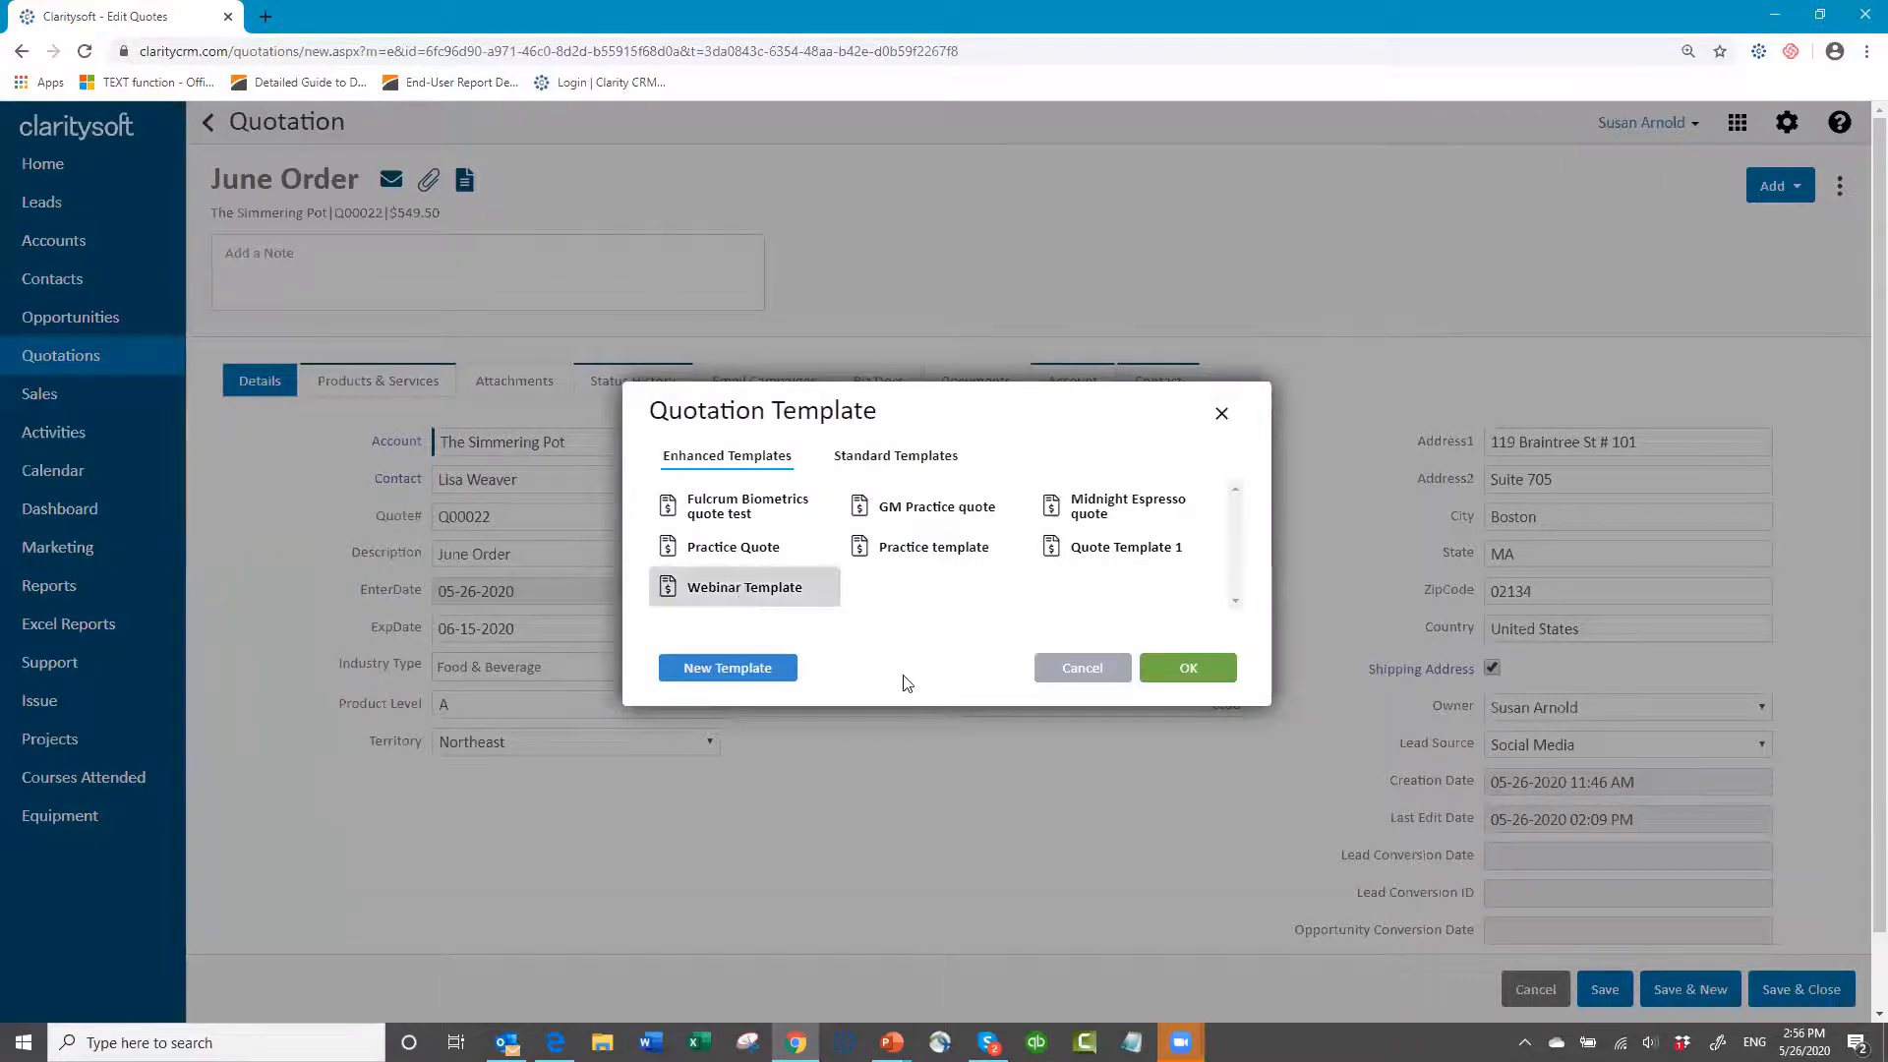
pyautogui.click(1188, 669)
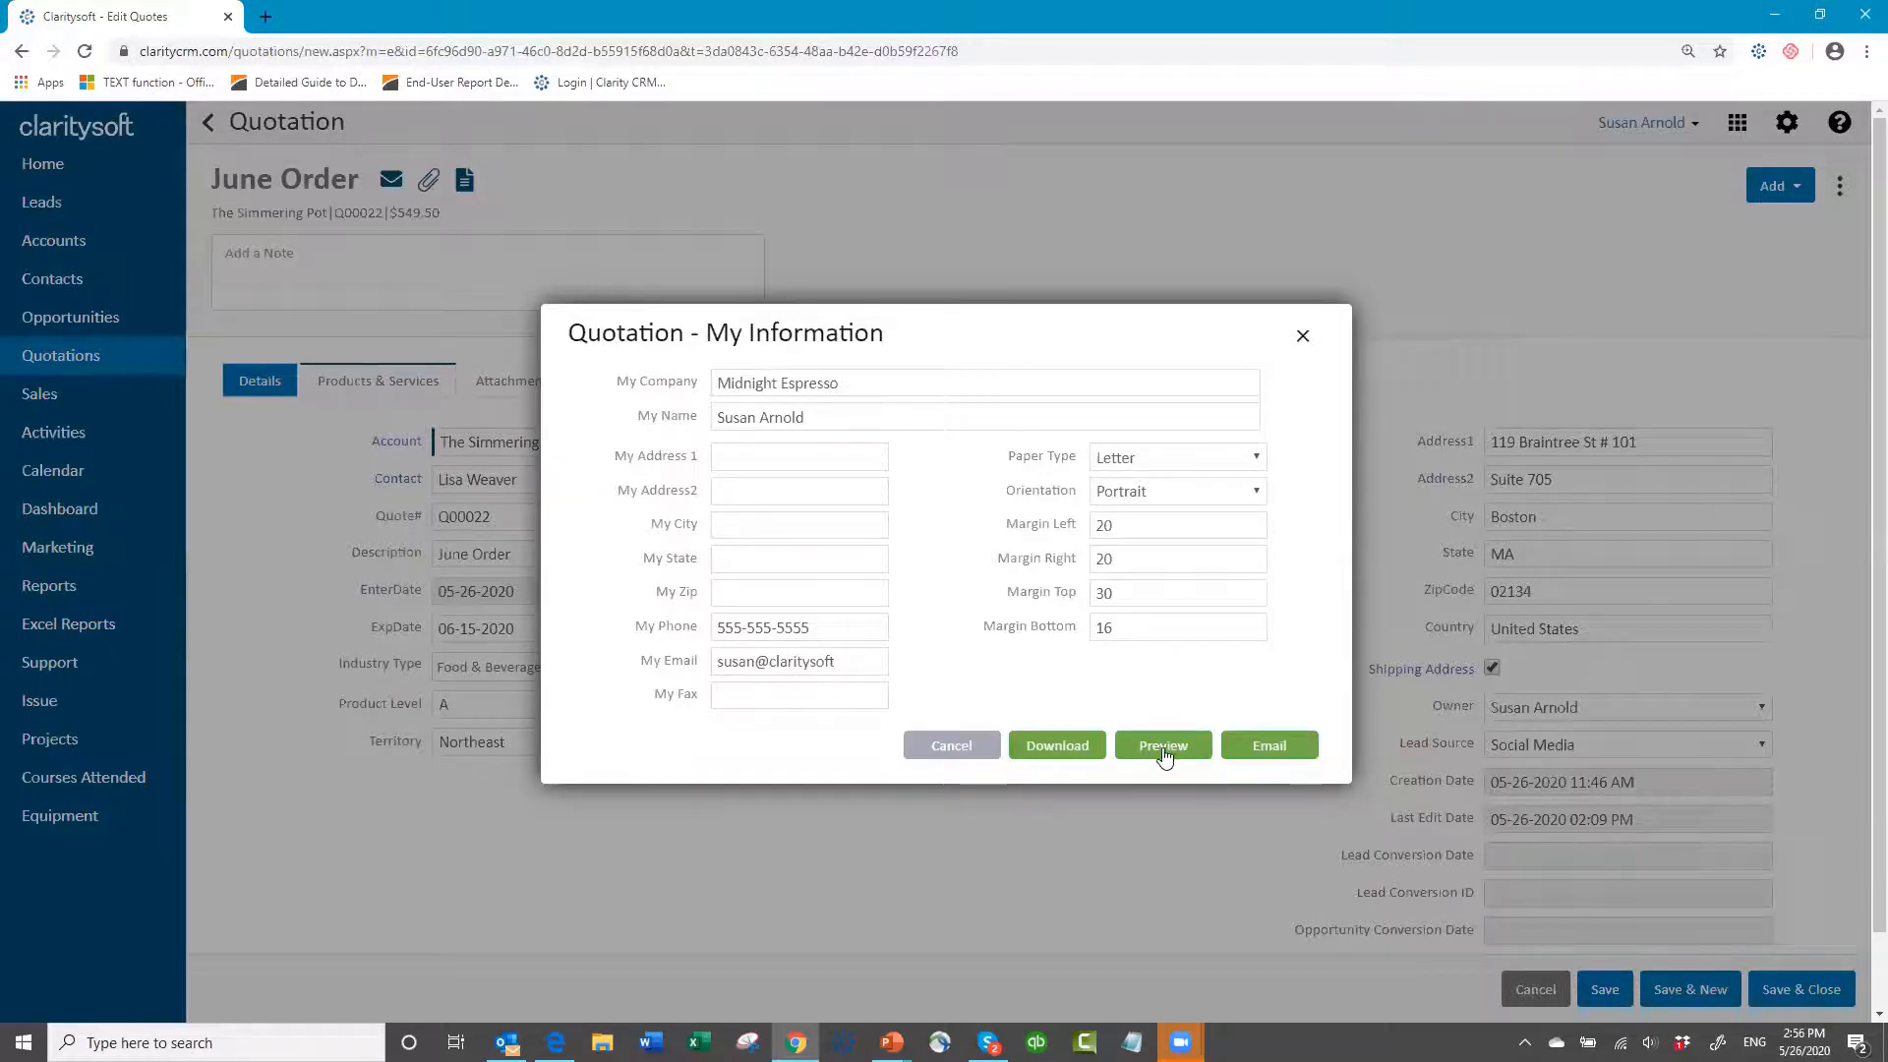
pyautogui.click(1269, 745)
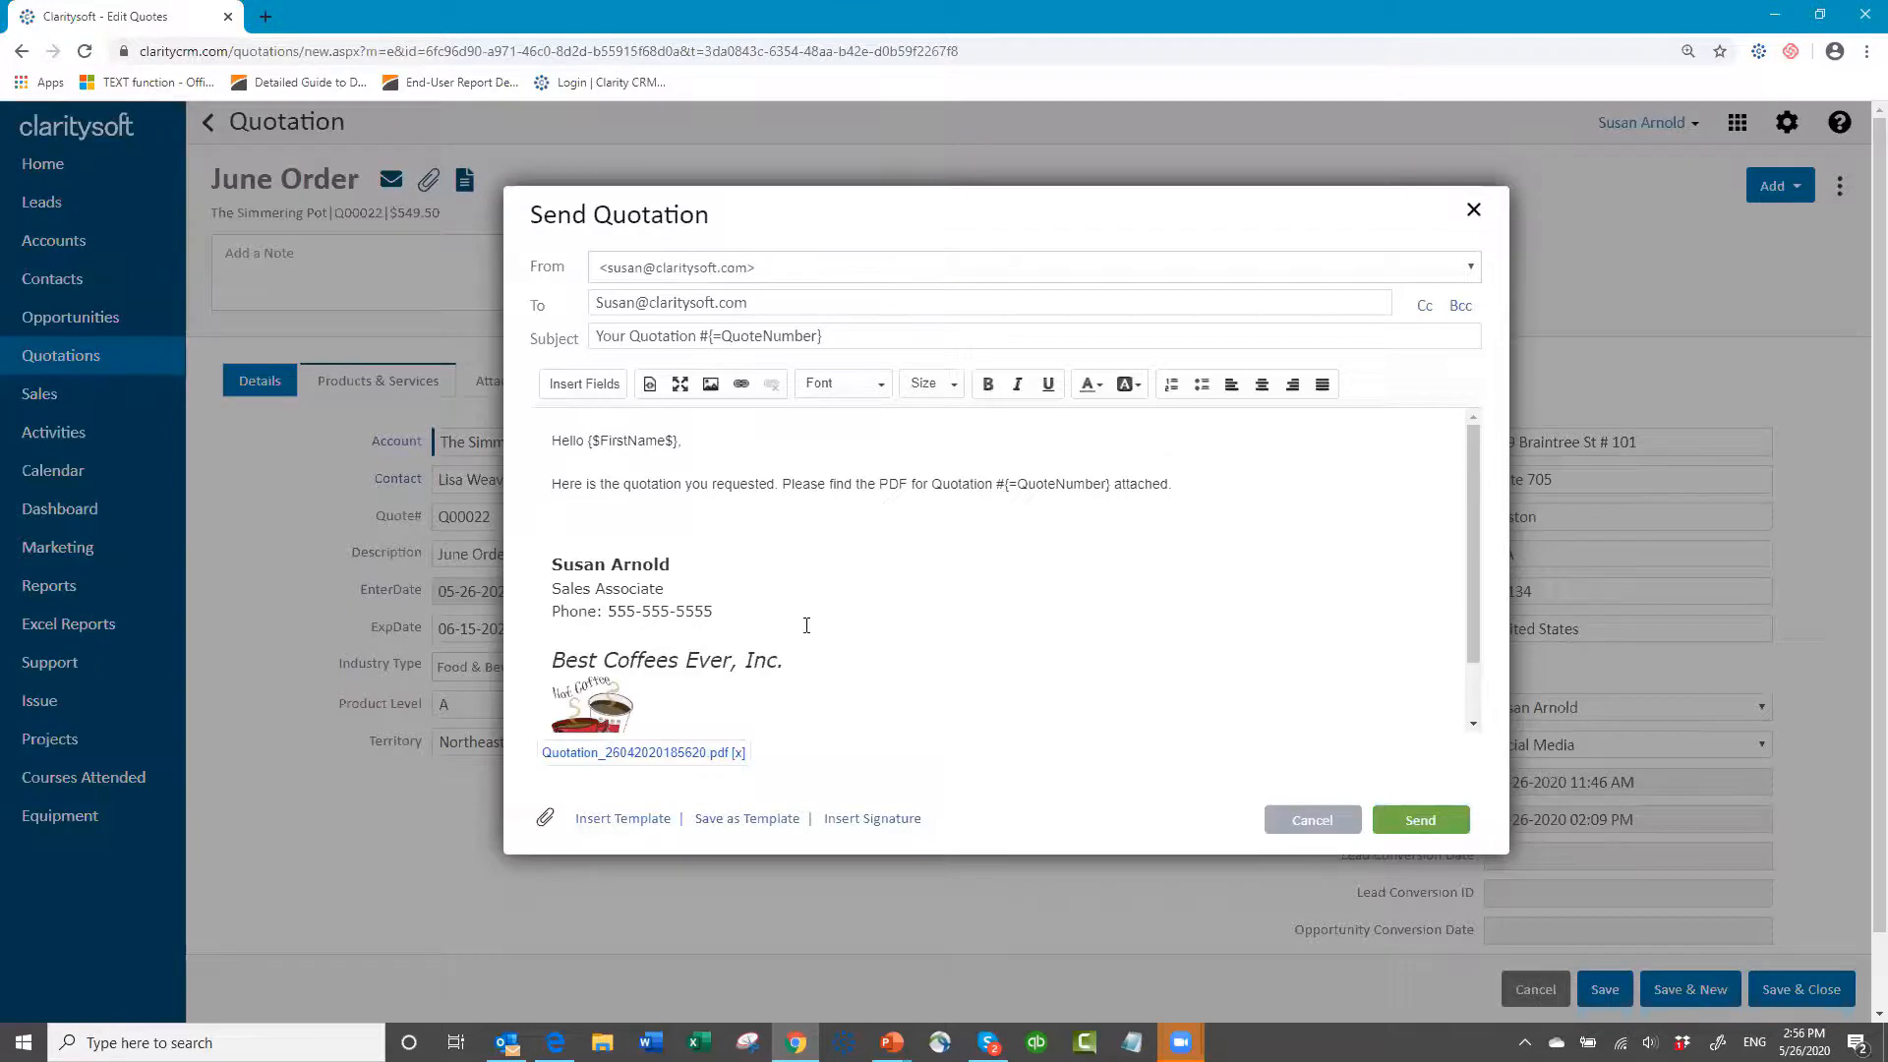
# - Swap the e-mail's signature for the sender's personal one and switch it back to Coffee signature
pyautogui.scroll(-1, 717, 640)
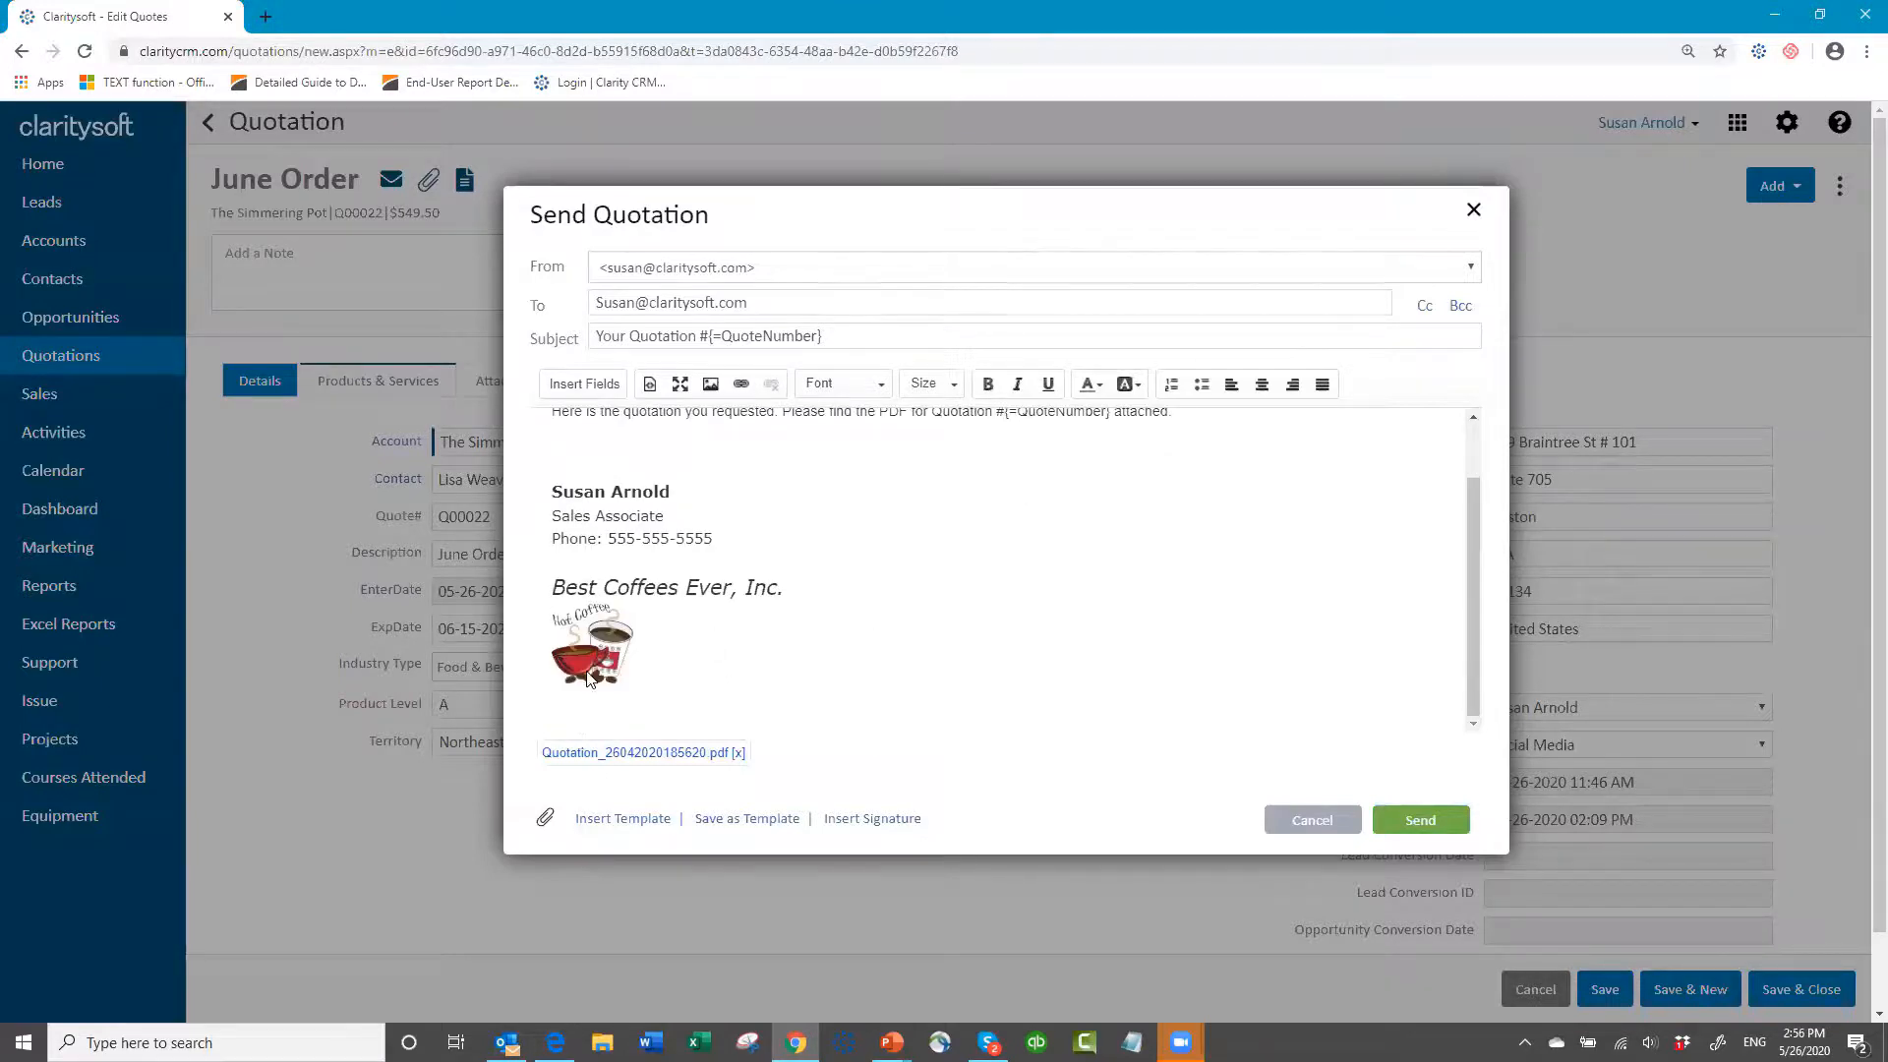
pyautogui.click(860, 831)
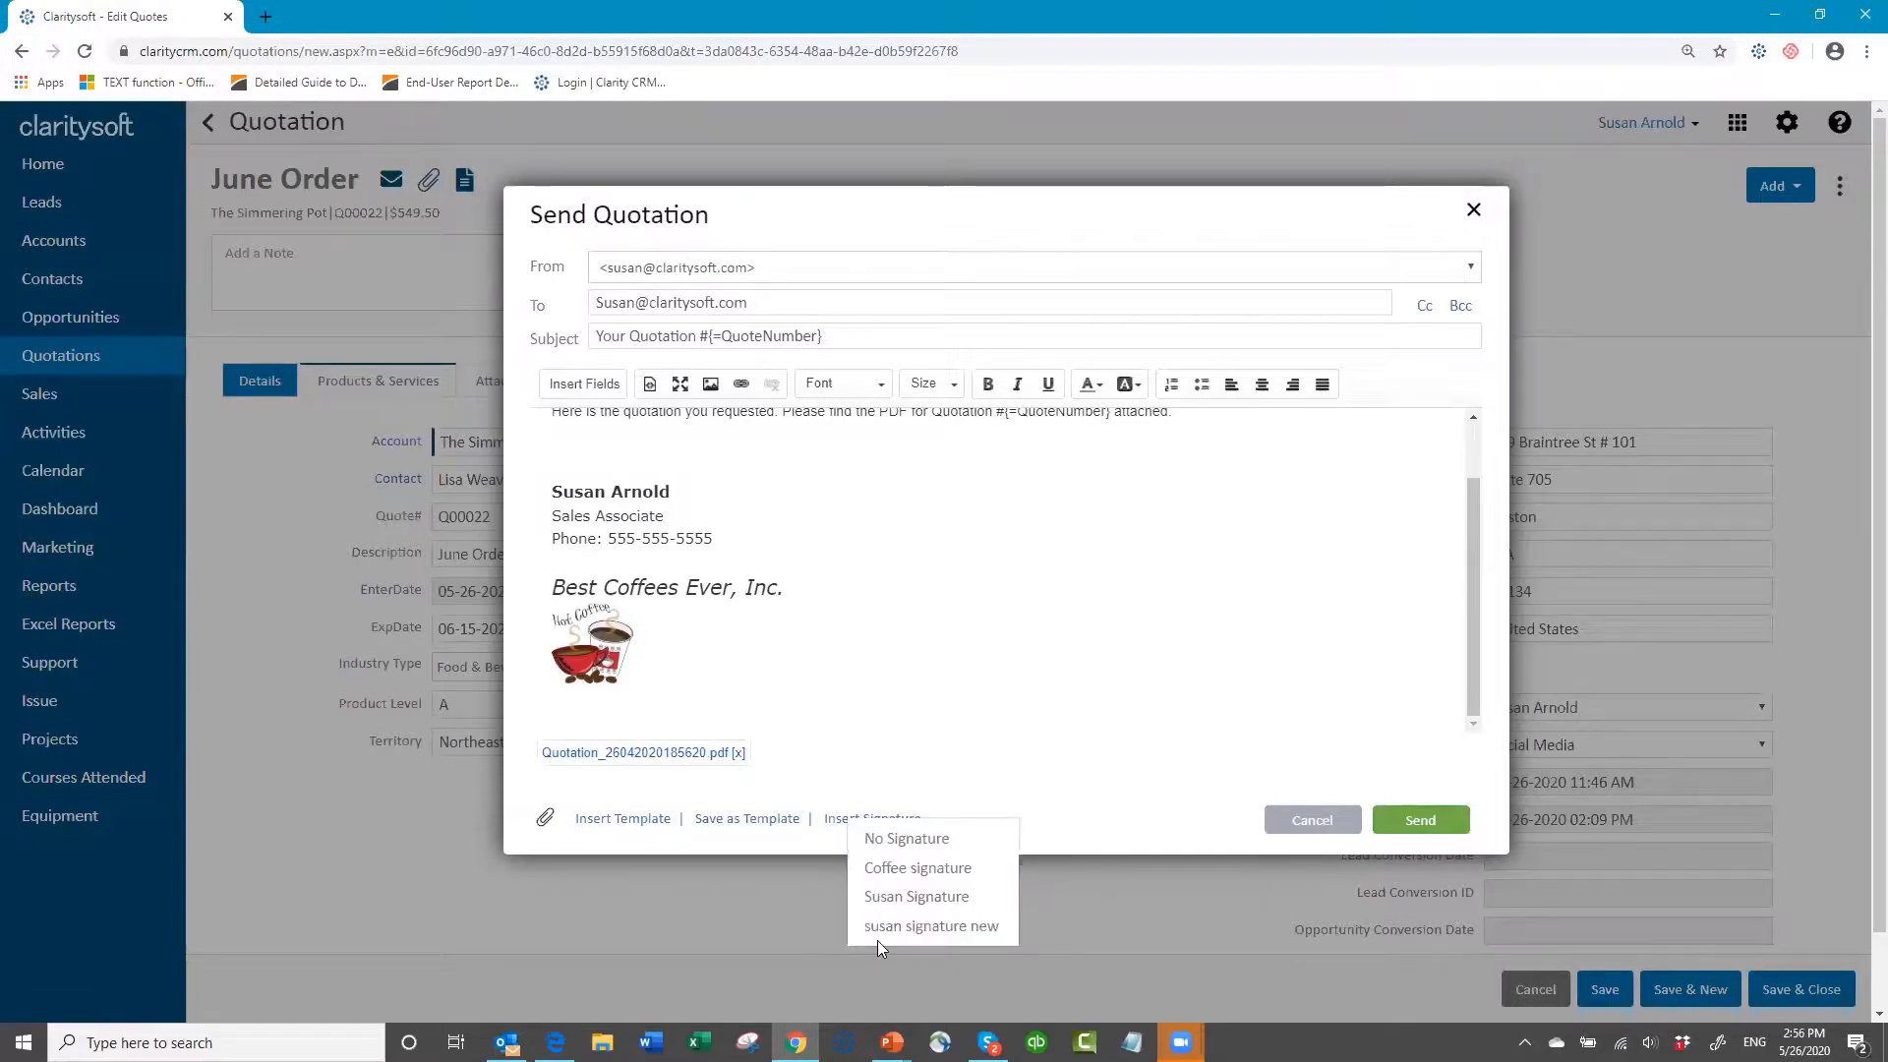
pyautogui.click(902, 896)
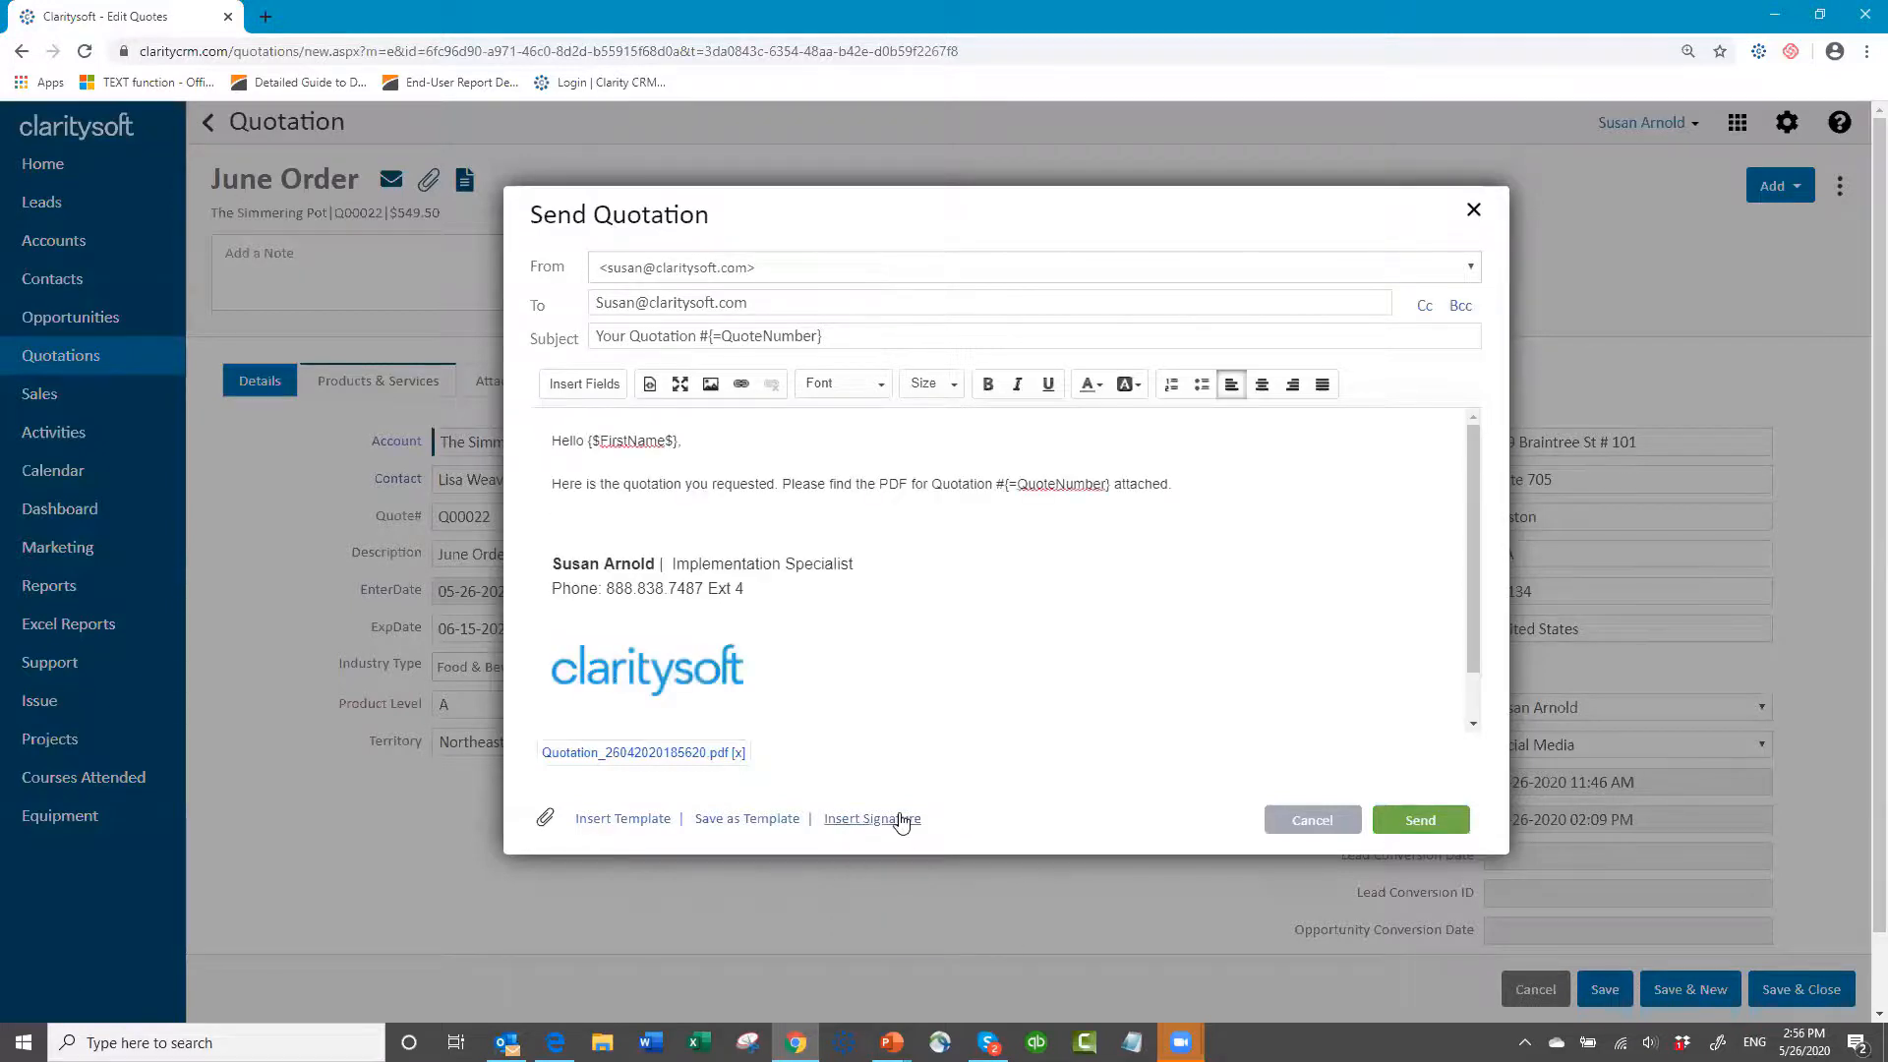
pyautogui.click(900, 820)
pyautogui.click(892, 870)
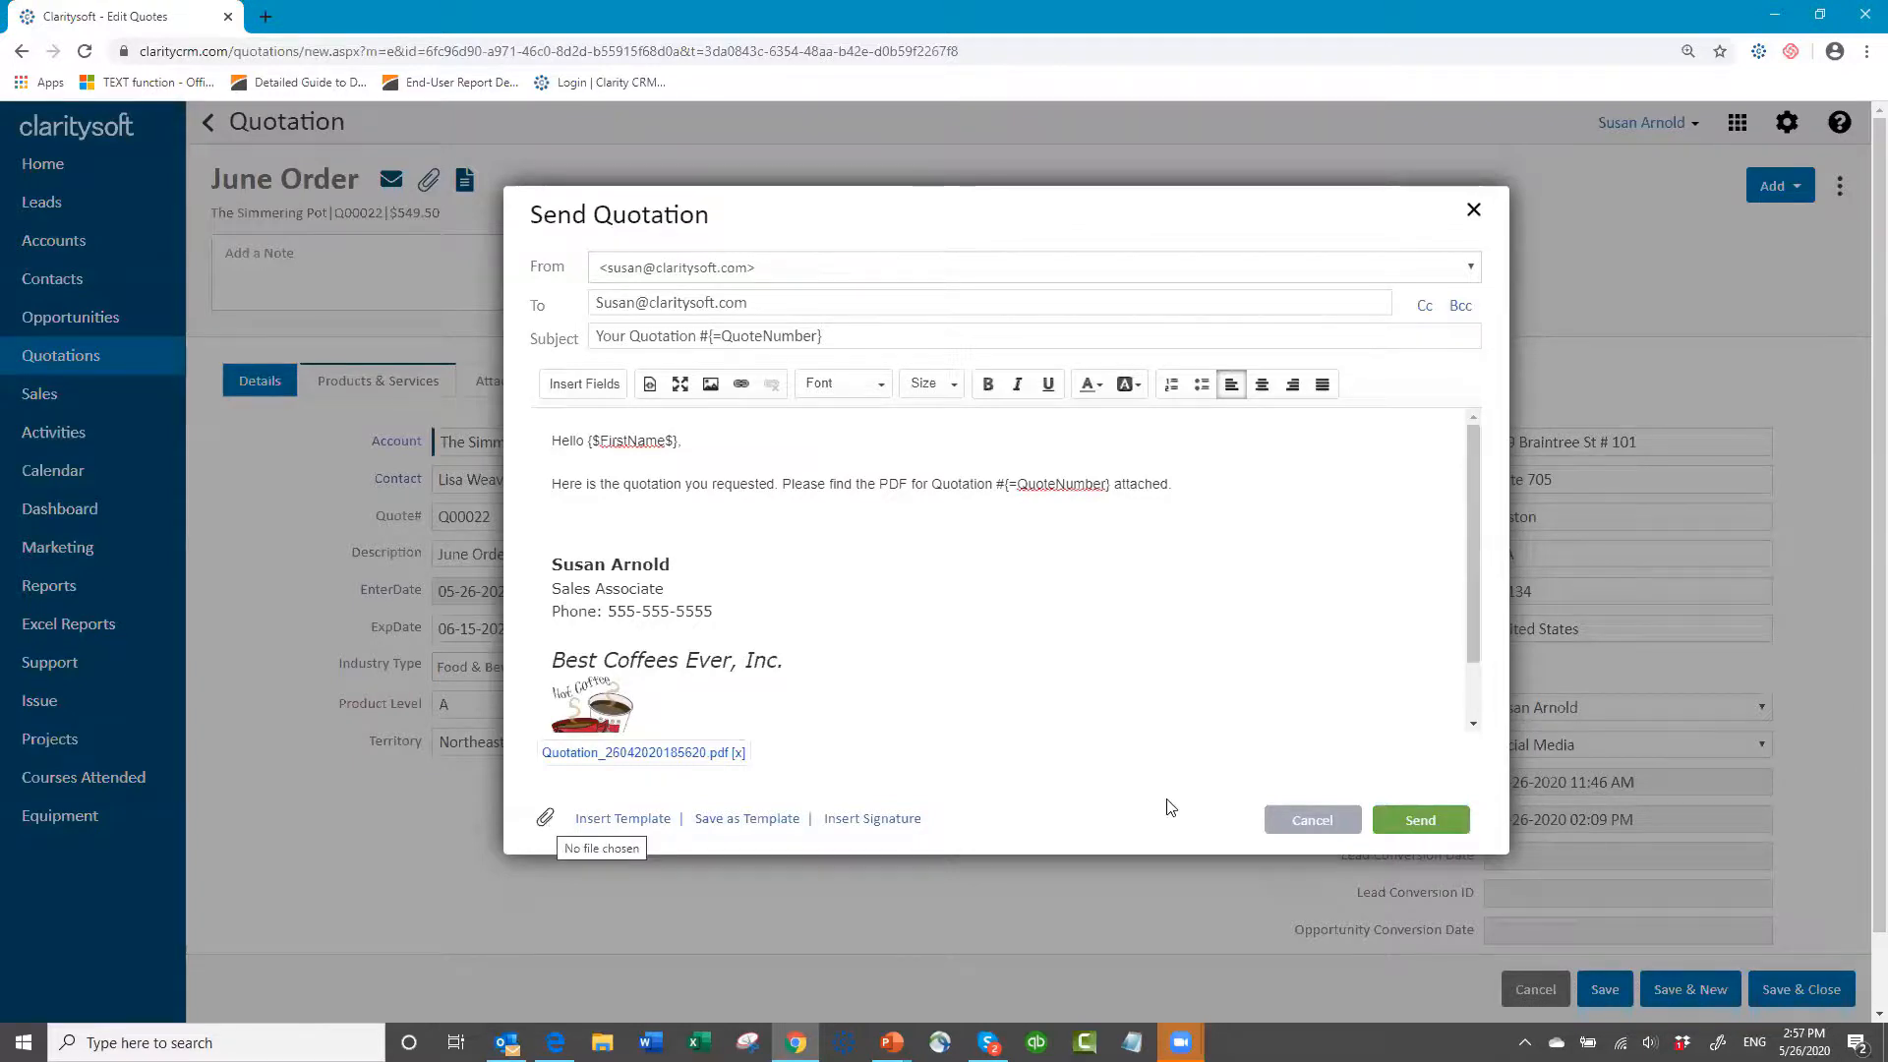
# - Send the quotation e-mail and switch to Outlook to view the received message
pyautogui.click(1422, 823)
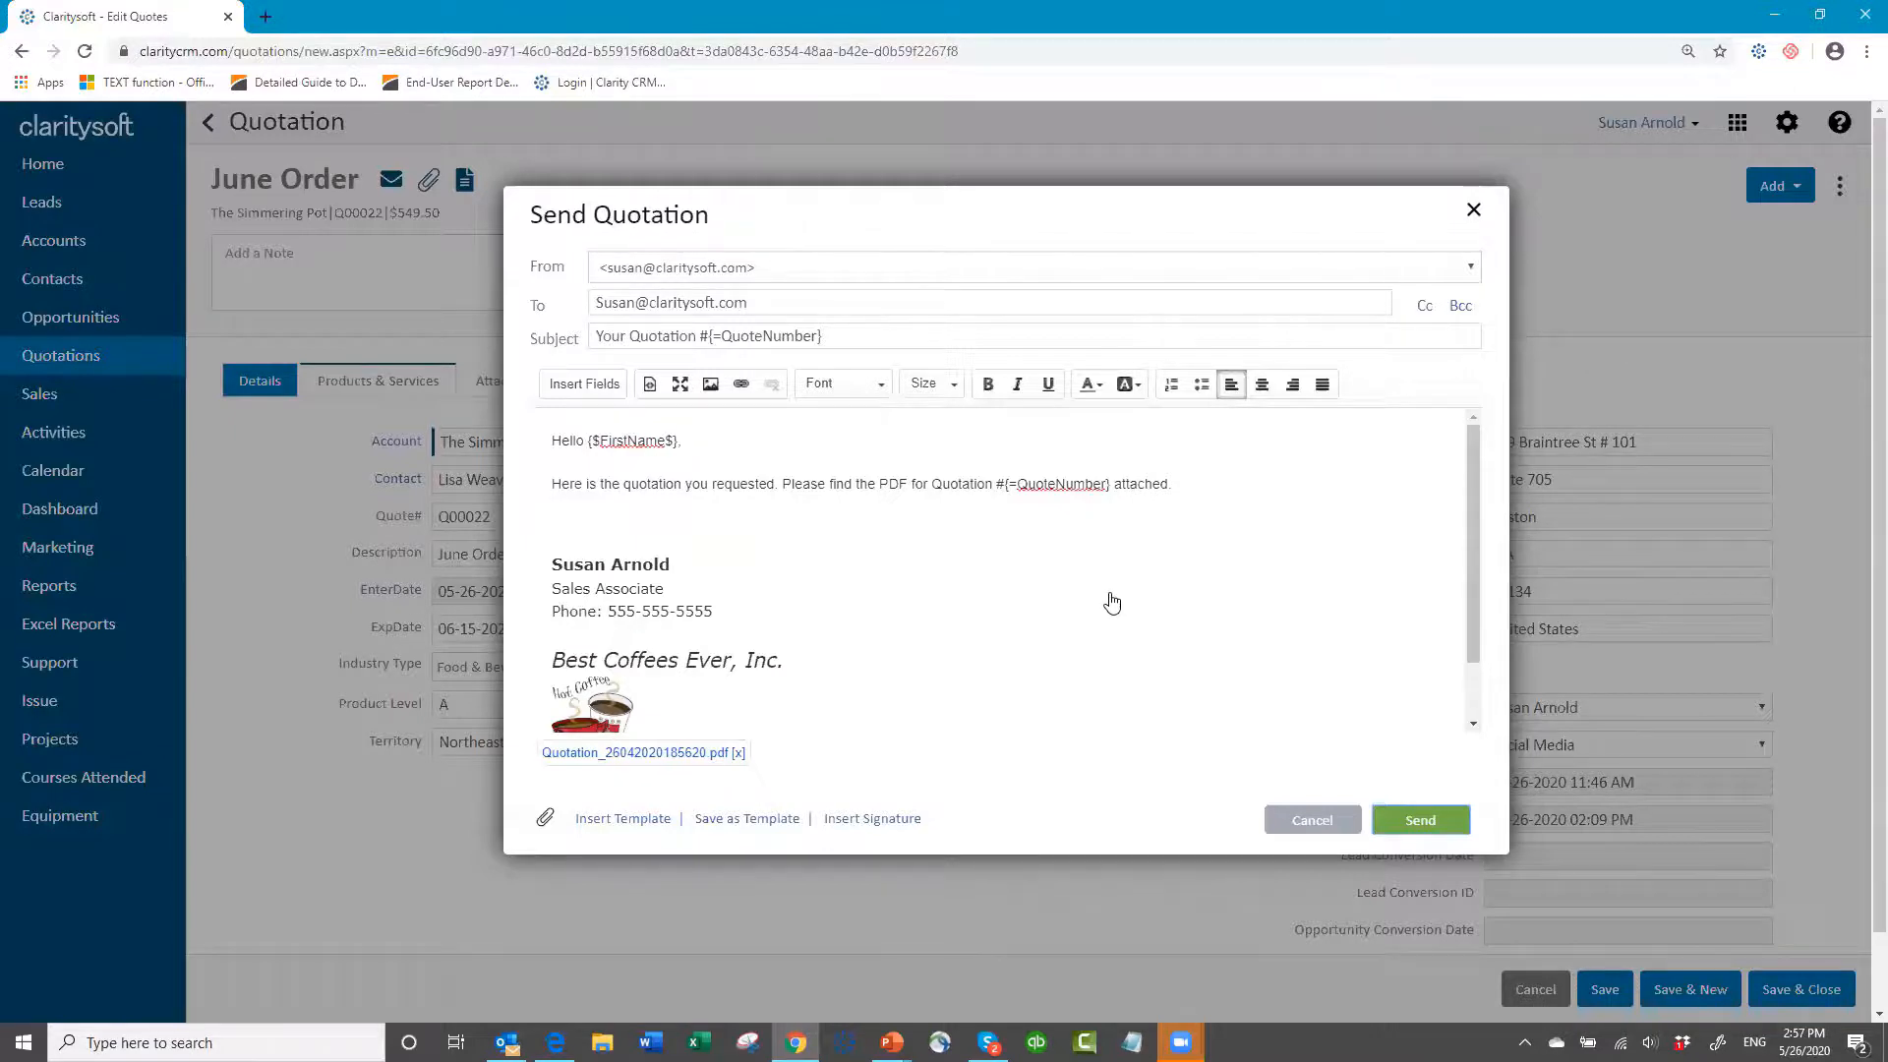
pyautogui.click(1420, 820)
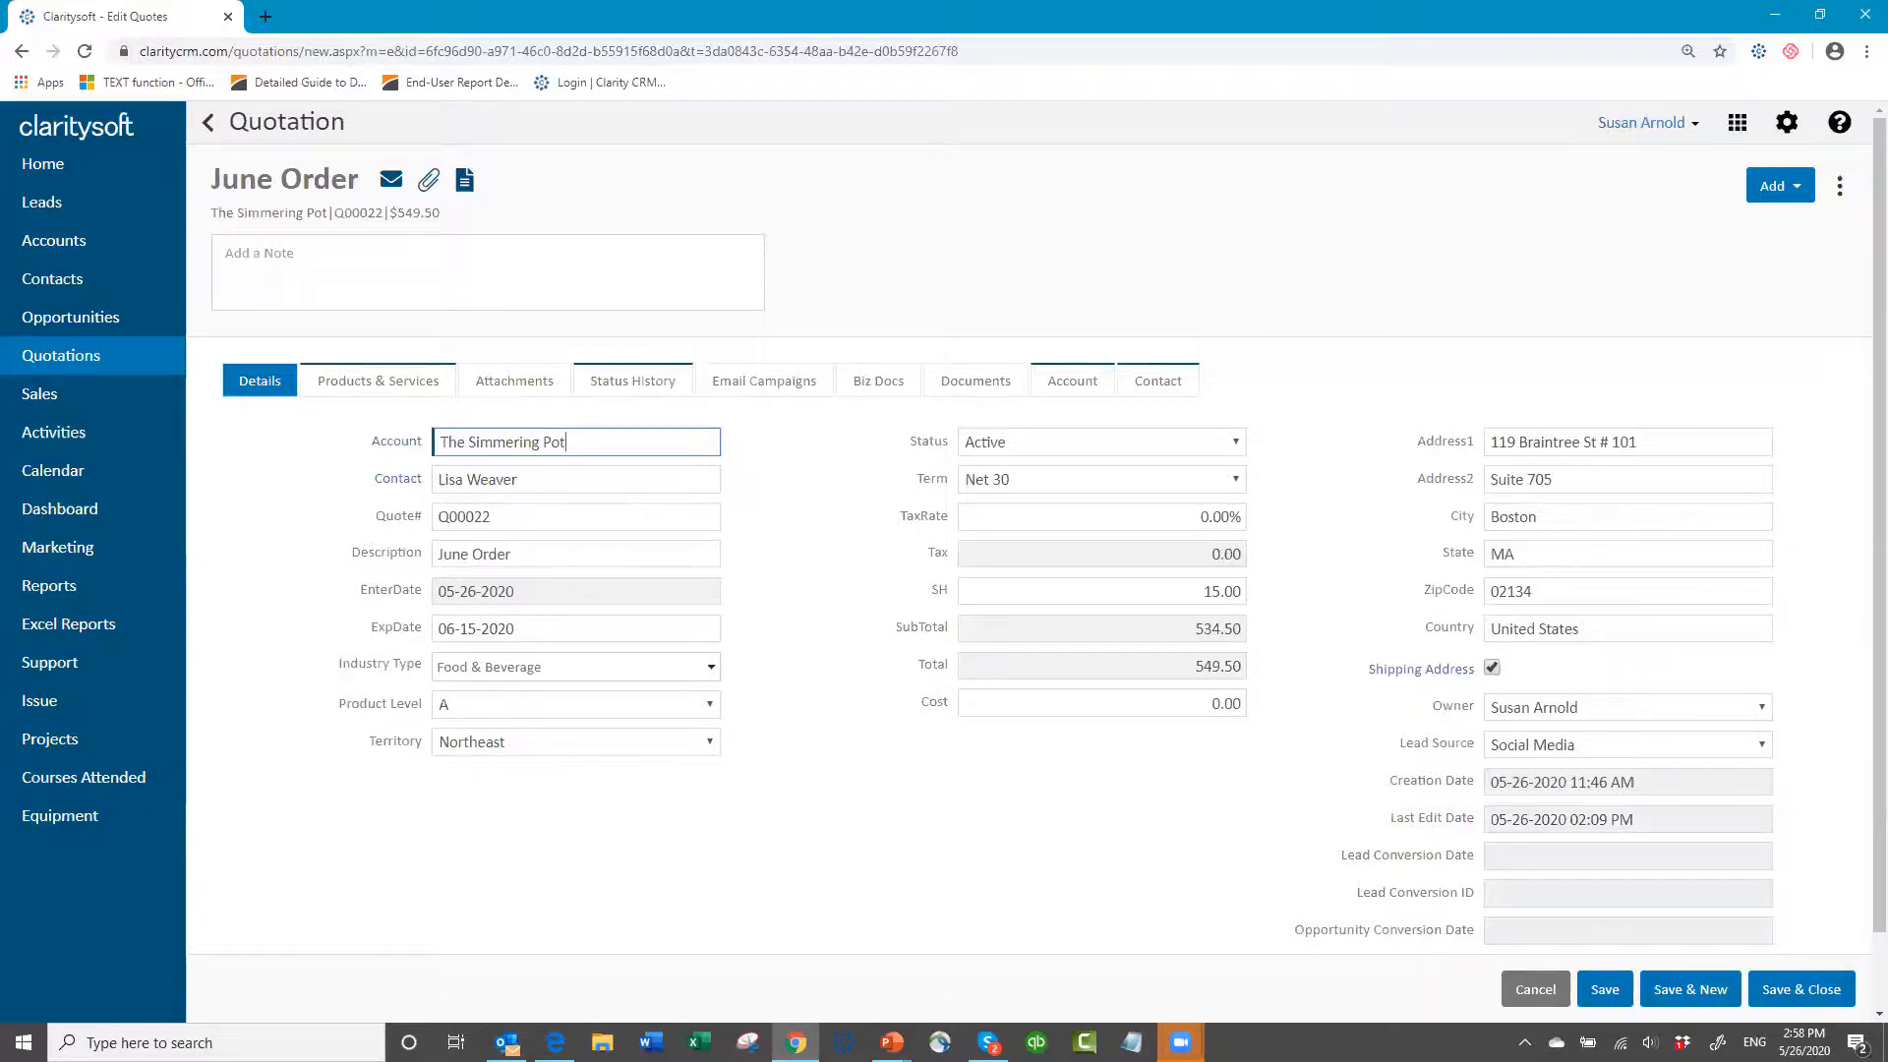
pyautogui.hotkey('alt', 'Tab')
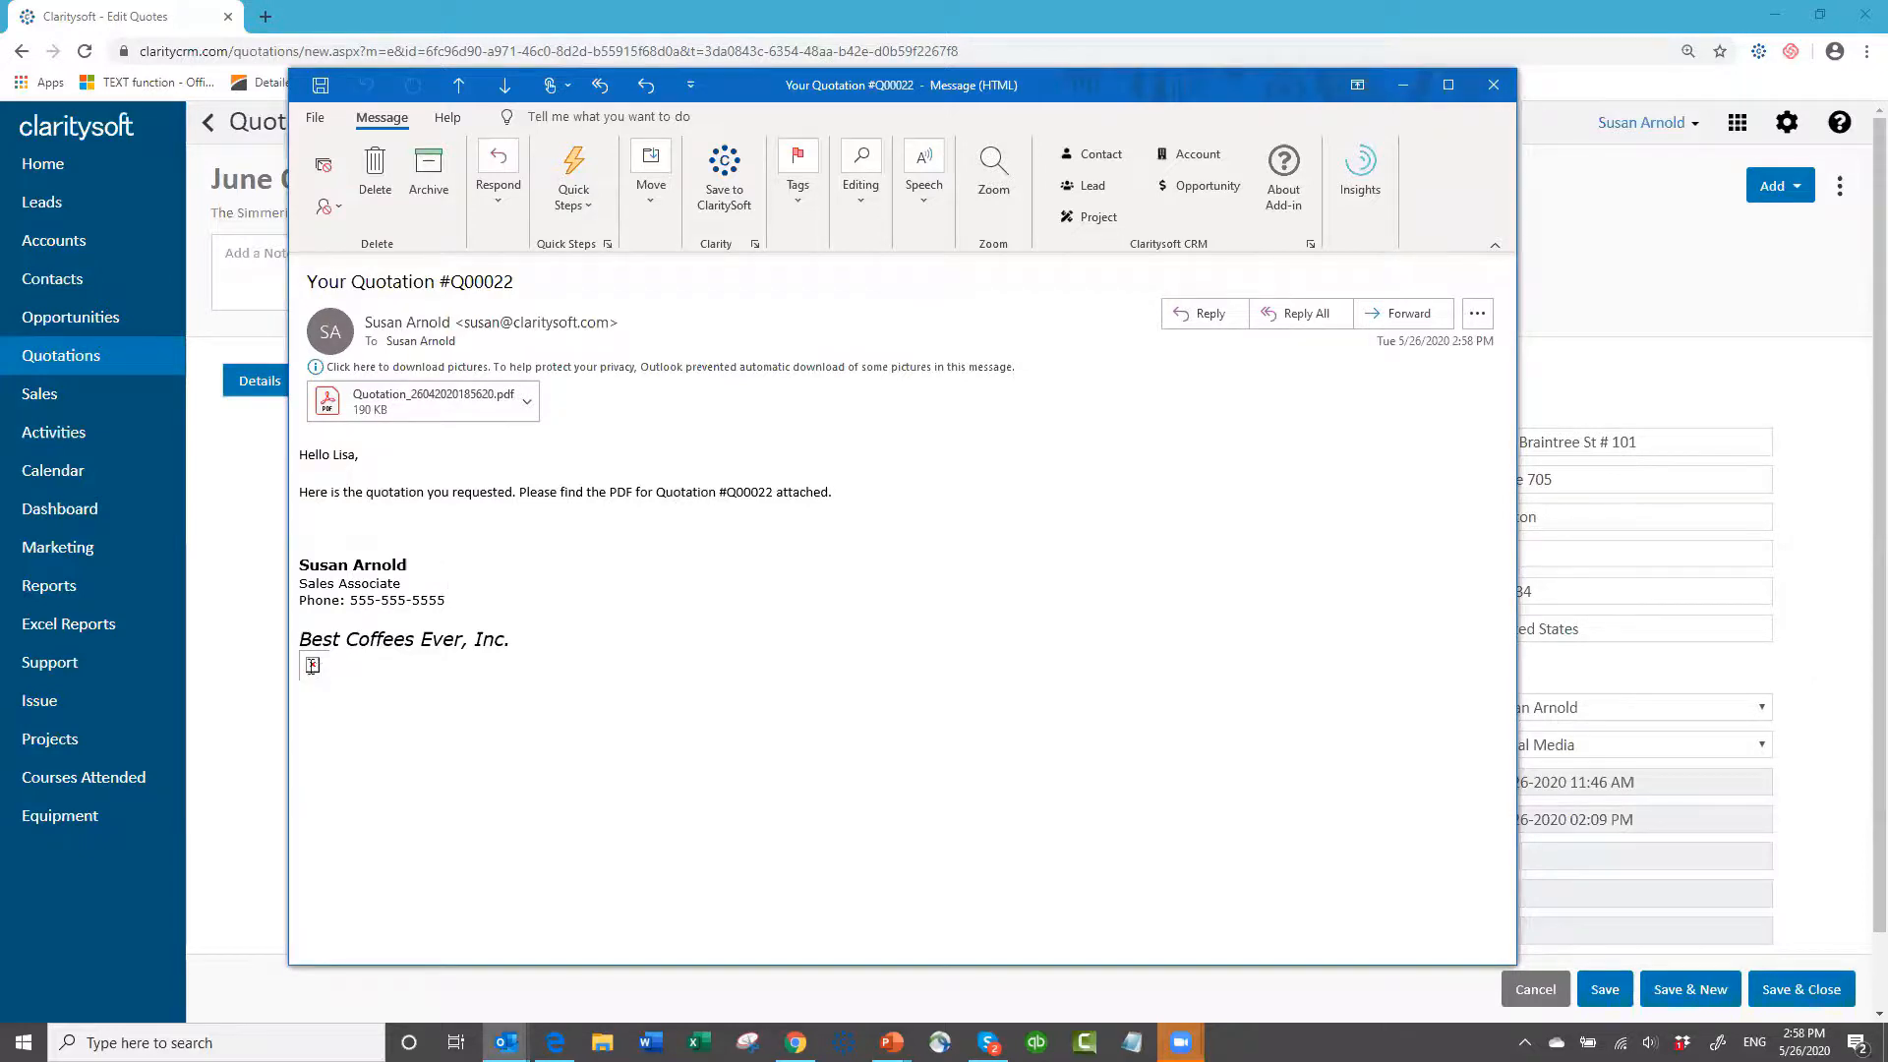
# - Download the blocked signature picture in the received quotation e-mail
pyautogui.click(315, 667)
pyautogui.rightClick(314, 665)
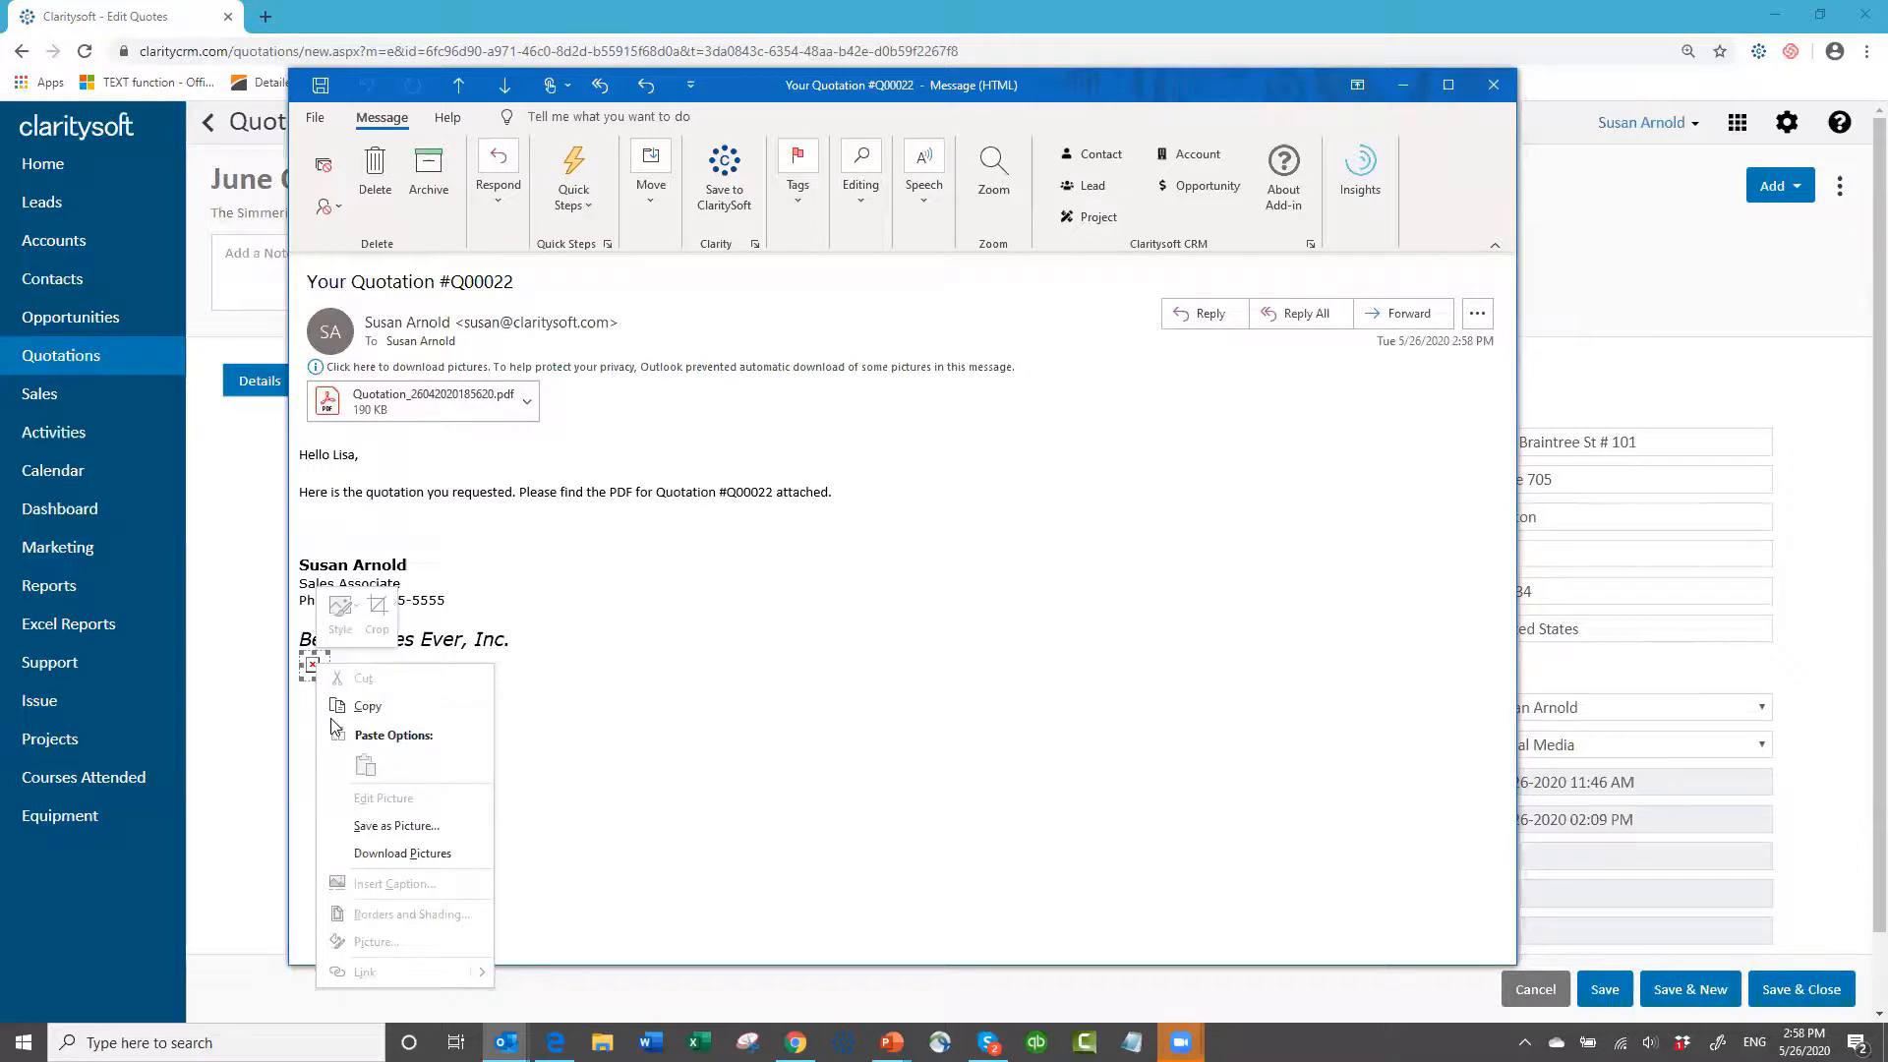
pyautogui.click(379, 850)
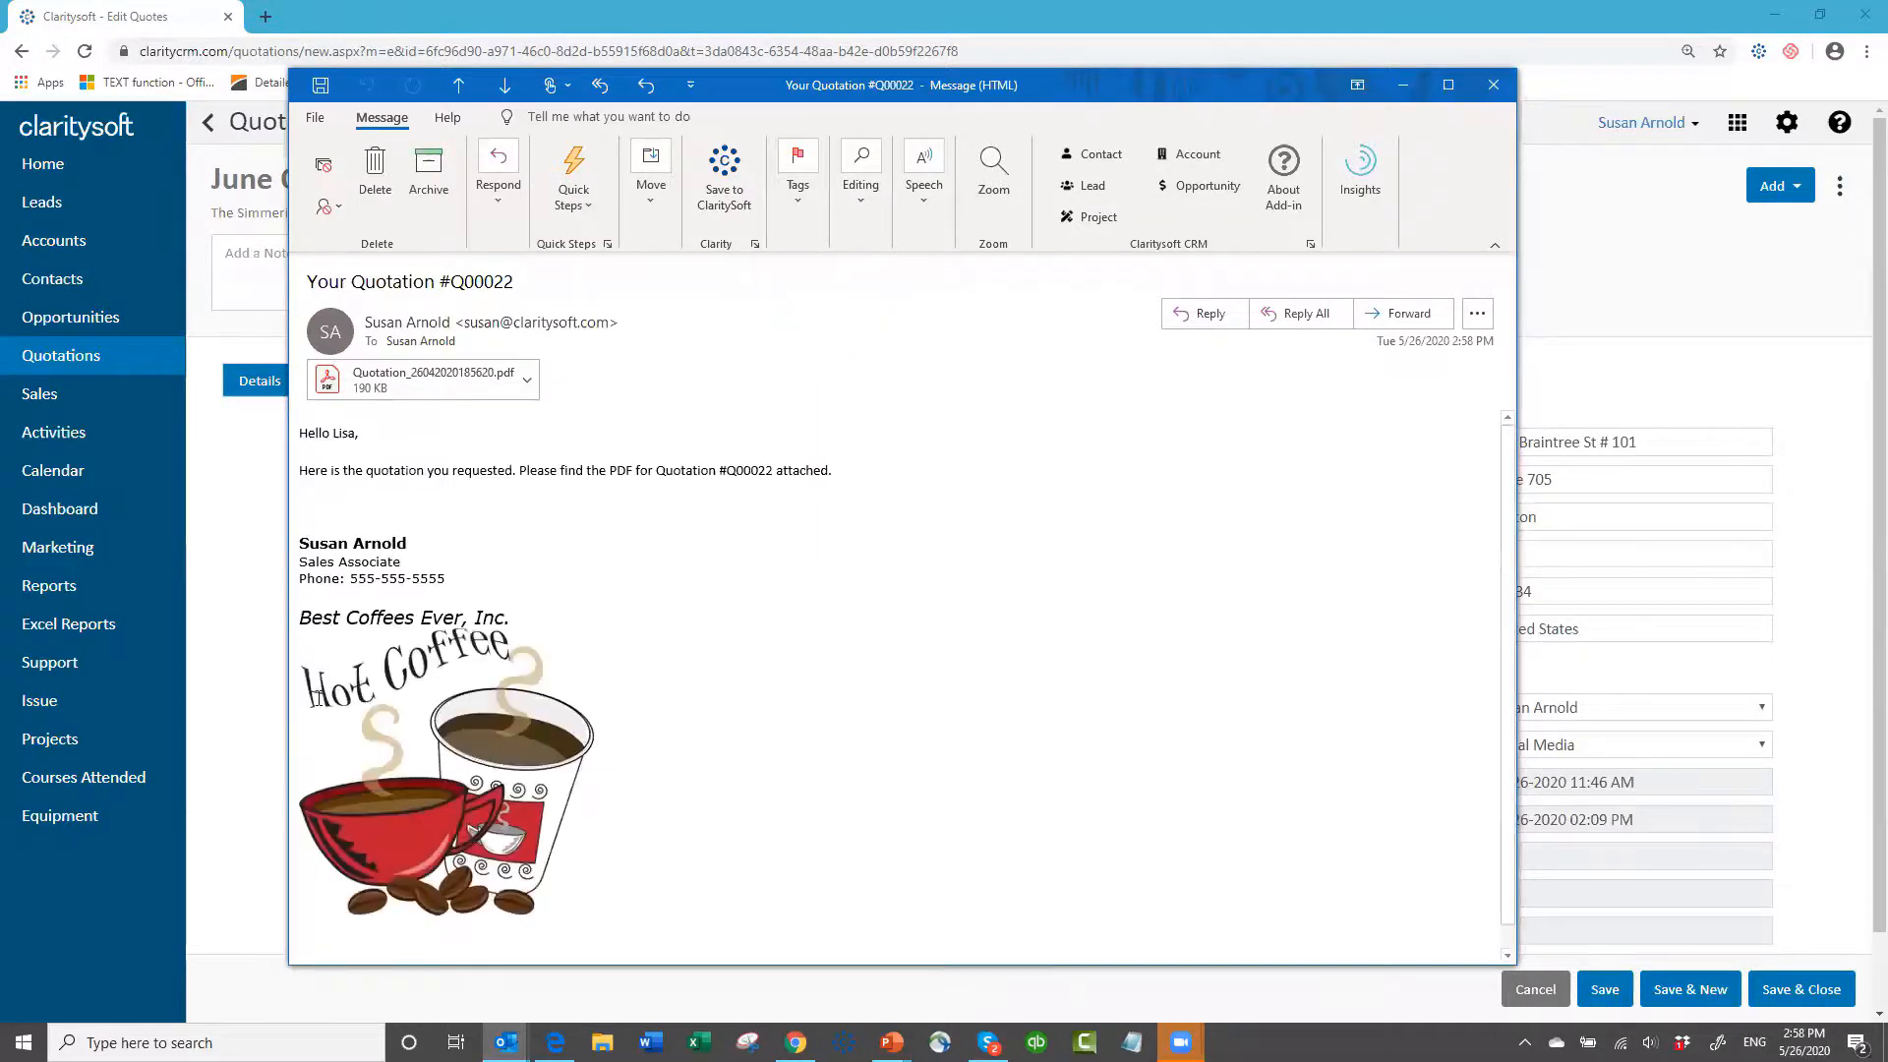
# - Open the attached quotation PDF, review its header, items table, totals and footer, and close the PDF and the e-mail message
pyautogui.click(424, 381)
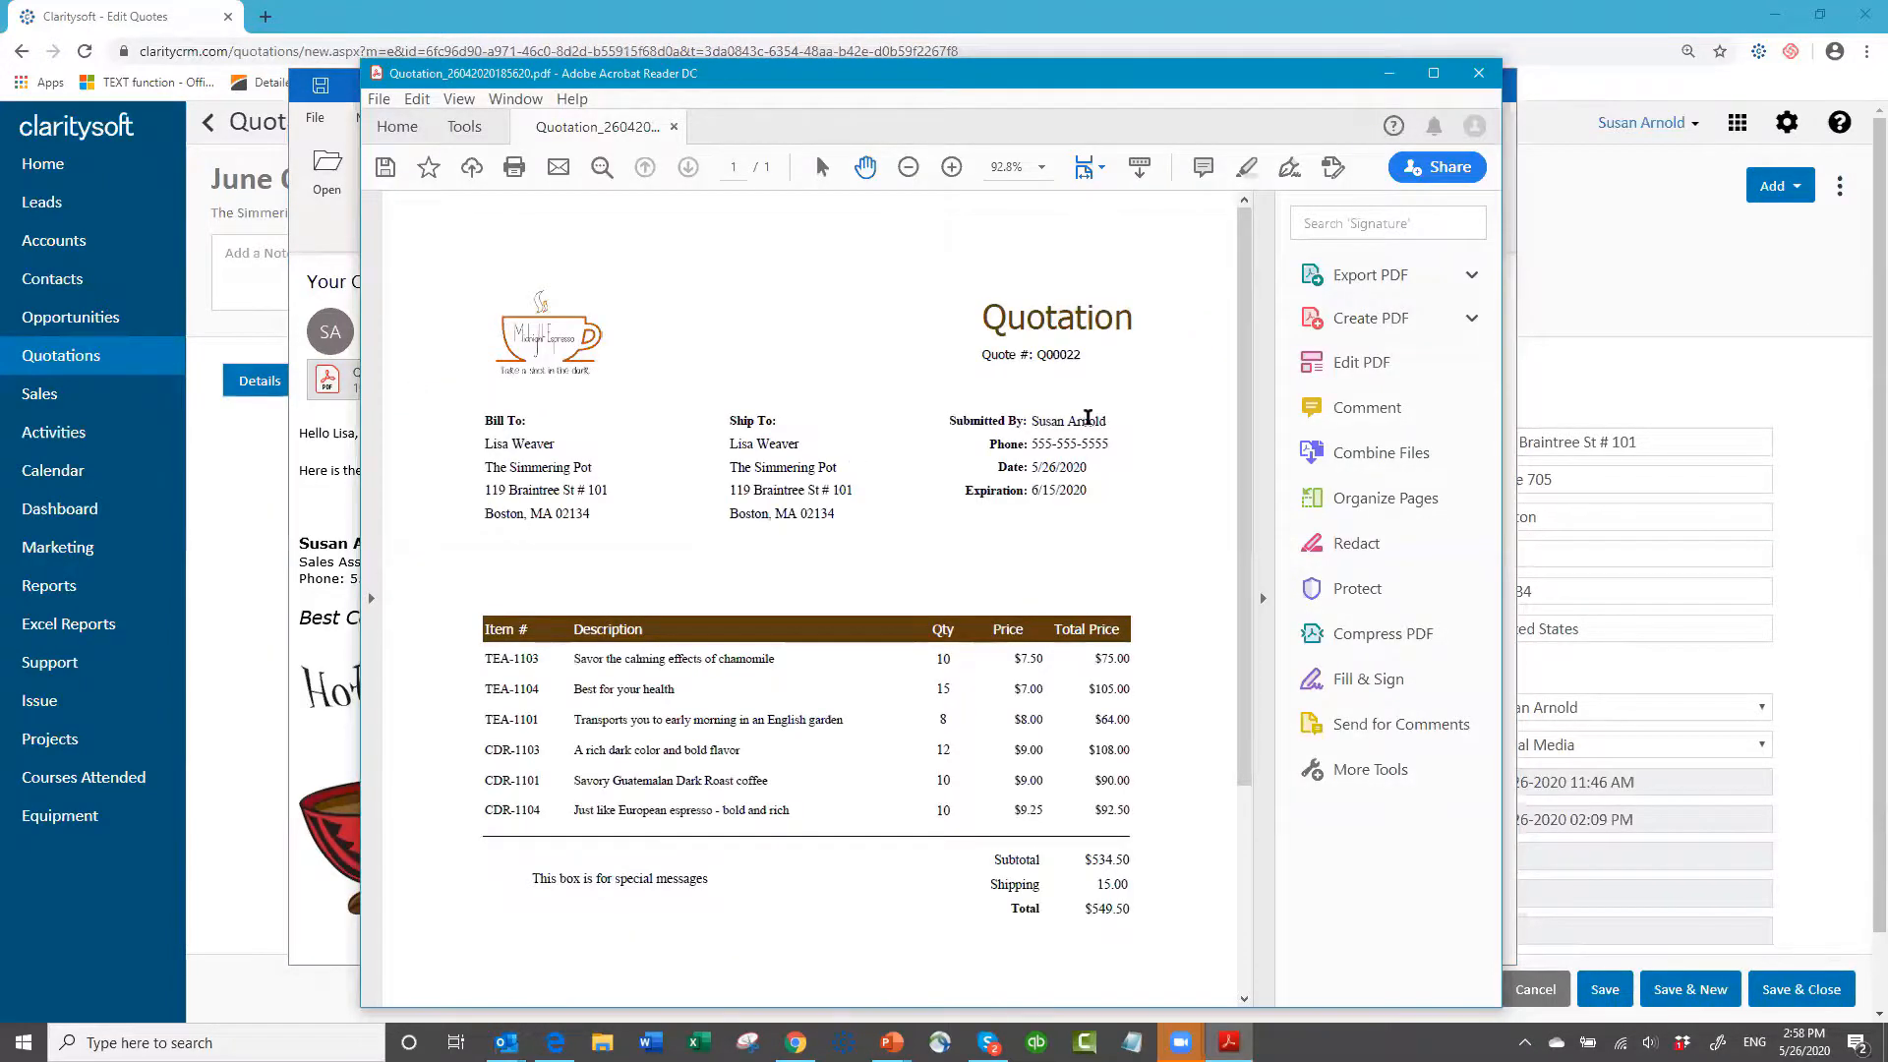
pyautogui.scroll(-3, 1119, 462)
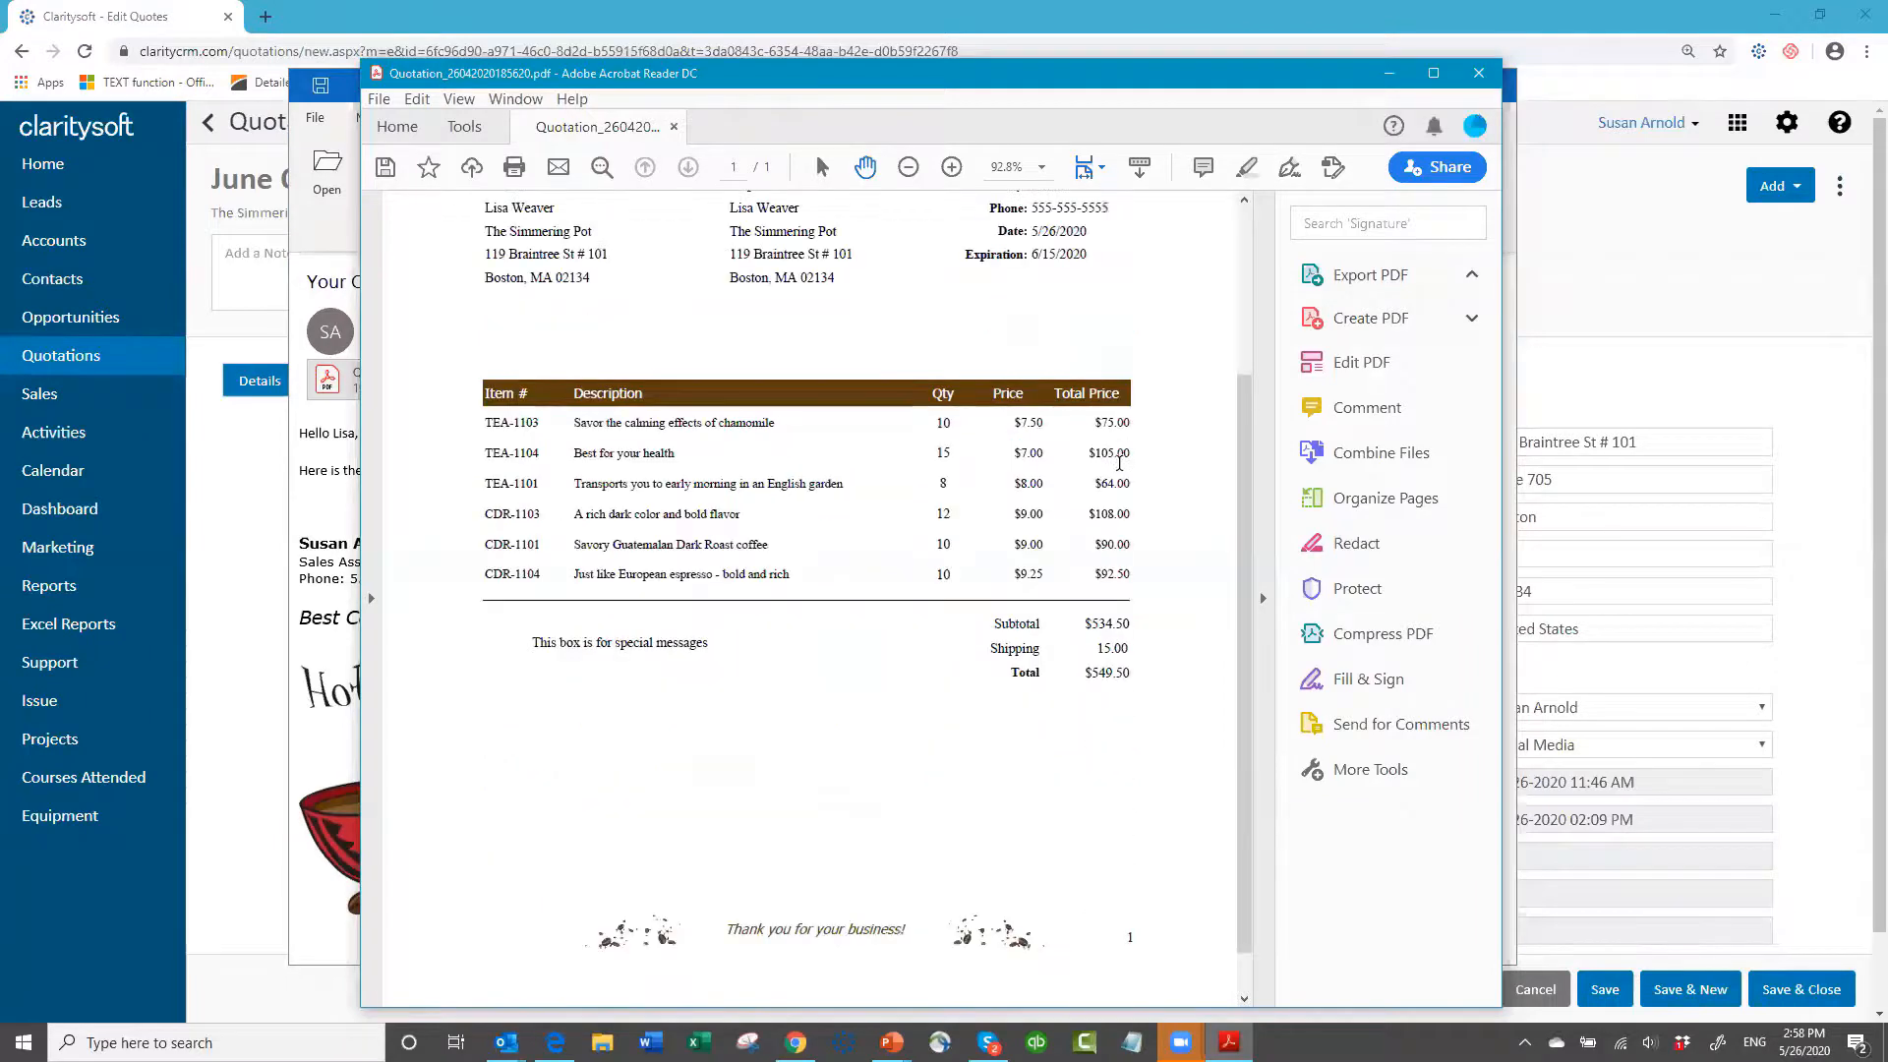
pyautogui.scroll(-1, 1120, 462)
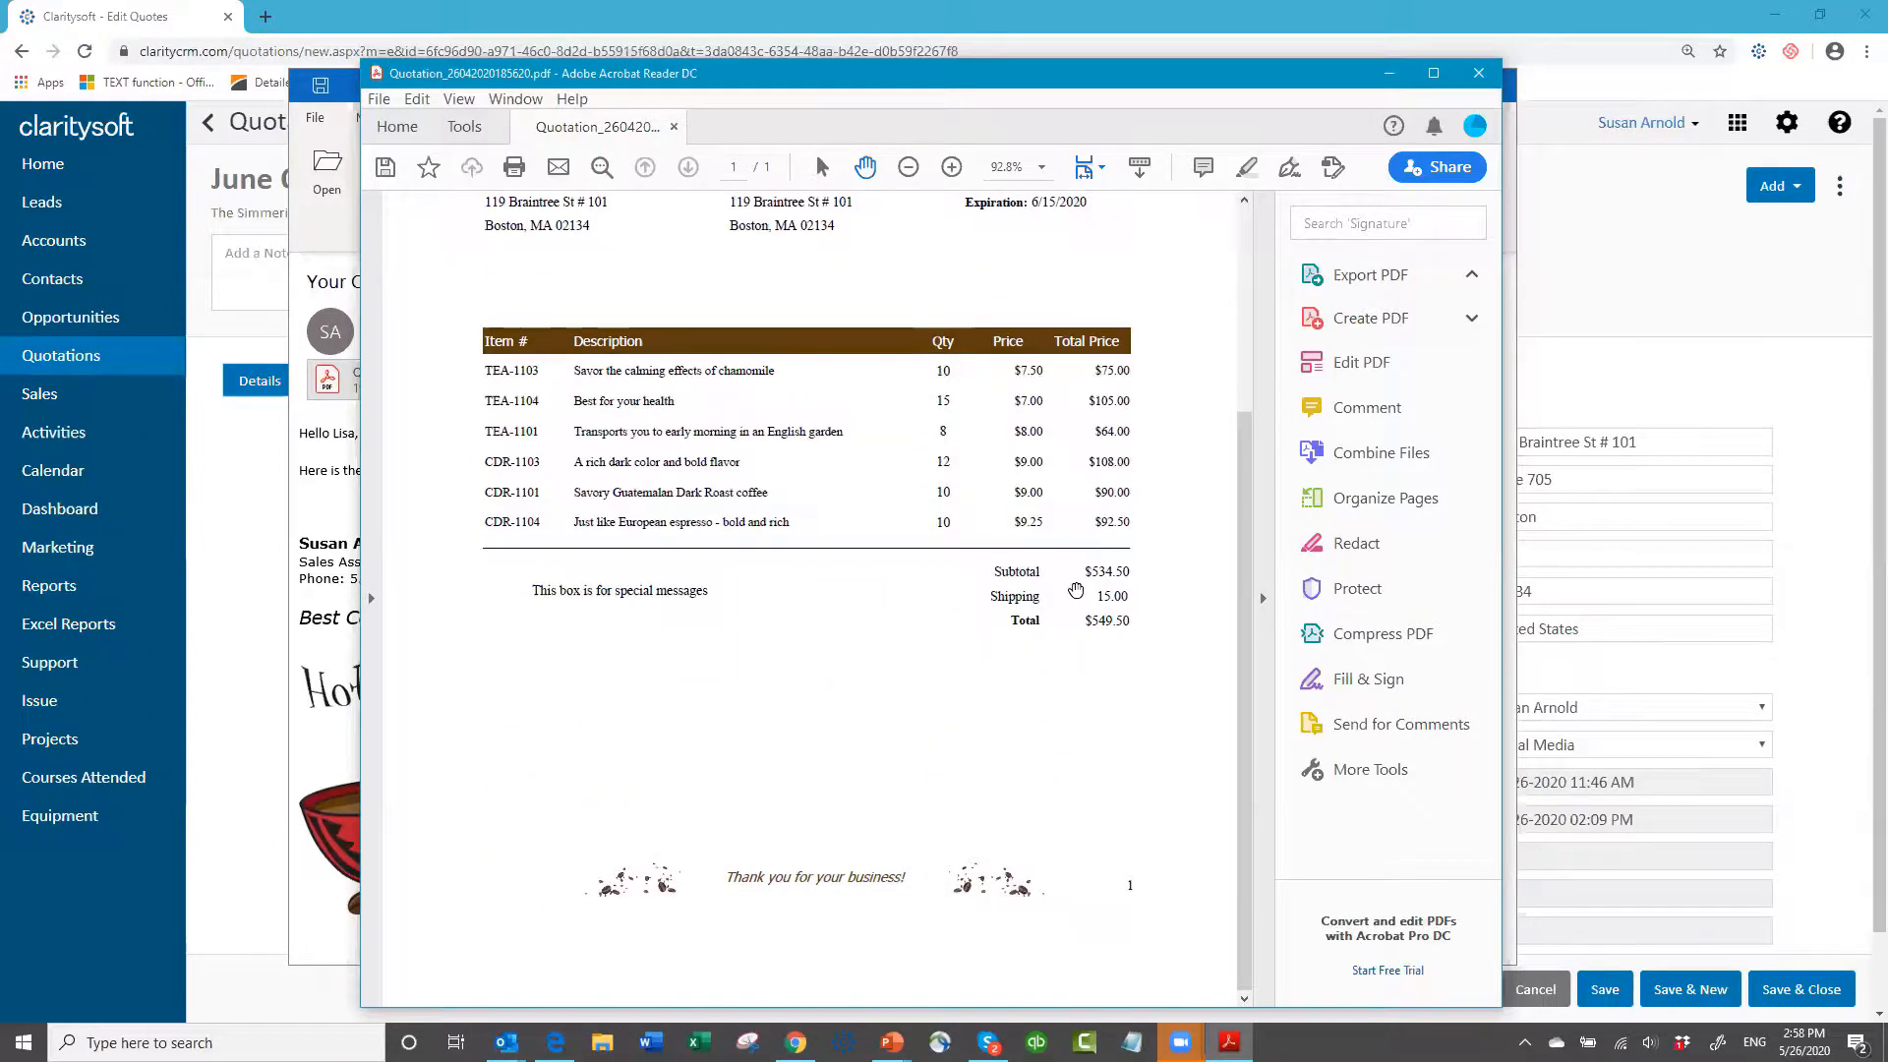
pyautogui.scroll(5, 1097, 552)
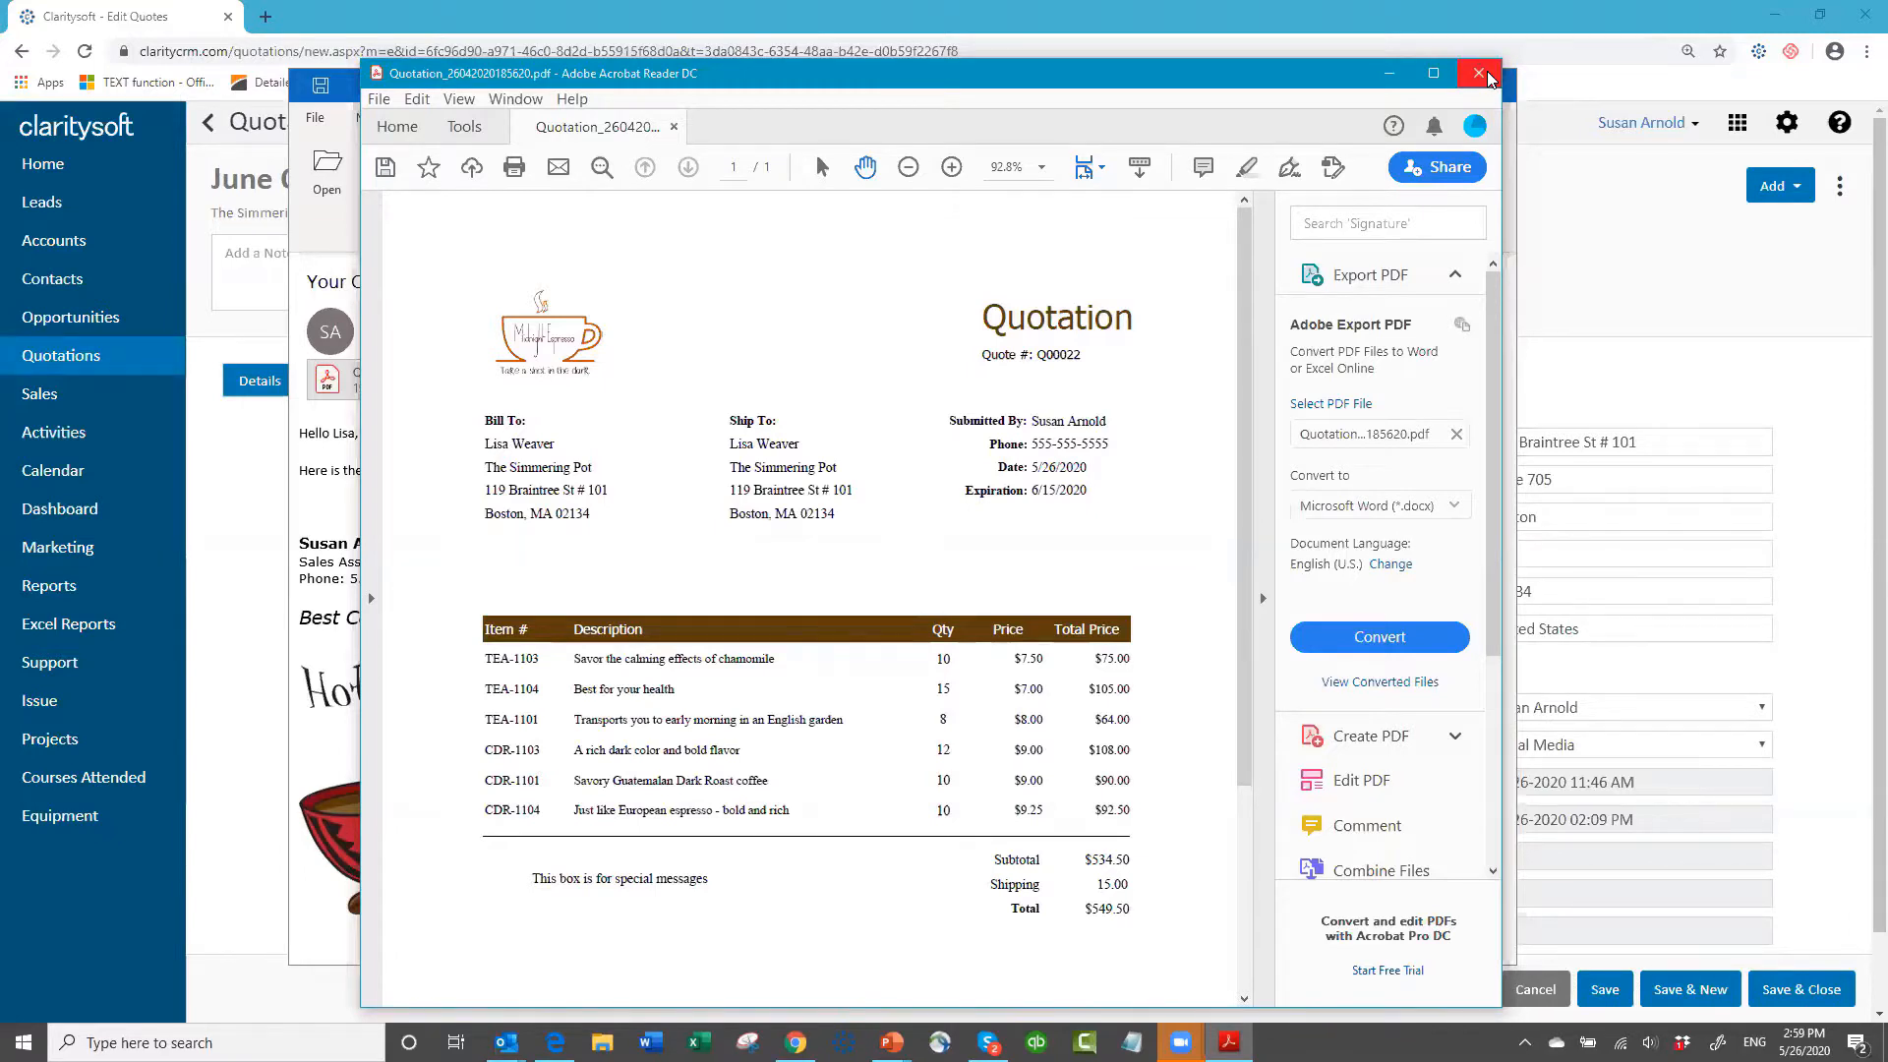
pyautogui.click(1488, 78)
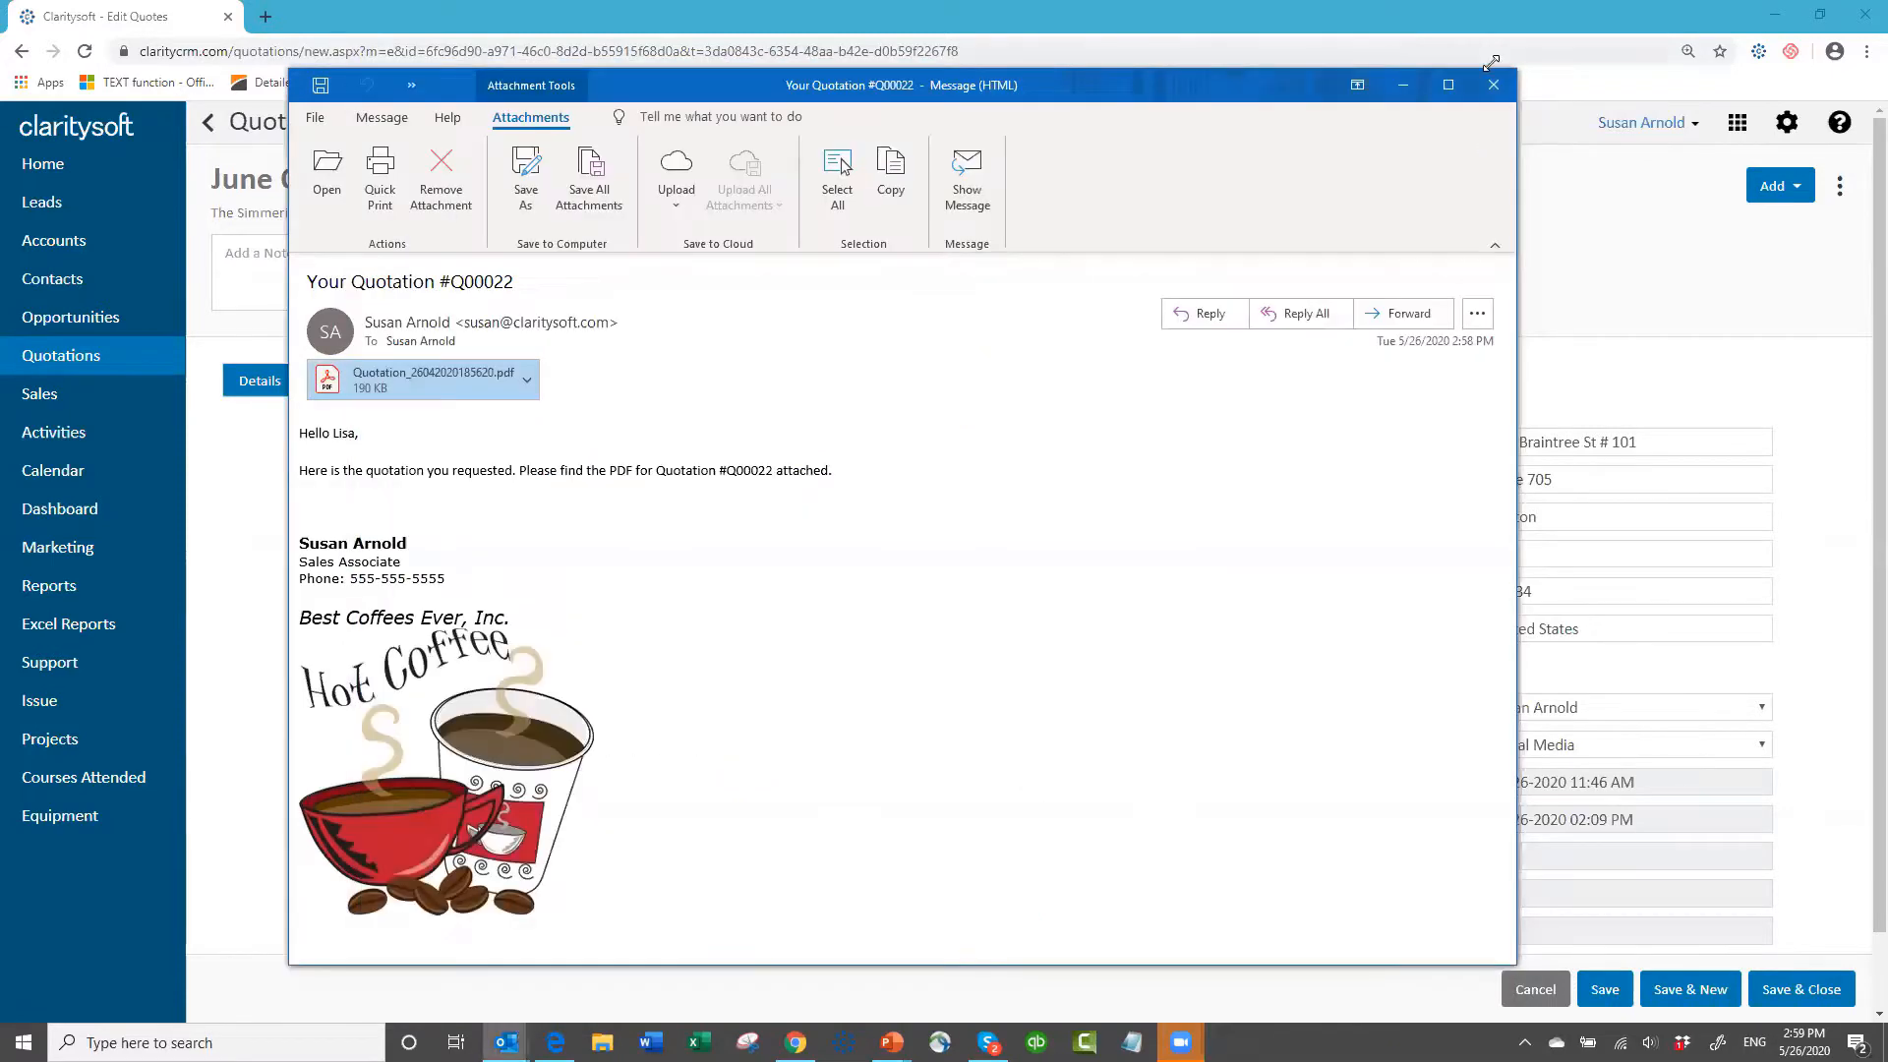
pyautogui.click(1494, 85)
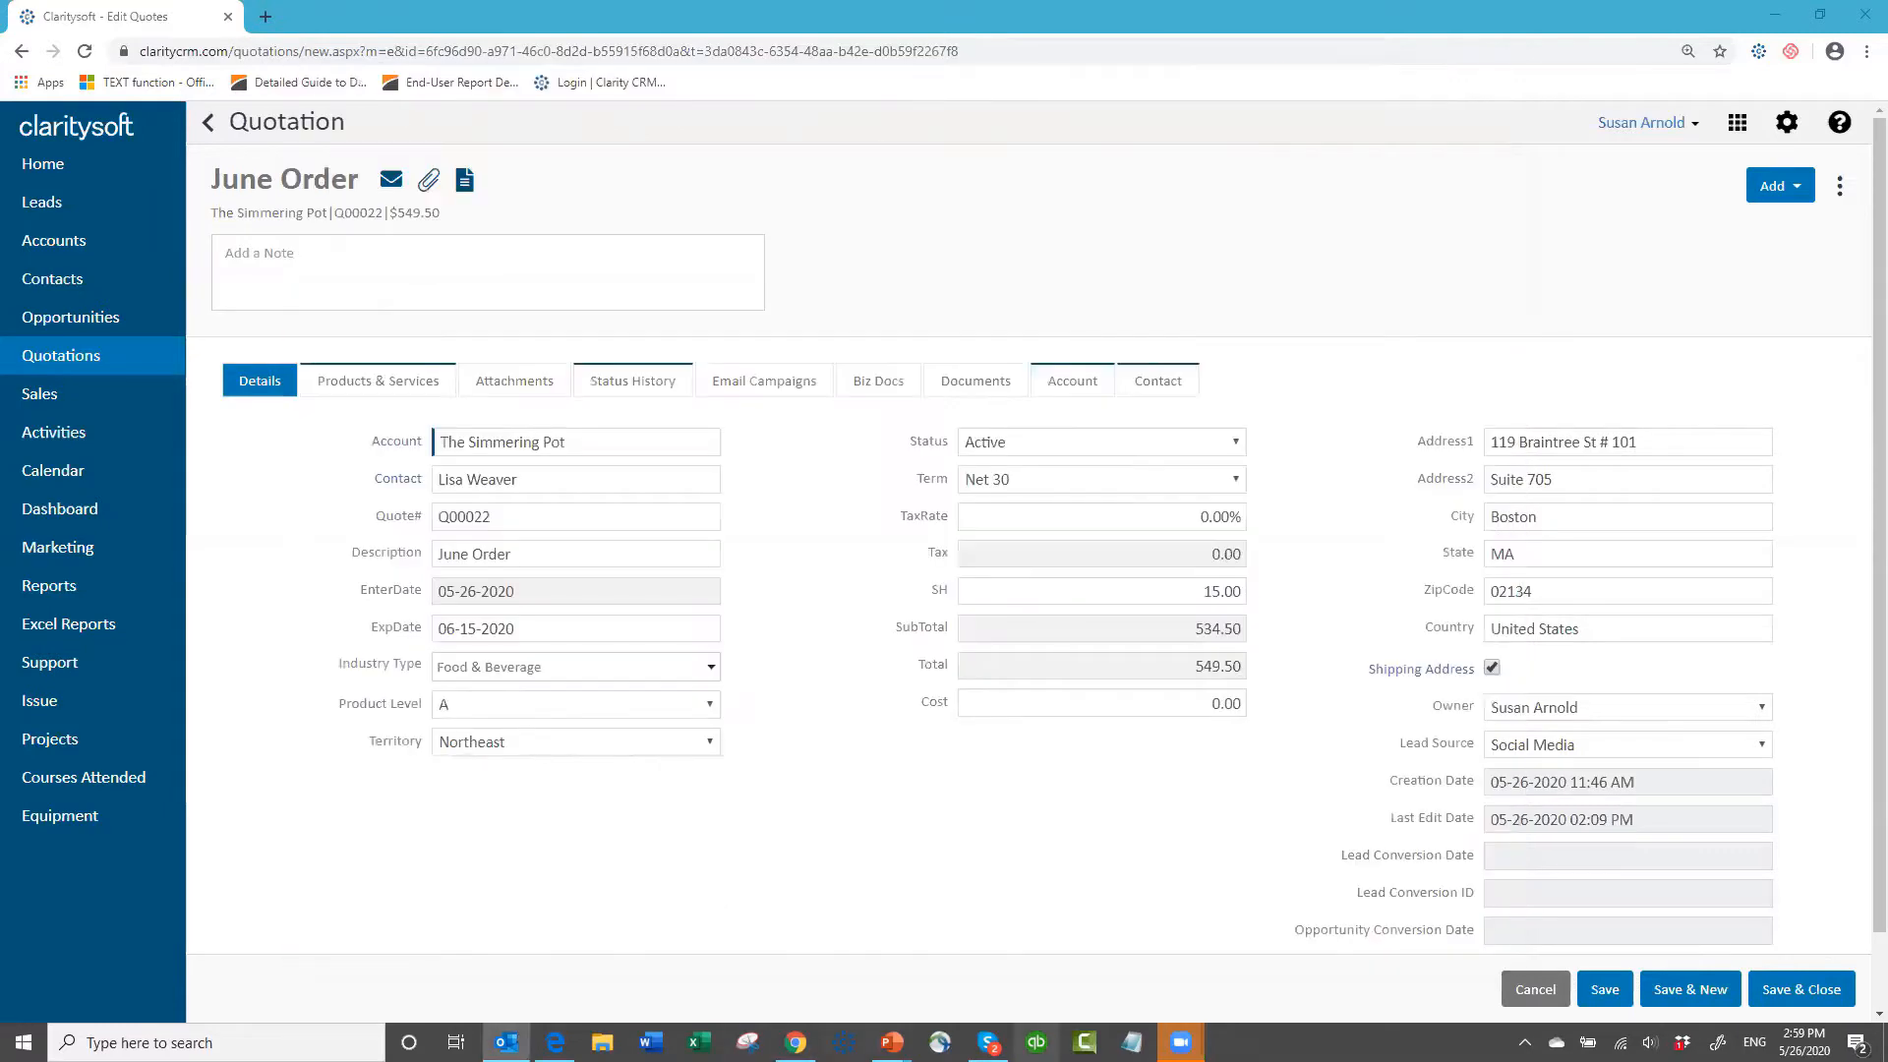
# - Switch to the running PowerPoint slide show and advance from the agenda to the closing slide with the support contact details
pyautogui.moveTo(892, 1041)
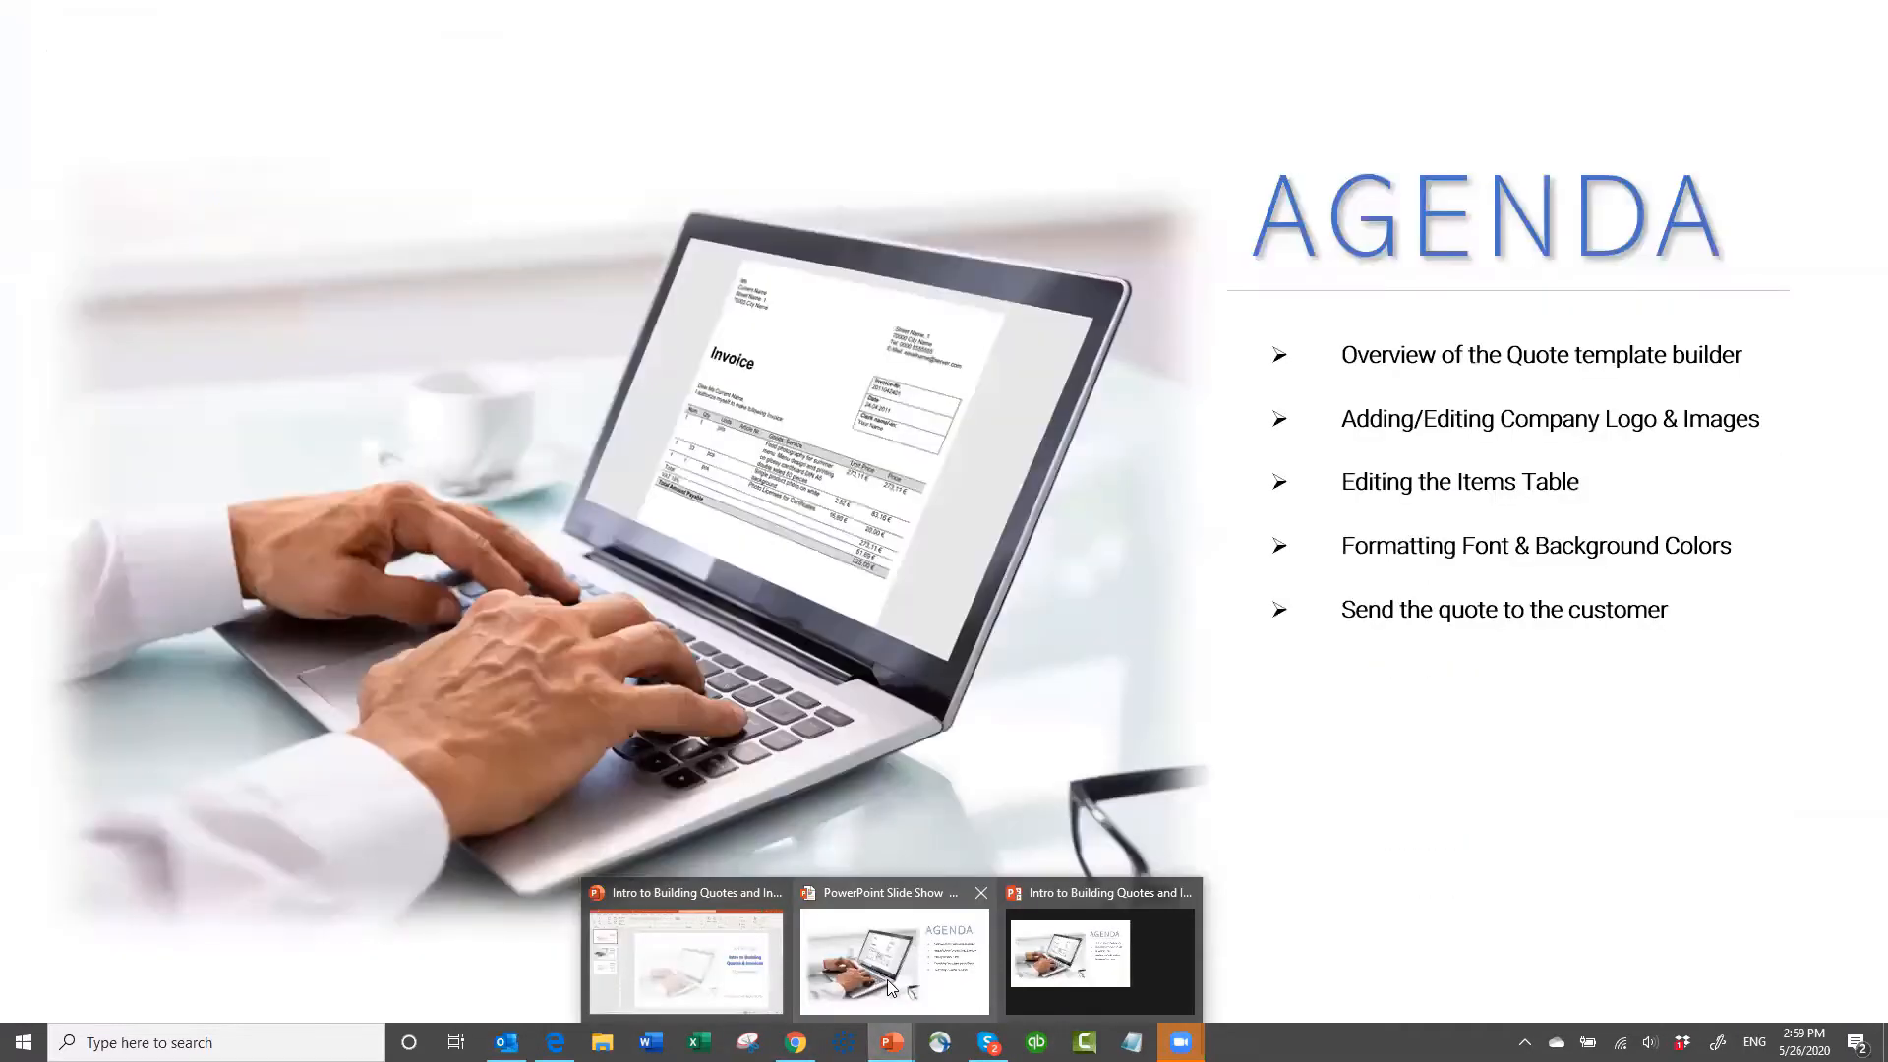
pyautogui.click(887, 979)
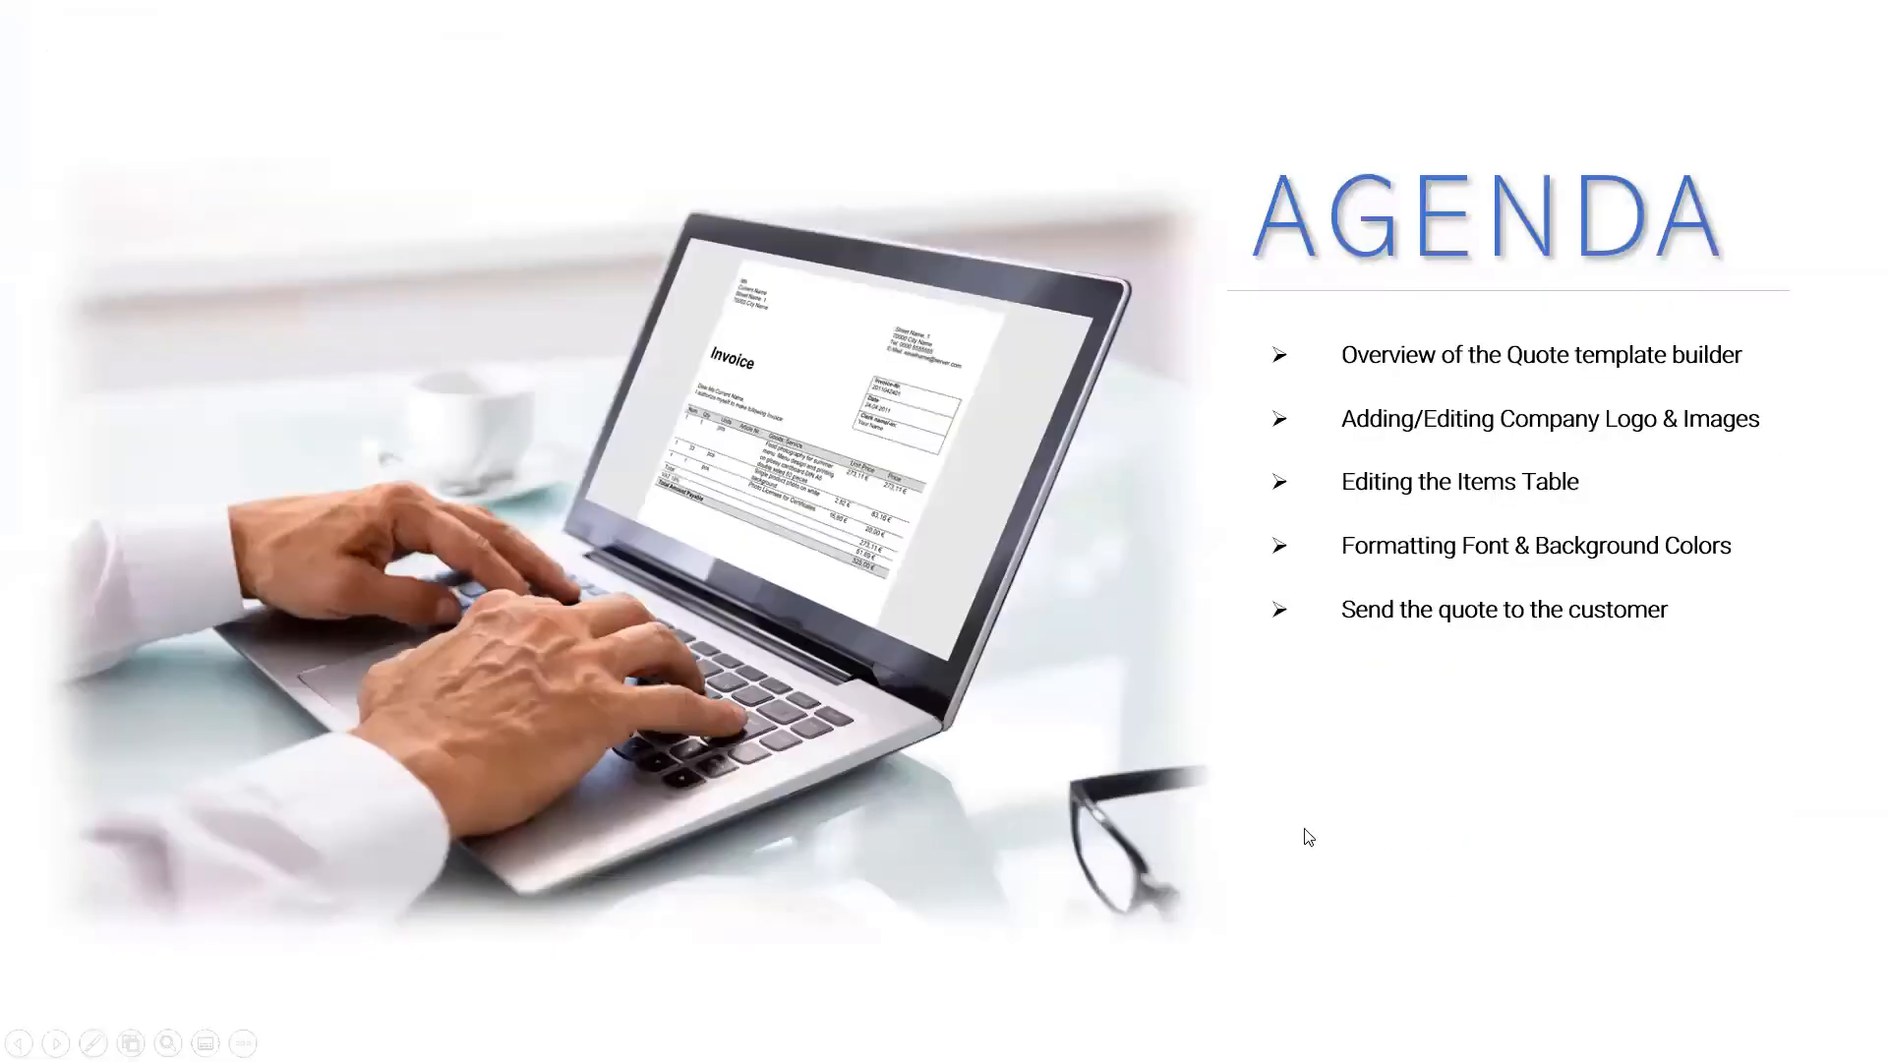
pyautogui.click(1309, 828)
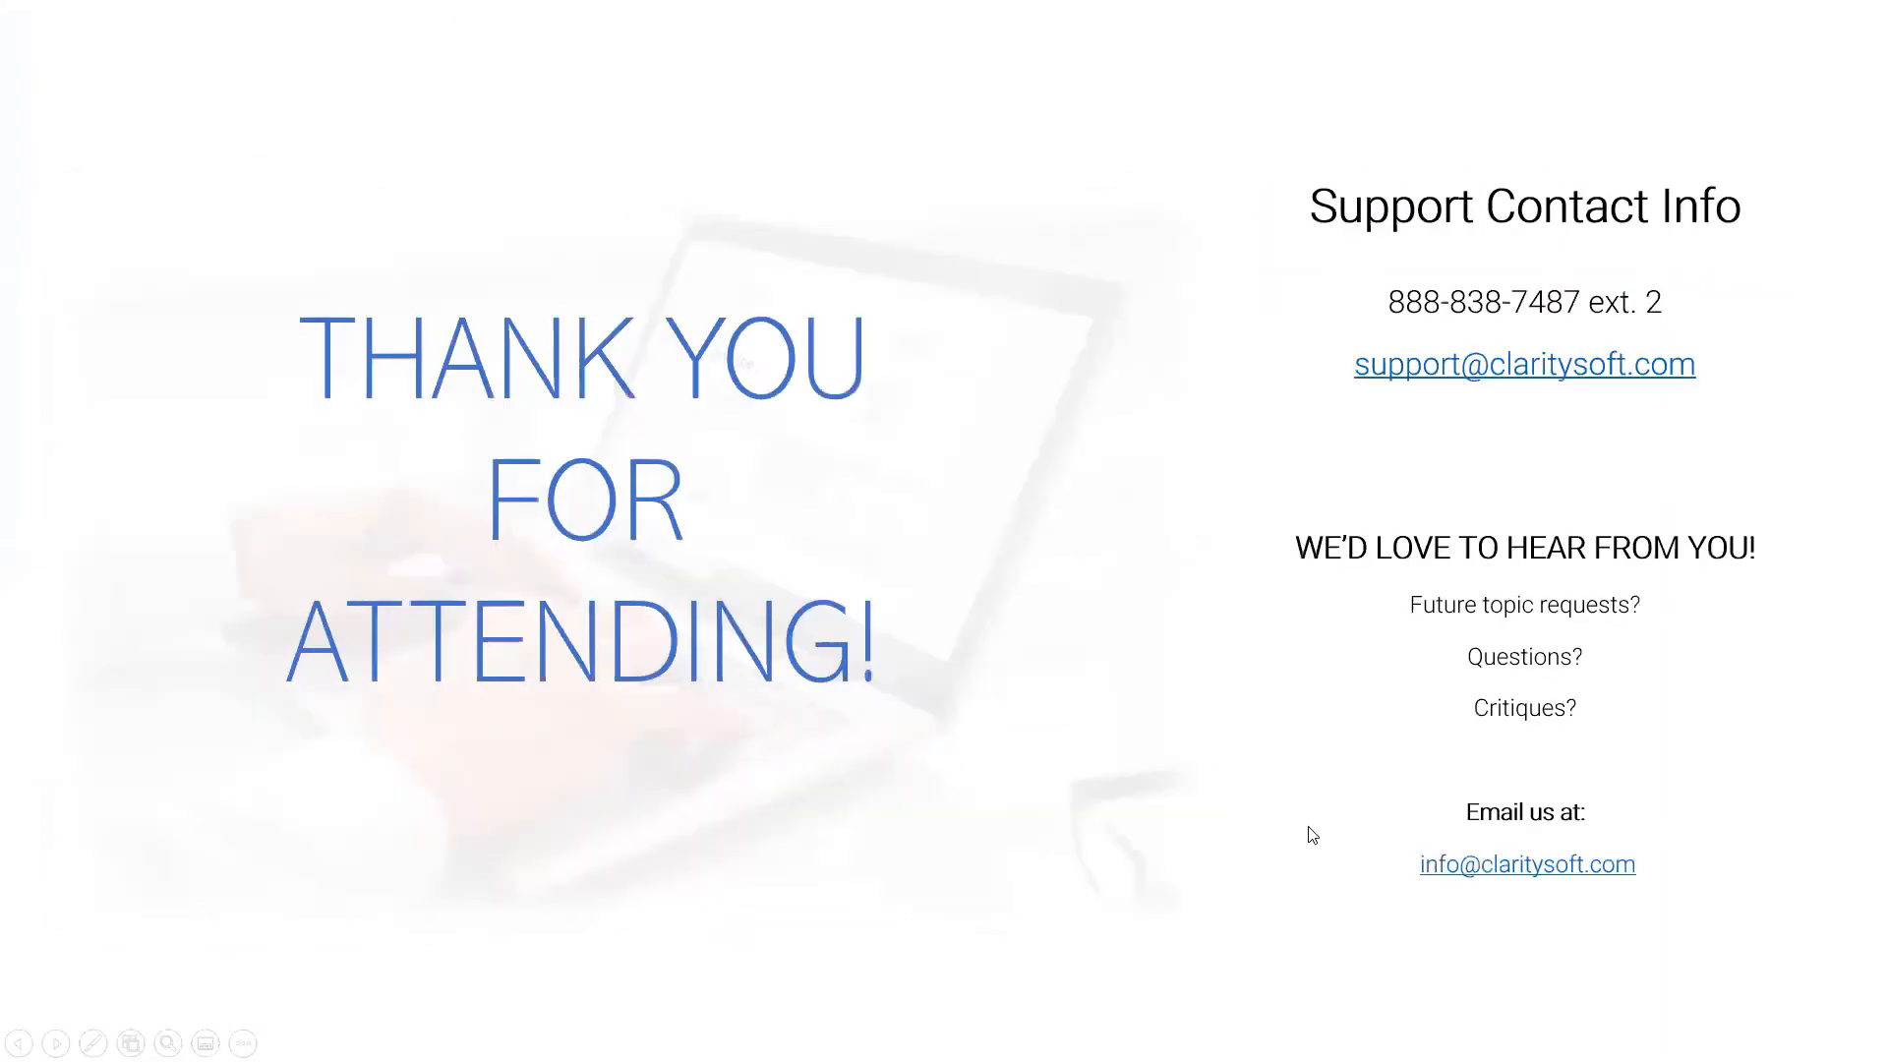